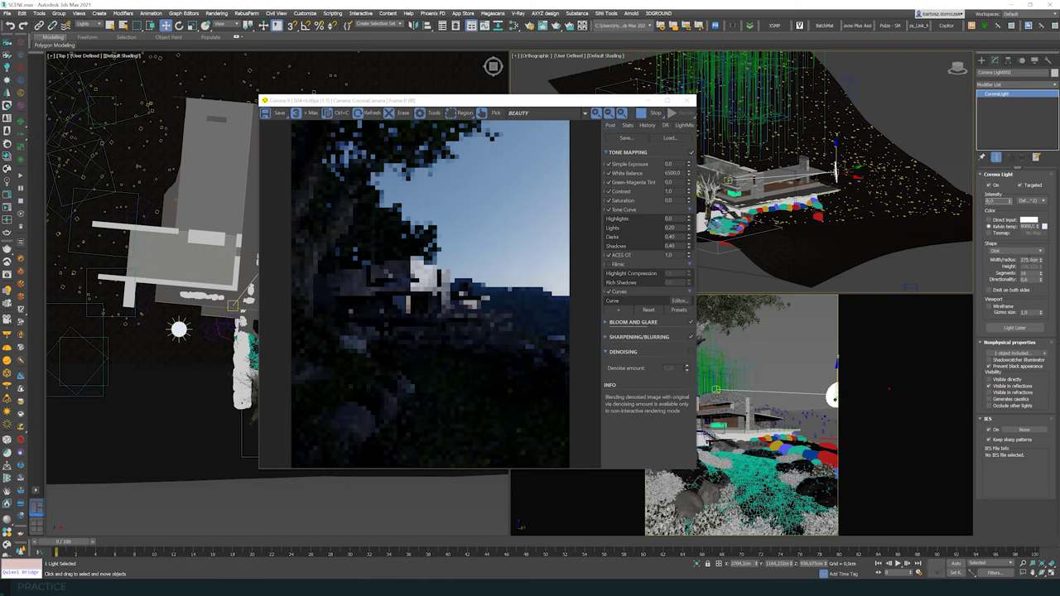
# Step: Reposition the Corona light's target near the house and inspect the lighting on the concrete facade in the render
pyautogui.moveTo(736, 181); pyautogui.dragTo(743, 179)
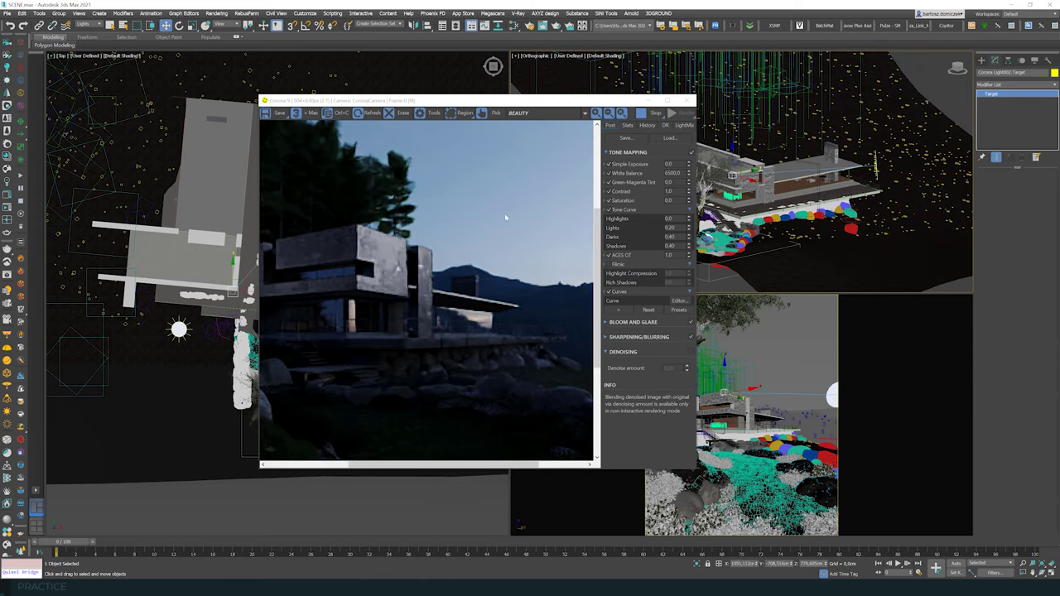
pyautogui.moveTo(372, 226); pyautogui.dragTo(455, 235, button='middle')
pyautogui.scroll(-1, 448, 240)
pyautogui.scroll(1, 376, 277)
pyautogui.moveTo(361, 273); pyautogui.dragTo(438, 263, button='middle')
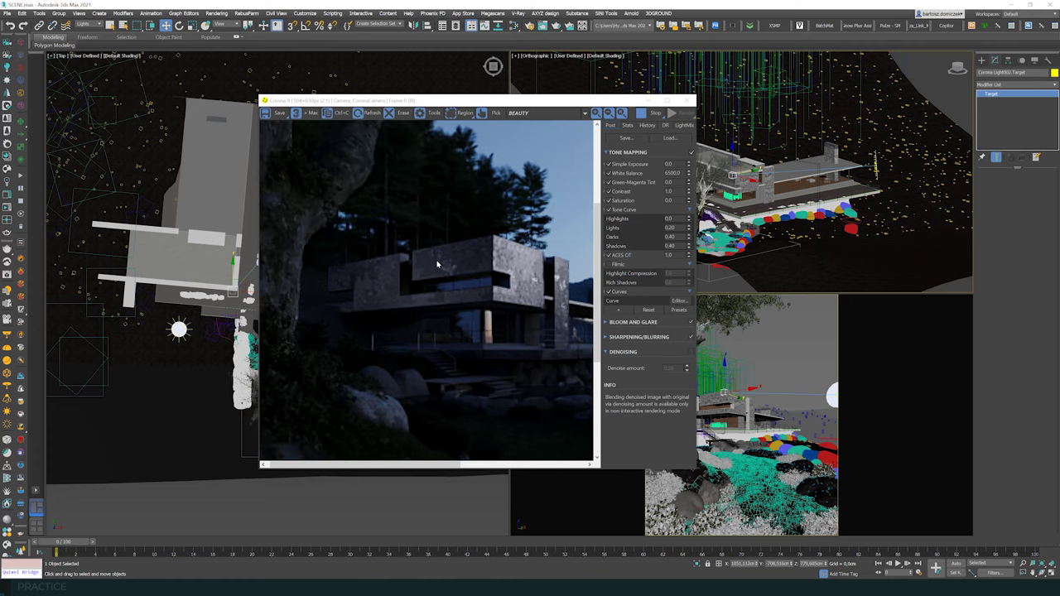
pyautogui.scroll(-1, 380, 284)
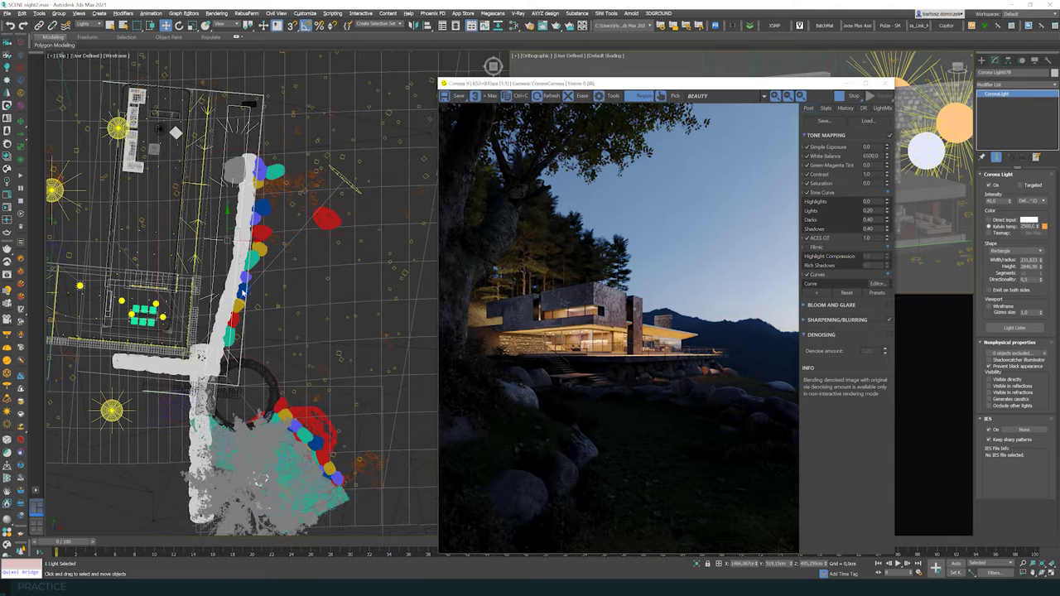
# Step: Clone the selected rectangular Corona light and move the rectangular light beside the foreground tree in the plan view
pyautogui.hotkey('ctrl', 'v')
pyautogui.press('Return')
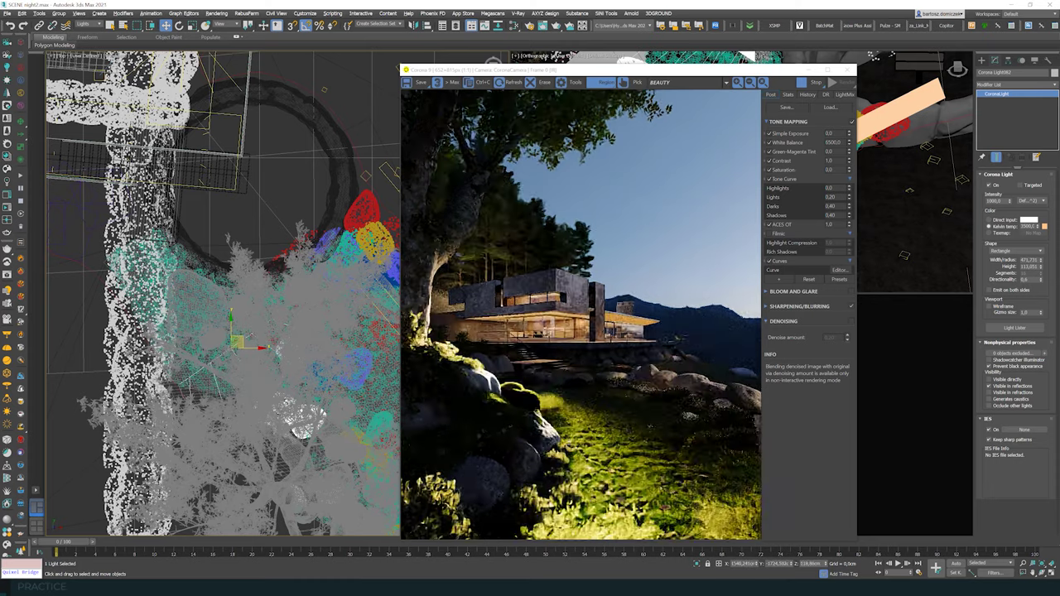
pyautogui.moveTo(242, 336); pyautogui.dragTo(189, 307)
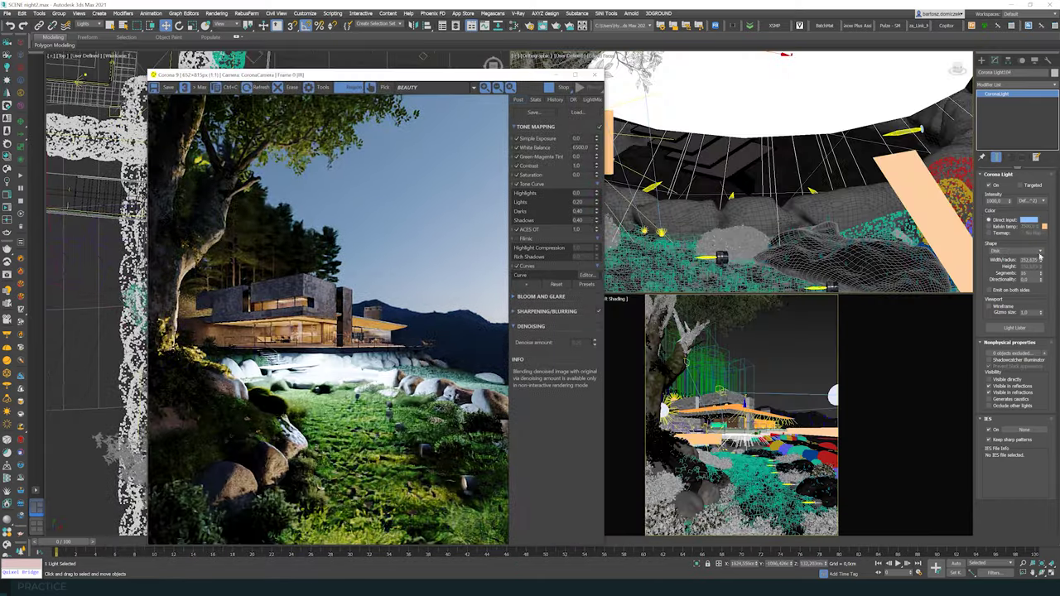
# Step: Set the intensity of the blue disk-shaped Corona light below the terrace to 35
pyautogui.doubleClick(993, 202)
pyautogui.write('35')
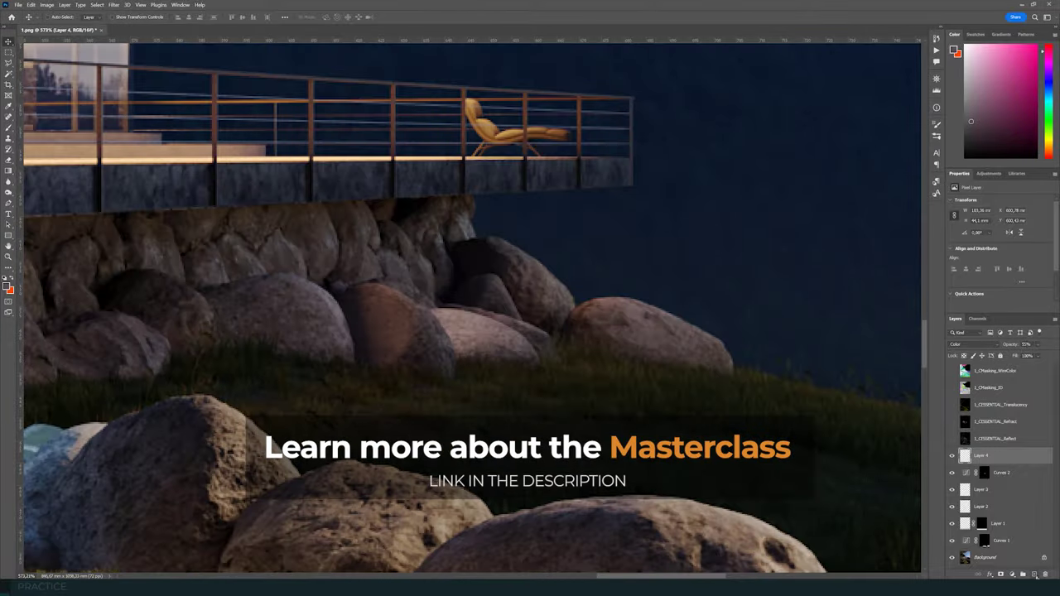
# Step: In Photoshop, set the new layer's blending mode to Multiply and add a layer effect to it
pyautogui.click(964, 344)
pyautogui.click(954, 377)
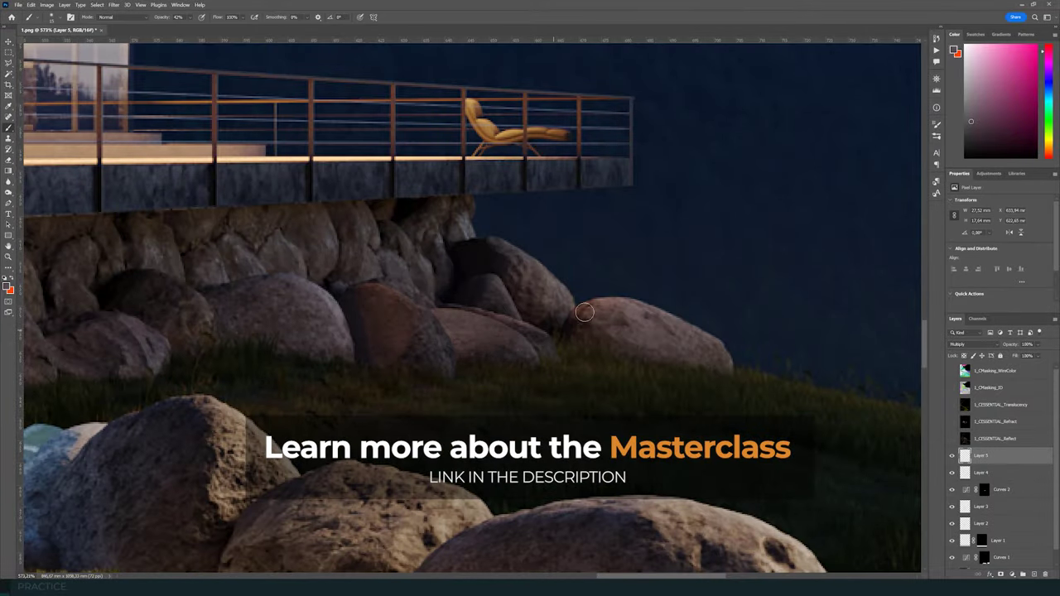
pyautogui.click(991, 574)
pyautogui.click(1004, 495)
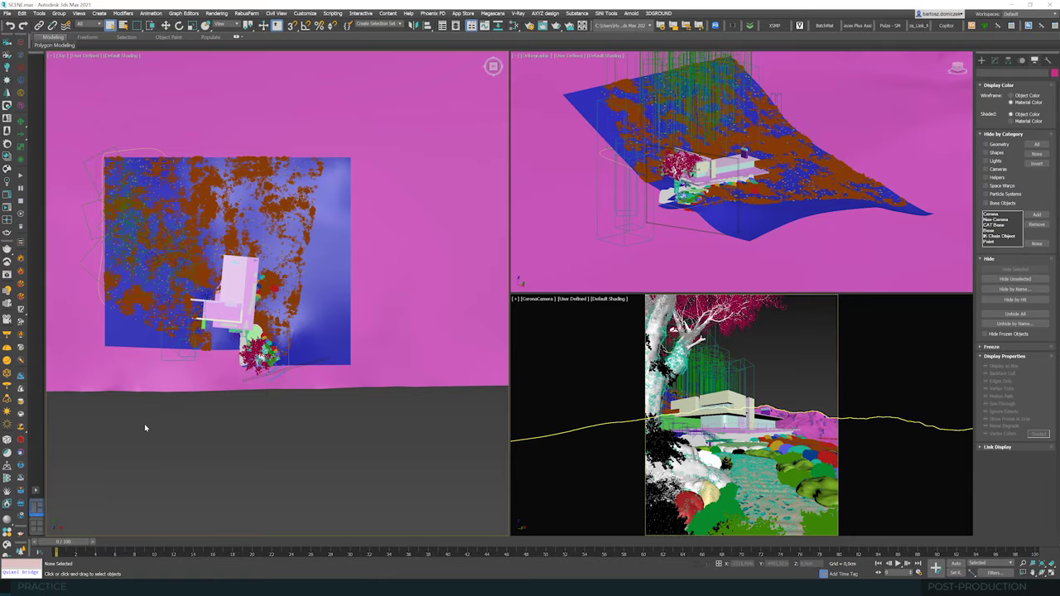
pyautogui.scroll(3, 144, 427)
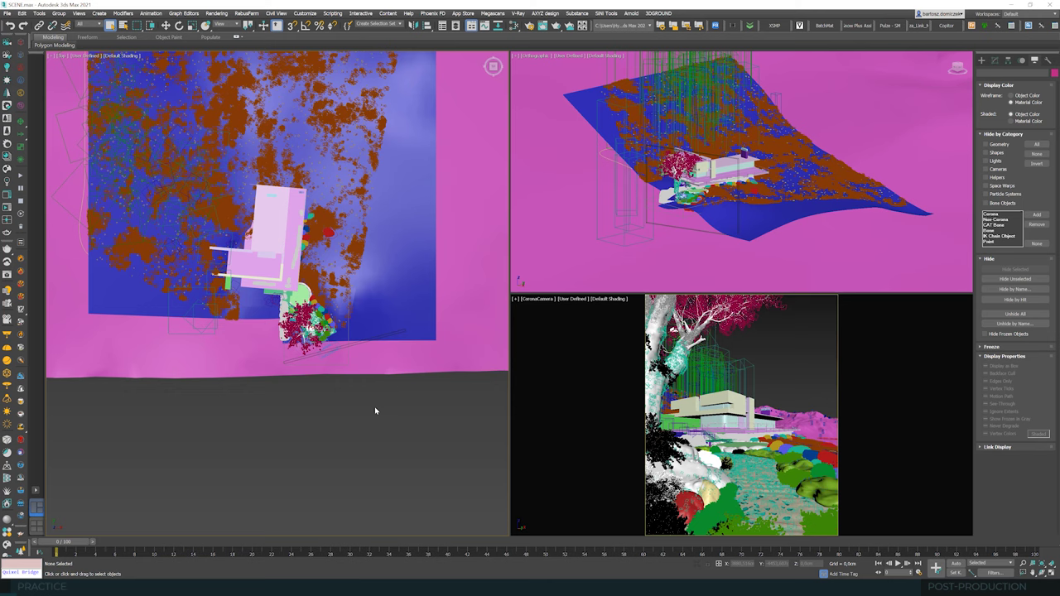
pyautogui.scroll(2, 374, 411)
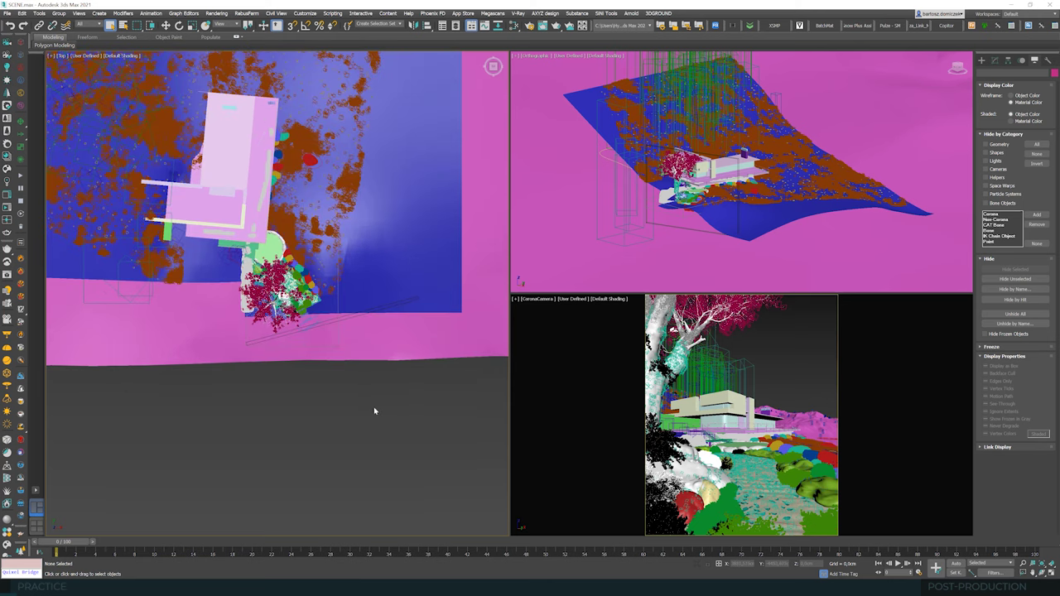
pyautogui.click(366, 314)
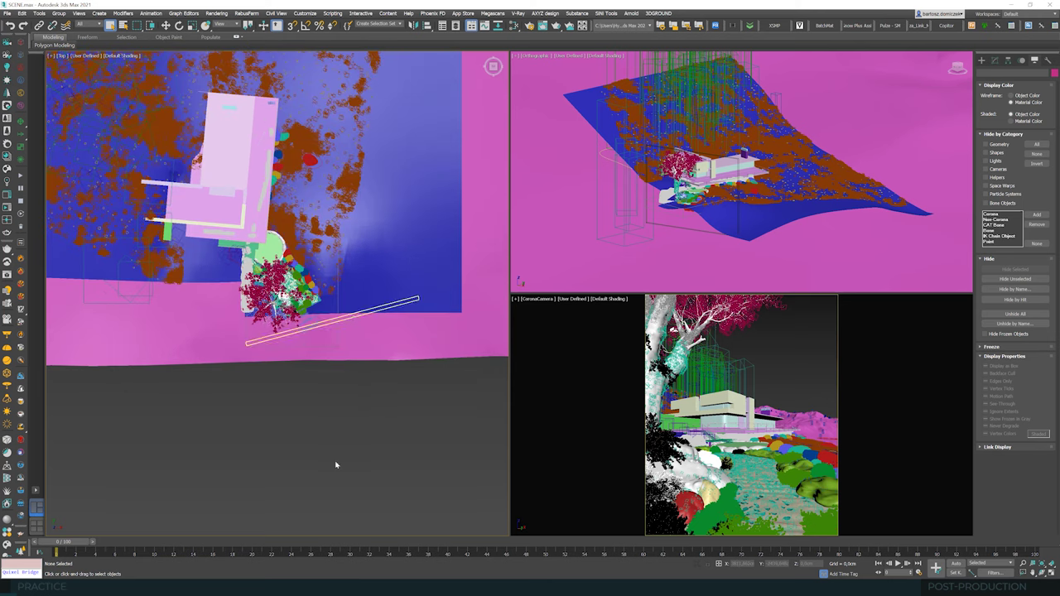
pyautogui.click(421, 384)
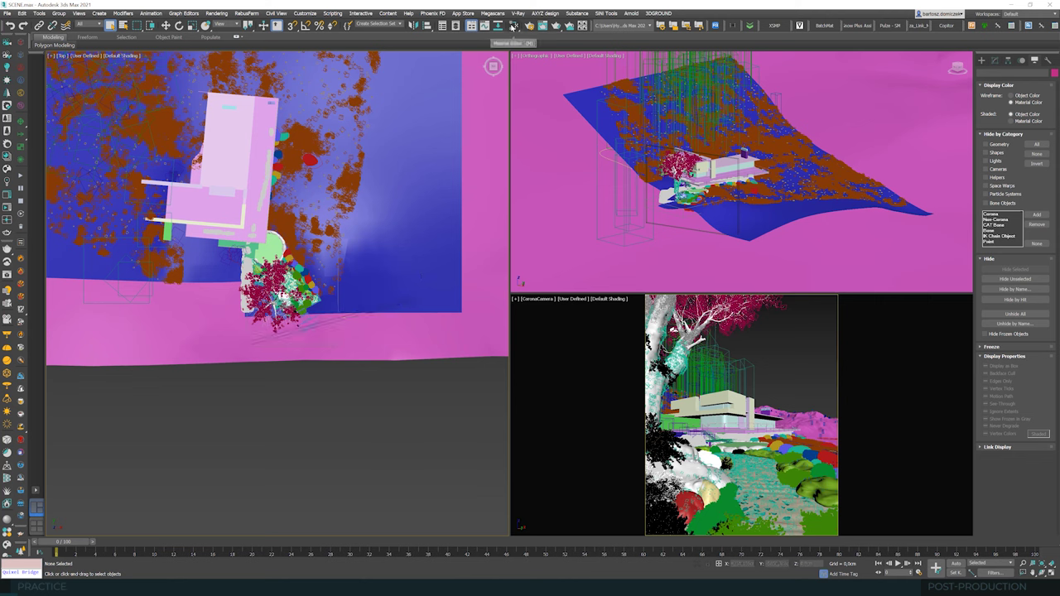
# Step: In the Slate Material Editor, load 1958_v5.hdr as 32 bpp real pixels in a CoronaBitmap and feed it into a CoronaColorCorrect map
pyautogui.click(514, 26)
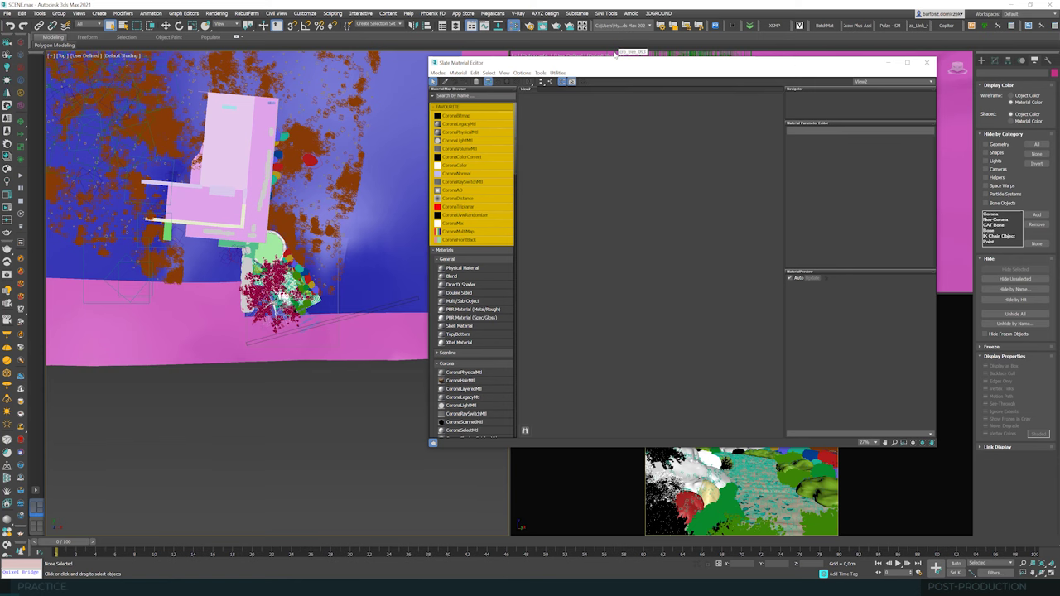
pyautogui.moveTo(591, 64); pyautogui.dragTo(366, 86)
pyautogui.click(75, 417)
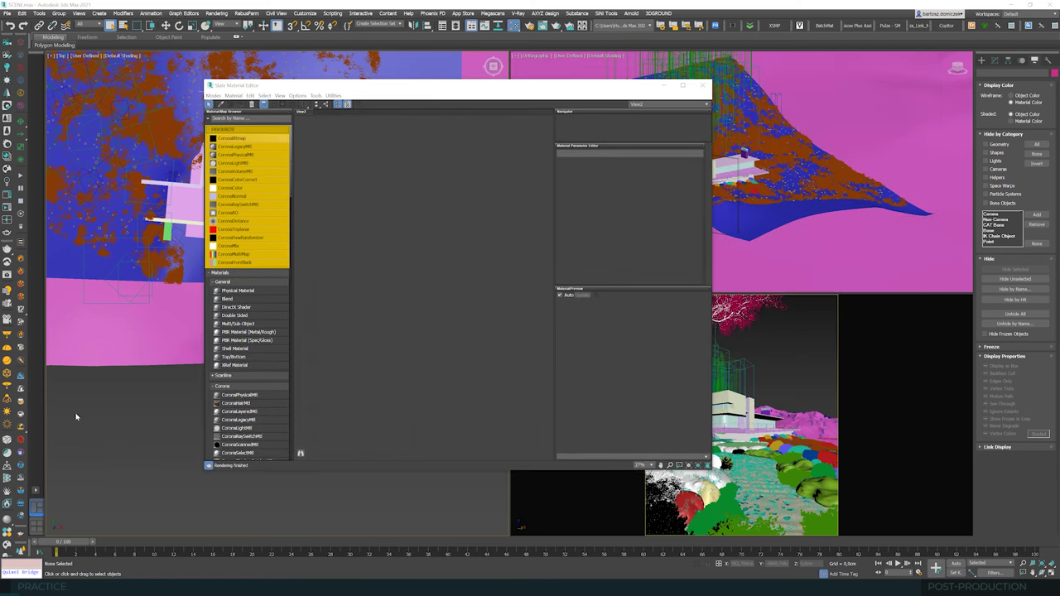
pyautogui.moveTo(235, 140); pyautogui.dragTo(393, 250)
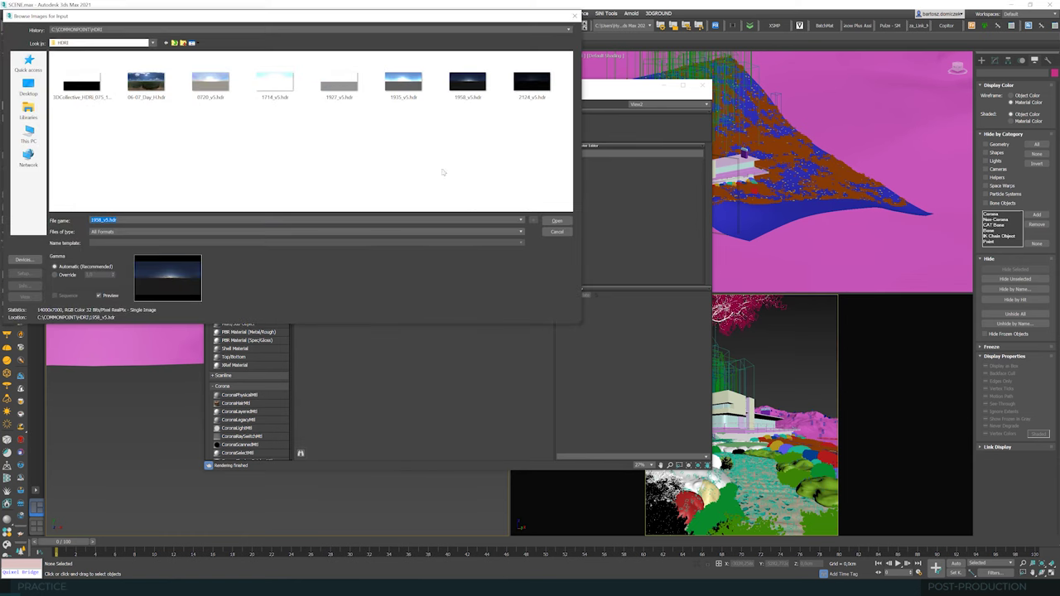
pyautogui.doubleClick(492, 97)
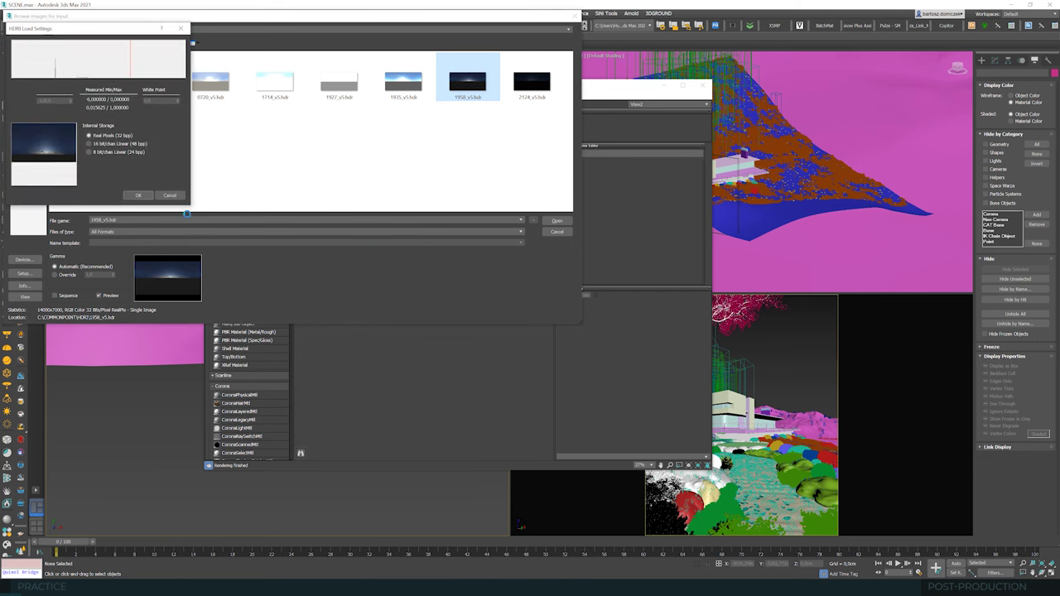
pyautogui.click(139, 195)
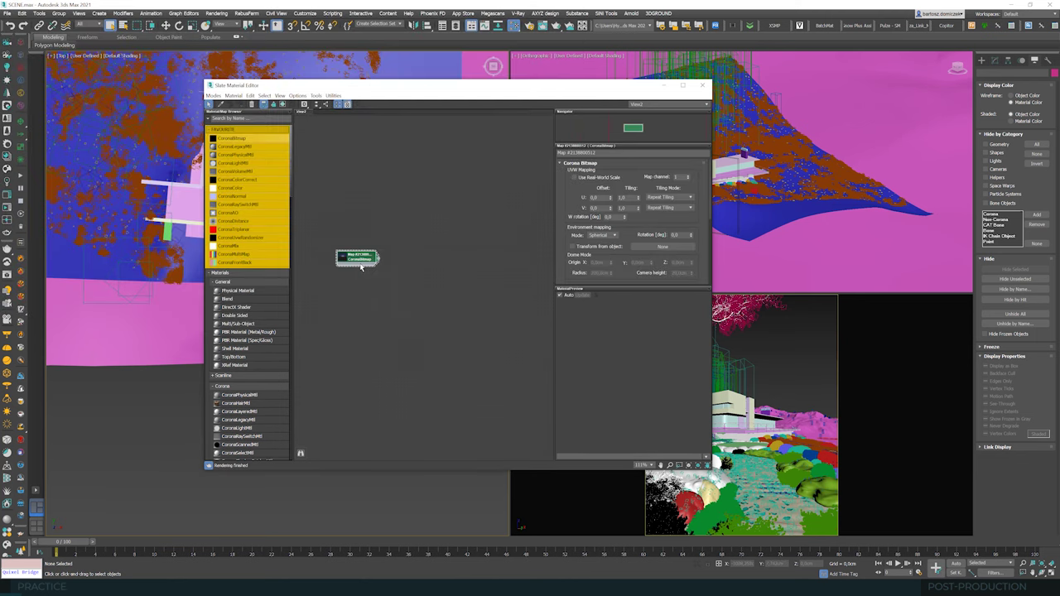
pyautogui.moveTo(258, 179); pyautogui.dragTo(437, 262)
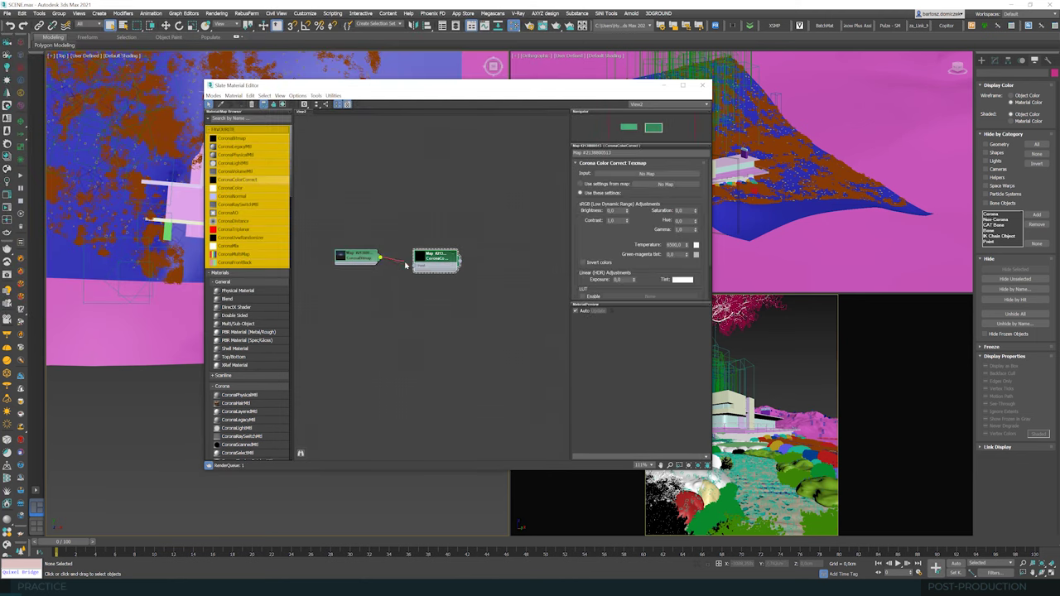
# Step: Assign the CoronaColorCorrect map as the single map of the scene environment in Render Setup
pyautogui.click(216, 14)
pyautogui.click(233, 53)
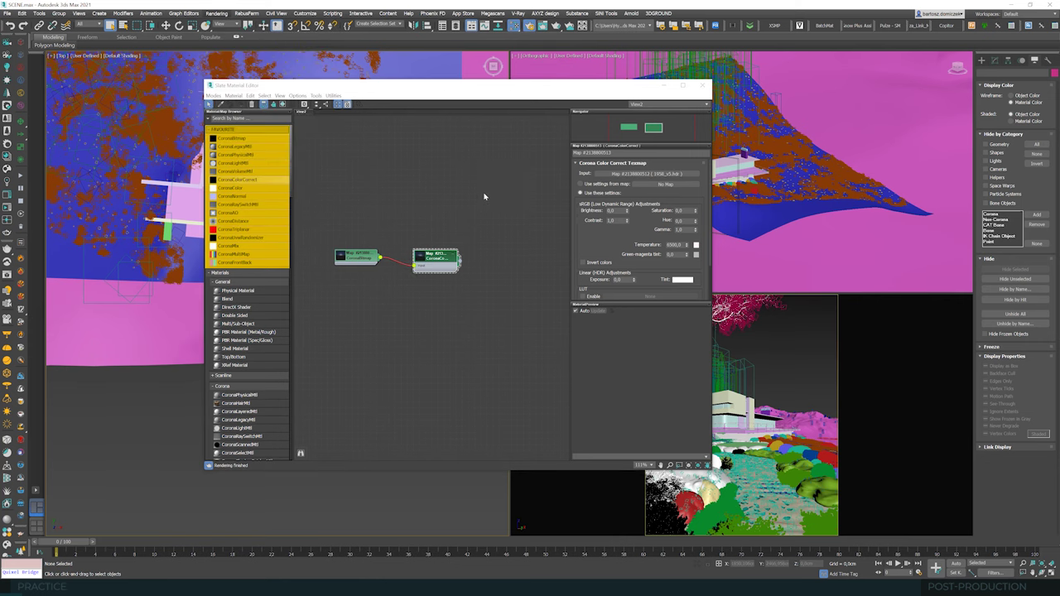
pyautogui.press('F10')
pyautogui.moveTo(469, 90); pyautogui.dragTo(686, 97)
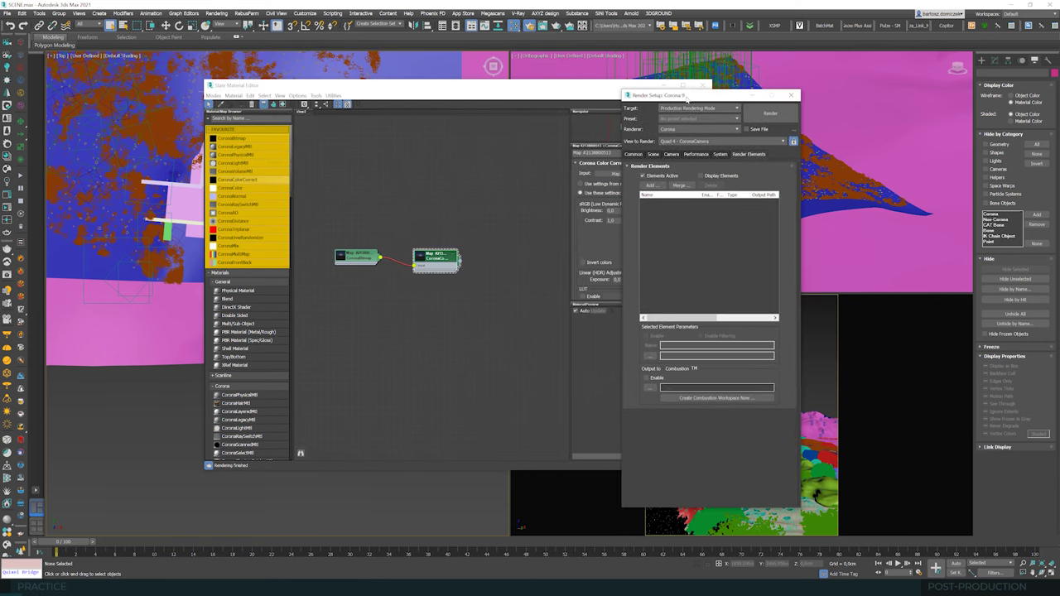
pyautogui.click(653, 155)
pyautogui.moveTo(460, 262); pyautogui.dragTo(748, 343)
pyautogui.click(694, 332)
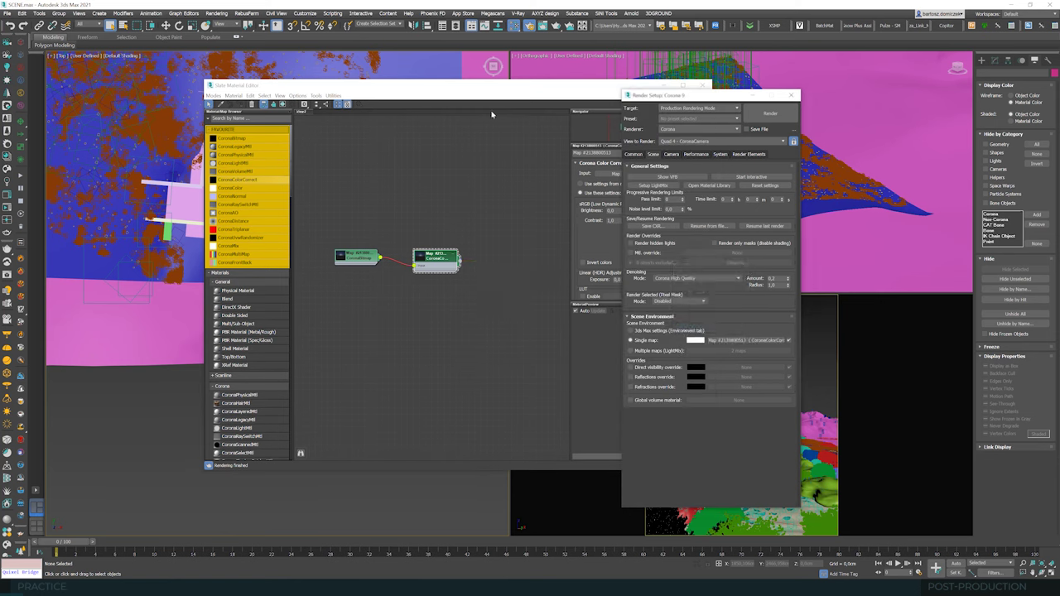
# Step: Show the low-poly moss and assets layers and hide the high-poly moss and assets layers
pyautogui.click(455, 26)
pyautogui.click(316, 286)
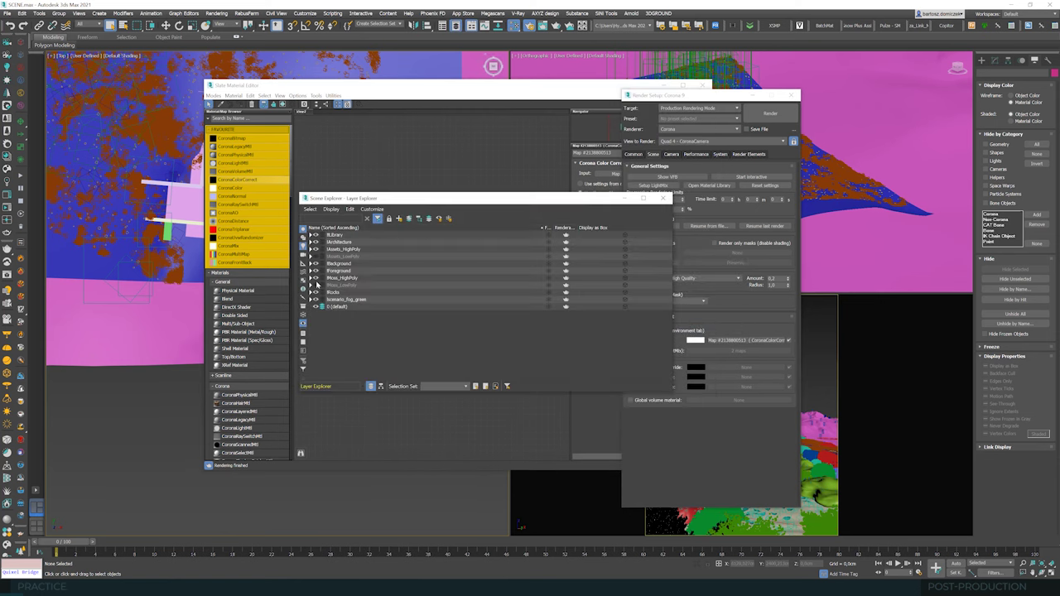
pyautogui.click(316, 278)
pyautogui.click(317, 256)
pyautogui.click(317, 249)
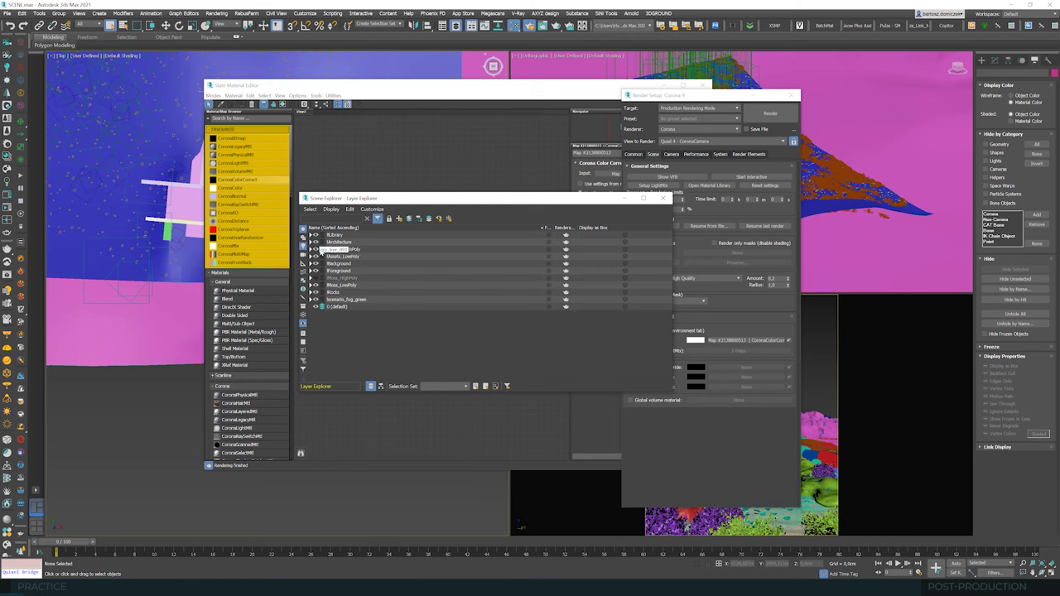
pyautogui.click(663, 198)
# Step: Start the interactive render and set the environment CoronaColorCorrect map's exposure to 2
pyautogui.click(7, 207)
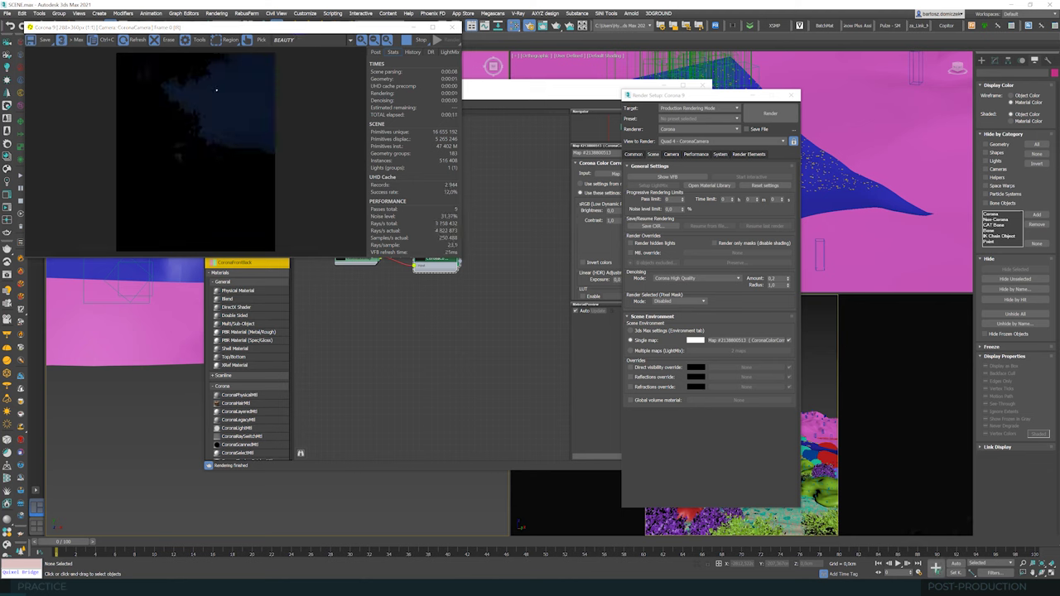
pyautogui.moveTo(265, 35); pyautogui.dragTo(425, 320)
pyautogui.click(430, 257)
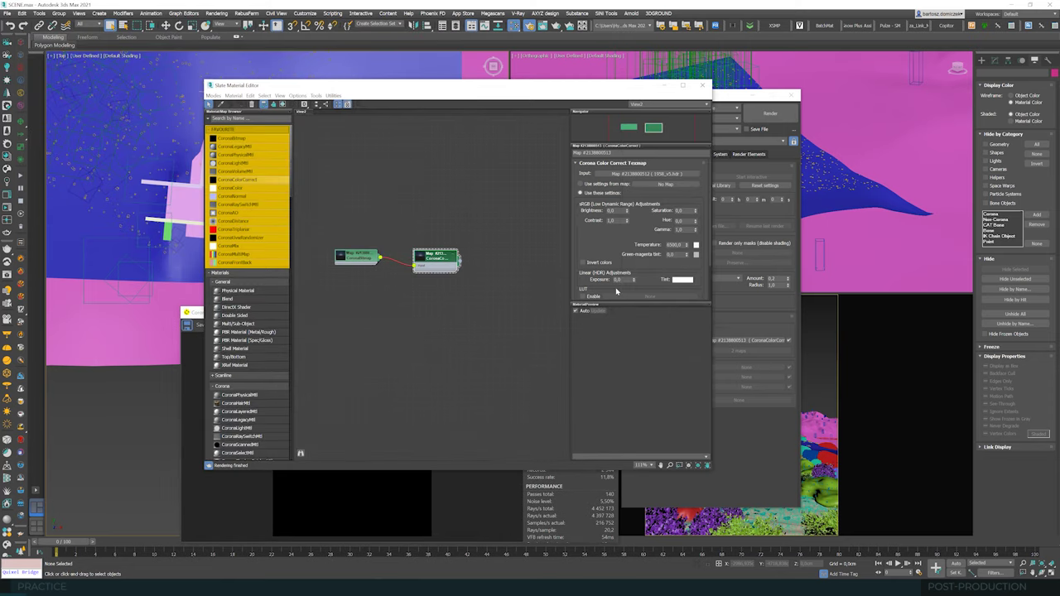
pyautogui.moveTo(626, 280); pyautogui.dragTo(603, 280)
pyautogui.write('2')
pyautogui.press('Return')
pyautogui.moveTo(552, 89); pyautogui.dragTo(846, 87)
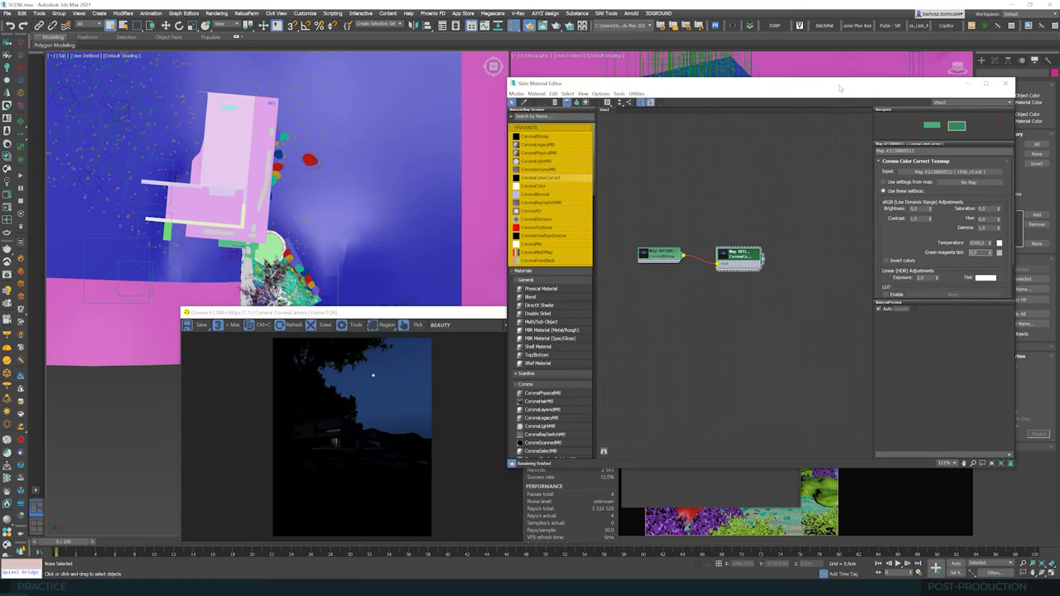
pyautogui.moveTo(405, 311); pyautogui.dragTo(320, 194)
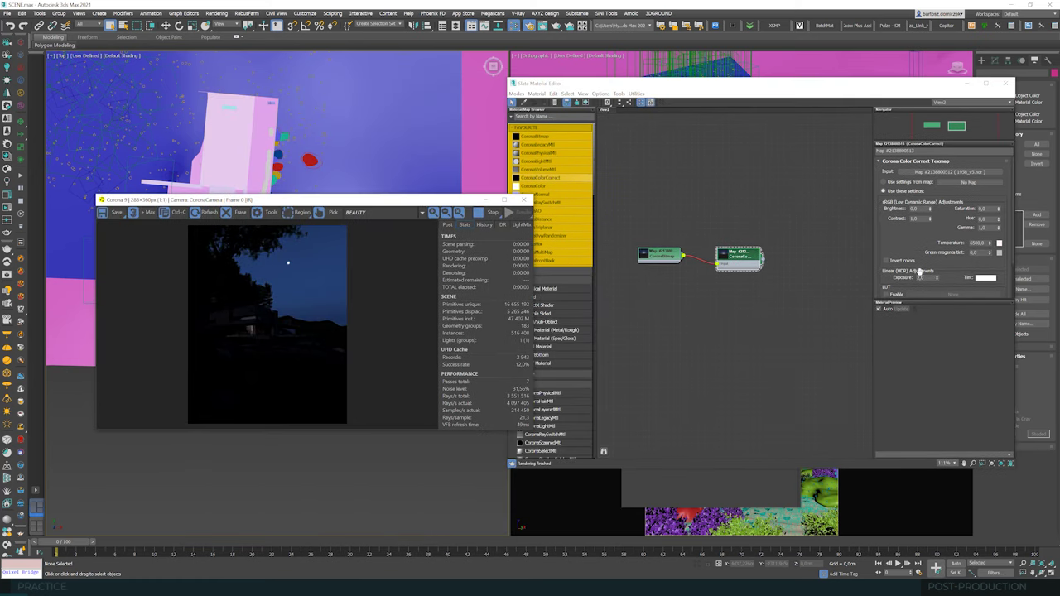
# Step: Set the CoronaColorCorrect map's exposure to 3, keeping the render window and material editor side by side
pyautogui.click(979, 232)
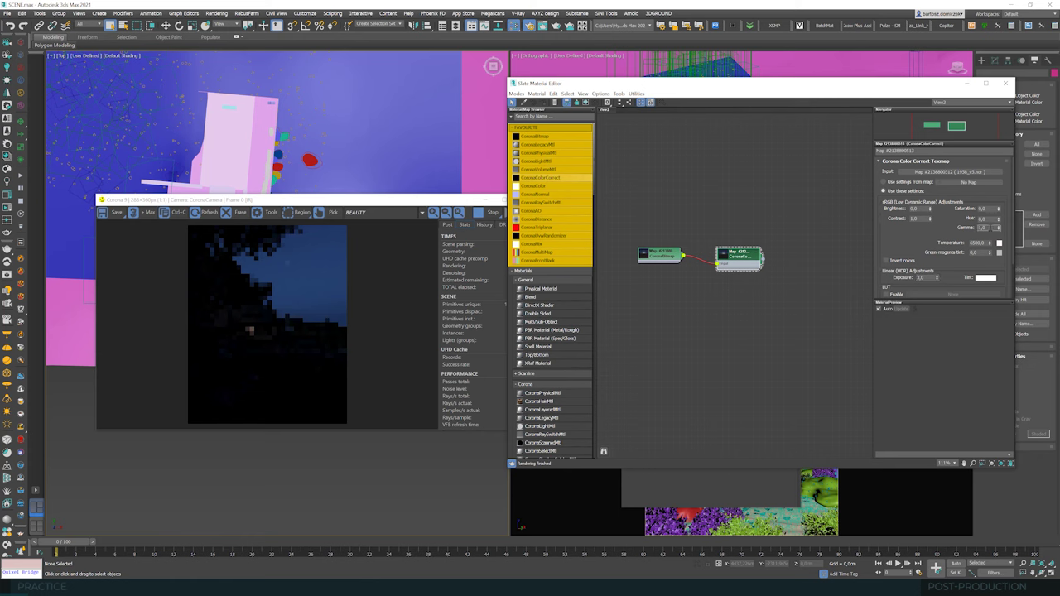
pyautogui.write('3')
pyautogui.press('Tab')
pyautogui.moveTo(737, 88)
pyautogui.mouseDown()
pyautogui.moveTo(694, 83)
pyautogui.moveTo(730, 90)
pyautogui.mouseUp()
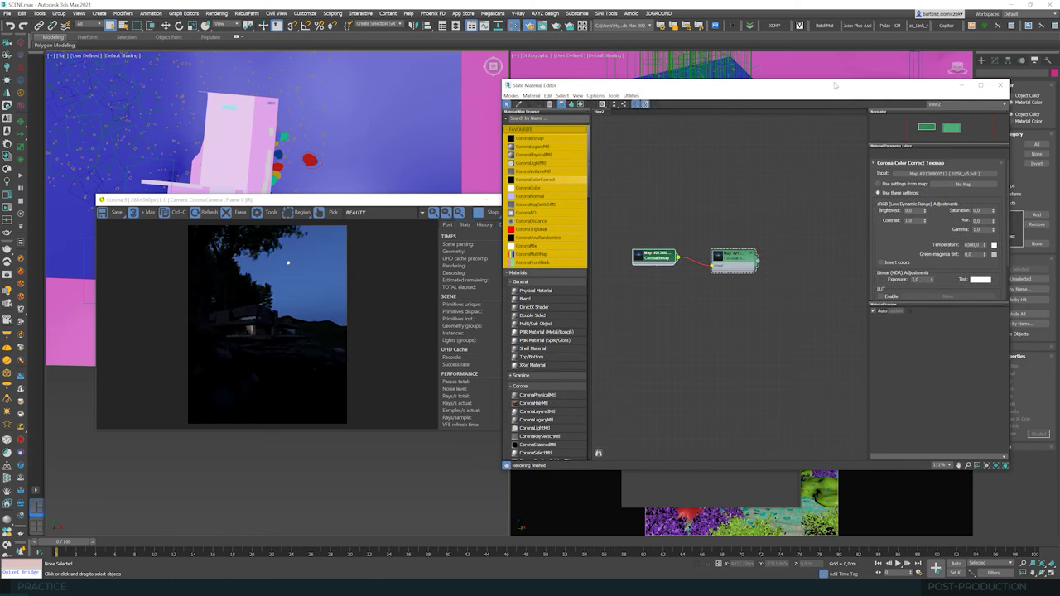
pyautogui.moveTo(835, 84); pyautogui.dragTo(778, 83)
# Step: Show the environment CoronaBitmap's settings and enlarge the interactive render window beside the material editor
pyautogui.click(655, 257)
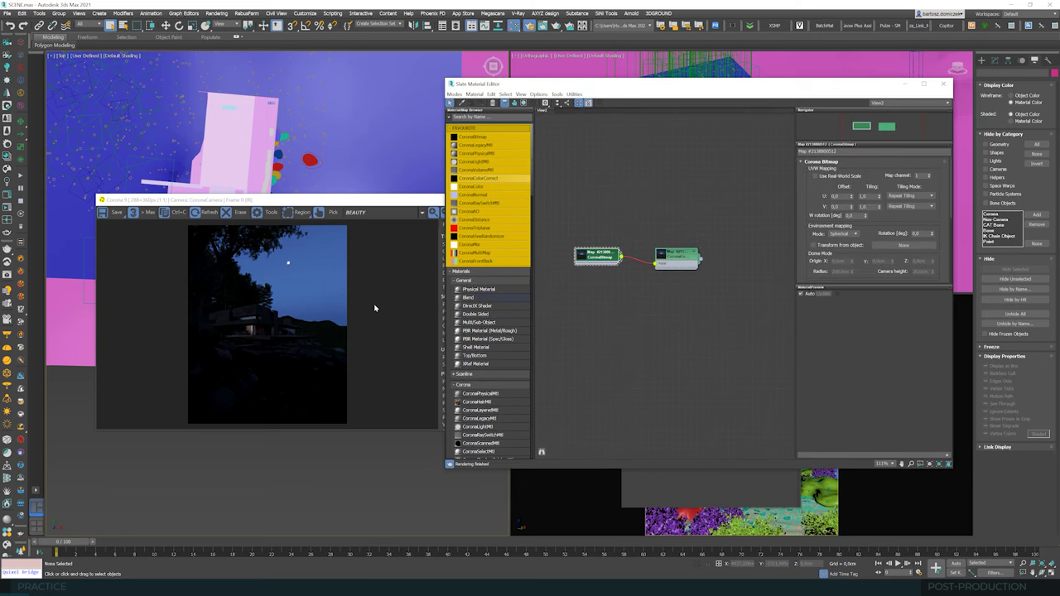
pyautogui.scroll(1, 285, 335)
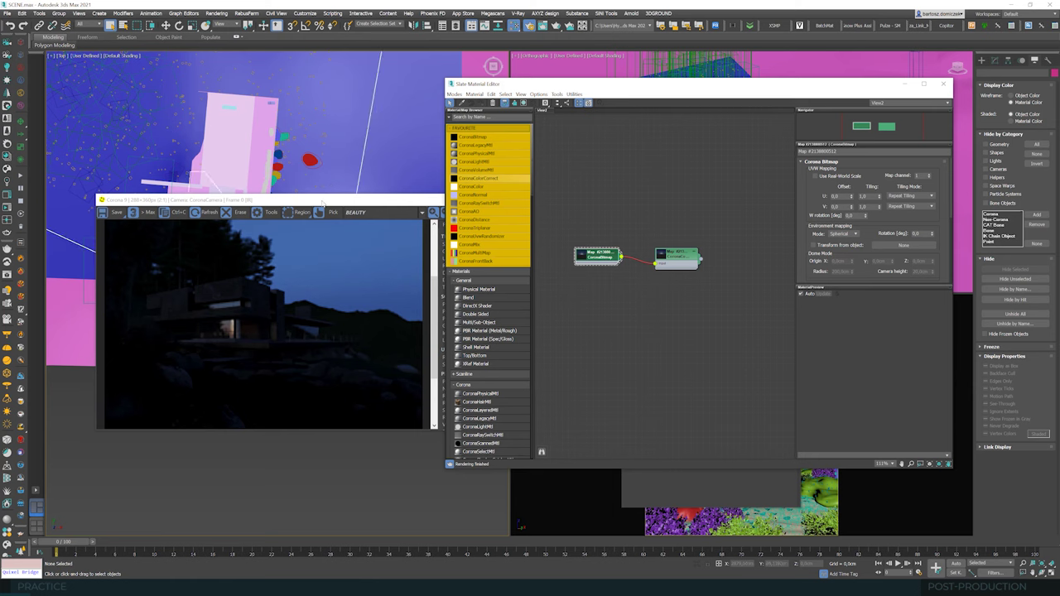
pyautogui.moveTo(331, 200); pyautogui.dragTo(322, 132)
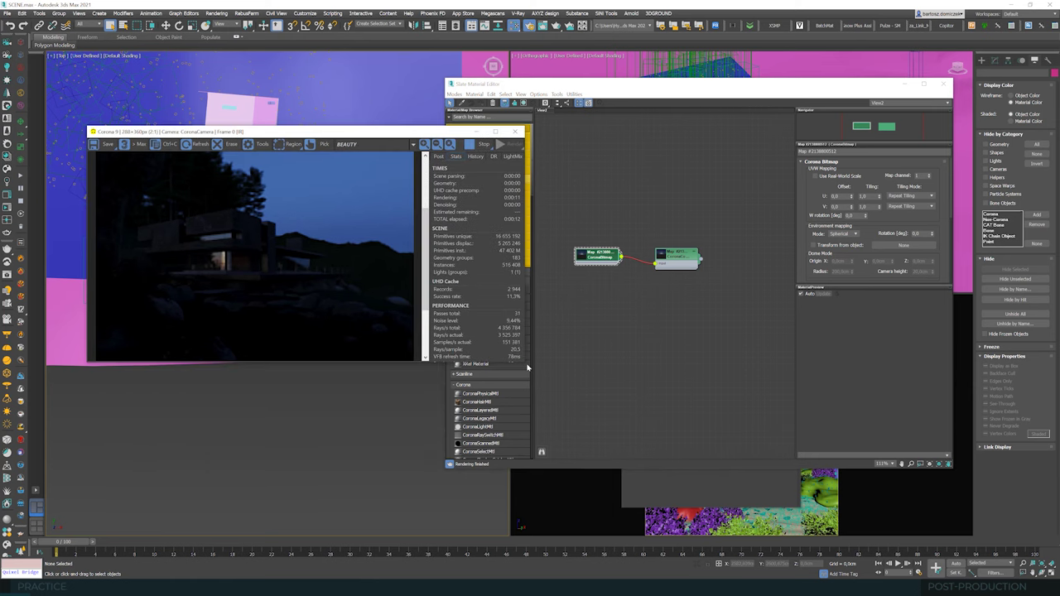
pyautogui.moveTo(527, 367); pyautogui.dragTo(524, 501)
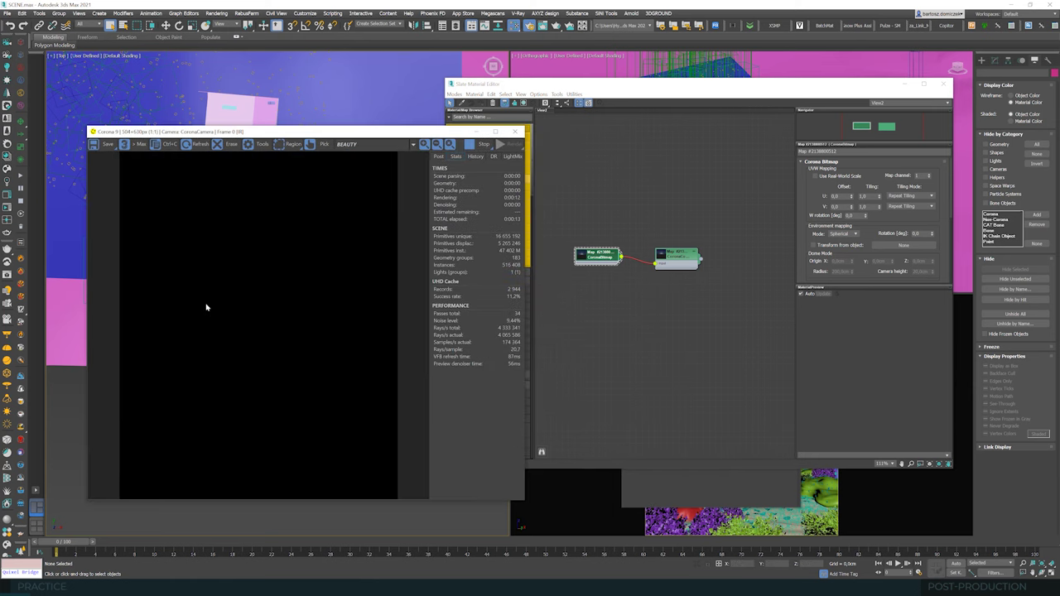
pyautogui.moveTo(363, 133); pyautogui.dragTo(344, 93)
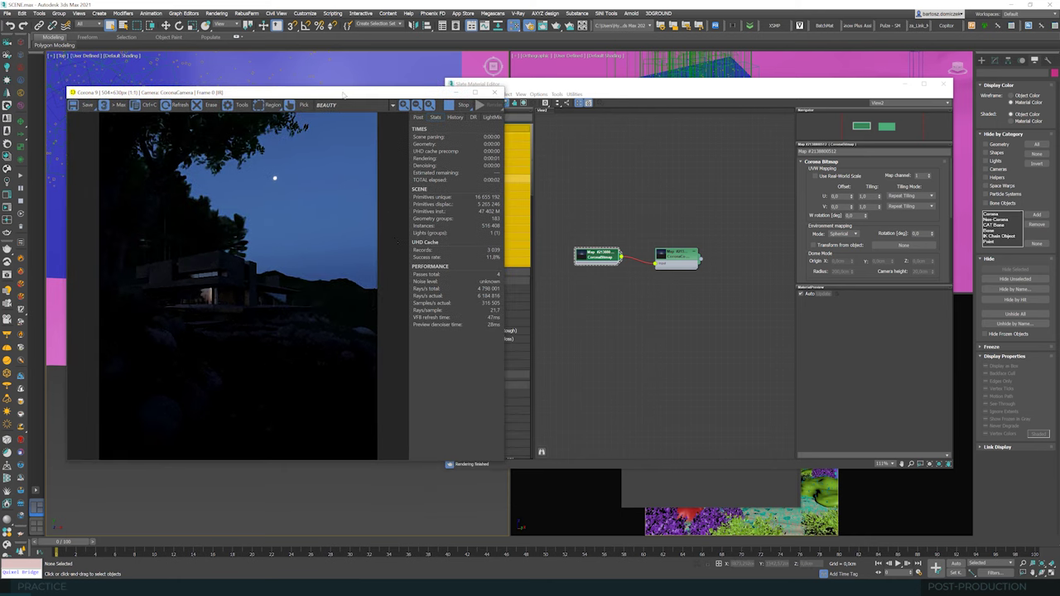
# Step: Set the environment CoronaBitmap's U offset to 0,35 to rotate the sky
pyautogui.click(840, 196)
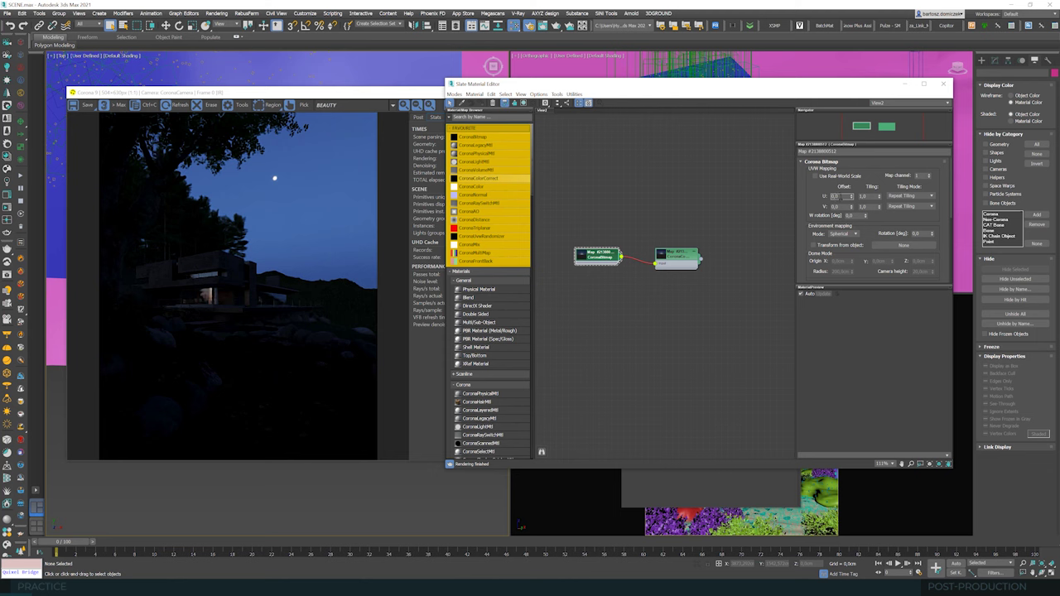
pyautogui.press('Return')
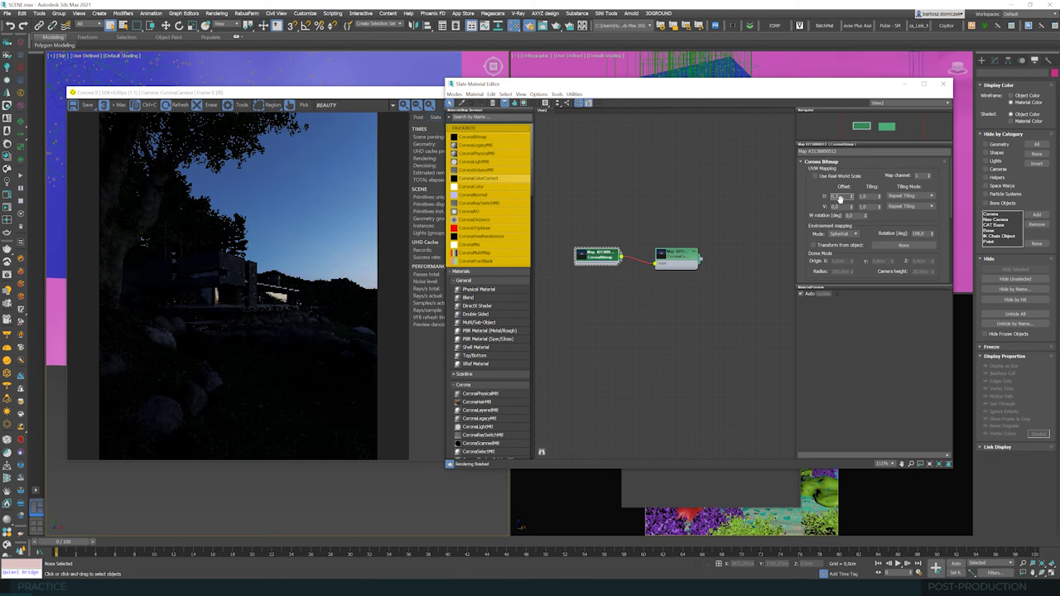
pyautogui.write('0,25')
pyautogui.press('Tab')
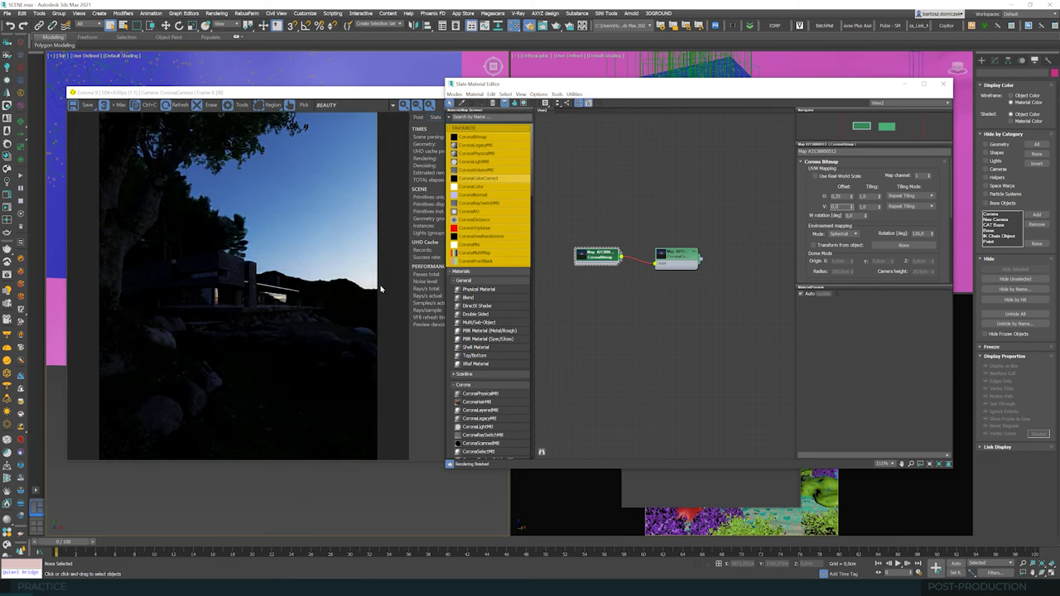
# Step: Add a Tone Curve operator to the render's tone mapping, place it above ACES OT and expand its settings
pyautogui.moveTo(390, 92); pyautogui.dragTo(554, 90)
pyautogui.click(587, 118)
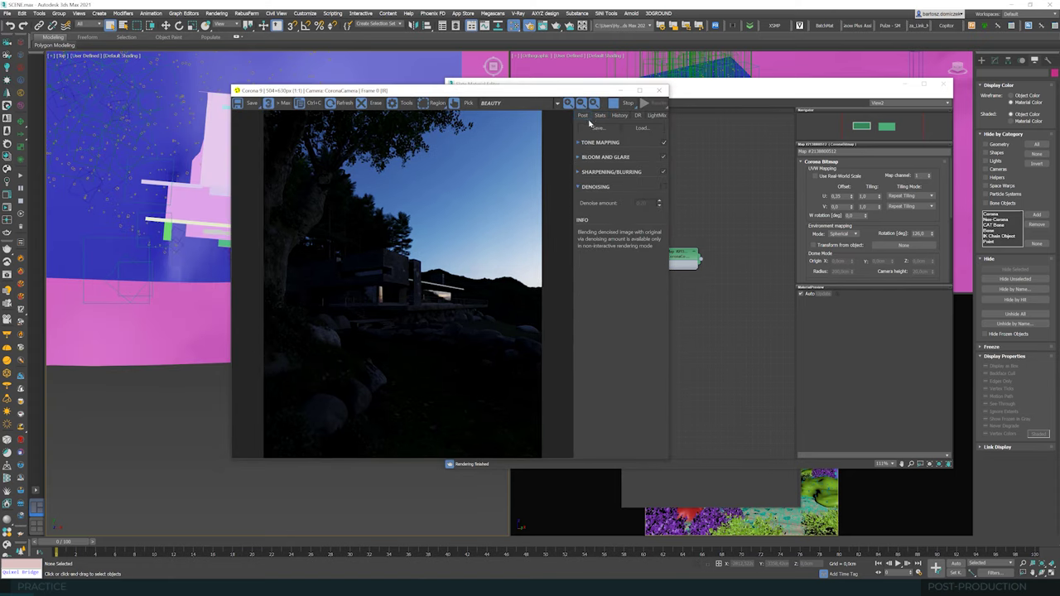
pyautogui.click(580, 142)
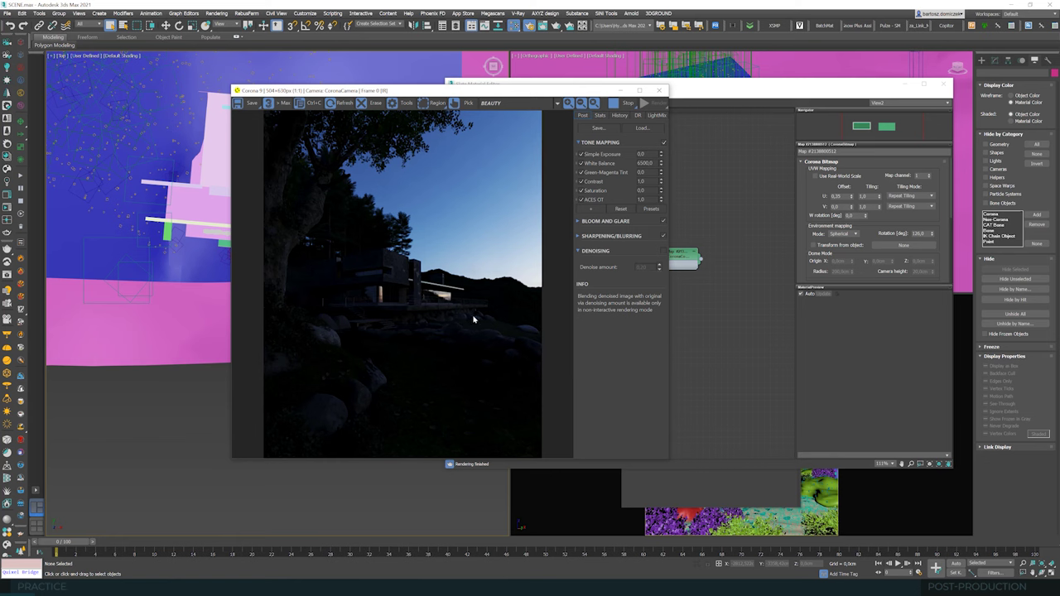
pyautogui.click(586, 213)
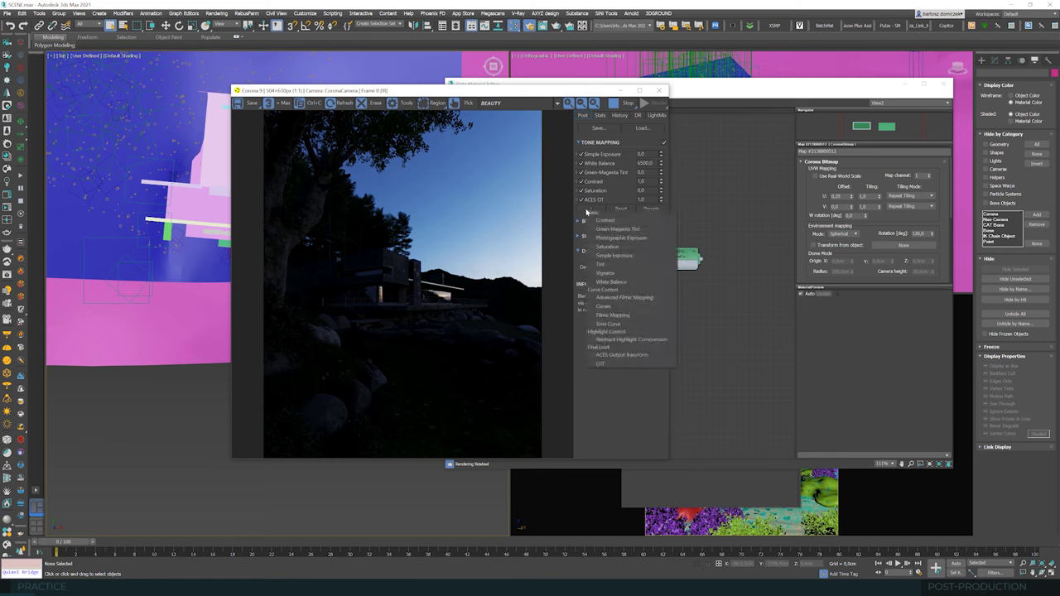
pyautogui.click(618, 323)
pyautogui.moveTo(578, 211); pyautogui.dragTo(581, 201)
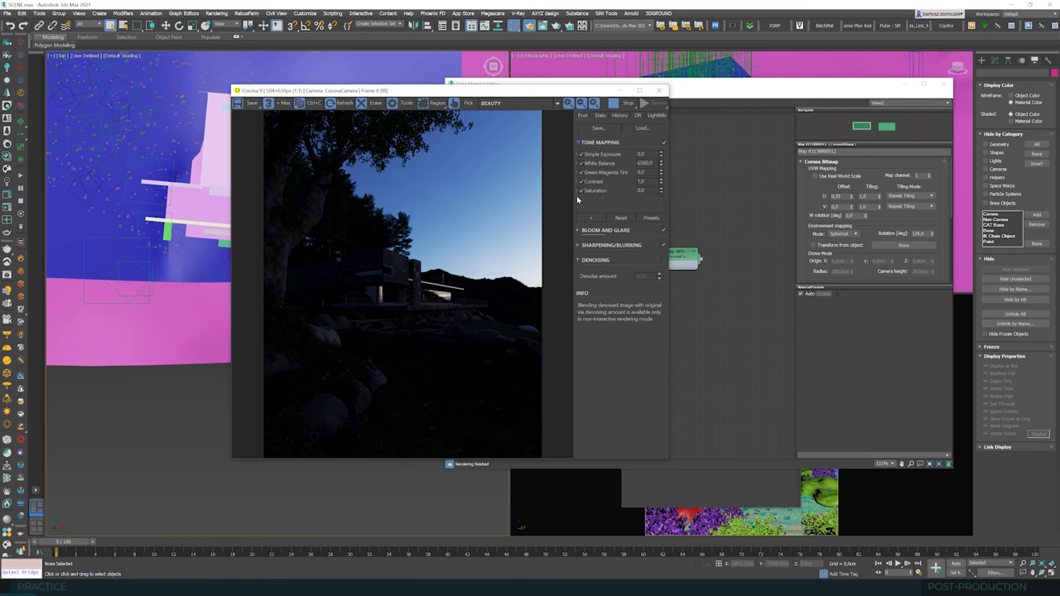
pyautogui.click(662, 200)
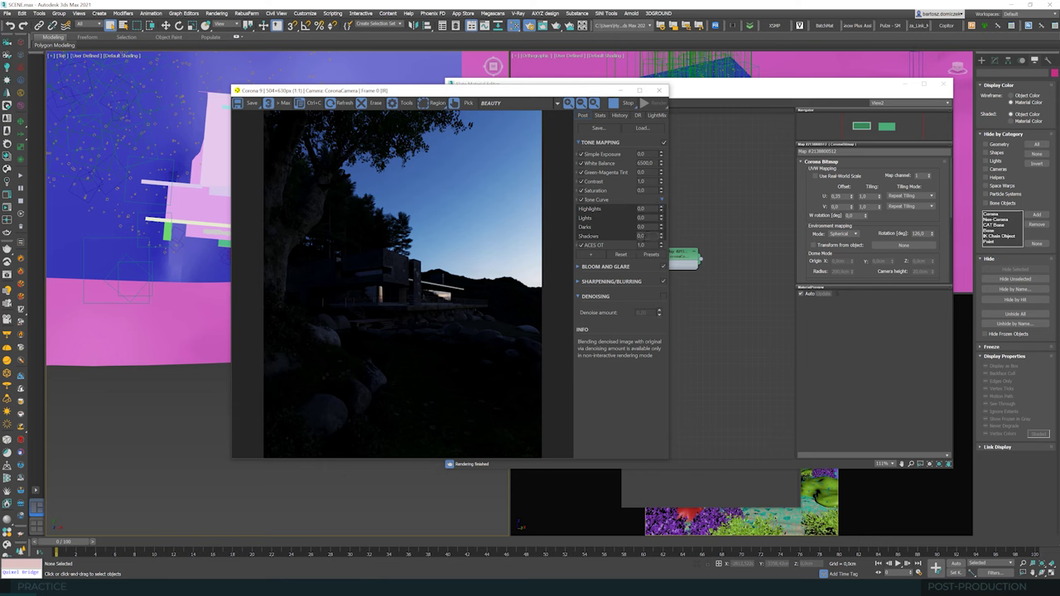
# Step: Set the Tone Curve's shadows and darks to 0,30 and its lights to 0,20
pyautogui.doubleClick(643, 236)
pyautogui.doubleClick(644, 227)
pyautogui.write('3')
pyautogui.doubleClick(644, 218)
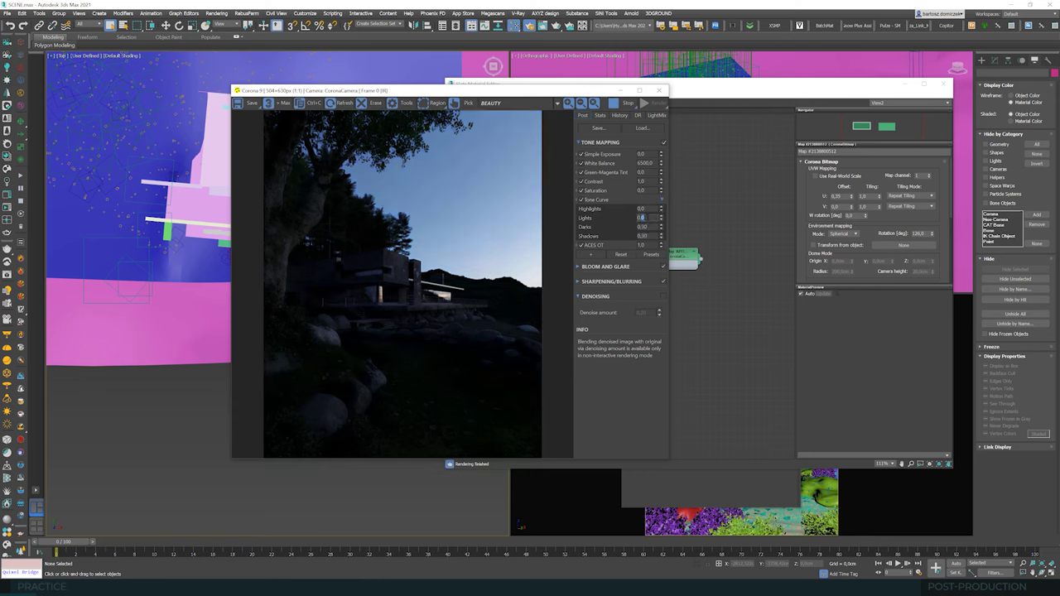
pyautogui.press('BackSpace')
pyautogui.write('2')
pyautogui.click(644, 217)
# Step: Add a Filmic Mapping operator, compare it against ACES OT with Tone Curve, and leave only the latter two enabled
pyautogui.click(590, 254)
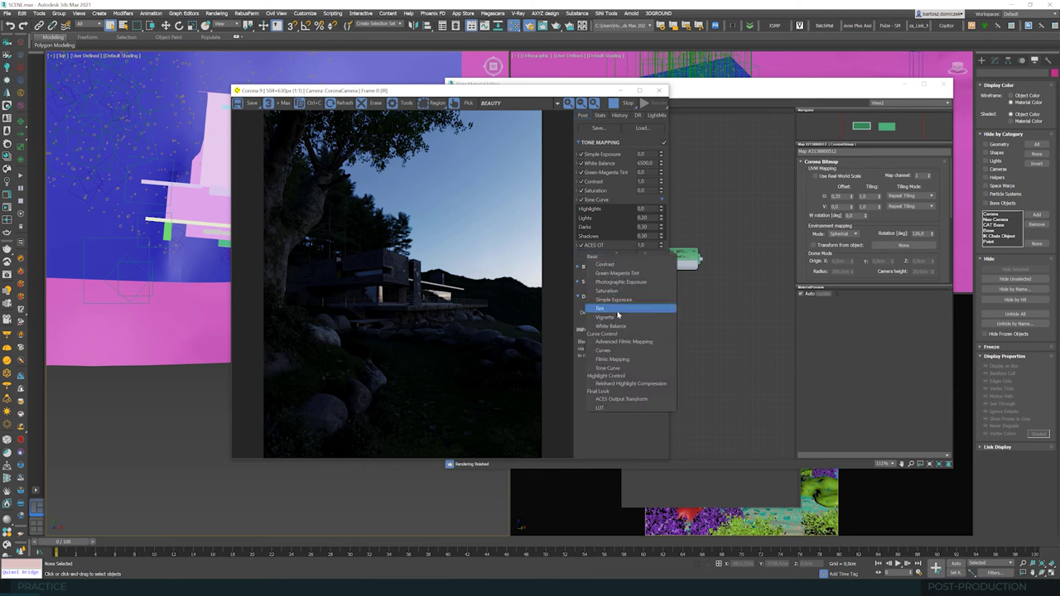
pyautogui.click(613, 358)
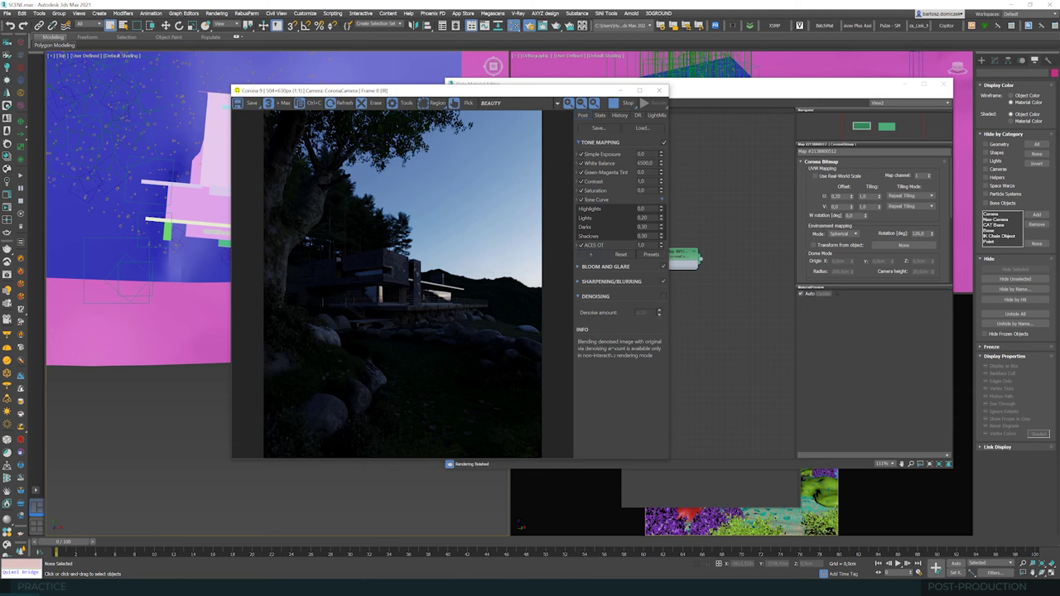
pyautogui.click(585, 246)
pyautogui.click(582, 201)
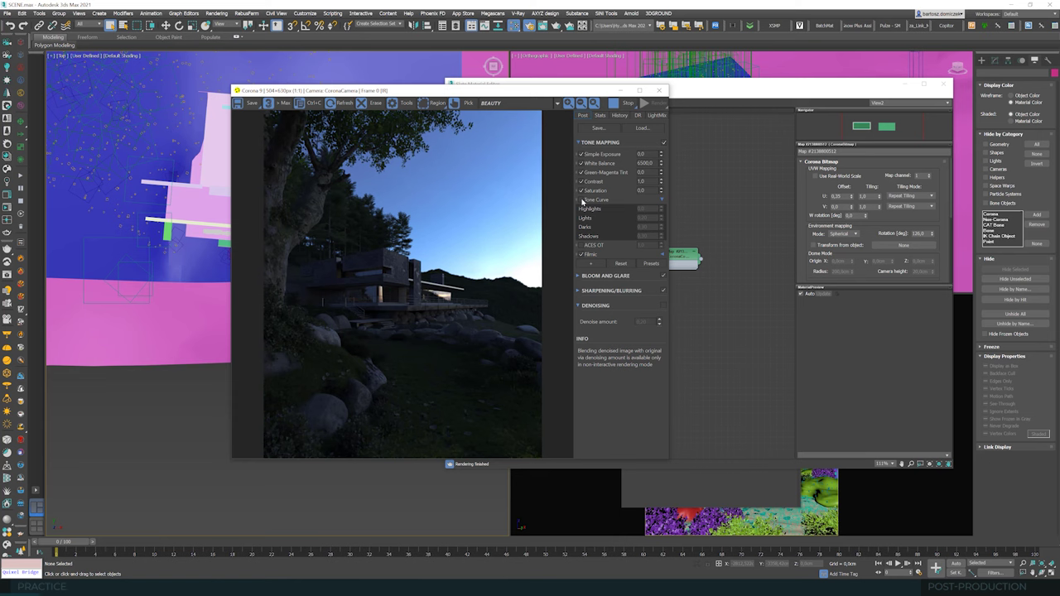
pyautogui.click(662, 254)
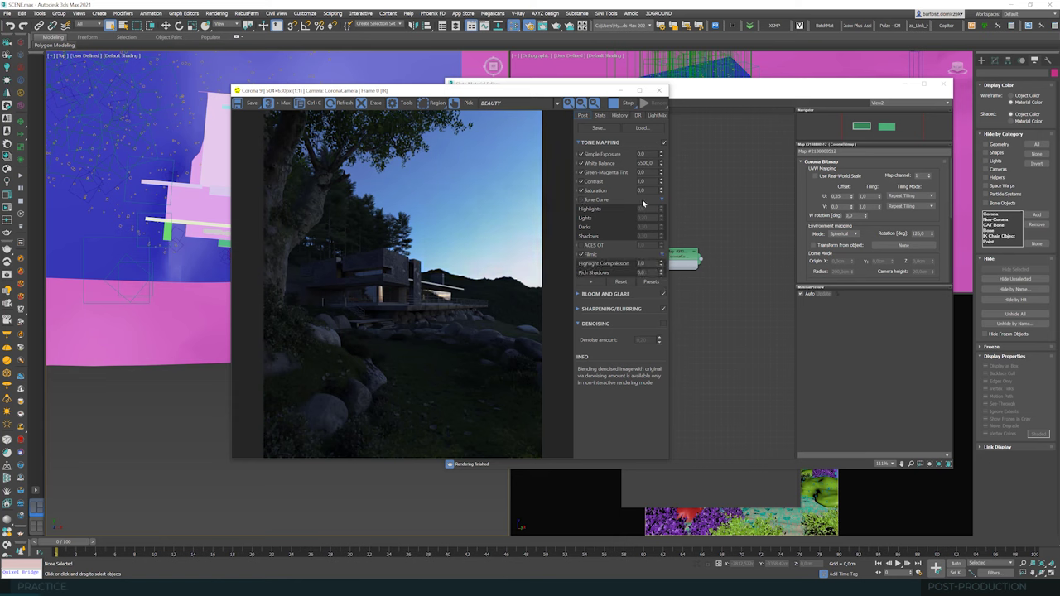
pyautogui.click(580, 245)
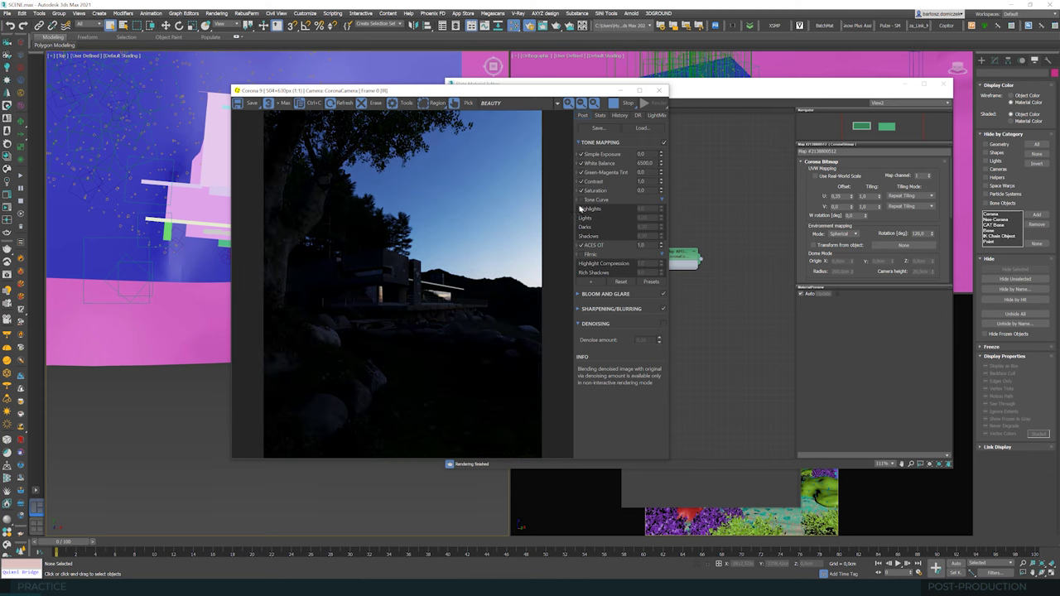
pyautogui.click(581, 200)
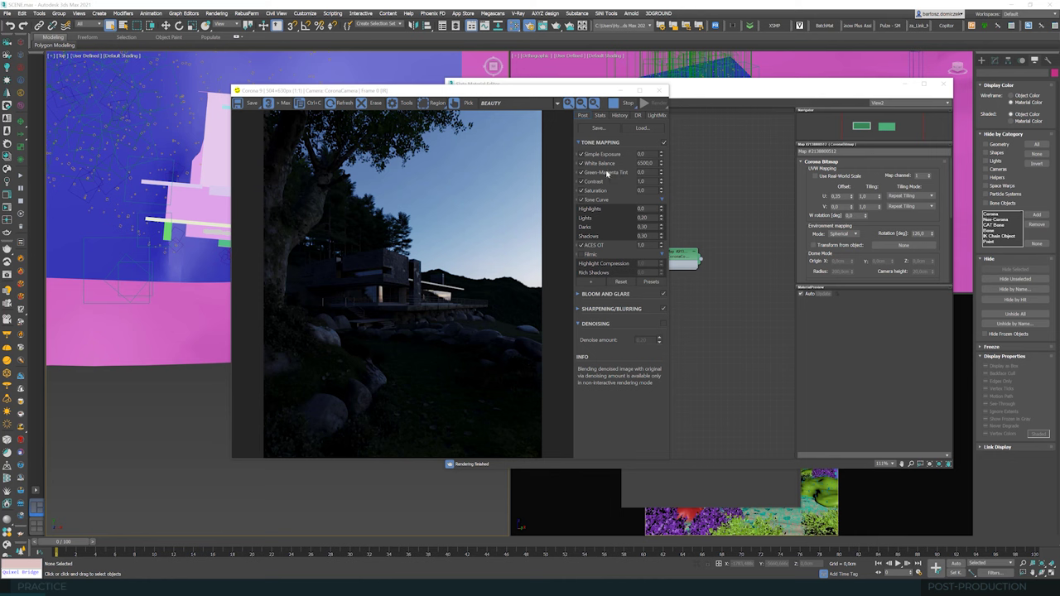
# Step: Add a Curves operator to the tone mapping and inspect the image histogram in its enlarged curve editor
pyautogui.click(591, 282)
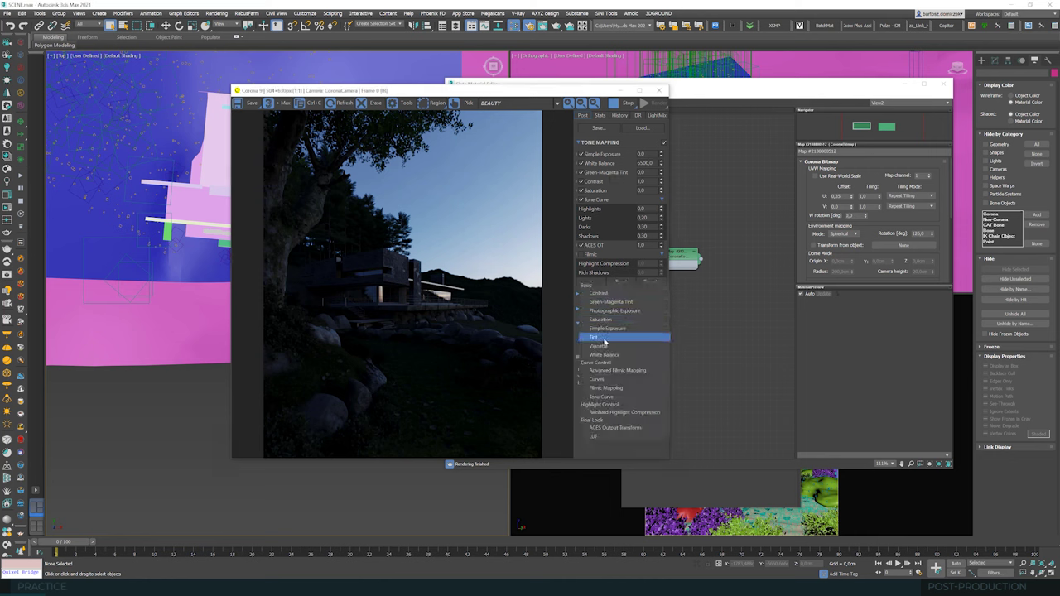
pyautogui.click(602, 382)
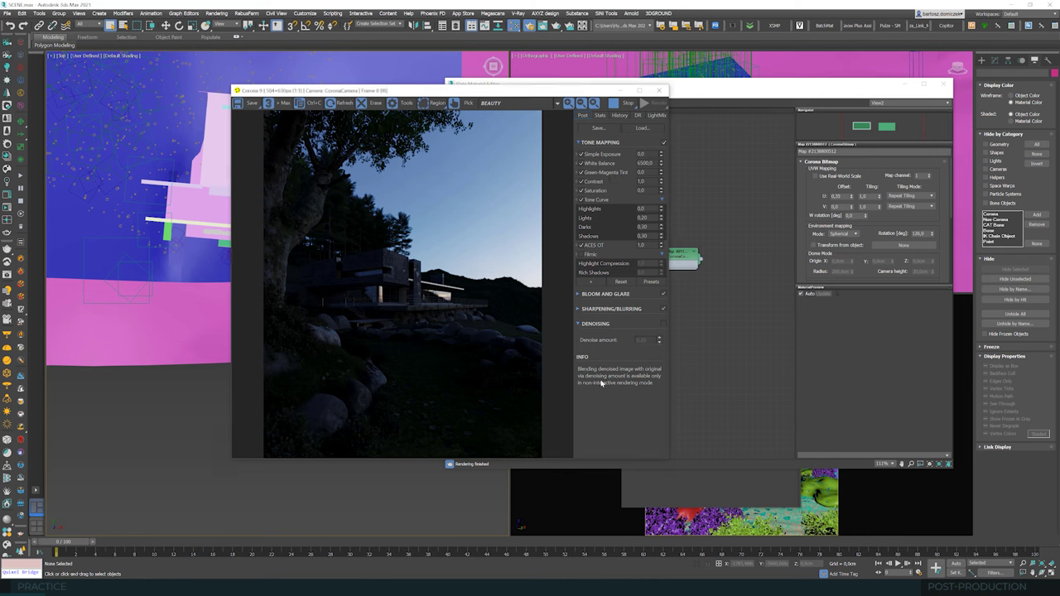
pyautogui.click(650, 292)
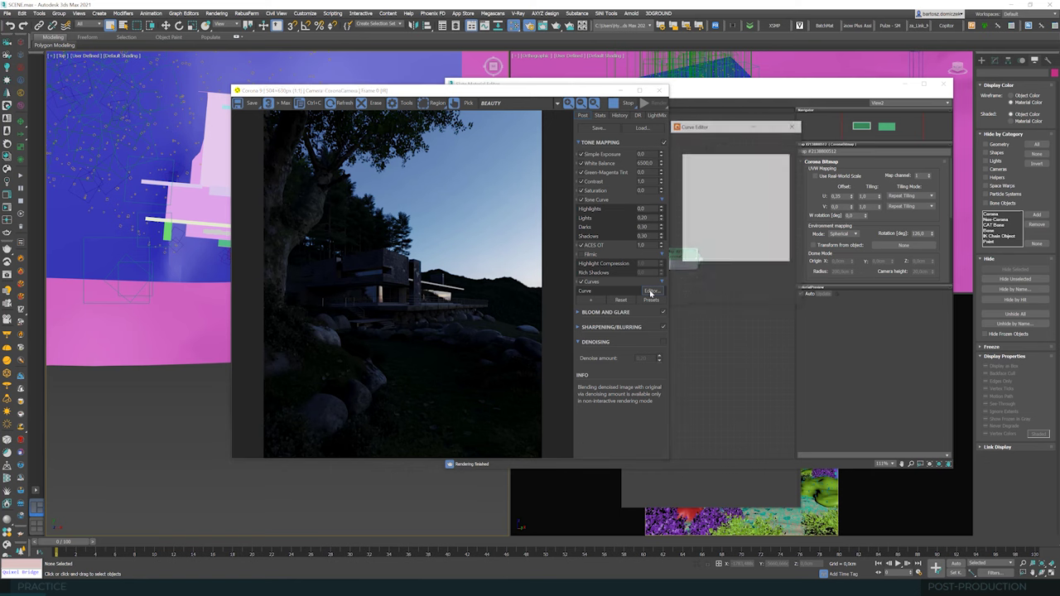
pyautogui.moveTo(667, 308); pyautogui.dragTo(551, 458)
pyautogui.moveTo(699, 133); pyautogui.dragTo(751, 93)
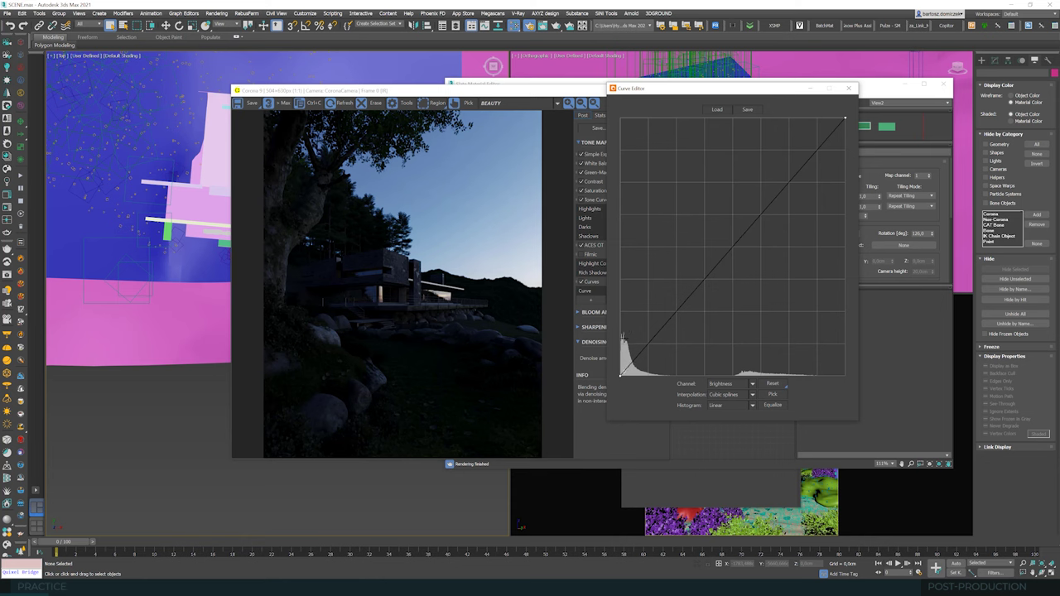
pyautogui.click(849, 89)
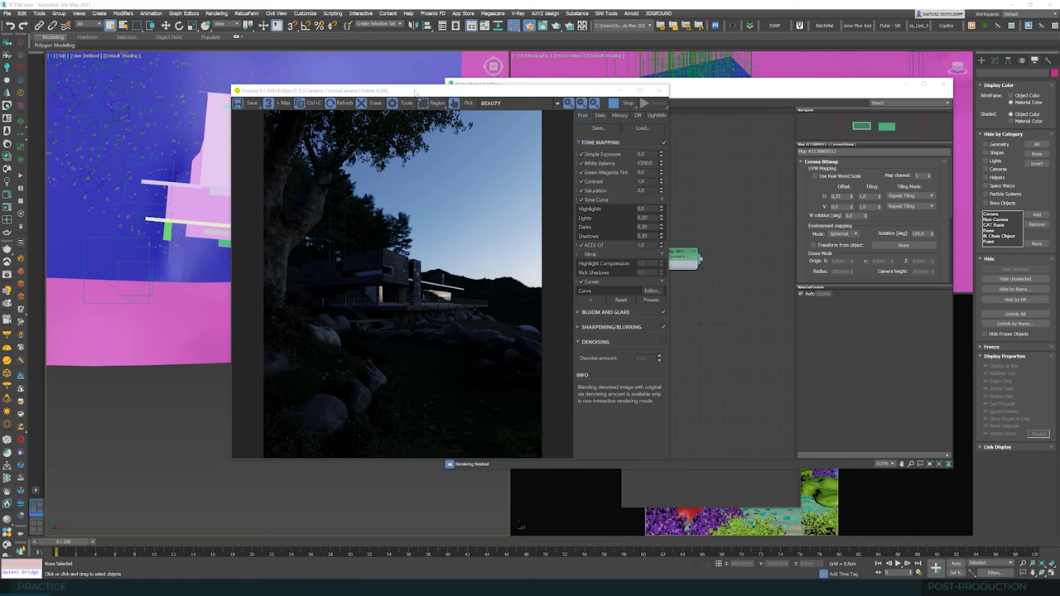
# Step: Create a standard box in the top view covering most of the larger terrain mesh around the house
pyautogui.moveTo(414, 91); pyautogui.dragTo(517, 112)
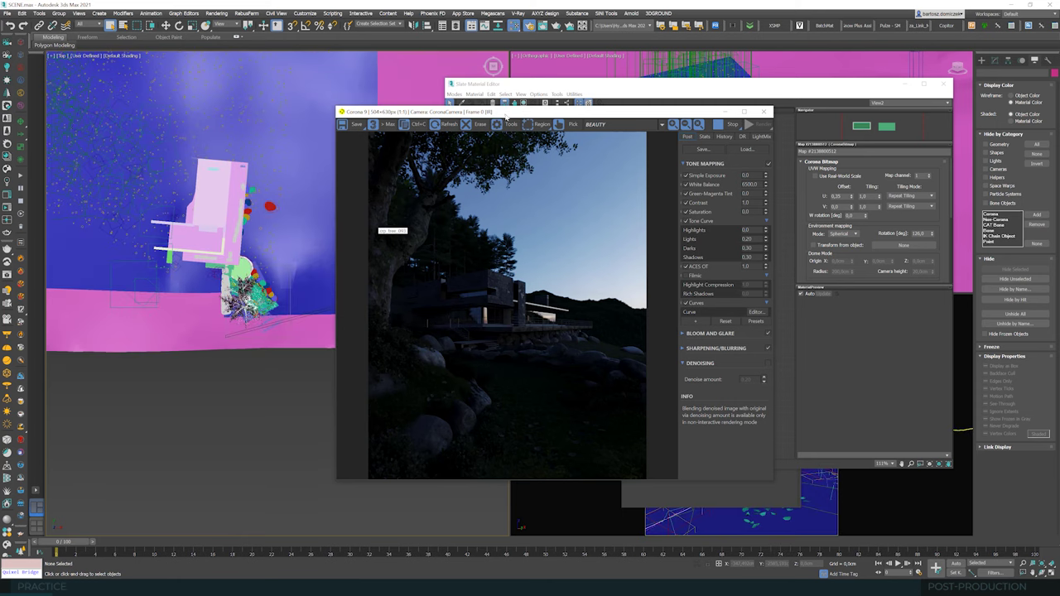
pyautogui.moveTo(506, 116); pyautogui.dragTo(634, 149)
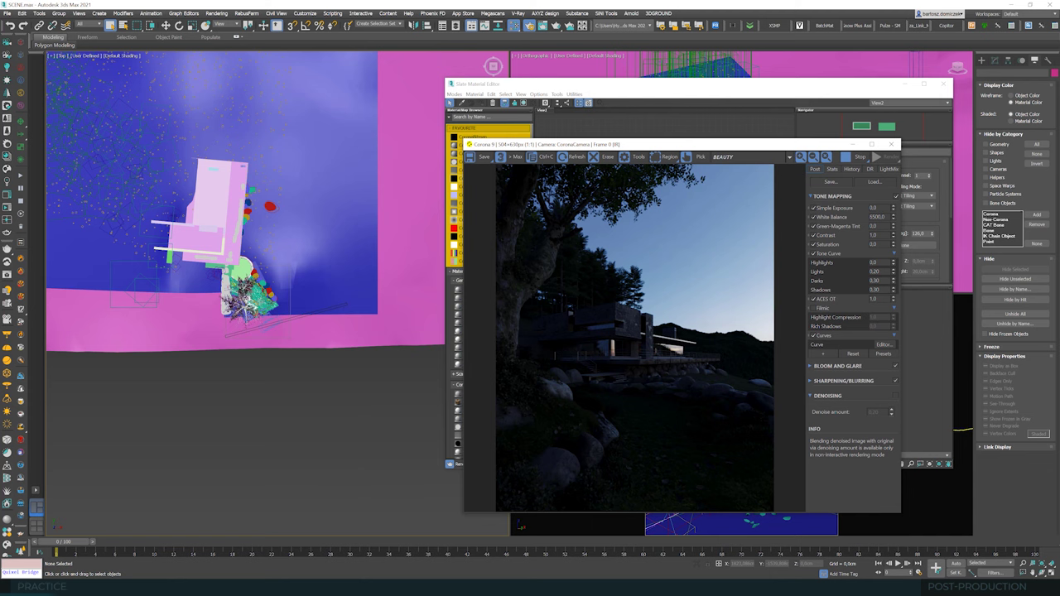
pyautogui.scroll(-5, 246, 258)
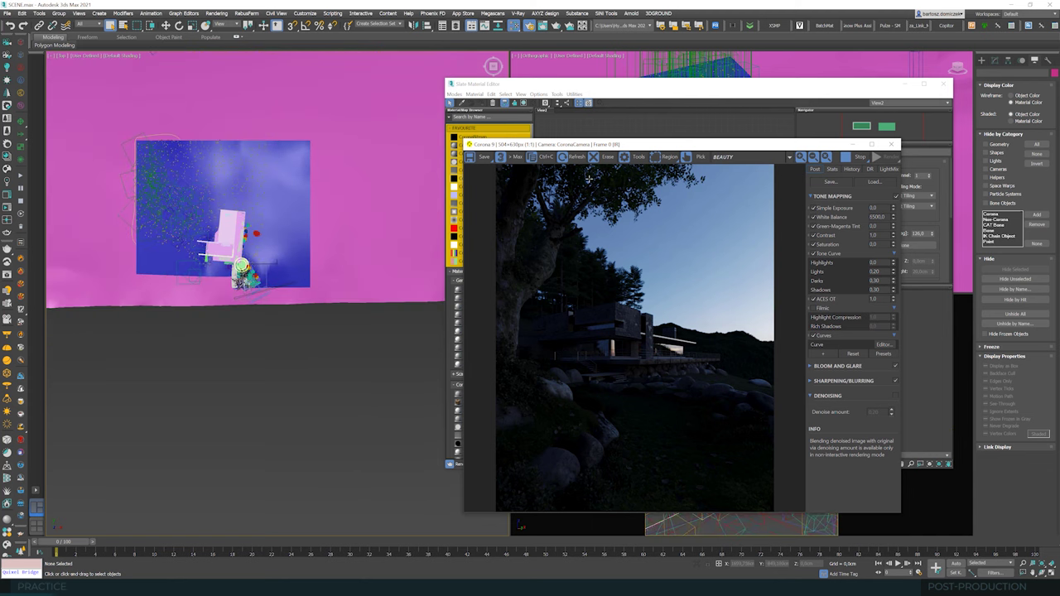
pyautogui.click(981, 61)
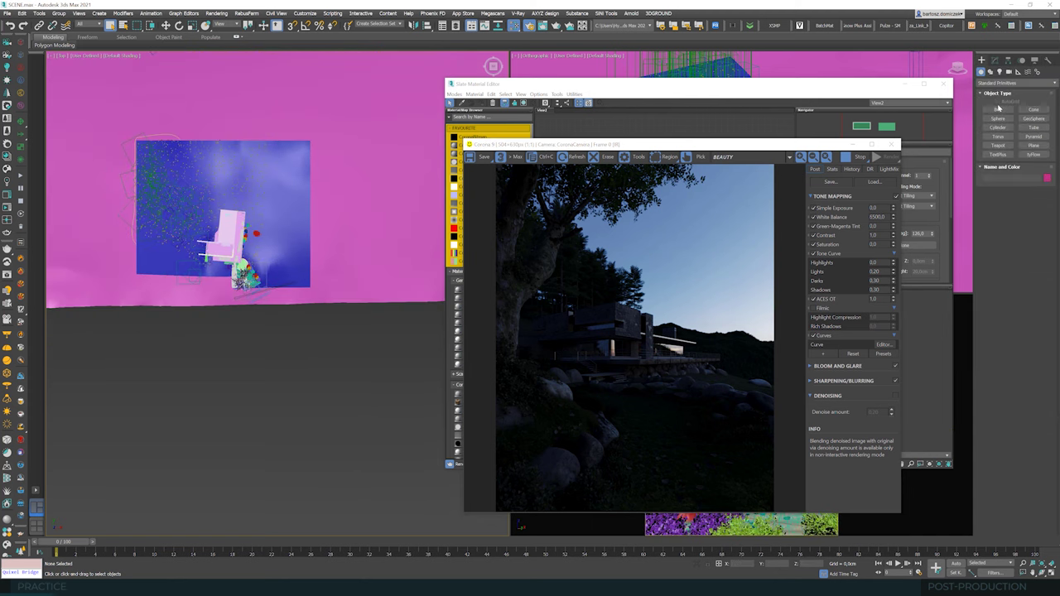
pyautogui.scroll(-8, 238, 302)
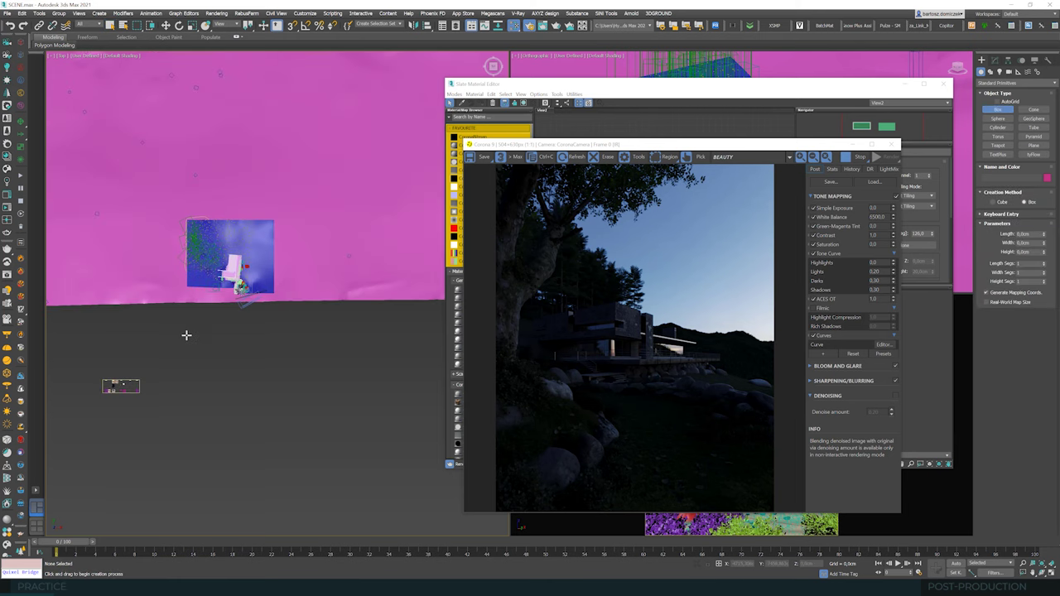
pyautogui.scroll(-2, 184, 274)
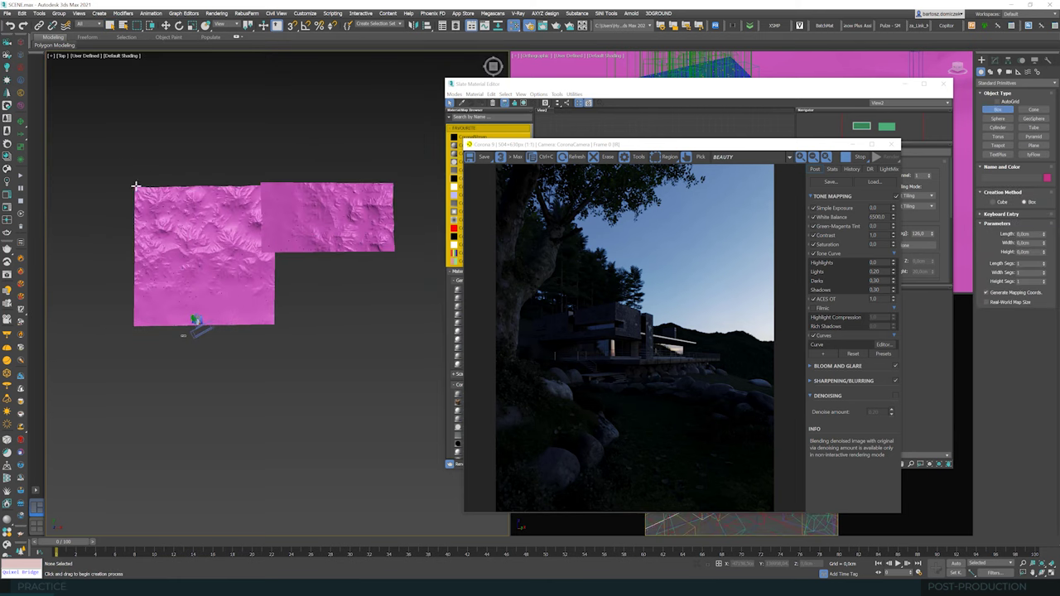
pyautogui.scroll(2, 131, 183)
pyautogui.moveTo(130, 186); pyautogui.dragTo(335, 368)
pyautogui.click(334, 321)
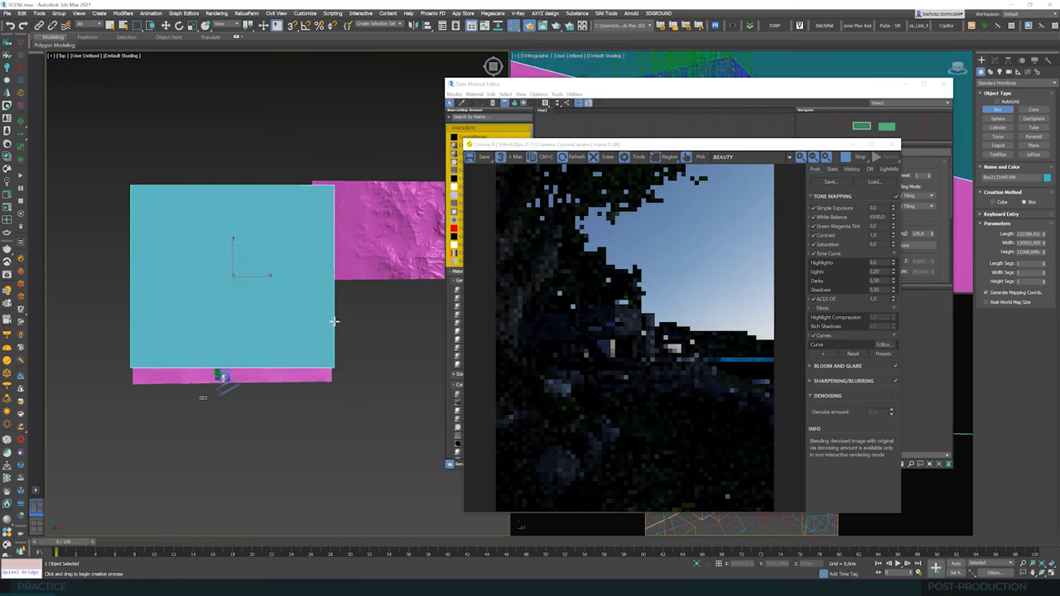
# Step: Lower the new box by about 14870 cm along Z in the orthographic view so that it encloses the terrain
pyautogui.click(168, 26)
pyautogui.moveTo(580, 144); pyautogui.dragTo(144, 100)
pyautogui.click(689, 348)
pyautogui.moveTo(891, 83); pyautogui.dragTo(612, 179)
pyautogui.keyDown('alt'); pyautogui.moveTo(834, 198); pyautogui.dragTo(944, 145, button='middle'); pyautogui.keyUp('alt')
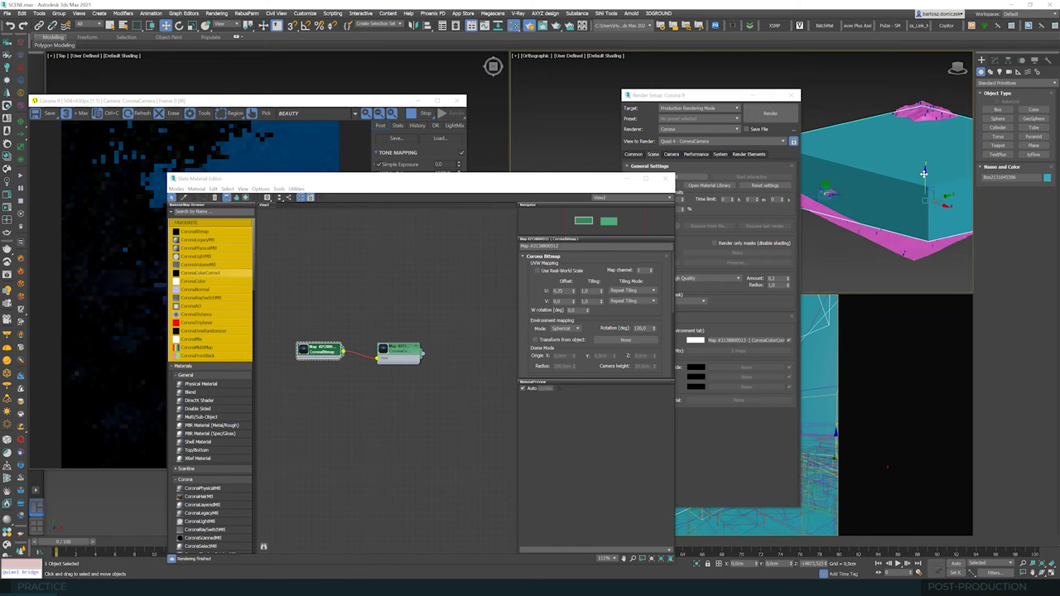
# Step: Clear space around the material editor and add a CoronaVolumeMtl below the environment map nodes
pyautogui.moveTo(699, 95); pyautogui.dragTo(900, 91)
pyautogui.moveTo(462, 181); pyautogui.dragTo(814, 87)
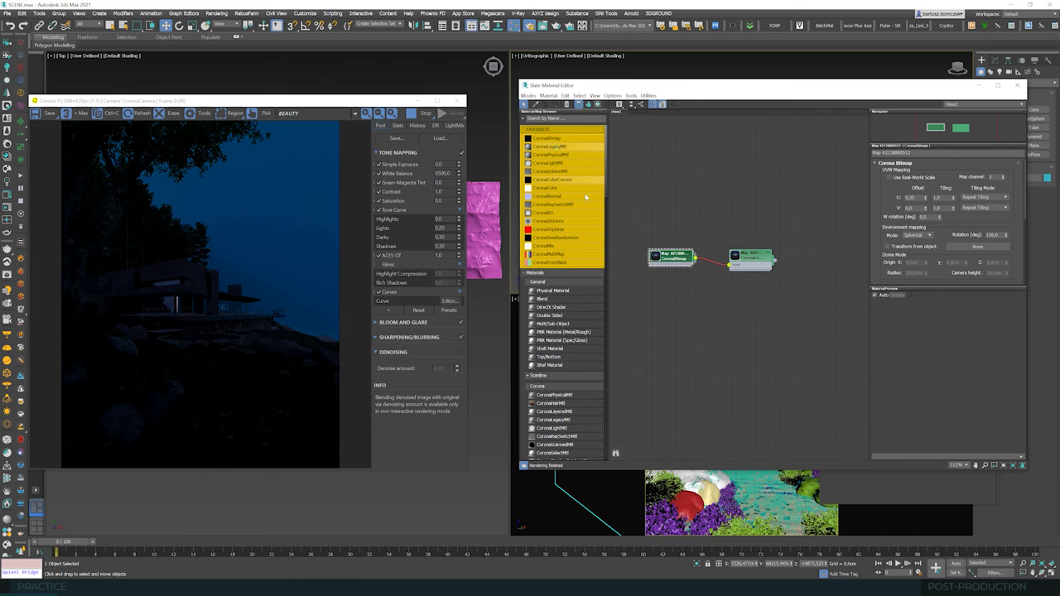
pyautogui.moveTo(708, 312); pyautogui.dragTo(708, 314)
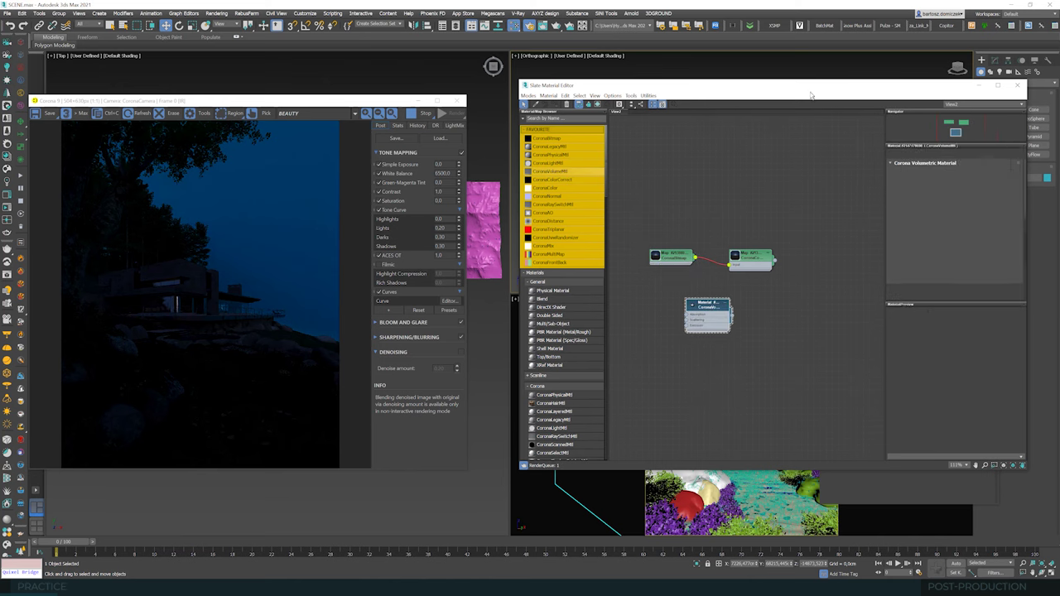
# Step: Copy the volume material's absorption color to its scattering color
pyautogui.moveTo(809, 87); pyautogui.dragTo(786, 82)
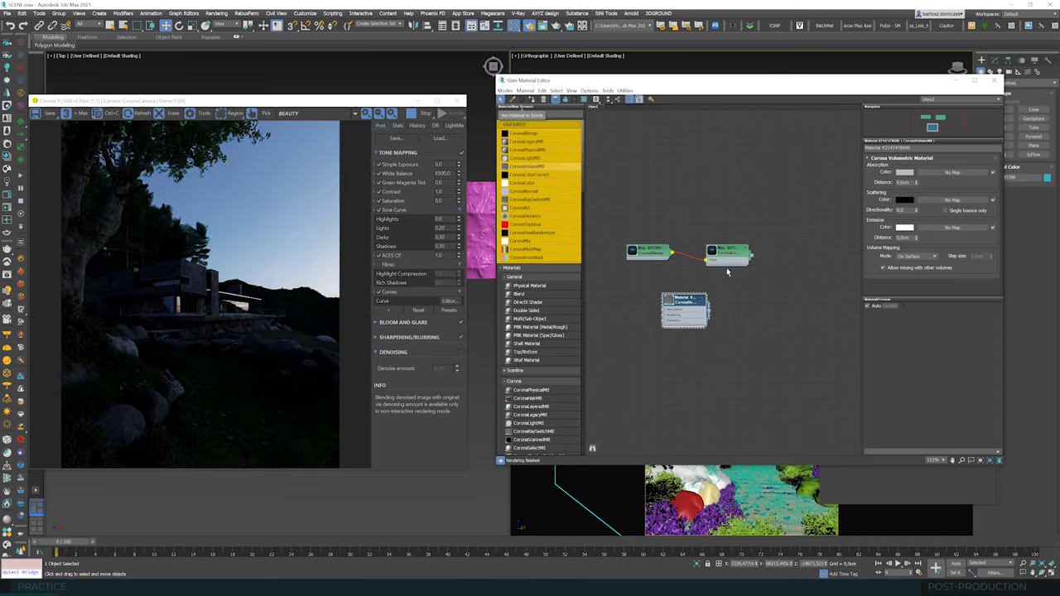
pyautogui.moveTo(905, 173); pyautogui.dragTo(907, 200)
pyautogui.click(748, 276)
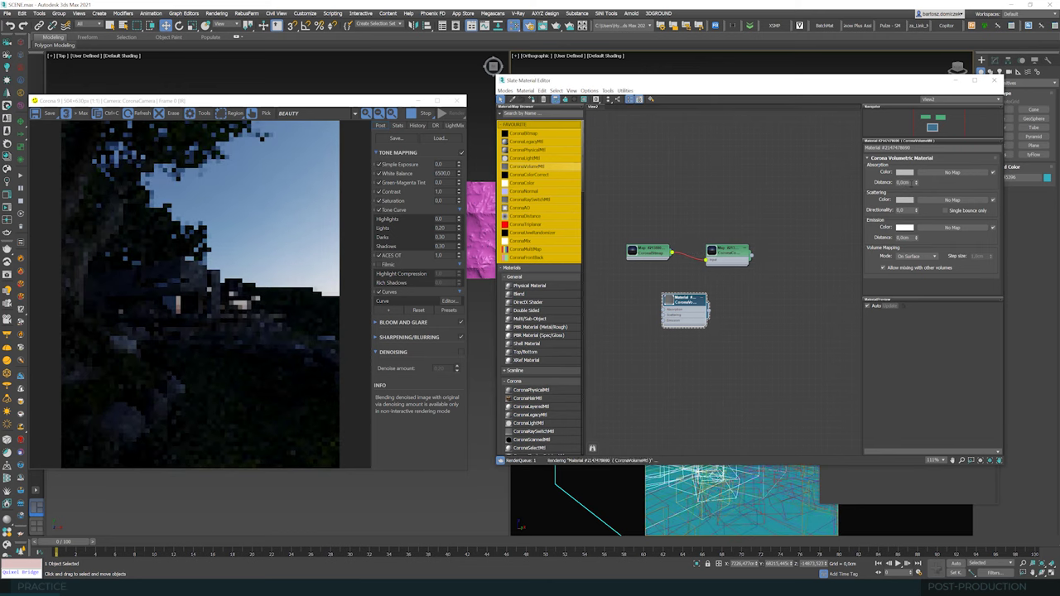
# Step: Test absorption distances of 15000 and 25000 cm on the volume material, settling on 250000 cm
pyautogui.write('15000')
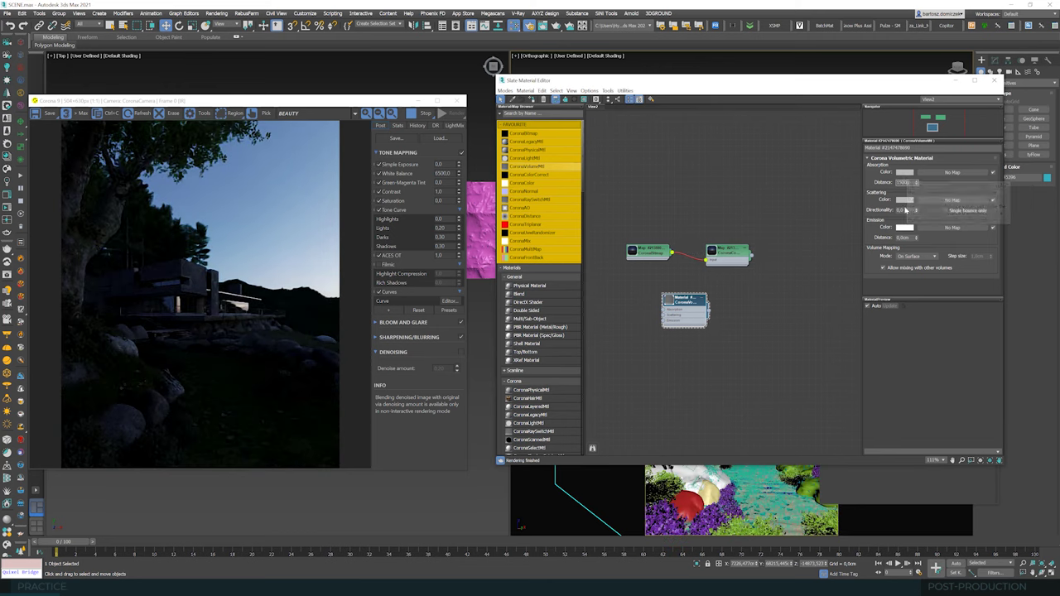
pyautogui.click(904, 209)
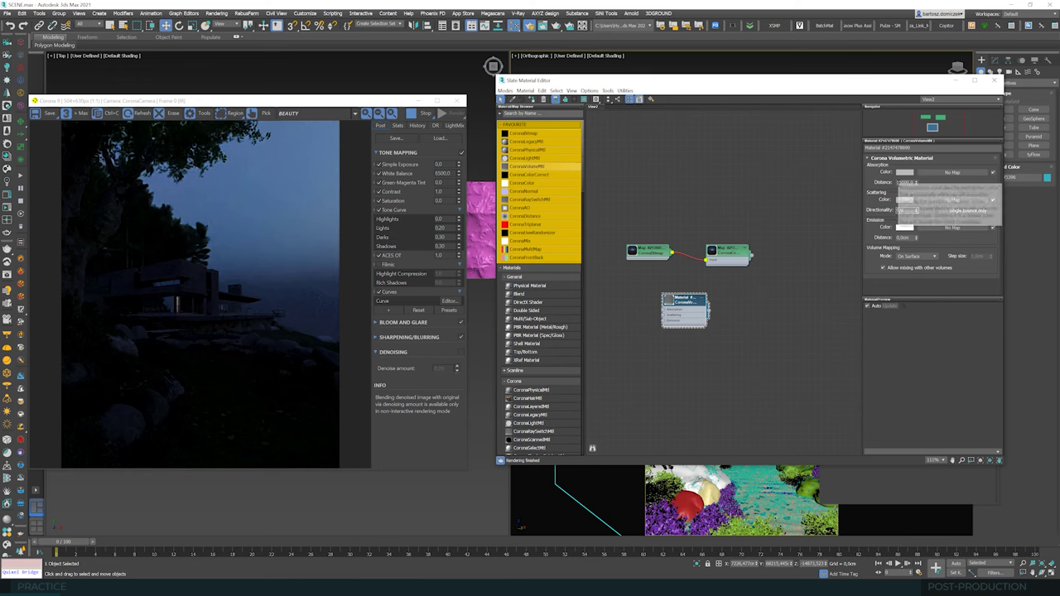
pyautogui.write('2')
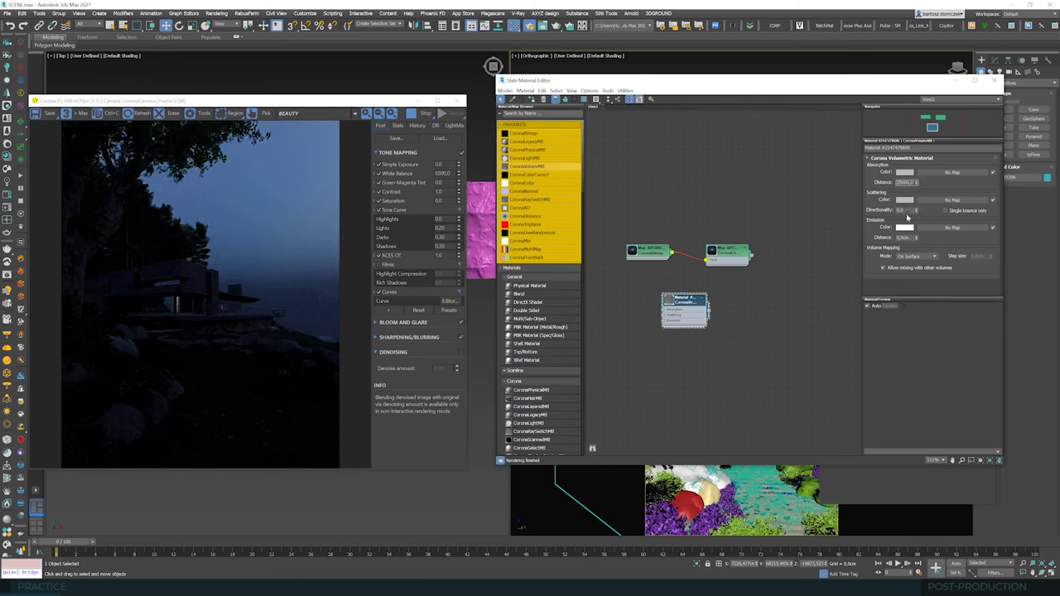
pyautogui.click(907, 212)
pyautogui.click(909, 183)
pyautogui.write('0')
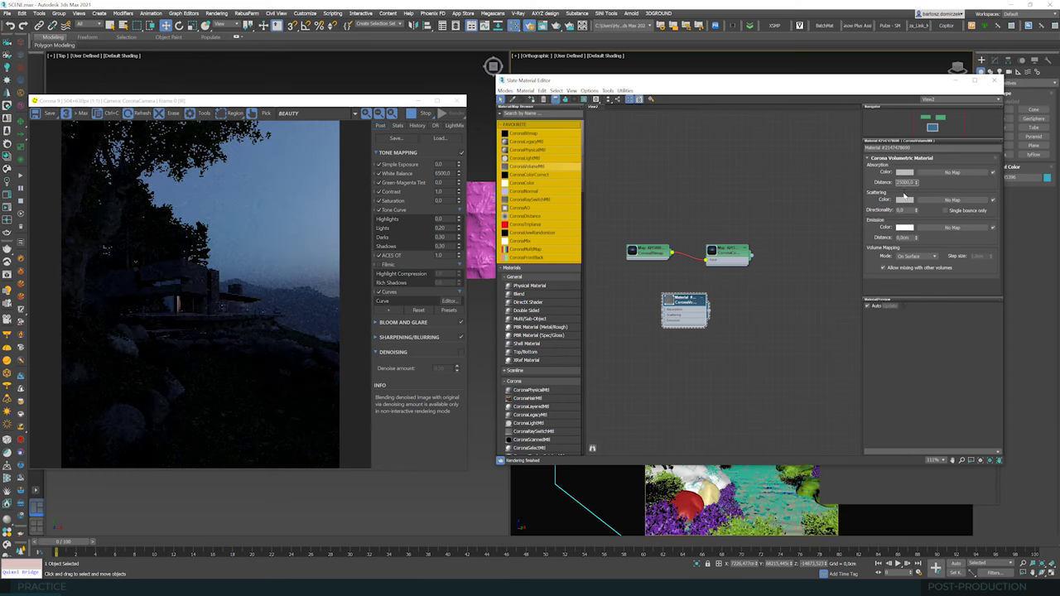
pyautogui.click(907, 209)
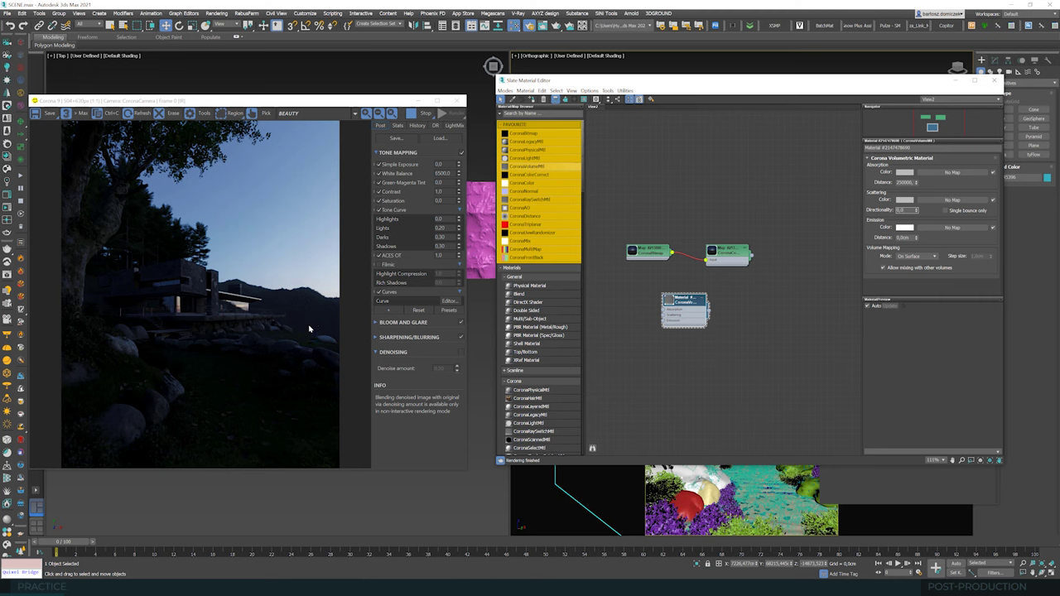
# Step: Change the volume material's scattering color to a soft light blue with a saturation of about 137
pyautogui.click(904, 200)
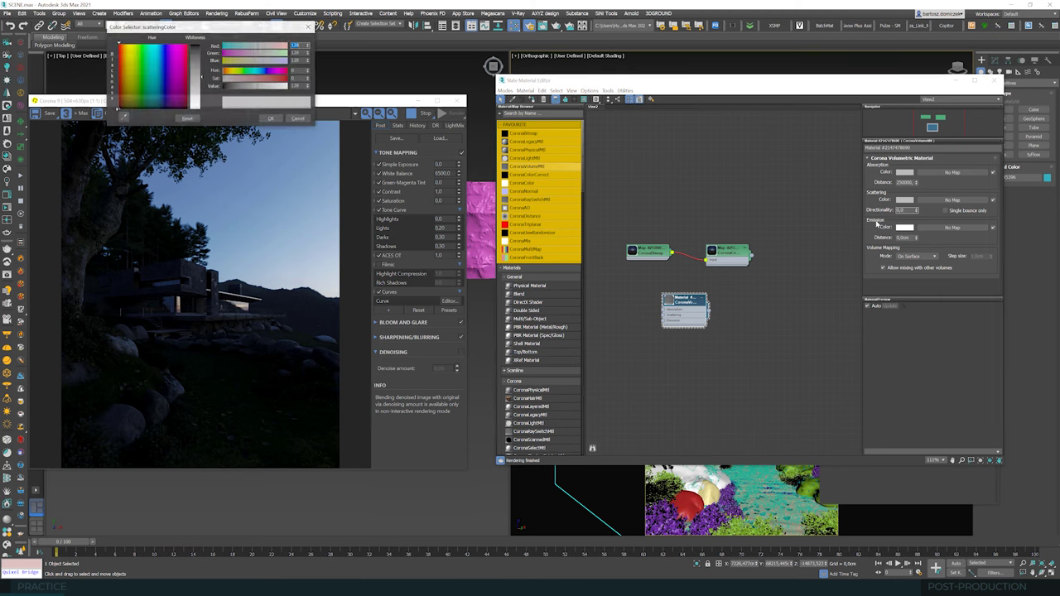
pyautogui.click(163, 80)
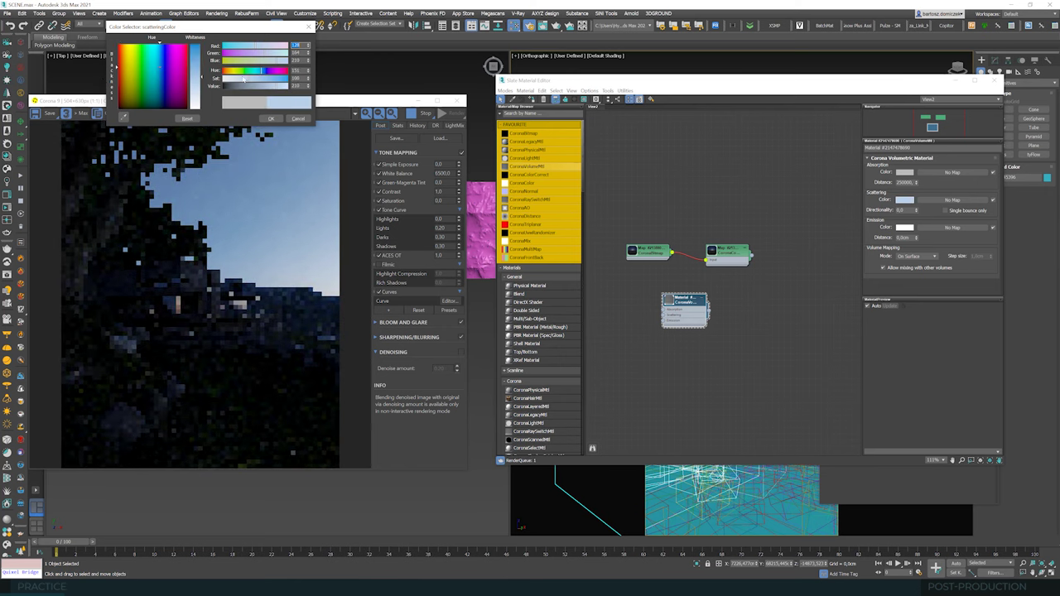
pyautogui.moveTo(244, 79); pyautogui.dragTo(257, 79)
pyautogui.click(272, 119)
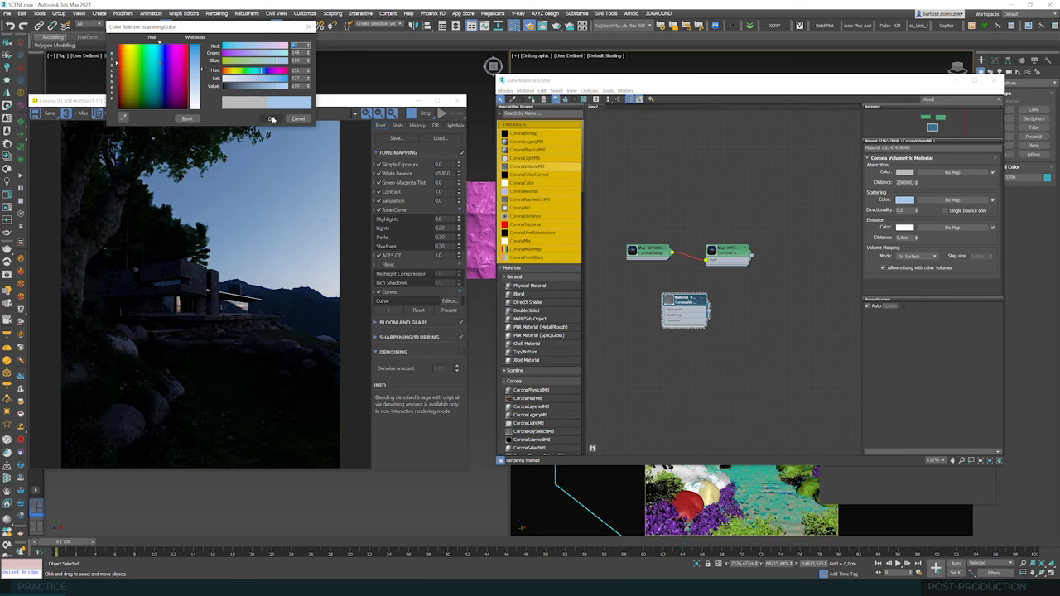
pyautogui.click(272, 119)
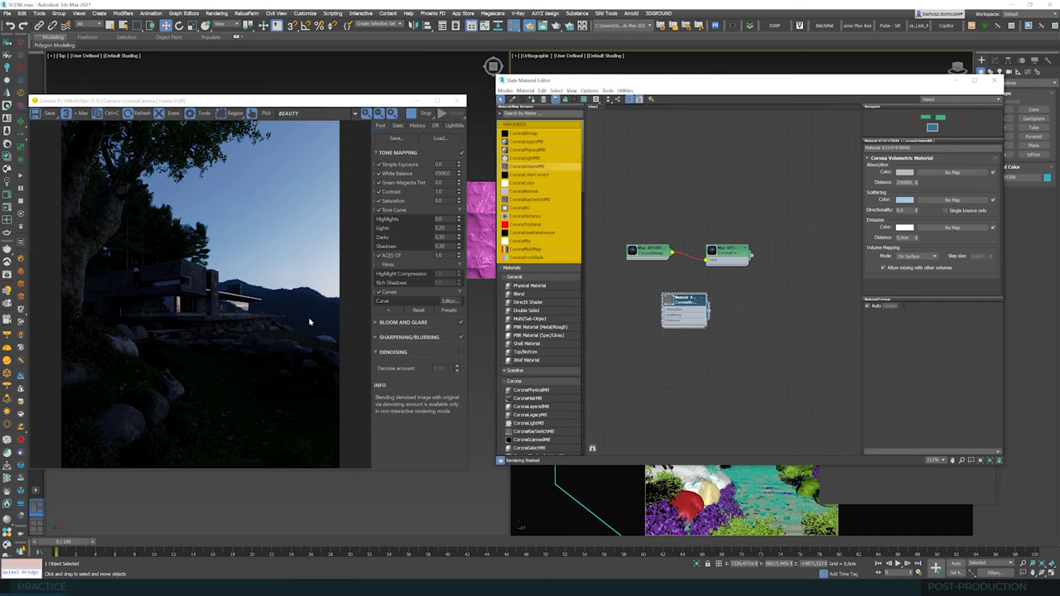
# Step: Set the tone curve's Darks and Shadows both to 0,40 in the render's tone mapping
pyautogui.click(447, 246)
pyautogui.click(443, 246)
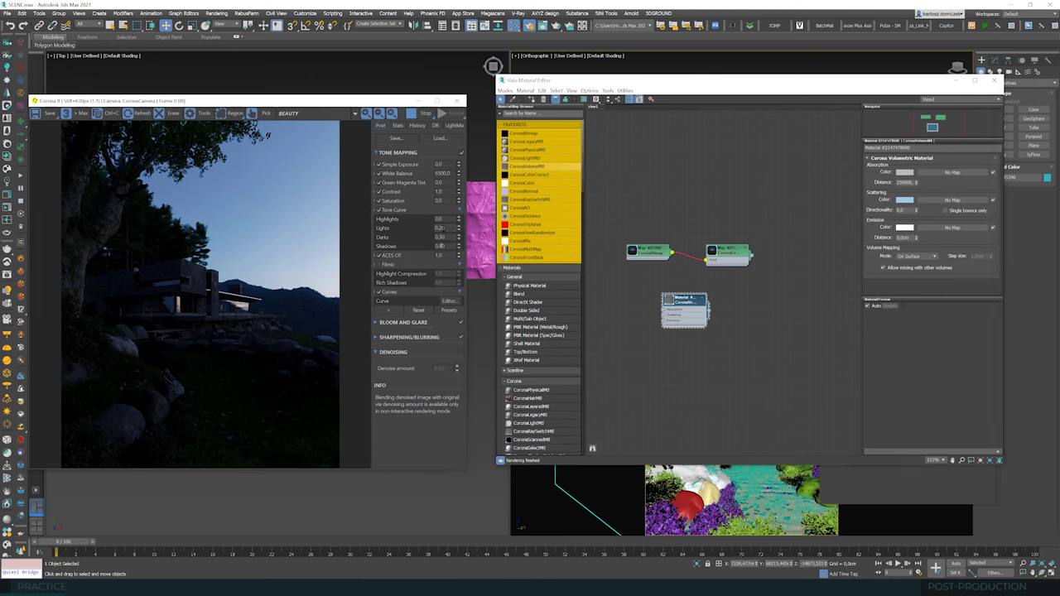
pyautogui.click(441, 237)
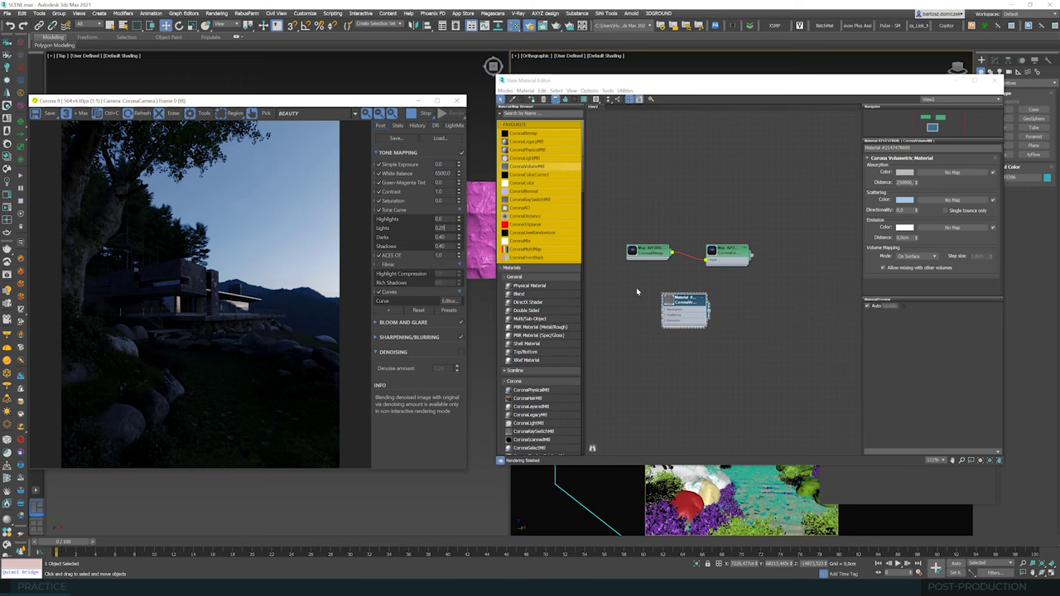
# Step: Reposition the render window and close the Slate Material Editor to free the viewports
pyautogui.moveTo(718, 88); pyautogui.dragTo(739, 89)
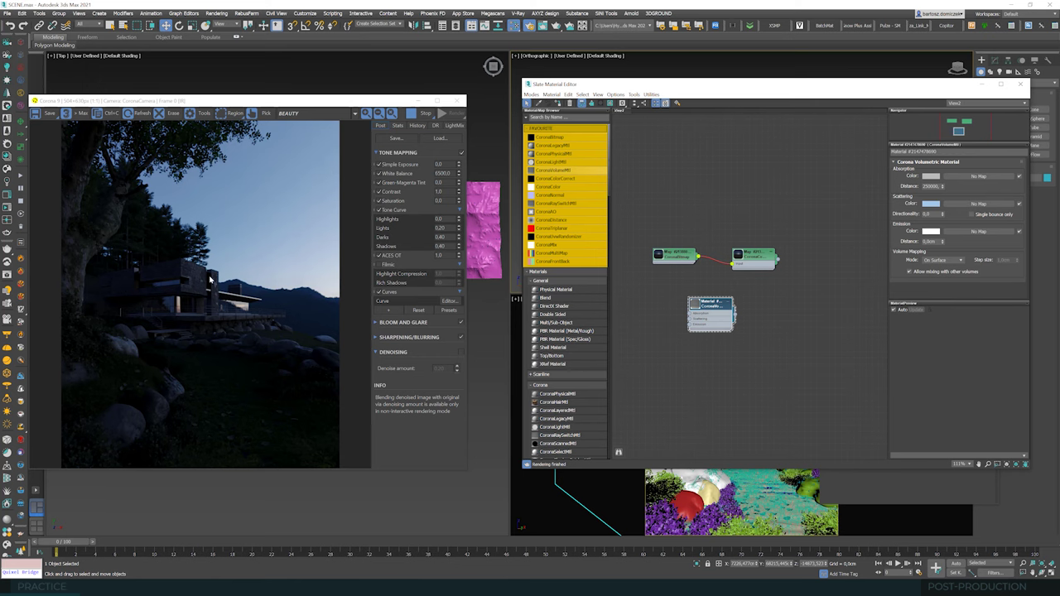
pyautogui.moveTo(257, 104); pyautogui.dragTo(455, 96)
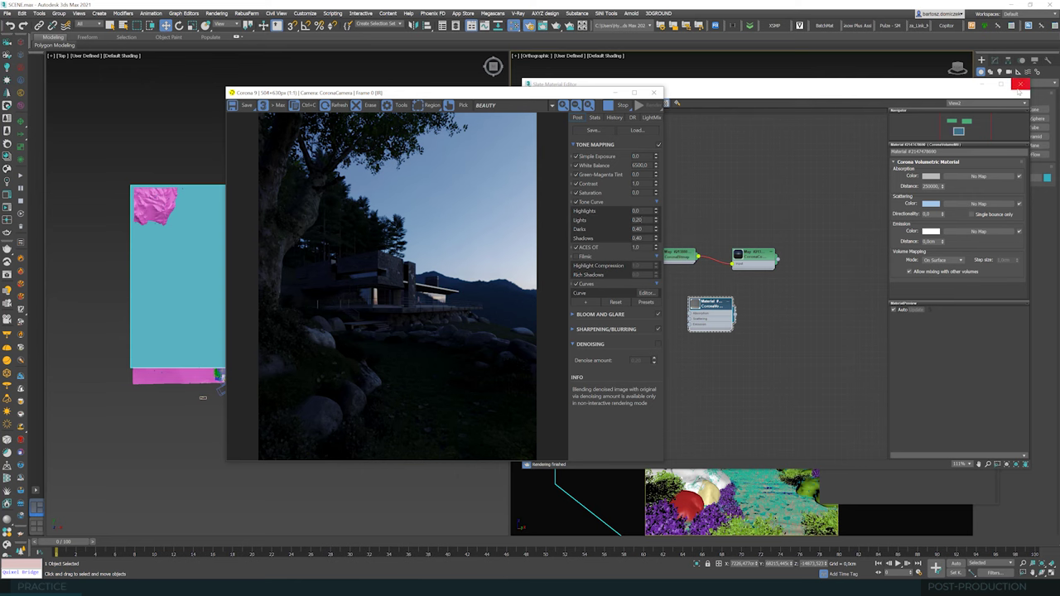
pyautogui.click(1017, 84)
pyautogui.click(989, 92)
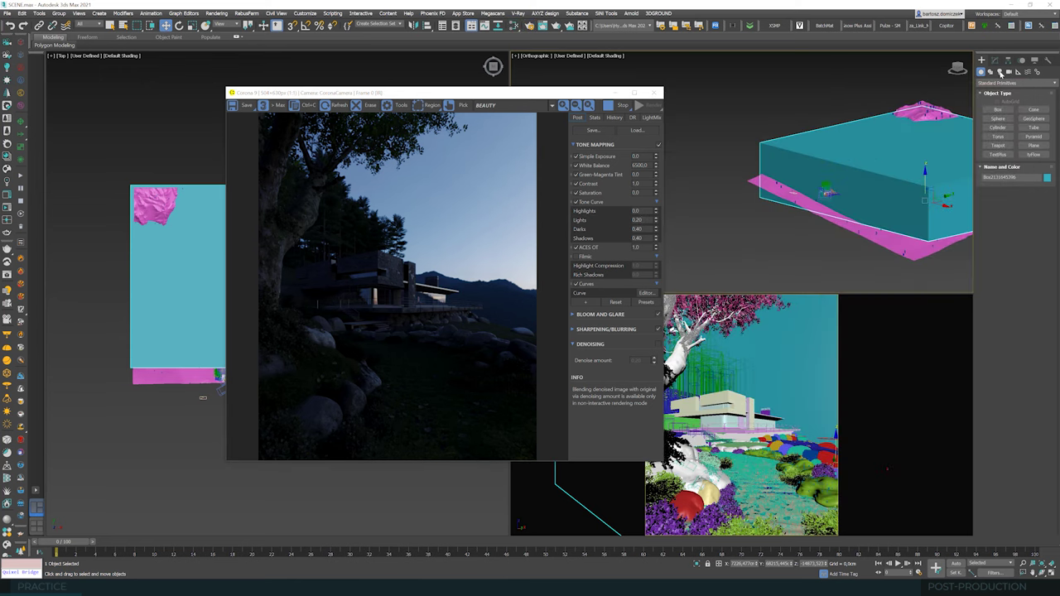
# Step: Switch the shaded viewport display from object color to material color
pyautogui.click(999, 72)
pyautogui.click(1034, 62)
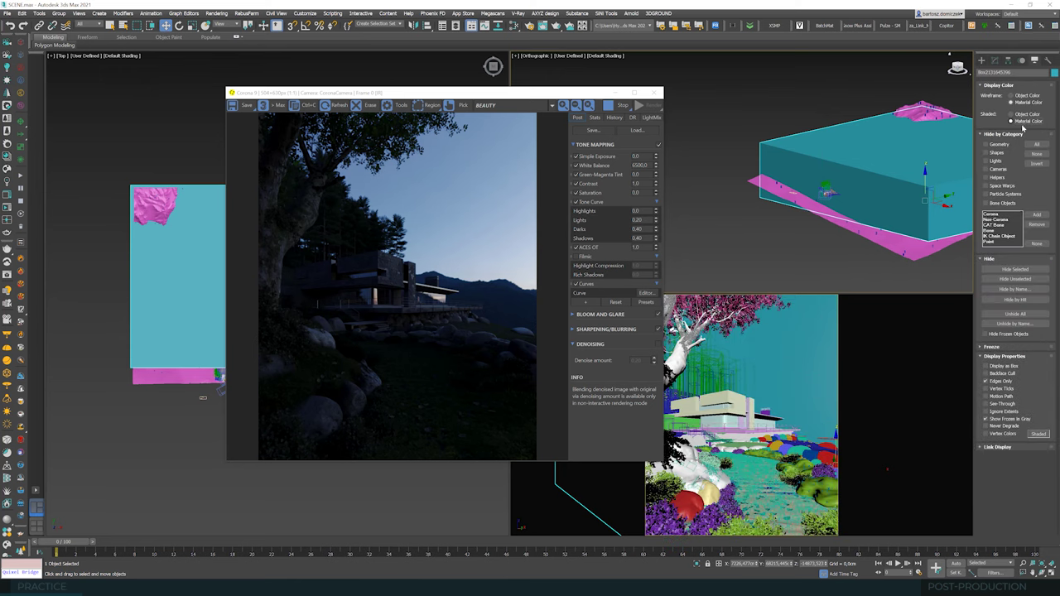
pyautogui.click(1010, 114)
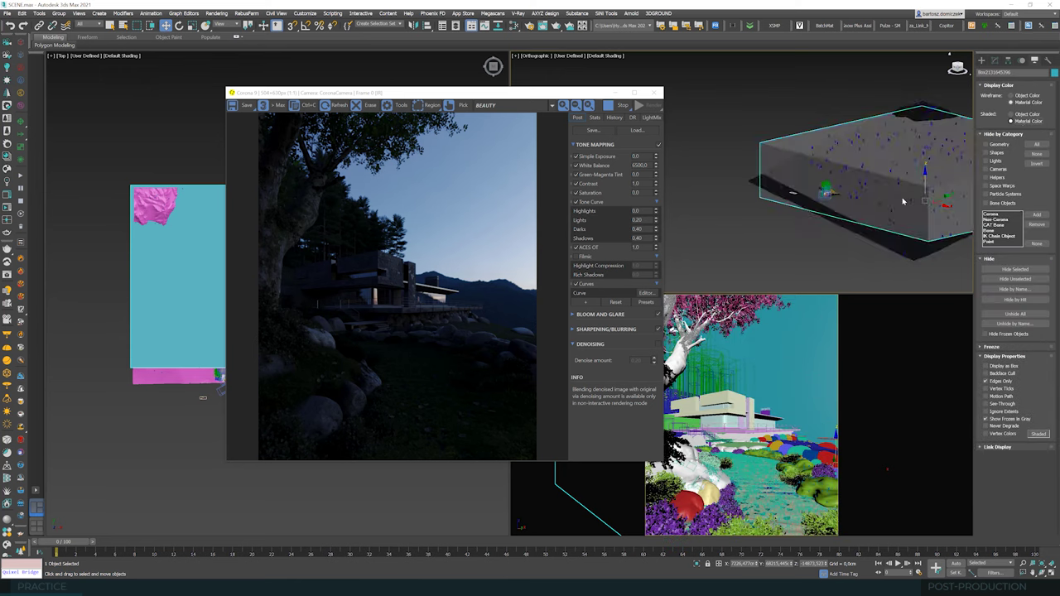
# Step: Create a spherical CoronaLight with a radius of about 108 cm just outside the house in the top view
pyautogui.click(994, 62)
pyautogui.click(983, 61)
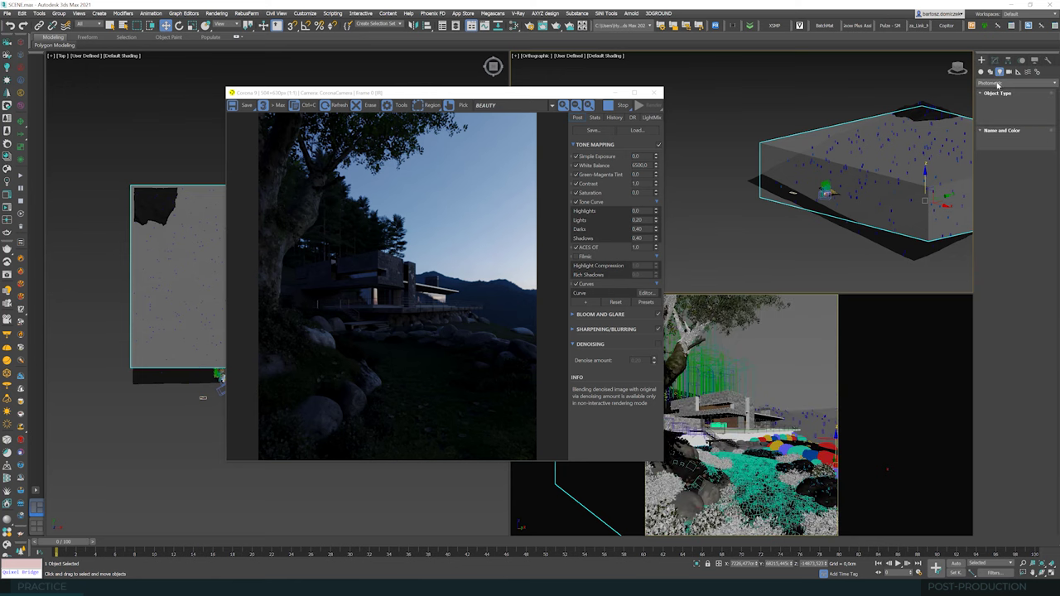
pyautogui.click(1001, 83)
pyautogui.click(1005, 113)
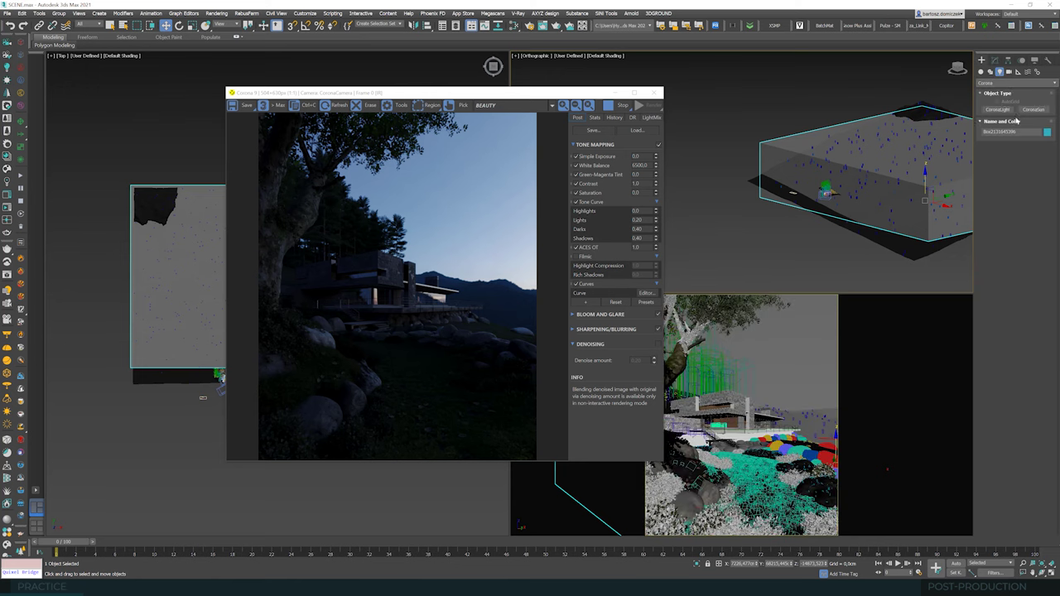
pyautogui.click(1005, 113)
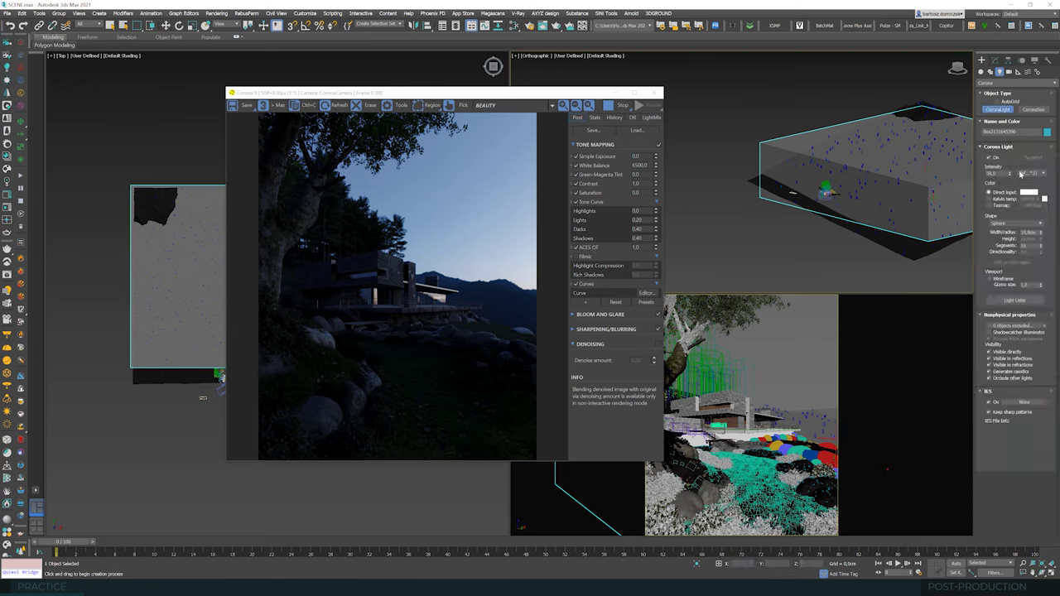
pyautogui.scroll(1, 341, 285)
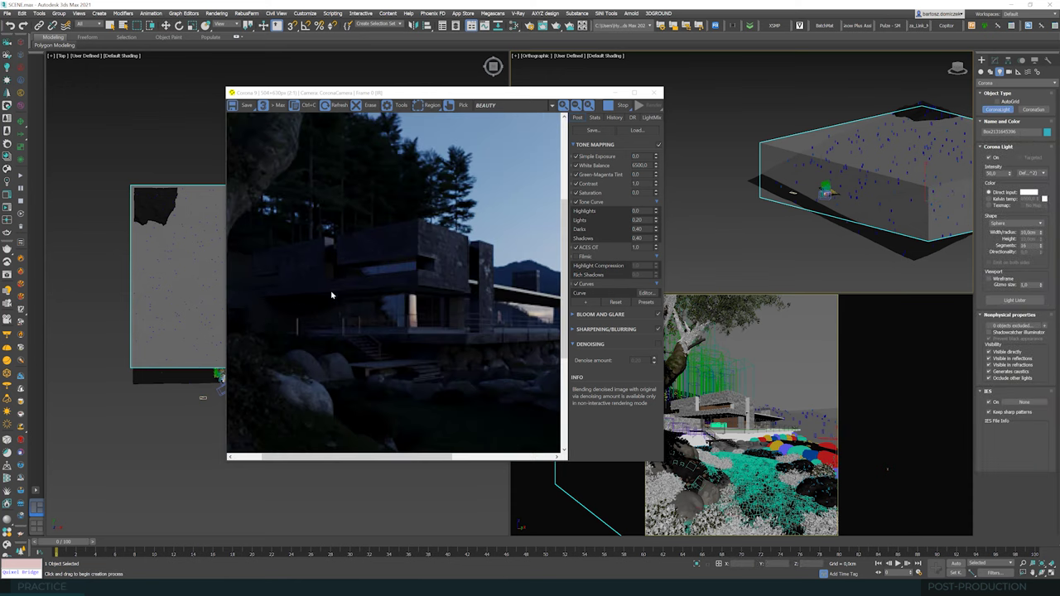
pyautogui.scroll(-1, 329, 312)
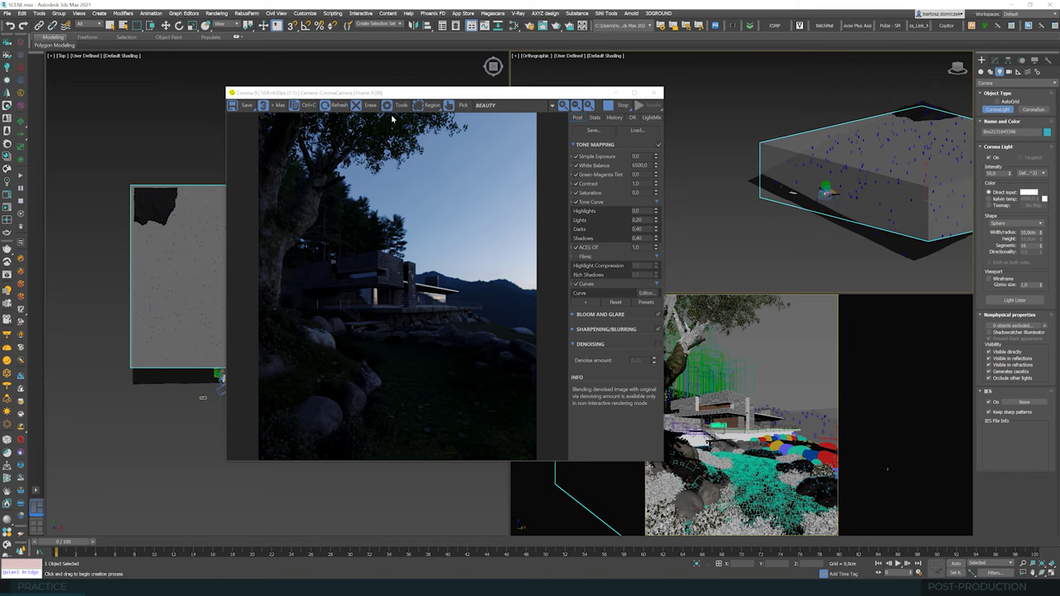
pyautogui.moveTo(390, 93); pyautogui.dragTo(531, 91)
pyautogui.scroll(10, 243, 398)
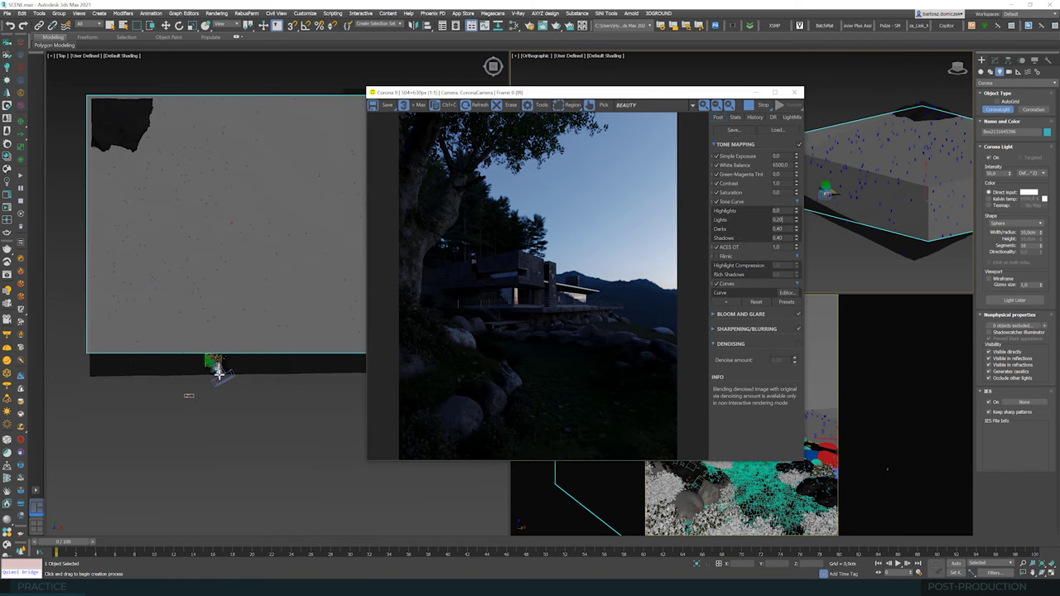
pyautogui.scroll(8, 206, 348)
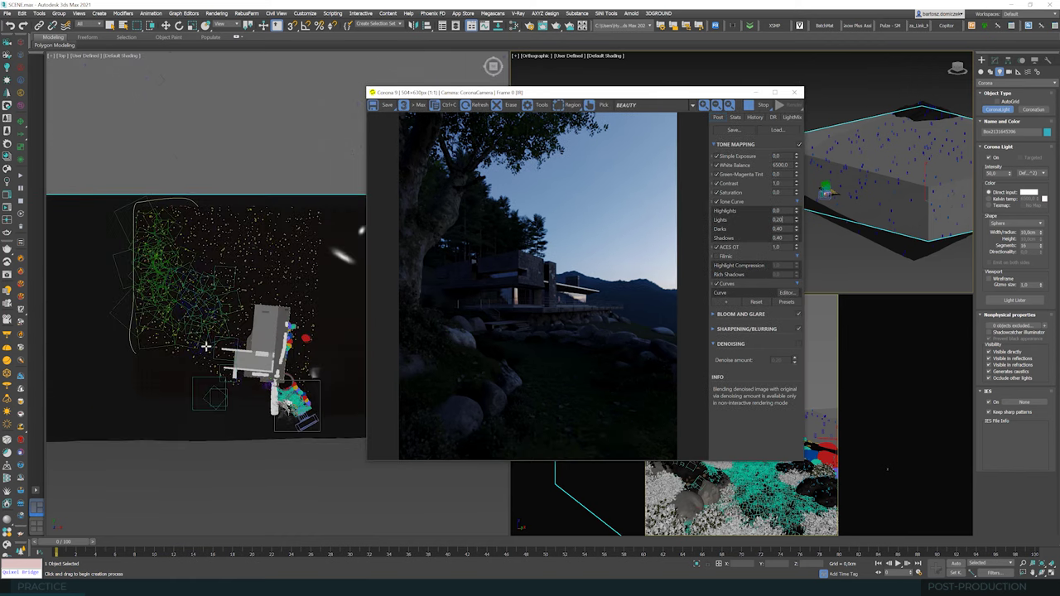
pyautogui.moveTo(275, 408); pyautogui.dragTo(168, 343, button='middle')
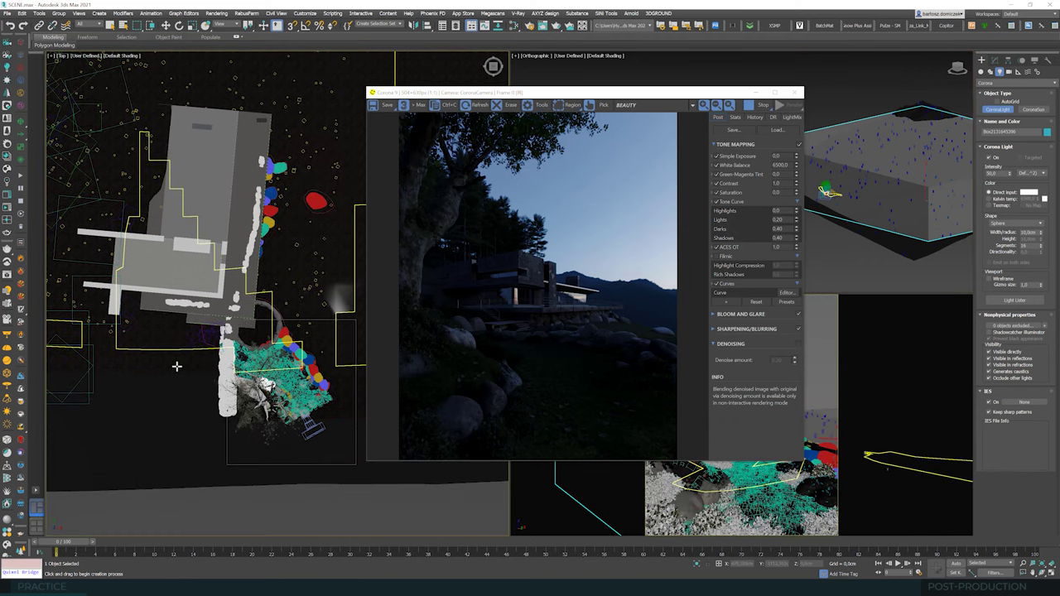
pyautogui.moveTo(172, 343); pyautogui.dragTo(173, 347)
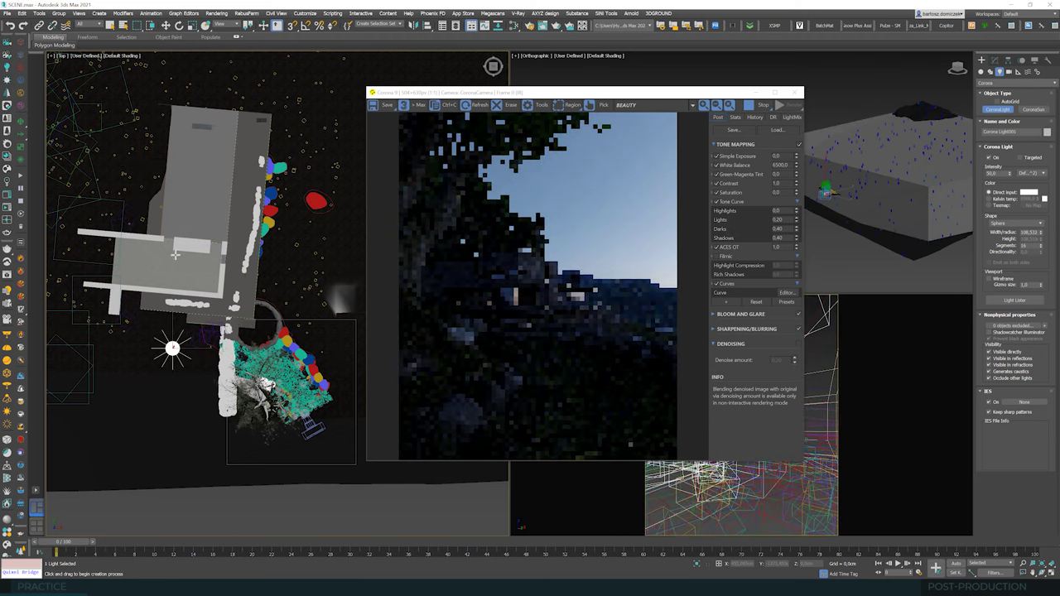
# Step: Raise the new sphere light along Z to about 483 cm in the camera view
pyautogui.click(166, 25)
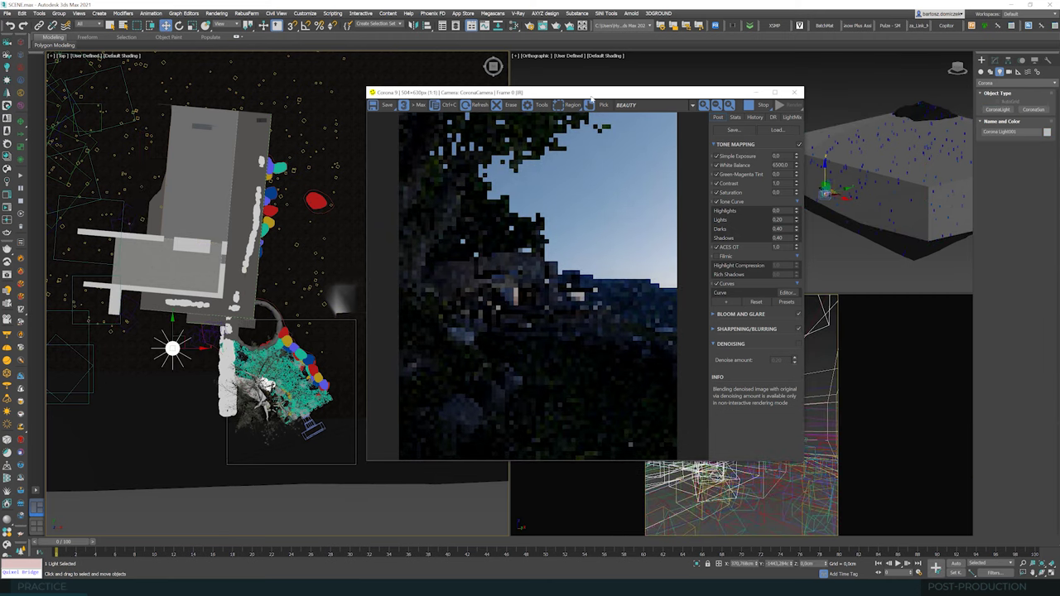
pyautogui.moveTo(624, 100); pyautogui.dragTo(415, 100)
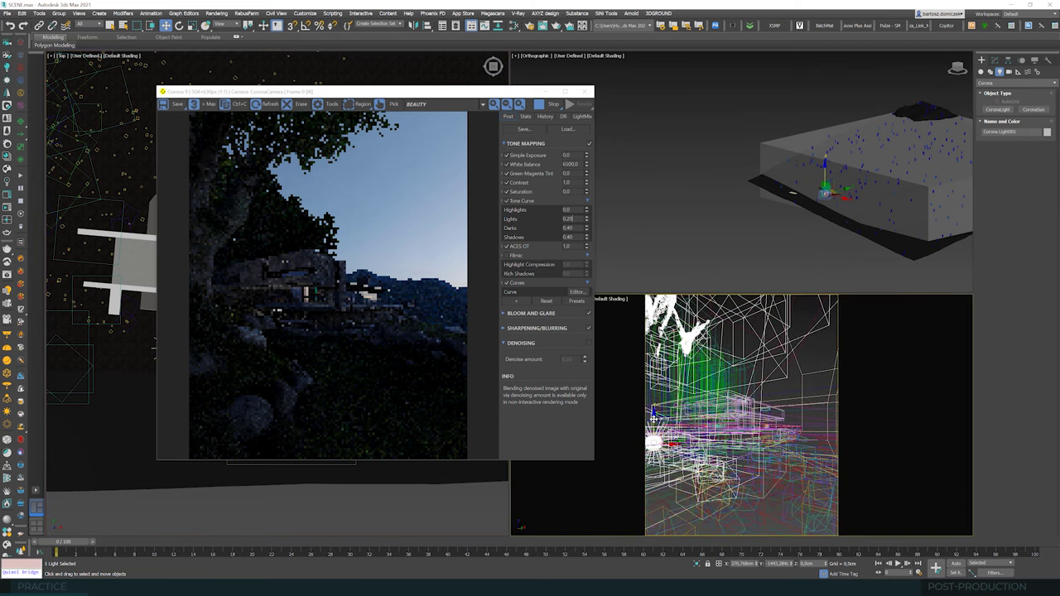
pyautogui.moveTo(655, 420); pyautogui.dragTo(654, 386)
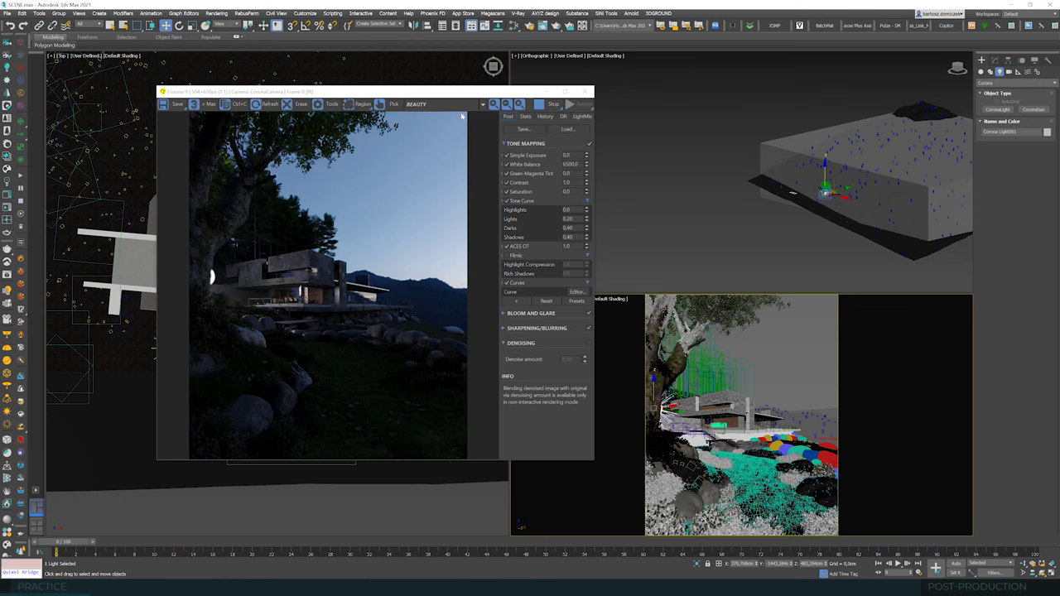
# Step: Disable Visible directly, Visible in refractions and Occlude other lights for the sphere light
pyautogui.moveTo(410, 95); pyautogui.dragTo(511, 82)
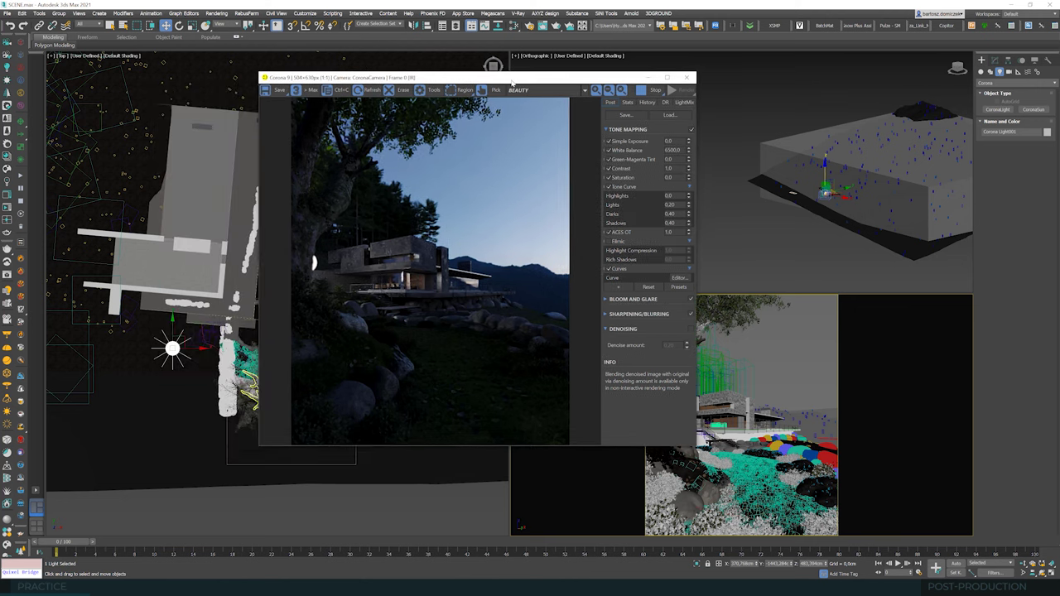
pyautogui.click(995, 61)
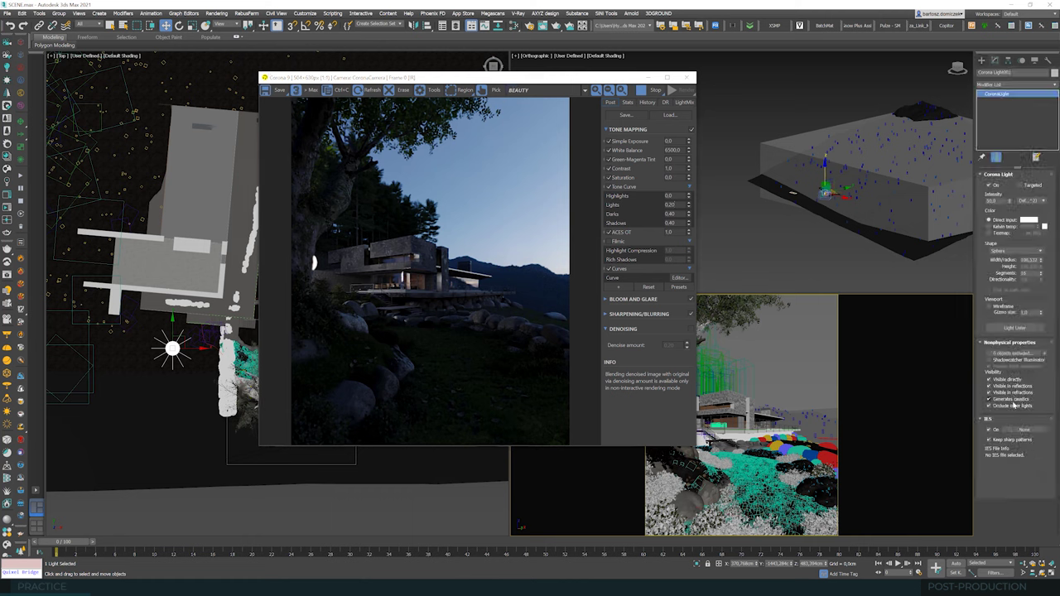
pyautogui.click(1012, 381)
pyautogui.click(989, 380)
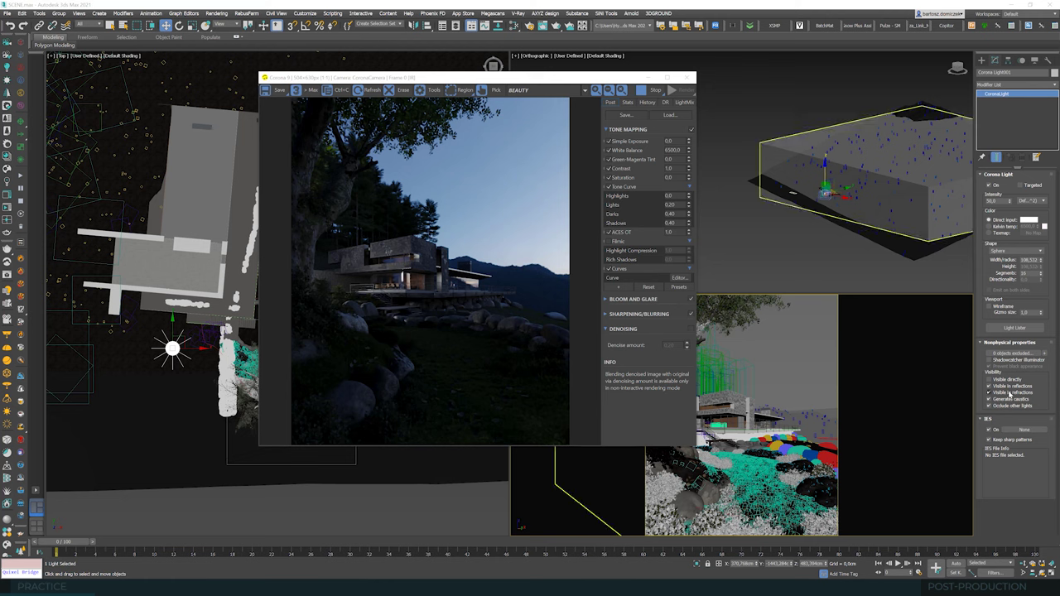
pyautogui.click(996, 394)
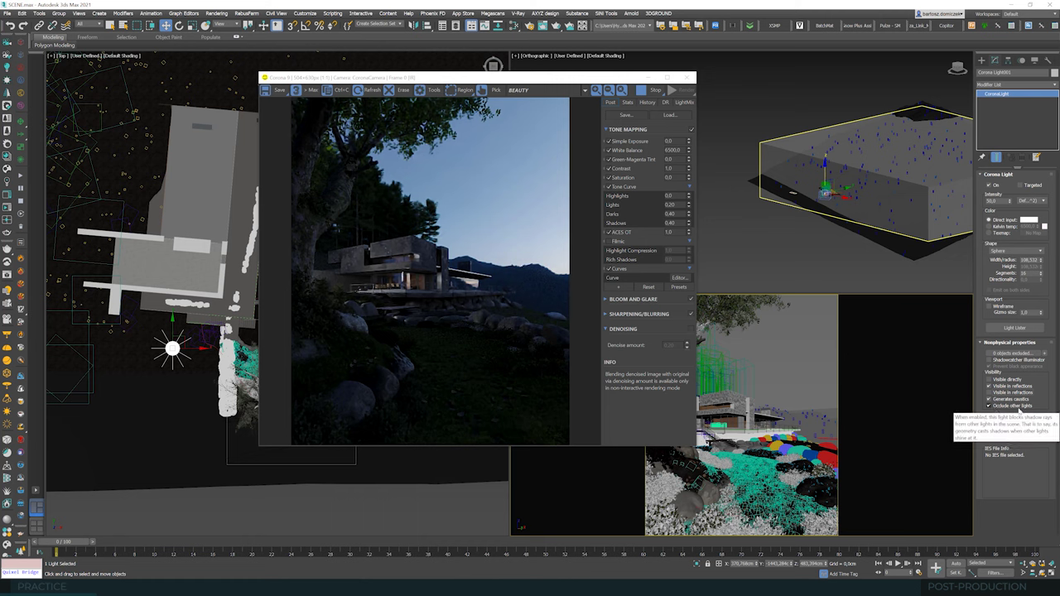
pyautogui.click(1010, 408)
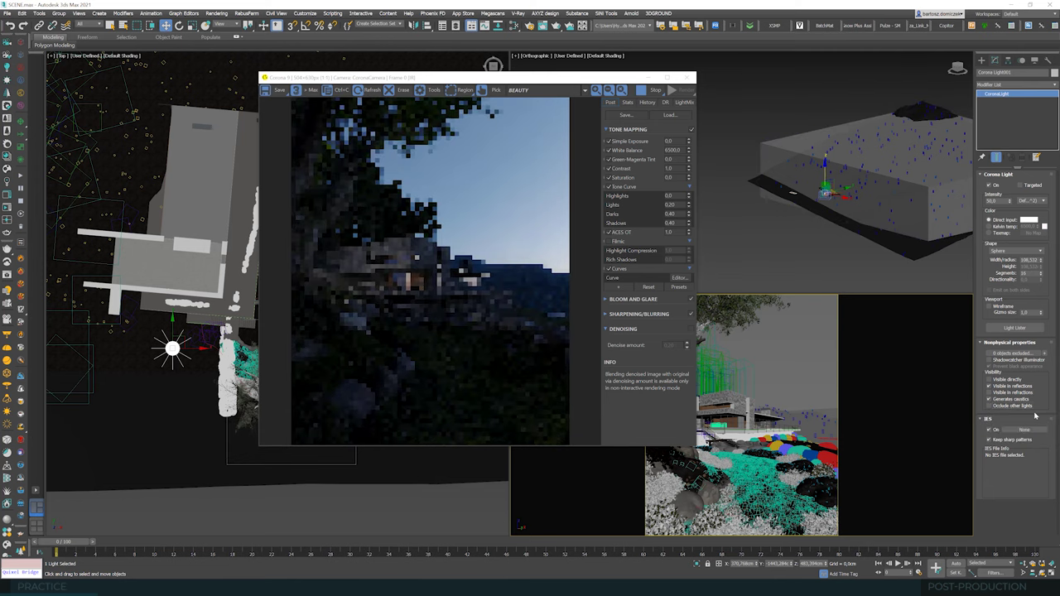
# Step: Disable Generates caustics and Visible in reflections for the sphere light and examine the house close up in the render
pyautogui.click(990, 400)
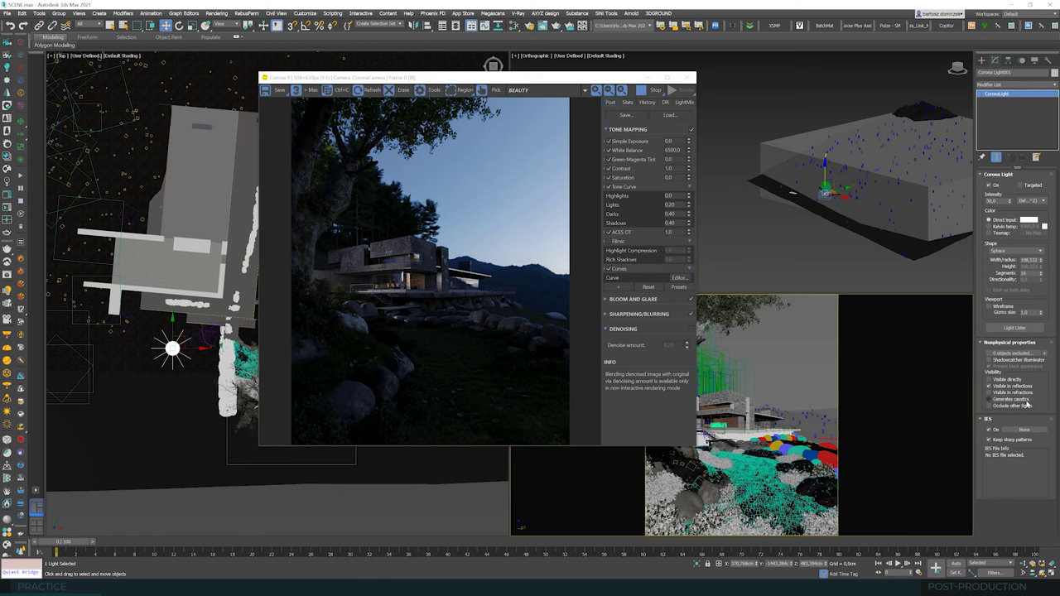
pyautogui.click(988, 392)
pyautogui.click(1016, 387)
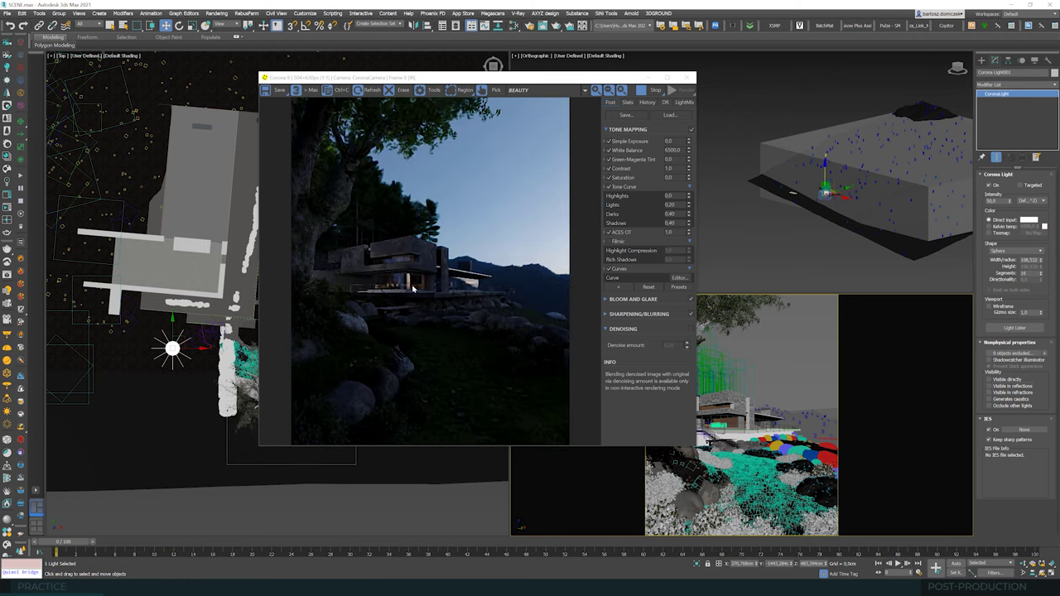
pyautogui.scroll(2, 413, 289)
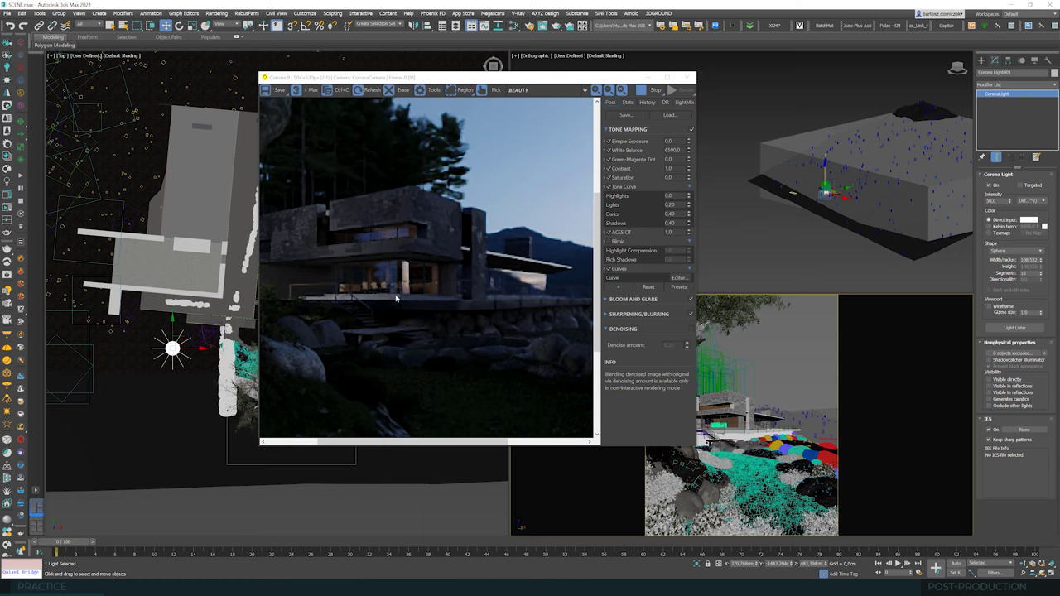
pyautogui.scroll(-2, 395, 288)
pyautogui.scroll(2, 378, 273)
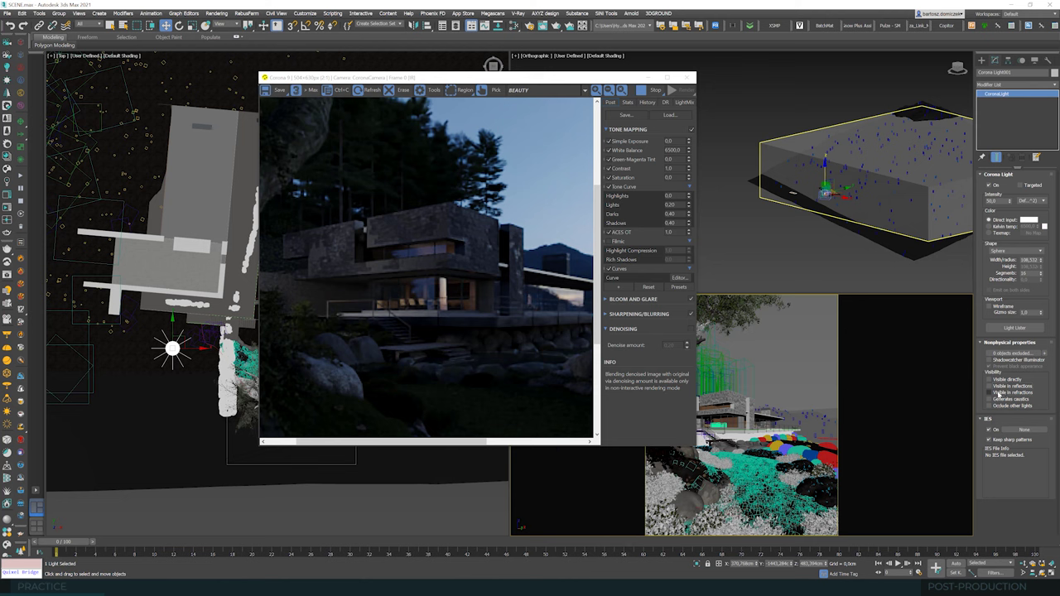
# Step: Test the sphere light's Visible in refractions and Visible in reflections options one after the other, leaving both disabled
pyautogui.click(999, 394)
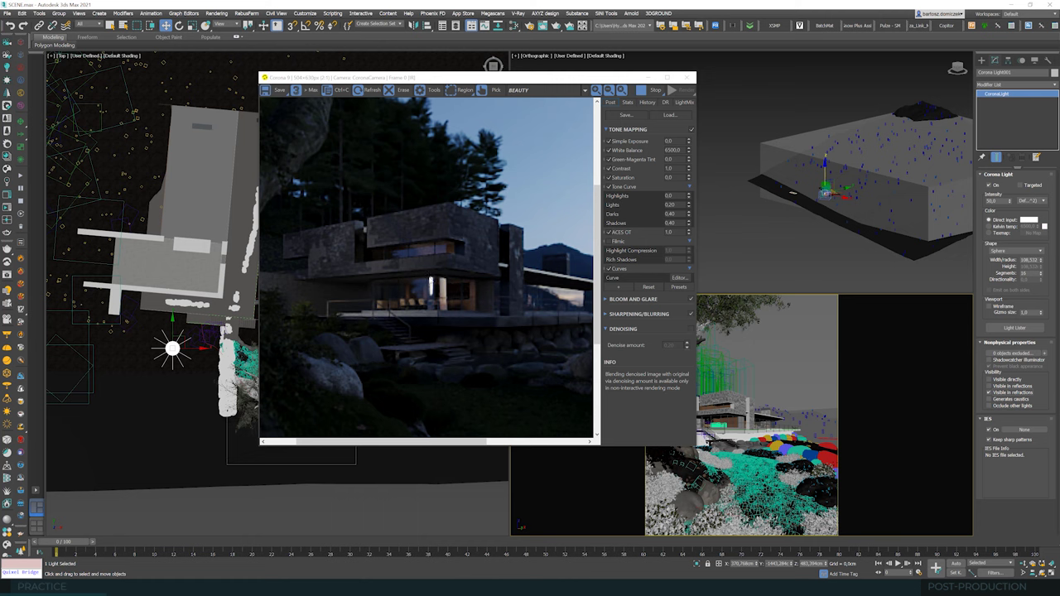
pyautogui.click(989, 393)
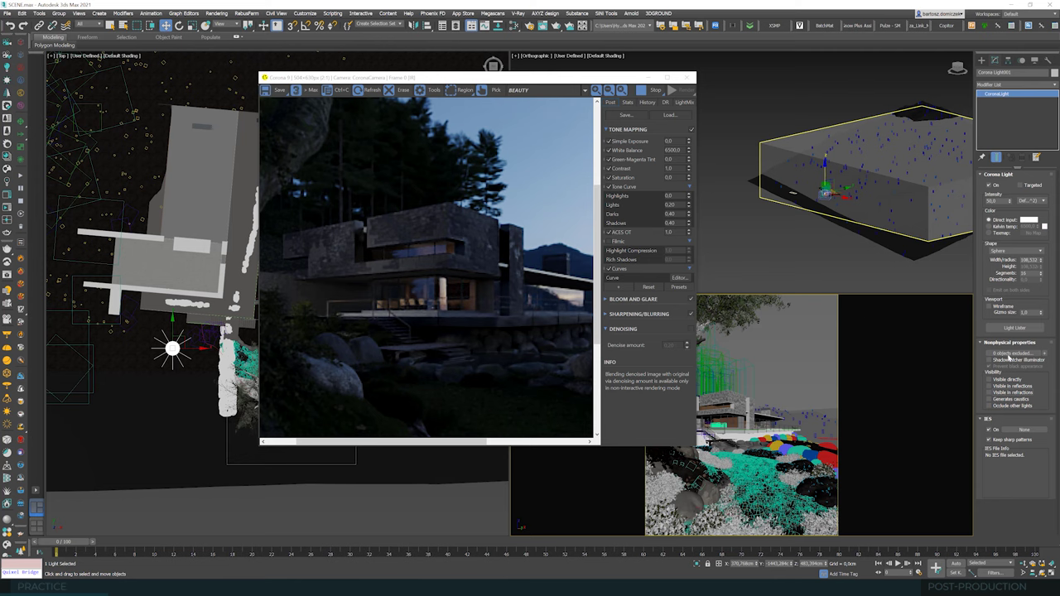
pyautogui.click(1021, 386)
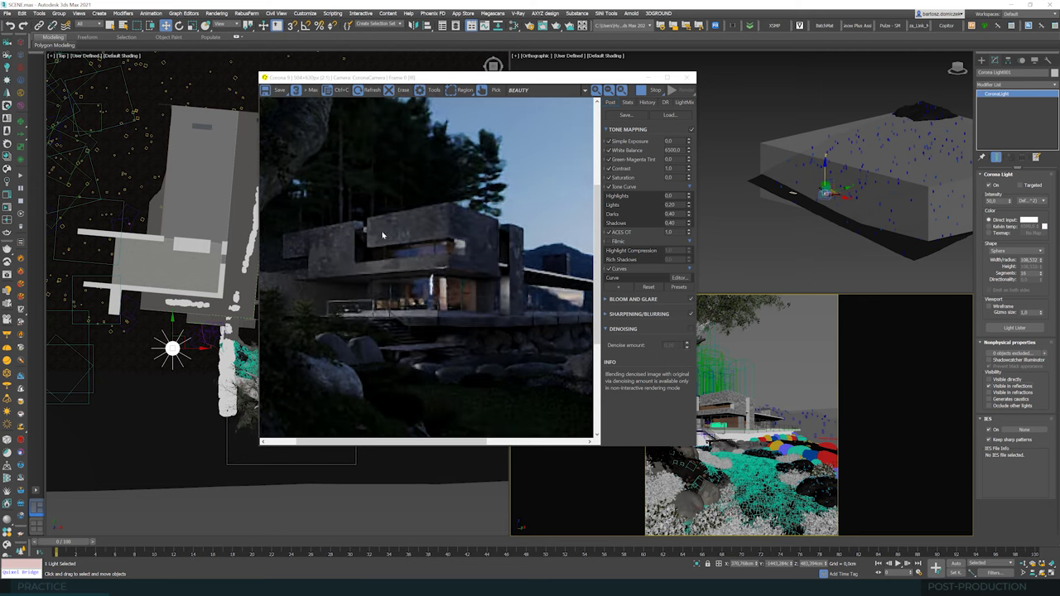
pyautogui.click(1006, 387)
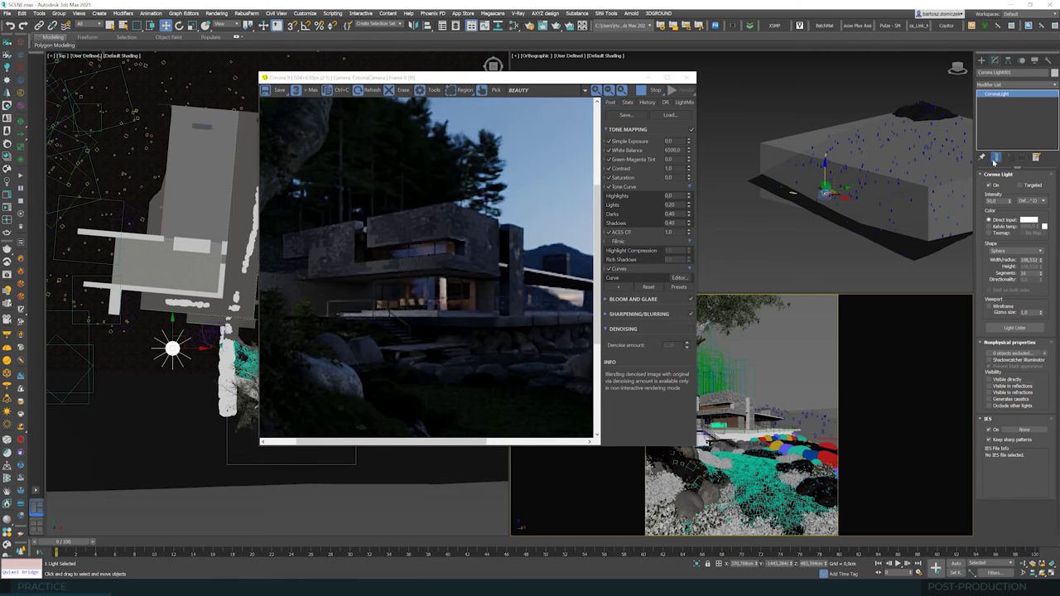
# Step: Turn the sphere light off and back on to compare its effect on the house and surroundings in the render
pyautogui.click(990, 187)
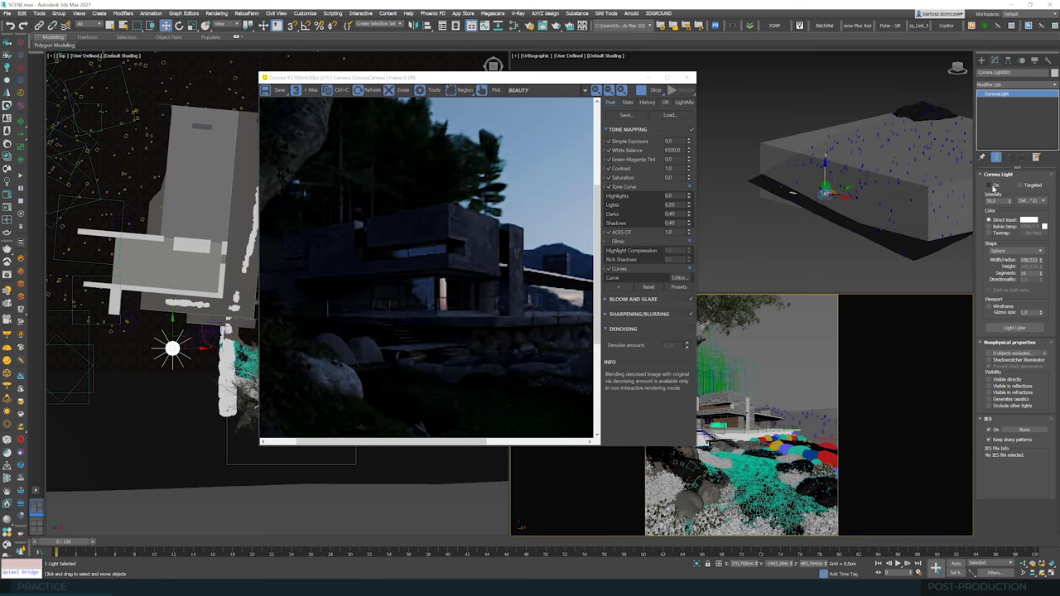
pyautogui.click(993, 187)
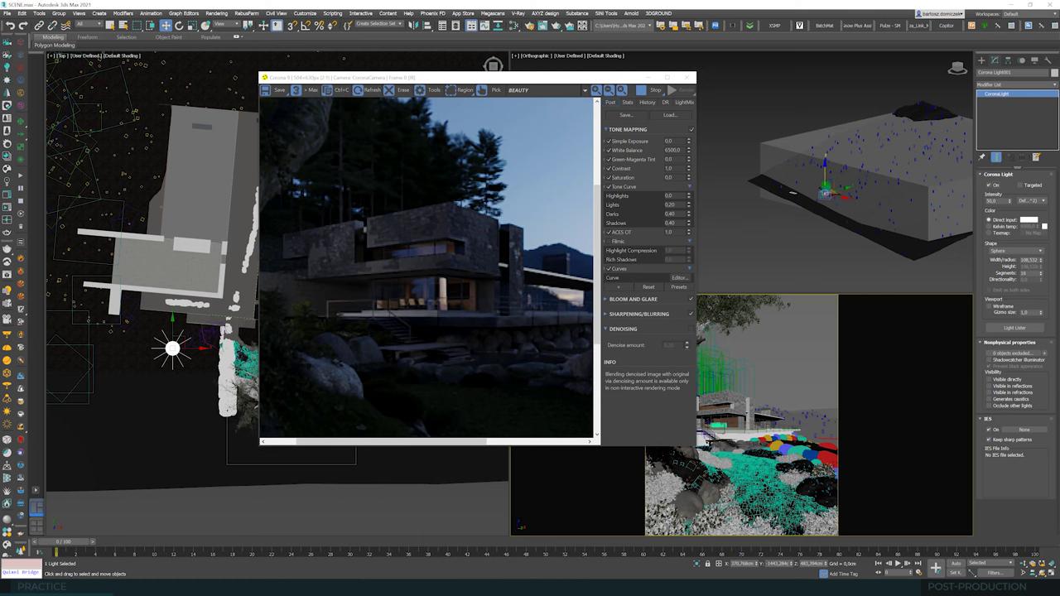
pyautogui.scroll(-1, 398, 292)
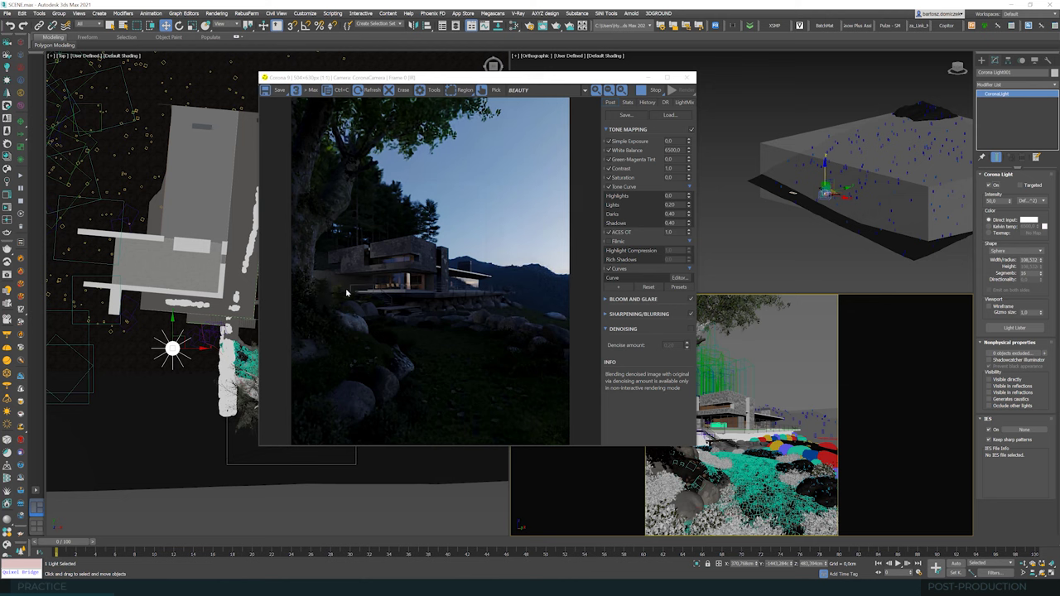
pyautogui.scroll(1, 299, 241)
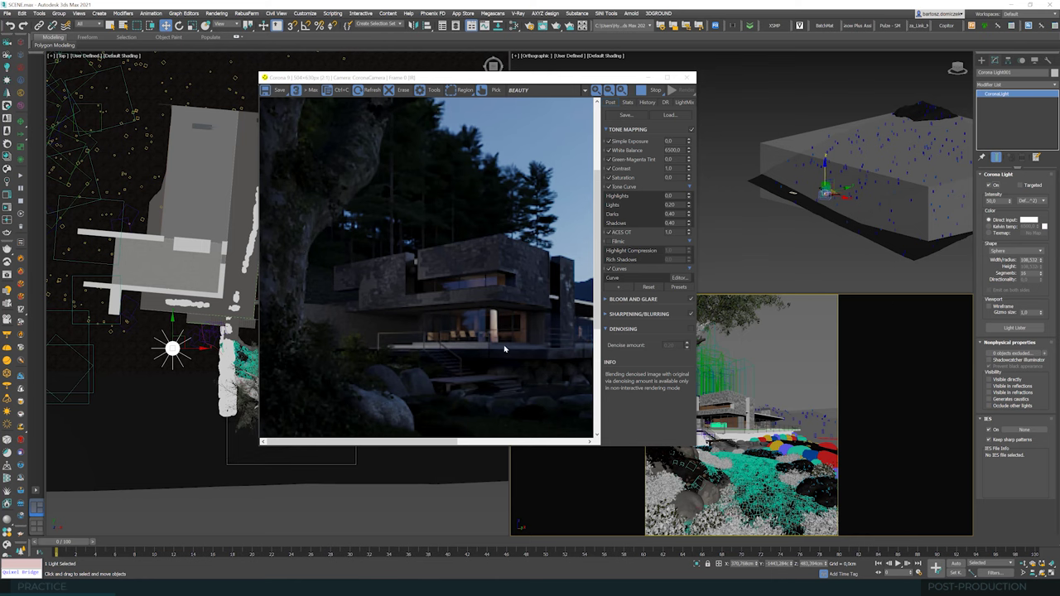
pyautogui.scroll(-1, 478, 354)
pyautogui.scroll(1, 362, 301)
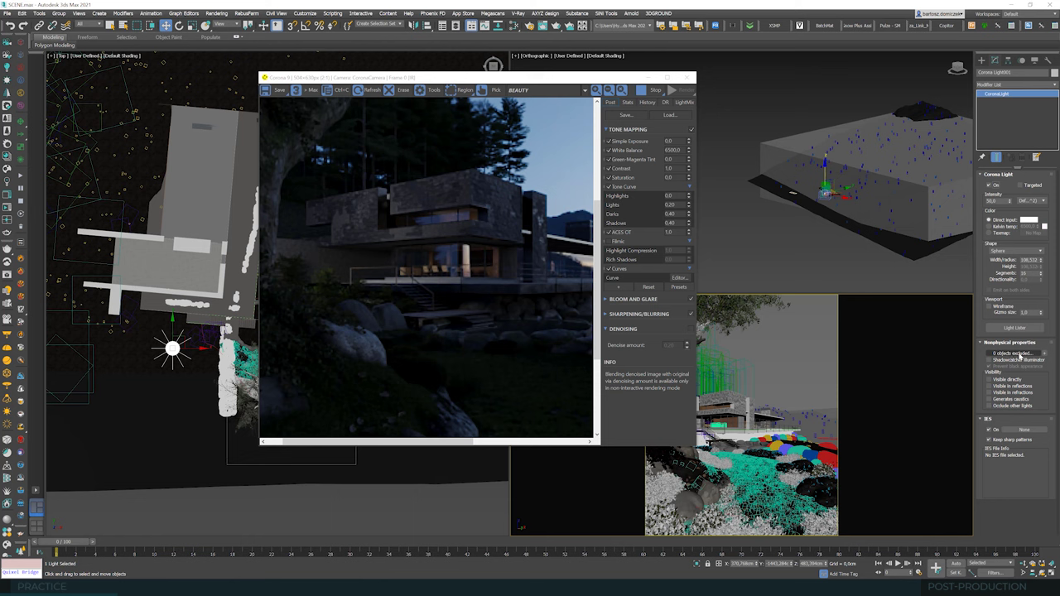
# Step: Switch the sphere light's object list from Exclude to Include and pick the concrete house structure in the camera view as the included object
pyautogui.click(1020, 354)
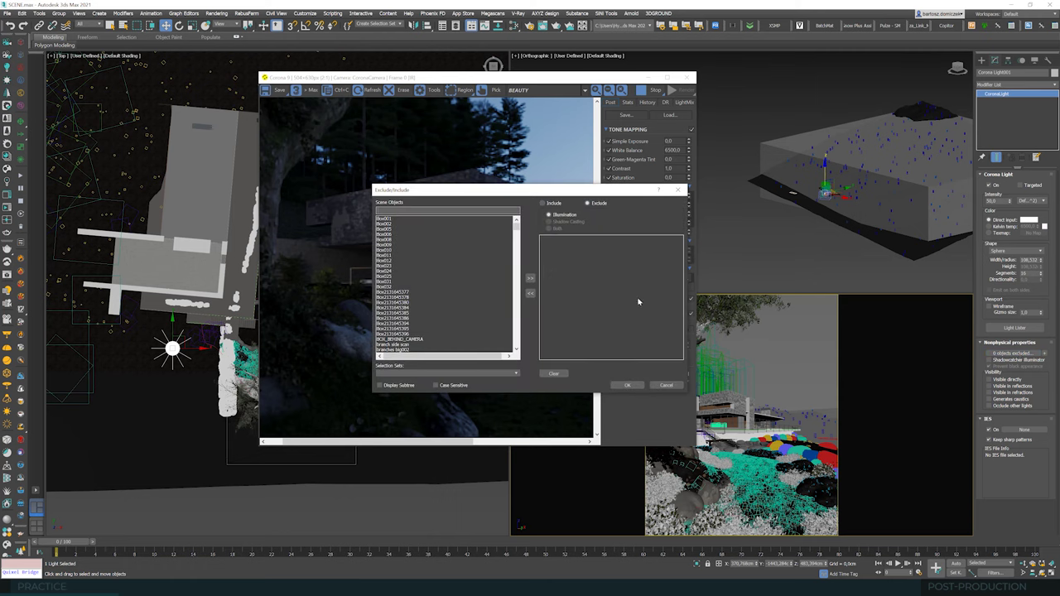
pyautogui.click(549, 204)
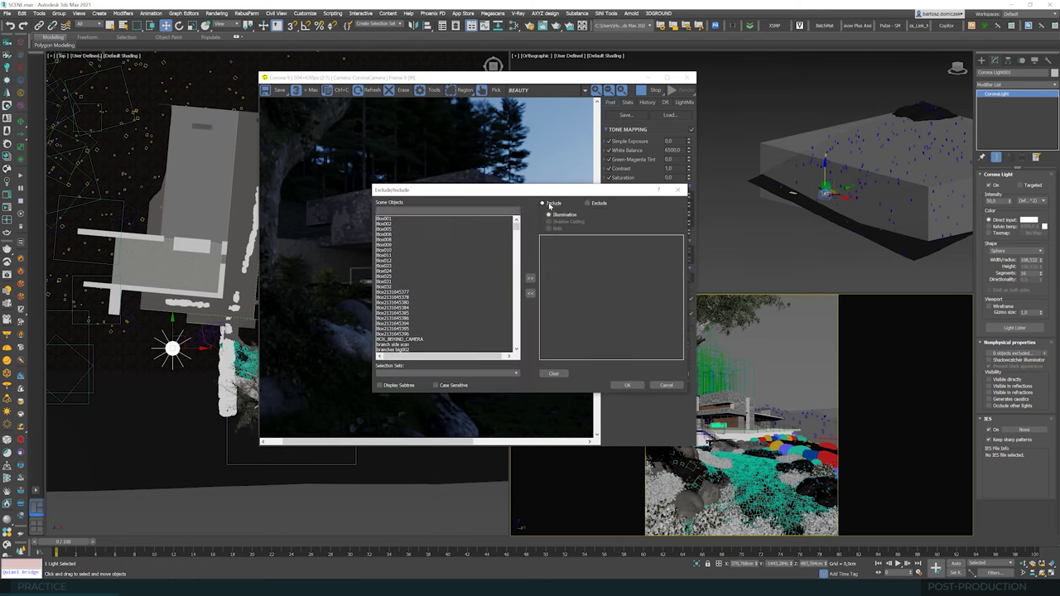
pyautogui.click(627, 385)
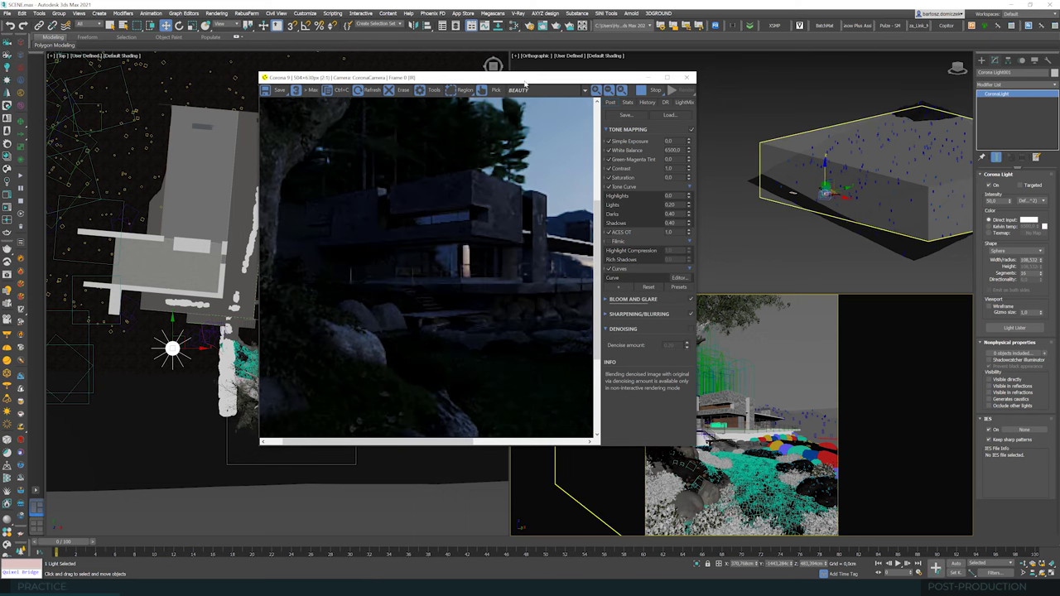
pyautogui.moveTo(569, 78)
pyautogui.mouseDown()
pyautogui.moveTo(460, 96)
pyautogui.moveTo(687, 80)
pyautogui.moveTo(563, 86)
pyautogui.mouseUp()
pyautogui.click(1043, 354)
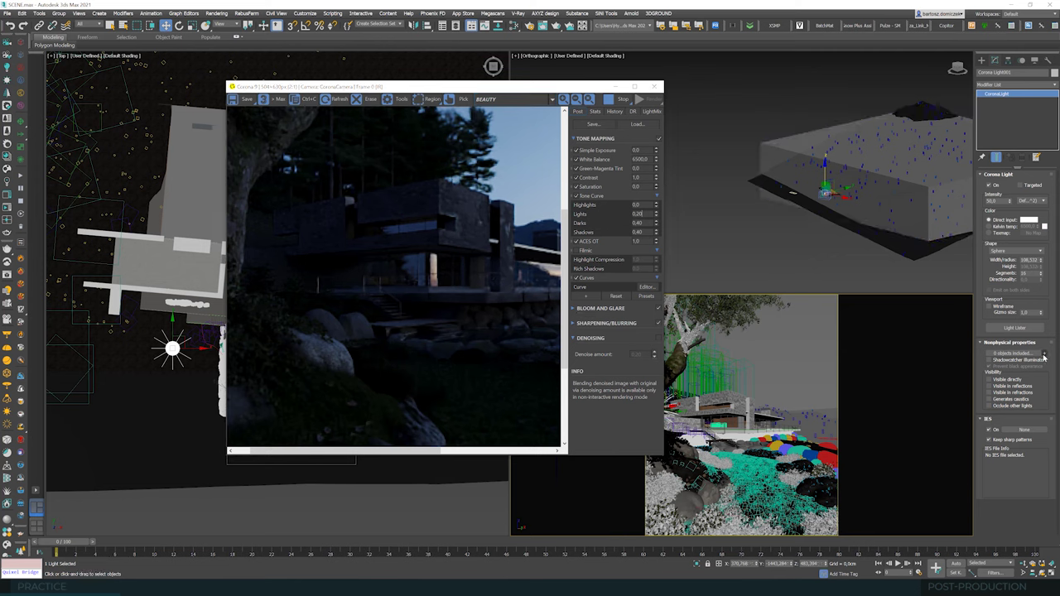
pyautogui.click(725, 398)
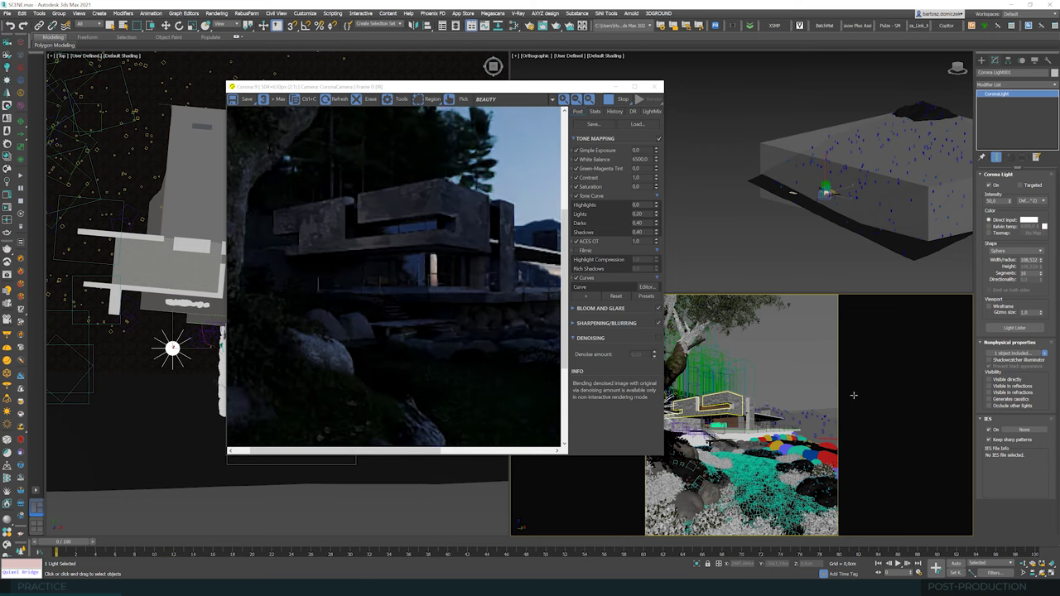
pyautogui.press('w')
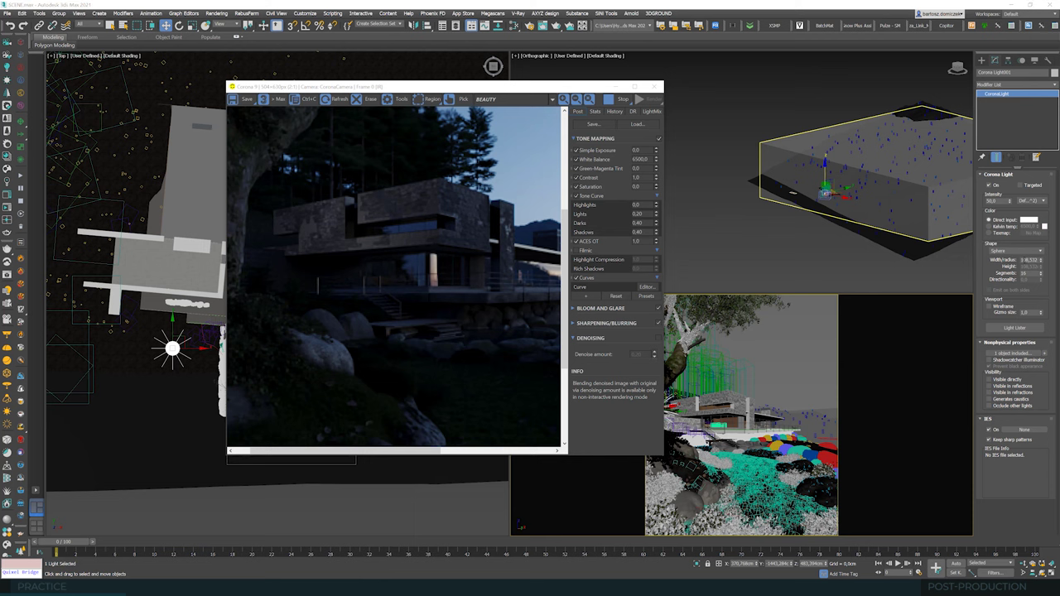
# Step: Set the sphere light's radius to 115 cm and its intensity to 10
pyautogui.doubleClick(1026, 260)
pyautogui.write('115')
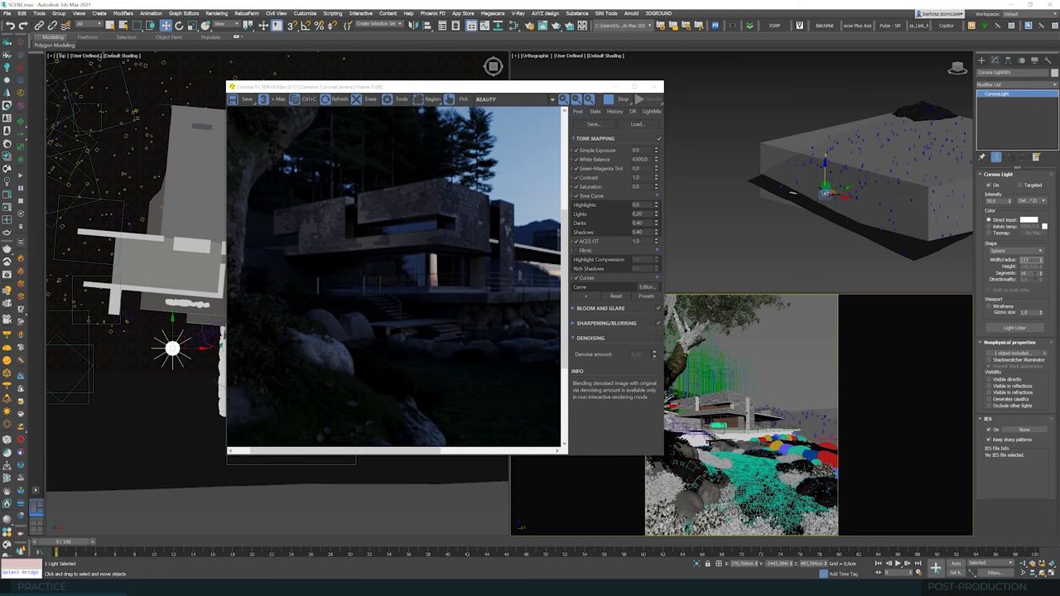
pyautogui.press('Return')
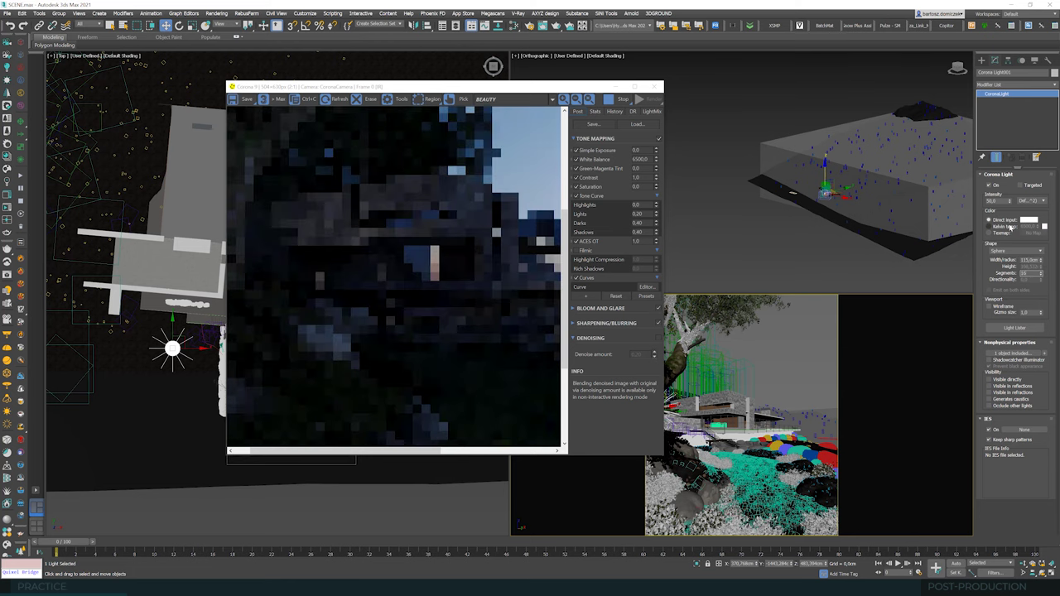
pyautogui.doubleClick(996, 202)
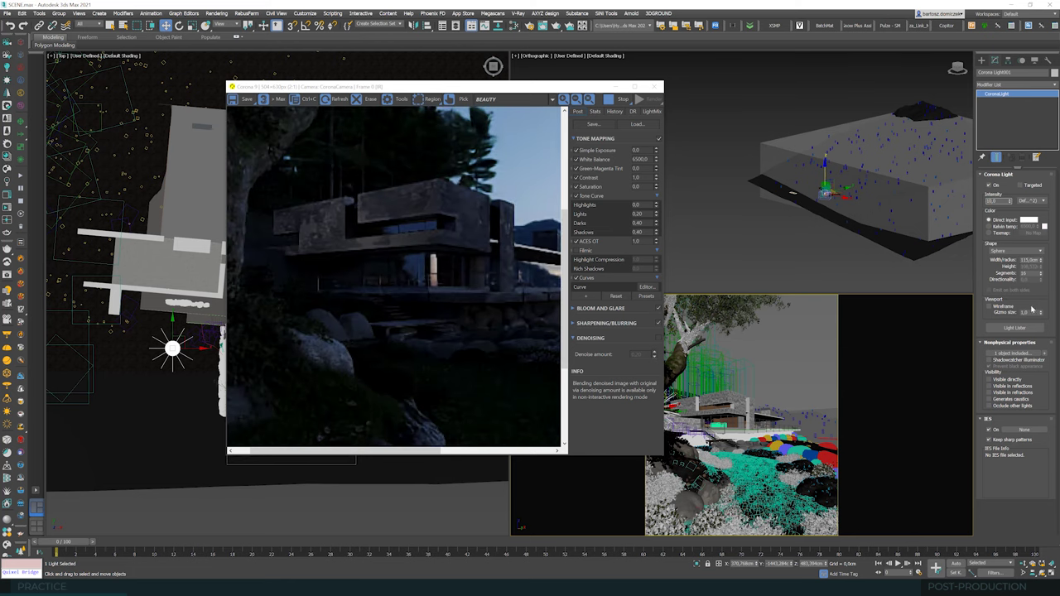
pyautogui.click(1027, 275)
# Step: Switch the light color to a Kelvin temperature of 8000 and enable Visible in reflections
pyautogui.click(990, 226)
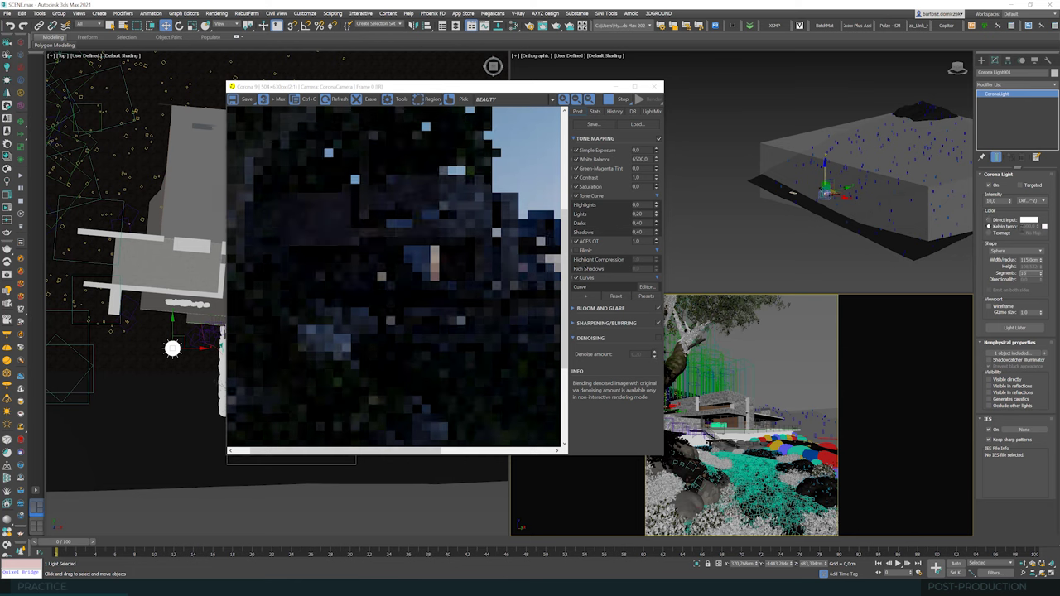
pyautogui.doubleClick(1028, 227)
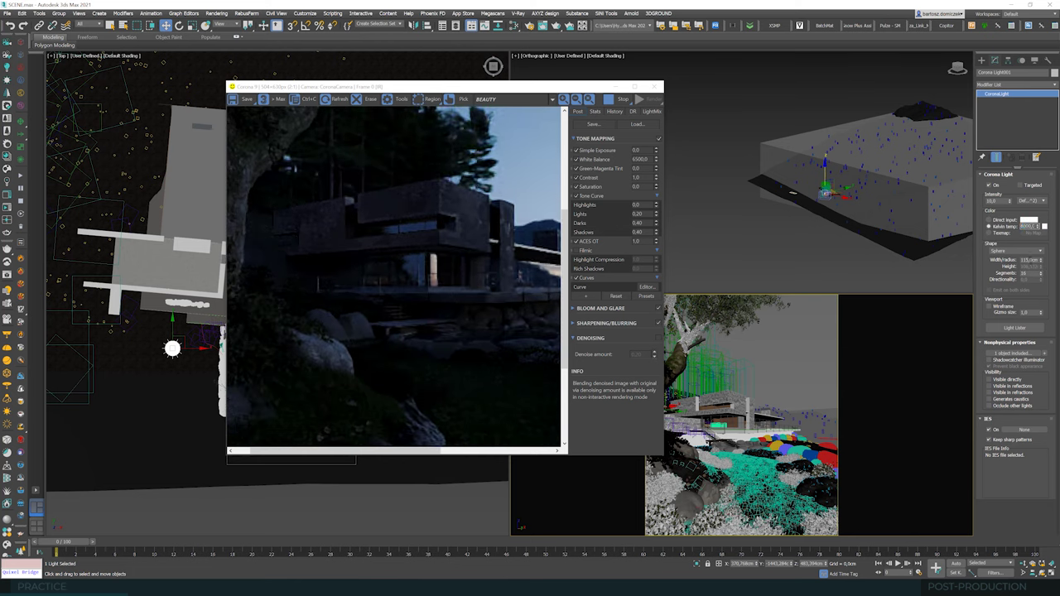
pyautogui.press('Tab')
pyautogui.click(993, 386)
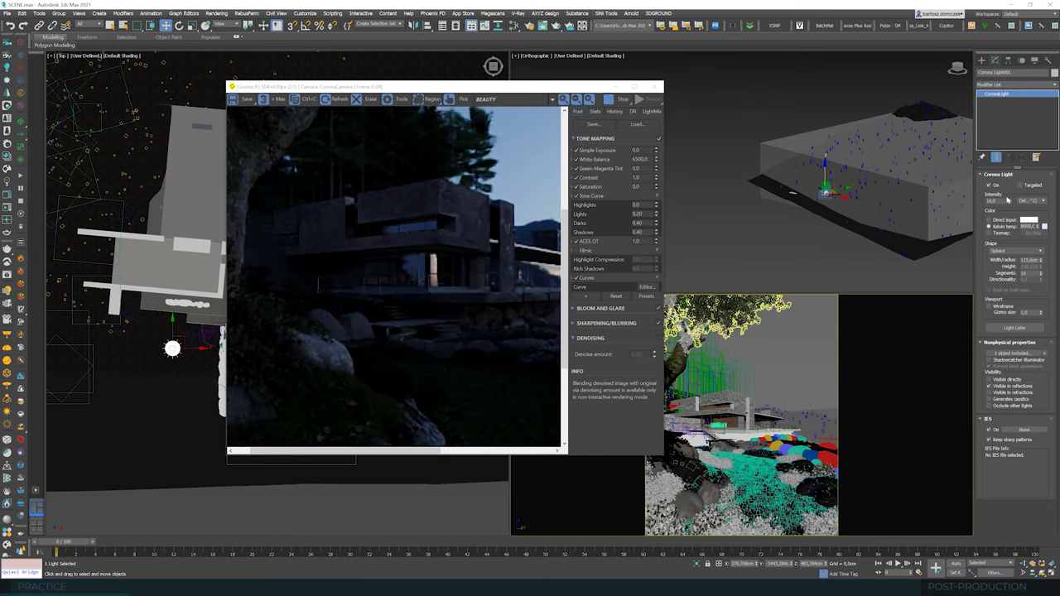
# Step: Set the sphere light's intensity to 20
pyautogui.moveTo(583, 86); pyautogui.dragTo(630, 80)
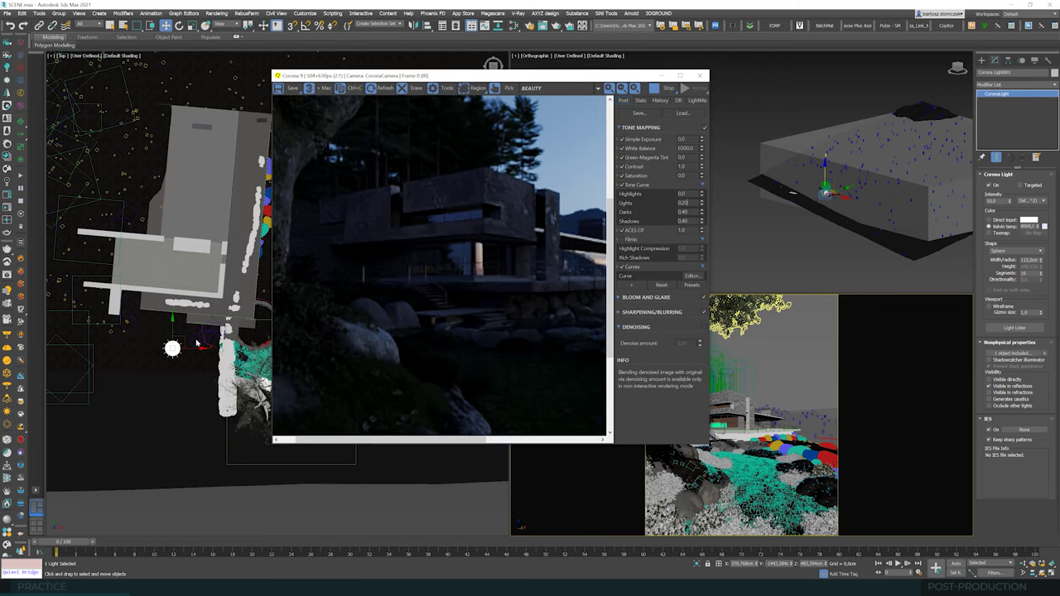
pyautogui.moveTo(553, 78); pyautogui.dragTo(452, 79)
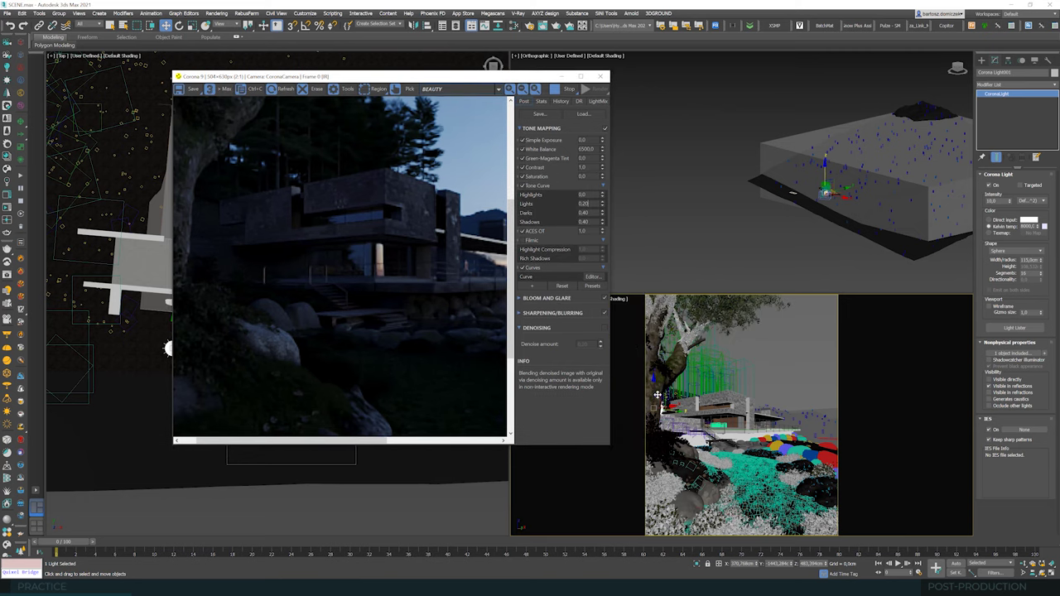
pyautogui.rightClick(654, 387)
pyautogui.click(663, 396)
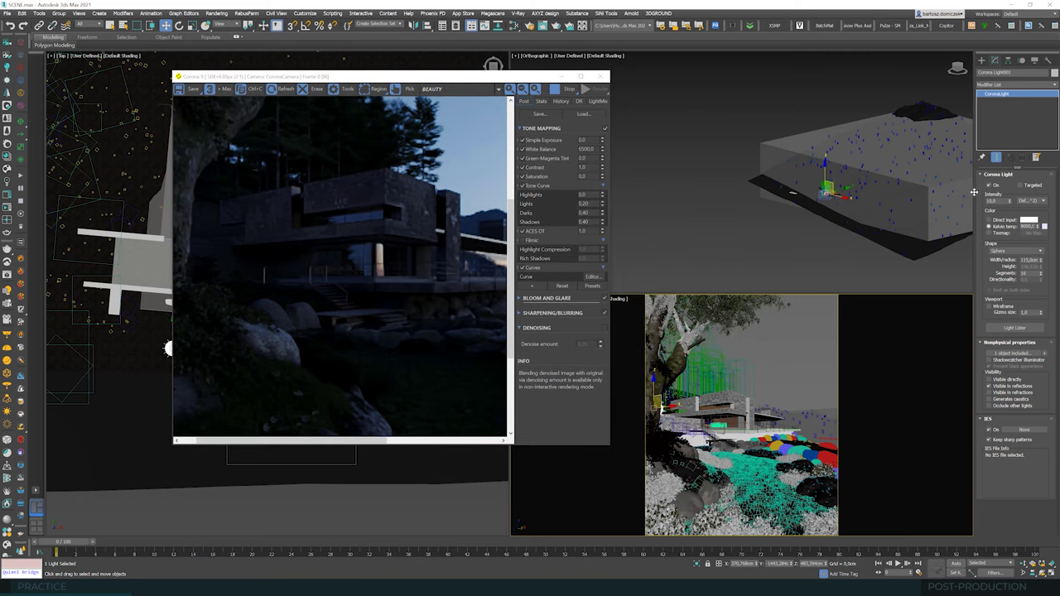
pyautogui.write('20')
pyautogui.press('Return')
pyautogui.doubleClick(1030, 260)
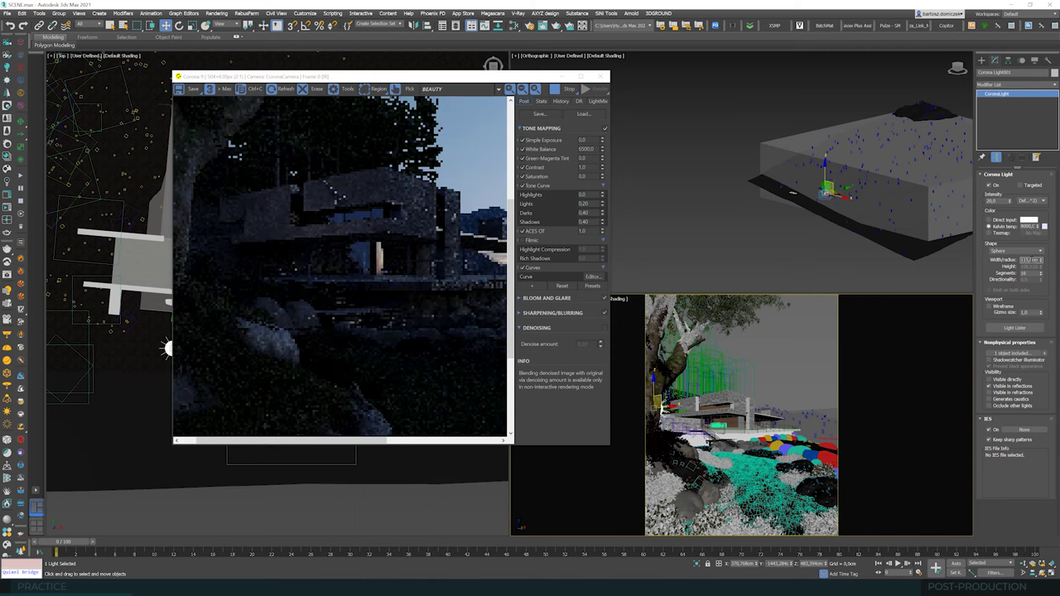
# Step: Reposition the sphere light closer to the house in the top view, at about X 249 cm and Y -1269 cm, checking the facade render
pyautogui.moveTo(468, 76); pyautogui.dragTo(716, 88)
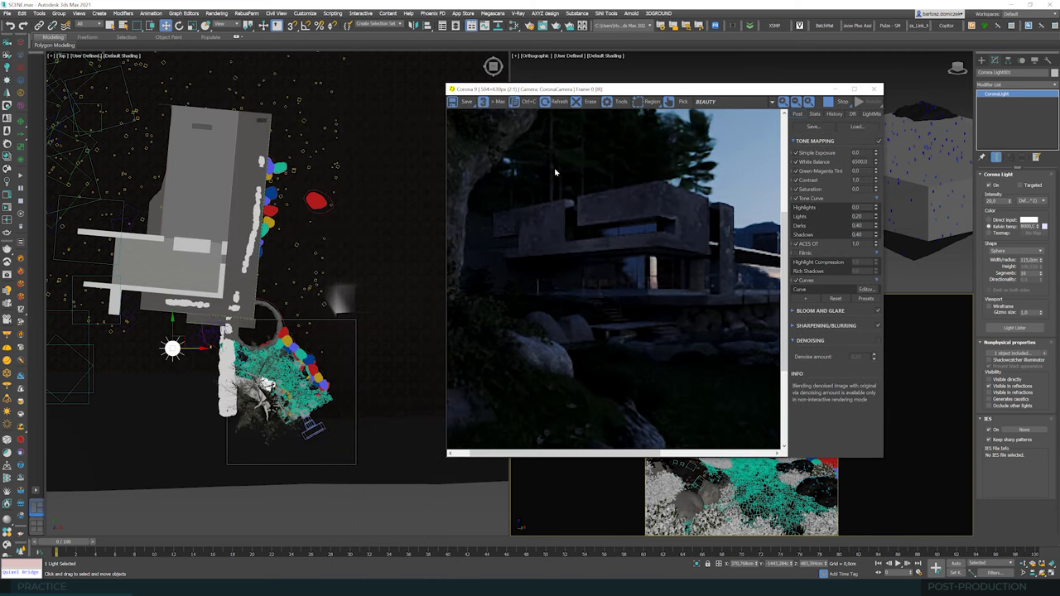
pyautogui.moveTo(182, 342); pyautogui.dragTo(197, 335, button='middle')
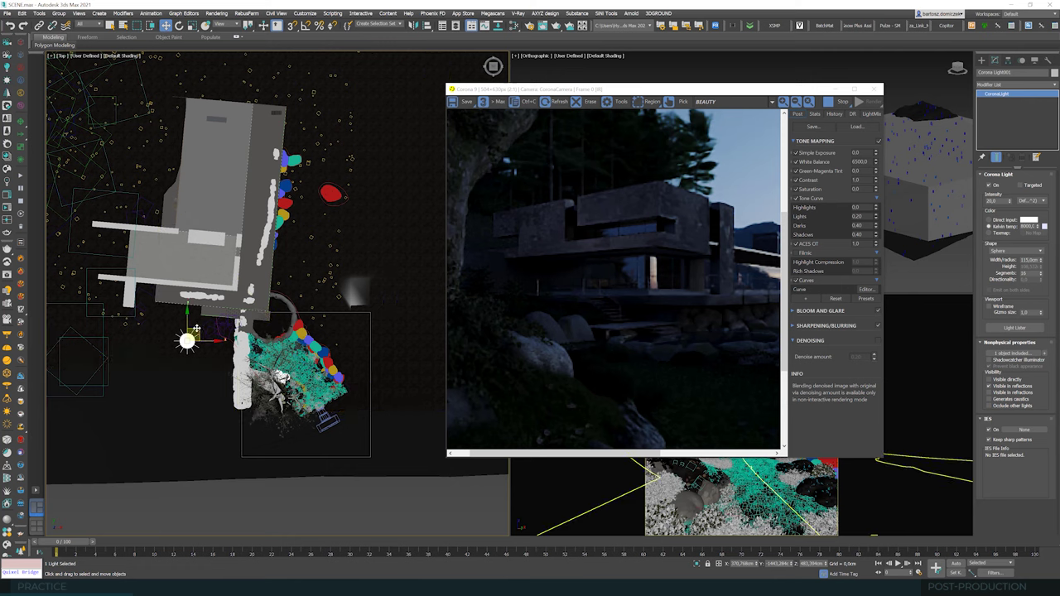
pyautogui.moveTo(199, 324); pyautogui.dragTo(203, 320)
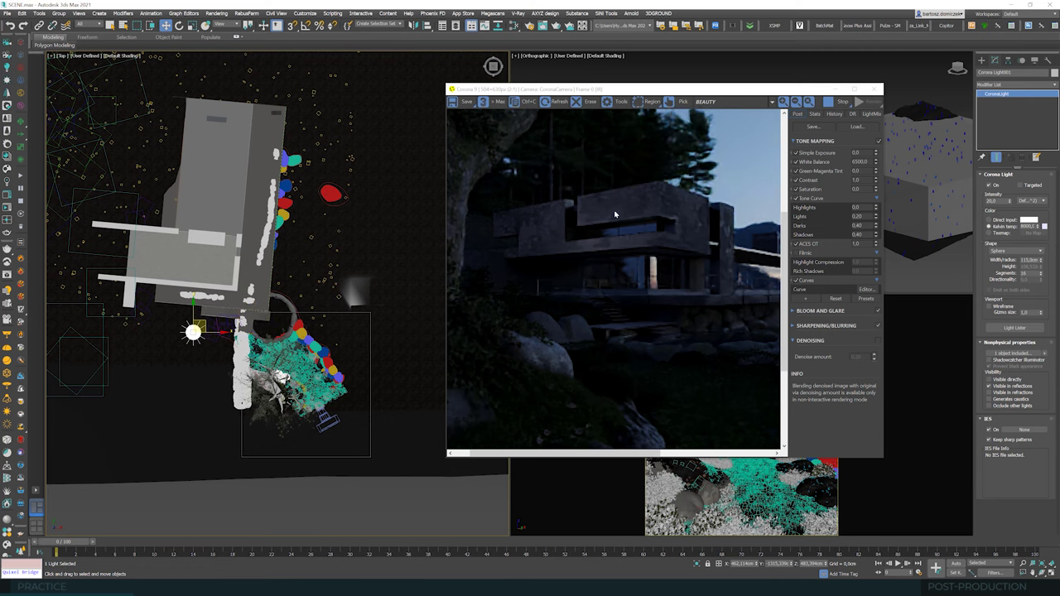
pyautogui.scroll(1, 614, 215)
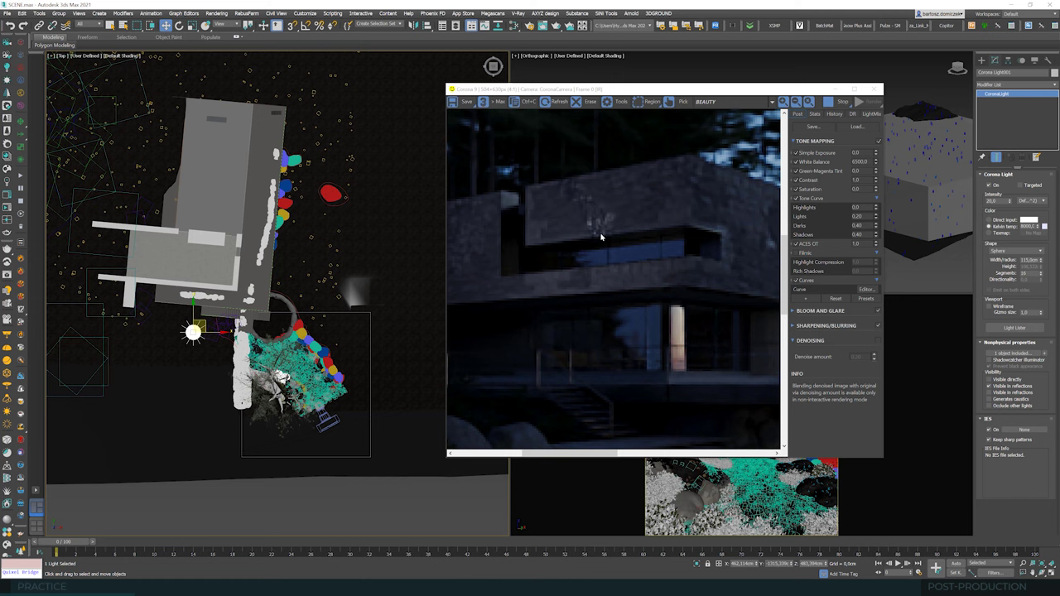
pyautogui.scroll(-1, 622, 211)
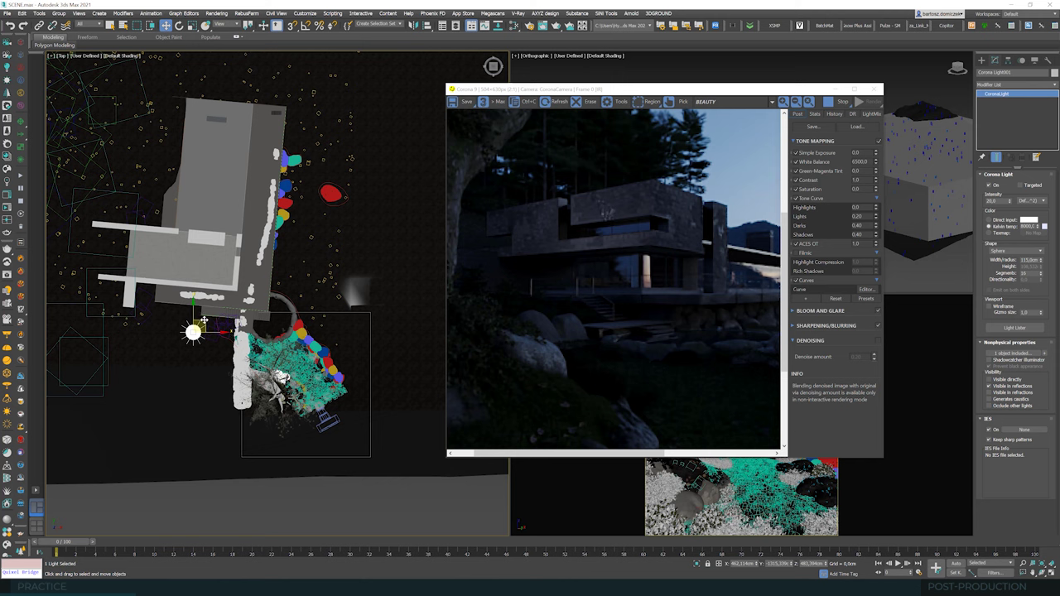
pyautogui.moveTo(204, 320); pyautogui.dragTo(189, 317)
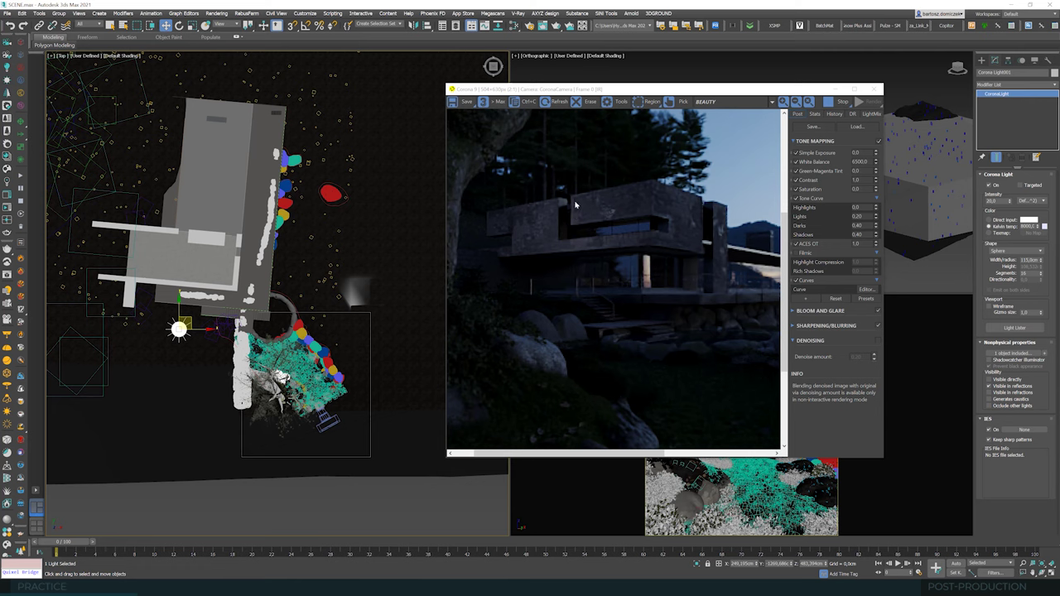
# Step: Clone the sphere light as an independent copy and place it on the opposite side of the house in the top view
pyautogui.scroll(-1, 577, 207)
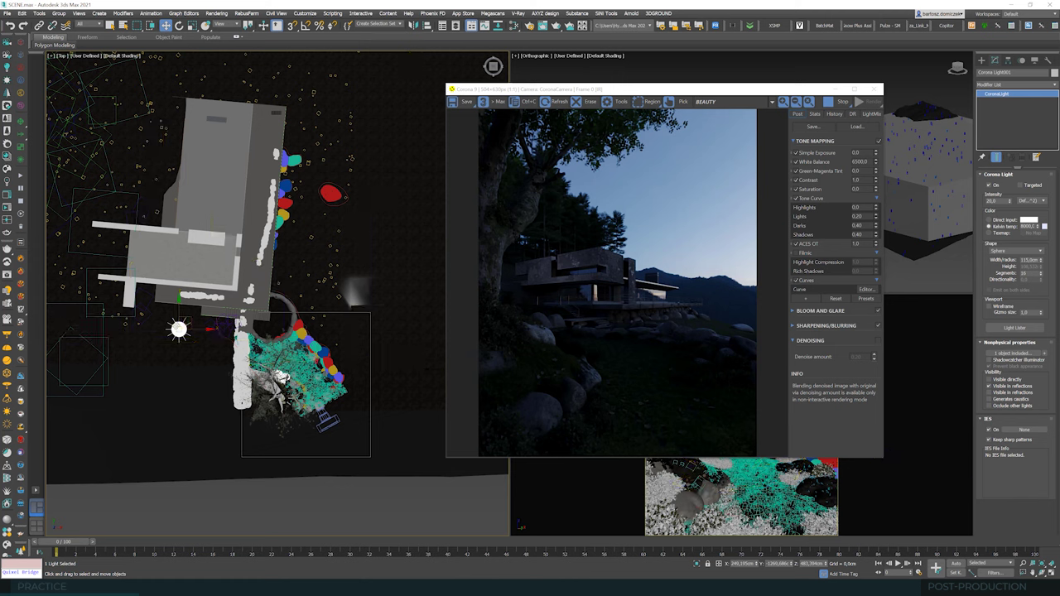
pyautogui.click(181, 328)
pyautogui.scroll(1, 617, 271)
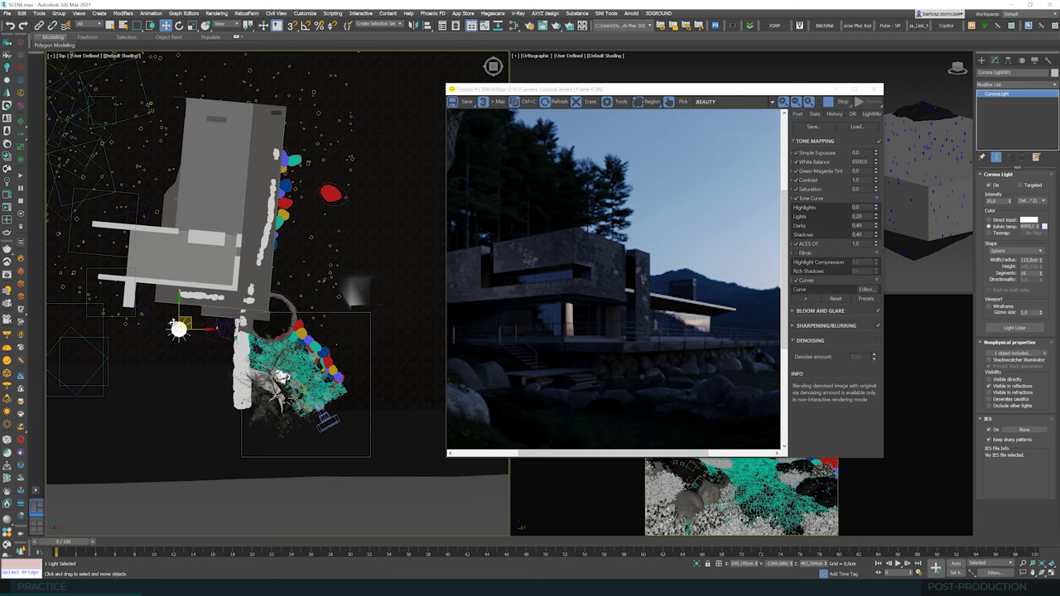
pyautogui.keyDown('shift'); pyautogui.moveTo(189, 318); pyautogui.dragTo(323, 249); pyautogui.keyUp('shift')
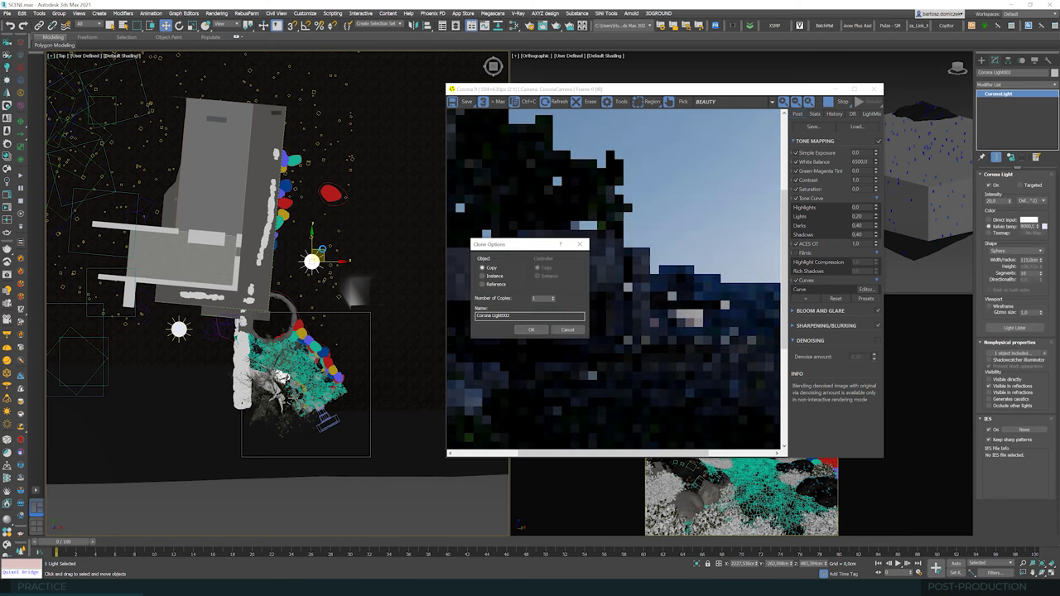
pyautogui.press('Return')
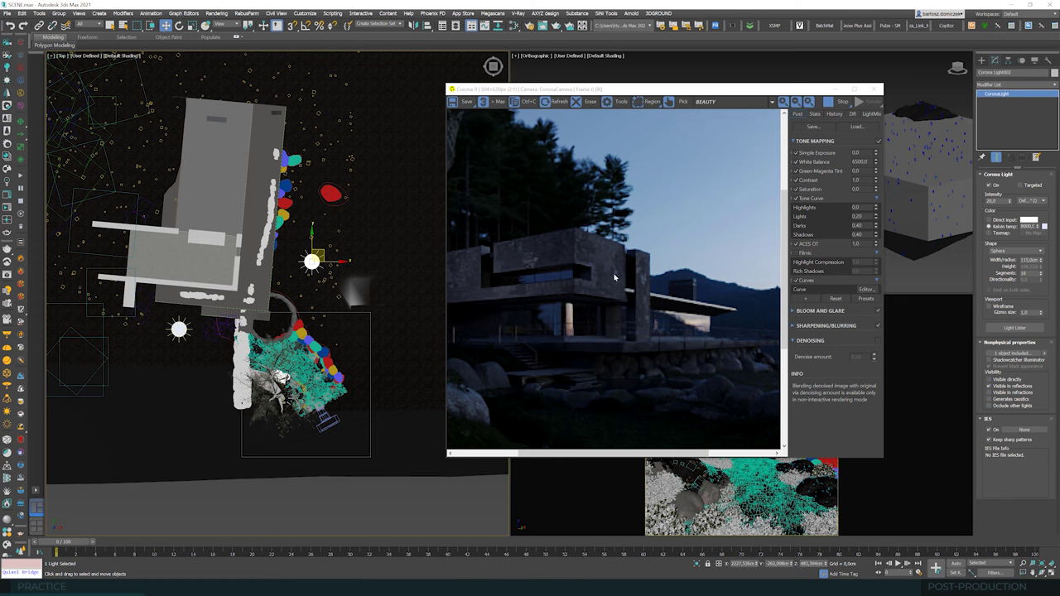
pyautogui.scroll(-1, 593, 279)
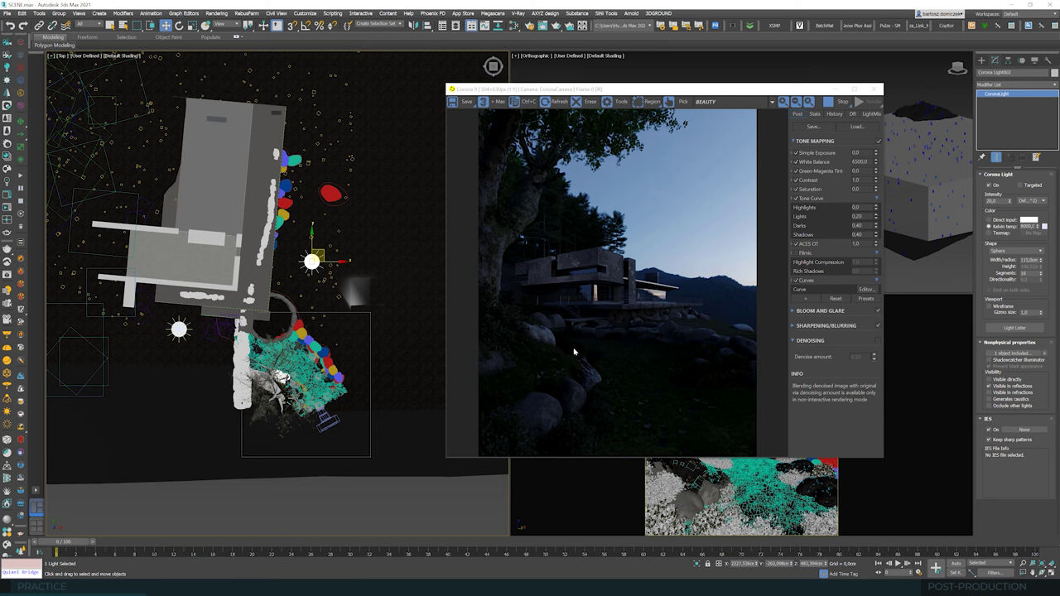
# Step: Change the copied light's shape to Disk and move it in the top view to about X 2704 cm and Y 1164 cm
pyautogui.click(1016, 250)
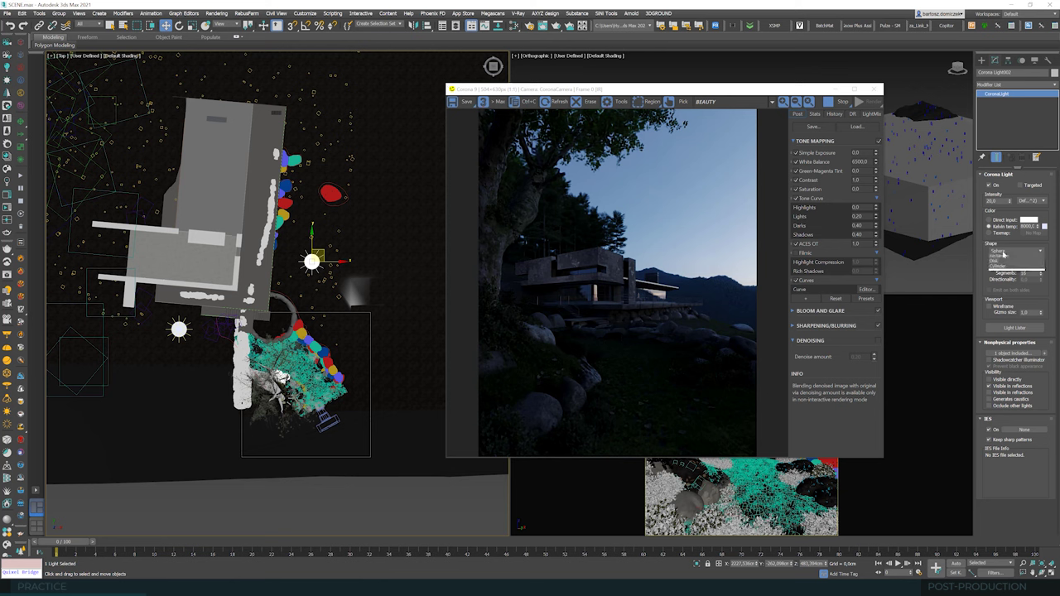
pyautogui.click(1012, 270)
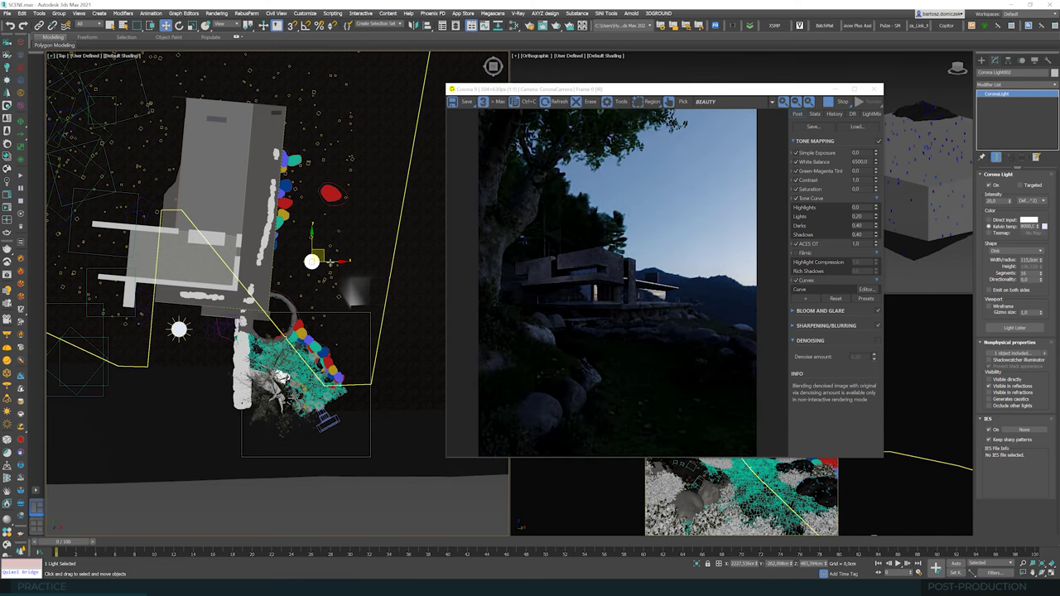
pyautogui.moveTo(326, 241); pyautogui.dragTo(355, 154)
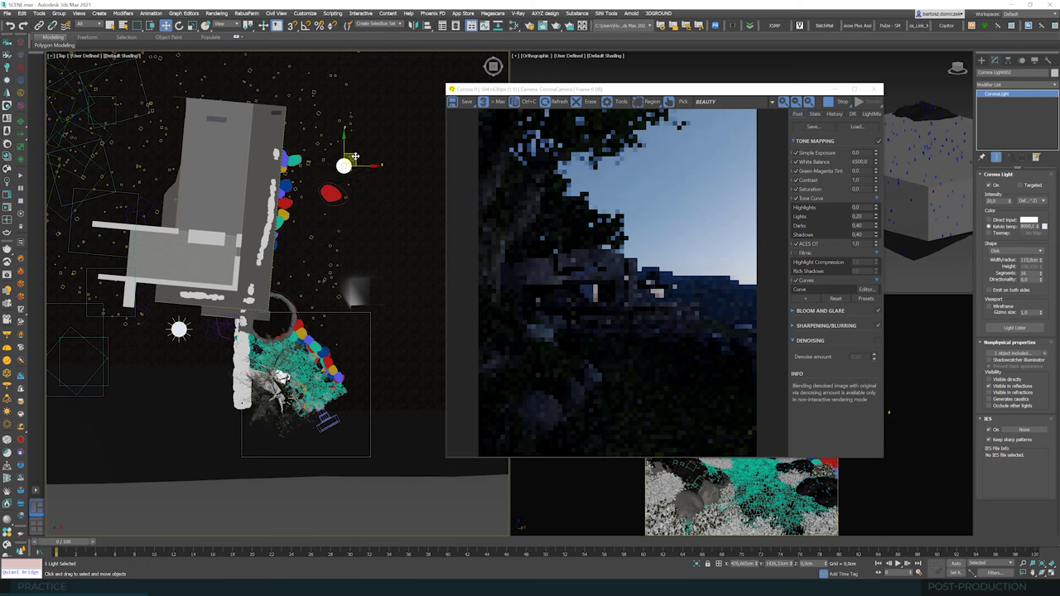
# Step: Raise the disk light in the orthographic view to a height of about Z 937 cm
pyautogui.moveTo(779, 90); pyautogui.dragTo(596, 127)
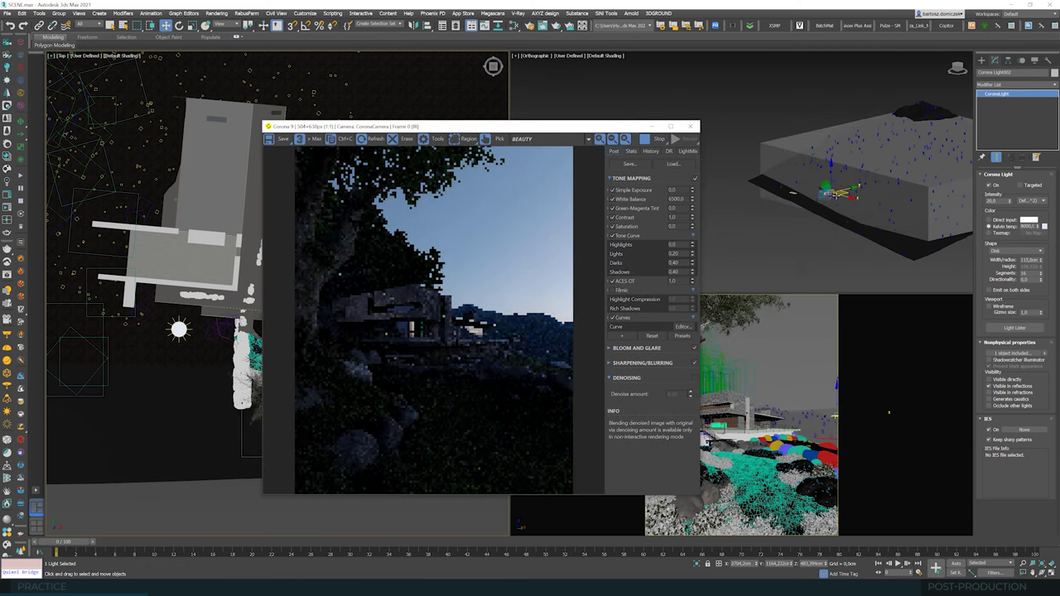
pyautogui.scroll(3, 815, 190)
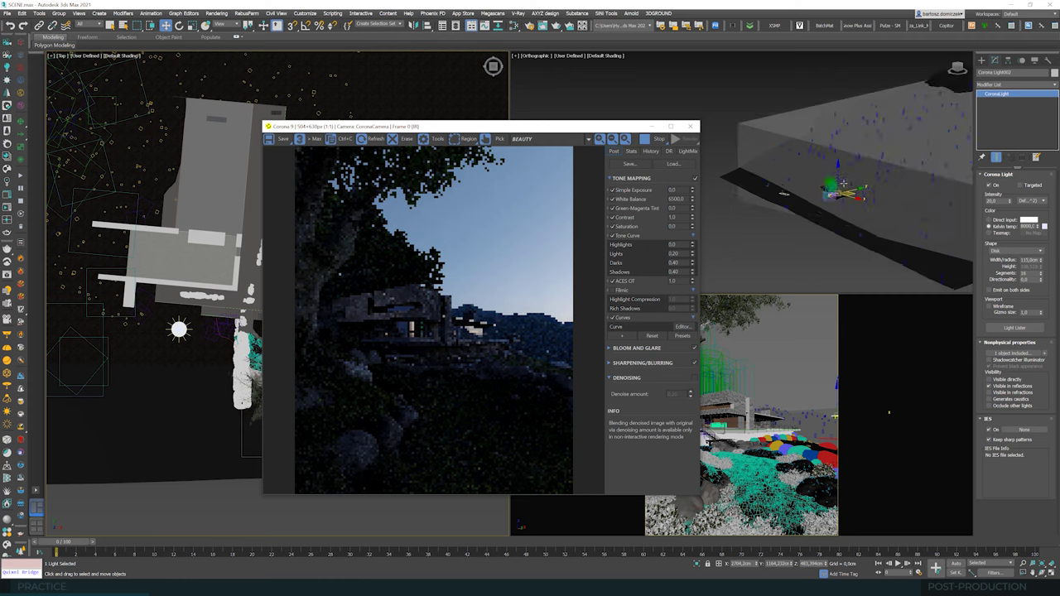
pyautogui.scroll(10, 840, 196)
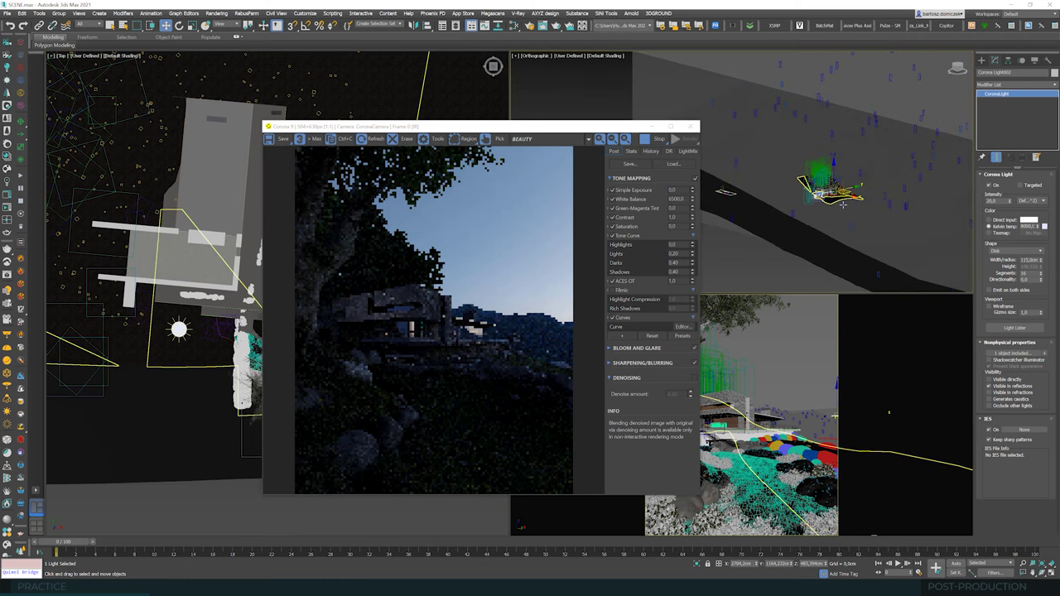
pyautogui.scroll(5, 837, 190)
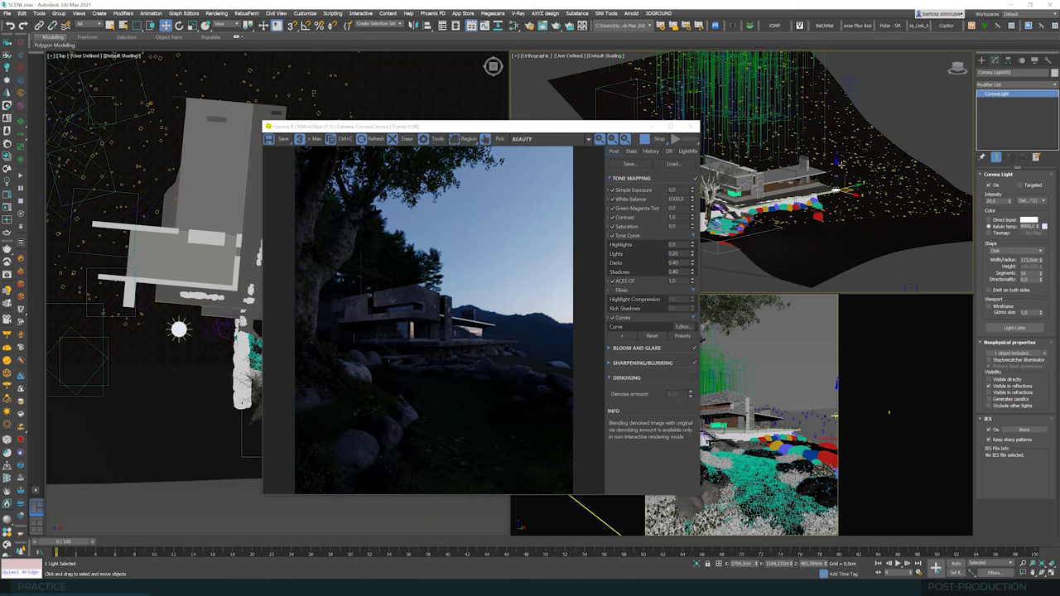
pyautogui.moveTo(837, 167); pyautogui.dragTo(839, 149)
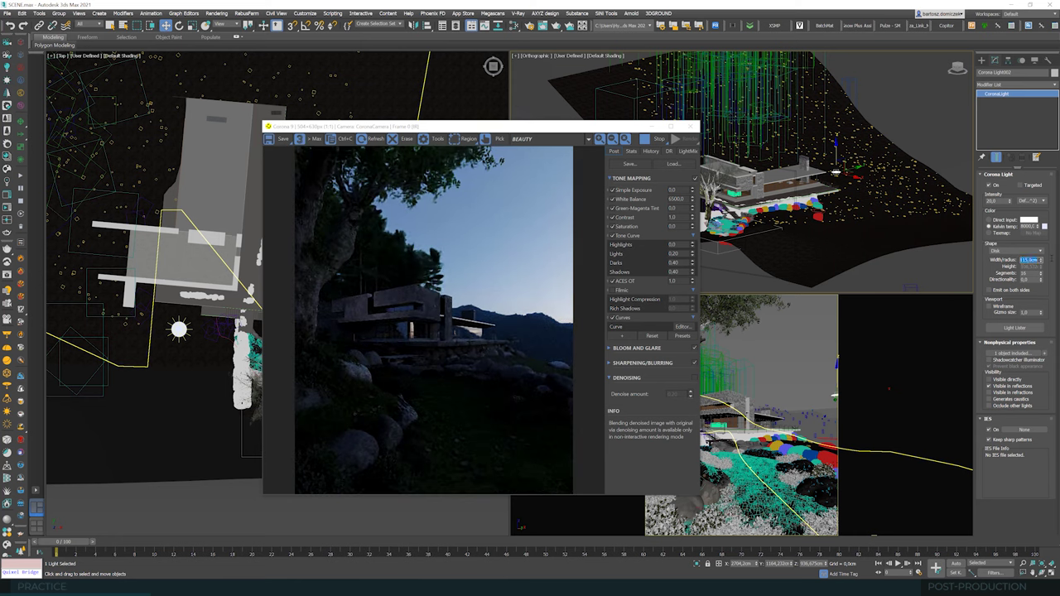
# Step: Set the disk light's radius to 375 cm and make it a targeted light
pyautogui.write('3')
pyautogui.write('75')
pyautogui.rightClick(760, 319)
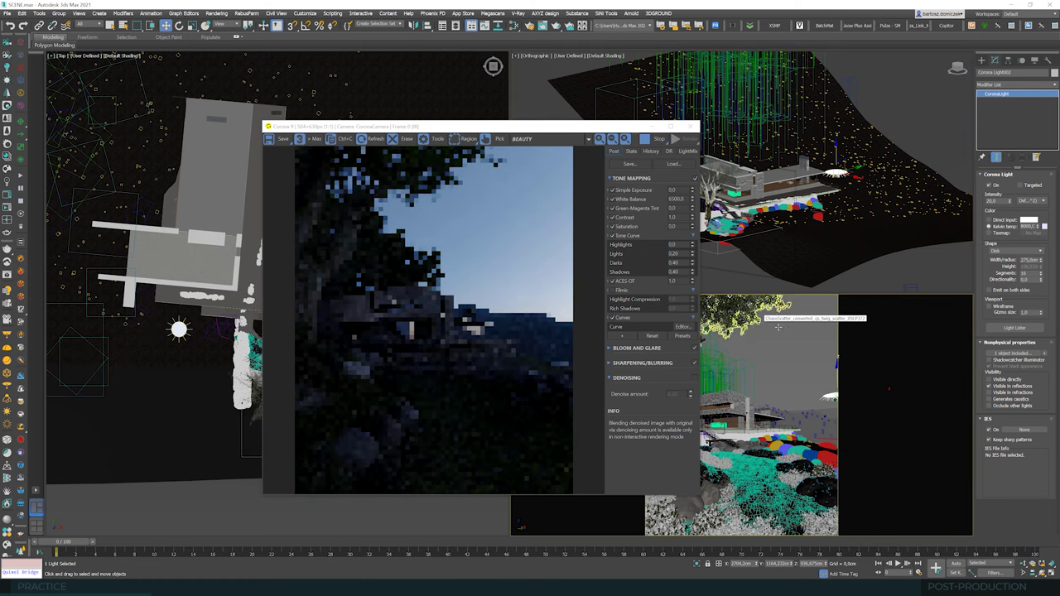
pyautogui.click(1022, 186)
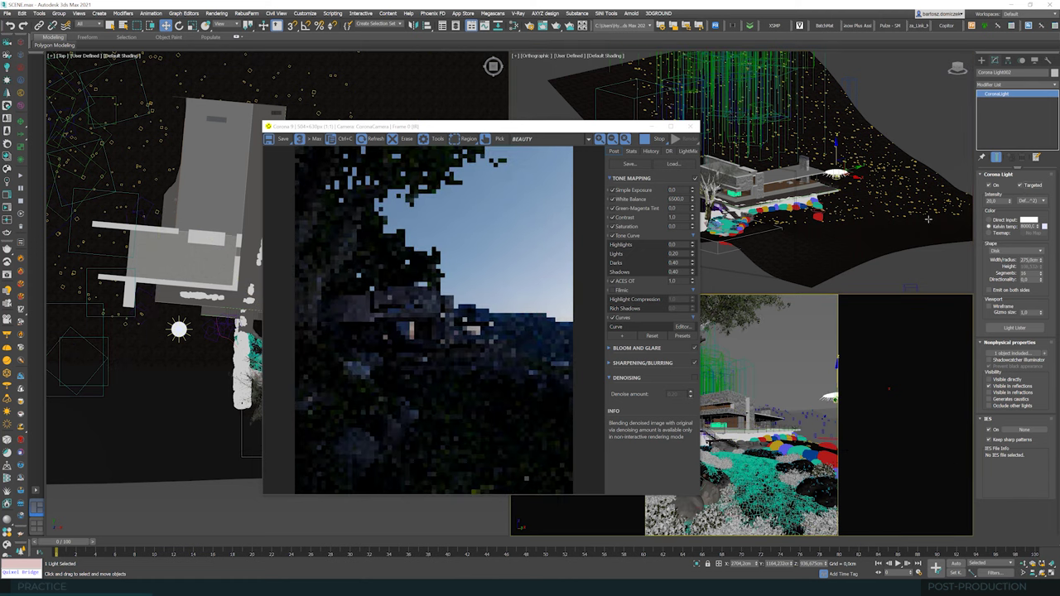
# Step: Limit selection to lights and move the disk light's target onto the house, to about X 1051 cm, Y -404 cm and Z 539 cm
pyautogui.click(93, 24)
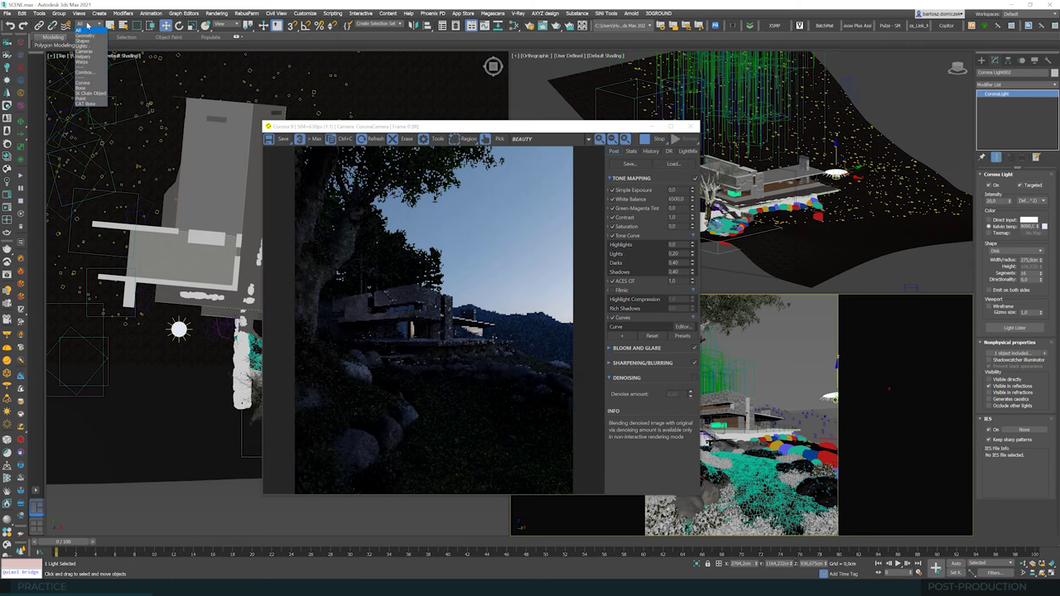
pyautogui.click(83, 50)
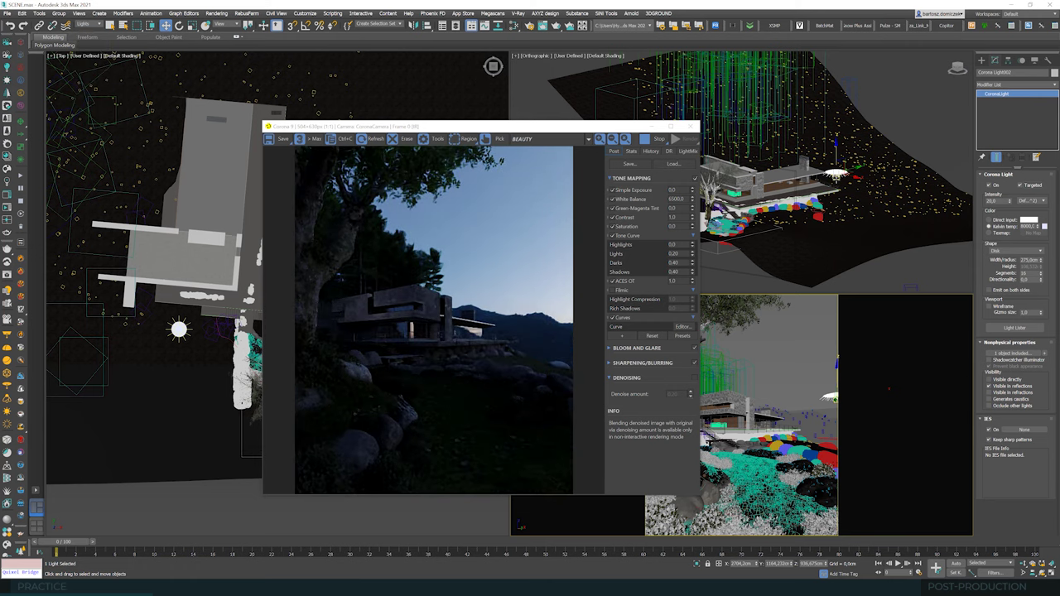
pyautogui.click(845, 172)
pyautogui.moveTo(546, 129); pyautogui.dragTo(747, 160)
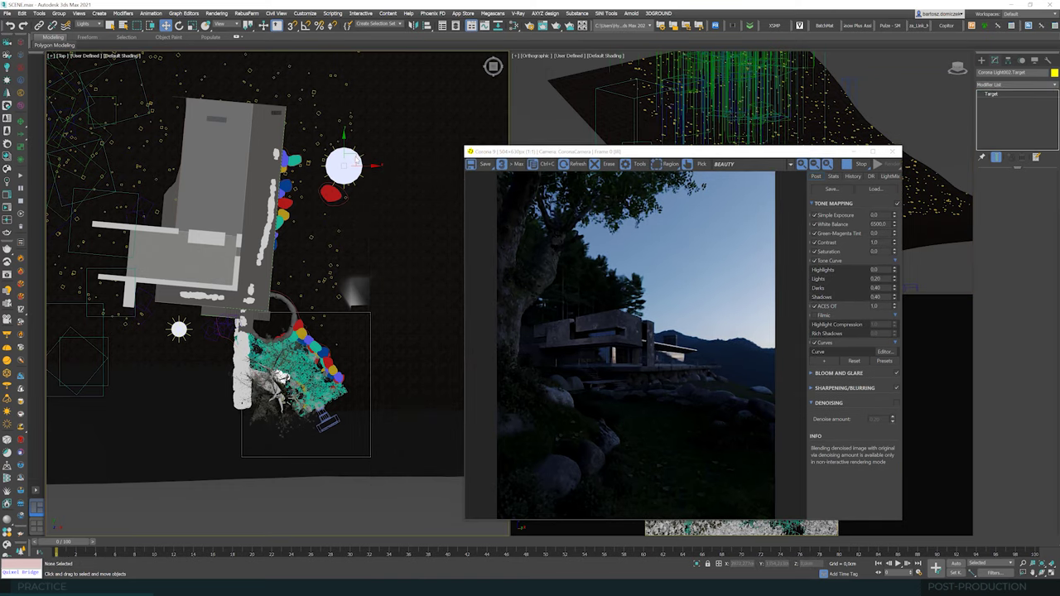
pyautogui.moveTo(301, 236); pyautogui.dragTo(238, 278)
pyautogui.moveTo(738, 152); pyautogui.dragTo(452, 133)
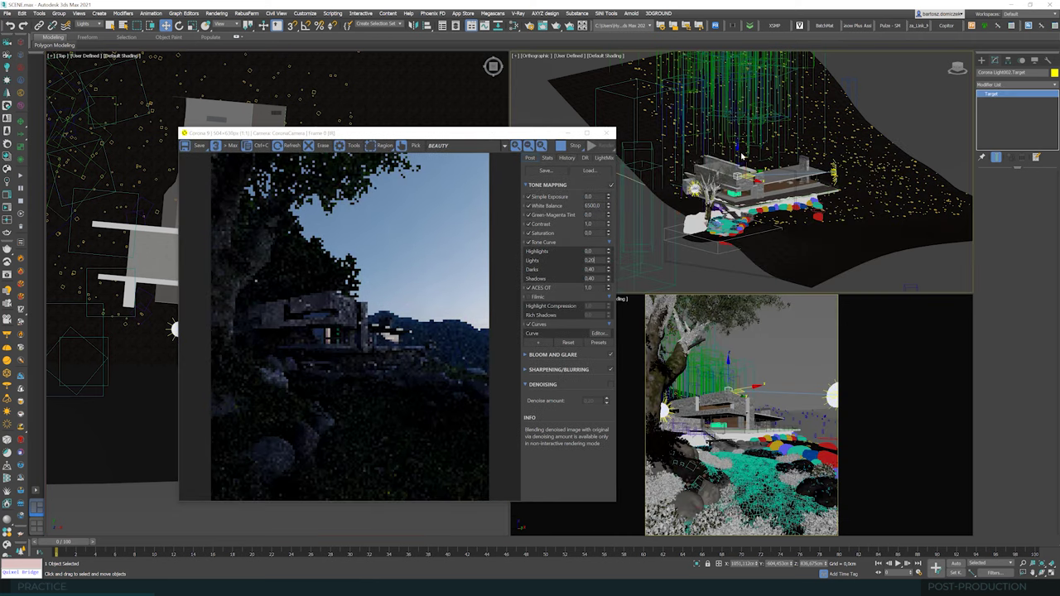
pyautogui.moveTo(738, 155); pyautogui.dragTo(739, 168)
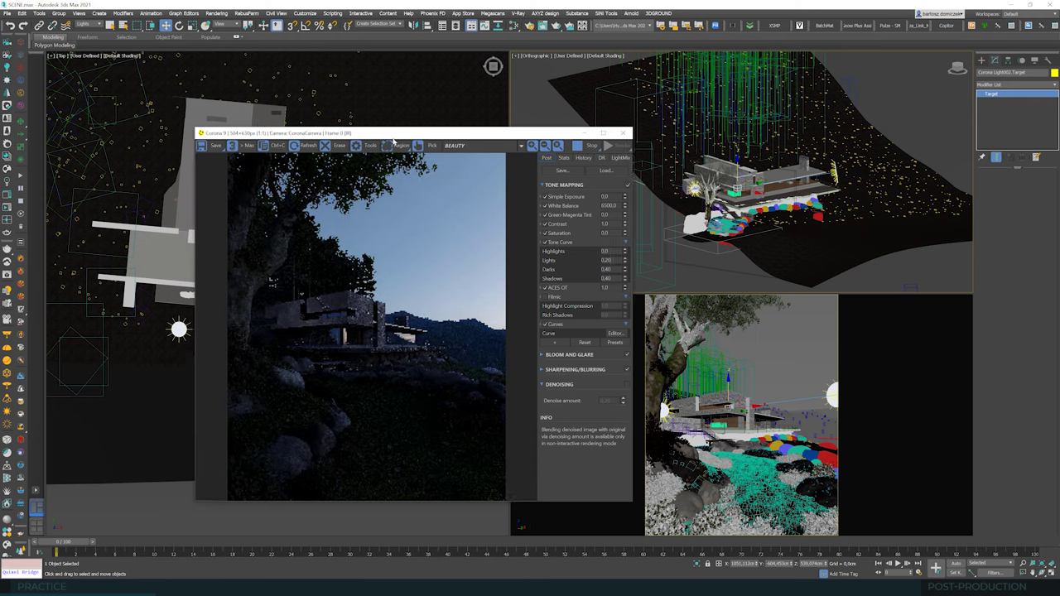
pyautogui.moveTo(350, 139); pyautogui.dragTo(438, 129)
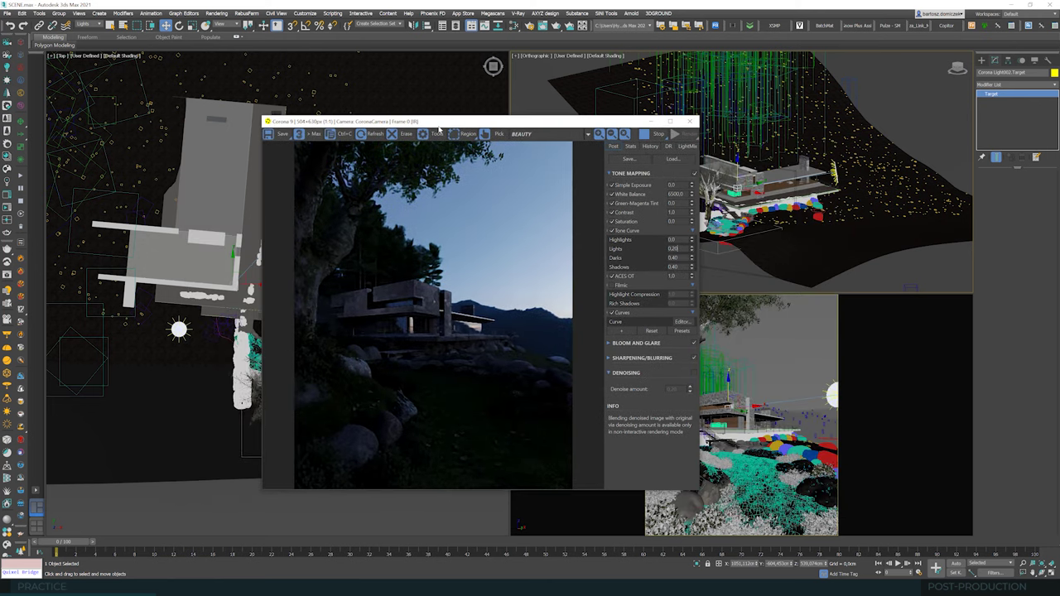
# Step: Set the disk light's directionality to 1.0
pyautogui.click(835, 182)
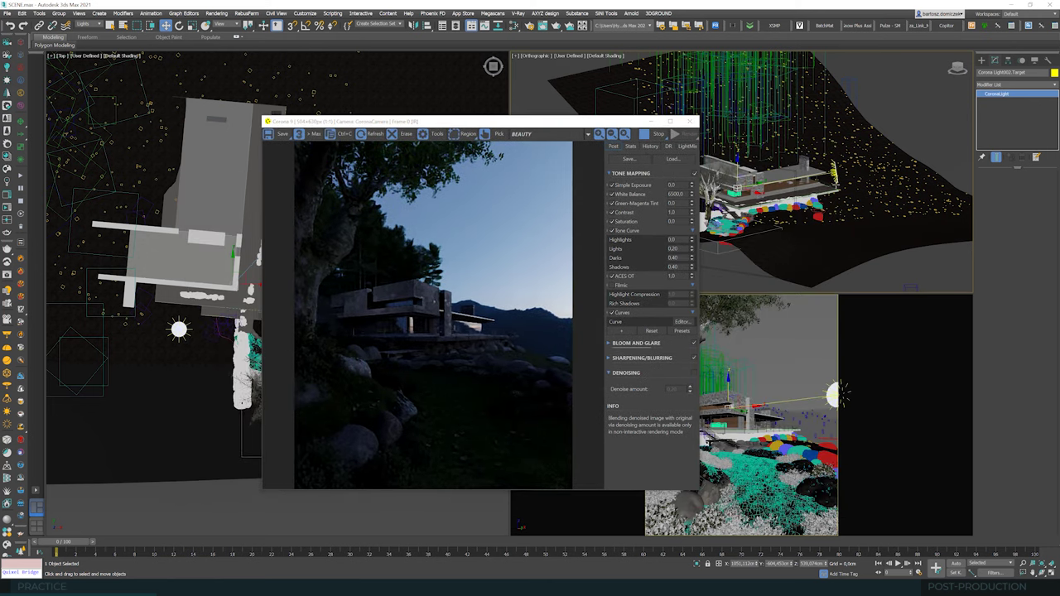
pyautogui.click(828, 184)
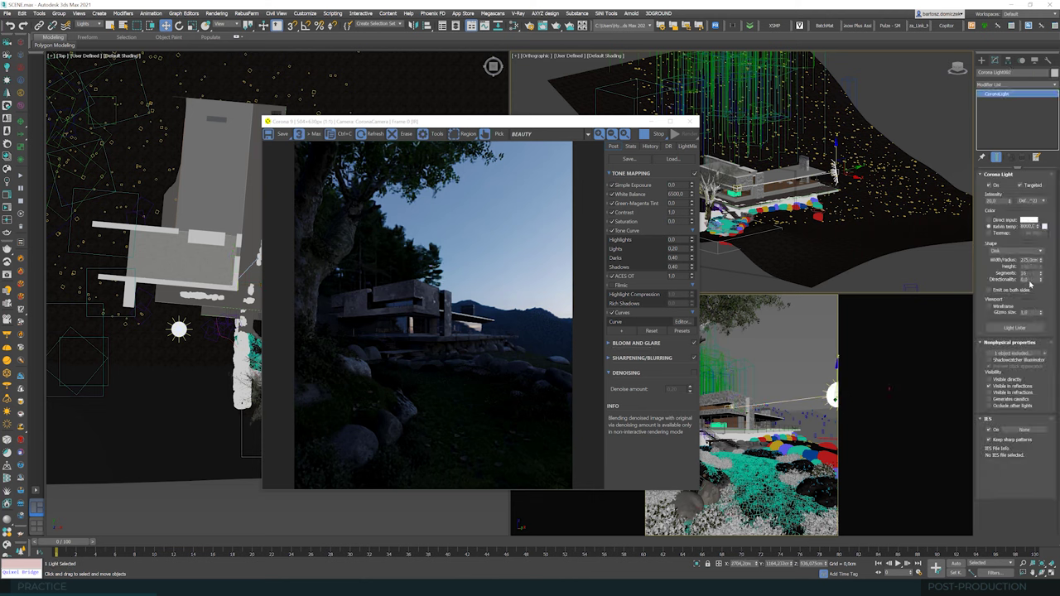
pyautogui.moveTo(1041, 280); pyautogui.dragTo(1036, 274)
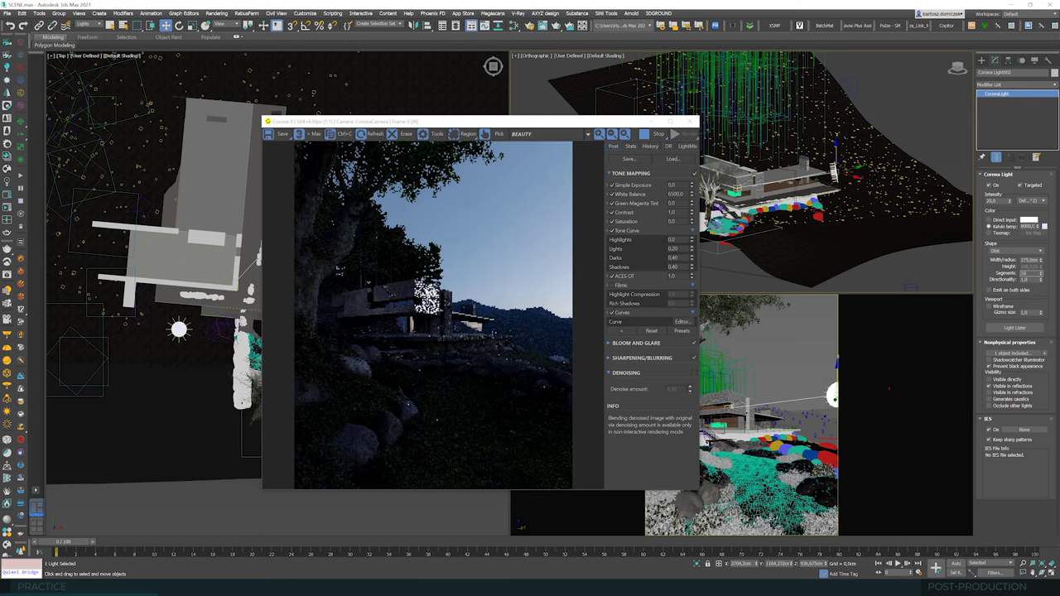
pyautogui.moveTo(570, 121); pyautogui.dragTo(566, 101)
# Step: Reposition the disk light's target on the house in the orthographic view, to about Y -918 cm and Z 400 cm
pyautogui.click(738, 189)
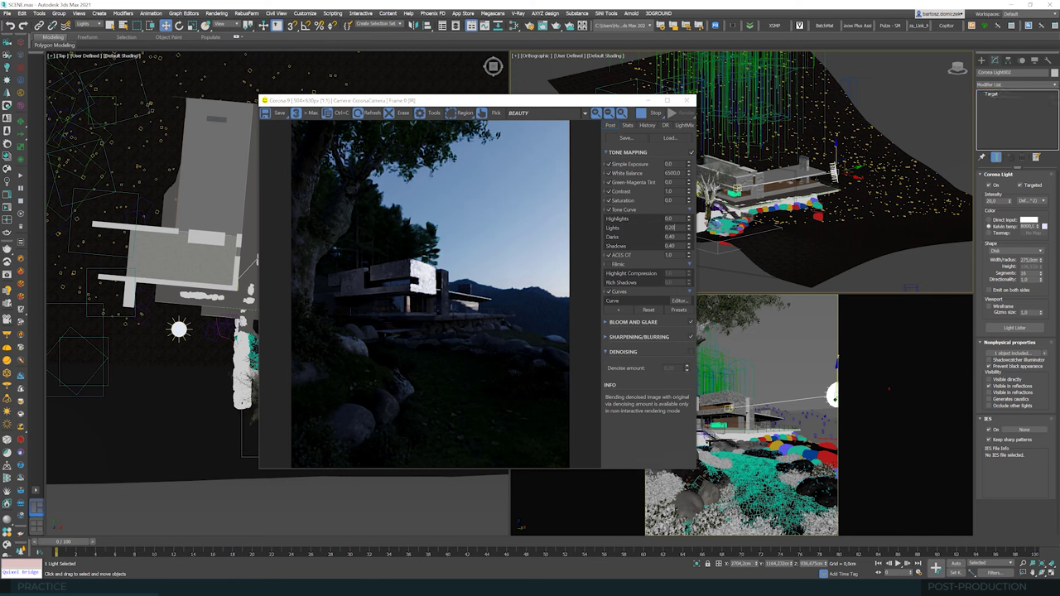
pyautogui.moveTo(755, 183); pyautogui.dragTo(752, 183)
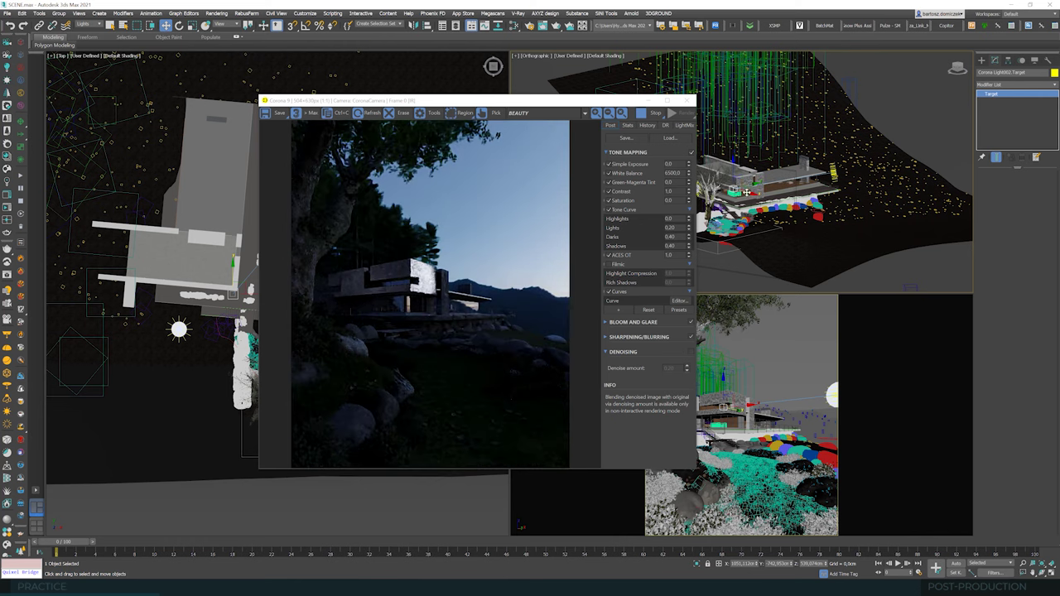
pyautogui.moveTo(733, 168); pyautogui.dragTo(733, 174)
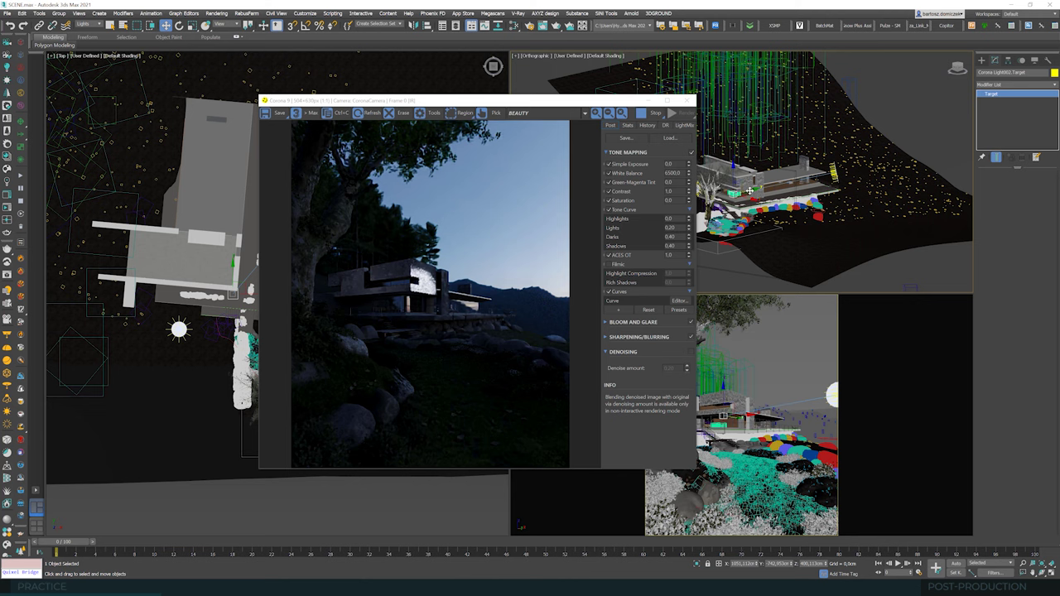
pyautogui.moveTo(749, 190); pyautogui.dragTo(744, 192)
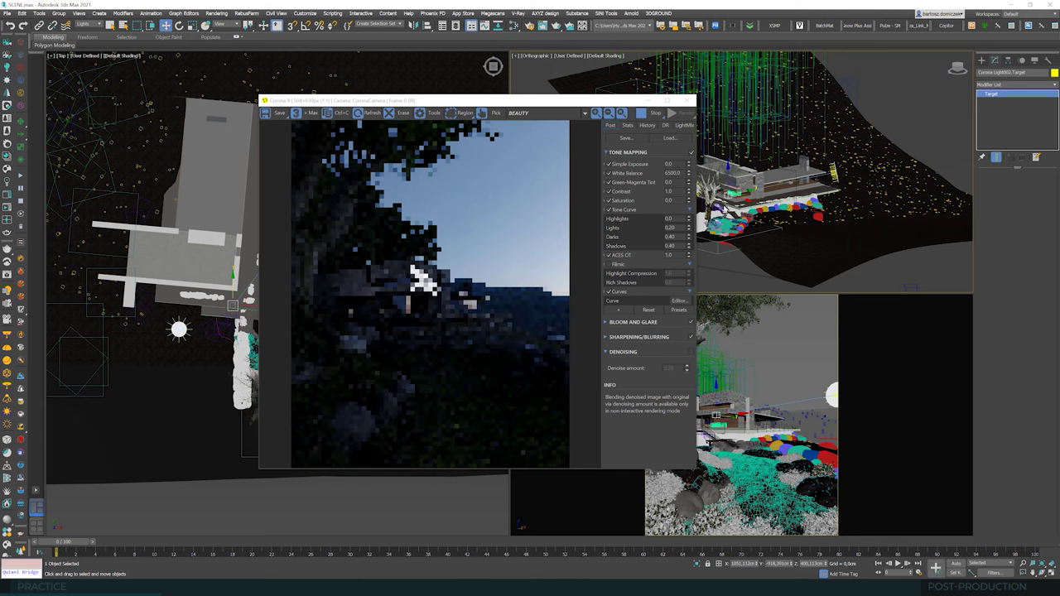
# Step: Reduce the disk light's directionality to 0.6, comparing the spread of light on the facade in the interactive render
pyautogui.click(835, 176)
pyautogui.click(835, 394)
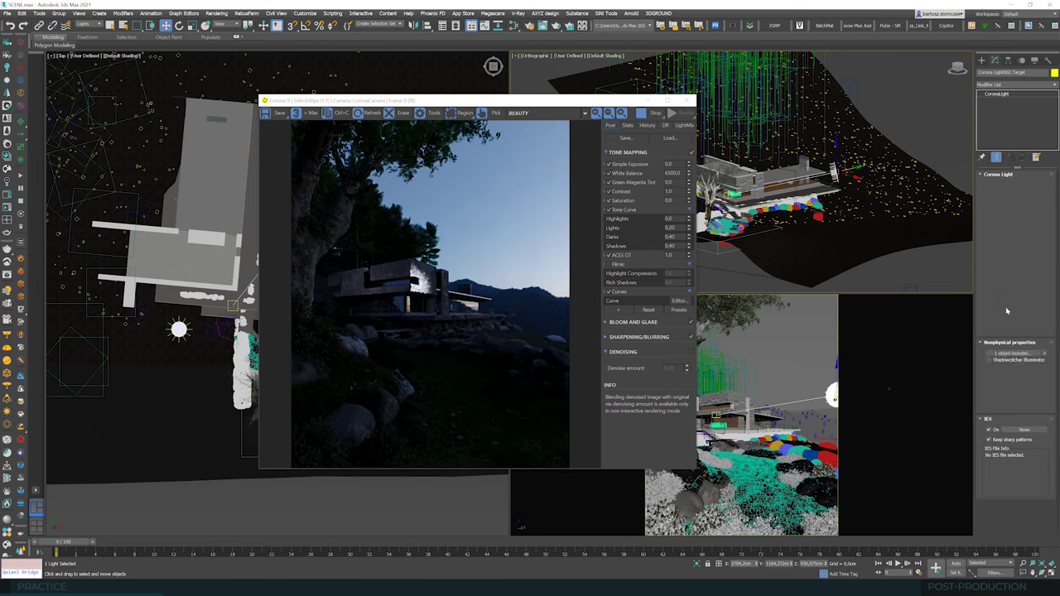
pyautogui.click(1039, 280)
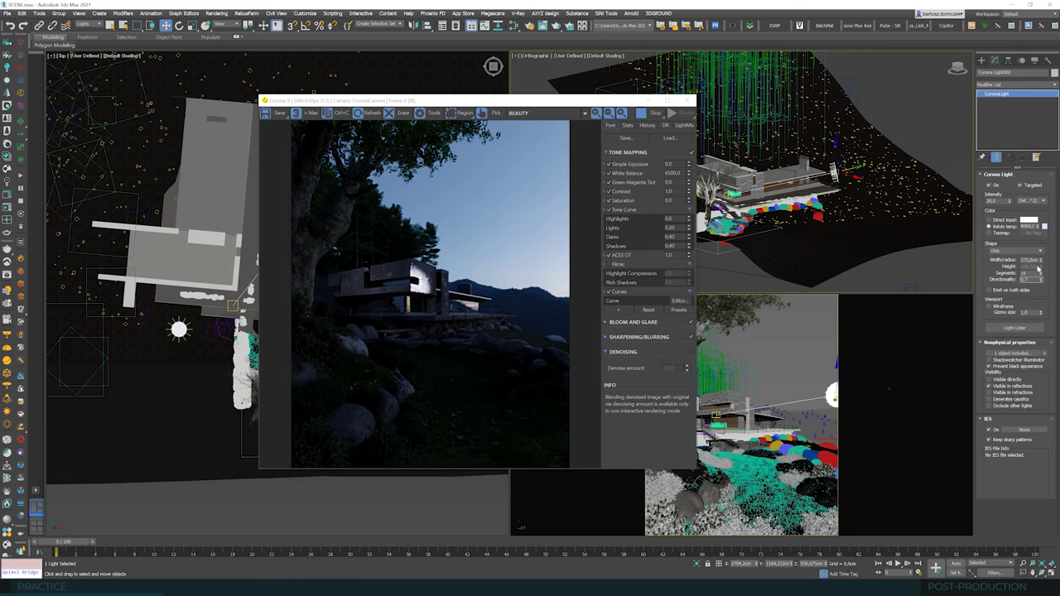
pyautogui.click(1032, 274)
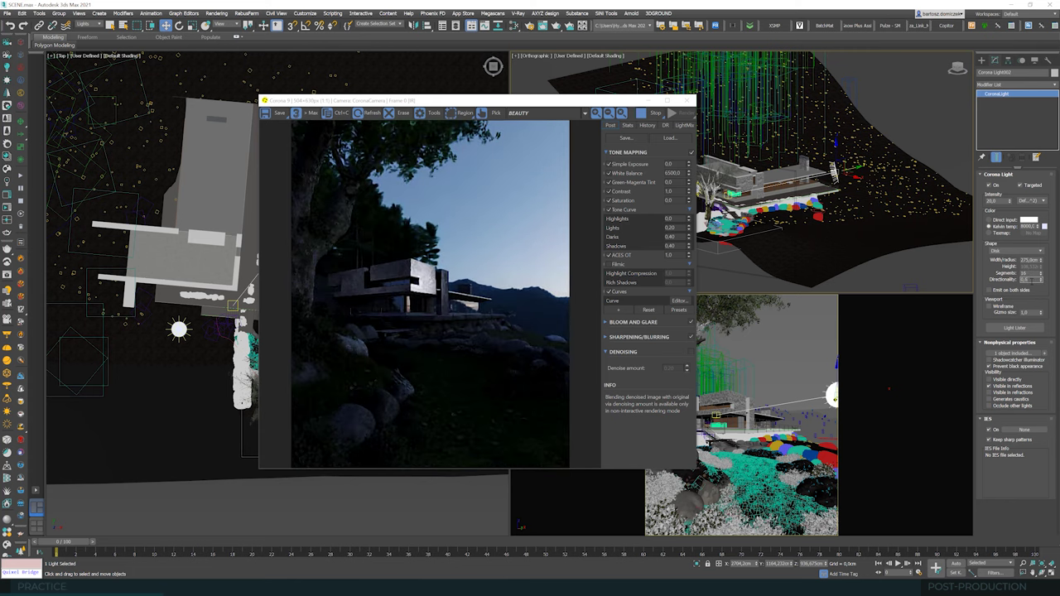
pyautogui.click(1030, 274)
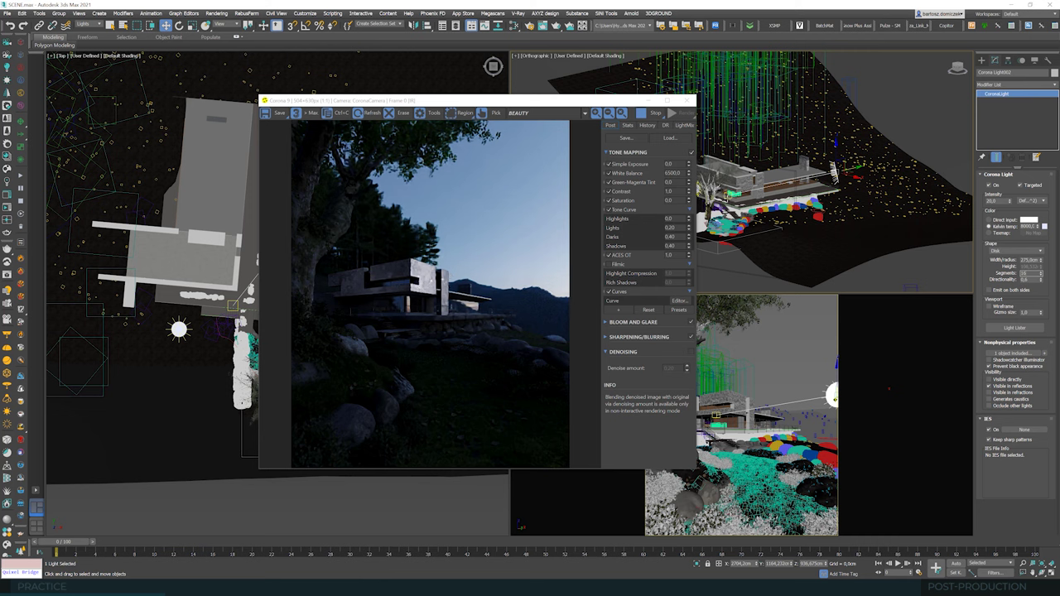
# Step: Raise the disk light's target to about Z 780 cm
pyautogui.click(726, 196)
pyautogui.moveTo(729, 178); pyautogui.dragTo(730, 162)
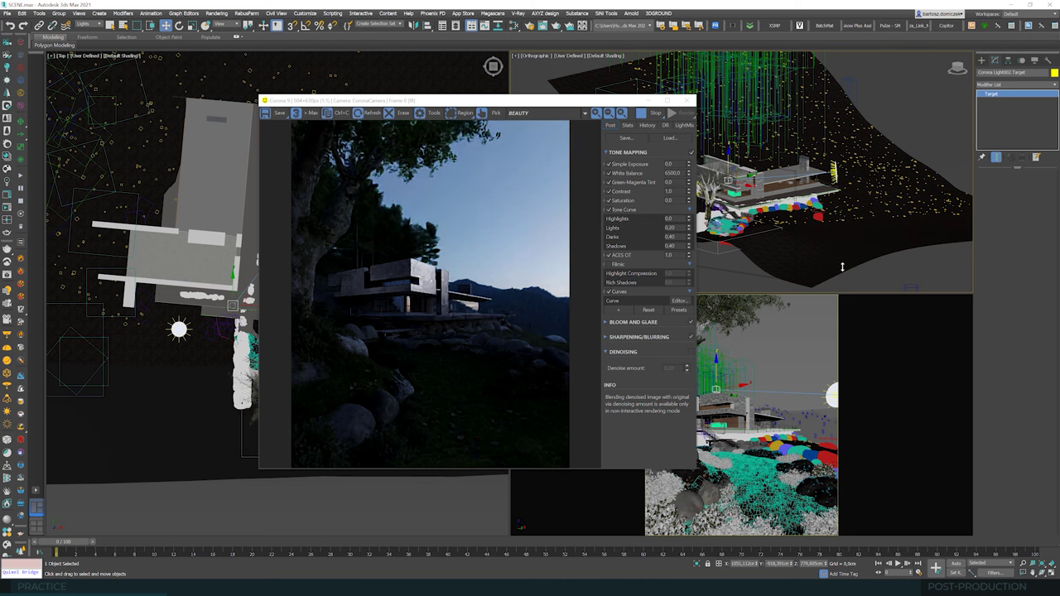
# Step: Reduce the disk light's intensity to 6.0 and check the facade in the interactive render
pyautogui.click(834, 176)
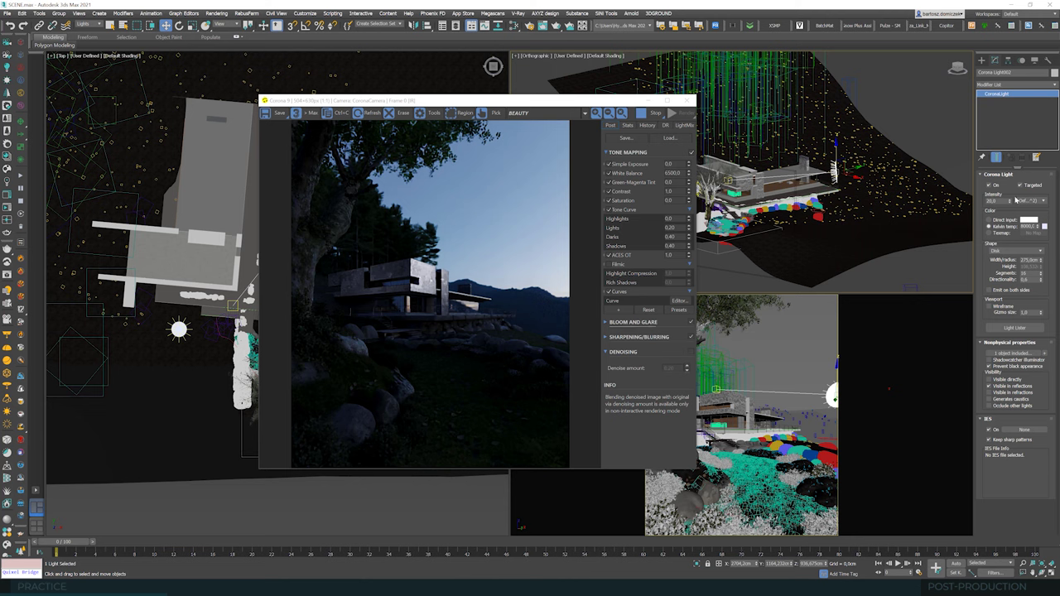
pyautogui.doubleClick(993, 201)
pyautogui.write('4')
pyautogui.doubleClick(1028, 260)
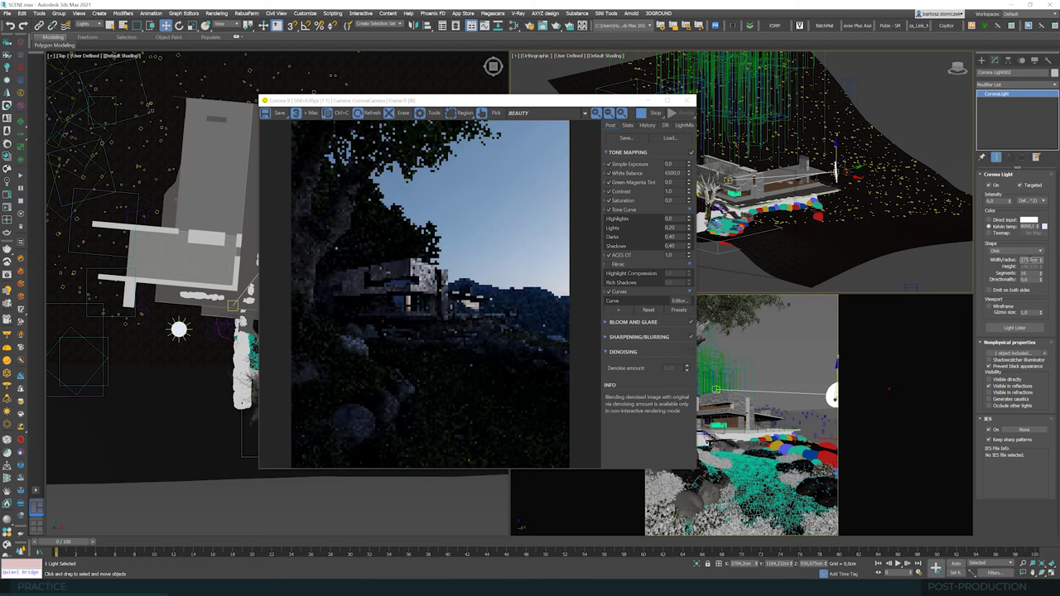
pyautogui.scroll(1, 458, 296)
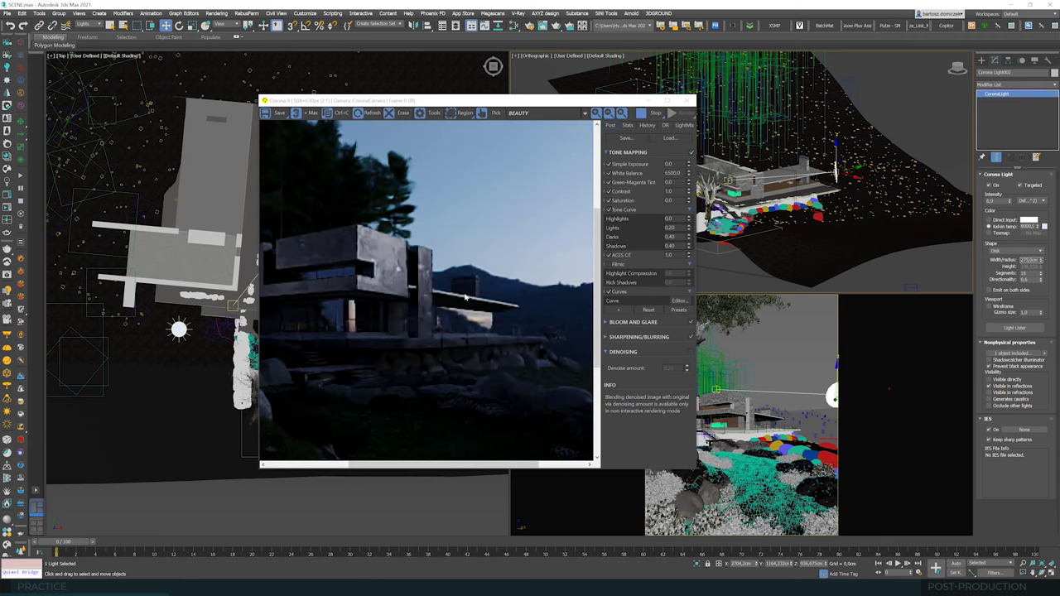
# Step: Move the disk light's target along the facade in the orthographic view, to about Y -708 cm
pyautogui.click(727, 179)
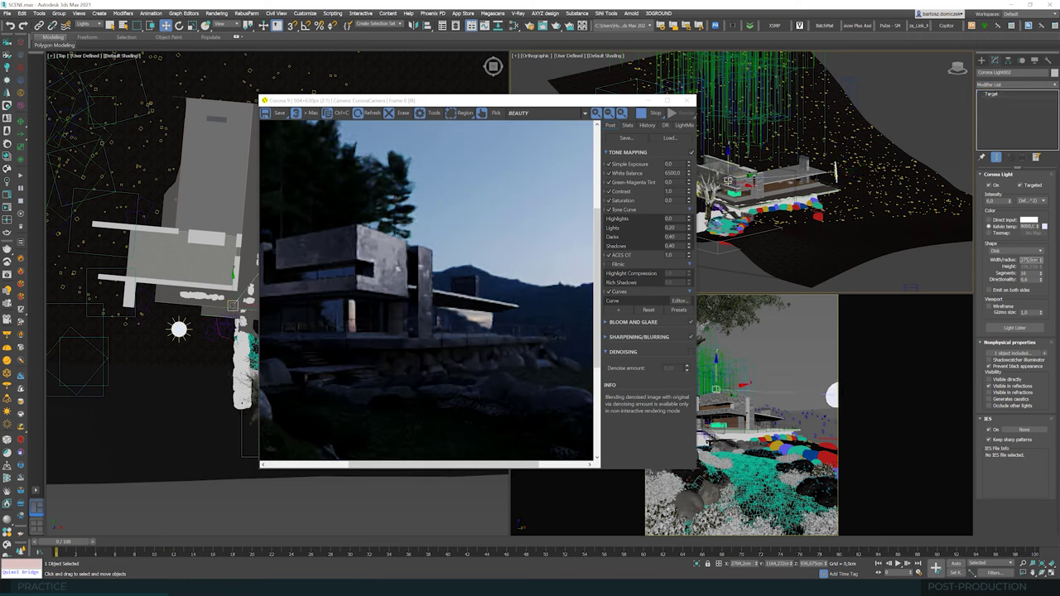
pyautogui.scroll(2, 726, 178)
pyautogui.moveTo(726, 178); pyautogui.dragTo(747, 170)
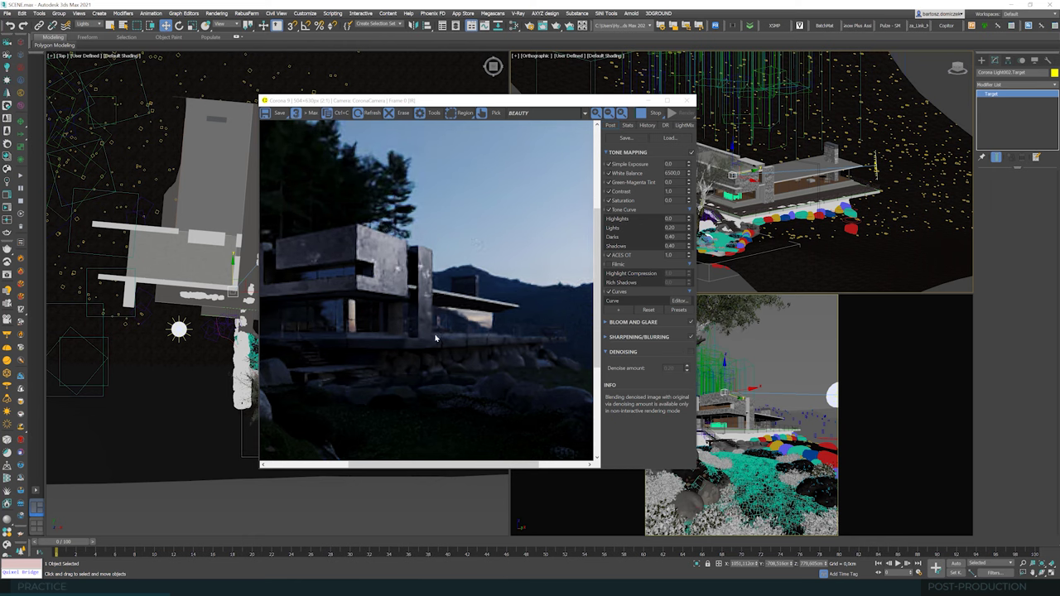
# Step: Examine the interactive render at several magnifications, comparing the light on the concrete facade and stone pillar with the whole image
pyautogui.scroll(-1, 383, 288)
pyautogui.scroll(1, 383, 287)
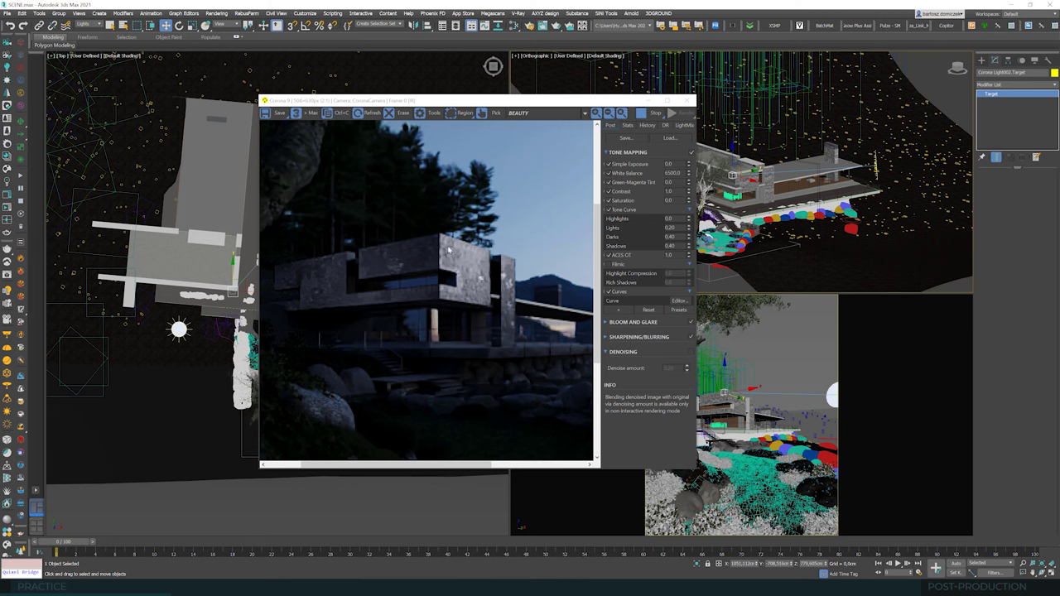
pyautogui.scroll(-1, 511, 243)
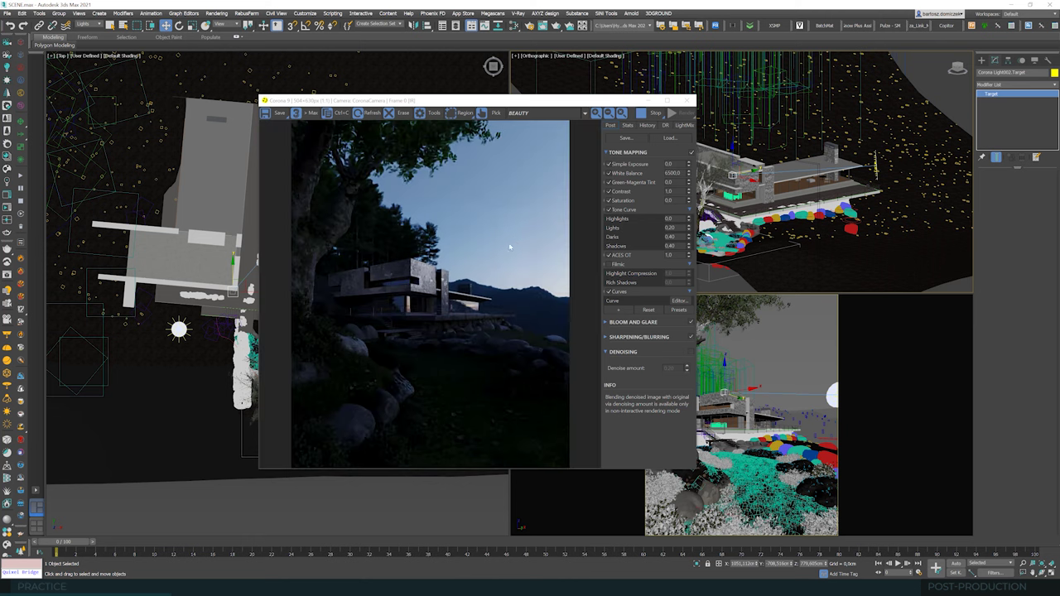
pyautogui.scroll(1, 328, 287)
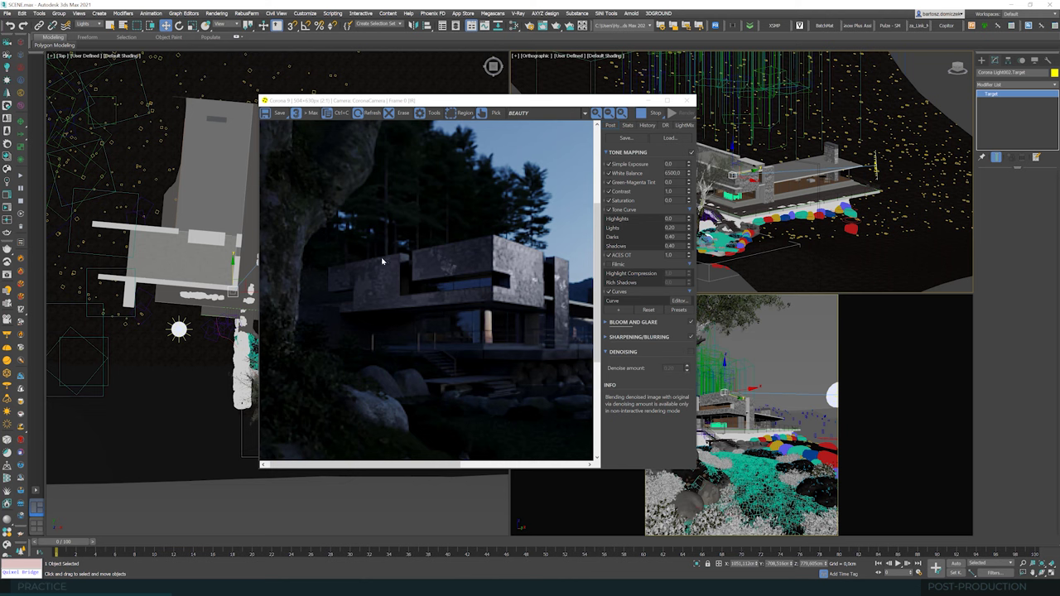
pyautogui.scroll(-1, 432, 282)
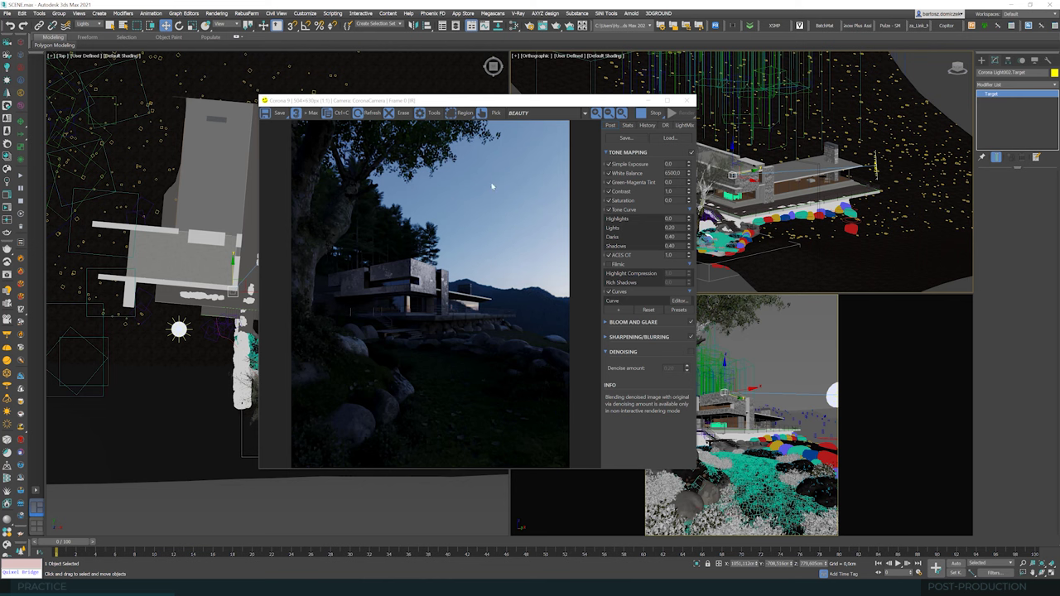
pyautogui.moveTo(476, 107); pyautogui.dragTo(569, 120)
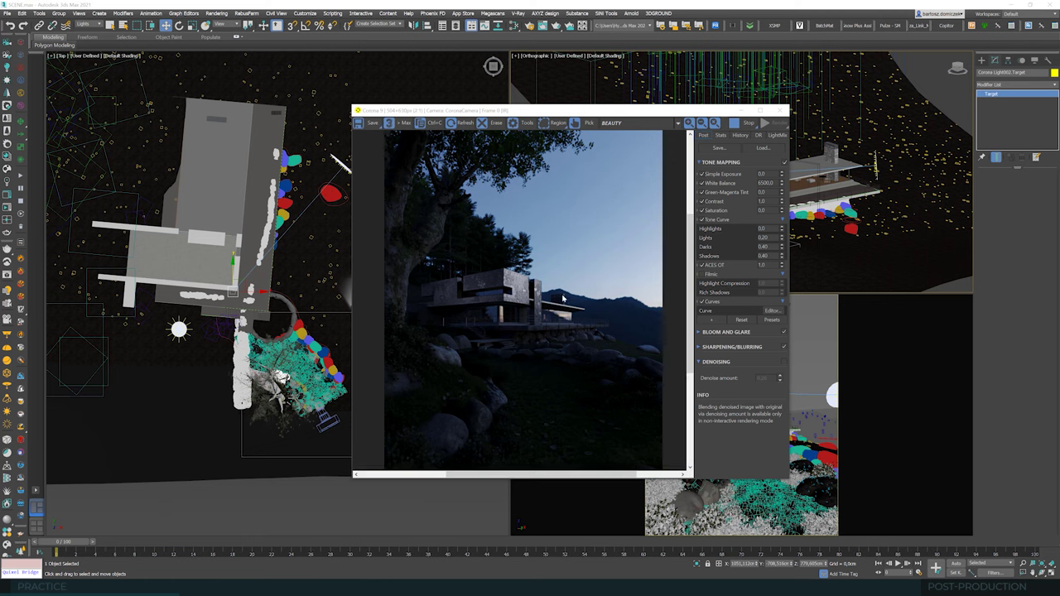
pyautogui.scroll(1, 566, 298)
pyautogui.scroll(1, 515, 305)
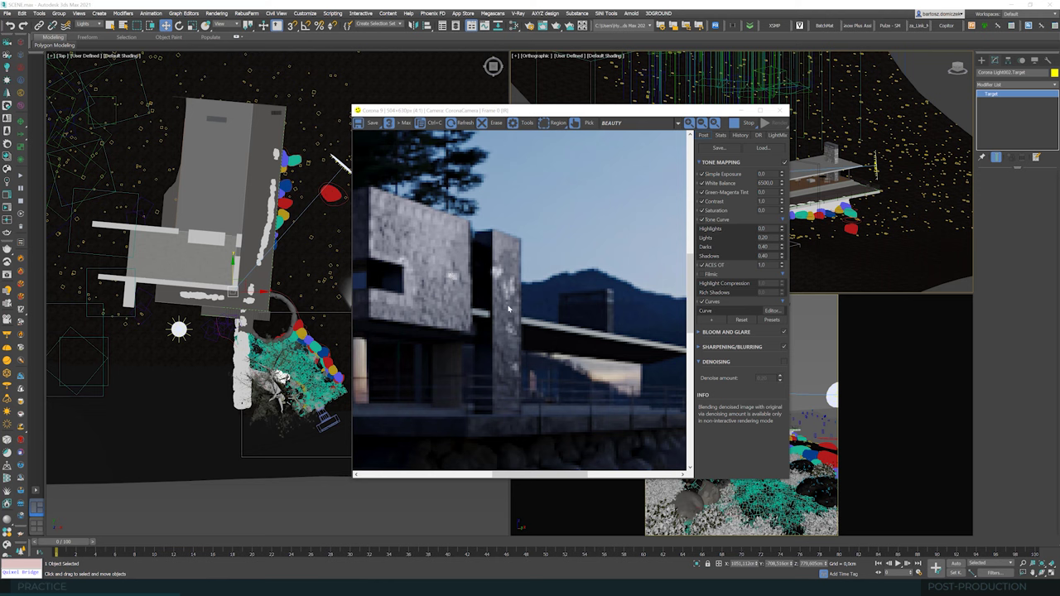
pyautogui.scroll(-1, 517, 282)
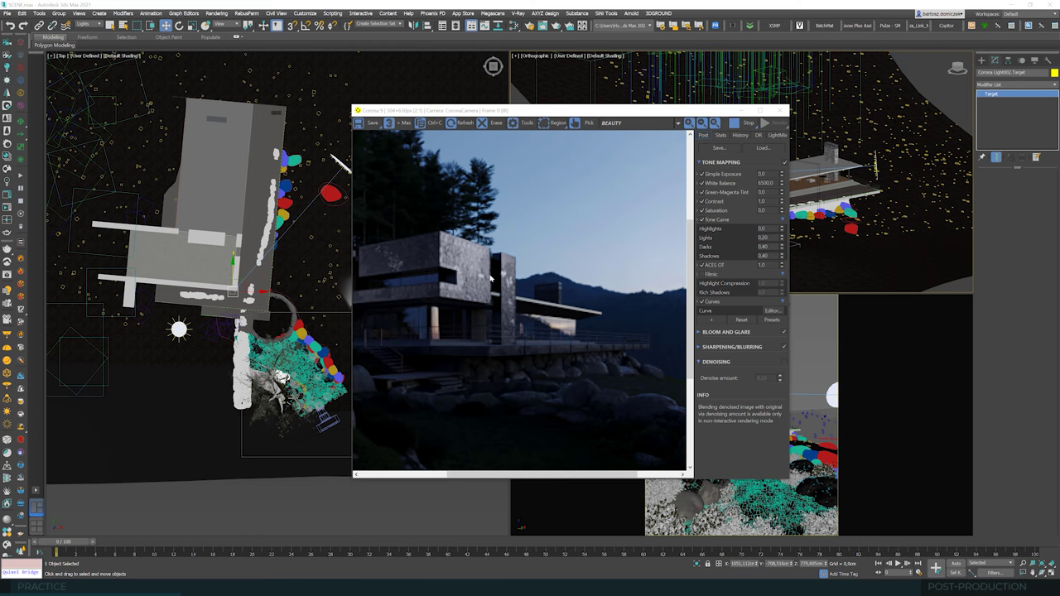
pyautogui.scroll(-1, 490, 278)
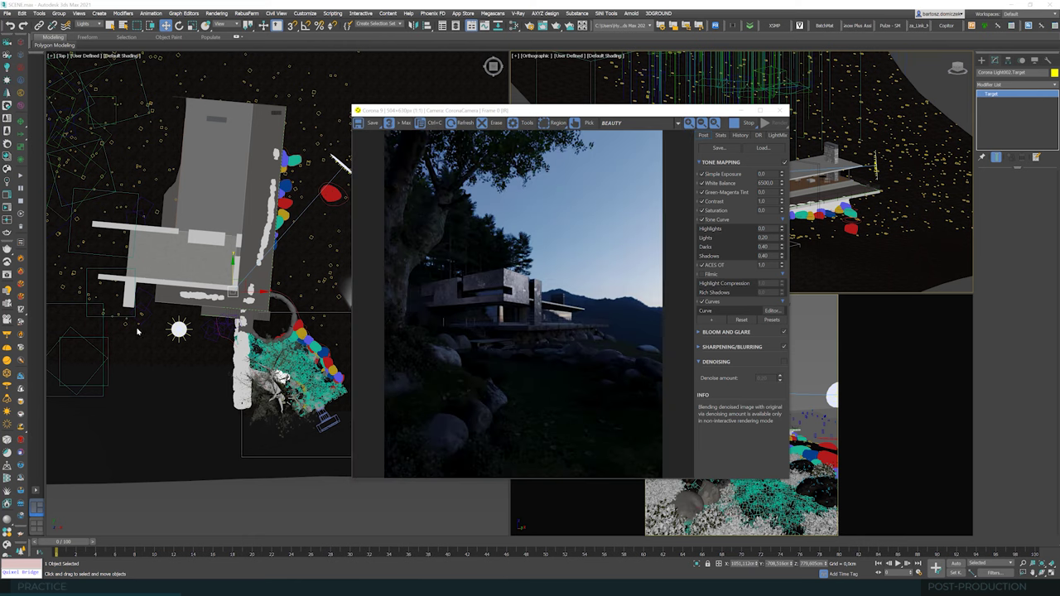
# Step: Clone the sphere light to the rear side of the house in the top view, at about X 174 cm and Y 1742 cm
pyautogui.click(179, 331)
pyautogui.click(179, 330)
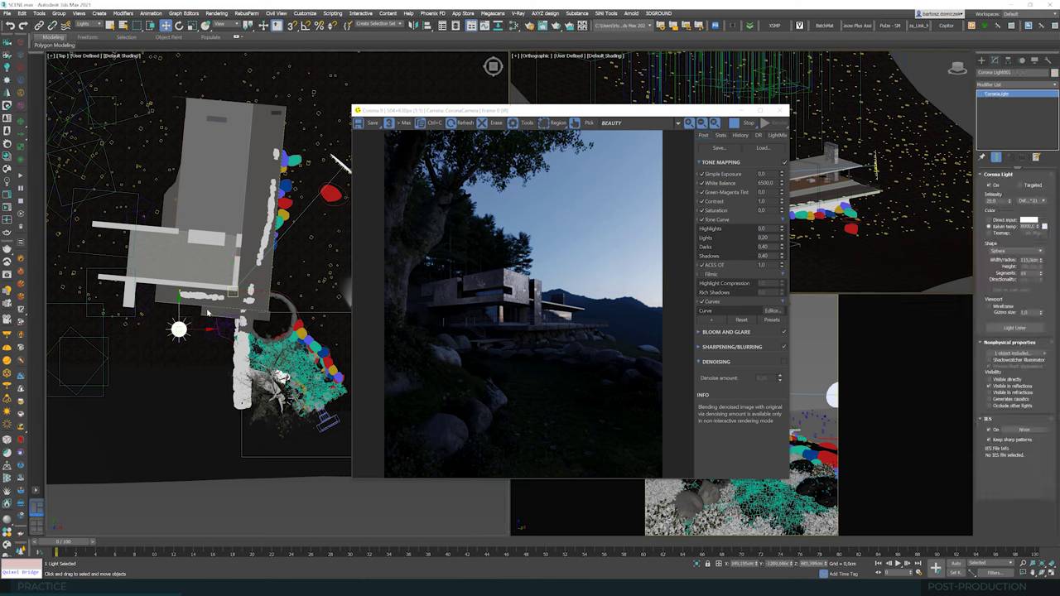
pyautogui.scroll(1, 554, 306)
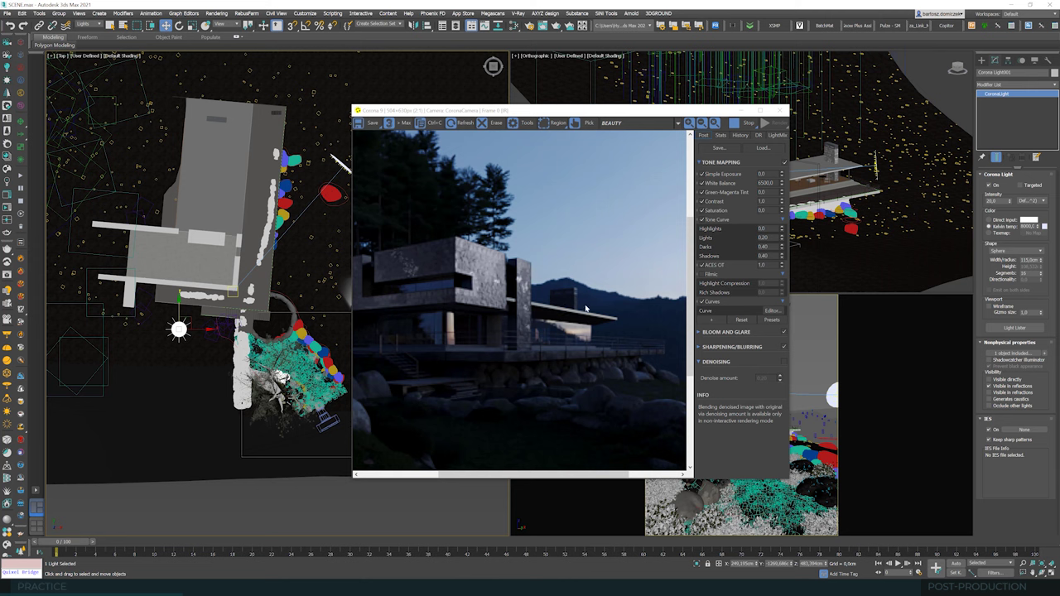
pyautogui.scroll(-2, 212, 327)
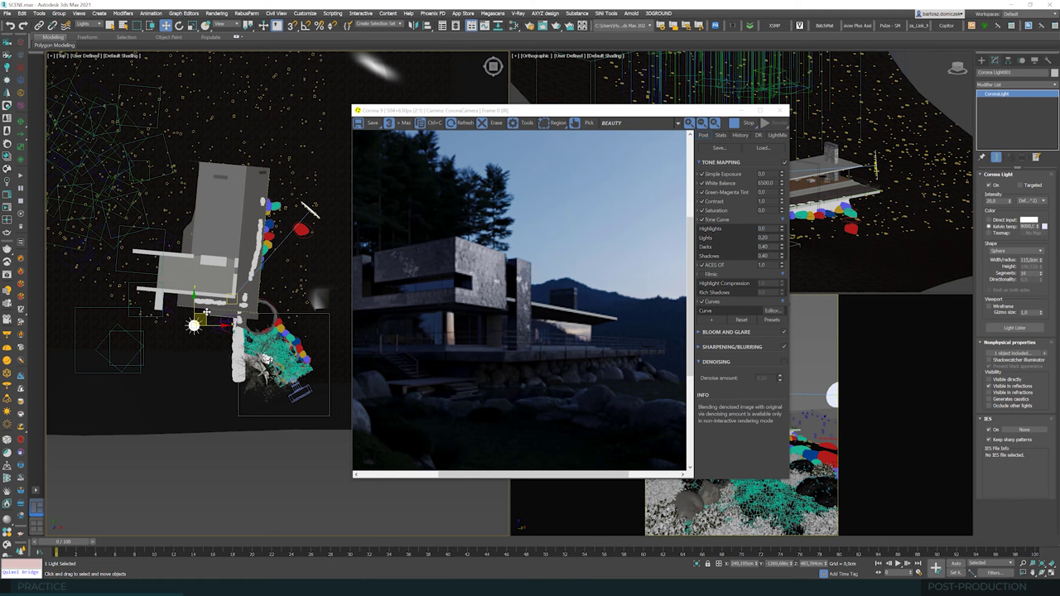
pyautogui.moveTo(198, 292)
pyautogui.keyDown('shift'); pyautogui.mouseDown()
pyautogui.moveTo(207, 207)
pyautogui.moveTo(200, 172)
pyautogui.moveTo(191, 179)
pyautogui.mouseUp(); pyautogui.keyUp('shift')
pyautogui.click(531, 330)
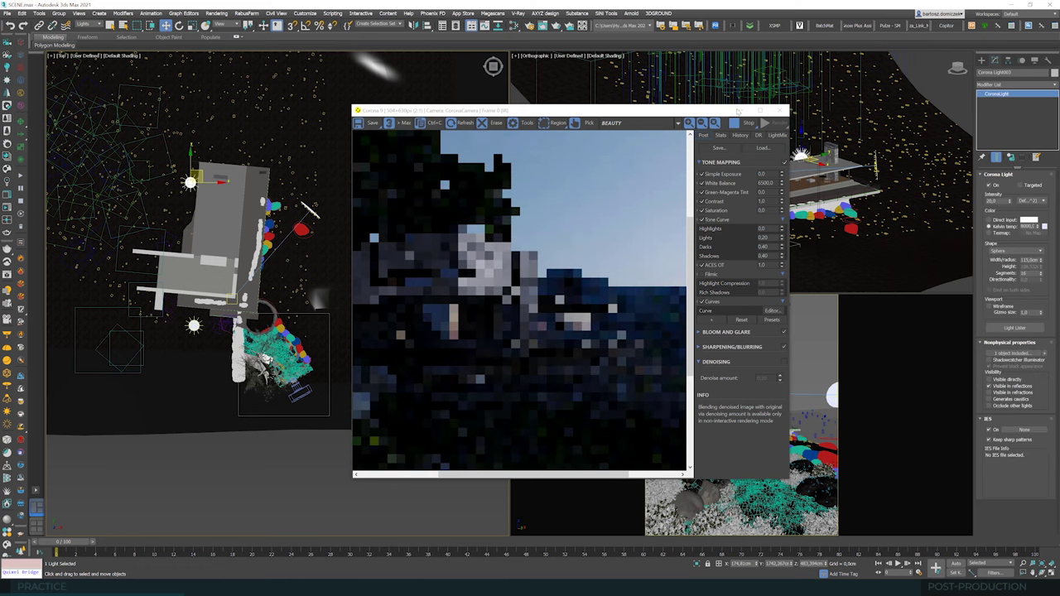
# Step: Raise the cloned sphere light above the rear roof, to about Z 678 cm
pyautogui.moveTo(573, 112); pyautogui.dragTo(555, 111)
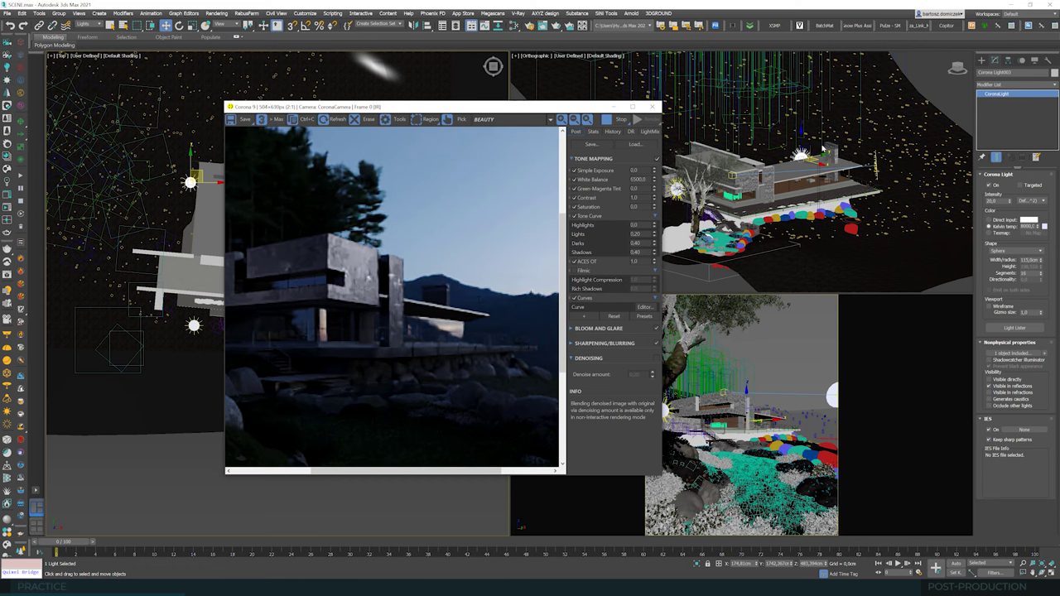
pyautogui.scroll(5, 823, 149)
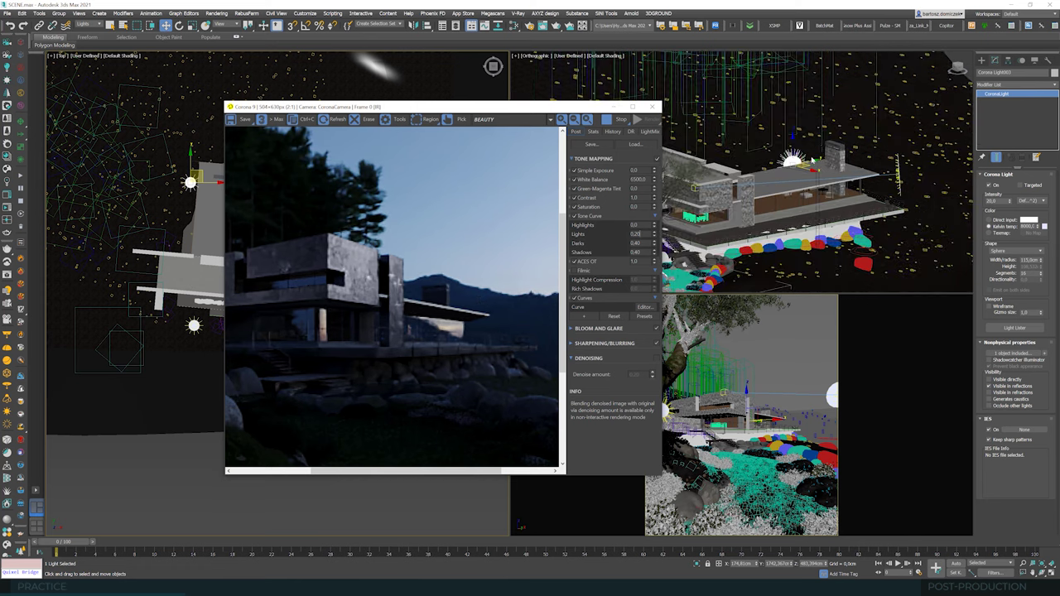
pyautogui.moveTo(784, 129); pyautogui.dragTo(785, 114)
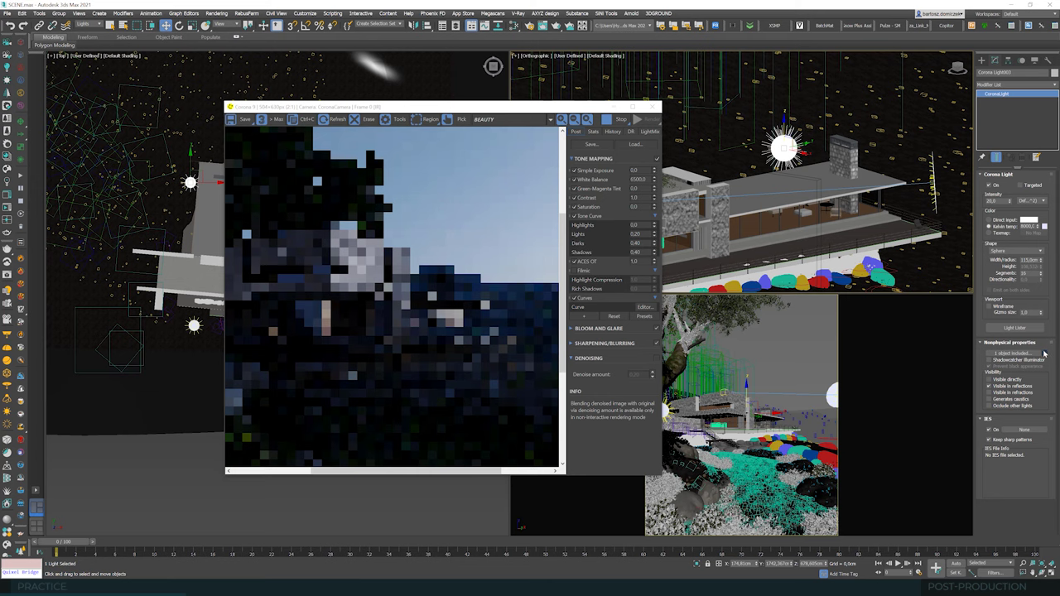
# Step: Set the selection filter to All and add the rear chimney's cap and stone body to the cloned light's include list
pyautogui.scroll(3, 876, 190)
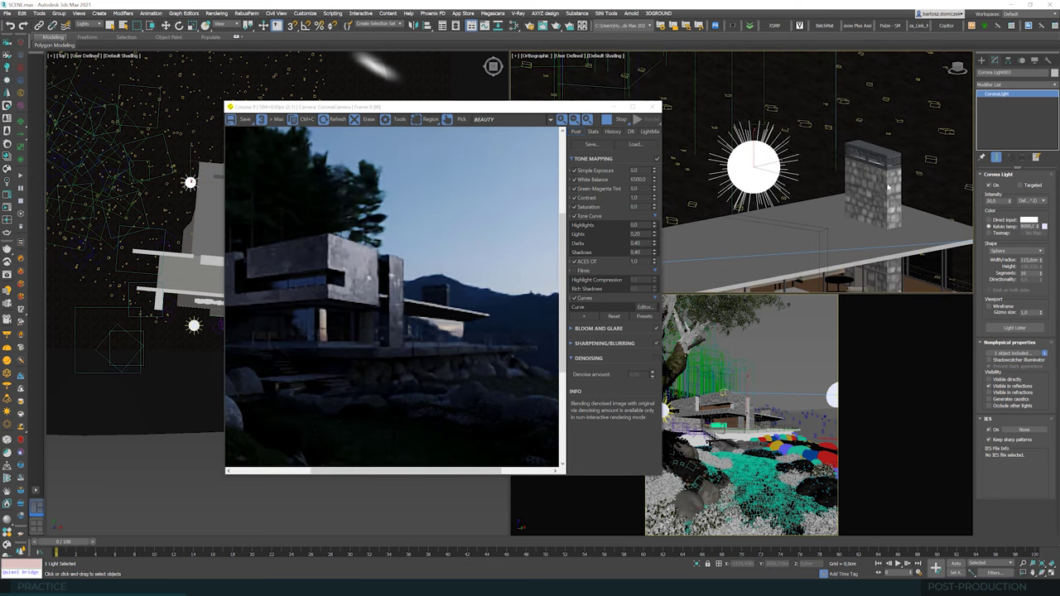
pyautogui.click(89, 25)
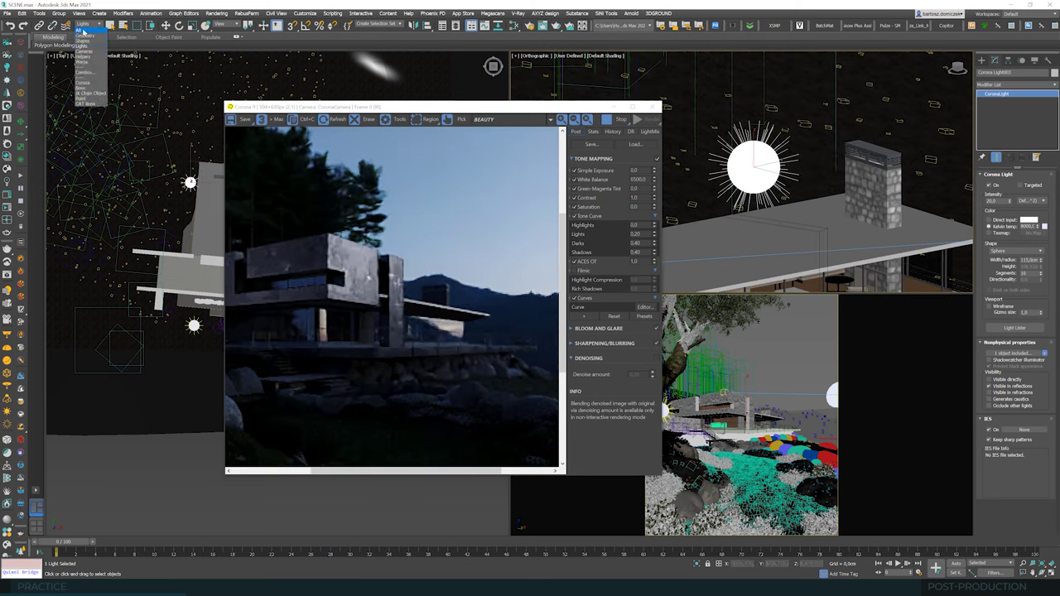
pyautogui.click(86, 34)
pyautogui.click(892, 177)
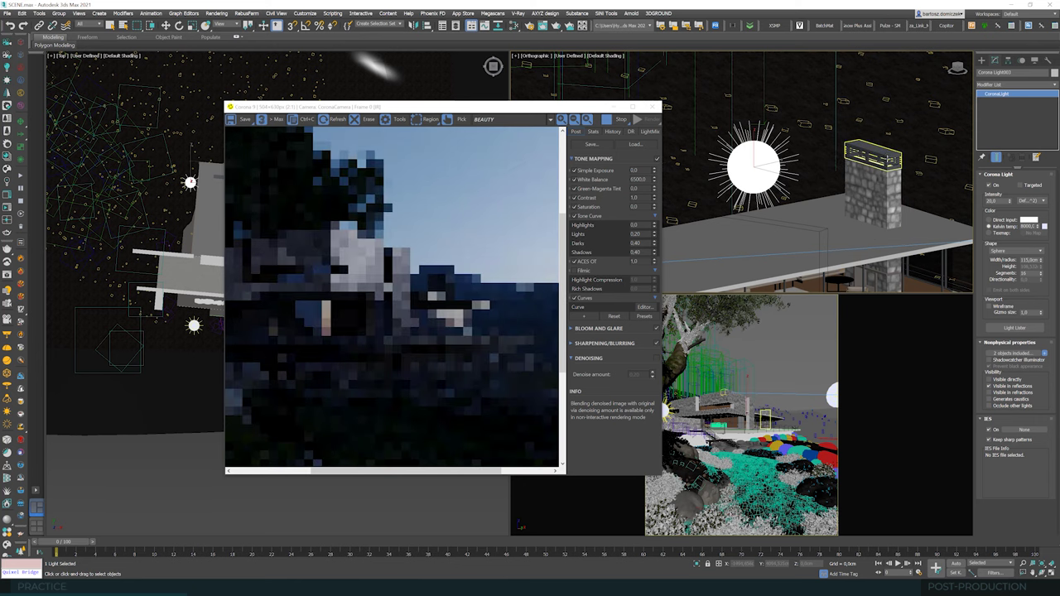
pyautogui.press('w')
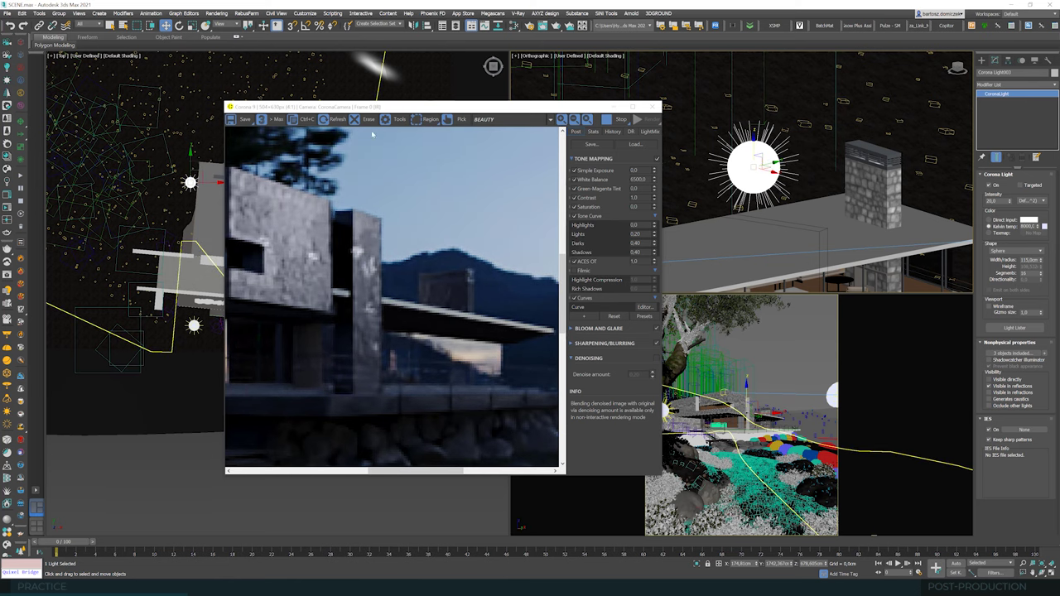
# Step: Reposition the cloned sphere light in the top view to about X 316 cm and Y 1705 cm, checking the chimney in the render
pyautogui.moveTo(374, 107); pyautogui.dragTo(414, 101)
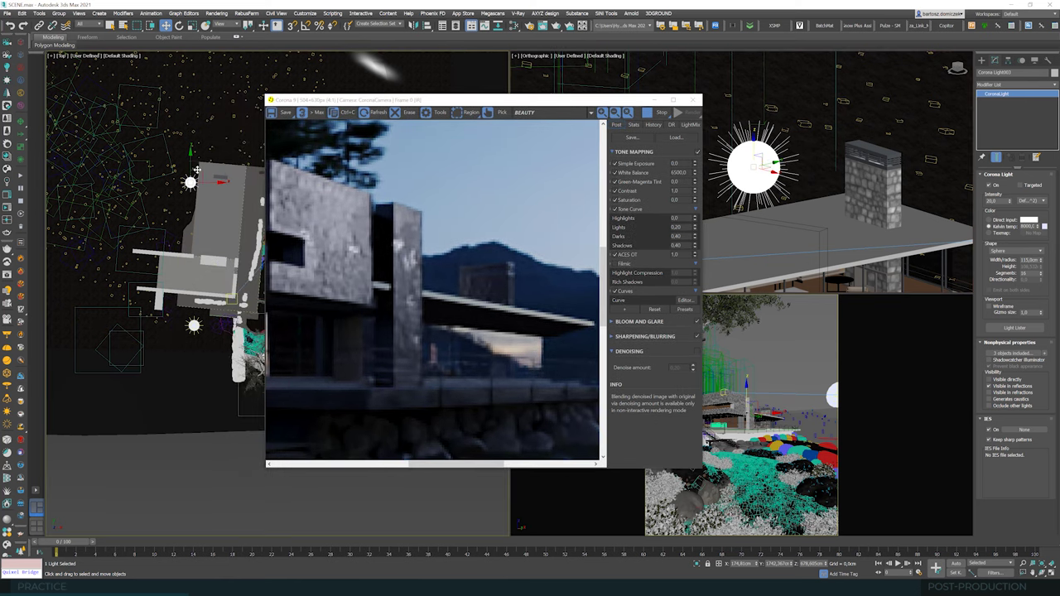
pyautogui.moveTo(197, 168); pyautogui.dragTo(207, 178)
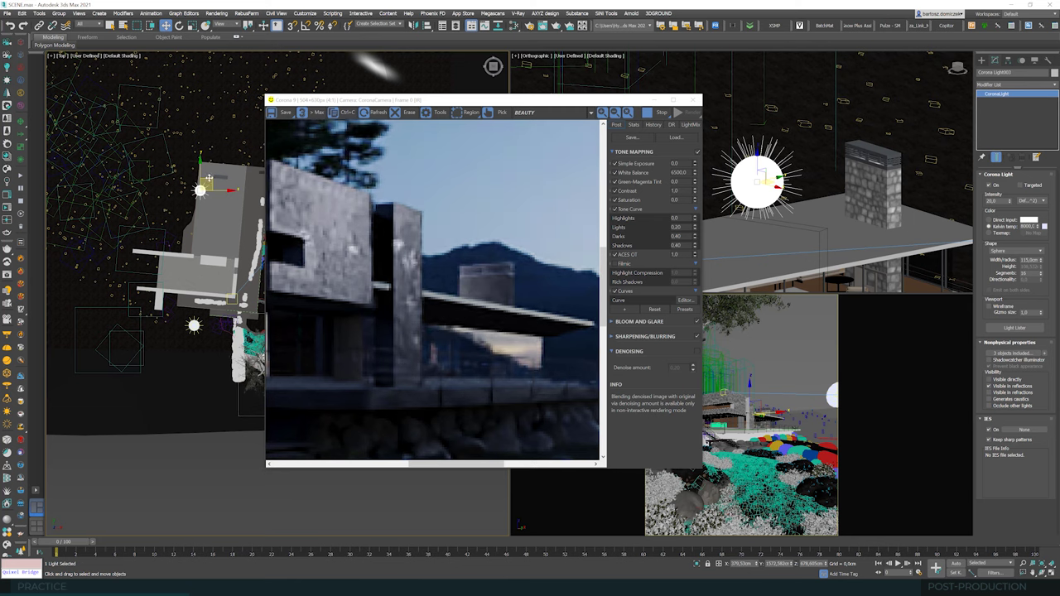
pyautogui.moveTo(208, 177); pyautogui.dragTo(205, 171)
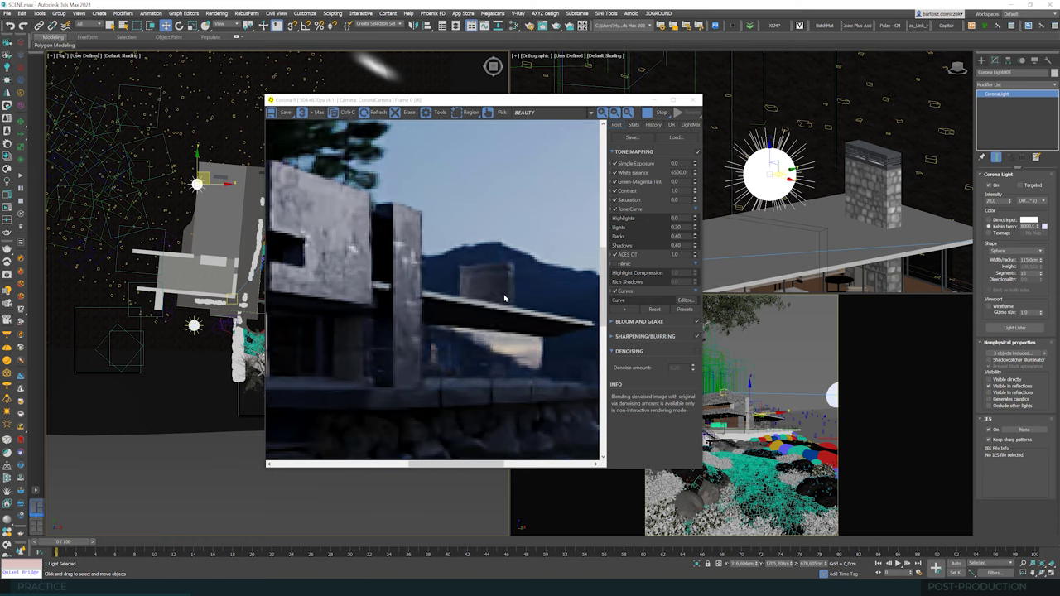
pyautogui.scroll(-2, 504, 291)
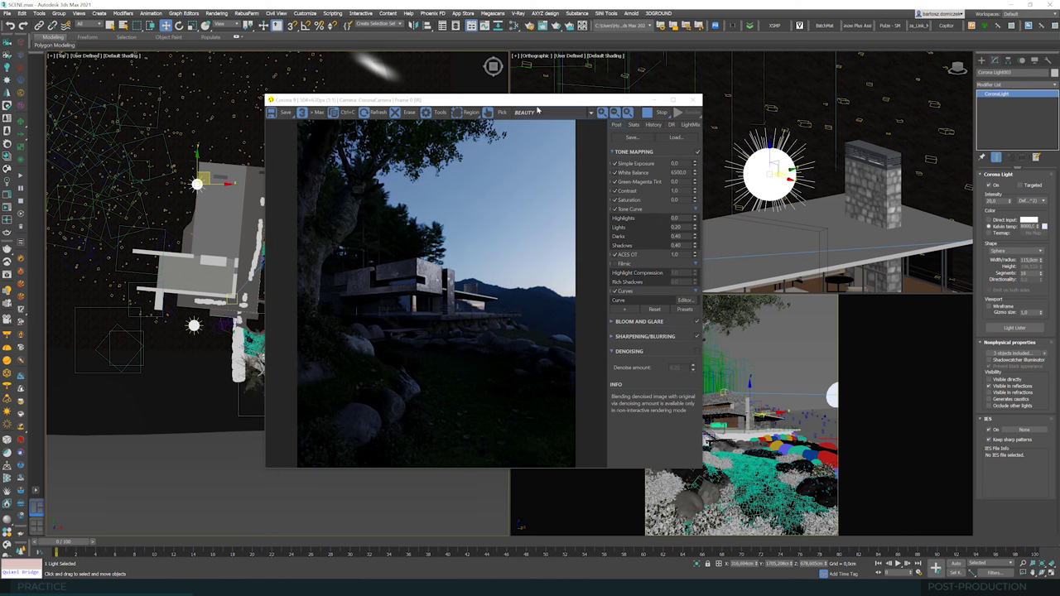
# Step: Examine the house and its light placement from several angles in the orthographic and top views, alongside the interactive render
pyautogui.moveTo(526, 101); pyautogui.dragTo(298, 117)
pyautogui.scroll(4, 839, 200)
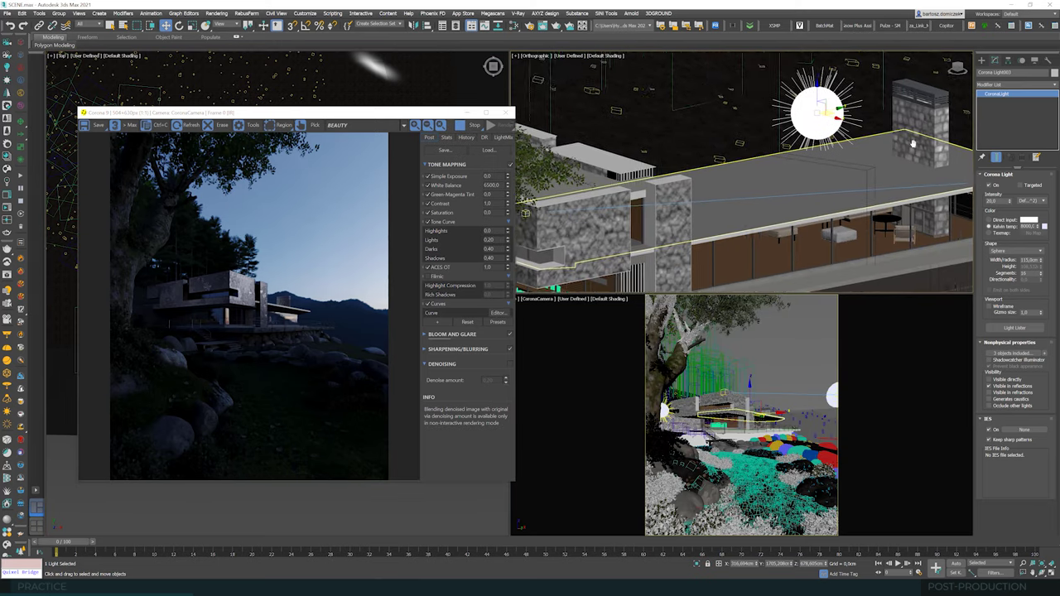
pyautogui.scroll(-3, 839, 200)
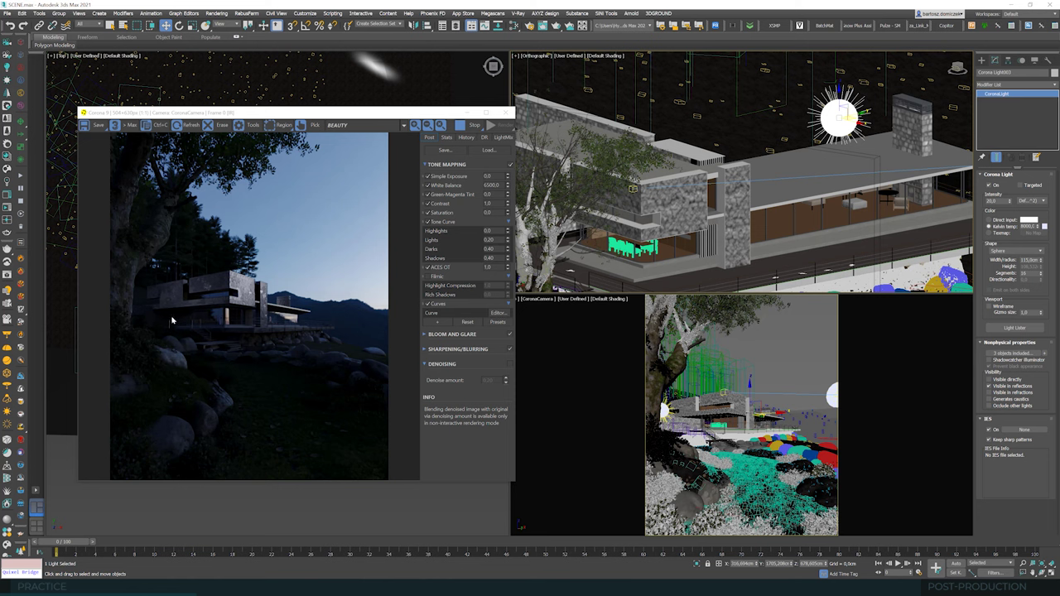
pyautogui.scroll(2, 173, 320)
pyautogui.scroll(-2, 172, 320)
pyautogui.click(1041, 574)
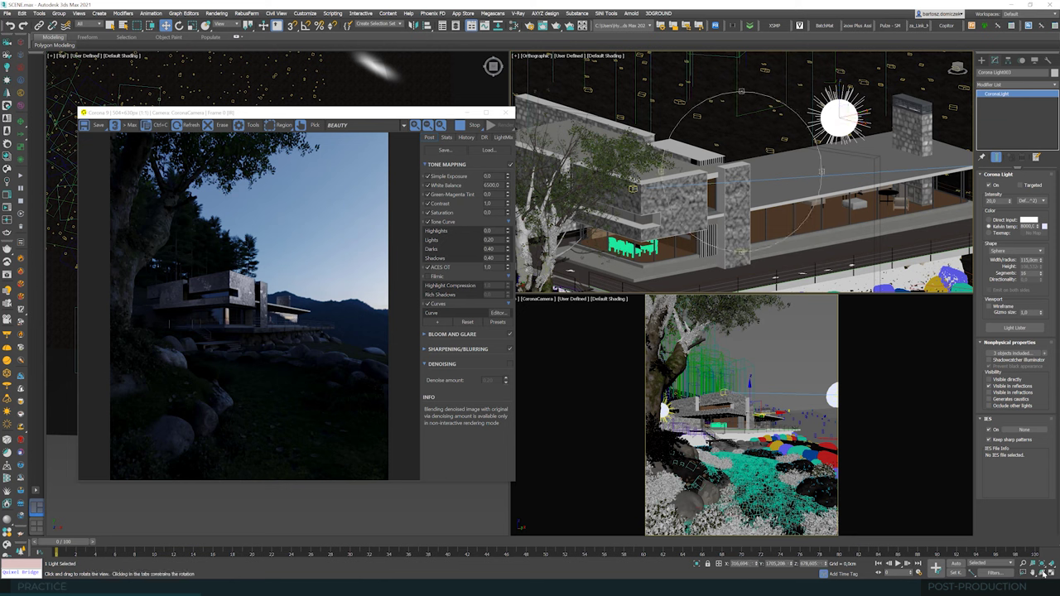
pyautogui.moveTo(773, 209); pyautogui.dragTo(949, 171)
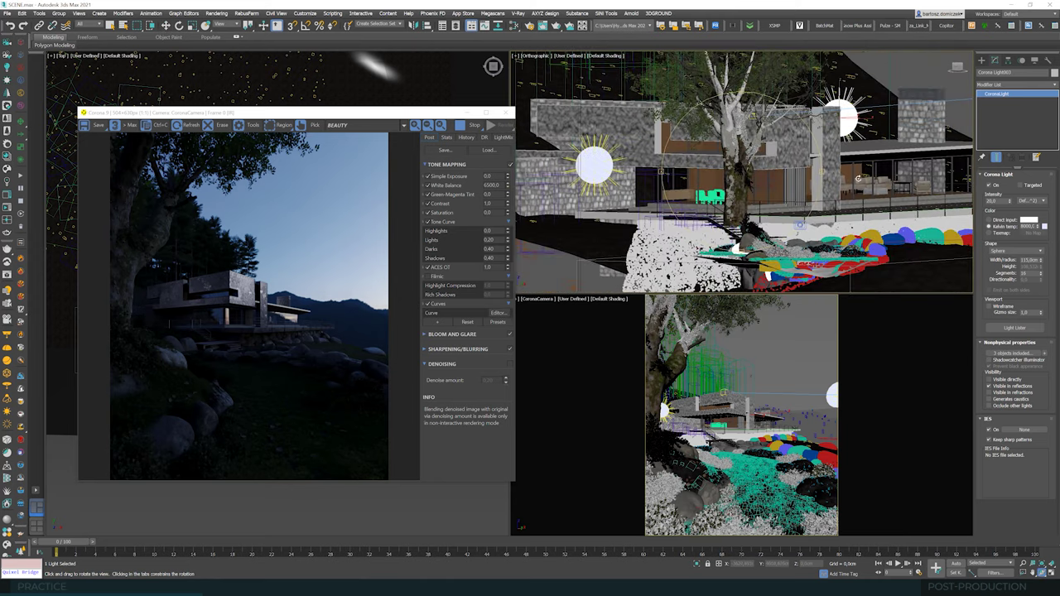
pyautogui.moveTo(840, 179); pyautogui.dragTo(781, 186)
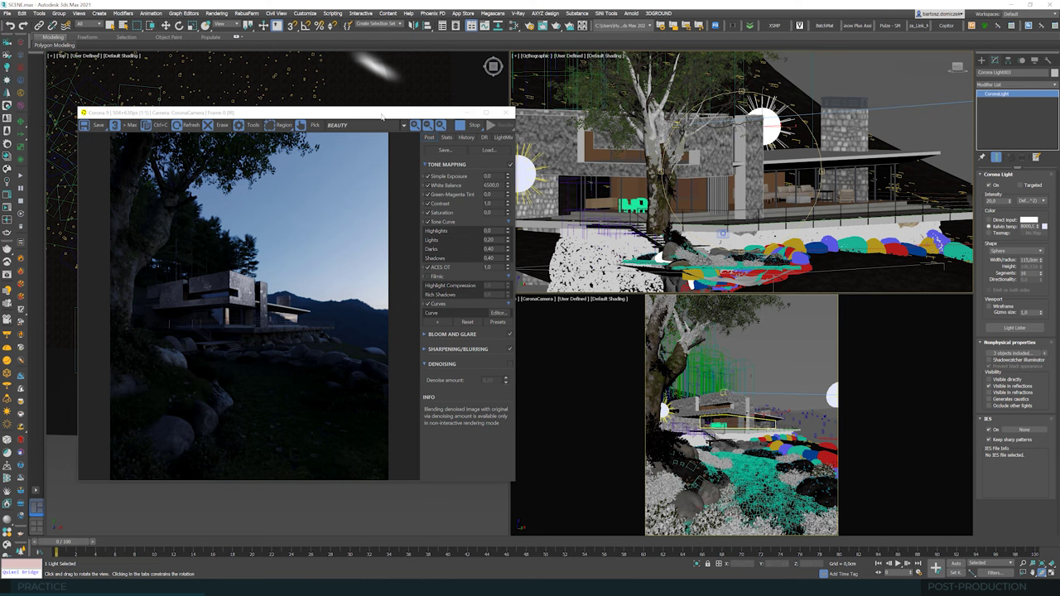
pyautogui.moveTo(381, 115); pyautogui.dragTo(738, 115)
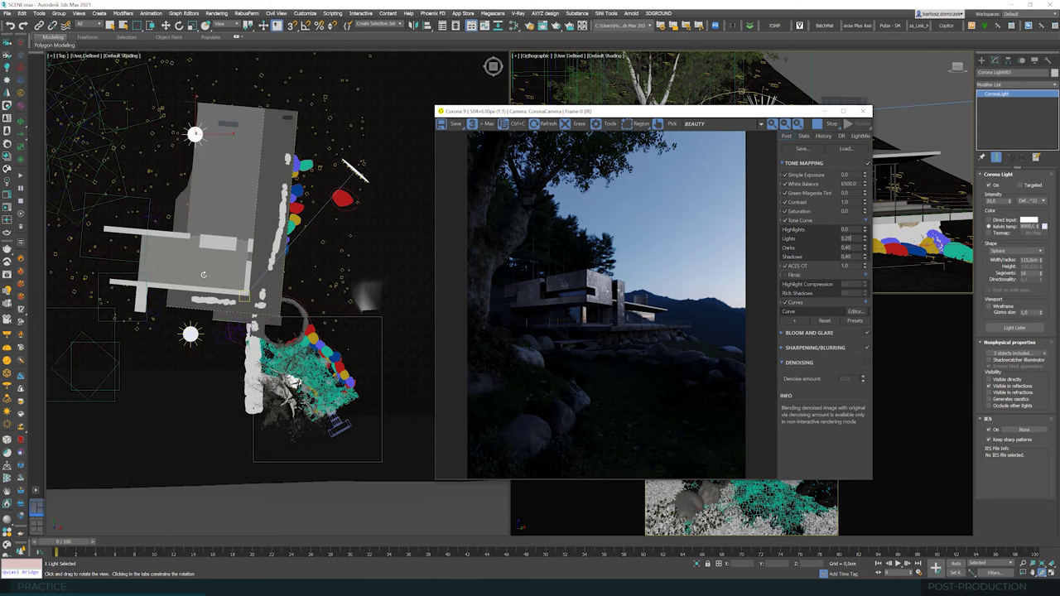
pyautogui.scroll(4, 221, 239)
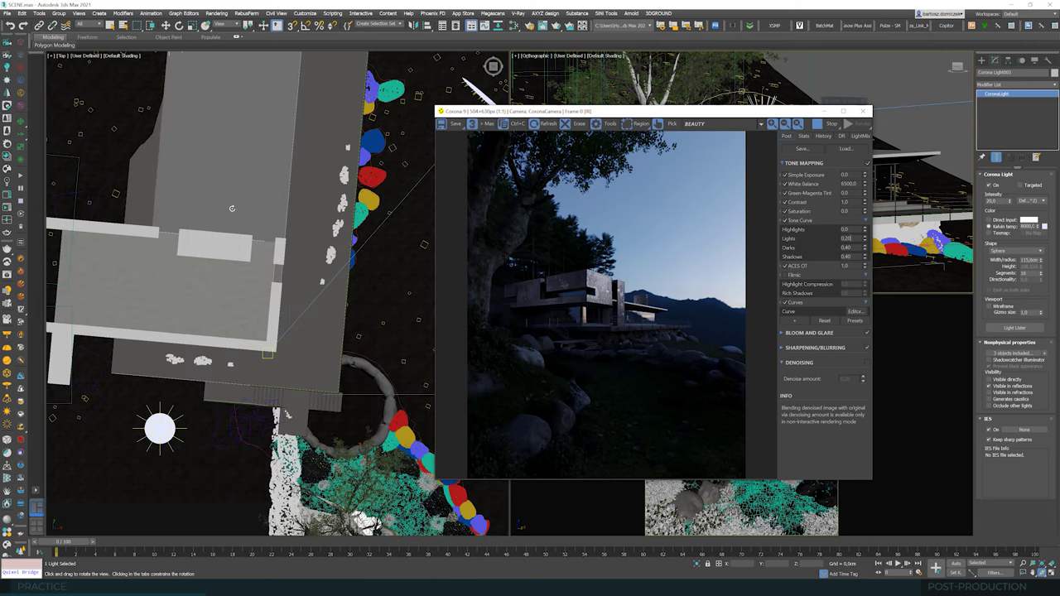
# Step: Switch the top view to wireframe and create a Corona sphere light with a radius of about 14.6 cm inside the living room
pyautogui.scroll(3, 263, 253)
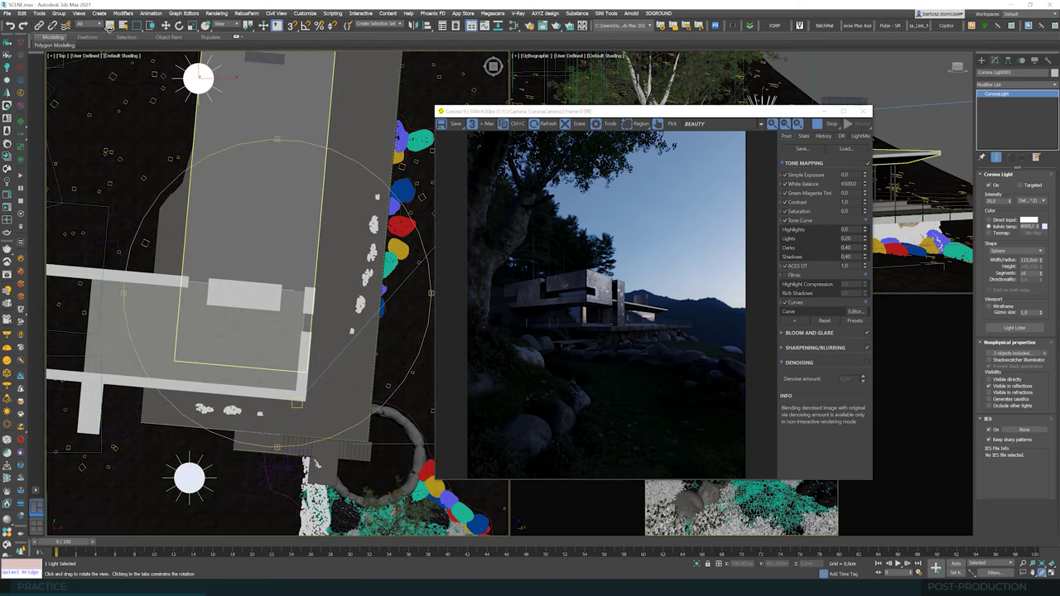
pyautogui.press('F4')
pyautogui.press('F3')
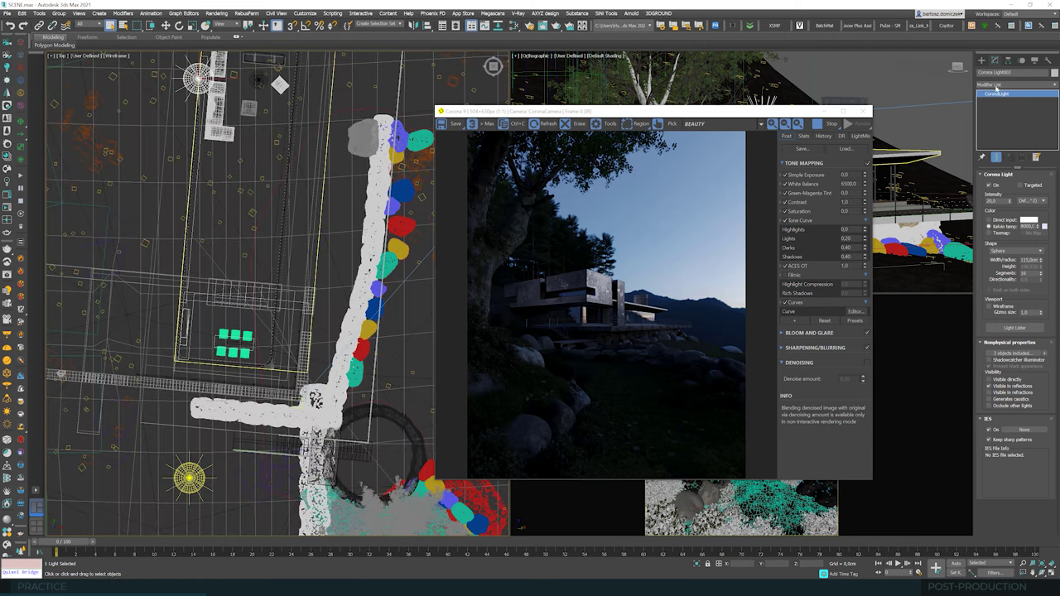
pyautogui.click(982, 64)
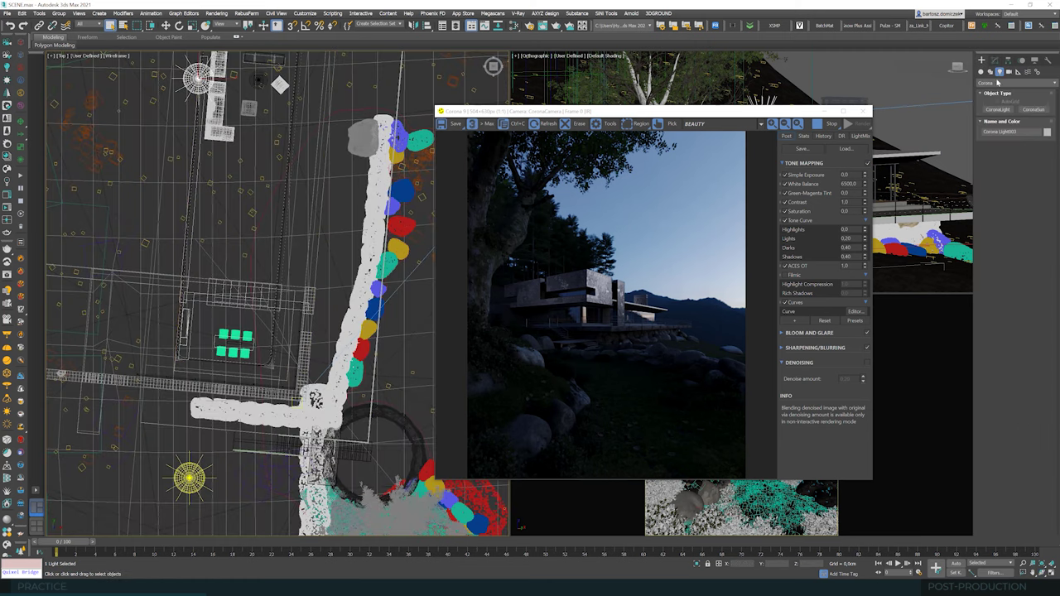
pyautogui.click(998, 108)
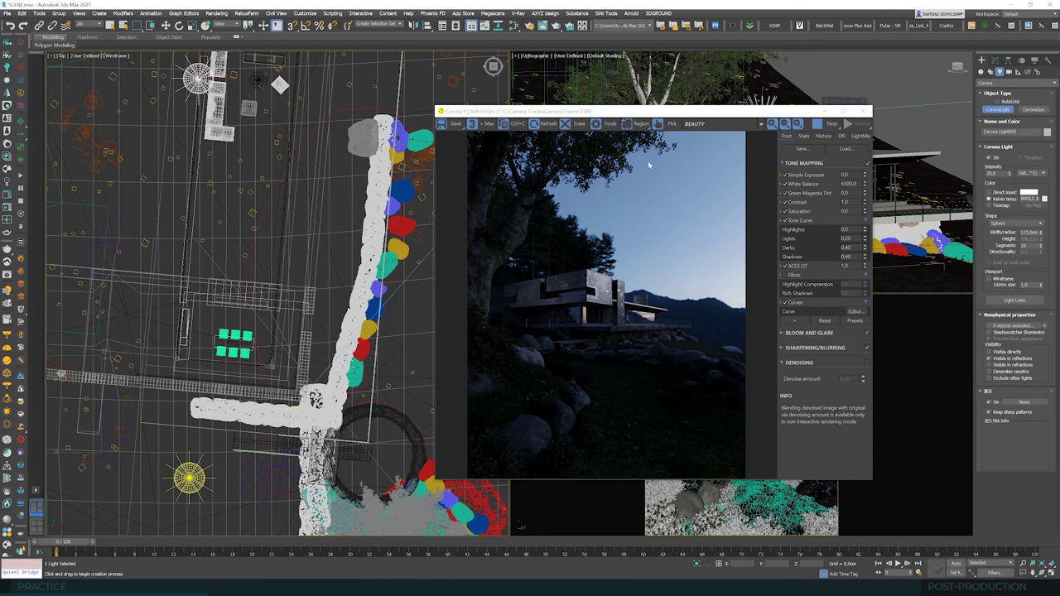
pyautogui.scroll(2, 253, 146)
pyautogui.click(249, 156)
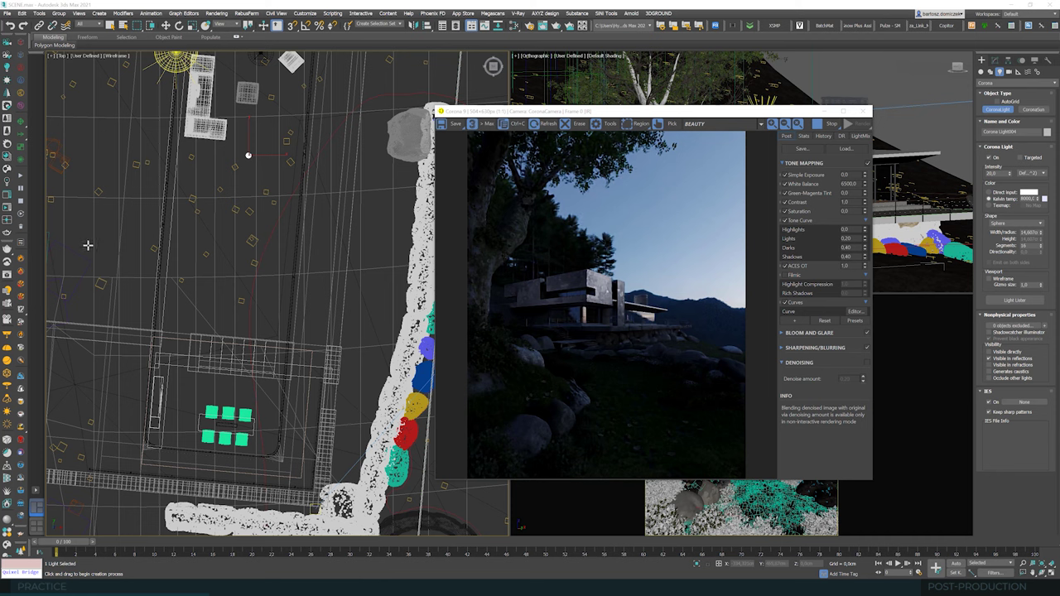
pyautogui.click(111, 26)
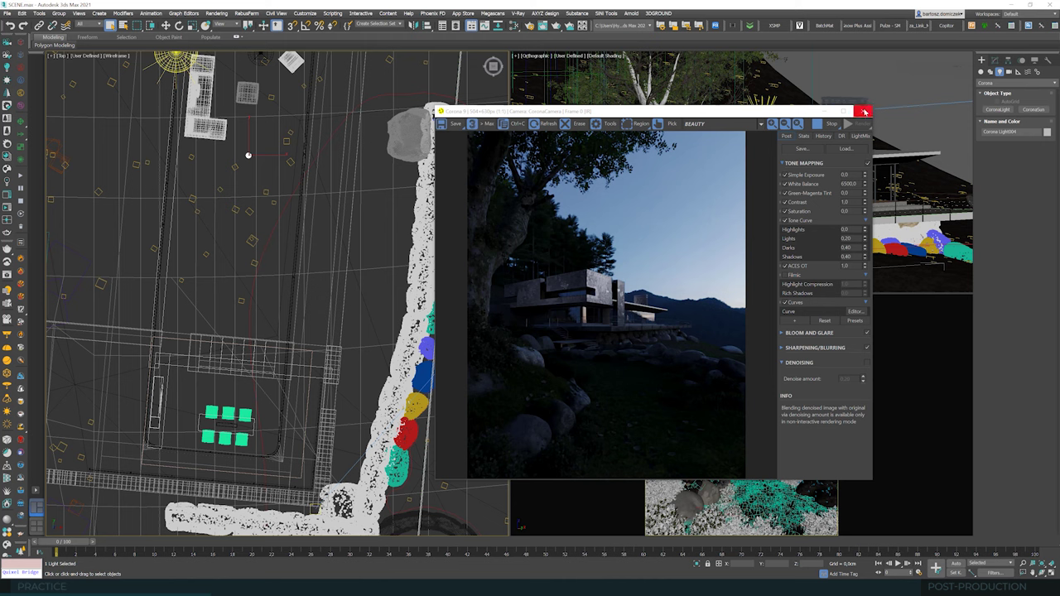
# Step: Close the render window and isolate the house, its lights, the stone walls and the terrain from the surrounding vegetation
pyautogui.click(865, 111)
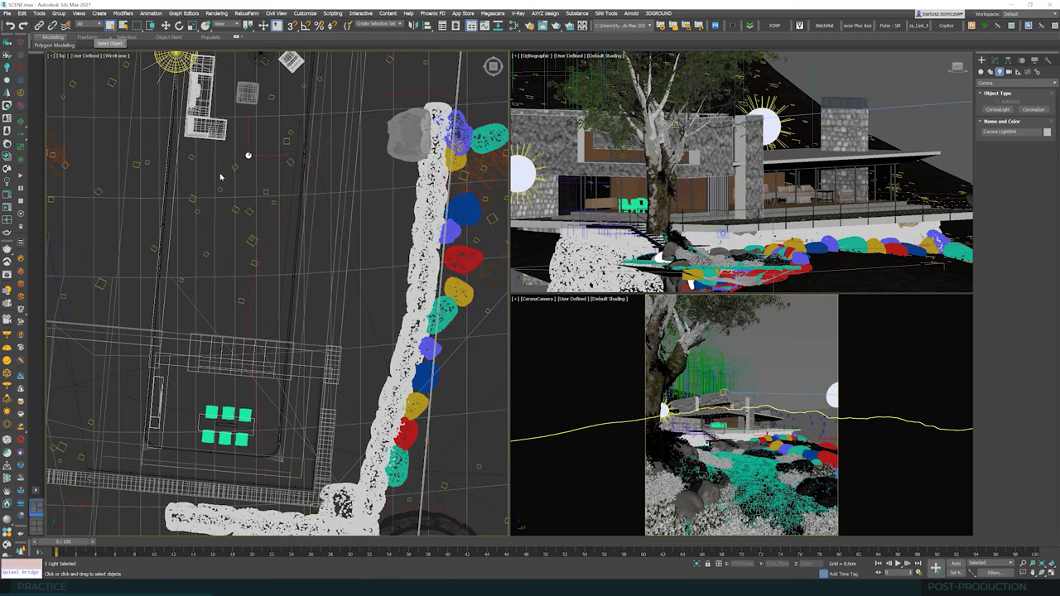
pyautogui.scroll(-3, 224, 233)
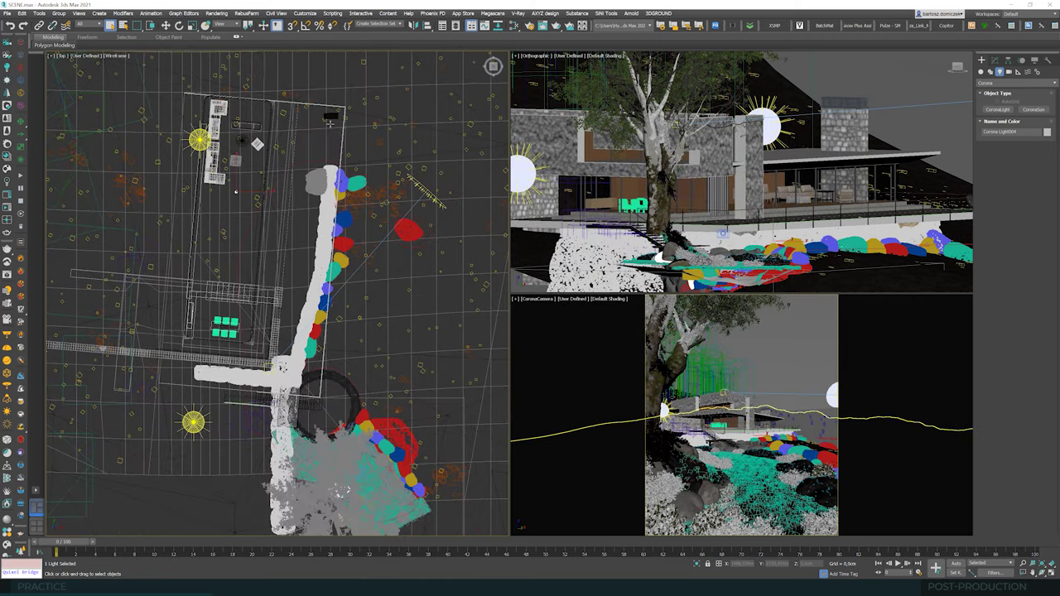
pyautogui.moveTo(147, 405); pyautogui.dragTo(146, 404)
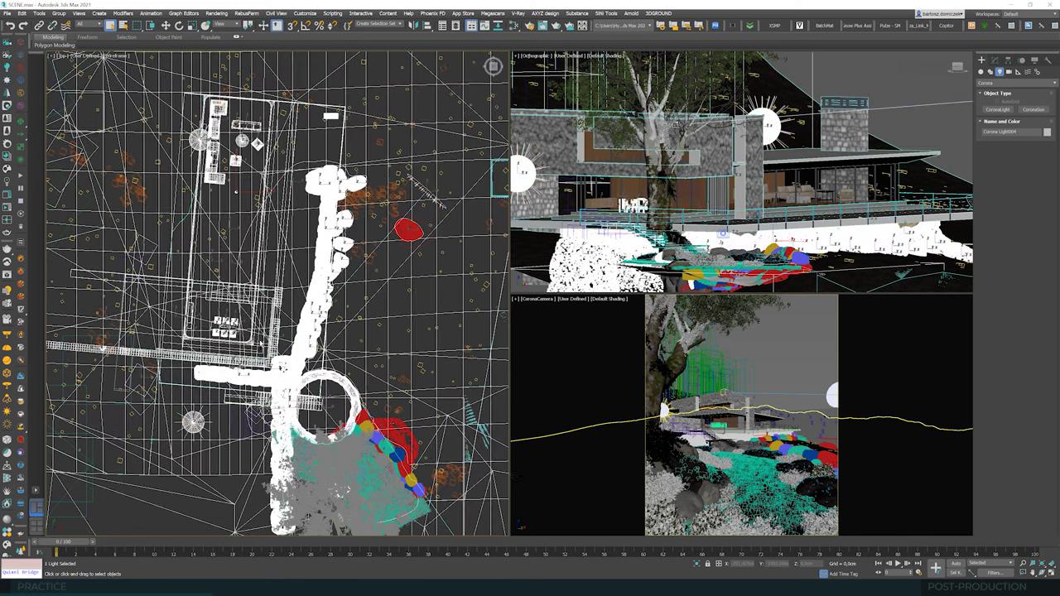
pyautogui.scroll(3, 414, 170)
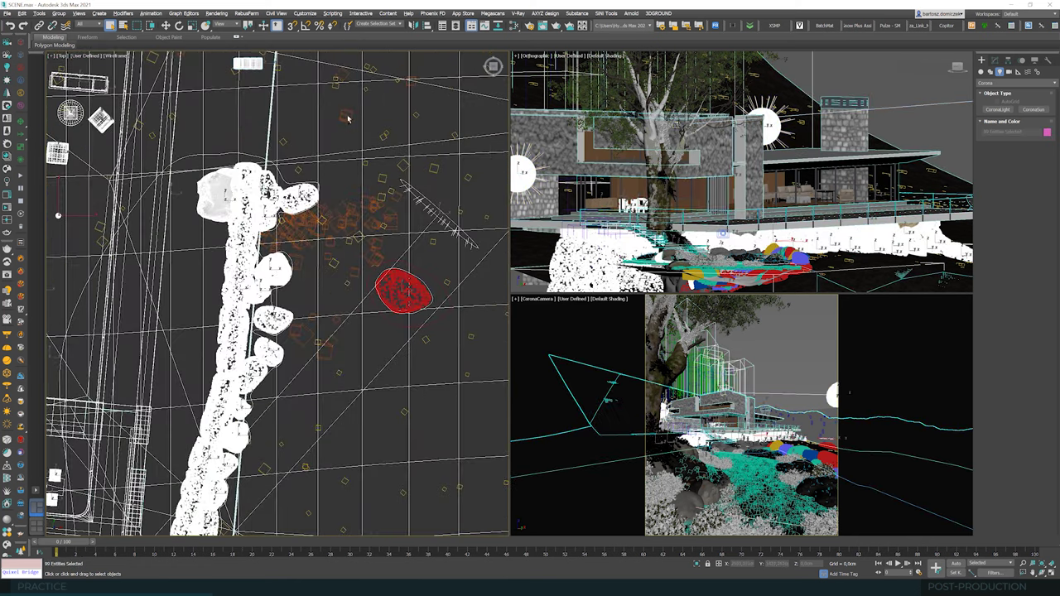
pyautogui.keyDown('alt'); pyautogui.click(348, 118); pyautogui.keyUp('alt')
pyautogui.scroll(-5, 308, 134)
pyautogui.scroll(4, 193, 141)
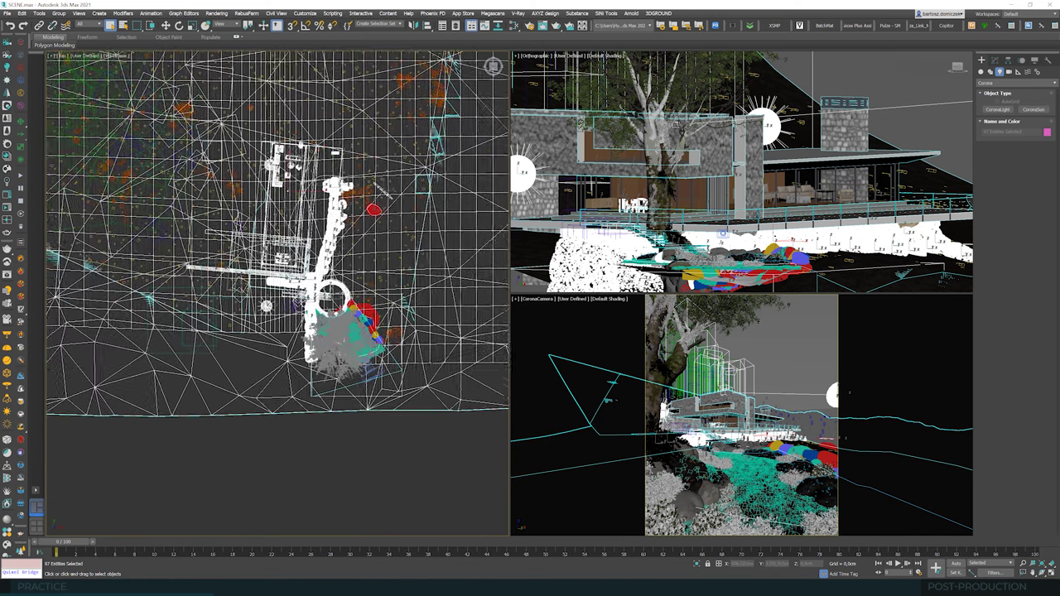
pyautogui.scroll(-3, 265, 263)
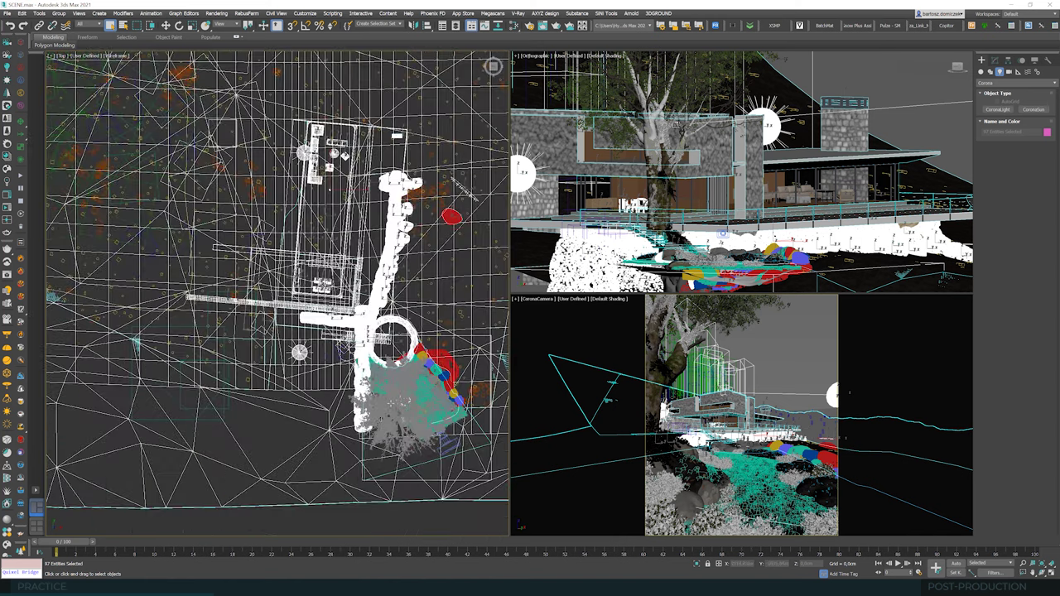
pyautogui.rightClick(412, 323)
pyautogui.click(420, 295)
pyautogui.click(789, 352)
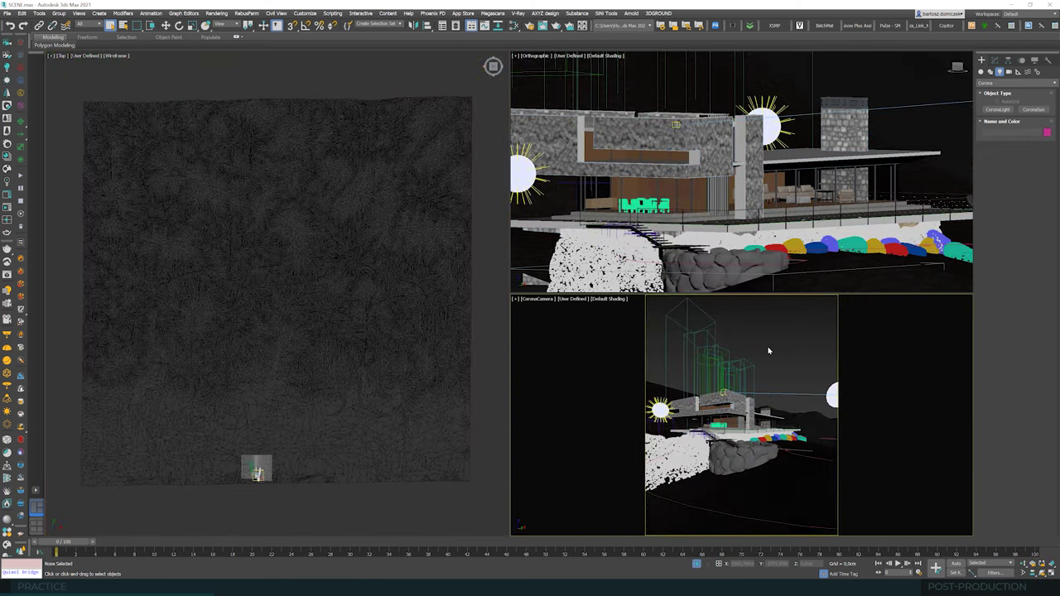
# Step: Select the small sphere light in the living room and restart the interactive render with the isolated objects
pyautogui.scroll(12, 258, 490)
pyautogui.moveTo(193, 263); pyautogui.dragTo(299, 381, button='middle')
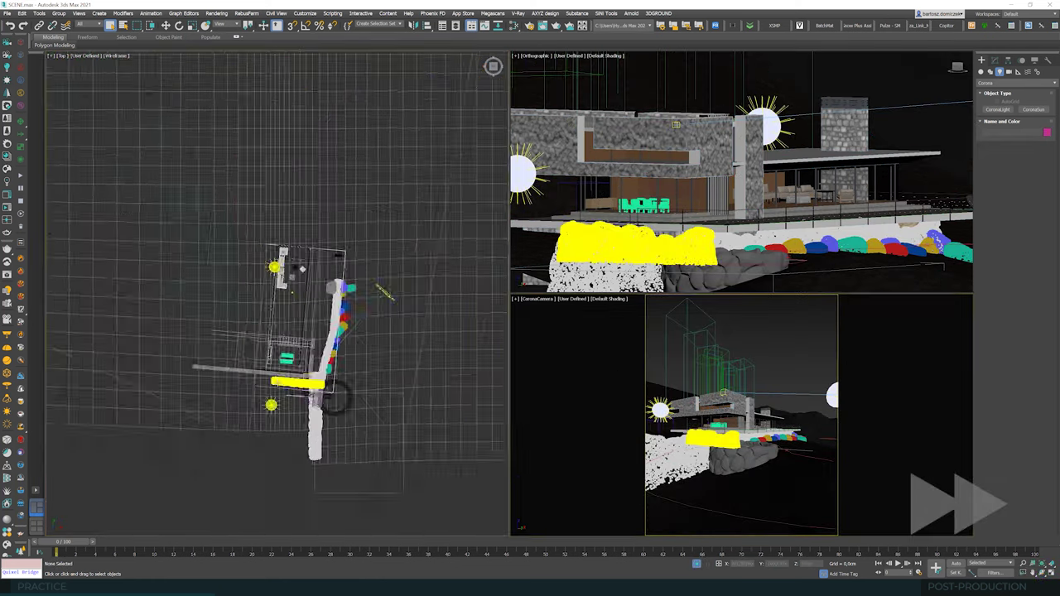
pyautogui.moveTo(235, 356); pyautogui.dragTo(293, 308, button='middle')
pyautogui.scroll(2, 292, 308)
pyautogui.scroll(6, 377, 220)
pyautogui.moveTo(377, 220); pyautogui.dragTo(262, 284, button='middle')
pyautogui.click(262, 284)
pyautogui.click(8, 195)
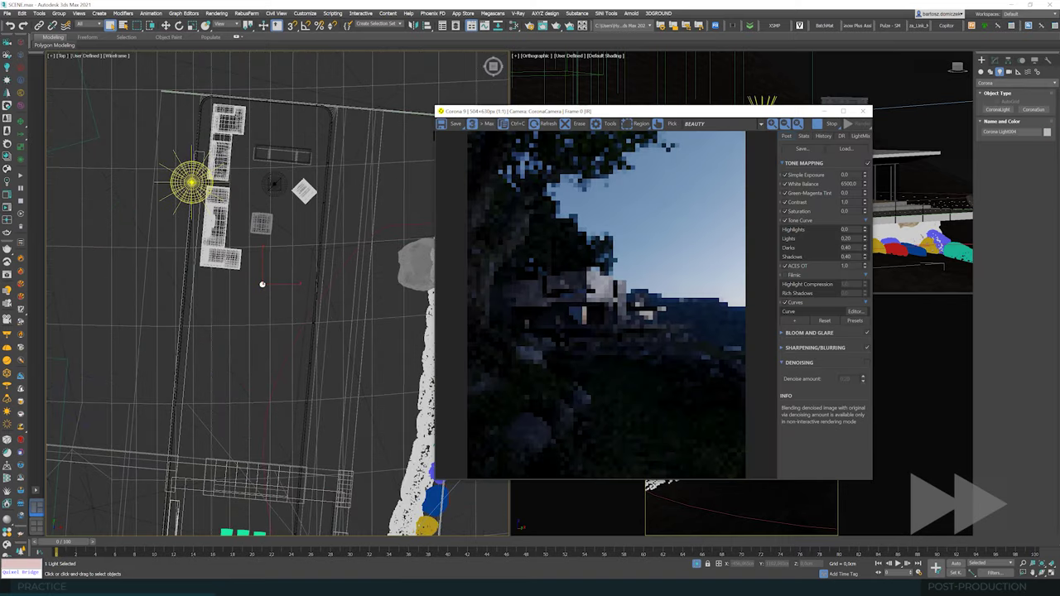
# Step: Keep the small light's Sphere shape and give it a warm Kelvin colour temperature
pyautogui.press('w')
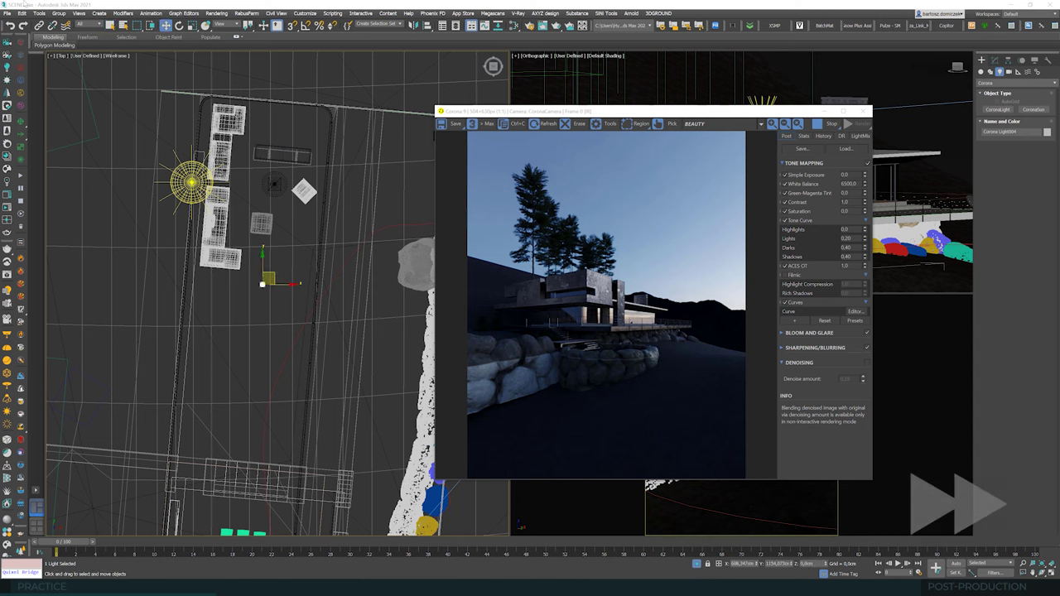
pyautogui.click(995, 61)
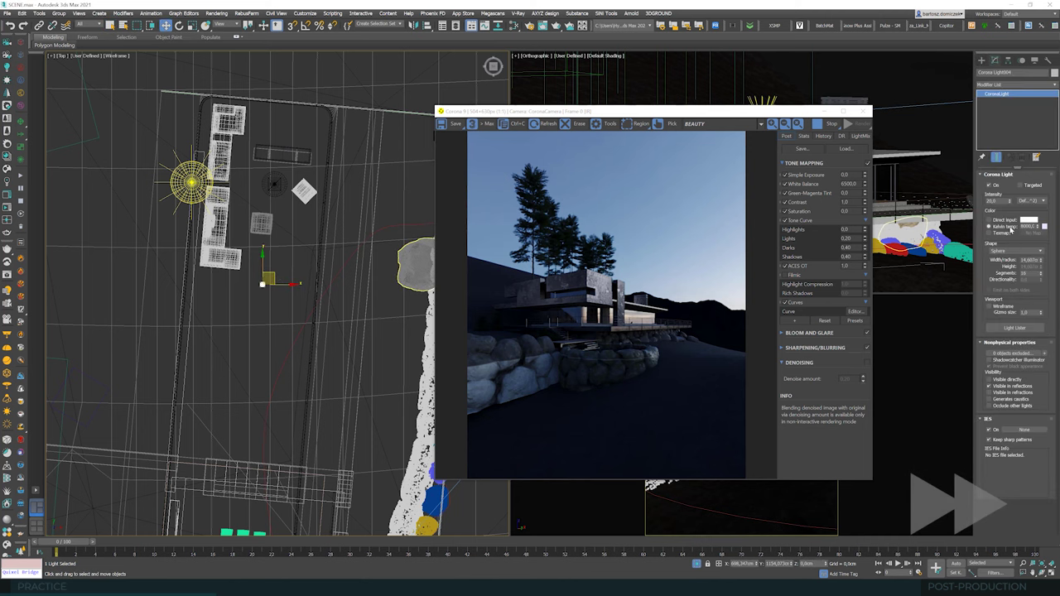
pyautogui.click(1011, 253)
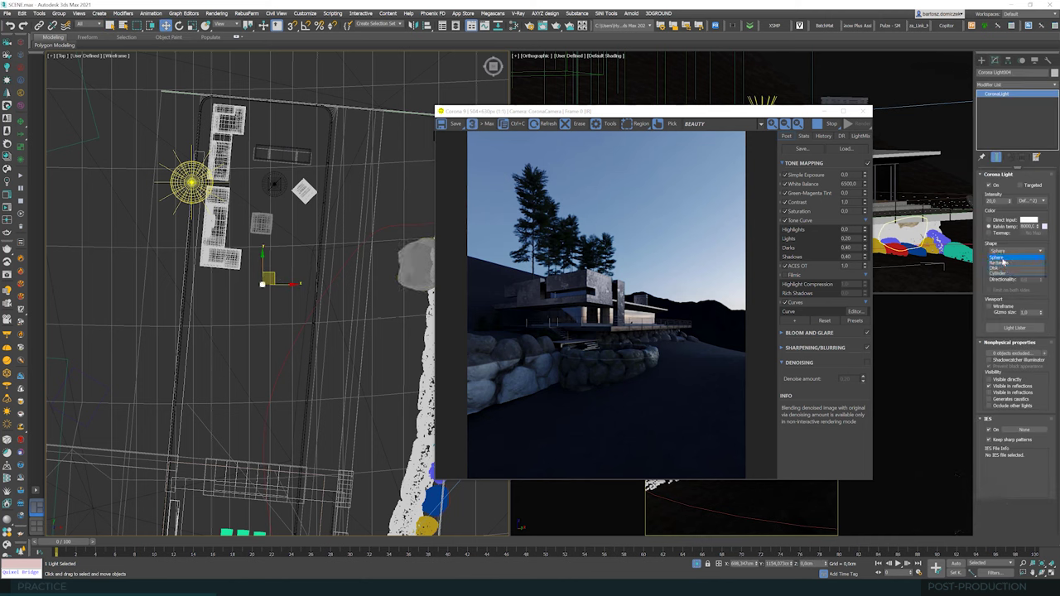
pyautogui.click(1003, 261)
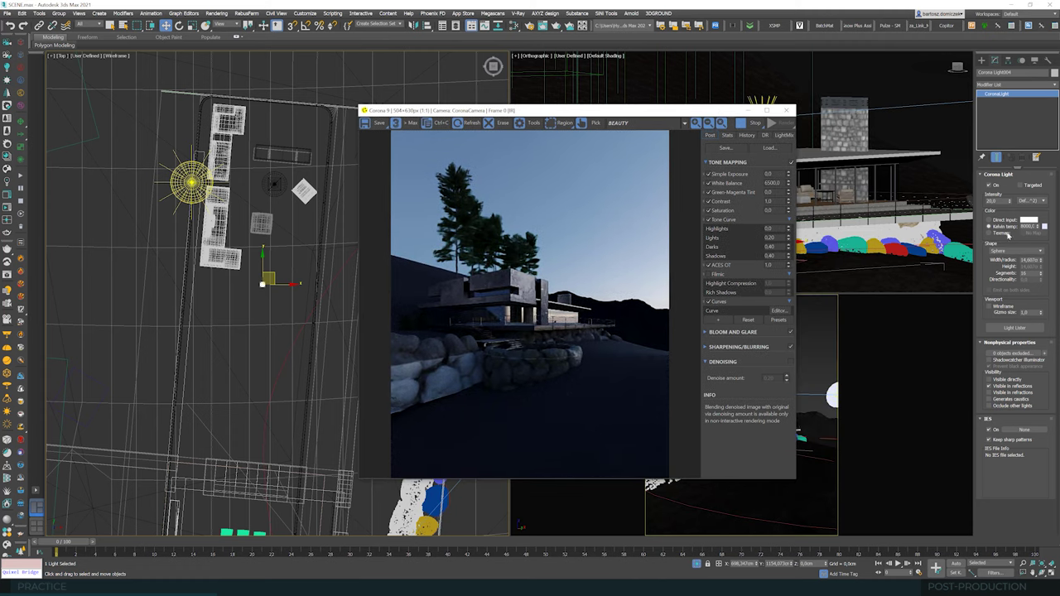
pyautogui.doubleClick(1030, 226)
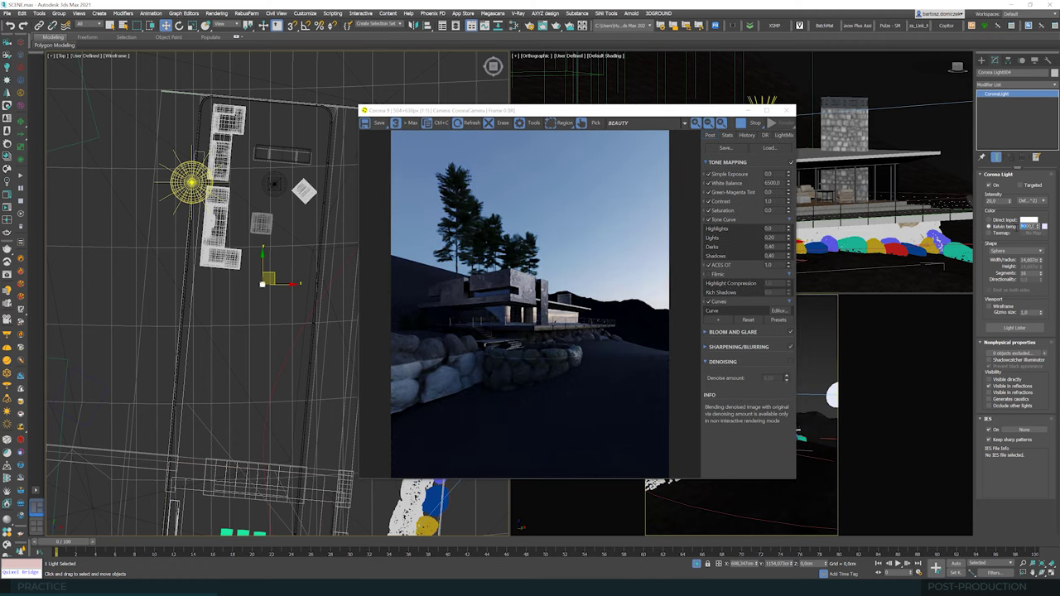
pyautogui.press('Tab')
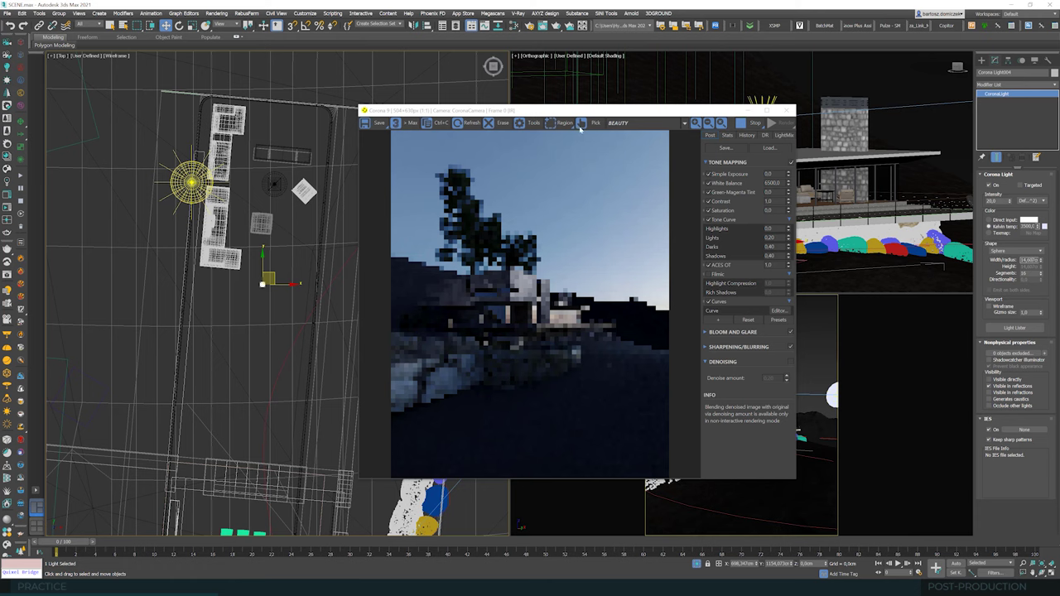
# Step: Raise the small sphere light to about Z 365 cm, just below the living room's roof, and check it in the render
pyautogui.moveTo(530, 111); pyautogui.dragTo(416, 87)
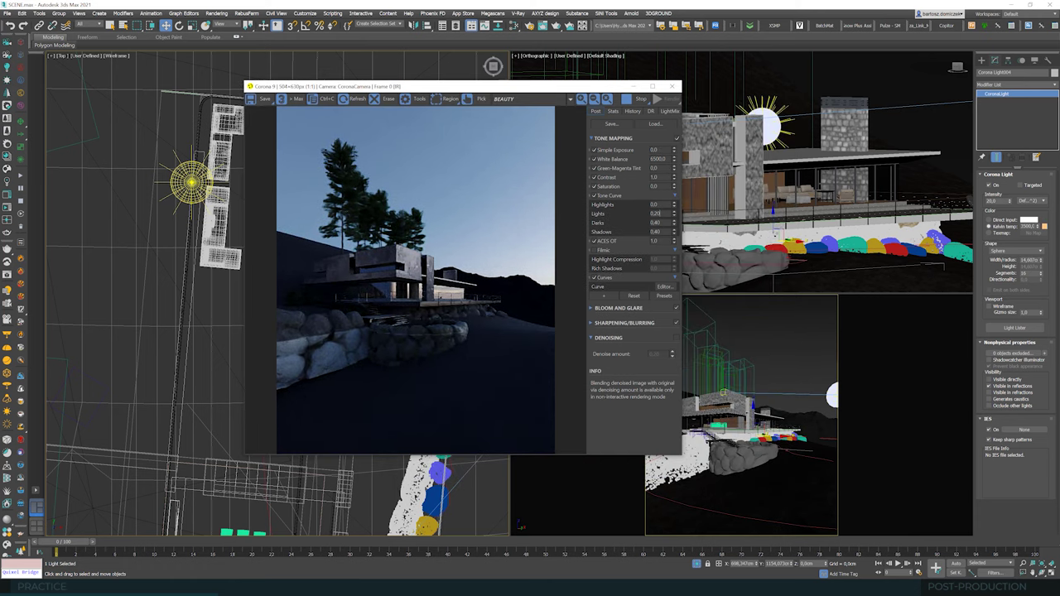
pyautogui.moveTo(773, 219); pyautogui.dragTo(775, 168)
pyautogui.scroll(5, 775, 175)
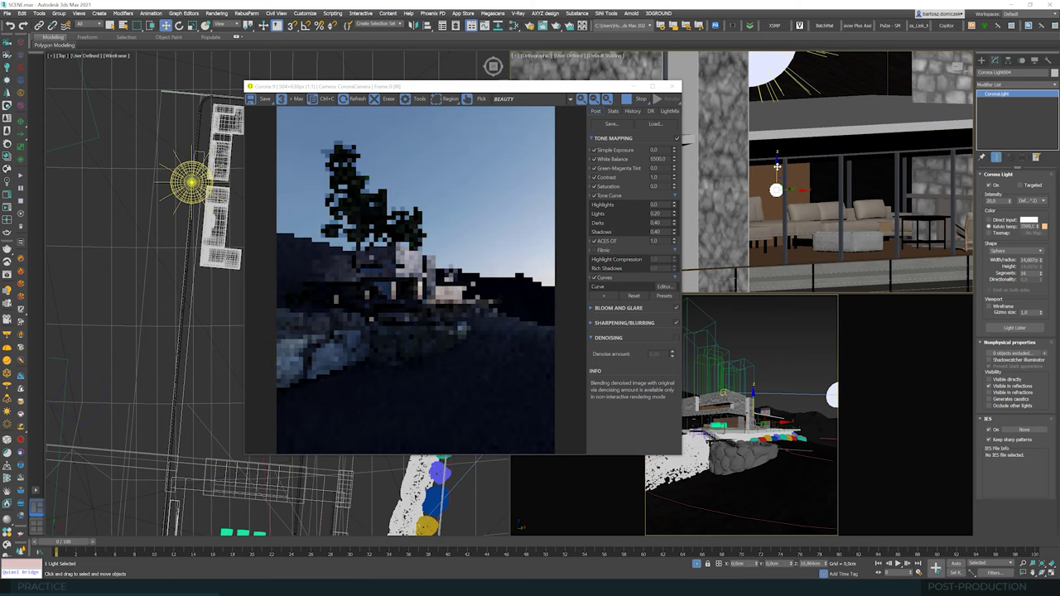
pyautogui.keyDown('alt'); pyautogui.moveTo(852, 193); pyautogui.dragTo(783, 133, button='middle'); pyautogui.keyUp('alt')
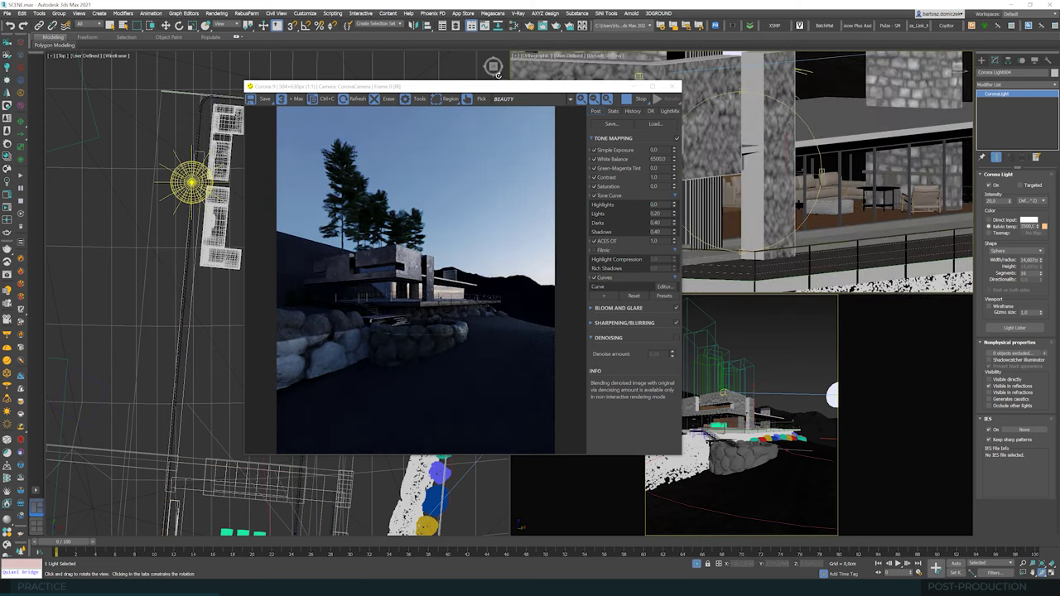
pyautogui.moveTo(443, 91); pyautogui.dragTo(579, 116)
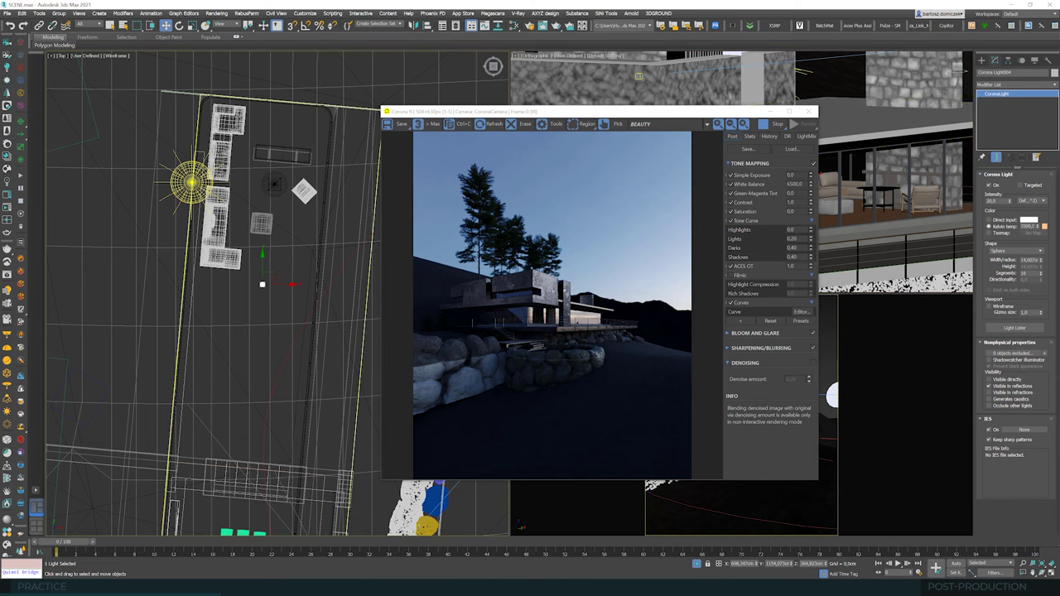
# Step: Set the small sphere light's intensity to 500
pyautogui.moveTo(999, 202); pyautogui.dragTo(975, 205)
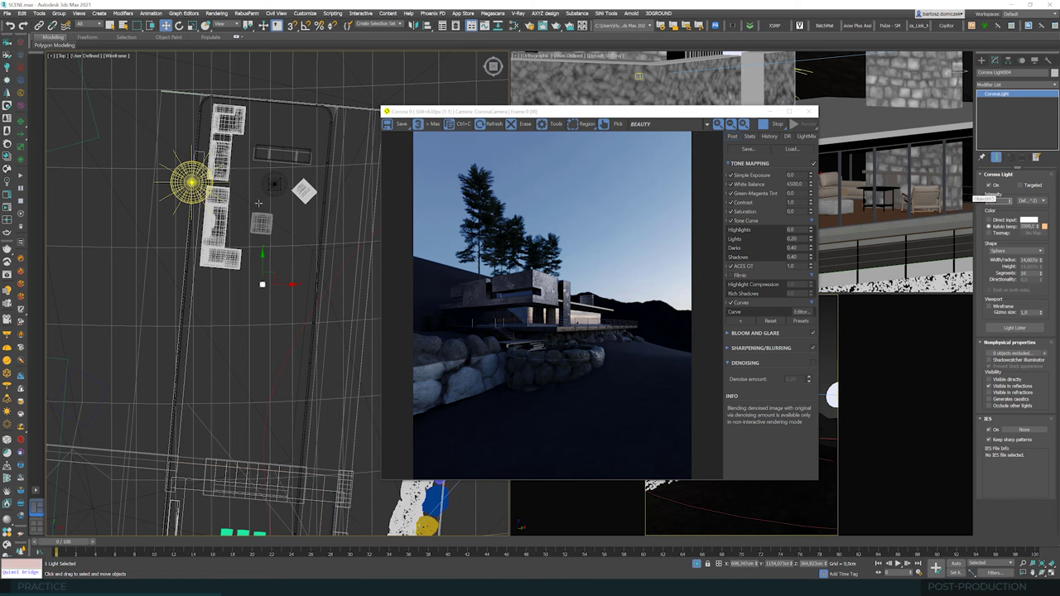
pyautogui.write('500')
pyautogui.press('Return')
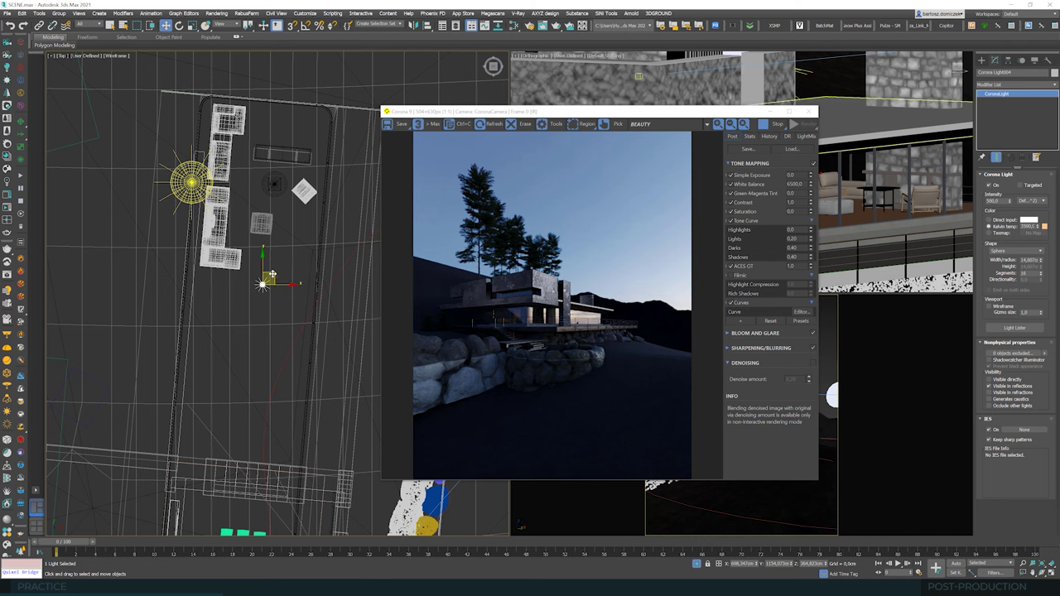
# Step: Move the small light to the far end of the living room and place an instanced clone beside it, above the seating area
pyautogui.moveTo(272, 279)
pyautogui.mouseDown()
pyautogui.moveTo(331, 114)
pyautogui.moveTo(289, 110)
pyautogui.mouseUp()
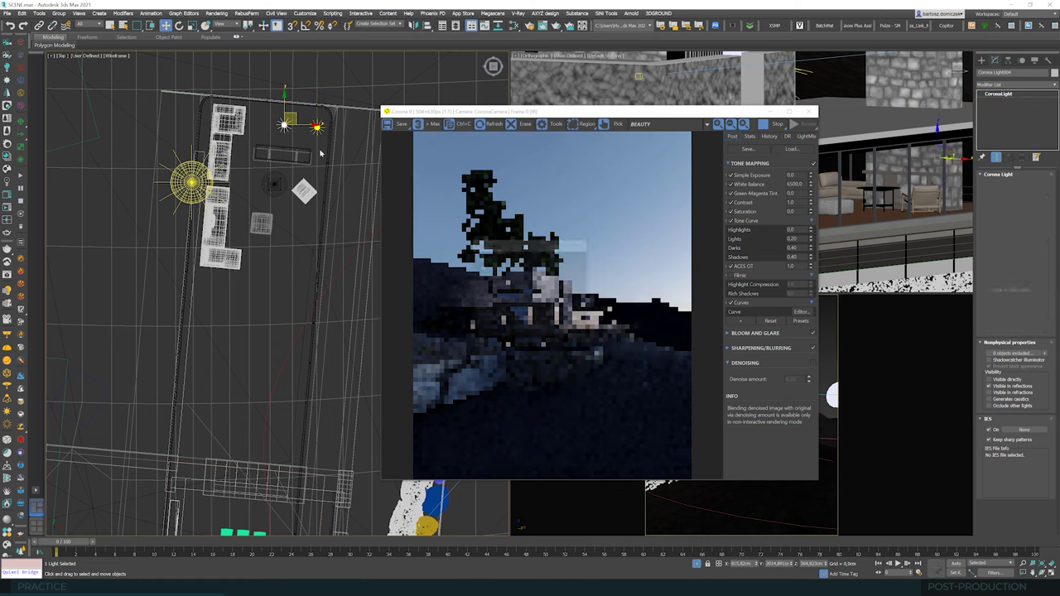
pyautogui.click(481, 277)
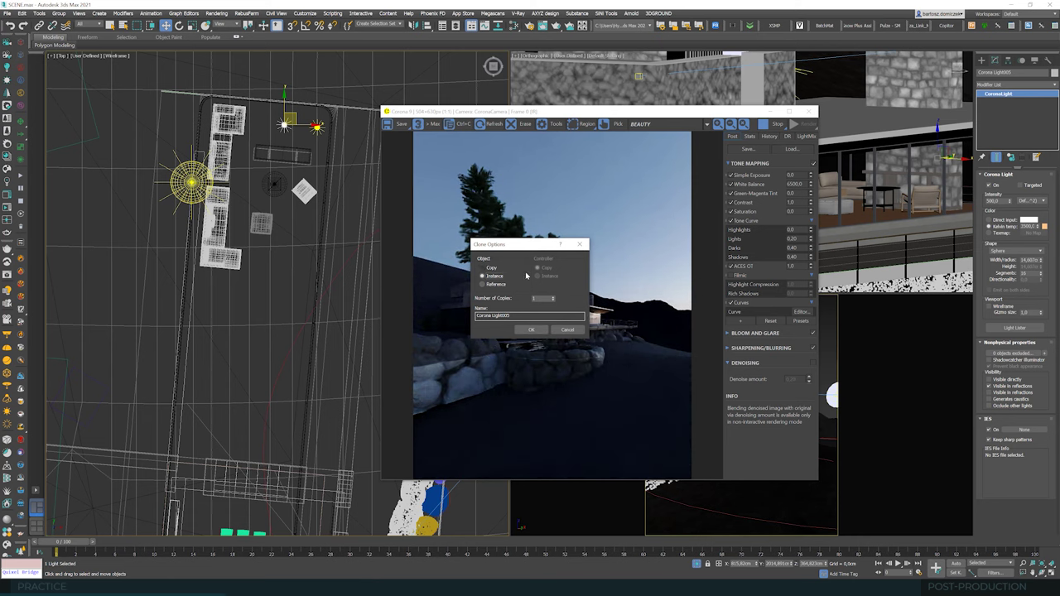
pyautogui.press('Return')
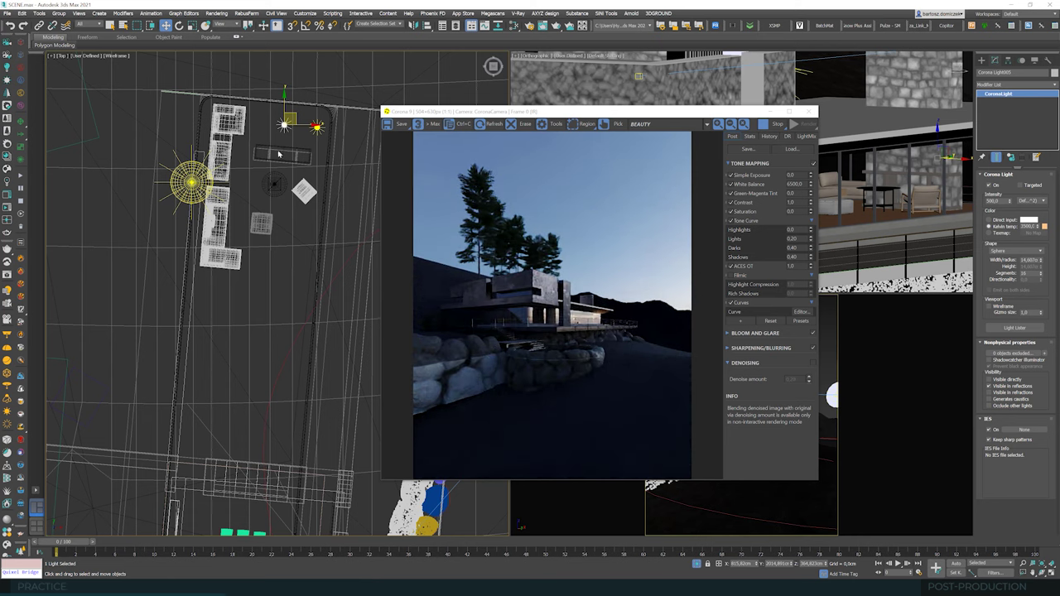
pyautogui.scroll(2, 298, 120)
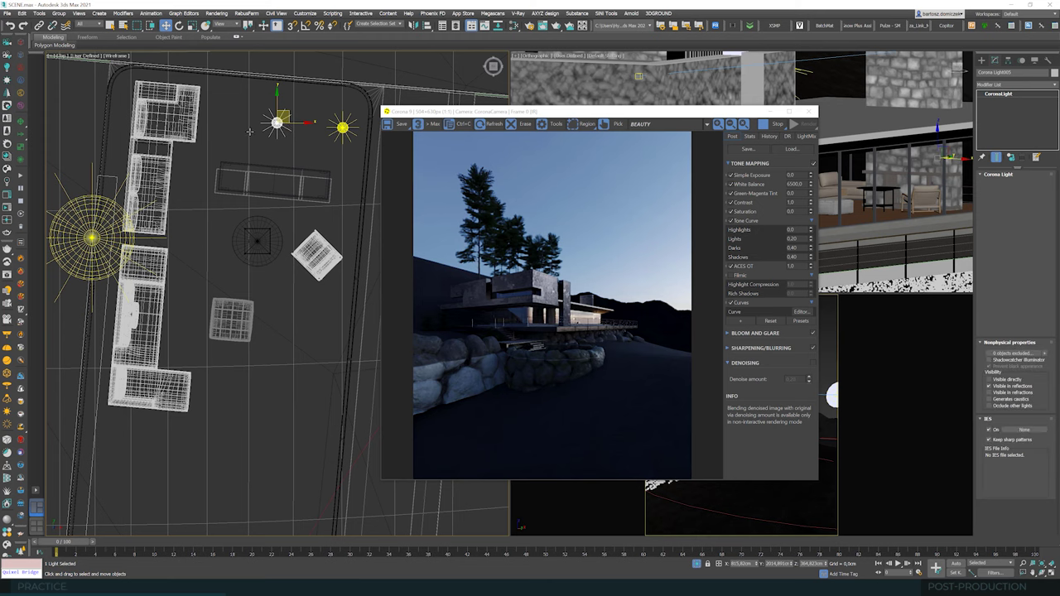
pyautogui.scroll(2, 245, 172)
pyautogui.moveTo(284, 154); pyautogui.dragTo(282, 153)
# Step: Clone the two small lights along the far wall towards the corner sofa to form an evenly spaced row of four
pyautogui.keyDown('ctrl'); pyautogui.click(343, 172); pyautogui.keyUp('ctrl')
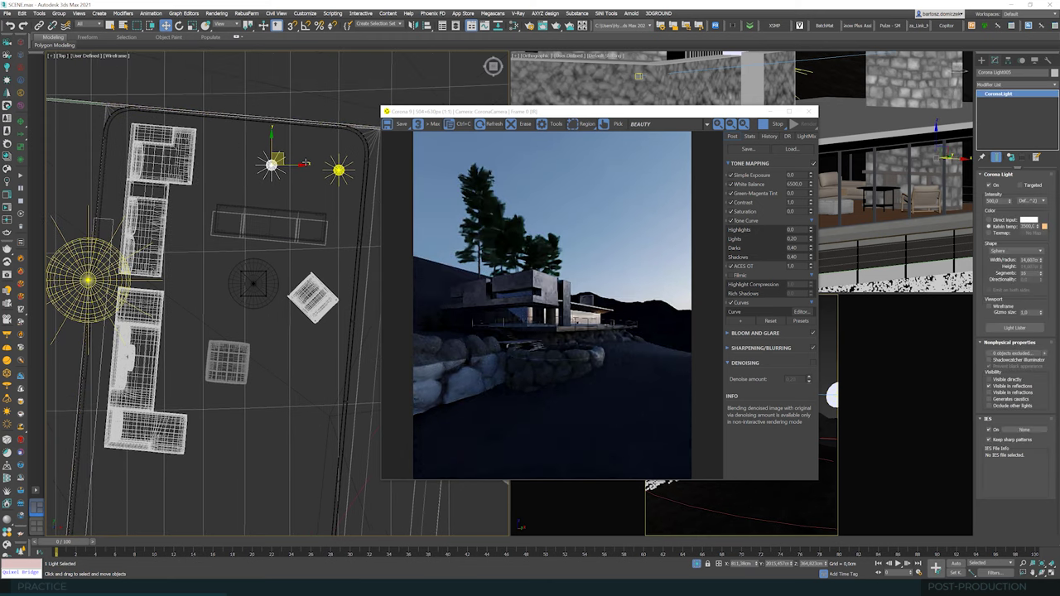
pyautogui.keyDown('shift'); pyautogui.moveTo(316, 156); pyautogui.dragTo(180, 146); pyautogui.keyUp('shift')
pyautogui.press('Return')
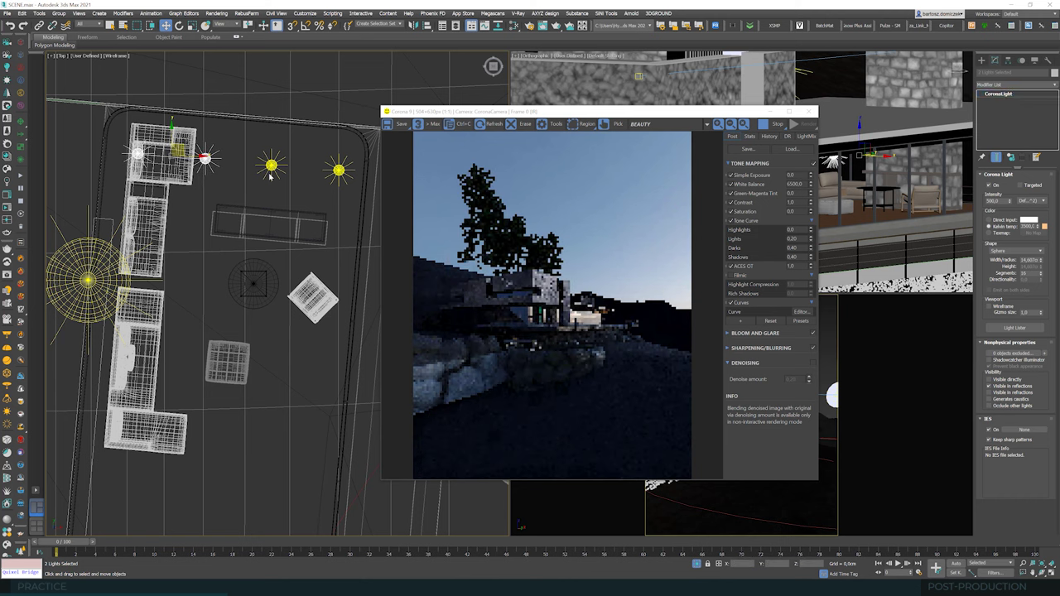
# Step: Clone the row of four small lights as instances to form a second row above the middle of the living room seating
pyautogui.click(241, 213)
pyautogui.keyDown('ctrl'); pyautogui.click(267, 165); pyautogui.keyUp('ctrl')
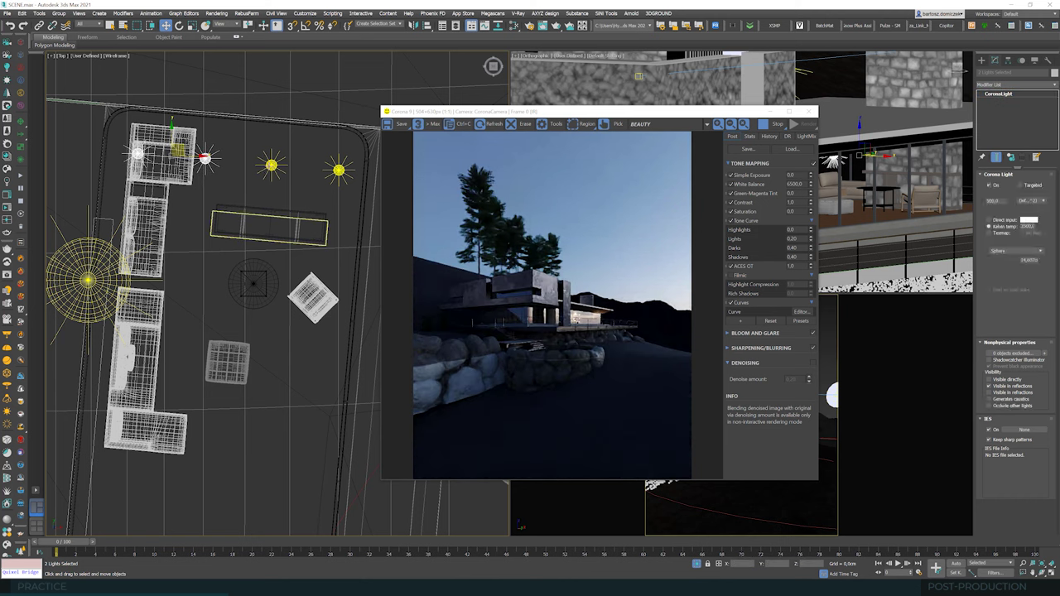
pyautogui.keyDown('ctrl'); pyautogui.click(339, 170); pyautogui.keyUp('ctrl')
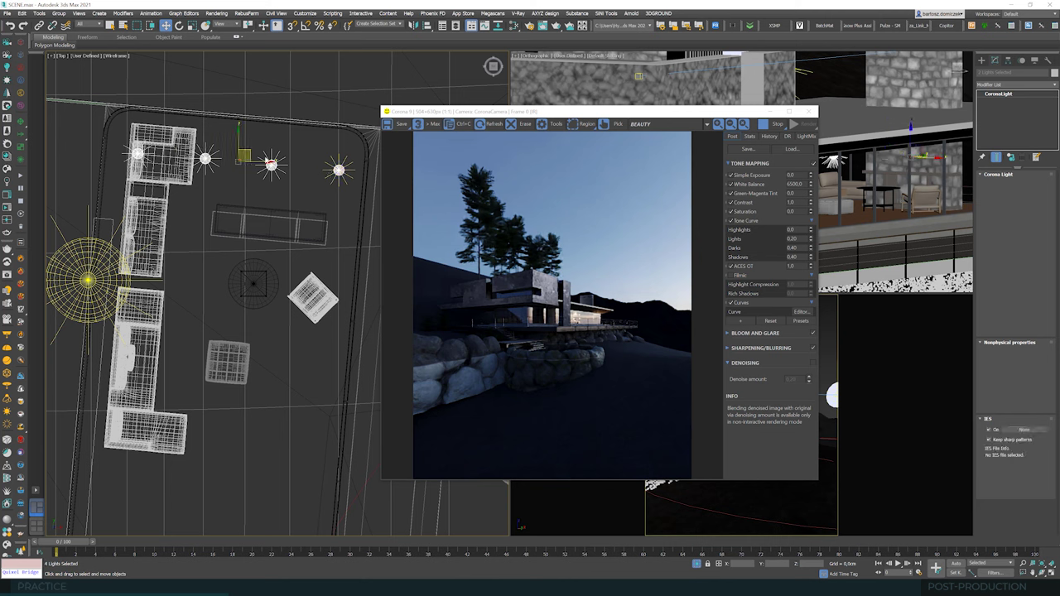
pyautogui.keyDown('shift'); pyautogui.moveTo(245, 152); pyautogui.dragTo(238, 237); pyautogui.keyUp('shift')
pyautogui.press('Return')
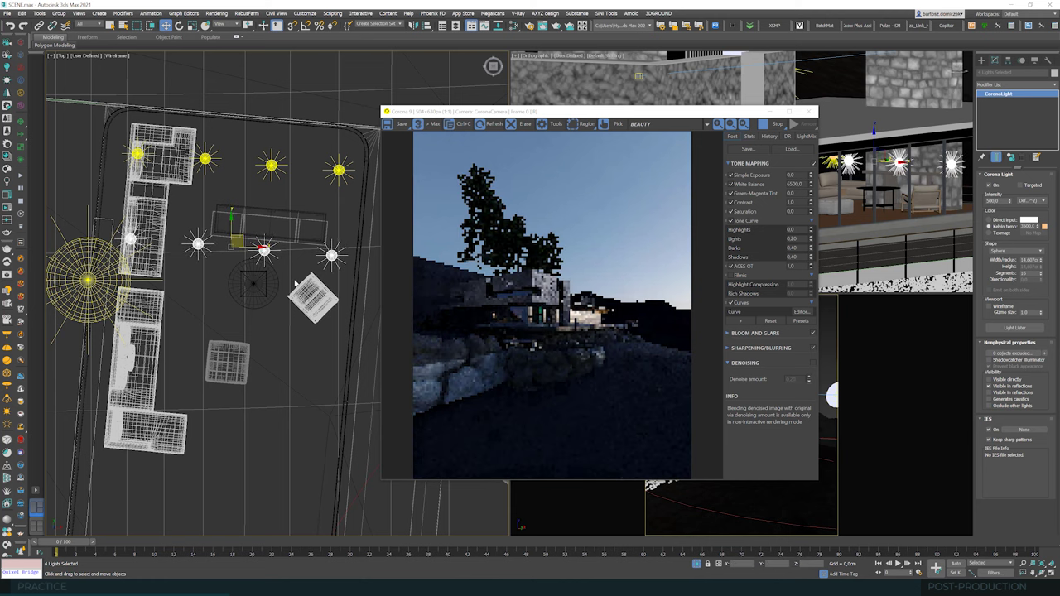
# Step: Limit selection to lights and clone the row of four twice more to complete a four-by-four grid over the living room
pyautogui.click(87, 26)
pyautogui.click(83, 47)
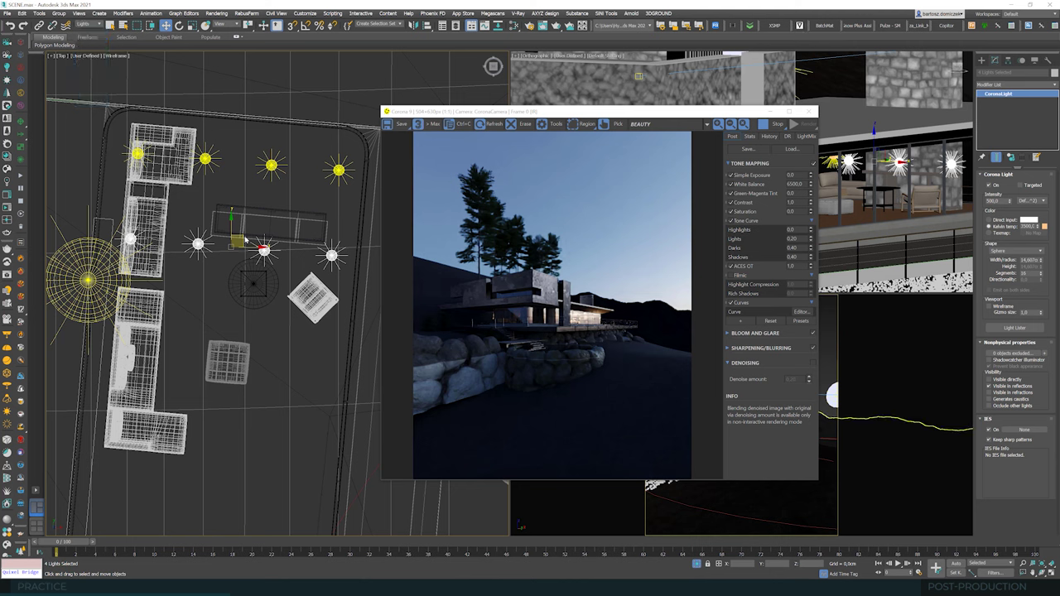
pyautogui.moveTo(238, 264); pyautogui.dragTo(231, 323)
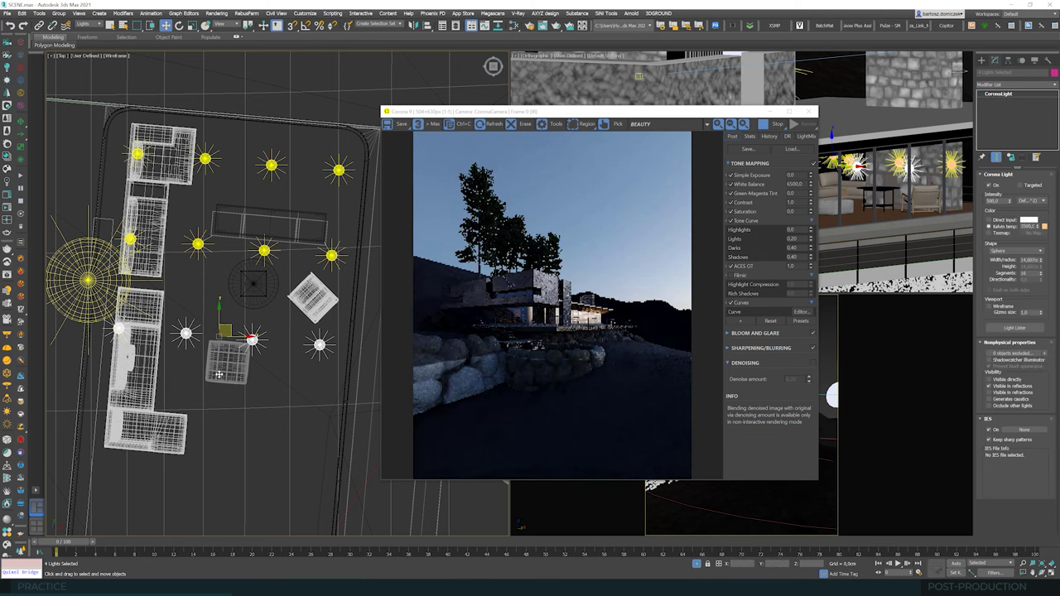
pyautogui.moveTo(228, 325); pyautogui.dragTo(222, 416)
pyautogui.scroll(-3, 313, 272)
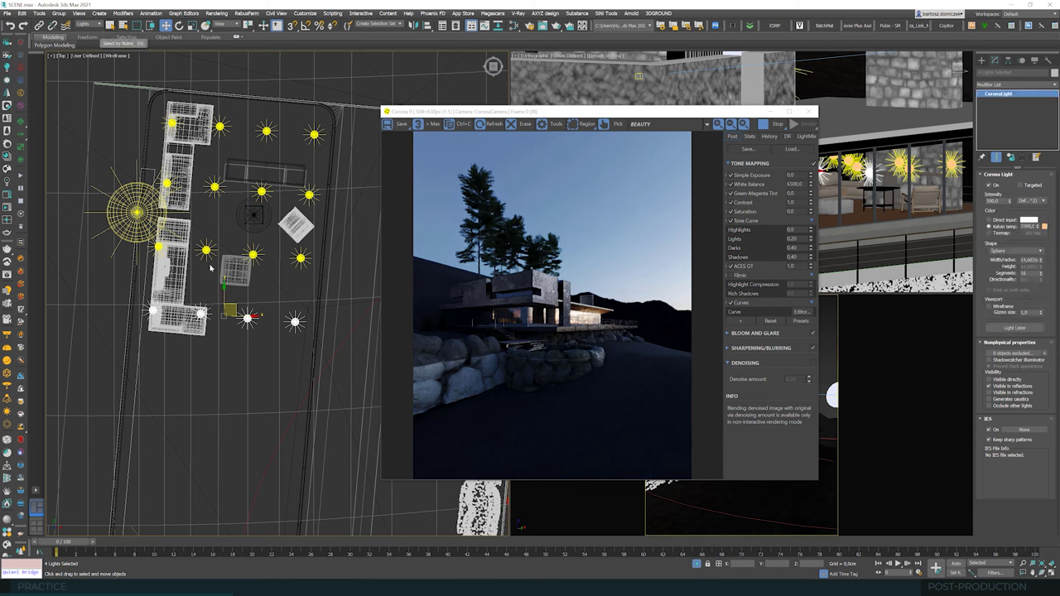
# Step: Select the whole four-by-four grid of small lights and clone it as instances over the dining end of the house
pyautogui.press('q')
pyautogui.keyDown('ctrl'); pyautogui.moveTo(333, 110); pyautogui.dragTo(193, 271); pyautogui.keyUp('ctrl')
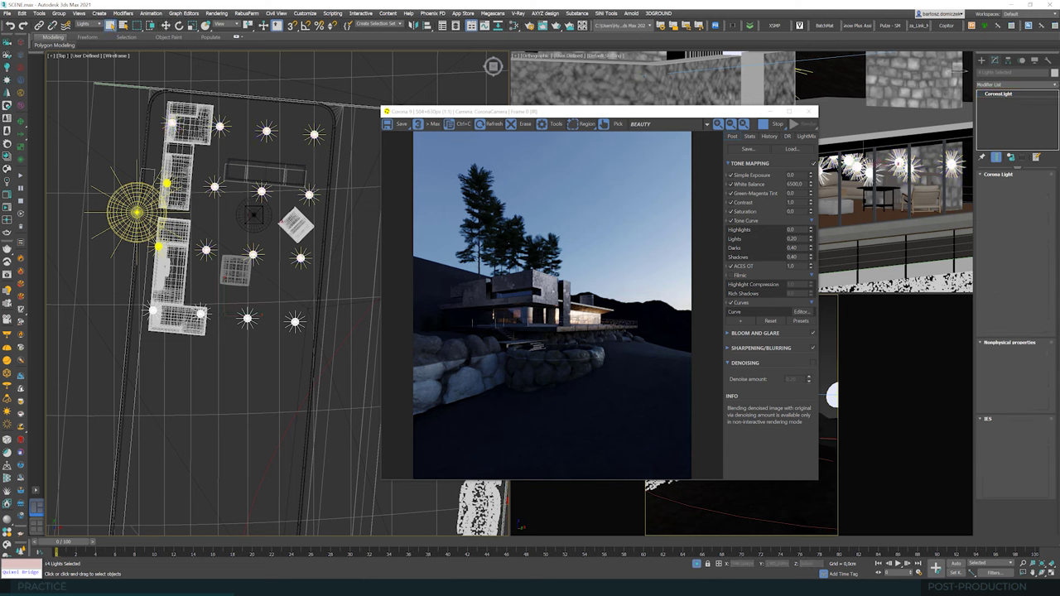
pyautogui.keyDown('ctrl'); pyautogui.click(172, 124); pyautogui.keyUp('ctrl')
pyautogui.keyDown('ctrl'); pyautogui.click(167, 183); pyautogui.keyUp('ctrl')
pyautogui.keyDown('ctrl'); pyautogui.click(159, 246); pyautogui.keyUp('ctrl')
pyautogui.press('w')
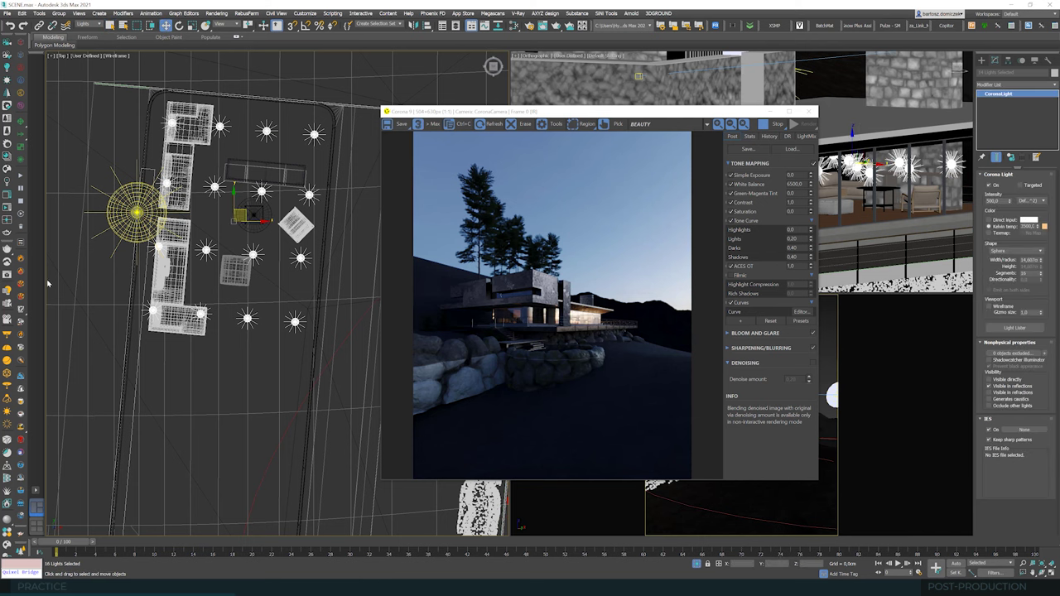
pyautogui.moveTo(236, 282); pyautogui.dragTo(268, 195, button='middle')
pyautogui.scroll(-2, 267, 194)
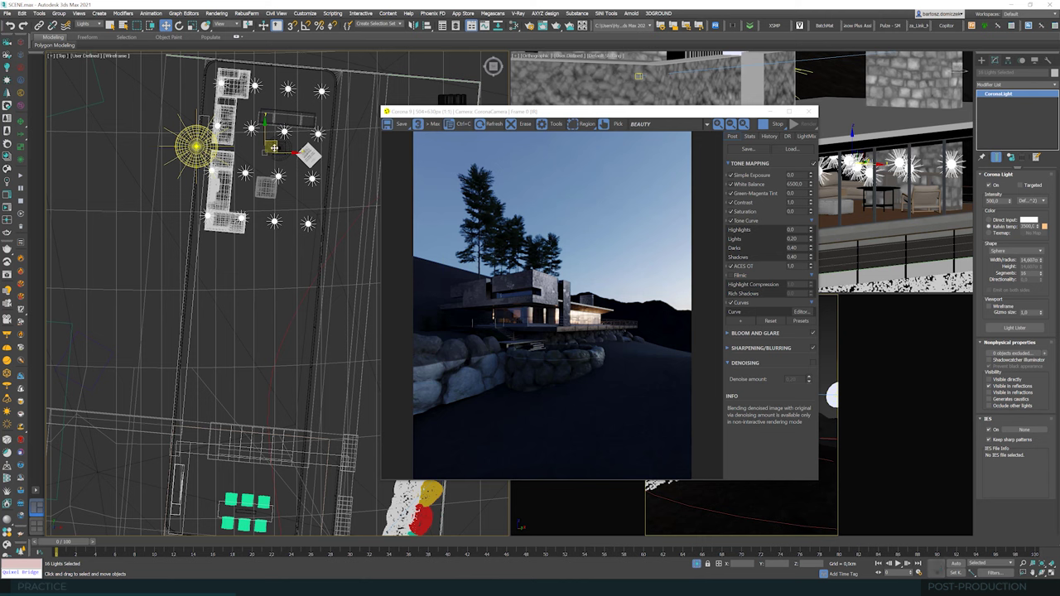
pyautogui.moveTo(273, 147)
pyautogui.keyDown('shift'); pyautogui.mouseDown()
pyautogui.moveTo(250, 414)
pyautogui.moveTo(254, 406)
pyautogui.mouseUp(); pyautogui.keyUp('shift')
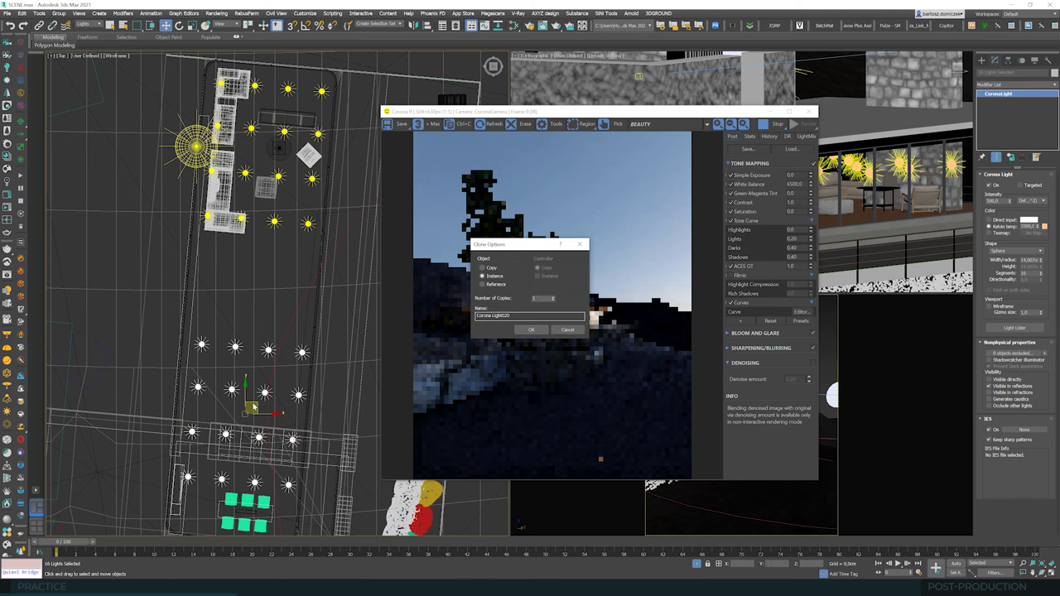
pyautogui.press('Return')
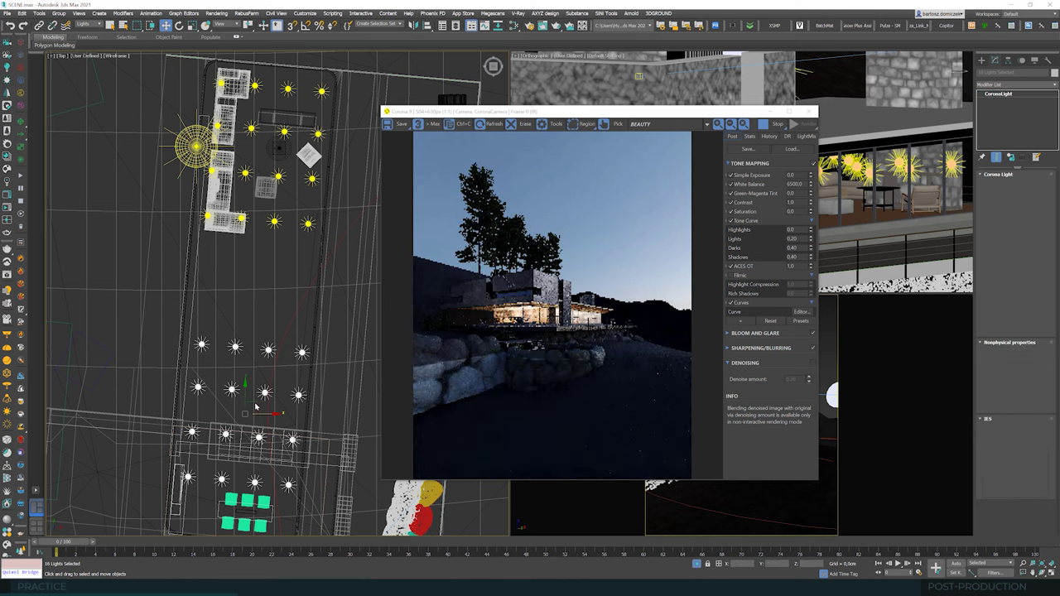
pyautogui.moveTo(255, 406); pyautogui.dragTo(282, 338, button='middle')
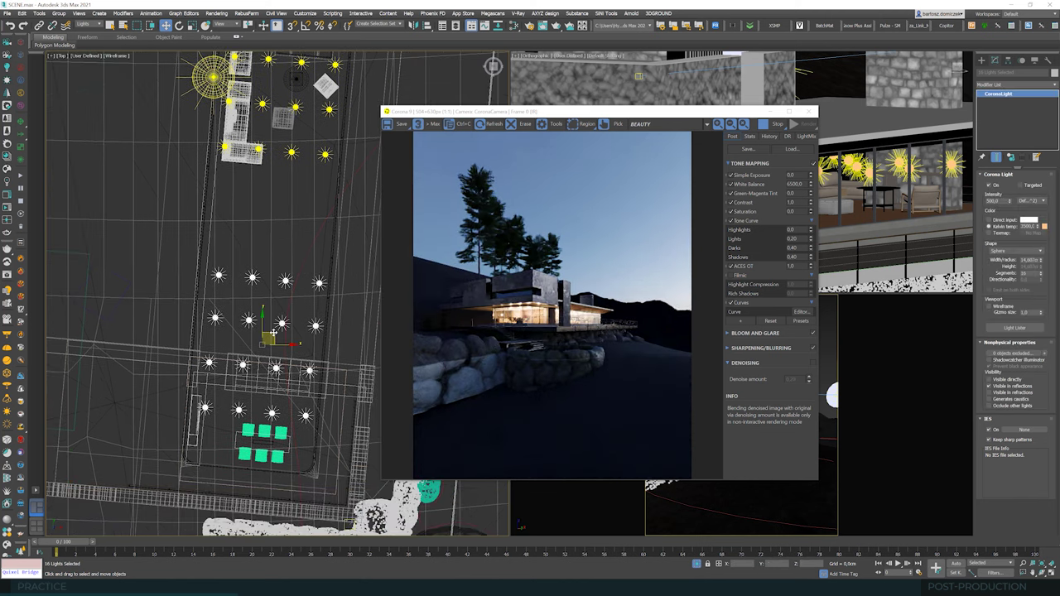
pyautogui.moveTo(272, 334); pyautogui.dragTo(274, 334)
# Step: Delete the three cloned lights that overlap the rectangular block between the living room and the dining table
pyautogui.moveTo(340, 265); pyautogui.dragTo(204, 339)
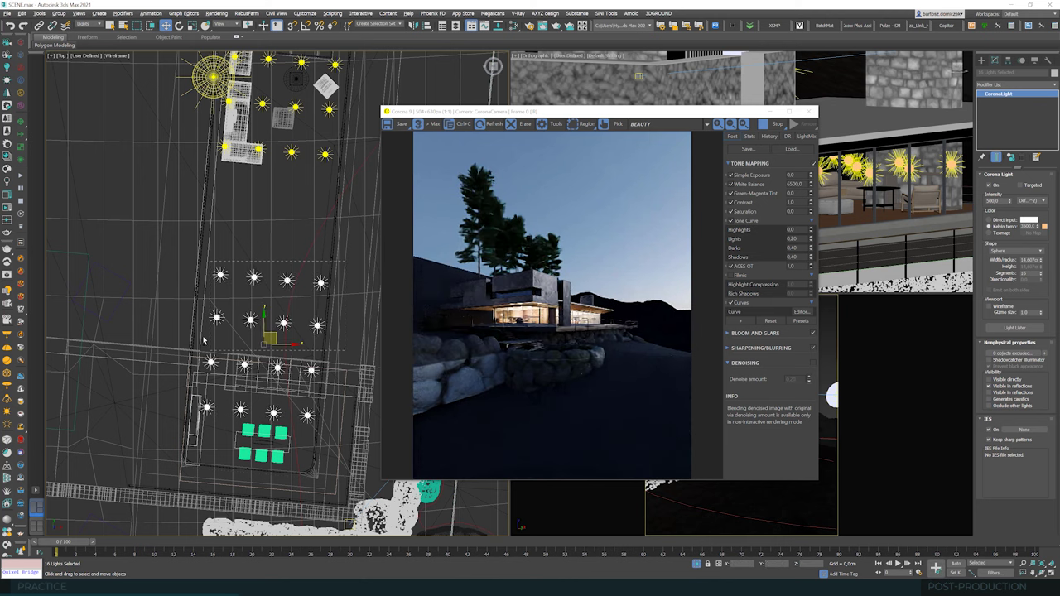
pyautogui.keyDown('alt'); pyautogui.moveTo(205, 381); pyautogui.dragTo(208, 352); pyautogui.keyUp('alt')
pyautogui.keyDown('alt'); pyautogui.moveTo(207, 438); pyautogui.dragTo(216, 351); pyautogui.keyUp('alt')
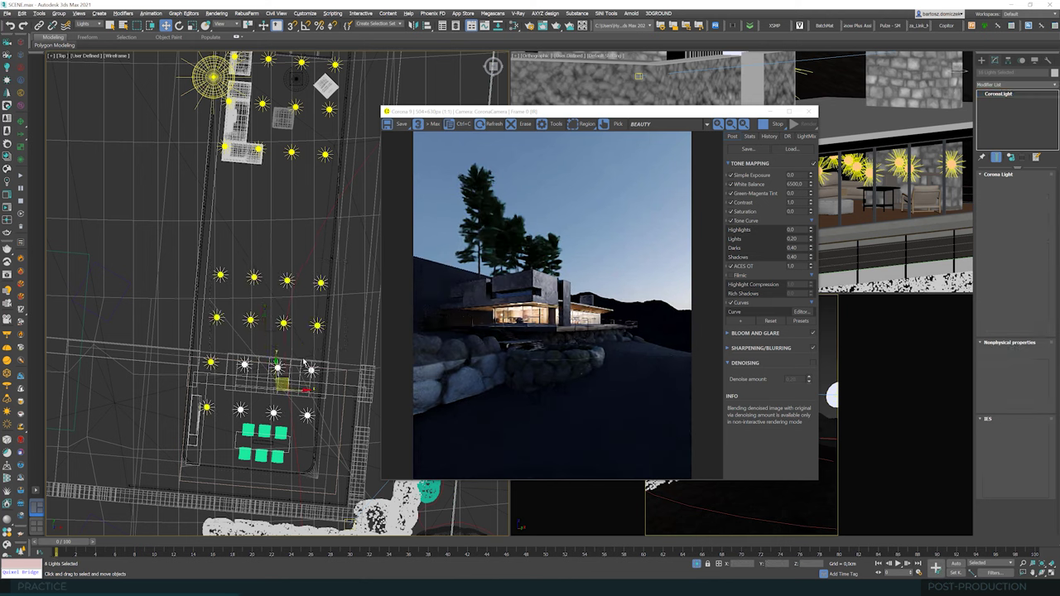
pyautogui.keyDown('alt'); pyautogui.moveTo(306, 399); pyautogui.dragTo(339, 405); pyautogui.keyUp('alt')
pyautogui.press('Delete')
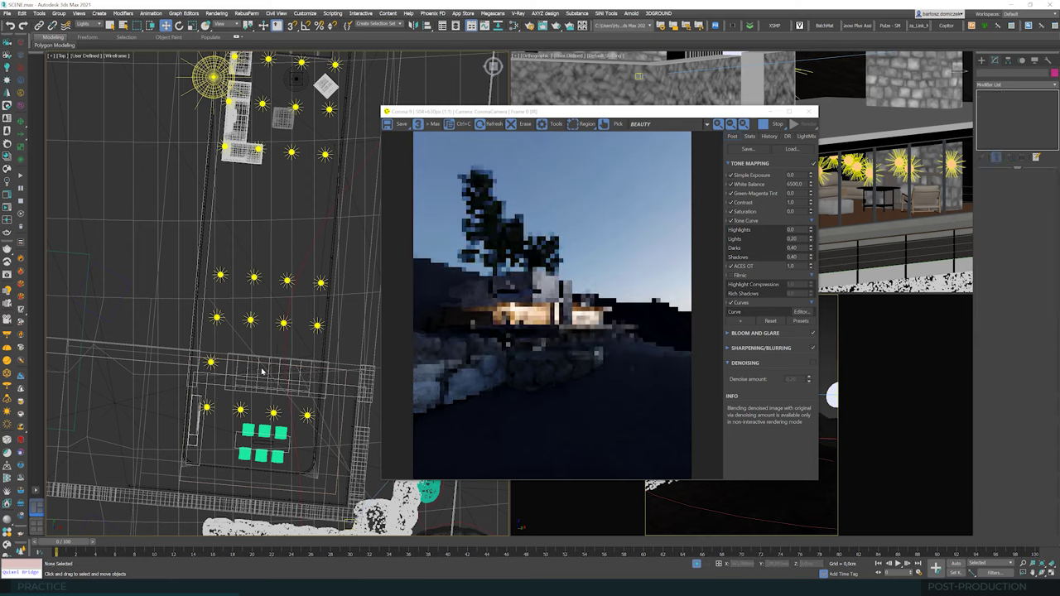
# Step: Clone the last row of four lights past the dining table, and clone three of those into a row over the table
pyautogui.moveTo(295, 451); pyautogui.dragTo(321, 324, button='middle')
pyautogui.scroll(2, 321, 324)
pyautogui.moveTo(175, 247); pyautogui.dragTo(357, 286)
pyautogui.keyDown('shift'); pyautogui.moveTo(277, 255); pyautogui.dragTo(249, 313); pyautogui.keyUp('shift')
pyautogui.scroll(2, 310, 346)
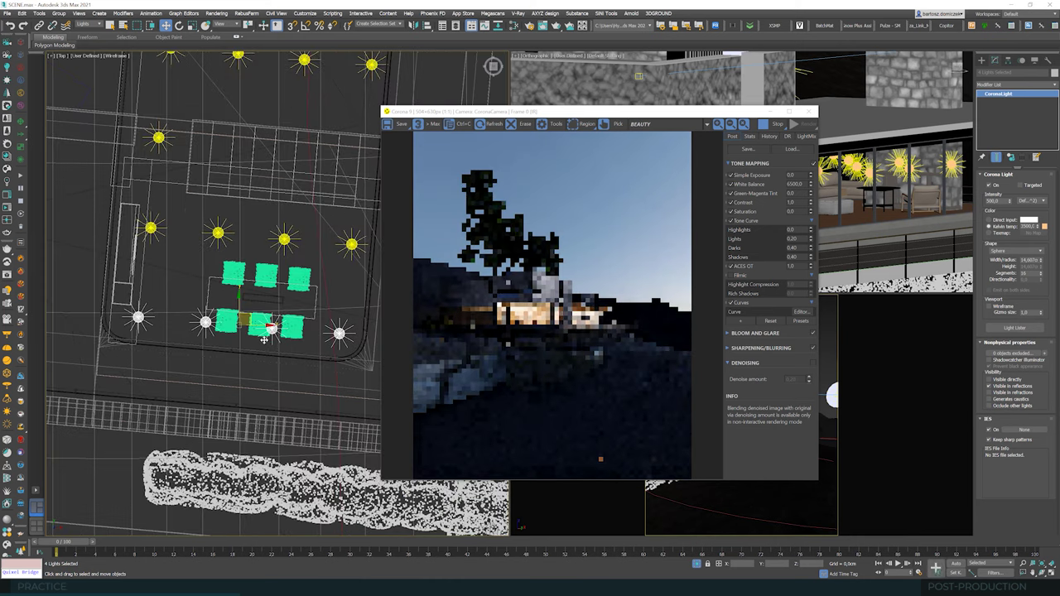
pyautogui.moveTo(169, 285); pyautogui.dragTo(356, 343)
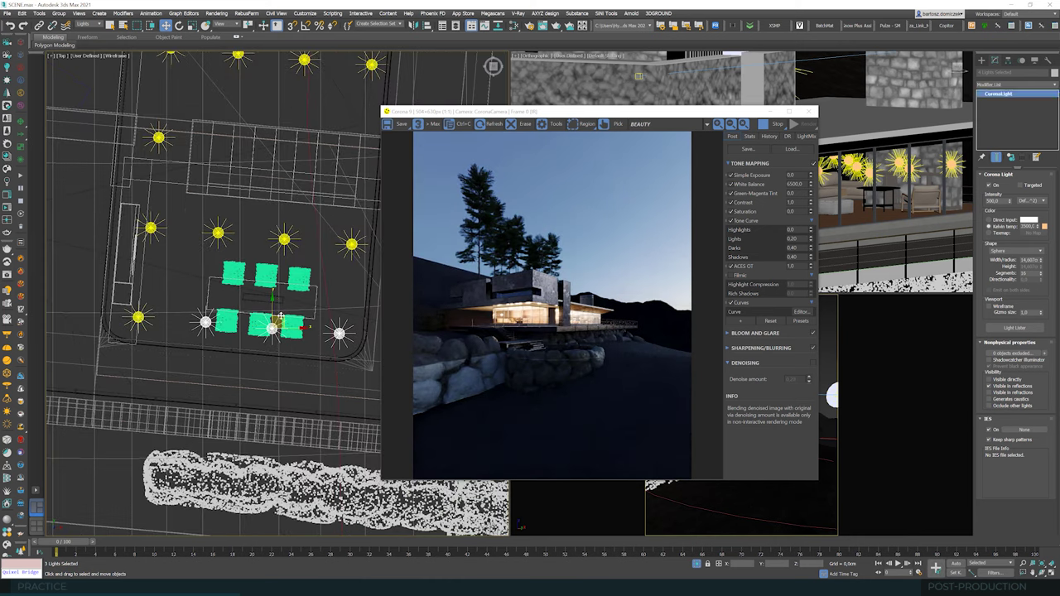
pyautogui.keyDown('shift'); pyautogui.moveTo(279, 321); pyautogui.dragTo(290, 271); pyautogui.keyUp('shift')
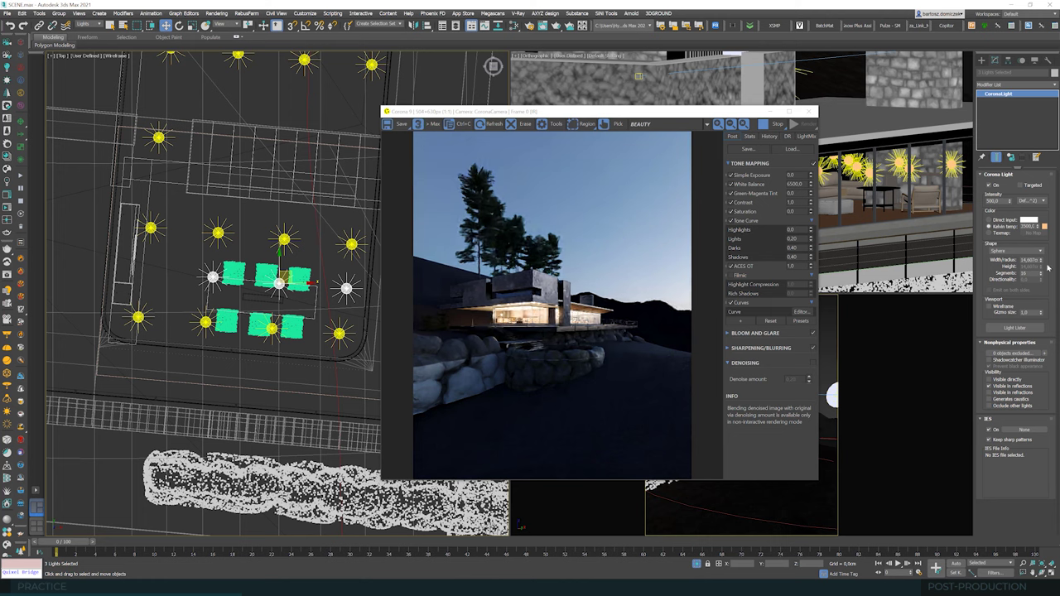
# Step: Reduce the small lights' radius to about 8.2 cm and set a render region around the lit interior to check it
pyautogui.moveTo(1041, 261); pyautogui.dragTo(1041, 264)
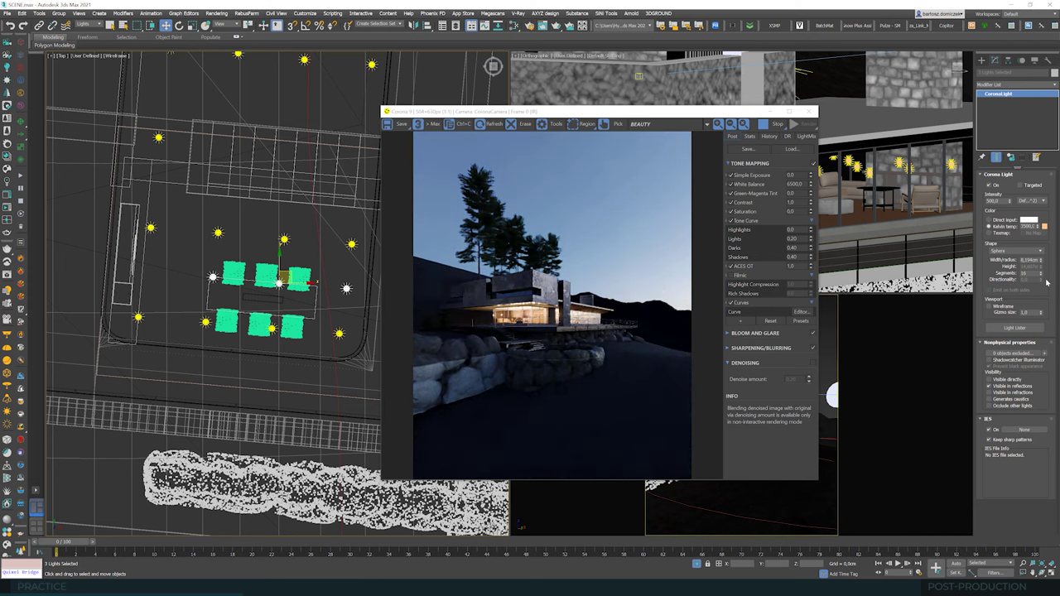
pyautogui.moveTo(381, 479); pyautogui.dragTo(332, 525)
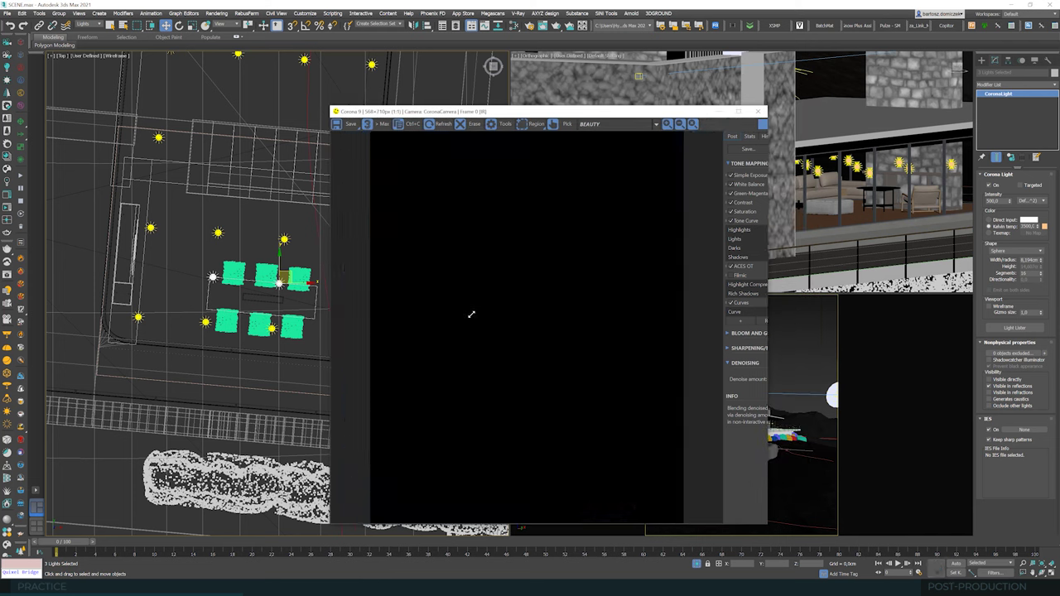
pyautogui.moveTo(489, 111); pyautogui.dragTo(615, 46)
pyautogui.scroll(2, 627, 278)
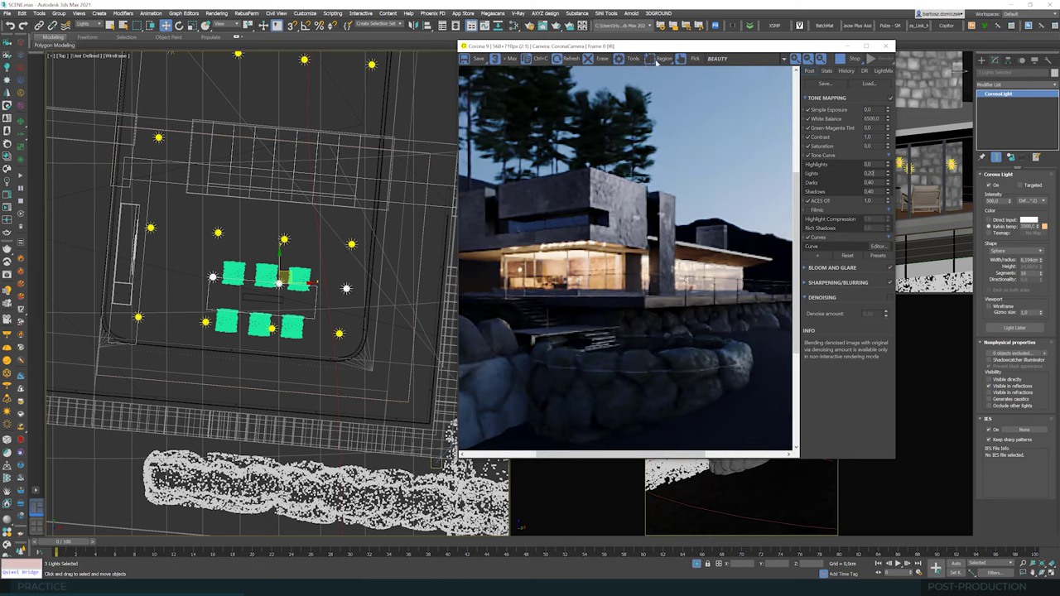
pyautogui.moveTo(535, 324); pyautogui.dragTo(483, 329)
pyautogui.moveTo(638, 274); pyautogui.dragTo(638, 263)
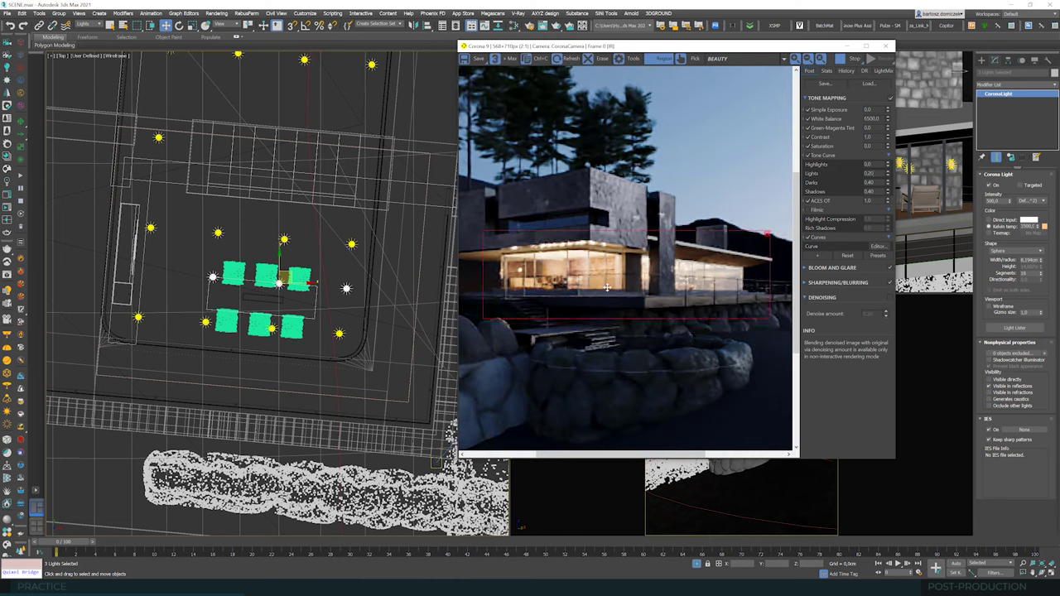
# Step: Change the shape of the instanced small light beside the dining table to Disk
pyautogui.click(314, 282)
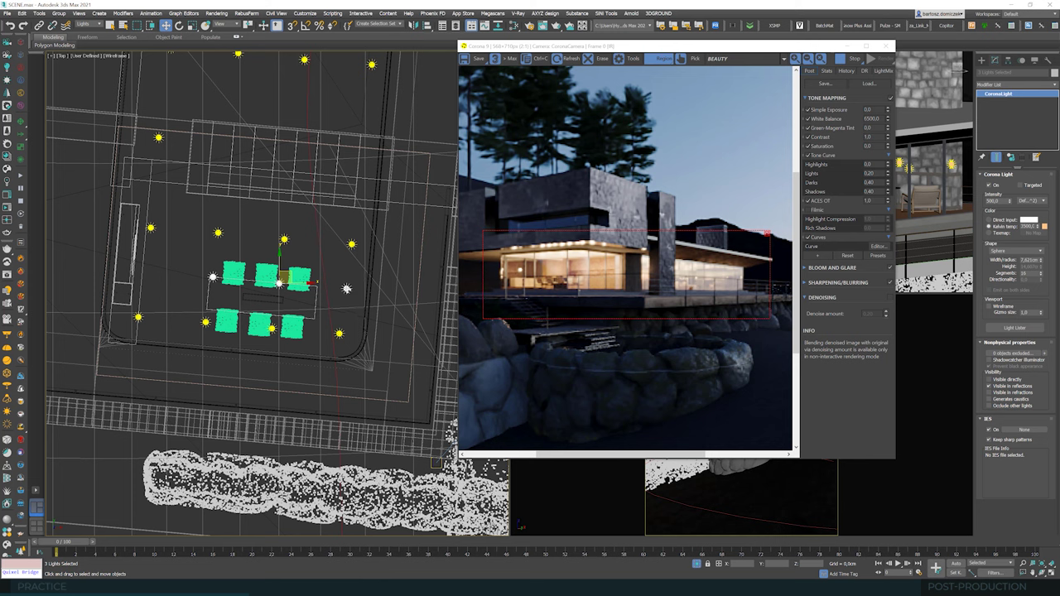
pyautogui.click(345, 287)
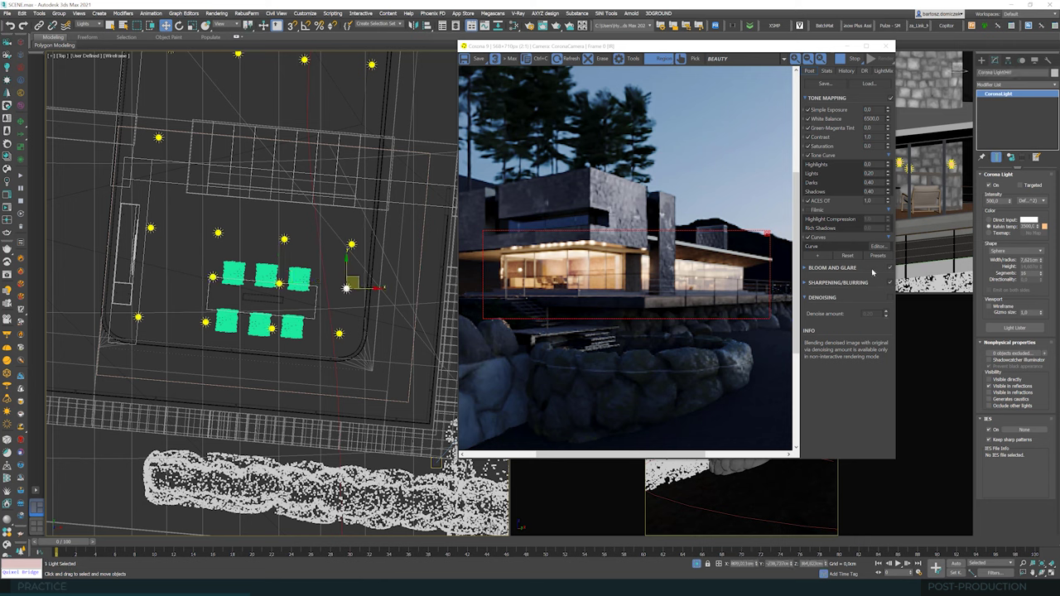
pyautogui.click(1021, 250)
pyautogui.click(1002, 269)
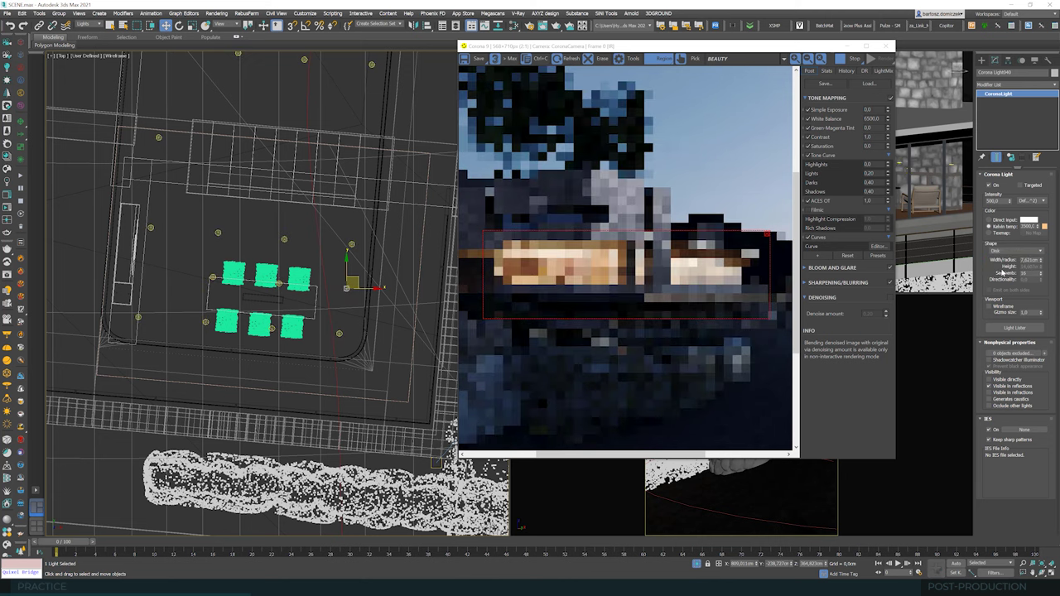
# Step: Select all the small disk lights in the living and dining areas, excluding the large sphere lights, and set their radius to 3 cm
pyautogui.scroll(-2, 231, 345)
pyautogui.scroll(-3, 232, 345)
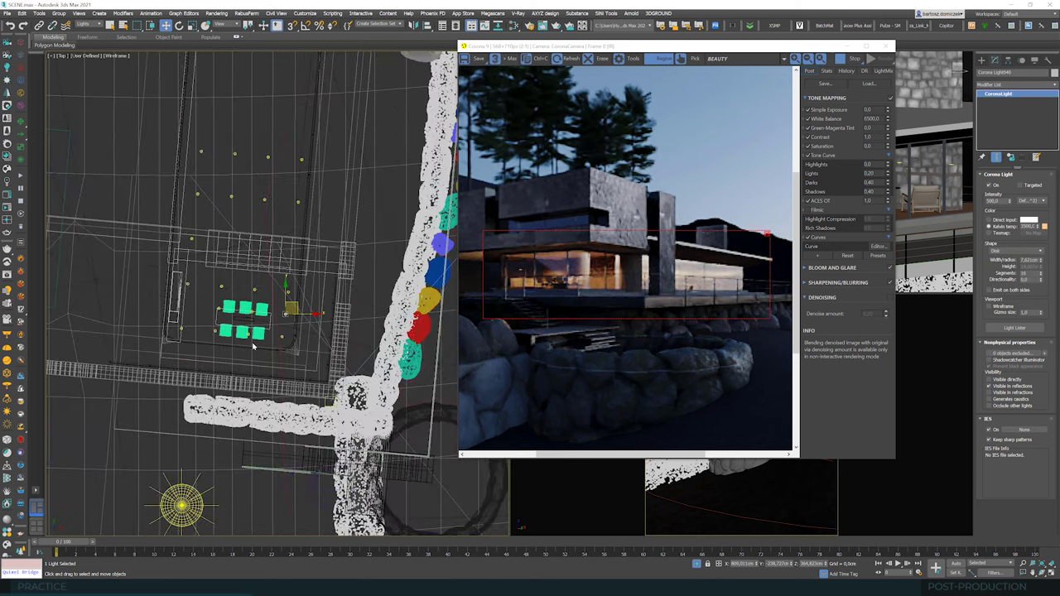
pyautogui.moveTo(193, 199); pyautogui.dragTo(192, 197)
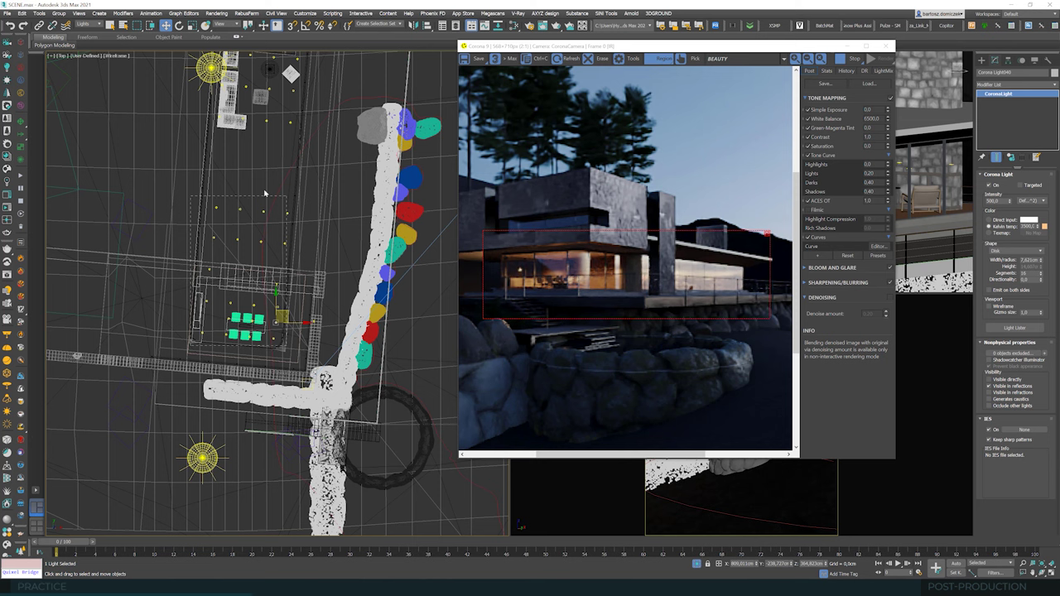
pyautogui.moveTo(297, 123); pyautogui.dragTo(298, 186, button='middle')
pyautogui.keyDown('ctrl'); pyautogui.moveTo(311, 199); pyautogui.dragTo(212, 69); pyautogui.keyUp('ctrl')
pyautogui.keyDown('alt'); pyautogui.moveTo(200, 124); pyautogui.dragTo(184, 95); pyautogui.keyUp('alt')
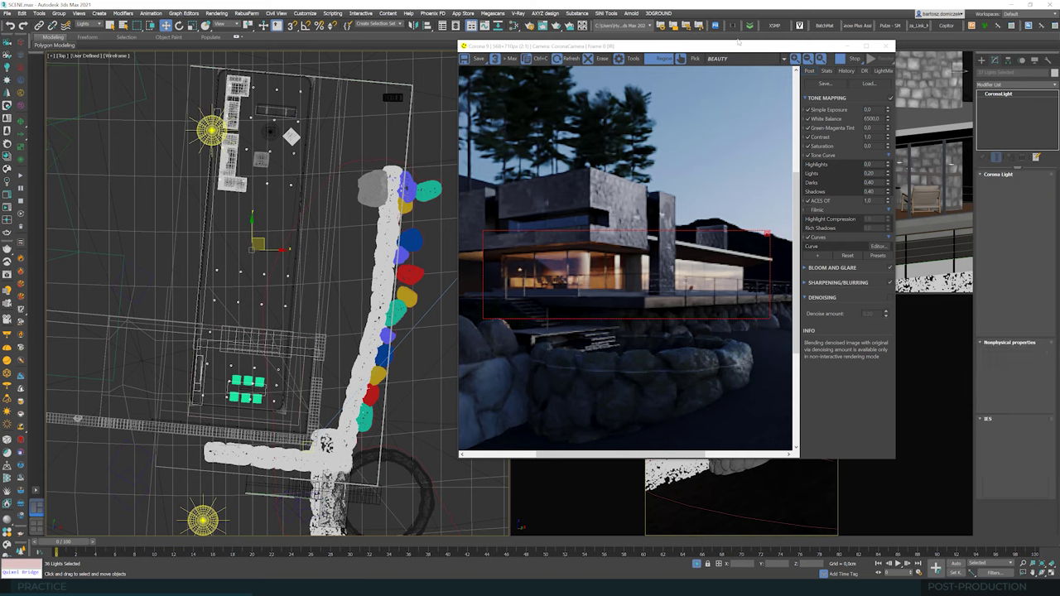
pyautogui.moveTo(773, 47); pyautogui.dragTo(480, 66)
pyautogui.moveTo(822, 130); pyautogui.dragTo(753, 153)
pyautogui.click(167, 24)
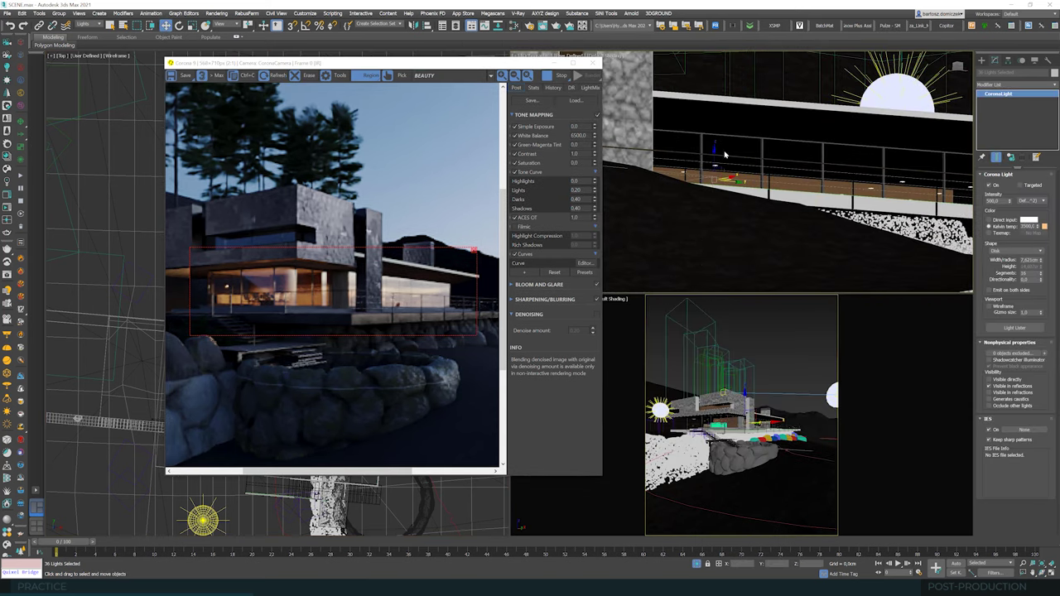
pyautogui.scroll(6, 719, 153)
pyautogui.moveTo(704, 195); pyautogui.dragTo(711, 124)
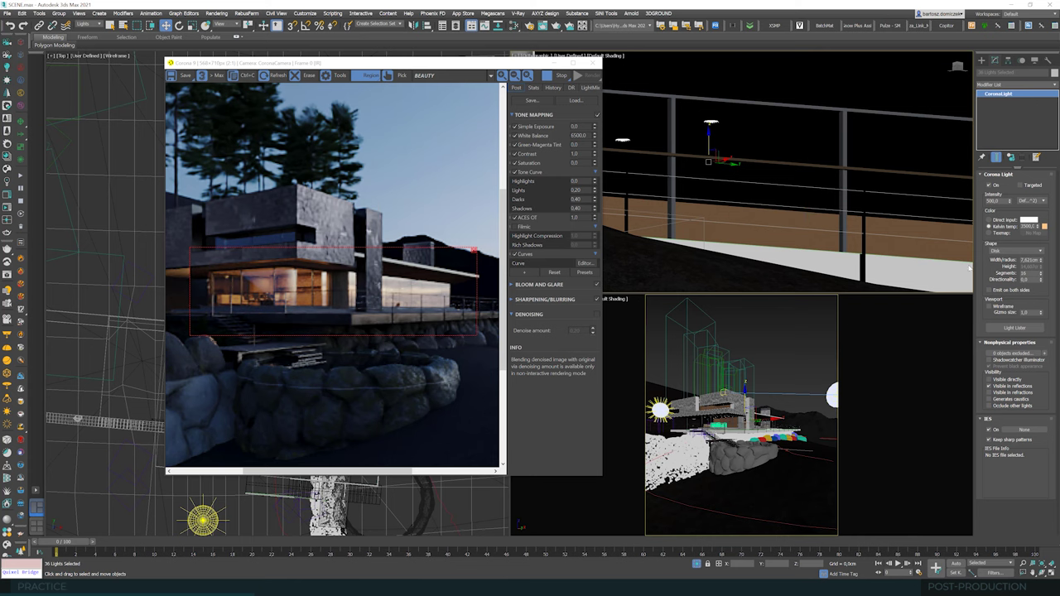
pyautogui.doubleClick(1025, 260)
pyautogui.write('3')
pyautogui.press('Return')
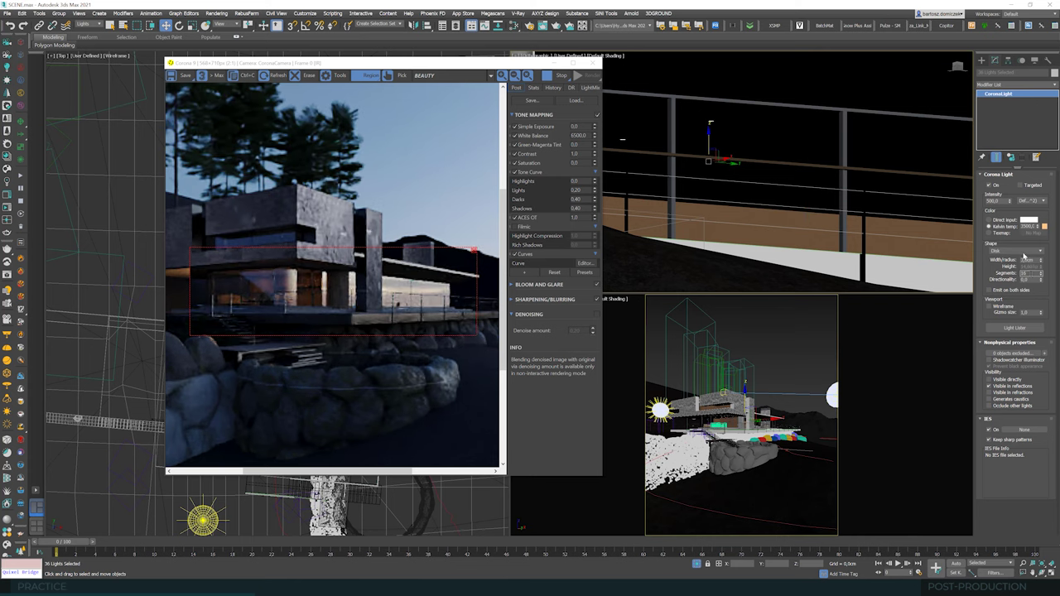
# Step: Set the intensity of the selected disk lights to 5000 and review their radius and segment settings
pyautogui.doubleClick(989, 202)
pyautogui.write('5000')
pyautogui.doubleClick(1027, 260)
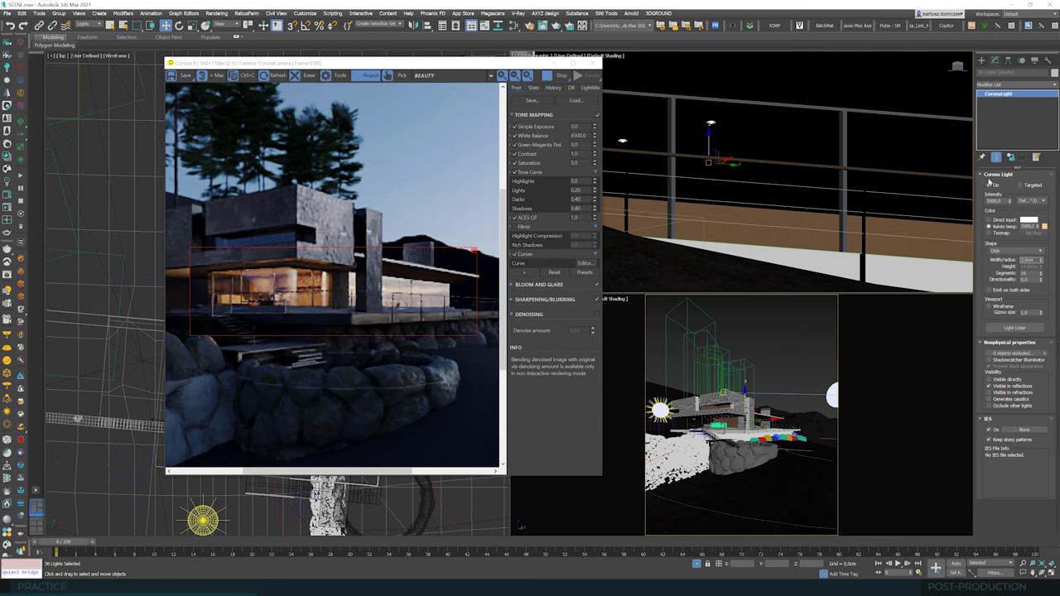
pyautogui.doubleClick(990, 201)
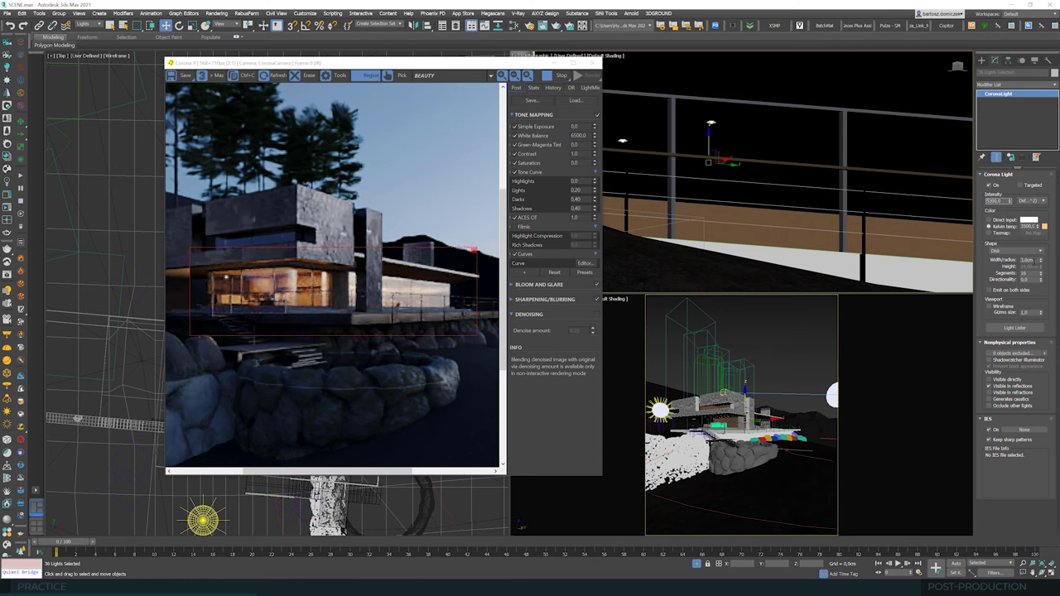
pyautogui.doubleClick(1033, 260)
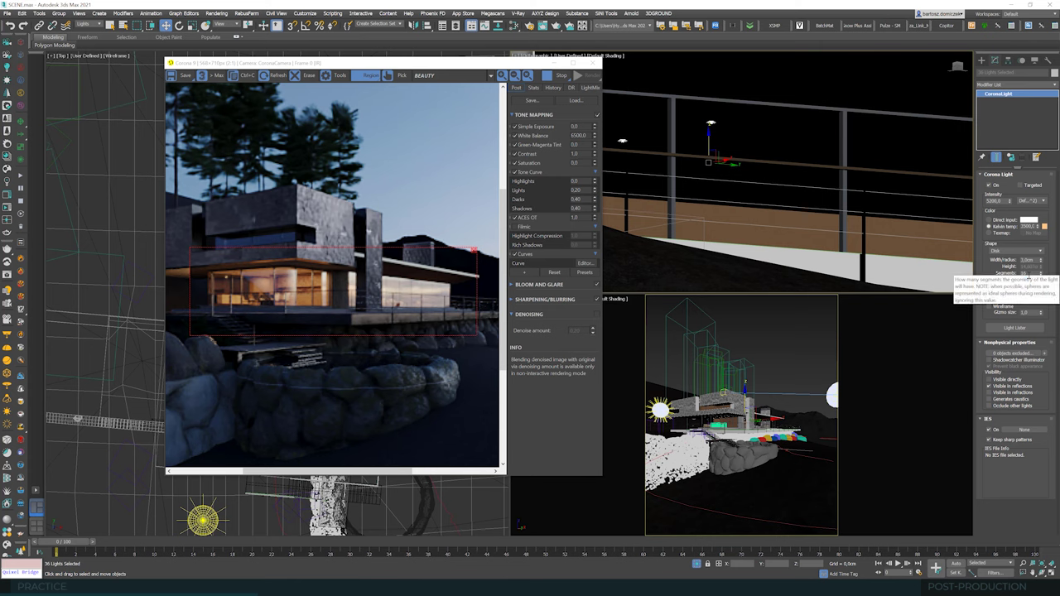
pyautogui.click(1029, 276)
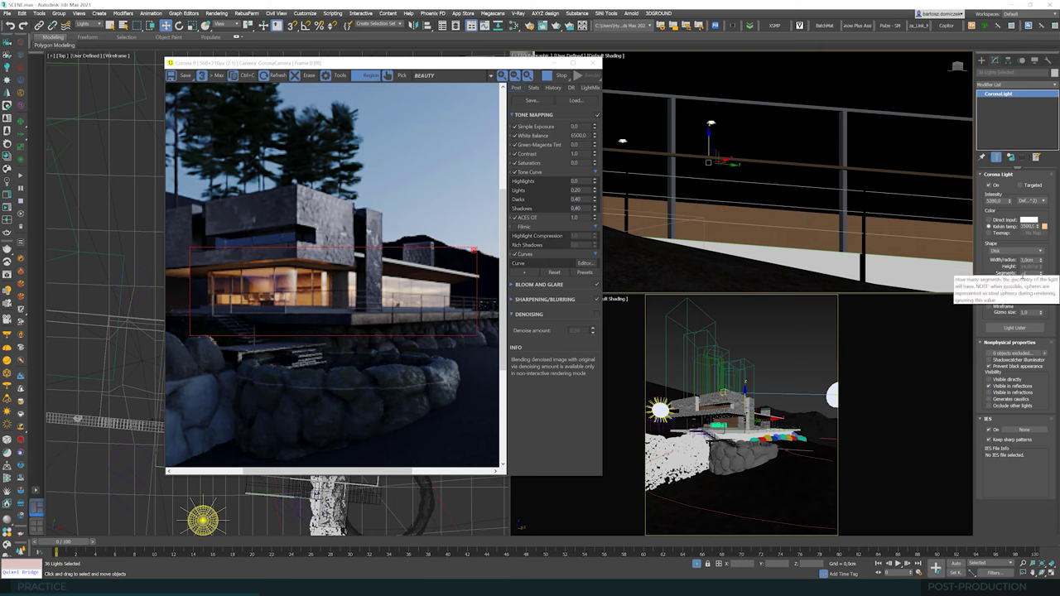
# Step: Test different directionality values on the selected disk lights, starting with 0.7, and settle on 0.35
pyautogui.write('0,7')
pyautogui.press('Tab')
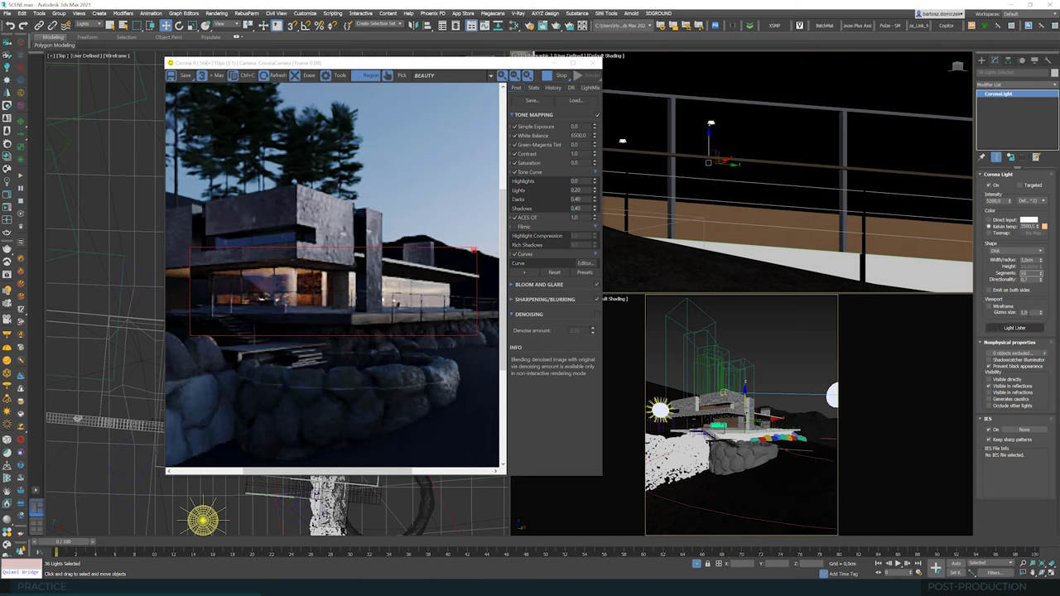
pyautogui.doubleClick(1027, 280)
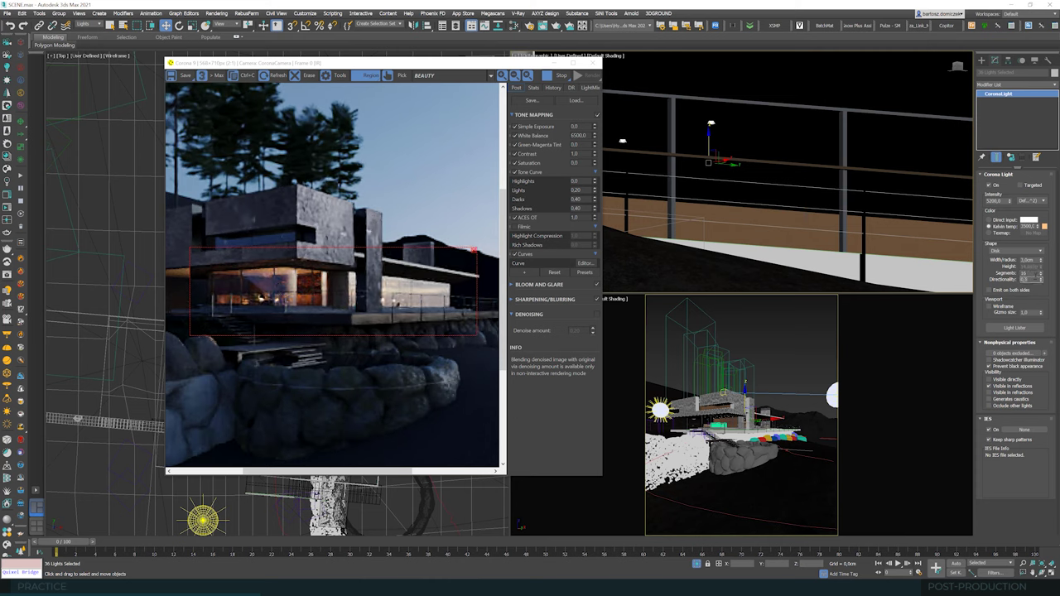
pyautogui.press('Return')
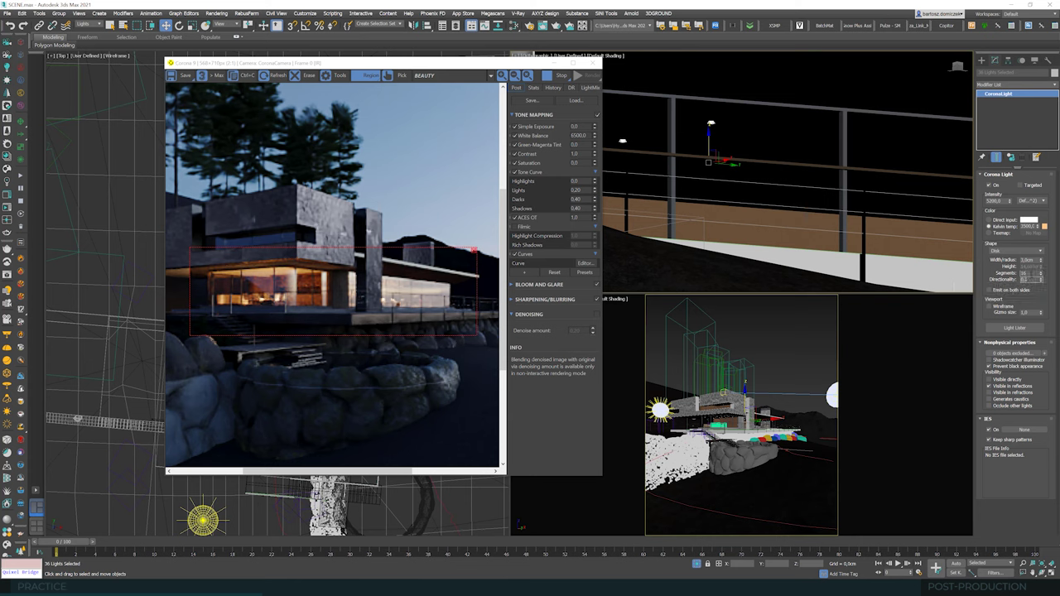
pyautogui.press('Return')
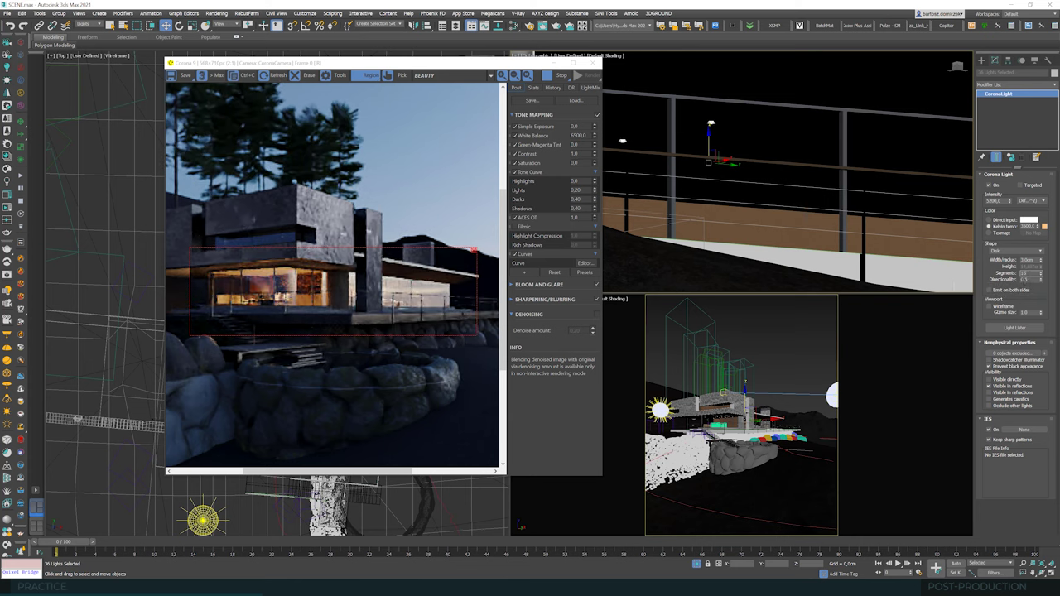
pyautogui.doubleClick(1028, 280)
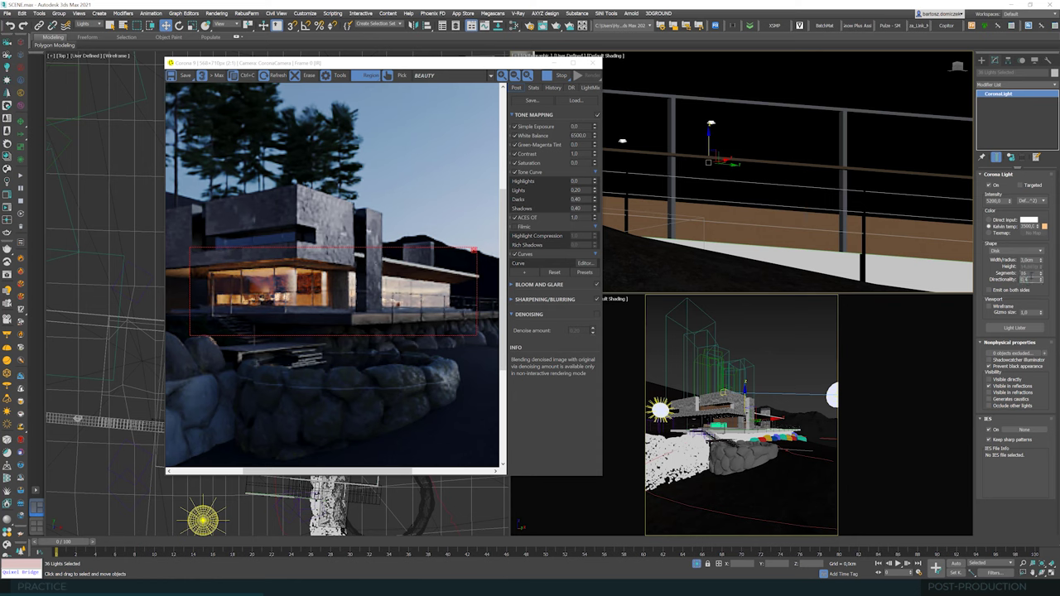
pyautogui.press('Return')
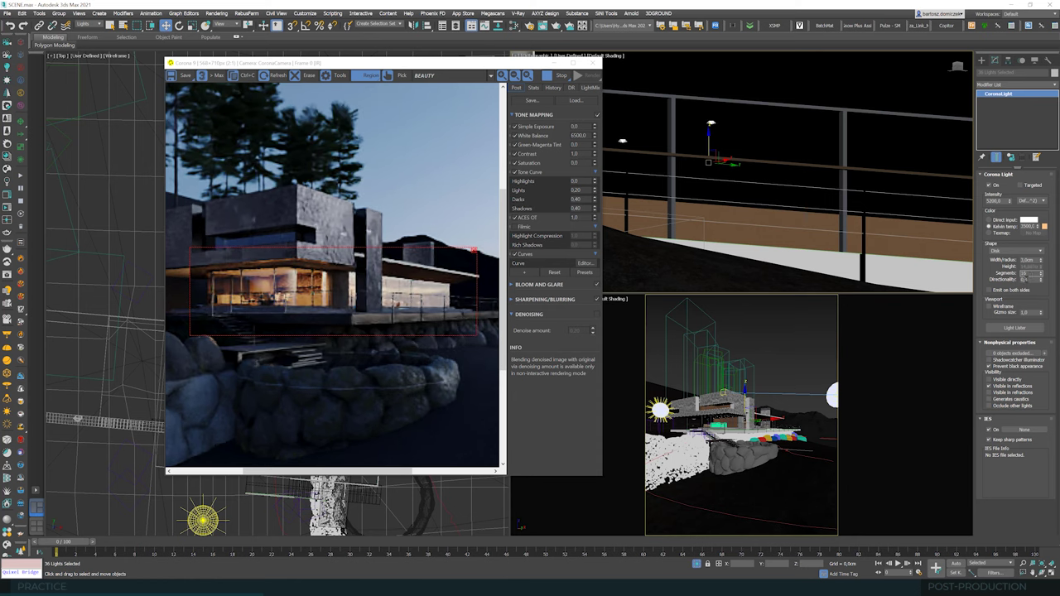
pyautogui.click(1028, 282)
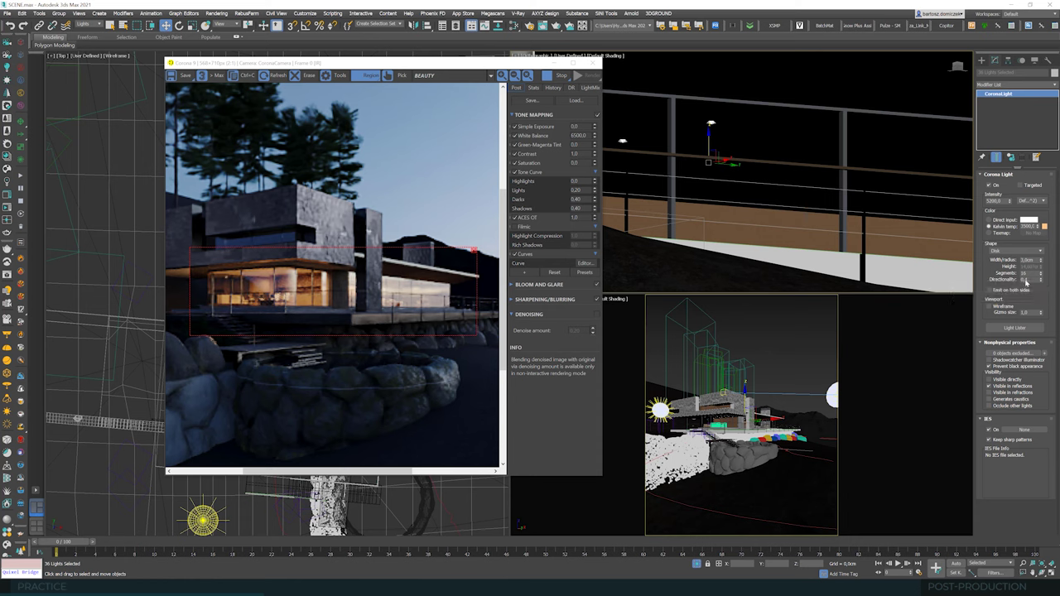
pyautogui.doubleClick(1026, 282)
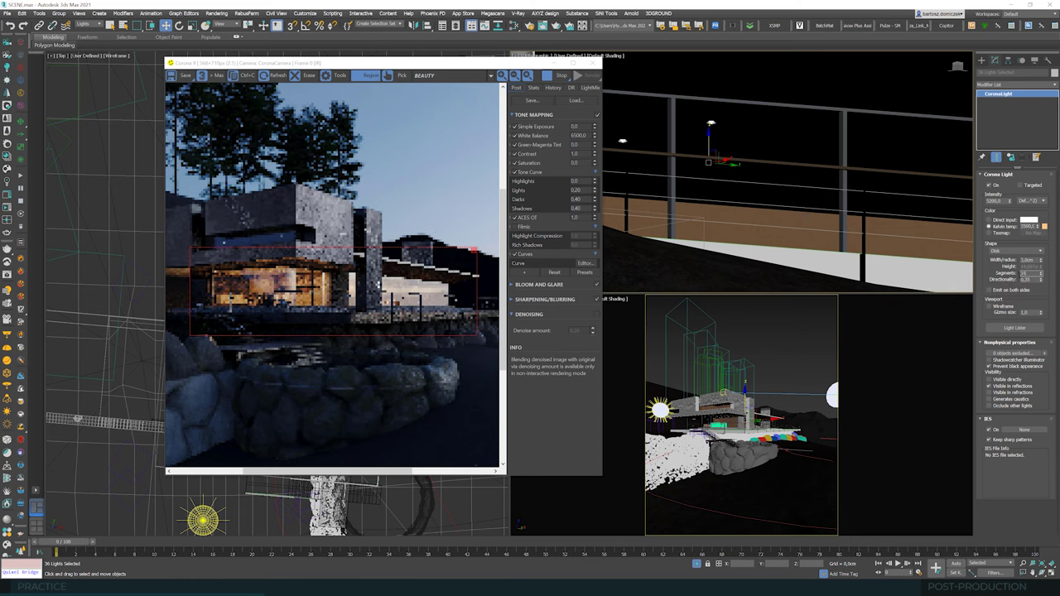
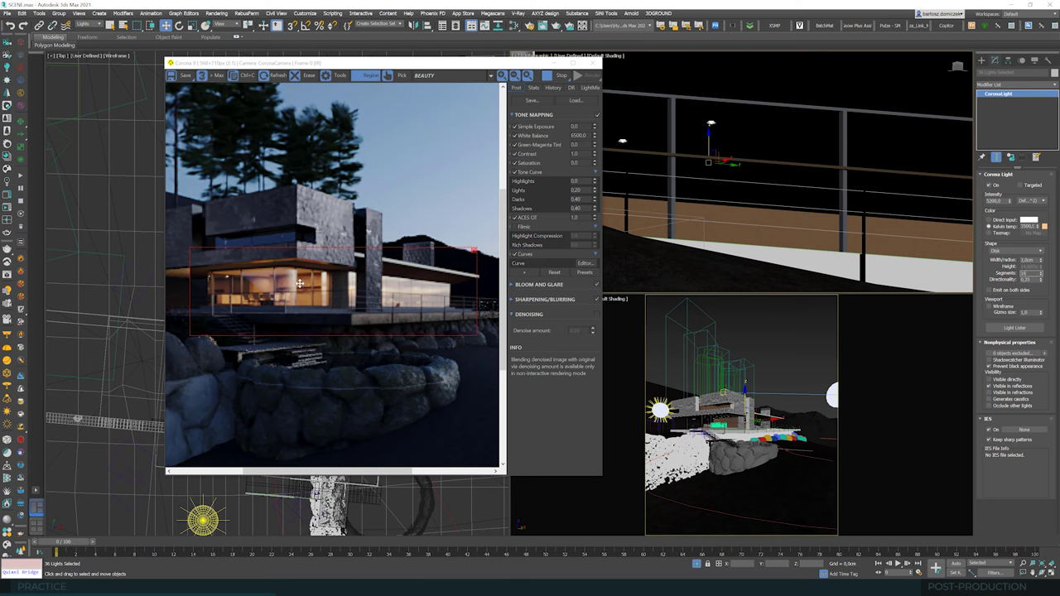
# Step: Make the selected disk lights visible directly and in refractions, and enlarge the render window
pyautogui.click(1010, 381)
pyautogui.scroll(2, 220, 282)
pyautogui.scroll(-2, 239, 265)
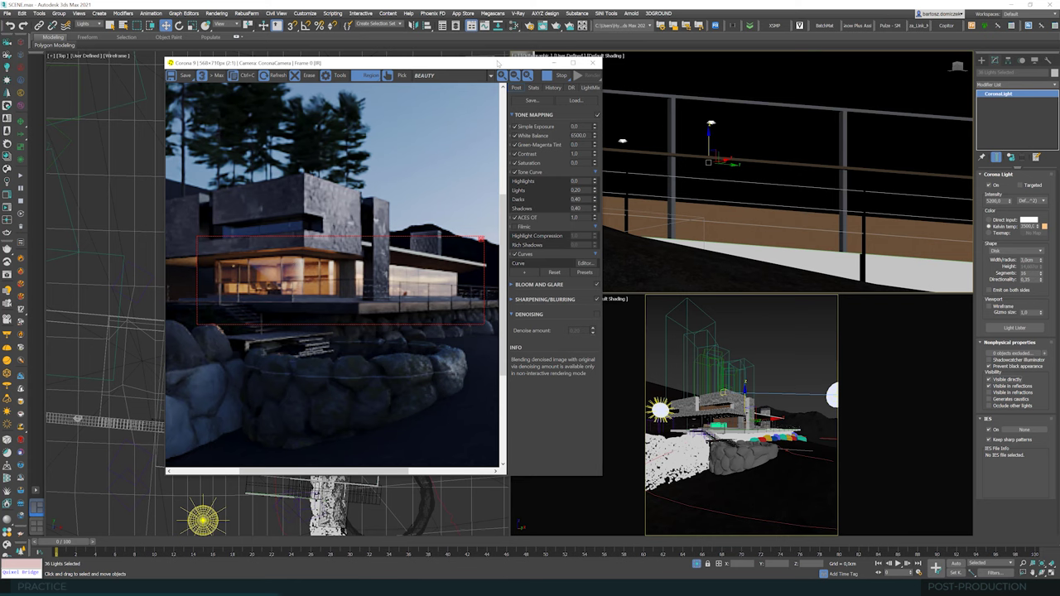
pyautogui.moveTo(515, 64); pyautogui.dragTo(500, 64)
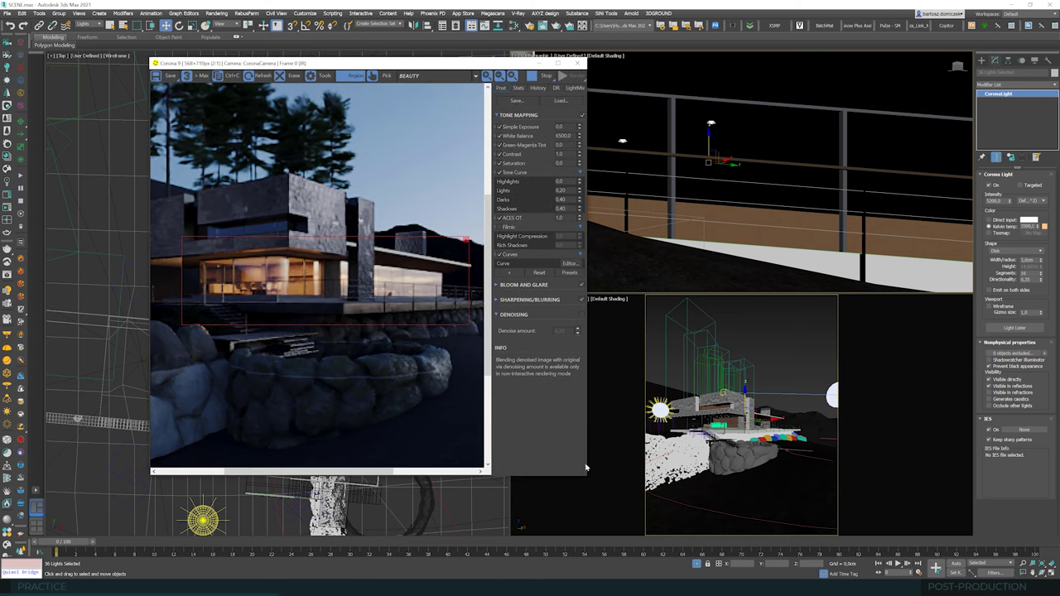
pyautogui.moveTo(646, 535); pyautogui.dragTo(606, 535)
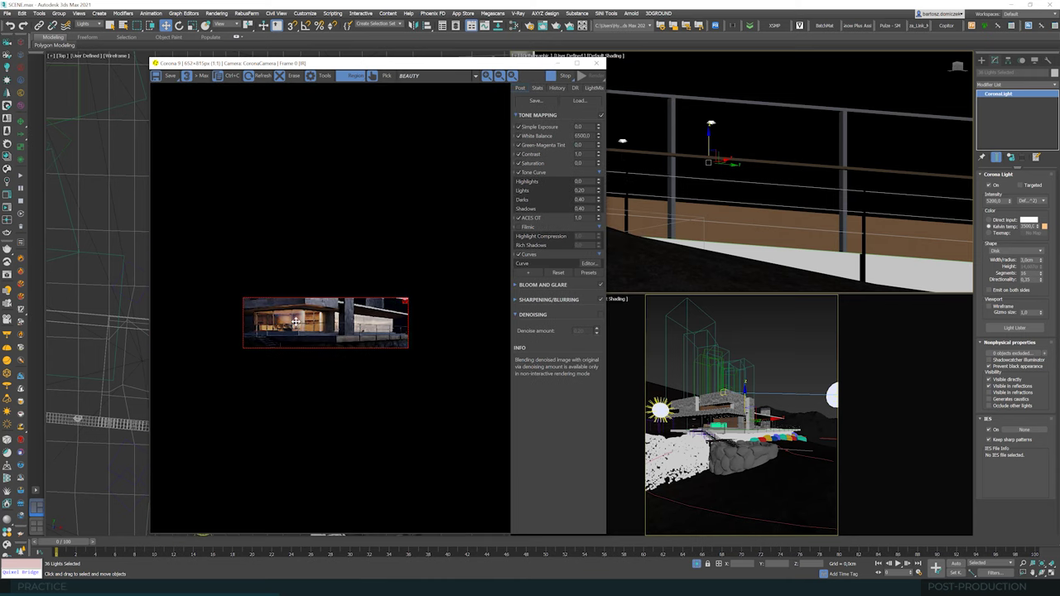
pyautogui.scroll(1, 295, 322)
pyautogui.click(989, 393)
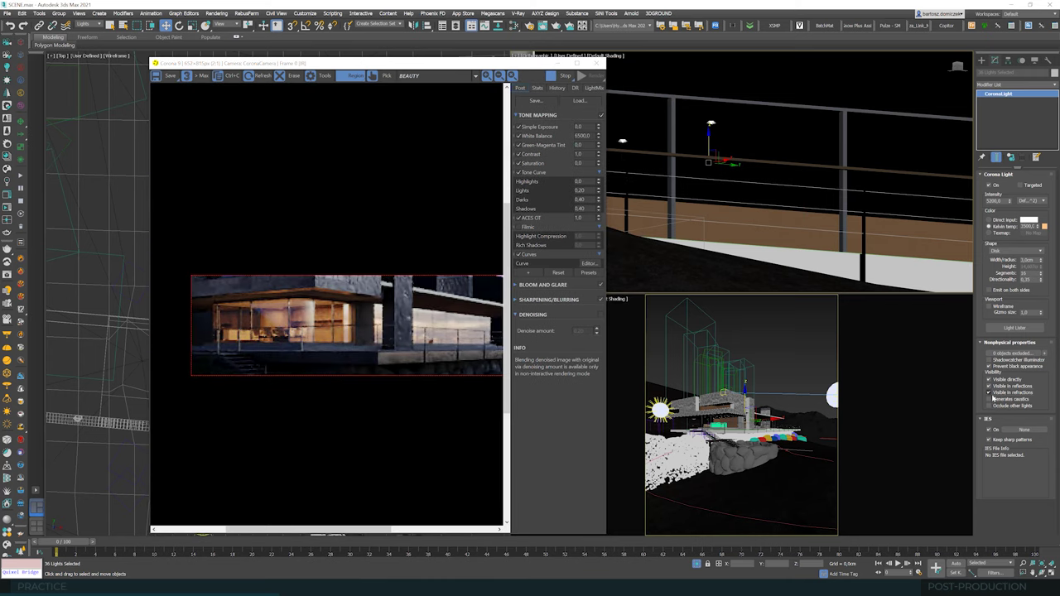
# Step: Examine the disk lights behind the glass facade in the render region, close up and at full-image scale
pyautogui.scroll(2, 281, 291)
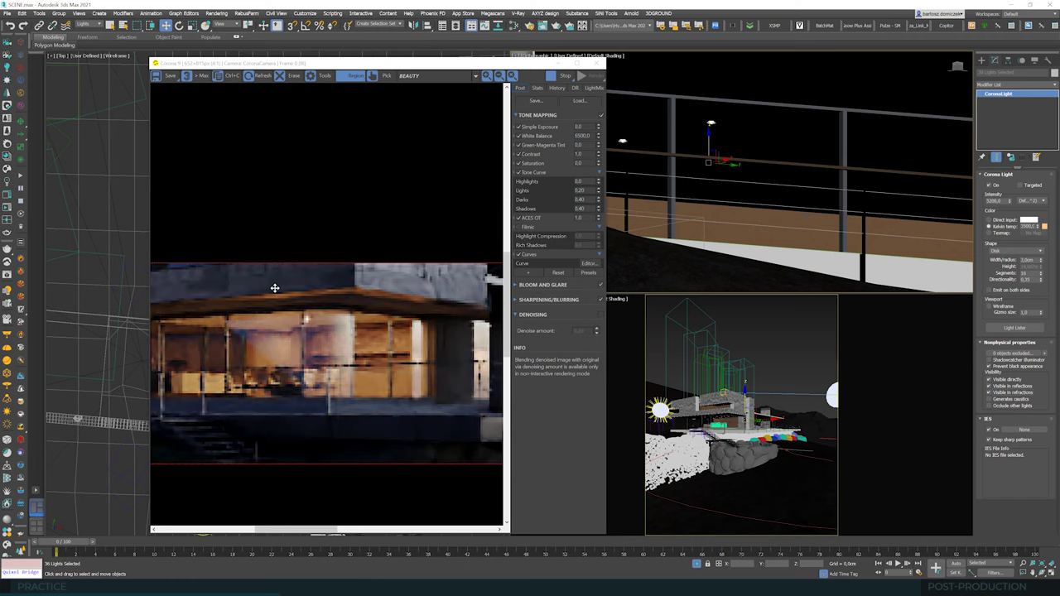
pyautogui.scroll(-1, 371, 343)
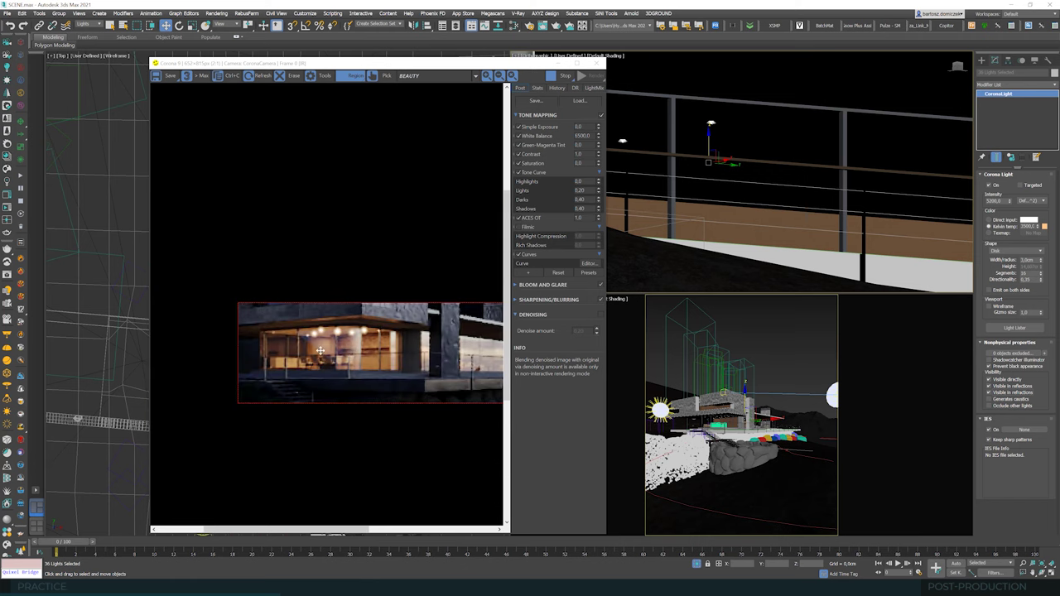
pyautogui.scroll(-1, 331, 332)
pyautogui.scroll(1, 241, 338)
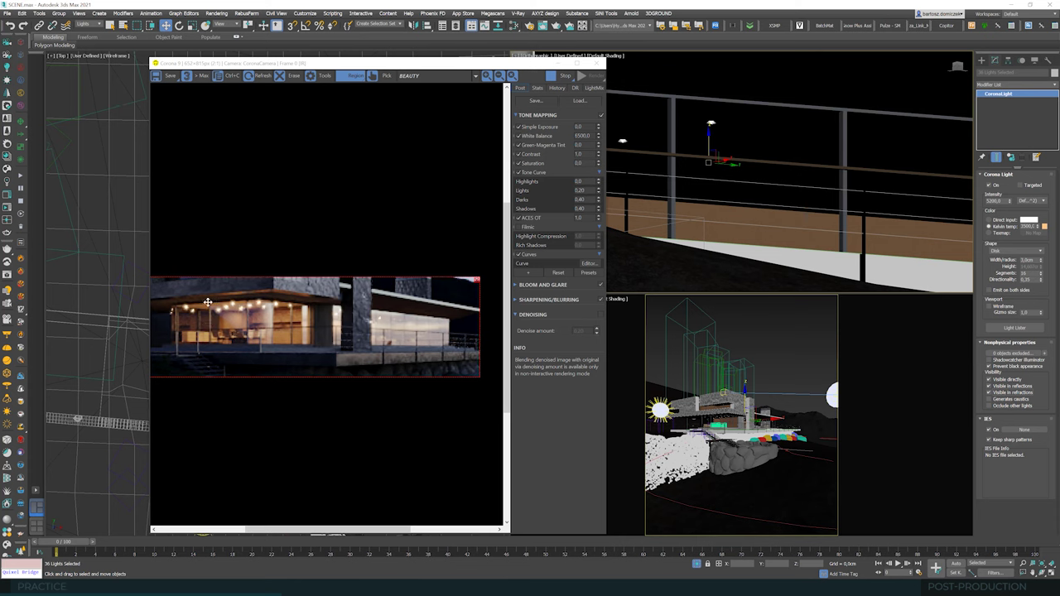
pyautogui.scroll(1, 205, 308)
pyautogui.scroll(-1, 346, 309)
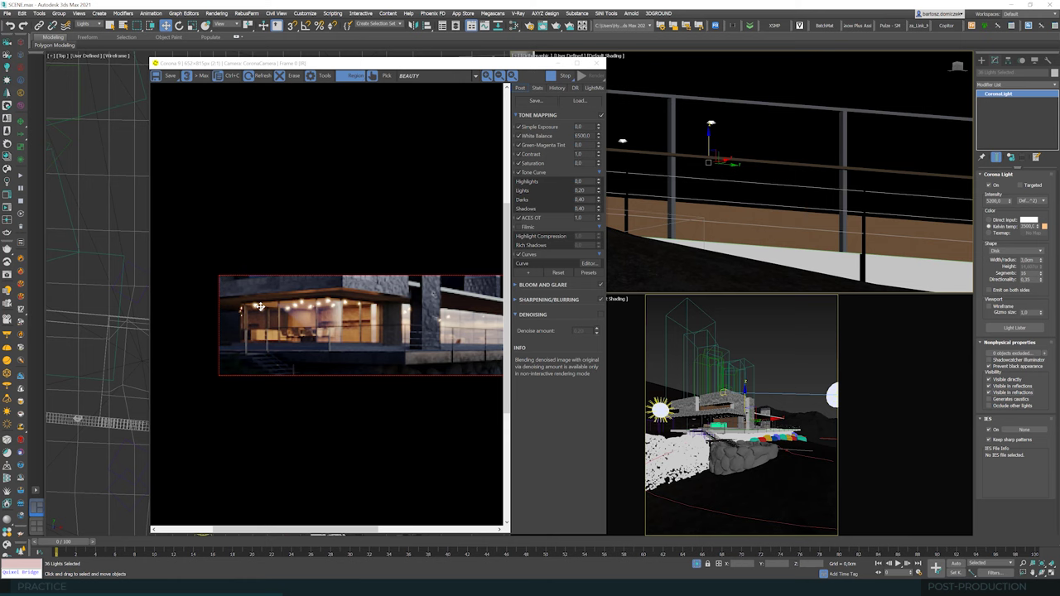
pyautogui.scroll(1, 259, 307)
pyautogui.scroll(-1, 265, 305)
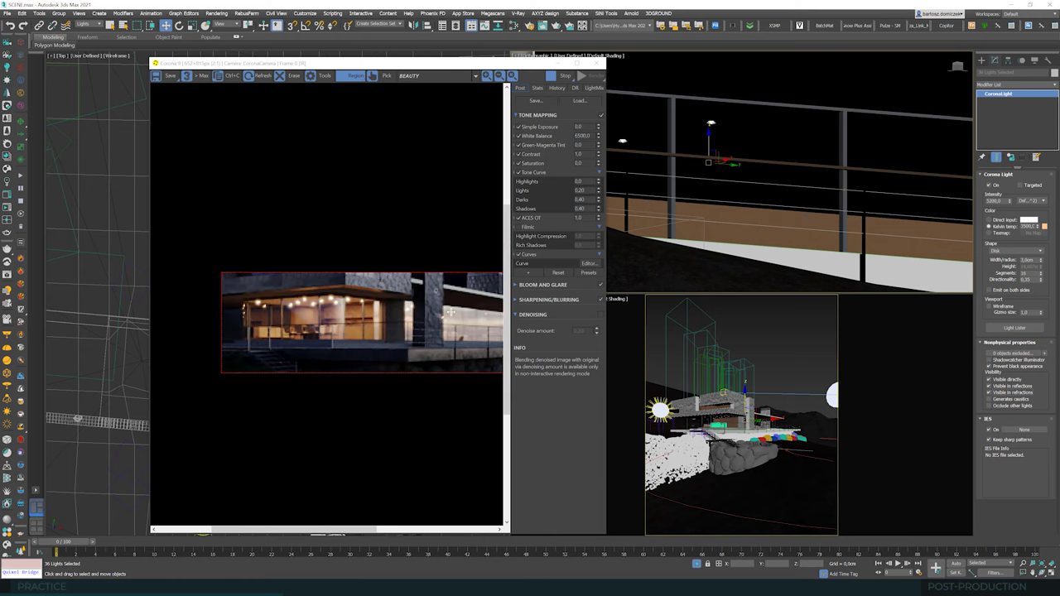
pyautogui.scroll(-2, 323, 318)
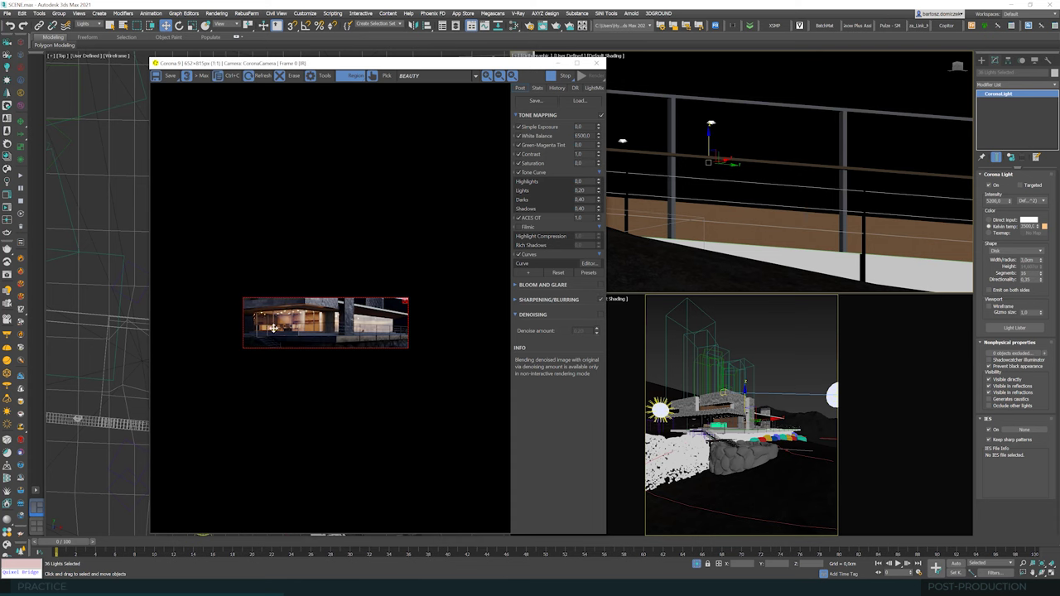
pyautogui.scroll(1, 274, 325)
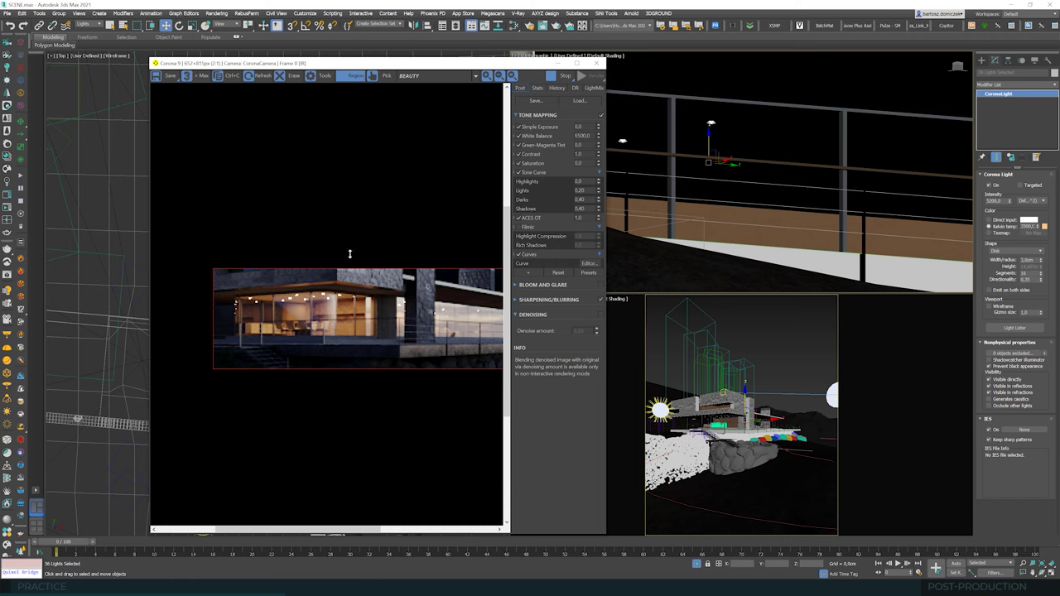
pyautogui.scroll(-1, 227, 240)
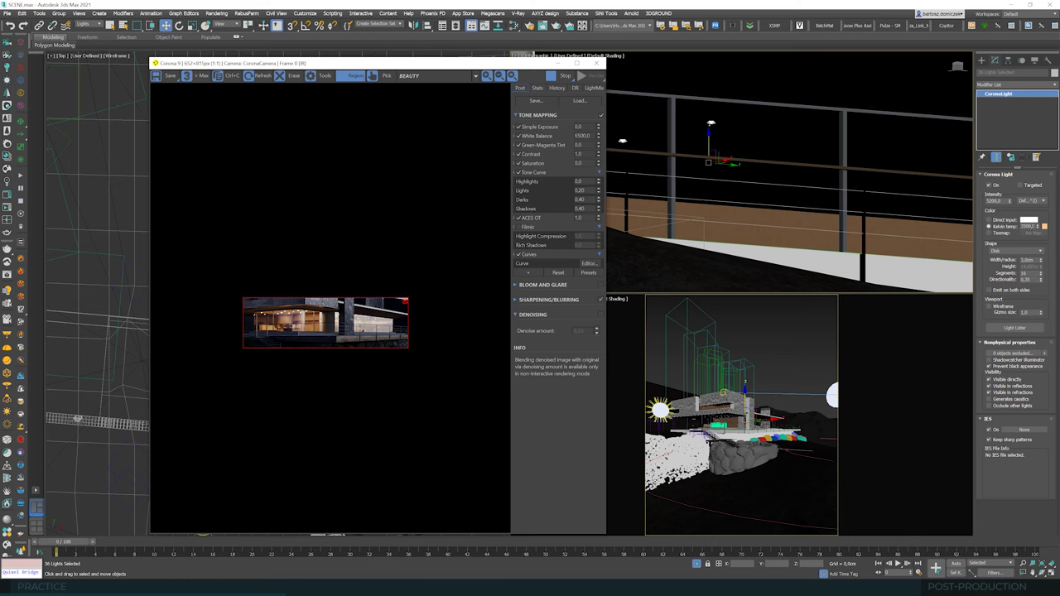
# Step: Remove the render region around the interior and inspect the lit rooms in the full render
pyautogui.click(404, 300)
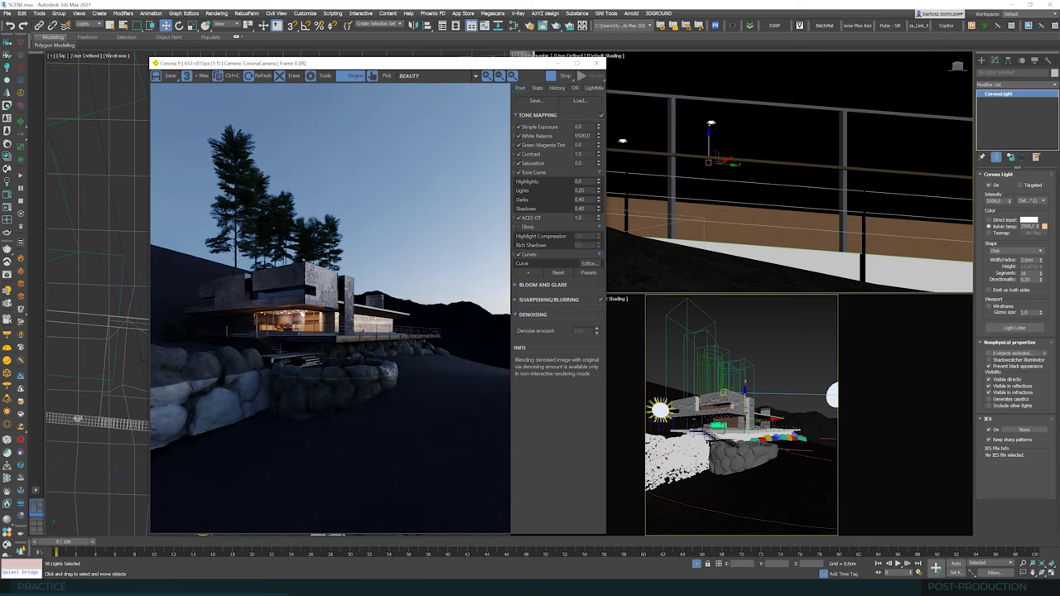
pyautogui.scroll(1, 287, 325)
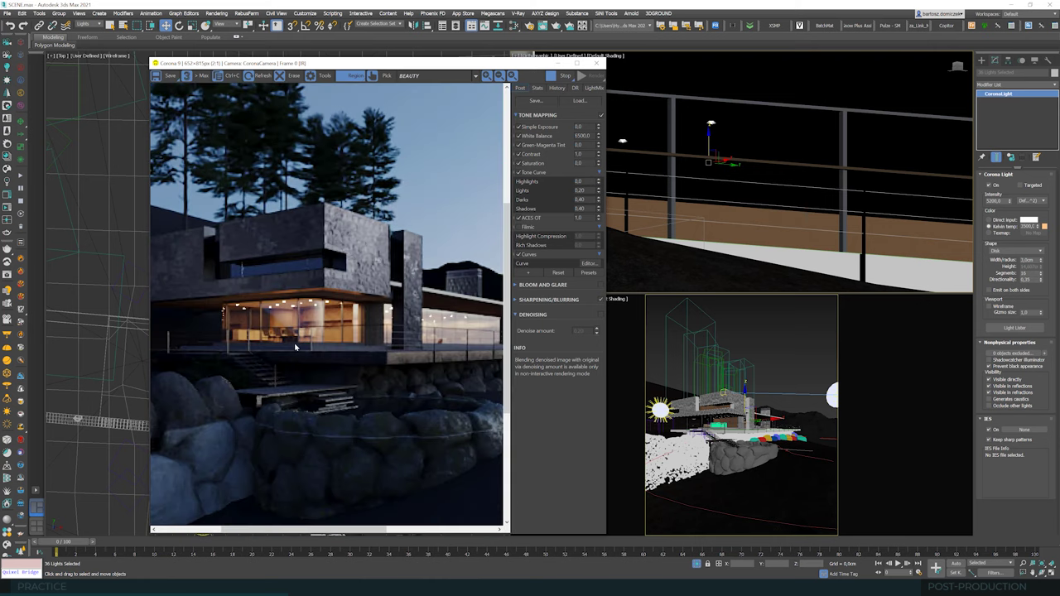
pyautogui.scroll(-1, 365, 282)
pyautogui.scroll(1, 309, 312)
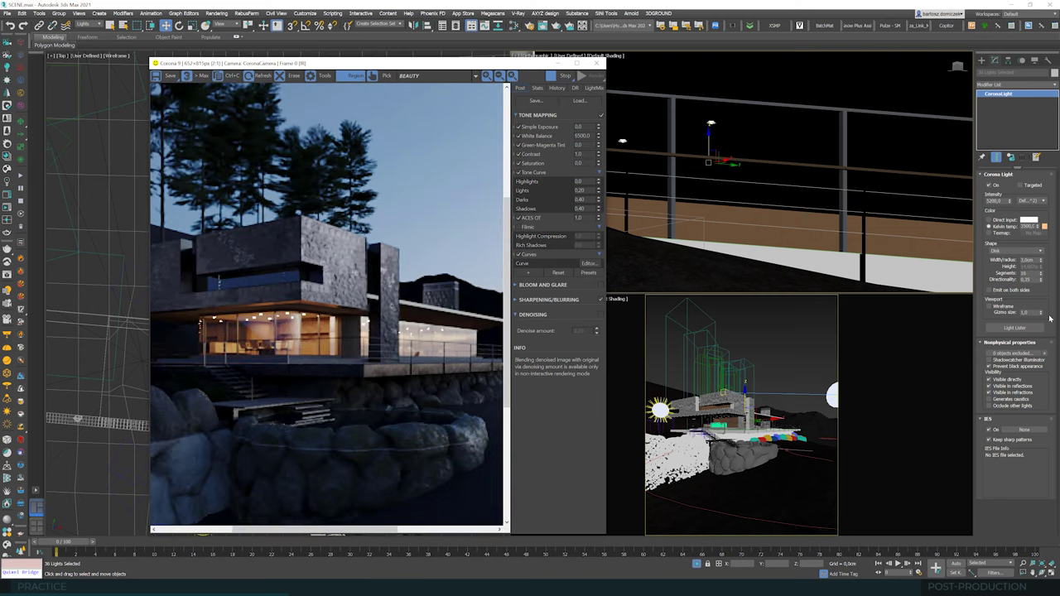
# Step: Raise the intensity of the selected disk lights to 6800 and check the house in the full render
pyautogui.click(991, 201)
pyautogui.click(1032, 260)
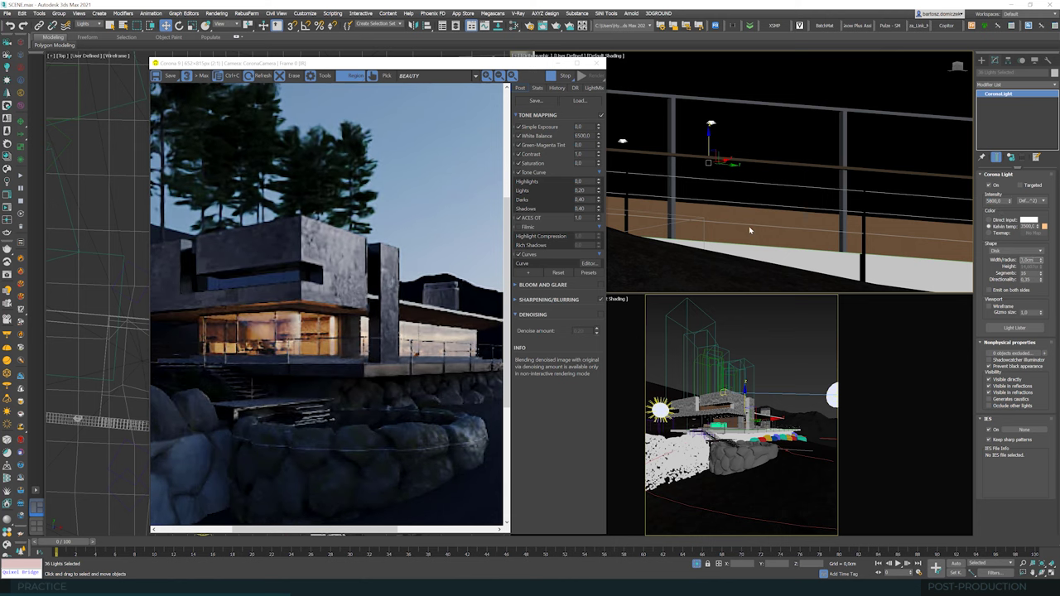
pyautogui.click(994, 202)
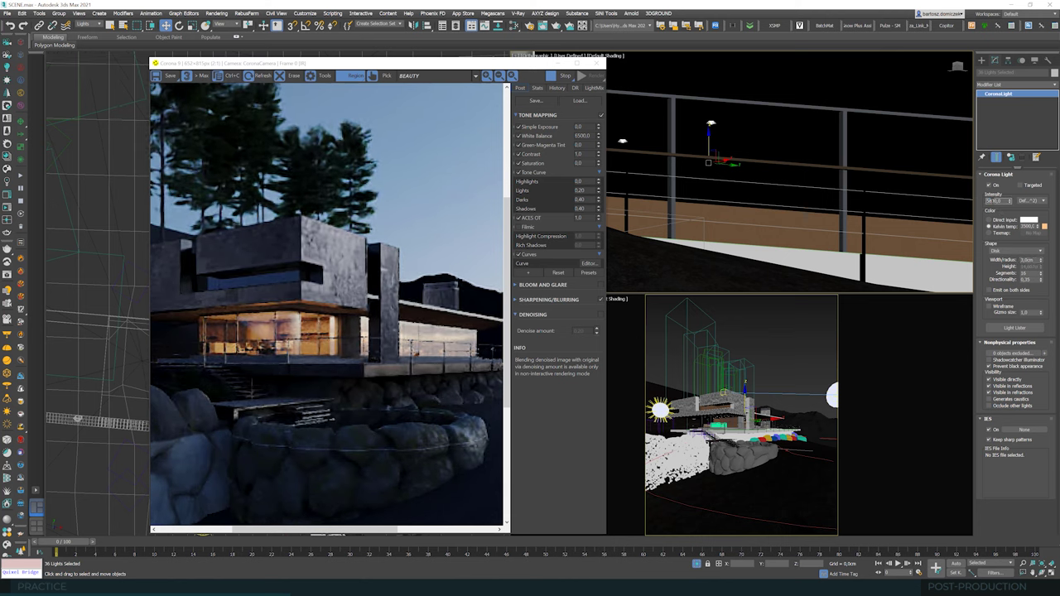
pyautogui.click(1033, 260)
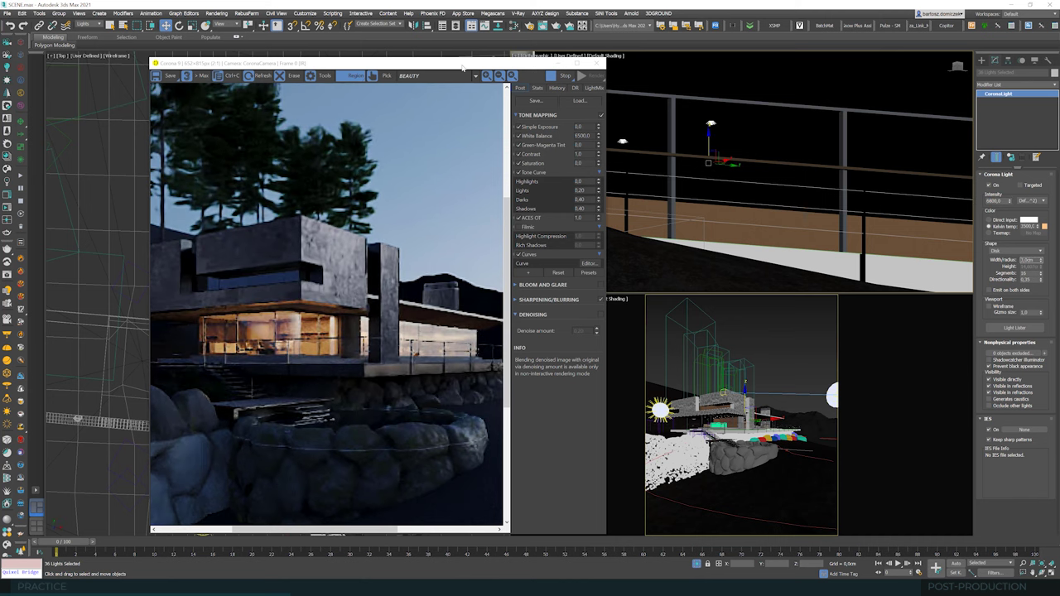
pyautogui.moveTo(462, 67); pyautogui.dragTo(543, 63)
pyautogui.scroll(-2, 420, 299)
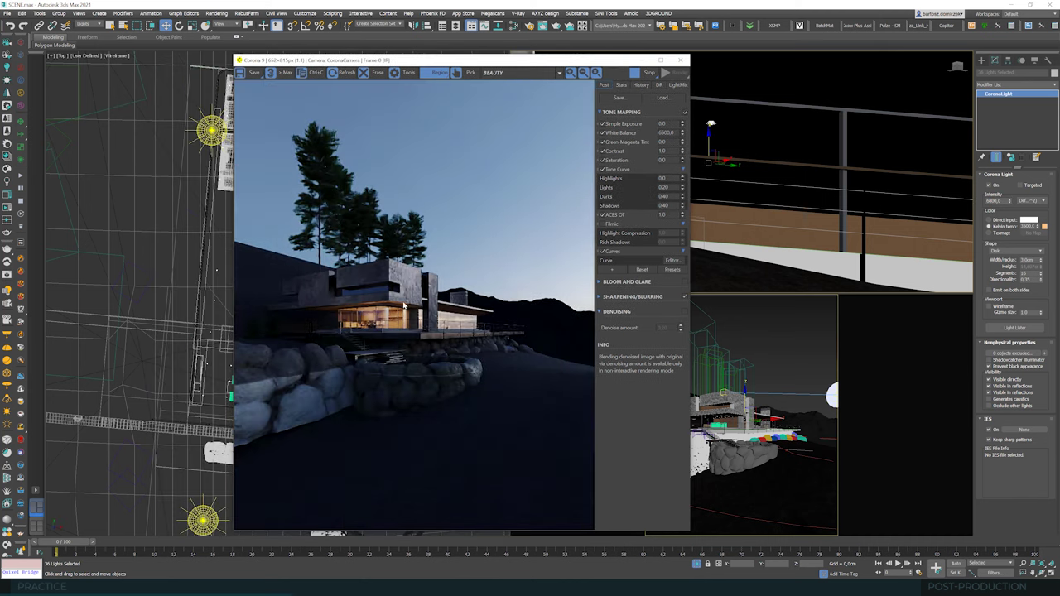
pyautogui.scroll(2, 394, 308)
pyautogui.scroll(-2, 368, 315)
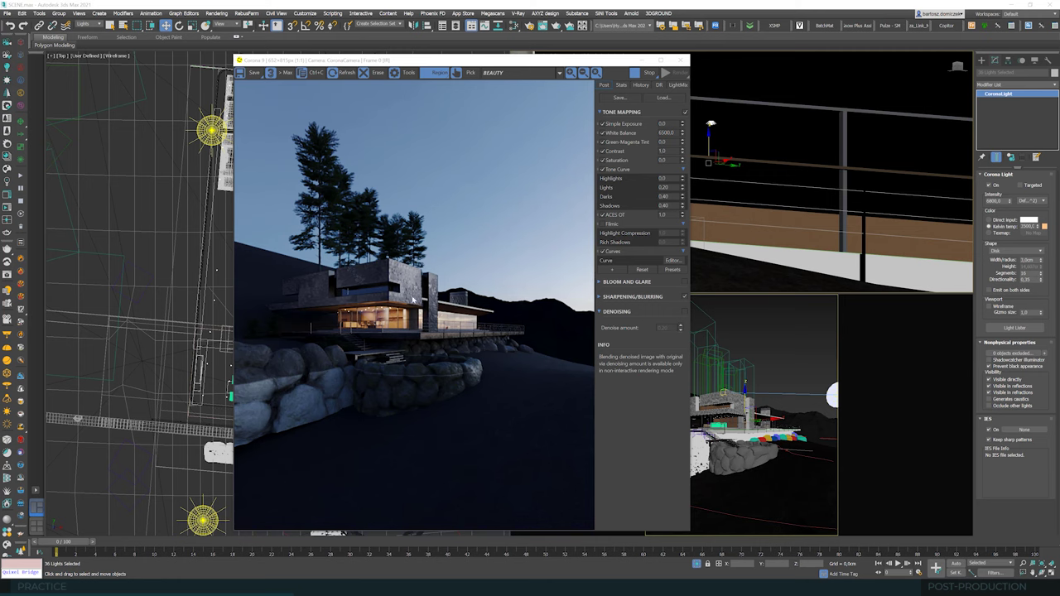
# Step: Select the row of four disk lights at the facade end of the dining area in the top view
pyautogui.moveTo(461, 59); pyautogui.dragTo(686, 64)
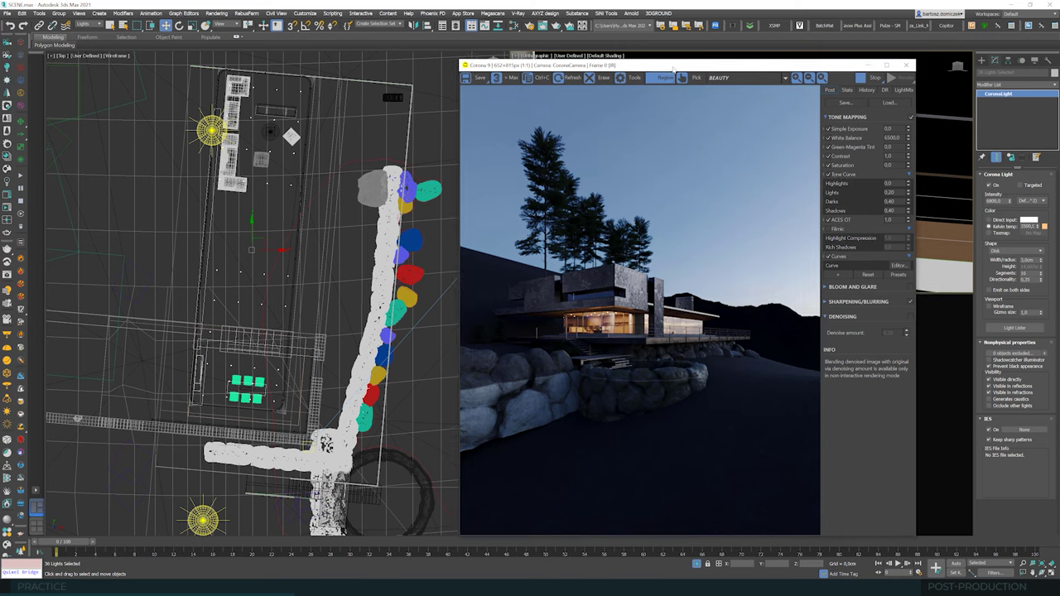
pyautogui.scroll(5, 365, 342)
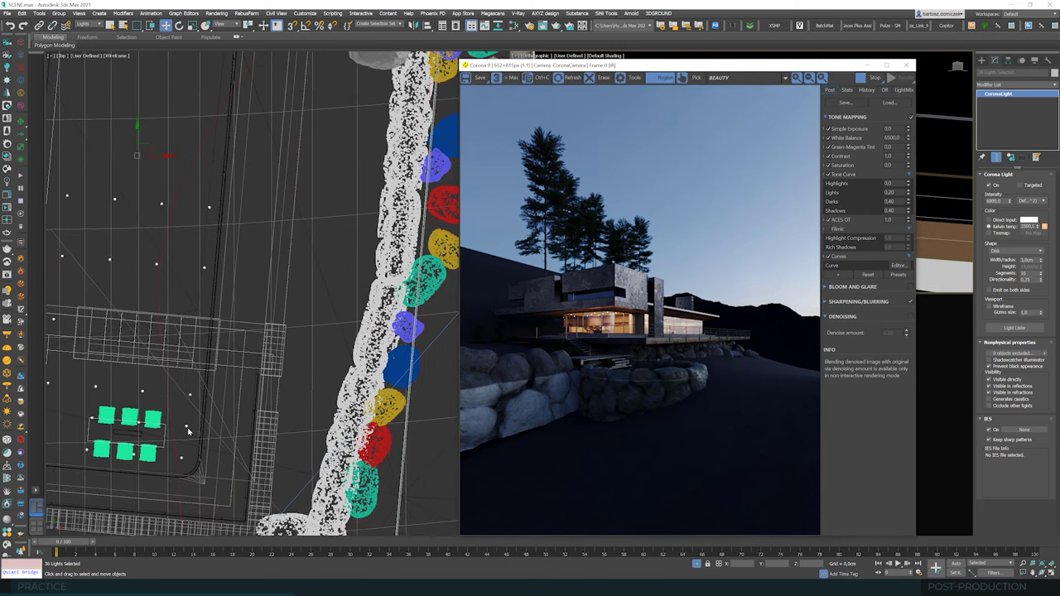
pyautogui.click(186, 427)
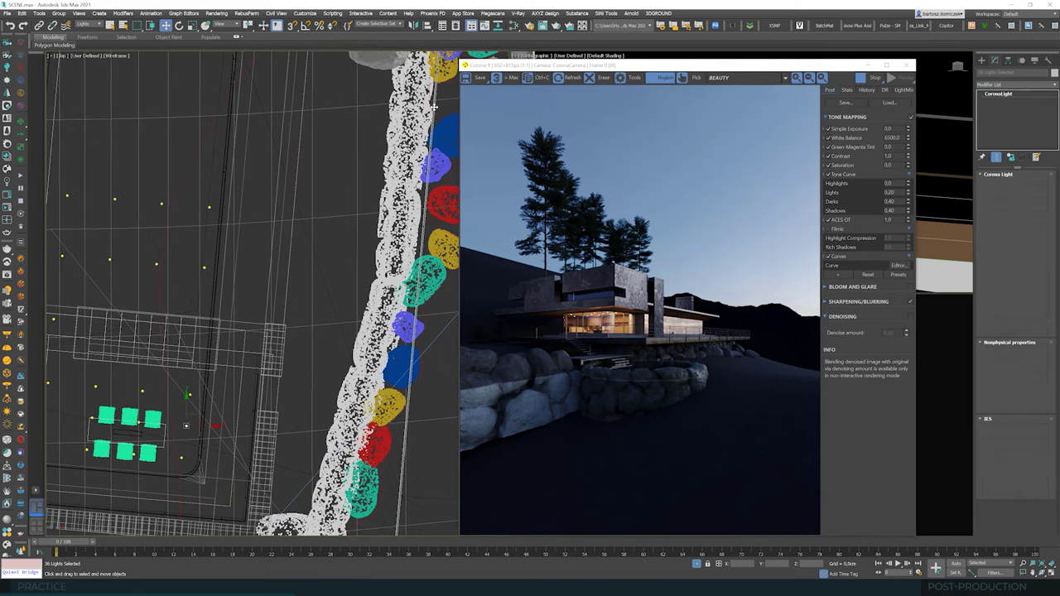
pyautogui.moveTo(210, 404); pyautogui.dragTo(276, 397, button='middle')
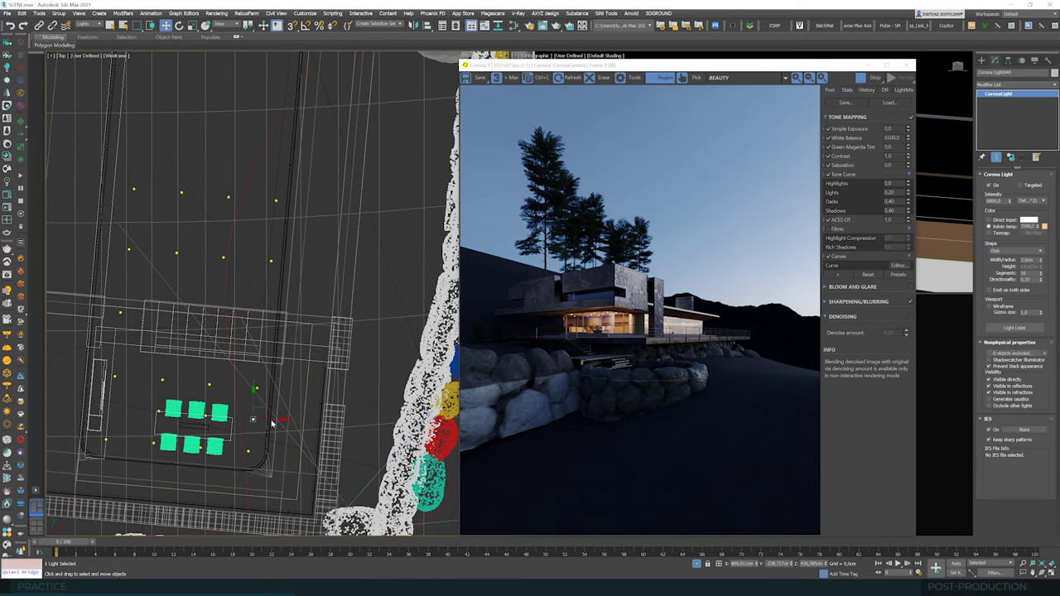
pyautogui.moveTo(135, 427); pyautogui.dragTo(257, 457)
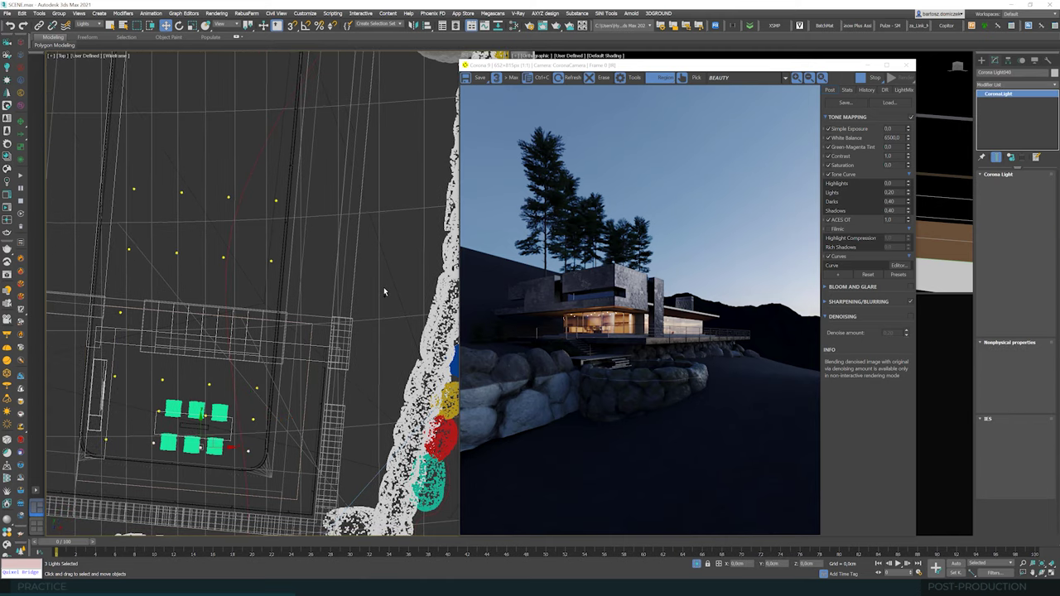
# Step: Duplicate the four selected disk lights up into the upper floor as independent copies and change their shape to Sphere
pyautogui.moveTo(698, 73); pyautogui.dragTo(264, 118)
pyautogui.scroll(-5, 723, 180)
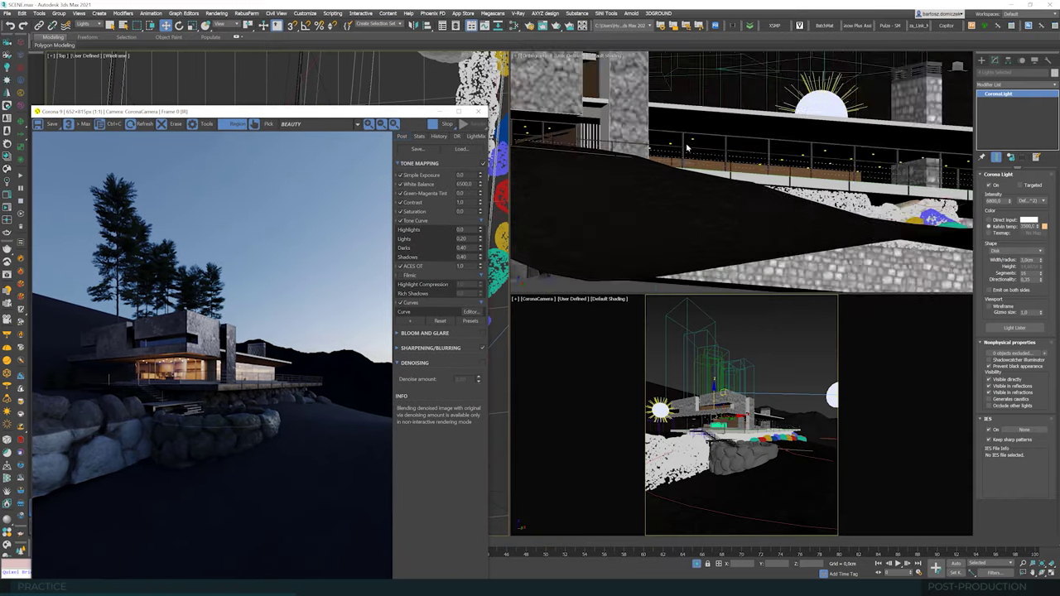
pyautogui.scroll(4, 725, 180)
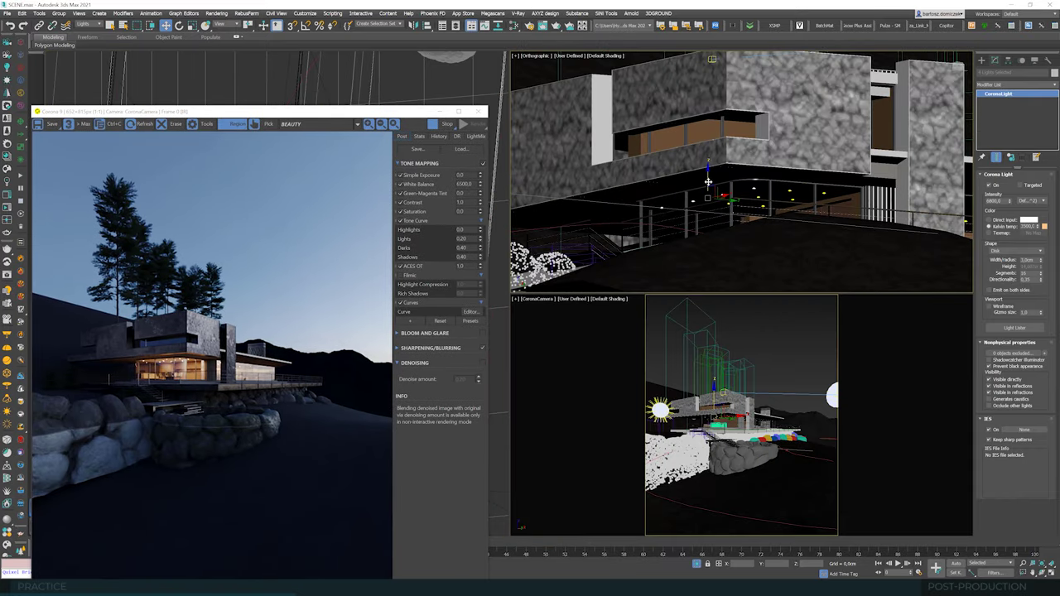
pyautogui.keyDown('shift'); pyautogui.moveTo(709, 181); pyautogui.dragTo(709, 103); pyautogui.keyUp('shift')
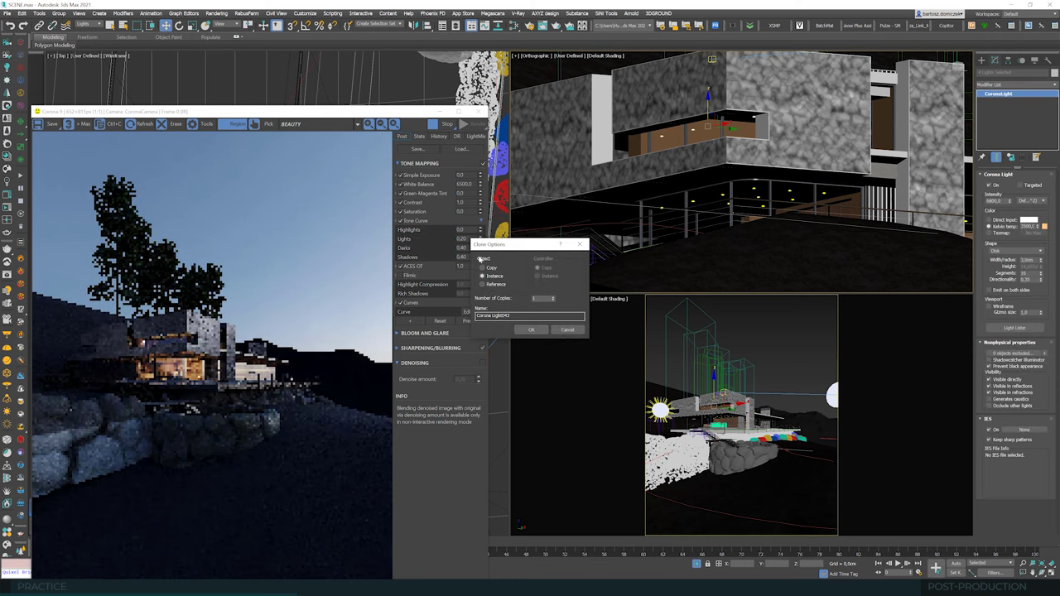
pyautogui.press('Return')
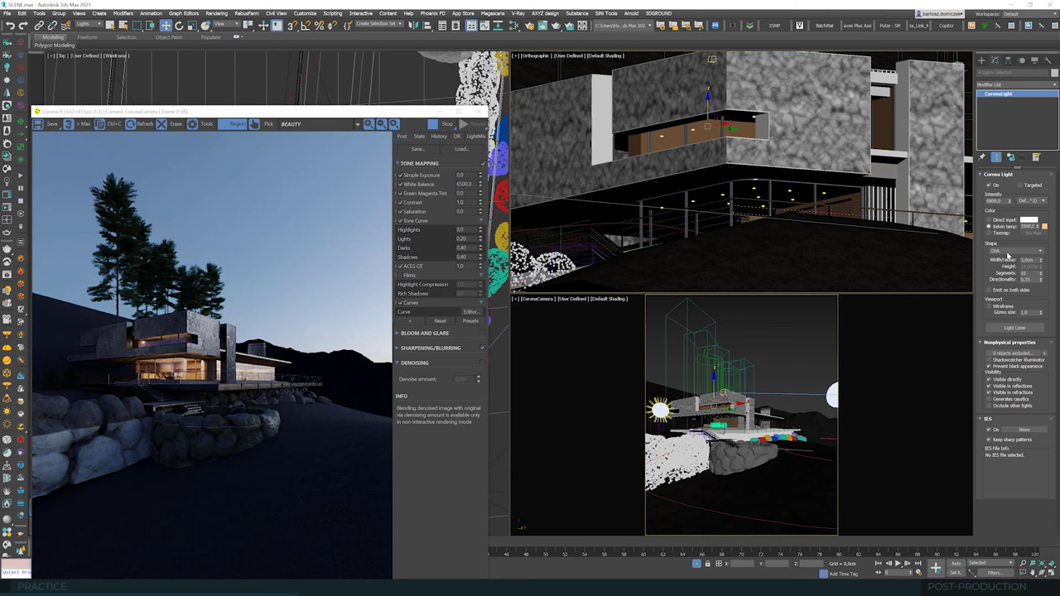
pyautogui.click(1012, 252)
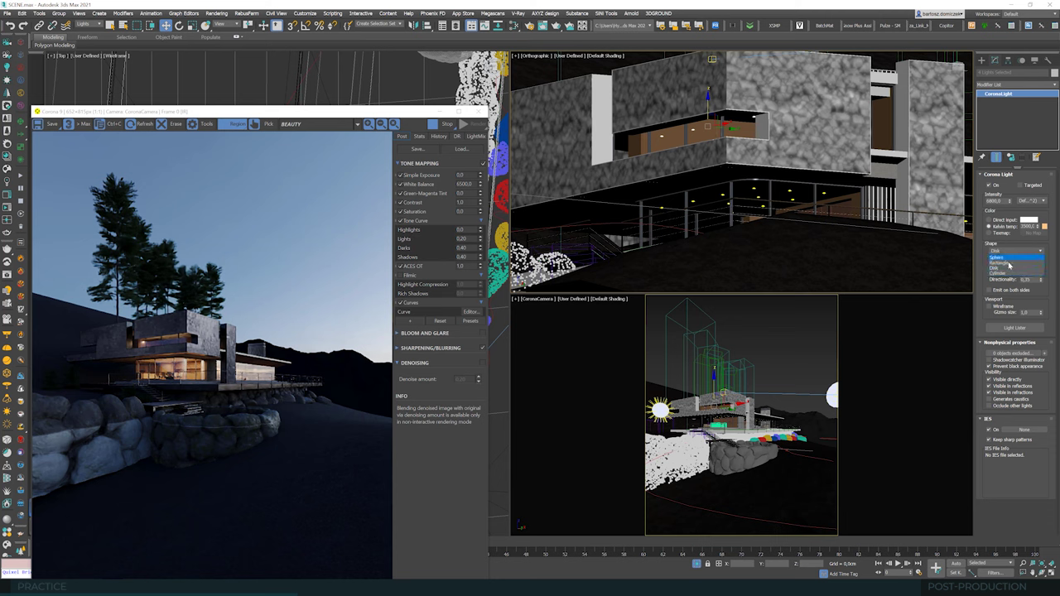
pyautogui.click(1002, 257)
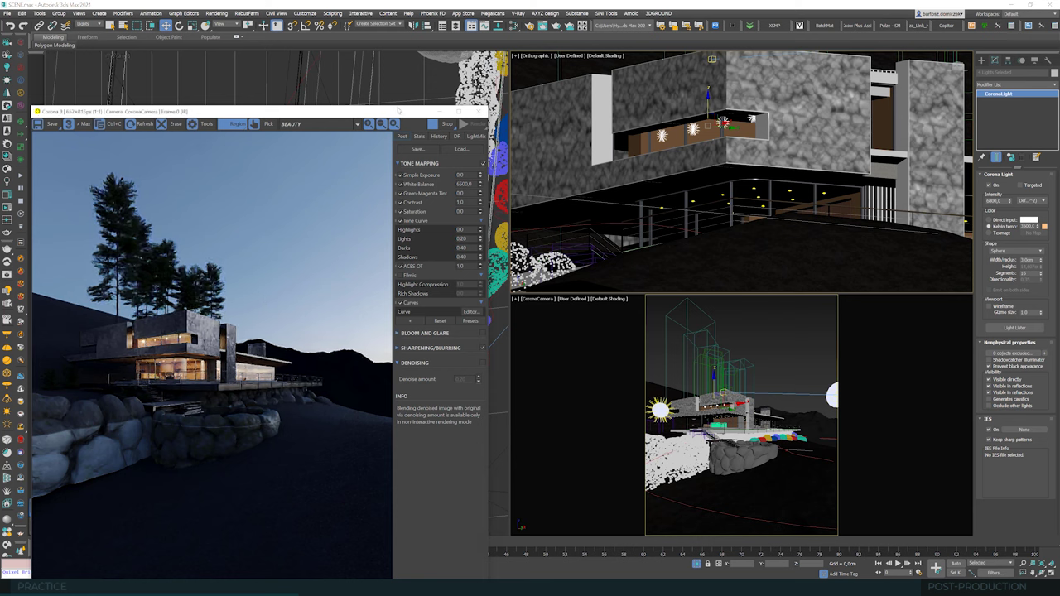
# Step: Move the four sphere lights slightly deeper into the upper room in the top view
pyautogui.moveTo(366, 111); pyautogui.dragTo(751, 113)
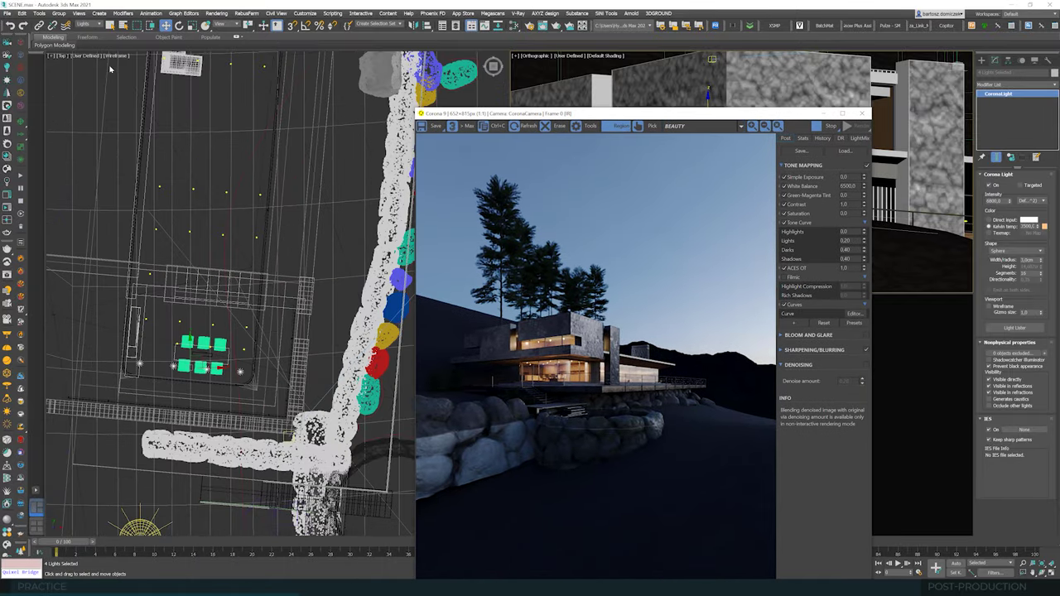
pyautogui.middleClick(208, 359)
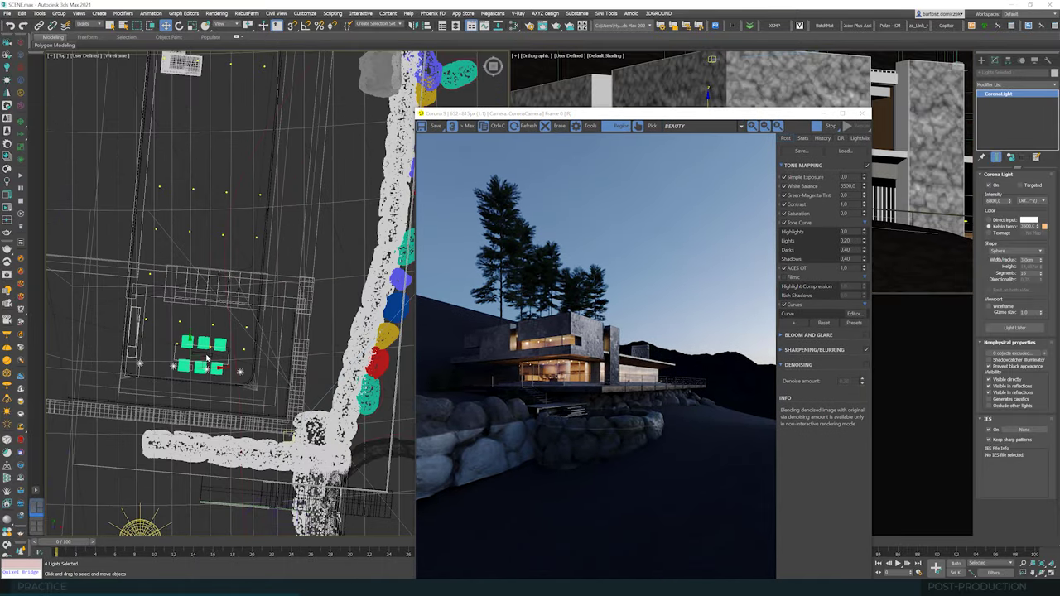
pyautogui.scroll(2, 207, 358)
pyautogui.moveTo(192, 365); pyautogui.dragTo(190, 348)
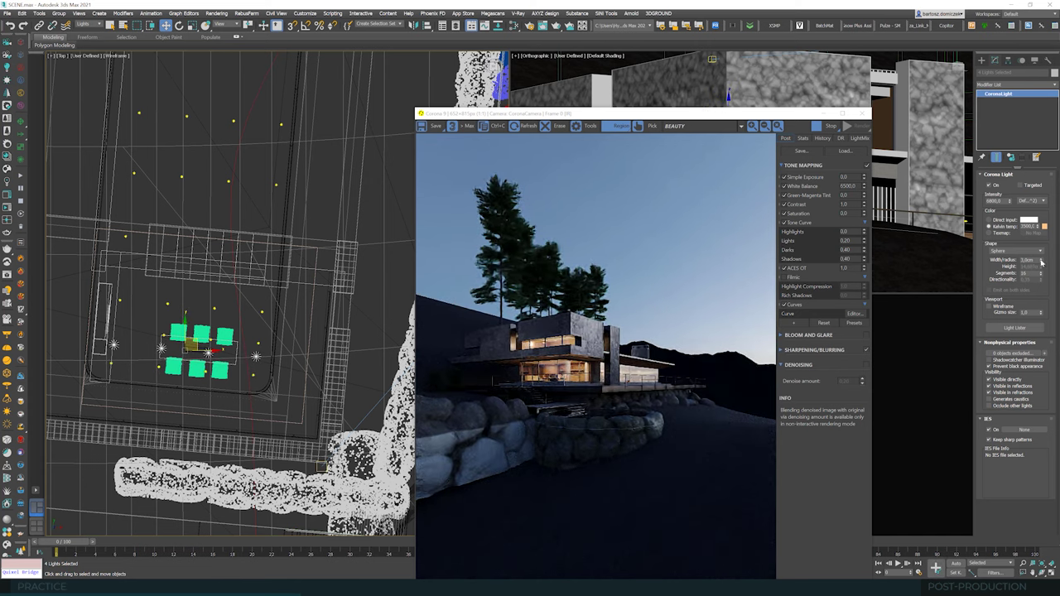
# Step: Enlarge the radius of the four sphere lights and lower their intensity to 20
pyautogui.moveTo(1036, 260); pyautogui.dragTo(1016, 260)
pyautogui.write('20')
pyautogui.press('Return')
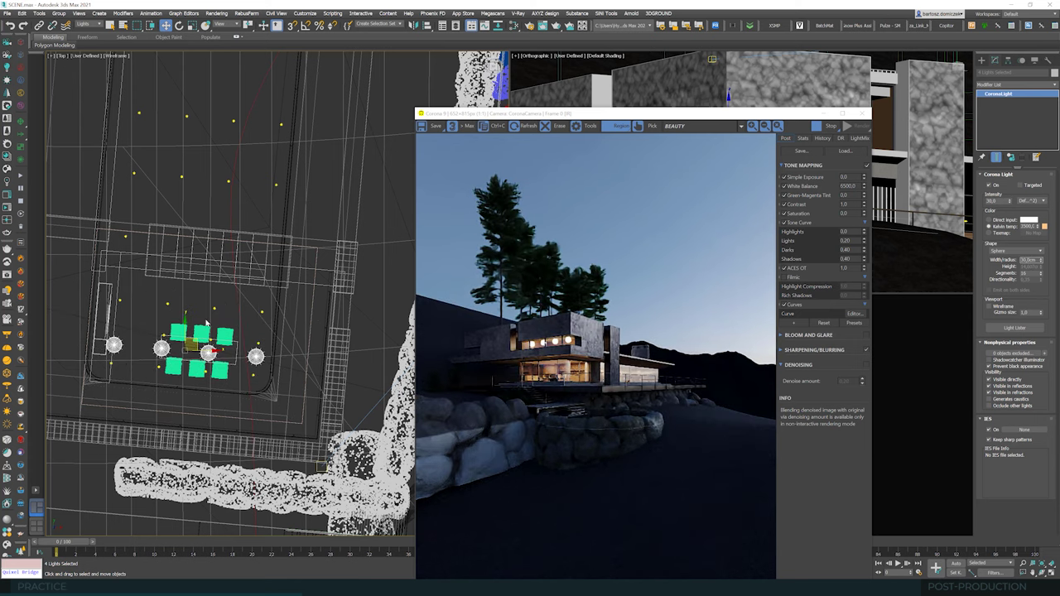
# Step: Make the sphere lights invisible directly, in reflections and in refractions
pyautogui.click(1004, 381)
pyautogui.click(998, 386)
pyautogui.click(995, 393)
# Step: Stagger the sphere lights in the upper room by moving two of them farther back, and check the house up close in the render
pyautogui.moveTo(197, 340); pyautogui.dragTo(194, 340)
pyautogui.keyDown('alt'); pyautogui.click(254, 355); pyautogui.keyUp('alt')
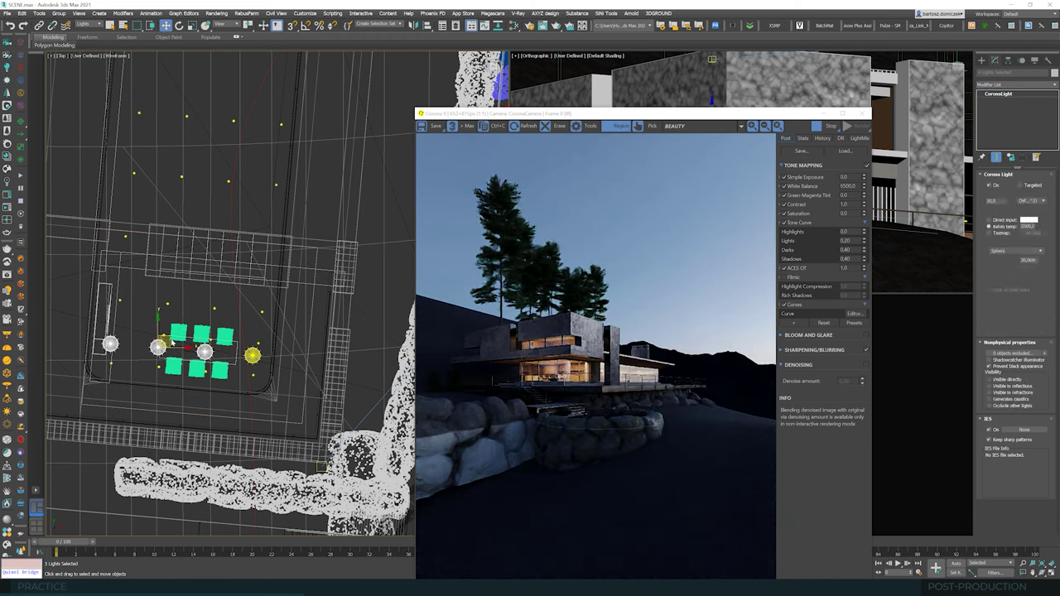
pyautogui.moveTo(171, 342); pyautogui.dragTo(195, 301)
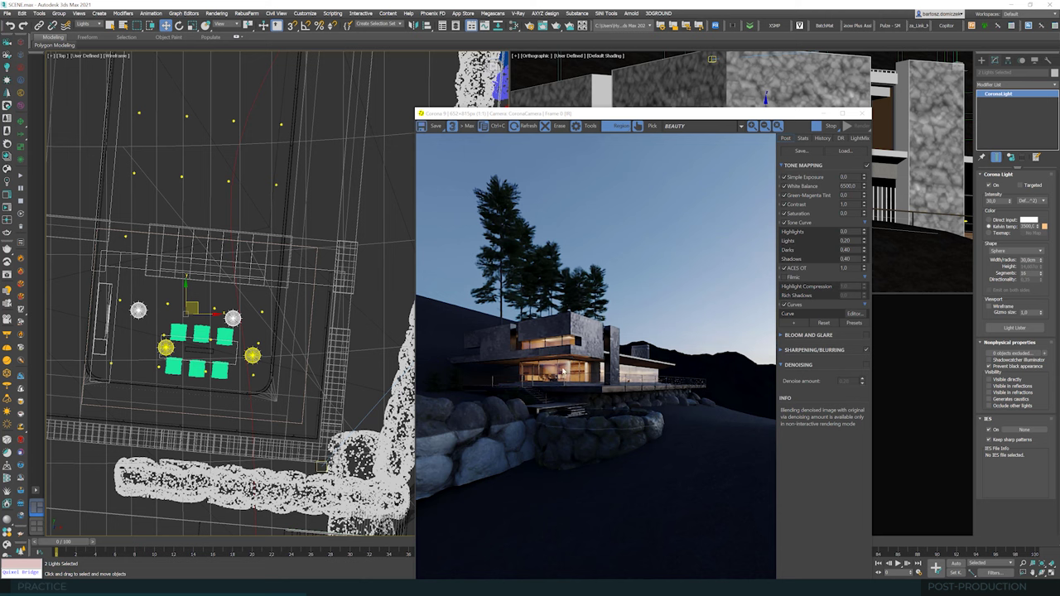
pyautogui.scroll(1, 572, 381)
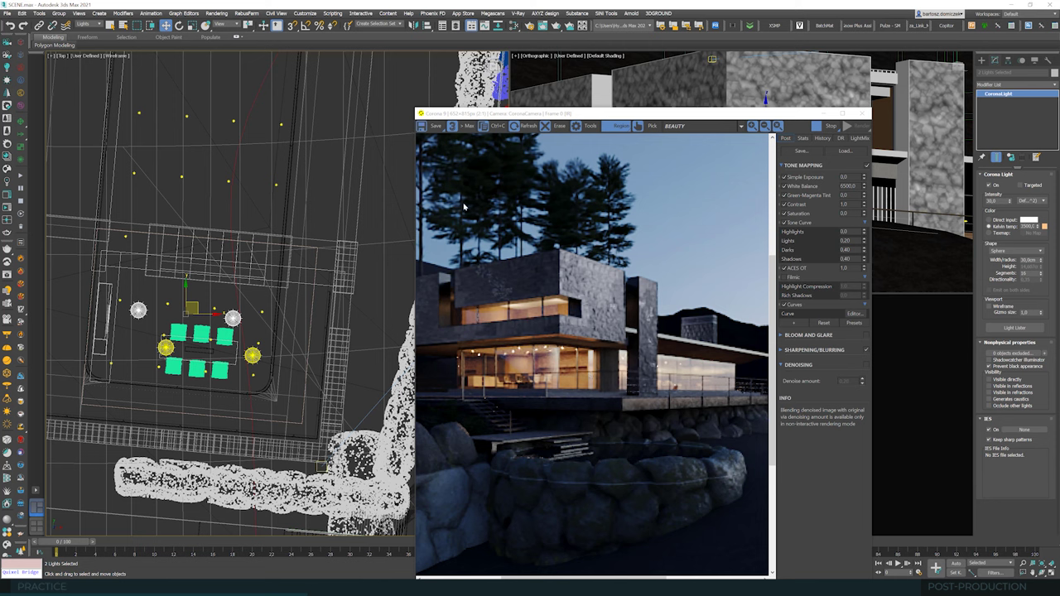
# Step: Deselect the sphere lights and open the Corona light creation options
pyautogui.scroll(2, 174, 295)
pyautogui.click(173, 295)
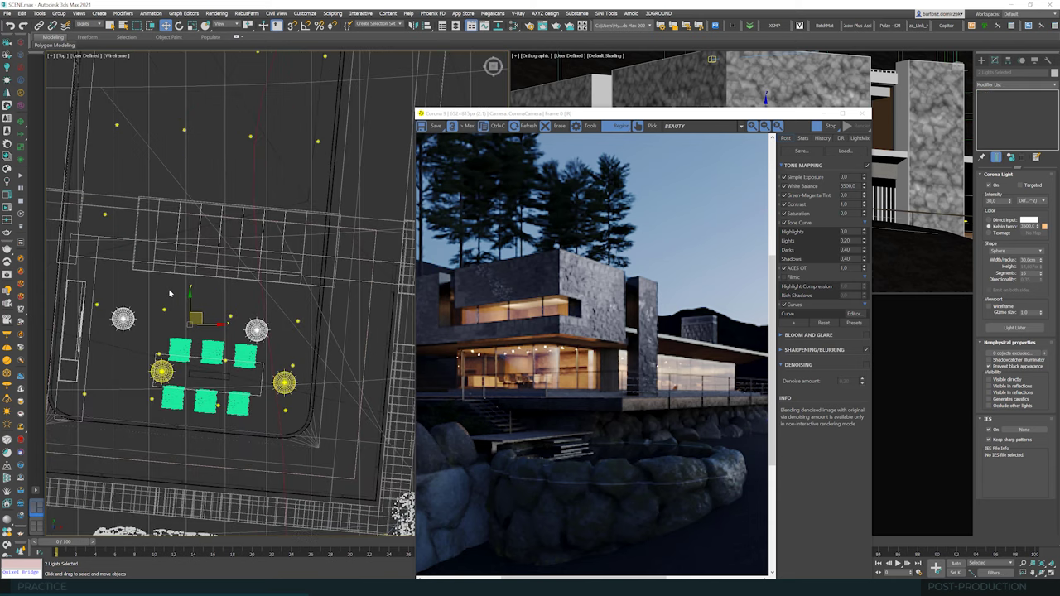
pyautogui.click(982, 59)
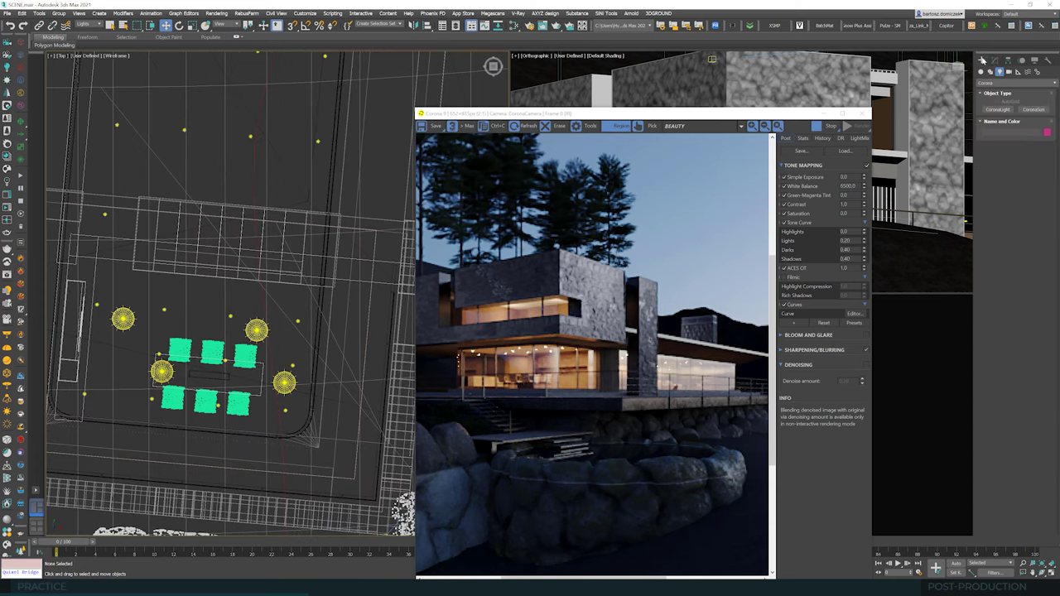
# Step: Create a rectangular Corona light about 398 cm wide in the top view, across the structure behind the dining table
pyautogui.click(996, 109)
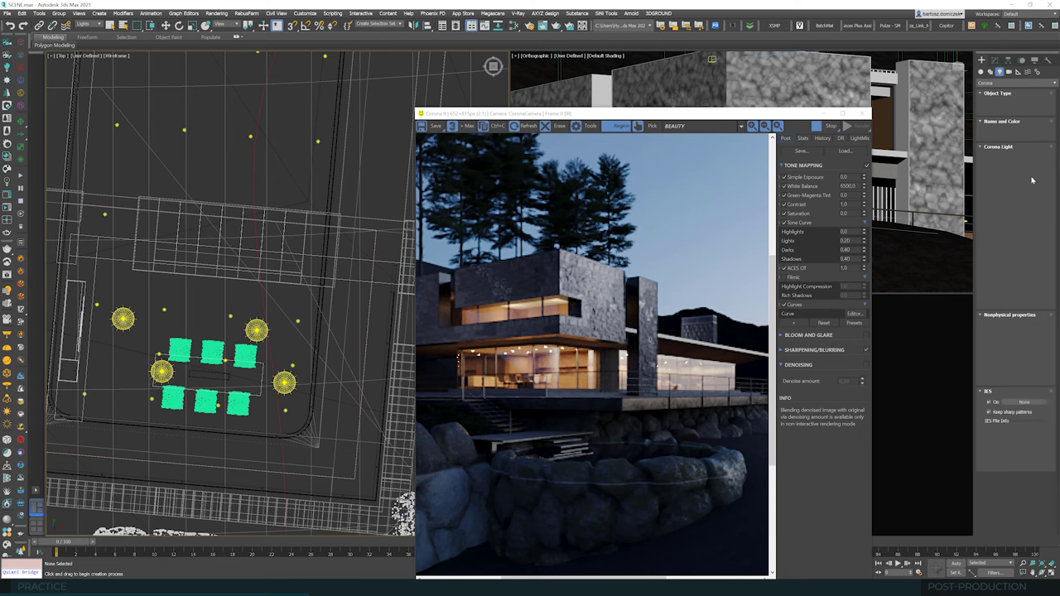
pyautogui.click(1012, 223)
pyautogui.click(1004, 238)
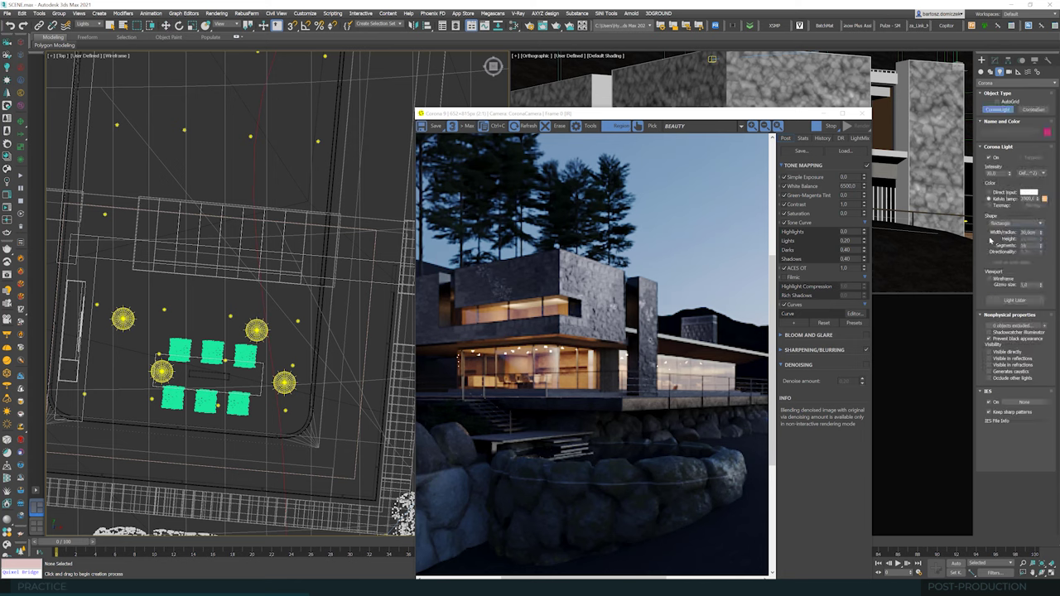
pyautogui.moveTo(152, 253); pyautogui.dragTo(296, 257)
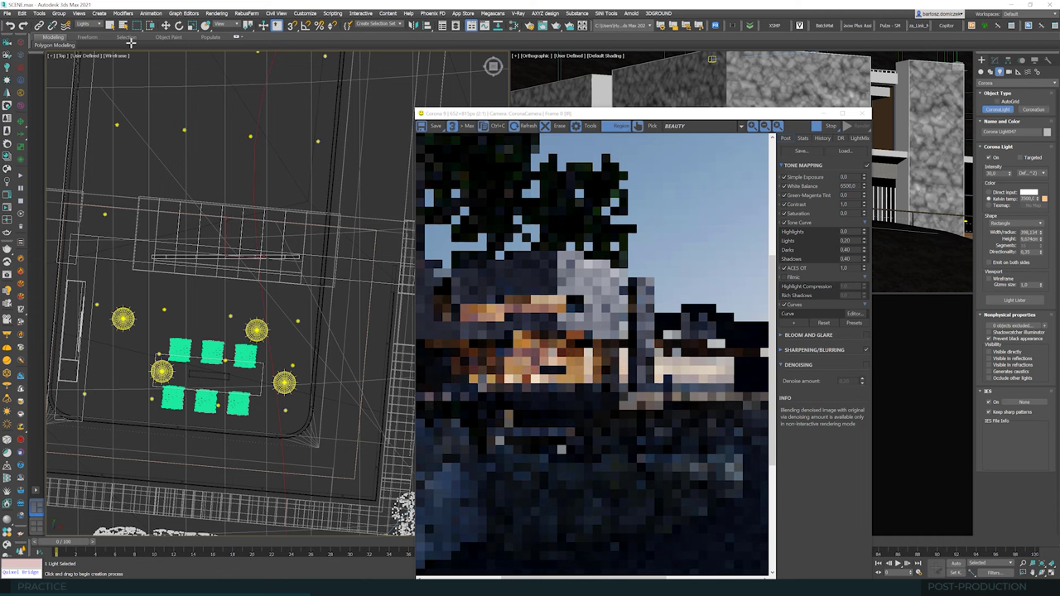
# Step: Rotate the strip light to match the slanted structure and move it along that structure's edge nearest the dining table
pyautogui.click(178, 25)
pyautogui.click(305, 25)
pyautogui.scroll(2, 223, 224)
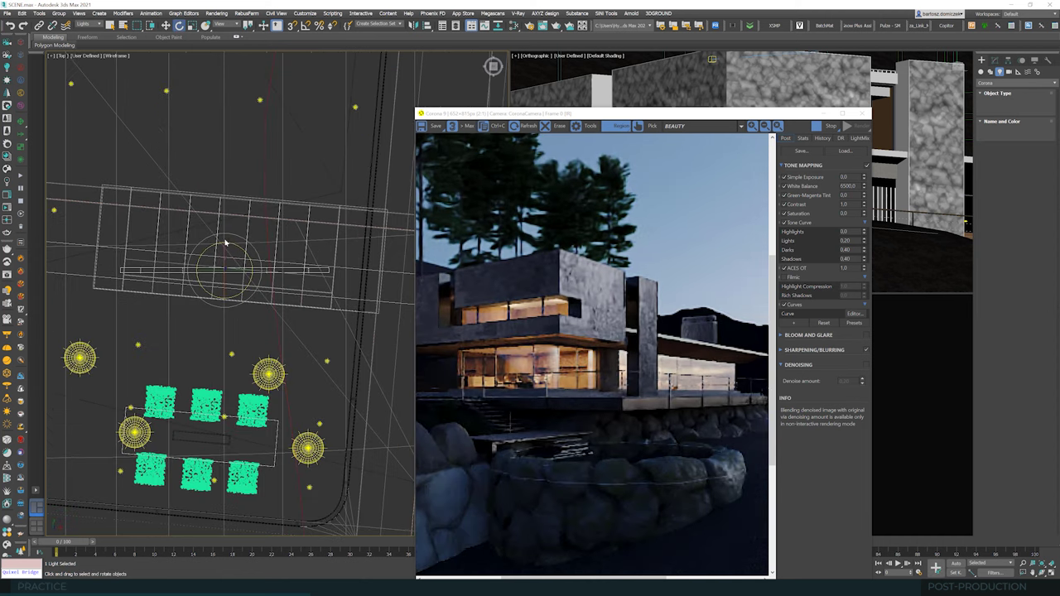
pyautogui.moveTo(236, 245); pyautogui.dragTo(234, 244)
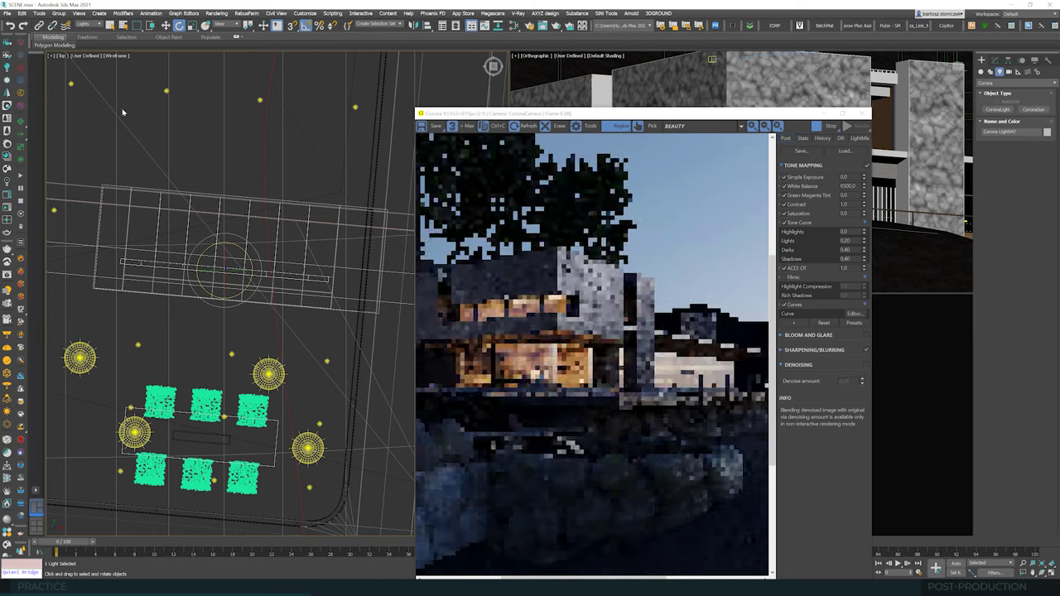
pyautogui.press('w')
pyautogui.scroll(2, 207, 262)
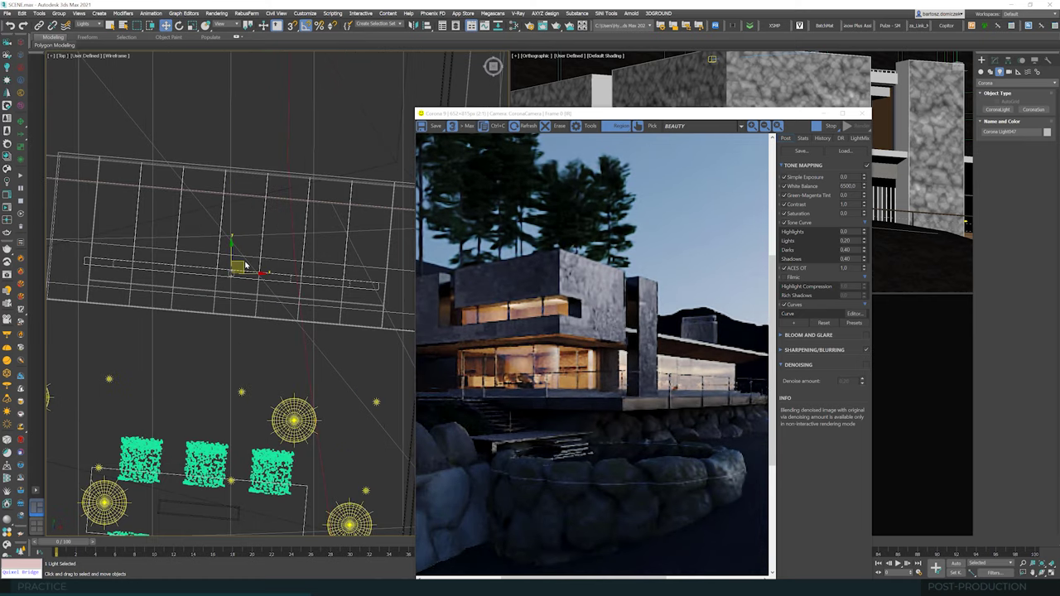
pyautogui.moveTo(245, 262); pyautogui.dragTo(247, 289)
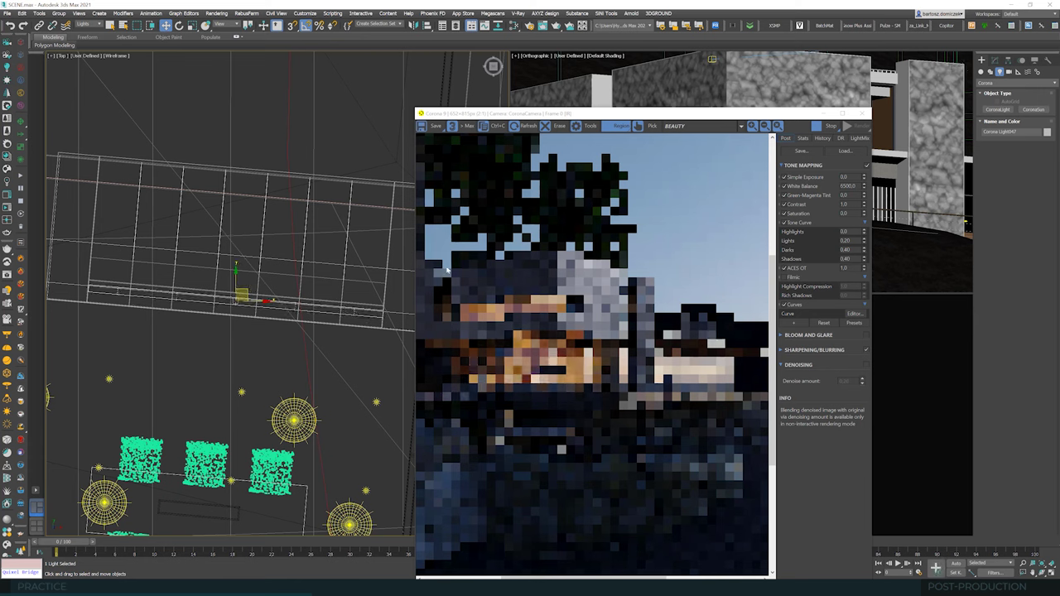
# Step: Reduce the strip light's height to about 4.35 cm, set its intensity to 500 and adjust its directionality
pyautogui.click(995, 61)
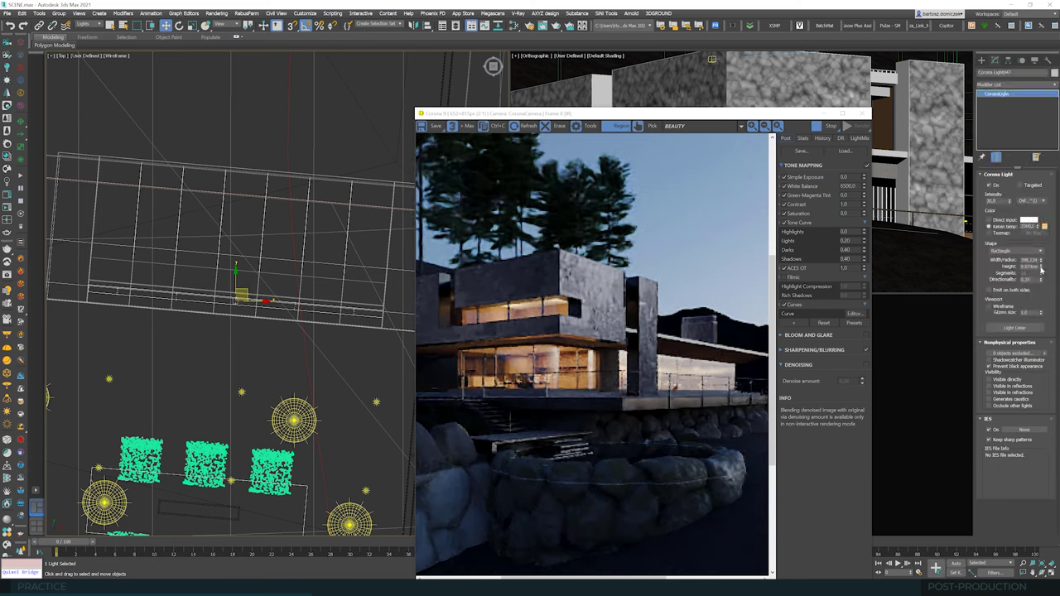
pyautogui.moveTo(1041, 268); pyautogui.dragTo(1041, 281)
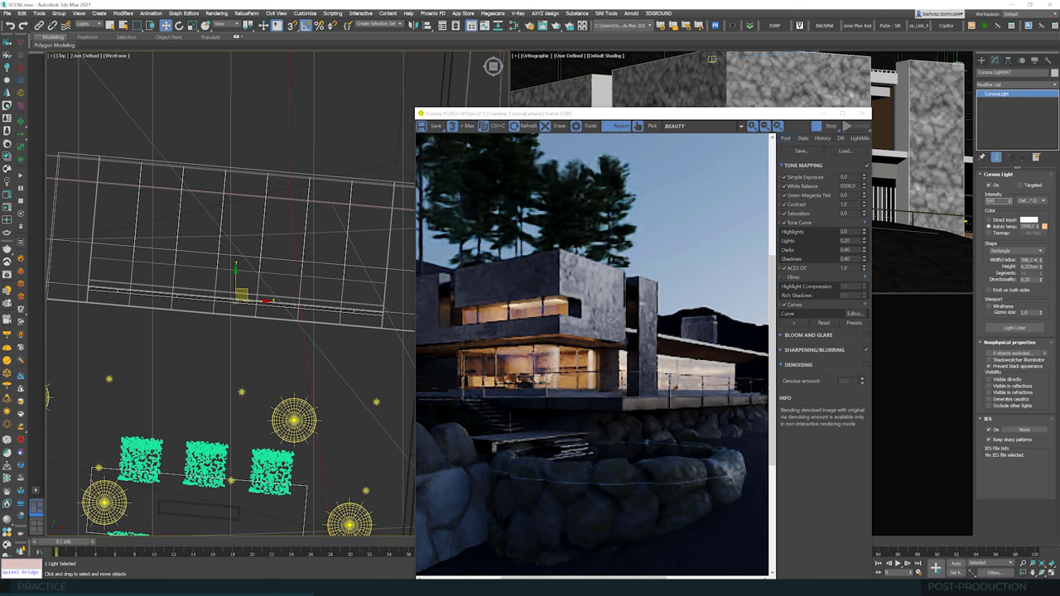
pyautogui.press('Tab')
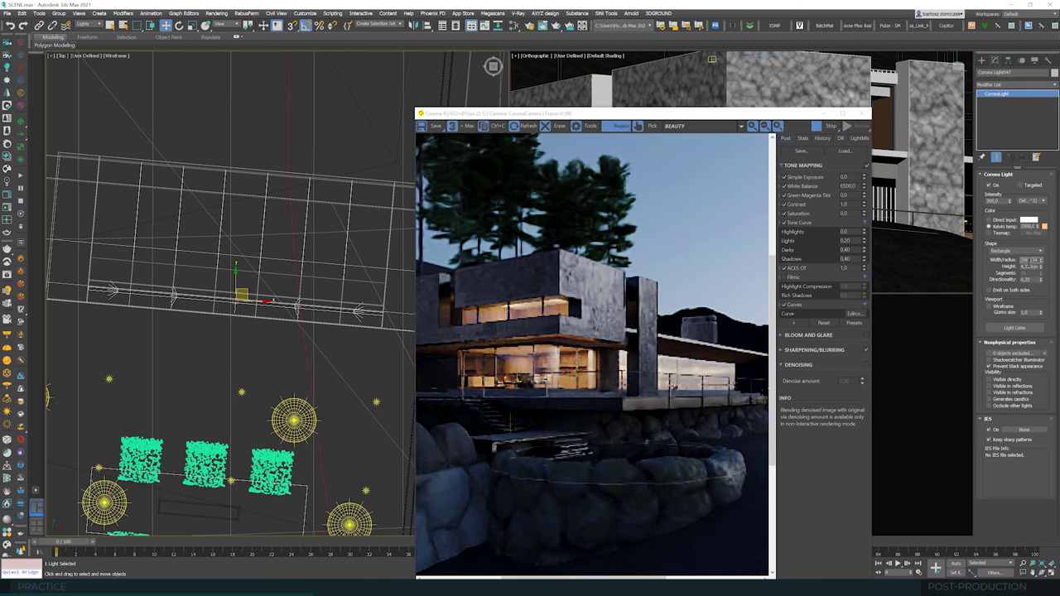
pyautogui.click(1027, 278)
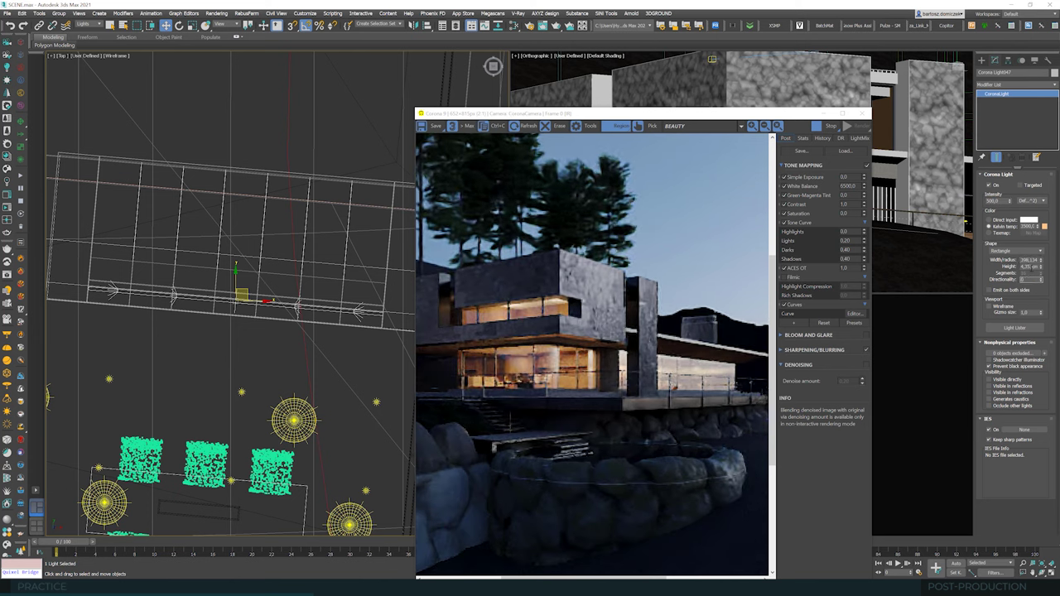
pyautogui.press('Tab')
# Step: Raise the strip light from ground level to just under the ground-floor ceiling in the orthographic view
pyautogui.moveTo(549, 112); pyautogui.dragTo(314, 76)
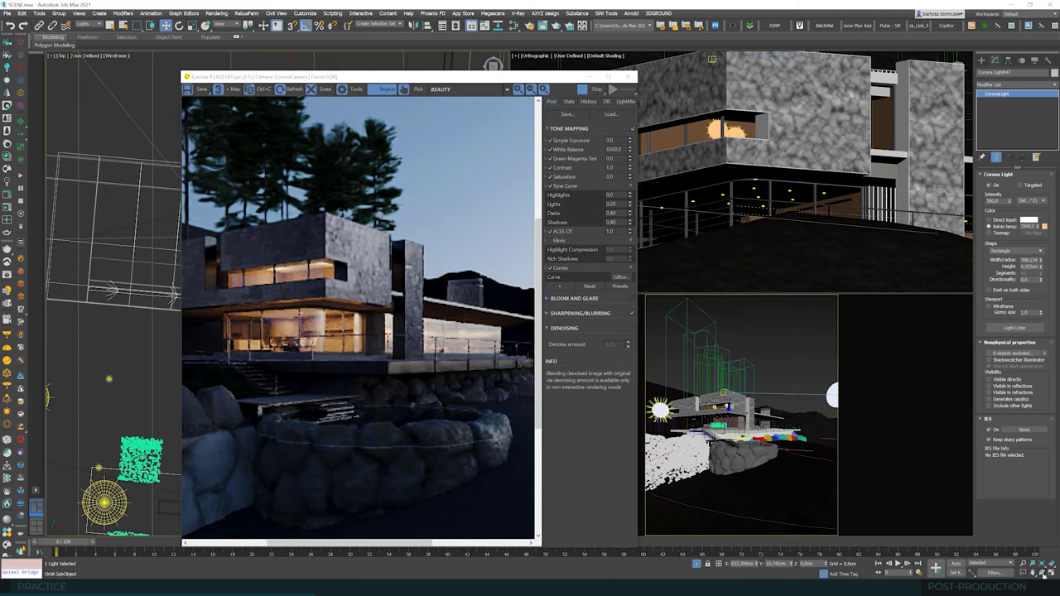
pyautogui.keyDown('alt'); pyautogui.moveTo(749, 242); pyautogui.dragTo(771, 204, button='middle'); pyautogui.keyUp('alt')
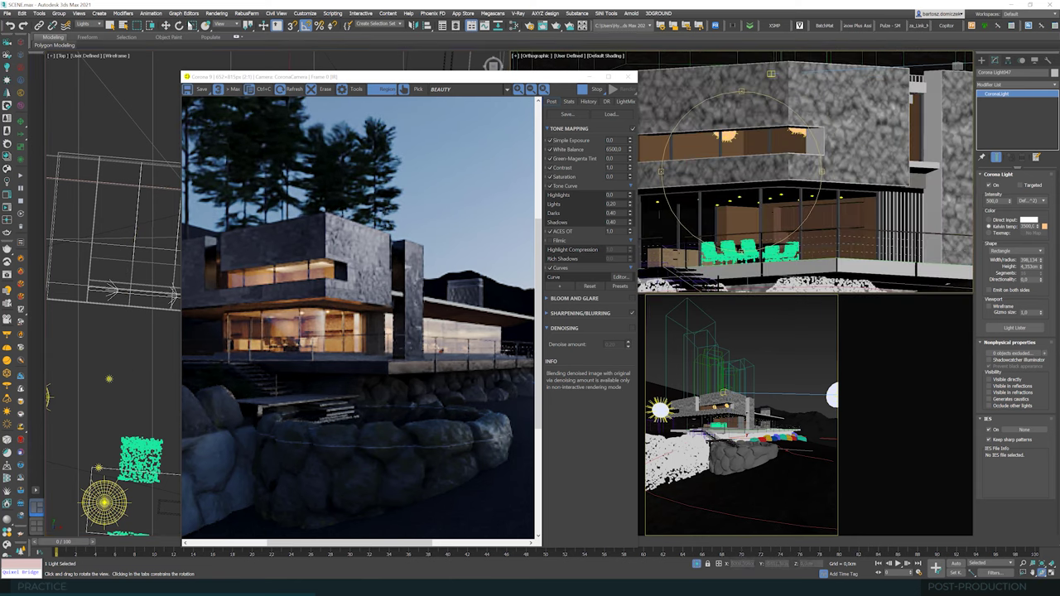
pyautogui.press('w')
pyautogui.scroll(-2, 759, 217)
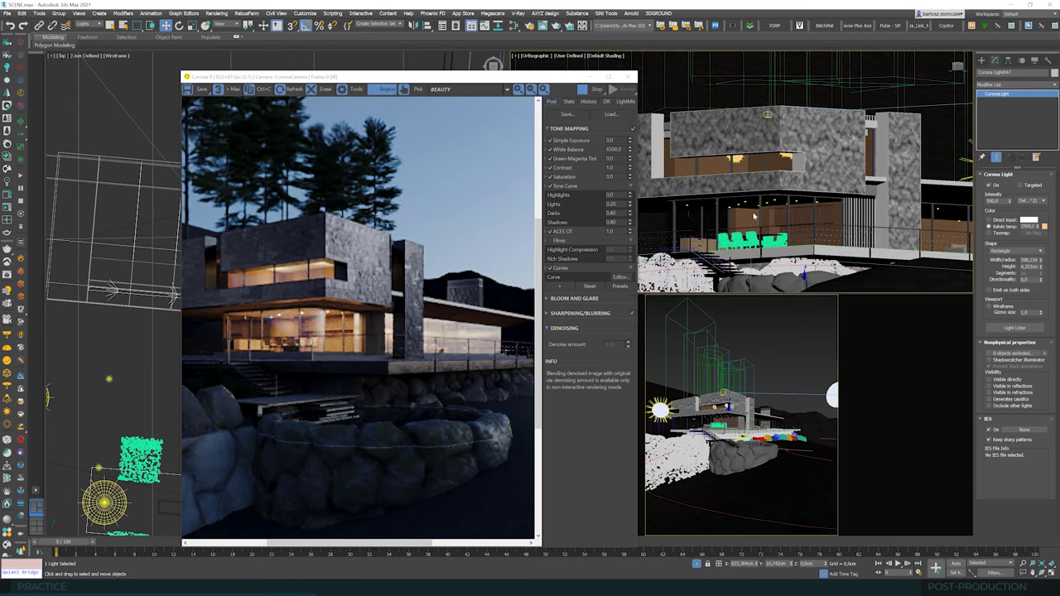
pyautogui.hotkey('alt', 'w')
pyautogui.moveTo(290, 75); pyautogui.dragTo(88, 68)
pyautogui.moveTo(664, 445); pyautogui.dragTo(676, 364, button='middle')
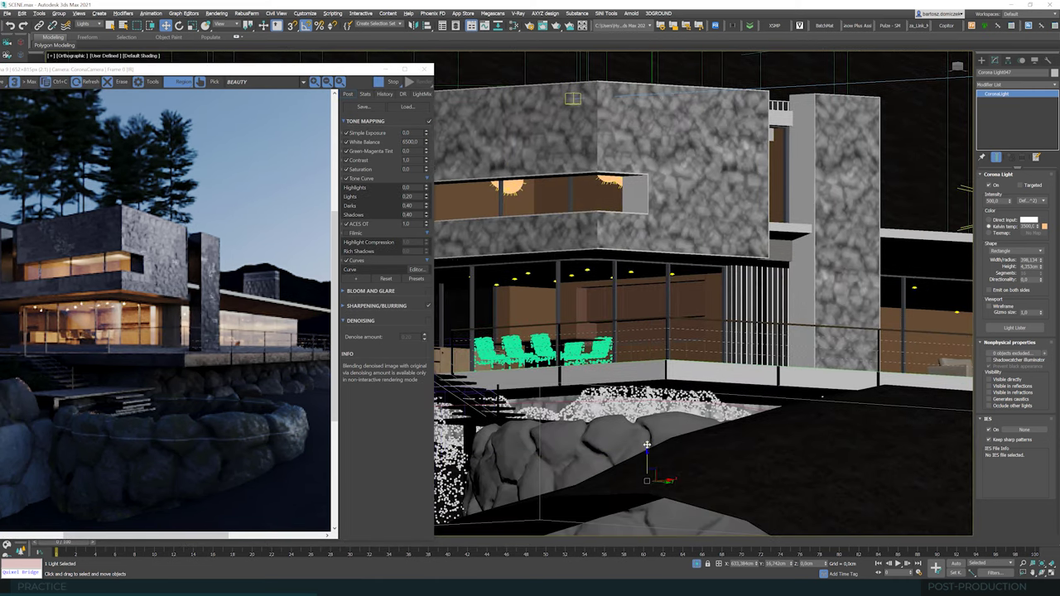
pyautogui.moveTo(647, 448); pyautogui.dragTo(659, 299)
# Step: Fine-tune the strip light's height in the dark gap and make it visible directly, in reflections and in refractions
pyautogui.scroll(10, 659, 299)
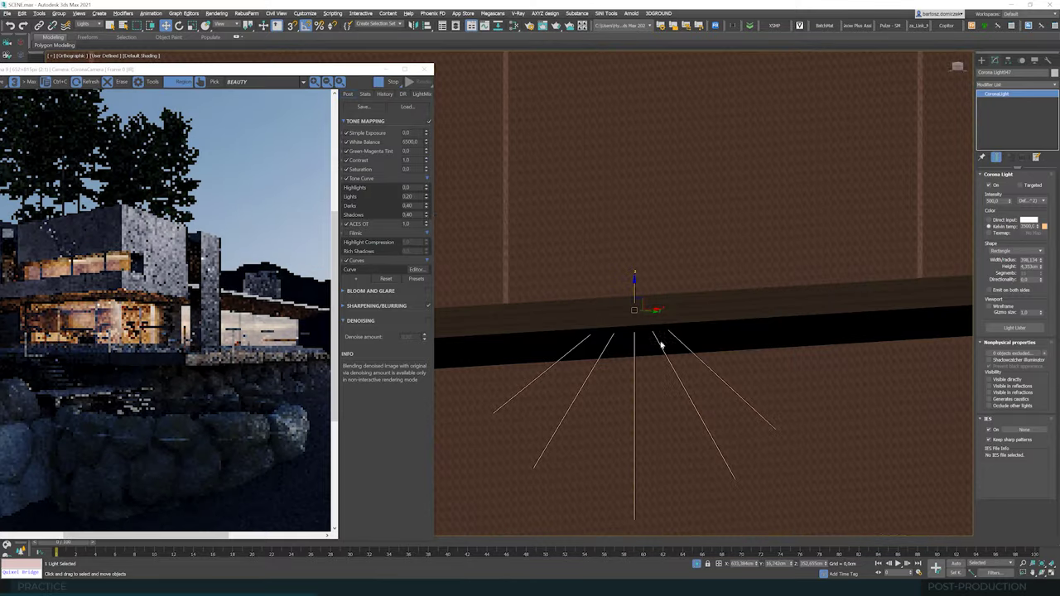
pyautogui.moveTo(630, 302)
pyautogui.mouseDown()
pyautogui.moveTo(625, 295)
pyautogui.moveTo(626, 322)
pyautogui.mouseUp()
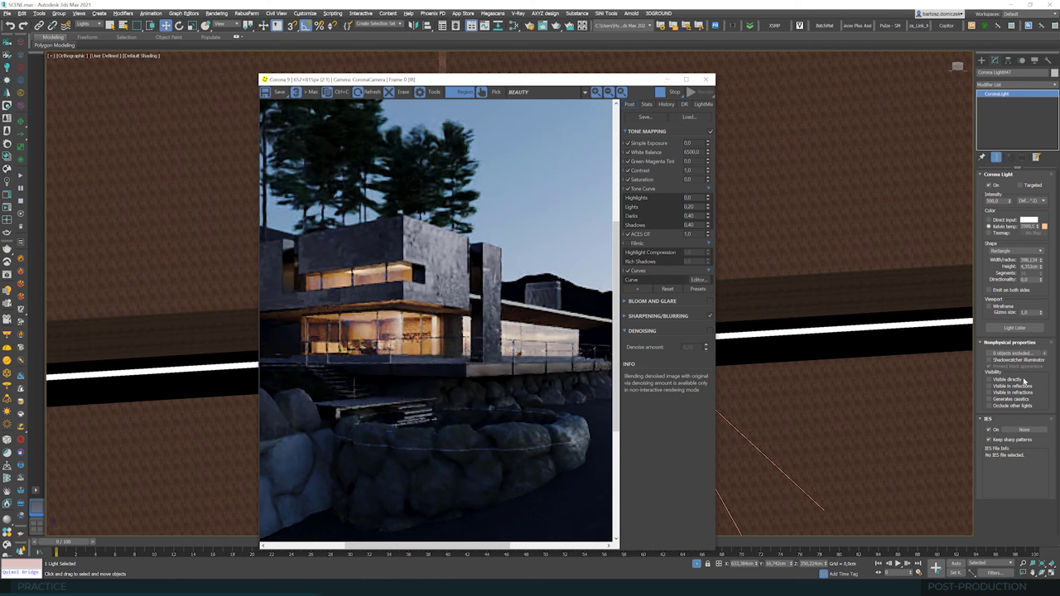
pyautogui.click(1024, 382)
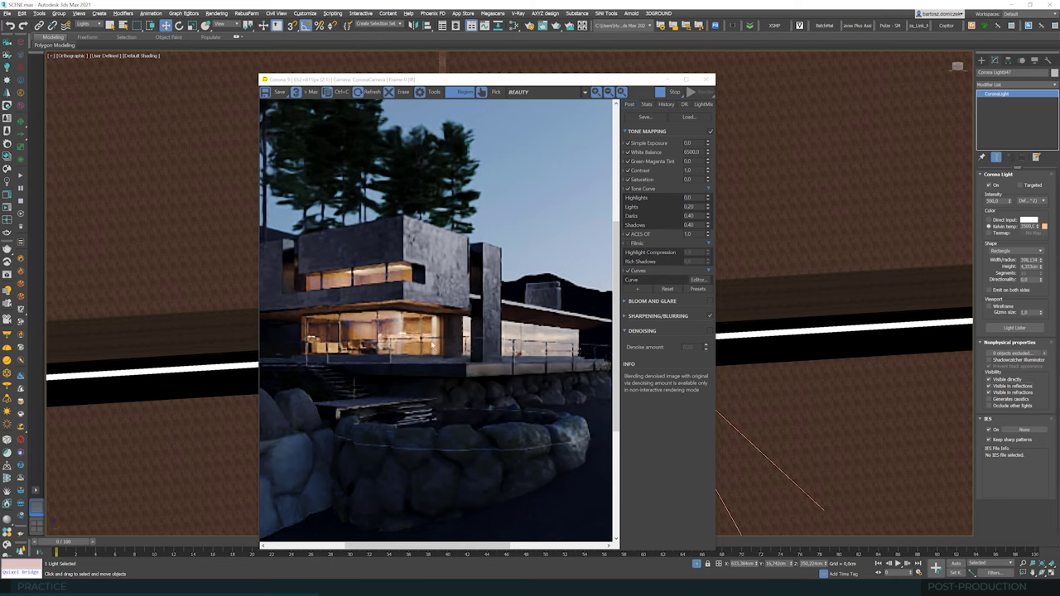
pyautogui.moveTo(535, 80); pyautogui.dragTo(344, 78)
pyautogui.moveTo(624, 320); pyautogui.dragTo(623, 323)
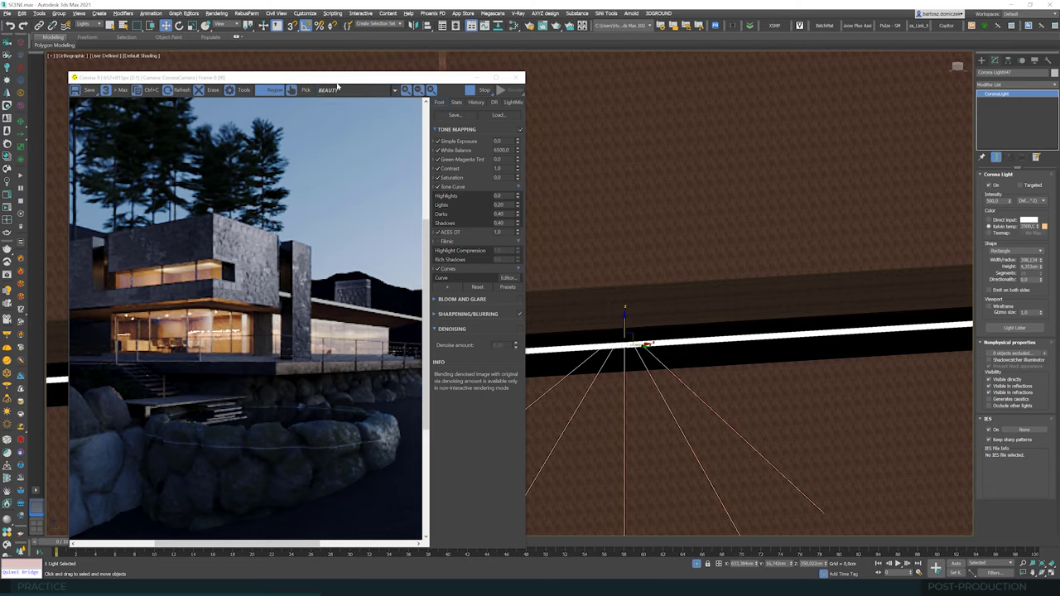
# Step: Compare the whole house in the interactive render and raise the strip light slightly within the dark gap
pyautogui.moveTo(337, 87); pyautogui.dragTo(555, 72)
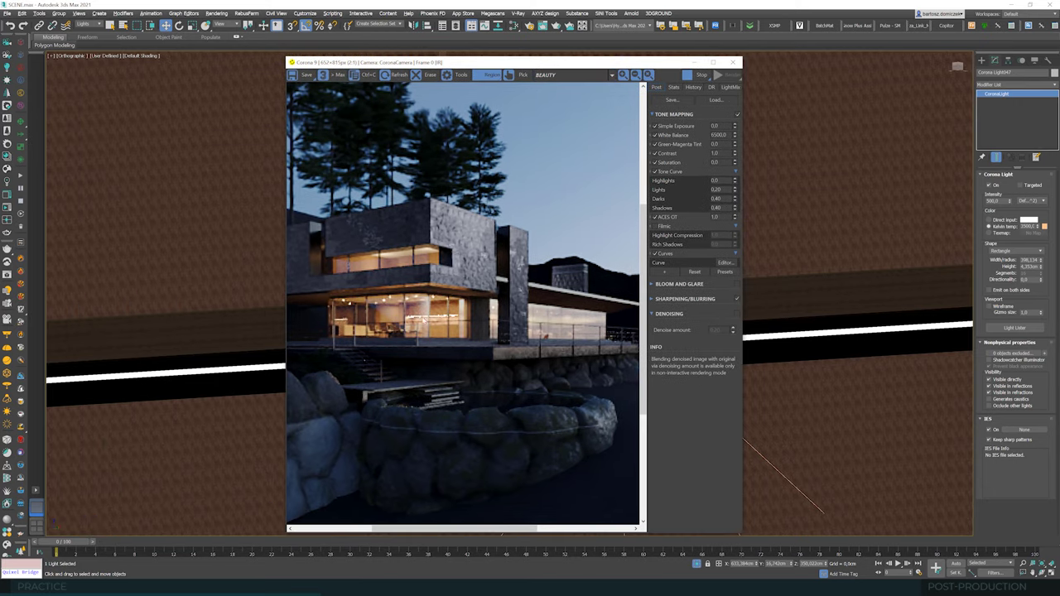
pyautogui.scroll(-1, 485, 321)
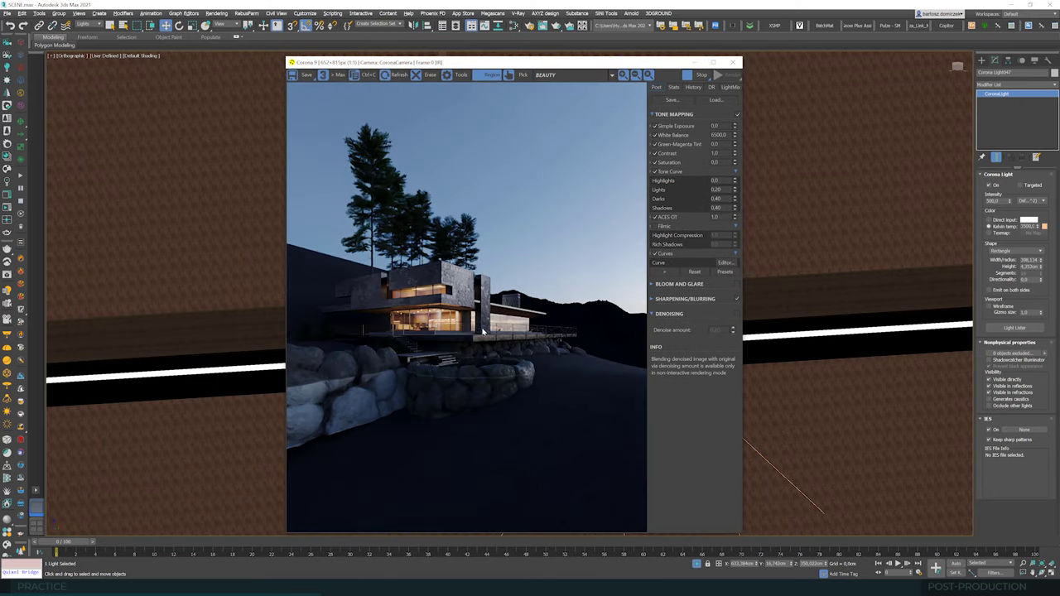
pyautogui.moveTo(583, 67); pyautogui.dragTo(315, 64)
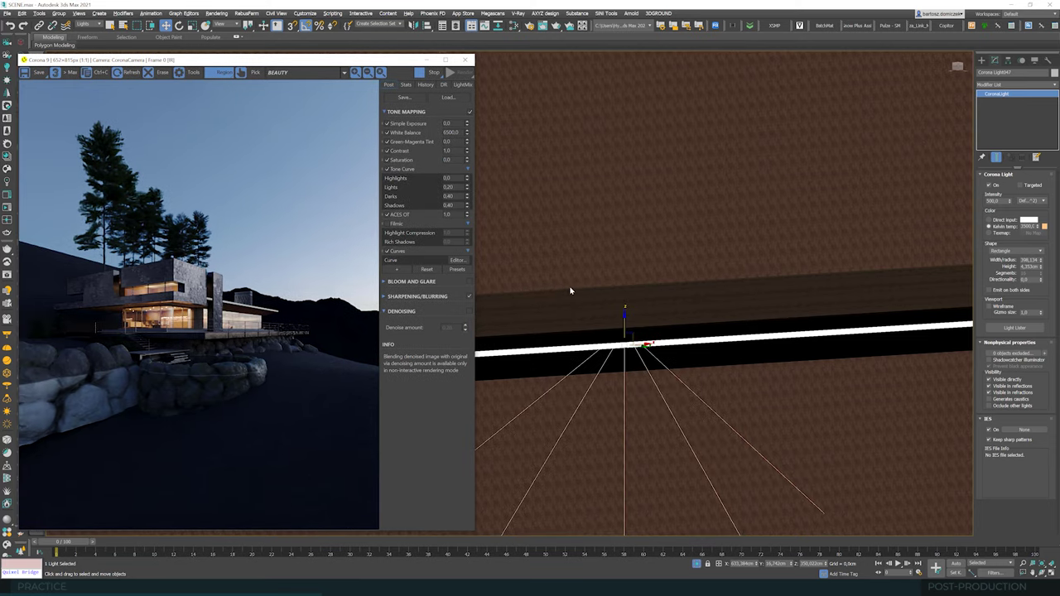
pyautogui.moveTo(624, 325); pyautogui.dragTo(625, 317)
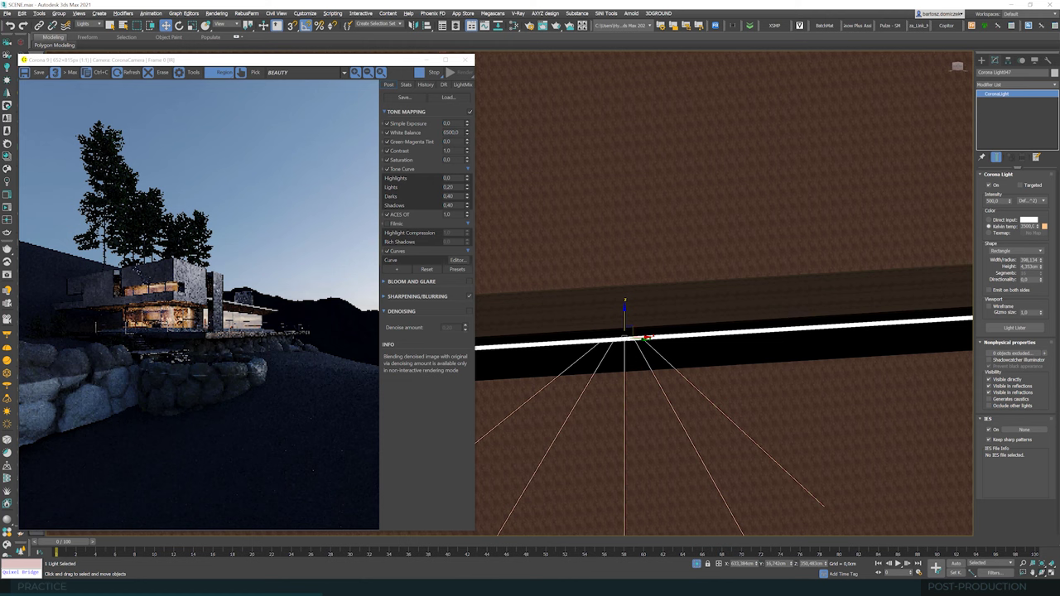
# Step: Inspect the strip light's placement from another angle and shift it slightly away from the dining table in the top view
pyautogui.click(1043, 573)
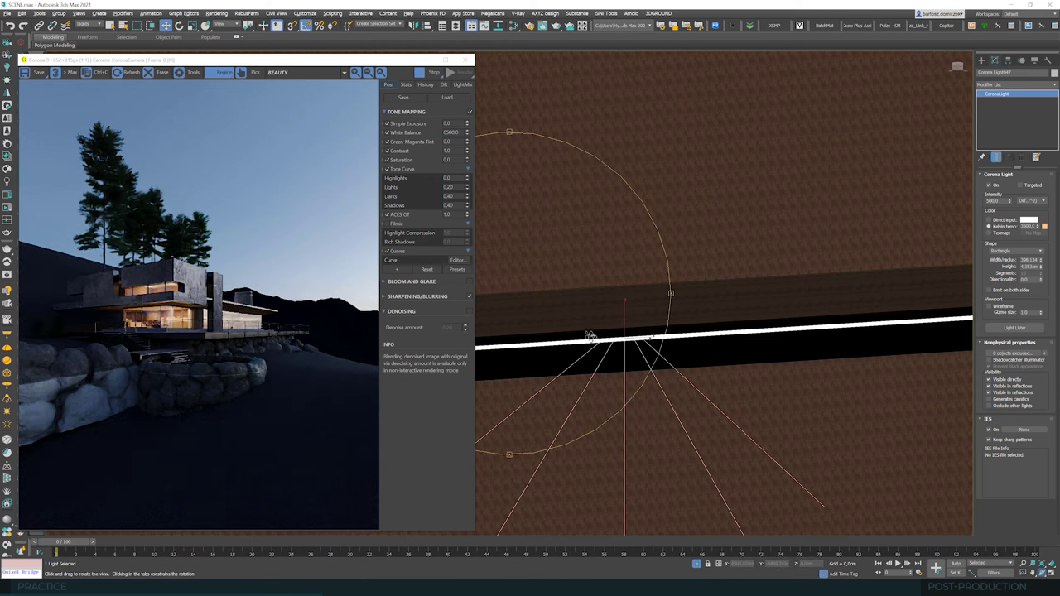
pyautogui.moveTo(591, 337); pyautogui.dragTo(577, 333)
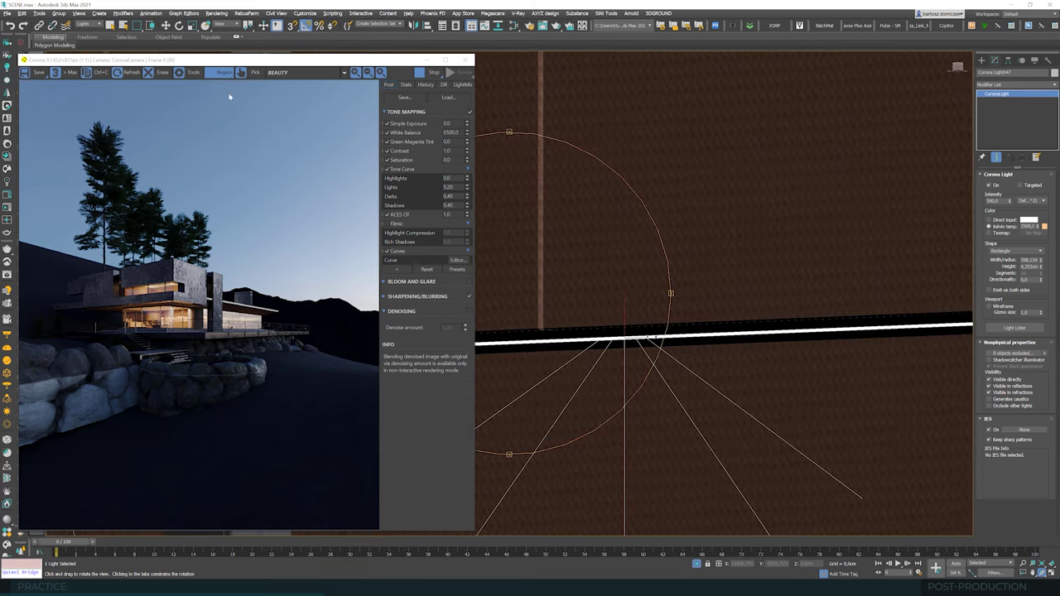
pyautogui.click(166, 26)
pyautogui.moveTo(280, 63); pyautogui.dragTo(752, 174)
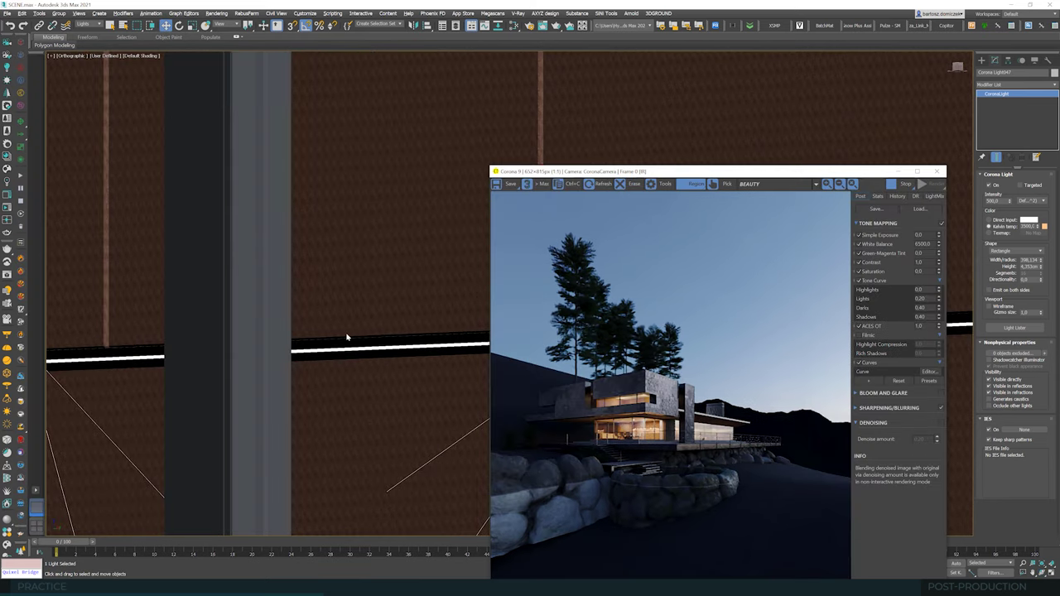
pyautogui.moveTo(642, 165); pyautogui.dragTo(647, 101)
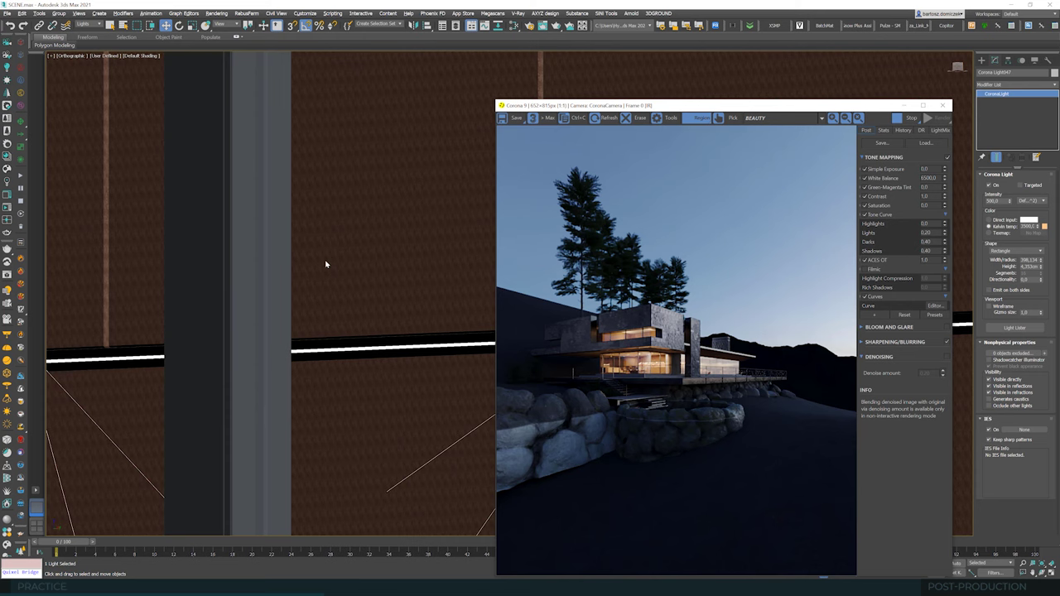
pyautogui.hotkey('alt', 'w')
pyautogui.scroll(2, 239, 292)
pyautogui.moveTo(243, 297); pyautogui.dragTo(243, 282)
# Step: Raise the strip light slightly in the orthographic view and check its effect in the interactive render
pyautogui.moveTo(745, 106); pyautogui.dragTo(437, 82)
pyautogui.scroll(2, 884, 207)
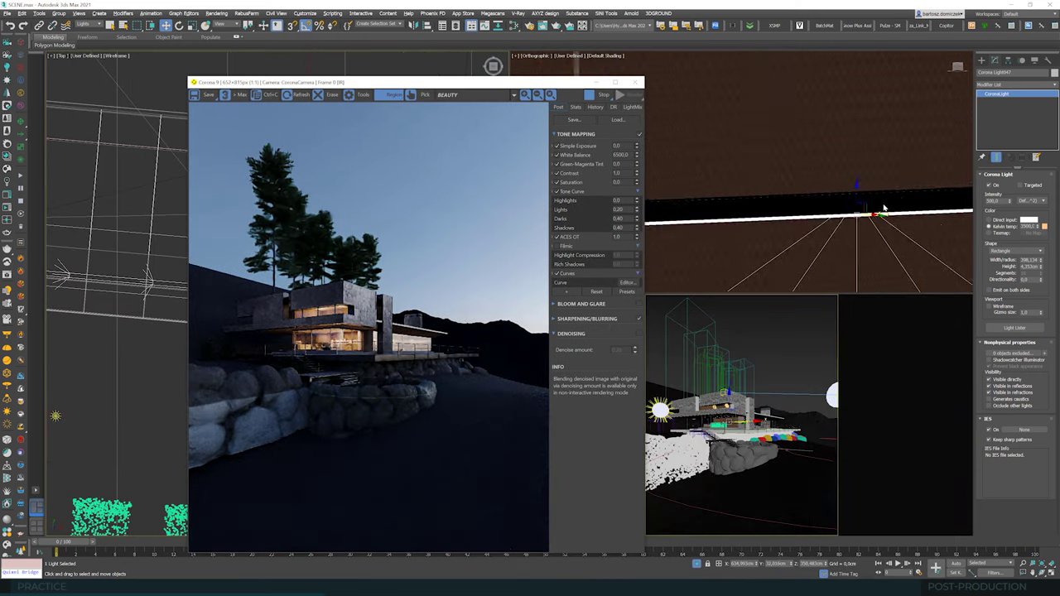
pyautogui.moveTo(883, 208); pyautogui.dragTo(846, 204, button='middle')
pyautogui.moveTo(830, 190); pyautogui.dragTo(836, 163)
pyautogui.scroll(1, 375, 339)
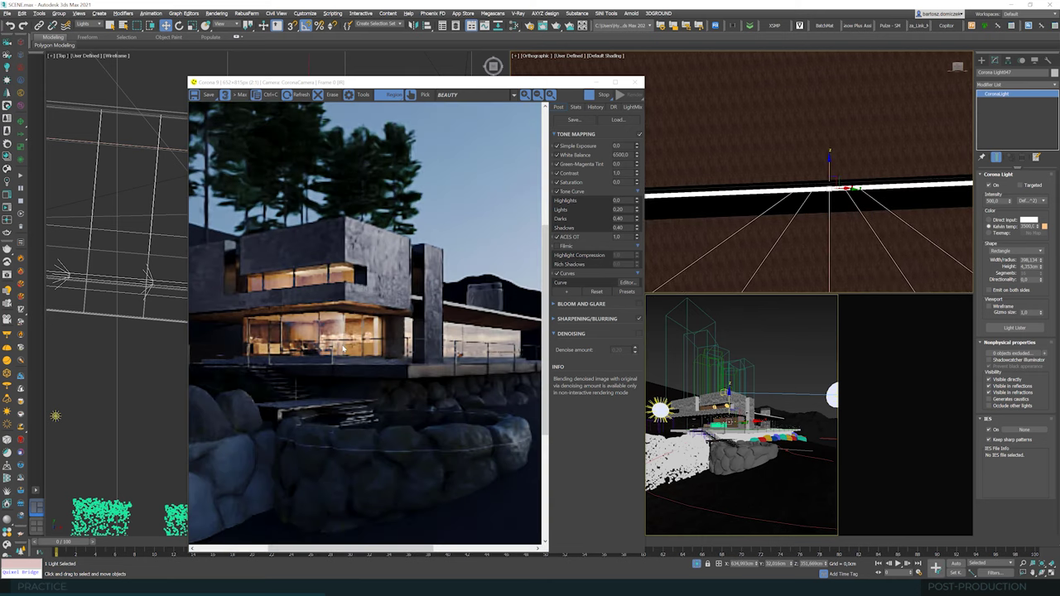
pyautogui.scroll(-1, 378, 342)
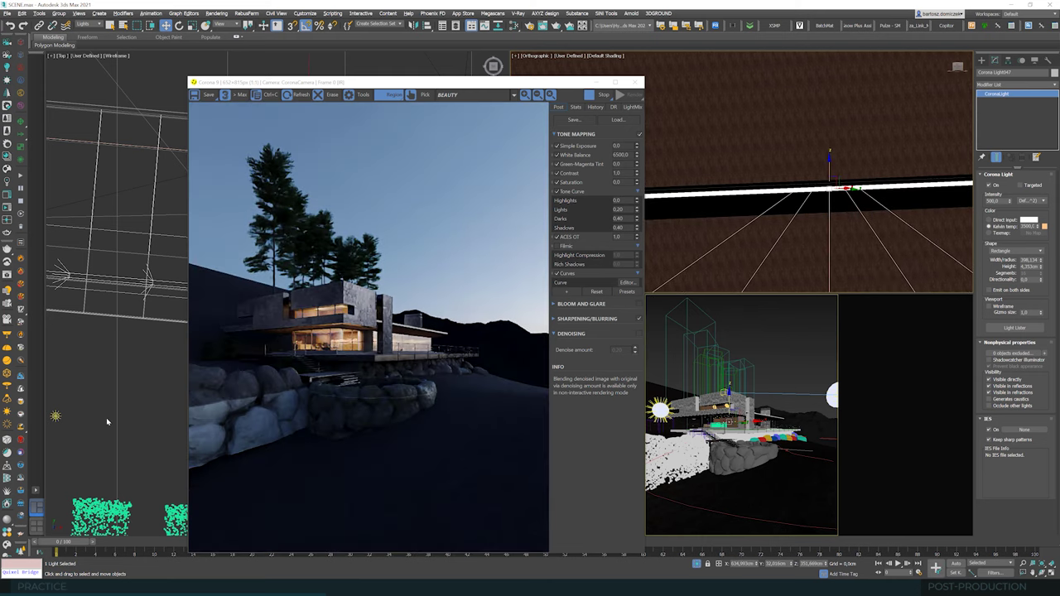
# Step: Select the targeted disk light outside the house in the top view and adjust its radius
pyautogui.moveTo(499, 84); pyautogui.dragTo(578, 56)
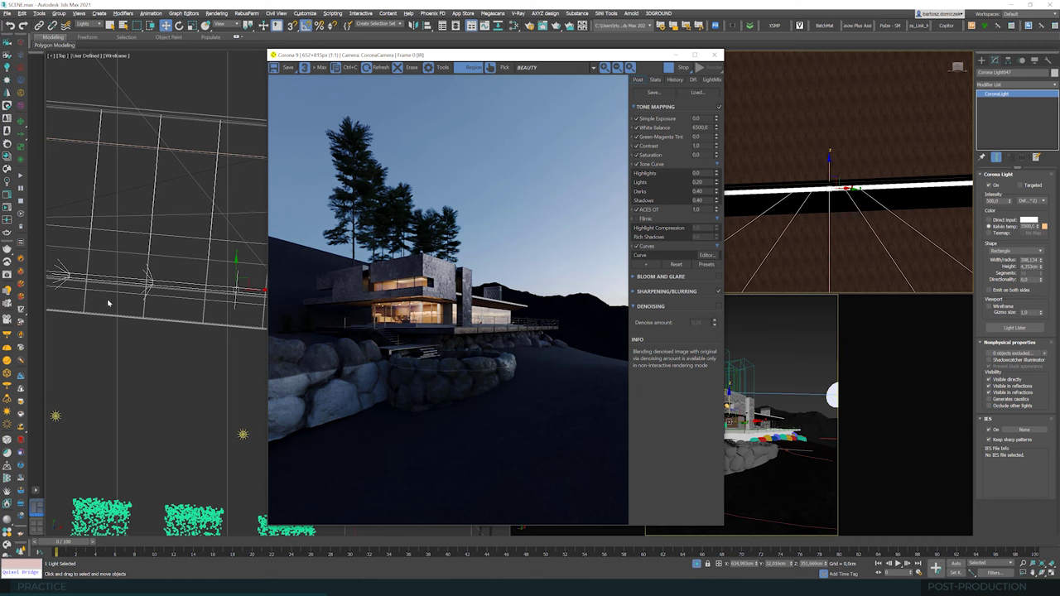
pyautogui.scroll(-10, 107, 298)
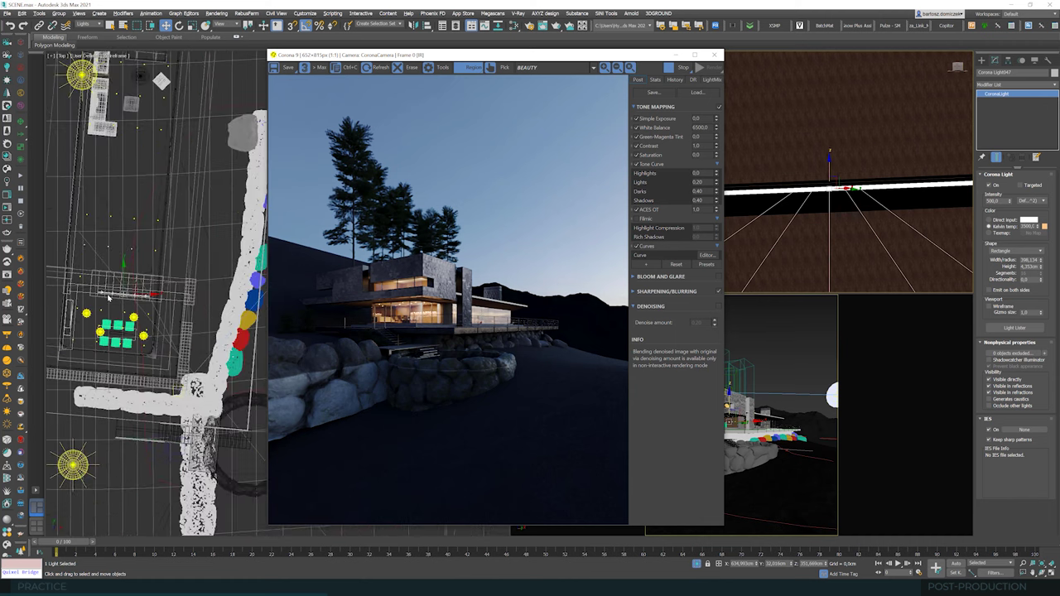
pyautogui.click(209, 244)
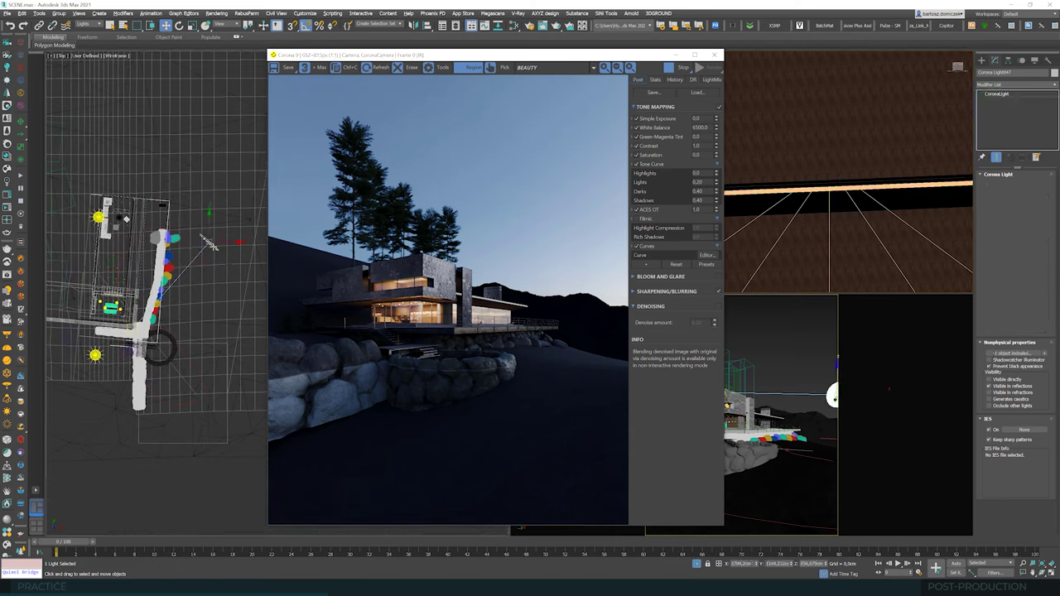
pyautogui.moveTo(1042, 261); pyautogui.dragTo(1042, 264)
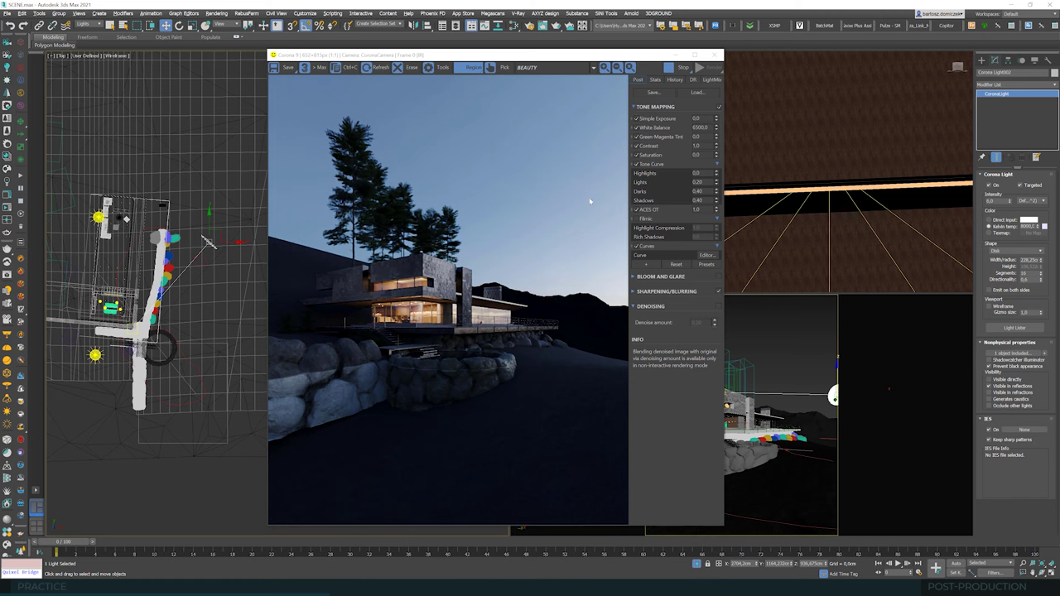
# Step: Close the interactive render window to uncover the viewports
pyautogui.click(717, 55)
pyautogui.rightClick(283, 333)
pyautogui.click(308, 263)
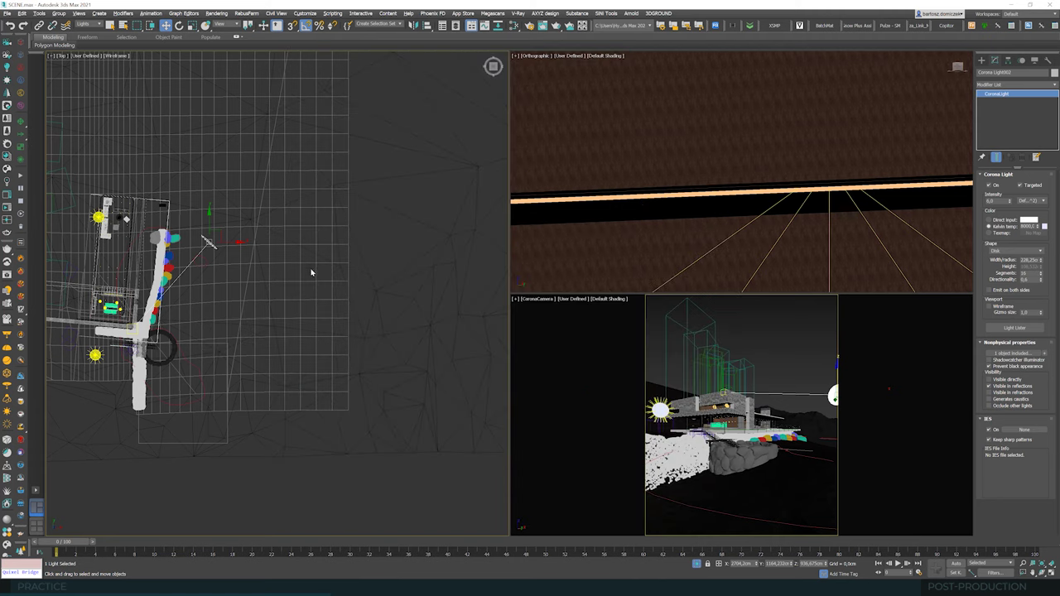
# Step: Display the hidden vegetation and rocks and restart the interactive render of the camera view
pyautogui.rightClick(723, 347)
pyautogui.click(7, 208)
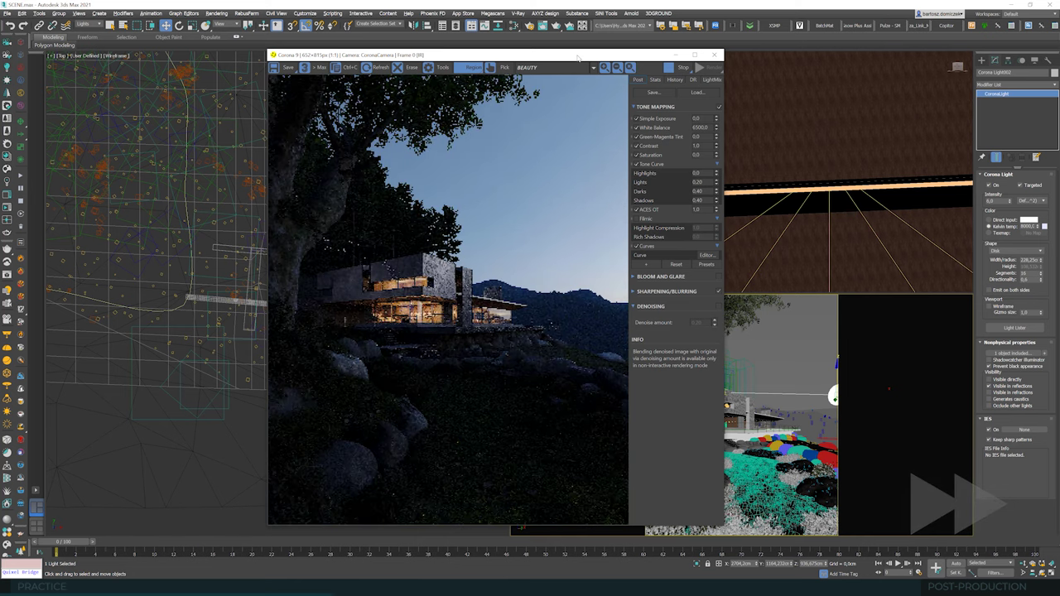
pyautogui.moveTo(578, 58); pyautogui.dragTo(723, 54)
# Step: Set the intensity of the targeted disk light outside the house to 5
pyautogui.moveTo(578, 51); pyautogui.dragTo(490, 56)
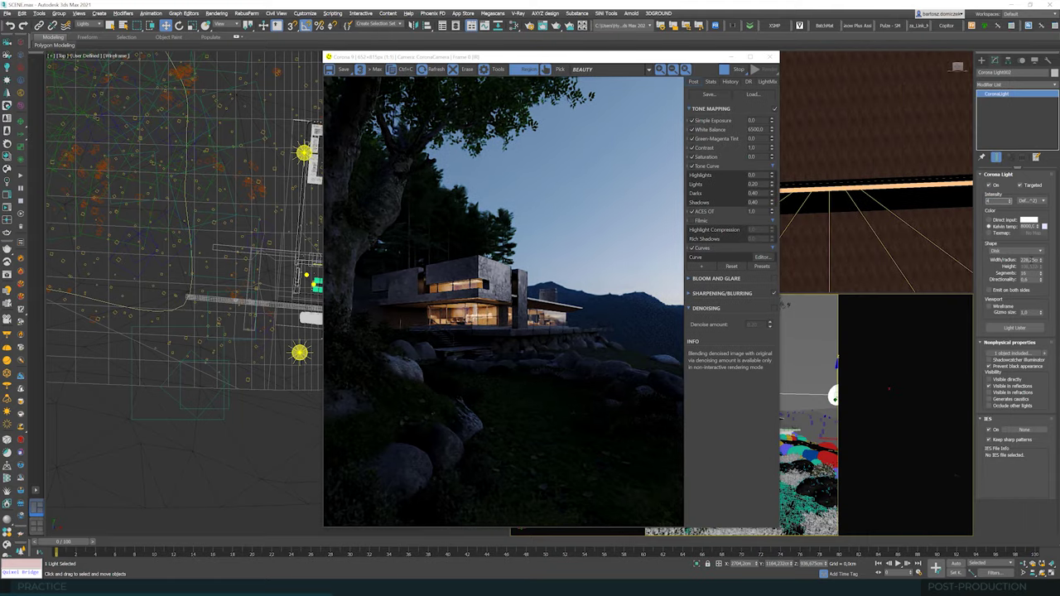
pyautogui.press('Tab')
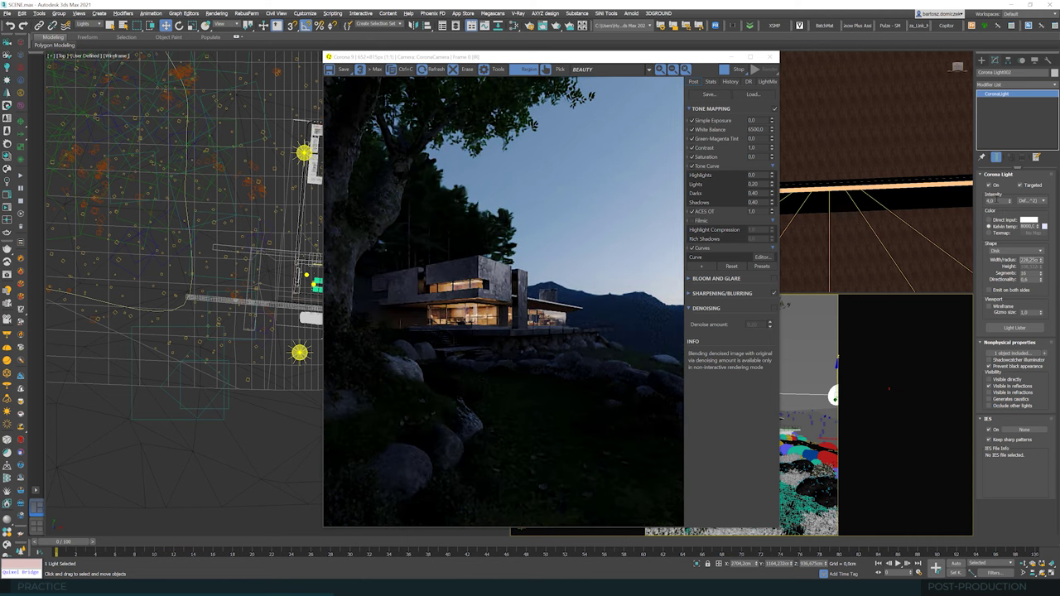
pyautogui.moveTo(1010, 201); pyautogui.dragTo(784, 306)
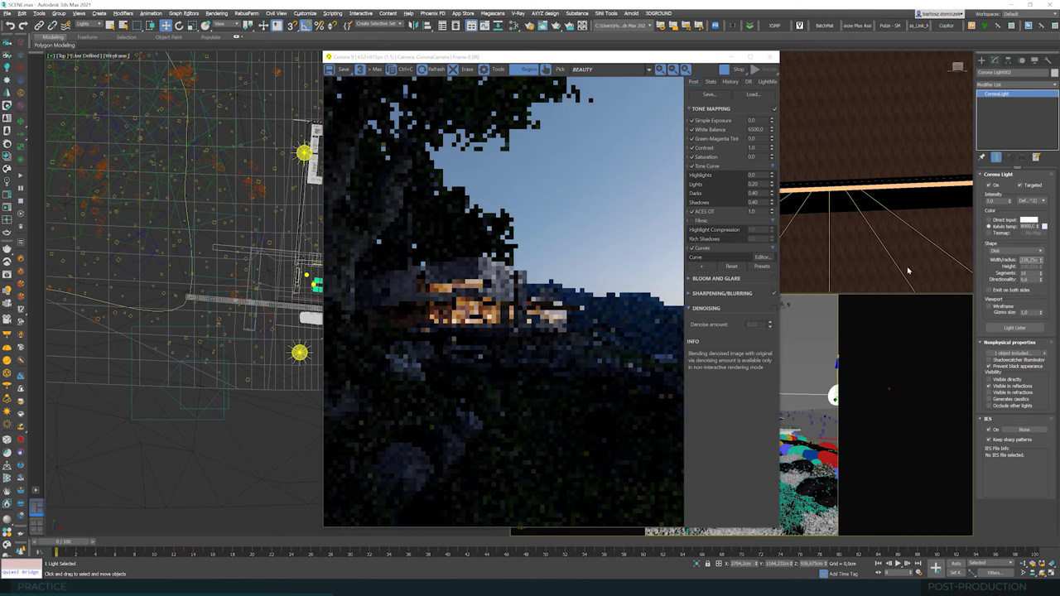
# Step: Frame the house facade in the orthographic view and examine the house's lighting up close in the interactive render
pyautogui.moveTo(723, 59); pyautogui.dragTo(549, 76)
pyautogui.scroll(-5, 798, 203)
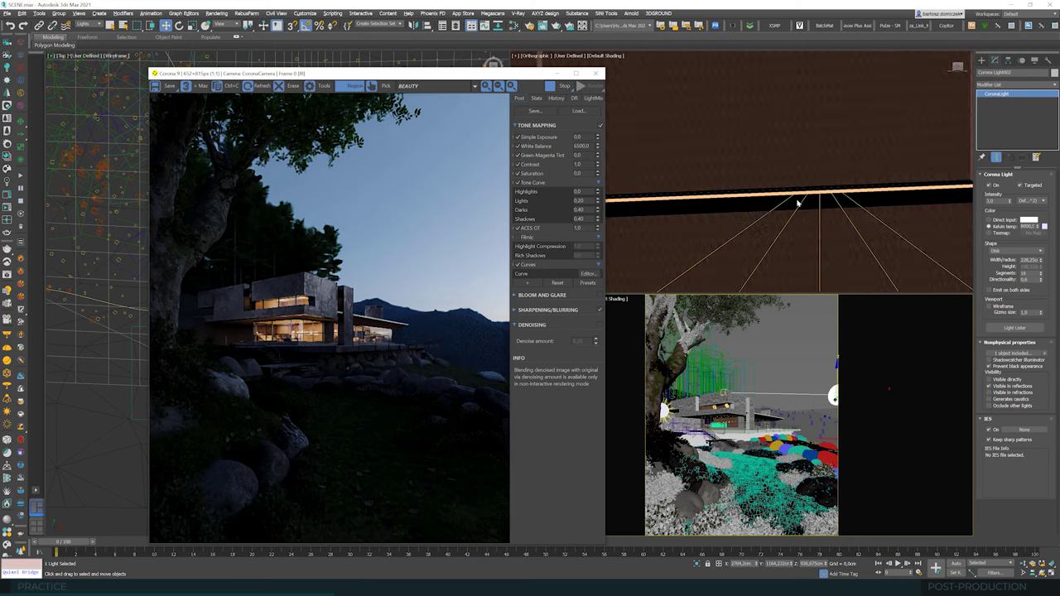
pyautogui.scroll(-2, 800, 201)
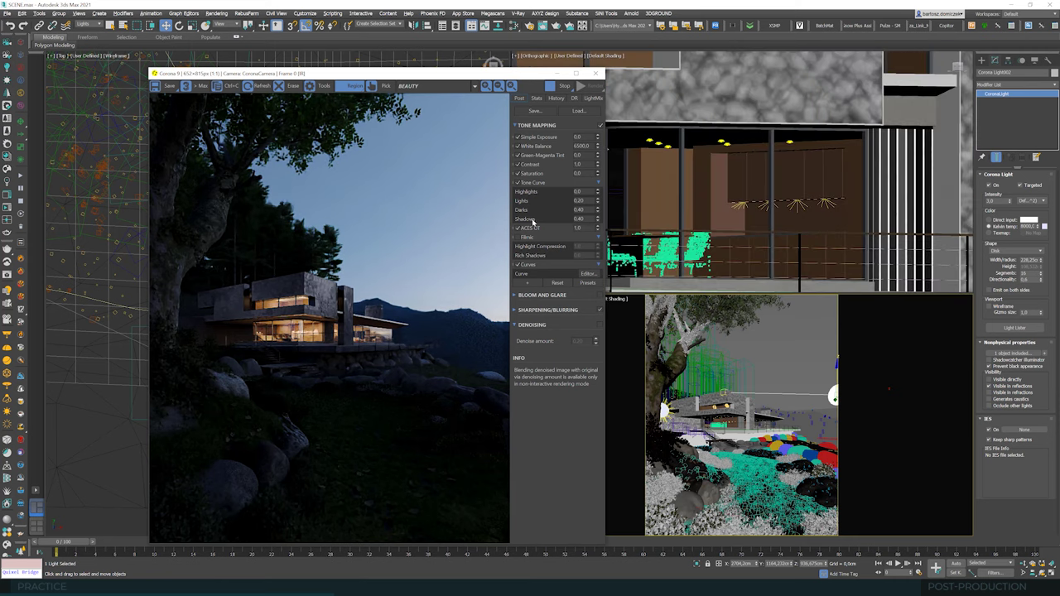
pyautogui.moveTo(461, 73); pyautogui.dragTo(613, 71)
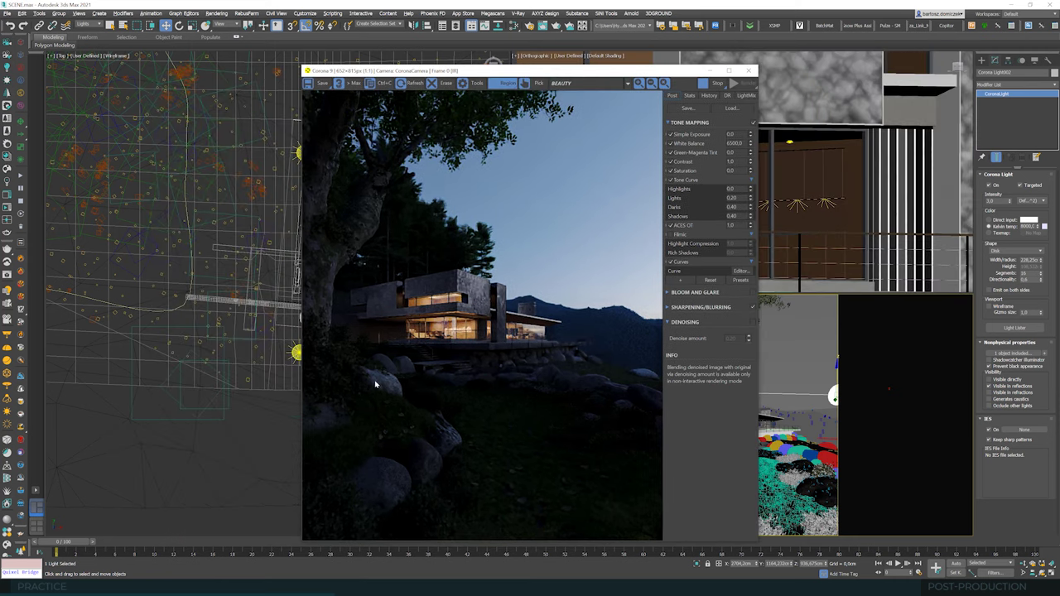
pyautogui.scroll(1, 366, 356)
pyautogui.scroll(-1, 370, 299)
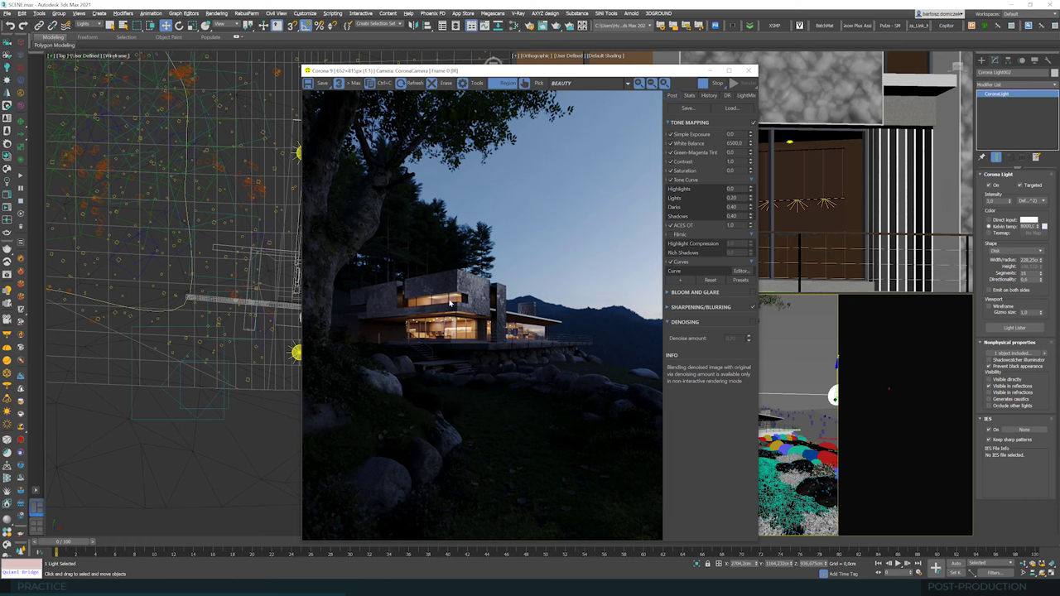
pyautogui.scroll(1, 469, 341)
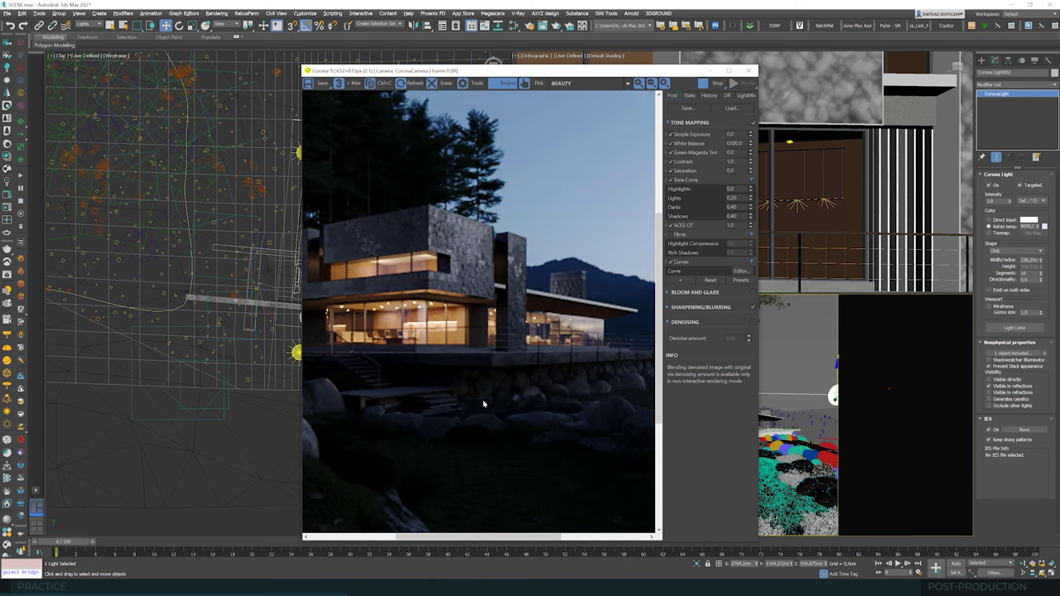
pyautogui.scroll(-1, 493, 339)
pyautogui.scroll(1, 478, 334)
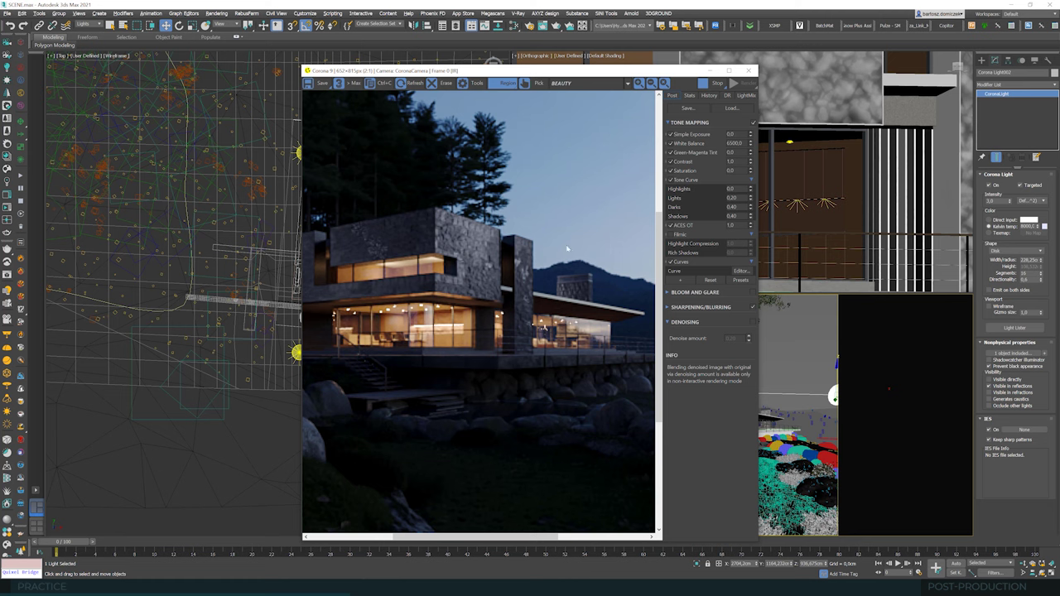
# Step: Draw a new Corona disk light with a radius of about 142 cm in the top view, near the dining area's side wall
pyautogui.moveTo(531, 72); pyautogui.dragTo(696, 84)
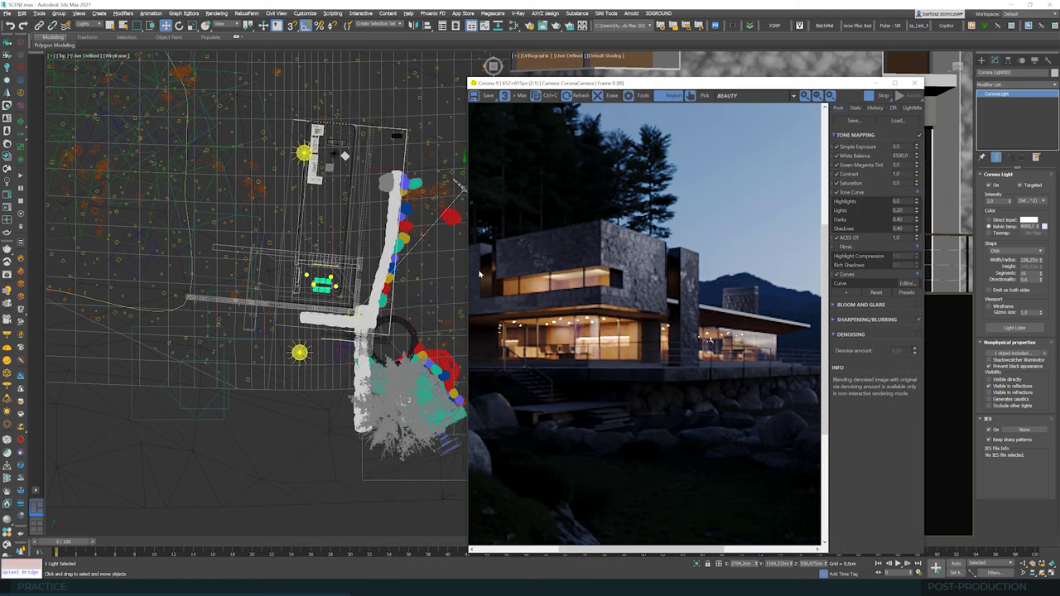
pyautogui.scroll(2, 375, 282)
pyautogui.scroll(4, 376, 282)
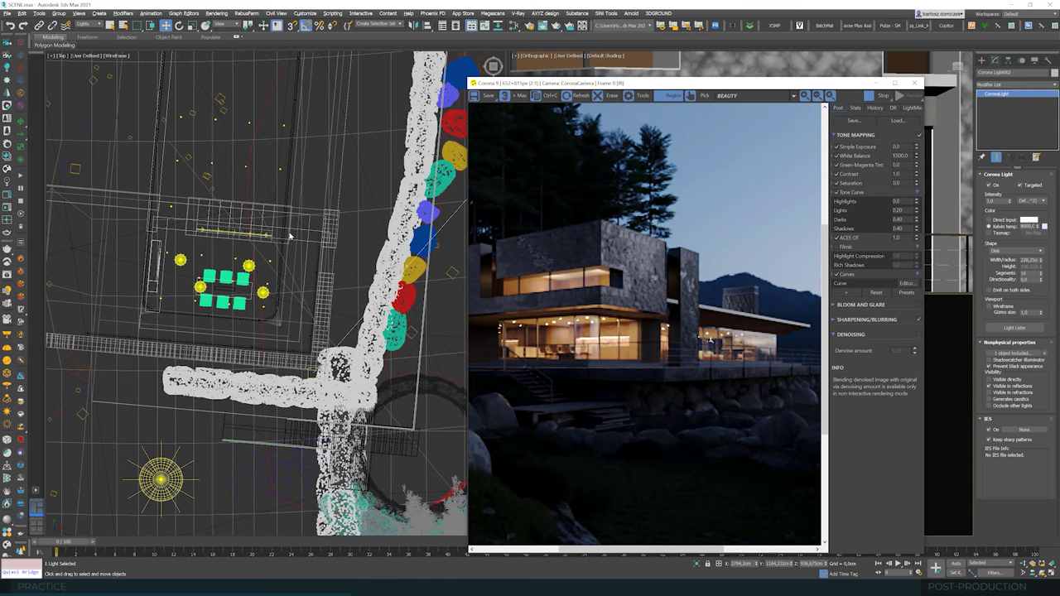
pyautogui.scroll(5, 290, 237)
pyautogui.moveTo(288, 248); pyautogui.dragTo(304, 251, button='middle')
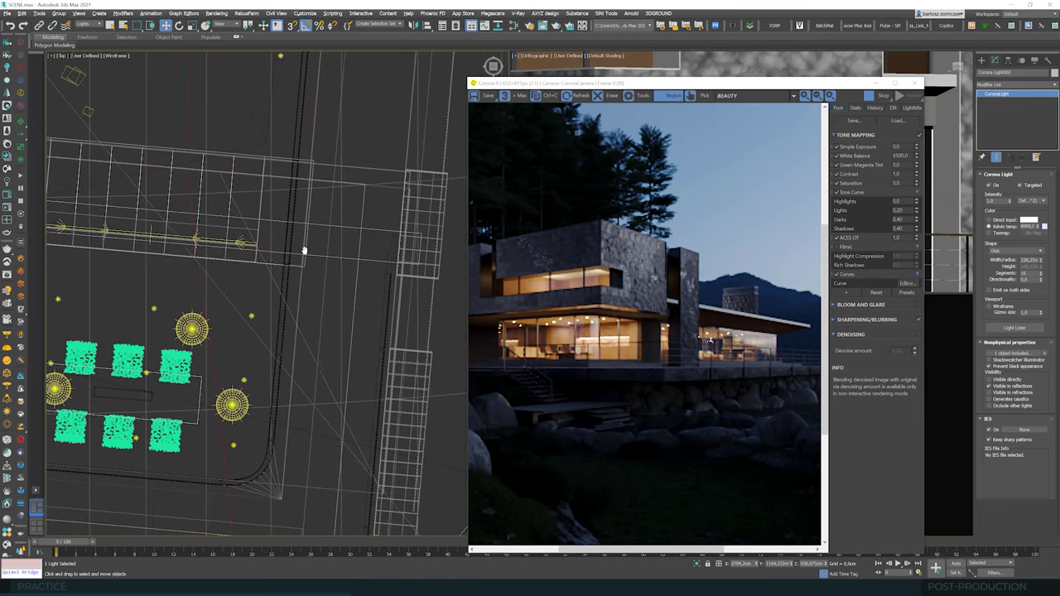
pyautogui.click(982, 59)
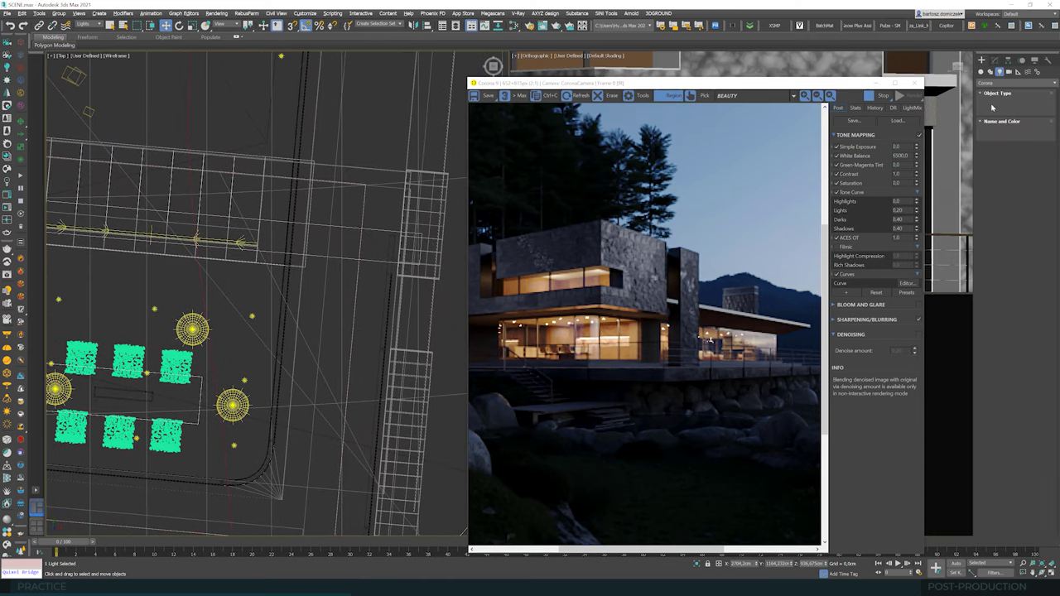
pyautogui.click(998, 109)
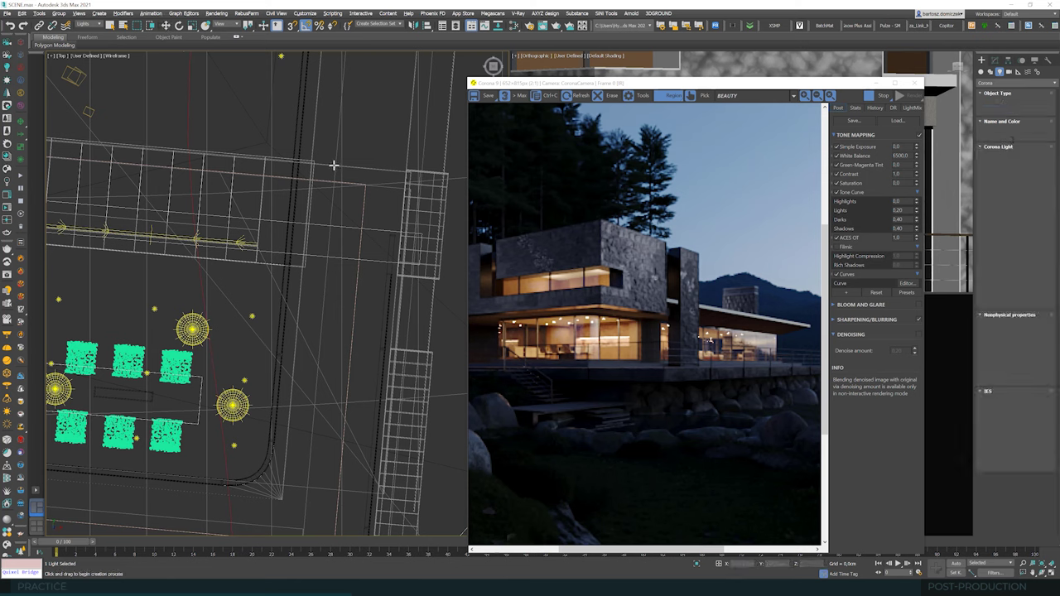
pyautogui.moveTo(319, 163); pyautogui.dragTo(316, 266)
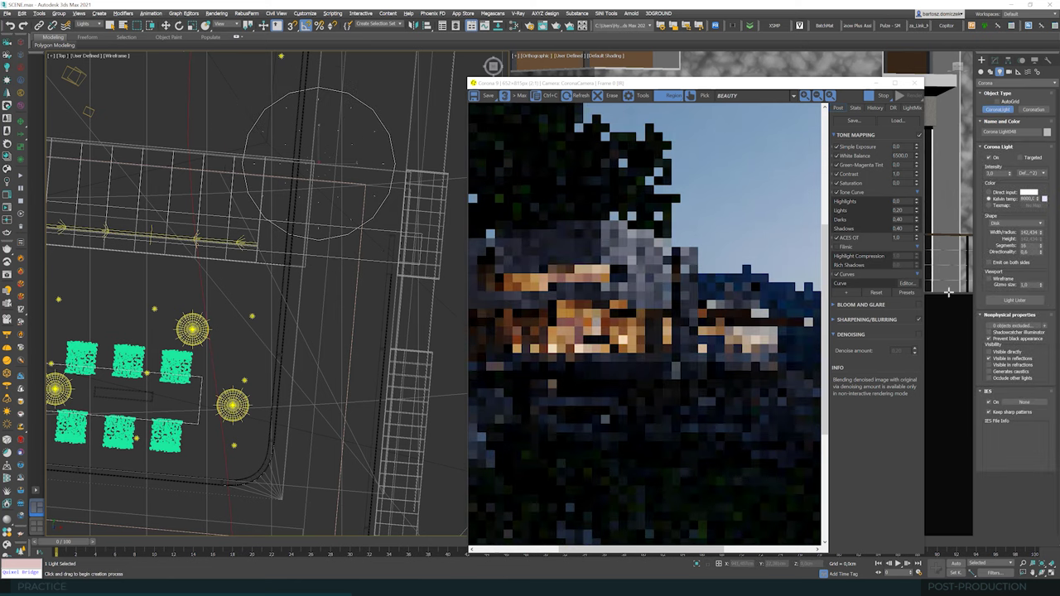
# Step: Change the new light's shape to a rectangle and resize it to a narrow strip about 10 cm wide and 273 cm long
pyautogui.click(1007, 223)
pyautogui.click(1005, 232)
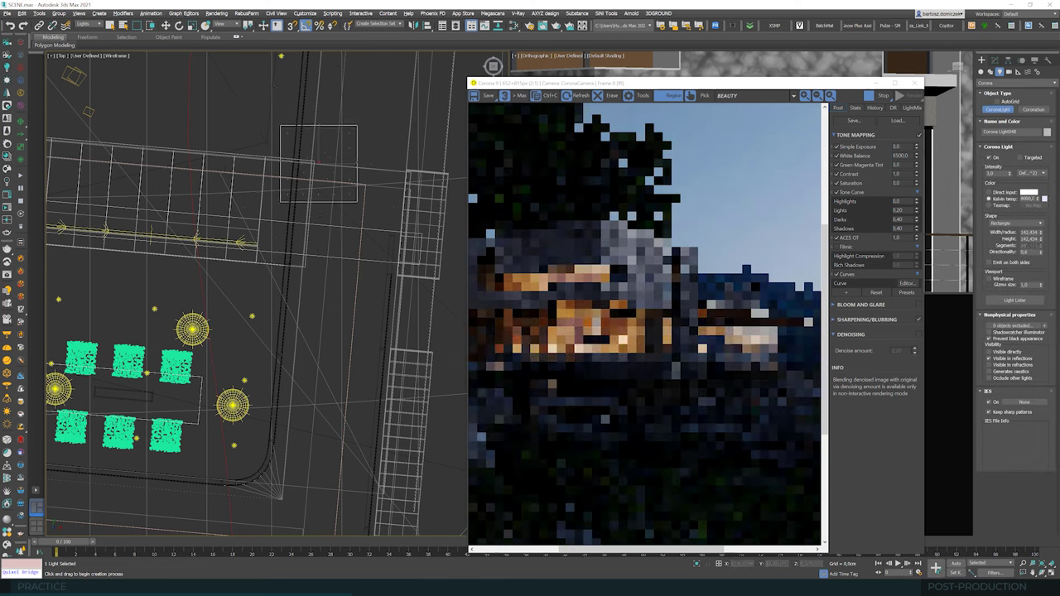
pyautogui.moveTo(1040, 239)
pyautogui.mouseDown()
pyautogui.moveTo(1037, 215)
pyautogui.moveTo(1040, 246)
pyautogui.mouseUp()
# Step: Rotate the new strip light slightly to match the building's angle and move it across the wall opening in the top view
pyautogui.click(180, 25)
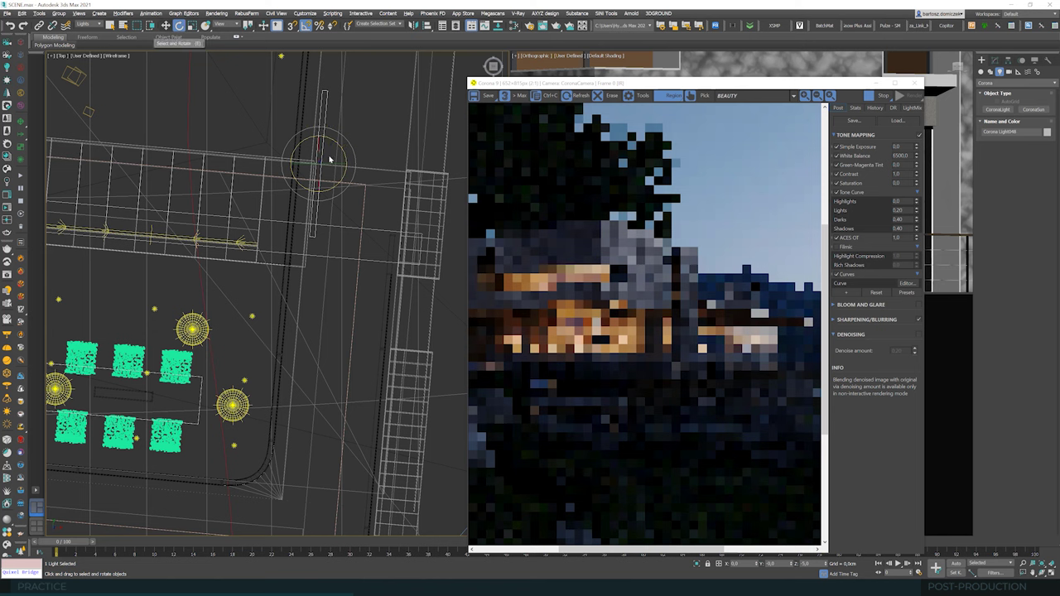
pyautogui.press('w')
pyautogui.moveTo(324, 156); pyautogui.dragTo(320, 207)
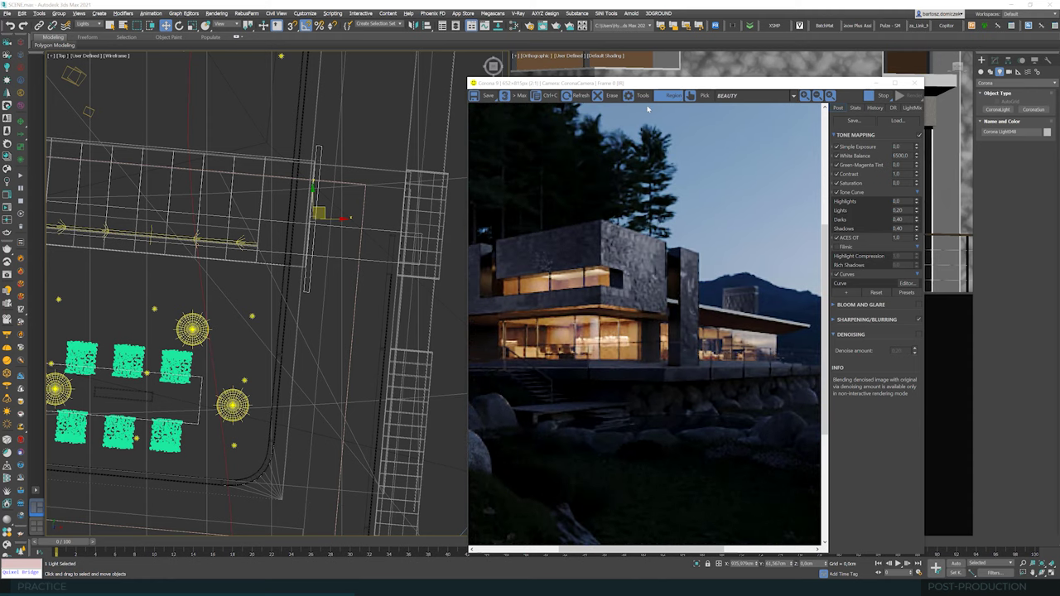
# Step: Raise the new strip light to the top of the vertical slats in the orthographic view and inspect its position
pyautogui.moveTo(591, 82); pyautogui.dragTo(248, 82)
pyautogui.scroll(-3, 732, 237)
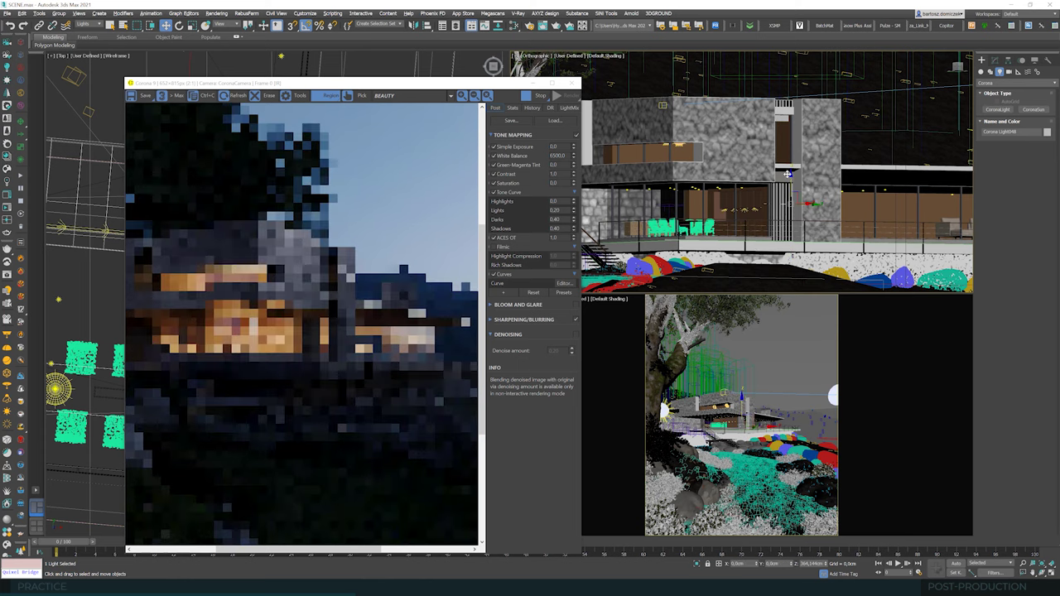
pyautogui.scroll(5, 812, 180)
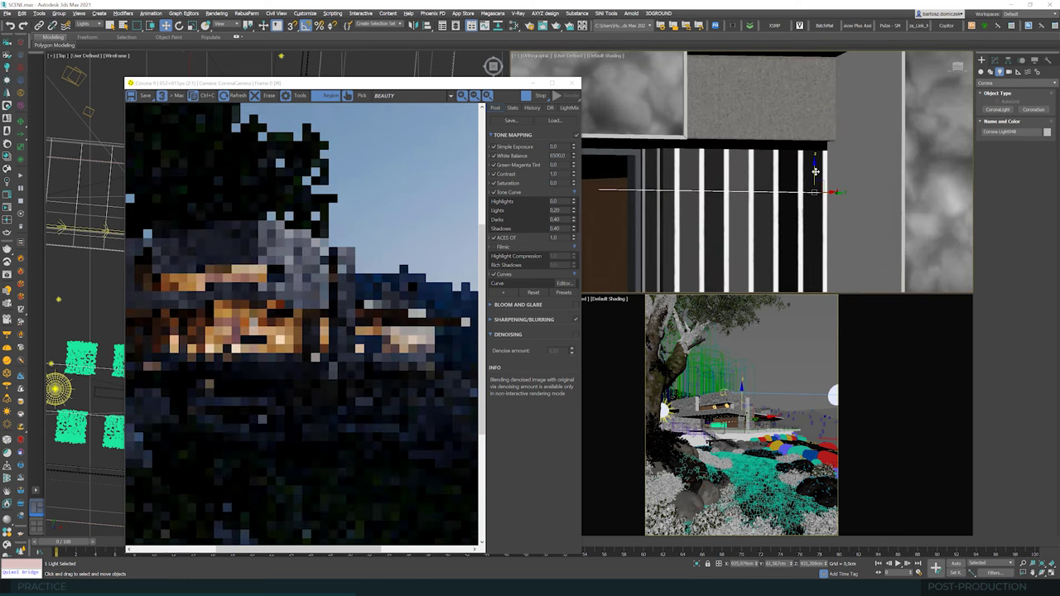
pyautogui.moveTo(812, 169); pyautogui.dragTo(812, 130)
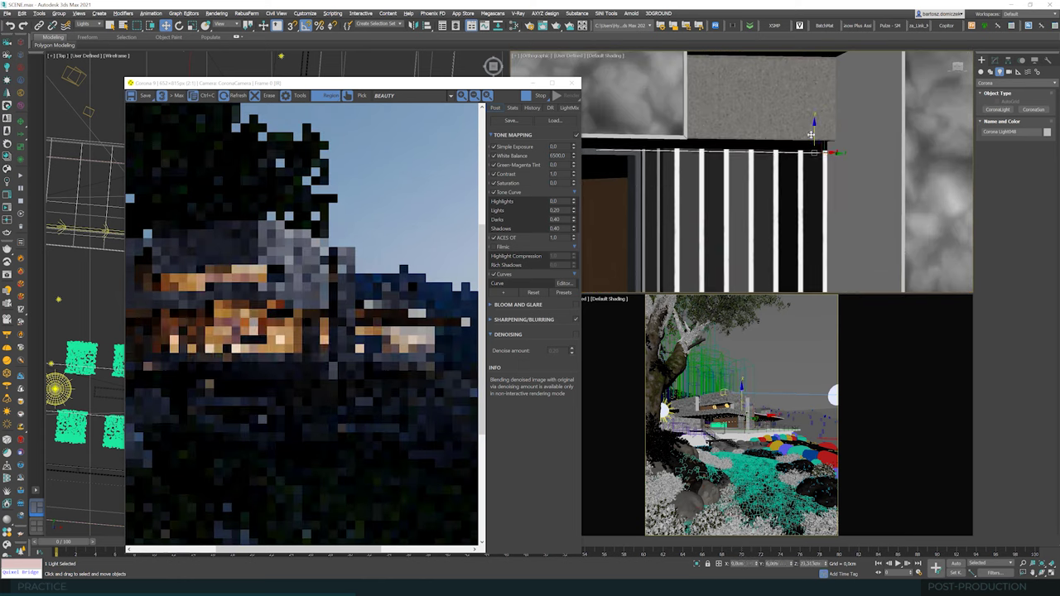
pyautogui.click(1043, 573)
pyautogui.moveTo(694, 173); pyautogui.dragTo(706, 161)
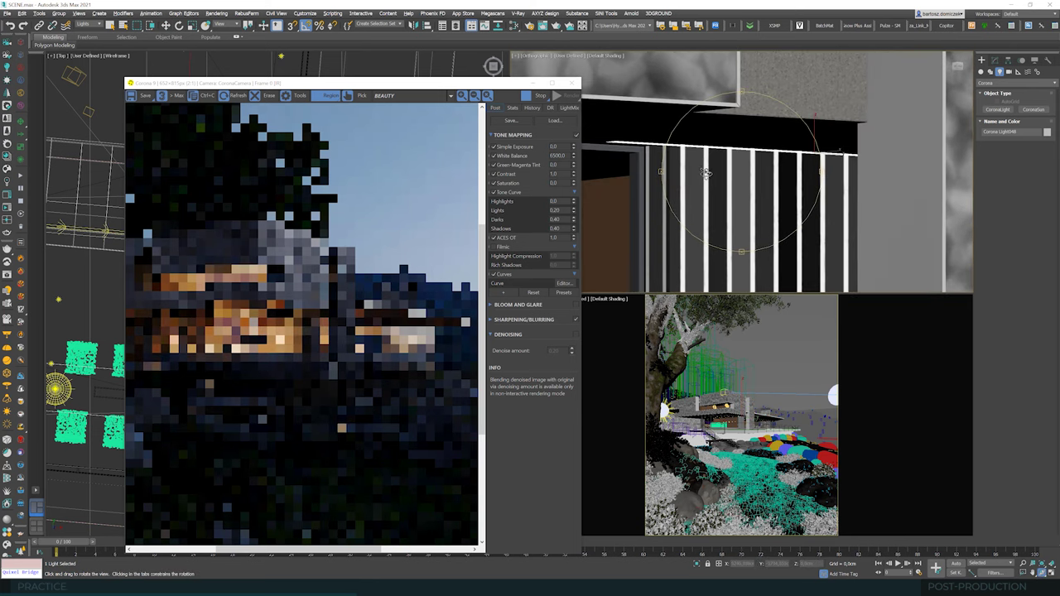
# Step: Set the new strip light's intensity to 500, then increase it to 900
pyautogui.click(995, 61)
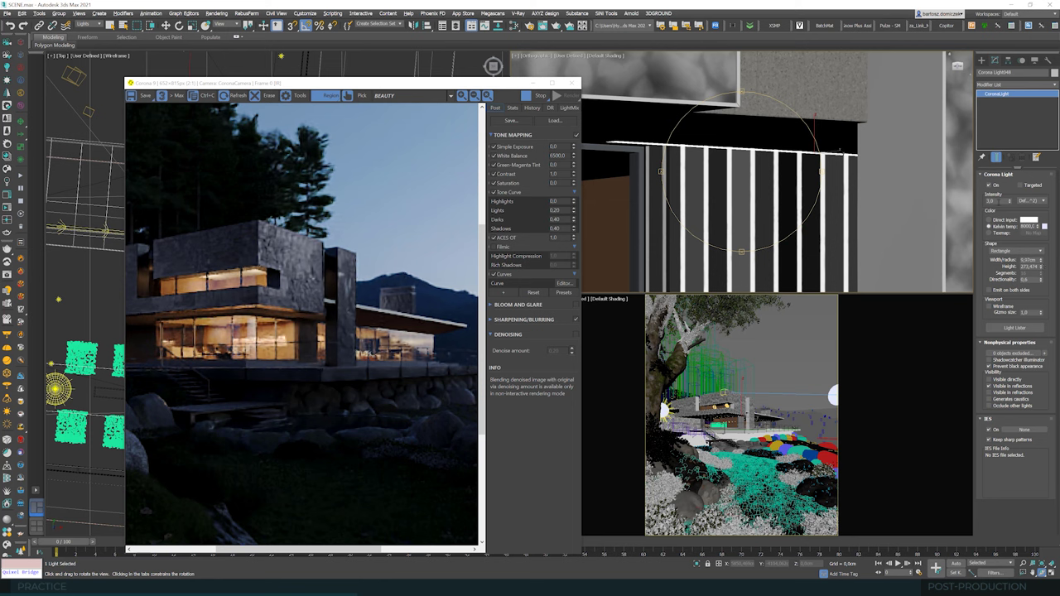
pyautogui.doubleClick(1000, 200)
pyautogui.write('500')
pyautogui.press('Return')
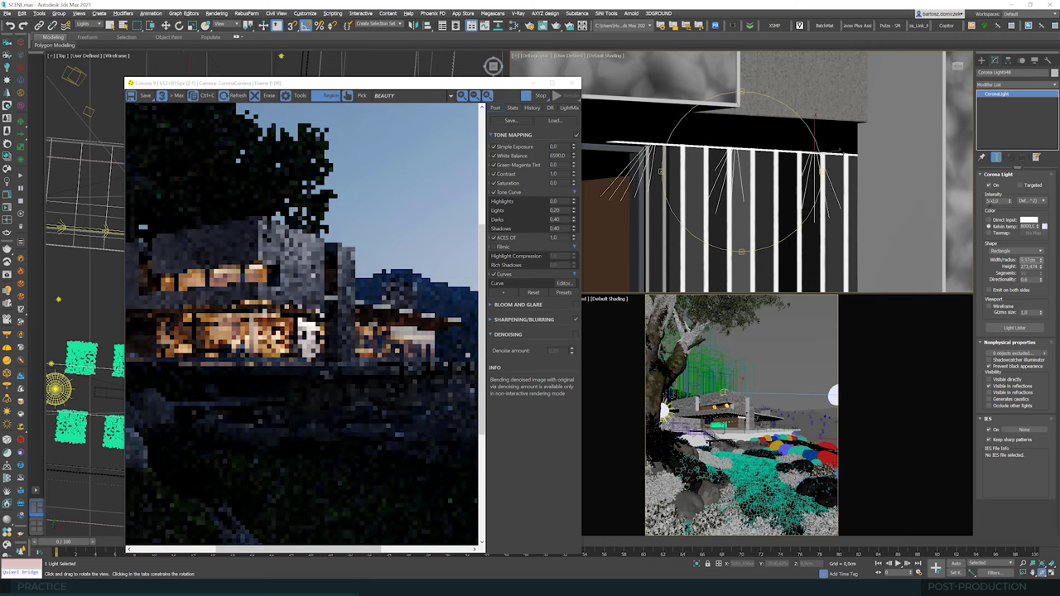
pyautogui.doubleClick(1028, 260)
pyautogui.write('0,93cm')
pyautogui.press('Return')
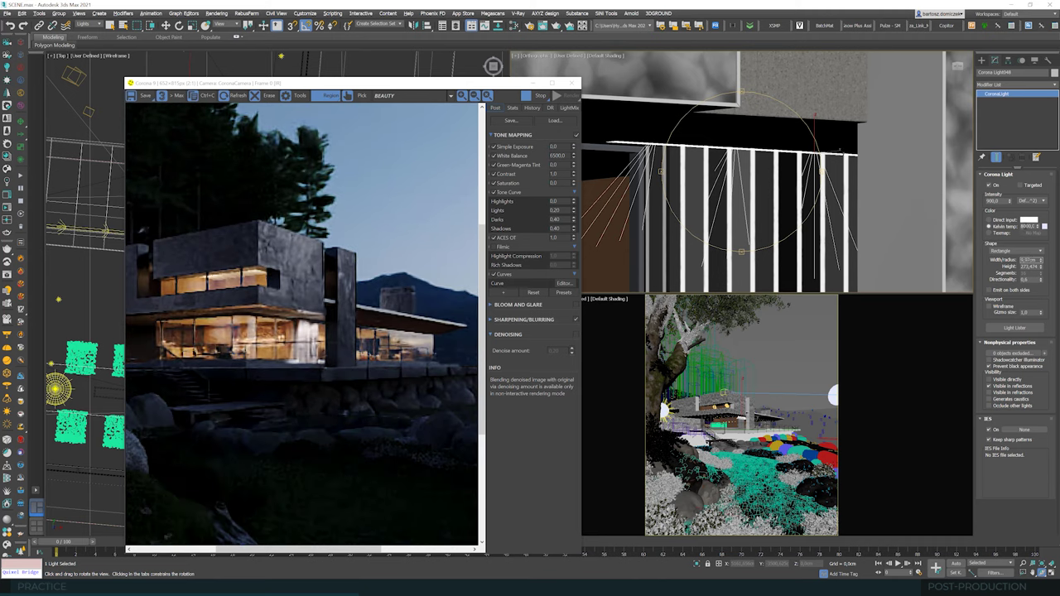
# Step: Give the new strip light a warm orange tint by lowering its Kelvin color temperature
pyautogui.moveTo(1036, 227); pyautogui.dragTo(1016, 230)
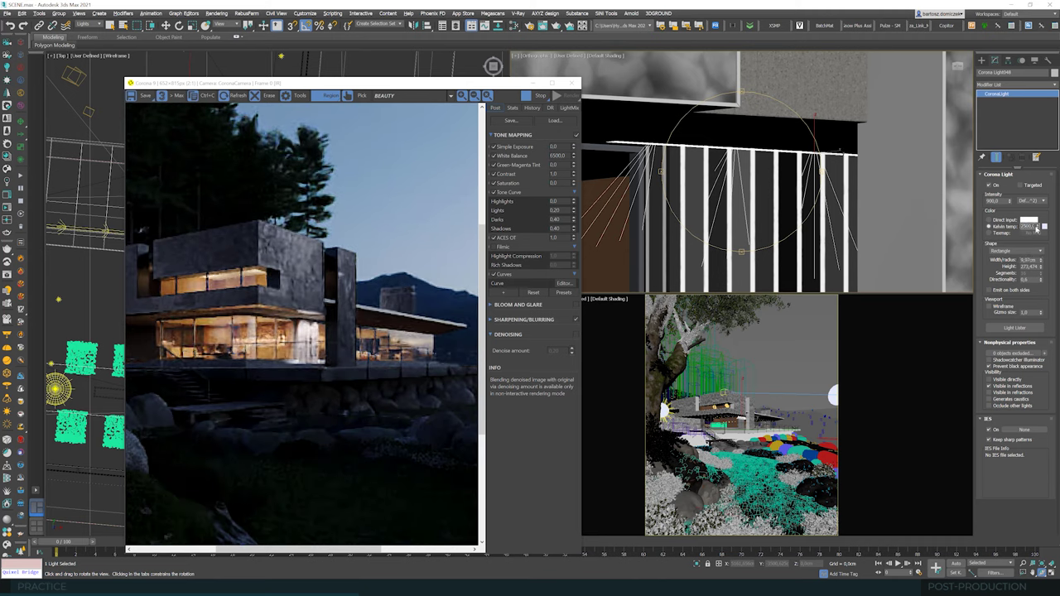
pyautogui.write('2600')
pyautogui.press('Tab')
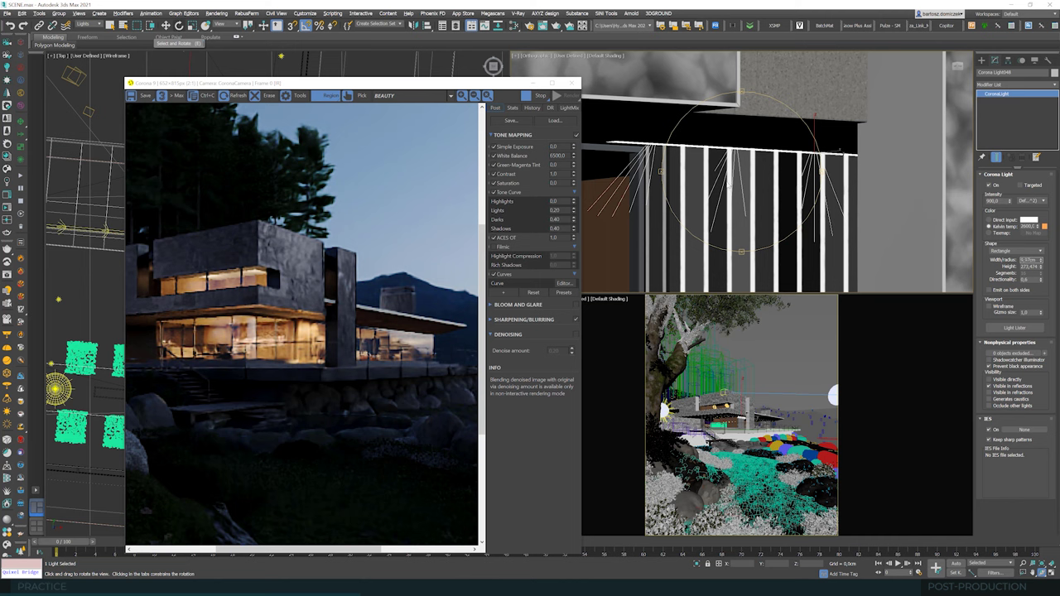
# Step: Set the slat strip light's width to 6 cm and shorten its height to about 194 cm
pyautogui.click(166, 26)
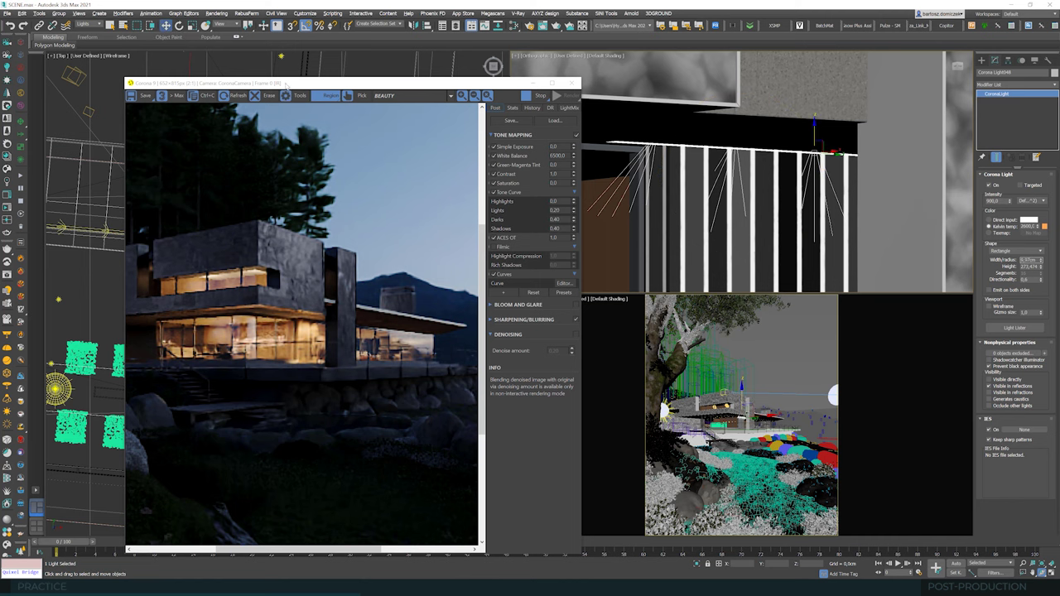
pyautogui.moveTo(286, 85); pyautogui.dragTo(510, 218)
pyautogui.moveTo(535, 266); pyautogui.dragTo(547, 270)
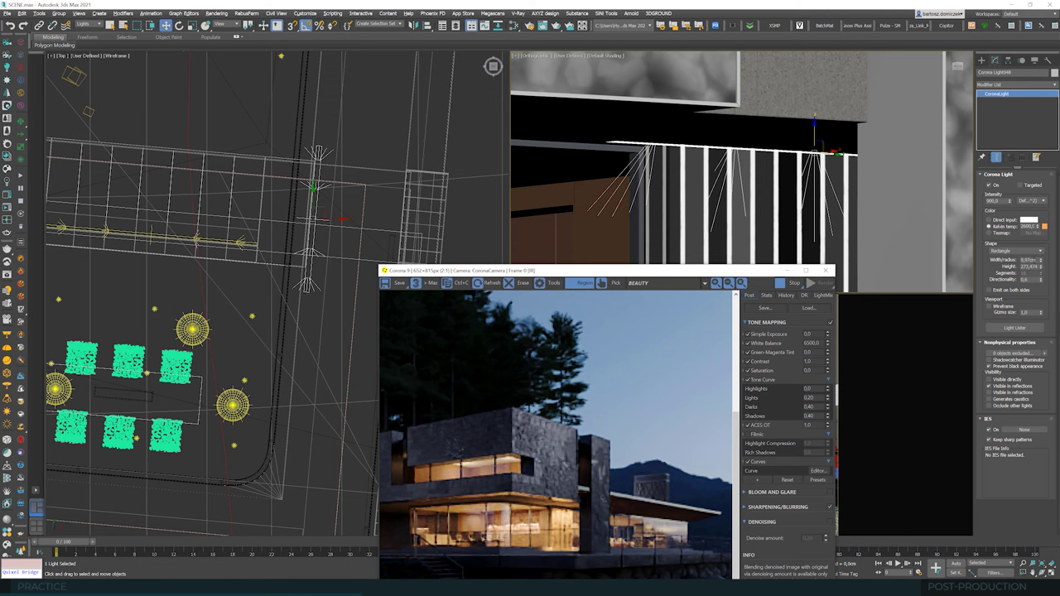
pyautogui.doubleClick(1029, 260)
pyautogui.write('6')
pyautogui.press('Tab')
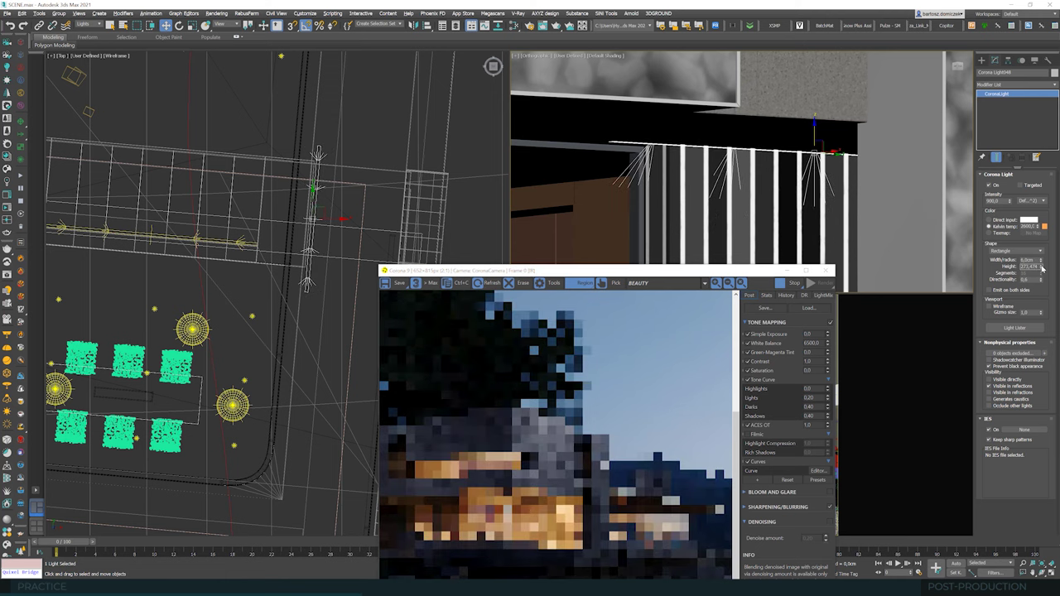
pyautogui.moveTo(1042, 267); pyautogui.dragTo(1042, 273)
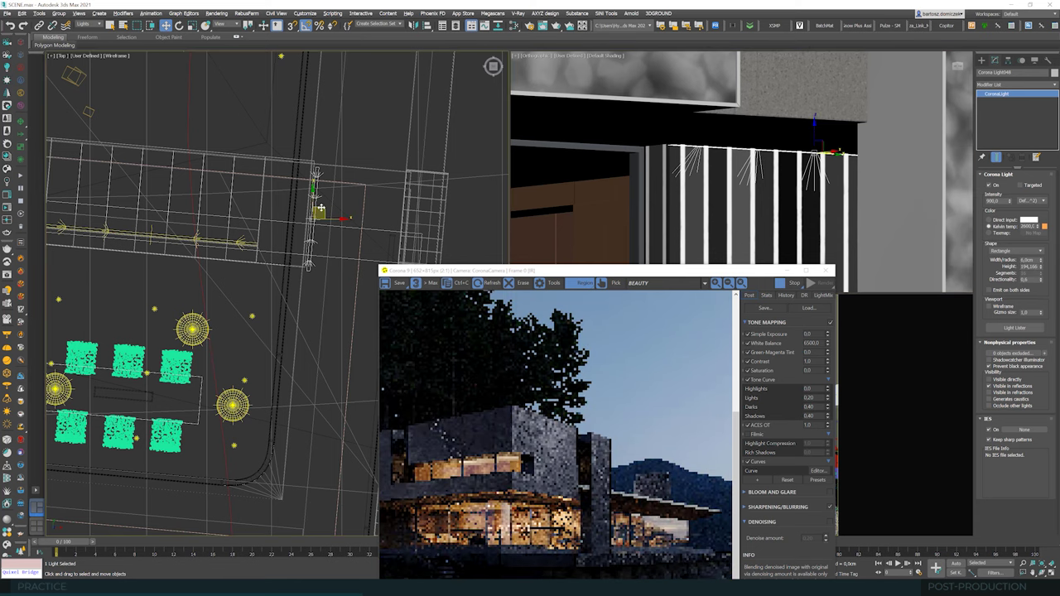
# Step: Shift the slat strip light slightly in the top view to fit the opening and check its effect in the interactive render
pyautogui.moveTo(318, 208); pyautogui.dragTo(321, 203)
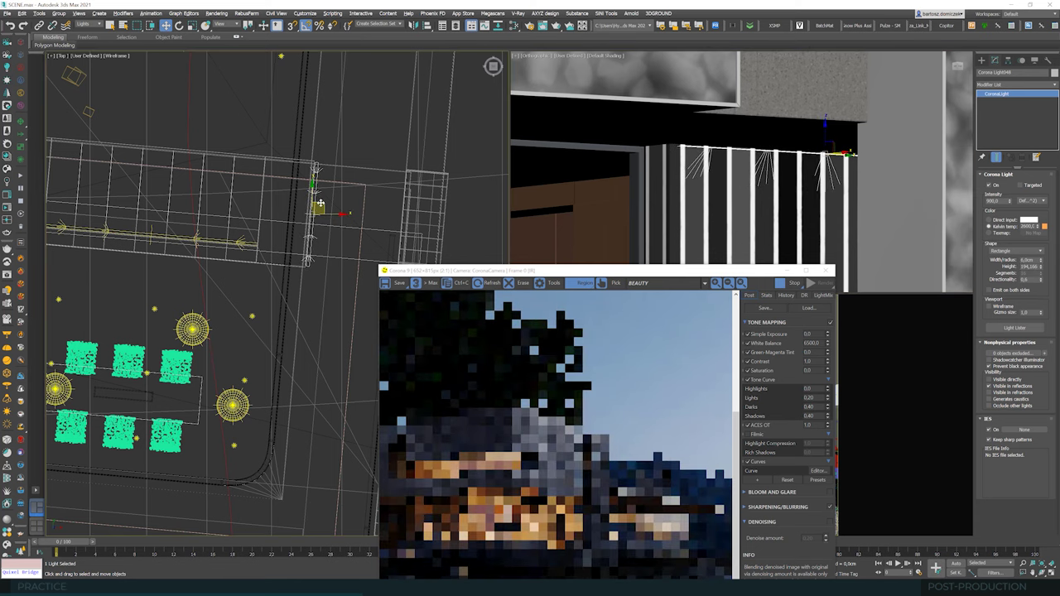
pyautogui.moveTo(729, 276); pyautogui.dragTo(690, 109)
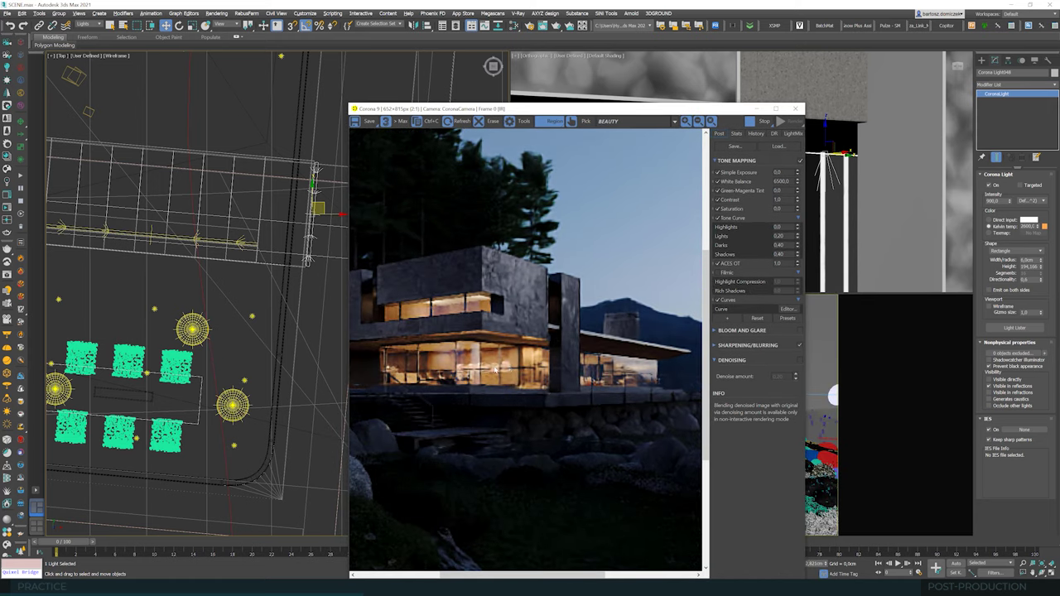
pyautogui.scroll(1, 537, 359)
pyautogui.scroll(-1, 537, 359)
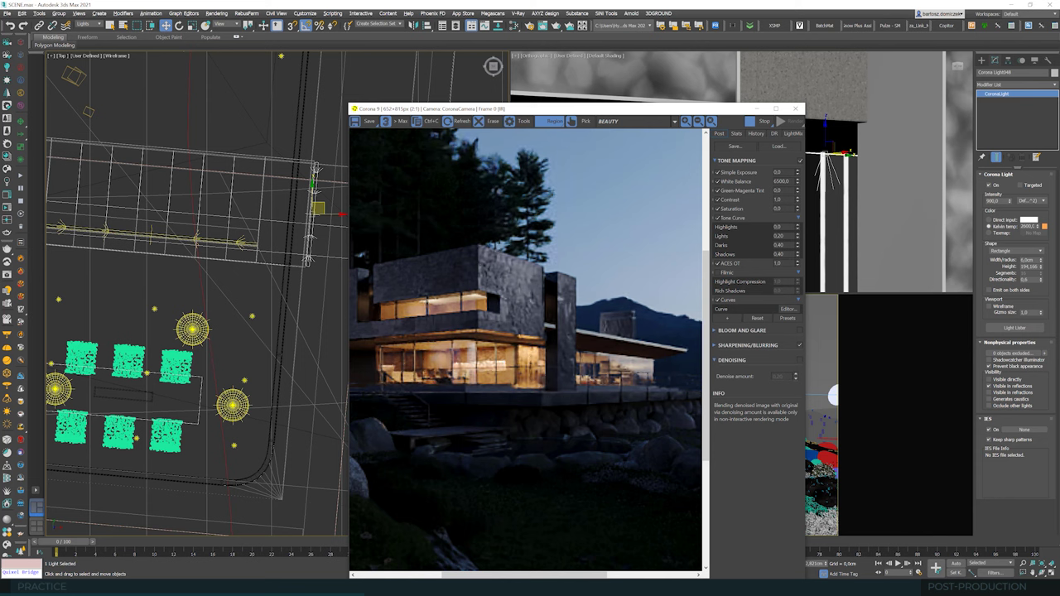
# Step: Adjust the slat strip light's direct visibility, then raise the light slightly towards the top of the slat opening
pyautogui.click(1008, 381)
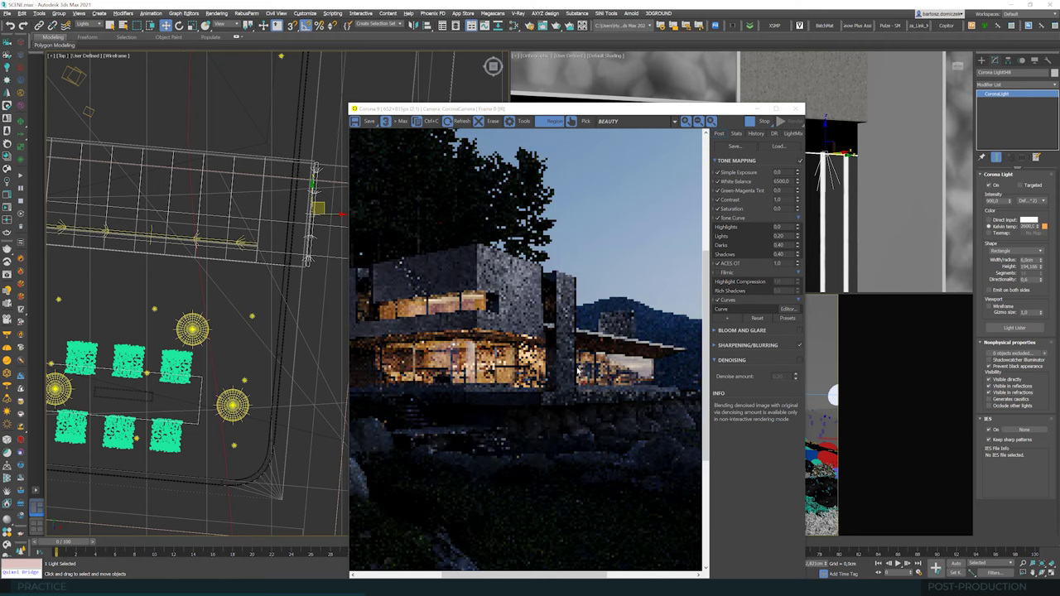
pyautogui.moveTo(637, 108); pyautogui.dragTo(466, 108)
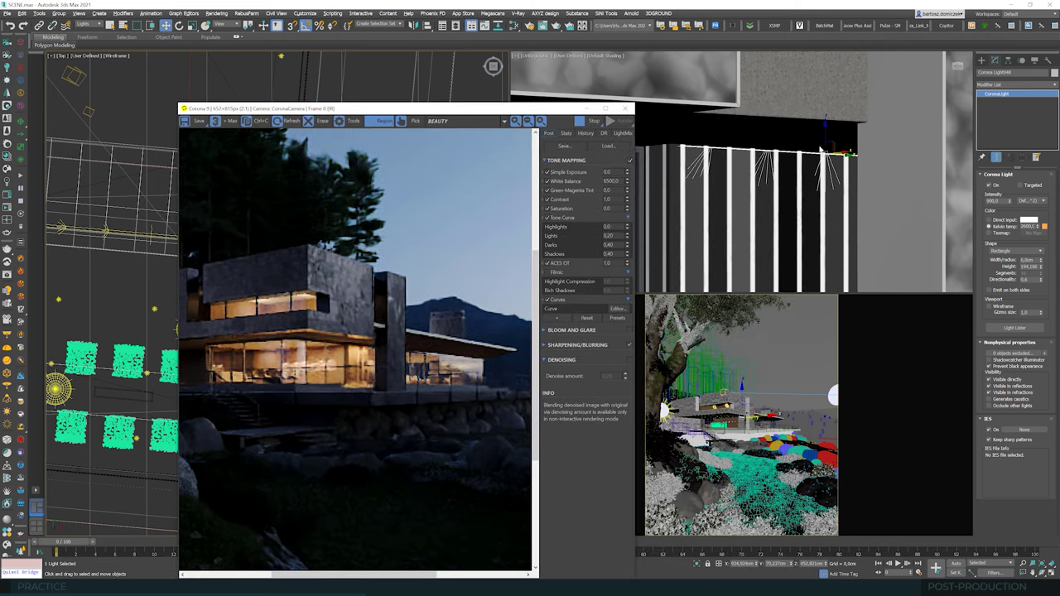
pyautogui.scroll(2, 822, 147)
pyautogui.moveTo(828, 134); pyautogui.dragTo(828, 133)
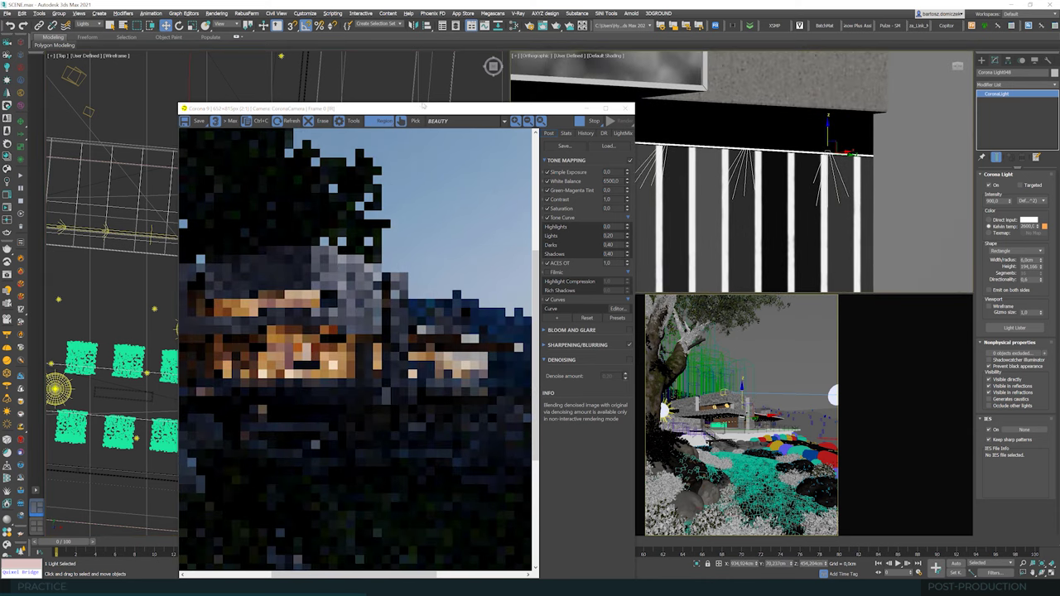
# Step: Lower the slat strip light's intensity to 700 and compare its effect close up and in the full interactive render
pyautogui.moveTo(423, 108); pyautogui.dragTo(626, 70)
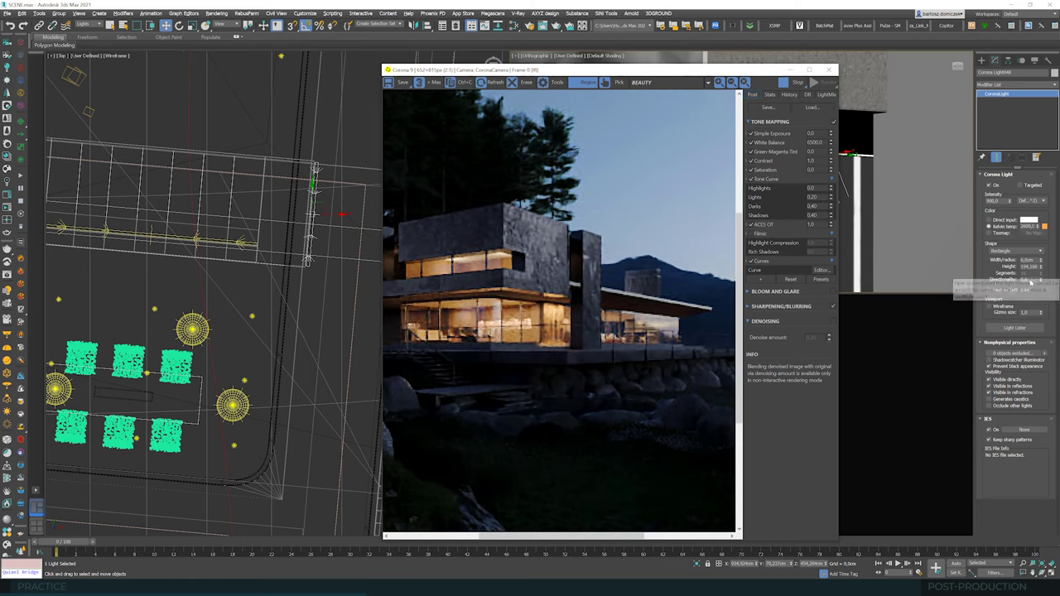
pyautogui.scroll(-1, 572, 332)
pyautogui.scroll(1, 572, 323)
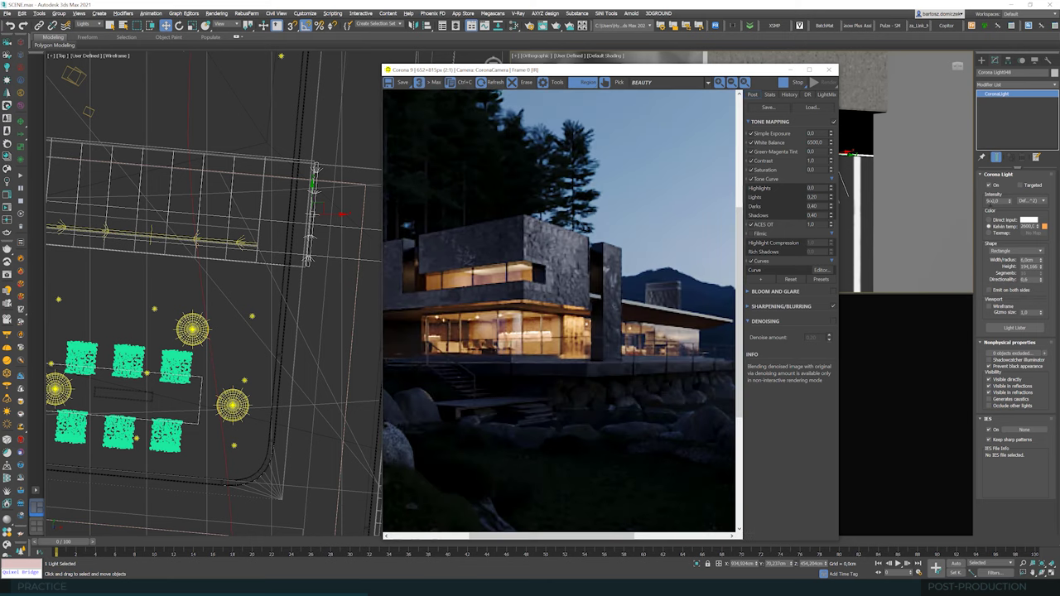
pyautogui.doubleClick(987, 201)
pyautogui.moveTo(1034, 260); pyautogui.dragTo(1012, 271)
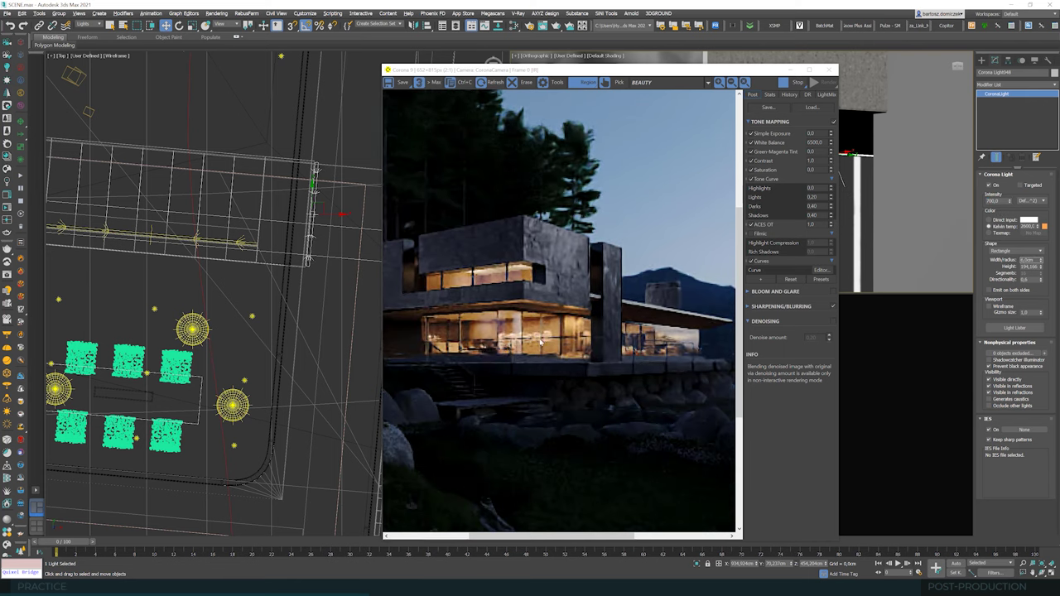
pyautogui.scroll(-1, 578, 337)
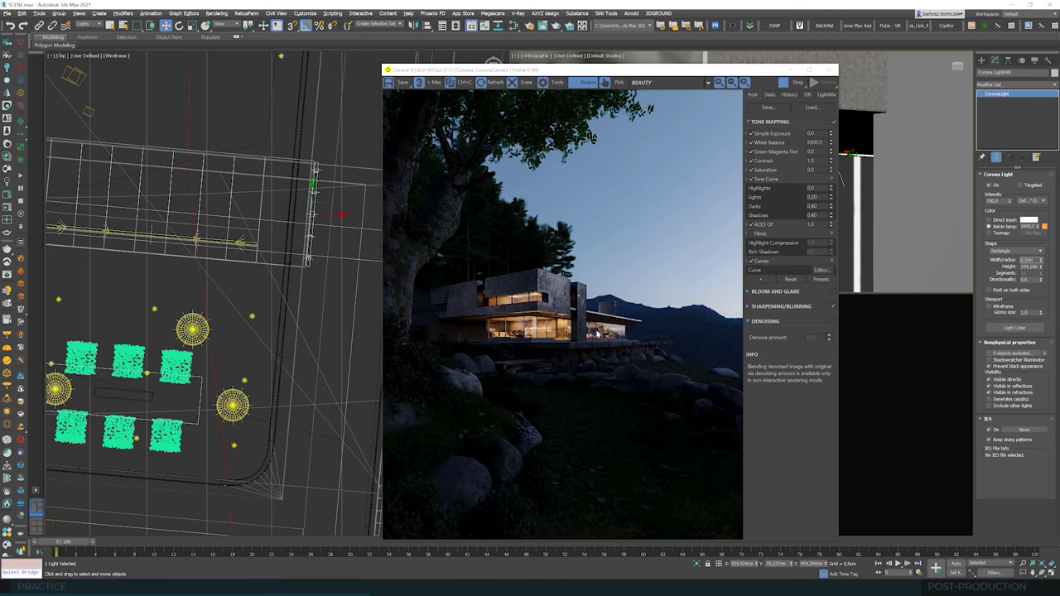
pyautogui.scroll(1, 581, 331)
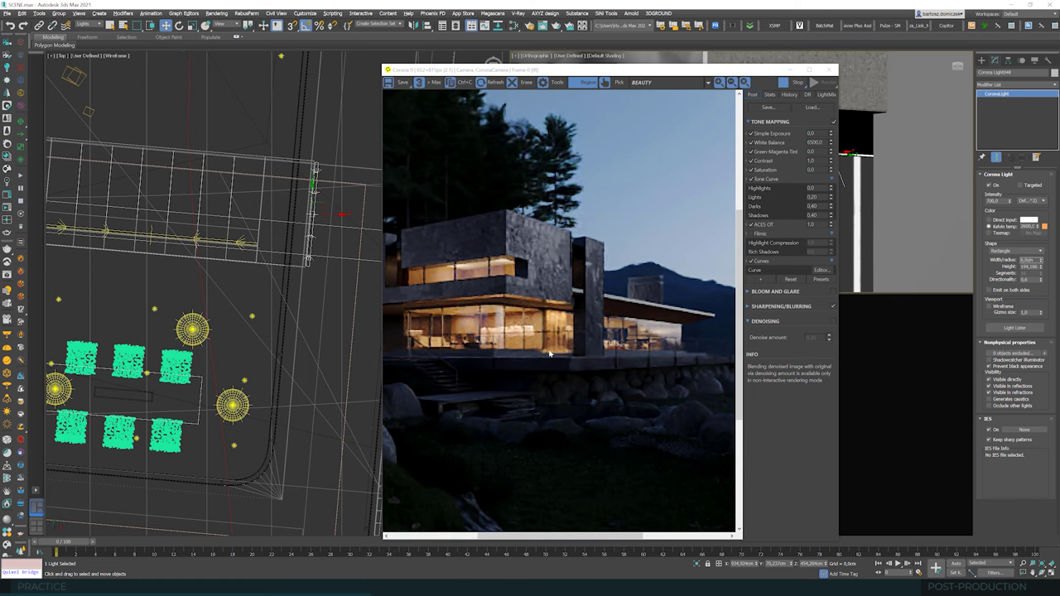
pyautogui.scroll(-1, 571, 340)
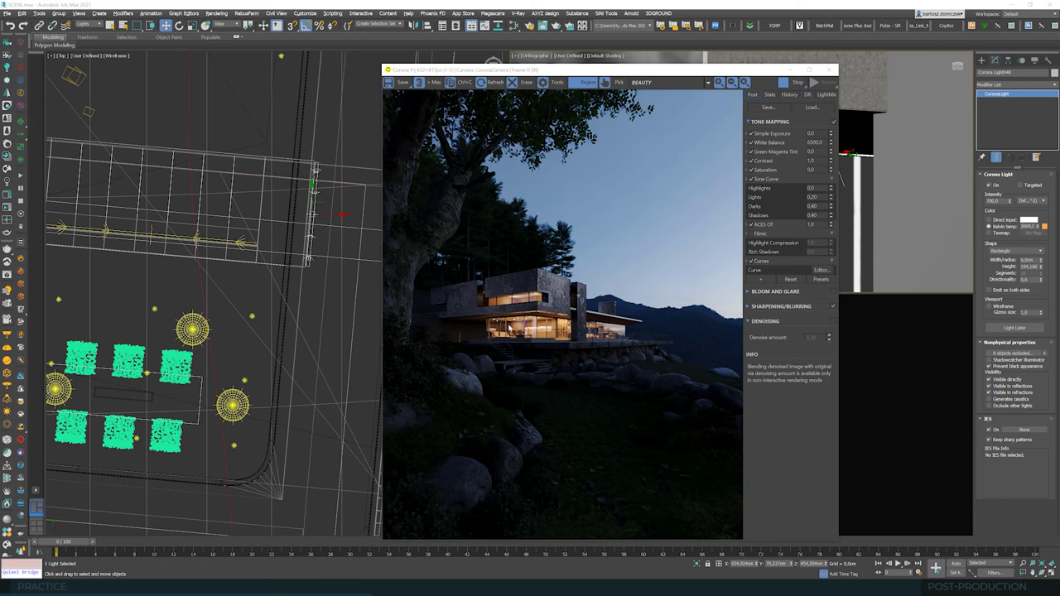
pyautogui.scroll(1, 509, 327)
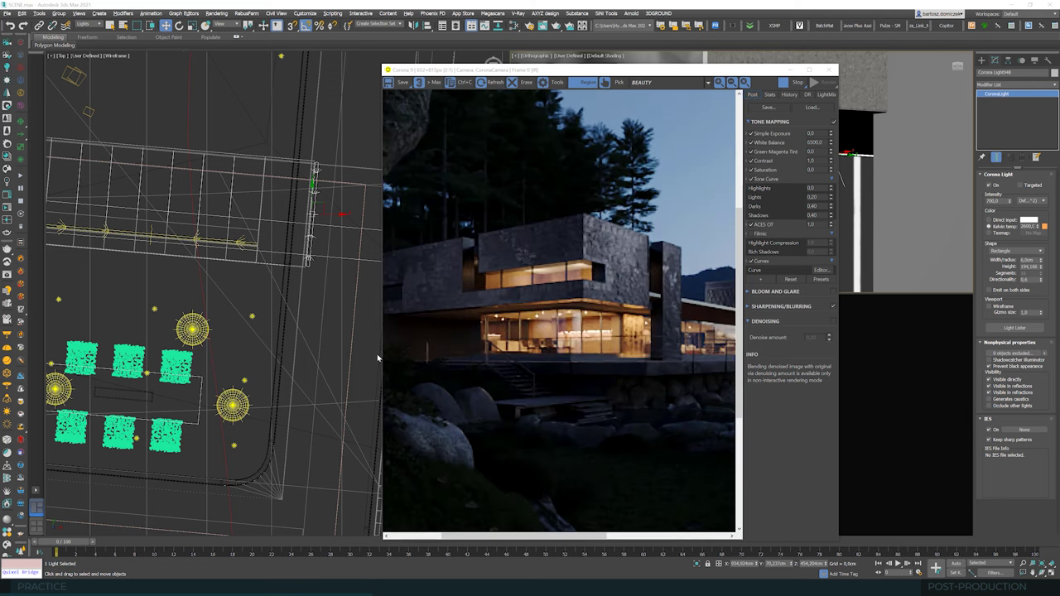
pyautogui.scroll(-1, 435, 319)
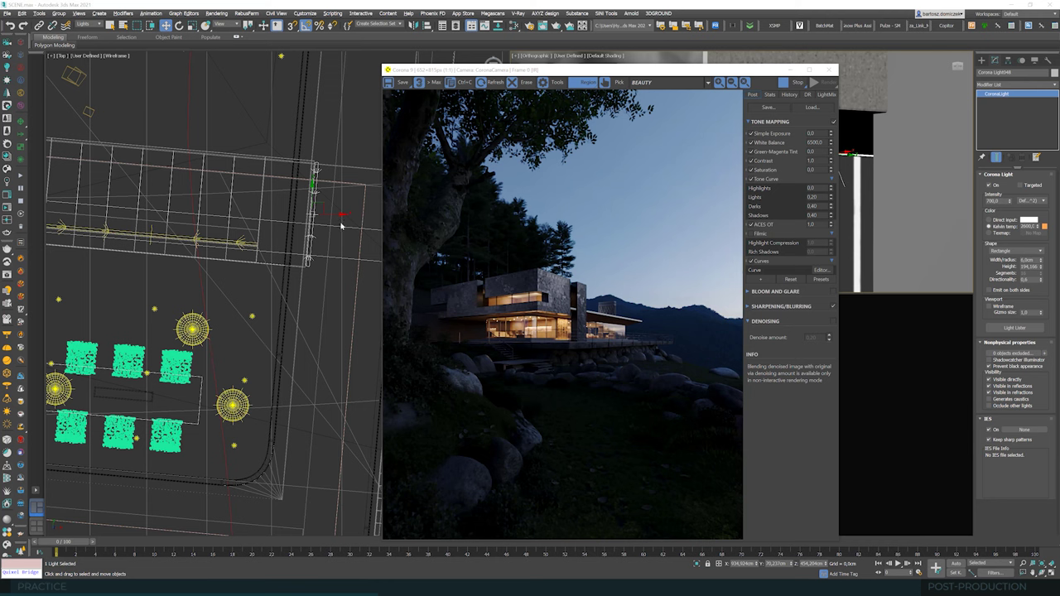
# Step: Copy the slat strip light in the top view to the terrace area just outside the dining room facade
pyautogui.scroll(-4, 311, 246)
pyautogui.moveTo(339, 208); pyautogui.dragTo(335, 184, button='middle')
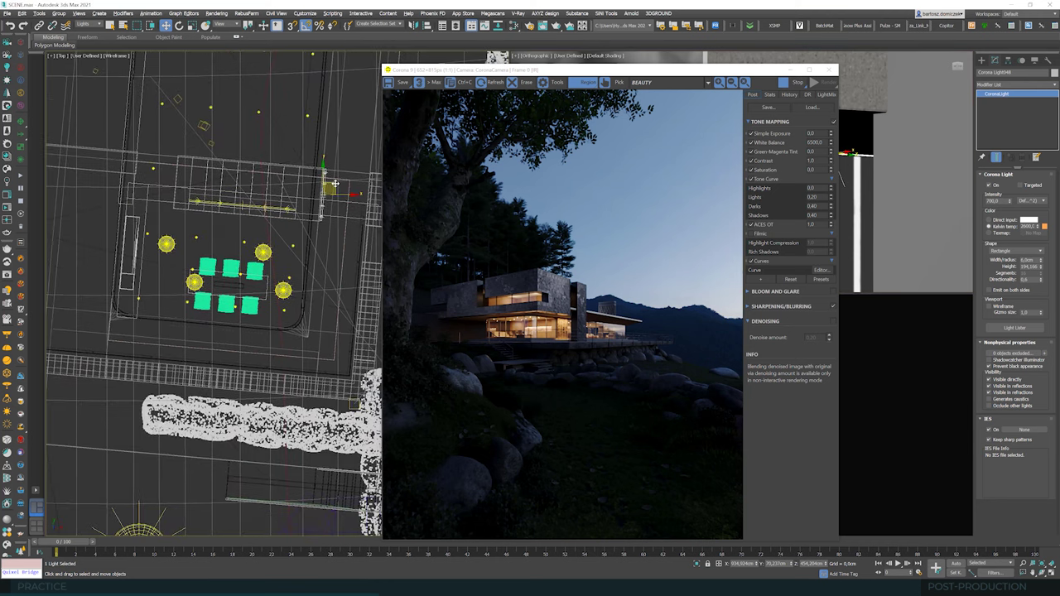
pyautogui.keyDown('shift'); pyautogui.moveTo(335, 183); pyautogui.dragTo(264, 339); pyautogui.keyUp('shift')
pyautogui.press('Return')
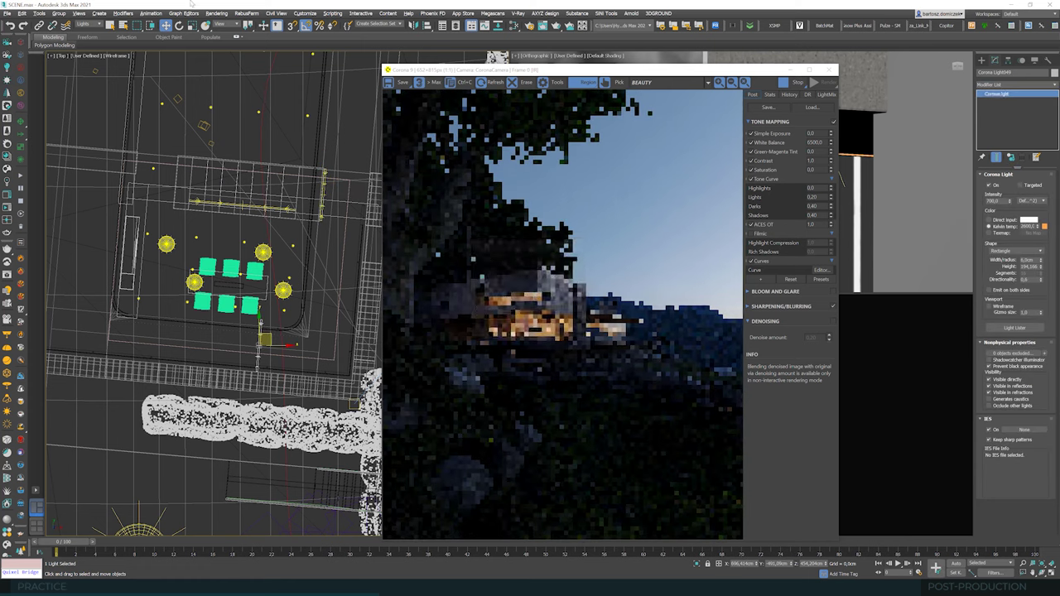
# Step: Rotate the copied strip light about 90 degrees, parallel to the facade, and flip it in local coordinates to shine upward
pyautogui.press('e')
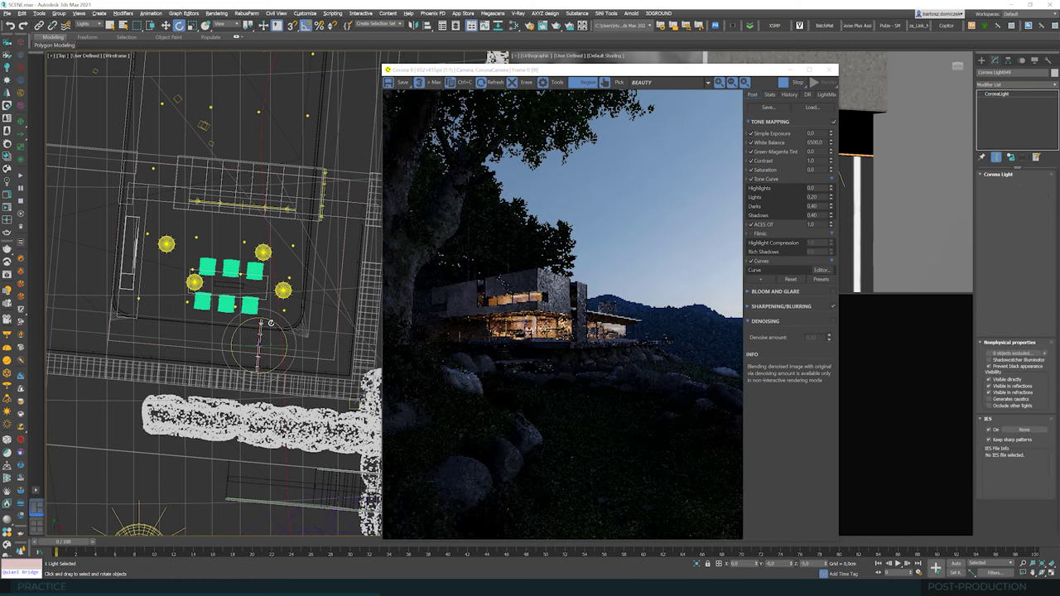
pyautogui.moveTo(271, 325); pyautogui.dragTo(290, 346)
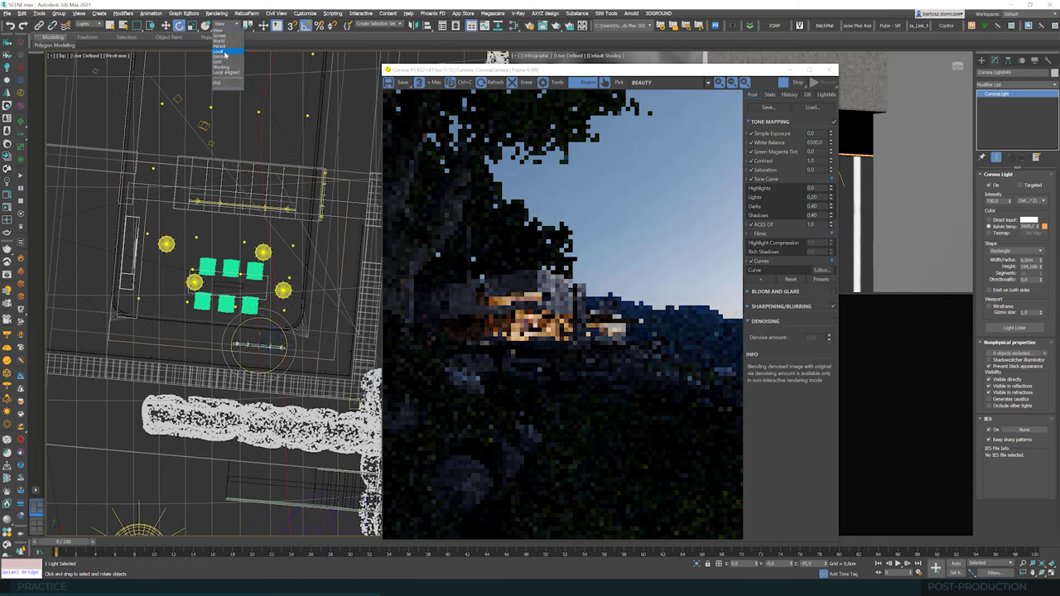
pyautogui.moveTo(260, 332); pyautogui.dragTo(254, 382)
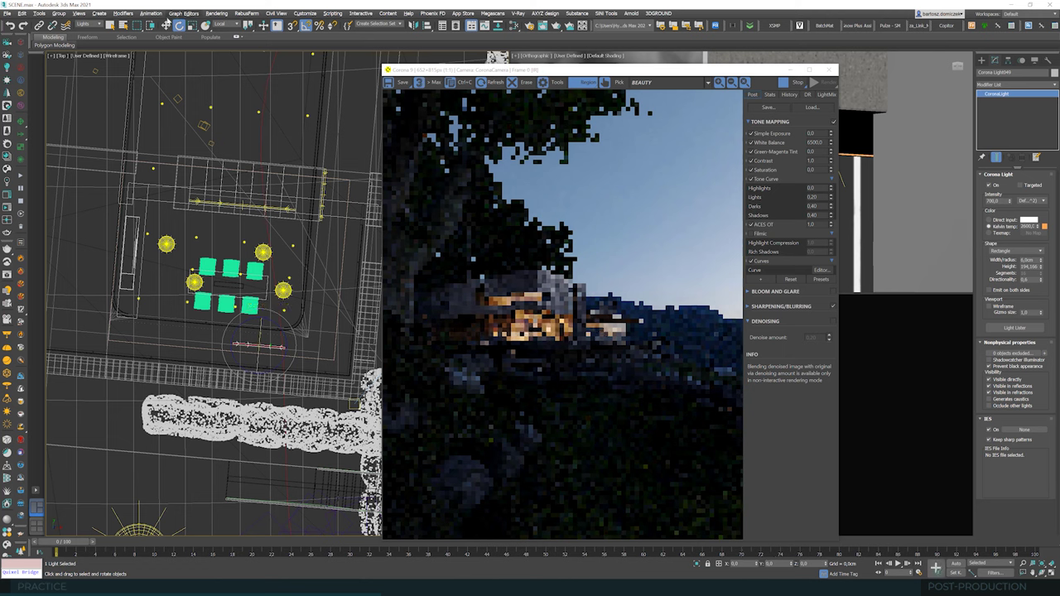
pyautogui.click(166, 26)
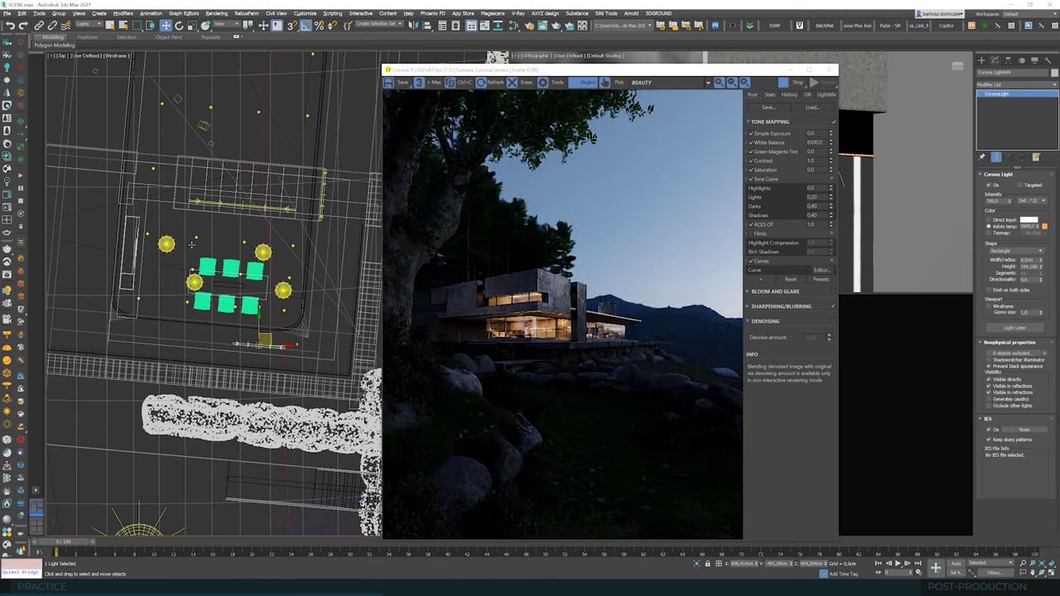
# Step: Move the copied strip light to the terrace edge and lengthen its height to about 1230 cm along the facade
pyautogui.moveTo(269, 334); pyautogui.dragTo(328, 314, button='middle')
pyautogui.moveTo(330, 313); pyautogui.dragTo(260, 331)
pyautogui.moveTo(266, 343); pyautogui.dragTo(211, 296, button='middle')
pyautogui.scroll(-2, 212, 295)
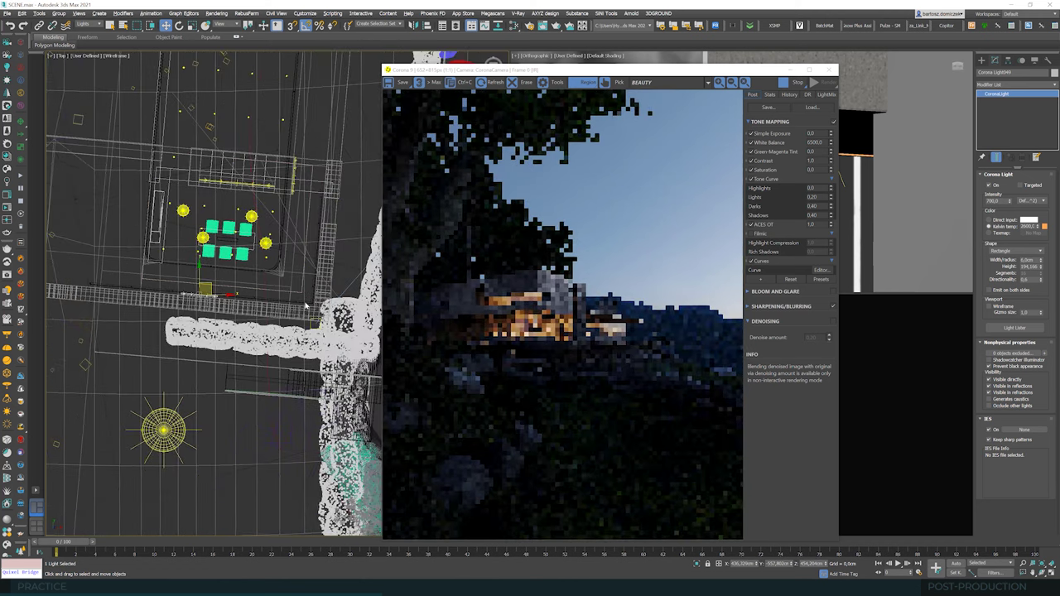
pyautogui.moveTo(1040, 266); pyautogui.dragTo(1037, 114)
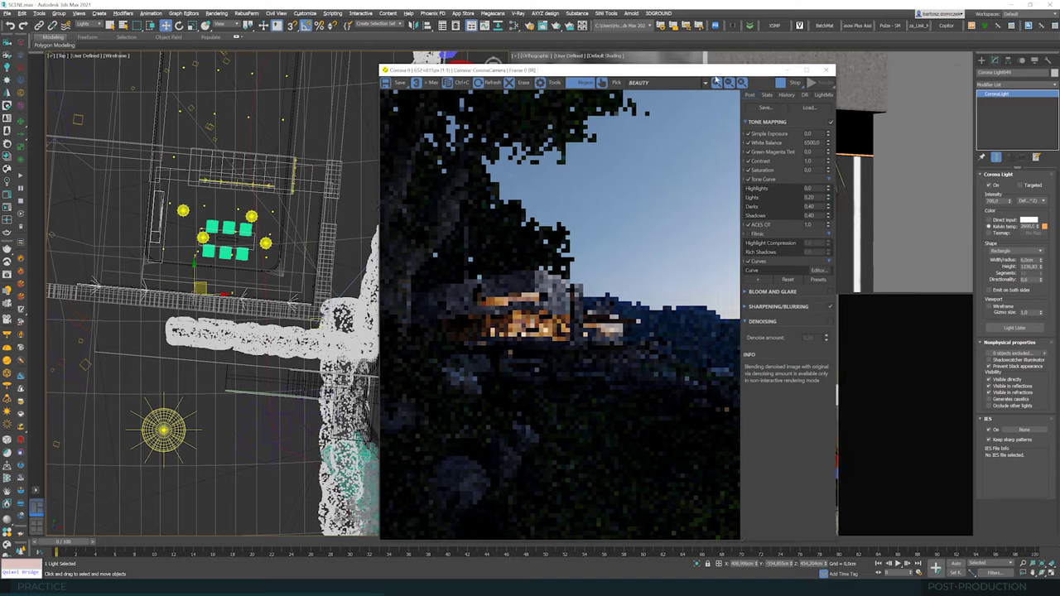
# Step: Lower the long strip light in the orthographic view down to the ledge along the terrace floor
pyautogui.moveTo(530, 69); pyautogui.dragTo(231, 95)
pyautogui.scroll(-8, 694, 212)
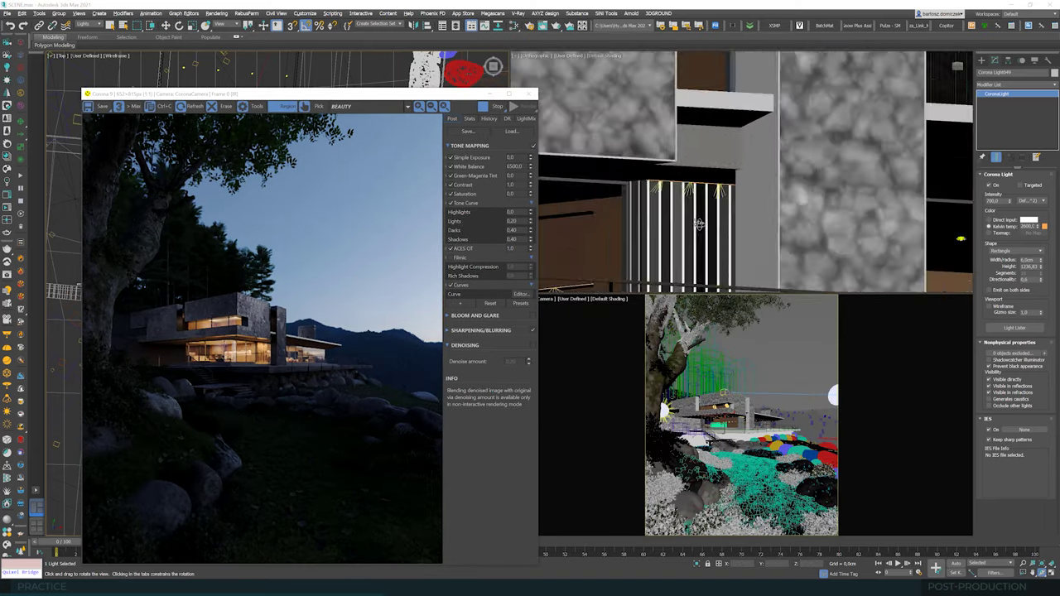
pyautogui.keyDown('alt'); pyautogui.moveTo(694, 210); pyautogui.dragTo(688, 147, button='middle'); pyautogui.keyUp('alt')
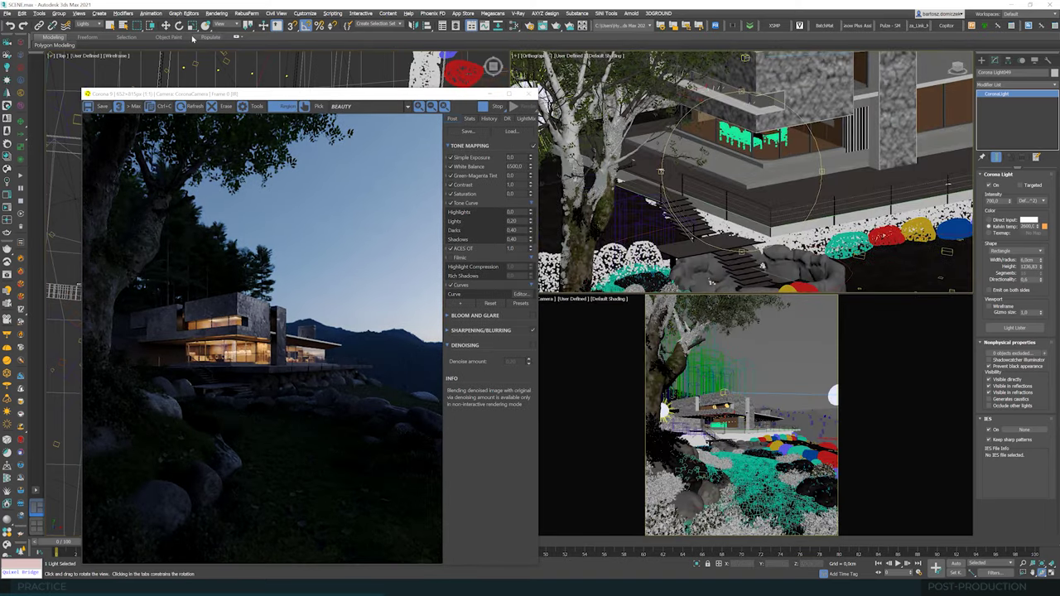
pyautogui.scroll(4, 677, 84)
pyautogui.moveTo(666, 212); pyautogui.dragTo(666, 226)
# Step: Hide the terrace strip light from direct view, reflections and refractions
pyautogui.click(1000, 381)
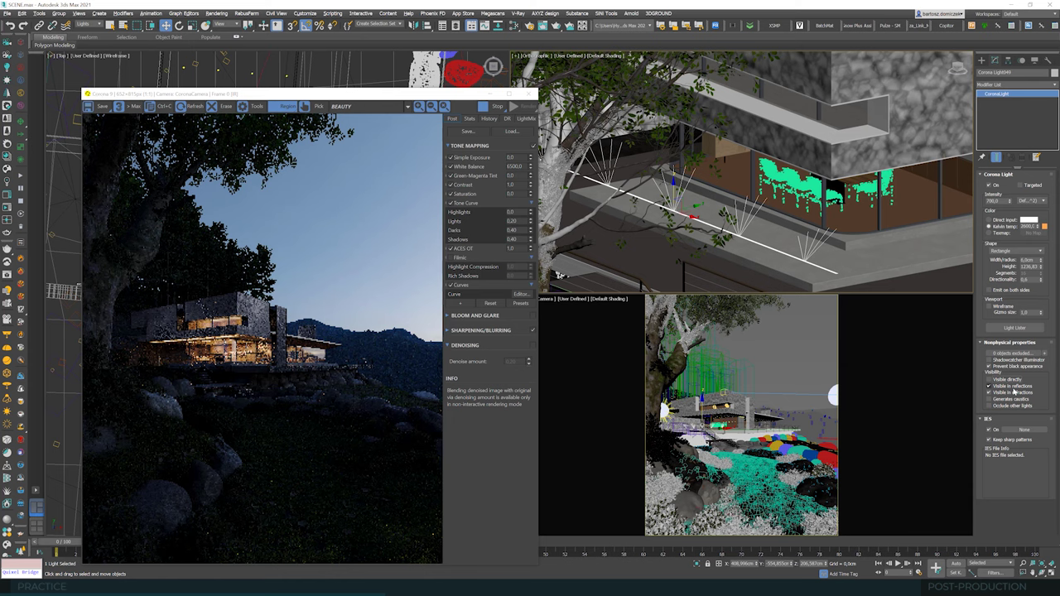
pyautogui.click(1013, 387)
pyautogui.click(1014, 394)
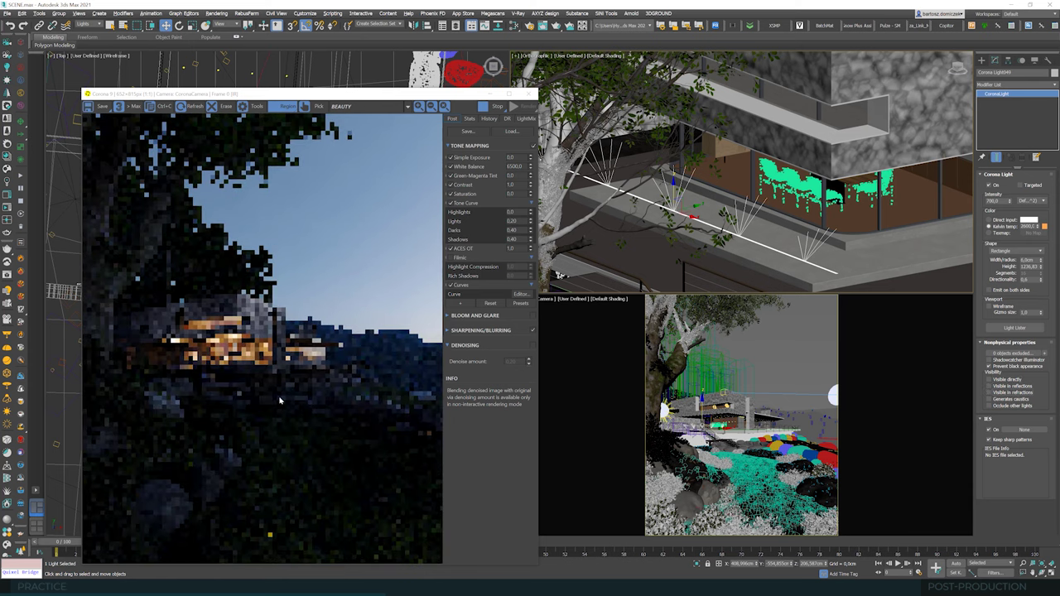
# Step: Set the terrace strip light's directionality to 0.4 and intensity to 300, and check the soffit glow in the render
pyautogui.scroll(2, 208, 350)
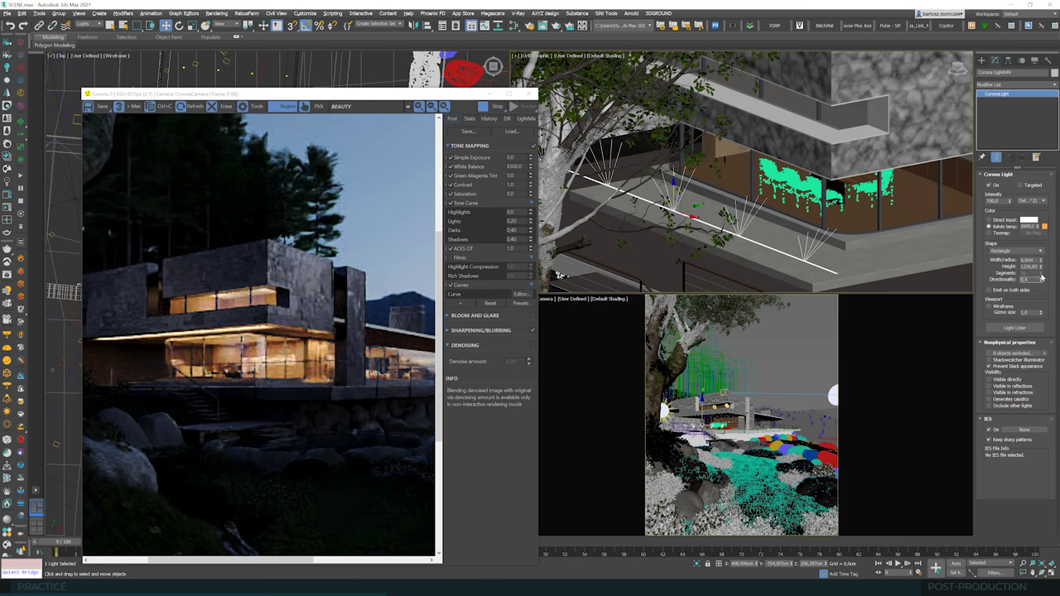
pyautogui.press('Tab')
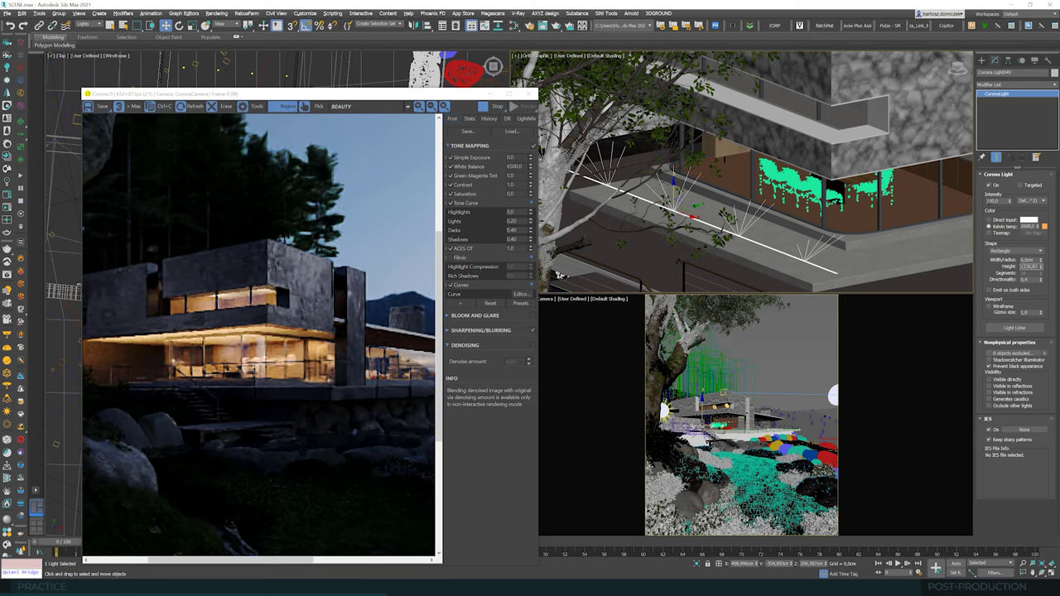
pyautogui.doubleClick(993, 201)
pyautogui.write('300')
pyautogui.press('Return')
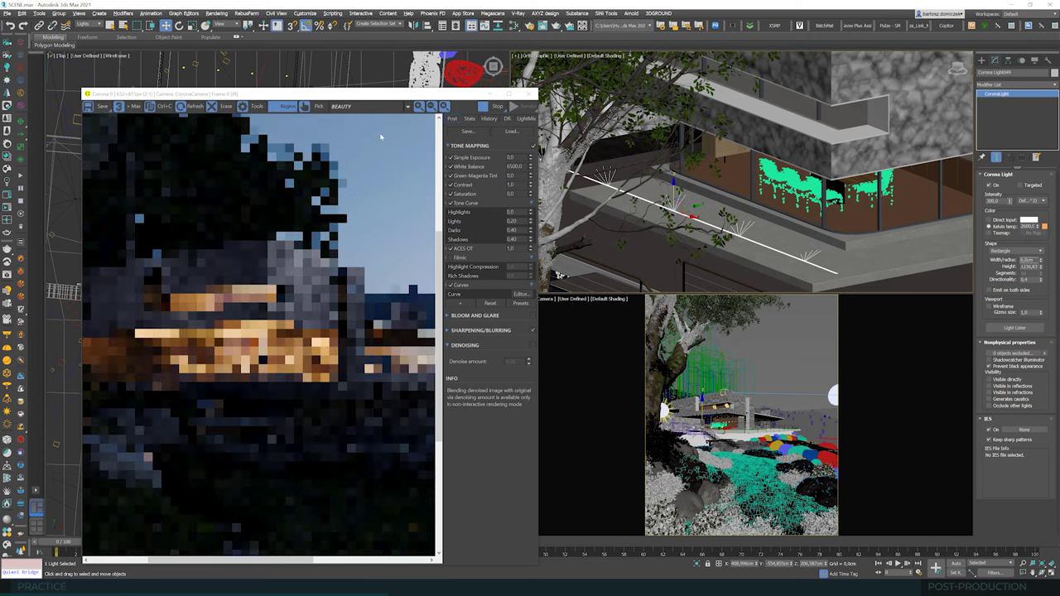
pyautogui.moveTo(369, 95); pyautogui.dragTo(443, 75)
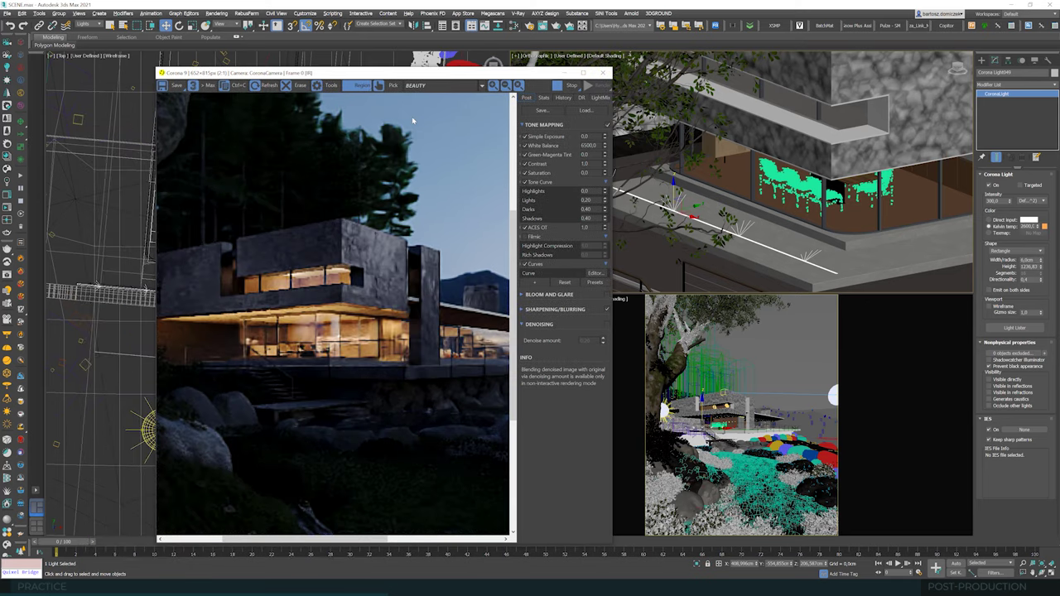
pyautogui.scroll(-1, 312, 321)
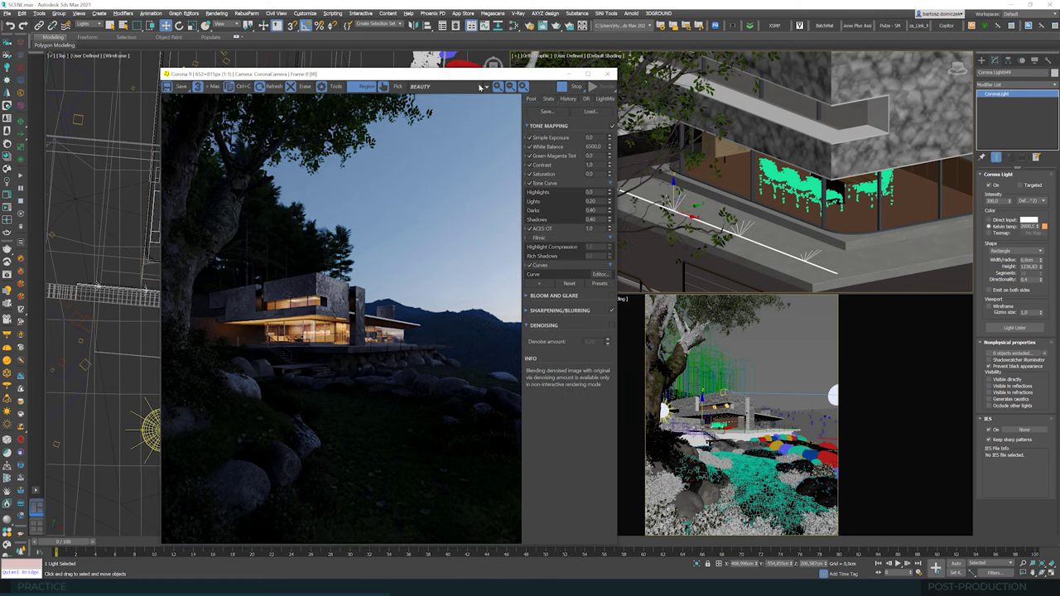
# Step: Make a rotated copy of the terrace strip light and align it parallel to the terrace's adjoining side edge
pyautogui.moveTo(409, 75); pyautogui.dragTo(726, 122)
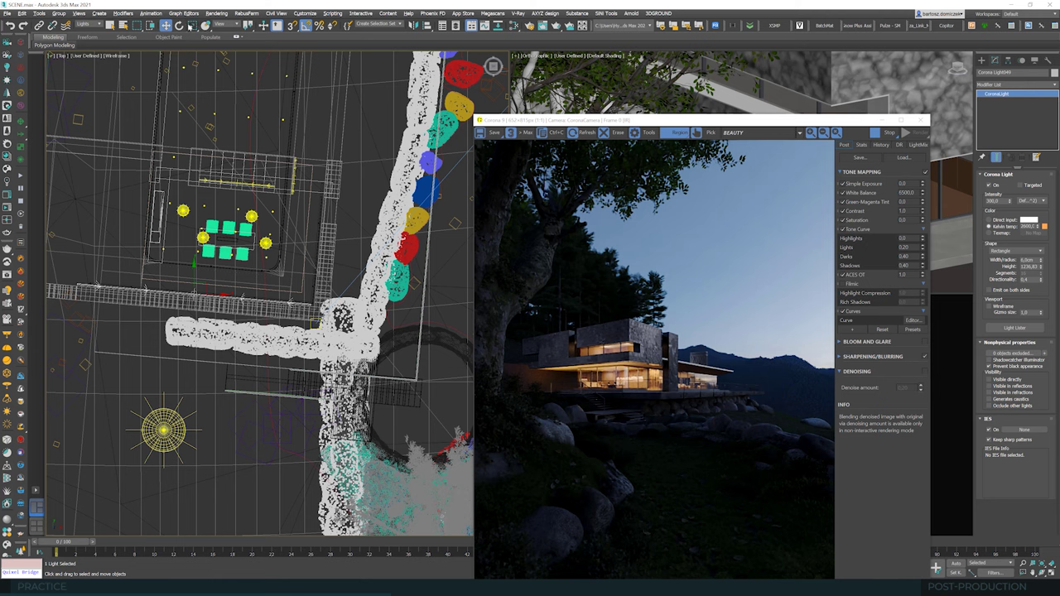
pyautogui.click(179, 26)
pyautogui.moveTo(205, 267); pyautogui.dragTo(224, 273)
pyautogui.click(530, 328)
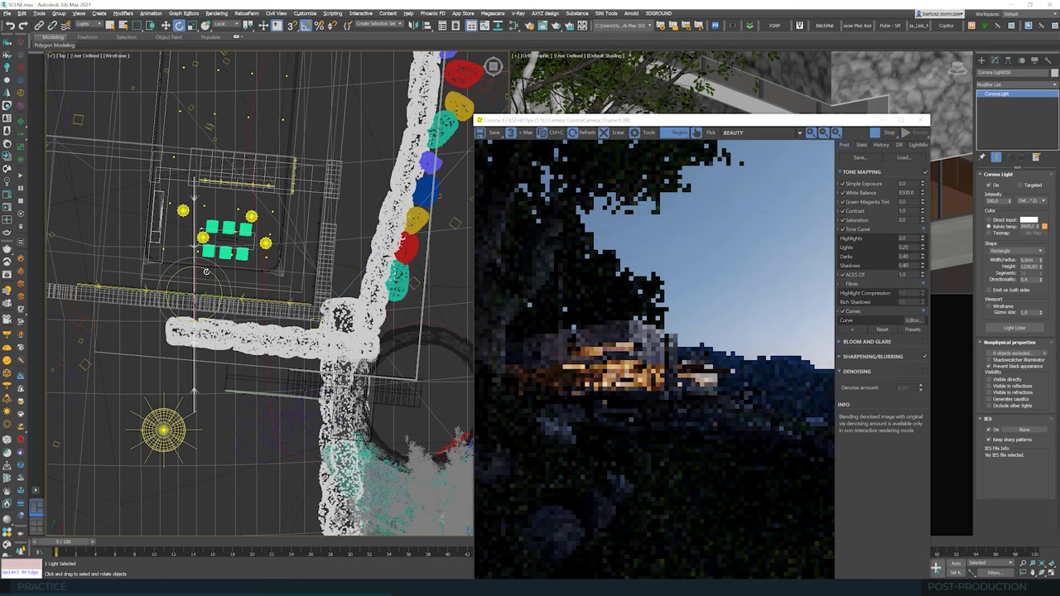
pyautogui.moveTo(206, 271); pyautogui.dragTo(190, 255)
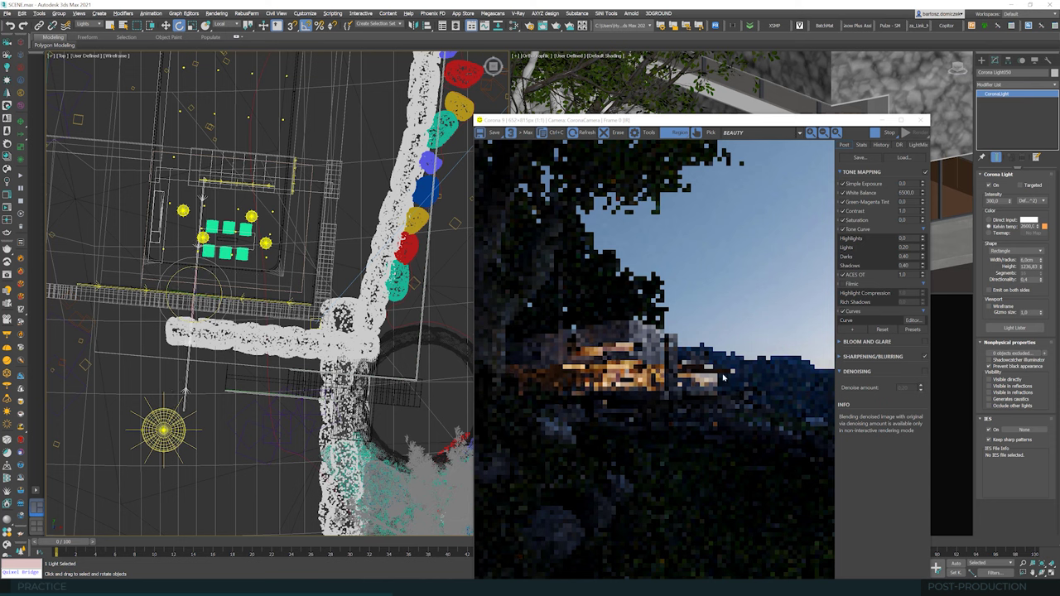
# Step: Move the rotated copy onto the side terrace edge beside the slats and shorten its height to about 730 cm
pyautogui.click(165, 26)
pyautogui.moveTo(203, 282); pyautogui.dragTo(323, 222)
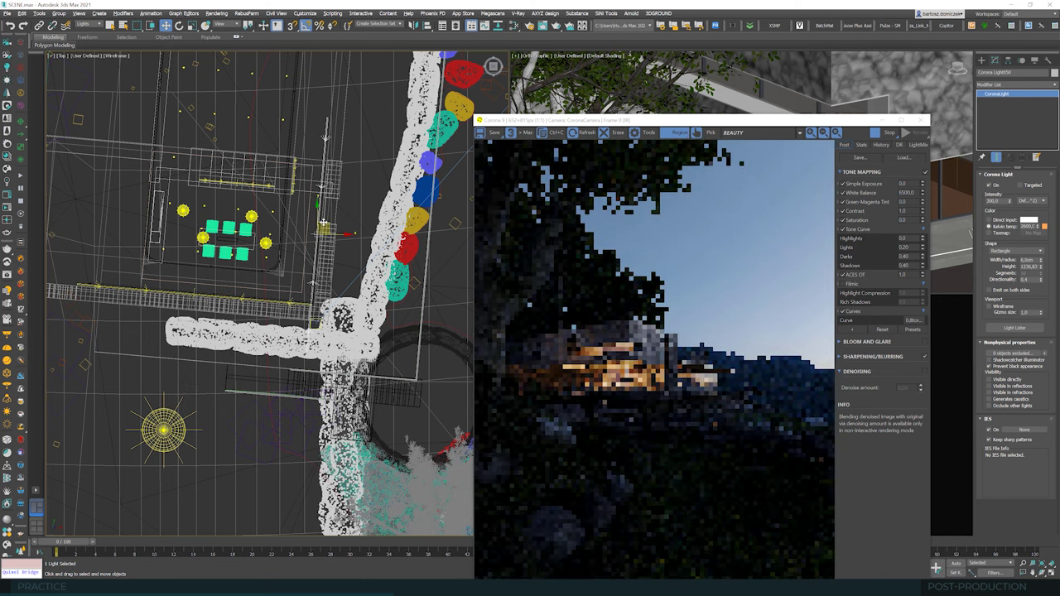
pyautogui.moveTo(369, 226); pyautogui.dragTo(312, 228, button='middle')
pyautogui.scroll(2, 312, 230)
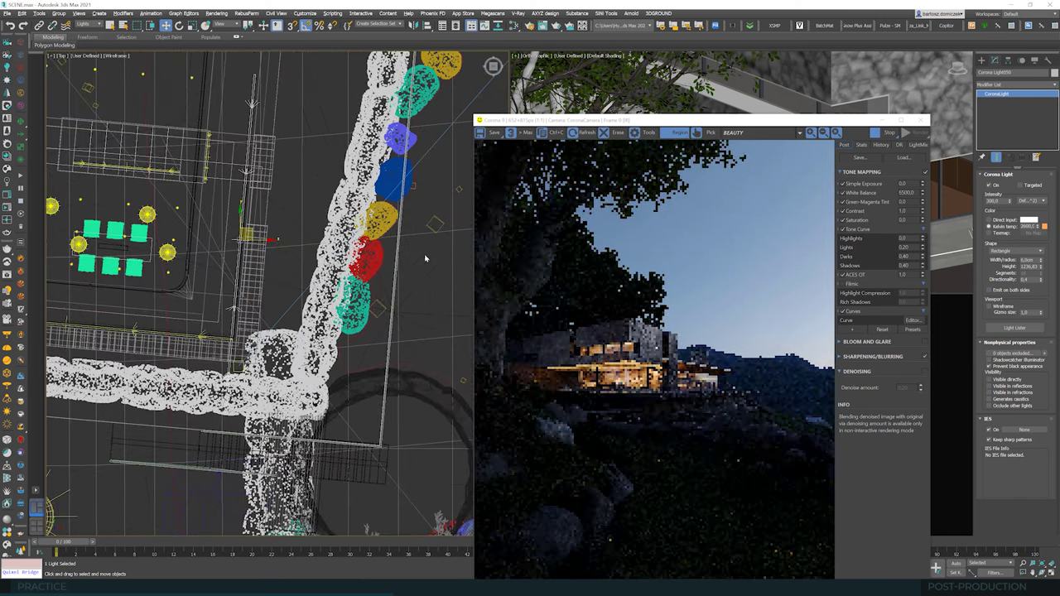
pyautogui.moveTo(1043, 269); pyautogui.dragTo(1042, 280)
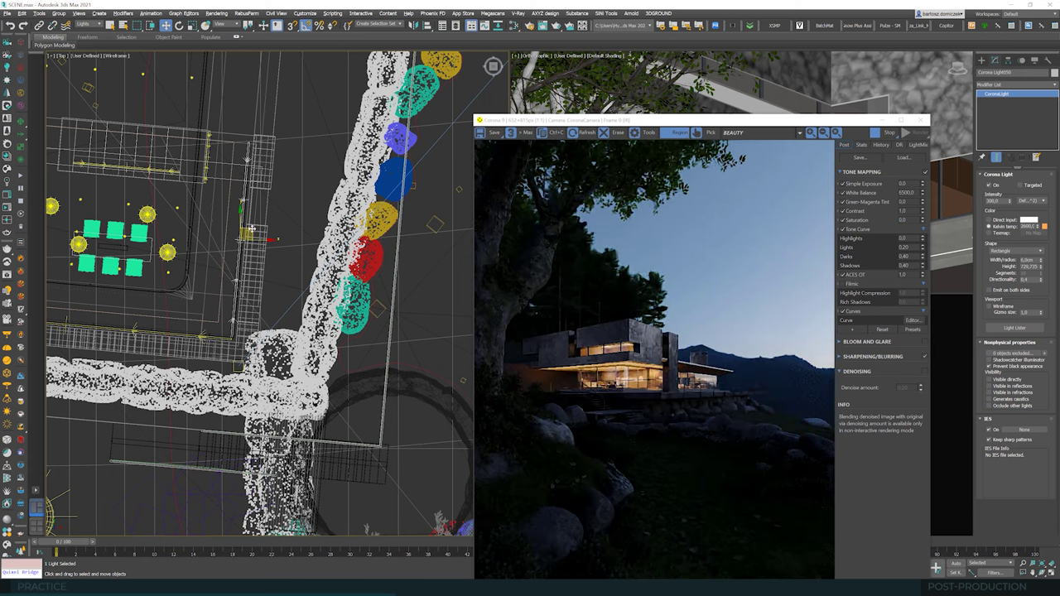
pyautogui.moveTo(252, 230); pyautogui.dragTo(255, 226)
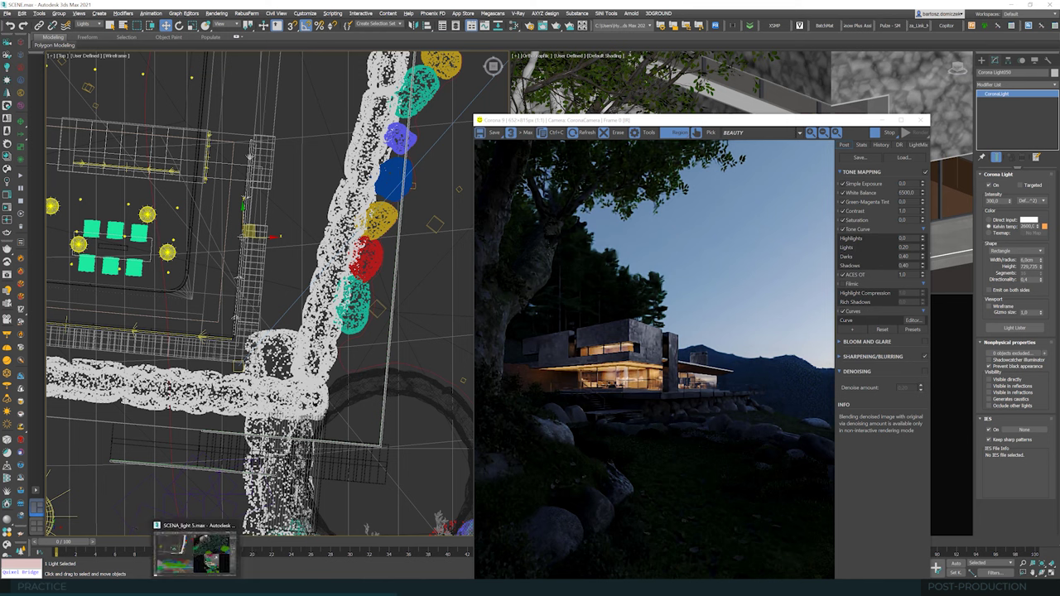
# Step: Make an independent copy of the side terrace strip light farther along the same terrace edge, beyond the slats
pyautogui.moveTo(283, 226); pyautogui.dragTo(273, 266, button='middle')
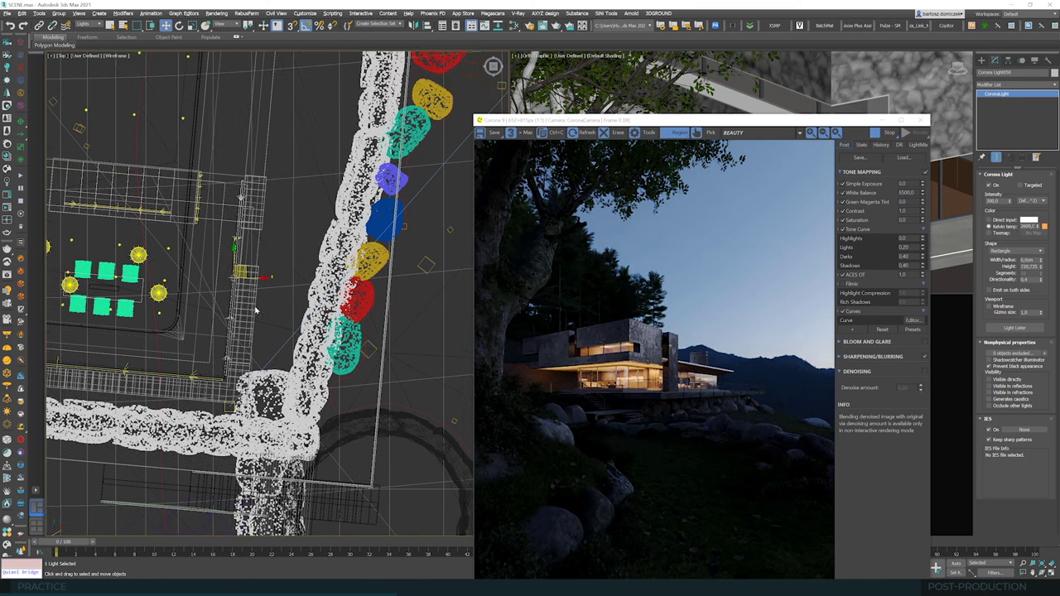
pyautogui.scroll(-2, 257, 310)
pyautogui.keyDown('shift'); pyautogui.moveTo(249, 277); pyautogui.dragTo(264, 97); pyautogui.keyUp('shift')
pyautogui.click(264, 97)
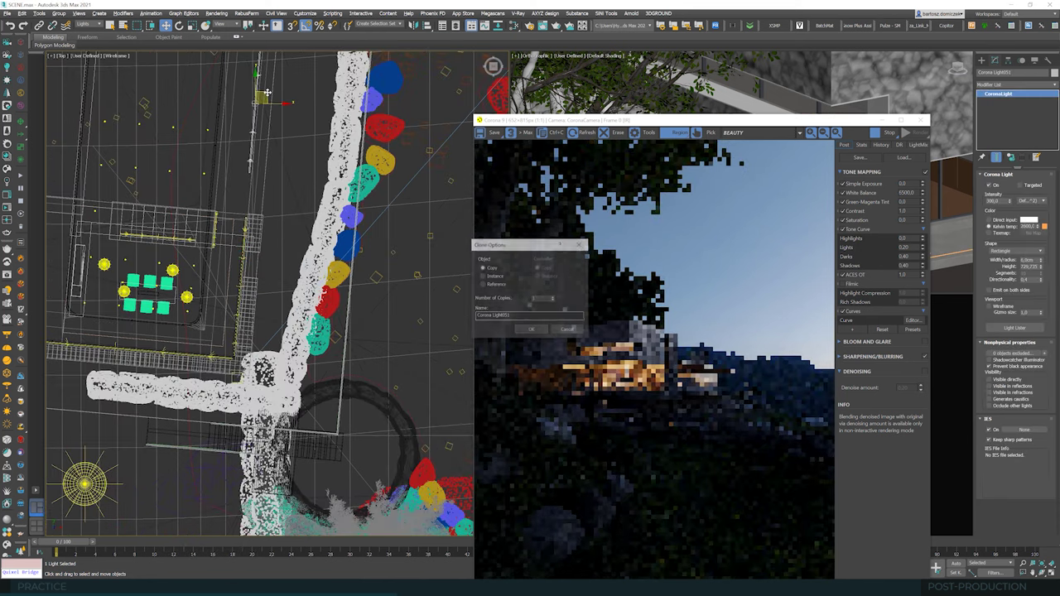
pyautogui.moveTo(332, 141); pyautogui.dragTo(318, 239, button='middle')
pyautogui.scroll(-2, 318, 239)
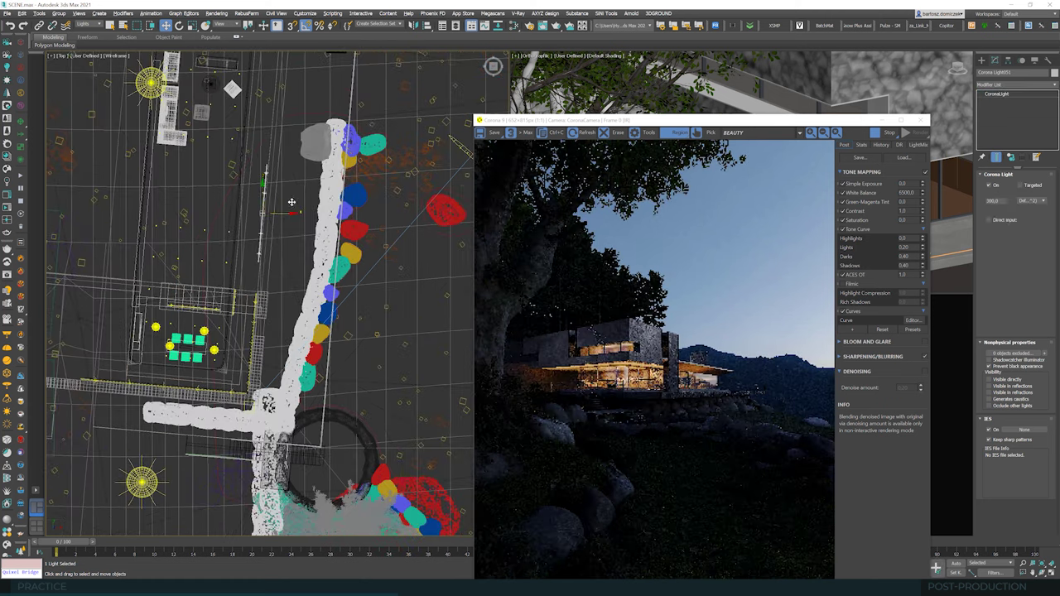
# Step: Lengthen the copied strip light to about 1849 cm and position it to cover the remaining long side edge of the terrace
pyautogui.moveTo(273, 203); pyautogui.dragTo(278, 166)
pyautogui.moveTo(1041, 267); pyautogui.dragTo(1041, 227)
pyautogui.moveTo(282, 221); pyautogui.dragTo(293, 275, button='middle')
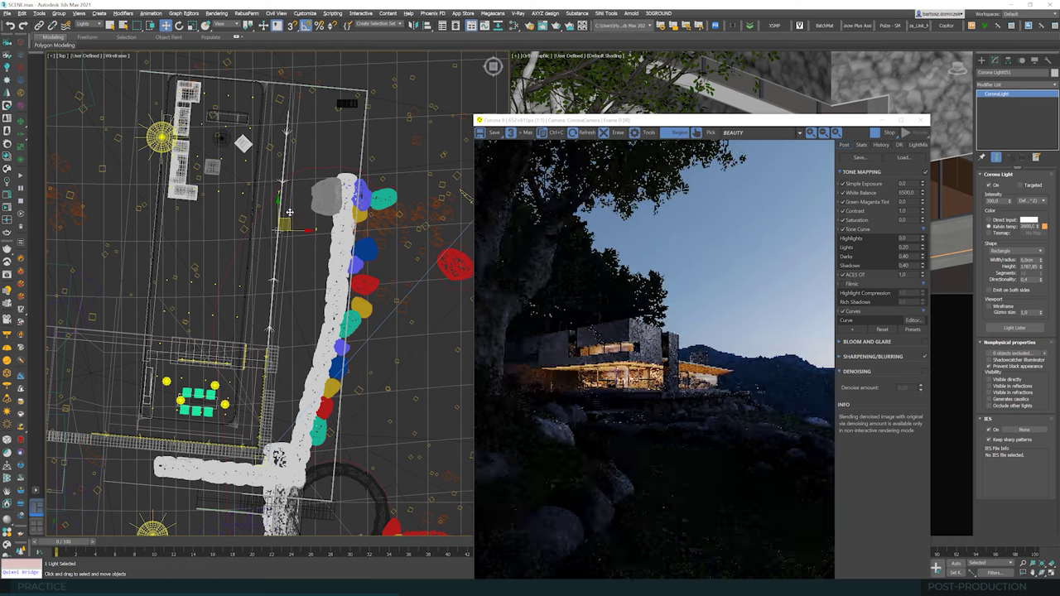
pyautogui.moveTo(289, 220); pyautogui.dragTo(290, 209)
pyautogui.moveTo(1041, 268)
pyautogui.mouseDown()
pyautogui.moveTo(1041, 259)
pyautogui.moveTo(1041, 278)
pyautogui.mouseUp()
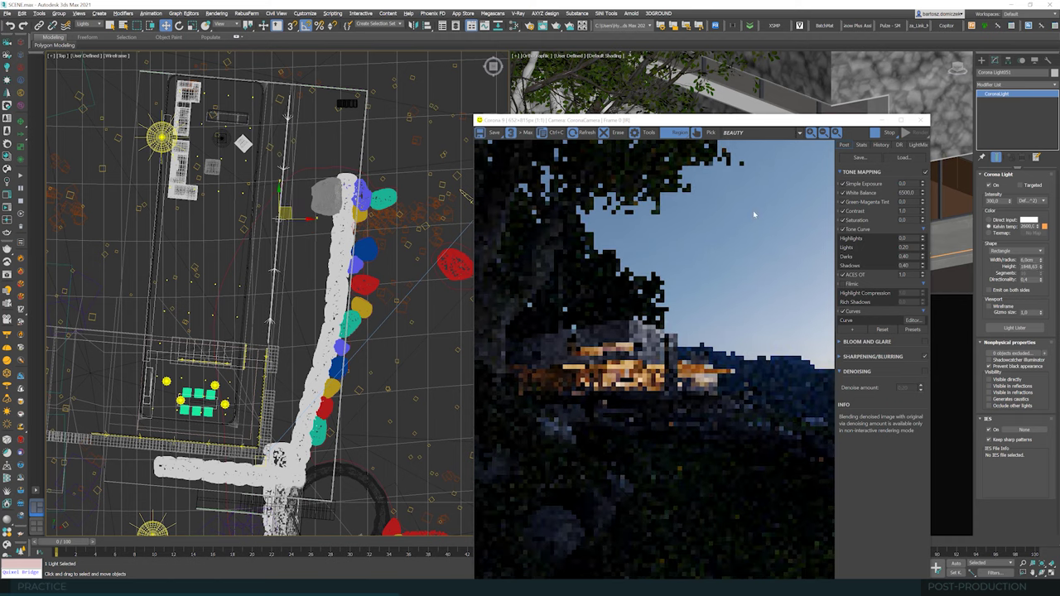
pyautogui.moveTo(290, 206); pyautogui.dragTo(290, 204)
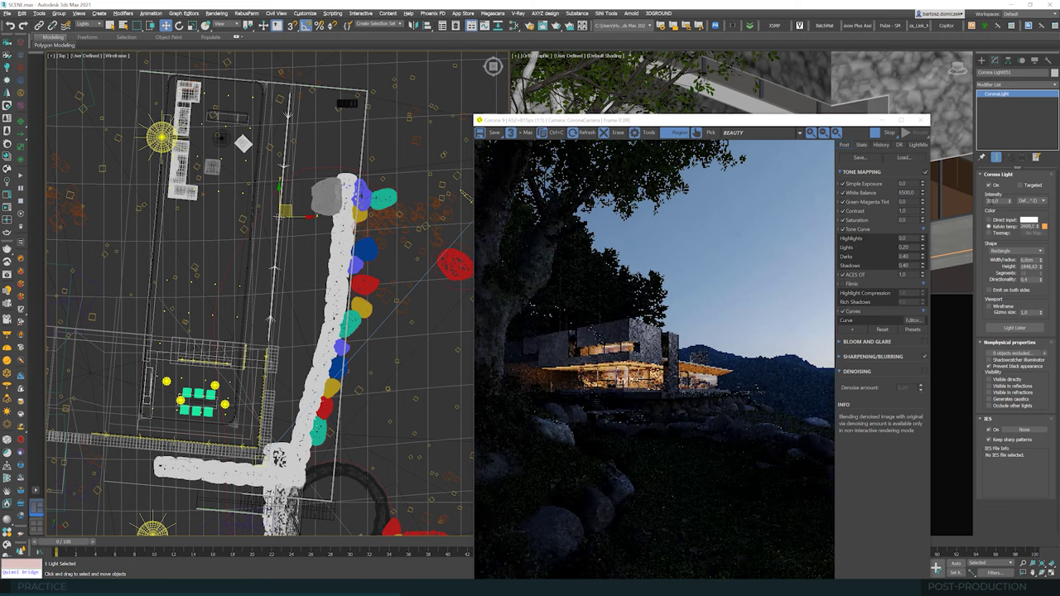
# Step: Set the long side strip light's intensity to 600 and the shorter strip beside the slats to 200
pyautogui.scroll(1, 724, 387)
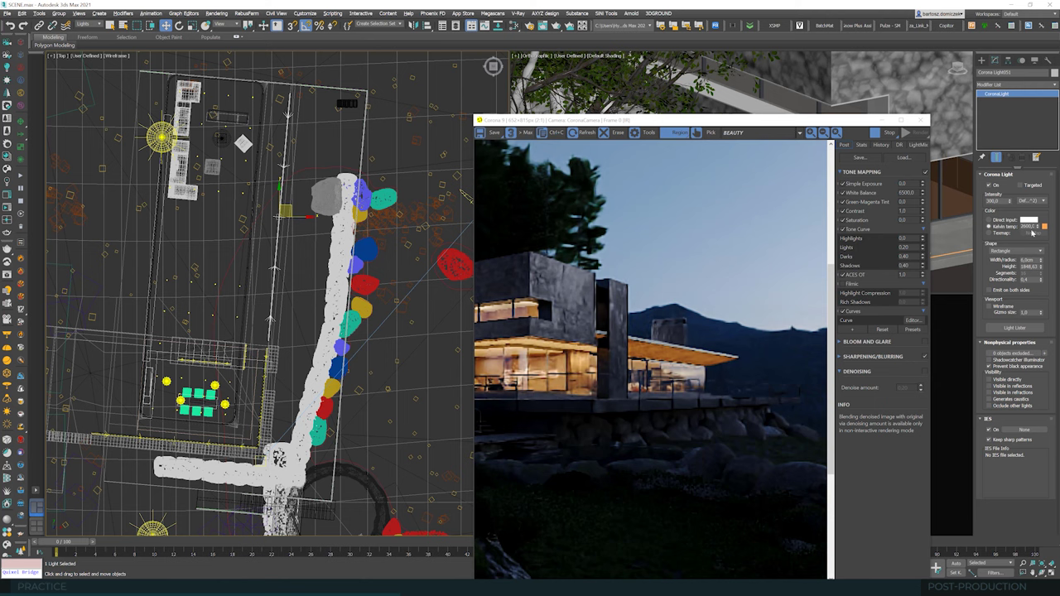
pyautogui.doubleClick(992, 201)
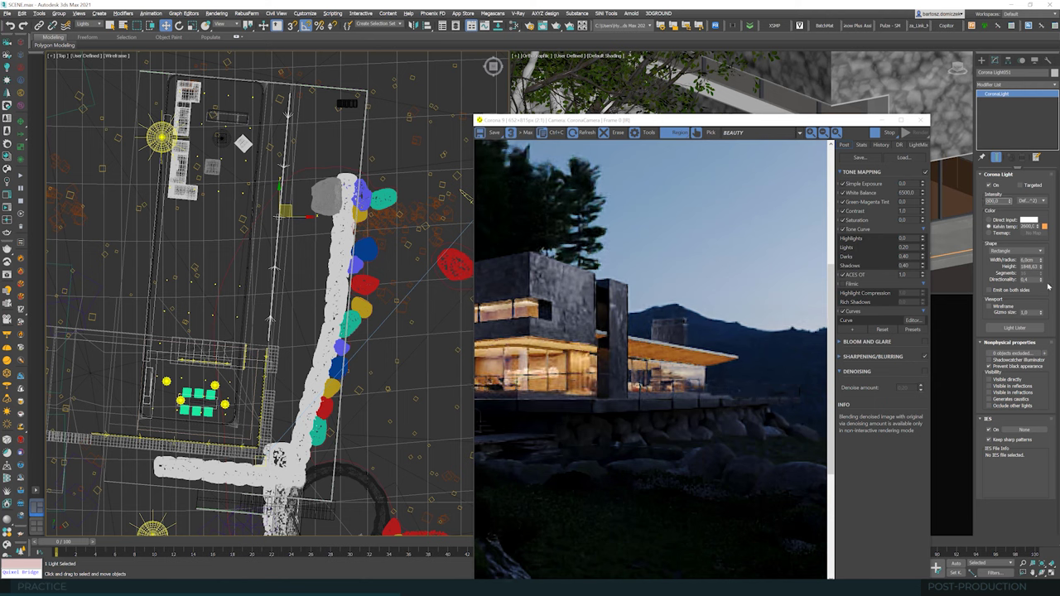
pyautogui.scroll(-1, 636, 358)
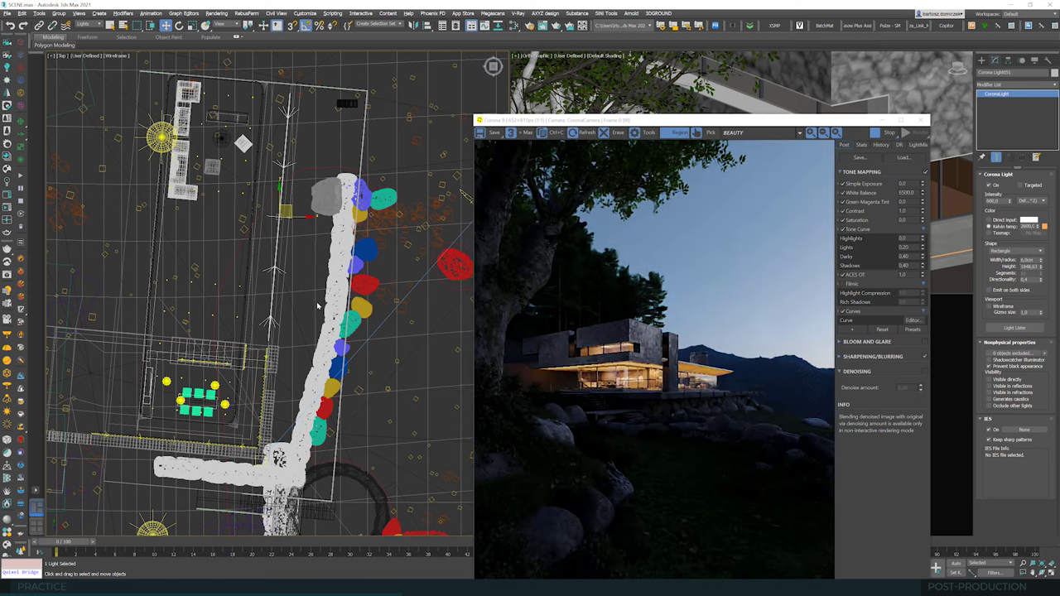
pyautogui.click(961, 253)
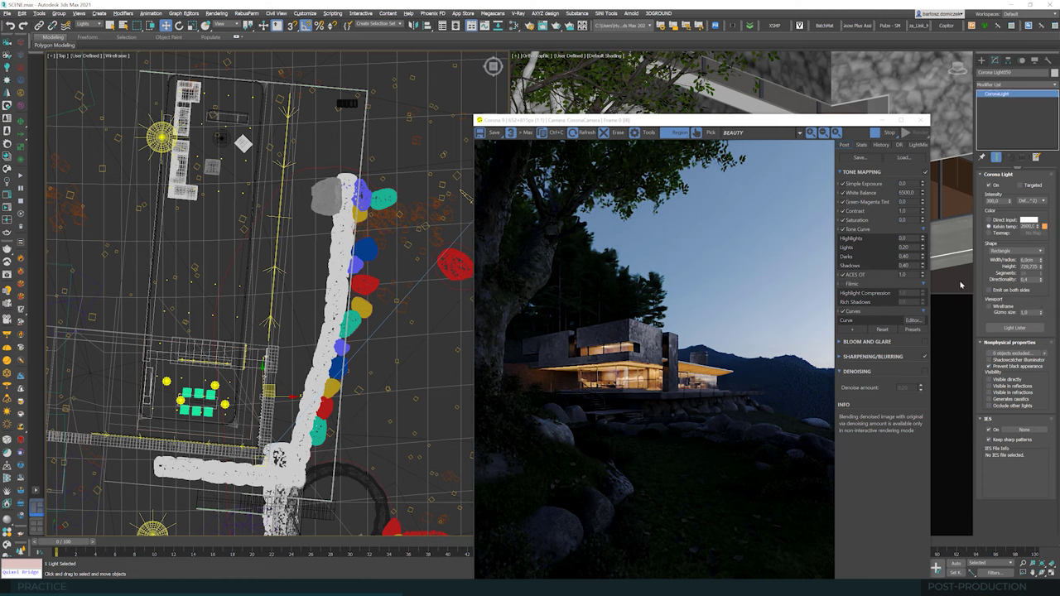
pyautogui.write('200')
pyautogui.press('Return')
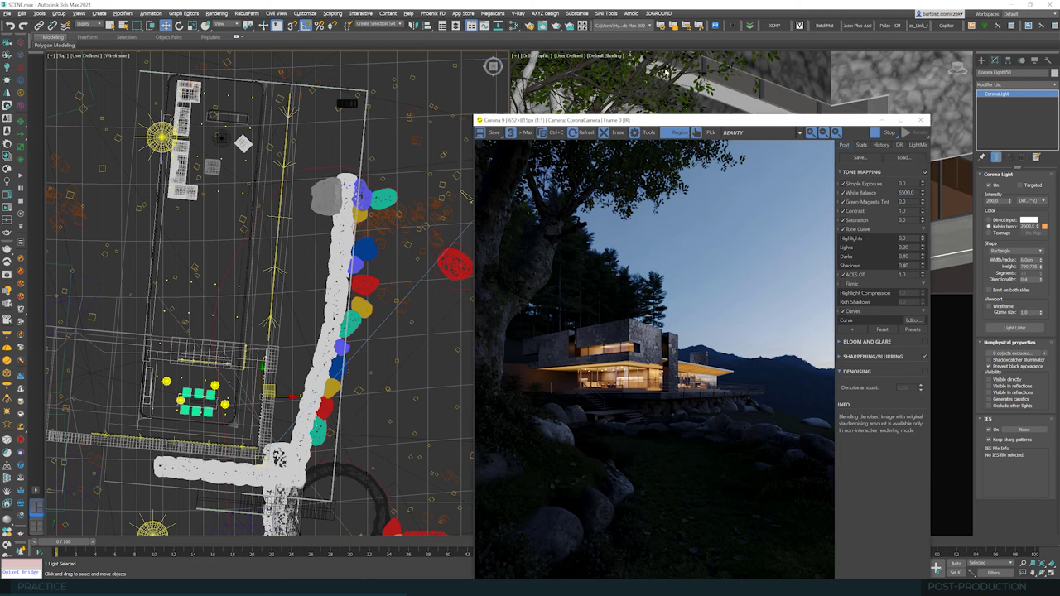
# Step: Copy the small vertical slat light across the plan to the stone wall at the far end of the terrace
pyautogui.moveTo(641, 121); pyautogui.dragTo(668, 66)
pyautogui.scroll(1, 596, 337)
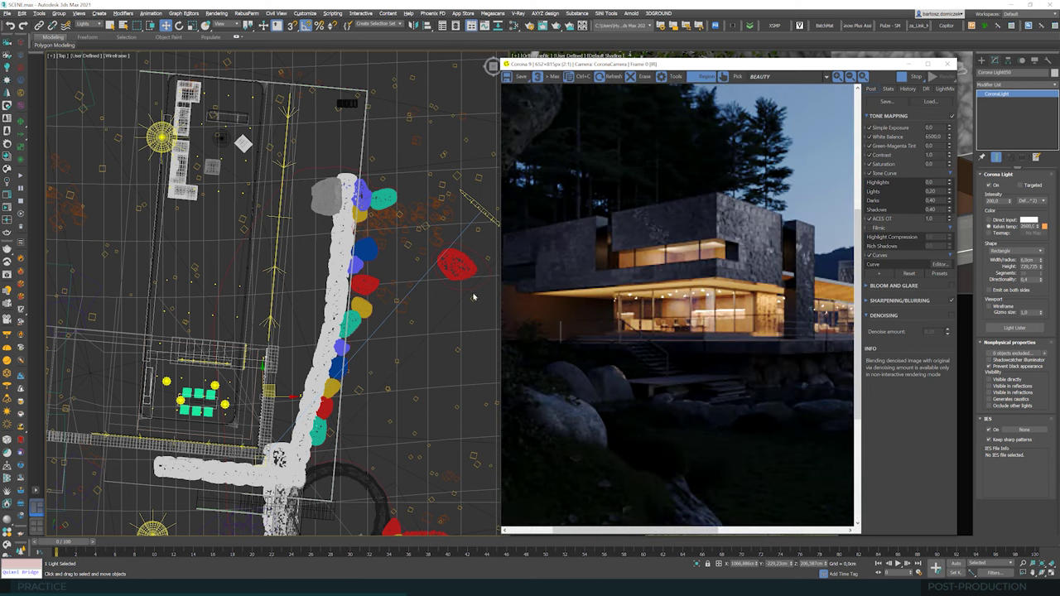
pyautogui.scroll(-2, 282, 260)
pyautogui.scroll(2, 168, 374)
pyautogui.moveTo(158, 378); pyautogui.dragTo(236, 359, button='middle')
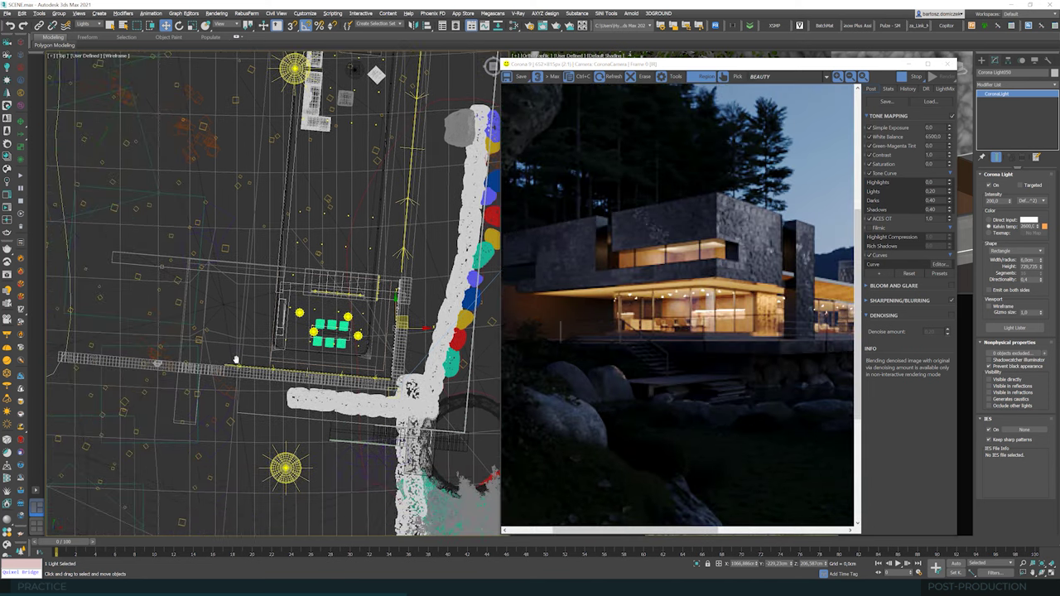
pyautogui.click(982, 60)
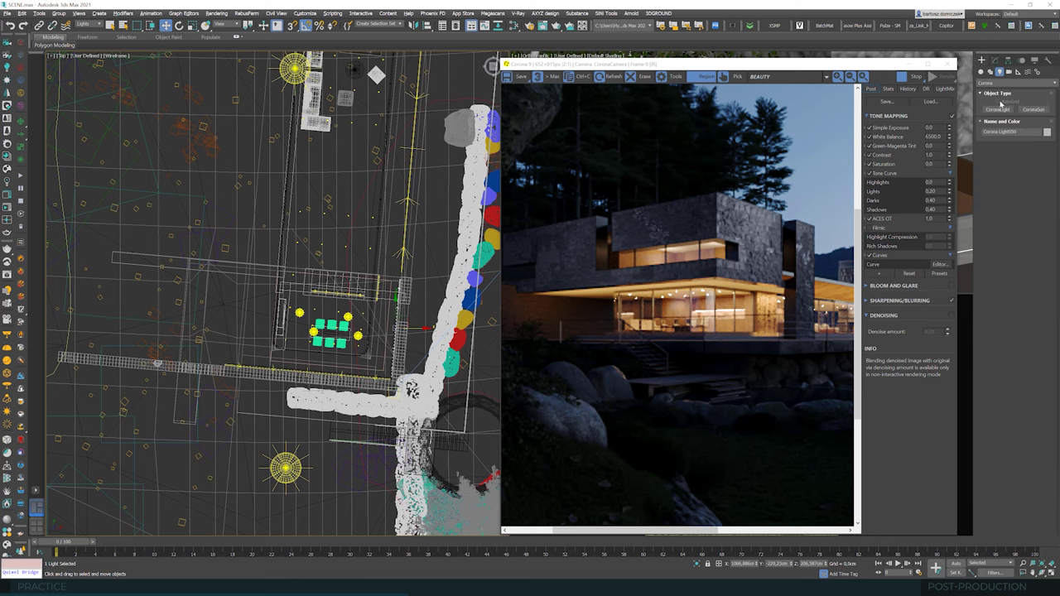
pyautogui.scroll(1, 398, 308)
pyautogui.click(431, 295)
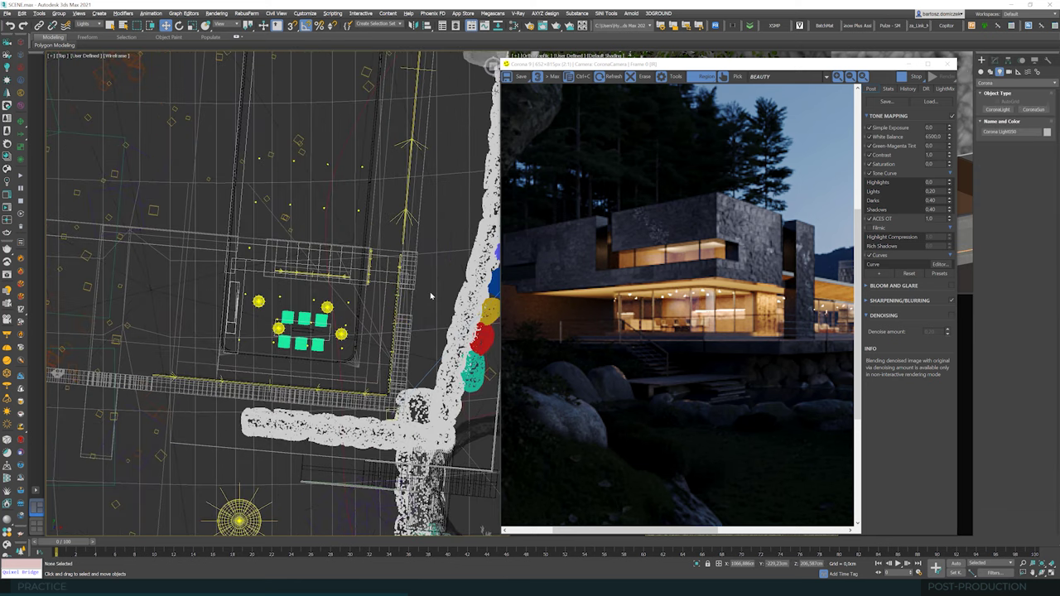
pyautogui.click(369, 268)
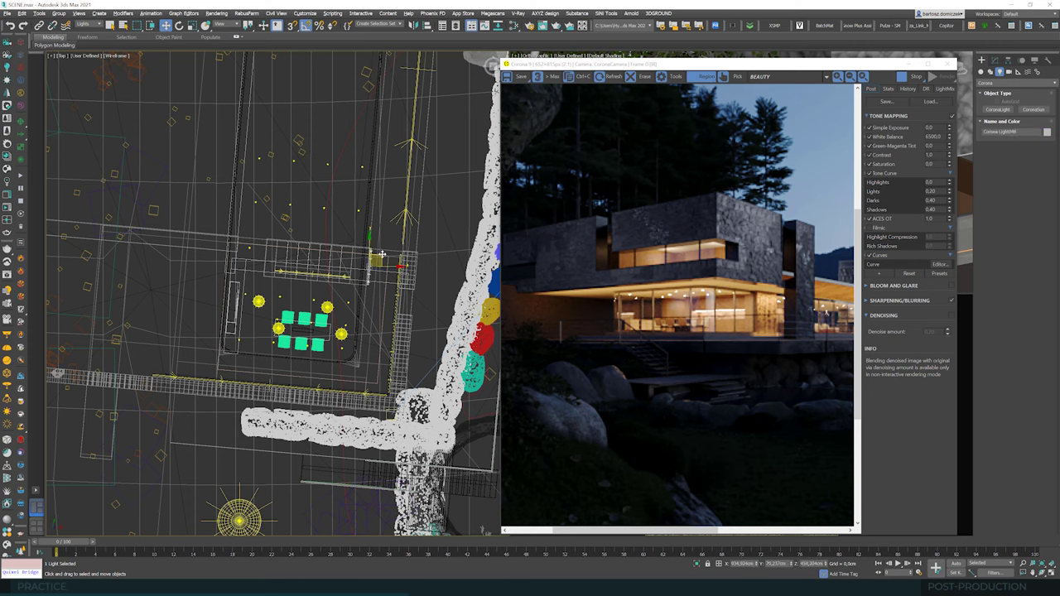
pyautogui.moveTo(382, 255)
pyautogui.mouseDown()
pyautogui.moveTo(171, 284)
pyautogui.moveTo(135, 304)
pyautogui.mouseUp()
pyautogui.click(531, 329)
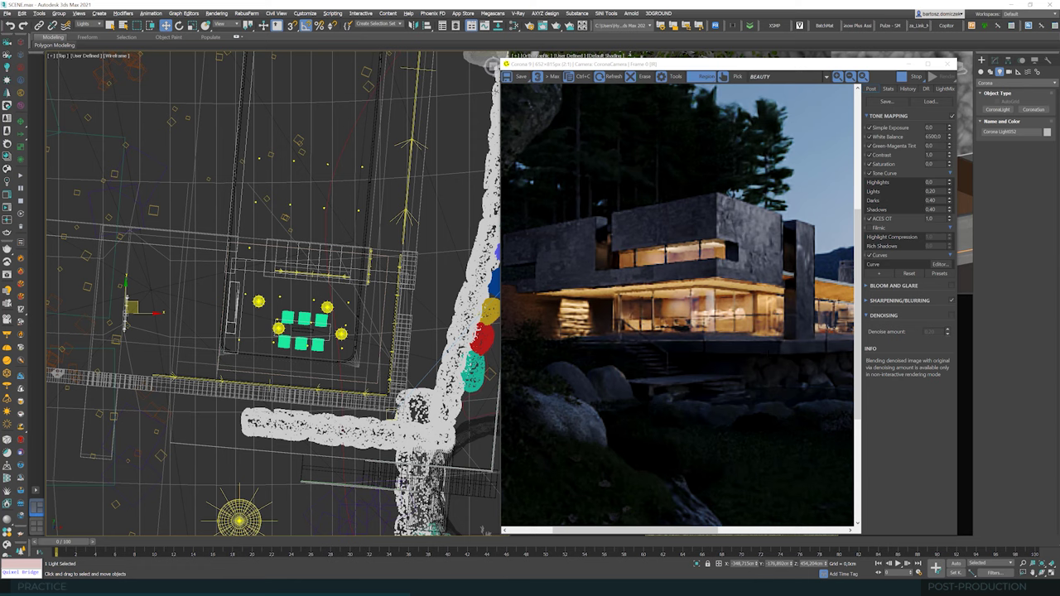
# Step: Lengthen the copied light to run along the whole stone wall and centre it on the wall's length
pyautogui.click(994, 60)
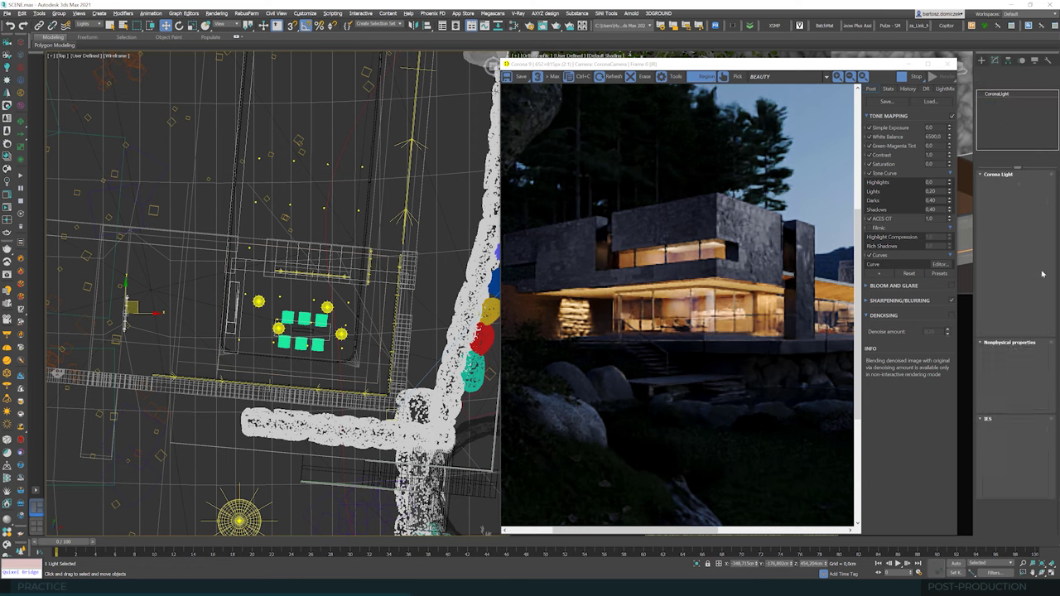
pyautogui.moveTo(1041, 267); pyautogui.dragTo(1042, 238)
pyautogui.moveTo(126, 292); pyautogui.dragTo(137, 295)
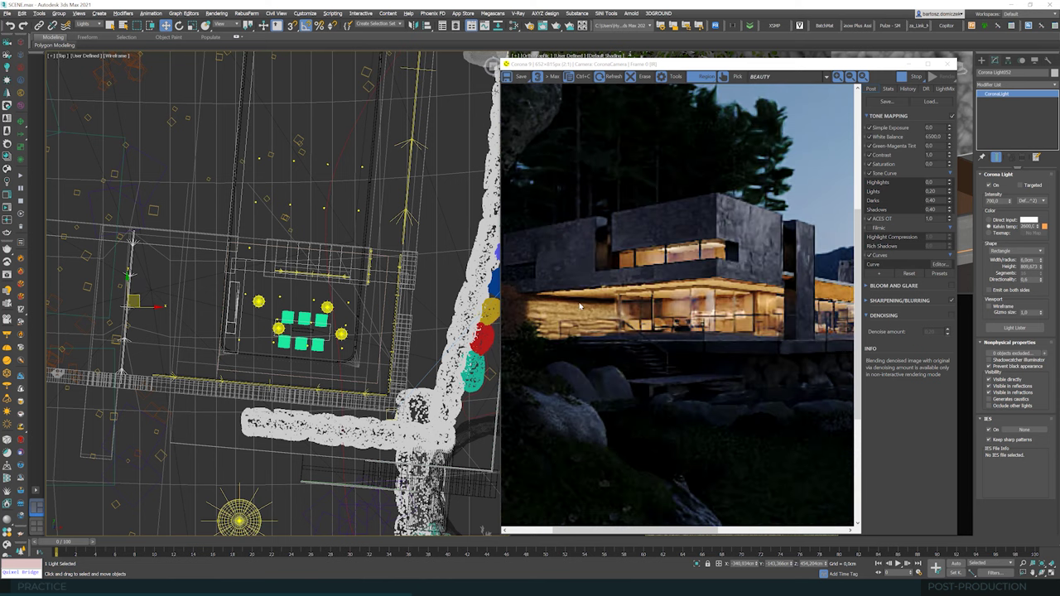
# Step: Set the stone wall light's intensity to 50, its colour temperature to 3000 K and its directionality to 0.7
pyautogui.moveTo(734, 68); pyautogui.dragTo(433, 73)
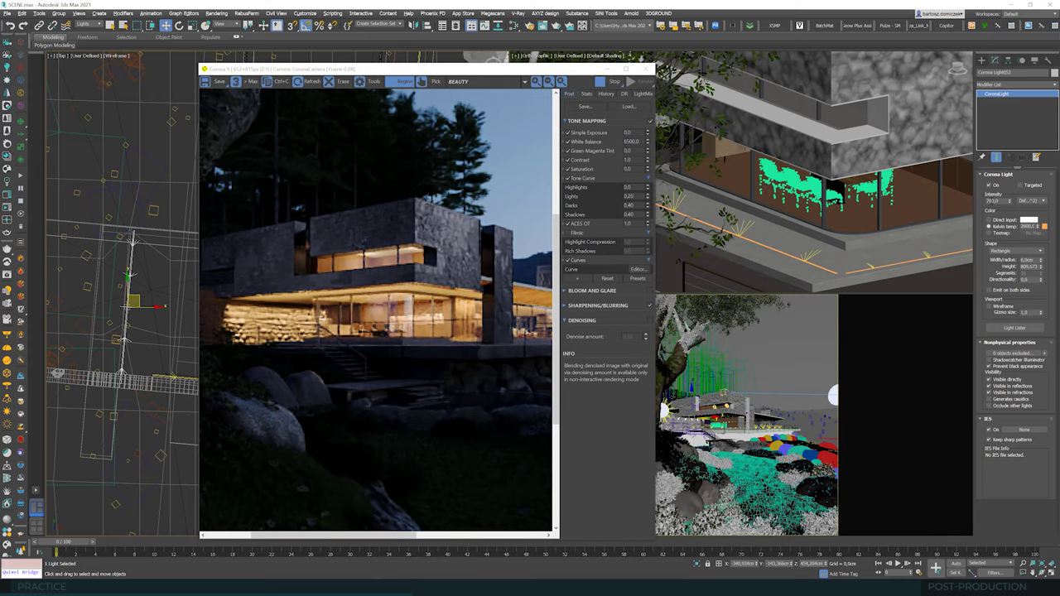
pyautogui.doubleClick(990, 202)
pyautogui.doubleClick(1028, 260)
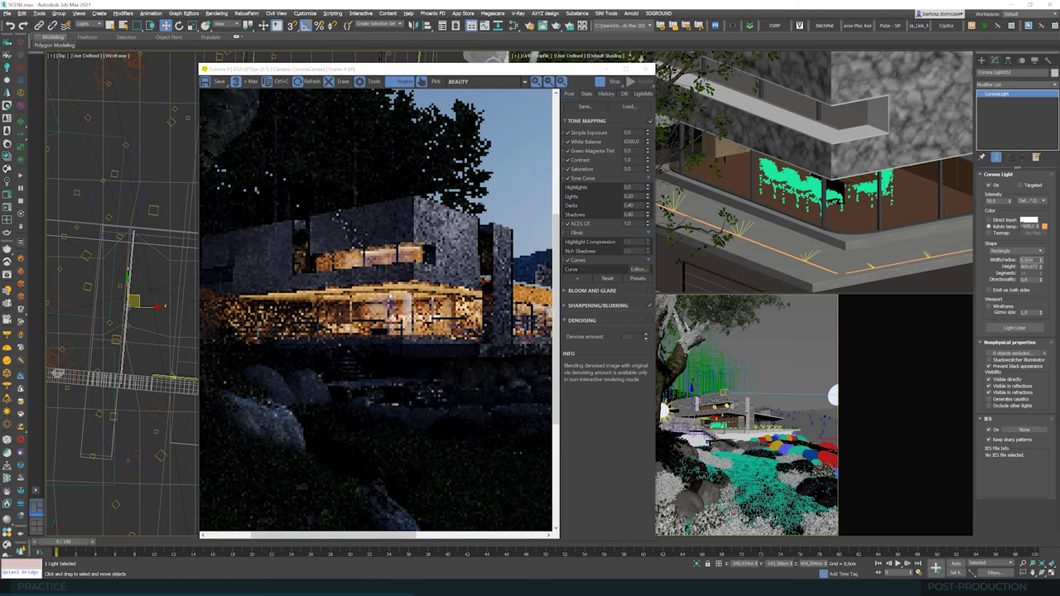
pyautogui.doubleClick(1027, 226)
pyautogui.write('2')
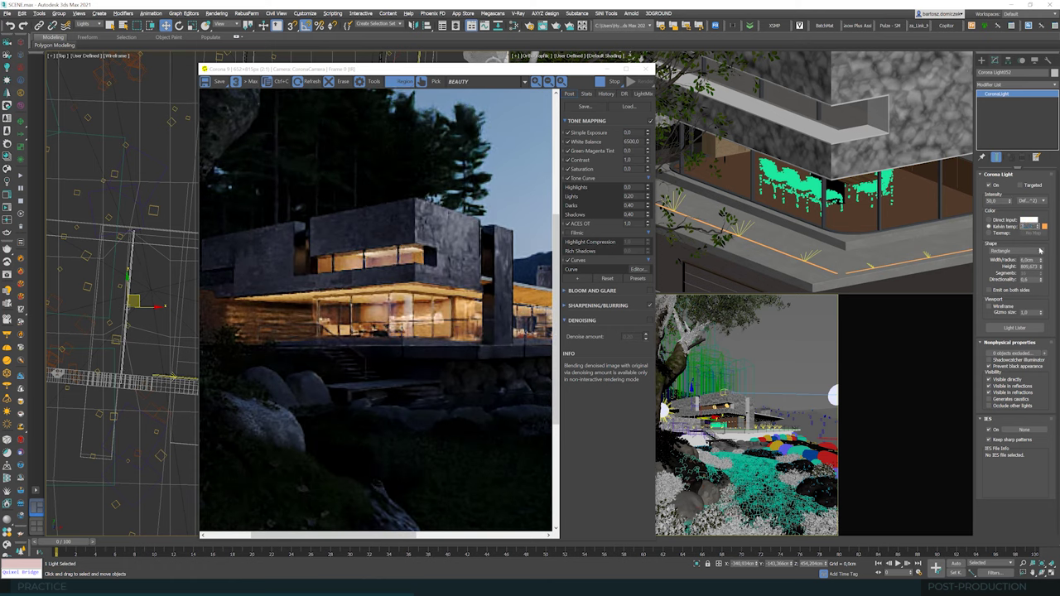
pyautogui.write('000')
pyautogui.press('Tab')
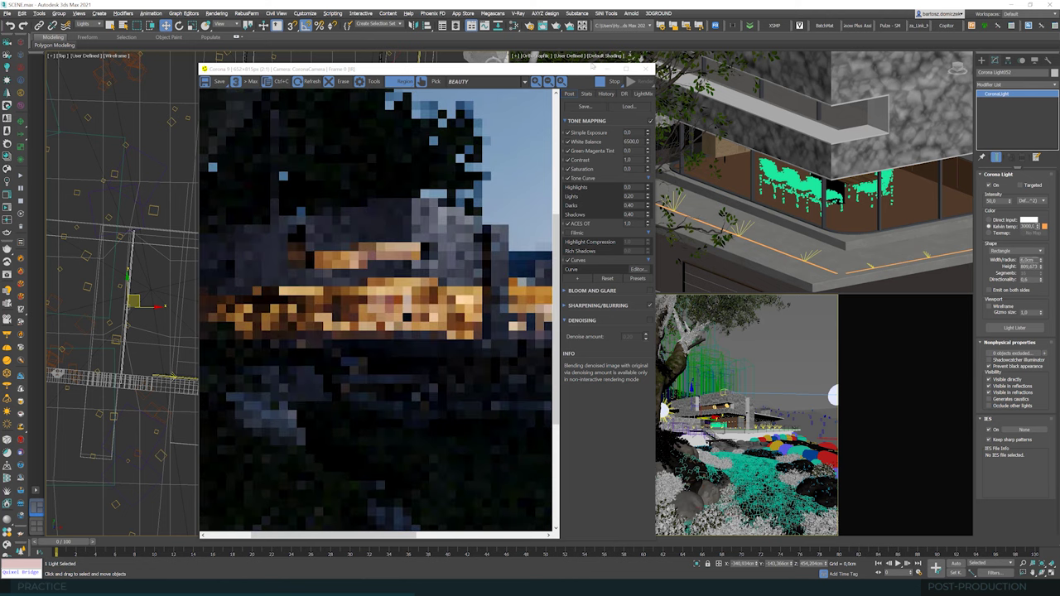
pyautogui.moveTo(539, 71); pyautogui.dragTo(443, 71)
pyautogui.scroll(-5, 789, 152)
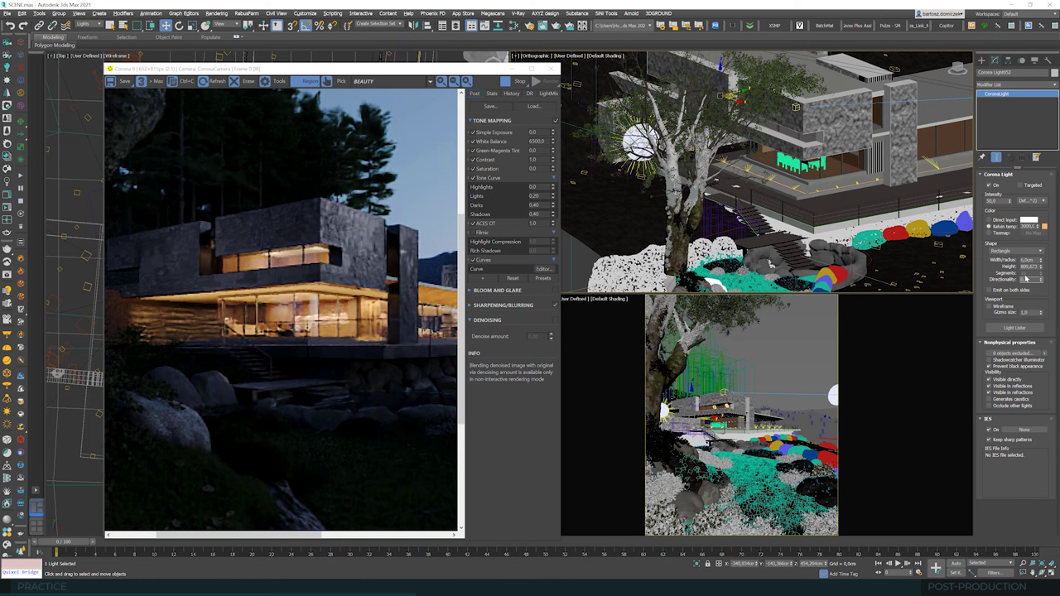
# Step: Nudge the wall light vertically at the top of the stone wall and inspect the wall lighting in the render
pyautogui.keyDown('alt'); pyautogui.moveTo(642, 246); pyautogui.dragTo(713, 175, button='middle'); pyautogui.keyUp('alt')
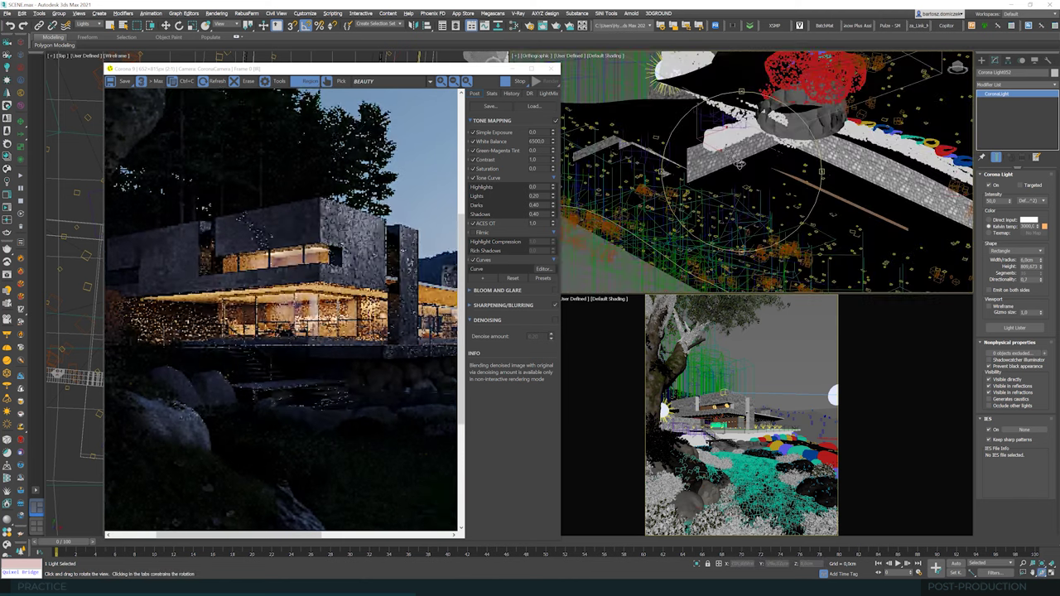
pyautogui.scroll(-4, 713, 175)
pyautogui.moveTo(713, 174); pyautogui.dragTo(709, 146)
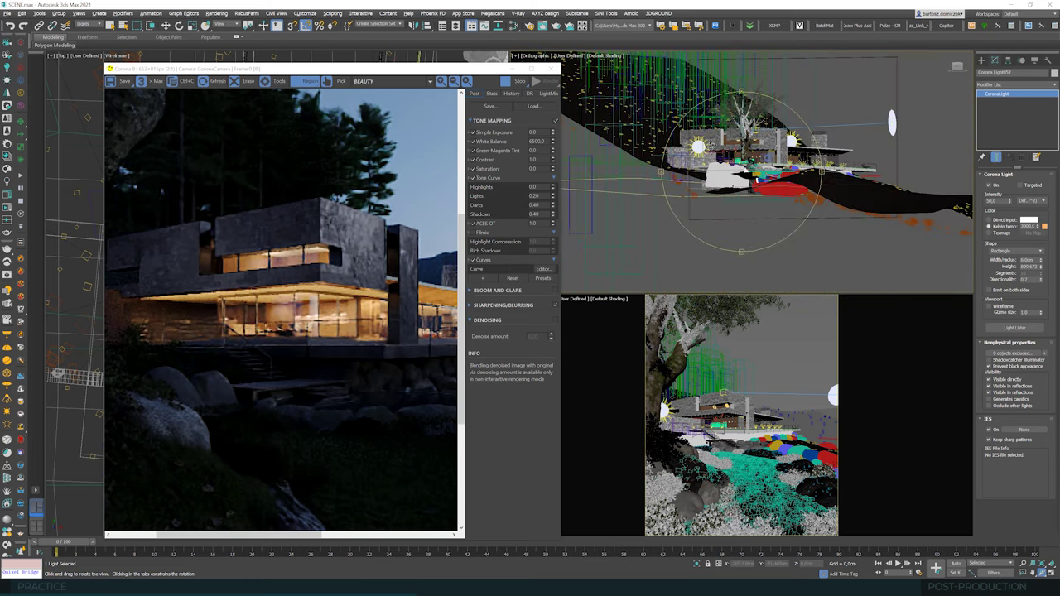
pyautogui.scroll(8, 711, 173)
pyautogui.scroll(4, 711, 169)
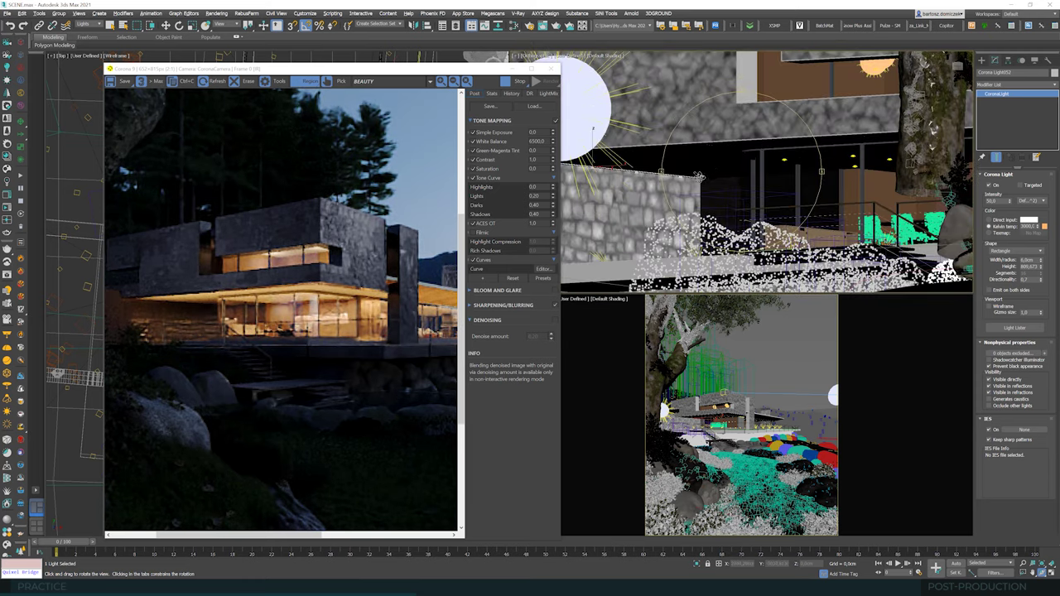
pyautogui.press('w')
pyautogui.scroll(3, 685, 122)
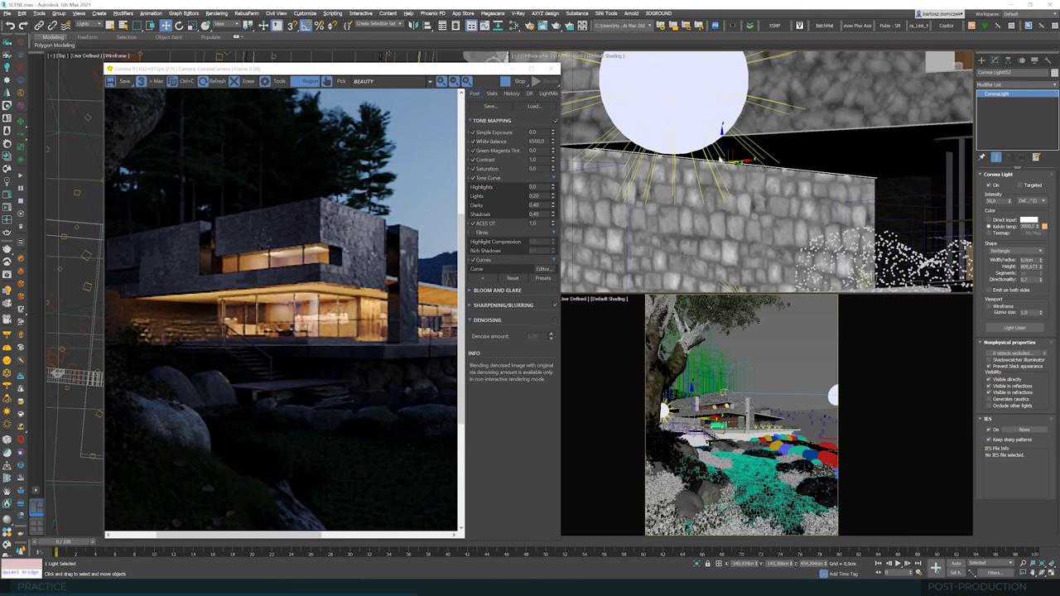
pyautogui.moveTo(722, 135); pyautogui.dragTo(722, 132)
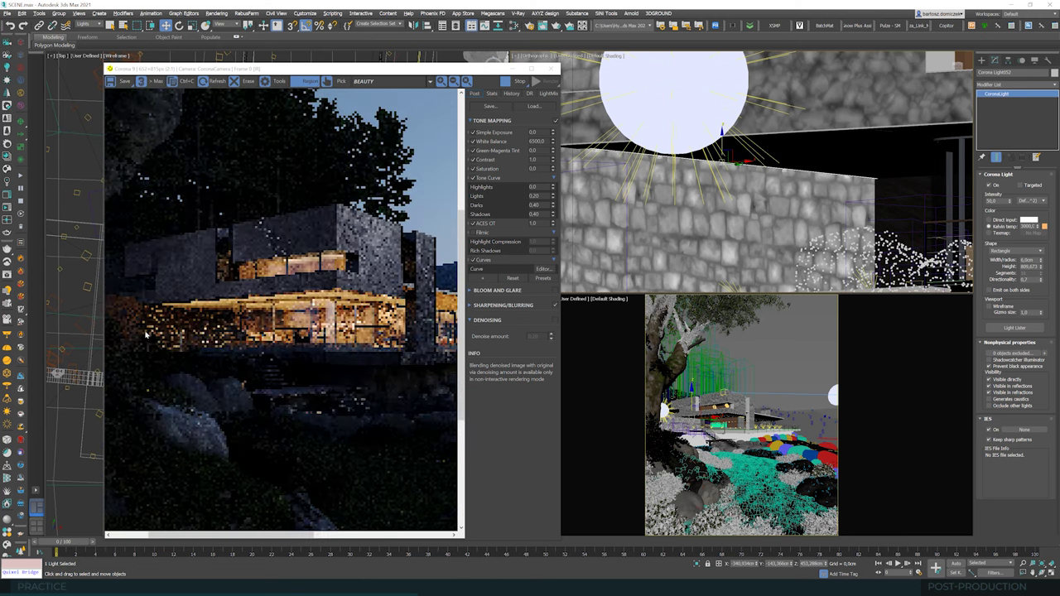
pyautogui.scroll(2, 141, 330)
pyautogui.scroll(-2, 142, 329)
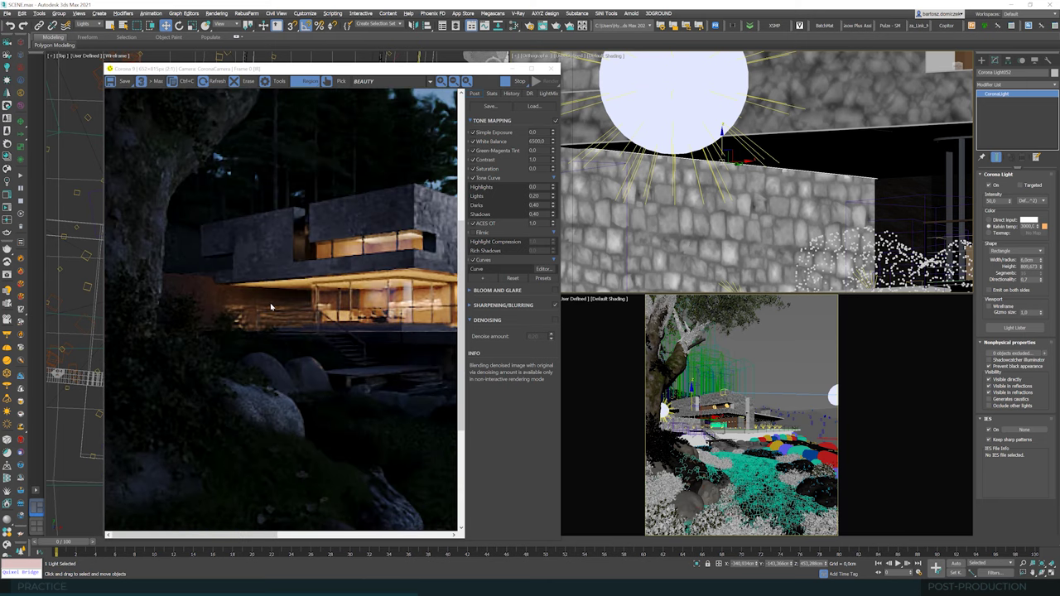
# Step: Shift the wall light sideways in the top view so its grazing light falls on the stone wall's face
pyautogui.moveTo(371, 74); pyautogui.dragTo(601, 71)
pyautogui.scroll(4, 140, 320)
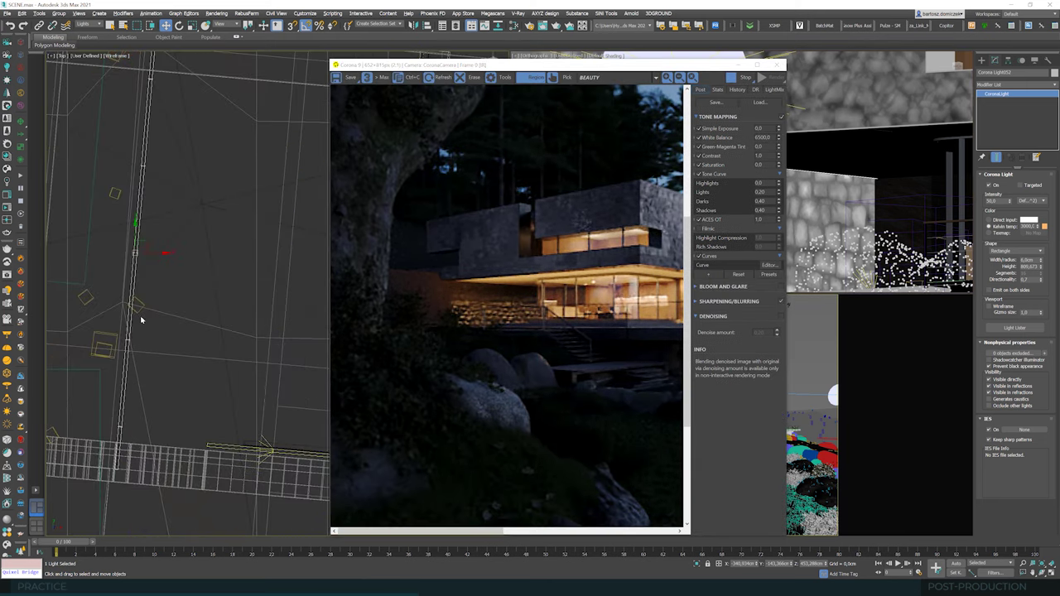
pyautogui.moveTo(145, 241); pyautogui.dragTo(150, 242)
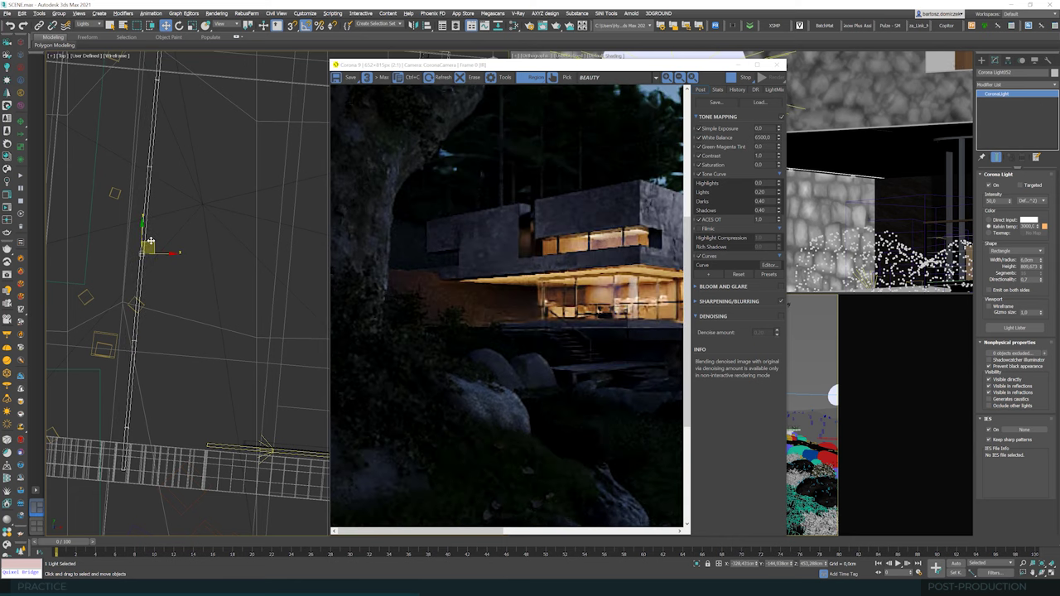
pyautogui.moveTo(150, 241); pyautogui.dragTo(138, 241)
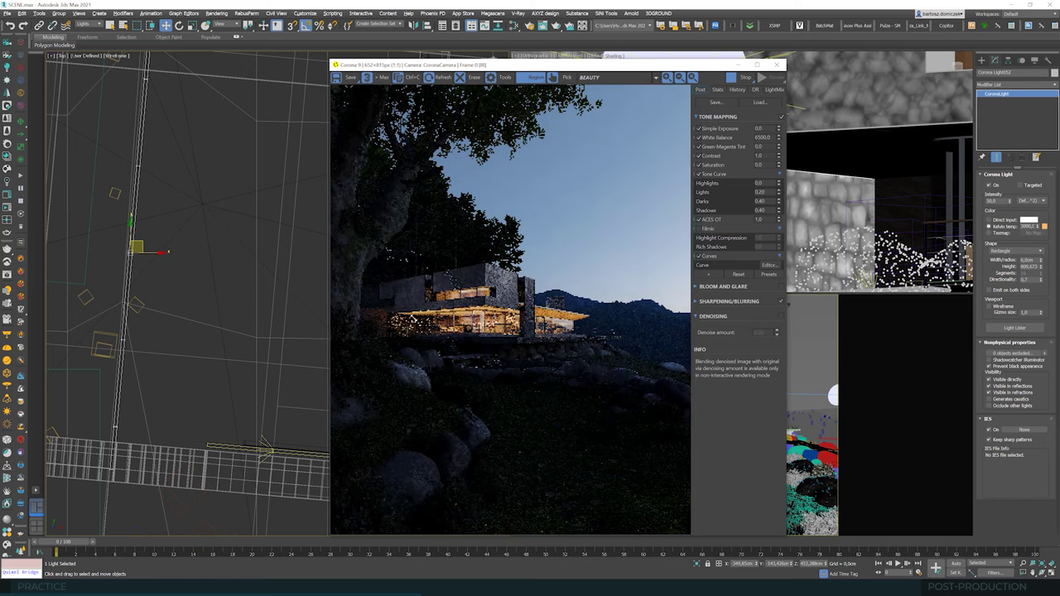
# Step: Define a render region around the lit stone wall and adjoining terrace corner and inspect it up close
pyautogui.moveTo(383, 306); pyautogui.dragTo(458, 344)
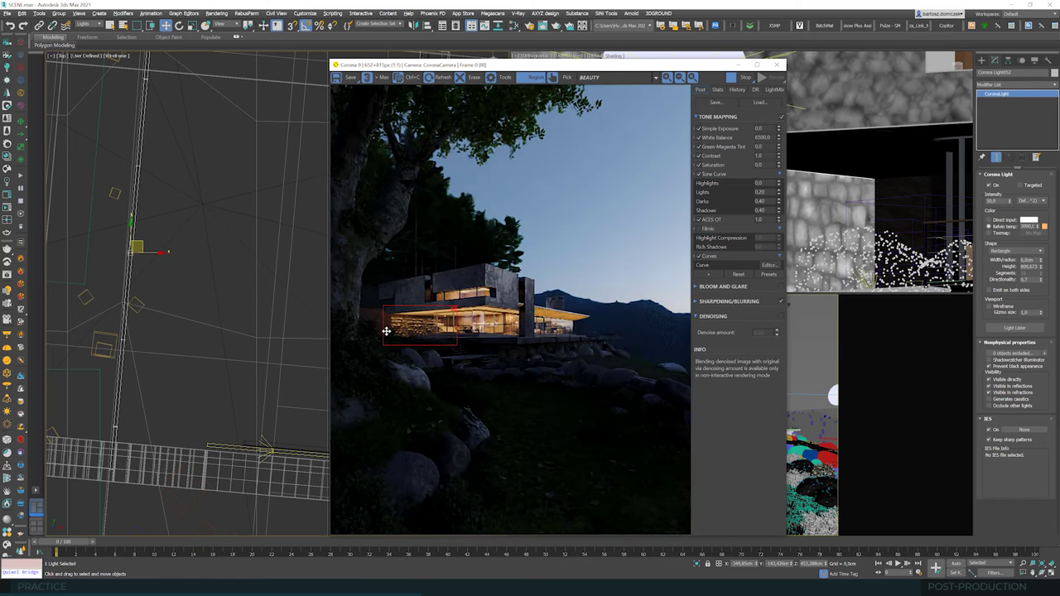
pyautogui.scroll(1, 386, 331)
pyautogui.scroll(-1, 411, 328)
pyautogui.scroll(1, 434, 318)
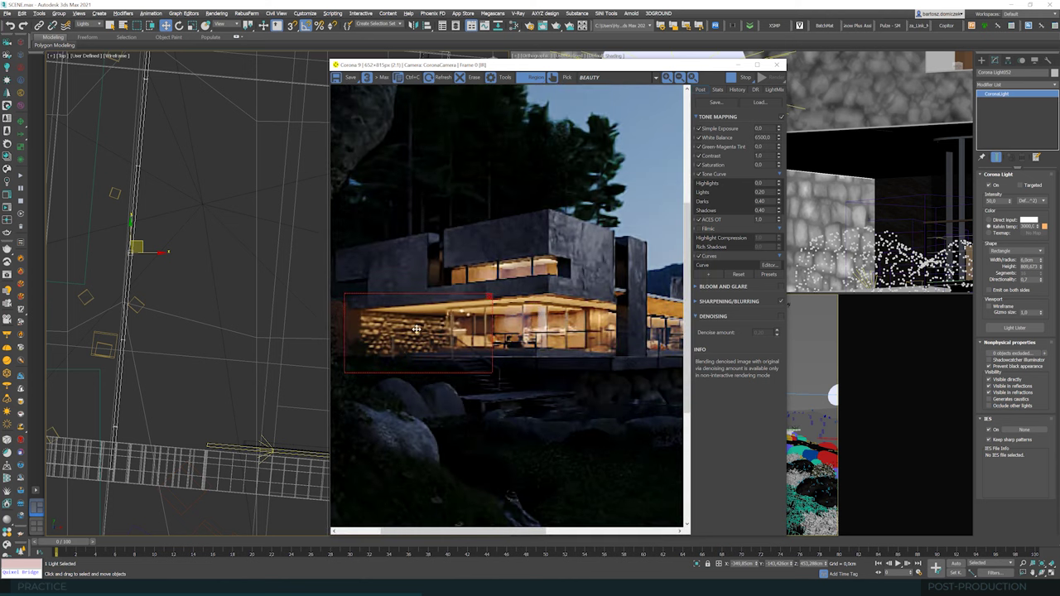
# Step: Clone the six small ceiling spotlights around the dining table as instances into the area between the room and the stone wall
pyautogui.scroll(-8, 254, 277)
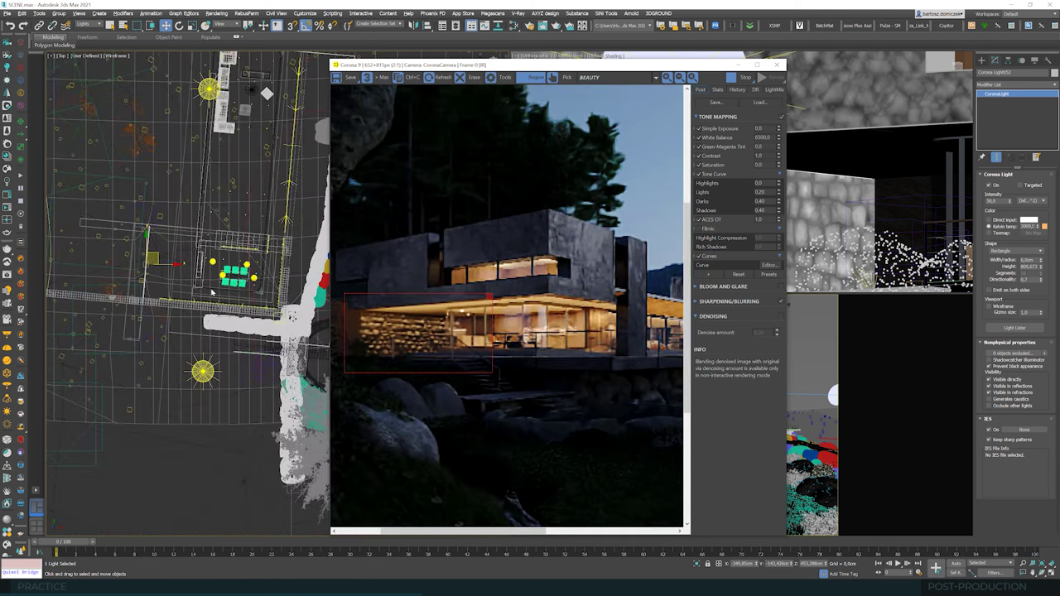
pyautogui.scroll(2, 231, 288)
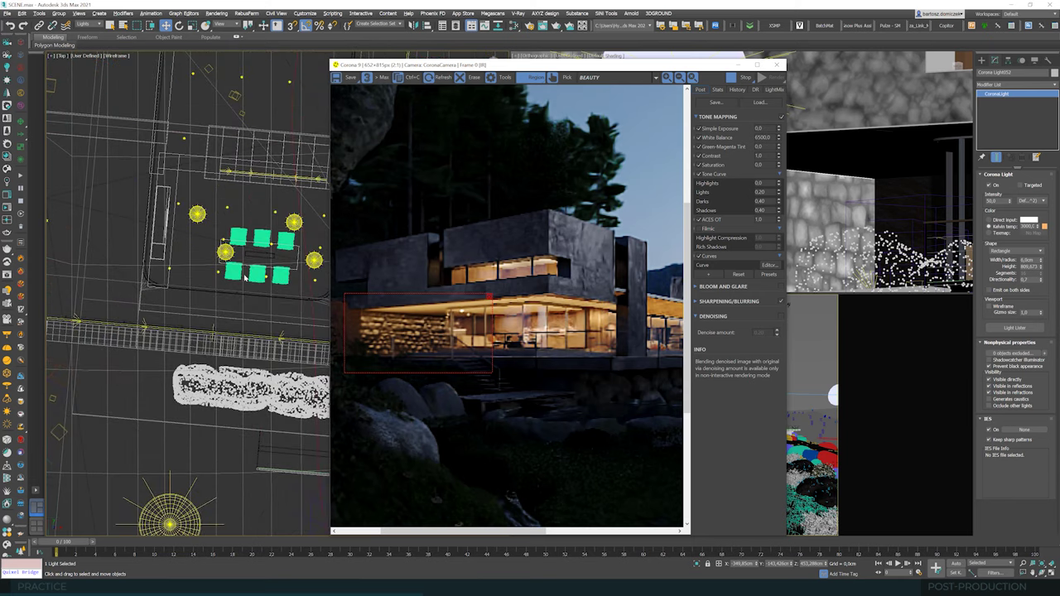
pyautogui.scroll(-1, 245, 278)
pyautogui.scroll(1, 237, 294)
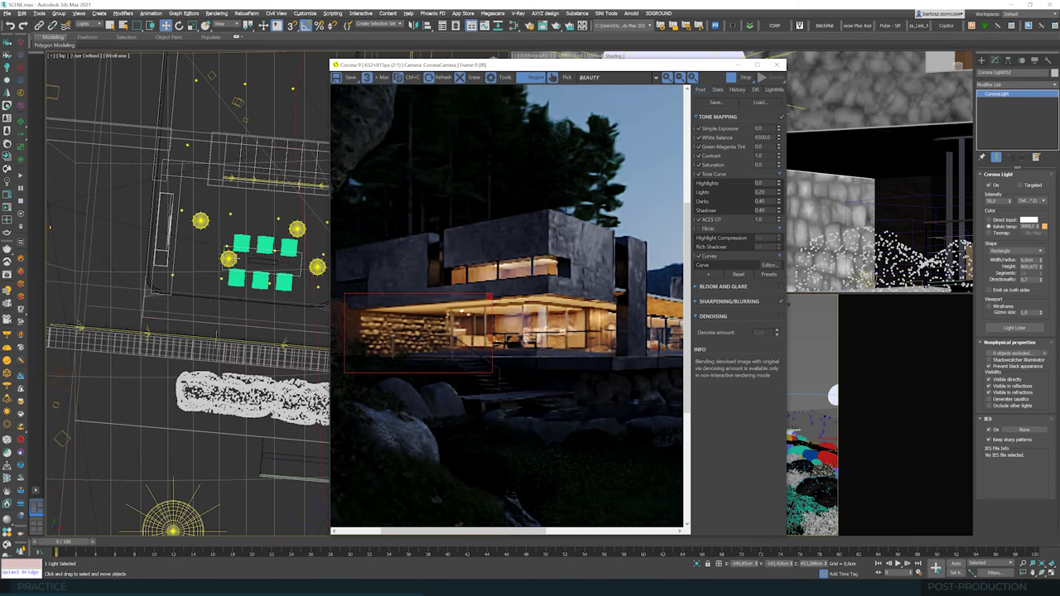
pyautogui.click(173, 275)
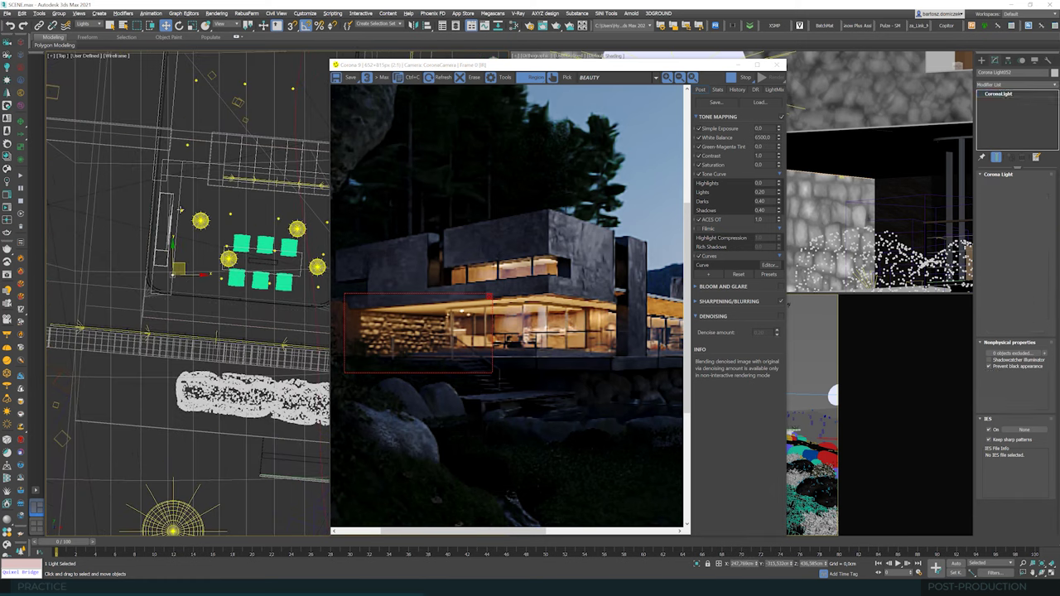
pyautogui.keyDown('ctrl'); pyautogui.click(180, 209); pyautogui.keyUp('ctrl')
pyautogui.keyDown('ctrl'); pyautogui.click(231, 215); pyautogui.keyUp('ctrl')
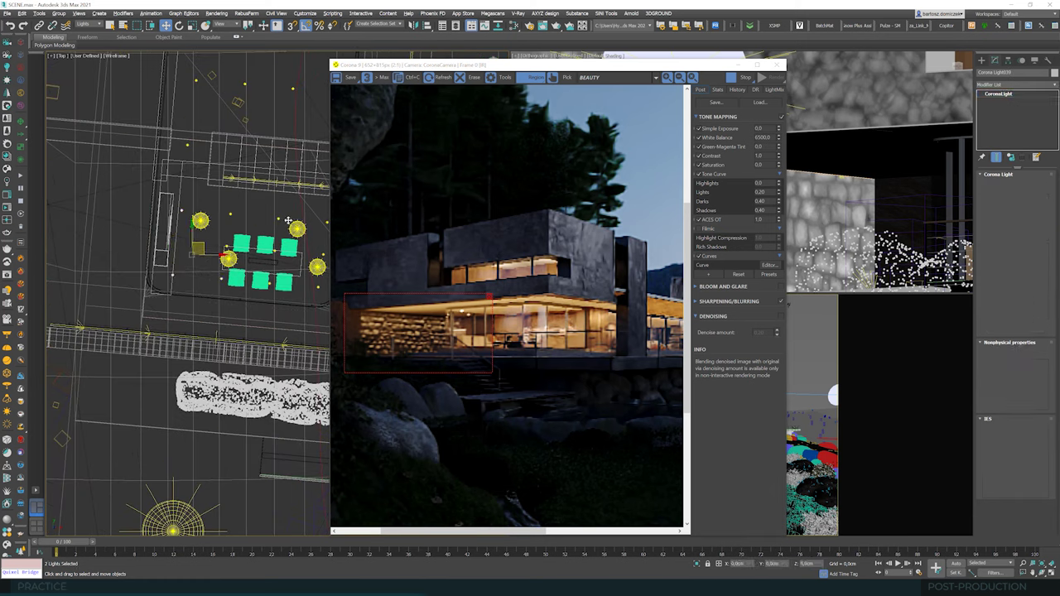
pyautogui.keyDown('ctrl'); pyautogui.click(221, 278); pyautogui.keyUp('ctrl')
pyautogui.keyDown('ctrl'); pyautogui.click(278, 218); pyautogui.keyUp('ctrl')
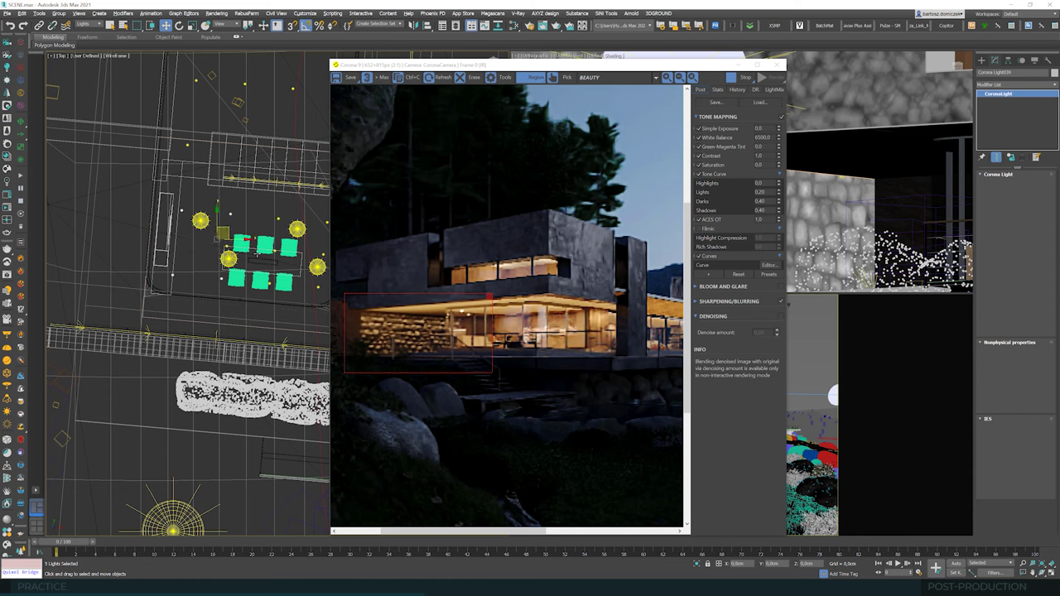
pyautogui.keyDown('ctrl'); pyautogui.click(269, 284); pyautogui.keyUp('ctrl')
pyautogui.scroll(-2, 286, 278)
pyautogui.keyDown('shift'); pyautogui.moveTo(256, 247); pyautogui.dragTo(158, 237); pyautogui.keyUp('shift')
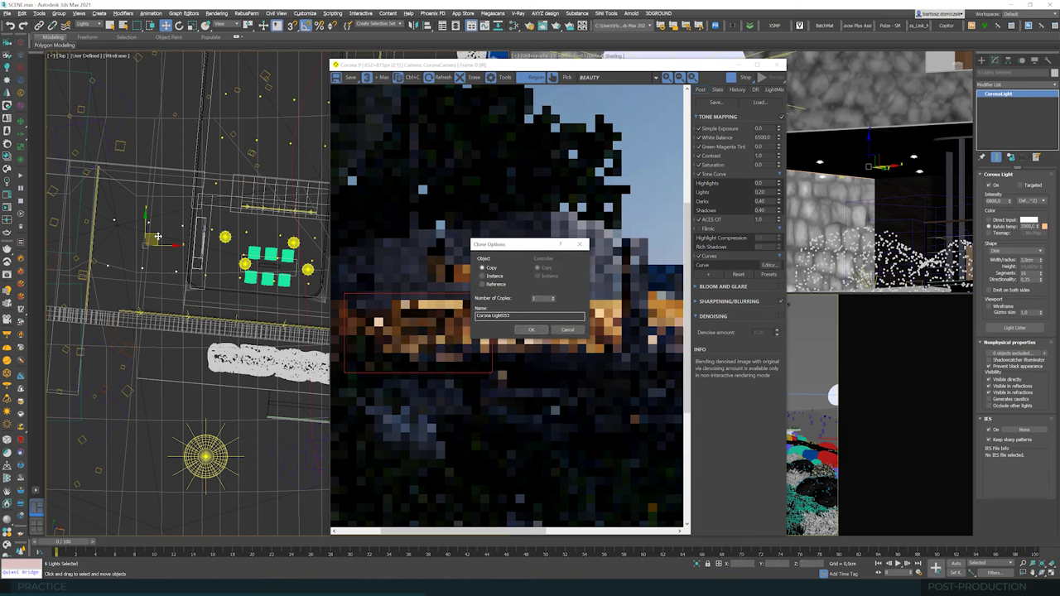
pyautogui.press('Down')
pyautogui.press('Return')
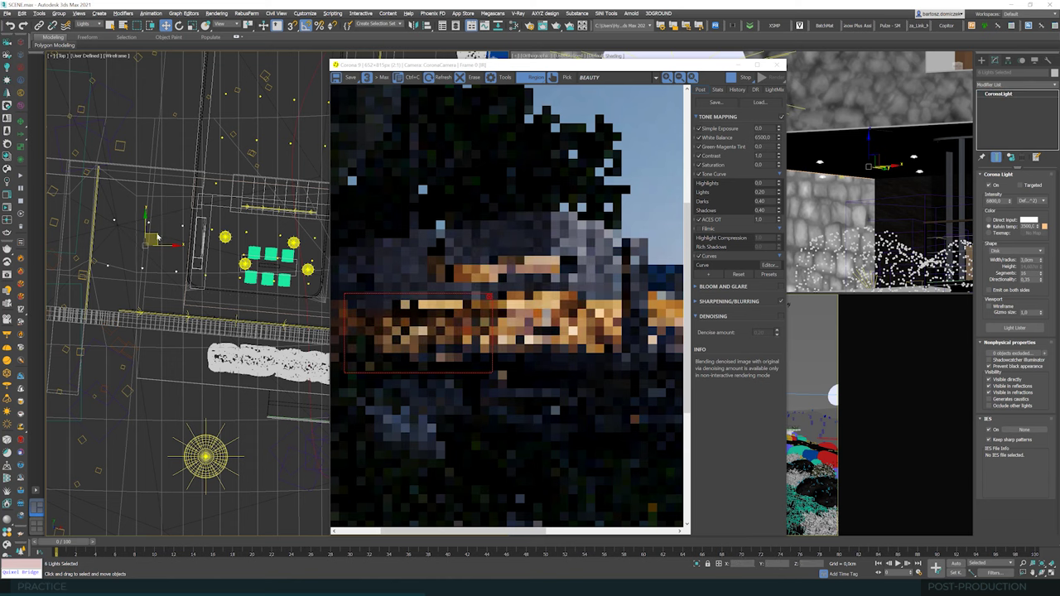
# Step: Nudge the six cloned spotlights slightly towards the stone wall in the top view
pyautogui.moveTo(160, 240); pyautogui.dragTo(156, 234)
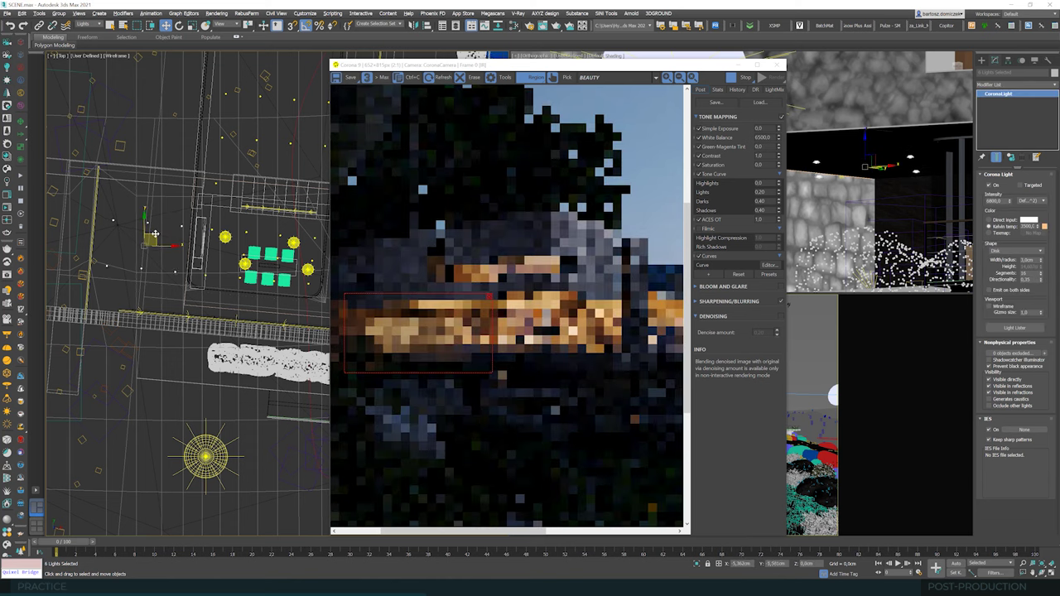
pyautogui.moveTo(192, 295); pyautogui.dragTo(194, 250, button='middle')
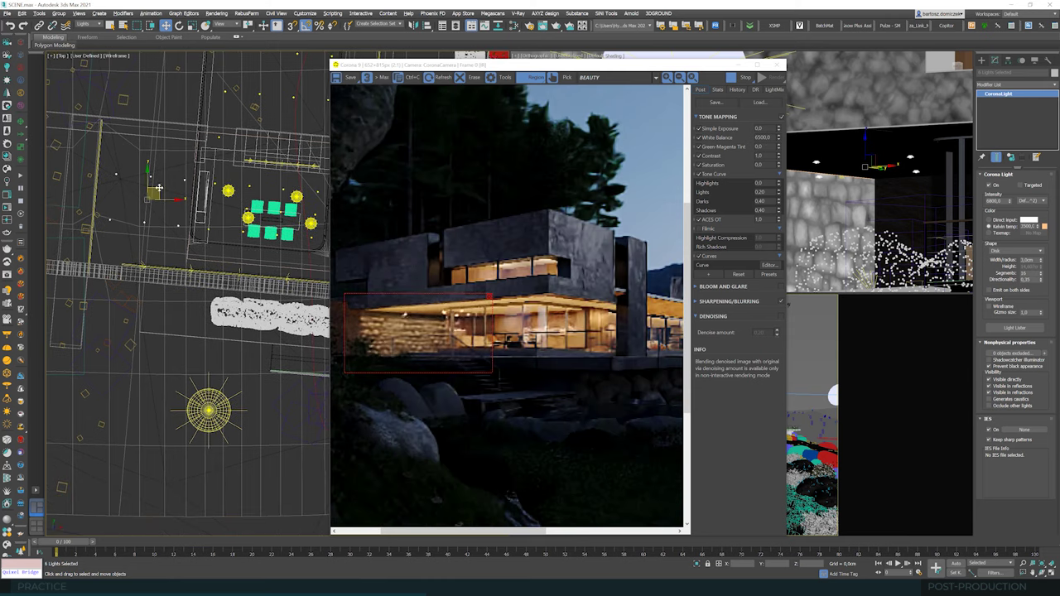
pyautogui.moveTo(158, 188); pyautogui.dragTo(154, 191)
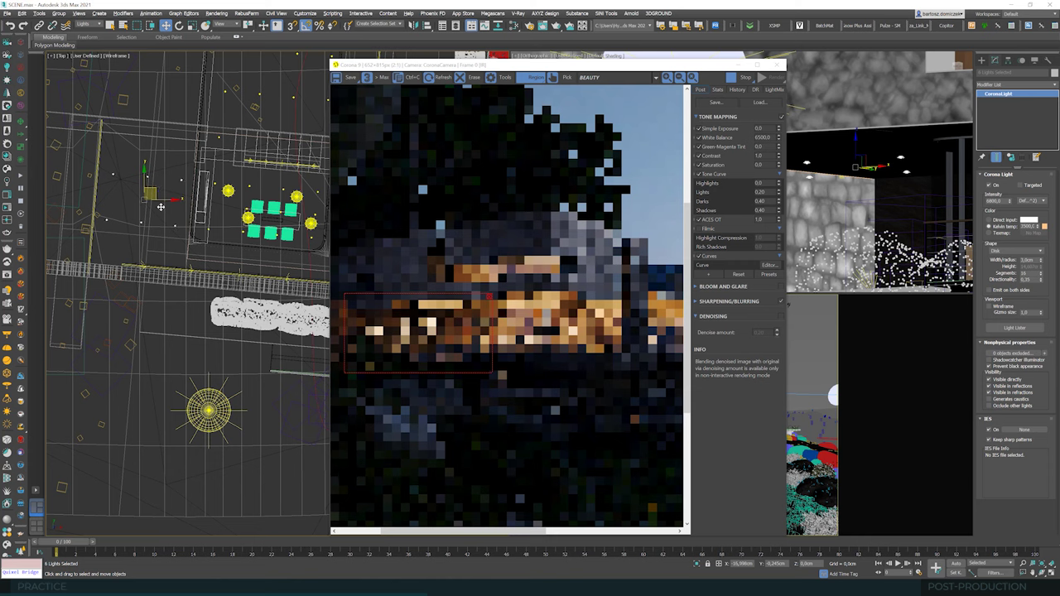
# Step: Clone the row of seven spotlights nearest the facade as instances to form an outer row along the terrace edge
pyautogui.moveTo(104, 215); pyautogui.dragTo(182, 243)
pyautogui.keyDown('ctrl'); pyautogui.click(211, 227); pyautogui.keyUp('ctrl')
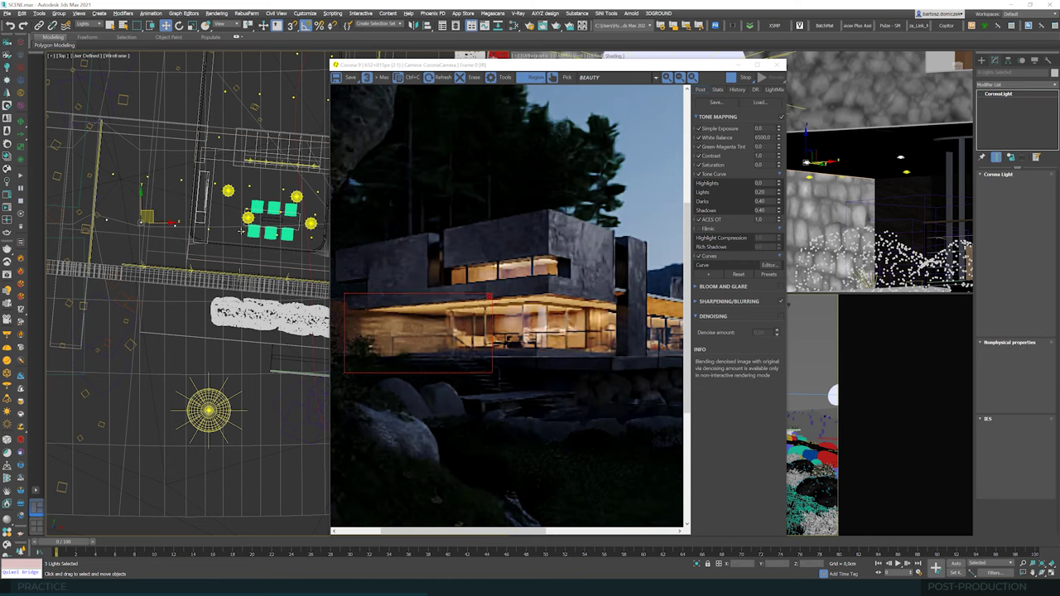
pyautogui.keyDown('ctrl'); pyautogui.click(243, 231); pyautogui.keyUp('ctrl')
pyautogui.keyDown('ctrl'); pyautogui.click(277, 235); pyautogui.keyUp('ctrl')
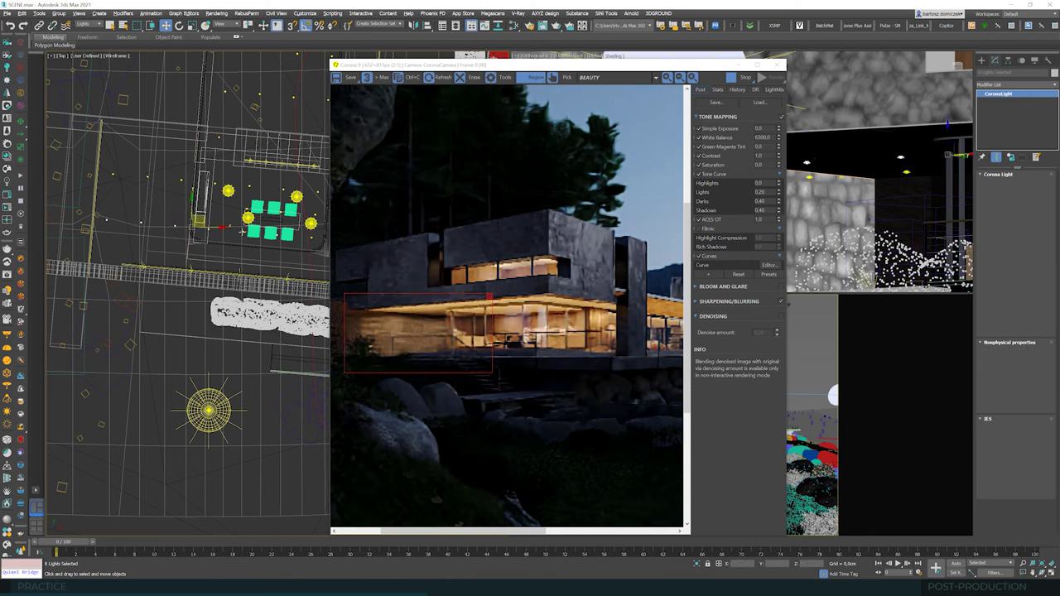
pyautogui.keyDown('ctrl'); pyautogui.click(309, 237); pyautogui.keyUp('ctrl')
pyautogui.moveTo(241, 230); pyautogui.dragTo(238, 228, button='middle')
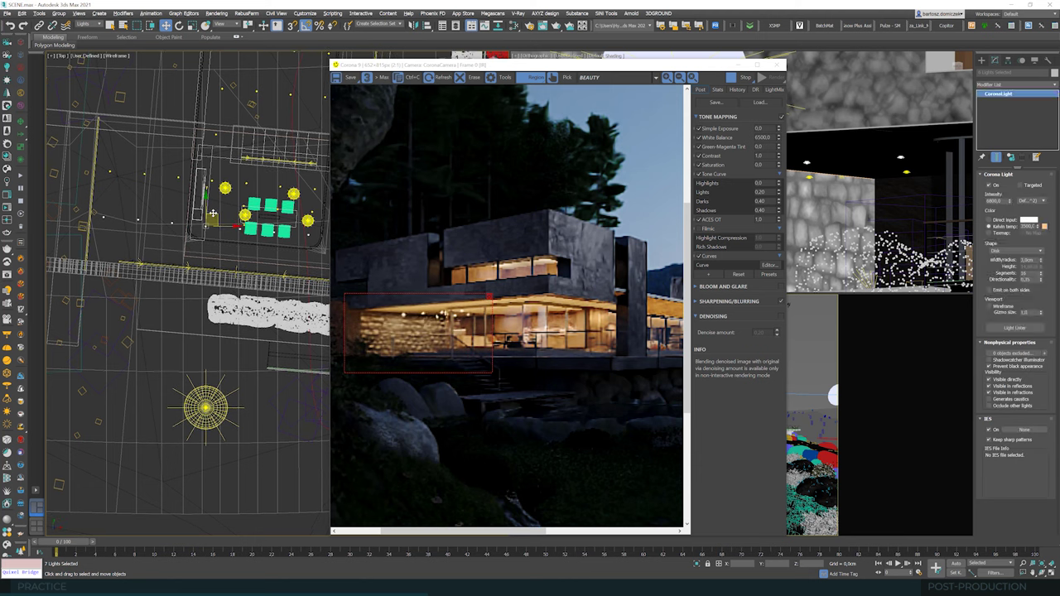
pyautogui.moveTo(211, 219); pyautogui.dragTo(210, 251)
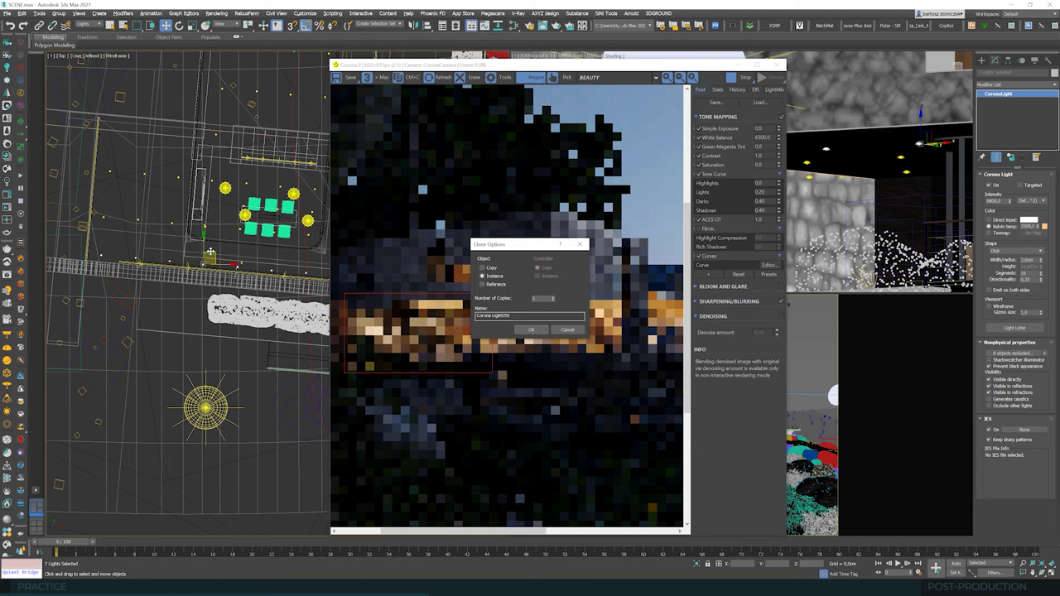
pyautogui.click(489, 269)
pyautogui.click(531, 330)
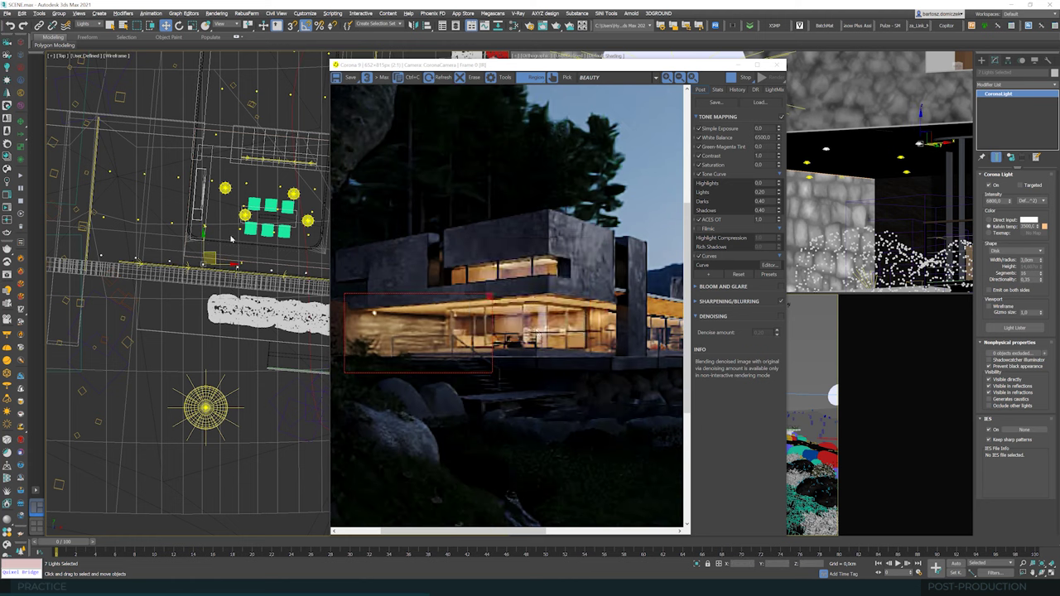
# Step: Copy the end spotlight of the outer row towards the house corner, adjust its position and turn off its direct visibility
pyautogui.scroll(-2, 249, 243)
pyautogui.moveTo(269, 258); pyautogui.dragTo(255, 255, button='middle')
pyautogui.scroll(2, 257, 251)
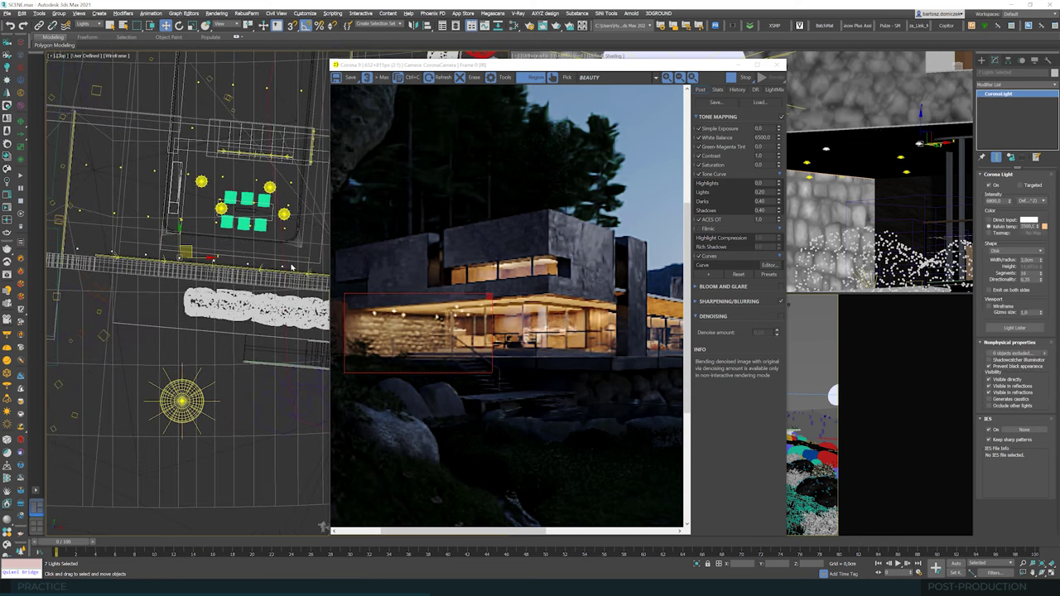
pyautogui.scroll(3, 292, 267)
pyautogui.click(261, 257)
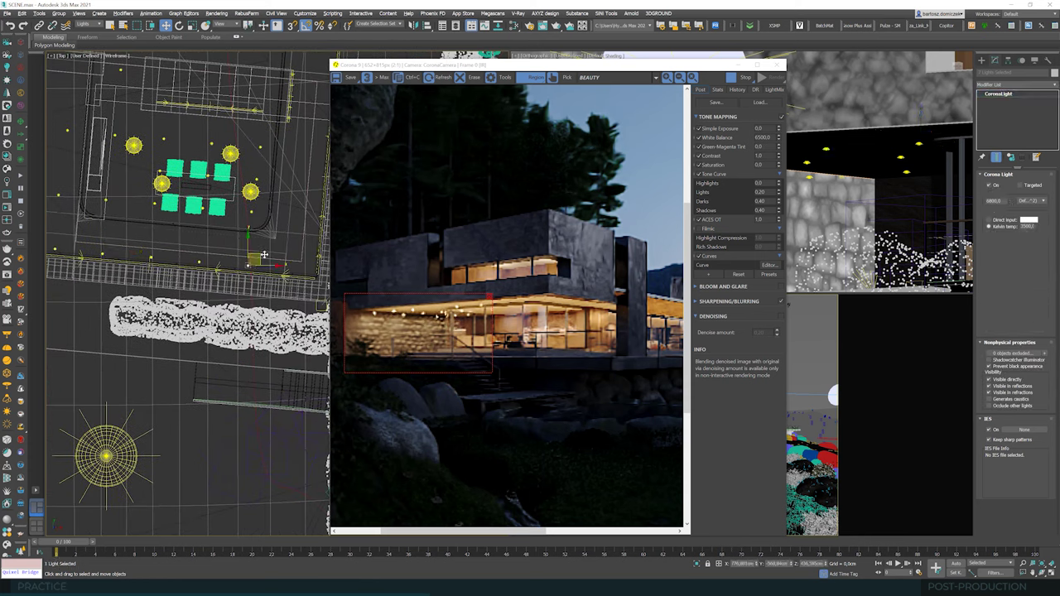
pyautogui.keyDown('shift'); pyautogui.moveTo(263, 254); pyautogui.dragTo(300, 259); pyautogui.keyUp('shift')
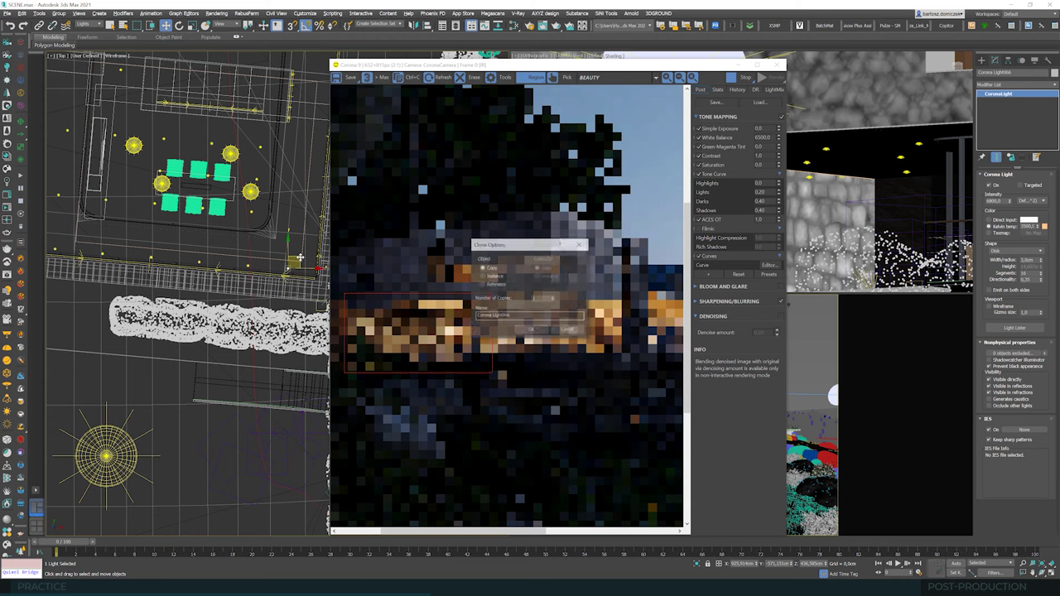
pyautogui.press('Return')
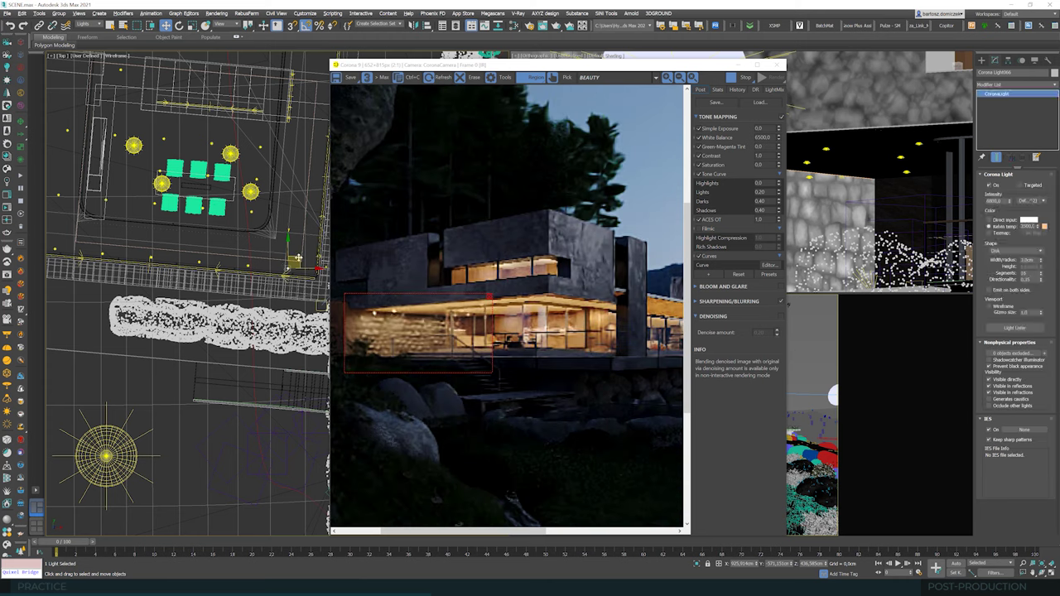
pyautogui.moveTo(296, 259); pyautogui.dragTo(300, 259)
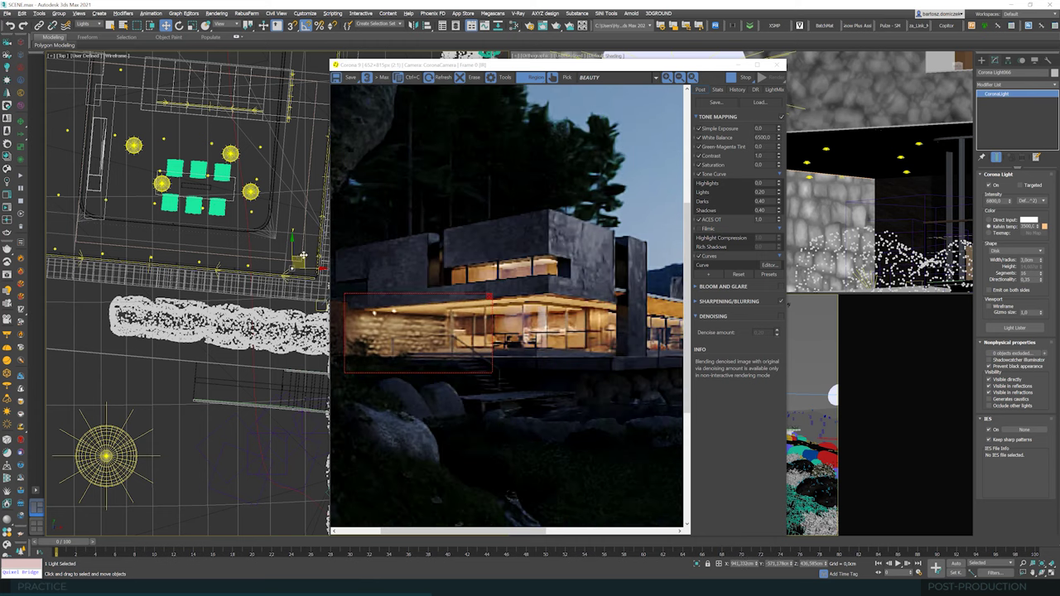
pyautogui.scroll(-2, 303, 256)
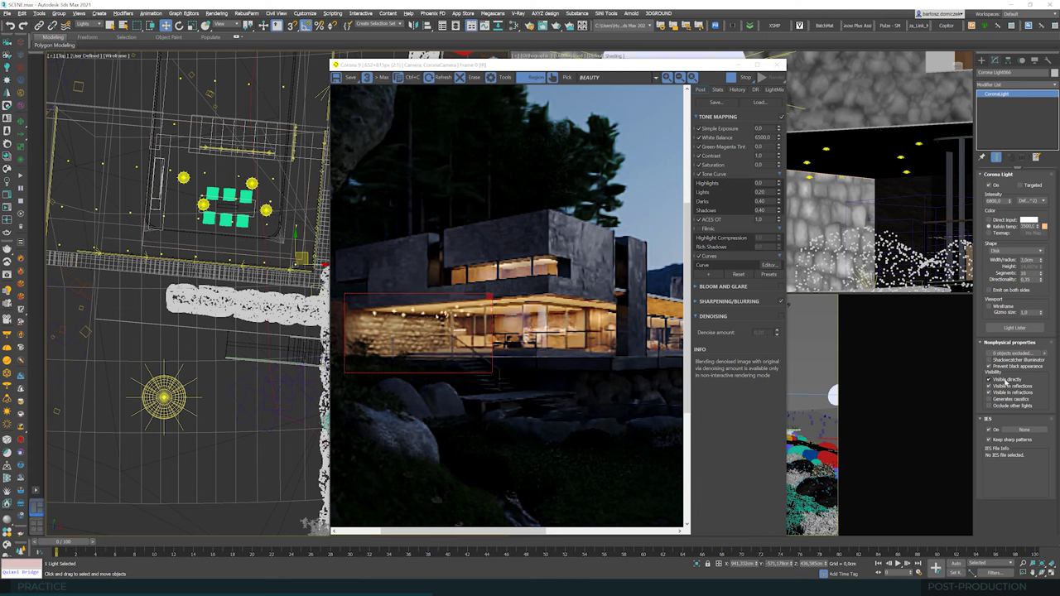
pyautogui.click(989, 379)
# Step: Copy the six spotlights beside the stone wall with a slight offset and turn off the copies' visibility directly and in reflections
pyautogui.scroll(4, 207, 215)
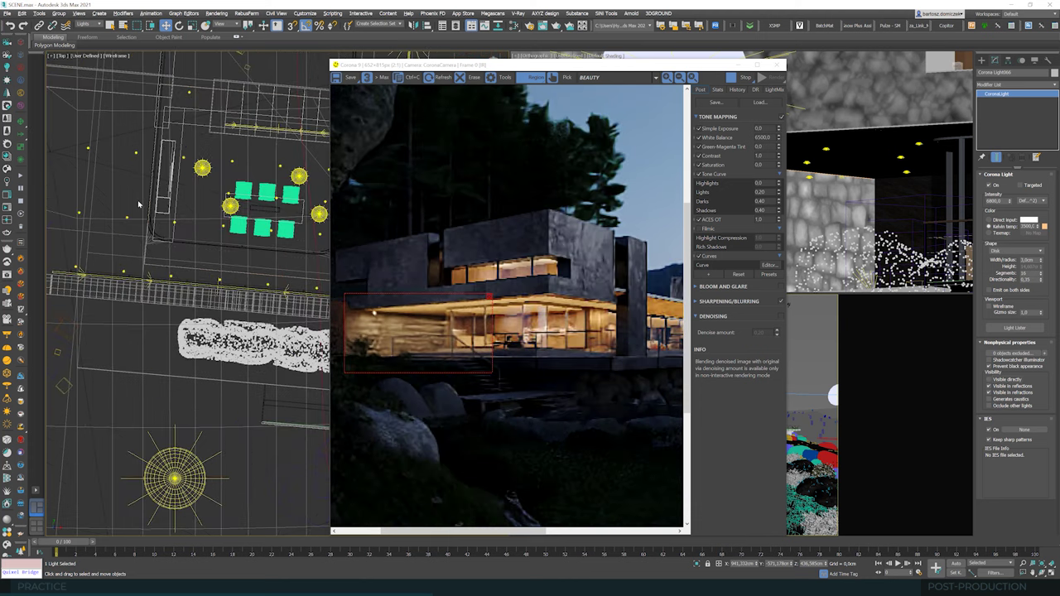
pyautogui.click(241, 234)
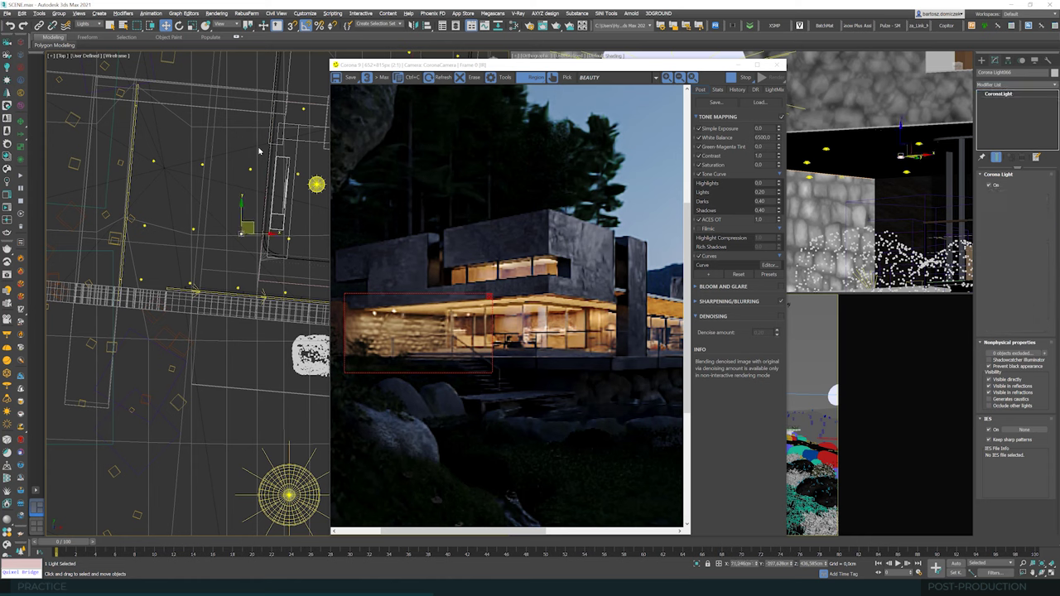
pyautogui.moveTo(256, 149); pyautogui.dragTo(143, 240)
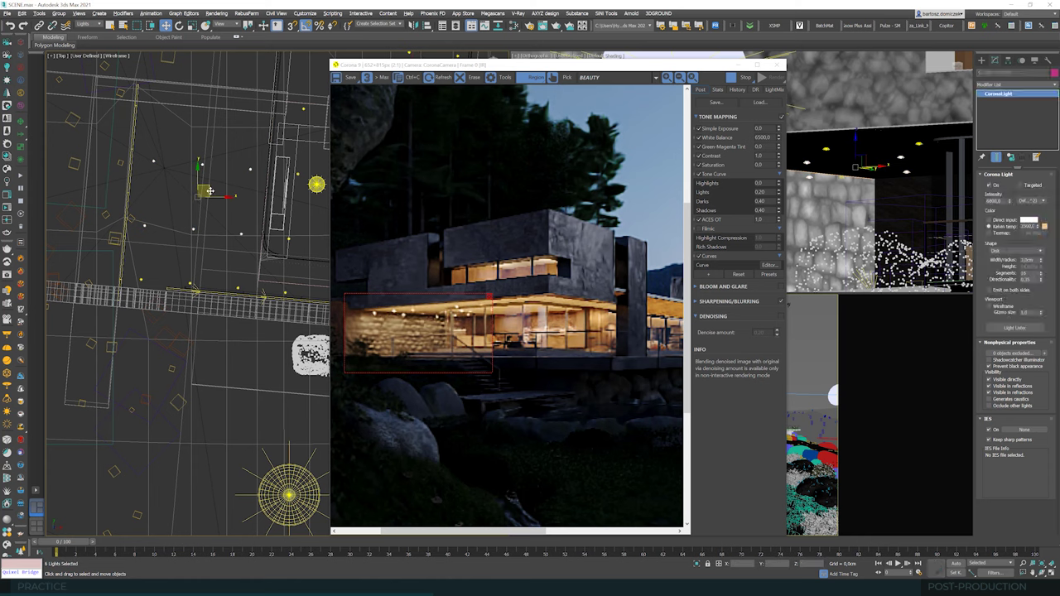
pyautogui.keyDown('shift'); pyautogui.moveTo(208, 190); pyautogui.dragTo(217, 193); pyautogui.keyUp('shift')
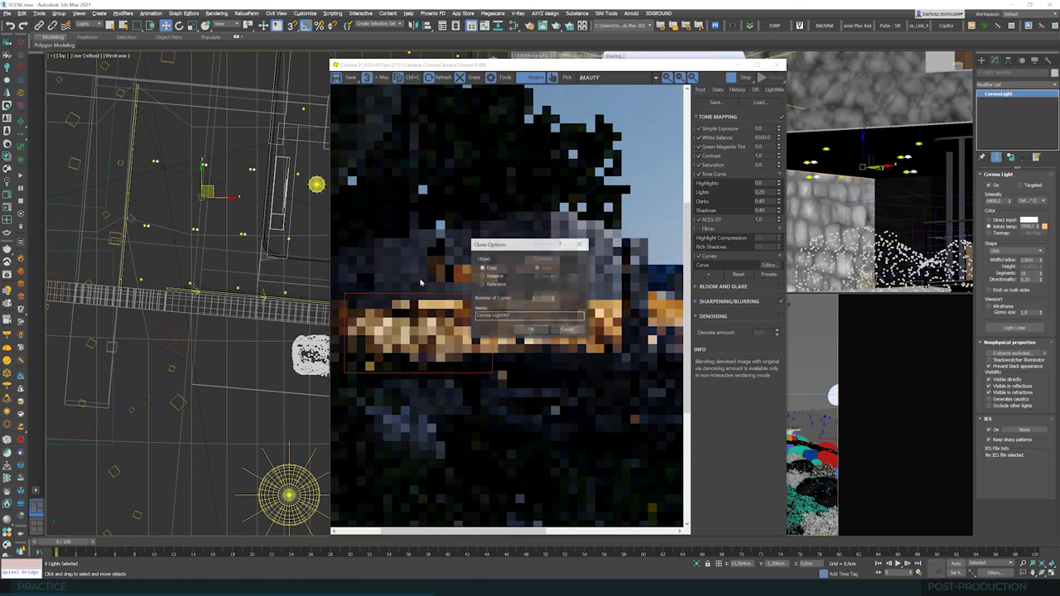
pyautogui.click(1002, 380)
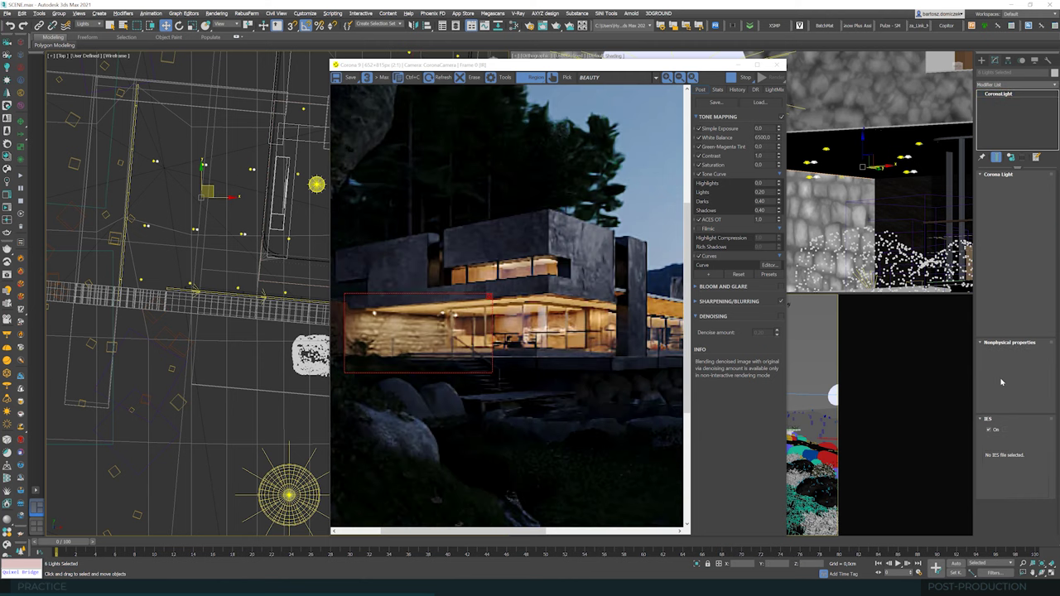
pyautogui.click(999, 388)
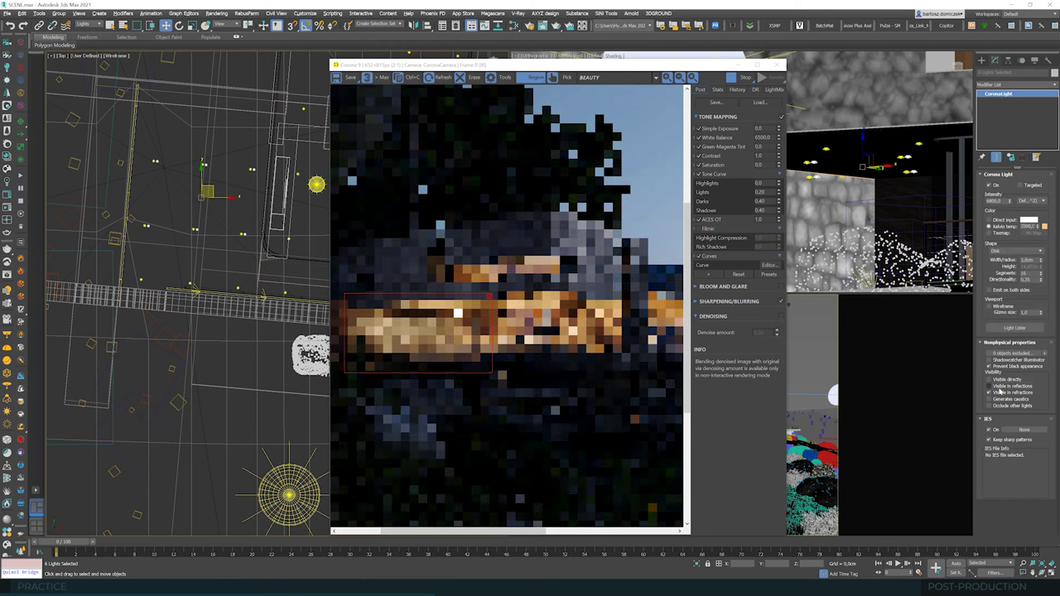
# Step: Delete the original spotlights lying next to their offset copies, plus the rear copy closest to the stone wall
pyautogui.click(243, 234)
pyautogui.keyDown('ctrl'); pyautogui.click(203, 164); pyautogui.keyUp('ctrl')
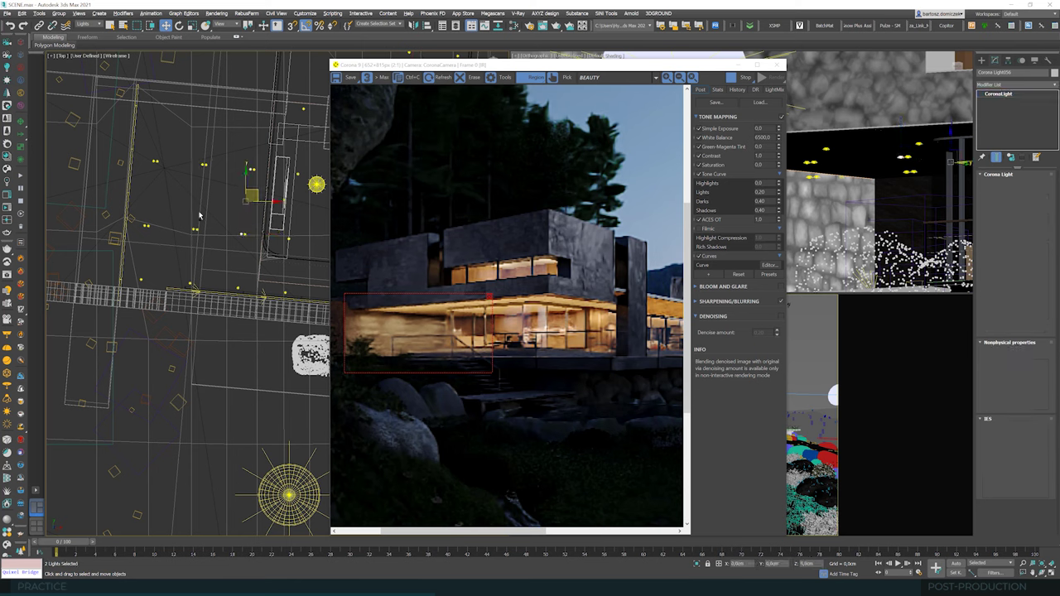
pyautogui.keyDown('ctrl'); pyautogui.click(143, 224); pyautogui.keyUp('ctrl')
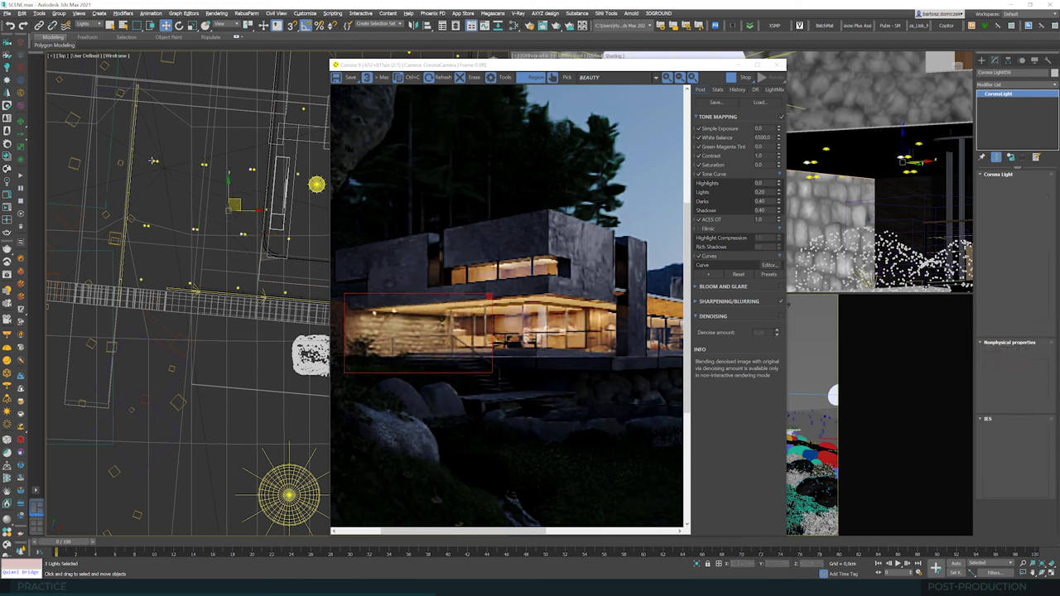
pyautogui.keyDown('ctrl'); pyautogui.click(155, 160); pyautogui.keyUp('ctrl')
pyautogui.keyDown('ctrl'); pyautogui.click(161, 189); pyautogui.keyUp('ctrl')
pyautogui.press('Delete')
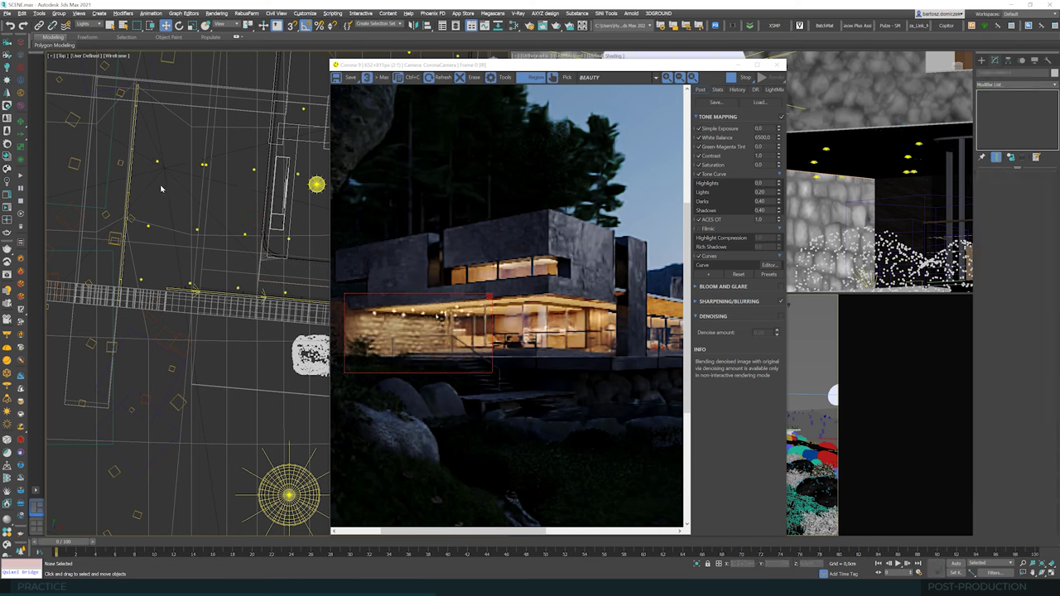
pyautogui.click(204, 164)
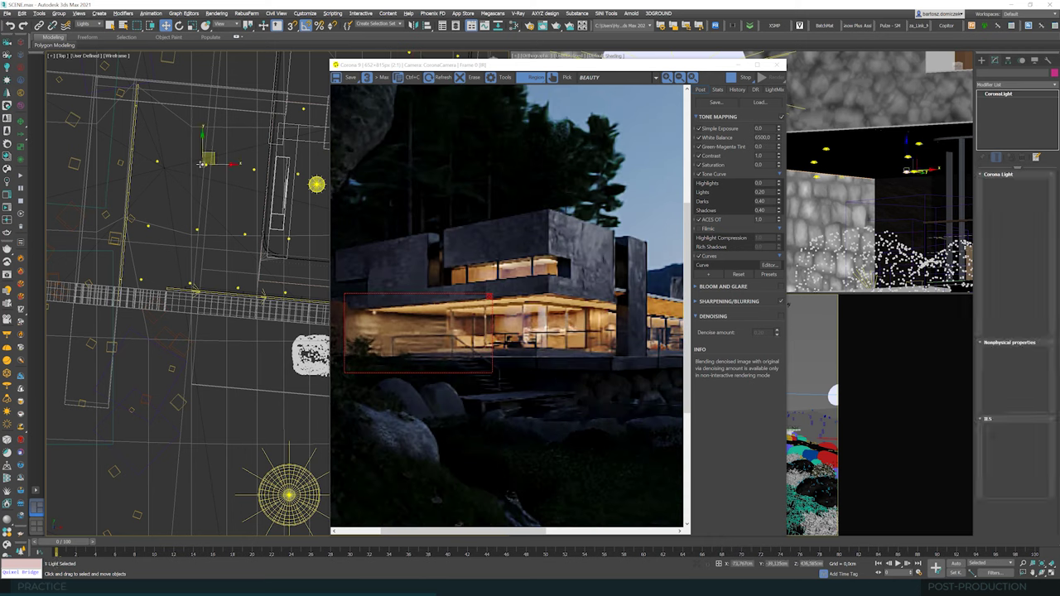
pyautogui.press('Delete')
pyautogui.click(157, 161)
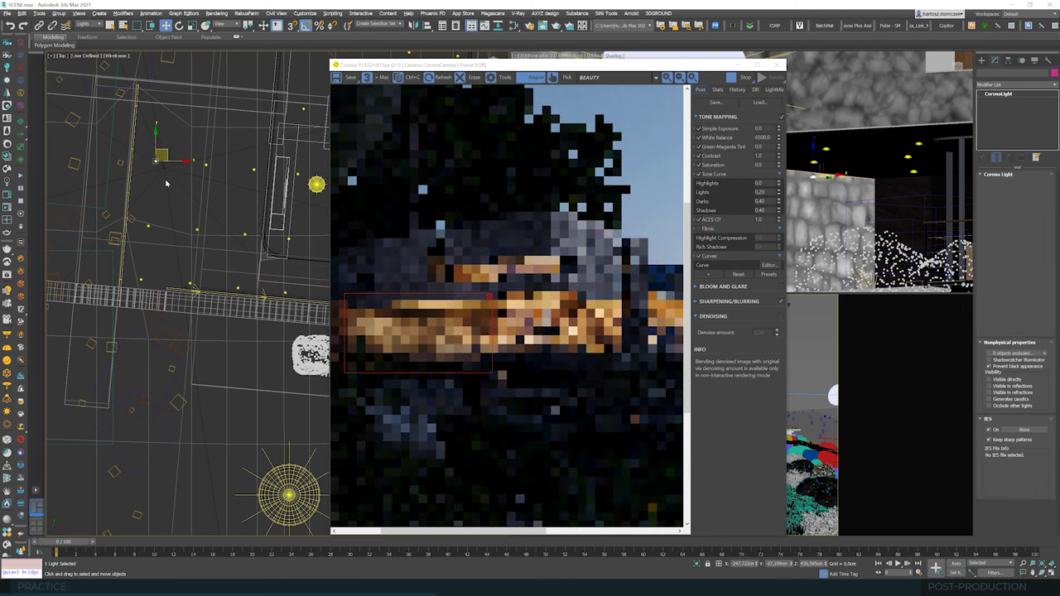
pyautogui.press('Delete')
# Step: Extend the render region sideways past the stone wall into the dark area beside the house
pyautogui.scroll(-2, 172, 193)
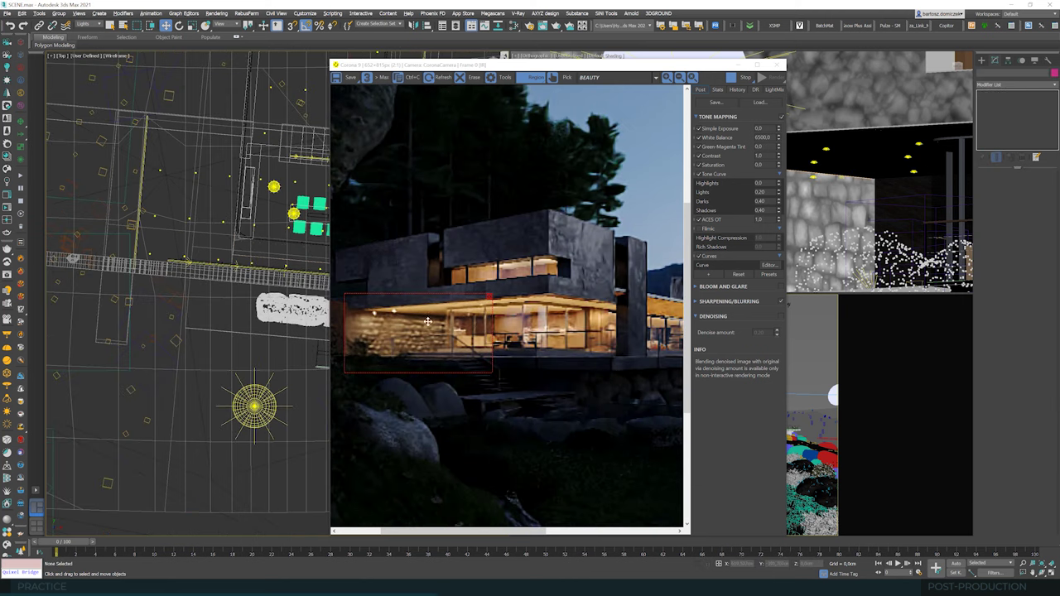
pyautogui.scroll(-2, 427, 320)
pyautogui.moveTo(383, 330); pyautogui.dragTo(356, 331)
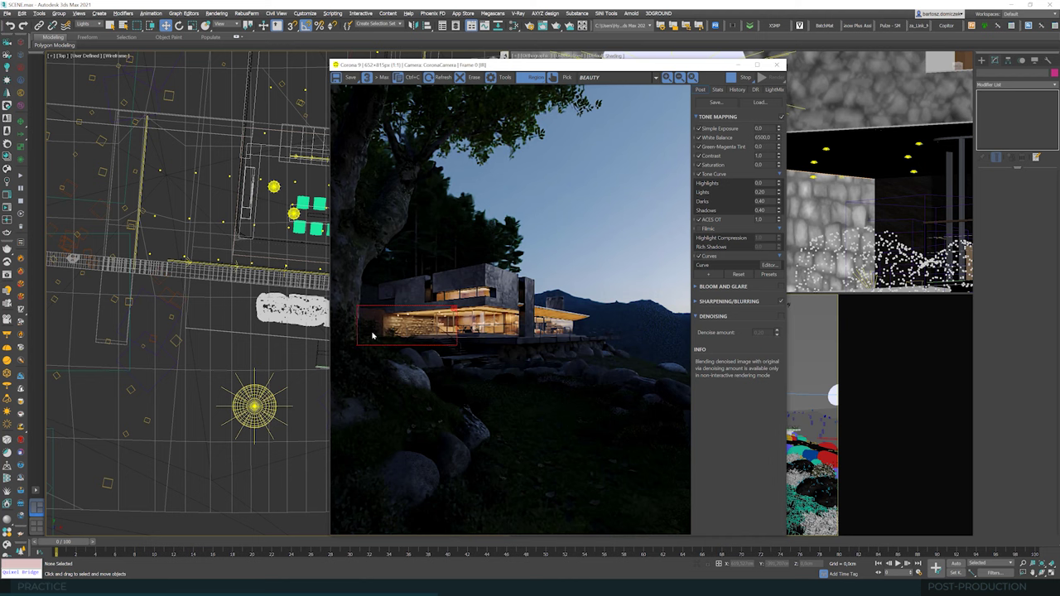
# Step: Clear the render region and turn off the remaining visibility options, including direct visibility, of the front spotlight nearest the stone wall
pyautogui.scroll(2, 396, 327)
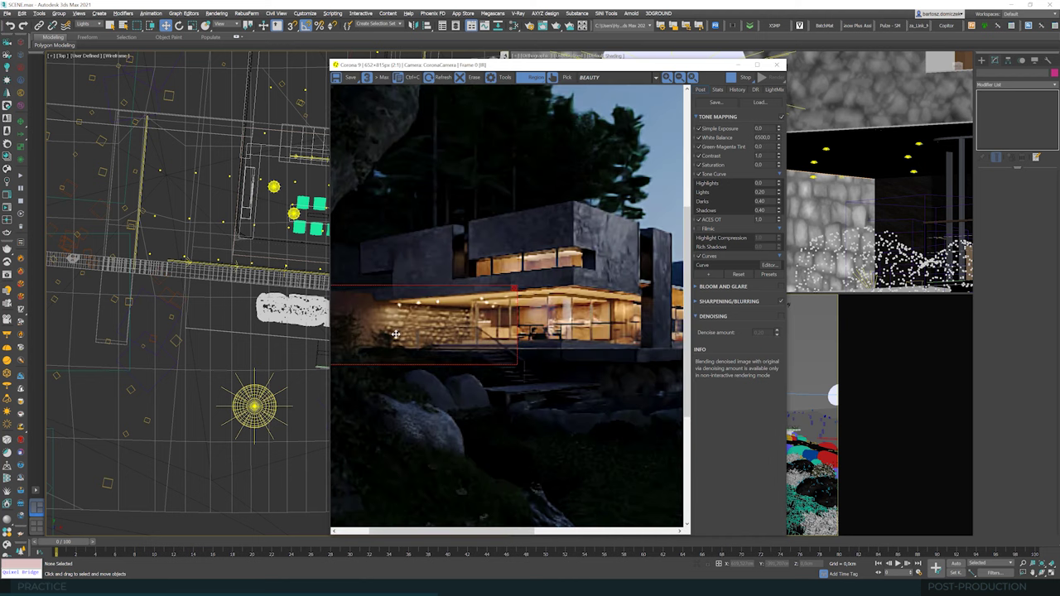
pyautogui.scroll(-2, 449, 351)
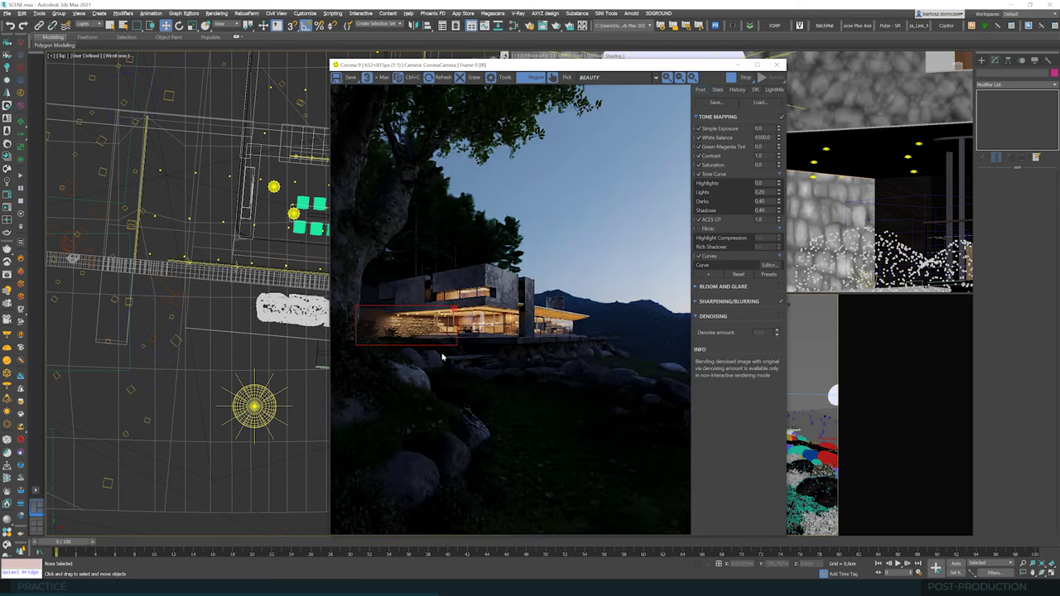
pyautogui.click(456, 308)
pyautogui.click(156, 249)
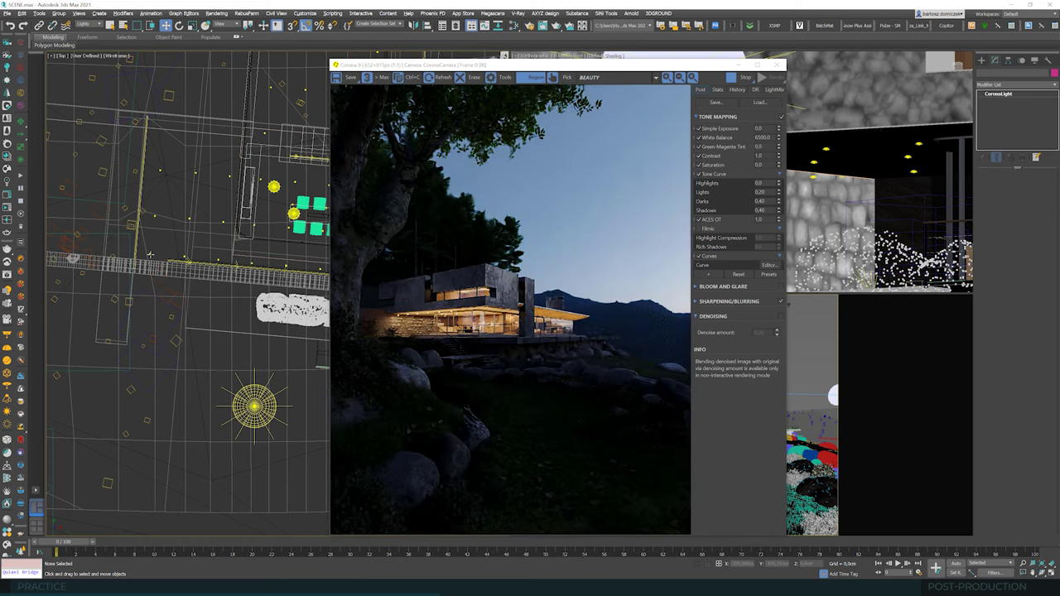
pyautogui.click(1008, 392)
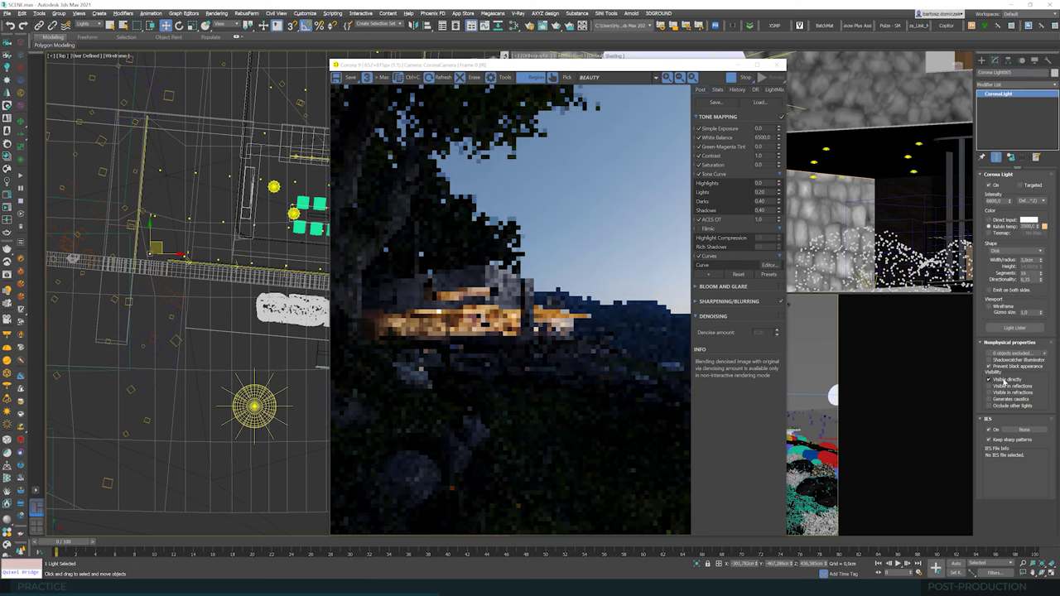
pyautogui.click(1003, 380)
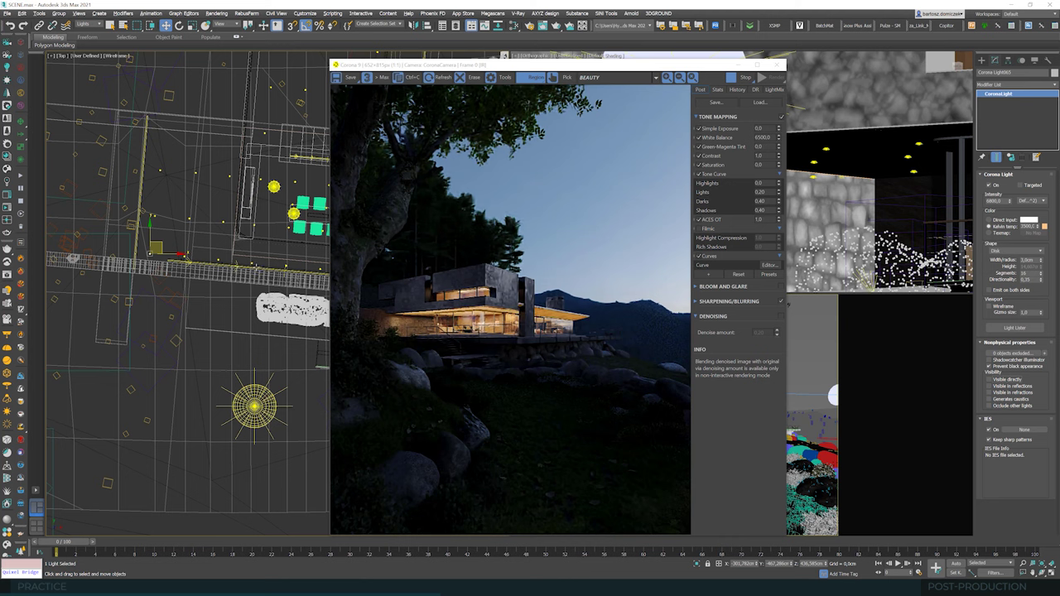
# Step: Move the row of three spotlights closest to the stone wall slightly away from the wall
pyautogui.scroll(2, 158, 224)
pyautogui.keyDown('ctrl'); pyautogui.click(155, 213); pyautogui.keyUp('ctrl')
pyautogui.keyDown('ctrl'); pyautogui.click(163, 150); pyautogui.keyUp('ctrl')
pyautogui.moveTo(171, 198); pyautogui.dragTo(177, 198)
pyautogui.click(157, 353)
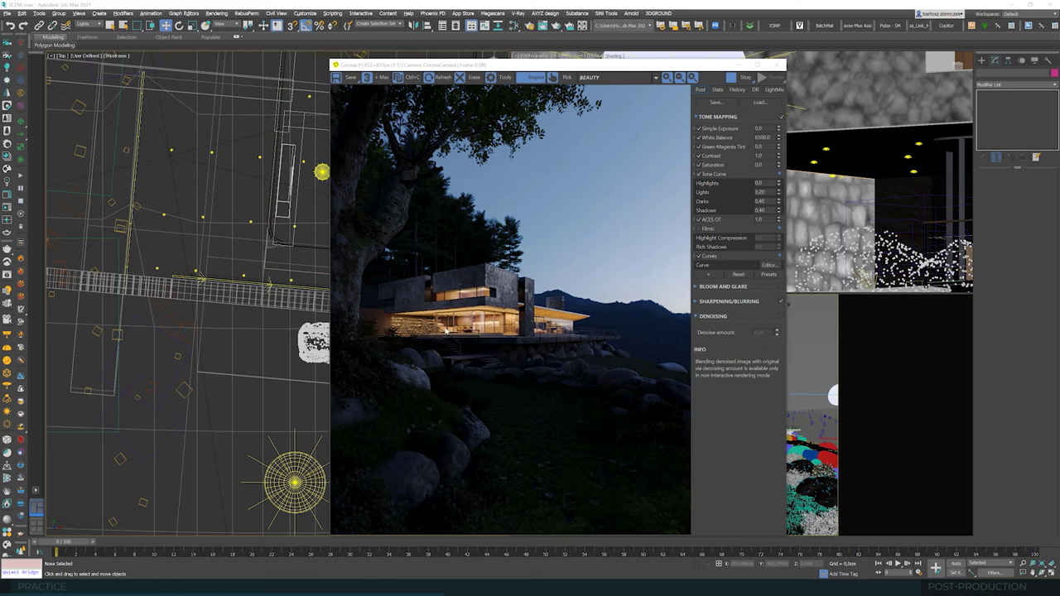
# Step: Check the wall lighting in the render and make one independent copy of the row's middle spotlight, offset inward and towards the back
pyautogui.scroll(2, 440, 324)
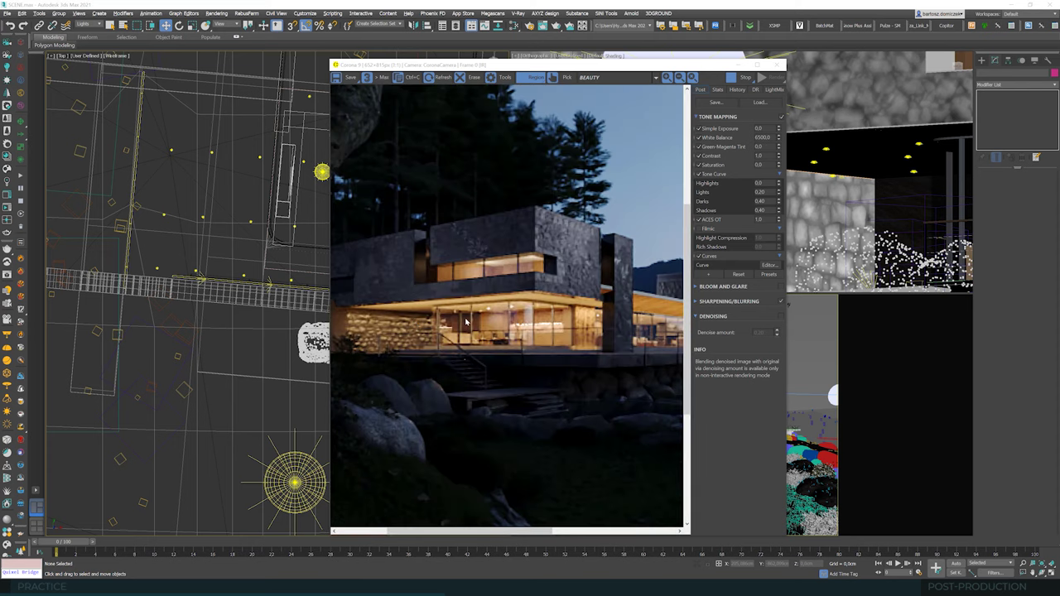
pyautogui.scroll(-2, 467, 323)
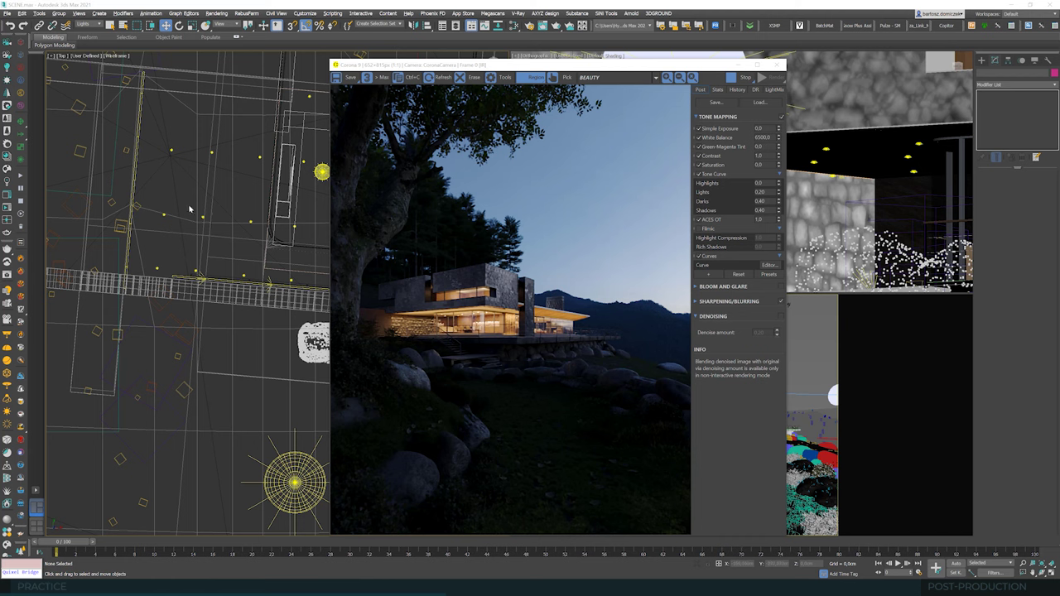
pyautogui.scroll(2, 425, 324)
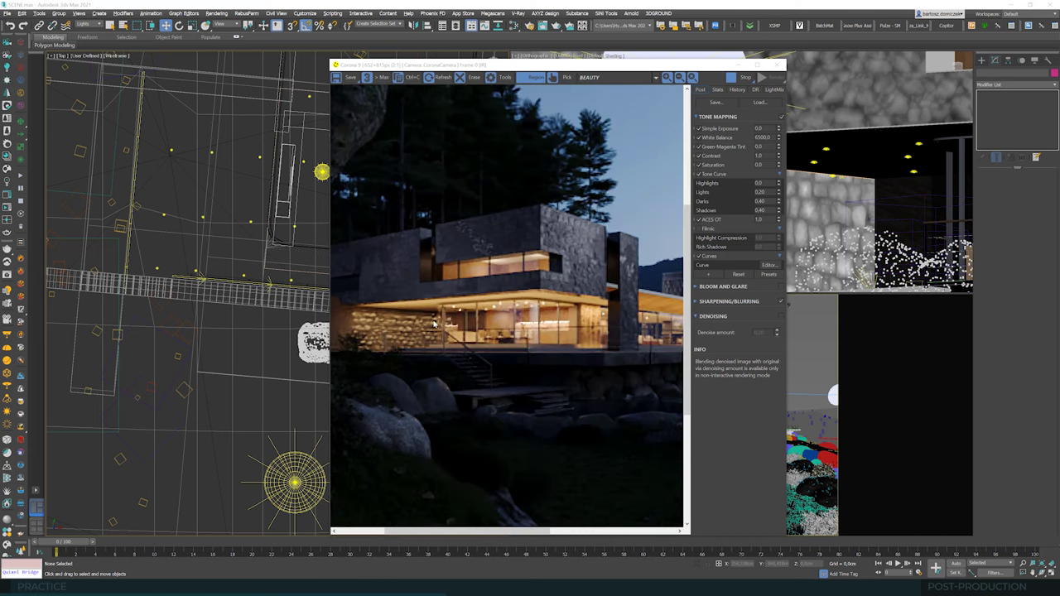
pyautogui.click(169, 207)
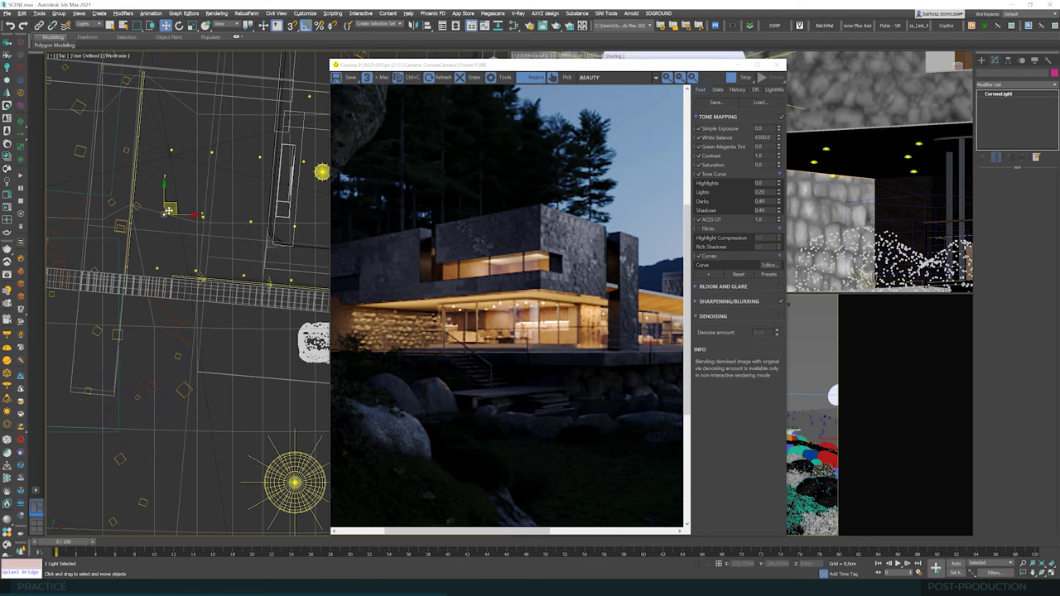
pyautogui.keyDown('shift'); pyautogui.moveTo(169, 207); pyautogui.dragTo(191, 182); pyautogui.keyUp('shift')
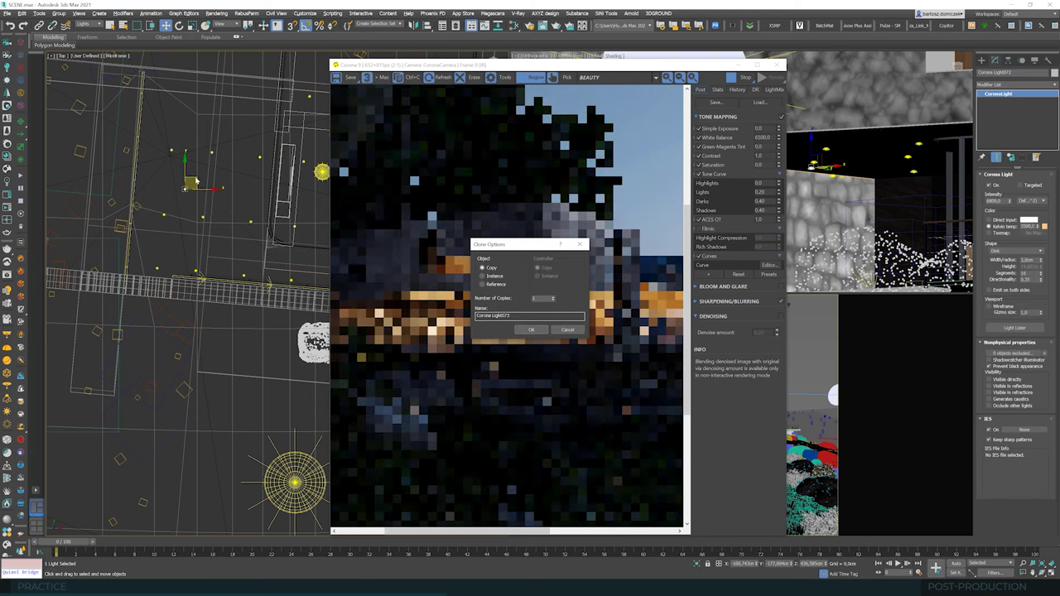
pyautogui.click(530, 329)
# Step: Change the copied light to a sphere with intensity 800, lower it well below the ceiling and enlarge its radius to about 31 cm
pyautogui.click(1017, 250)
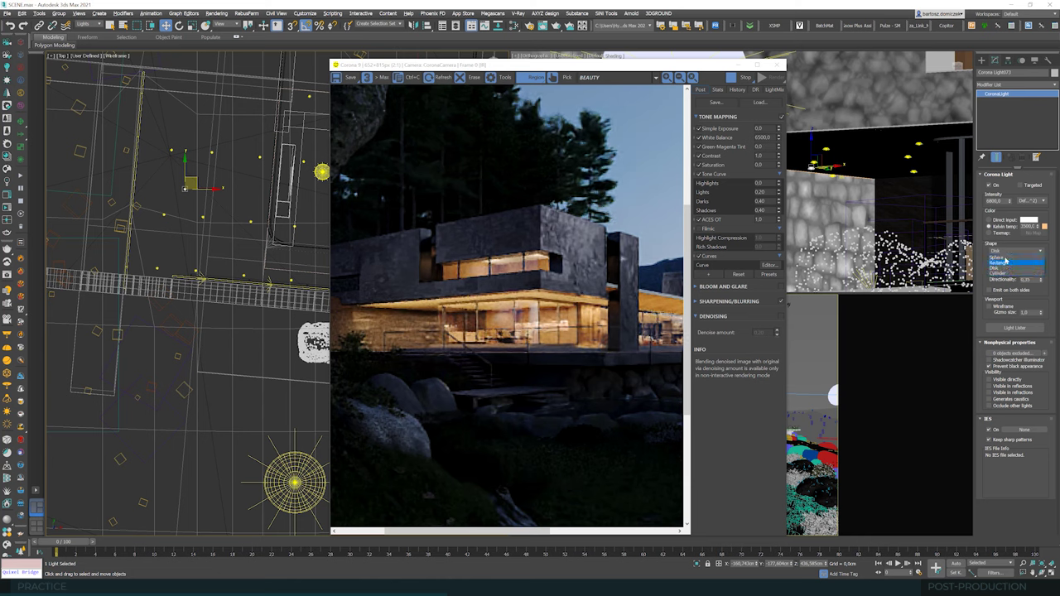
pyautogui.click(1003, 257)
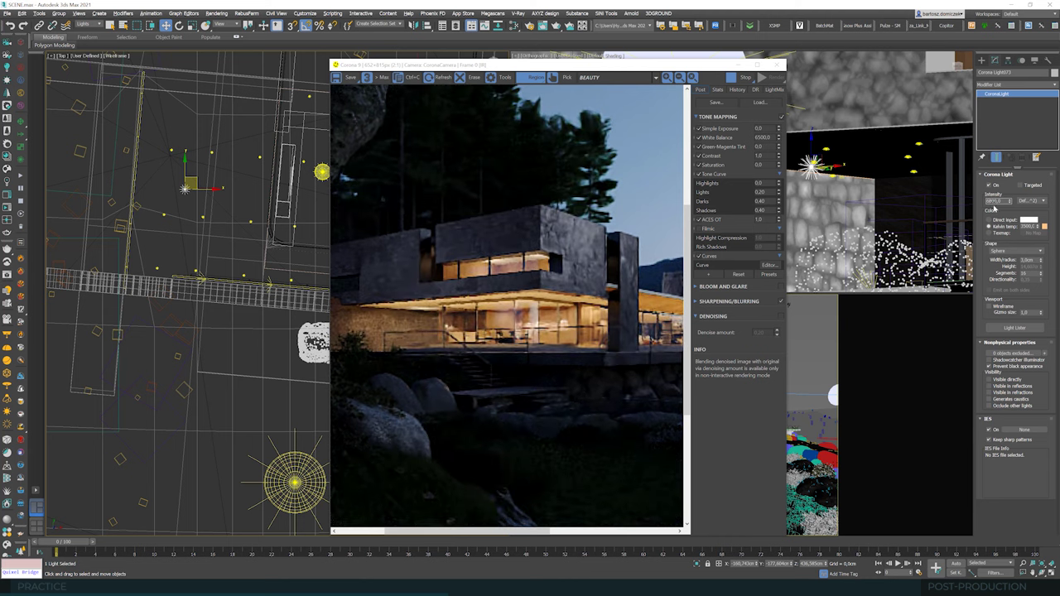
pyautogui.doubleClick(1027, 260)
pyautogui.write('3')
pyautogui.press('Return')
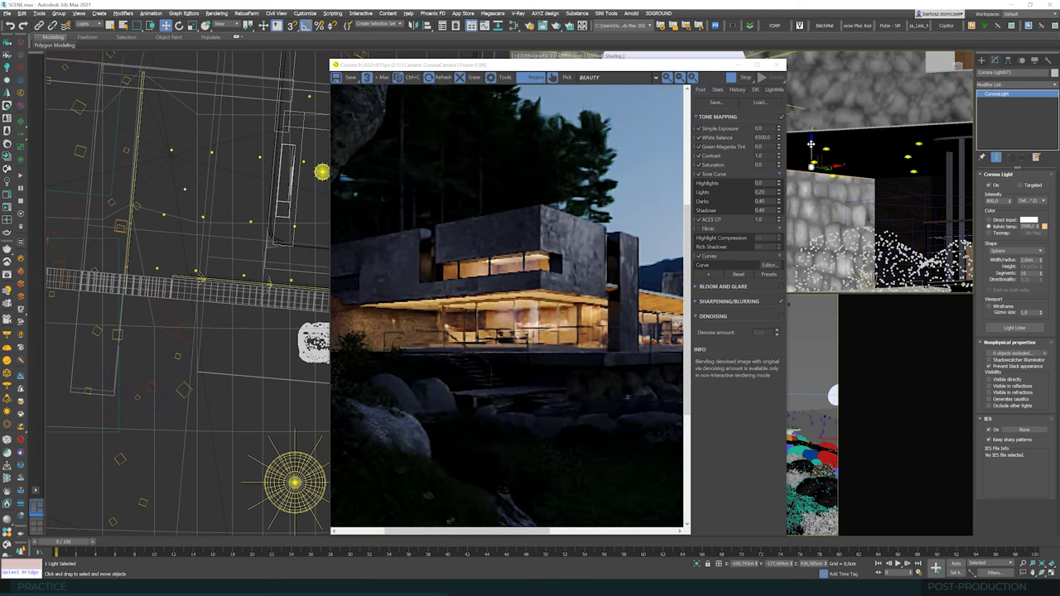
pyautogui.moveTo(812, 147); pyautogui.dragTo(812, 230)
pyautogui.moveTo(1040, 264); pyautogui.dragTo(1041, 261)
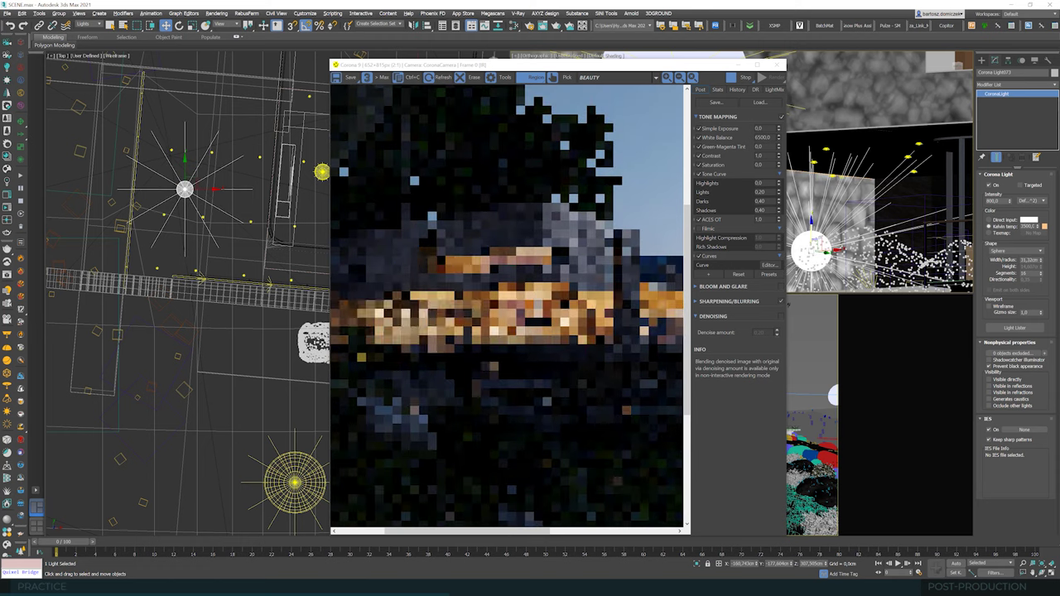
# Step: Dim the sphere light and reposition it slightly lower and further back beside the stone wall
pyautogui.moveTo(611, 65); pyautogui.dragTo(594, 63)
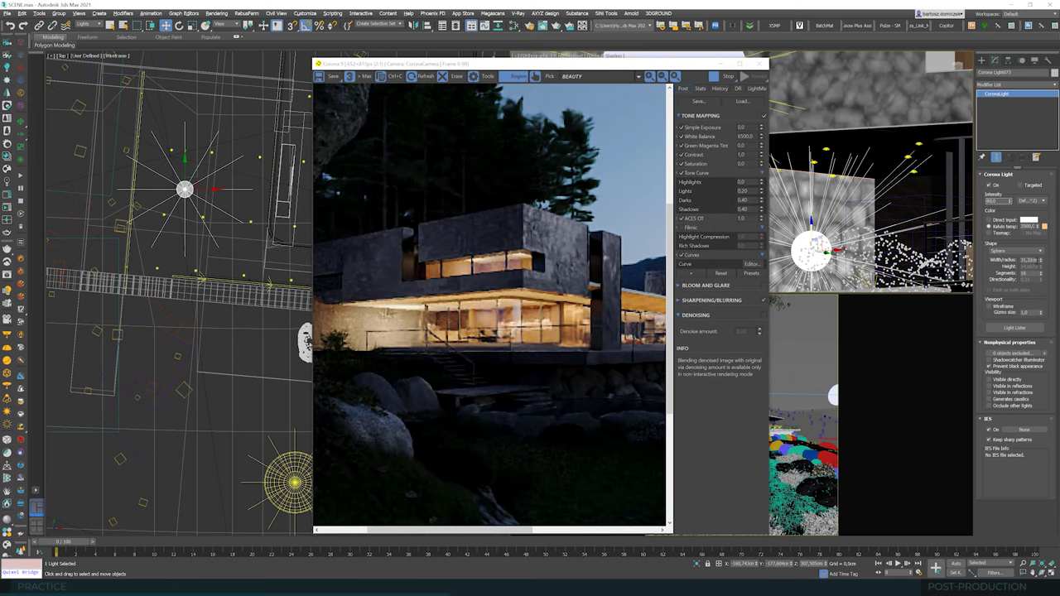
pyautogui.rightClick(812, 223)
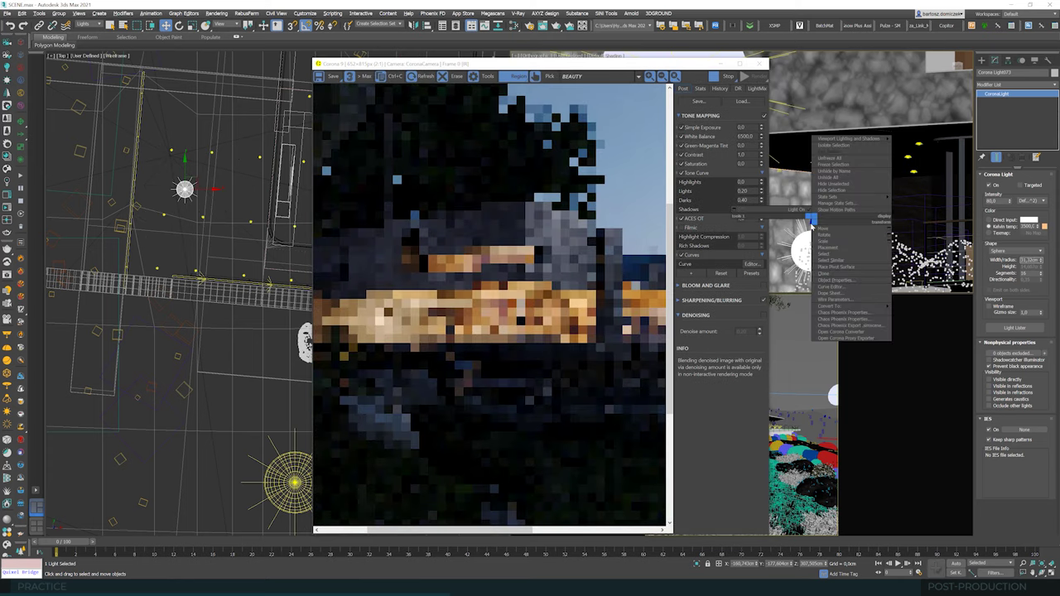
pyautogui.click(811, 225)
pyautogui.moveTo(811, 225); pyautogui.dragTo(812, 240)
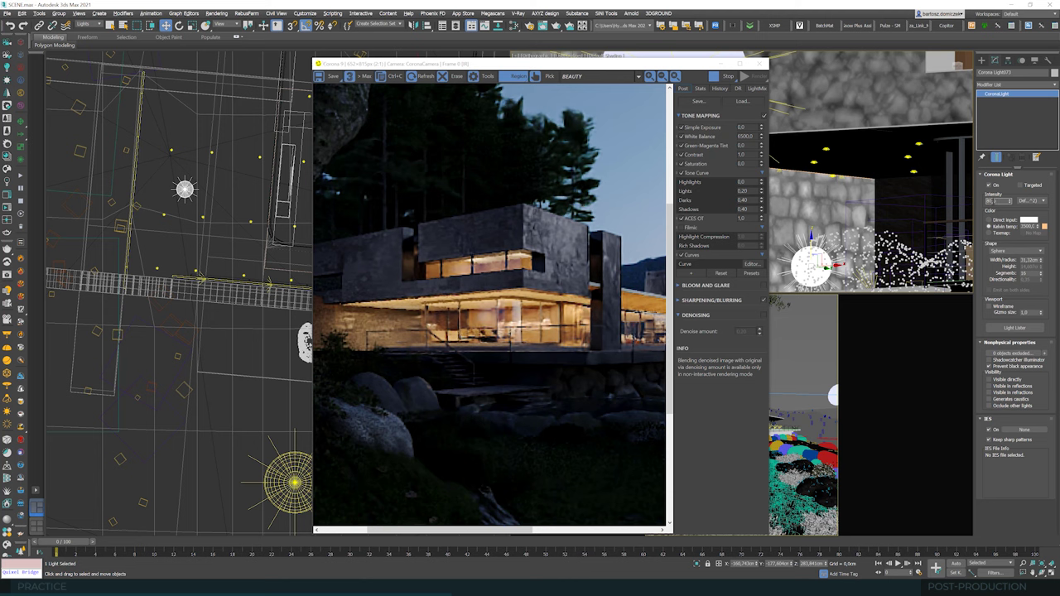
pyautogui.click(193, 187)
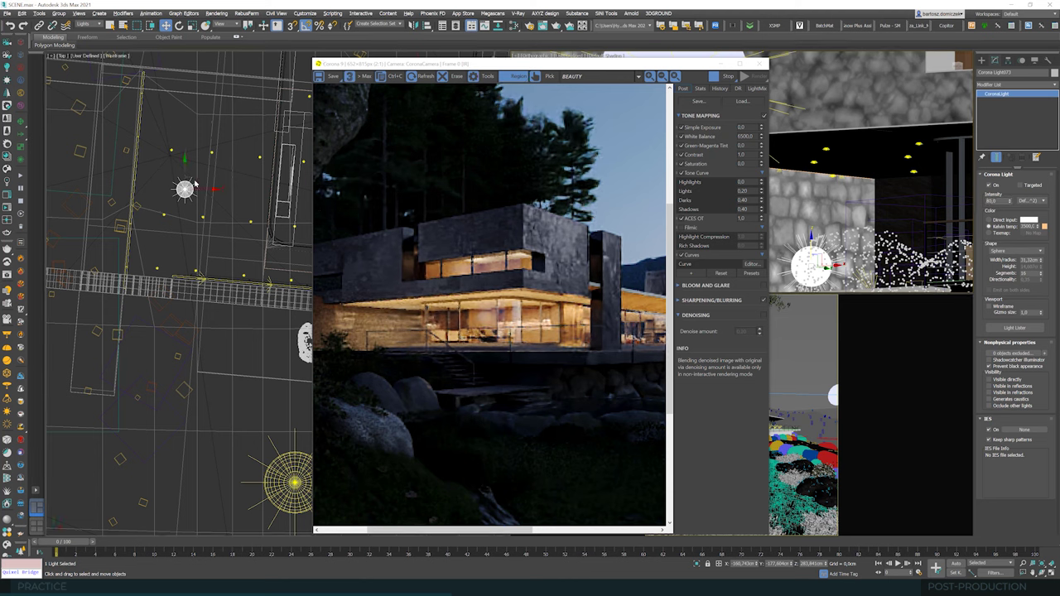
pyautogui.moveTo(195, 183); pyautogui.dragTo(215, 124)
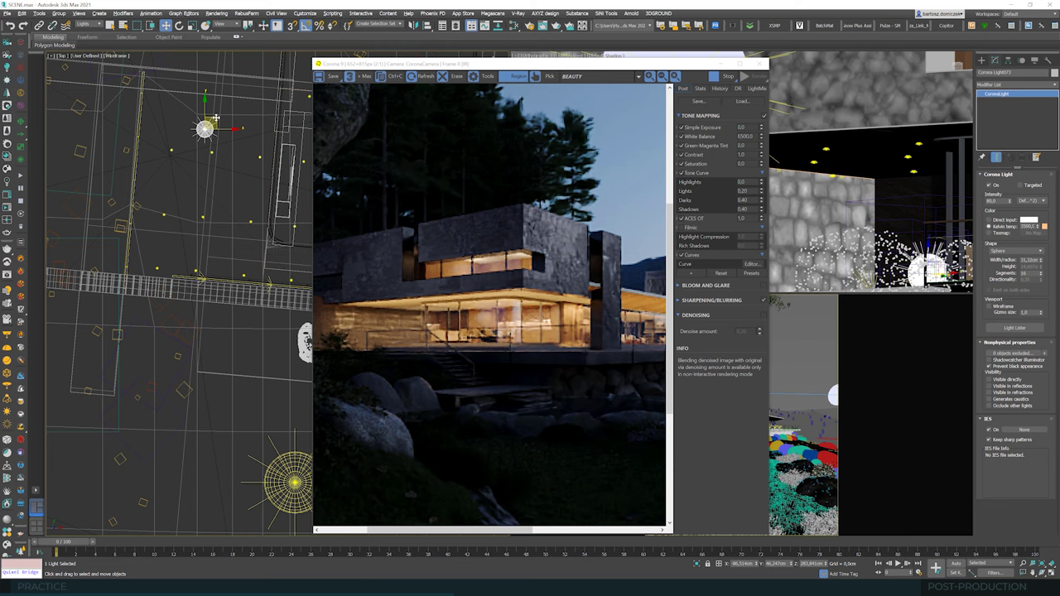
# Step: Compare the stone wall area in a temporary render region with the sphere light switched off and on
pyautogui.scroll(-2, 409, 324)
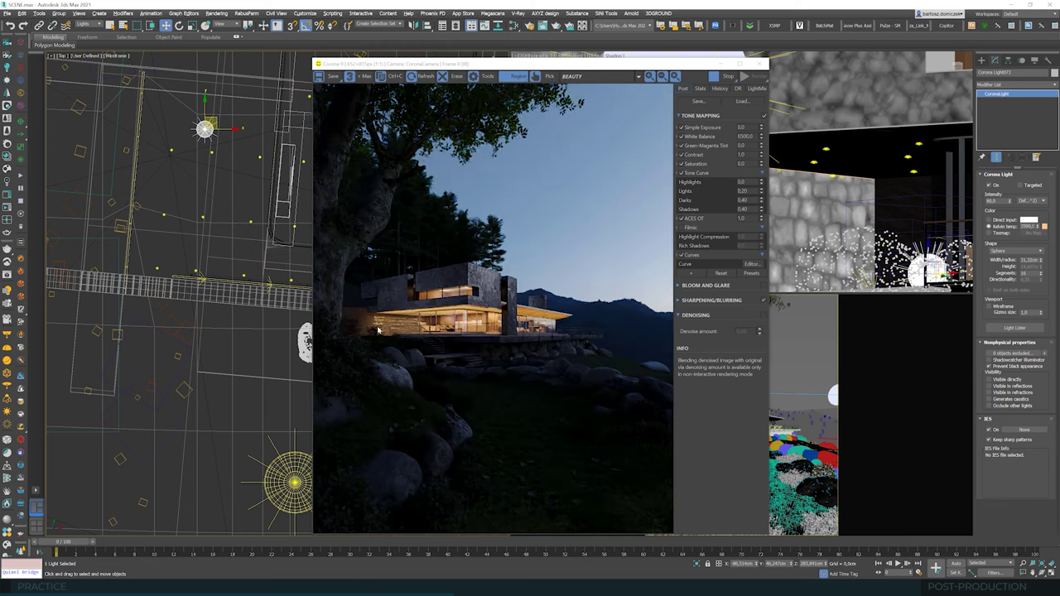
pyautogui.moveTo(354, 297); pyautogui.dragTo(455, 354)
pyautogui.scroll(1, 412, 327)
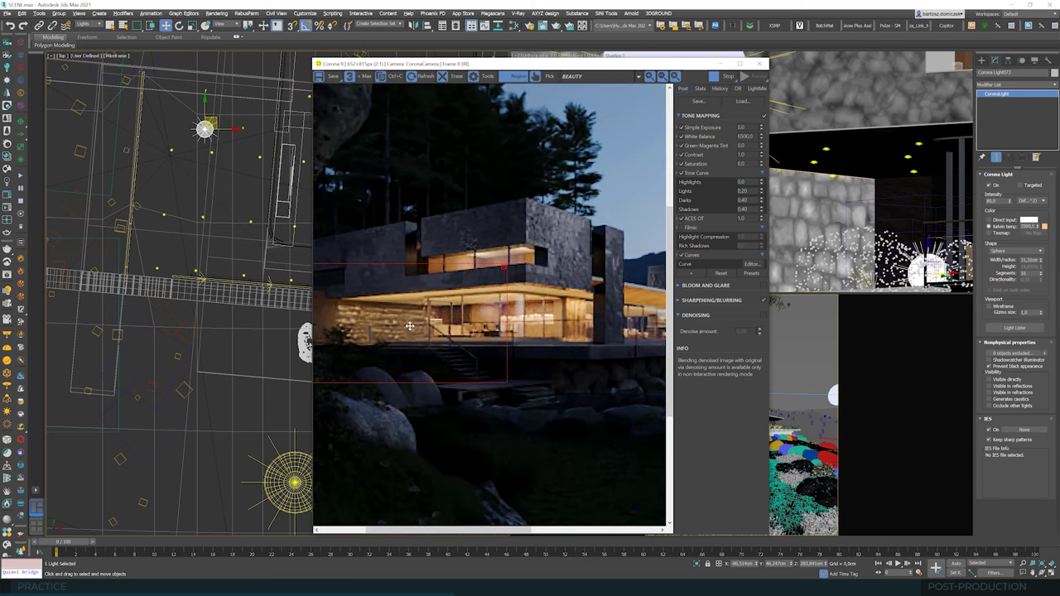
pyautogui.click(989, 185)
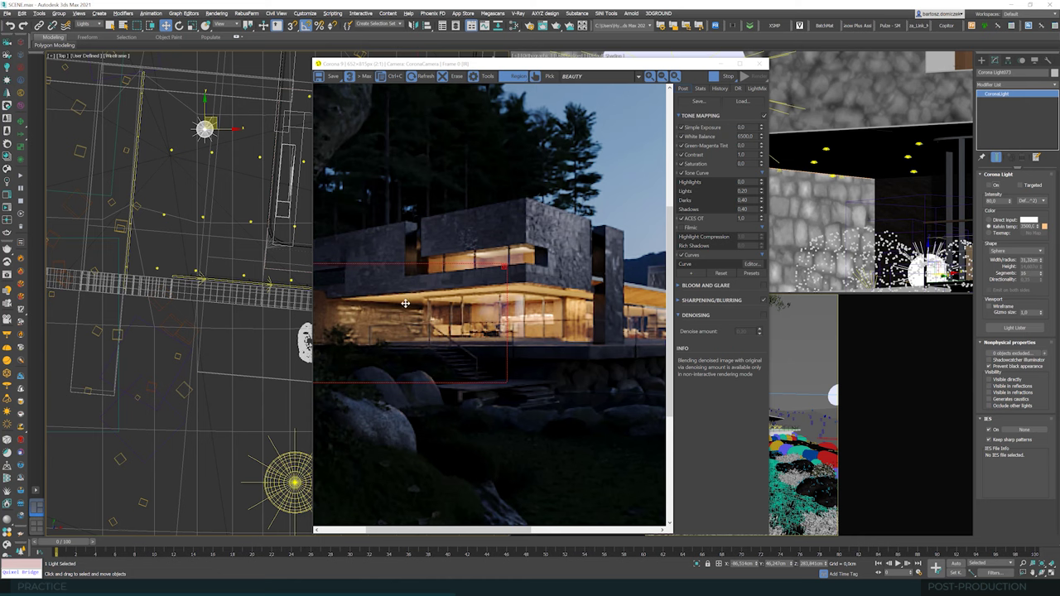
pyautogui.click(991, 185)
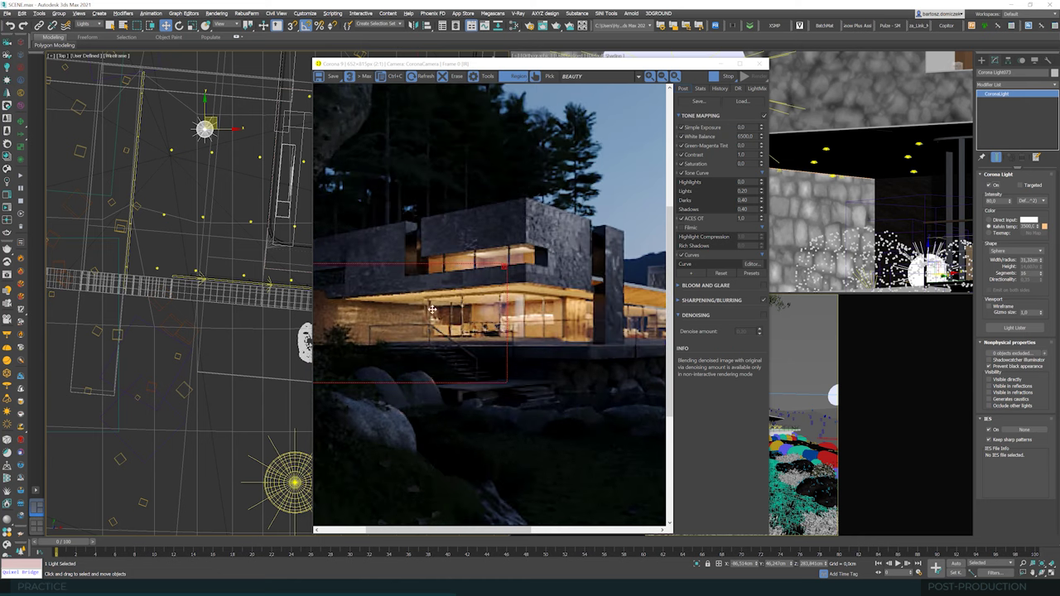
pyautogui.scroll(-1, 399, 310)
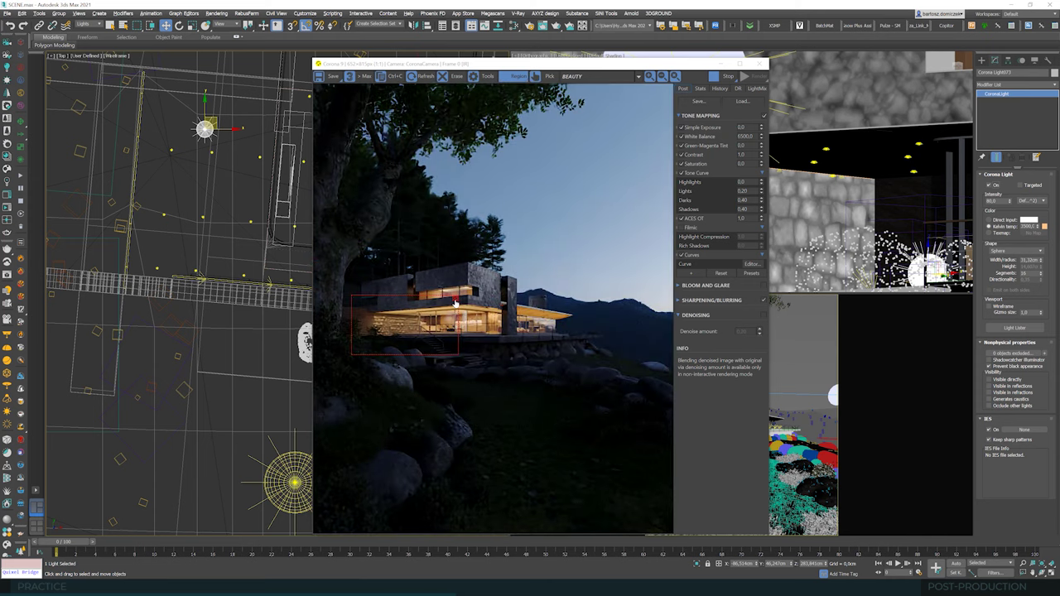
pyautogui.click(473, 333)
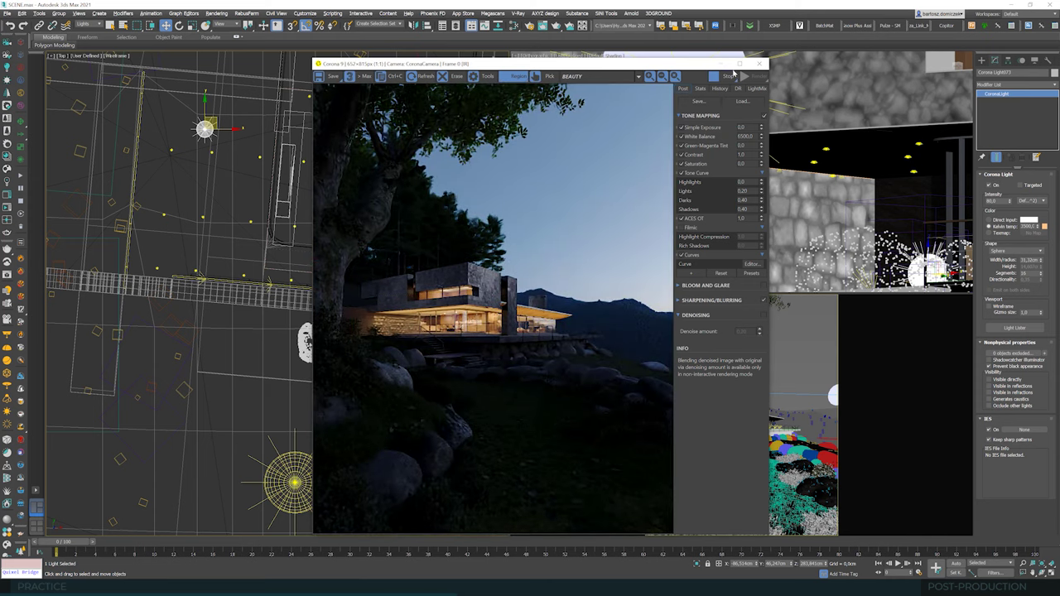
# Step: Close the frame buffer, clear the light selection and reopen the interactive render
pyautogui.click(759, 64)
pyautogui.click(242, 186)
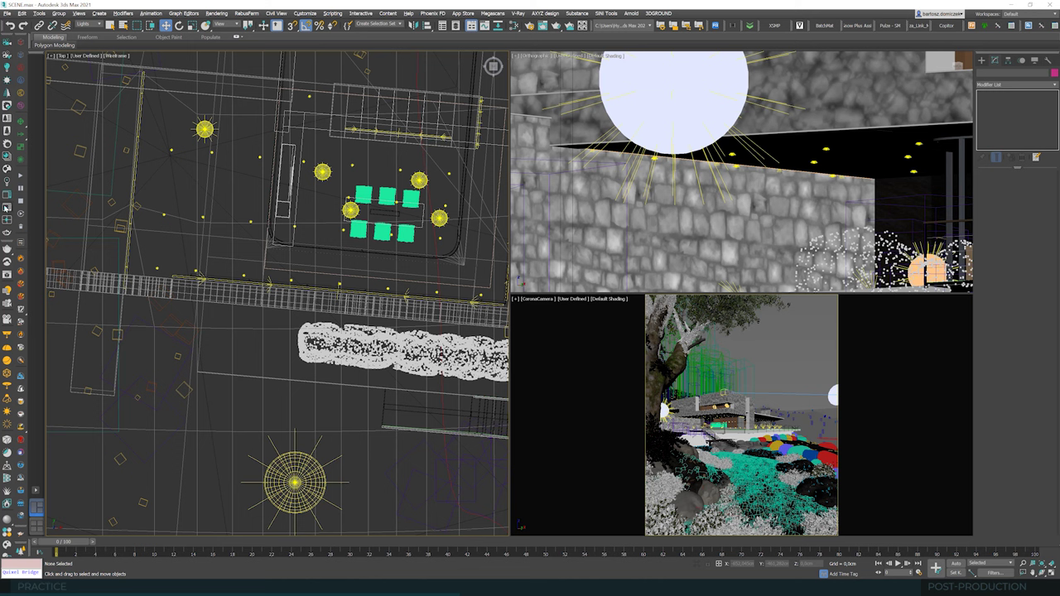
pyautogui.click(7, 207)
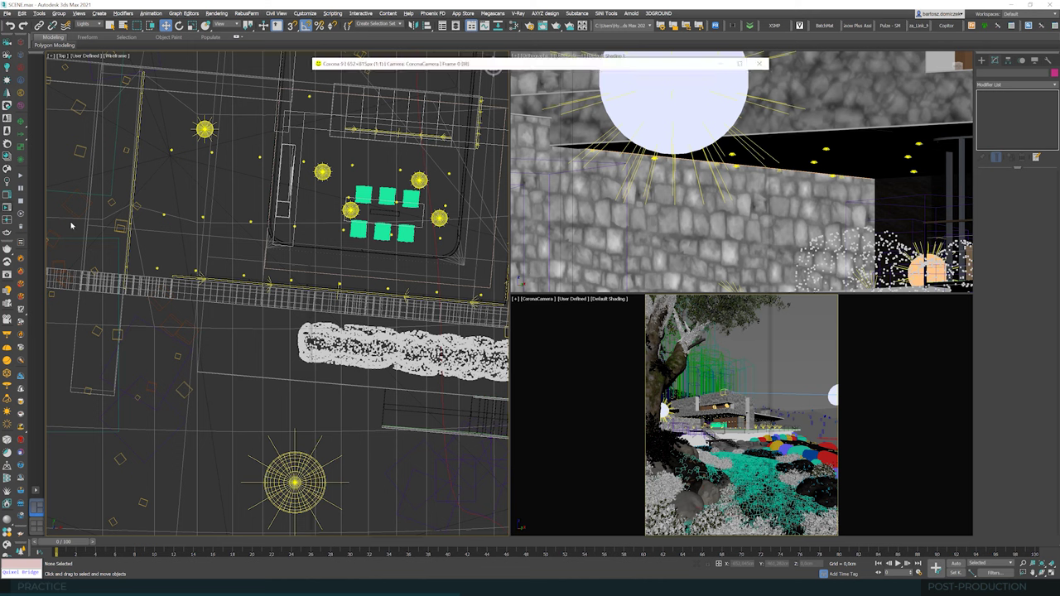
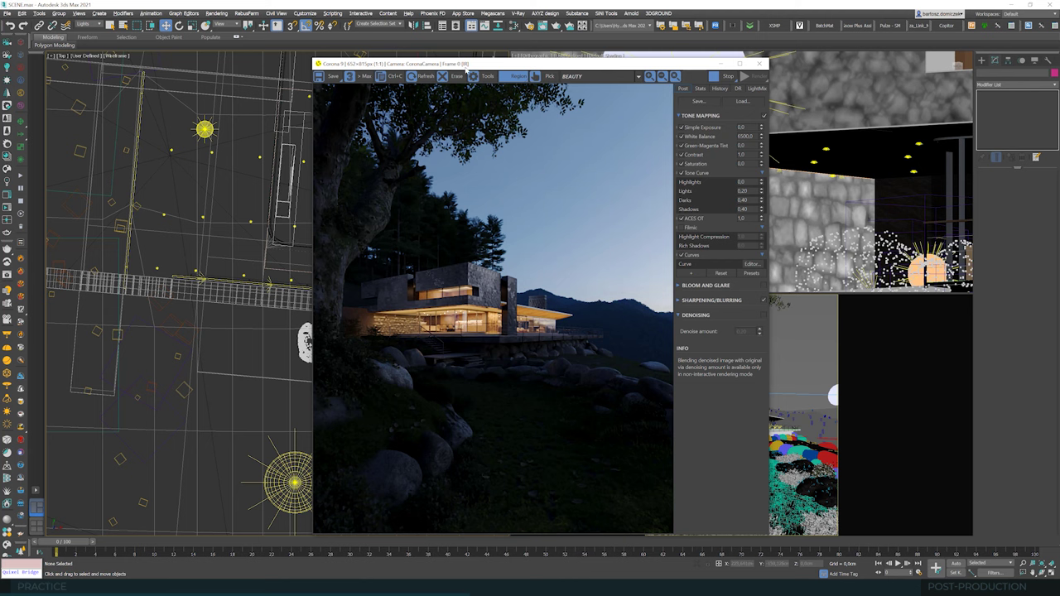
pyautogui.moveTo(466, 66); pyautogui.dragTo(467, 67)
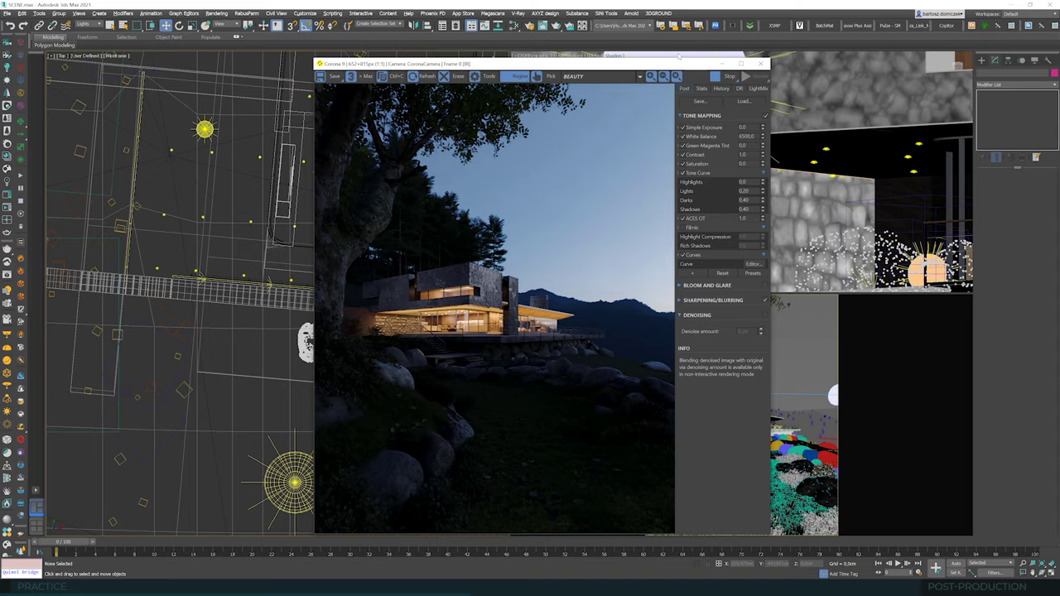
# Step: Copy the sphere light to the outer side of the stone wall and shift the copy closer to the wall
pyautogui.moveTo(592, 64); pyautogui.dragTo(724, 49)
pyautogui.scroll(-3, 334, 157)
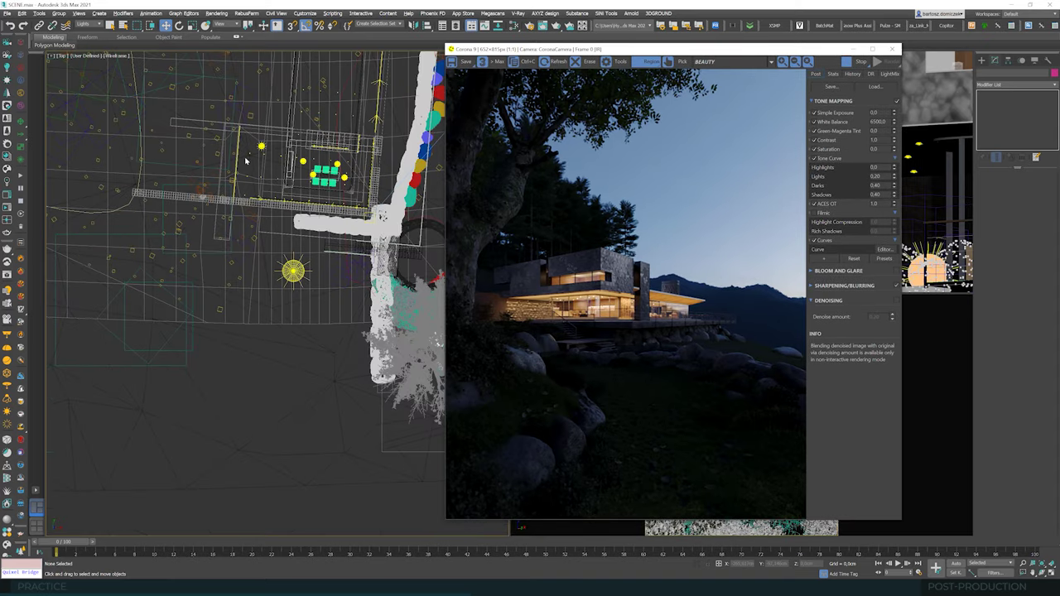
pyautogui.scroll(-2, 247, 161)
pyautogui.click(263, 146)
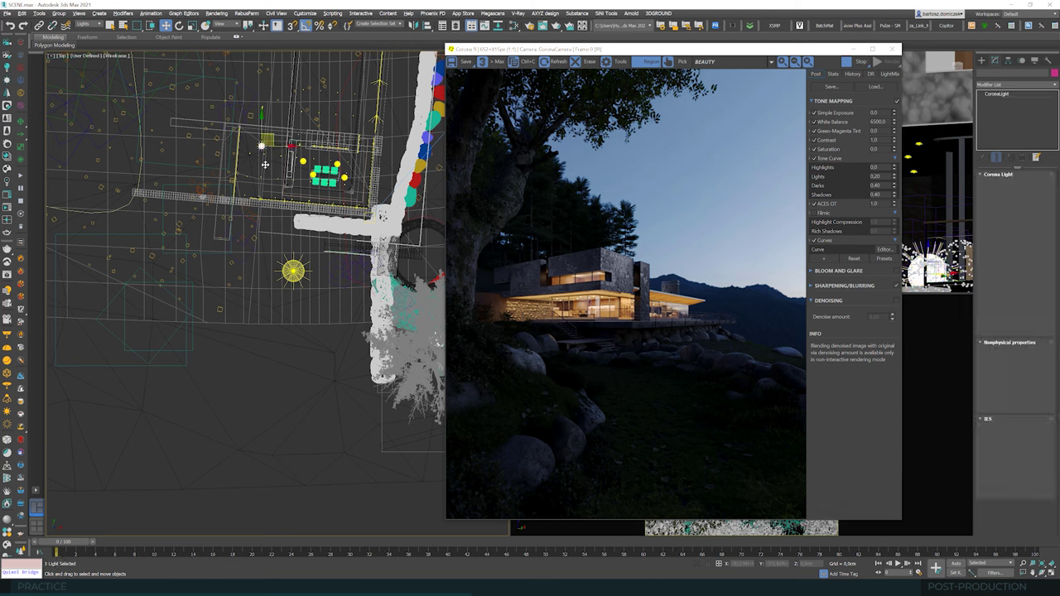
pyautogui.keyDown('shift'); pyautogui.moveTo(270, 135); pyautogui.dragTo(199, 146); pyautogui.keyUp('shift')
pyautogui.click(533, 329)
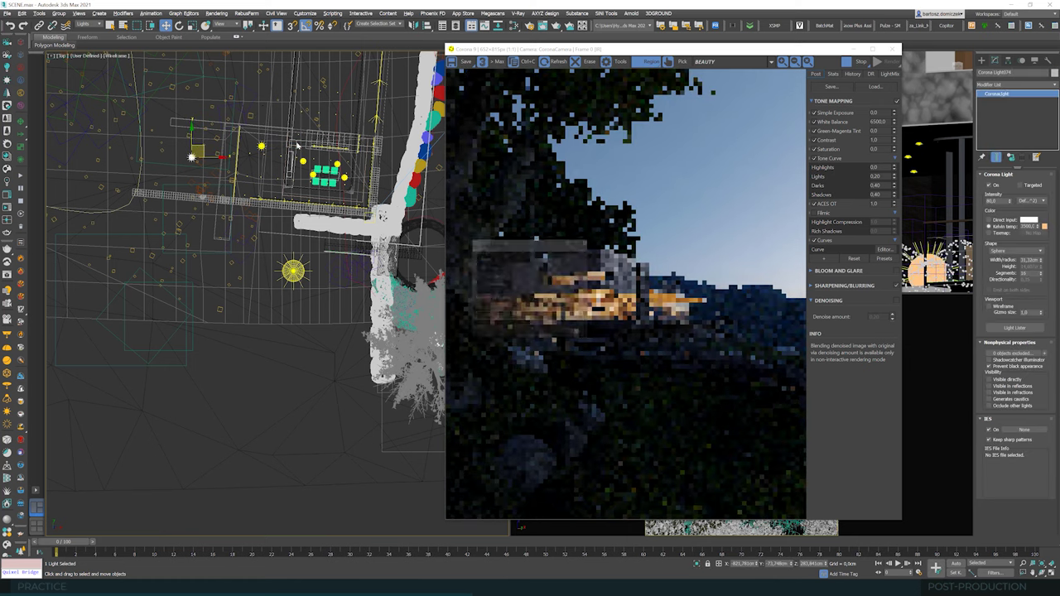
pyautogui.moveTo(730, 59); pyautogui.dragTo(550, 100)
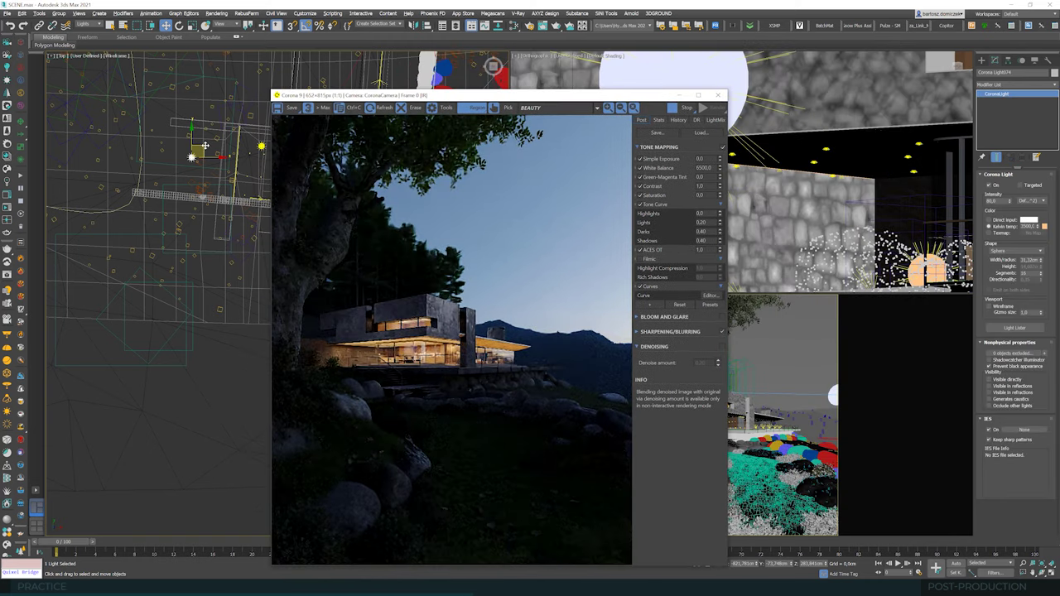
pyautogui.moveTo(205, 147); pyautogui.dragTo(225, 141)
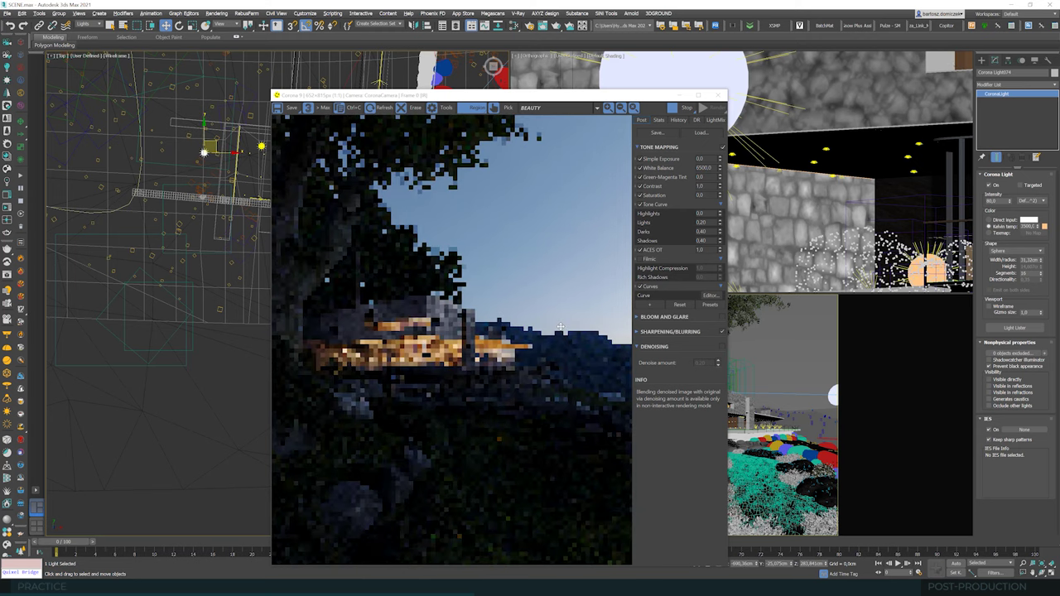
# Step: Raise the copied sphere light from beside the stone wall to roof level of the house
pyautogui.click(1024, 386)
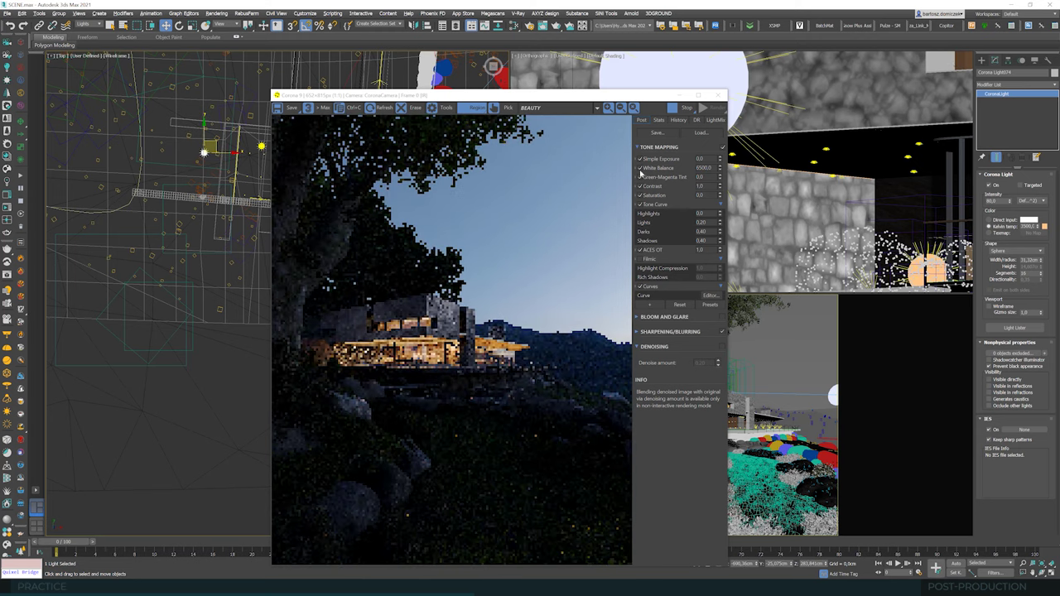
pyautogui.moveTo(564, 106); pyautogui.dragTo(383, 121)
pyautogui.scroll(-5, 783, 191)
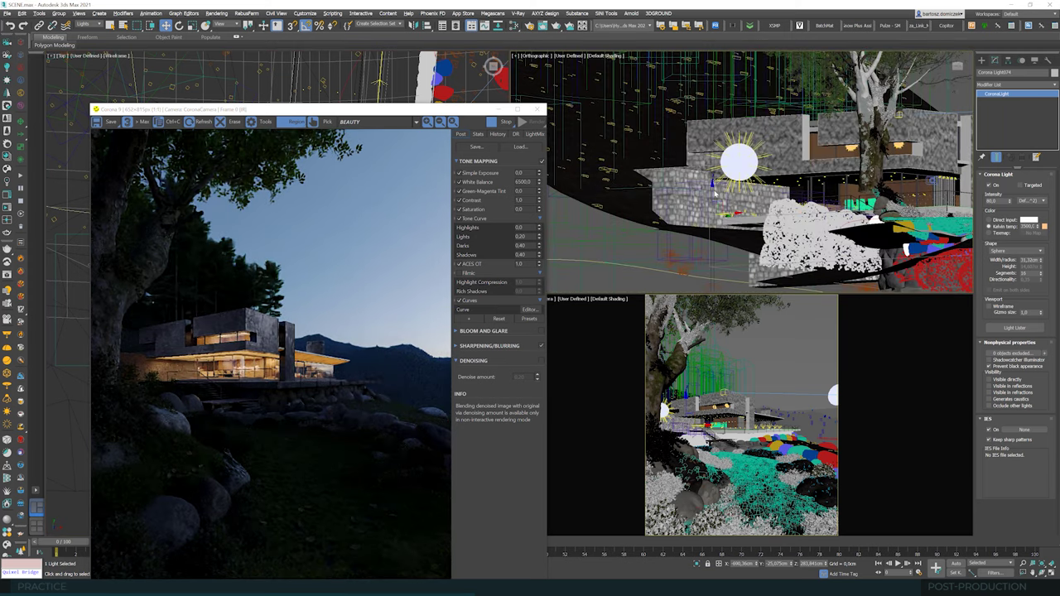
pyautogui.click(712, 195)
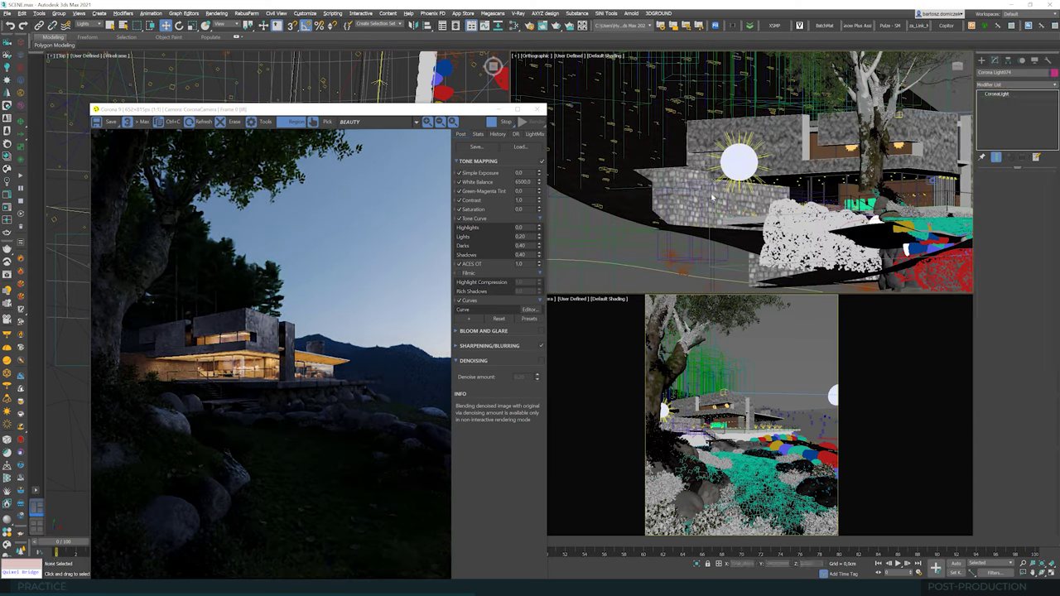
pyautogui.click(739, 161)
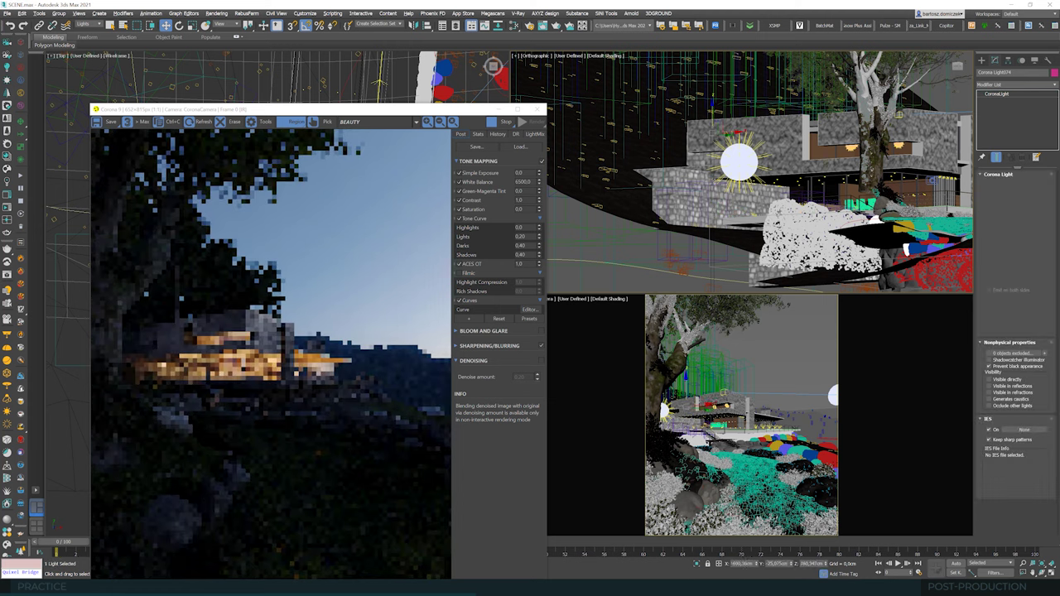
pyautogui.press('z')
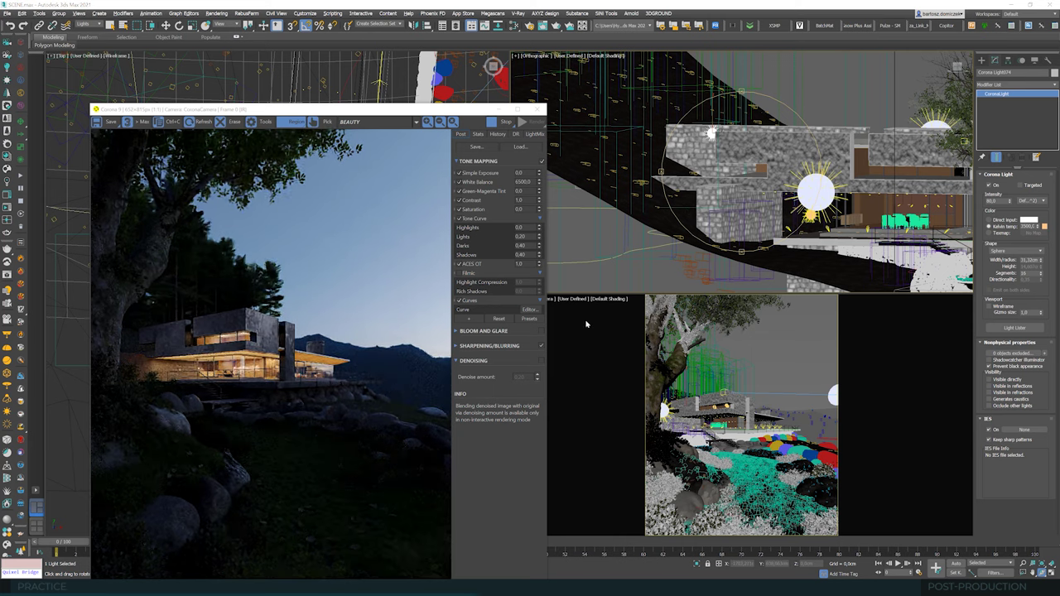
# Step: Enlarge the raised sphere light to a radius of about 124 cm at intensity 100 and lower it slightly
pyautogui.moveTo(1041, 262); pyautogui.dragTo(1039, 180)
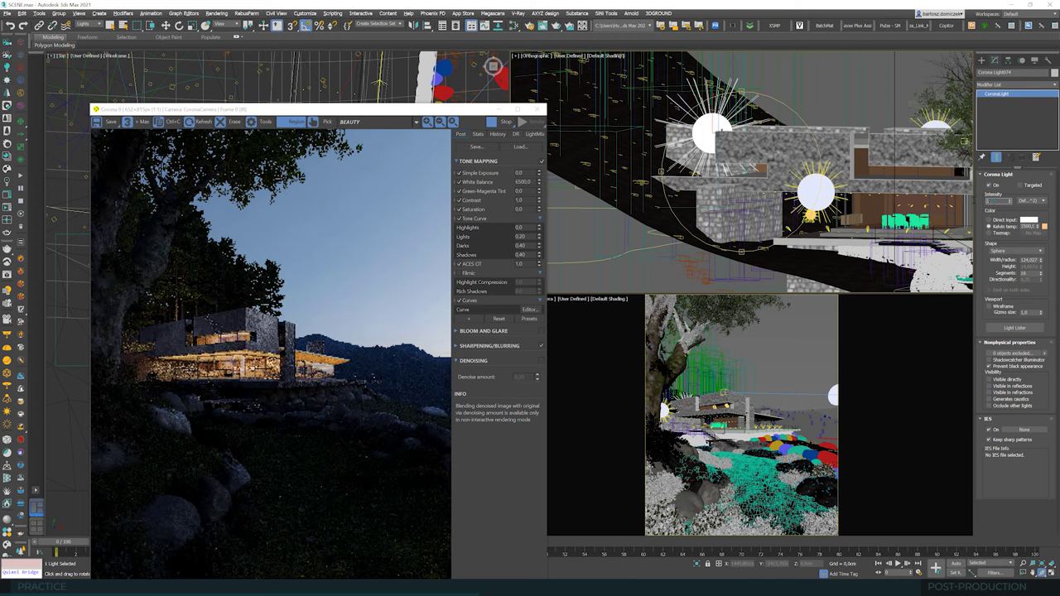
pyautogui.press('Return')
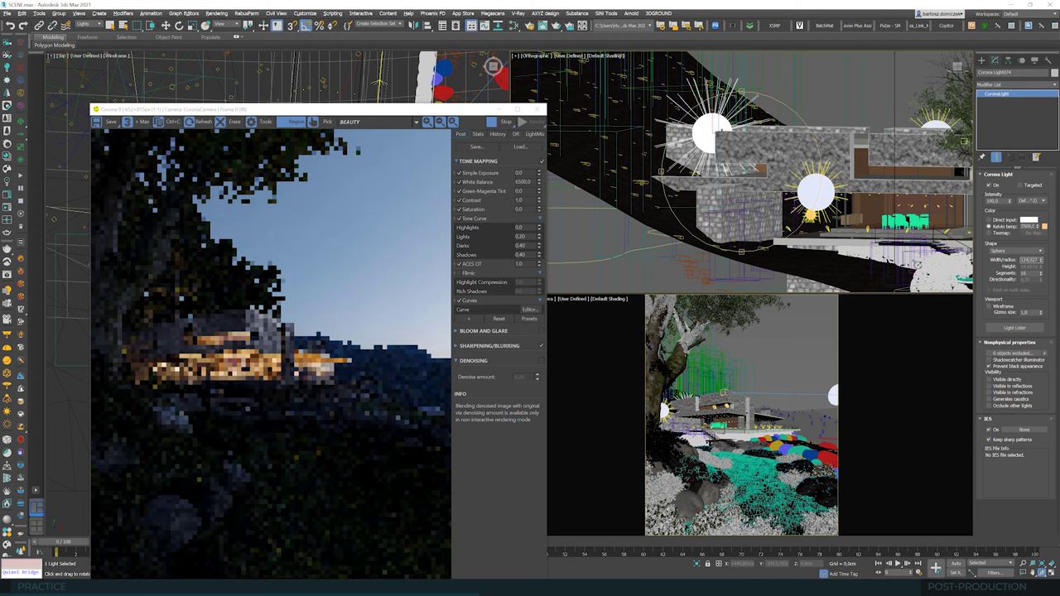
pyautogui.click(166, 25)
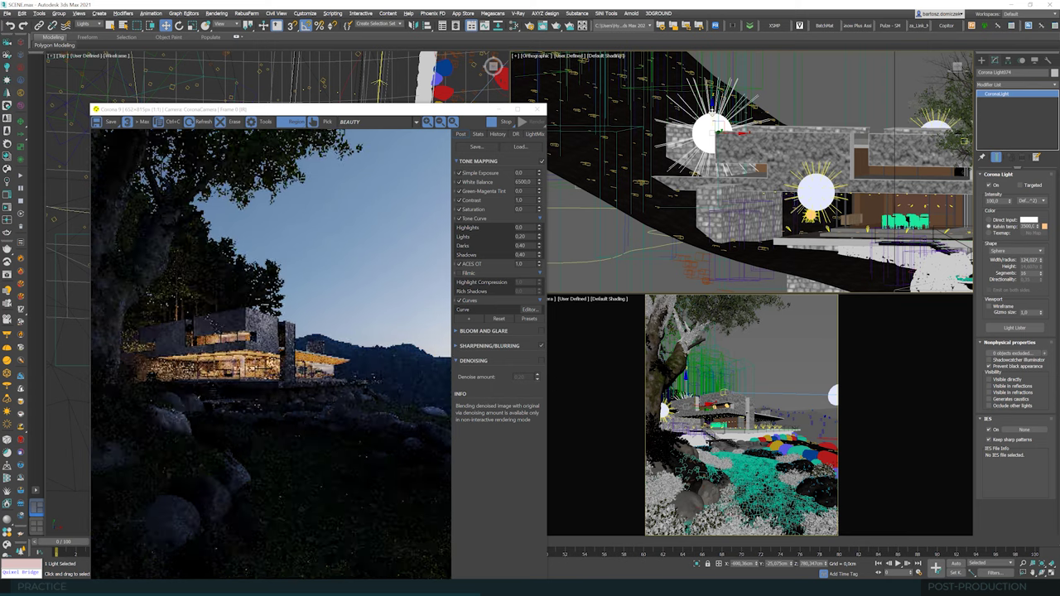
pyautogui.moveTo(711, 113); pyautogui.dragTo(713, 126)
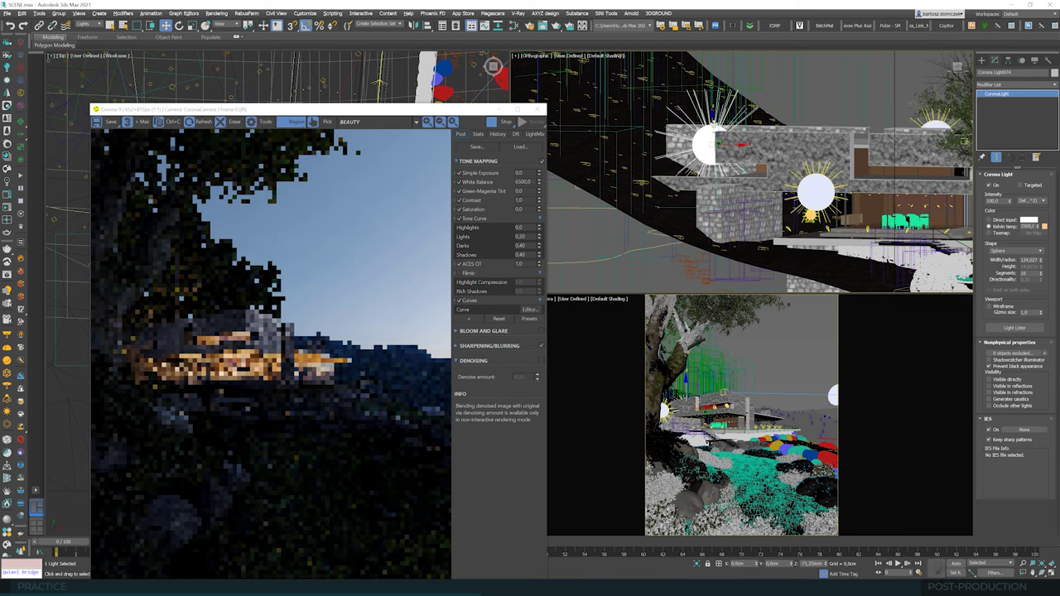
# Step: Copy the raised sphere light outward, away from the house, as an independent copy
pyautogui.moveTo(331, 108); pyautogui.dragTo(700, 97)
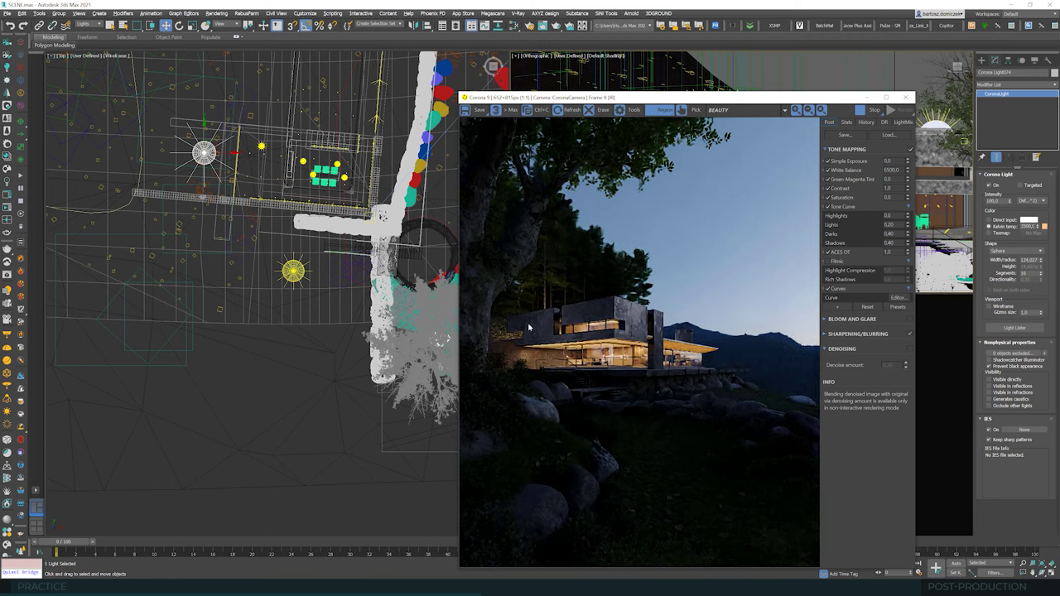
pyautogui.click(218, 141)
pyautogui.keyDown('shift'); pyautogui.moveTo(217, 143); pyautogui.dragTo(137, 133); pyautogui.keyUp('shift')
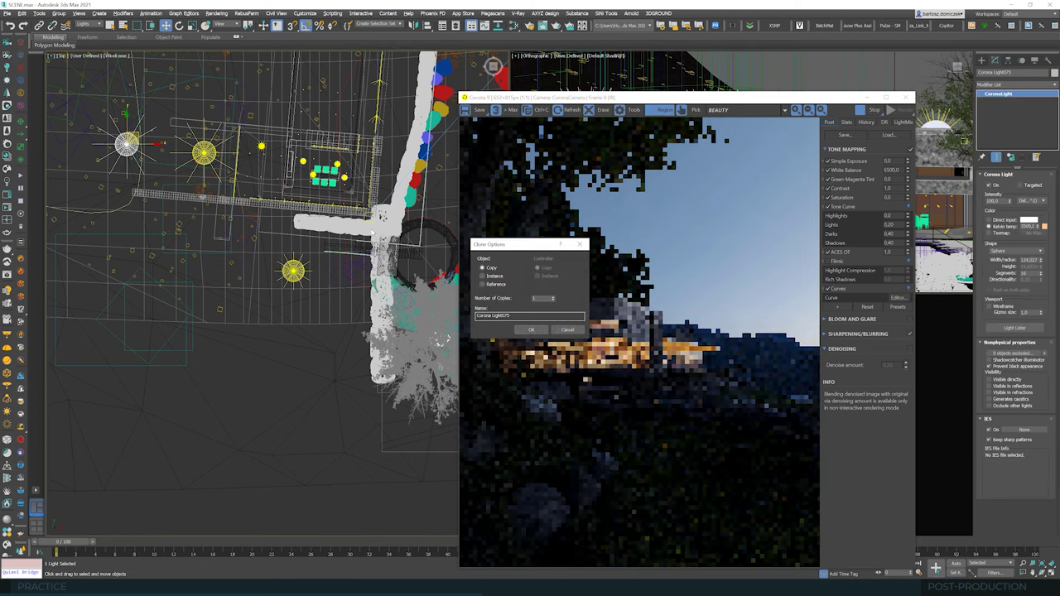
pyautogui.click(525, 328)
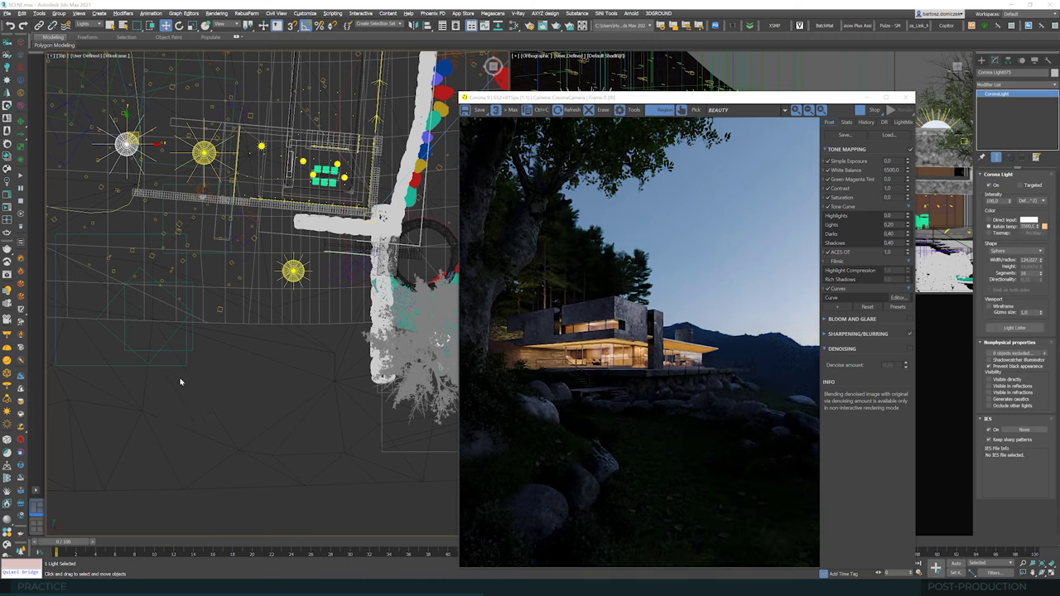
# Step: Set the outer sphere light's radius to 60 cm and raise it well above the roof
pyautogui.moveTo(1021, 260); pyautogui.dragTo(1051, 260)
pyautogui.write('60')
pyautogui.press('Return')
pyautogui.moveTo(861, 97); pyautogui.dragTo(489, 100)
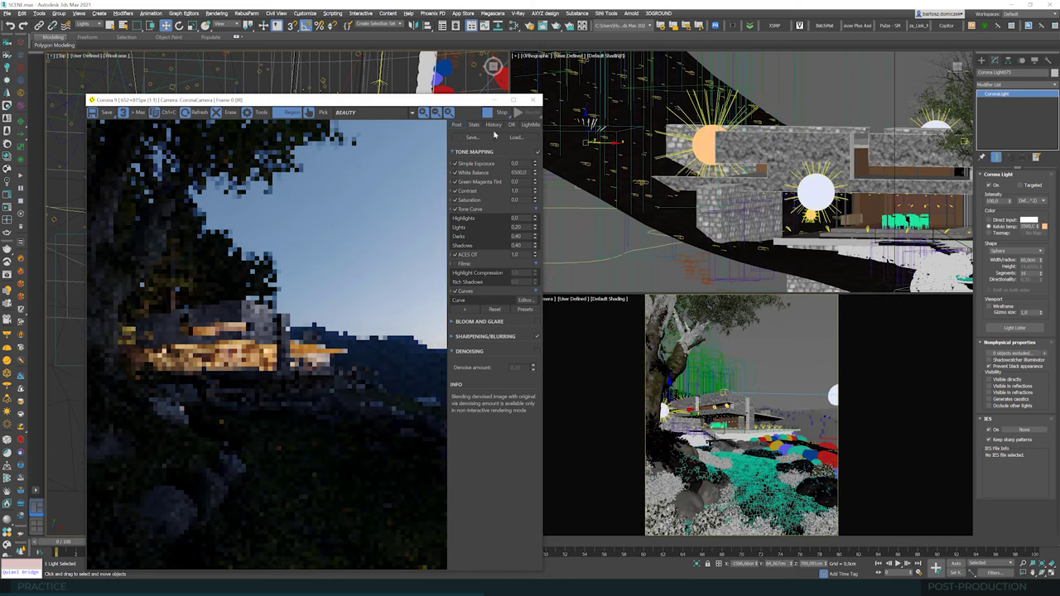
pyautogui.moveTo(587, 121); pyautogui.dragTo(597, 75)
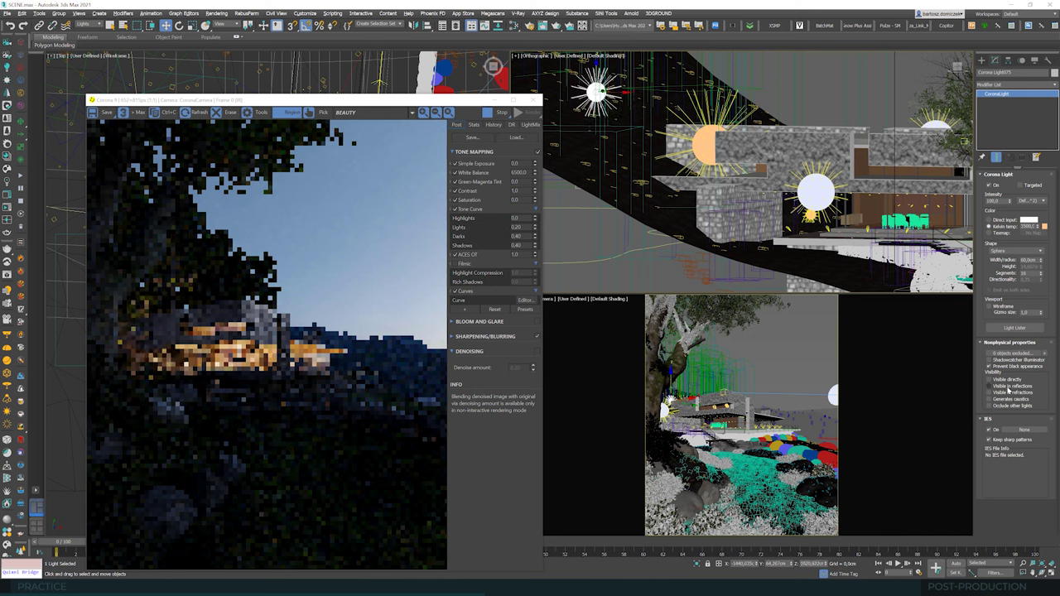
# Step: Make the large sphere light at roof level visible in reflections
pyautogui.click(707, 145)
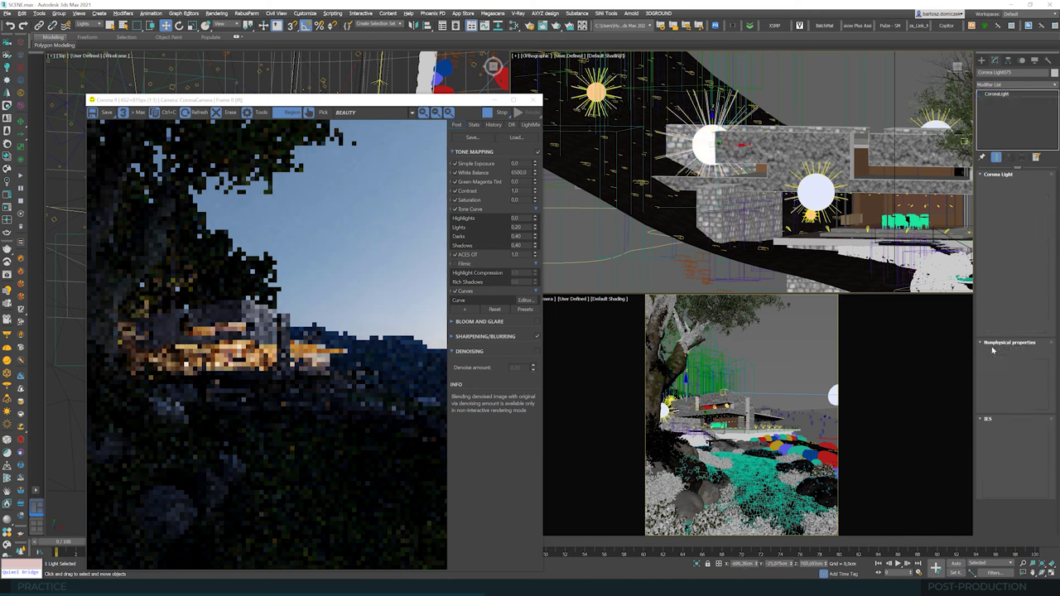
pyautogui.click(1004, 387)
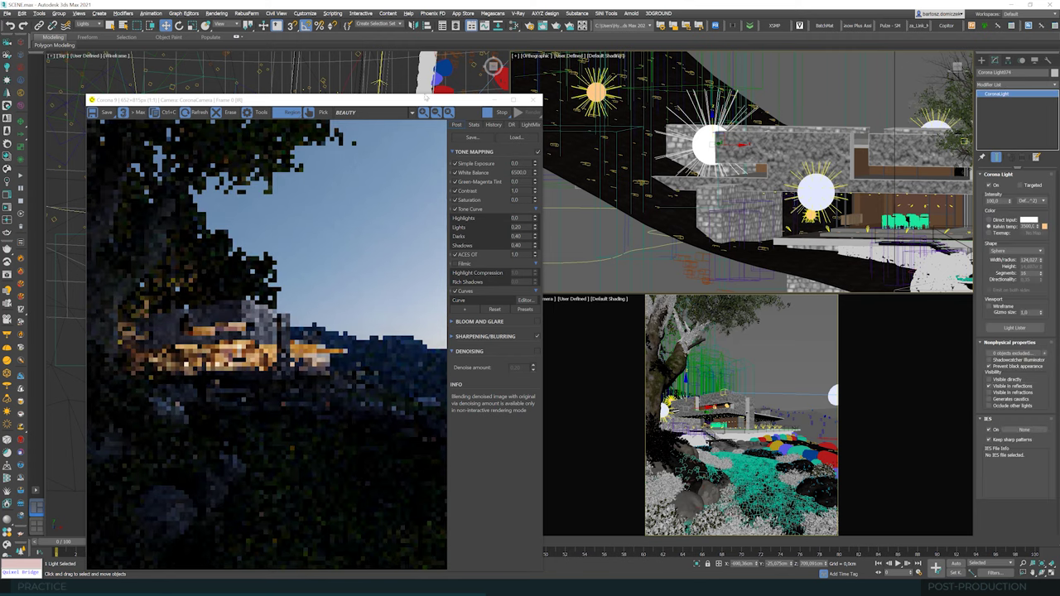
pyautogui.moveTo(425, 97); pyautogui.dragTo(617, 79)
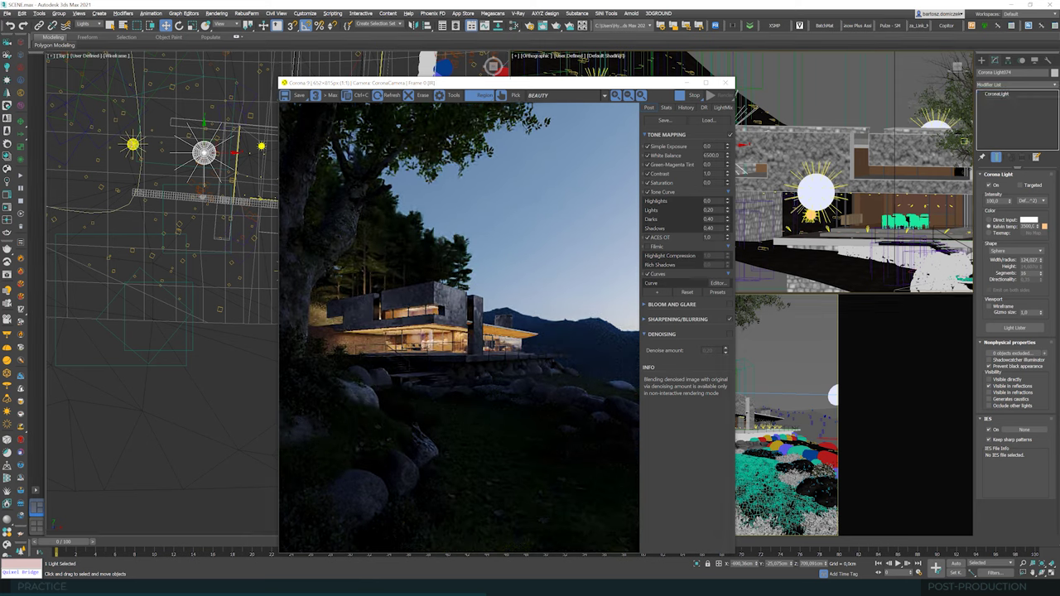
# Step: Enlarge the outer sphere light with its intensity set to 60 and shift it slightly inward and further back
pyautogui.click(132, 146)
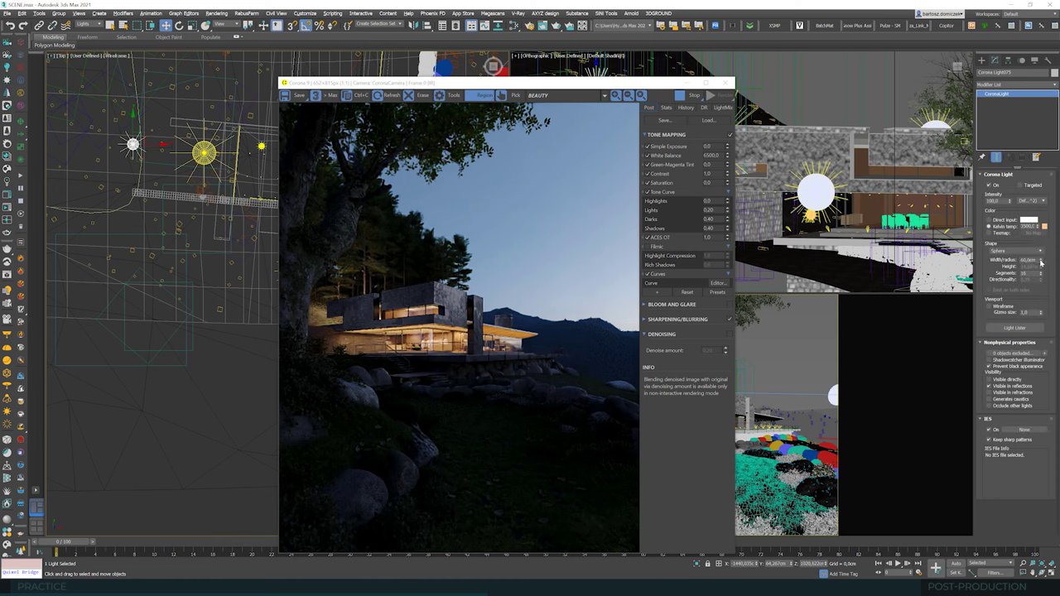
pyautogui.moveTo(1041, 261); pyautogui.dragTo(1041, 246)
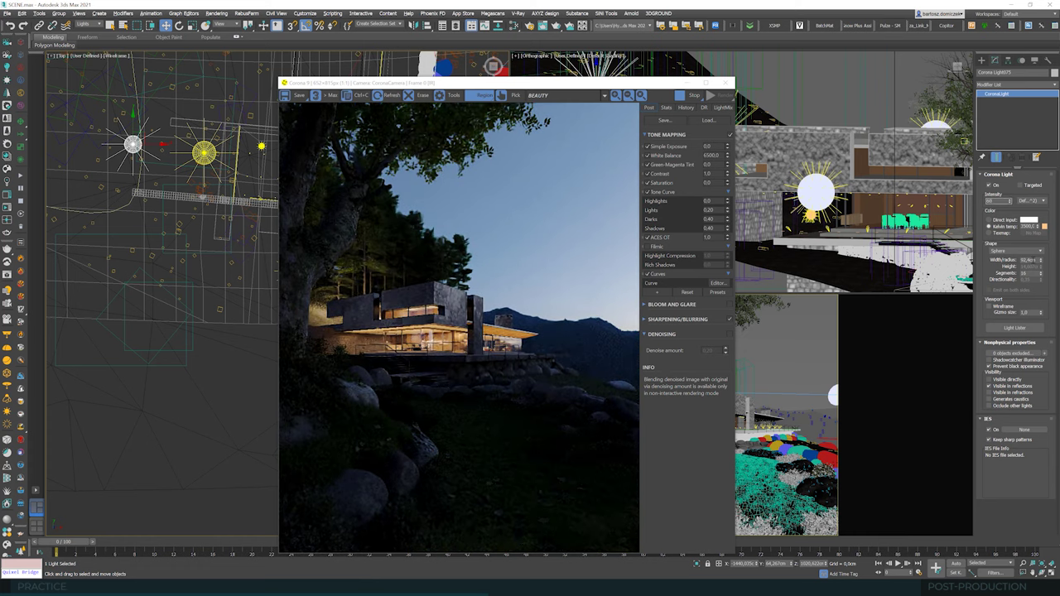
pyautogui.click(1033, 260)
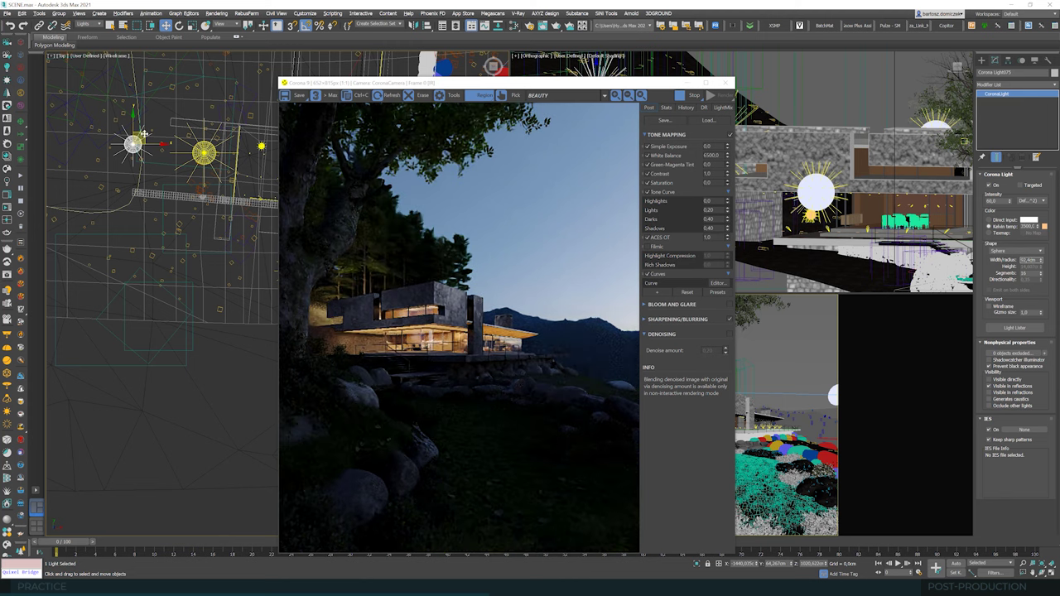
pyautogui.moveTo(145, 134); pyautogui.dragTo(150, 125)
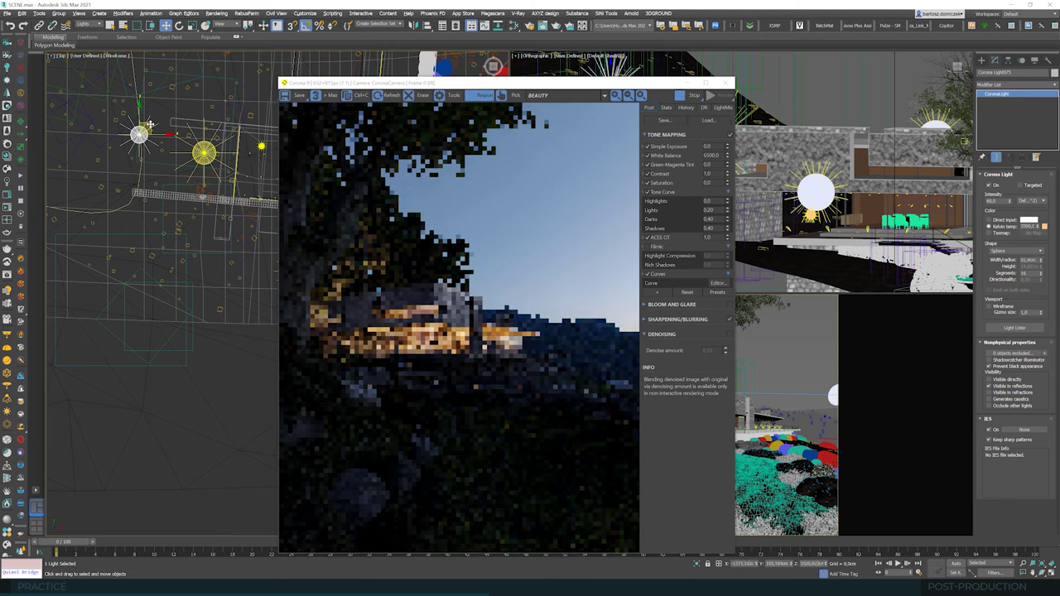
pyautogui.moveTo(149, 124); pyautogui.dragTo(147, 127)
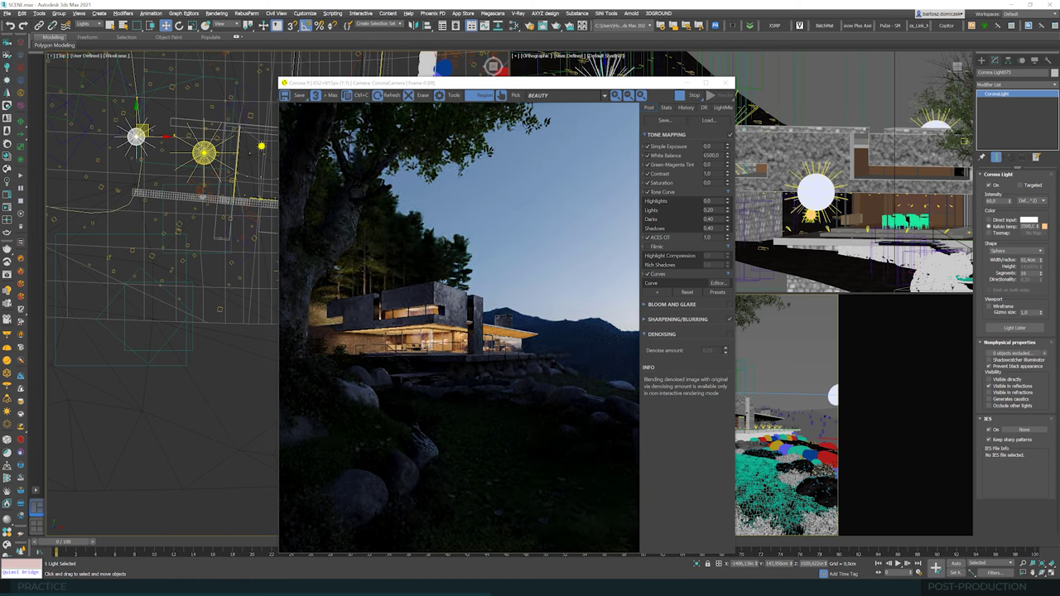
# Step: Copy the large roof-level sphere light to the area further behind the house as an independent copy
pyautogui.click(203, 153)
pyautogui.scroll(-2, 162, 205)
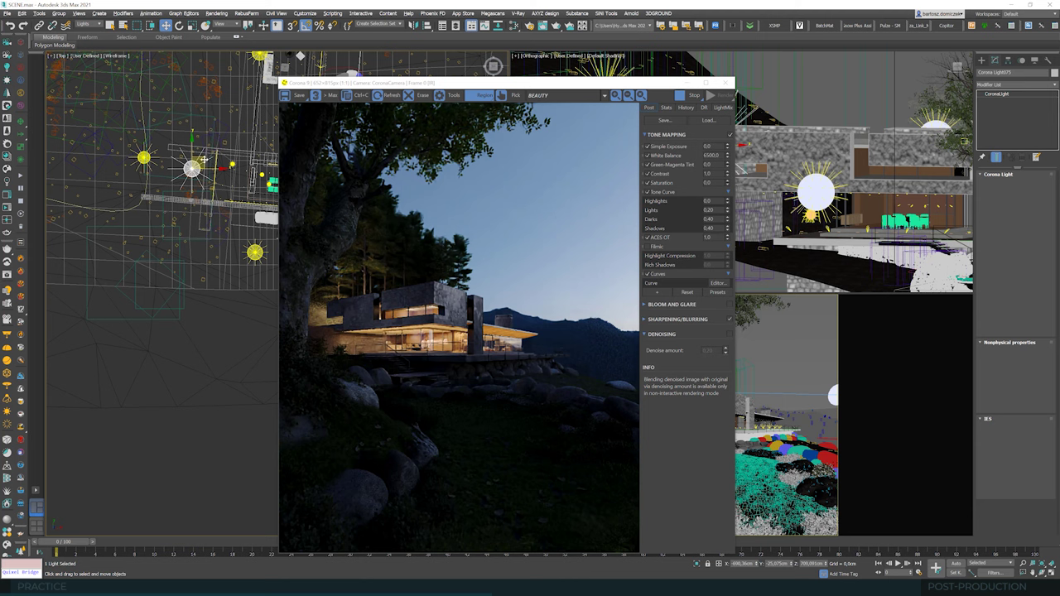
pyautogui.keyDown('shift'); pyautogui.moveTo(204, 159); pyautogui.dragTo(223, 86); pyautogui.keyUp('shift')
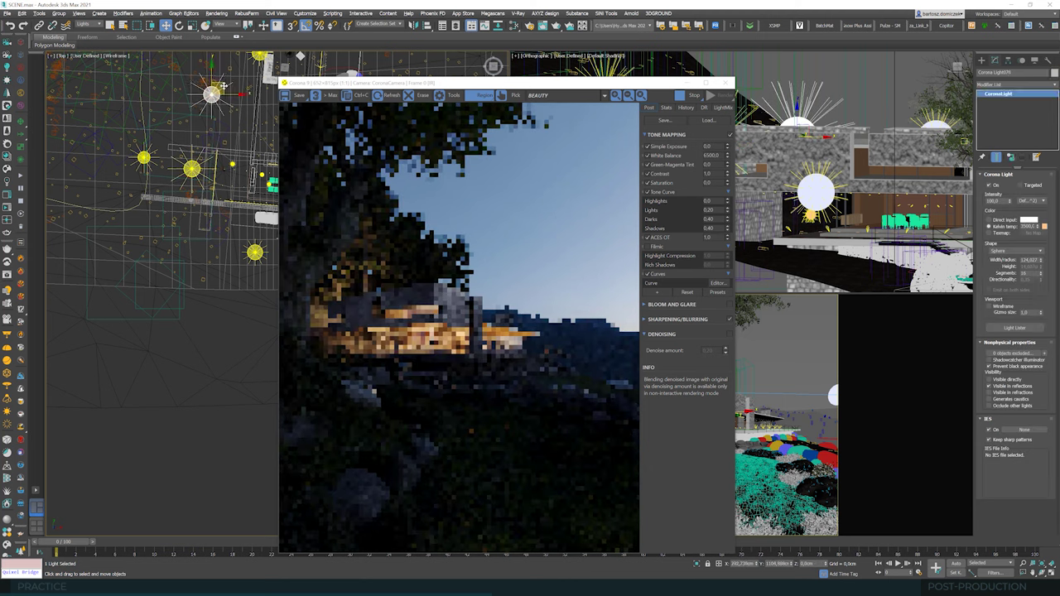
pyautogui.hotkey('ctrl', 'v')
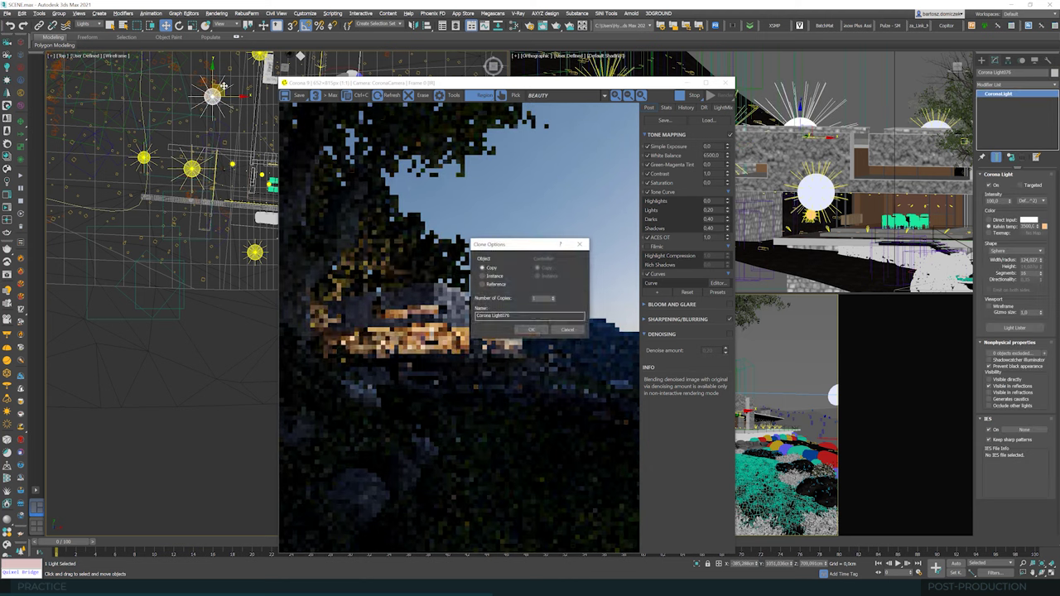
pyautogui.press('Return')
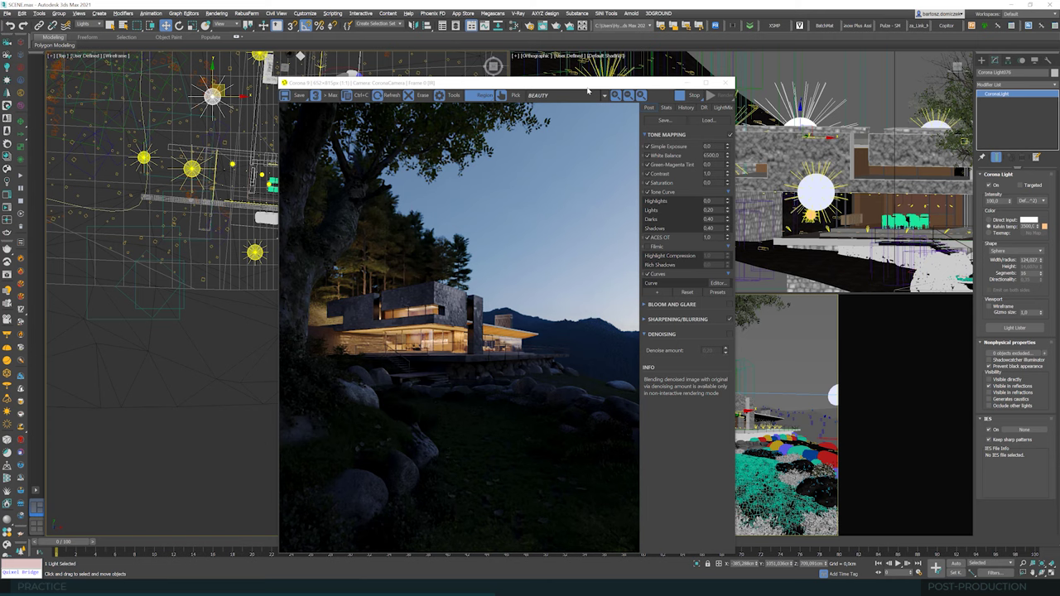
# Step: Adjust the intensity of the cool sphere light in front of the house
pyautogui.moveTo(588, 85); pyautogui.dragTo(532, 61)
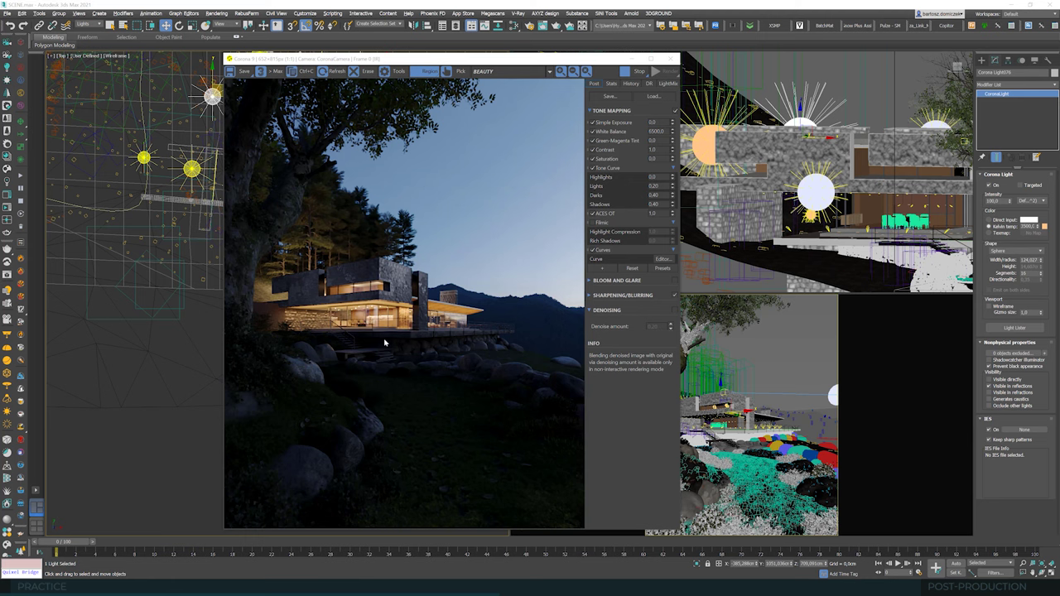
pyautogui.moveTo(552, 60); pyautogui.dragTo(650, 55)
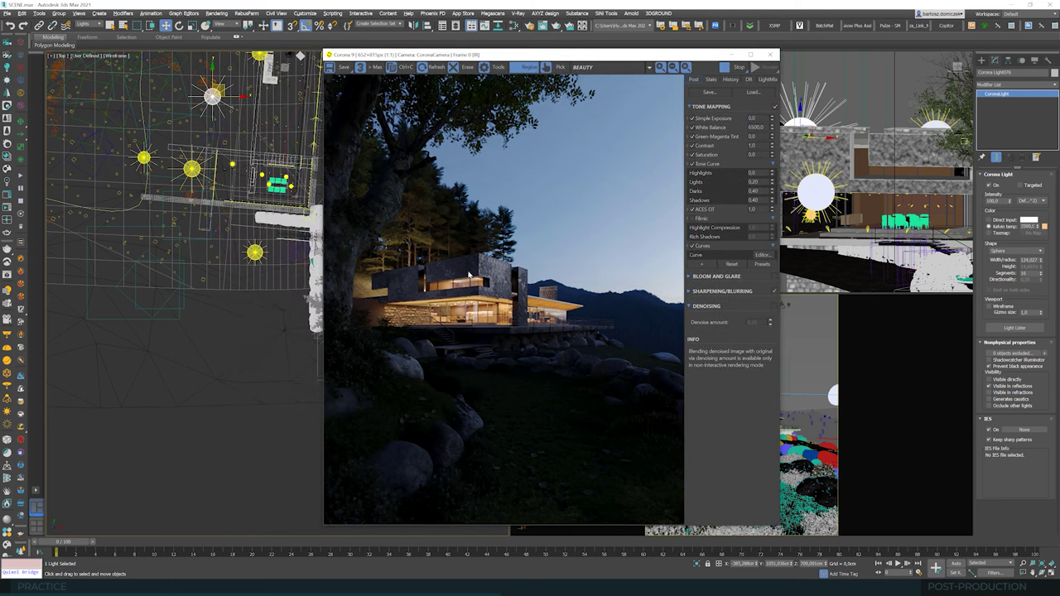
pyautogui.click(255, 253)
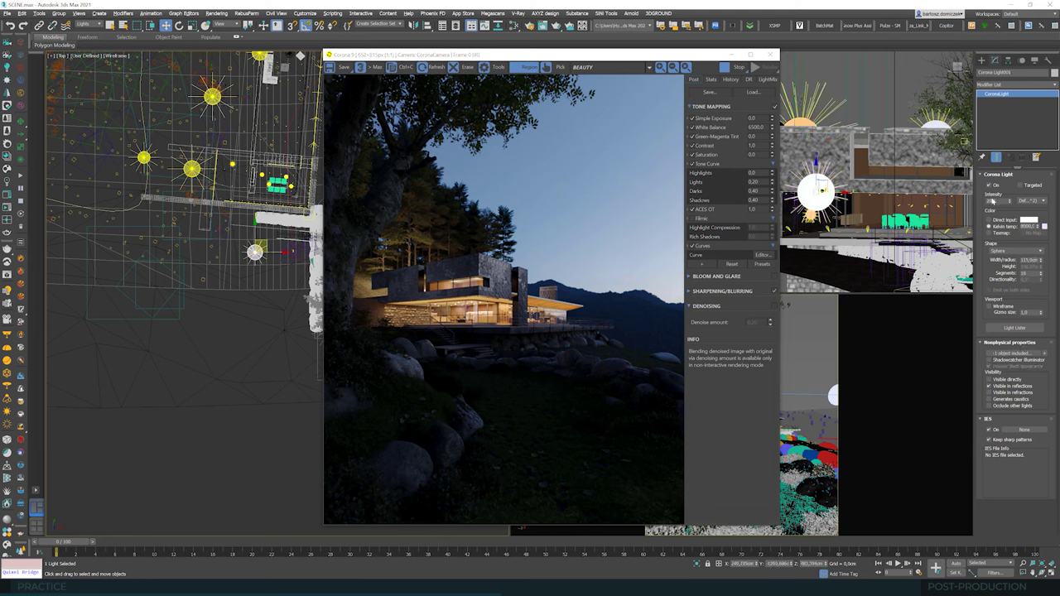
pyautogui.moveTo(1000, 201); pyautogui.dragTo(983, 200)
pyautogui.click(1025, 260)
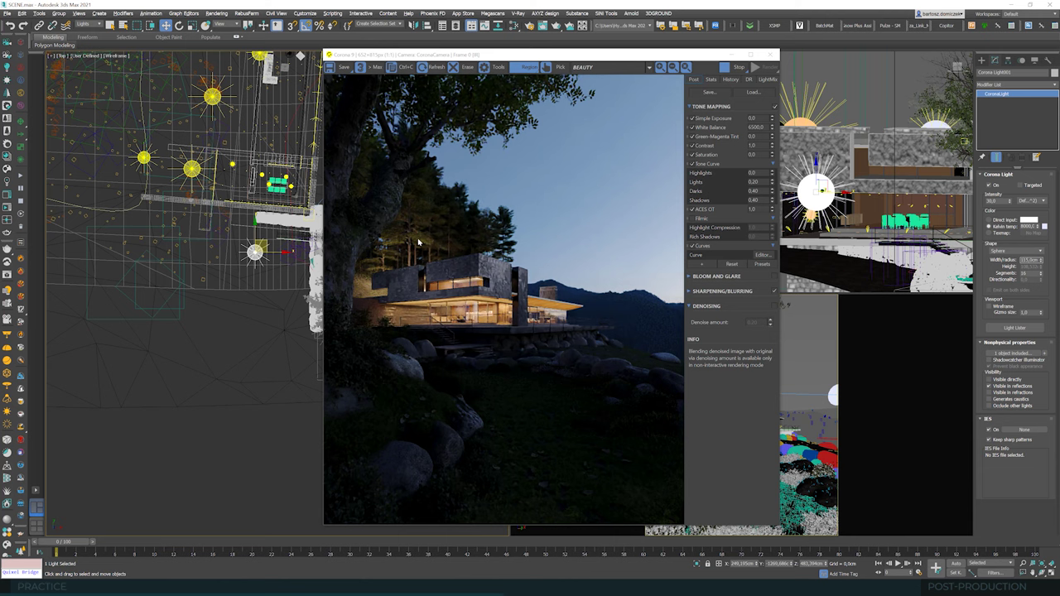
# Step: Examine the house facade, terrace and surrounding rocks in the interactive render alongside the light placement in the viewports
pyautogui.scroll(1, 566, 330)
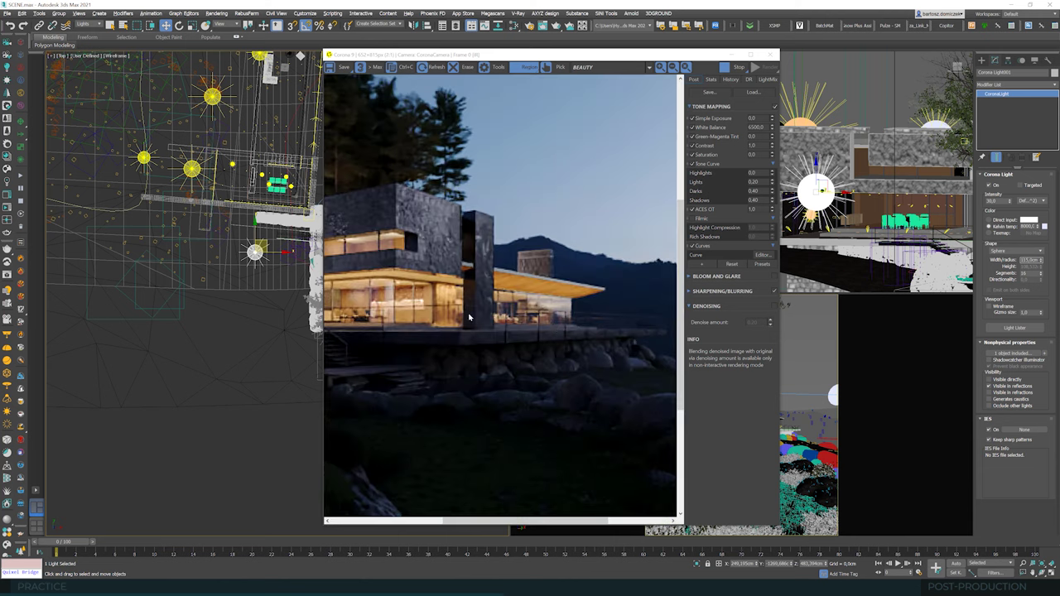
pyautogui.scroll(-1, 425, 312)
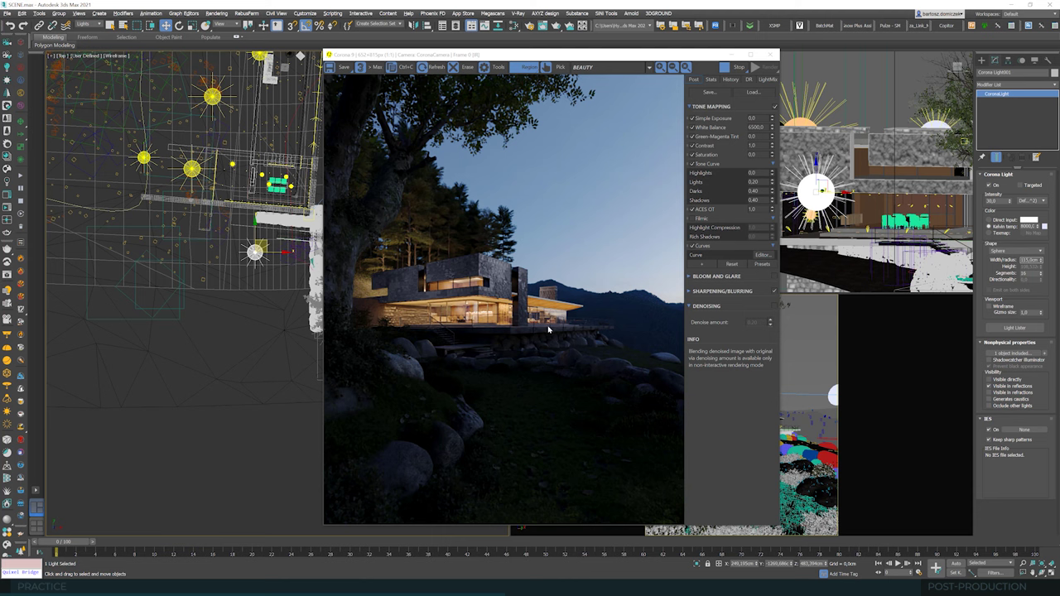
pyautogui.scroll(1, 538, 331)
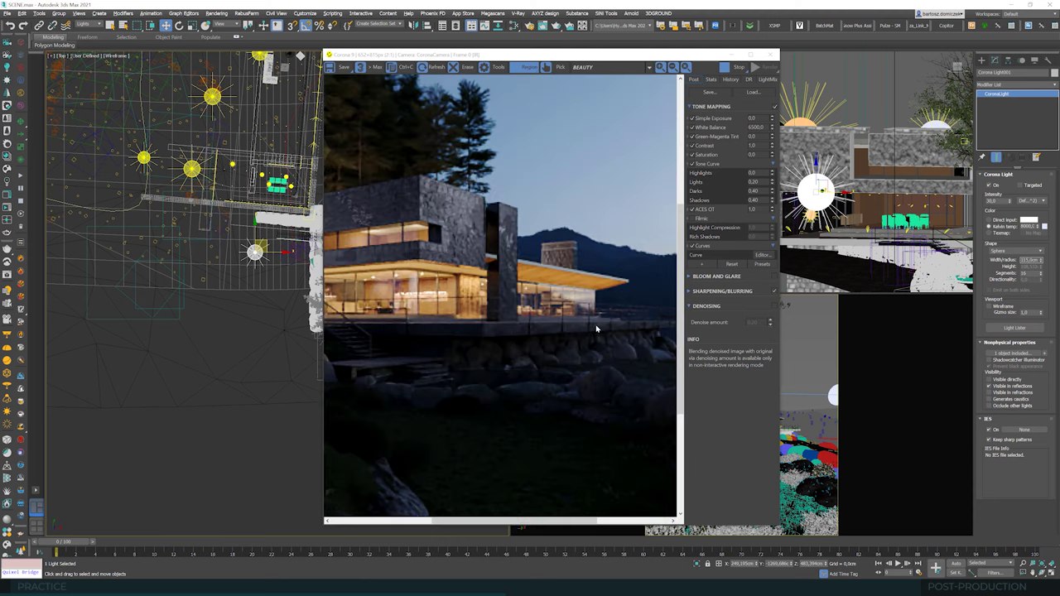
pyautogui.scroll(-1, 590, 329)
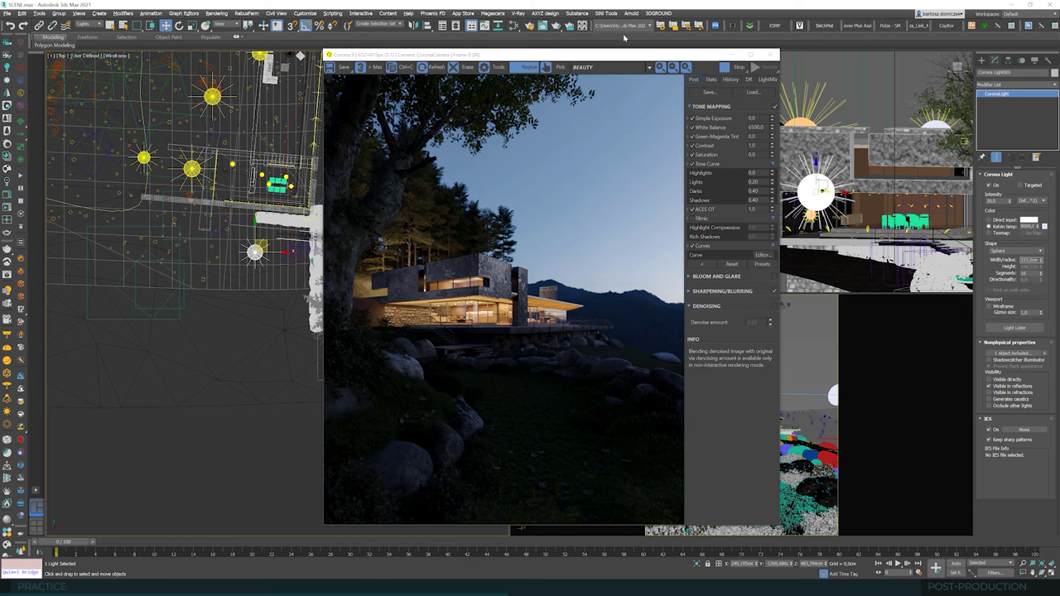
pyautogui.moveTo(609, 58); pyautogui.dragTo(314, 113)
pyautogui.scroll(-2, 604, 215)
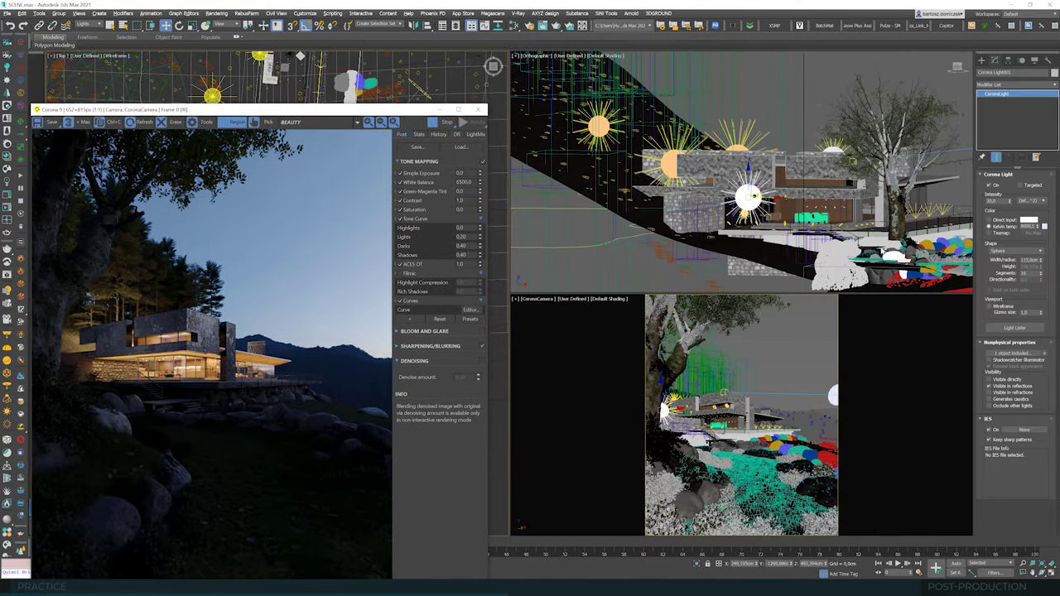
# Step: Copy the strip light along the terrace edge inward to the glazed facade as an independent copy
pyautogui.click(1042, 572)
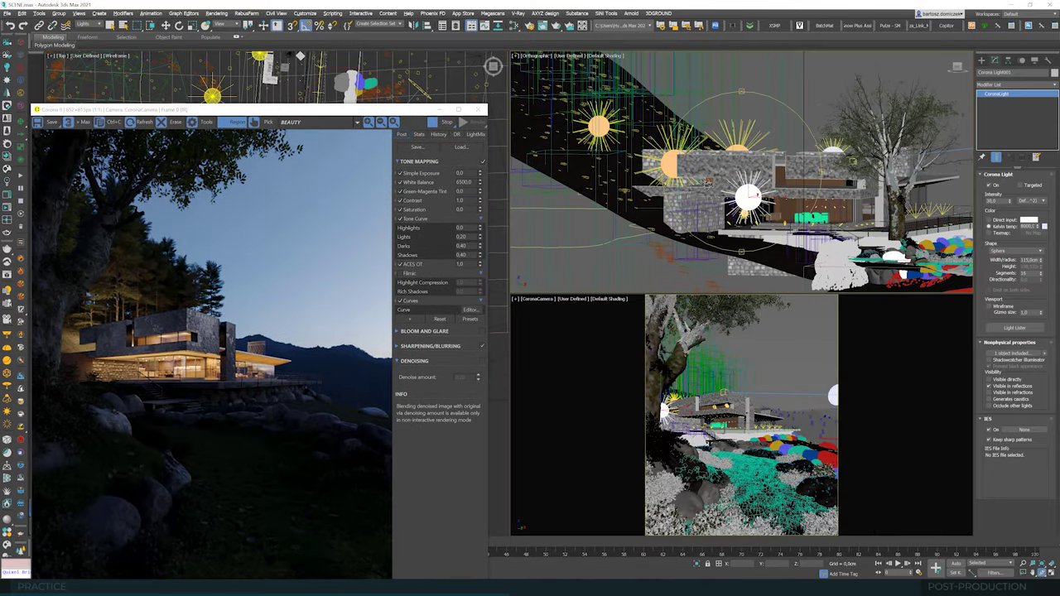
pyautogui.moveTo(708, 184); pyautogui.dragTo(647, 192)
pyautogui.moveTo(782, 202); pyautogui.dragTo(563, 210, button='middle')
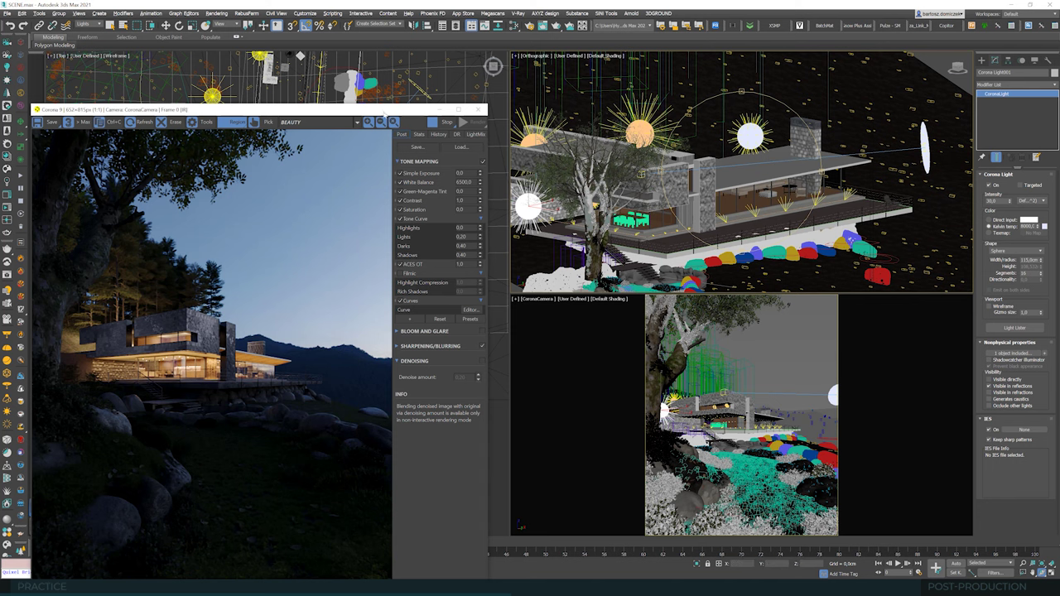
pyautogui.moveTo(382, 110); pyautogui.dragTo(513, 71)
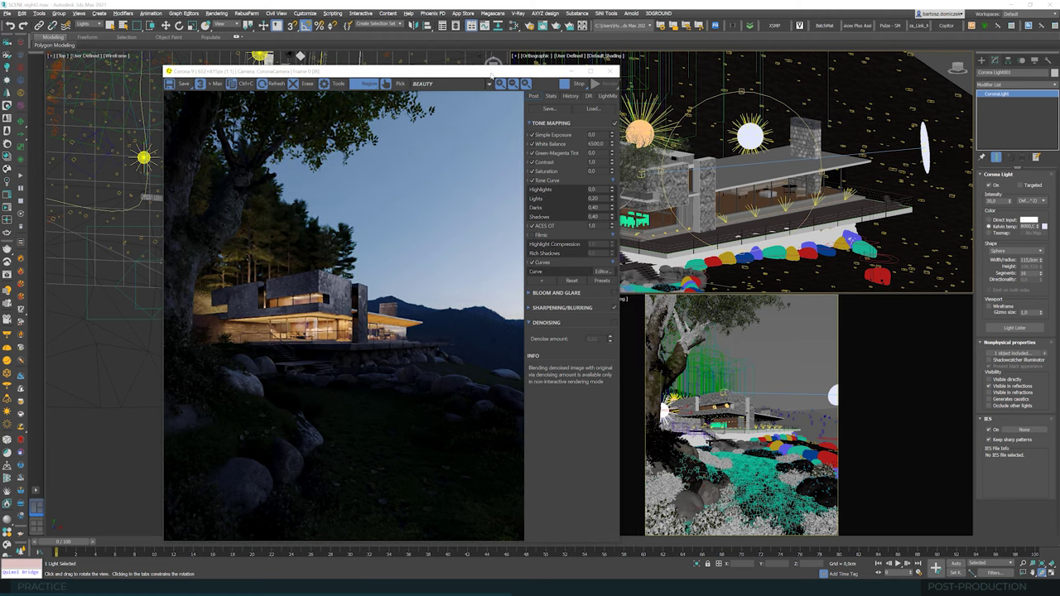
pyautogui.moveTo(491, 76); pyautogui.dragTo(631, 189)
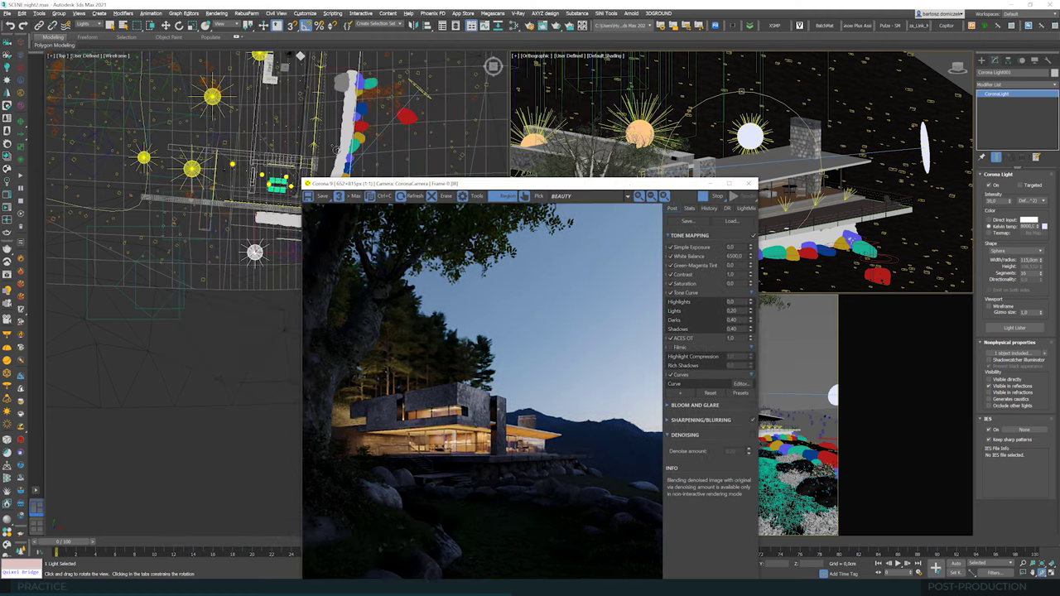
pyautogui.click(316, 102)
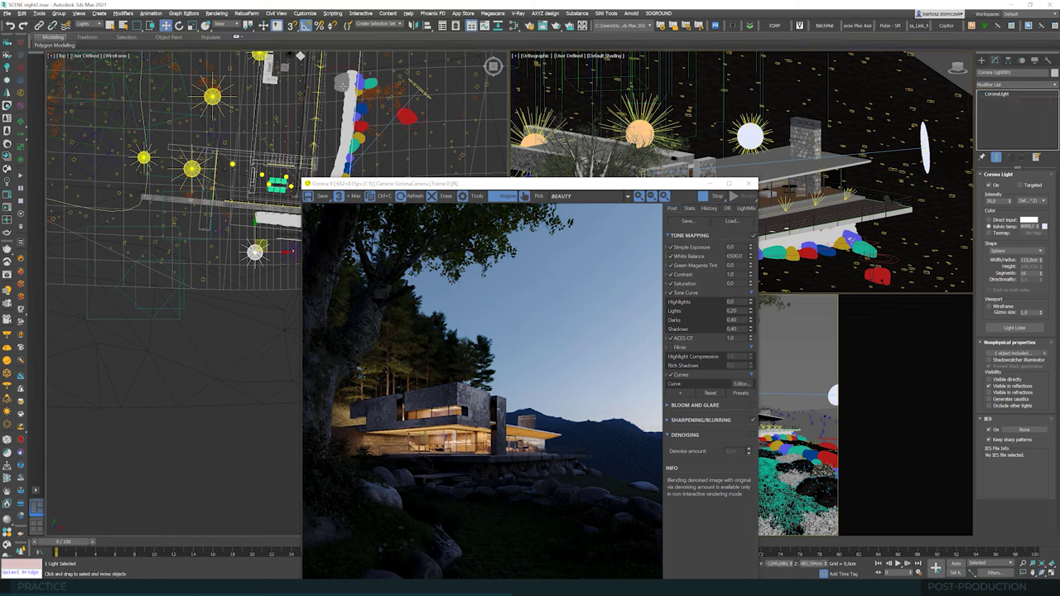
pyautogui.moveTo(340, 109); pyautogui.dragTo(349, 153, button='middle')
pyautogui.scroll(6, 349, 142)
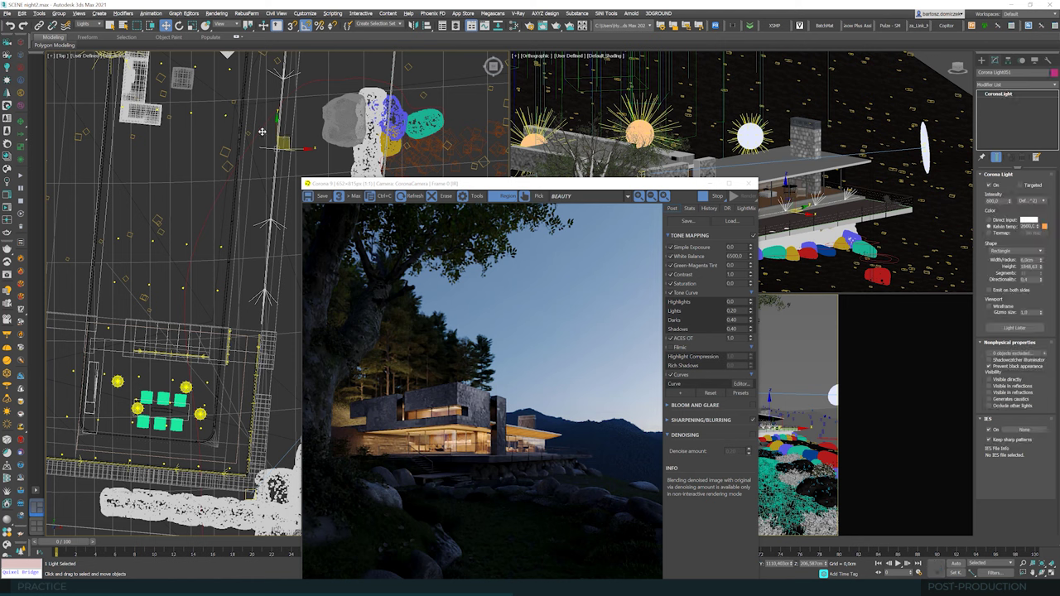
pyautogui.keyDown('shift'); pyautogui.moveTo(285, 139); pyautogui.dragTo(252, 135); pyautogui.keyUp('shift')
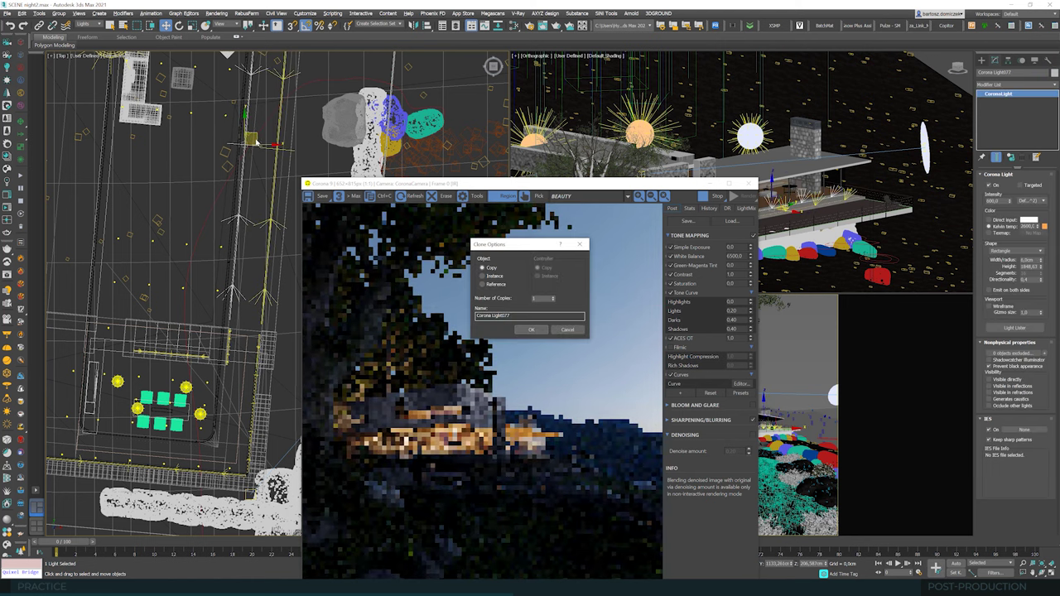
pyautogui.press('Return')
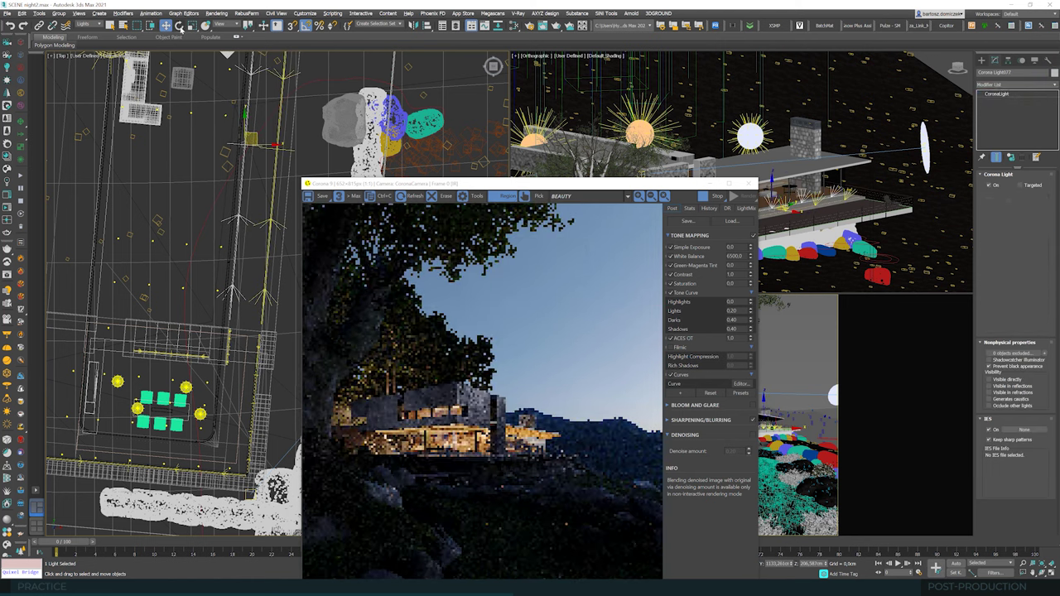
# Step: Widen the copied strip light and rotate it upright along the terrace glazing
pyautogui.click(179, 25)
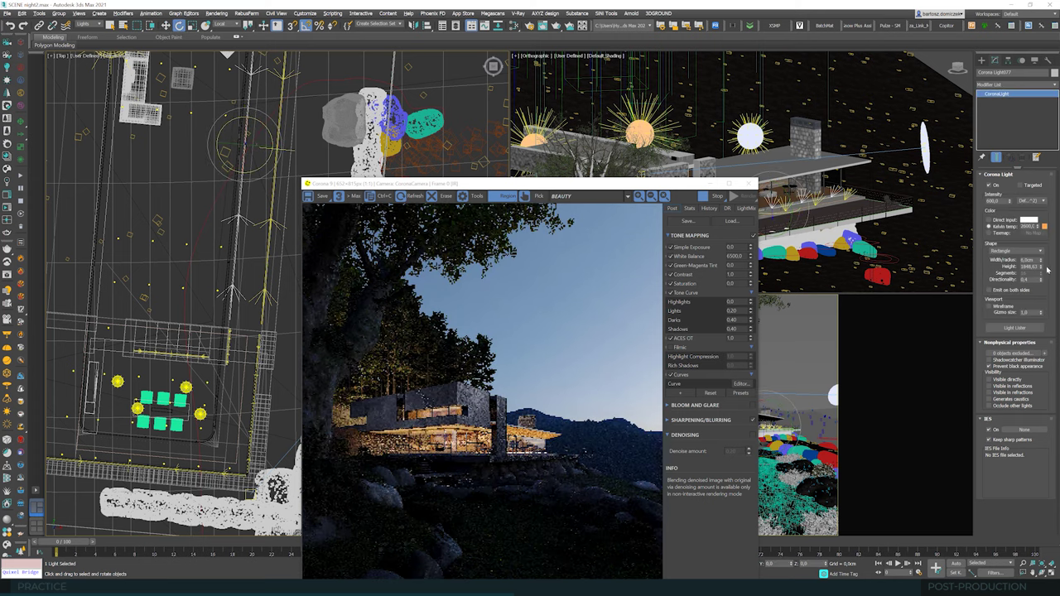
pyautogui.moveTo(1042, 262); pyautogui.dragTo(17, 143)
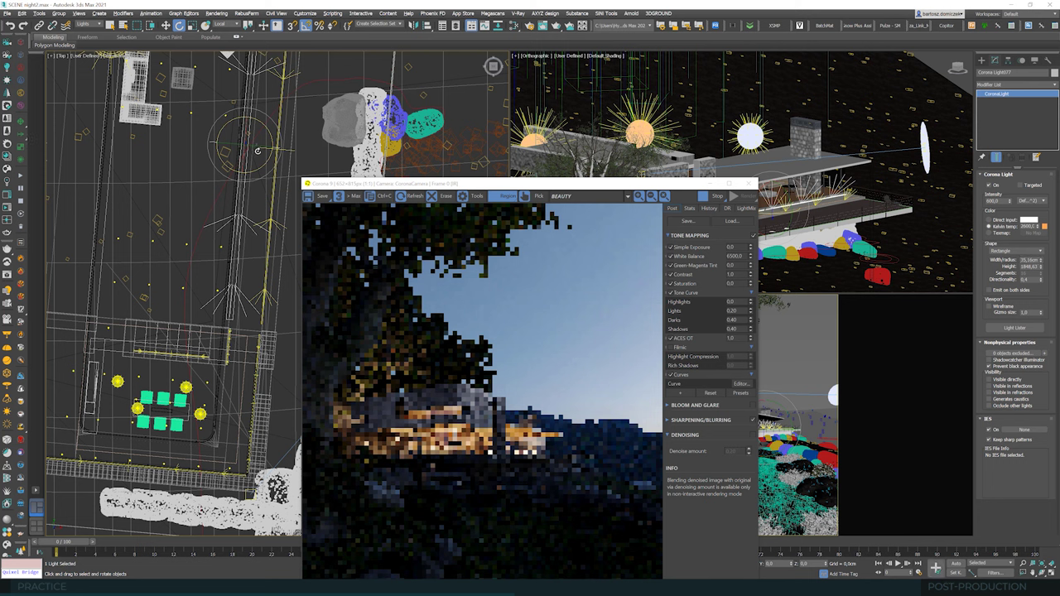
pyautogui.moveTo(259, 144); pyautogui.dragTo(283, 142)
pyautogui.moveTo(480, 188); pyautogui.dragTo(285, 179)
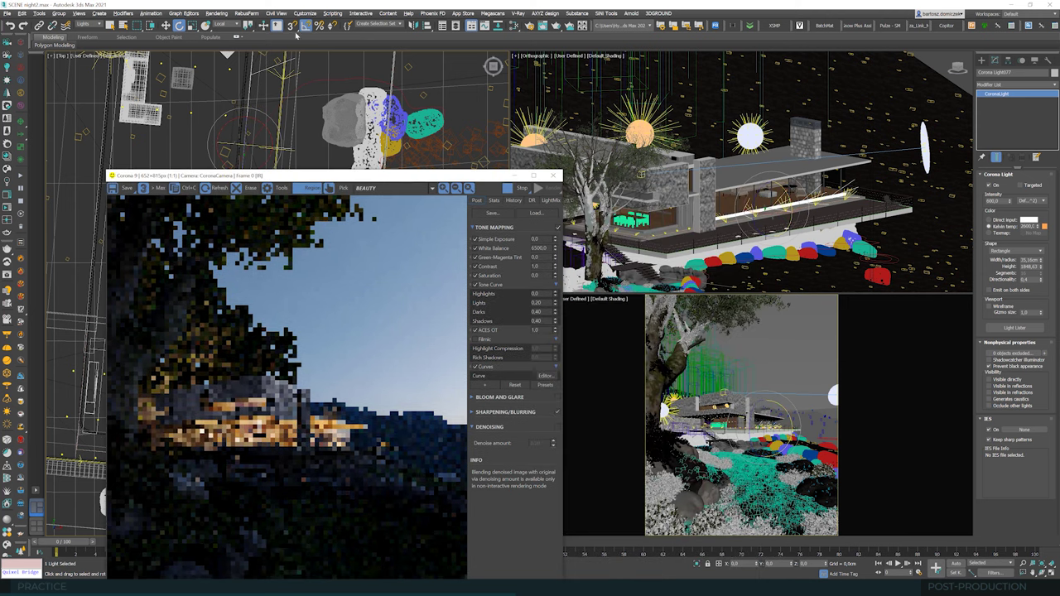
# Step: Raise the copied light in front of the glazing, widen it into a panel and set its intensity to 60
pyautogui.click(165, 25)
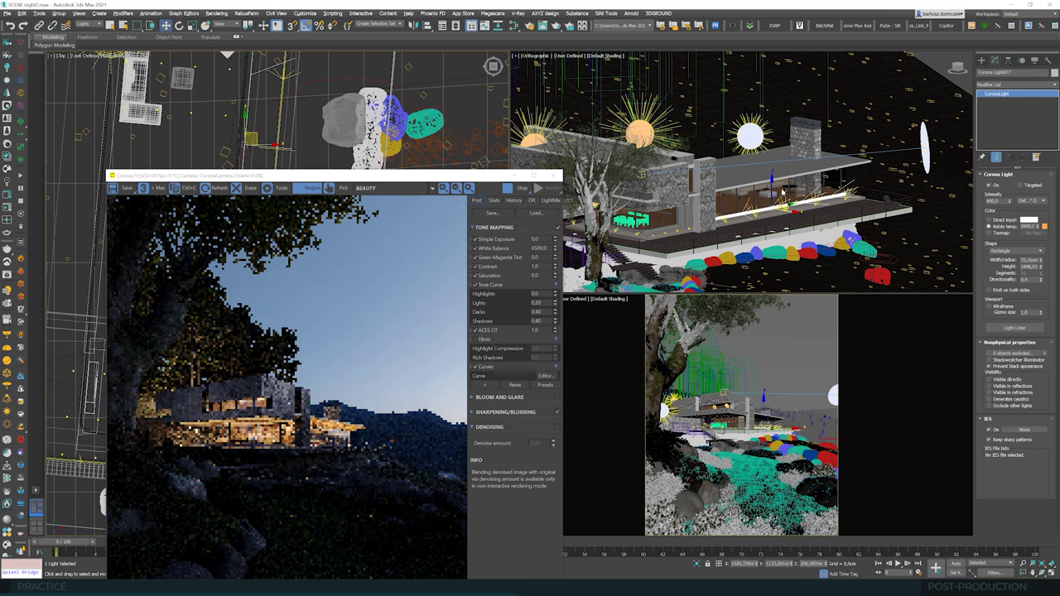
pyautogui.scroll(5, 758, 210)
pyautogui.moveTo(759, 210); pyautogui.dragTo(760, 185)
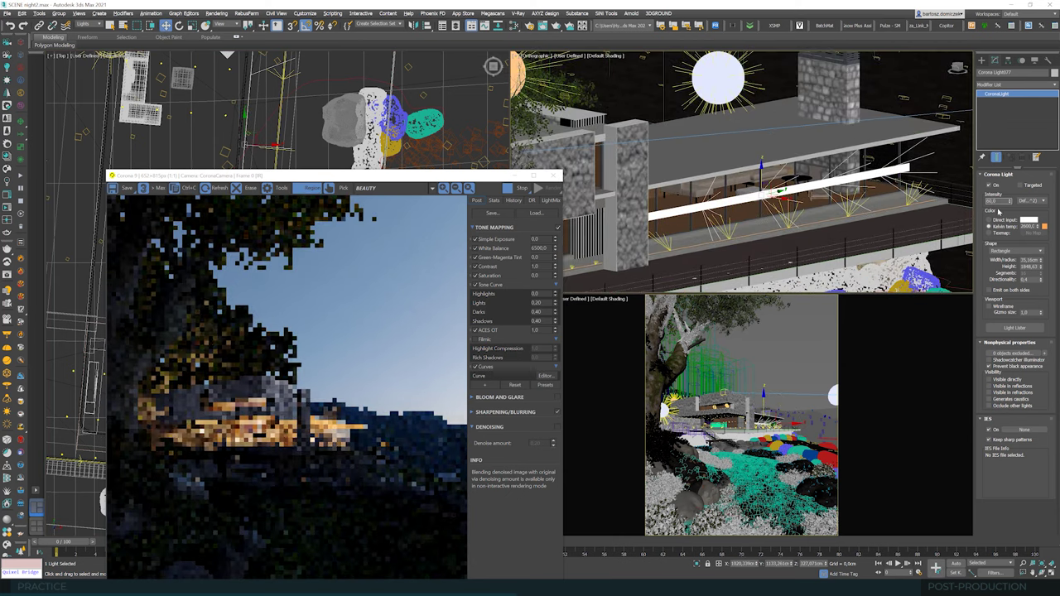
pyautogui.moveTo(1041, 260)
pyautogui.mouseDown()
pyautogui.moveTo(1039, 190)
pyautogui.moveTo(1040, 278)
pyautogui.mouseUp()
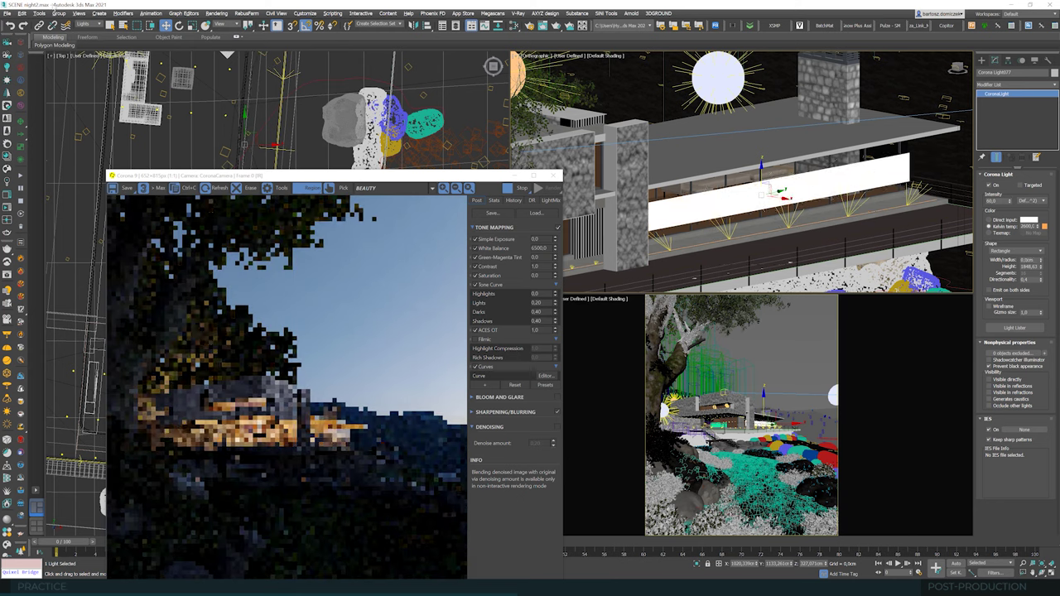
pyautogui.keyDown('alt'); pyautogui.moveTo(766, 178); pyautogui.dragTo(739, 186, button='middle'); pyautogui.keyUp('alt')
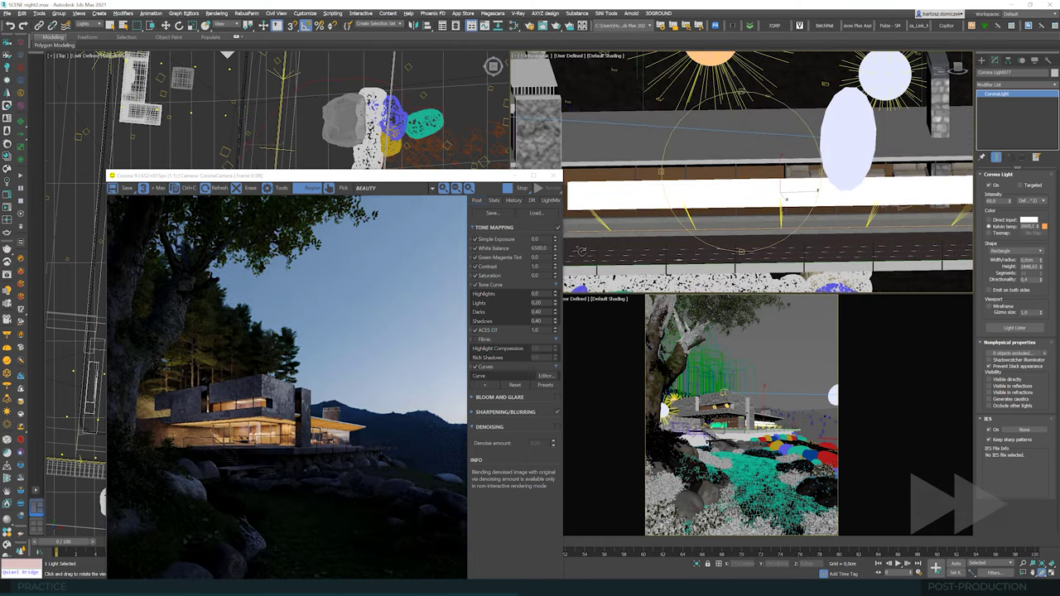
# Step: Adjust the width of the rectangular light along the glazing to about 229 cm
pyautogui.click(662, 191)
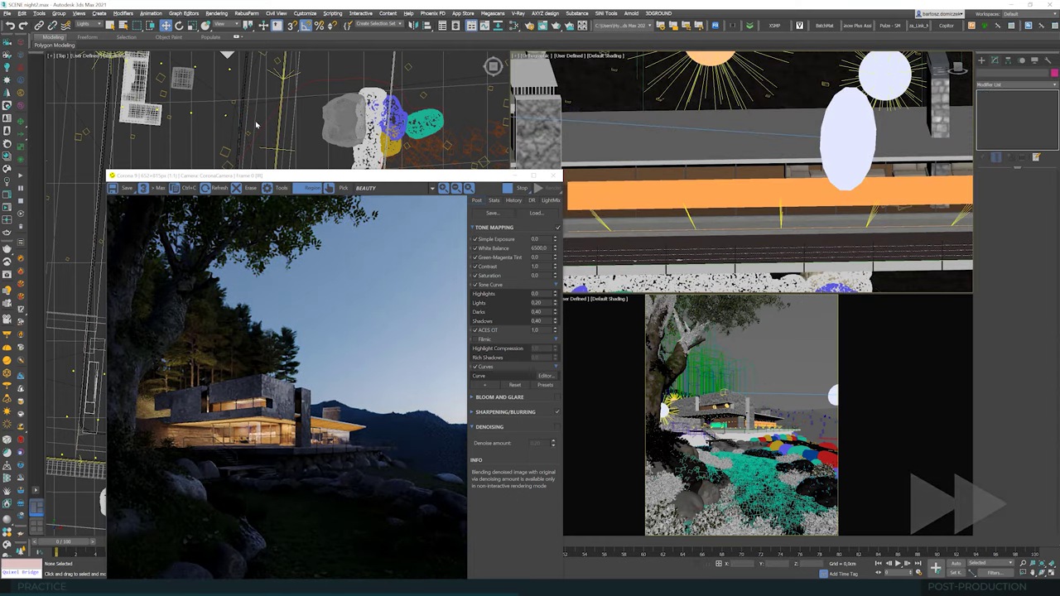
pyautogui.scroll(-5, 249, 122)
pyautogui.moveTo(273, 178); pyautogui.dragTo(413, 231)
pyautogui.scroll(-3, 290, 191)
pyautogui.scroll(3, 270, 95)
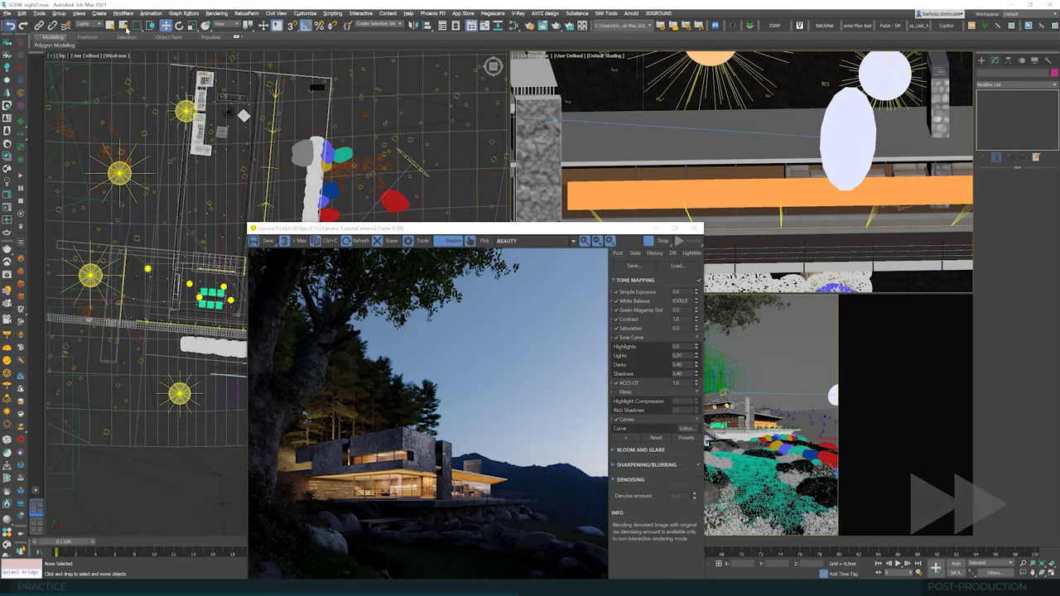
pyautogui.click(746, 194)
pyautogui.moveTo(1010, 201); pyautogui.dragTo(1008, 230)
pyautogui.moveTo(1041, 261); pyautogui.dragTo(1041, 286)
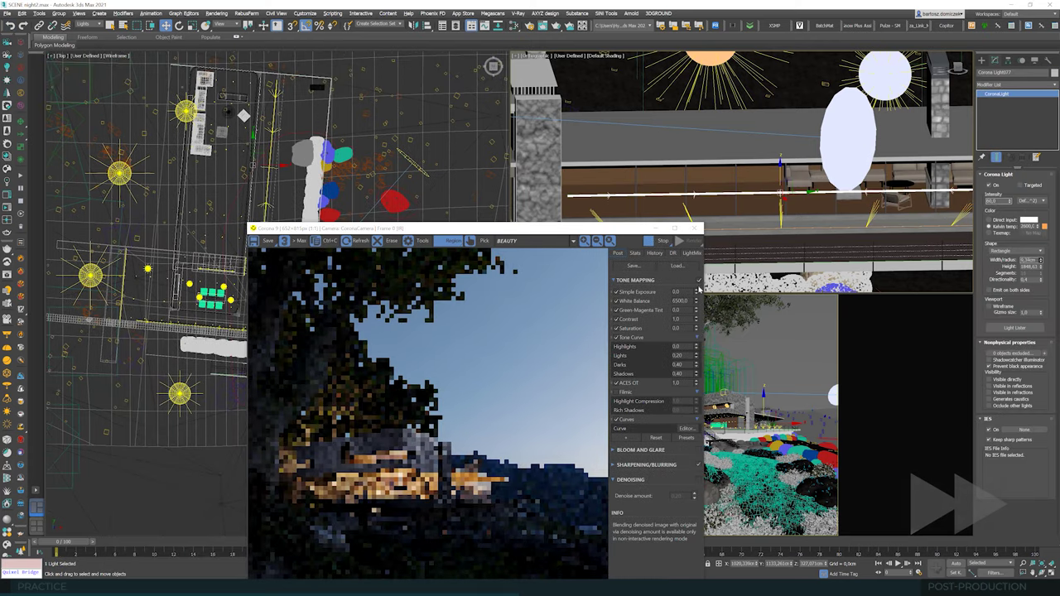
pyautogui.moveTo(530, 228); pyautogui.dragTo(523, 229)
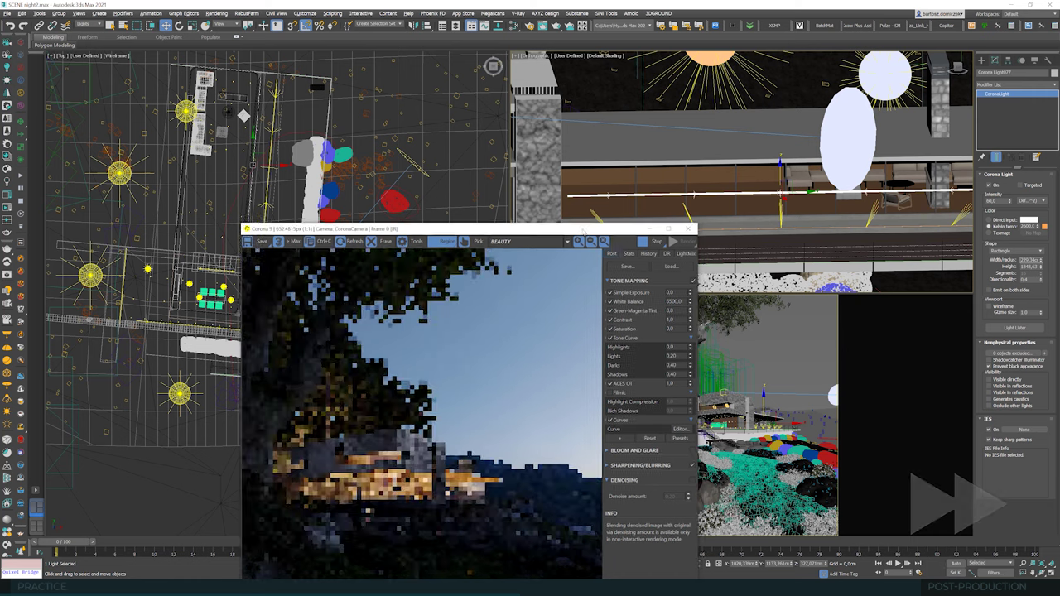
pyautogui.moveTo(1041, 261); pyautogui.dragTo(1041, 241)
# Step: Raise the glazing panel light slightly and set its directionality to 0
pyautogui.keyDown('alt'); pyautogui.moveTo(704, 189); pyautogui.dragTo(835, 178, button='middle'); pyautogui.keyUp('alt')
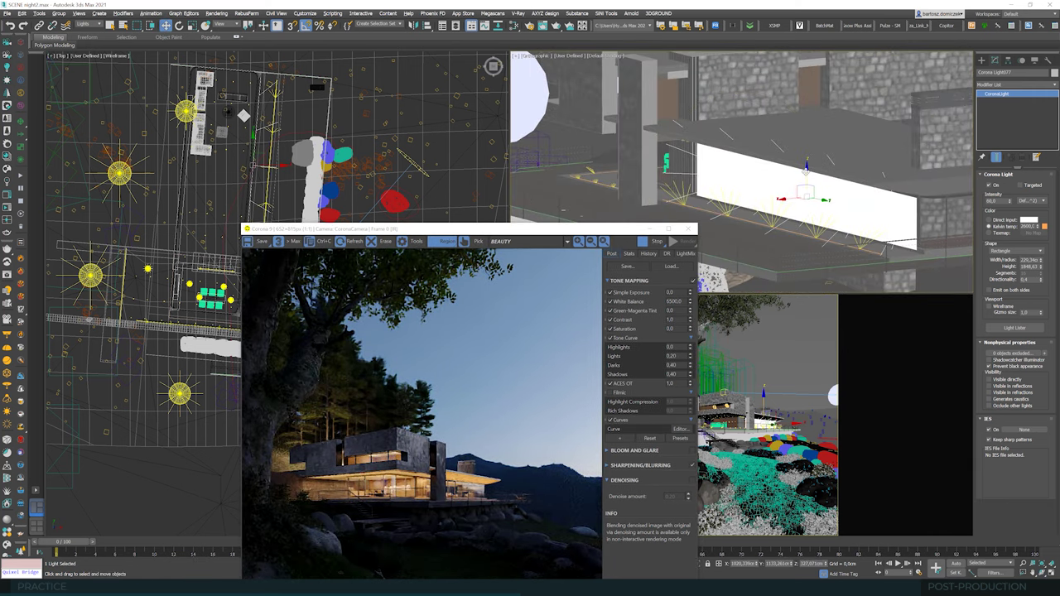
pyautogui.moveTo(807, 172); pyautogui.dragTo(805, 166)
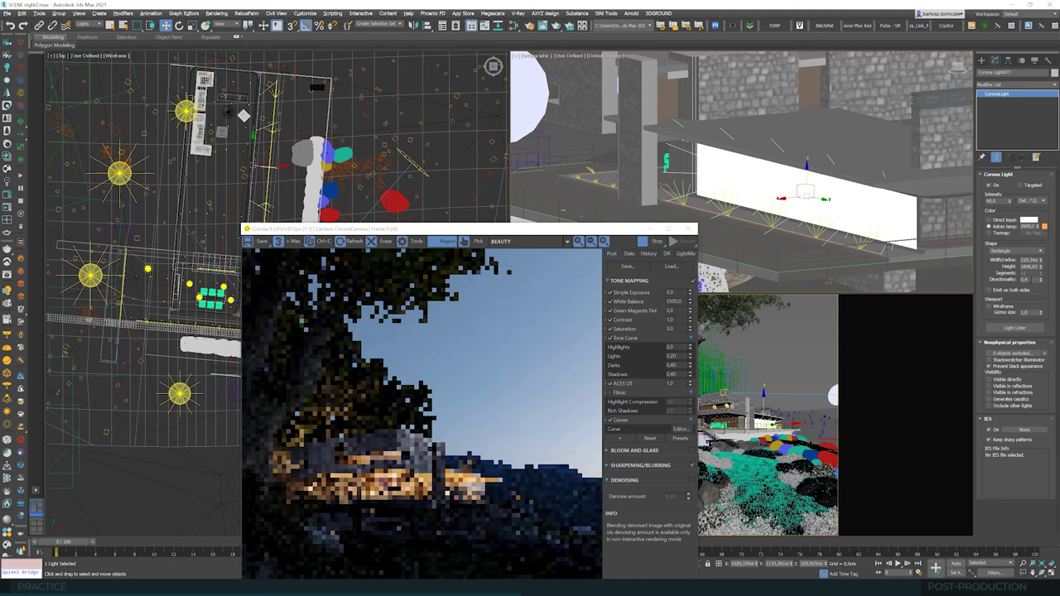
pyautogui.keyDown('ctrl'); pyautogui.keyDown('alt'); pyautogui.rightClick(1058, 274); pyautogui.keyUp('alt'); pyautogui.keyUp('ctrl')
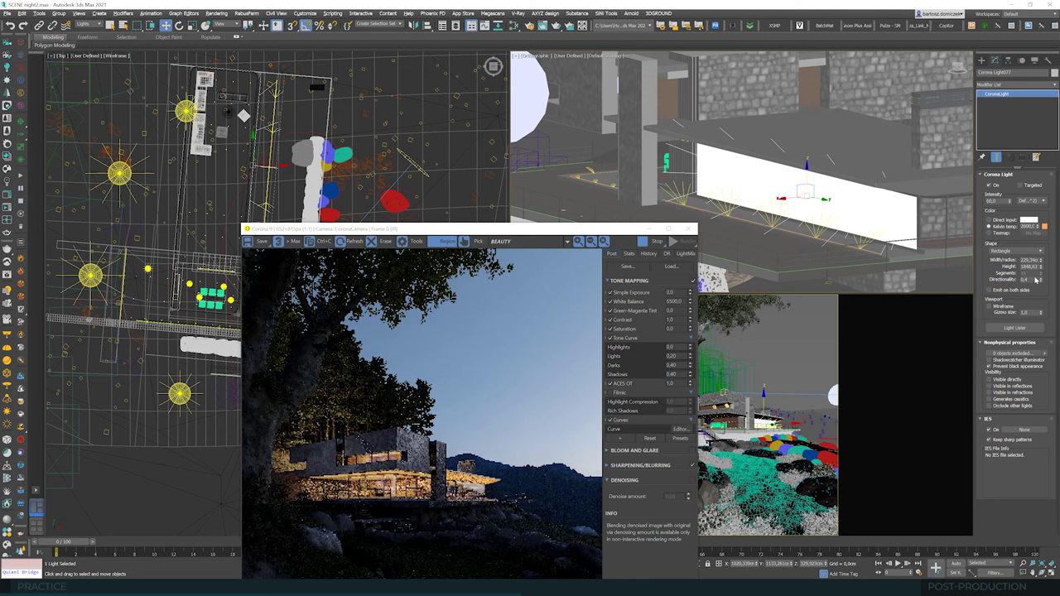
pyautogui.doubleClick(1027, 280)
pyautogui.write('0')
pyautogui.press('Tab')
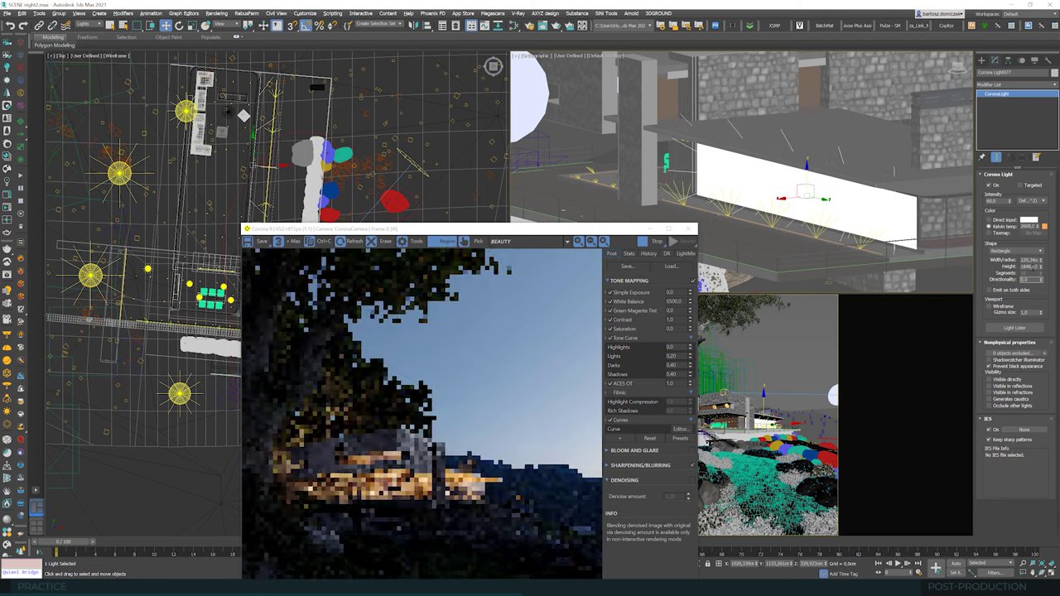
# Step: Move the panel light closer to the glazing line in the plan view and lower its intensity to 10
pyautogui.scroll(8, 268, 156)
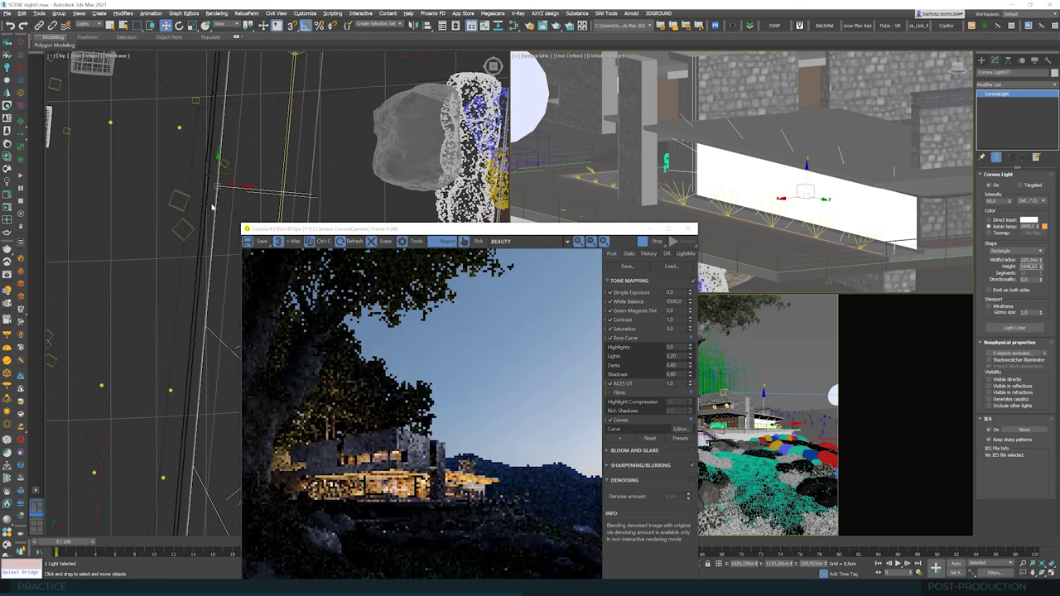
pyautogui.moveTo(223, 175); pyautogui.dragTo(214, 176)
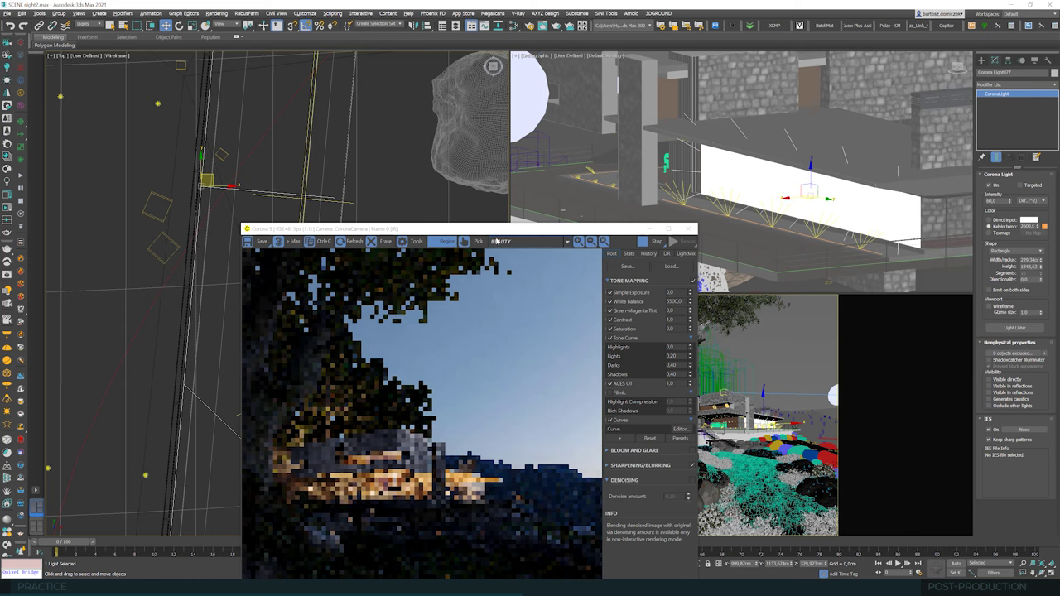
pyautogui.moveTo(502, 224); pyautogui.dragTo(420, 81)
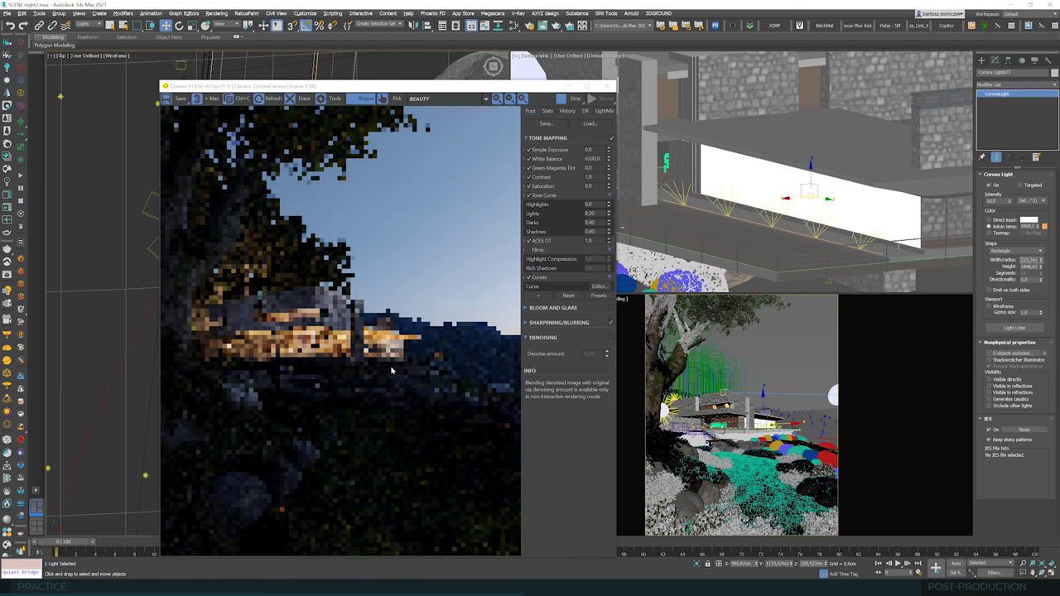
pyautogui.scroll(2, 396, 355)
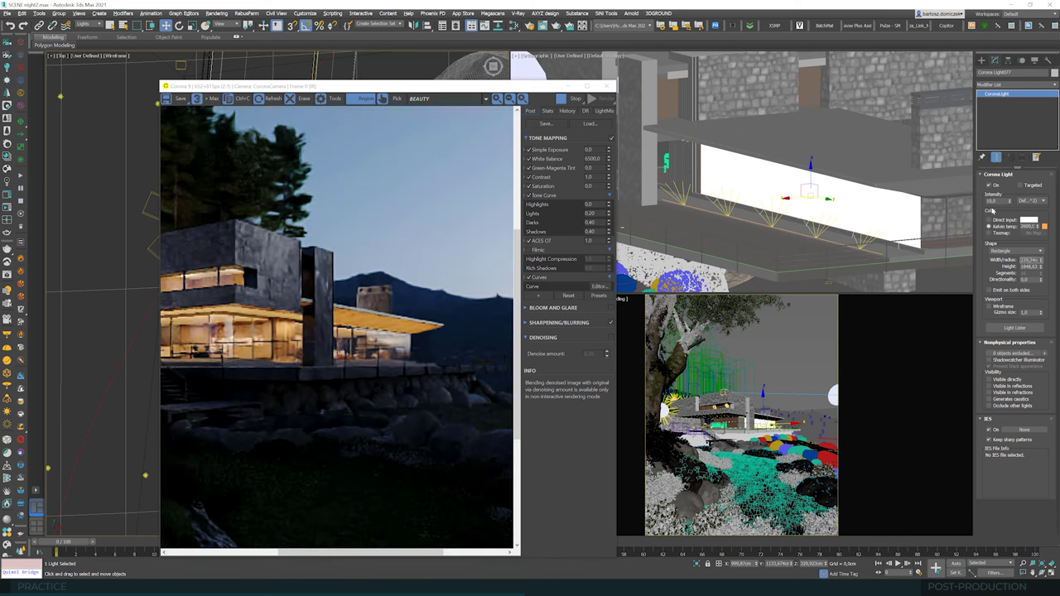
# Step: Set the panel light's intensity to 20 and inspect the glazed wing in the interactive render
pyautogui.click(1041, 267)
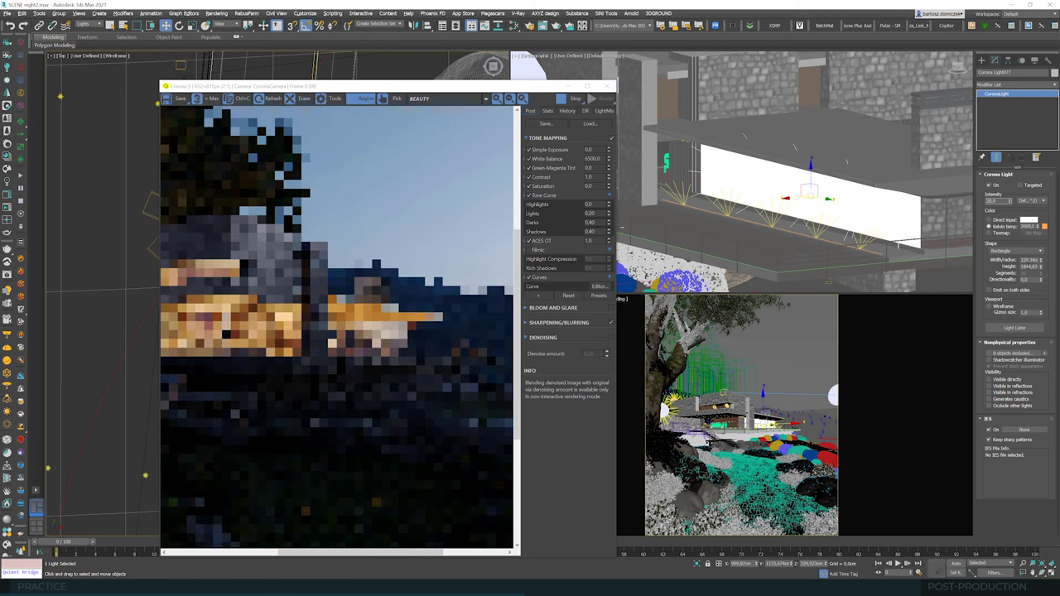
pyautogui.scroll(2, 379, 342)
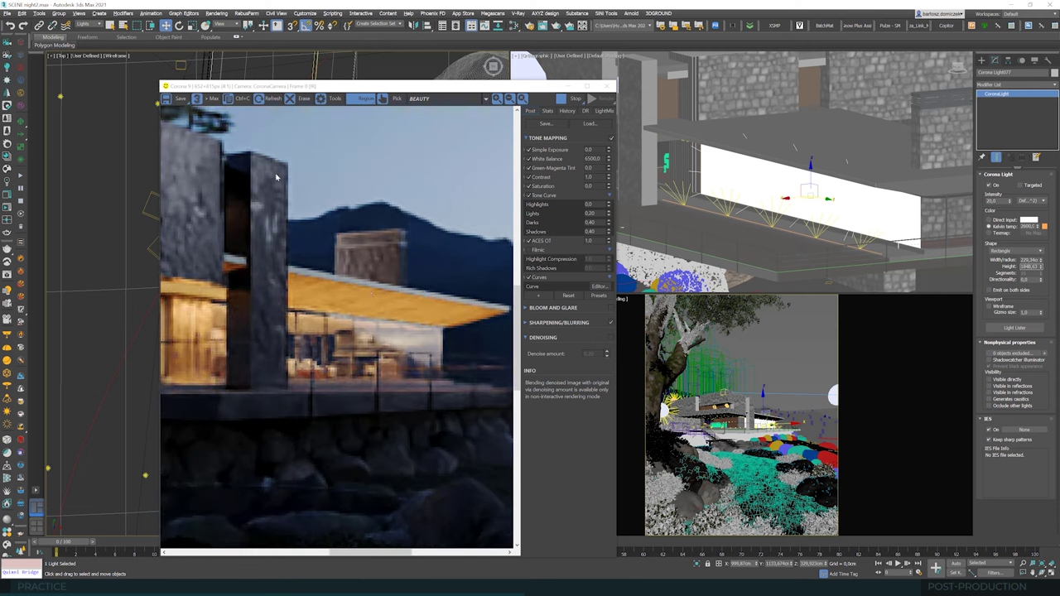
pyautogui.scroll(-1, 273, 196)
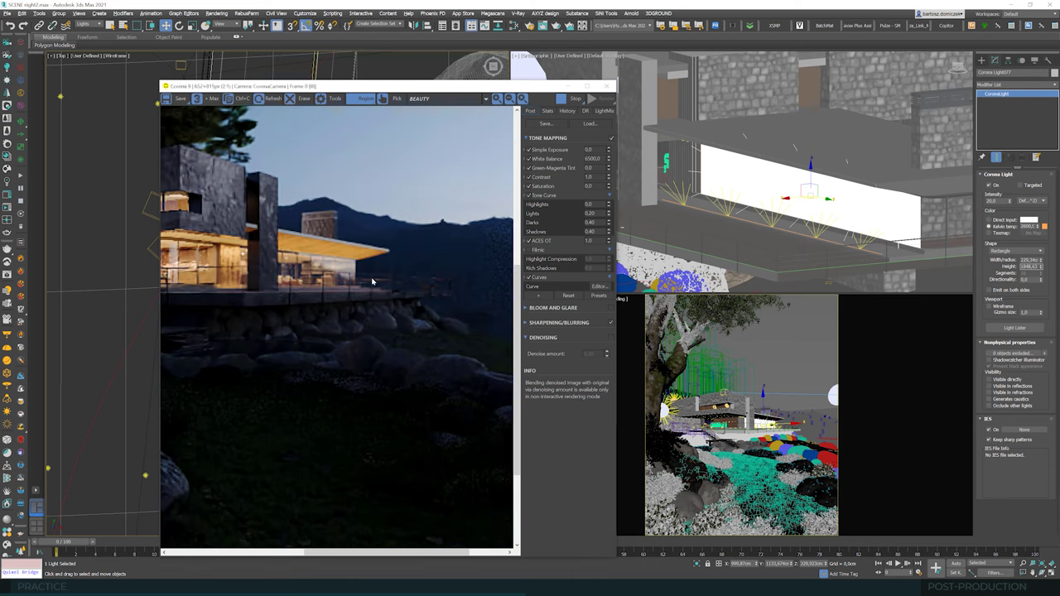
# Step: Draw a render region around the glazed wing and its roof overhang, extended outward past the terrace end
pyautogui.moveTo(262, 217); pyautogui.dragTo(405, 304)
pyautogui.scroll(1, 405, 286)
pyautogui.scroll(-1, 427, 276)
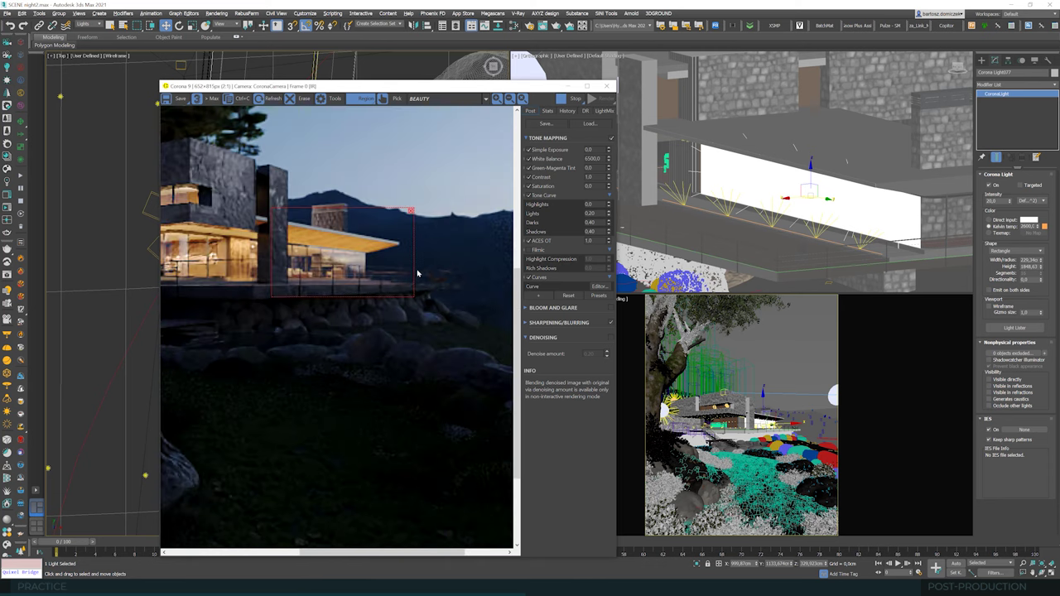
pyautogui.moveTo(411, 211); pyautogui.dragTo(473, 212)
pyautogui.scroll(1, 358, 248)
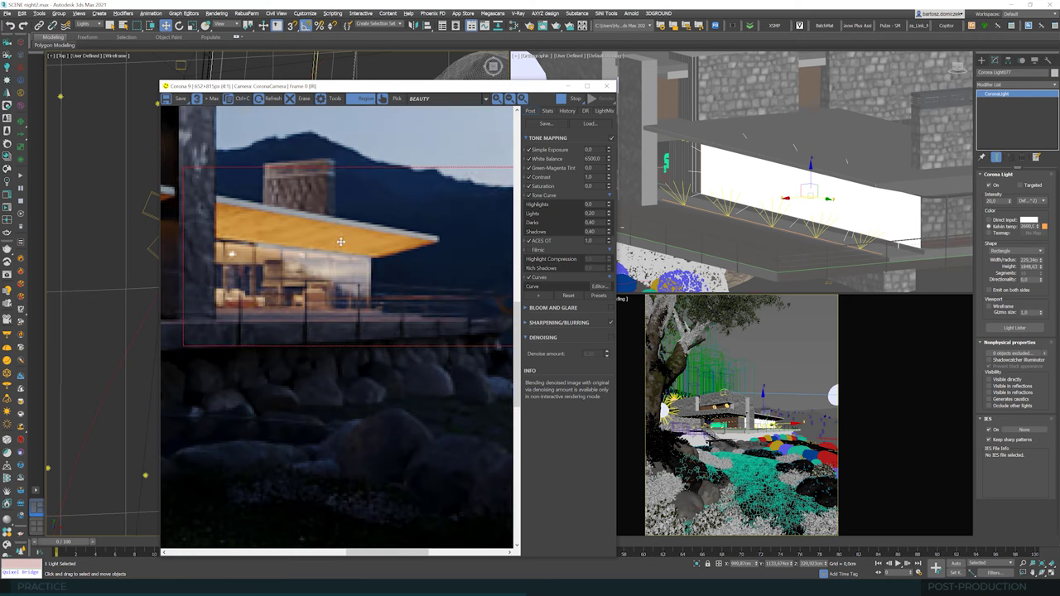
pyautogui.scroll(-1, 315, 254)
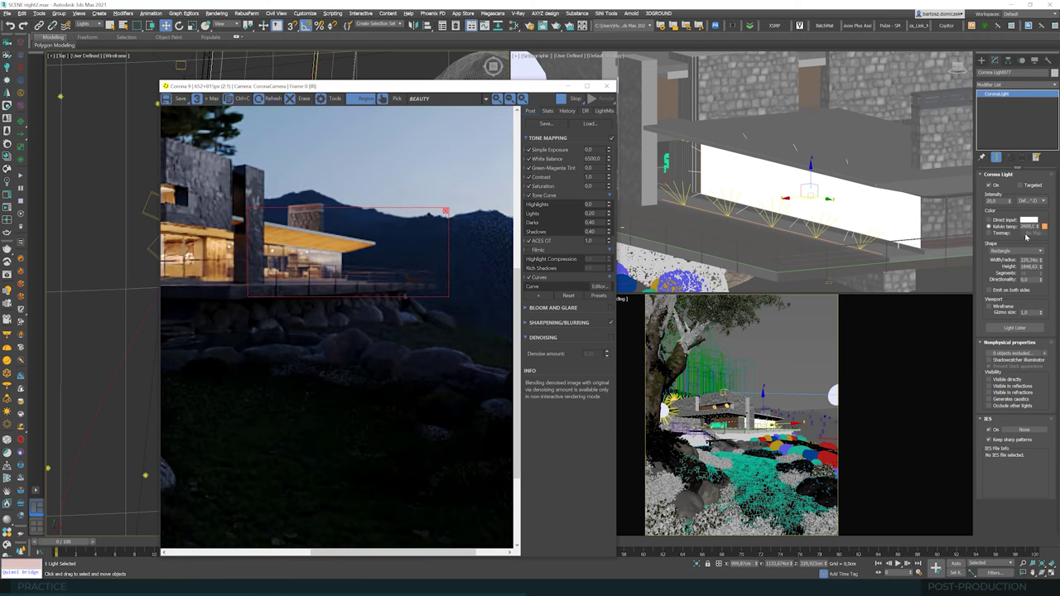
# Step: Switch off the glazing panel light and inspect the terrace wing in the region render
pyautogui.click(989, 185)
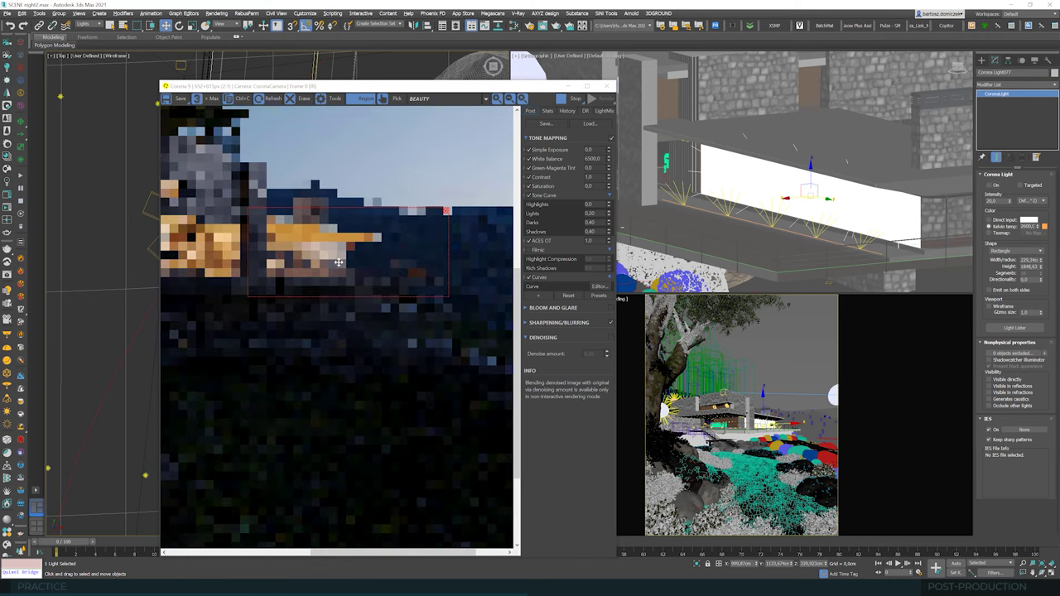
pyautogui.scroll(1, 318, 248)
pyautogui.scroll(-1, 273, 307)
pyautogui.scroll(1, 377, 289)
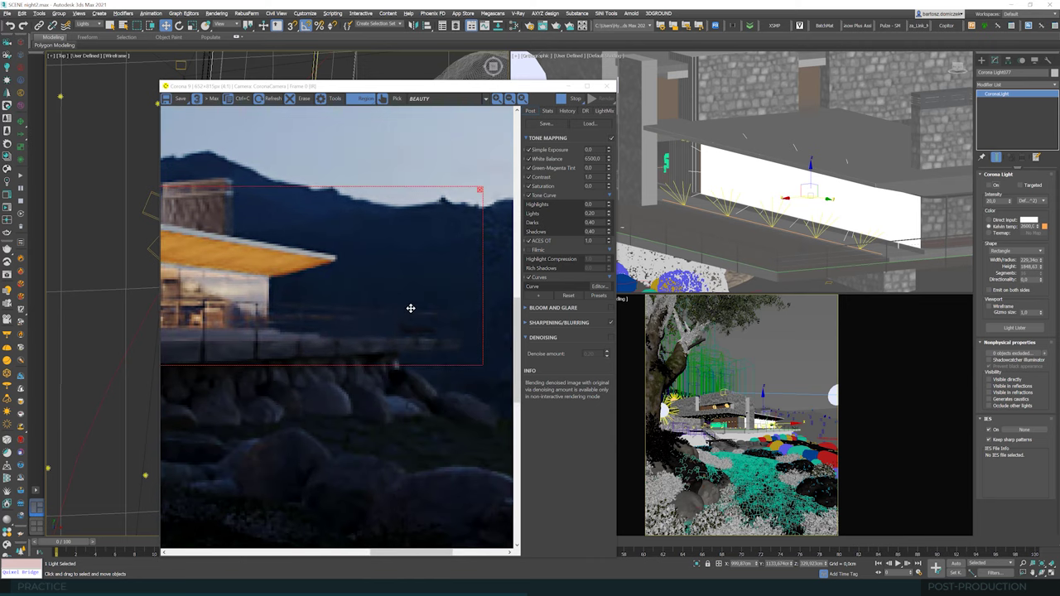
# Step: Switch the glazing panel light back on and set its intensity to 30
pyautogui.scroll(-1, 382, 312)
pyautogui.scroll(1, 303, 251)
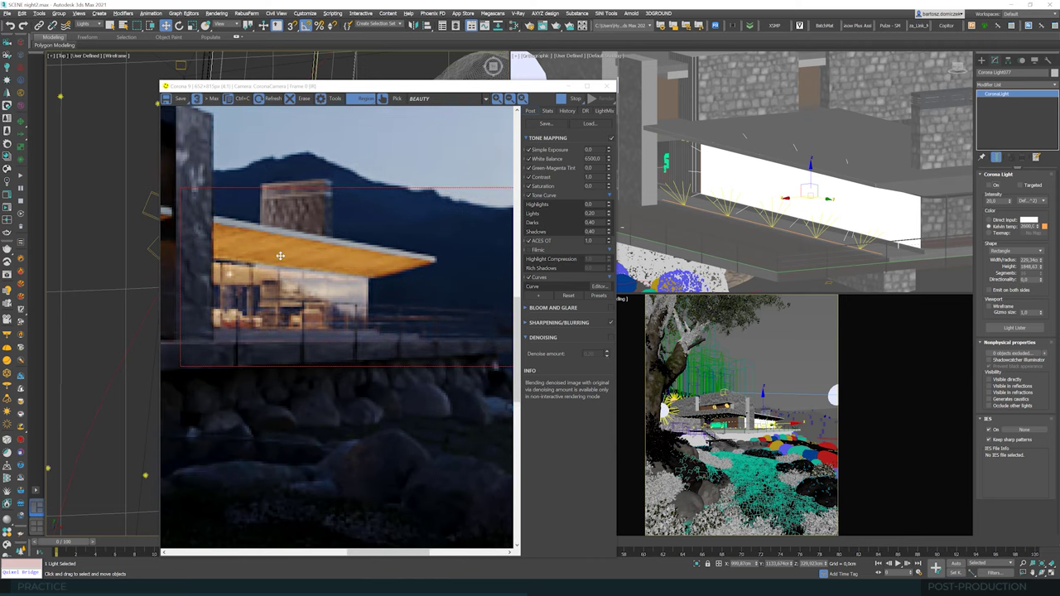
pyautogui.click(997, 188)
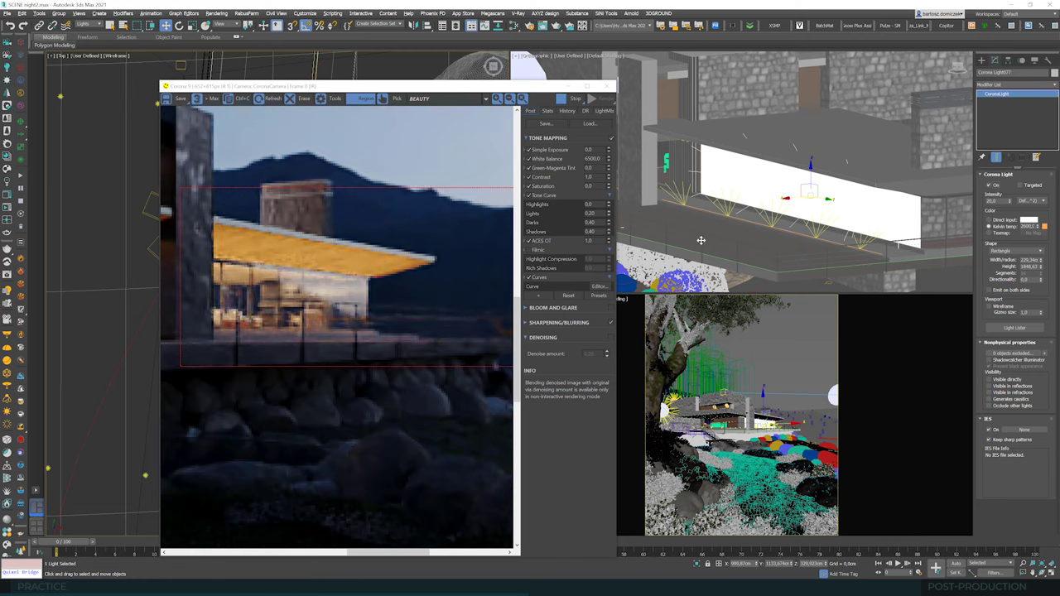
pyautogui.doubleClick(991, 201)
pyautogui.write('30')
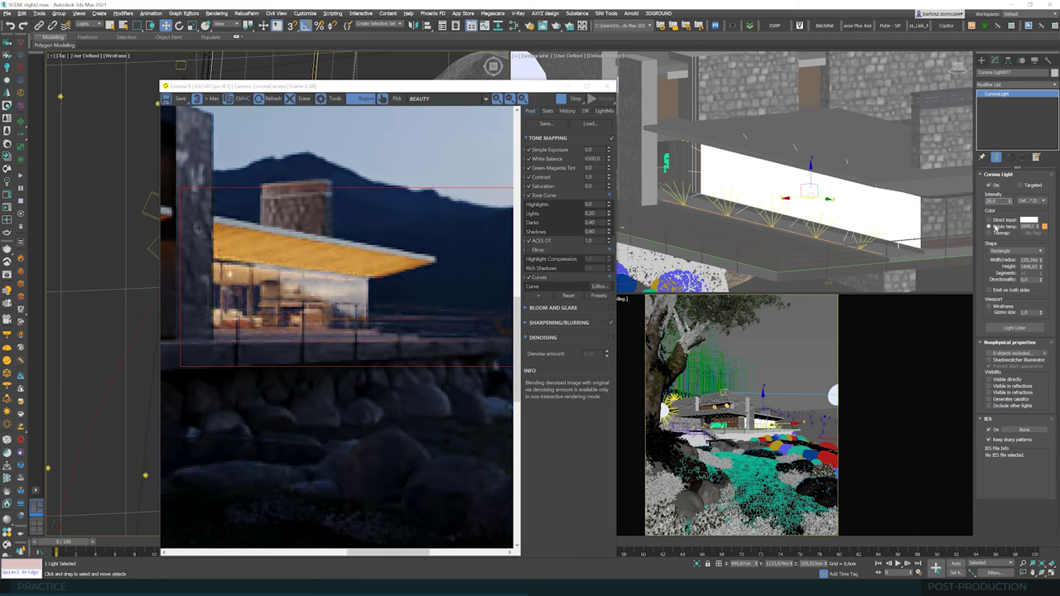
pyautogui.doubleClick(1033, 266)
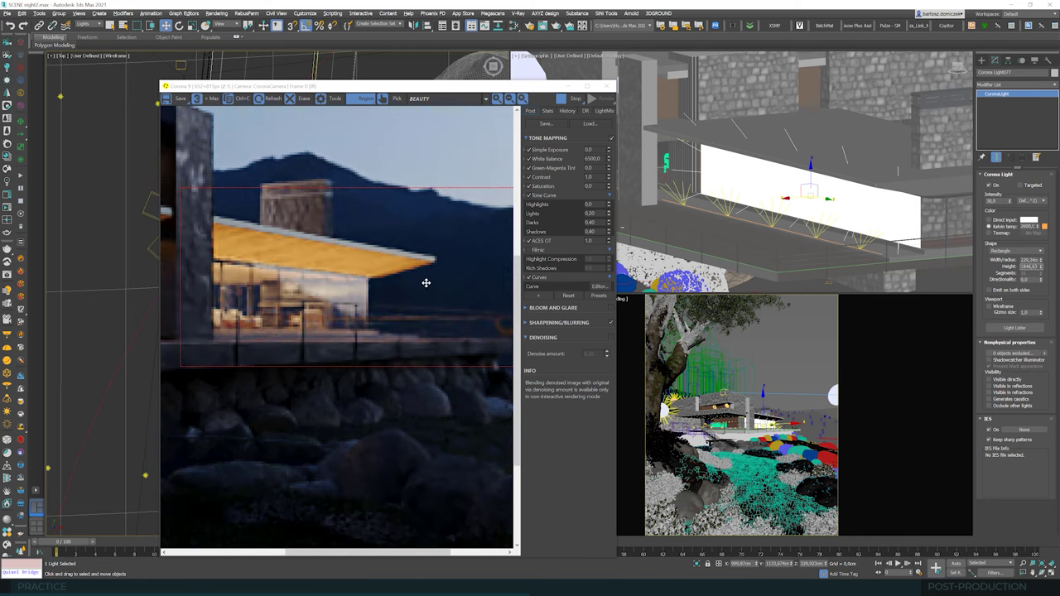
# Step: Clear the render region around the glazed wing and view the whole house in the interactive render
pyautogui.scroll(-2, 425, 282)
pyautogui.scroll(-2, 425, 282)
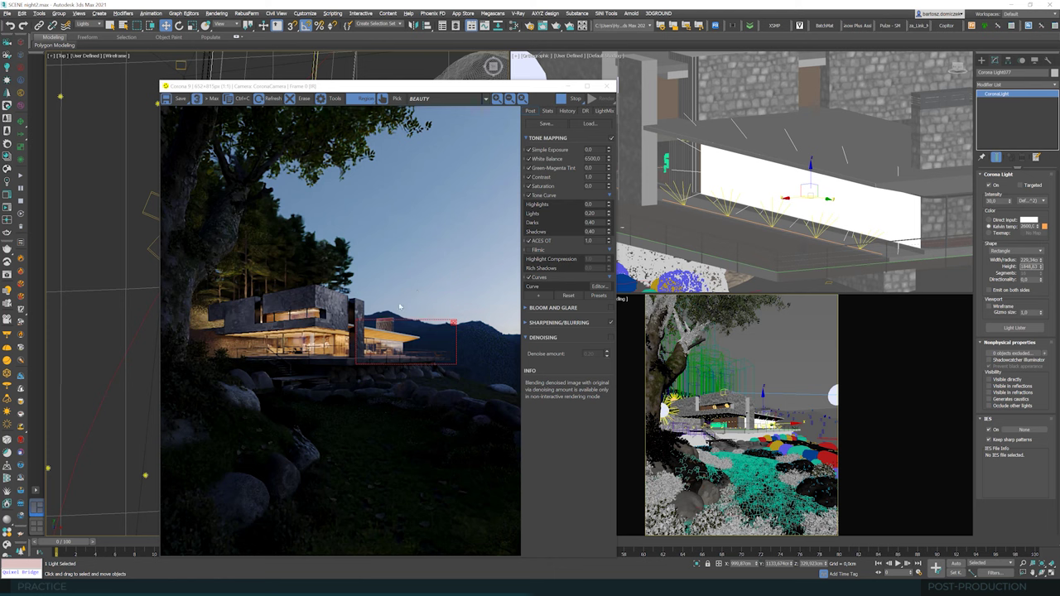
pyautogui.click(453, 323)
pyautogui.moveTo(430, 86); pyautogui.dragTo(614, 86)
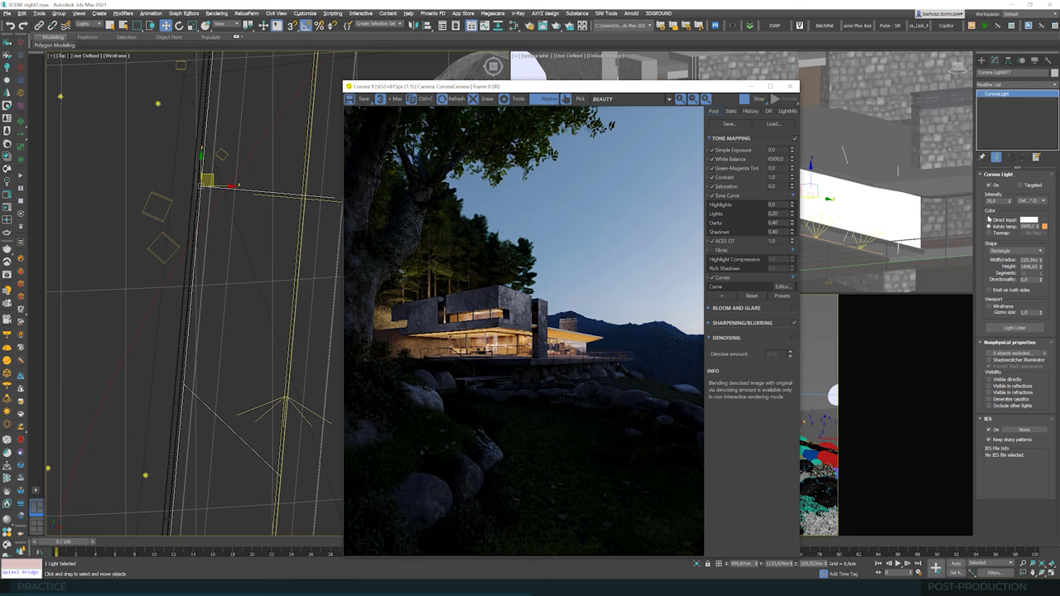
# Step: Duplicate the glazing panel light in the plan view, placing the copy outward near the row of boulders beside the terrace
pyautogui.scroll(-5, 180, 185)
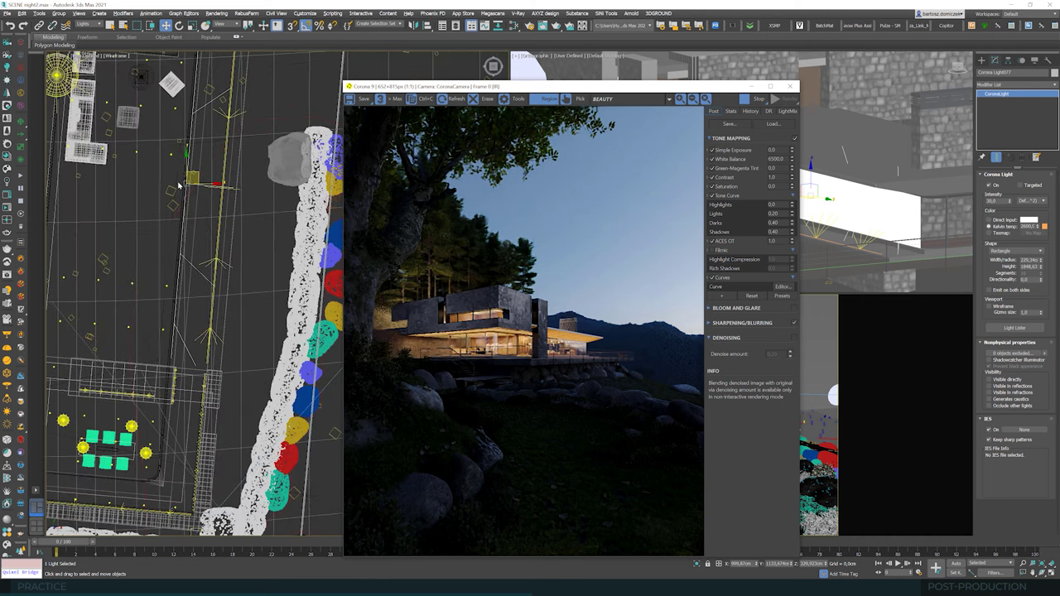
pyautogui.scroll(-4, 181, 186)
pyautogui.scroll(3, 206, 194)
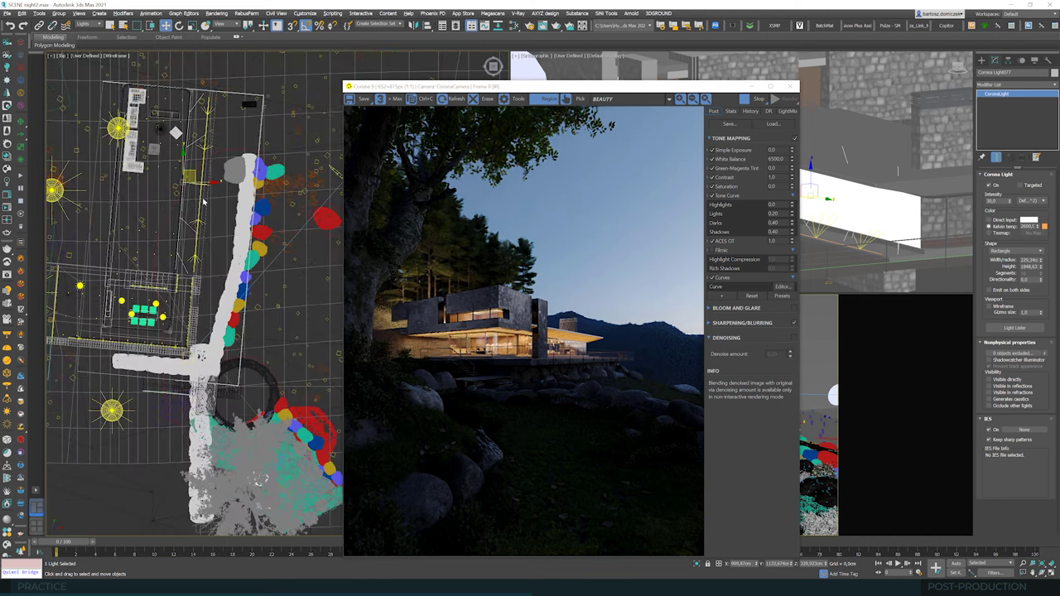
pyautogui.keyDown('shift'); pyautogui.moveTo(194, 173); pyautogui.dragTo(231, 175); pyautogui.keyUp('shift')
pyautogui.press('Return')
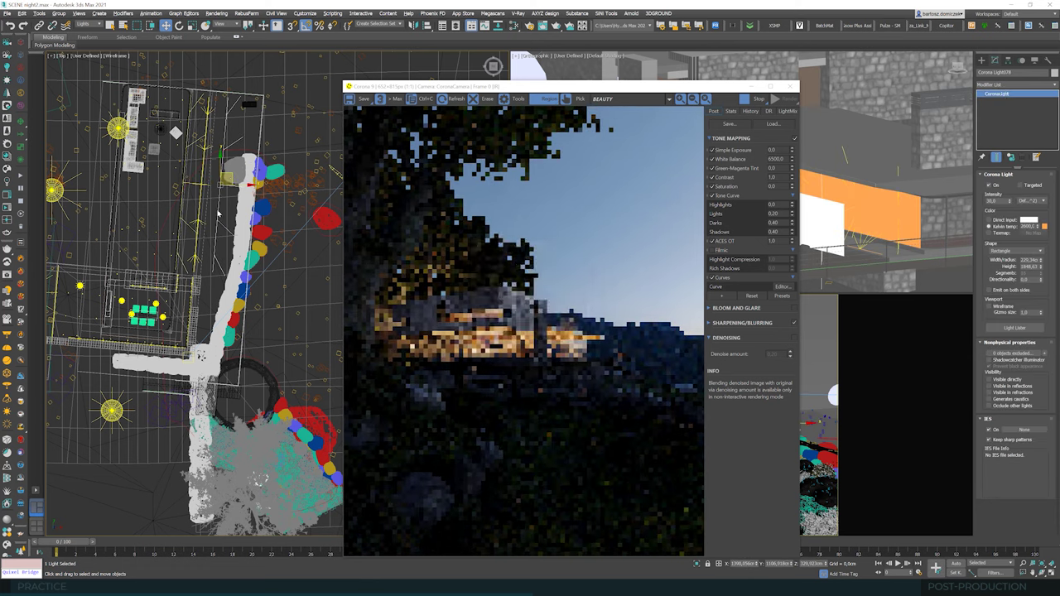
# Step: Rotate the copied panel light so it lies flat, and extend its height to 2846.90
pyautogui.press('e')
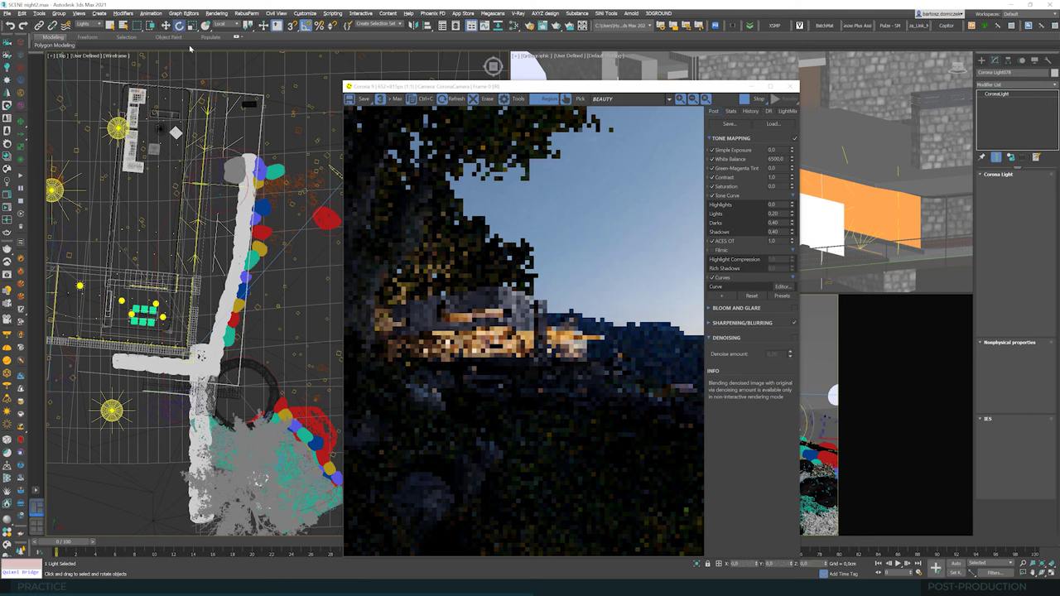
pyautogui.moveTo(230, 185); pyautogui.dragTo(253, 186)
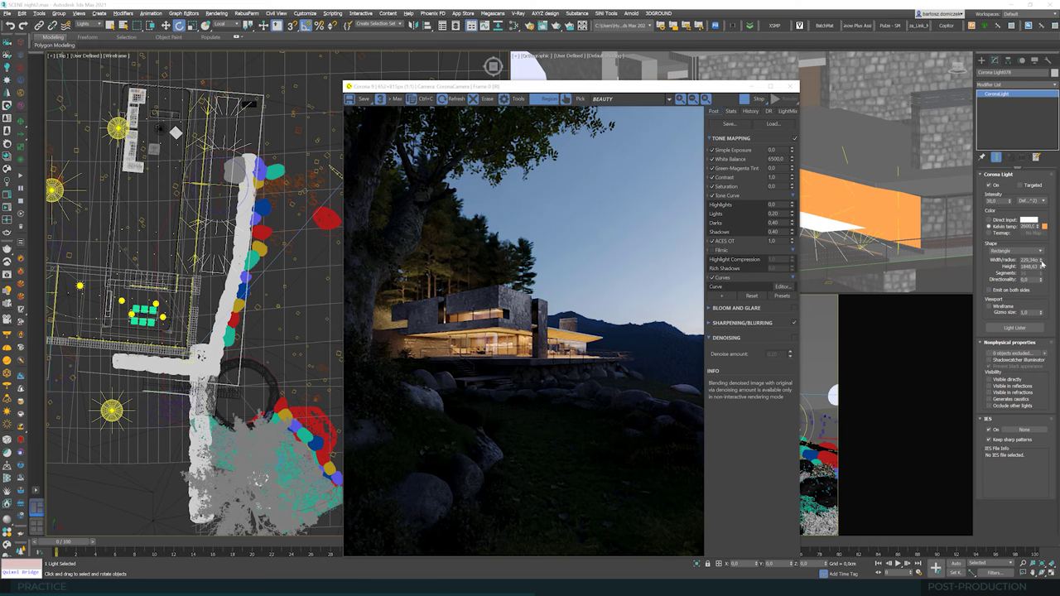
pyautogui.moveTo(1042, 263); pyautogui.dragTo(1043, 250)
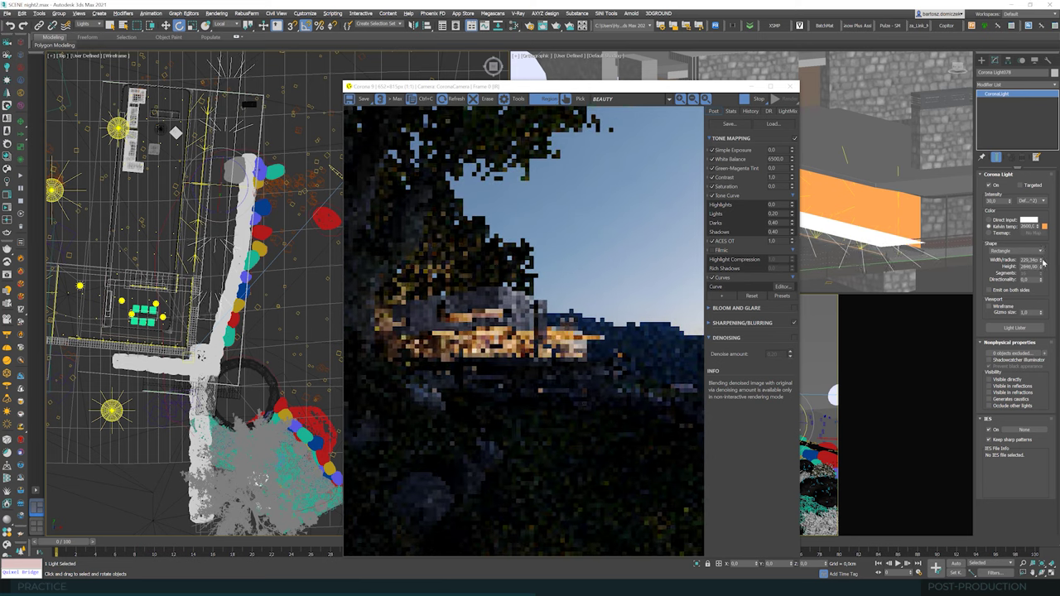
# Step: Move the flat panel light outward along the terrace side in plan, and raise it well above the terrace floor
pyautogui.click(165, 25)
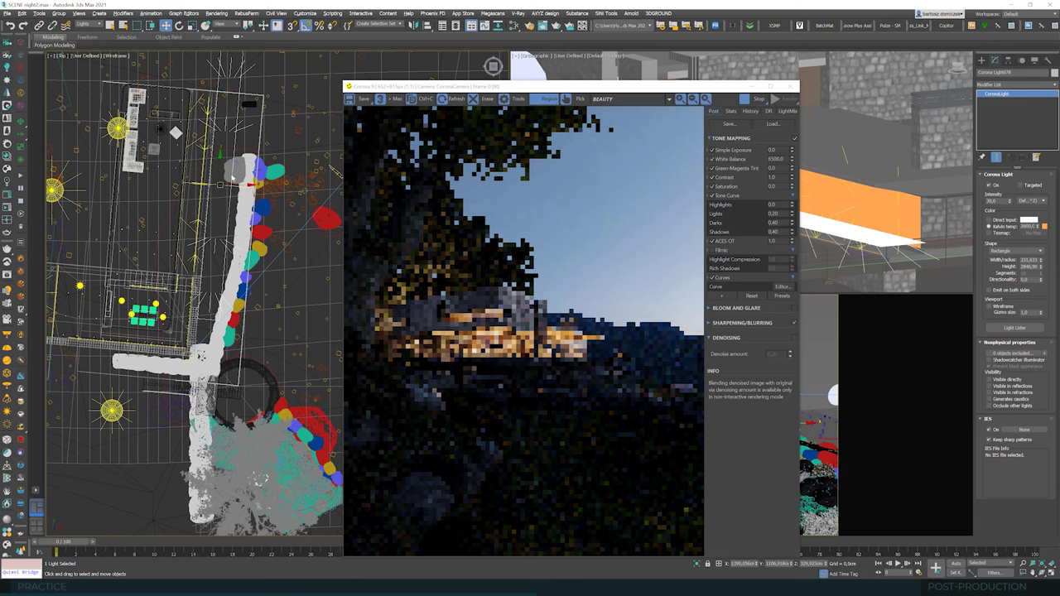
pyautogui.moveTo(235, 184); pyautogui.dragTo(239, 230)
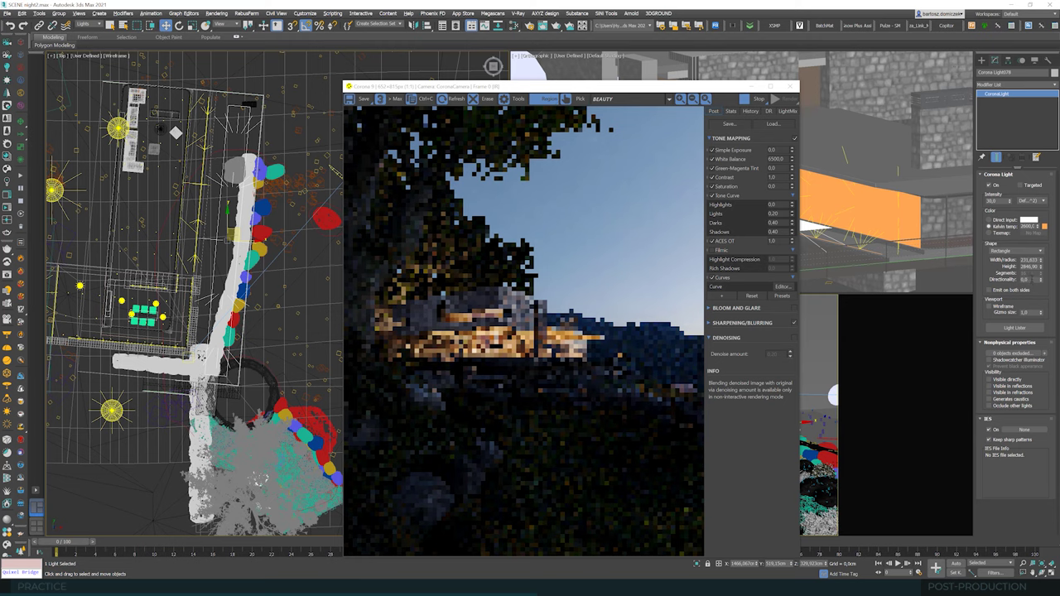
pyautogui.moveTo(698, 85); pyautogui.dragTo(503, 73)
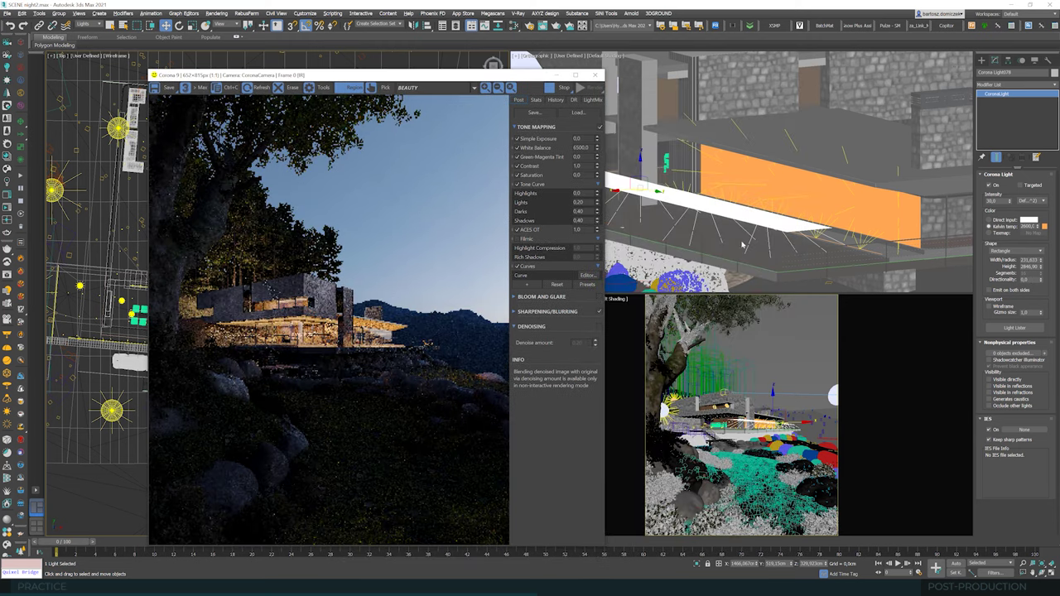
pyautogui.scroll(-5, 731, 245)
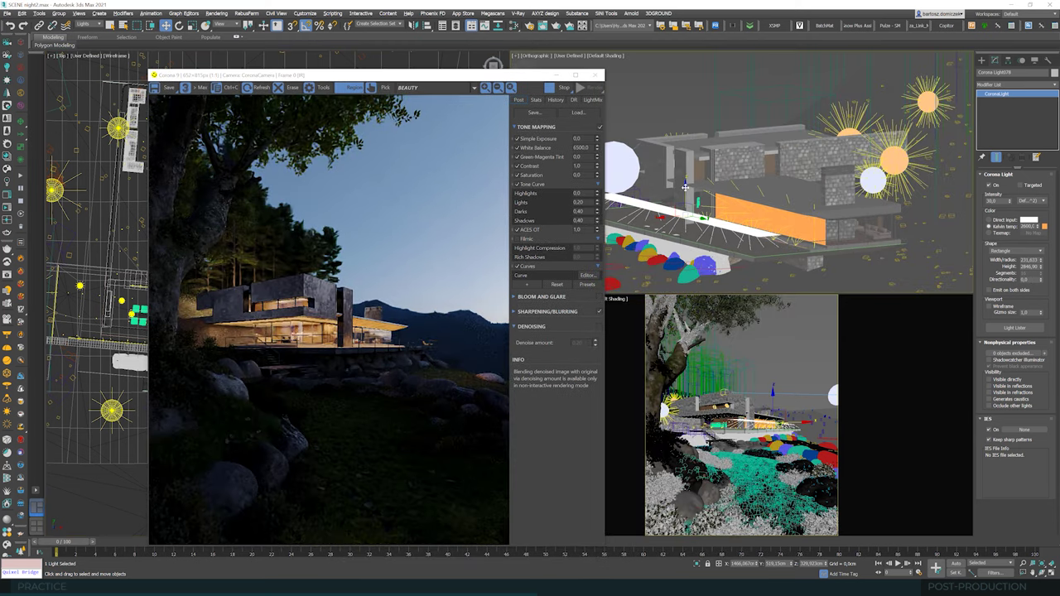
pyautogui.moveTo(685, 181); pyautogui.dragTo(685, 168)
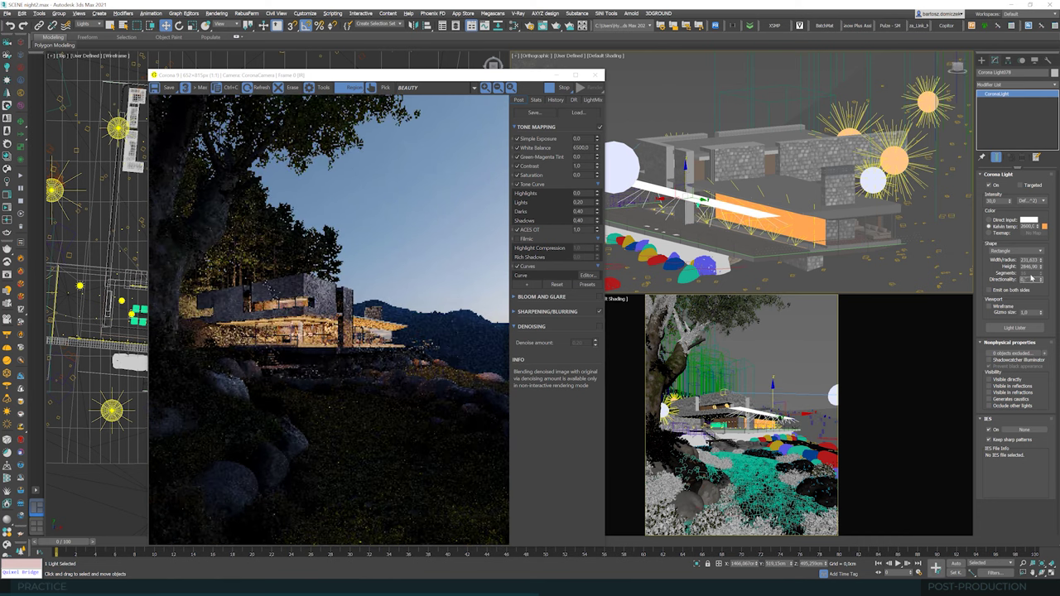
# Step: Set the flat panel light's directionality to 0.5, its intensity to 40 and its Kelvin temperature to 2500
pyautogui.press('Tab')
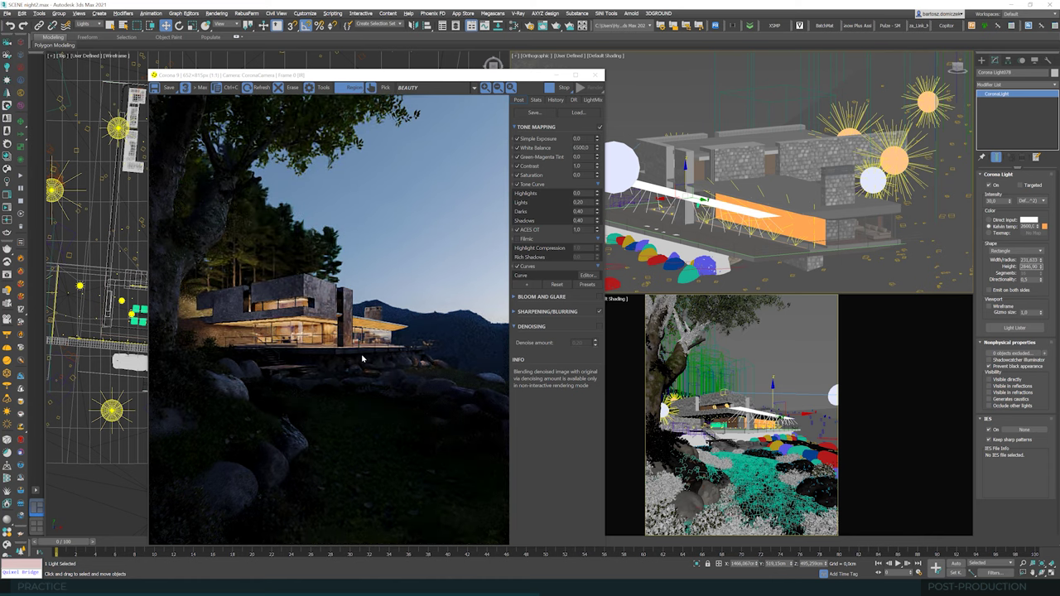
pyautogui.doubleClick(991, 201)
pyautogui.click(1034, 267)
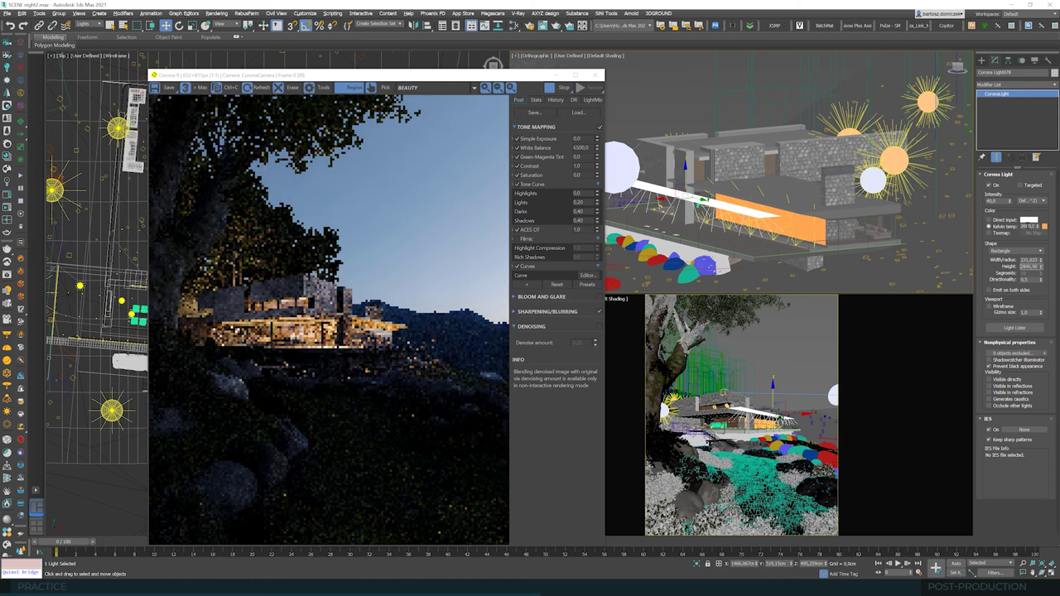
pyautogui.click(1026, 226)
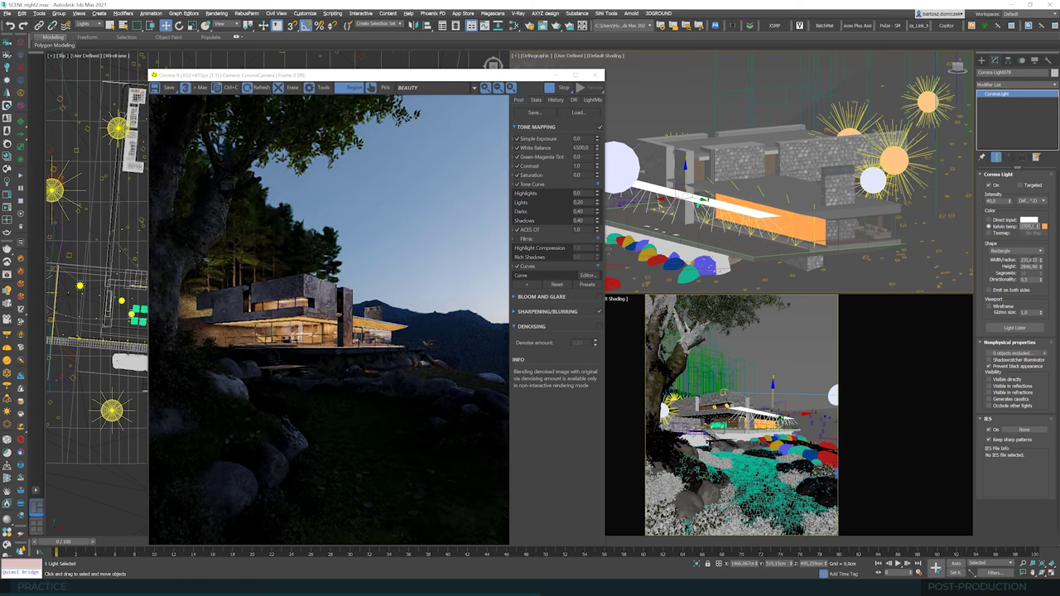
pyautogui.click(1032, 260)
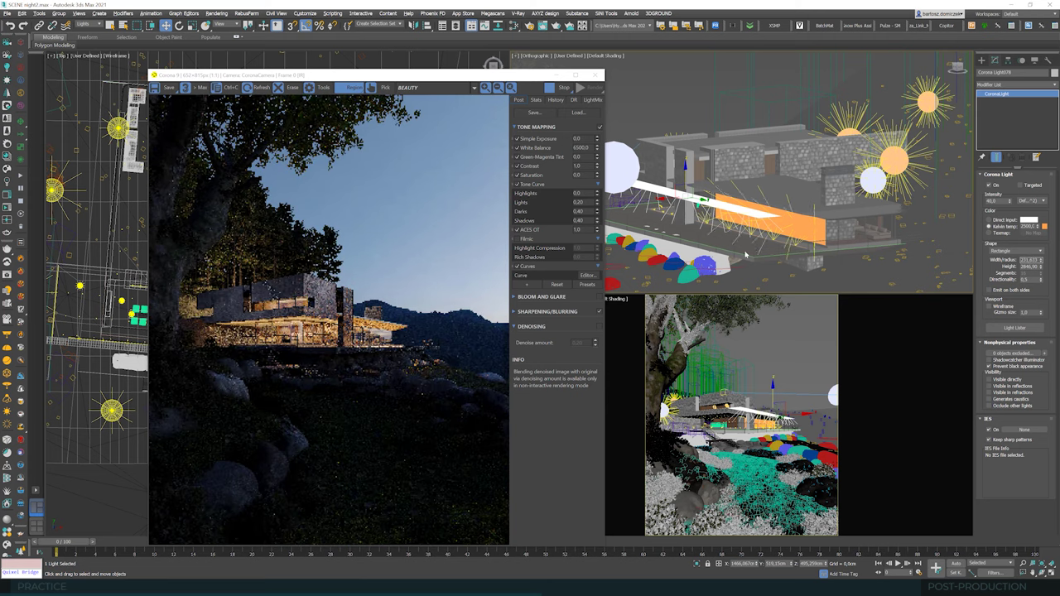
# Step: Duplicate the flat panel light toward the house's front corner in plan, and rotate the copy to run along the front terrace
pyautogui.scroll(2, 745, 255)
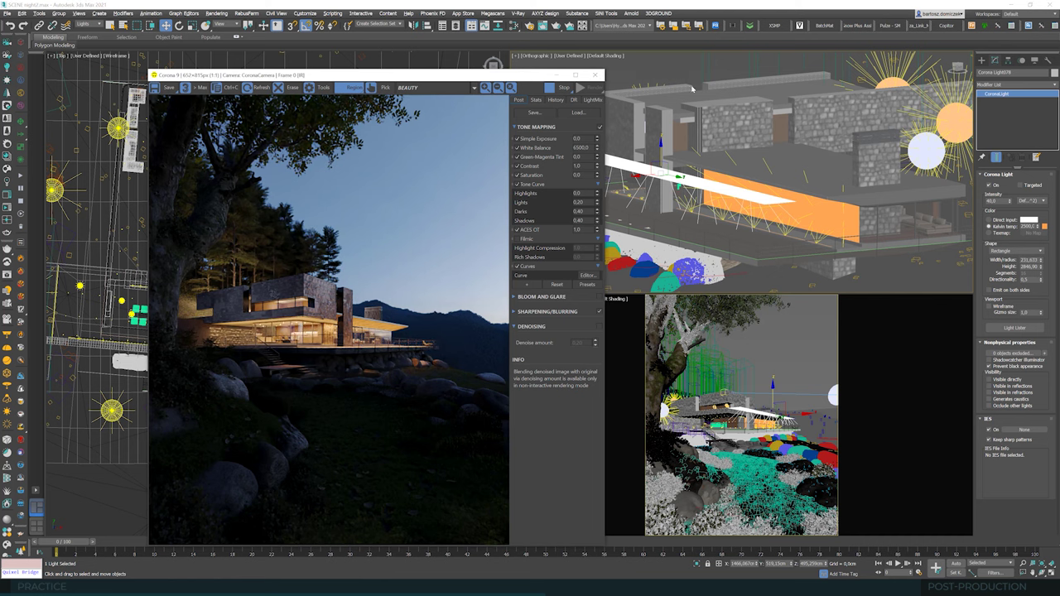
pyautogui.moveTo(438, 75); pyautogui.dragTo(728, 83)
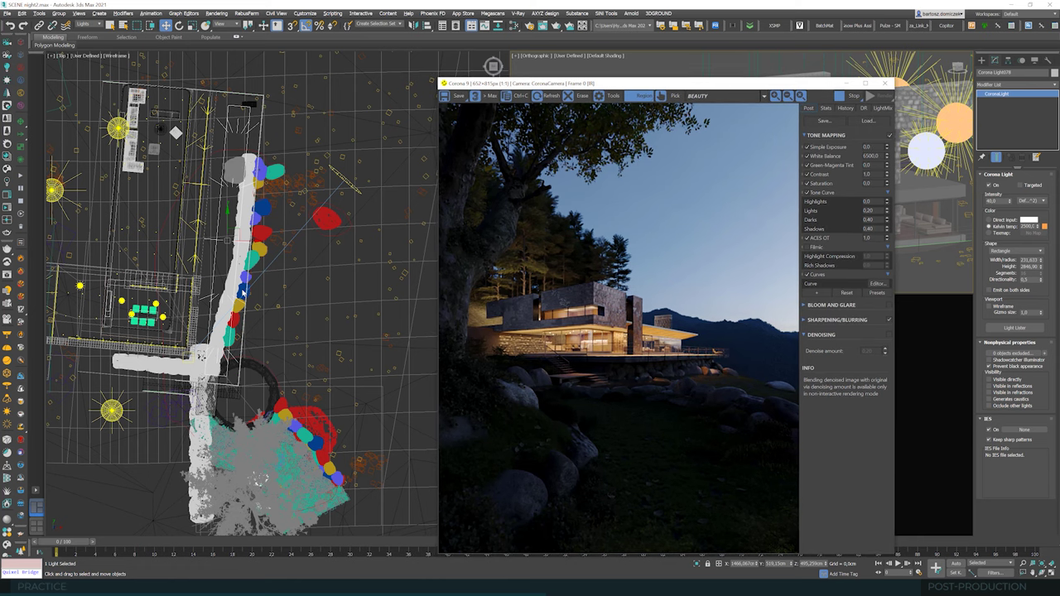
pyautogui.keyDown('shift'); pyautogui.moveTo(236, 229); pyautogui.dragTo(222, 295); pyautogui.keyUp('shift')
pyautogui.press('Return')
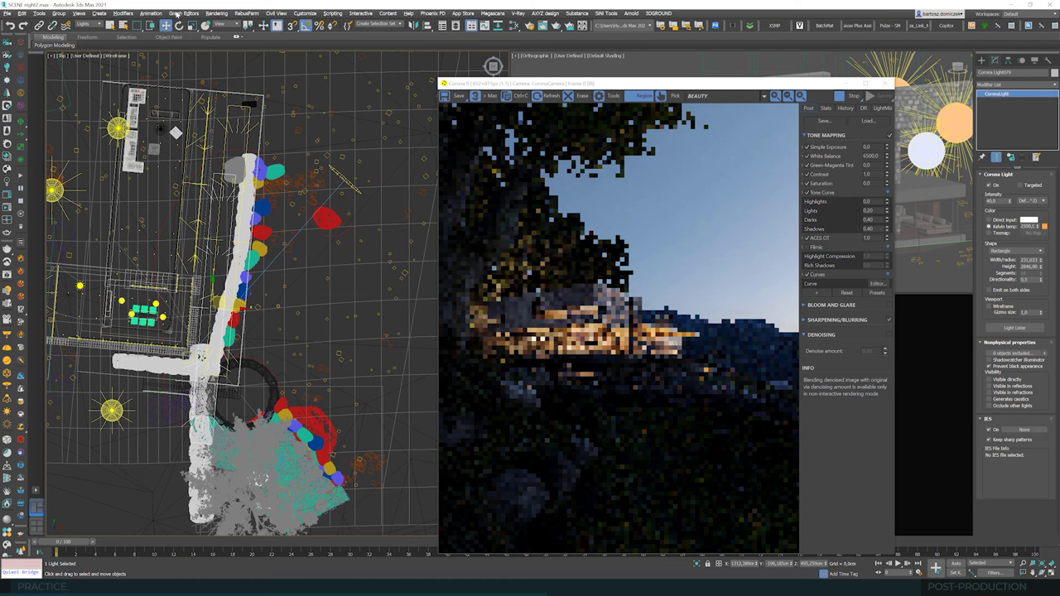
pyautogui.press('e')
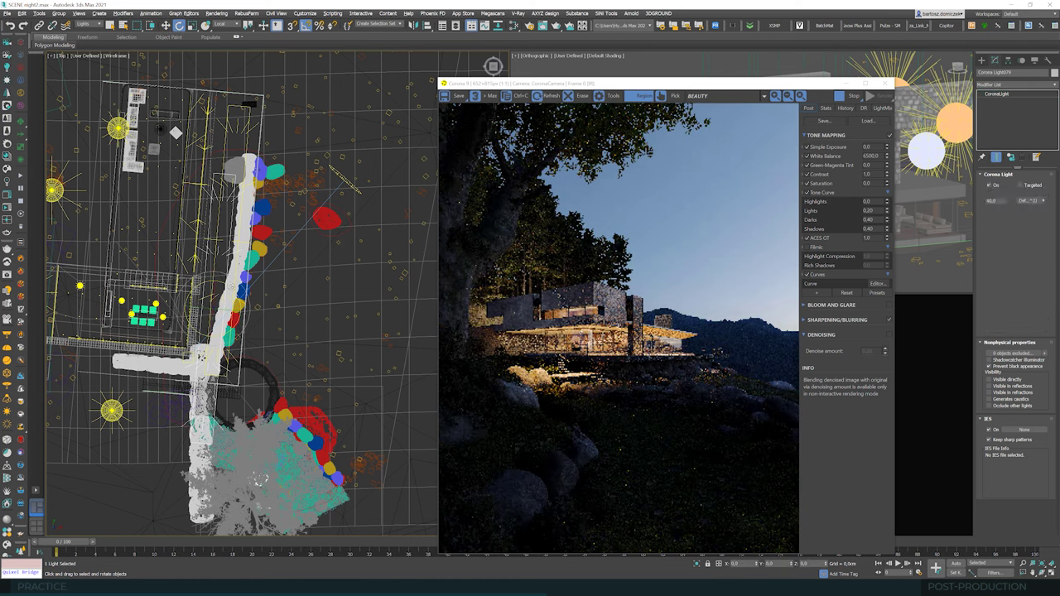
pyautogui.moveTo(229, 286); pyautogui.dragTo(192, 365)
# Step: Shorten the front terrace light's height to 1366.51 and position it over the front boulder wall
pyautogui.click(167, 27)
pyautogui.moveTo(1043, 270); pyautogui.dragTo(1044, 280)
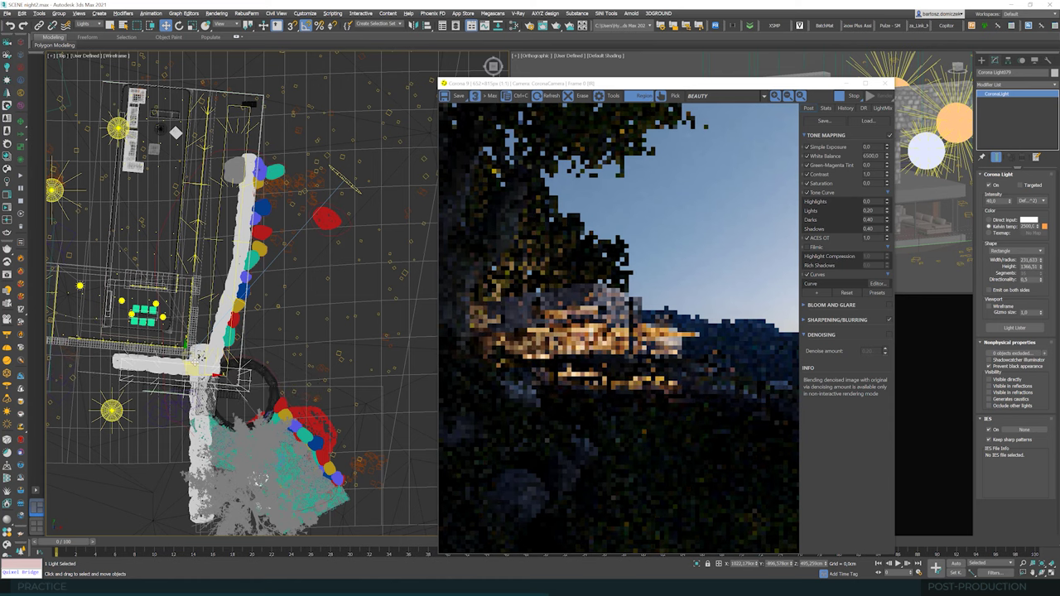
pyautogui.moveTo(194, 361); pyautogui.dragTo(178, 365)
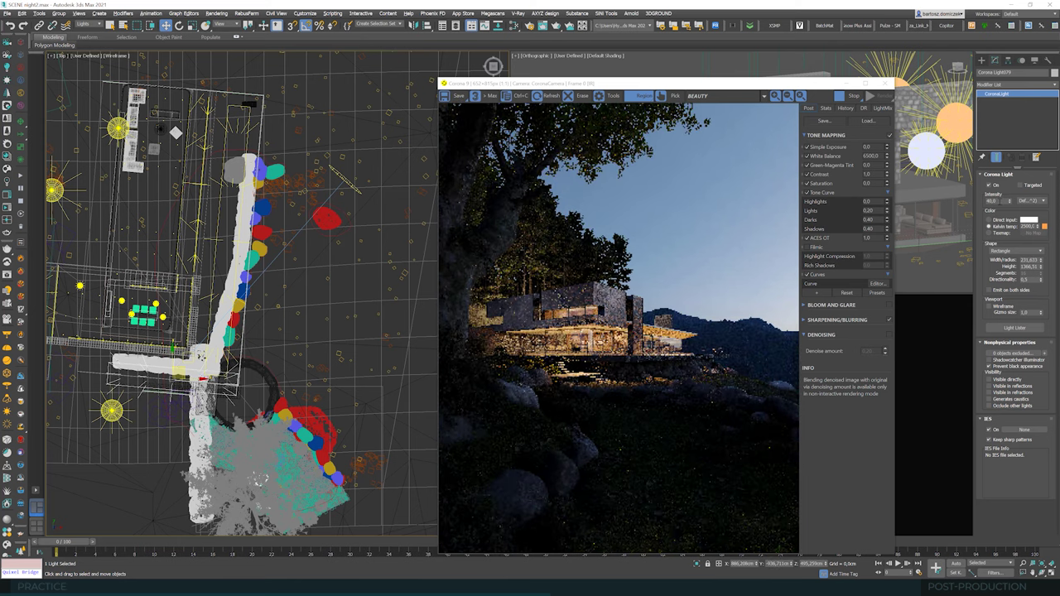
# Step: Set the front terrace light's intensity to 5 and inspect the steps and boulders in the interactive render
pyautogui.write('5')
pyautogui.press('Return')
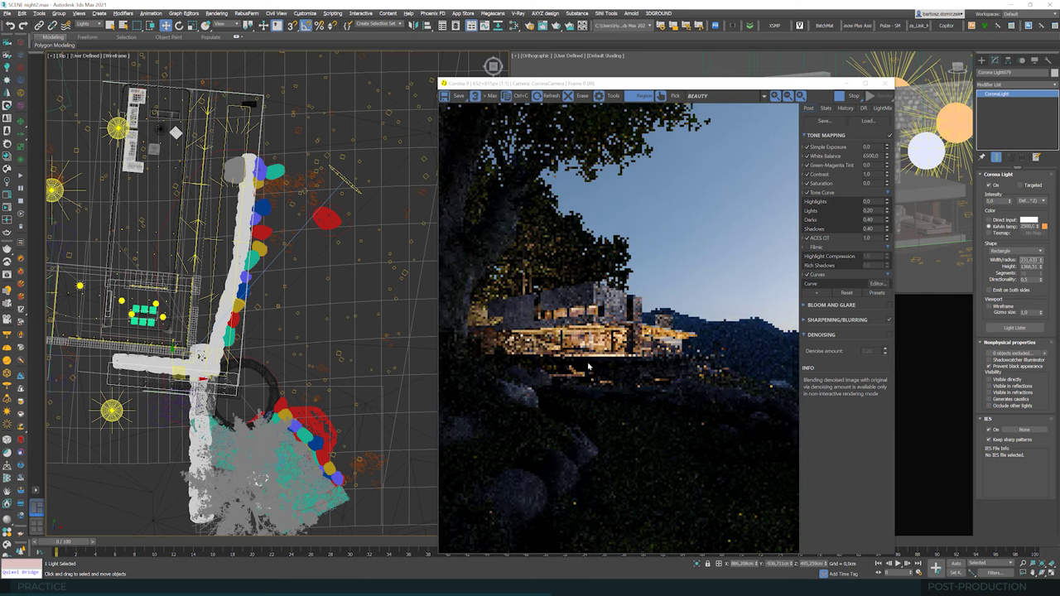
pyautogui.scroll(2, 583, 379)
pyautogui.scroll(-2, 571, 379)
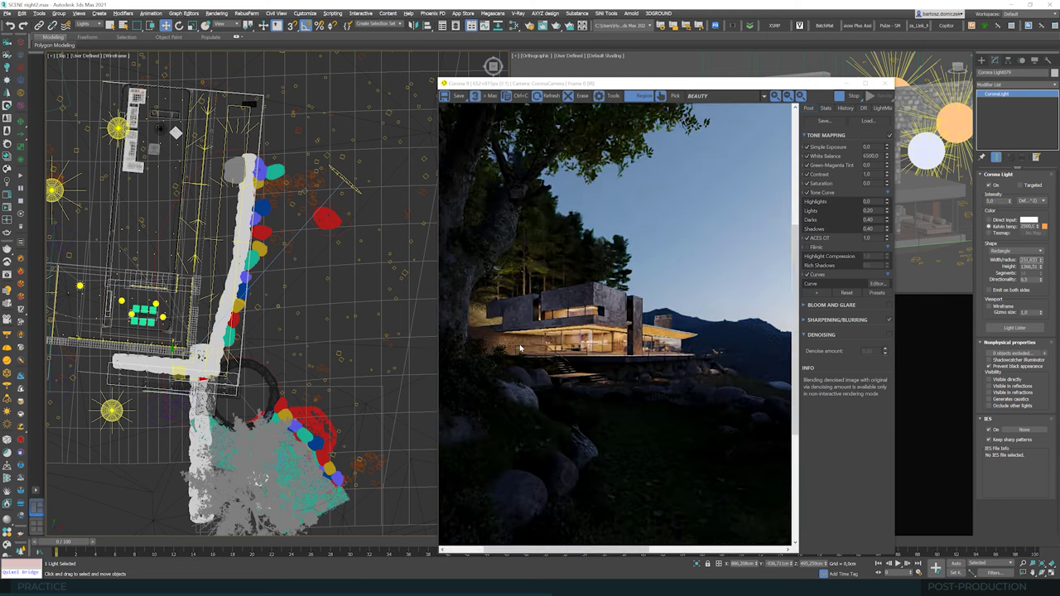
pyautogui.scroll(2, 563, 378)
pyautogui.scroll(-2, 591, 393)
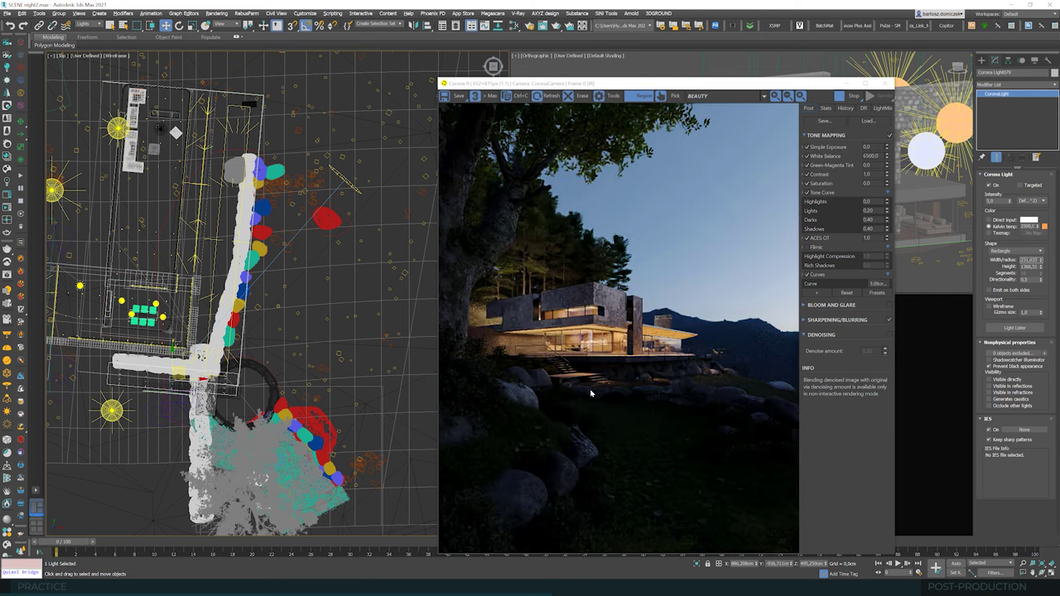
pyautogui.scroll(2, 604, 386)
pyautogui.scroll(-2, 600, 385)
# Step: Widen the front terrace light to about 278 and inspect the lit steps and rocks in the render
pyautogui.moveTo(1042, 261); pyautogui.dragTo(1041, 248)
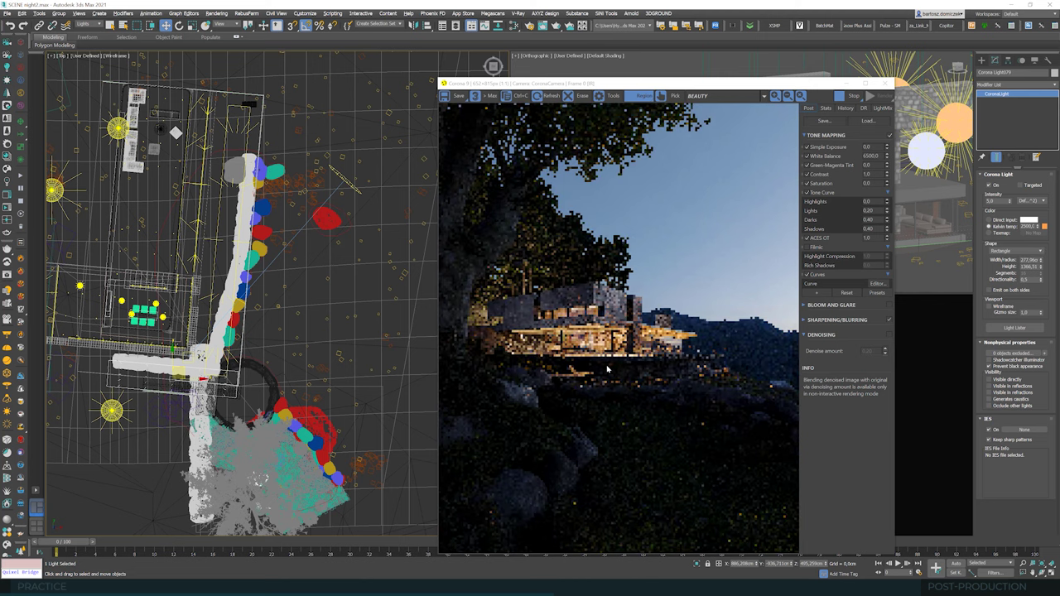
pyautogui.scroll(2, 671, 361)
pyautogui.scroll(-2, 670, 362)
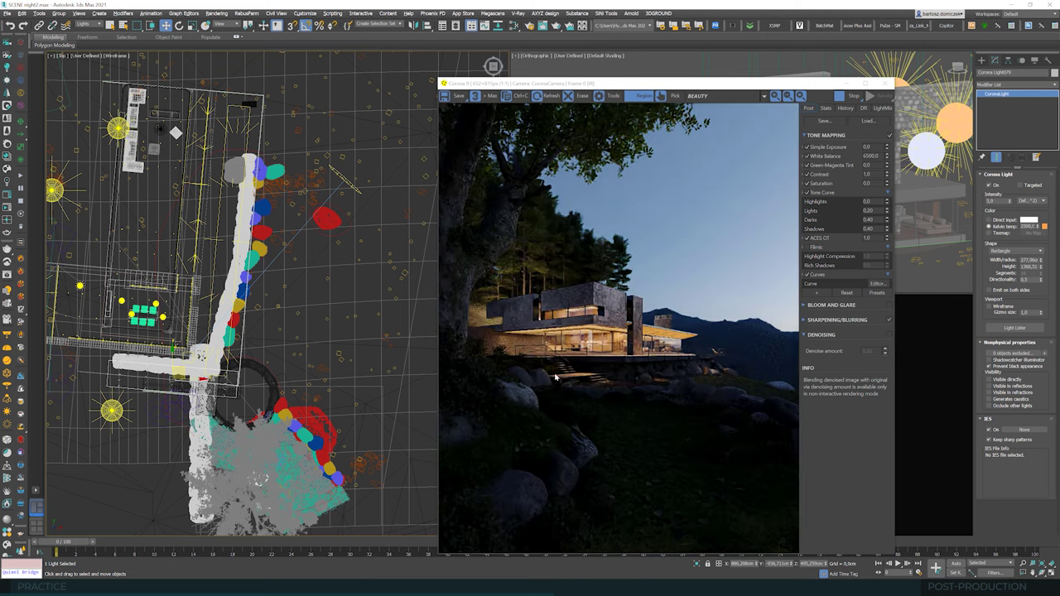
pyautogui.scroll(2, 555, 377)
pyautogui.scroll(-2, 599, 367)
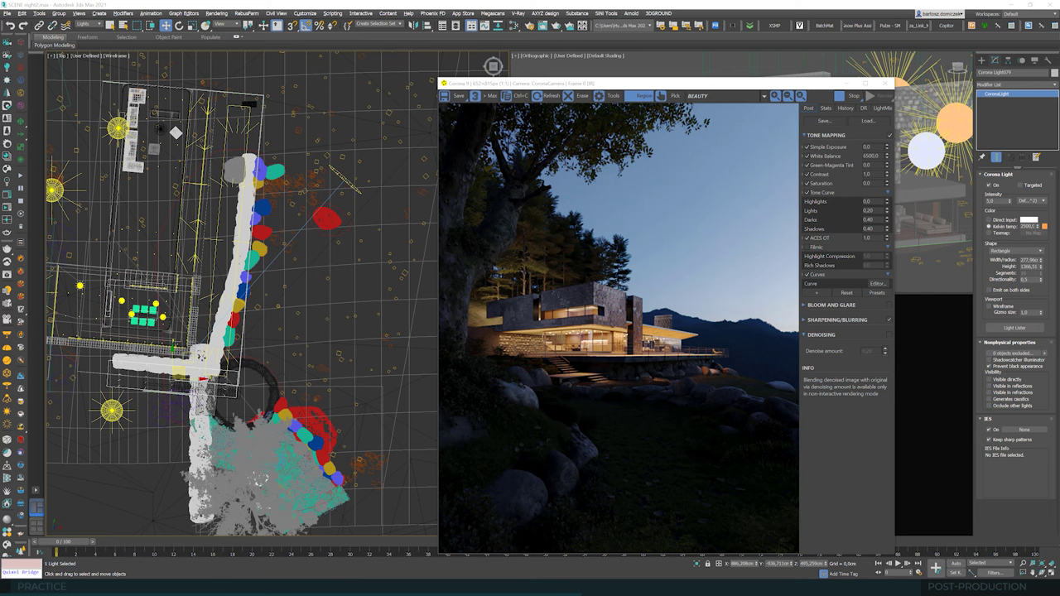
# Step: Create a new narrow rectangular Corona light about 11 m long beyond the round structure in plan, with Kelvin temperature 4000
pyautogui.press('Delete')
pyautogui.click(982, 62)
pyautogui.click(998, 110)
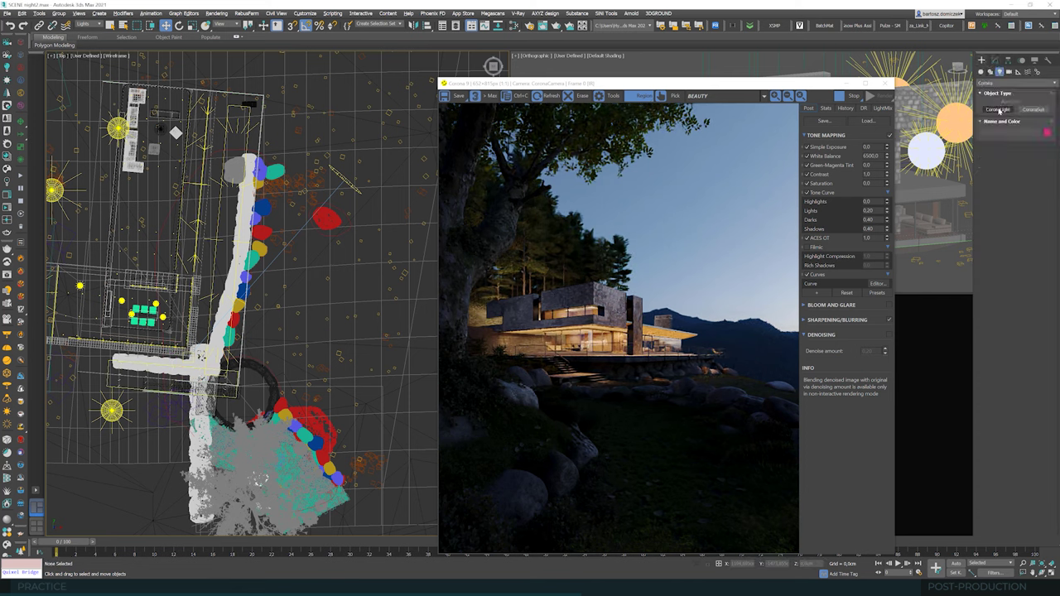
pyautogui.click(999, 110)
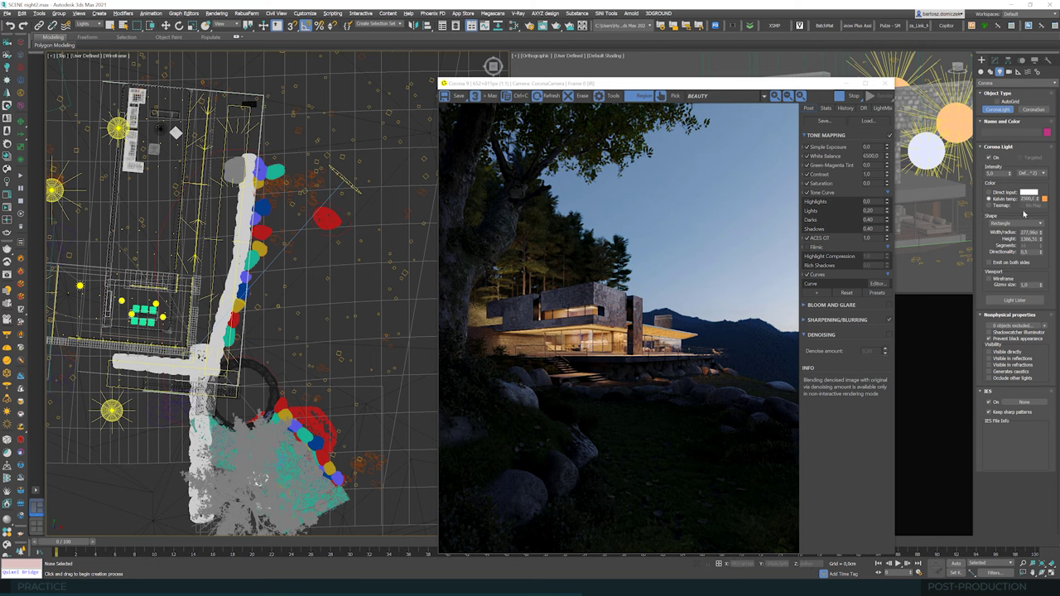
pyautogui.moveTo(1035, 199); pyautogui.dragTo(990, 199)
pyautogui.moveTo(294, 378); pyautogui.dragTo(401, 381)
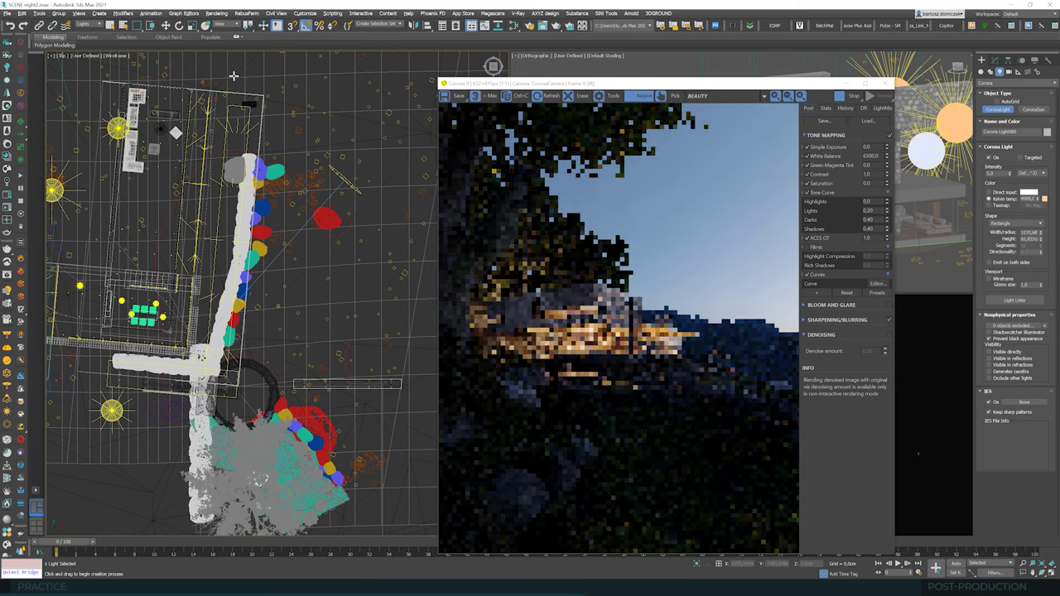
# Step: Move the new narrow light over the colored boulder cluster in plan and prepare to rotate it
pyautogui.click(166, 25)
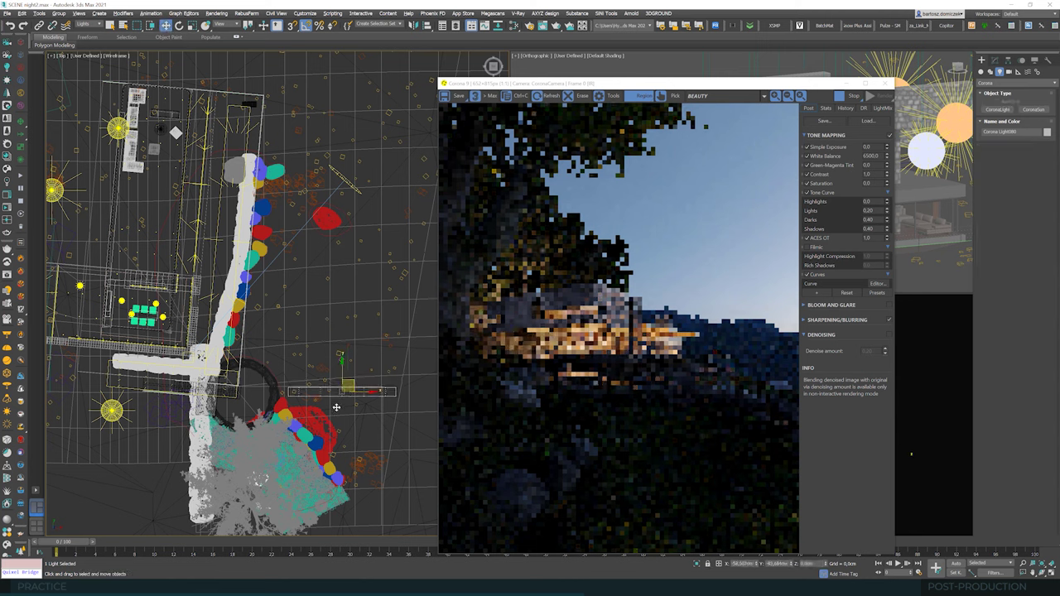
pyautogui.moveTo(339, 412); pyautogui.dragTo(337, 425)
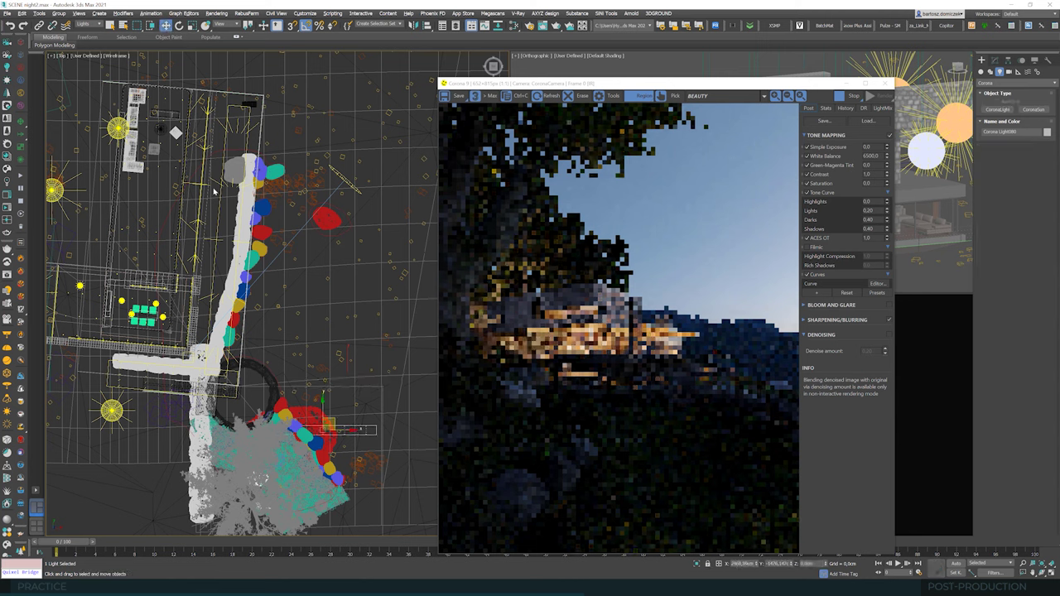
pyautogui.click(179, 25)
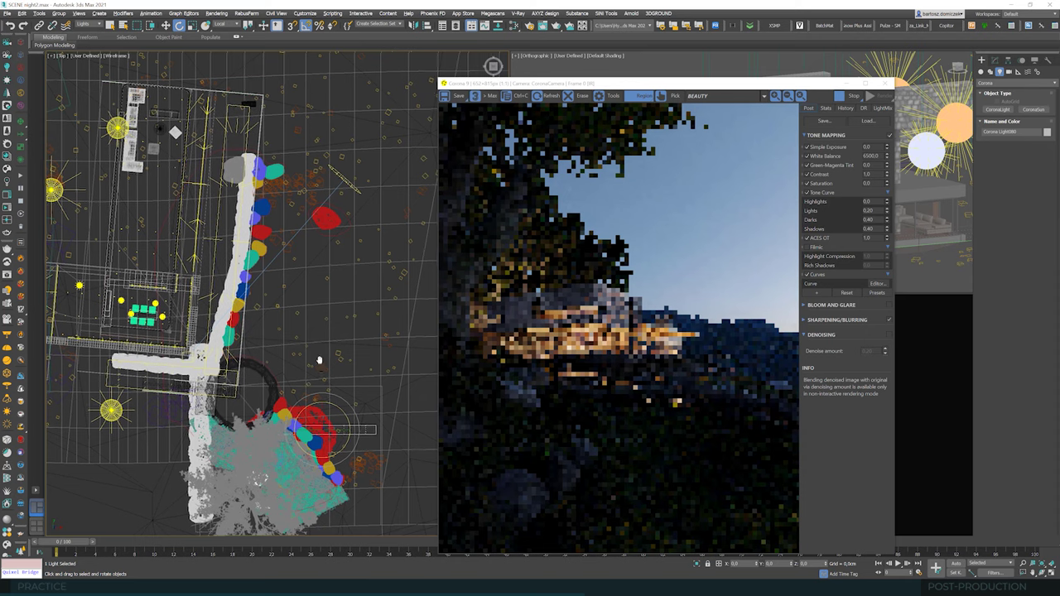
# Step: Rotate the new rectangular Corona light in the top view parallel to the curved row of rocks and narrow its height to about 67
pyautogui.moveTo(307, 385); pyautogui.dragTo(329, 352, button='middle')
pyautogui.scroll(2, 330, 352)
pyautogui.moveTo(328, 362); pyautogui.dragTo(337, 372)
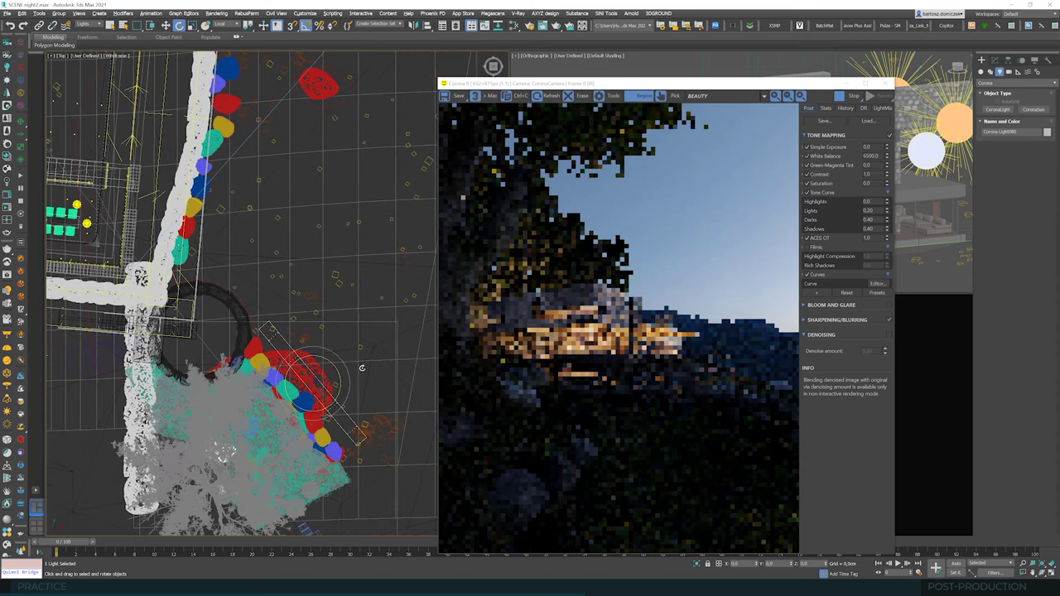
pyautogui.click(993, 61)
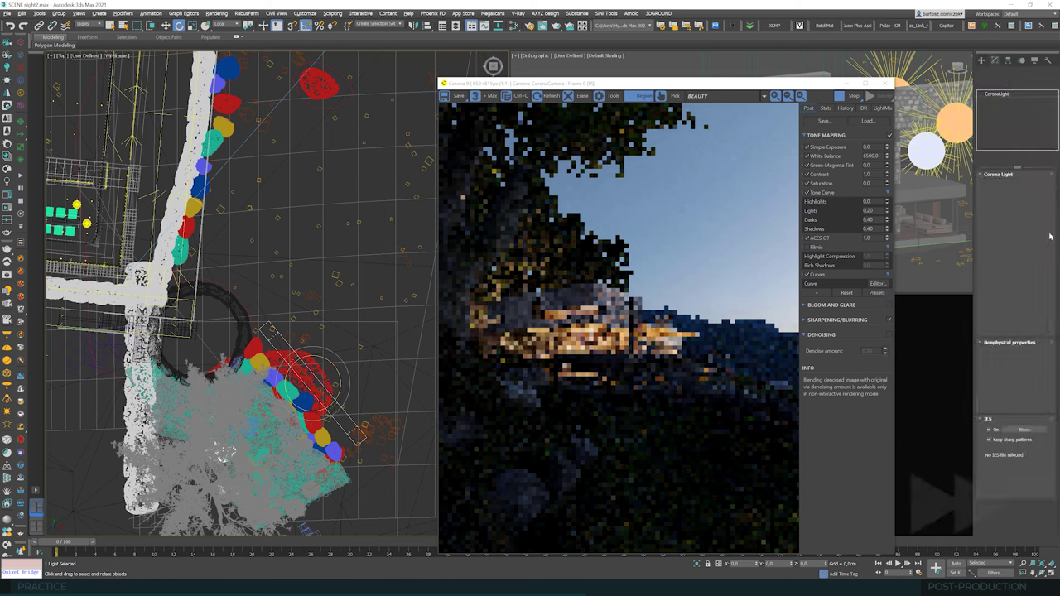
pyautogui.moveTo(1041, 266); pyautogui.dragTo(1041, 276)
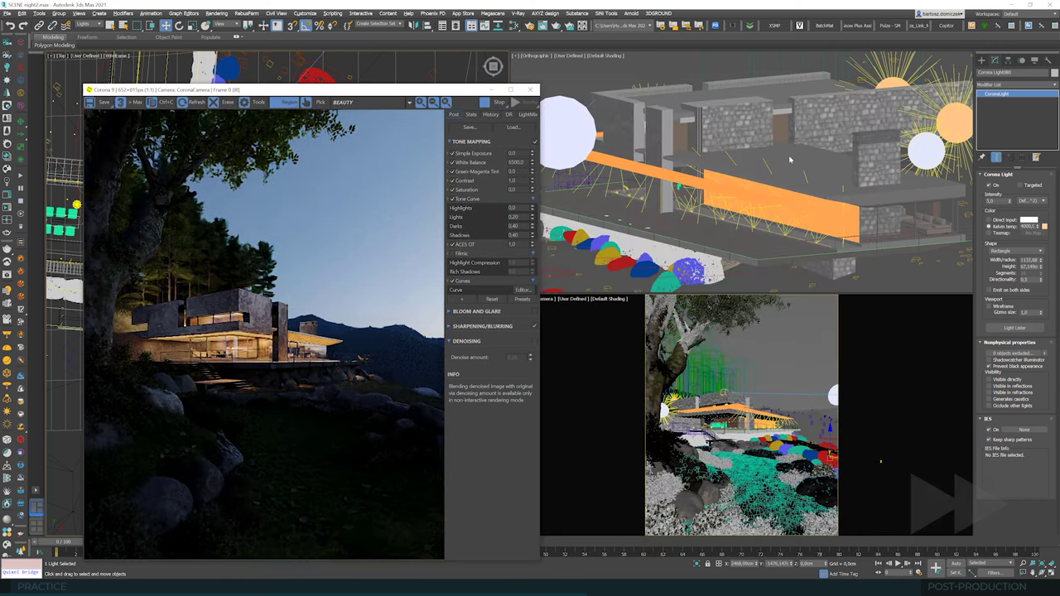
# Step: Raise the strip light above the terrain so it hovers beside the row of rocks
pyautogui.scroll(-7, 790, 160)
pyautogui.rightClick(622, 246)
pyautogui.click(1042, 572)
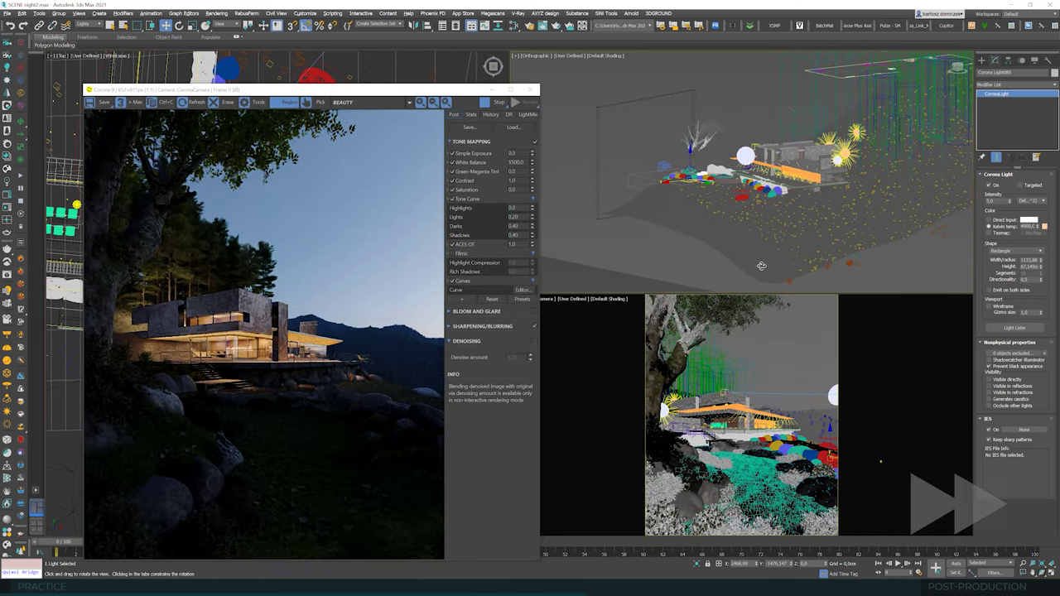
pyautogui.moveTo(697, 198); pyautogui.dragTo(716, 200)
pyautogui.scroll(10, 717, 201)
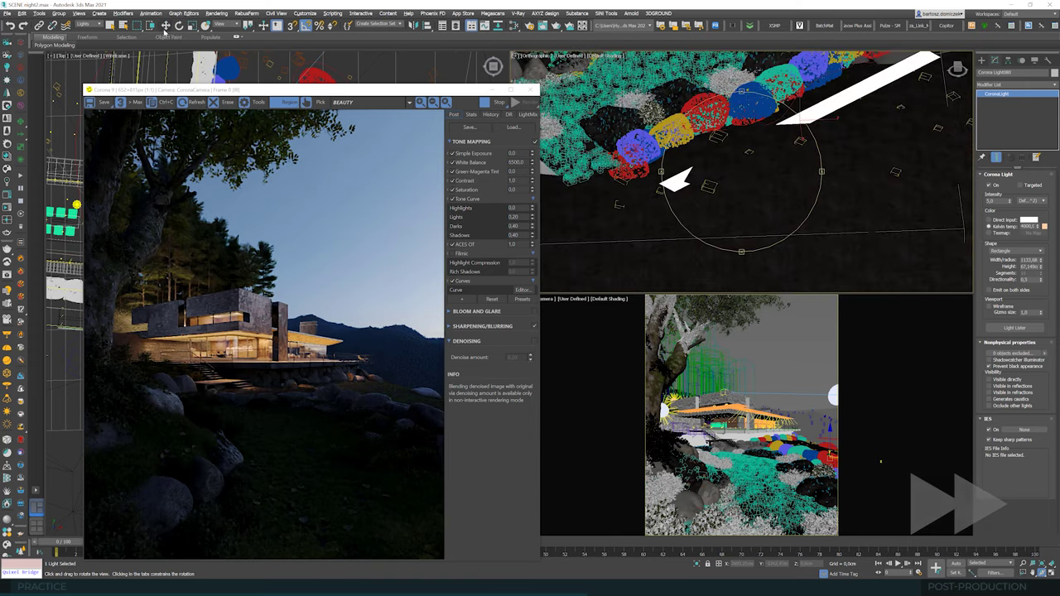
pyautogui.moveTo(800, 108); pyautogui.dragTo(800, 73)
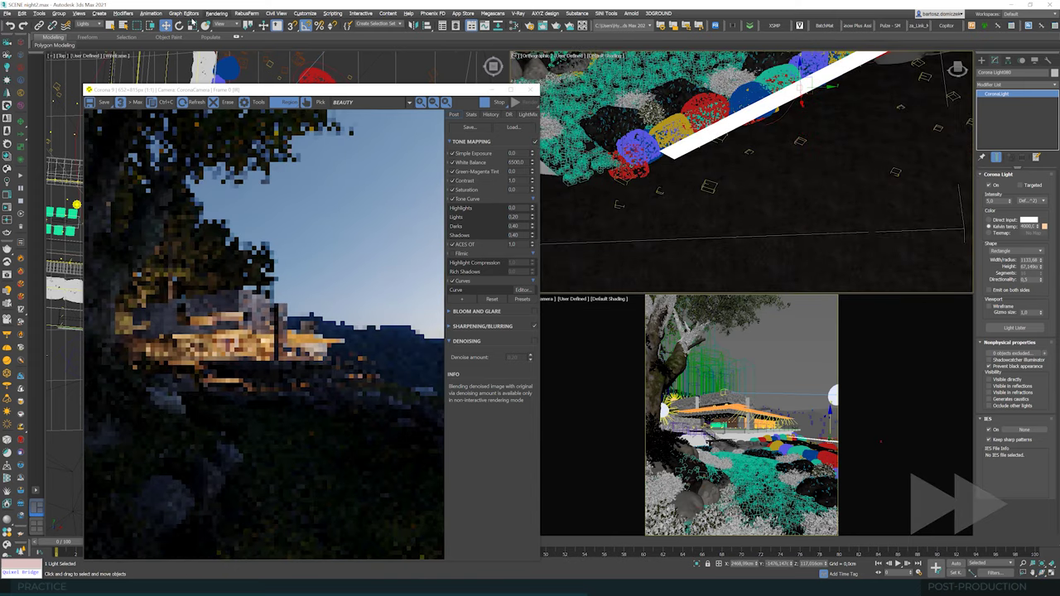
# Step: Tilt the raised strip light so its emitting face angles toward the rocks
pyautogui.click(179, 26)
pyautogui.moveTo(796, 114); pyautogui.dragTo(794, 137, button='middle')
pyautogui.moveTo(803, 89); pyautogui.dragTo(805, 100)
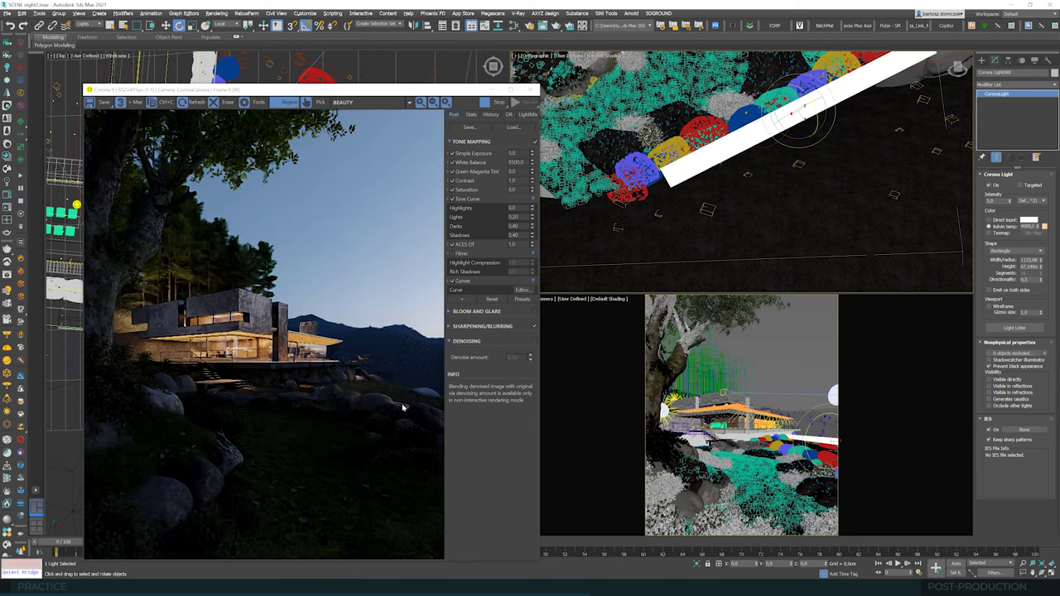
# Step: Make the strip light visible in reflections and set its directionality to 0,75
pyautogui.click(1010, 386)
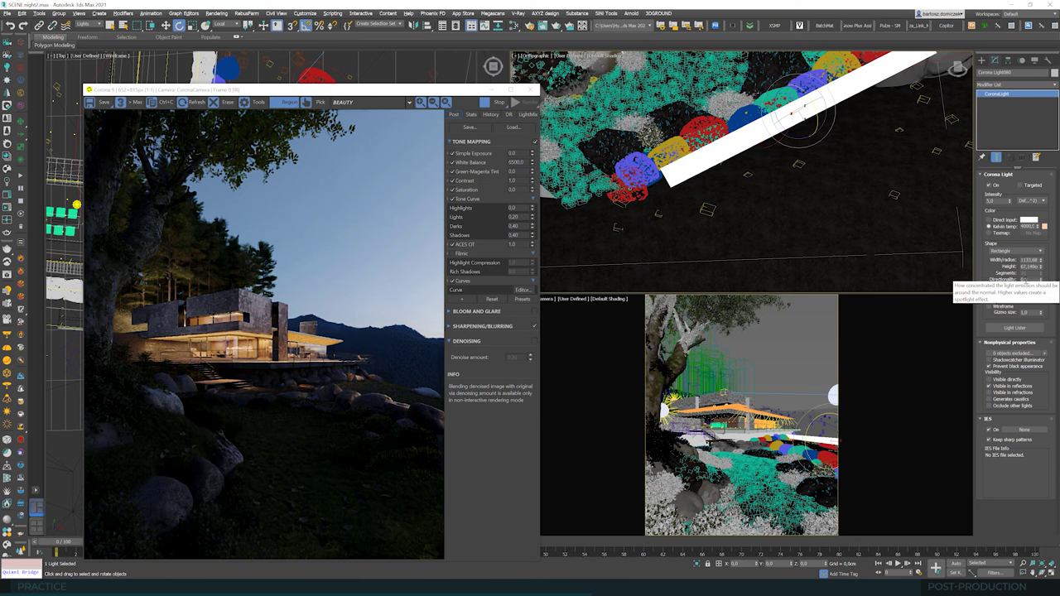
pyautogui.click(1029, 267)
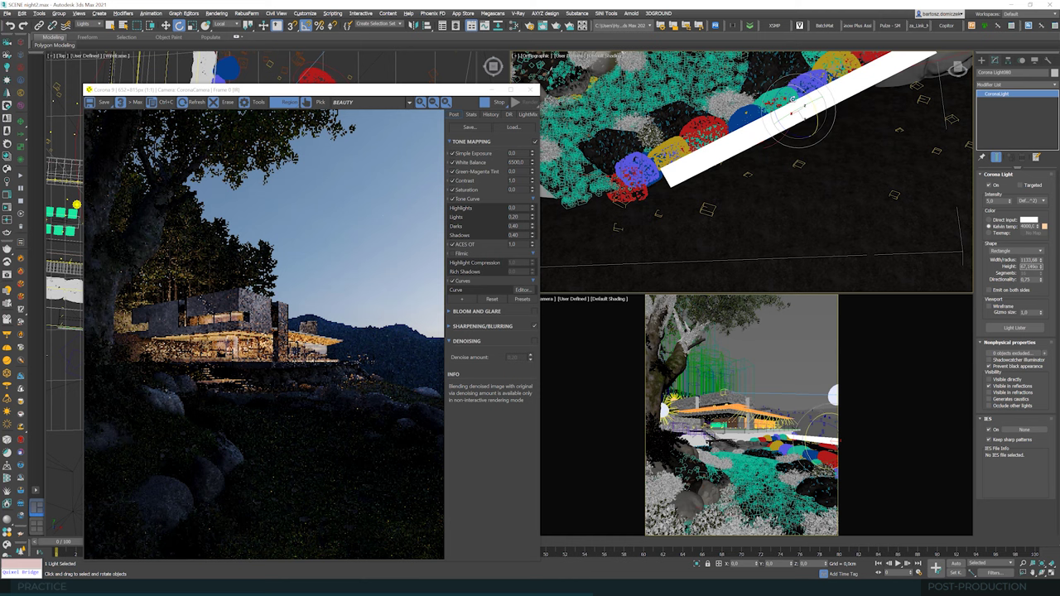
# Step: Raise the strip light slightly to a Z of about 145 cm and set its directionality to 0,65
pyautogui.press('w')
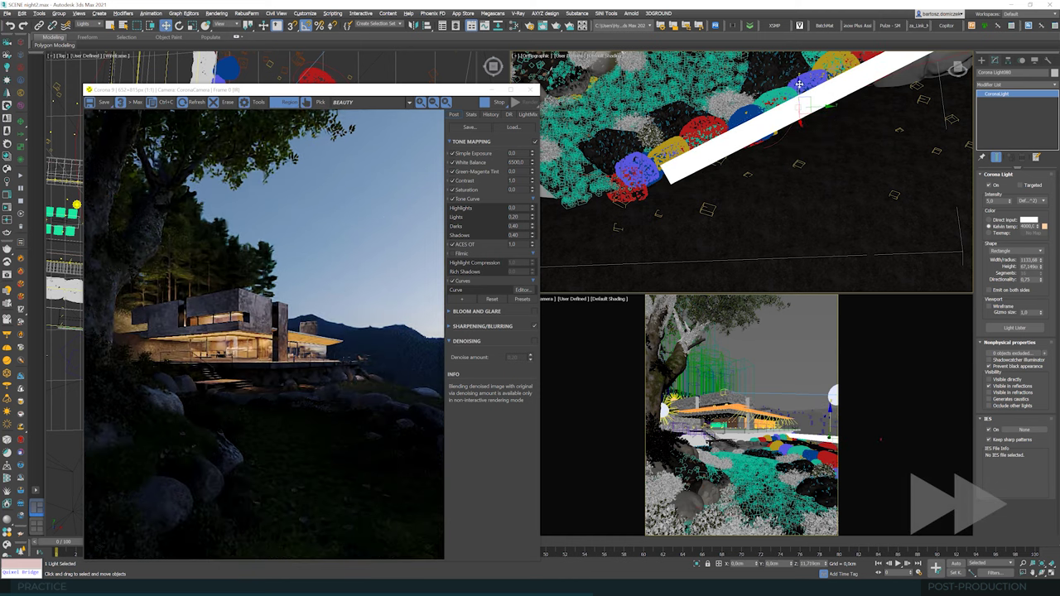
pyautogui.moveTo(799, 83); pyautogui.dragTo(801, 103)
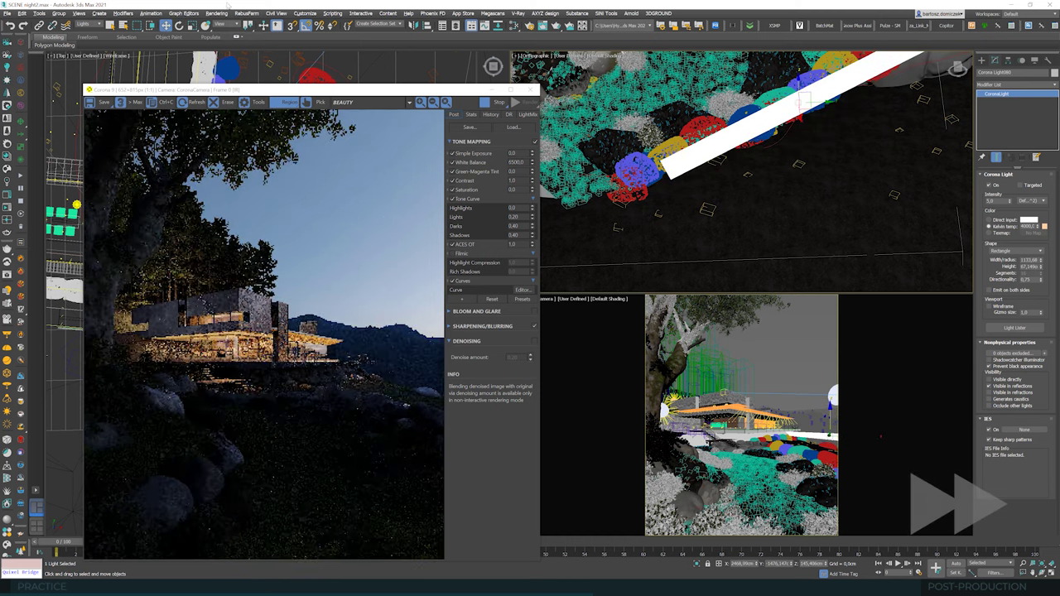
pyautogui.press('e')
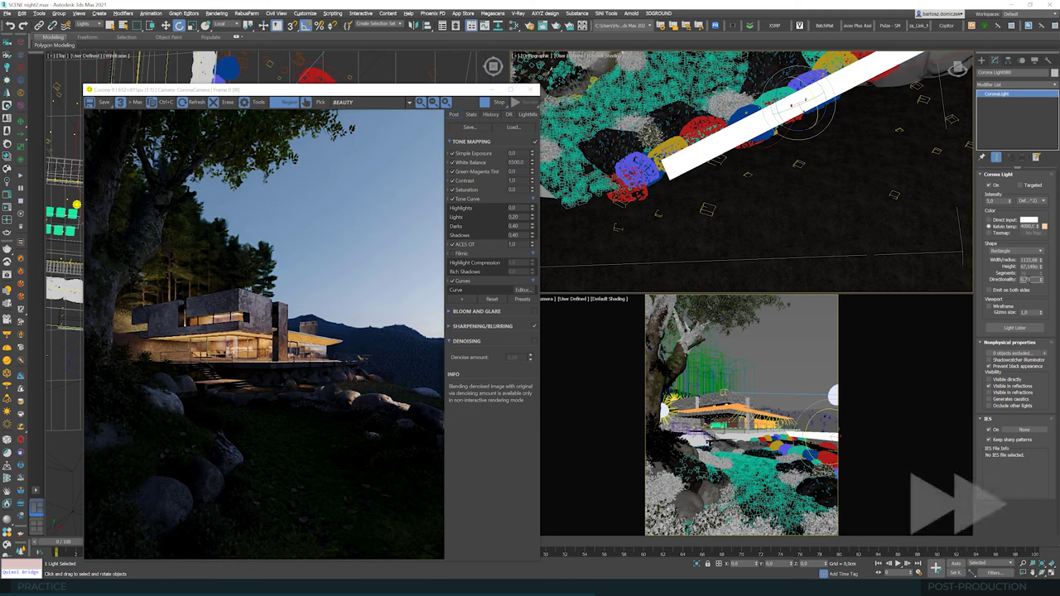
pyautogui.write('0,65')
pyautogui.press('Tab')
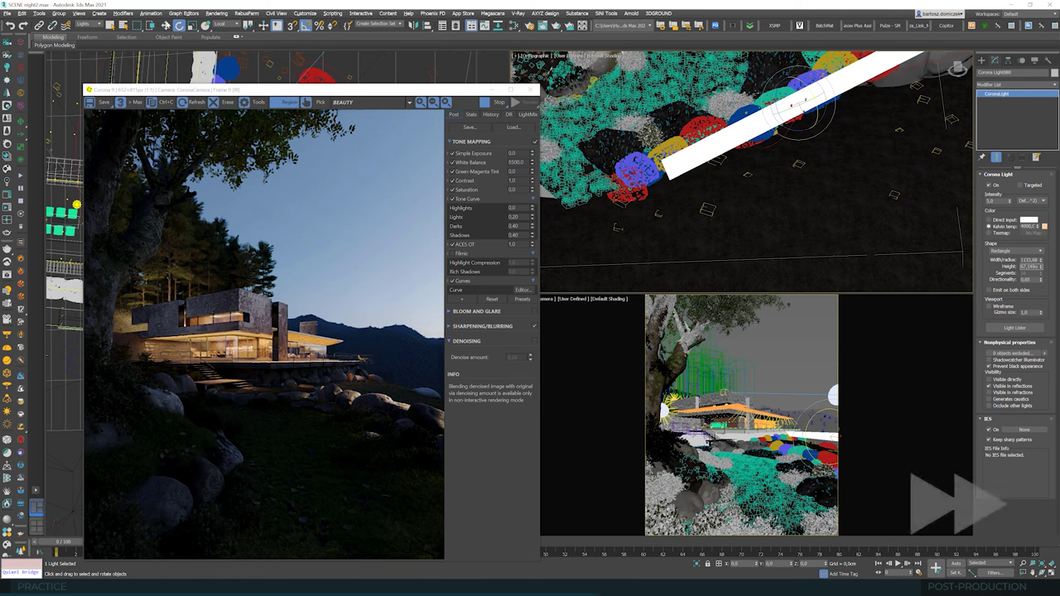
# Step: Raise the strip light further to a Z of about 175 cm and adjust its tilt toward the rocks
pyautogui.press('w')
pyautogui.moveTo(800, 103); pyautogui.dragTo(801, 94)
pyautogui.press('e')
pyautogui.moveTo(806, 160); pyautogui.dragTo(812, 133, button='middle')
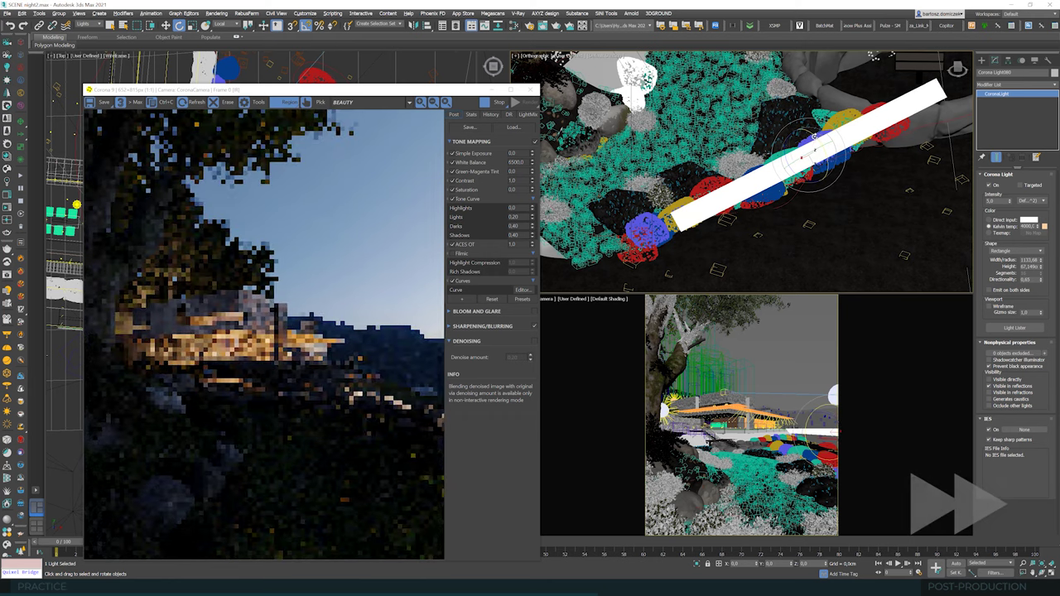
# Step: Fine-tune the strip light's rotation in the top view along the row of rocks
pyautogui.moveTo(300, 94); pyautogui.dragTo(692, 144)
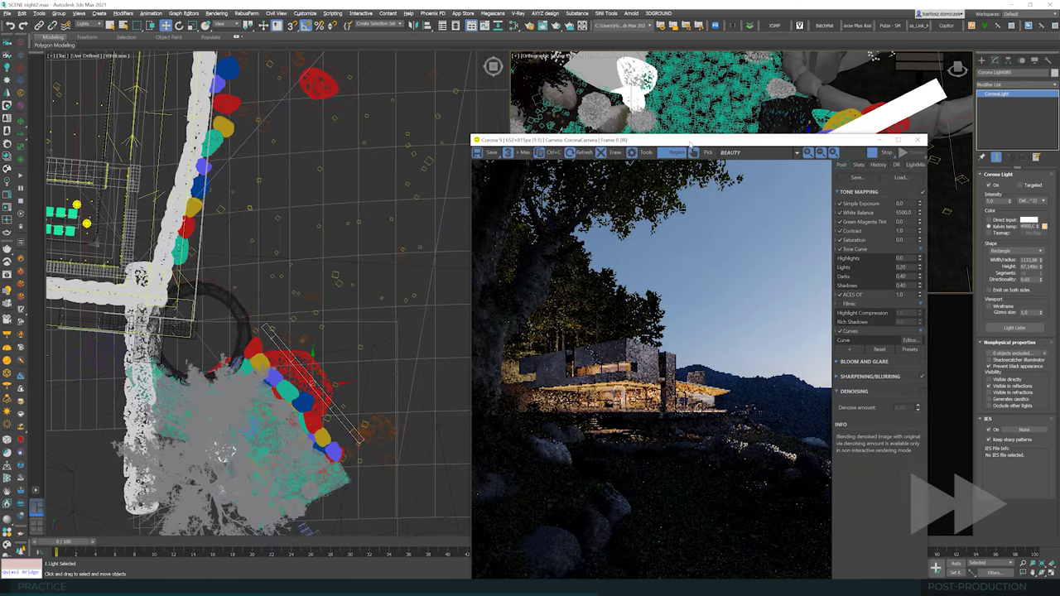
pyautogui.press('e')
pyautogui.moveTo(324, 379); pyautogui.dragTo(326, 377)
pyautogui.press('w')
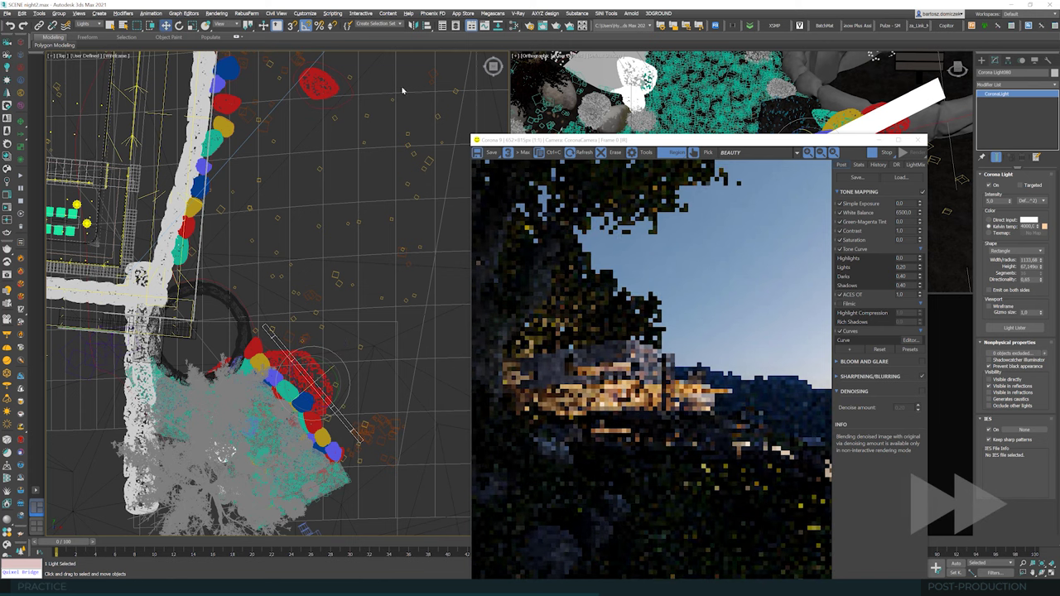
# Step: Try an intensity of 4 on the strip light and settle on 3
pyautogui.moveTo(747, 141); pyautogui.dragTo(539, 47)
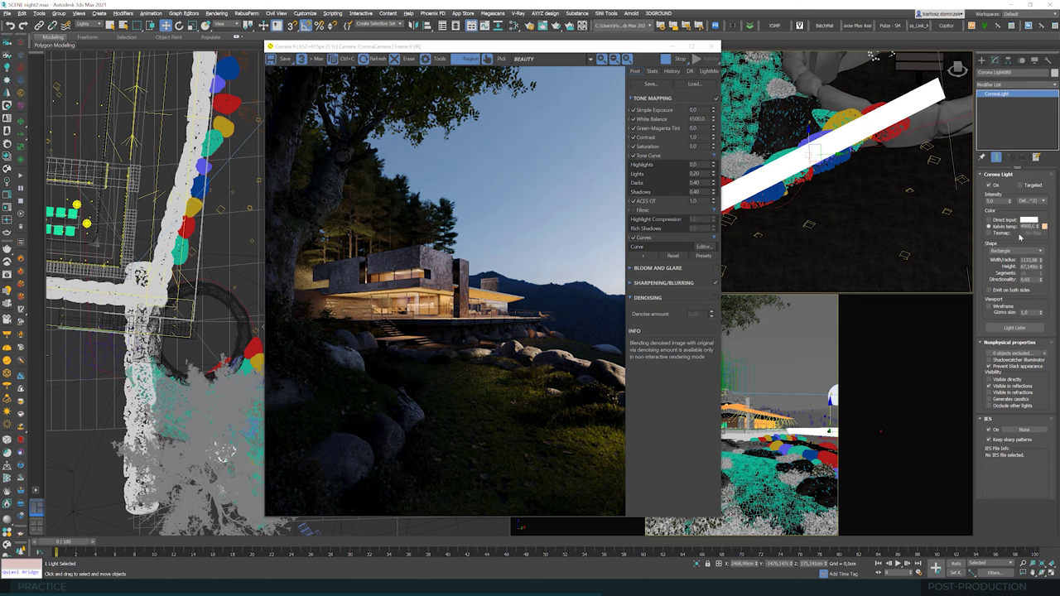
pyautogui.click(998, 202)
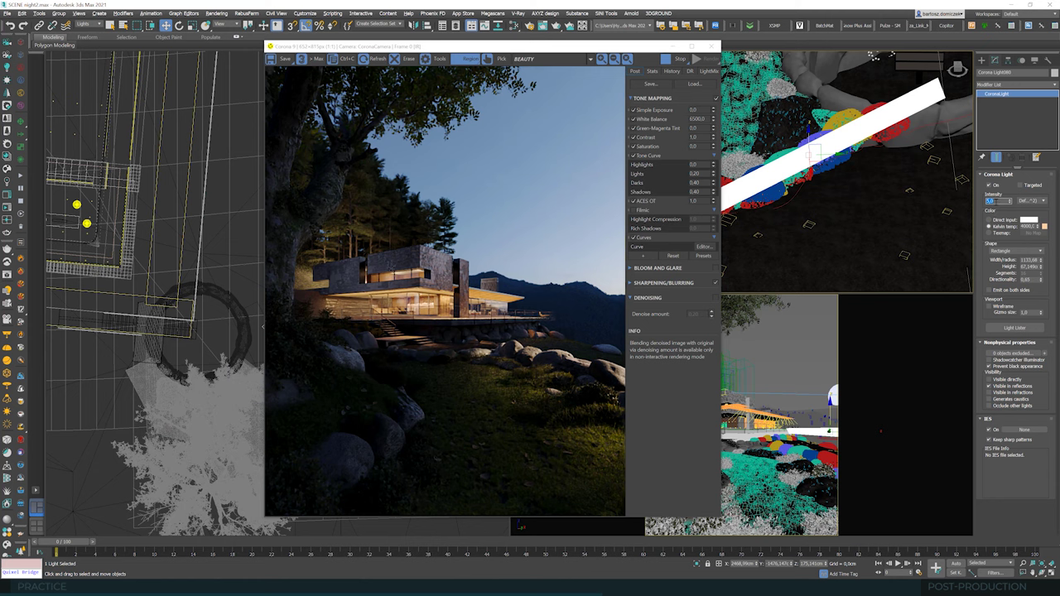
pyautogui.write('4')
pyautogui.press('Return')
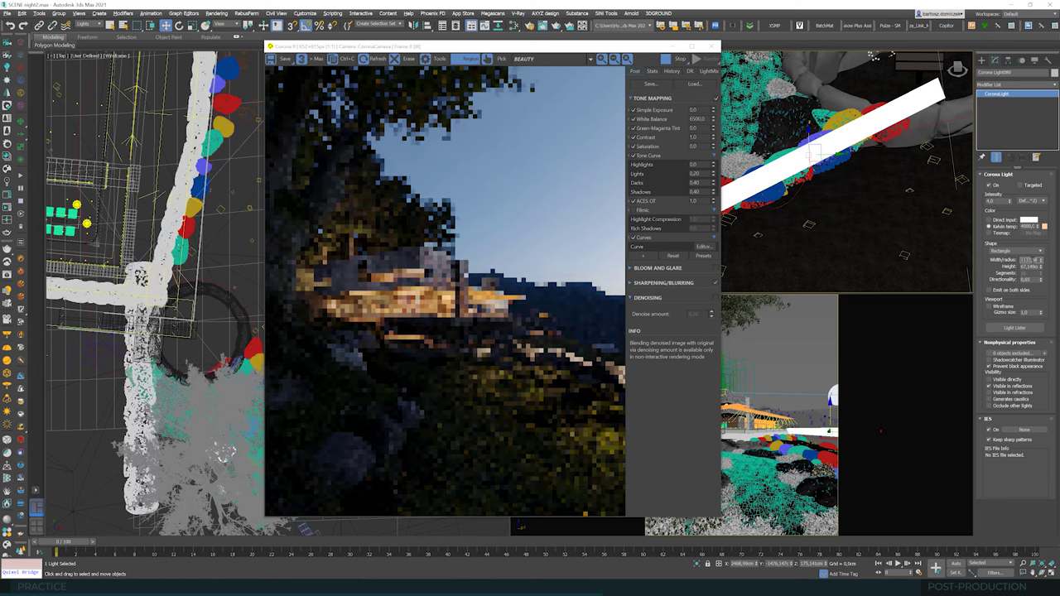
pyautogui.moveTo(553, 47); pyautogui.dragTo(744, 49)
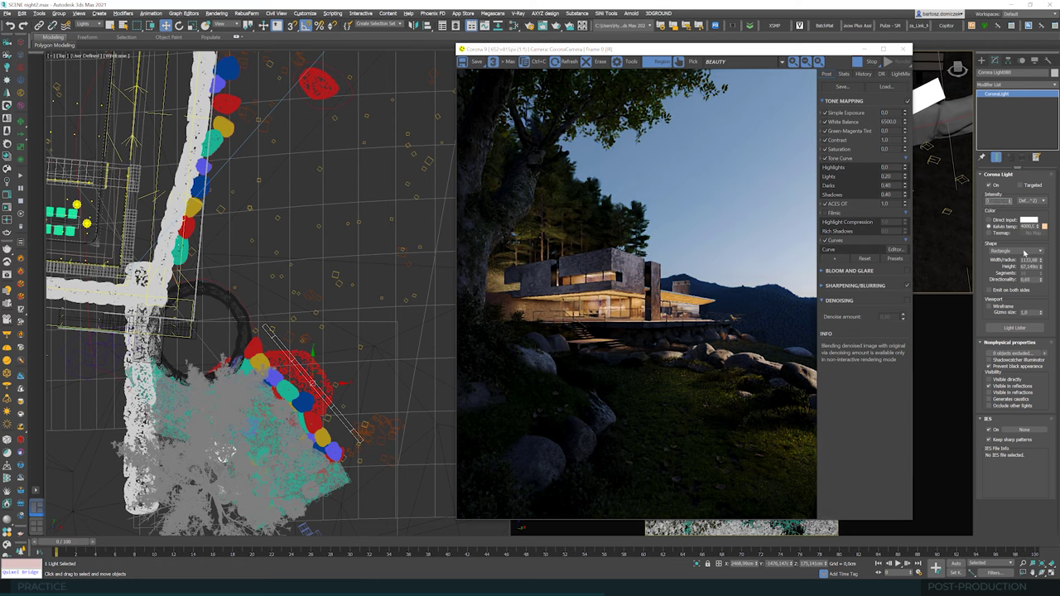
pyautogui.press('Tab')
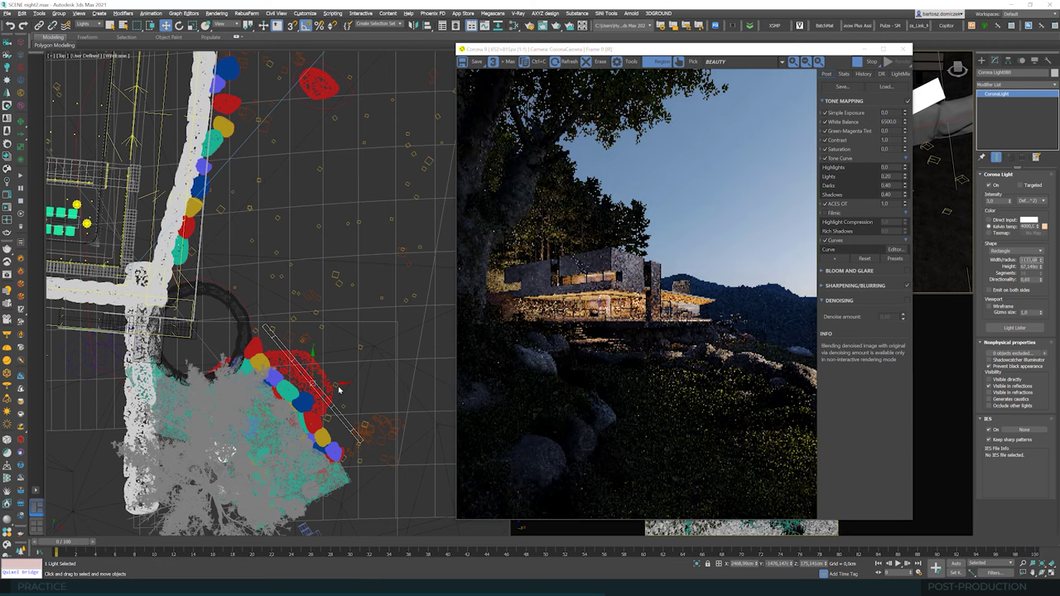
# Step: Duplicate the strip light onto the grass side of the rocks, parallel to the original
pyautogui.scroll(3, 346, 361)
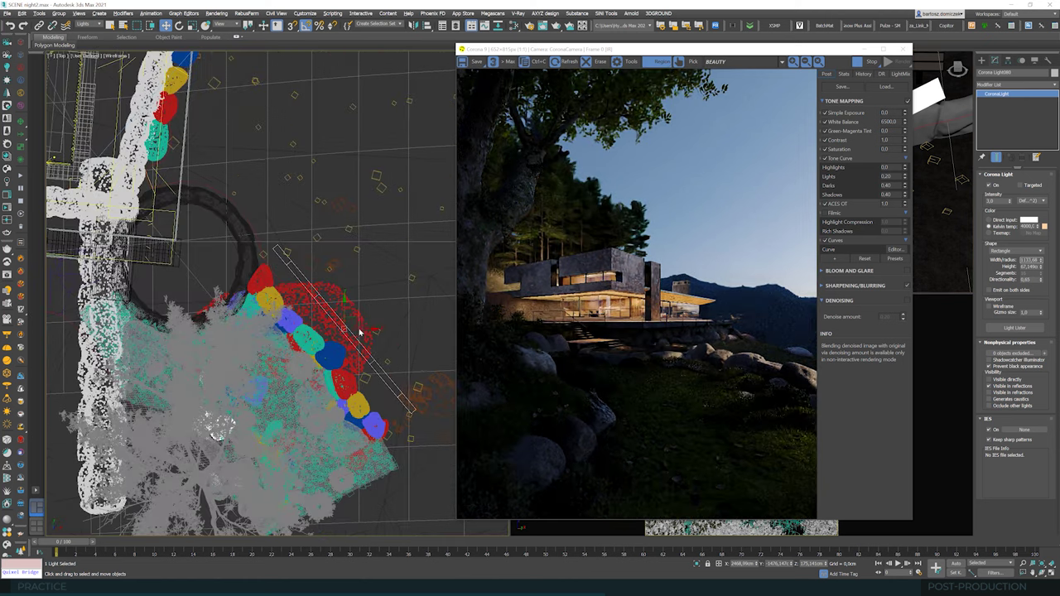
pyautogui.keyDown('shift'); pyautogui.moveTo(355, 320); pyautogui.dragTo(314, 356); pyautogui.keyUp('shift')
pyautogui.press('Return')
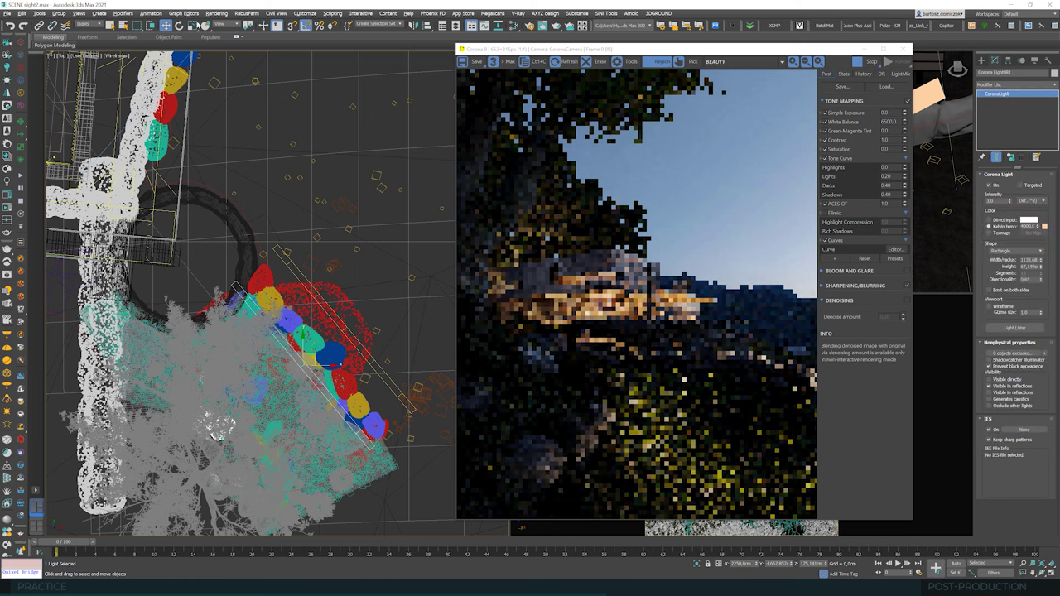
# Step: Tilt the duplicated light about its long axis and shorten its width to about 657.5
pyautogui.press('e')
pyautogui.scroll(3, 304, 351)
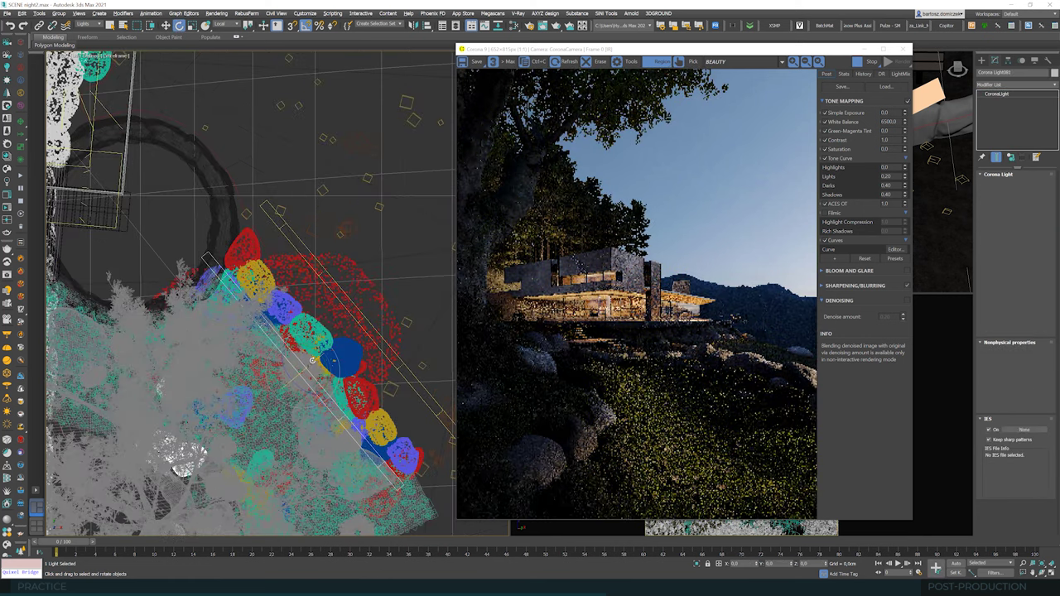
pyautogui.moveTo(298, 368); pyautogui.dragTo(293, 372)
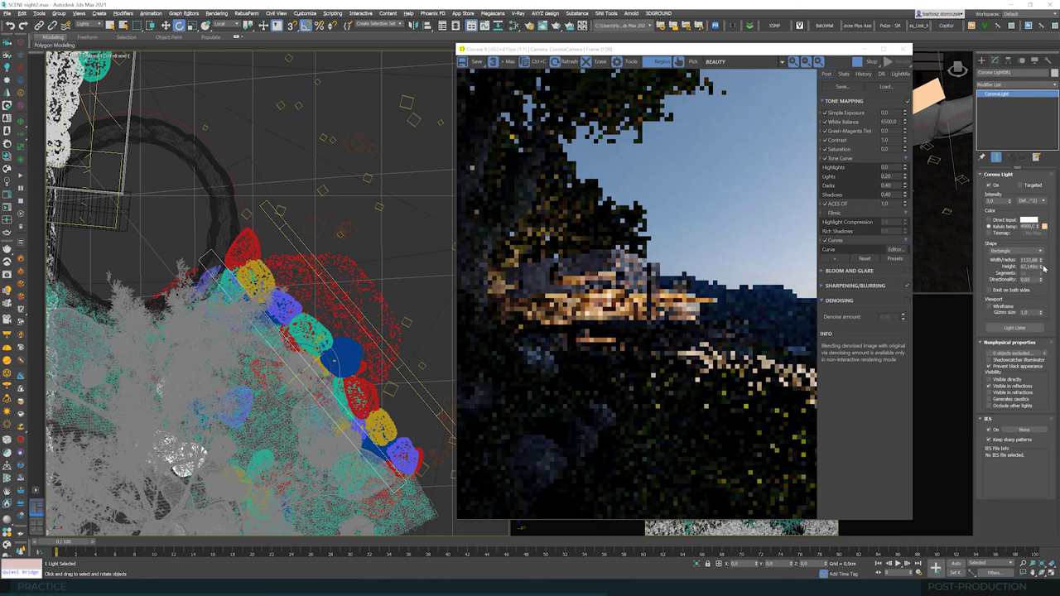
pyautogui.moveTo(1040, 261); pyautogui.dragTo(1042, 270)
# Step: Shift the duplicated light slightly away from the rocks toward the grass and readjust its rotation
pyautogui.click(165, 27)
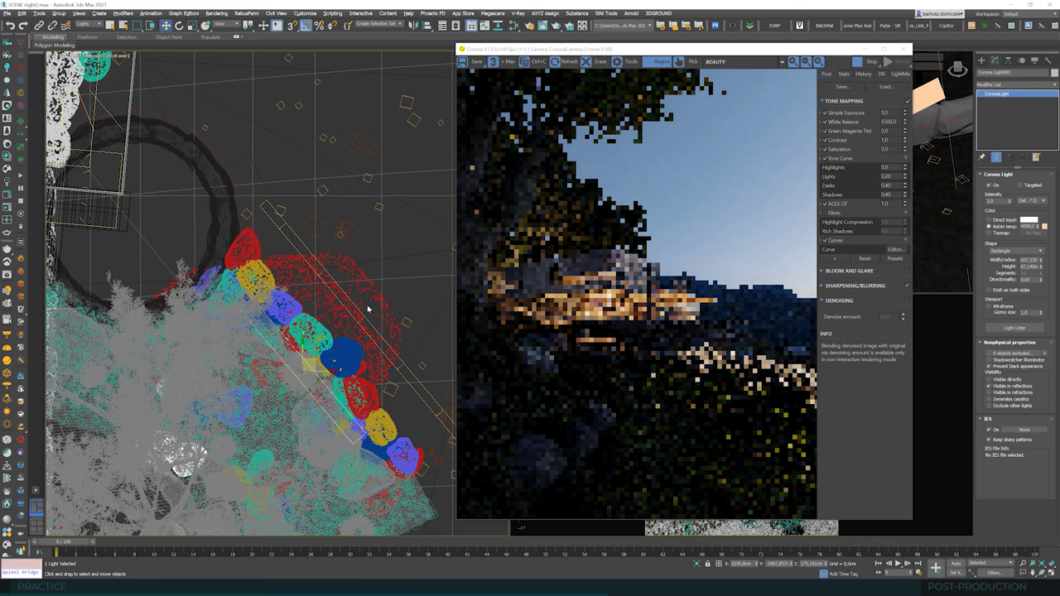
pyautogui.moveTo(313, 360); pyautogui.dragTo(308, 378)
pyautogui.moveTo(756, 50); pyautogui.dragTo(463, 35)
pyautogui.click(179, 26)
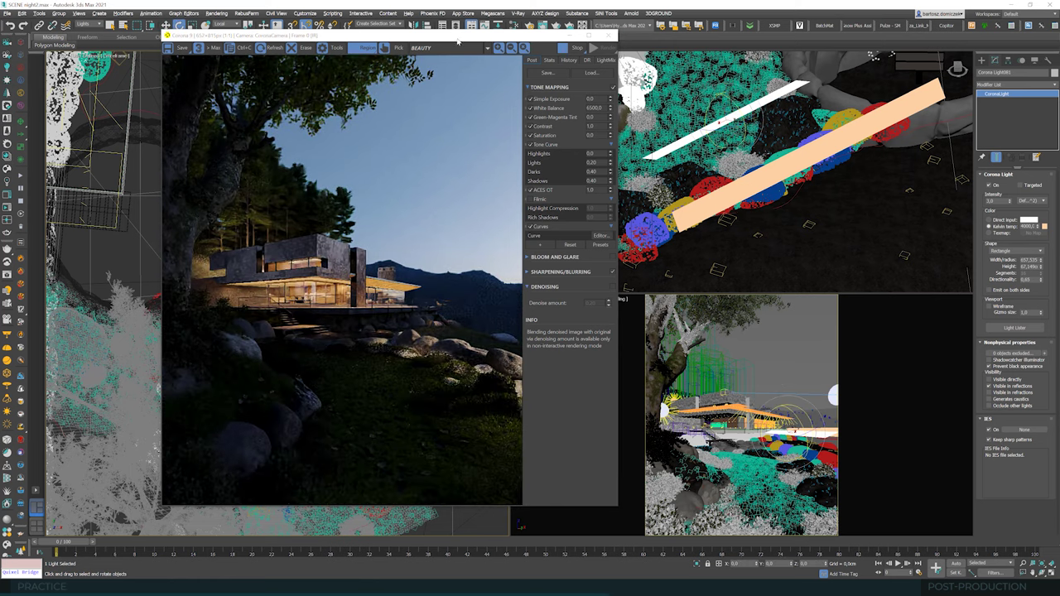
pyautogui.moveTo(472, 37); pyautogui.dragTo(733, 108)
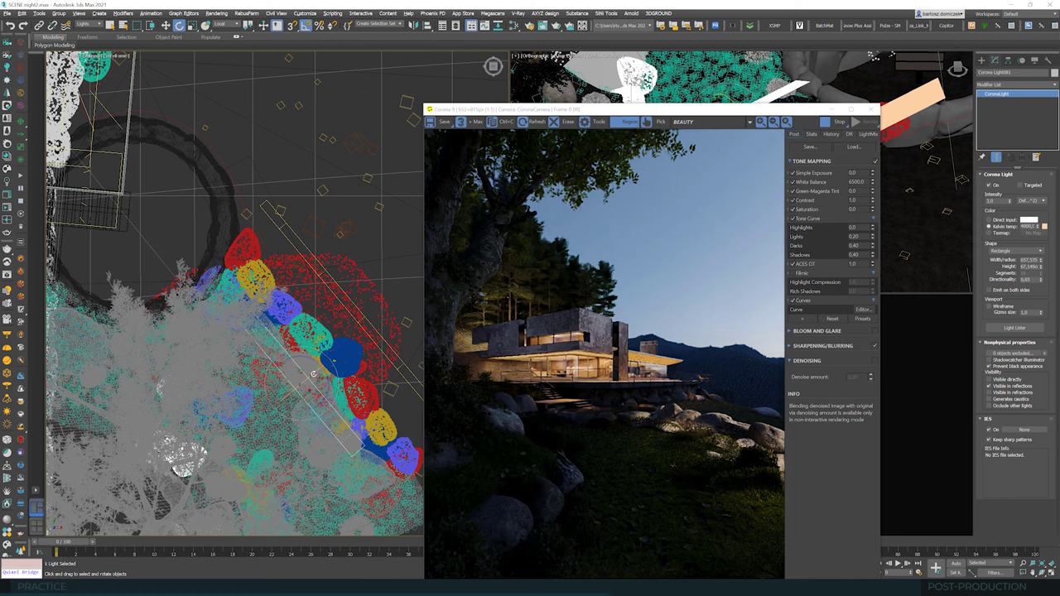
pyautogui.moveTo(315, 372); pyautogui.dragTo(318, 371)
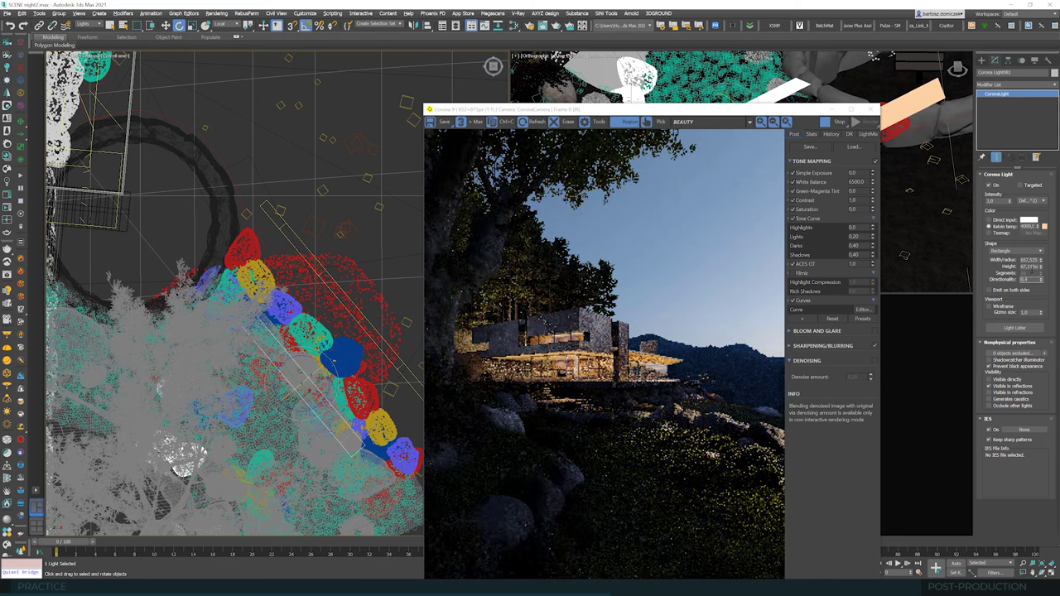
# Step: Try a directionality of 0,4 on the duplicated light and settle on 0,5
pyautogui.click(1041, 267)
pyautogui.moveTo(762, 110); pyautogui.dragTo(632, 59)
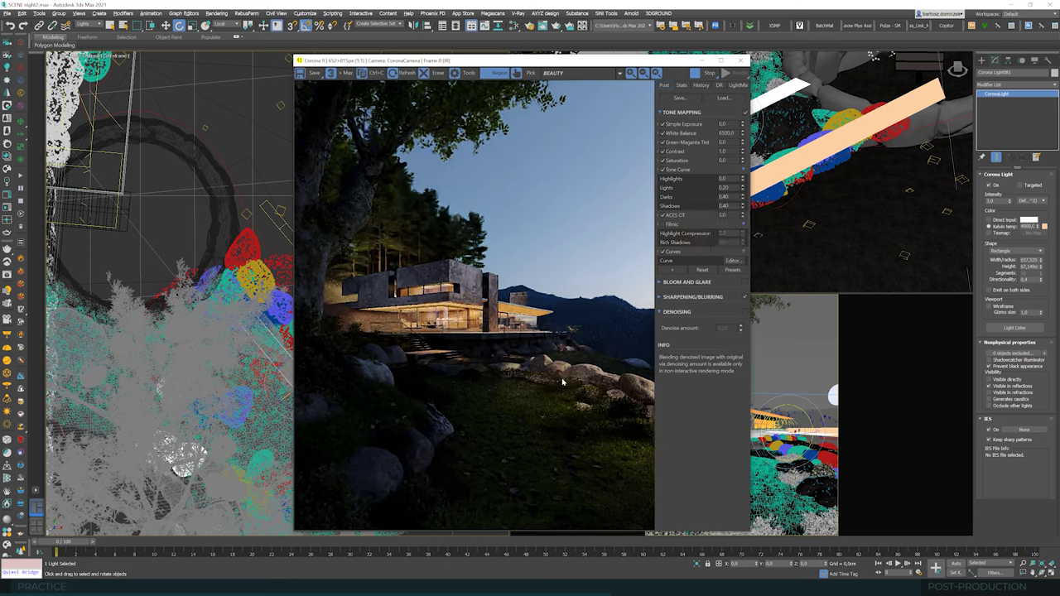
pyautogui.doubleClick(999, 202)
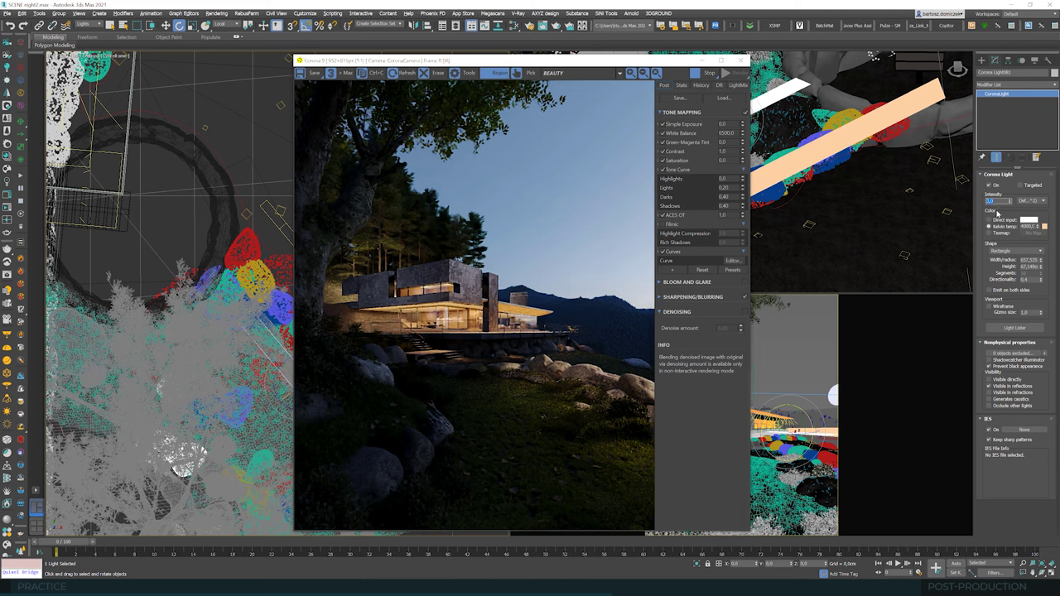
pyautogui.click(1027, 280)
pyautogui.click(1031, 267)
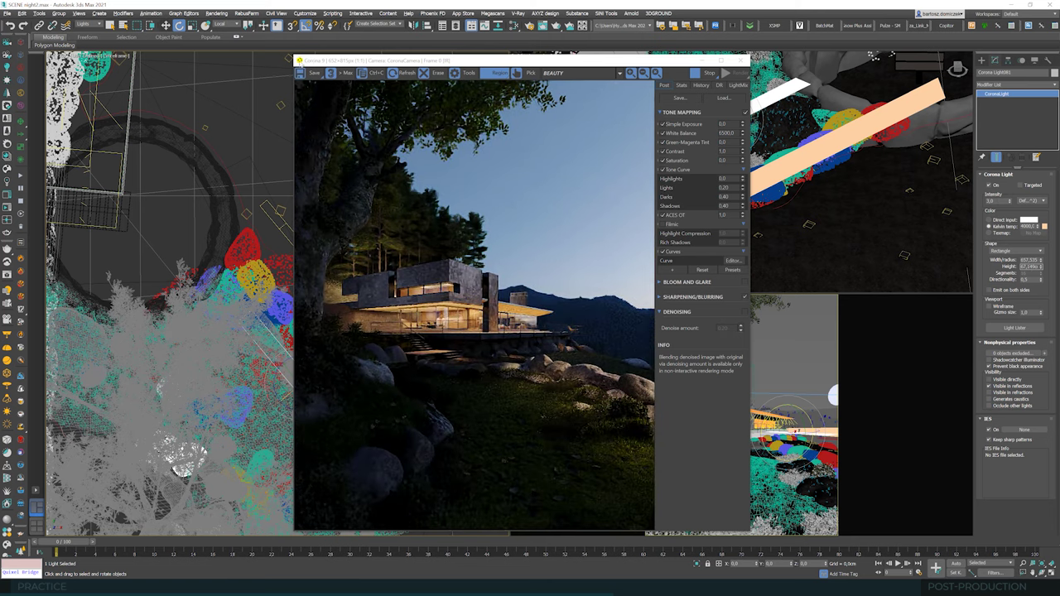
# Step: Nudge the duplicated light slightly along the rocks in the top view and set its intensity to 2
pyautogui.click(165, 25)
pyautogui.moveTo(585, 60); pyautogui.dragTo(784, 47)
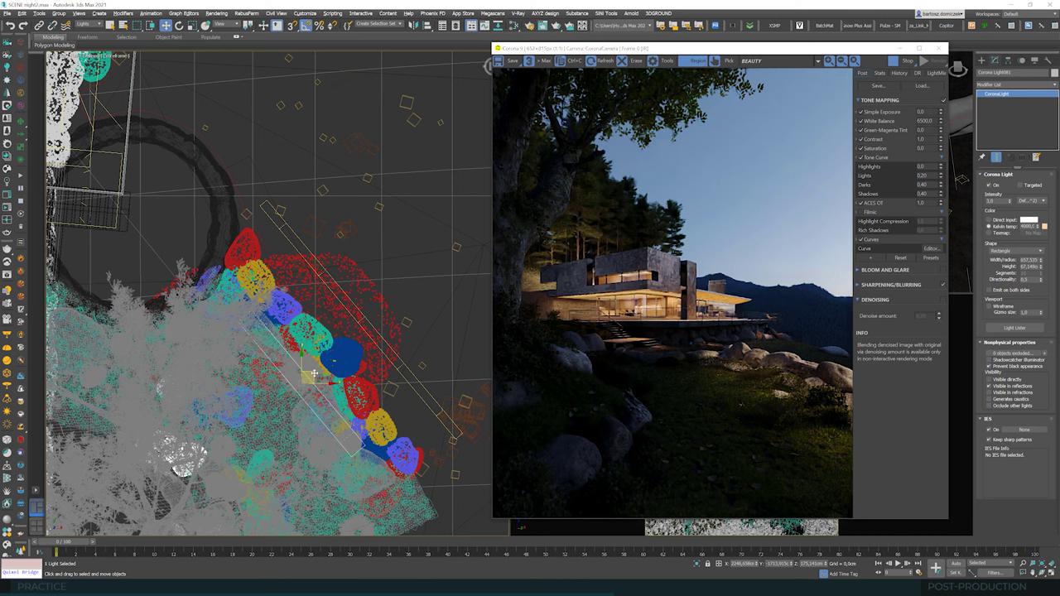
pyautogui.moveTo(314, 375); pyautogui.dragTo(316, 377)
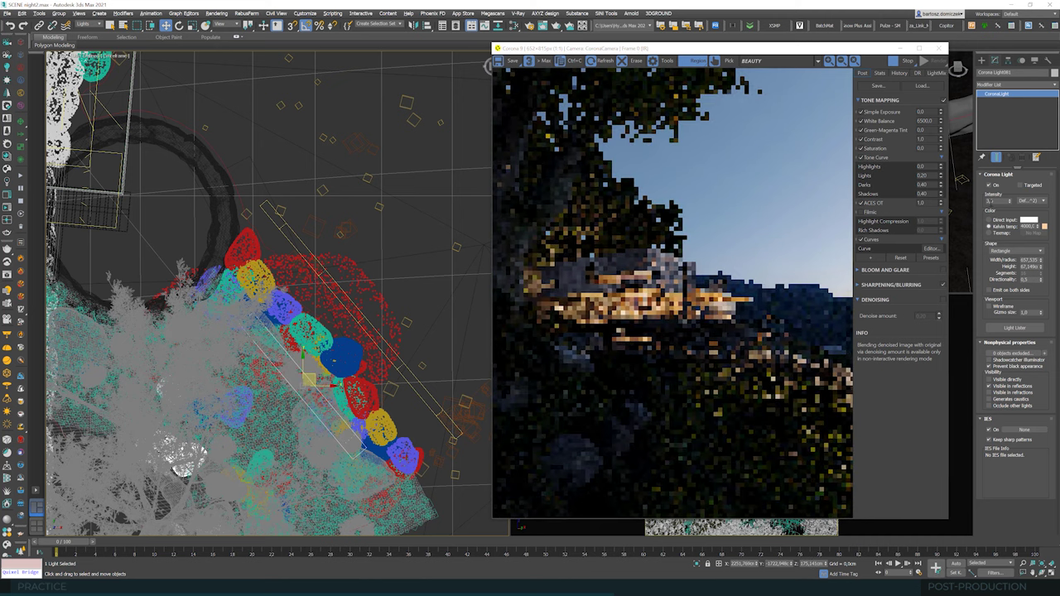
pyautogui.doubleClick(999, 202)
pyautogui.write('2')
pyautogui.press('Tab')
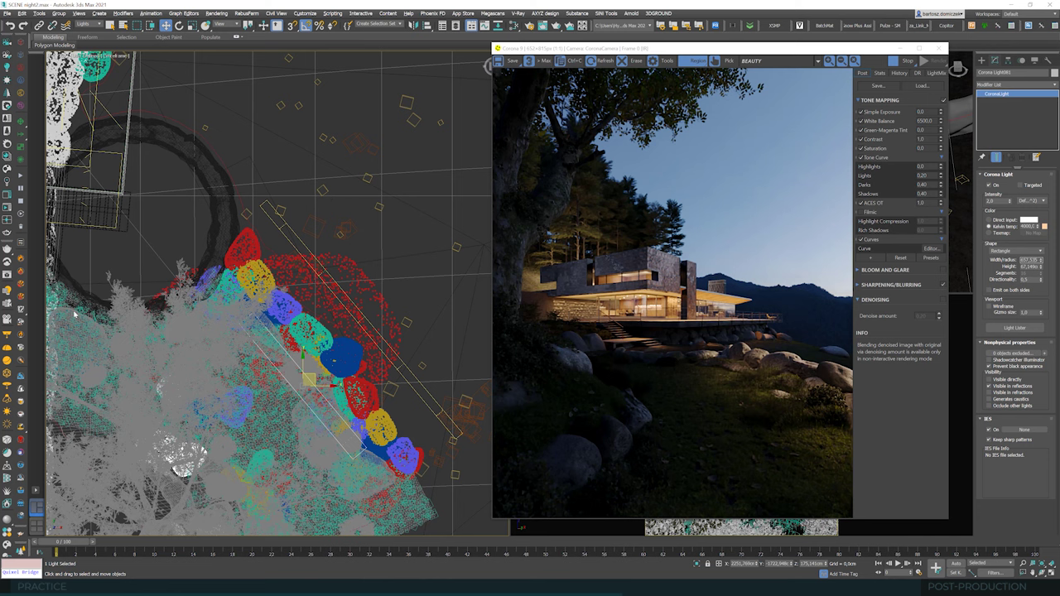
# Step: Draw a new rectangle Corona light about 472 wide and 113 high over the tree area in the top view
pyautogui.moveTo(147, 292); pyautogui.dragTo(261, 254, button='middle')
pyautogui.click(982, 60)
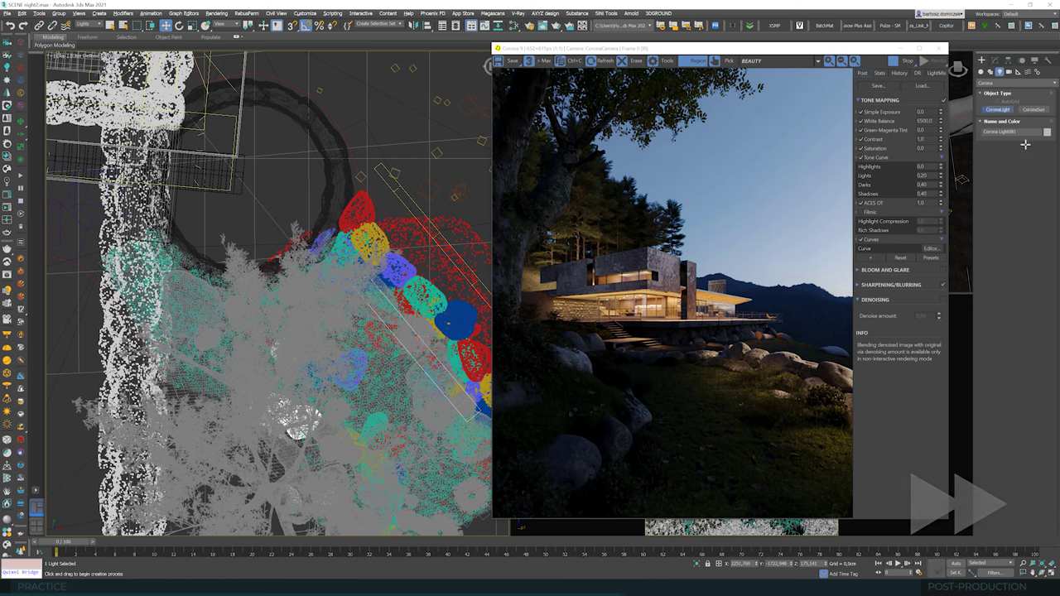
pyautogui.click(1009, 112)
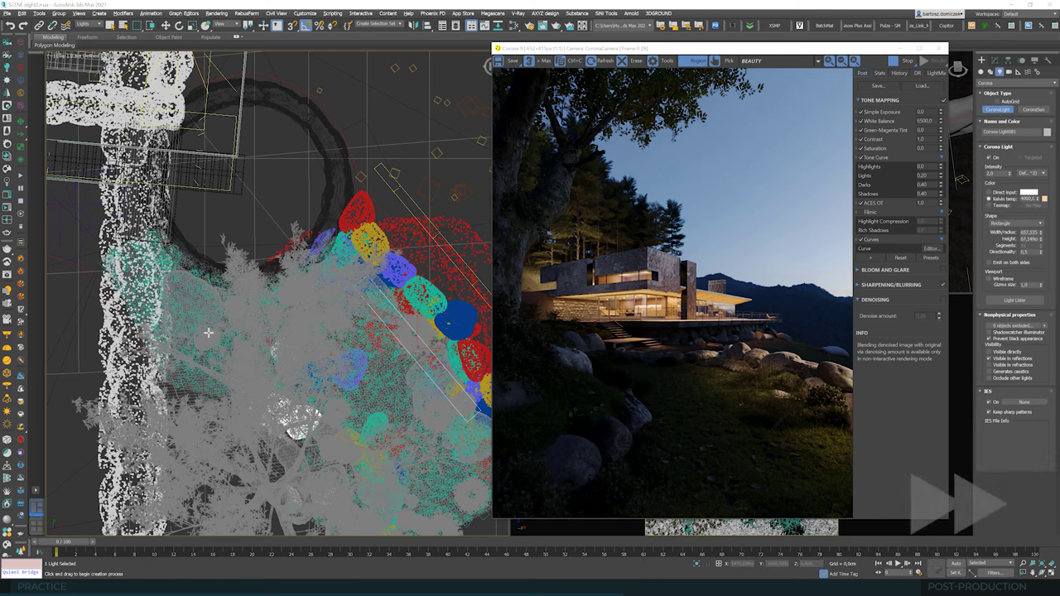
pyautogui.moveTo(208, 332)
pyautogui.mouseDown()
pyautogui.moveTo(257, 360)
pyautogui.moveTo(334, 362)
pyautogui.mouseUp()
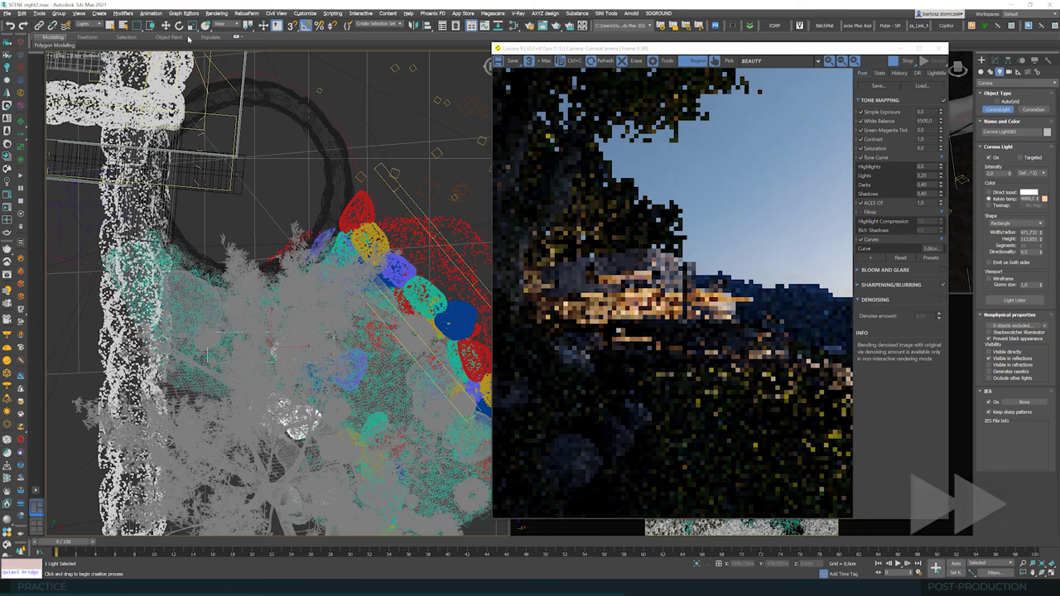
# Step: Rotate the new light slightly in the top view and raise it to about Z 119 cm in the camera view
pyautogui.press('e')
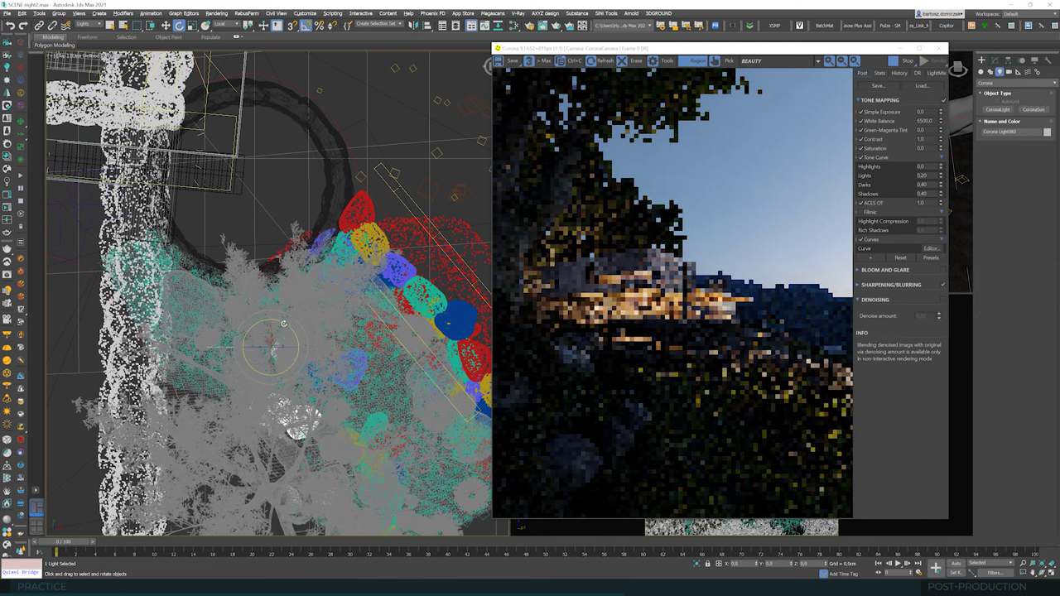
pyautogui.moveTo(276, 315); pyautogui.dragTo(282, 309)
pyautogui.press('w')
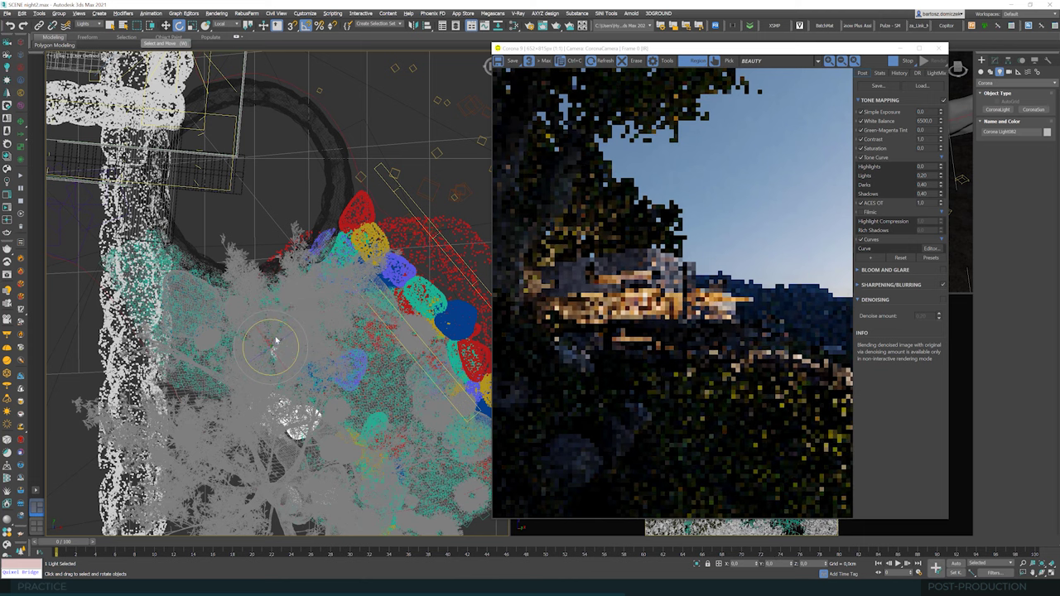
pyautogui.click(166, 25)
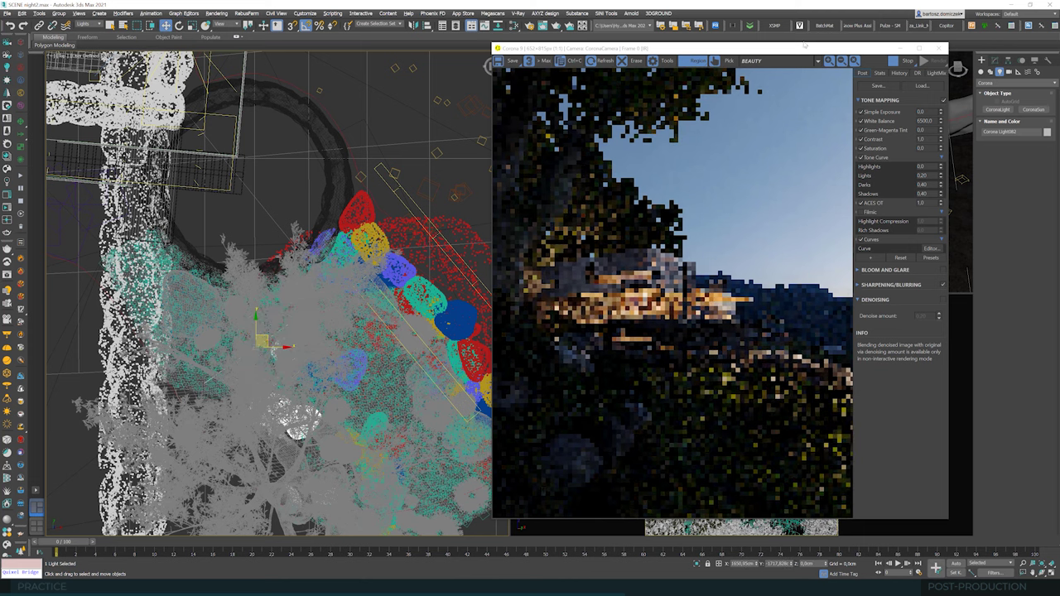
pyautogui.moveTo(777, 51); pyautogui.dragTo(427, 76)
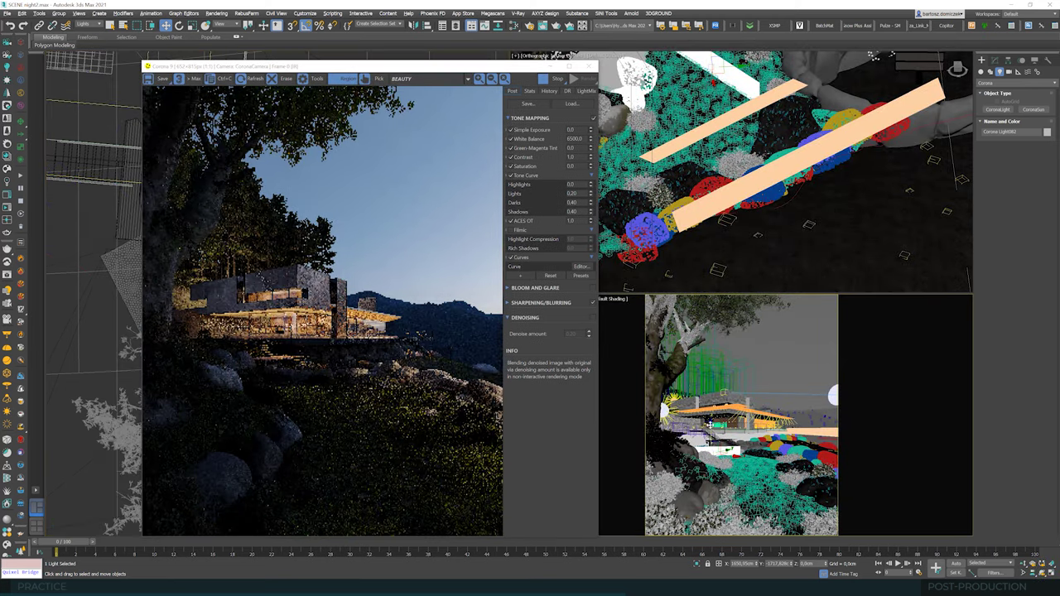
pyautogui.moveTo(710, 426); pyautogui.dragTo(710, 414)
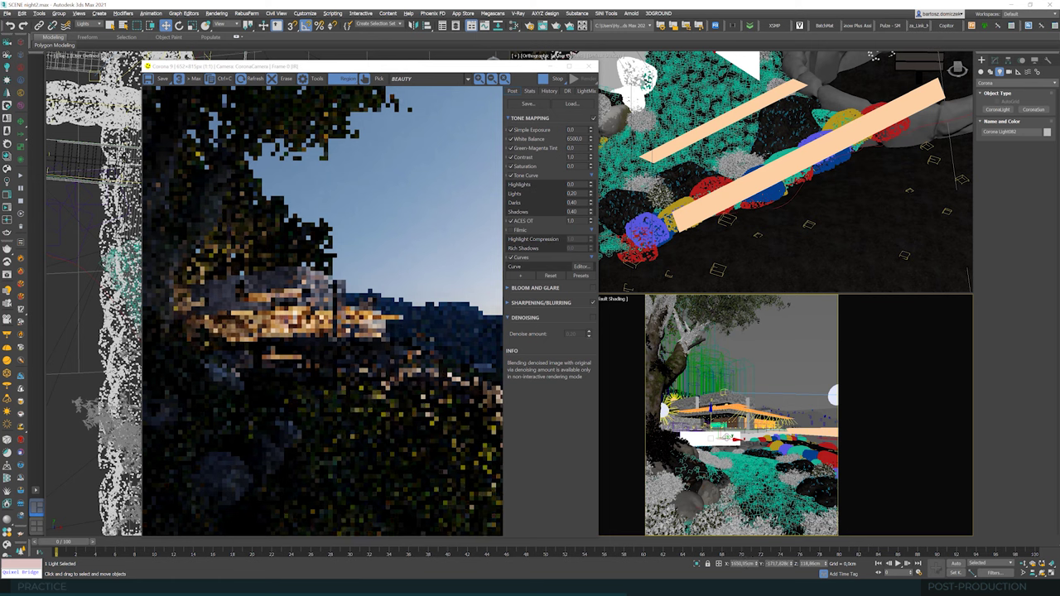
# Step: Shift the new light slightly farther from the row of coloured rocks in the top view
pyautogui.moveTo(396, 65); pyautogui.dragTo(674, 57)
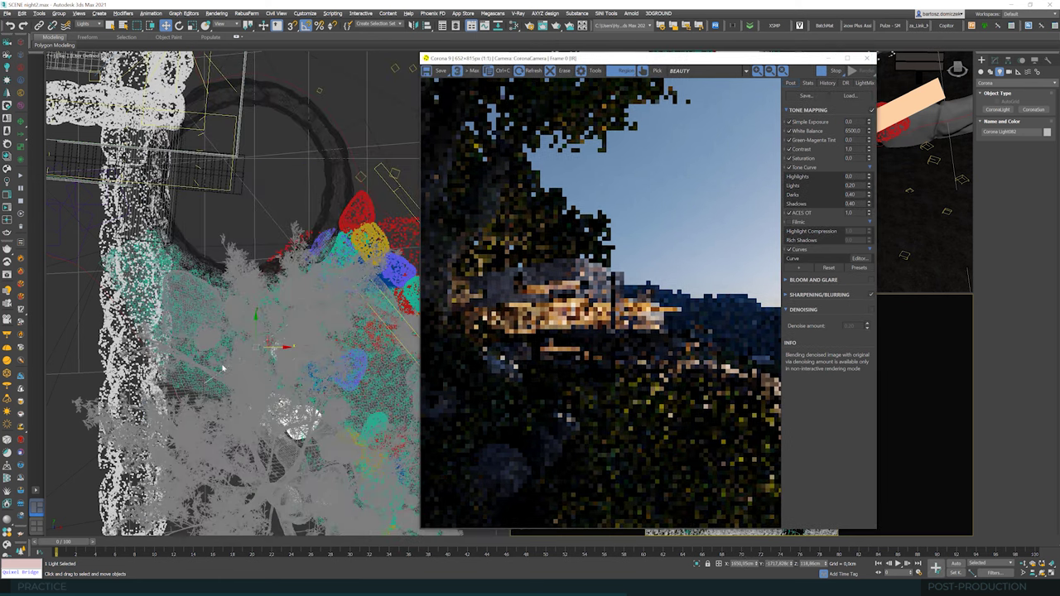
pyautogui.moveTo(222, 367); pyautogui.dragTo(227, 366, button='middle')
pyautogui.moveTo(269, 335)
pyautogui.mouseDown()
pyautogui.moveTo(240, 345)
pyautogui.moveTo(252, 347)
pyautogui.mouseUp()
pyautogui.moveTo(636, 61); pyautogui.dragTo(416, 65)
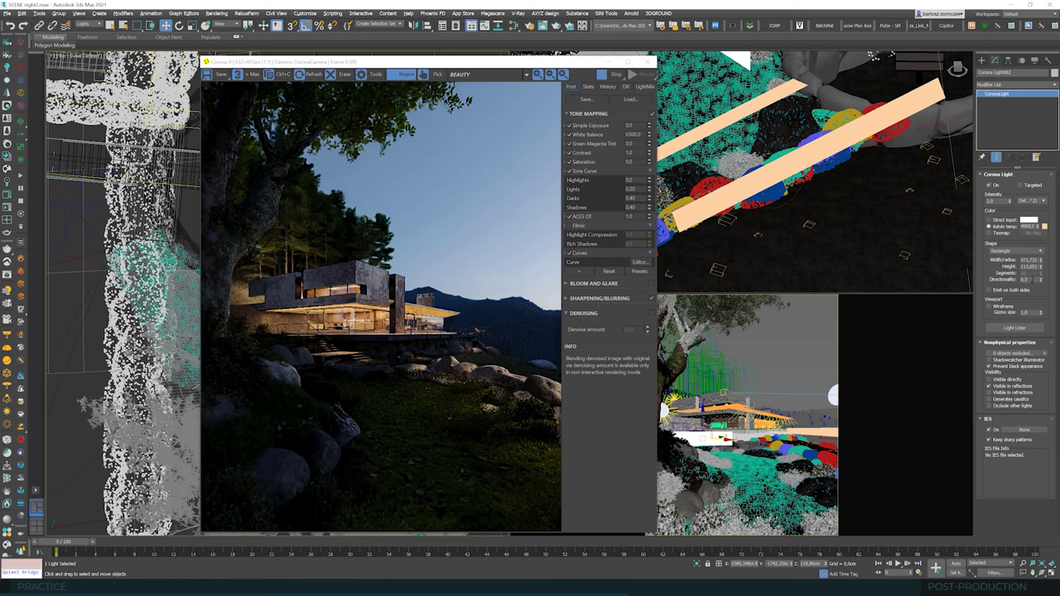
# Step: Set the new light's directionality to 0, colour temperature to 3500 K and intensity to 1000
pyautogui.doubleClick(1032, 280)
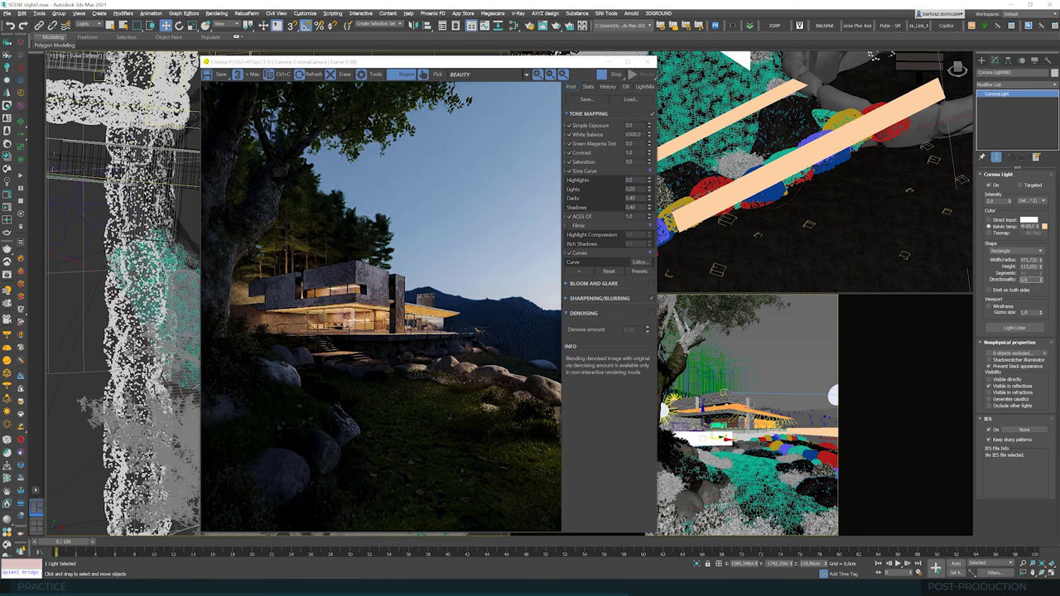
pyautogui.doubleClick(1027, 226)
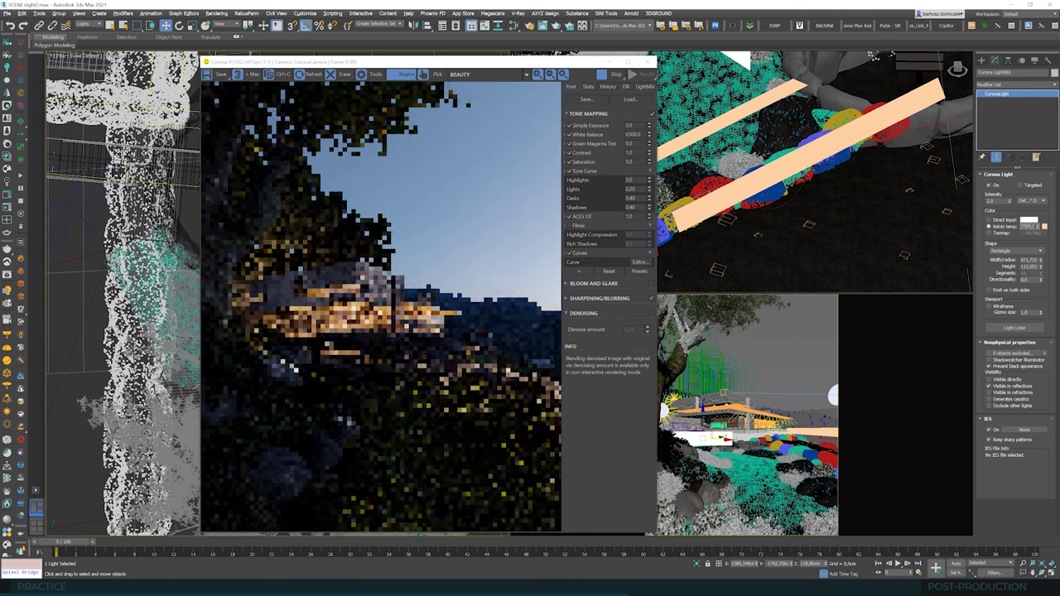
pyautogui.write('3500')
pyautogui.press('Return')
pyautogui.doubleClick(998, 201)
pyautogui.write('1000')
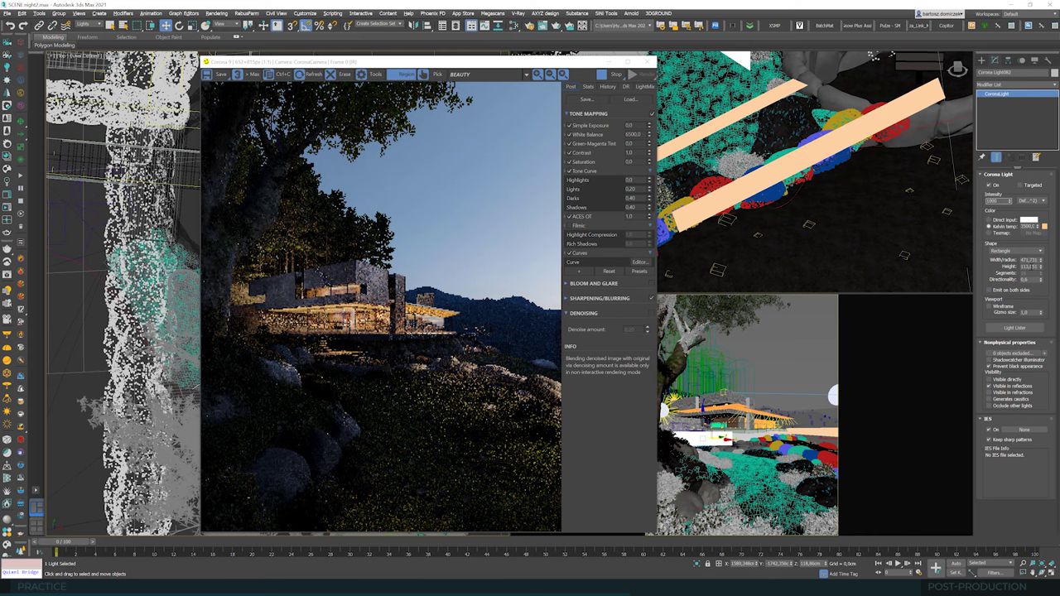
pyautogui.click(1032, 266)
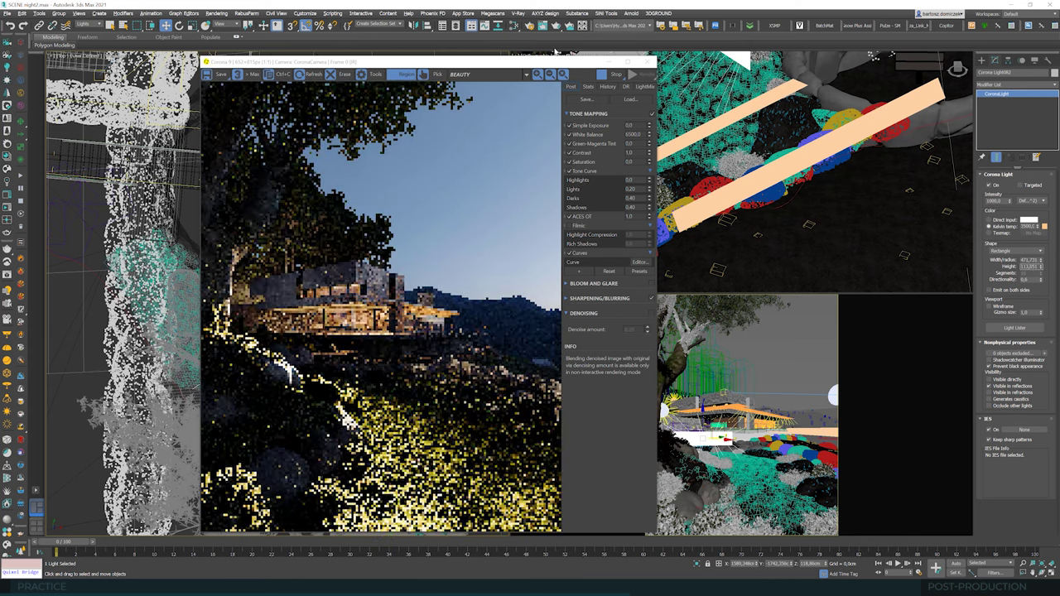
# Step: Reposition the new light in the top view, farther back from the lawn, at about X 1335 and Y -1590
pyautogui.moveTo(540, 64); pyautogui.dragTo(740, 73)
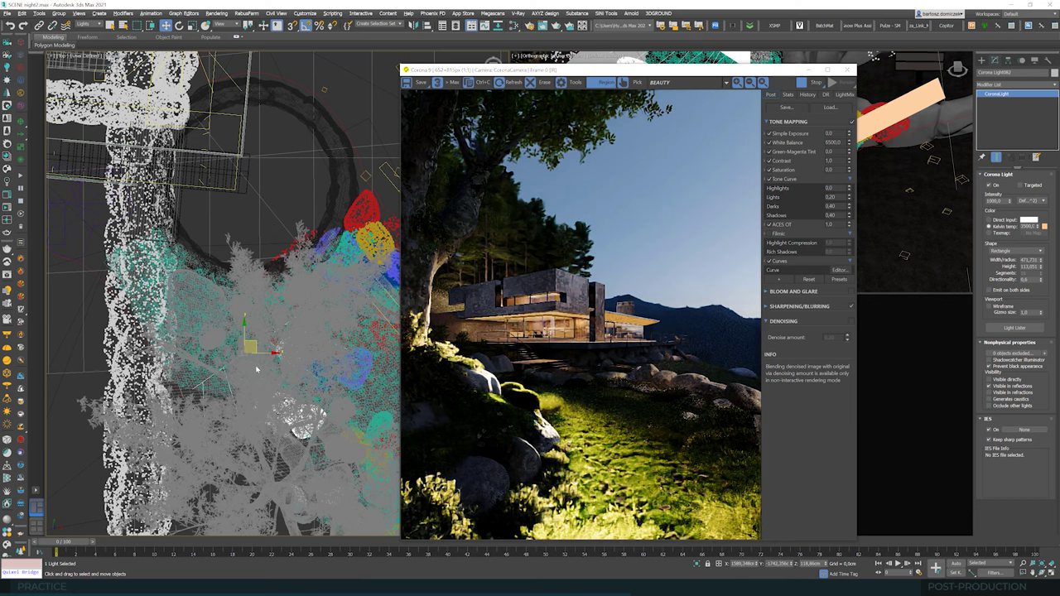
pyautogui.moveTo(249, 337); pyautogui.dragTo(244, 335)
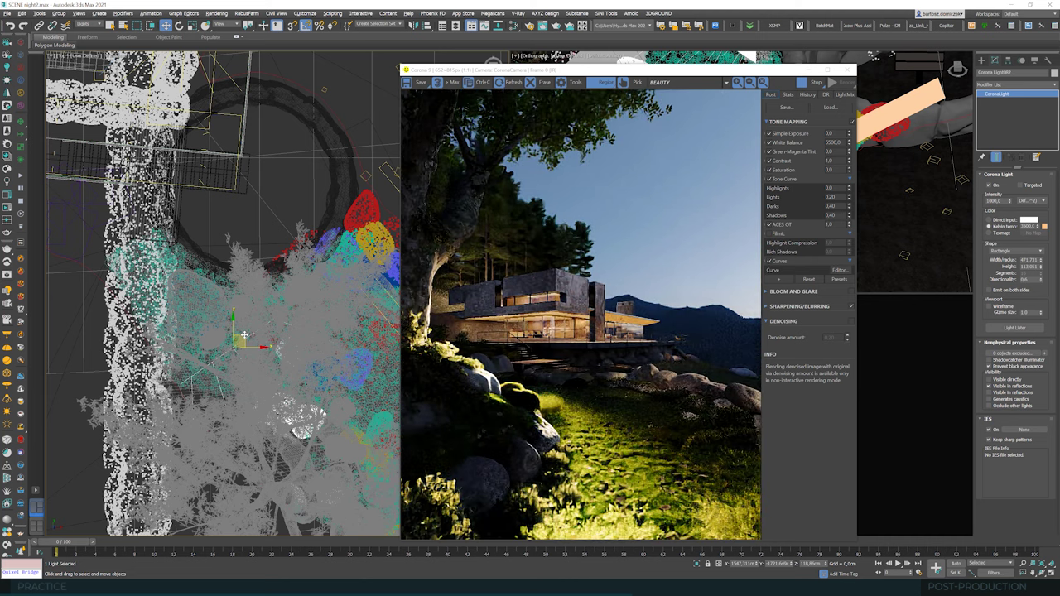
pyautogui.moveTo(244, 334); pyautogui.dragTo(244, 337)
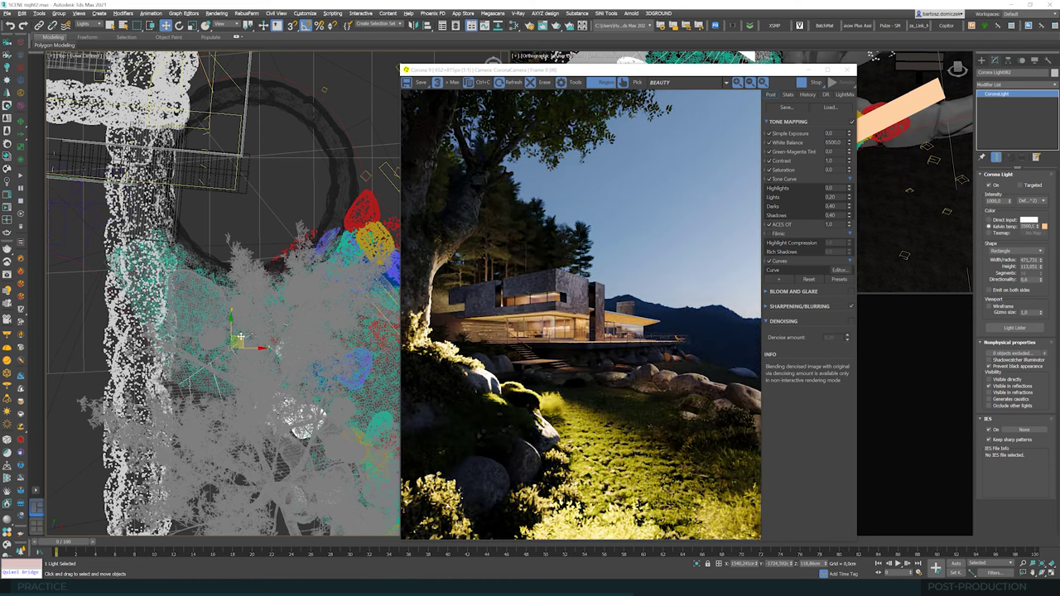
pyautogui.moveTo(238, 340); pyautogui.dragTo(189, 307)
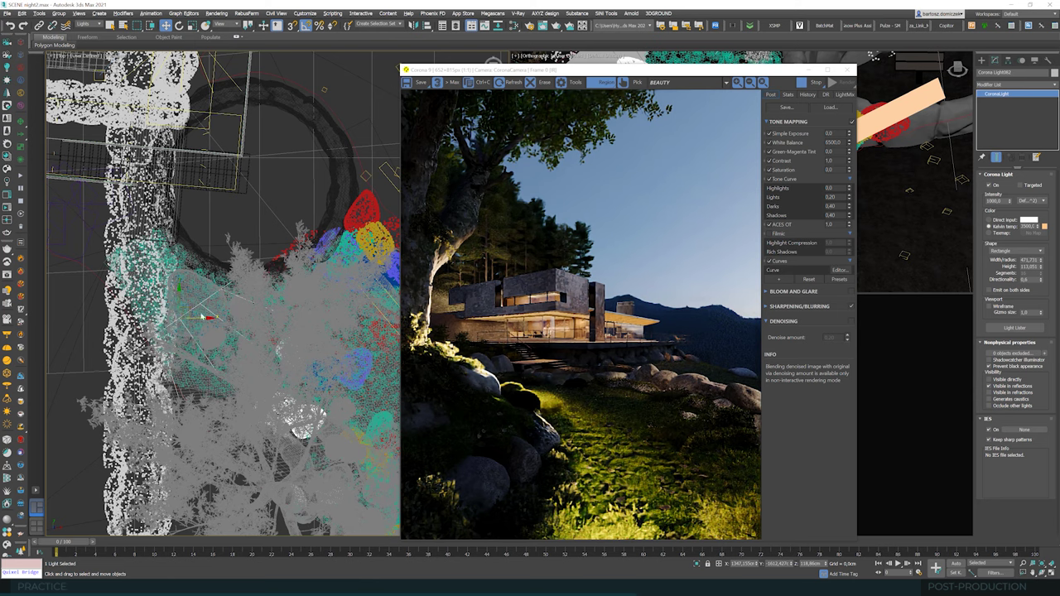
pyautogui.moveTo(189, 306); pyautogui.dragTo(188, 302)
# Step: Lower the new light to about Z 96 cm in the orthographic view and check the grass lighting in the render
pyautogui.moveTo(735, 67); pyautogui.dragTo(436, 87)
pyautogui.scroll(-5, 766, 166)
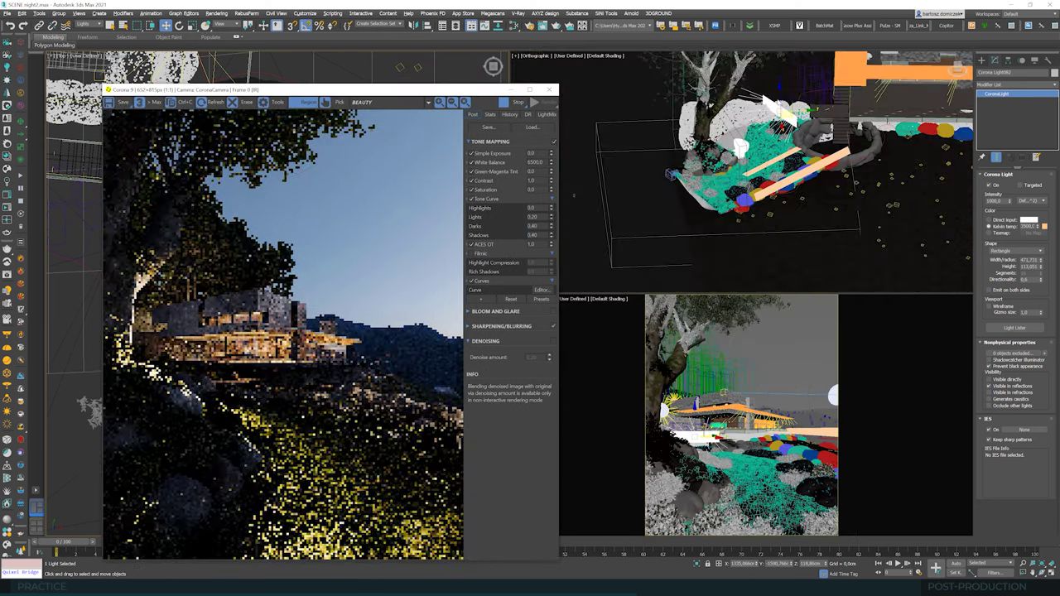
pyautogui.scroll(3, 779, 169)
pyautogui.moveTo(783, 105); pyautogui.dragTo(783, 109)
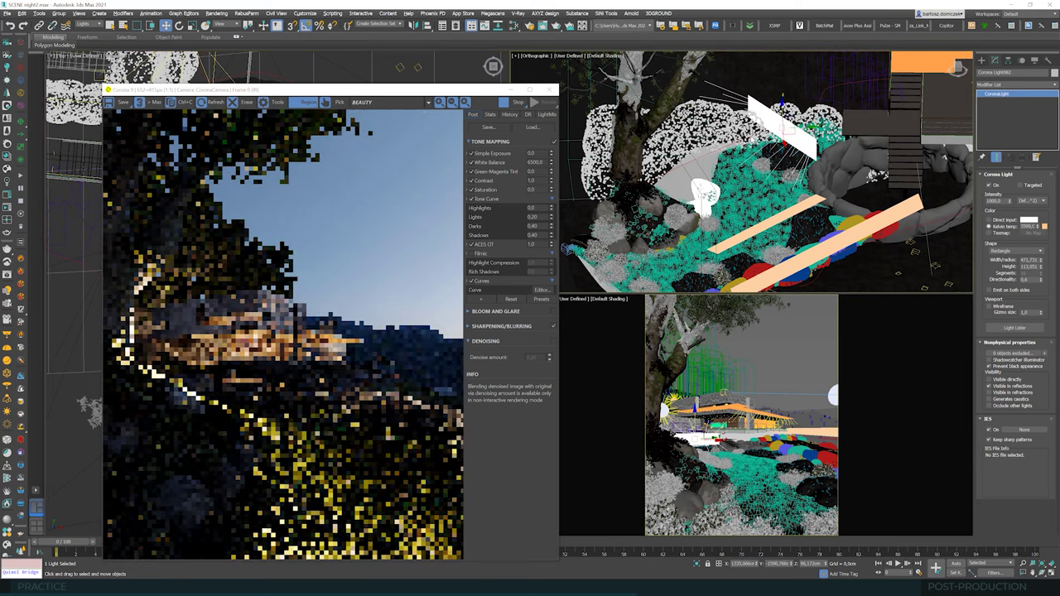
pyautogui.moveTo(472, 93); pyautogui.dragTo(703, 71)
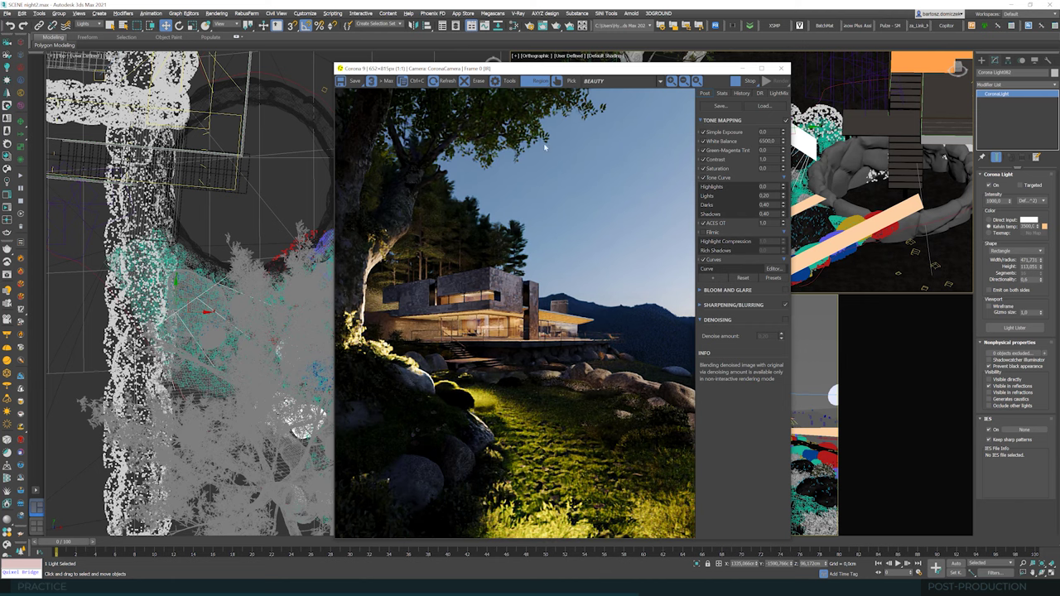
pyautogui.moveTo(564, 71); pyautogui.dragTo(587, 70)
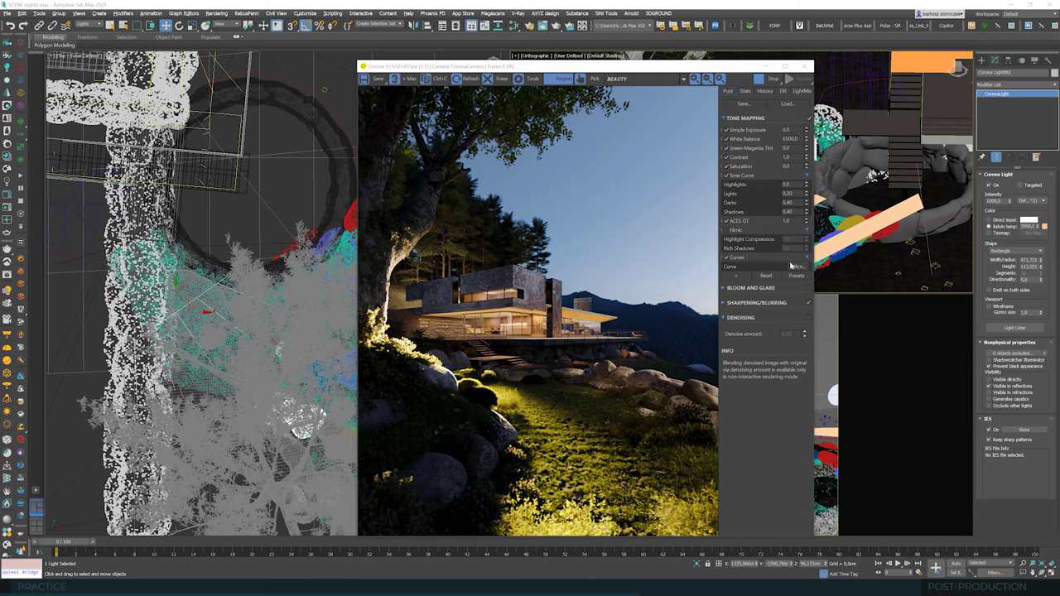
# Step: Set the new light's intensity to 500 and resize it to about 514 wide by 106 high
pyautogui.moveTo(995, 201); pyautogui.dragTo(988, 201)
pyautogui.press('Return')
pyautogui.moveTo(1042, 268); pyautogui.dragTo(1041, 260)
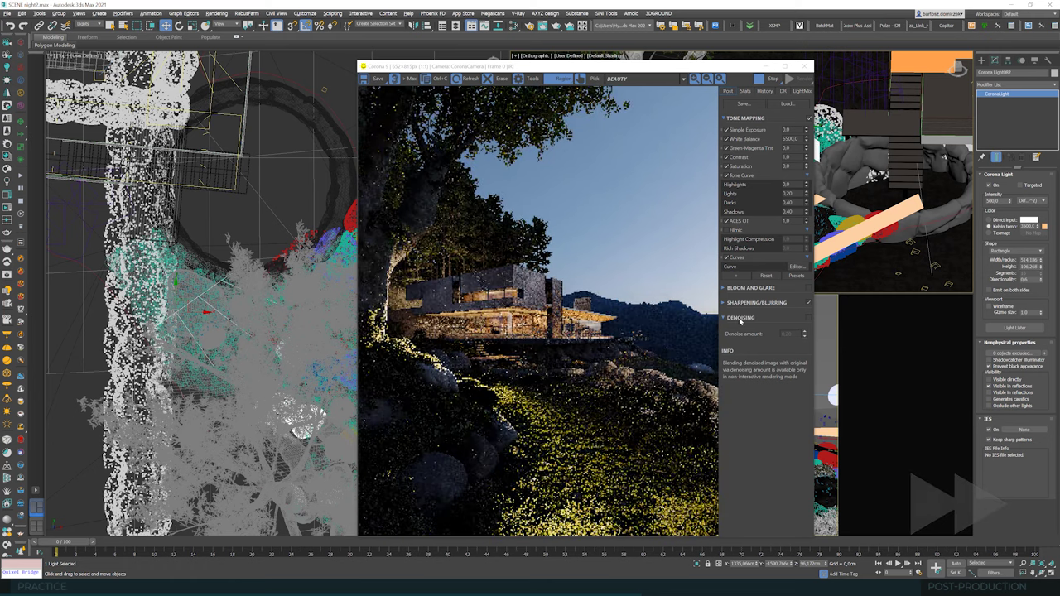
pyautogui.moveTo(504, 66); pyautogui.dragTo(539, 59)
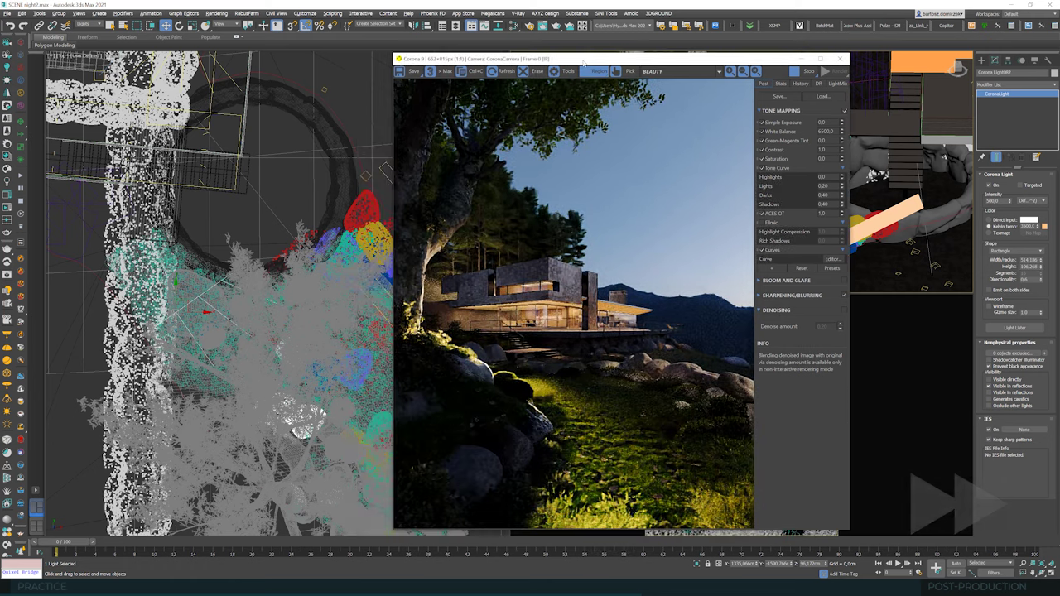
# Step: Fine-tune the new light's rotation in the top view and nudge it to about X 1327, Y -1575
pyautogui.click(179, 26)
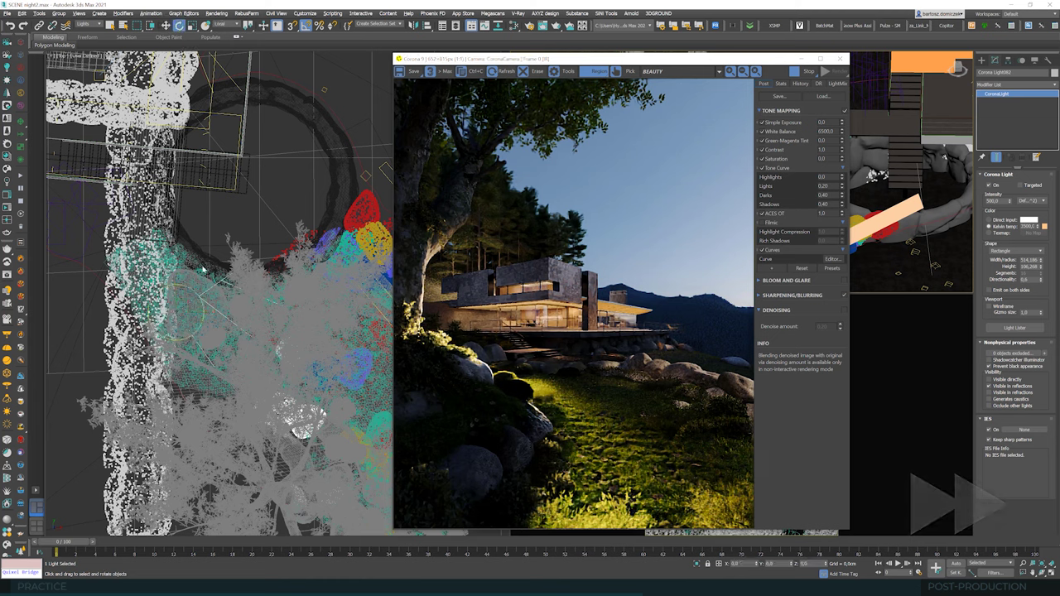
pyautogui.moveTo(196, 289); pyautogui.dragTo(192, 288)
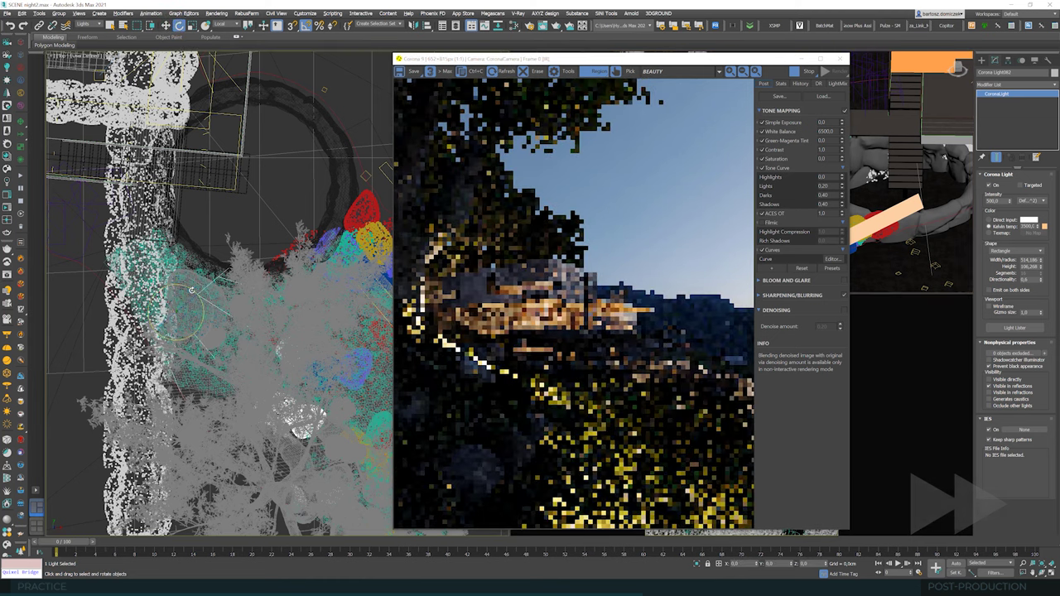
pyautogui.click(166, 25)
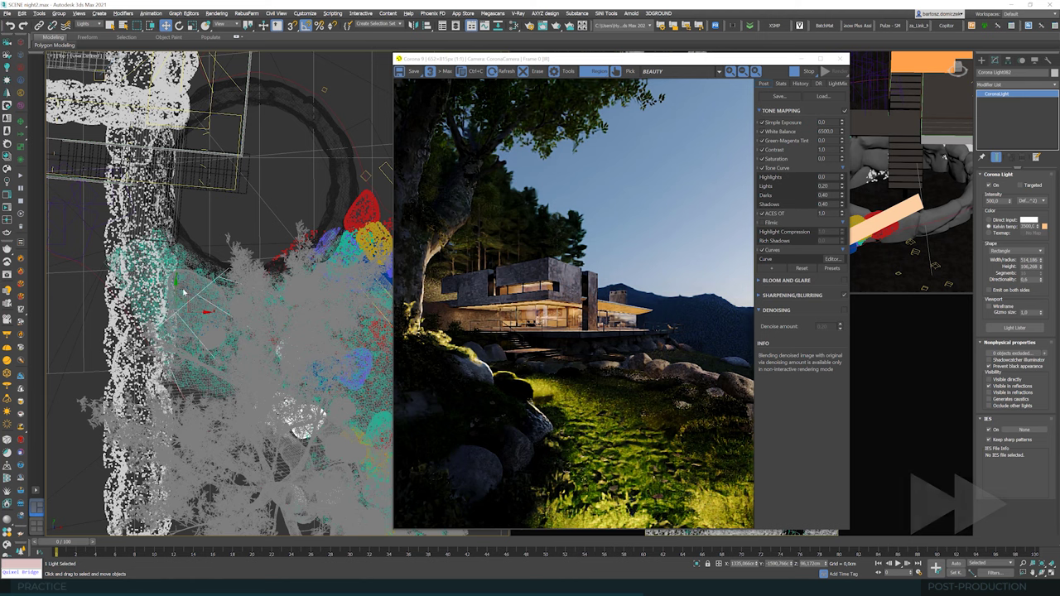
pyautogui.click(179, 26)
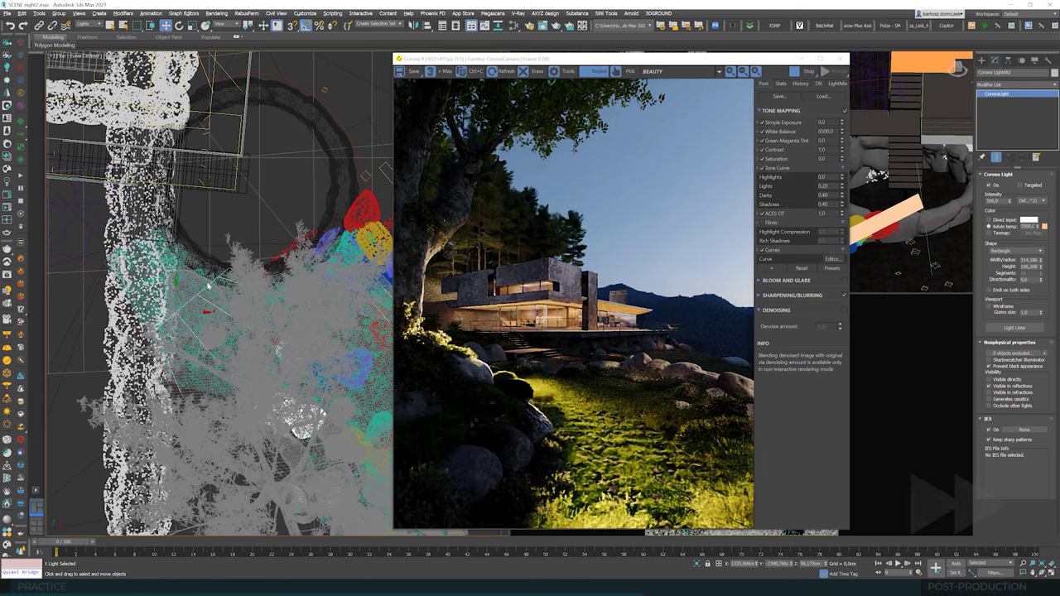
pyautogui.click(211, 287)
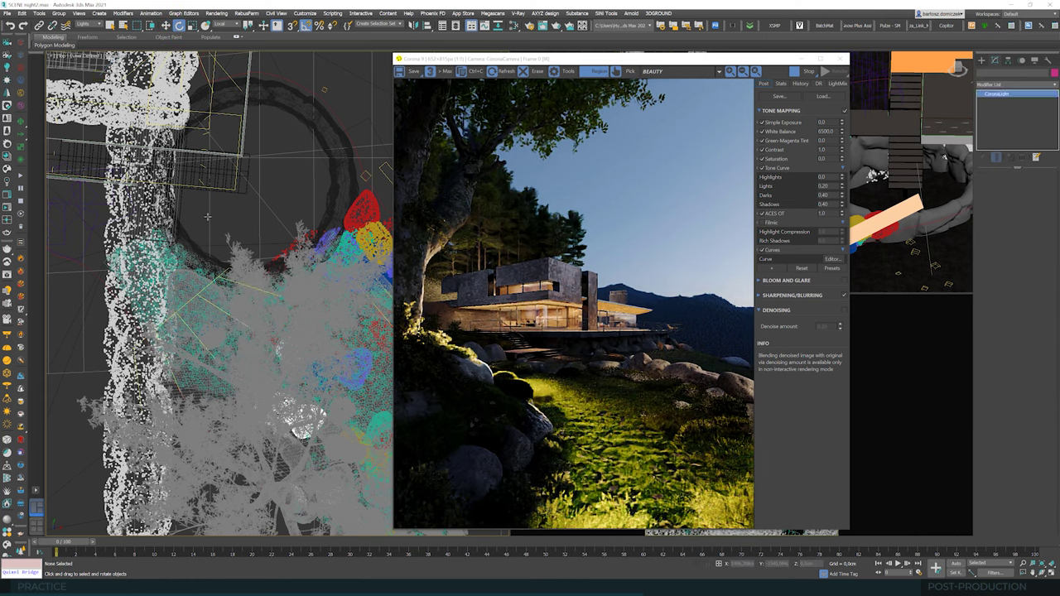
pyautogui.click(196, 291)
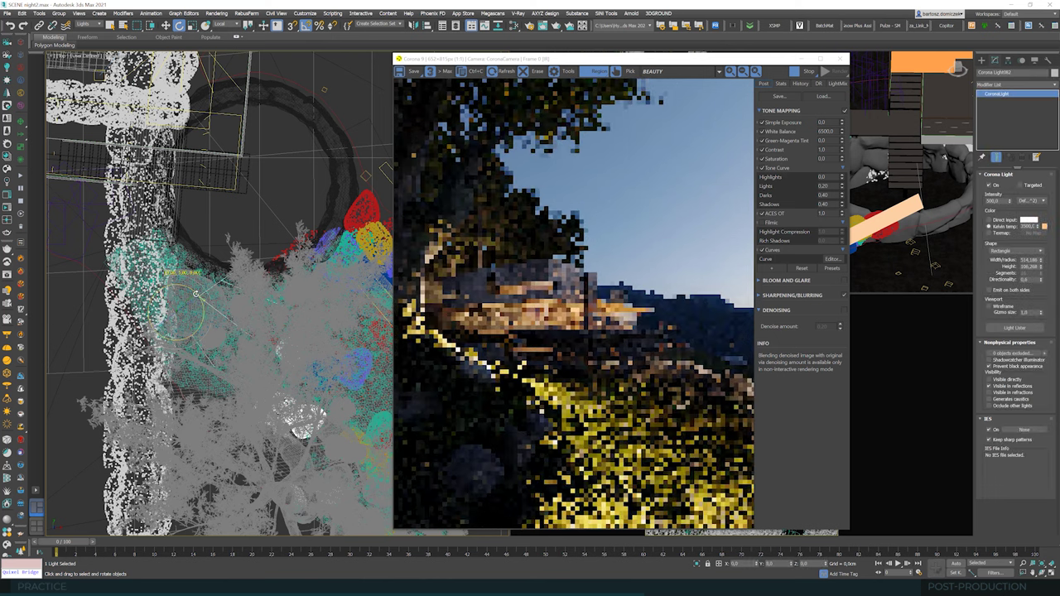
pyautogui.click(165, 26)
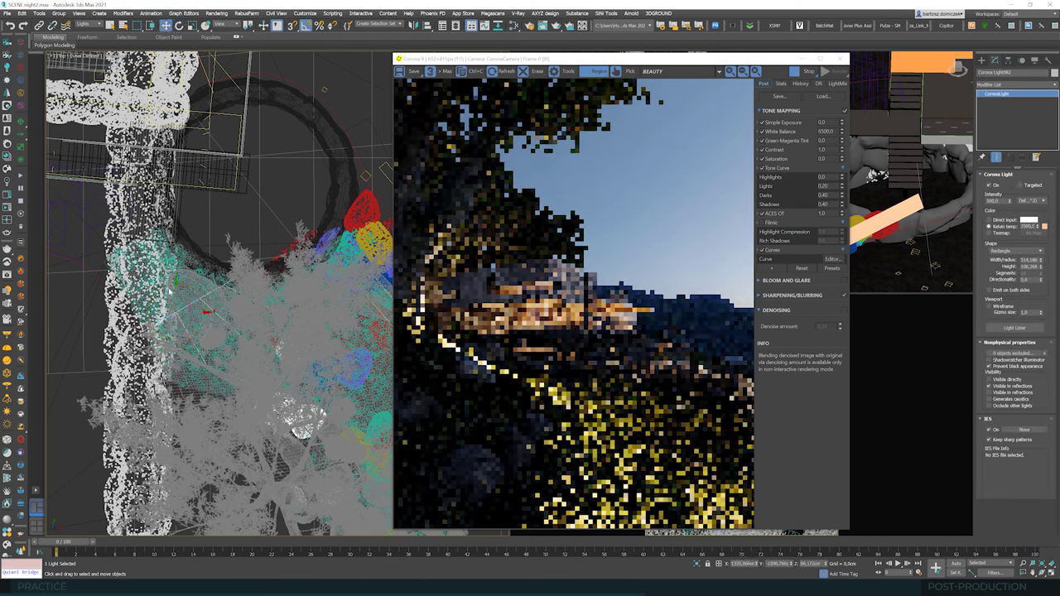
pyautogui.moveTo(183, 296); pyautogui.dragTo(178, 298)
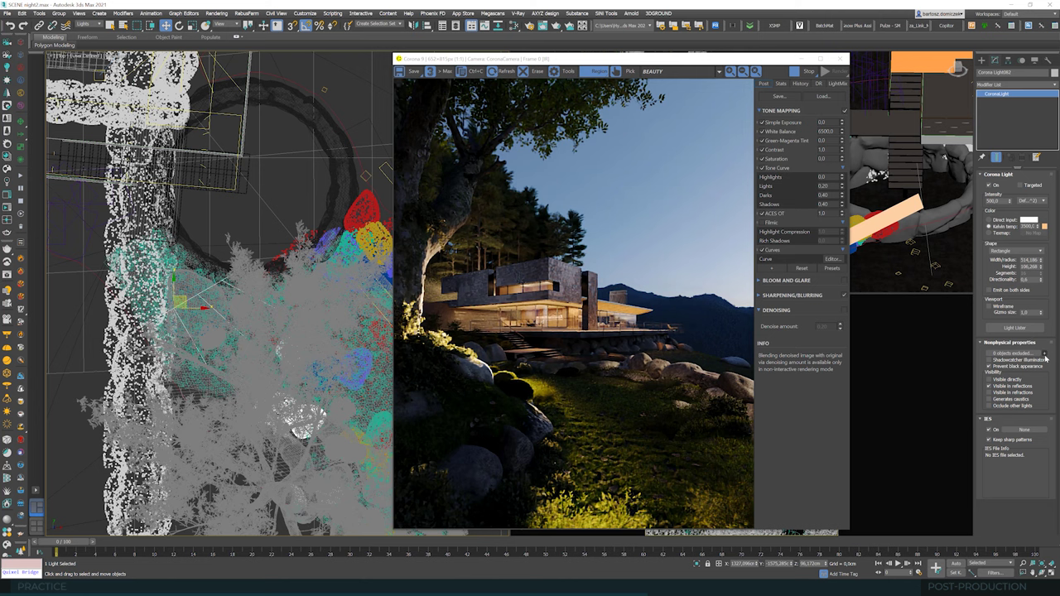
# Step: Widen the selection filter to All and exclude the foreground ground object from the new light's illumination
pyautogui.moveTo(690, 63); pyautogui.dragTo(446, 67)
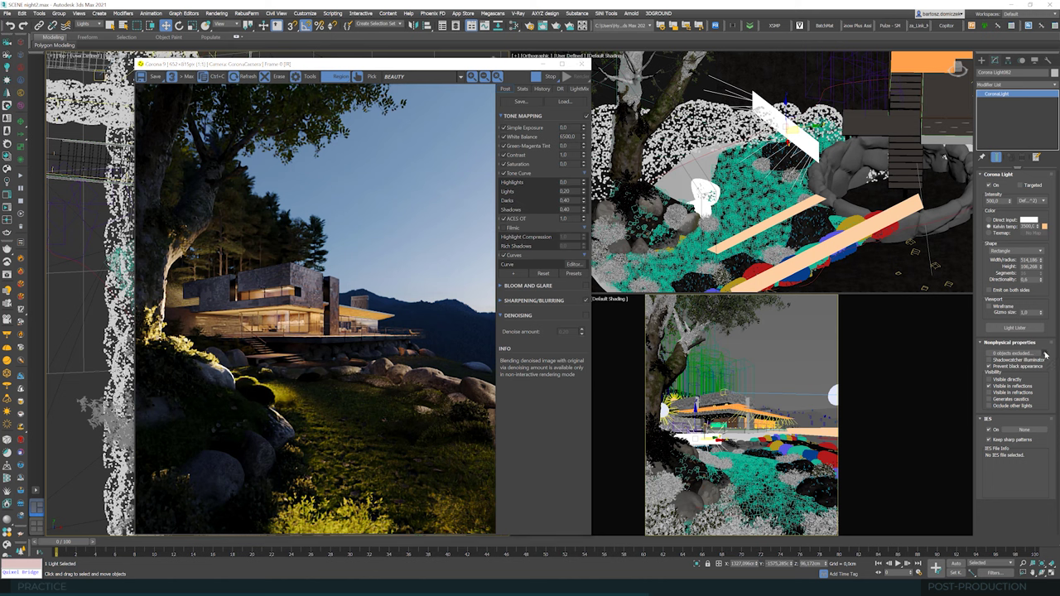
pyautogui.press('q')
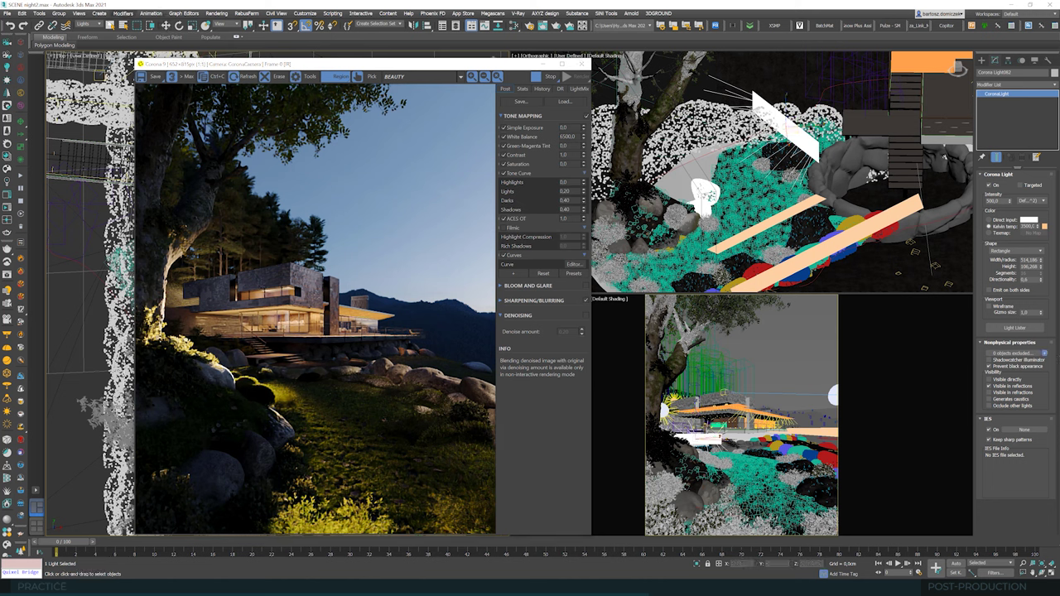
pyautogui.click(87, 23)
pyautogui.click(83, 33)
pyautogui.click(861, 511)
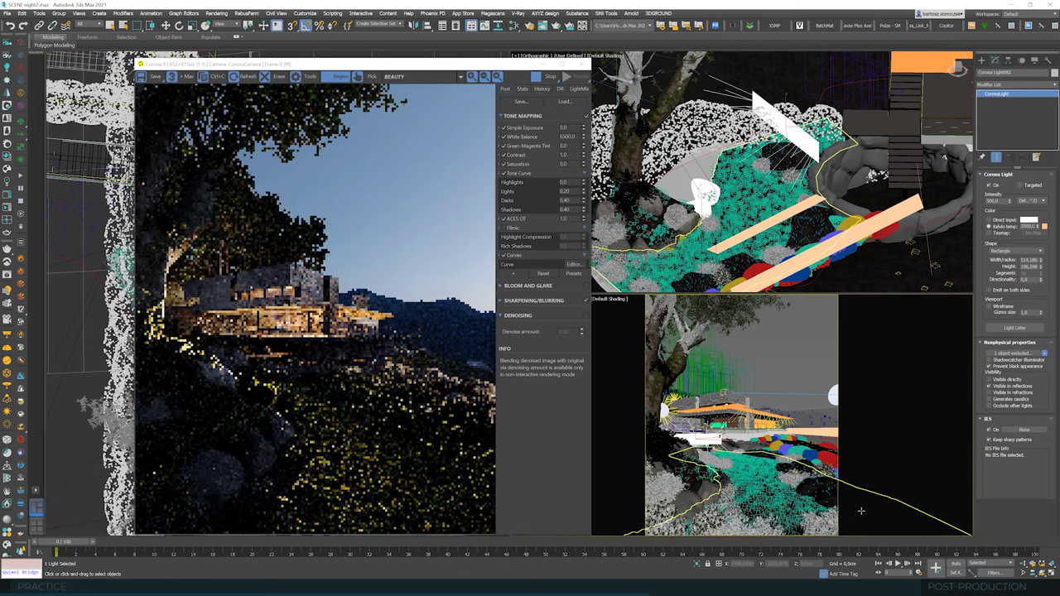
# Step: Select the juniper bush object and try selecting only its farther bushes at element level
pyautogui.click(1045, 354)
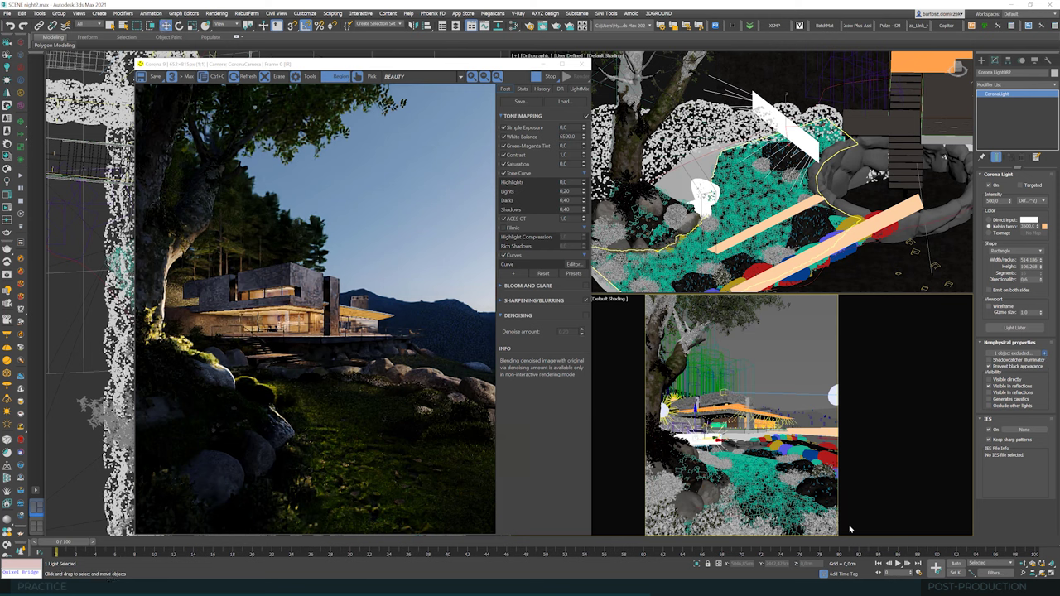
pyautogui.click(827, 525)
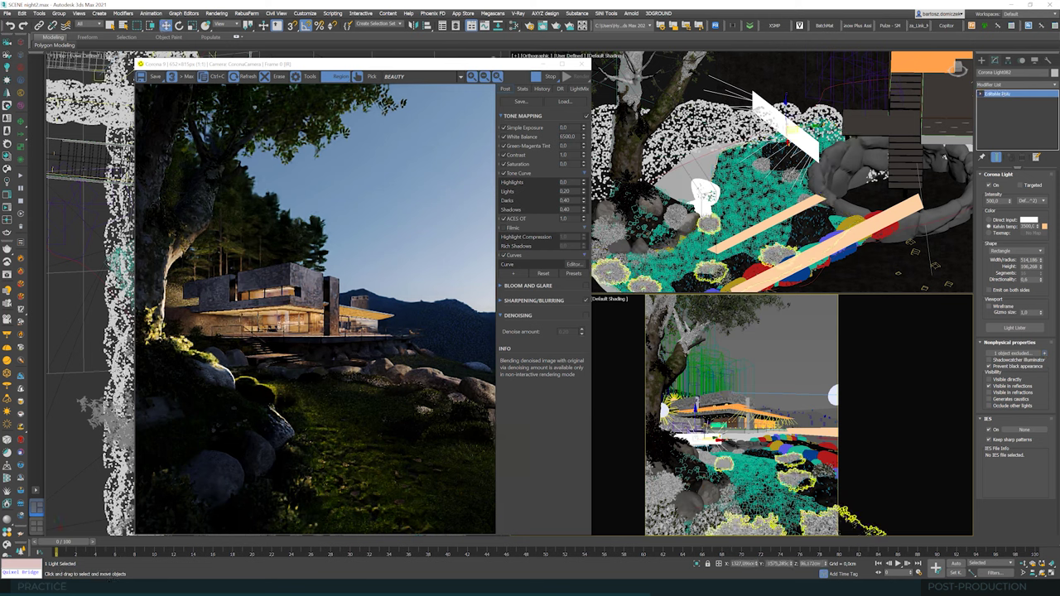
pyautogui.click(841, 470)
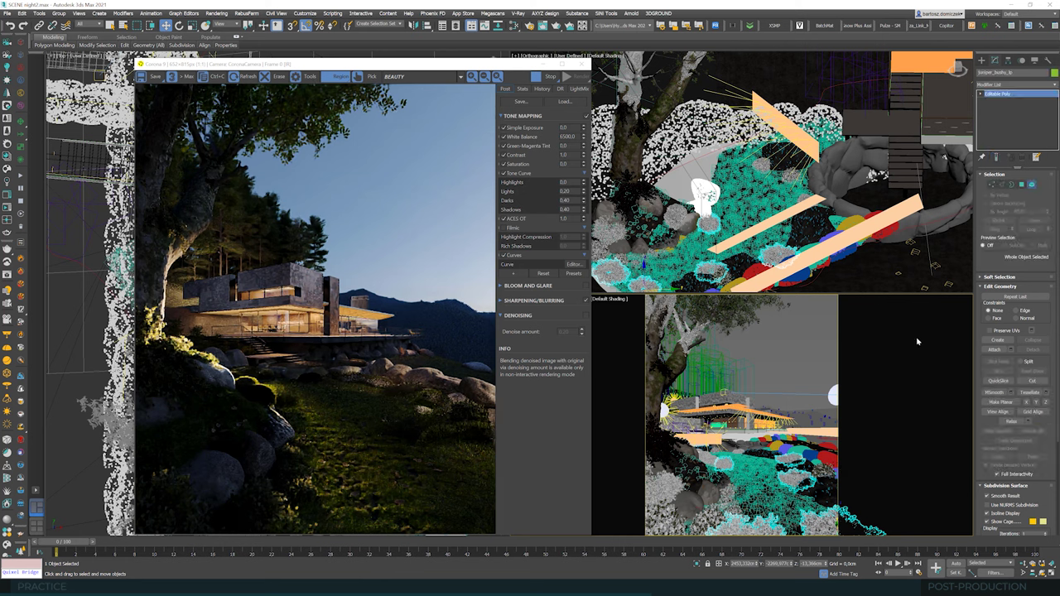
pyautogui.press('5')
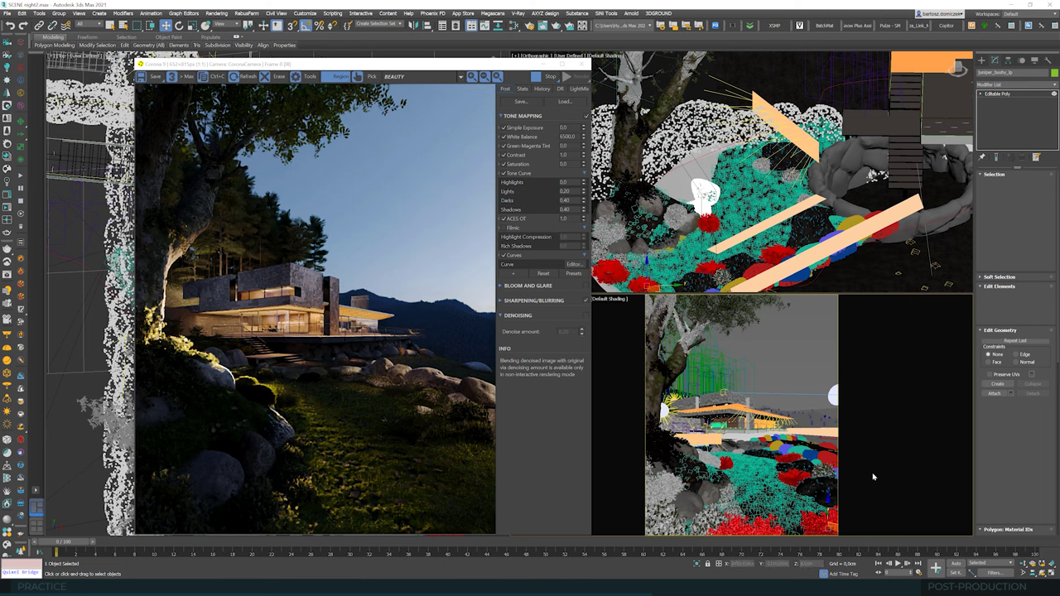
pyautogui.click(1032, 186)
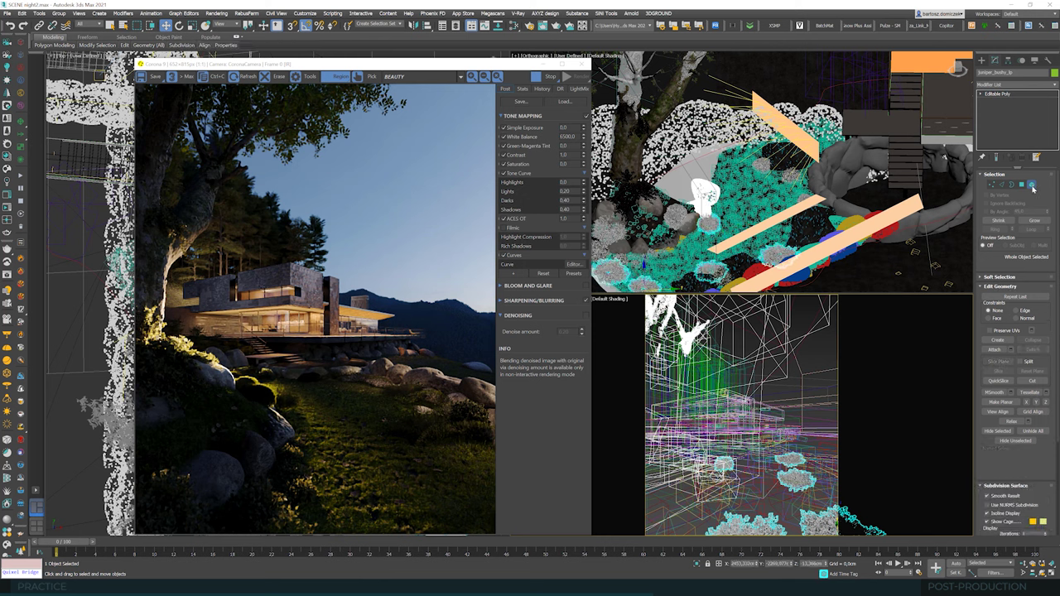
pyautogui.click(1033, 186)
pyautogui.click(795, 433)
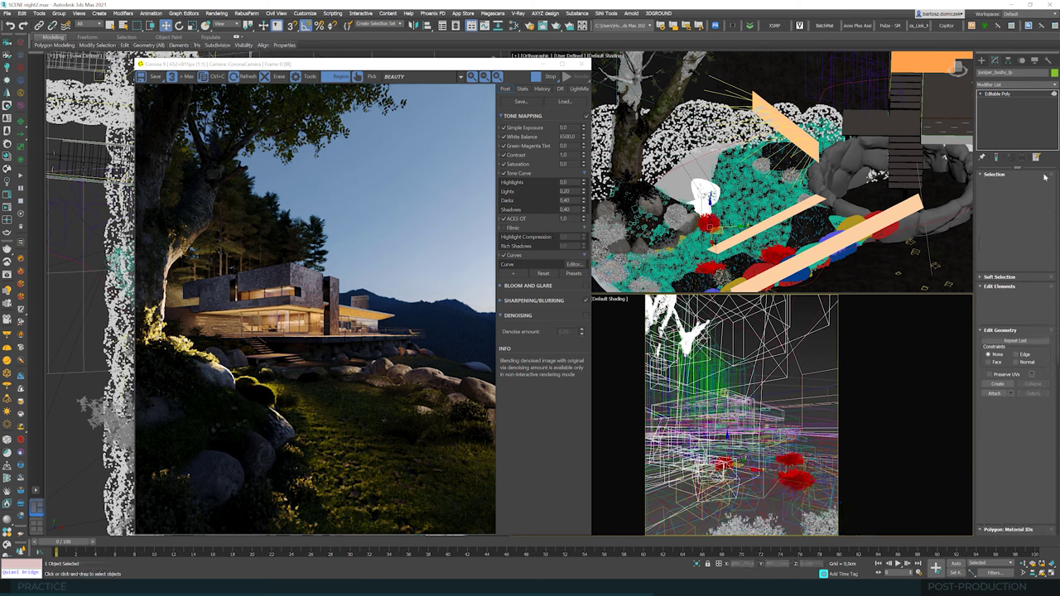
pyautogui.click(1034, 187)
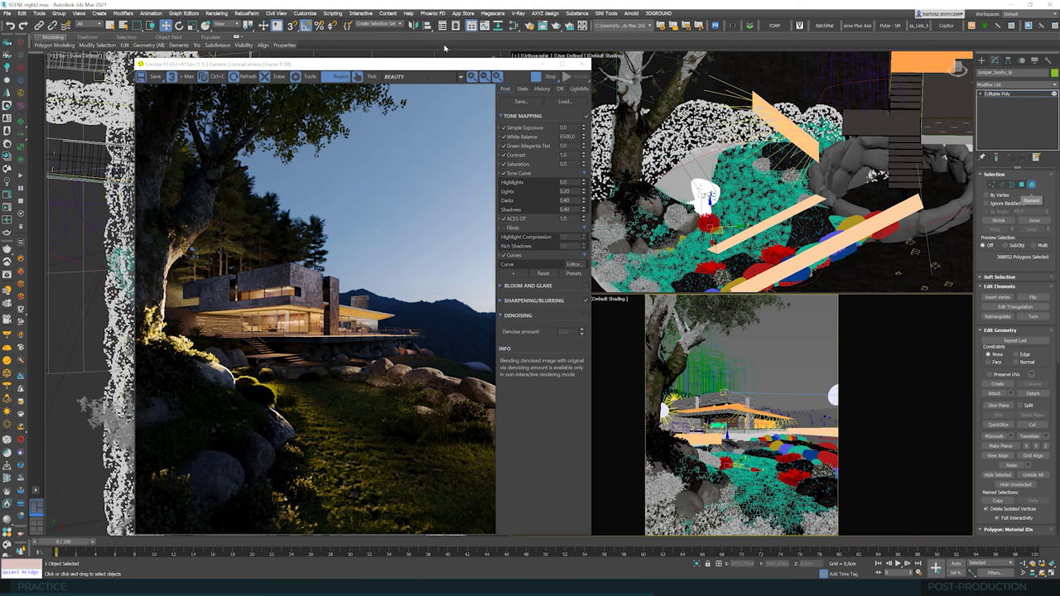
# Step: Limit the selection filter to Lights, select the new rectangle light and remove juniper_bushy_lp from its exclusion list
pyautogui.moveTo(434, 66); pyautogui.dragTo(639, 61)
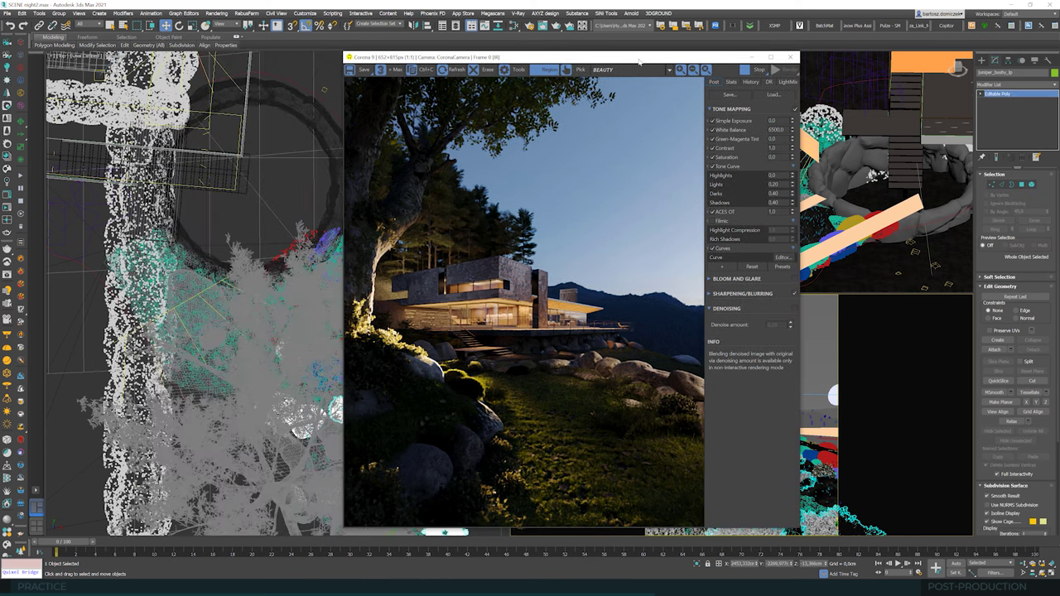
pyautogui.click(99, 23)
pyautogui.click(86, 57)
pyautogui.click(201, 303)
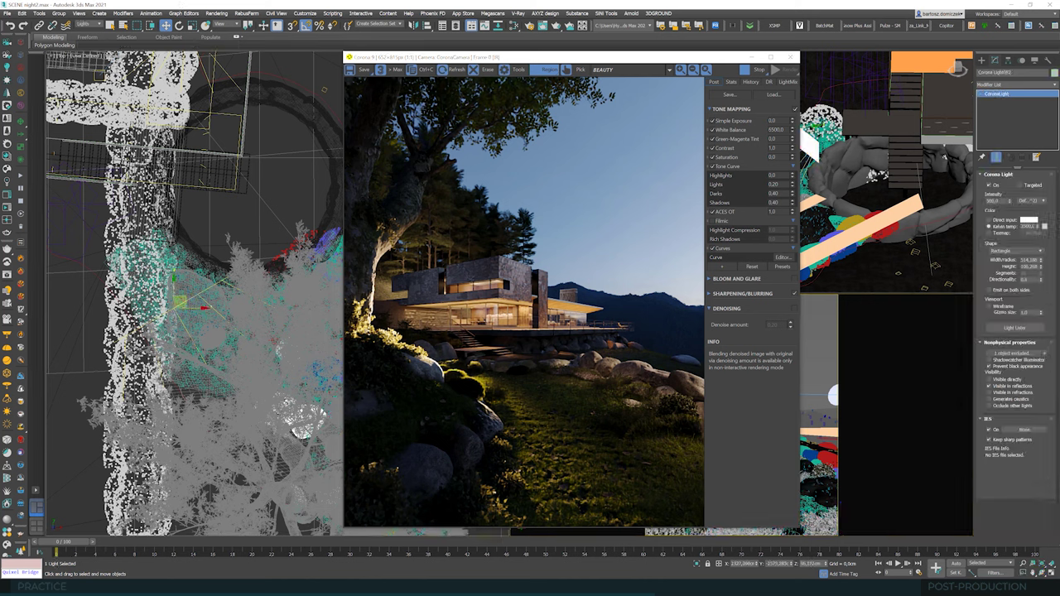
pyautogui.click(1042, 353)
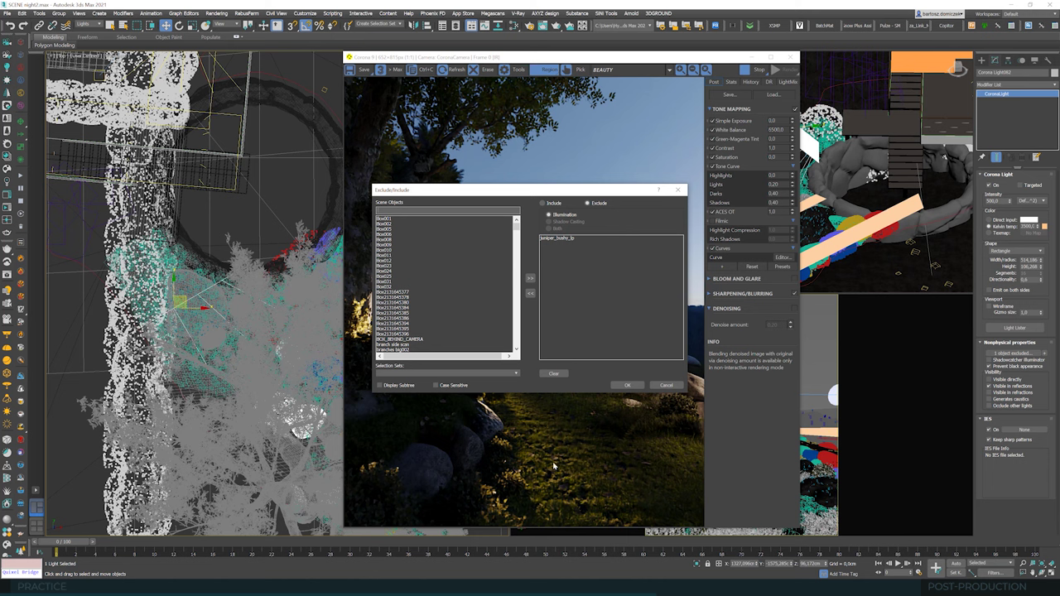
pyautogui.click(549, 240)
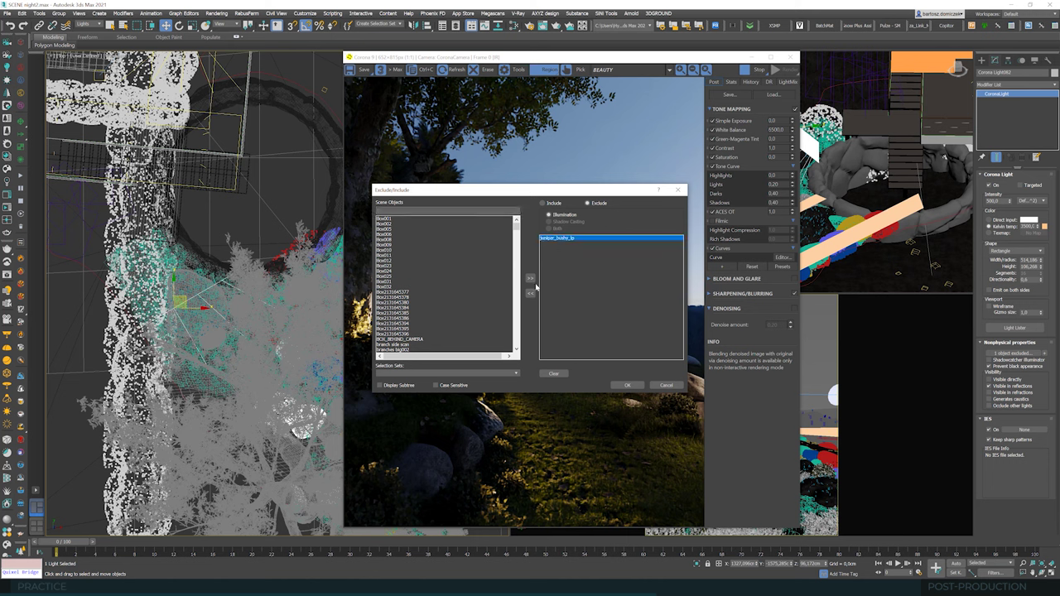
pyautogui.click(530, 293)
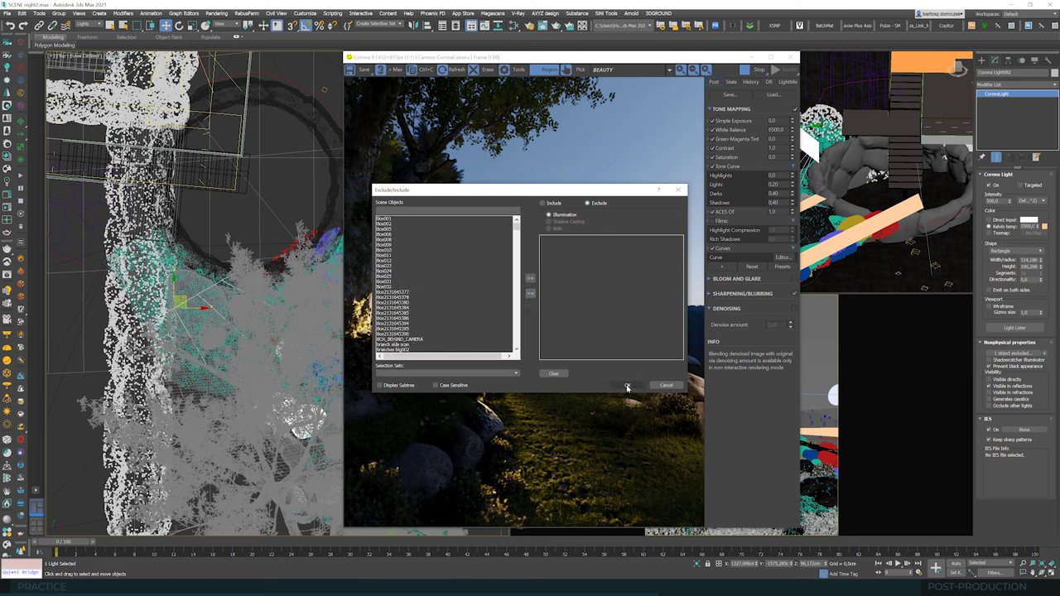
pyautogui.click(627, 386)
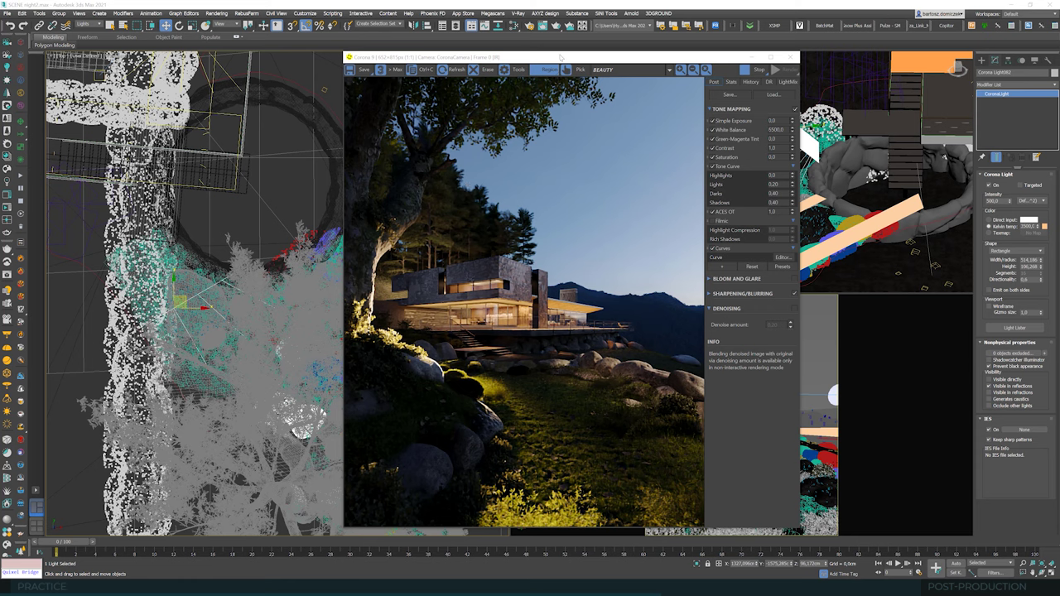
# Step: Create a disk-shaped Corona light of about 16 cm radius in the top view, beside the rectangle light on the grass
pyautogui.moveTo(561, 57); pyautogui.dragTo(716, 88)
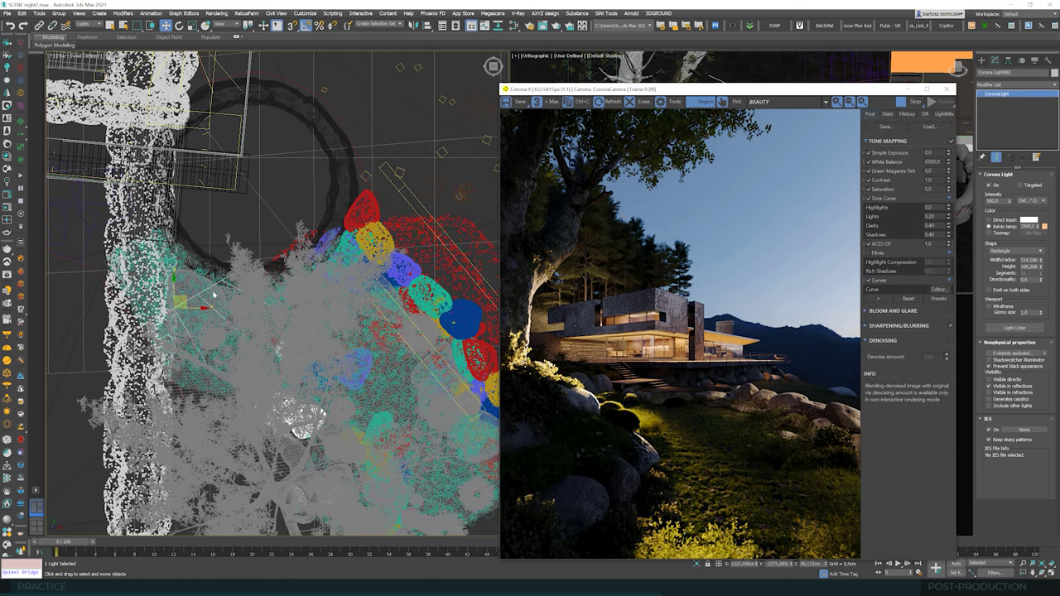
pyautogui.click(981, 61)
pyautogui.click(1000, 72)
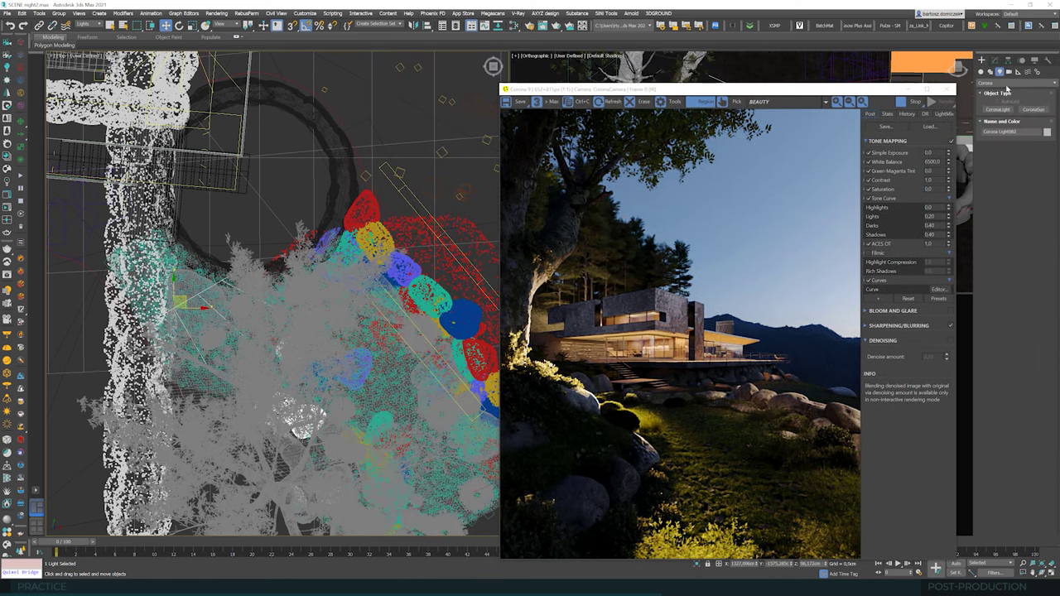
pyautogui.click(1000, 109)
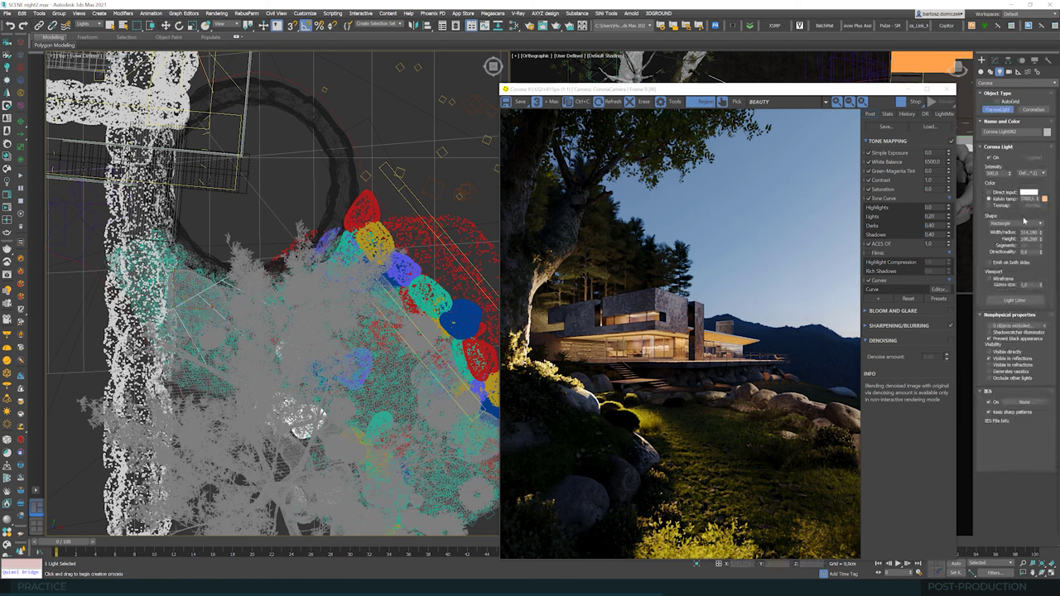
pyautogui.click(1014, 222)
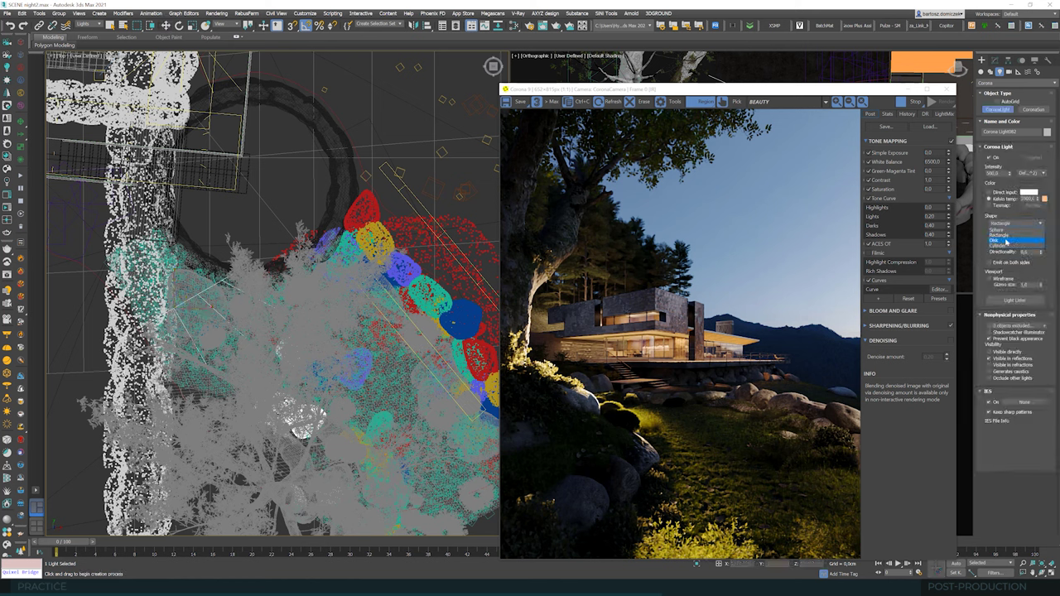
pyautogui.click(1002, 235)
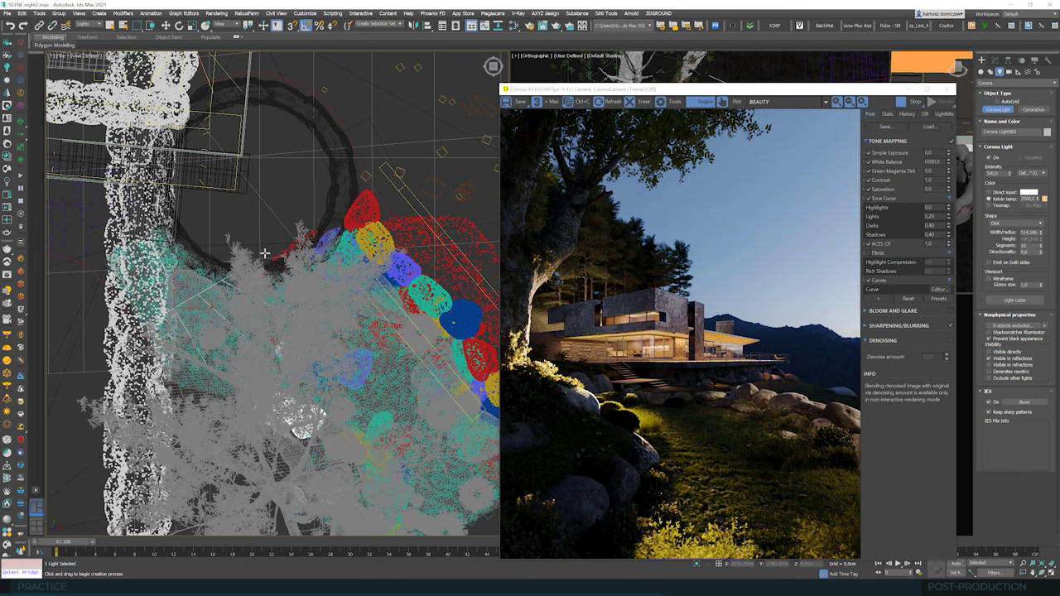
pyautogui.moveTo(261, 302); pyautogui.dragTo(264, 306)
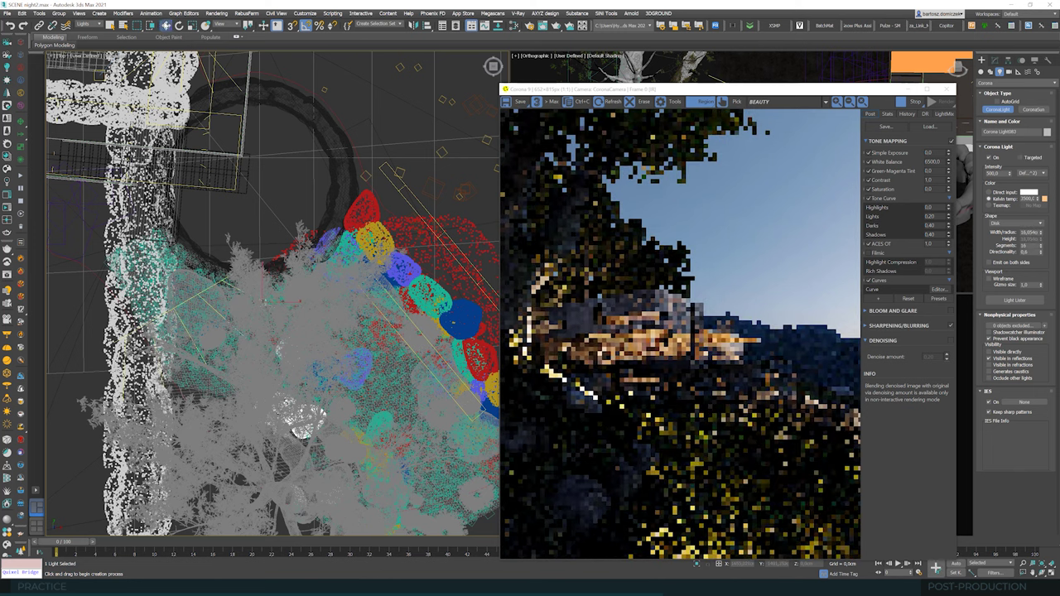
# Step: Raise the disk light to about Z 8 cm and rotate it in the orthographic view
pyautogui.click(166, 26)
pyautogui.moveTo(723, 93); pyautogui.dragTo(280, 100)
pyautogui.scroll(5, 806, 189)
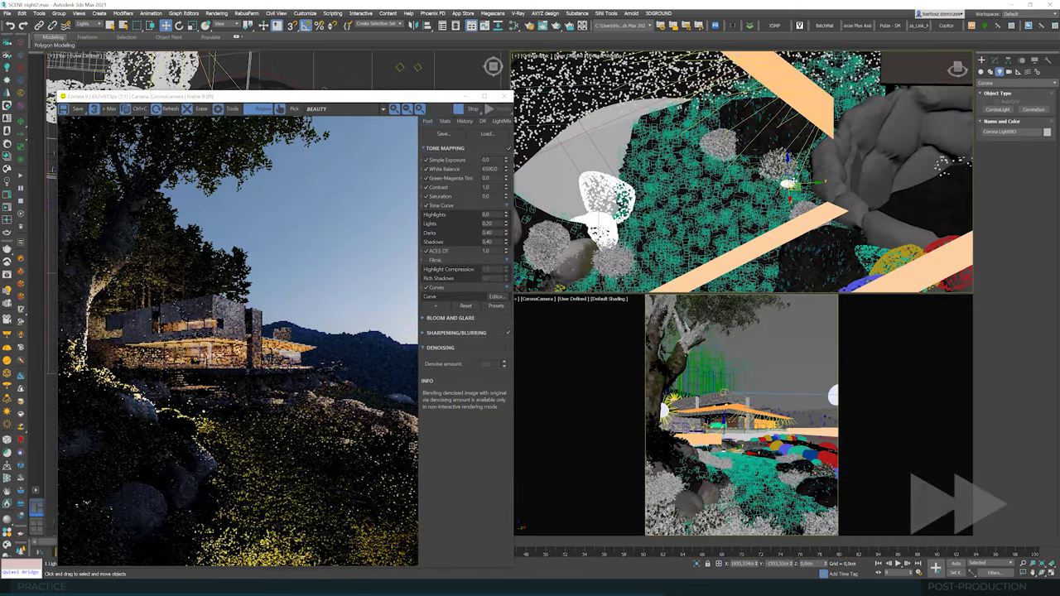
pyautogui.moveTo(789, 169); pyautogui.dragTo(789, 162)
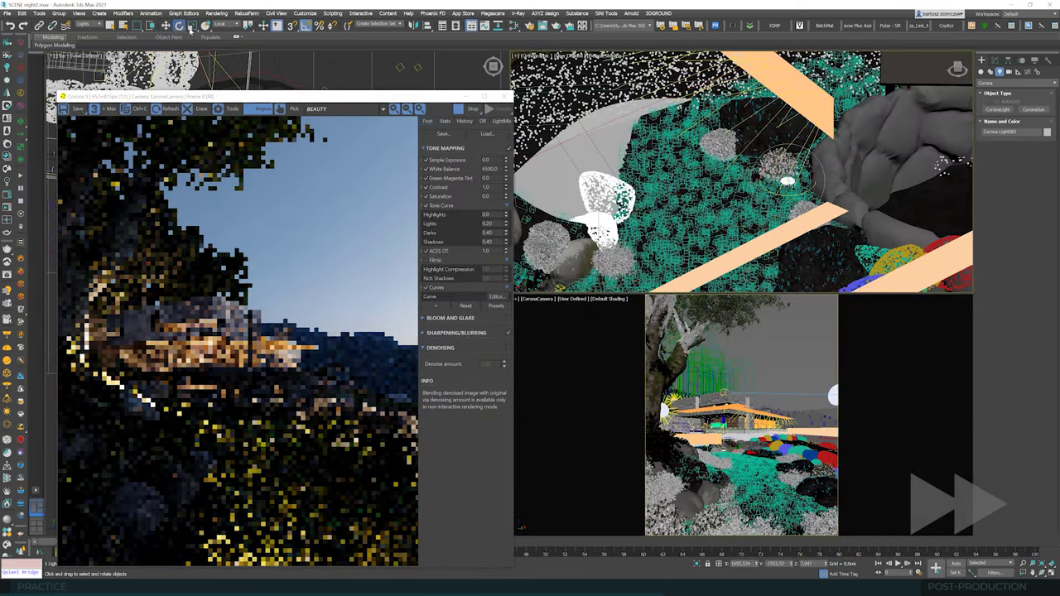
pyautogui.press('e')
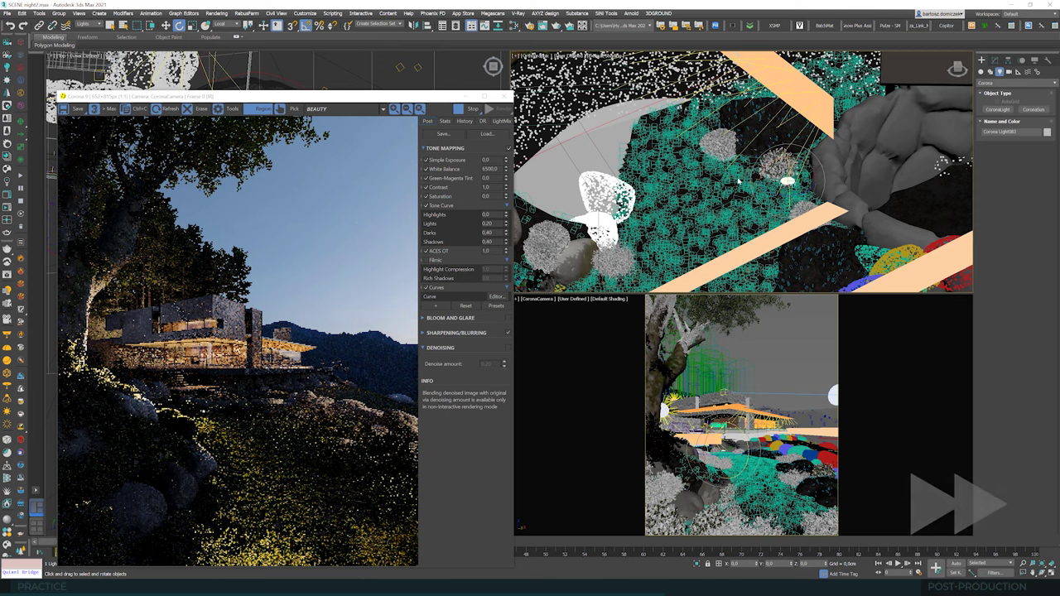
pyautogui.moveTo(792, 158); pyautogui.dragTo(814, 157)
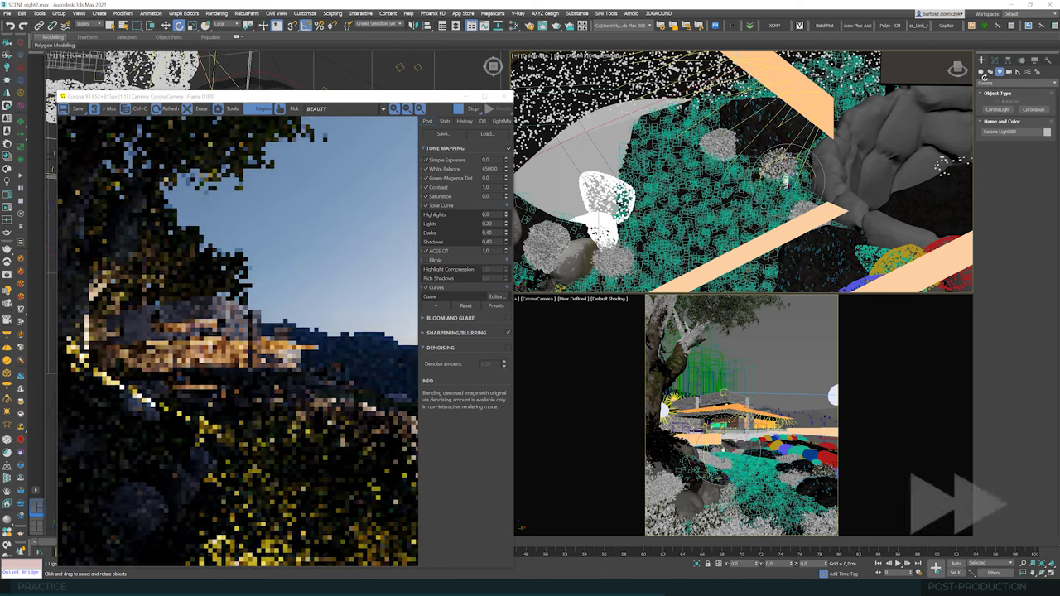
# Step: Make the disk light targeted
pyautogui.click(996, 61)
pyautogui.click(1024, 185)
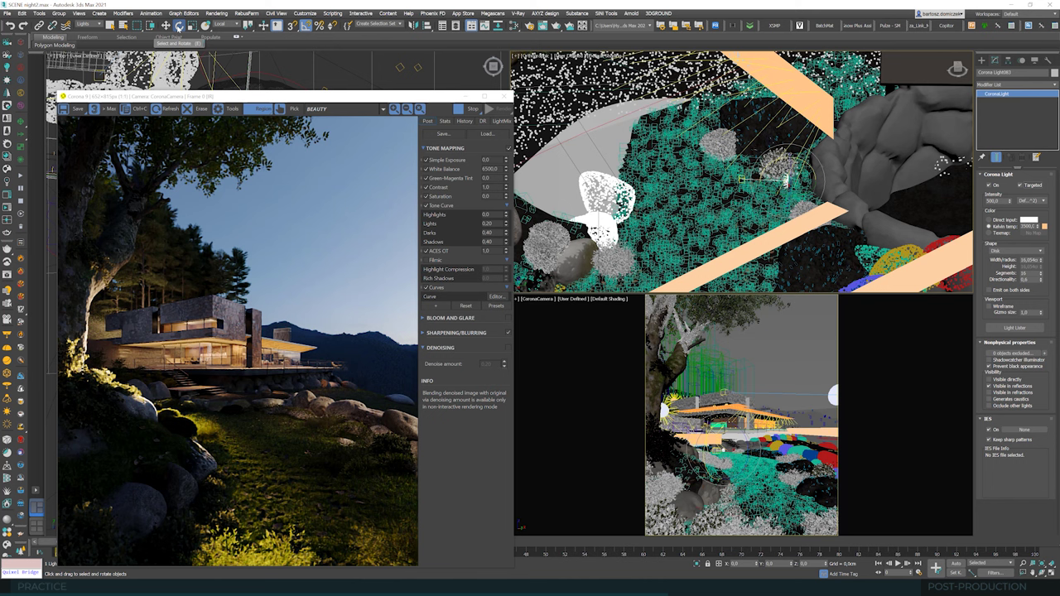
pyautogui.click(179, 26)
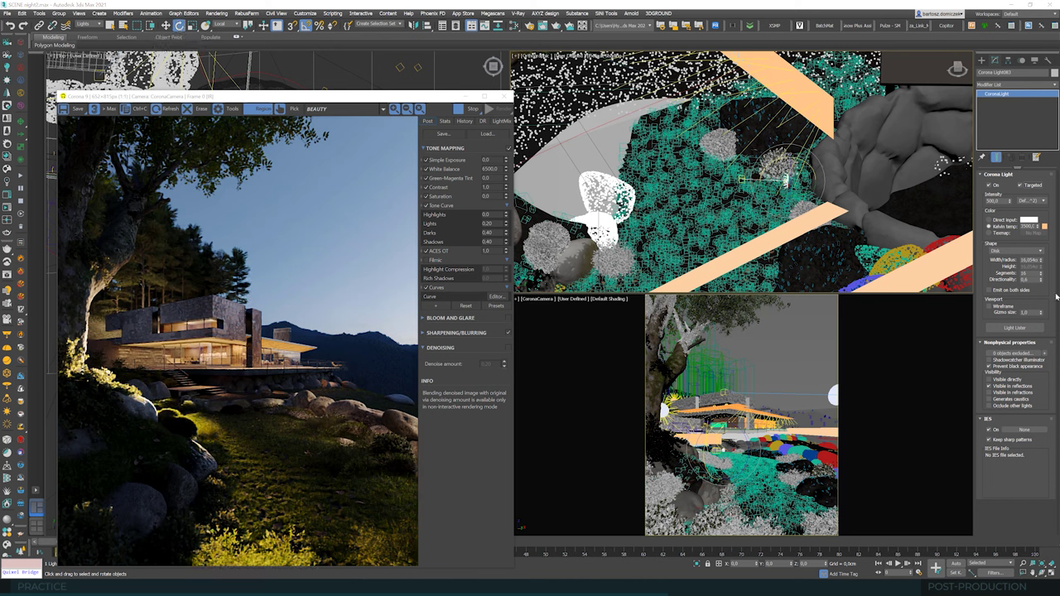
# Step: Set the disk light's radius to 3 cm and its intensity to 12000
pyautogui.doubleClick(1025, 260)
pyautogui.write('3')
pyautogui.press('Tab')
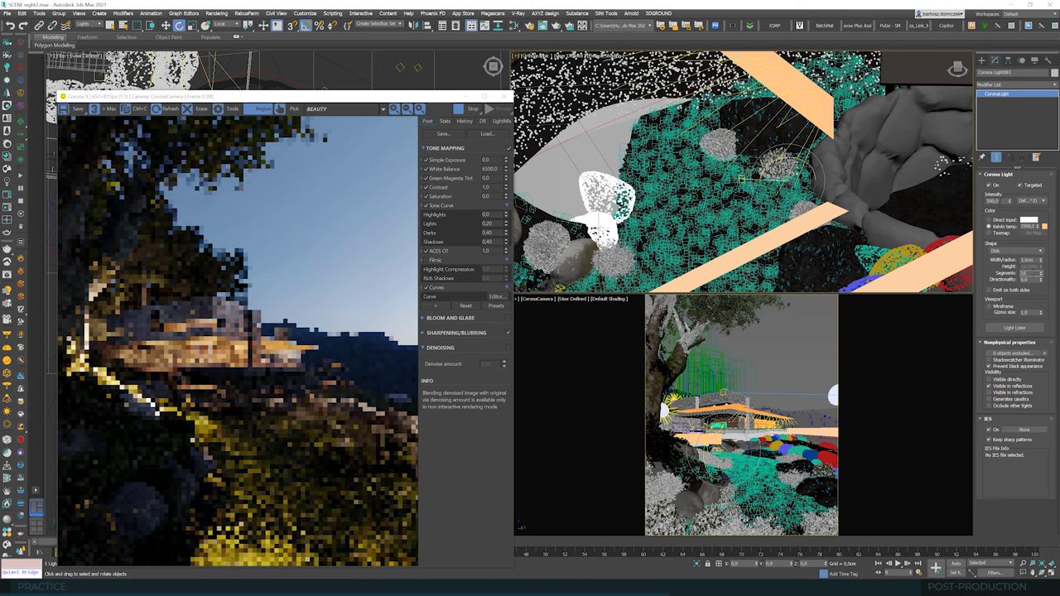
pyautogui.doubleClick(993, 201)
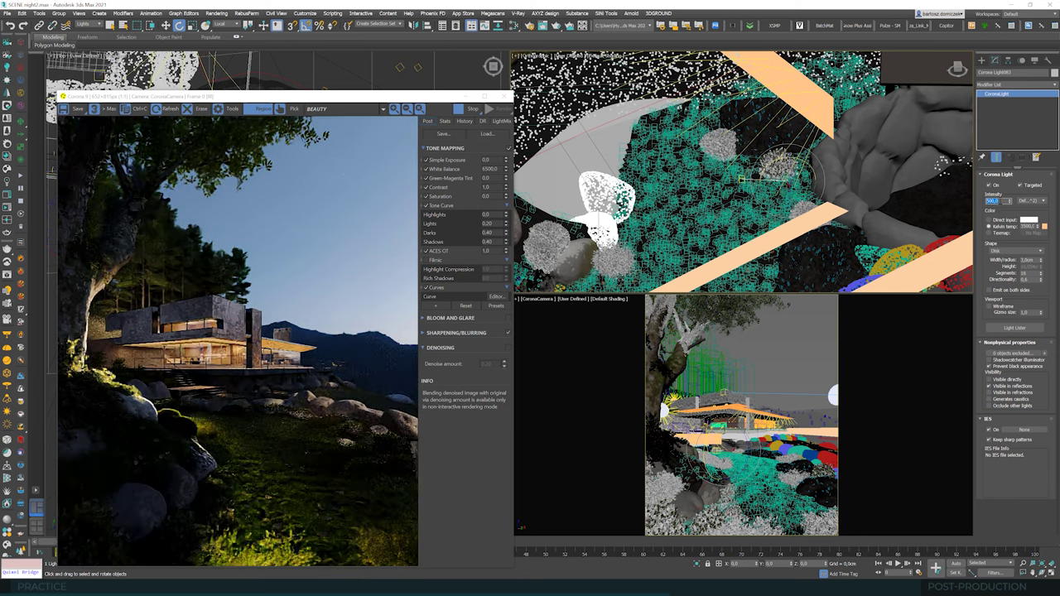
pyautogui.write('2500')
pyautogui.press('Return')
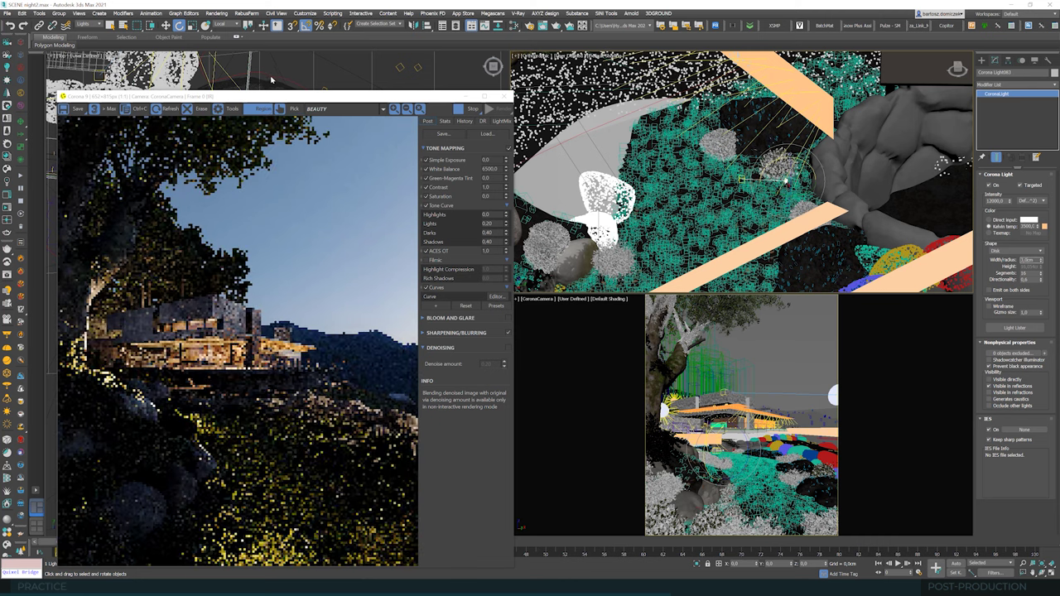
# Step: Select the disk light's target point in the orthographic view, ready for moving
pyautogui.press('w')
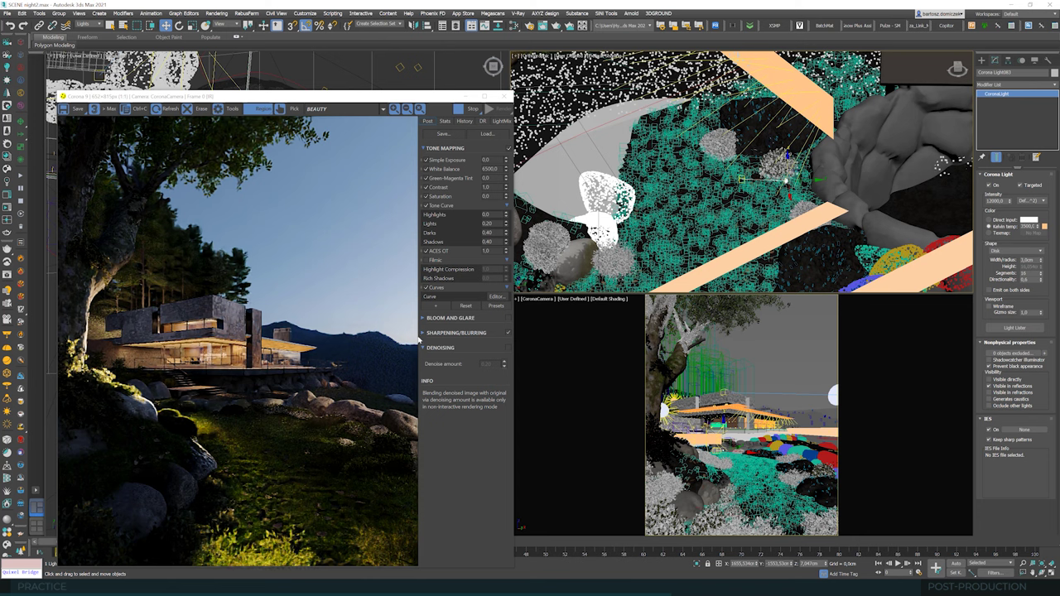
pyautogui.click(741, 181)
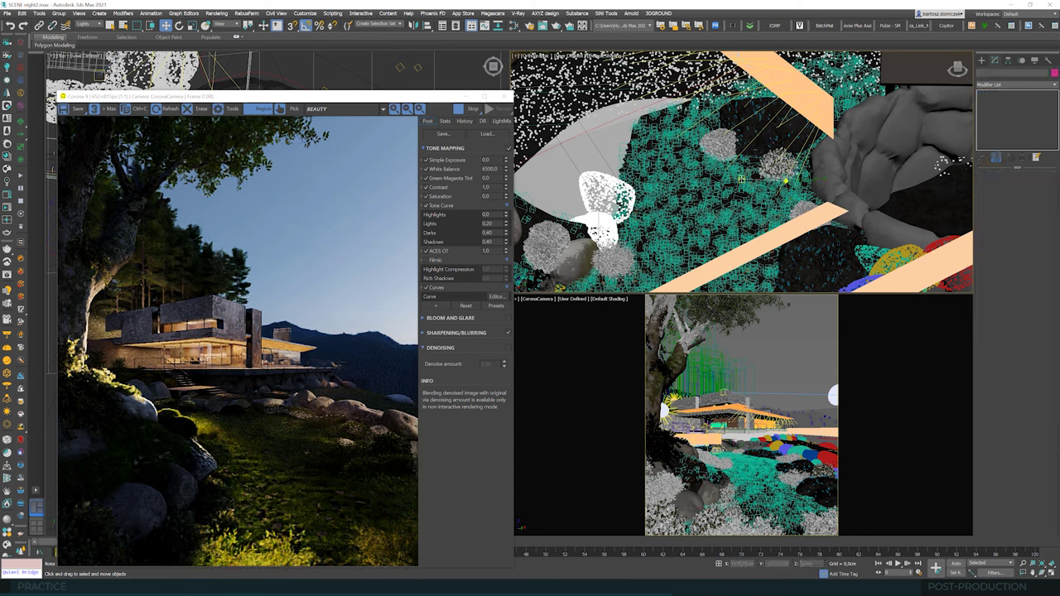
pyautogui.scroll(-2, 741, 207)
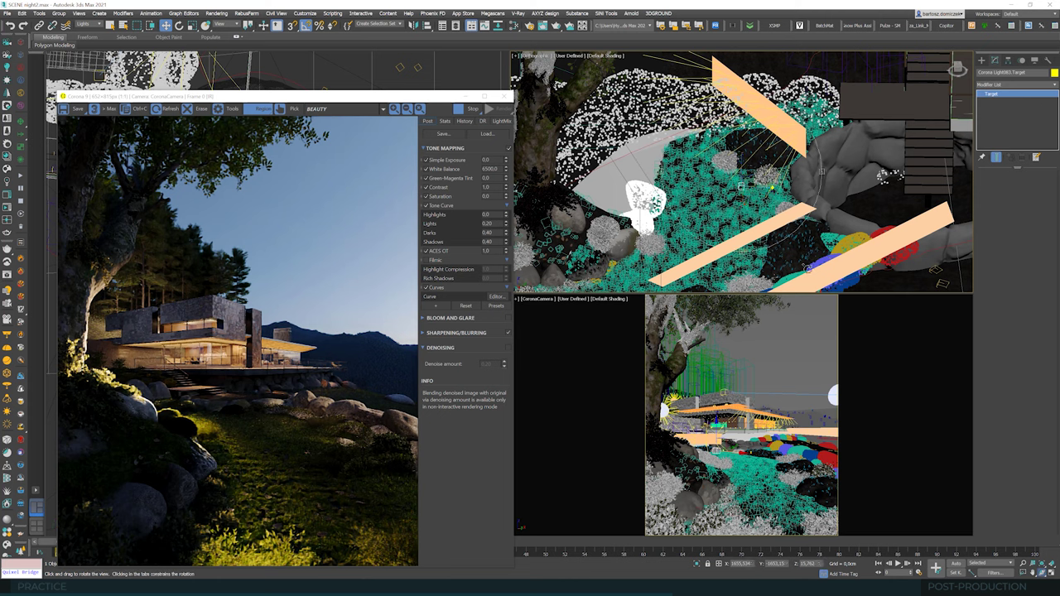
pyautogui.scroll(-3, 741, 207)
pyautogui.keyDown('alt'); pyautogui.moveTo(741, 207); pyautogui.dragTo(739, 166, button='middle'); pyautogui.keyUp('alt')
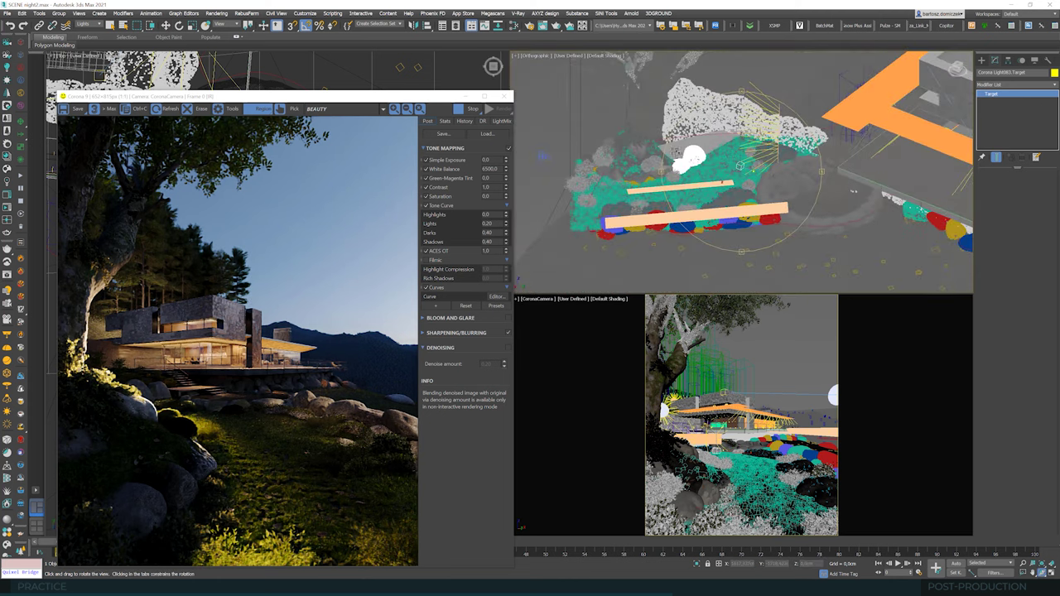
# Step: Allow all object types to be selected and display the large box enclosing the scene as a bounding box in the viewports
pyautogui.click(91, 24)
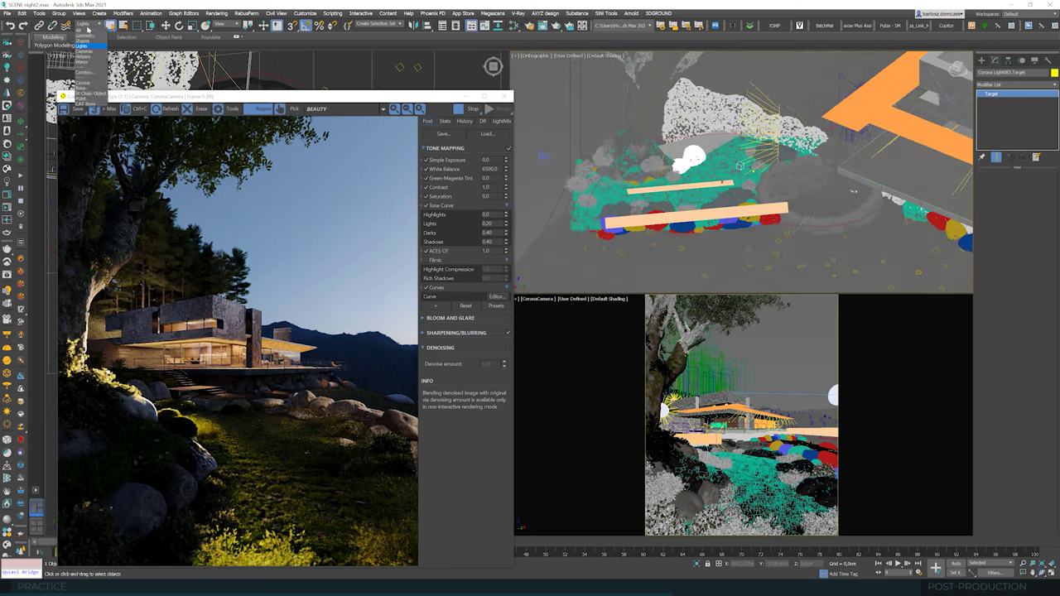
pyautogui.click(87, 35)
pyautogui.click(860, 135)
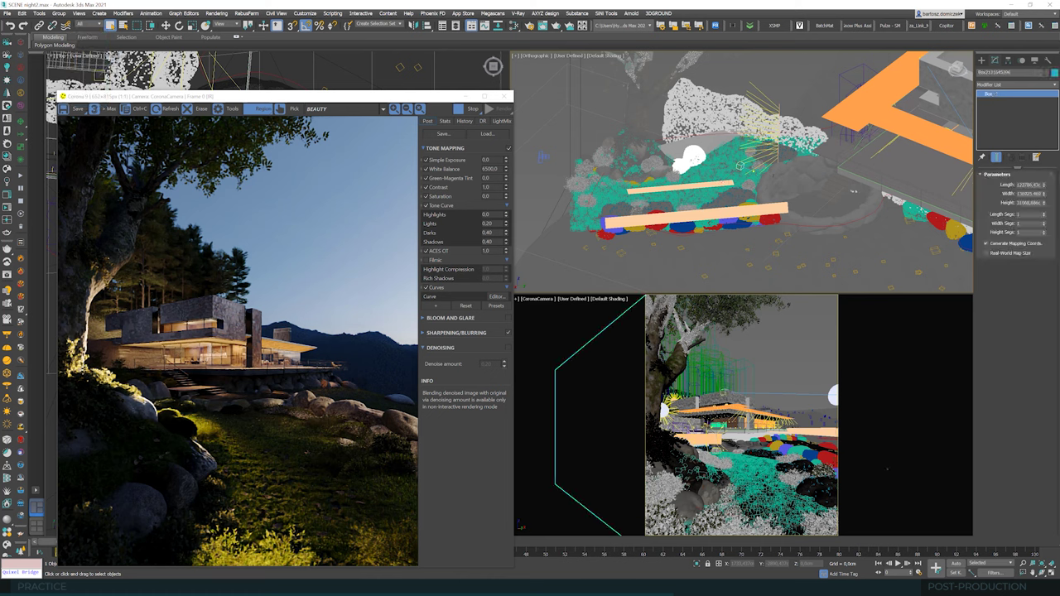
pyautogui.click(1035, 62)
pyautogui.click(996, 382)
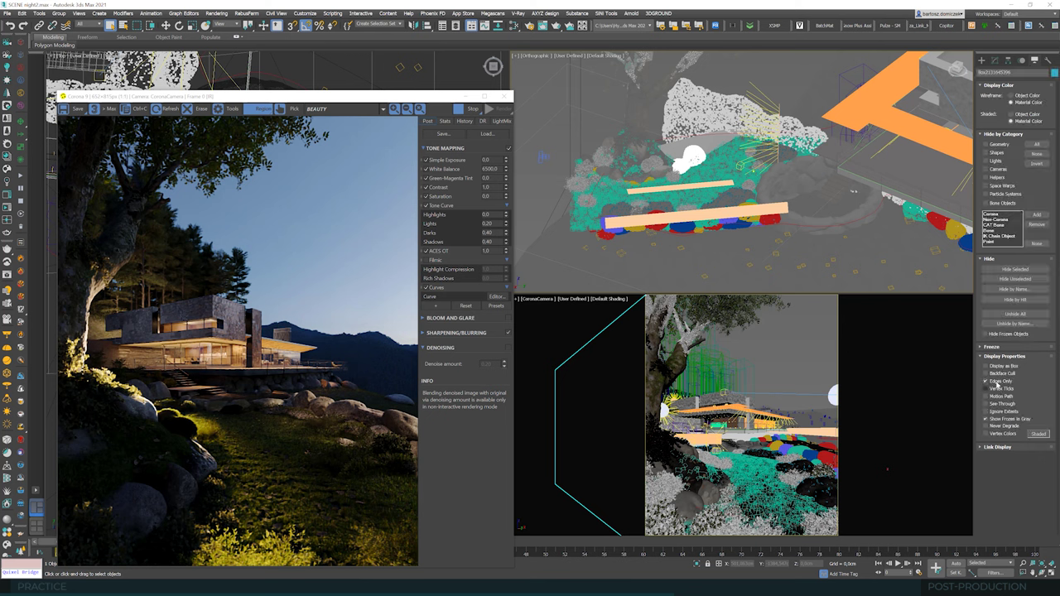
pyautogui.click(995, 367)
pyautogui.click(789, 79)
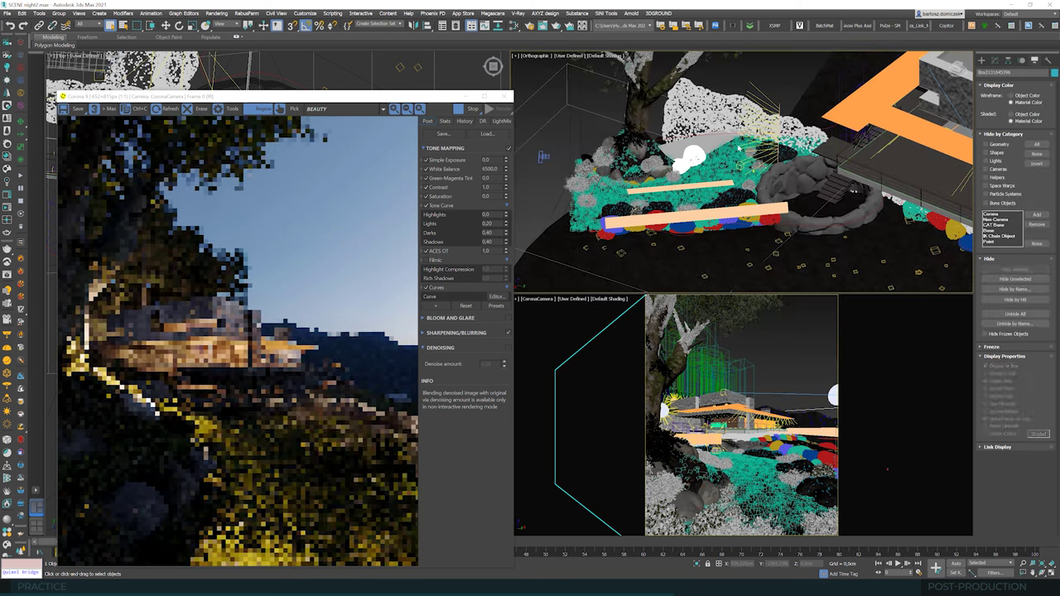
# Step: Restrict selection to lights and move the disk light's target up beside the tree branches, to about Z 538.5 cm
pyautogui.click(93, 25)
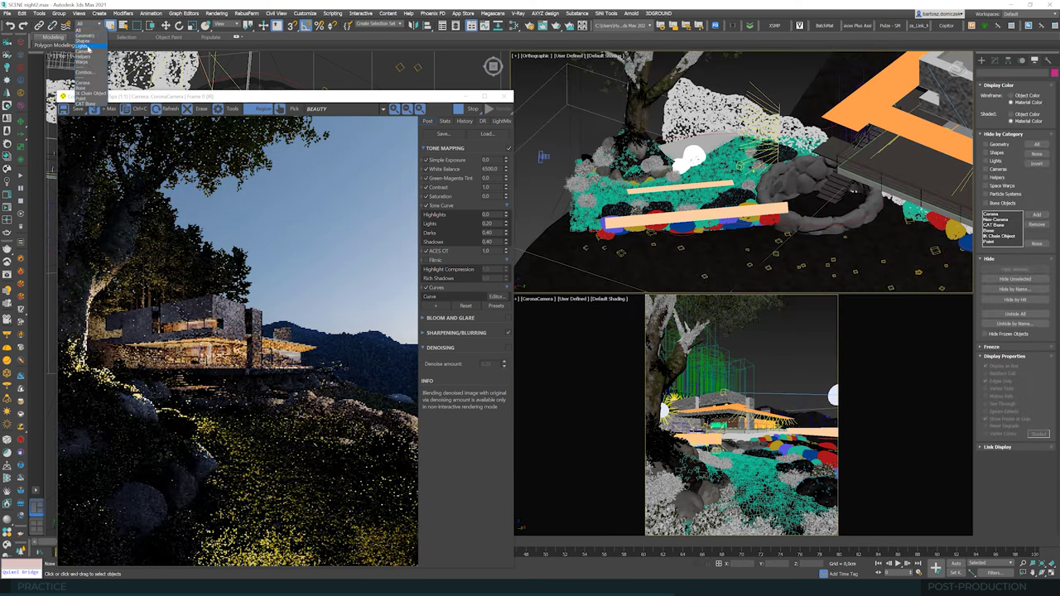
pyautogui.click(82, 48)
pyautogui.click(739, 167)
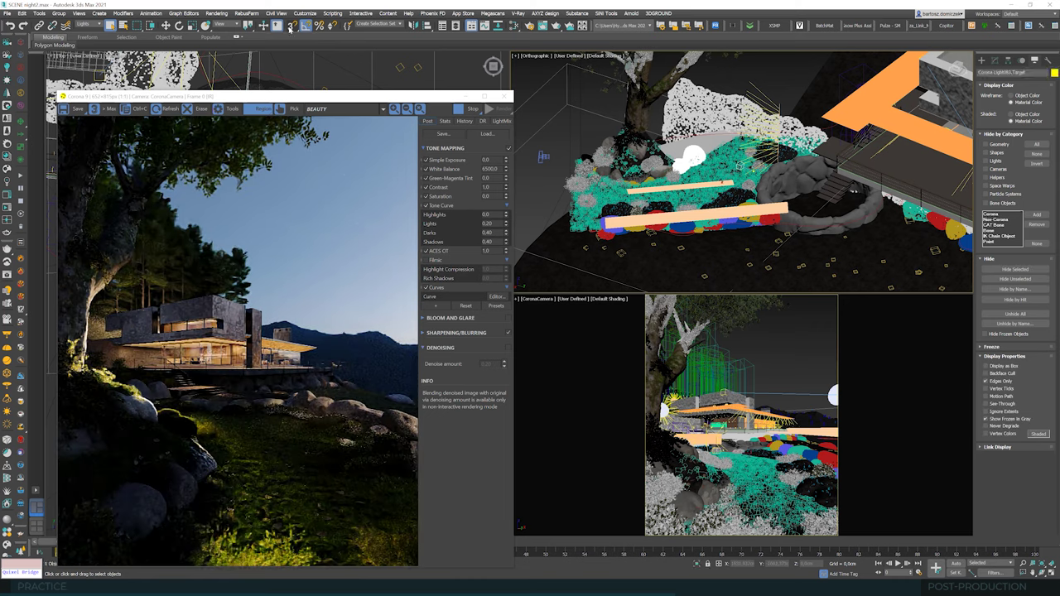
pyautogui.press('w')
pyautogui.scroll(3, 718, 215)
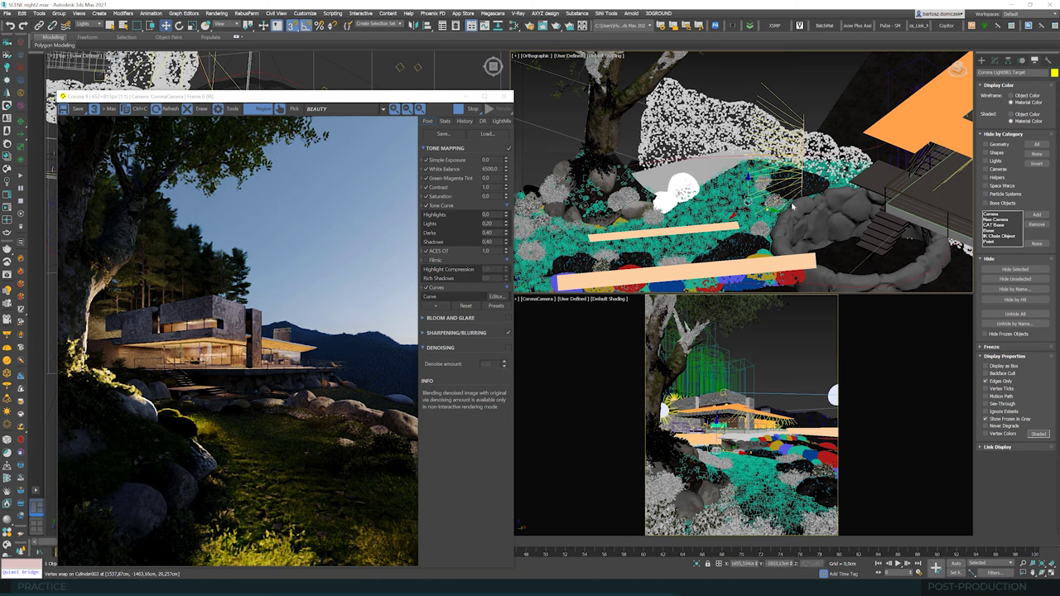
pyautogui.moveTo(746, 203); pyautogui.dragTo(643, 89)
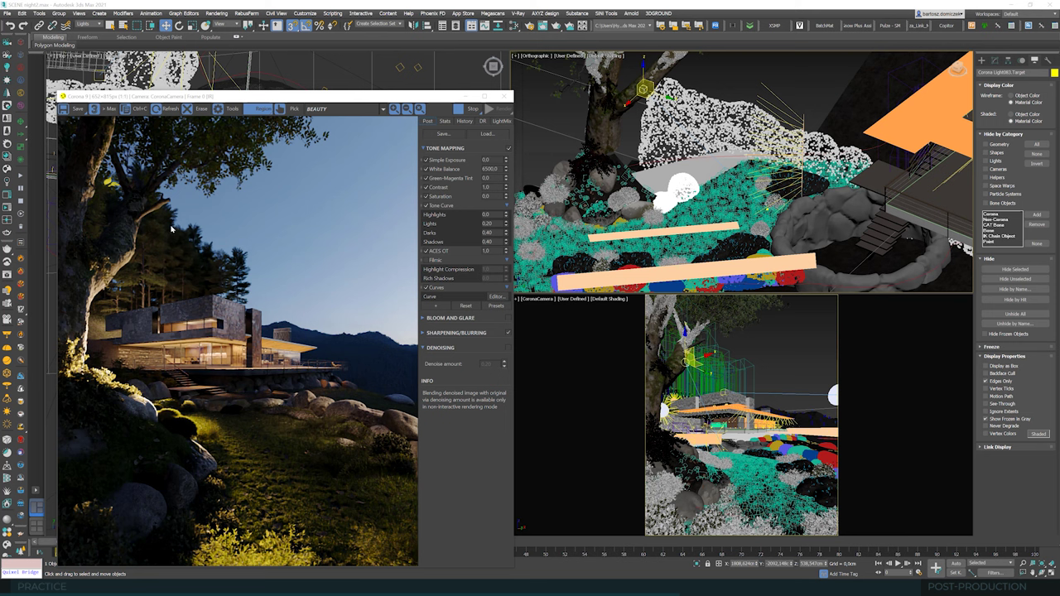
# Step: Adjust the disk light's directionality and set its intensity to 13000
pyautogui.click(767, 209)
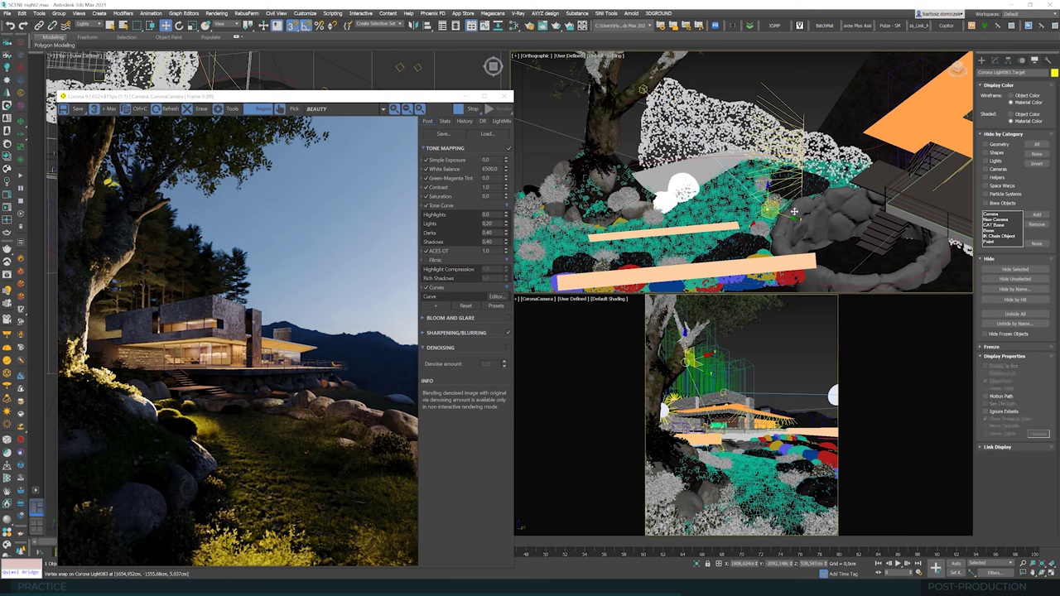
pyautogui.click(996, 61)
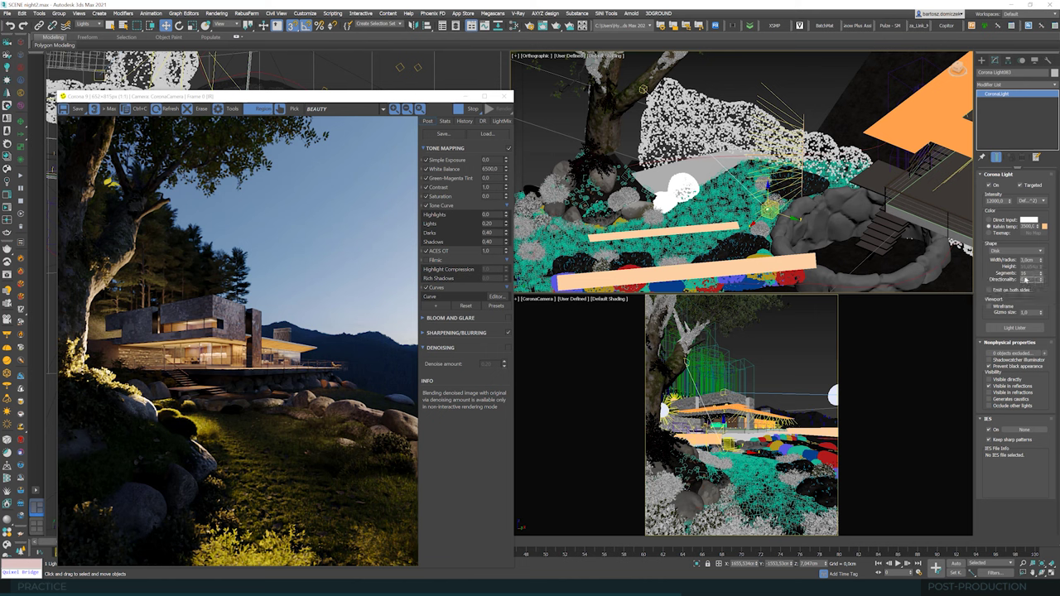
pyautogui.press('Return')
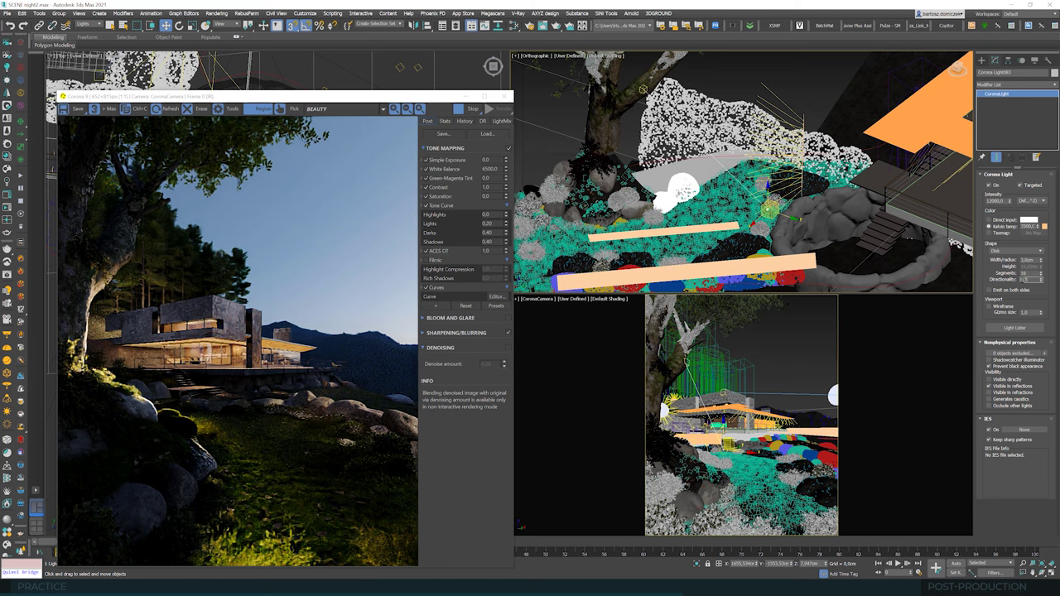
pyautogui.press('Return')
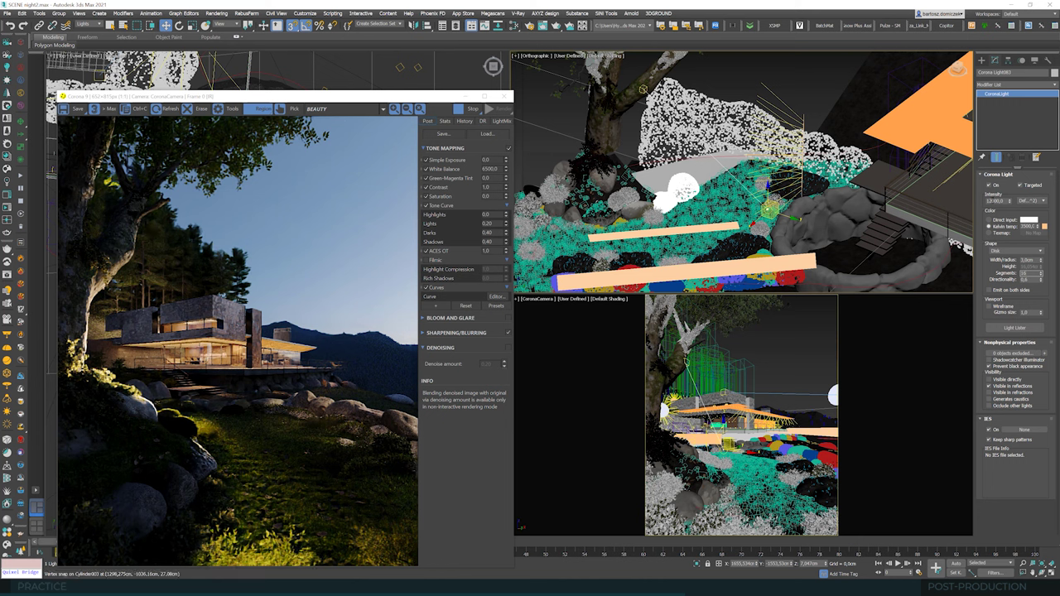
pyautogui.doubleClick(993, 200)
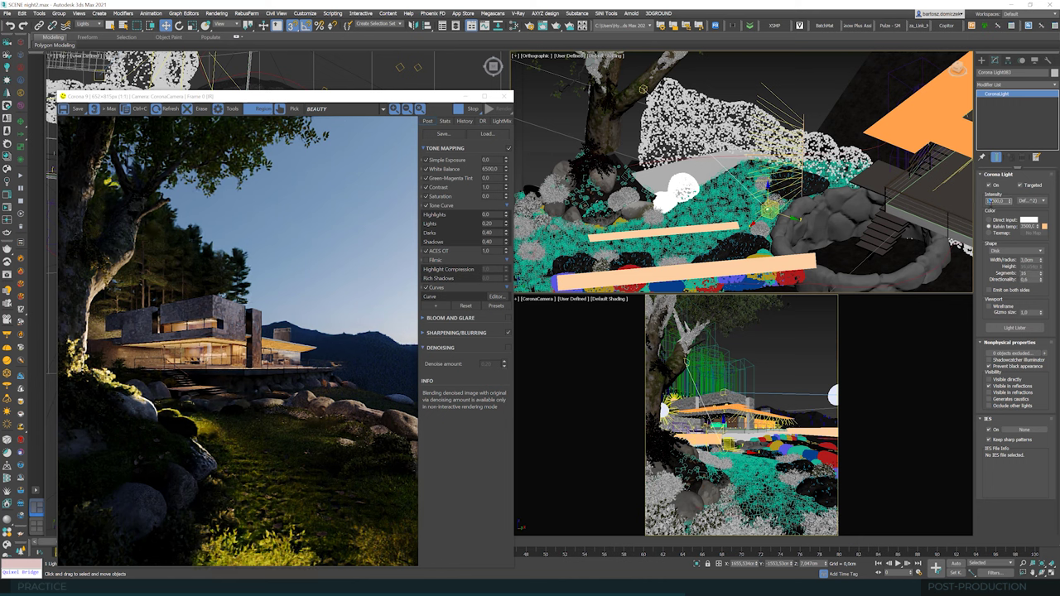
pyautogui.click(1027, 260)
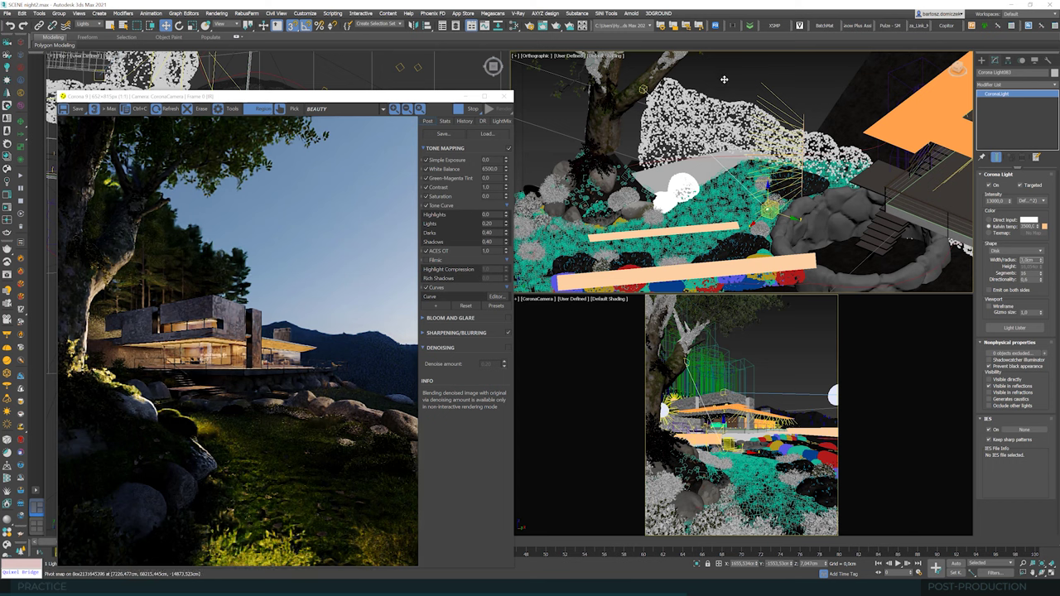
# Step: Clone the disk light as an independent copy right beside the original, near the small bushes
pyautogui.moveTo(723, 79); pyautogui.dragTo(715, 108, button='middle')
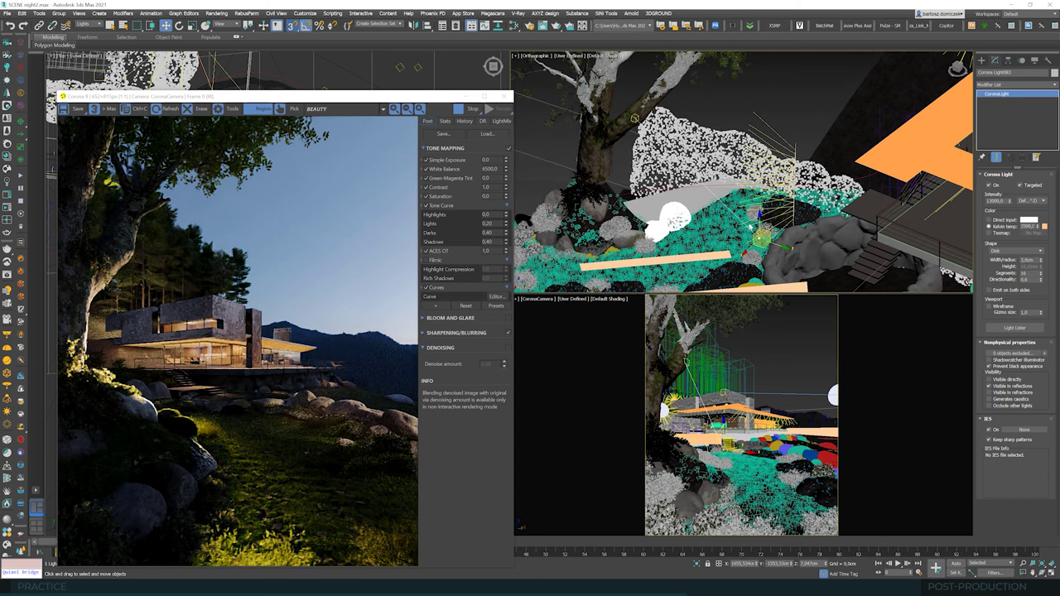
pyautogui.scroll(3, 766, 246)
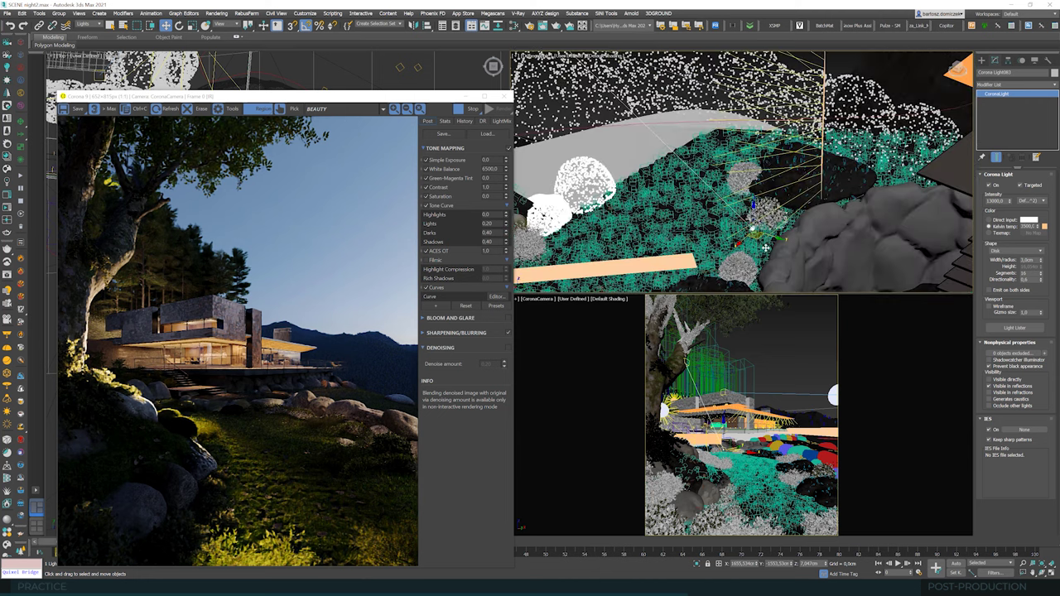
pyautogui.keyDown('shift'); pyautogui.moveTo(756, 241); pyautogui.dragTo(752, 246); pyautogui.keyUp('shift')
pyautogui.press('Return')
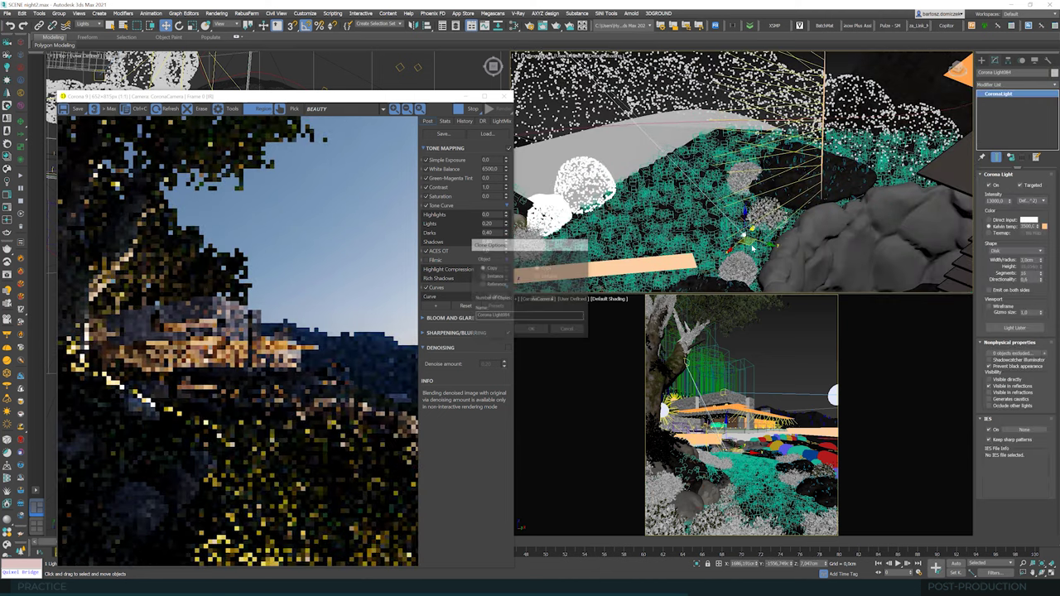
# Step: Select the copied light's target near the tree and move it away from the trunk in the orthographic view
pyautogui.scroll(2, 730, 265)
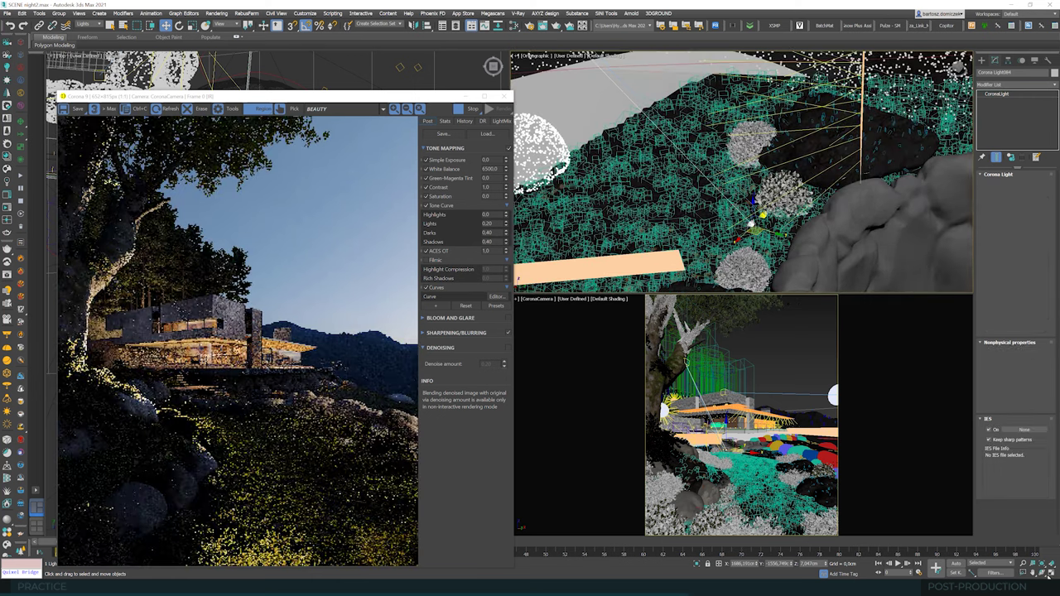
pyautogui.keyDown('alt'); pyautogui.moveTo(731, 266); pyautogui.dragTo(746, 199, button='middle'); pyautogui.keyUp('alt')
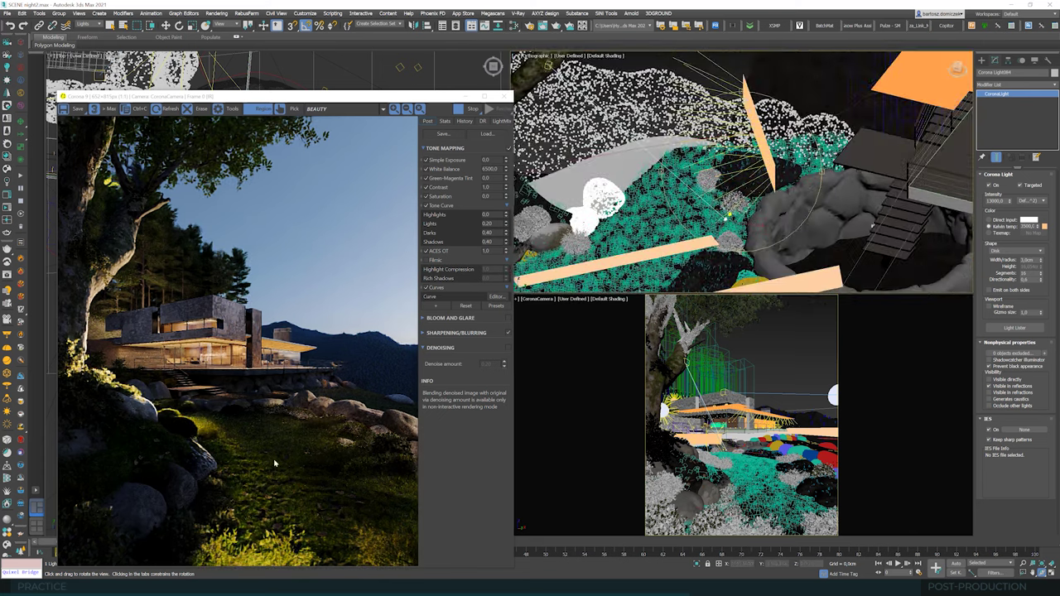
pyautogui.click(165, 25)
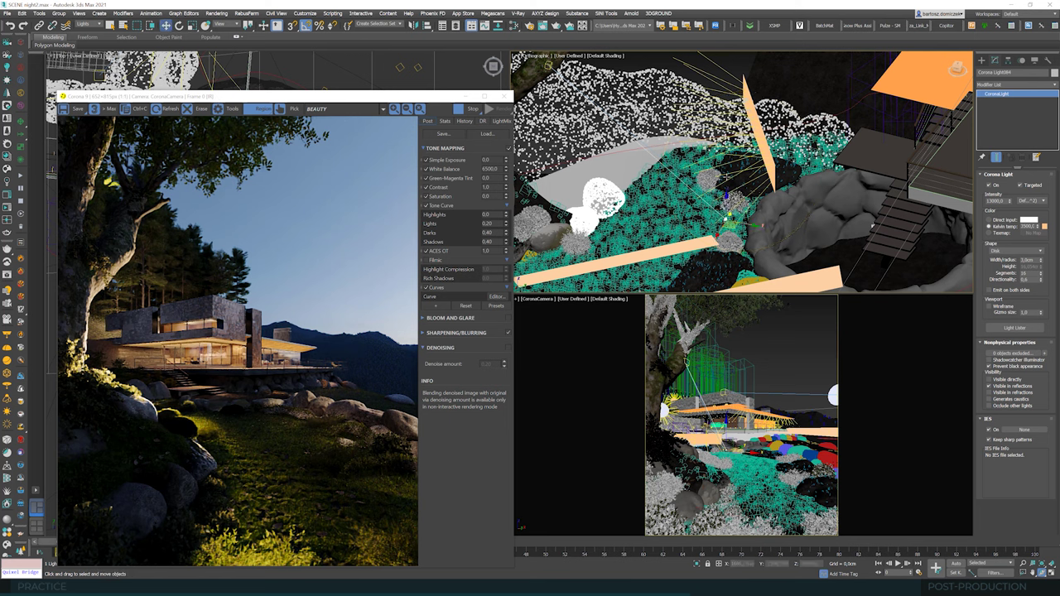
pyautogui.moveTo(556, 54); pyautogui.dragTo(565, 91, button='middle')
pyautogui.click(557, 101)
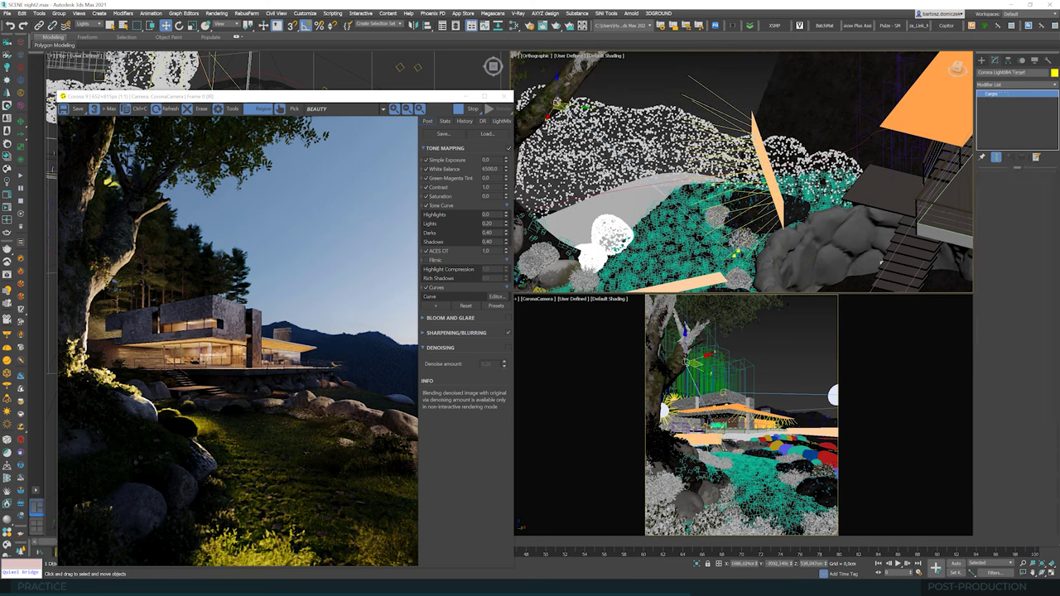
pyautogui.moveTo(557, 101); pyautogui.dragTo(656, 81)
pyautogui.scroll(-2, 587, 198)
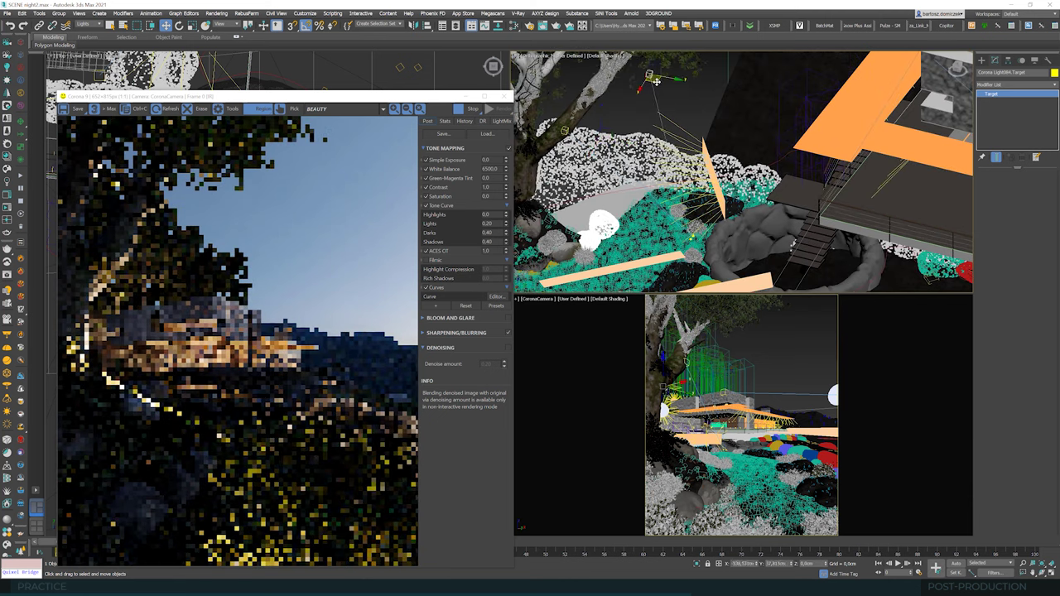
# Step: Try to reposition the copied light's target with snapping enabled, undo the move, and disable snapping
pyautogui.click(294, 25)
pyautogui.moveTo(679, 98); pyautogui.dragTo(669, 199, button='middle')
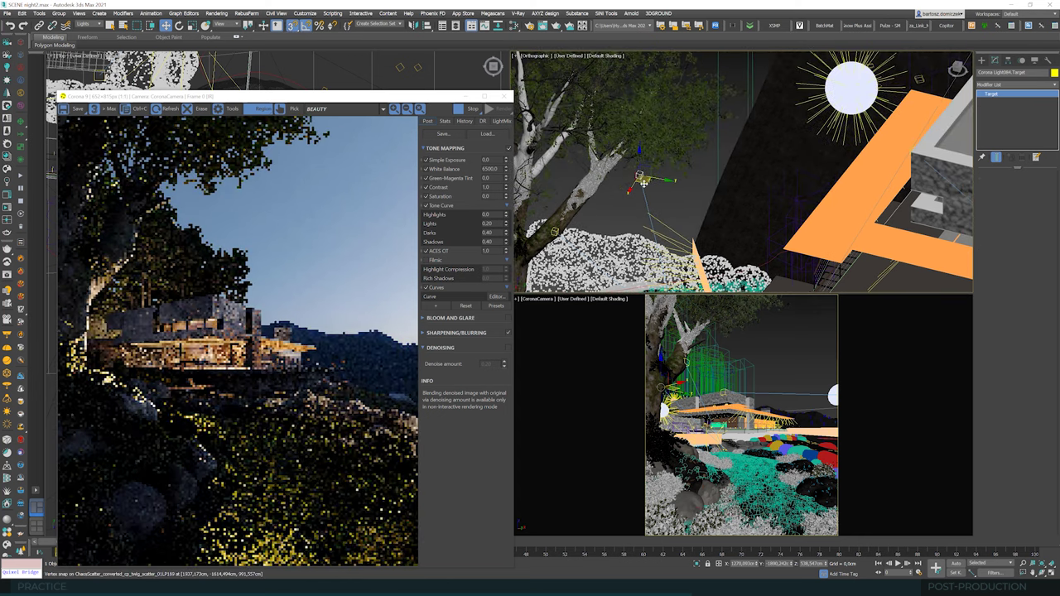
pyautogui.moveTo(640, 178); pyautogui.dragTo(646, 166)
pyautogui.hotkey('ctrl', 'z')
pyautogui.hotkey('ctrl', 'z')
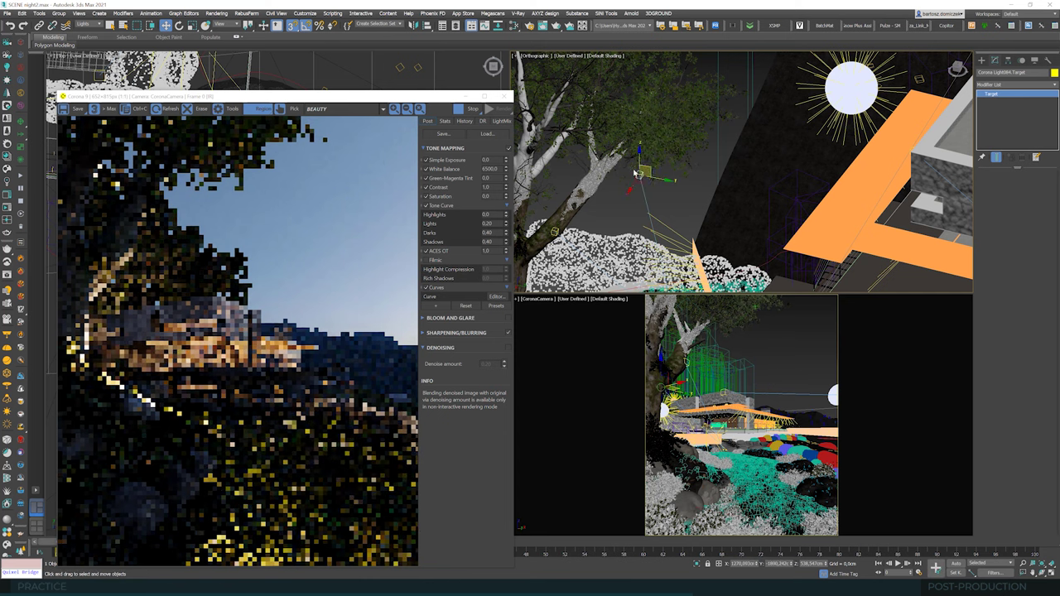
pyautogui.click(294, 30)
# Step: Move the copied light's target in the top view to the open area in front of the house, repositioning the render window for access
pyautogui.moveTo(306, 96); pyautogui.dragTo(555, 293)
pyautogui.scroll(-2, 242, 291)
pyautogui.moveTo(243, 291); pyautogui.dragTo(166, 241, button='middle')
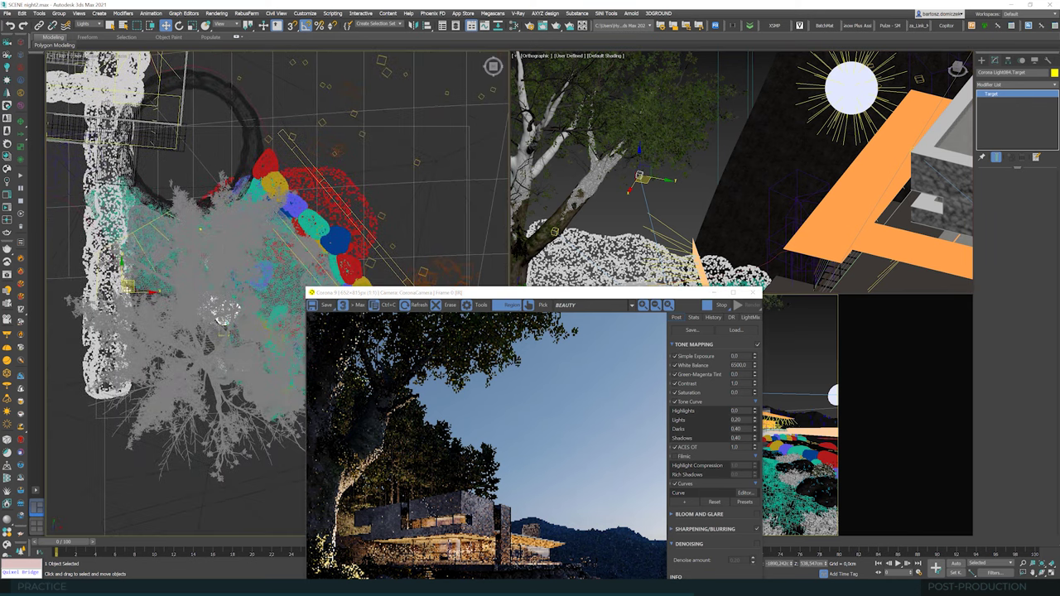
pyautogui.moveTo(129, 284); pyautogui.dragTo(231, 208)
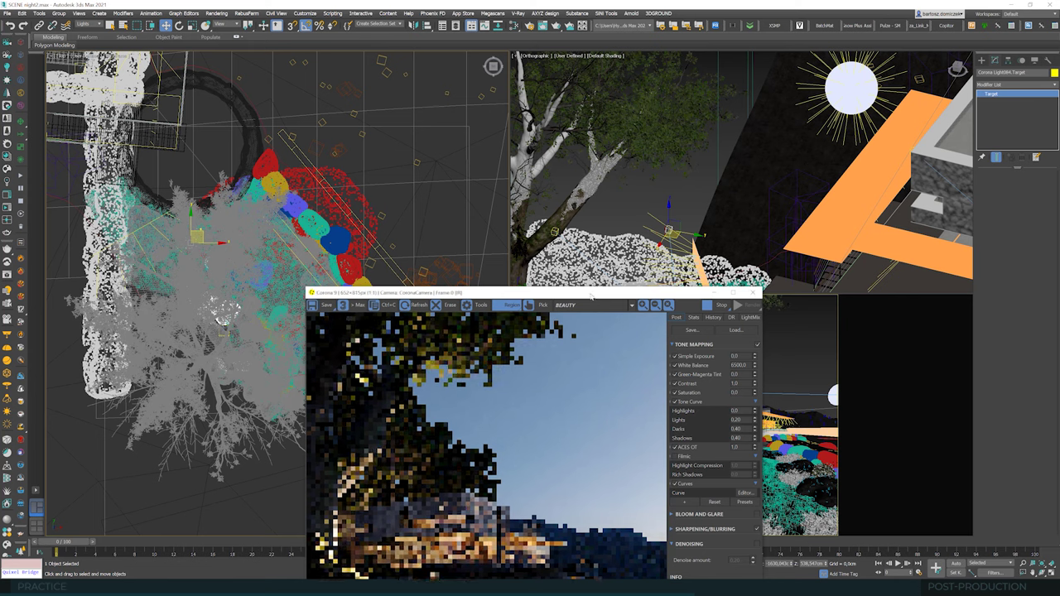
pyautogui.moveTo(604, 293); pyautogui.dragTo(575, 165)
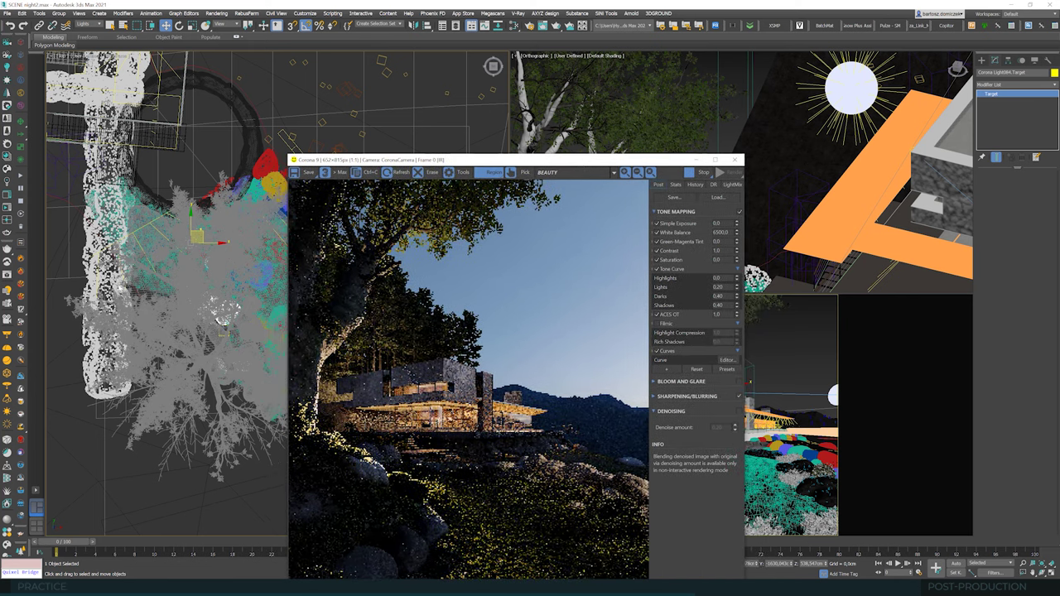
pyautogui.moveTo(198, 232); pyautogui.dragTo(203, 227)
pyautogui.moveTo(565, 162); pyautogui.dragTo(406, 107)
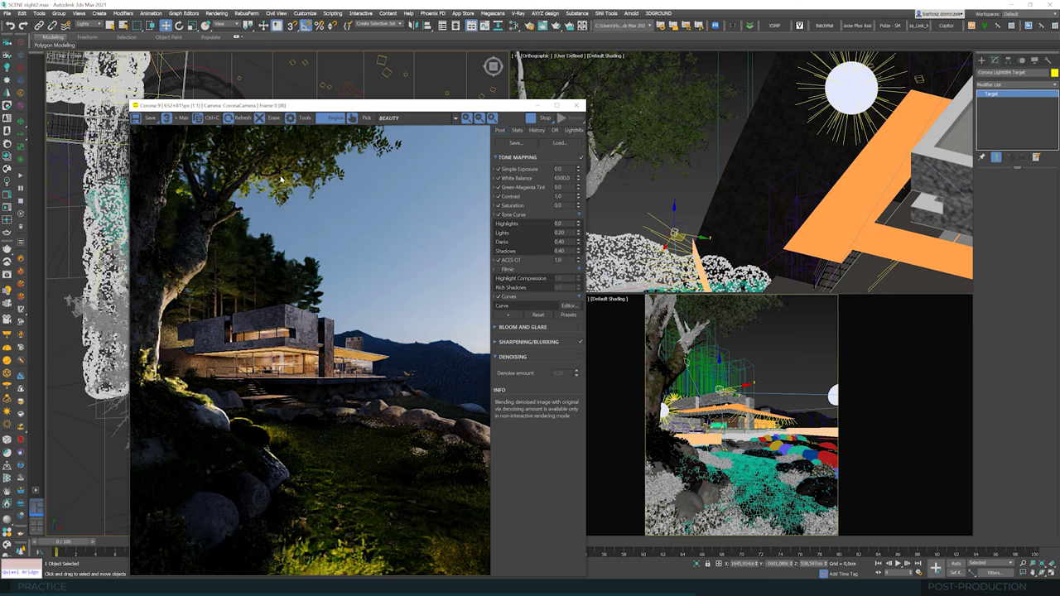
pyautogui.moveTo(366, 109); pyautogui.dragTo(365, 71)
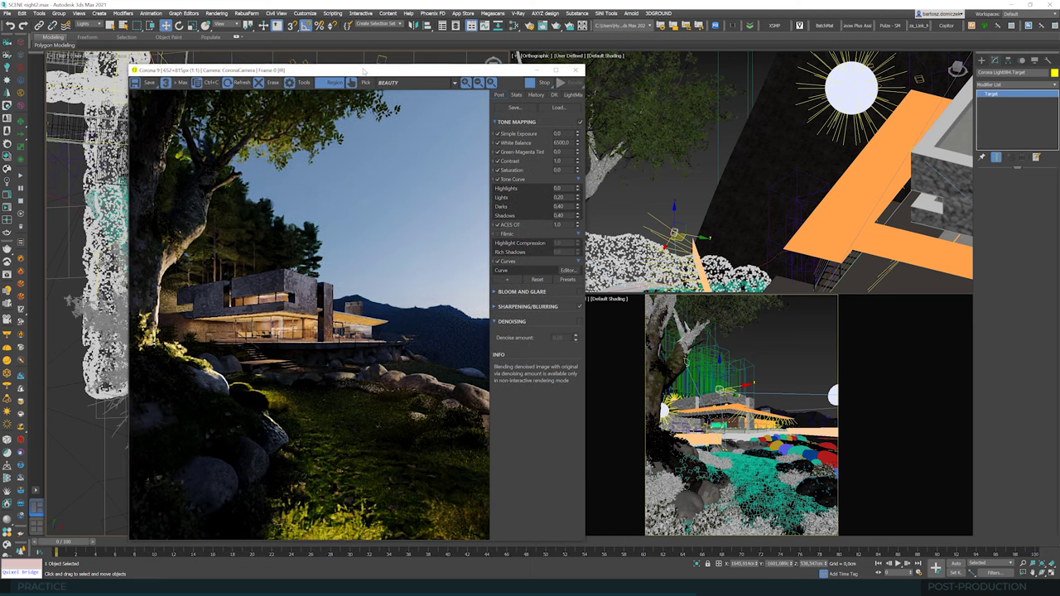
# Step: Set the copied disk light's directionality to 0.5 and its intensity to 17000
pyautogui.moveTo(684, 228); pyautogui.dragTo(729, 114, button='middle')
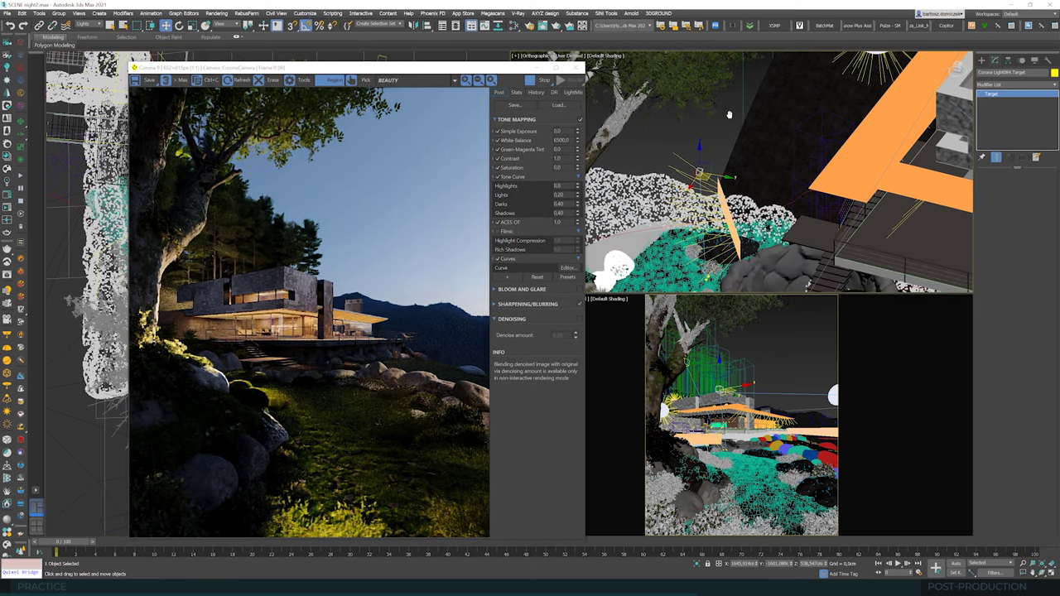
pyautogui.scroll(5, 714, 282)
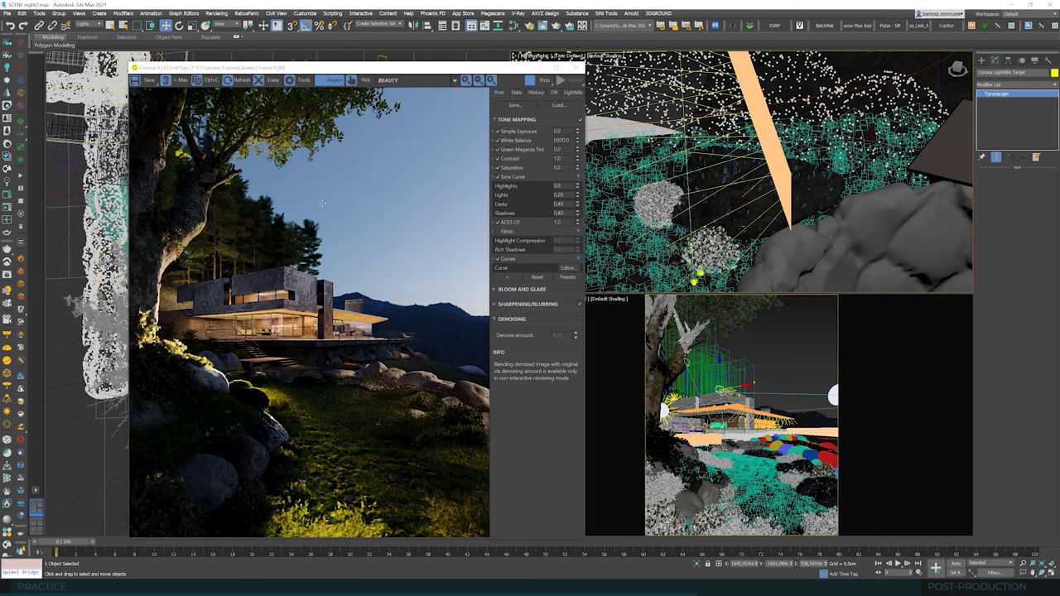
pyautogui.click(695, 276)
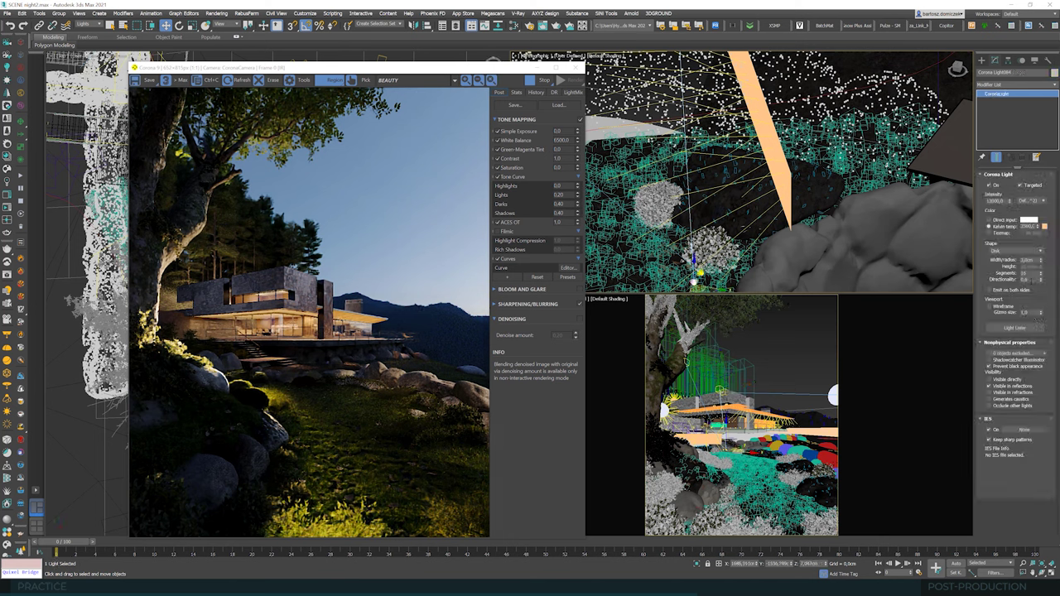
pyautogui.write('0,5')
pyautogui.press('Return')
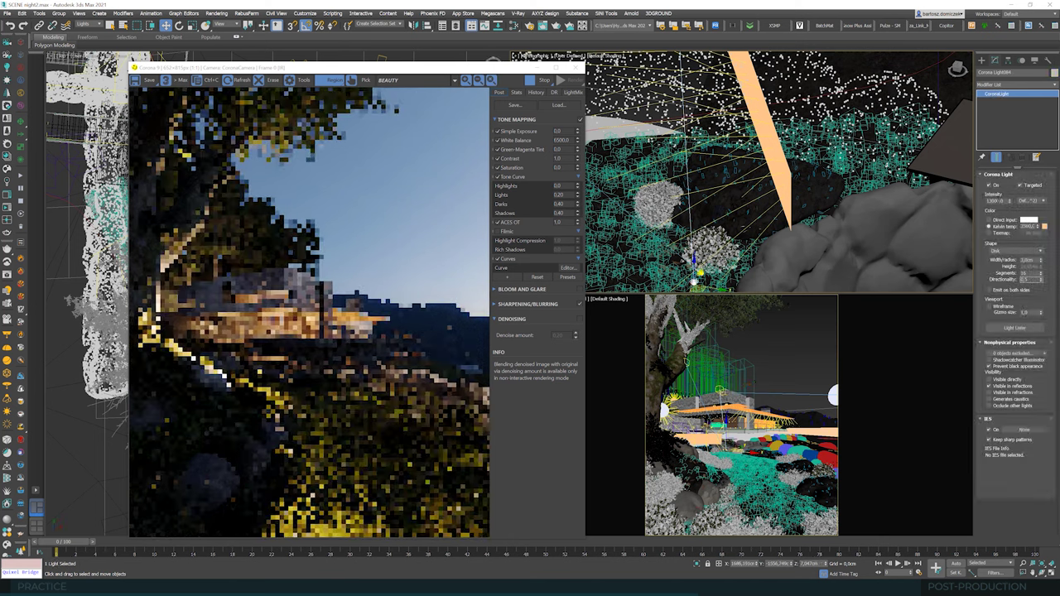
pyautogui.click(988, 201)
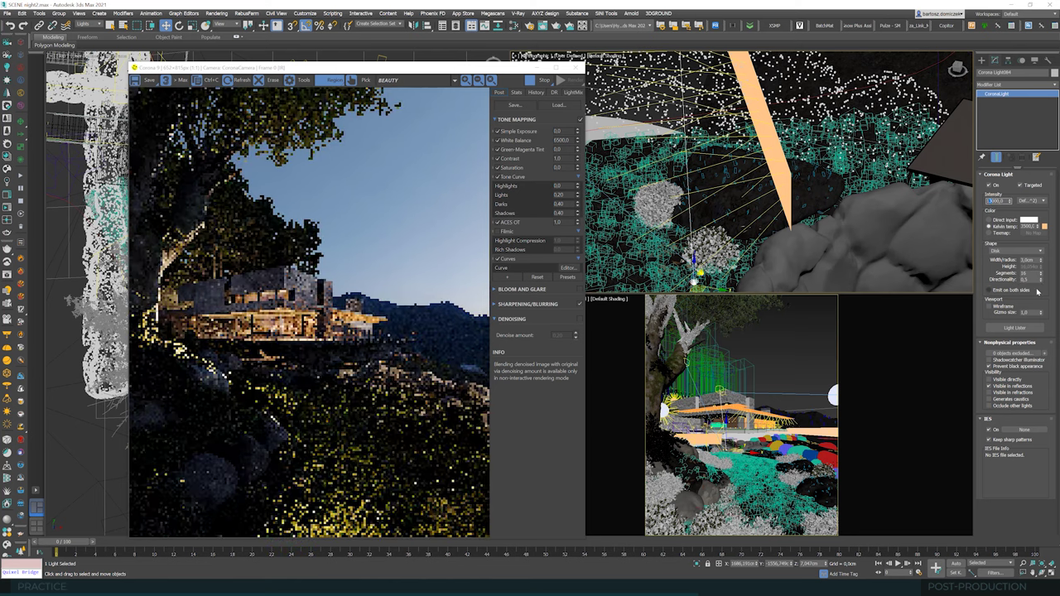
pyautogui.write('17000')
pyautogui.press('Return')
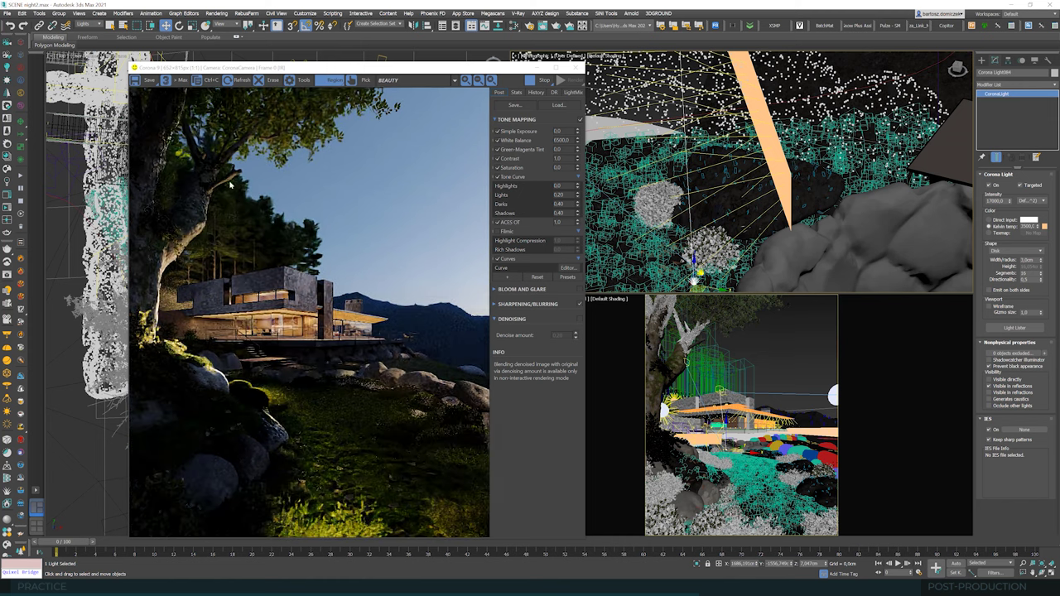
# Step: Set the copied disk light's directionality to 0.55
pyautogui.click(1034, 279)
pyautogui.write('5')
pyautogui.press('Tab')
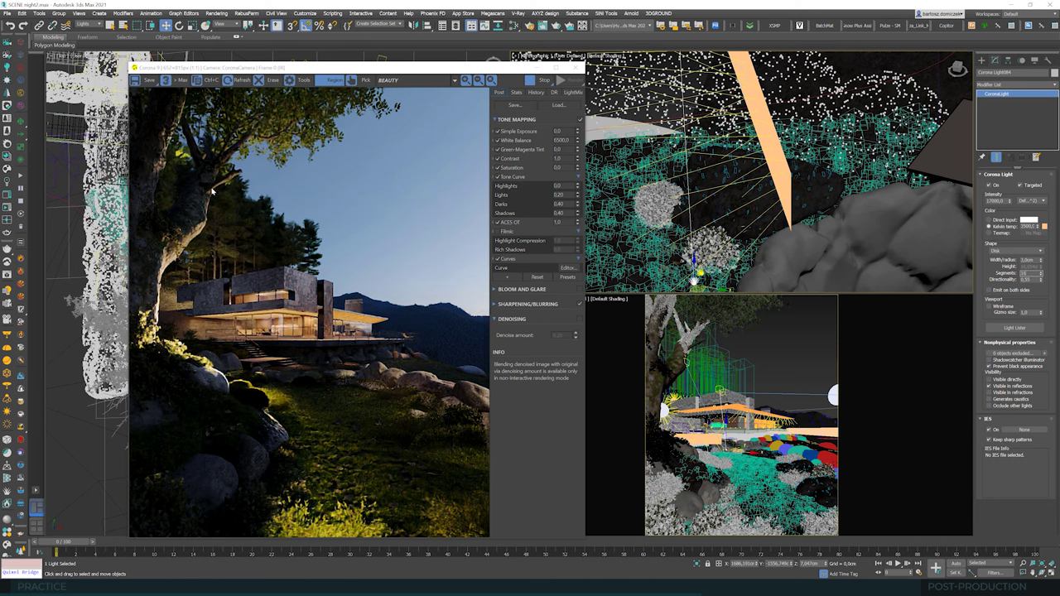
# Step: Switch the copied disk light off, inspect the bright leaves on the tree in the render, and switch the light back on
pyautogui.click(999, 188)
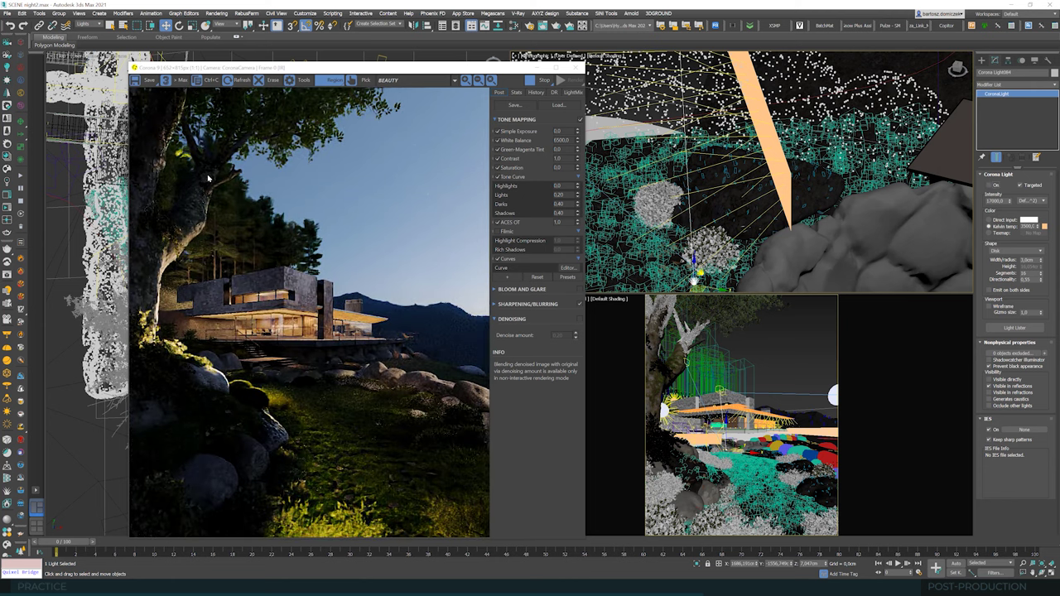
pyautogui.scroll(2, 175, 151)
pyautogui.scroll(-1, 208, 181)
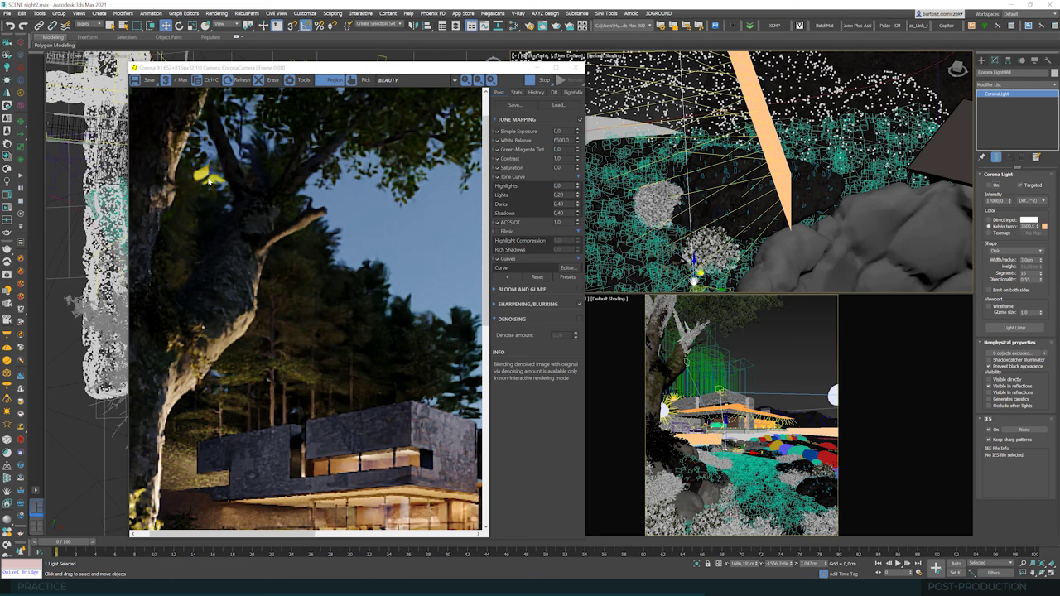
pyautogui.scroll(-2, 210, 180)
pyautogui.click(989, 186)
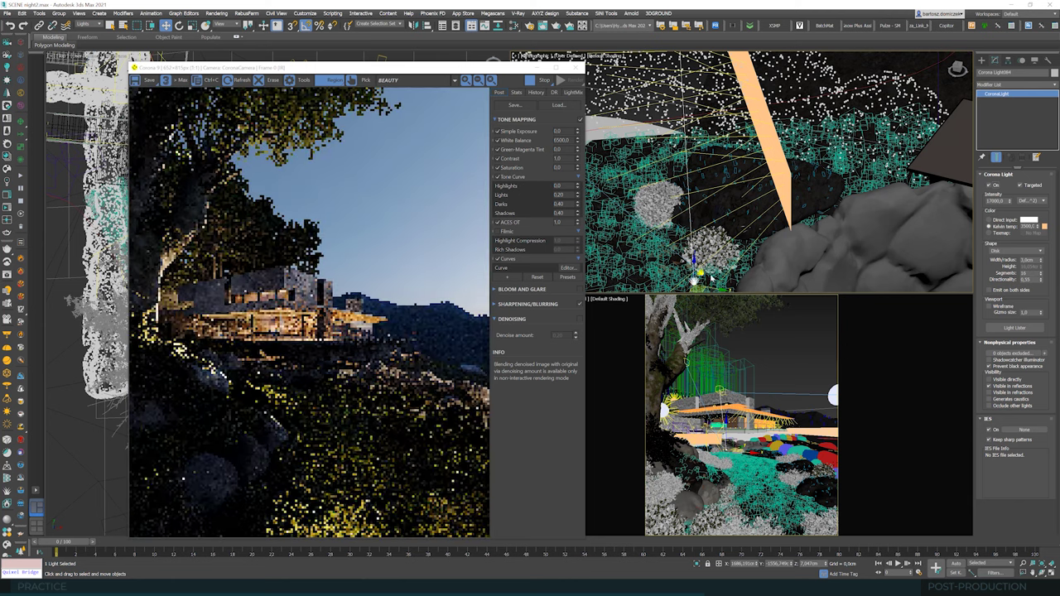
# Step: Select the neighbouring disk light beside the bush in the orthographic view and toggle it off and on to check its contribution
pyautogui.scroll(5, 702, 276)
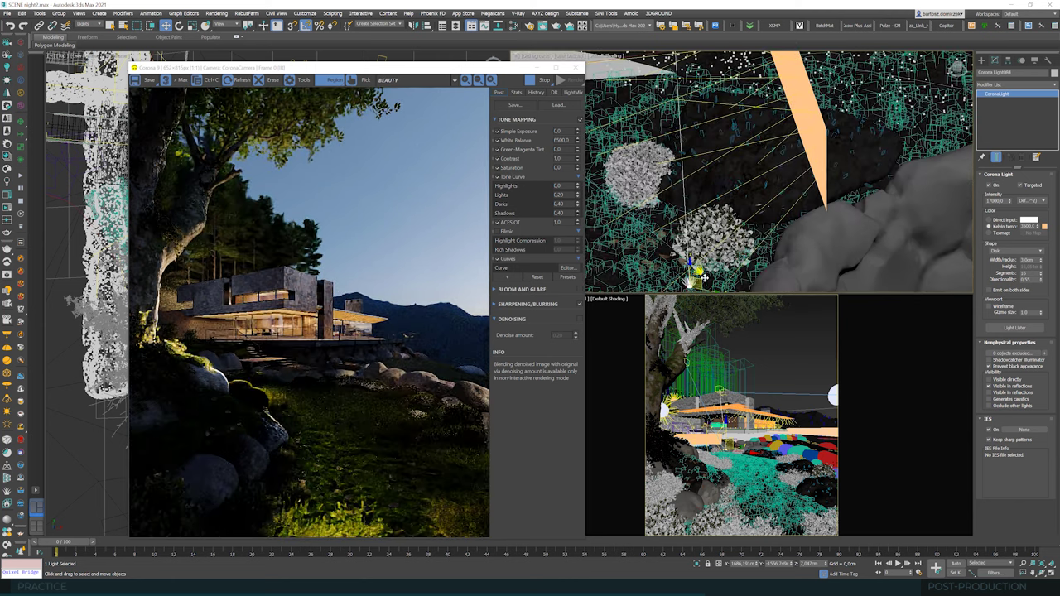
pyautogui.click(696, 267)
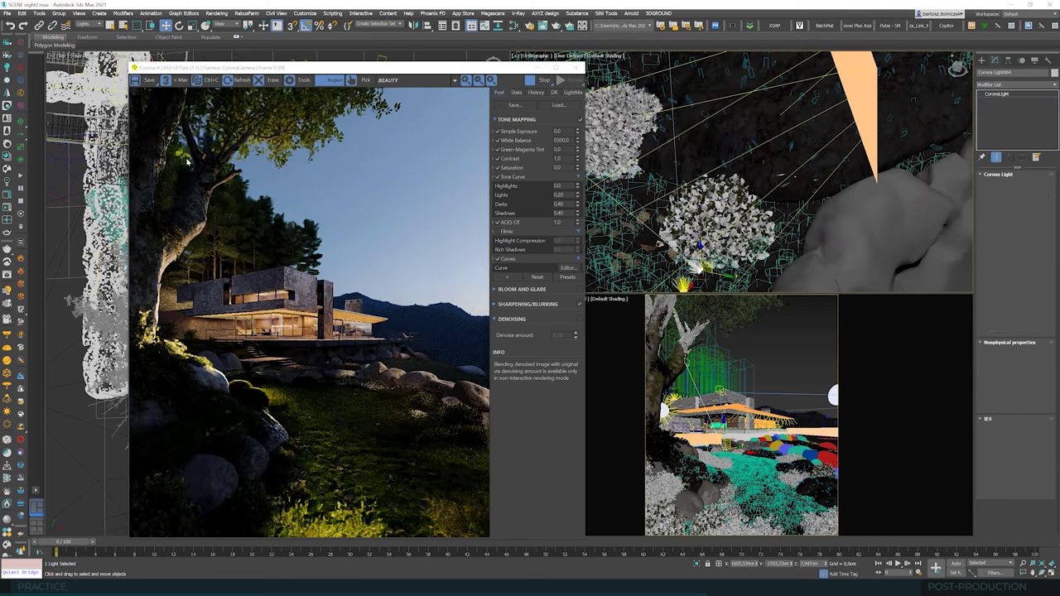
pyautogui.click(989, 186)
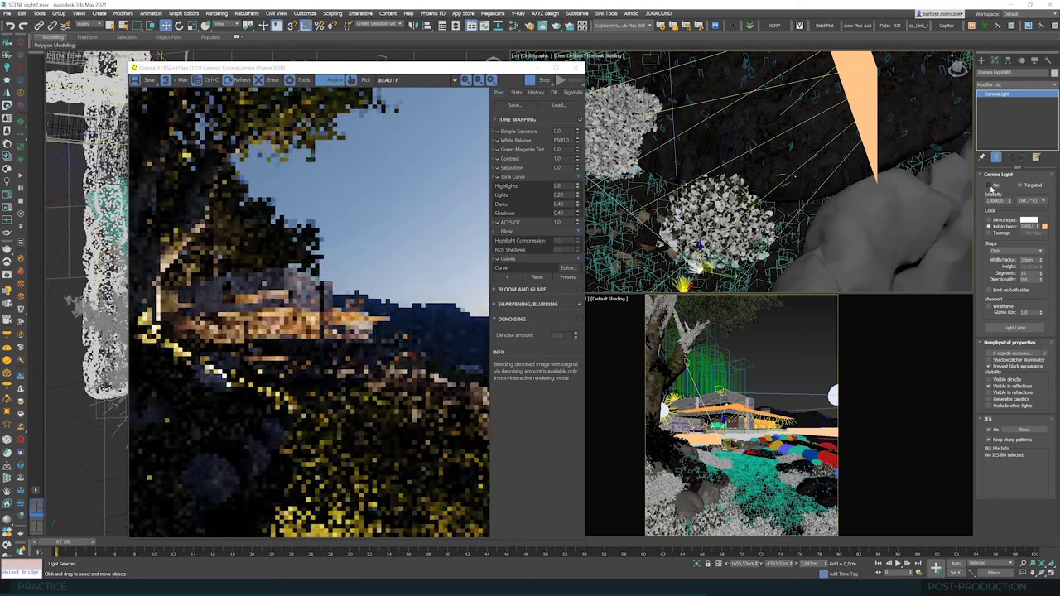
pyautogui.click(991, 188)
# Step: Set the selection filter to All and select the small leafy twig beside the tree trunk in the orthographic view
pyautogui.scroll(-5, 785, 169)
pyautogui.scroll(-2, 784, 169)
pyautogui.moveTo(678, 109); pyautogui.dragTo(866, 240, button='middle')
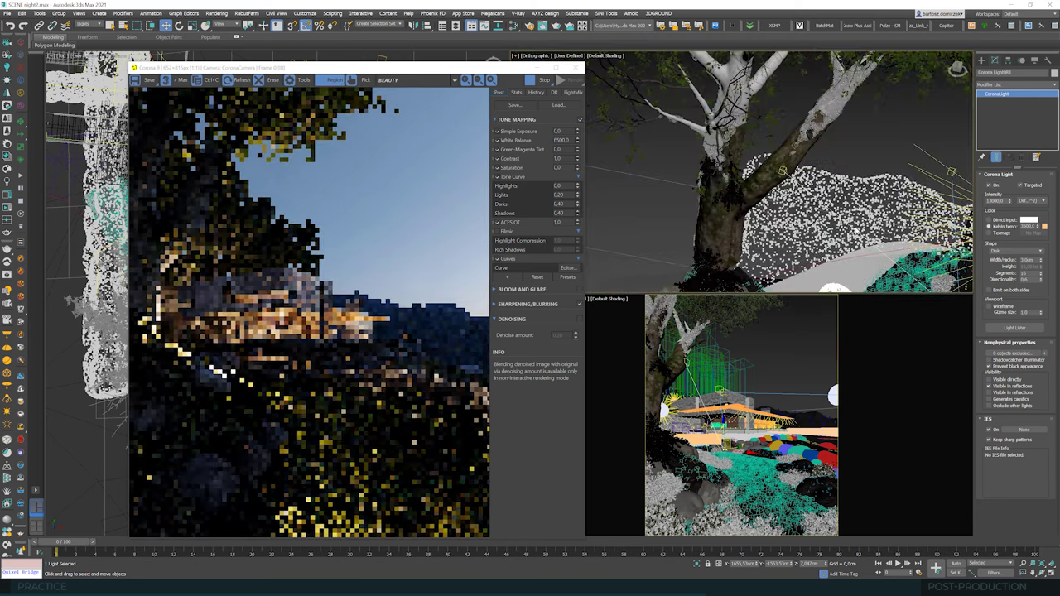
pyautogui.scroll(3, 748, 124)
pyautogui.keyDown('alt'); pyautogui.moveTo(748, 124); pyautogui.dragTo(779, 152, button='middle'); pyautogui.keyUp('alt')
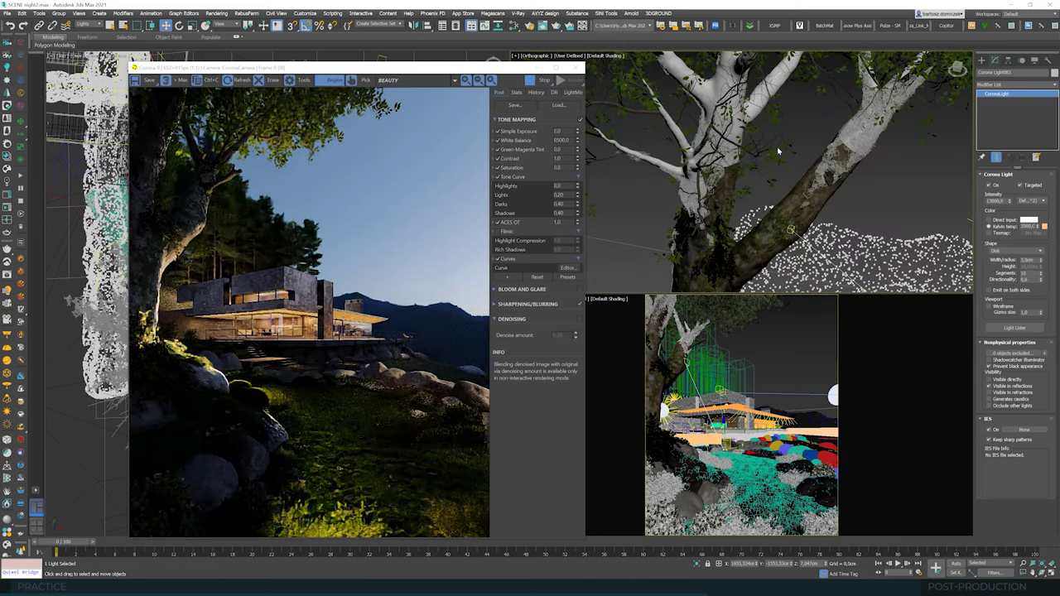
pyautogui.click(88, 24)
pyautogui.click(88, 32)
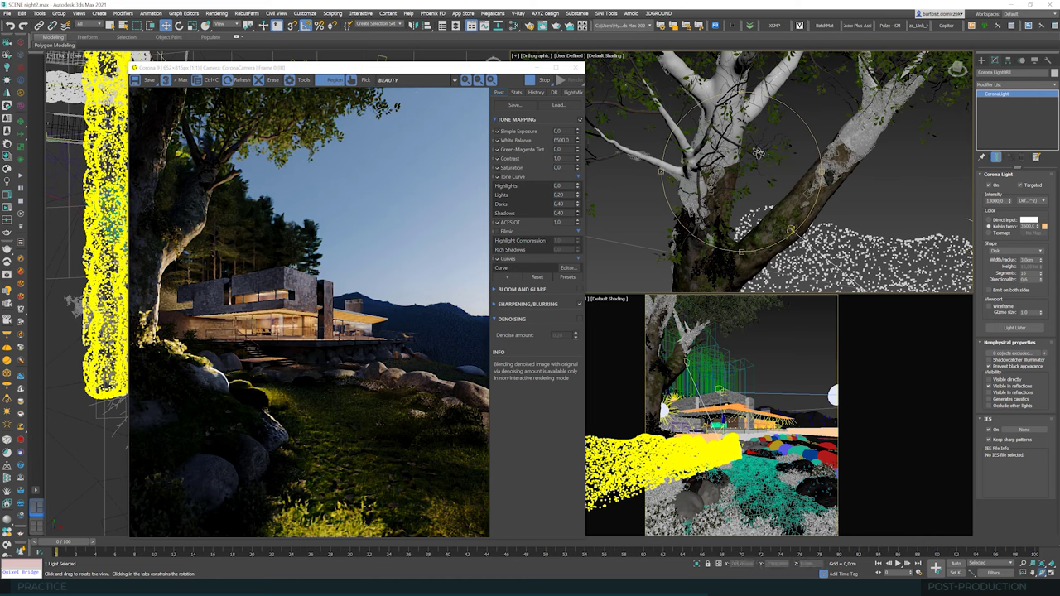
pyautogui.keyDown('alt'); pyautogui.moveTo(760, 154); pyautogui.dragTo(957, 259, button='middle'); pyautogui.keyUp('alt')
pyautogui.scroll(6, 747, 170)
pyautogui.moveTo(747, 170)
pyautogui.keyDown('alt'); pyautogui.mouseDown(button='middle')
pyautogui.moveTo(729, 114)
pyautogui.moveTo(742, 161)
pyautogui.mouseUp(button='middle'); pyautogui.keyUp('alt')
pyautogui.keyDown('alt'); pyautogui.moveTo(965, 282); pyautogui.dragTo(762, 212, button='middle'); pyautogui.keyUp('alt')
pyautogui.scroll(-2, 726, 145)
pyautogui.scroll(-4, 759, 186)
pyautogui.scroll(6, 766, 215)
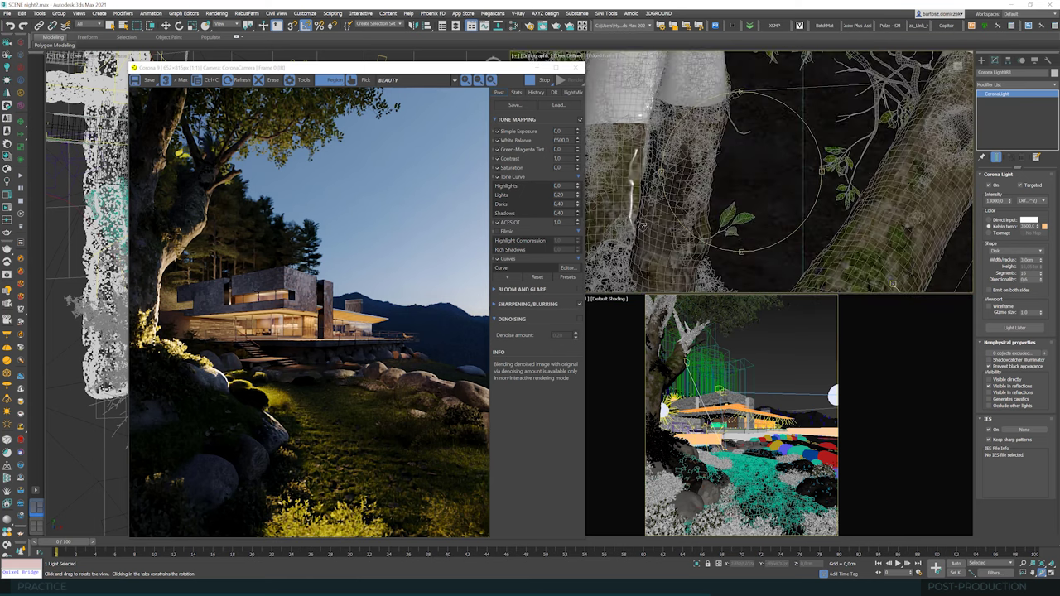
pyautogui.click(729, 220)
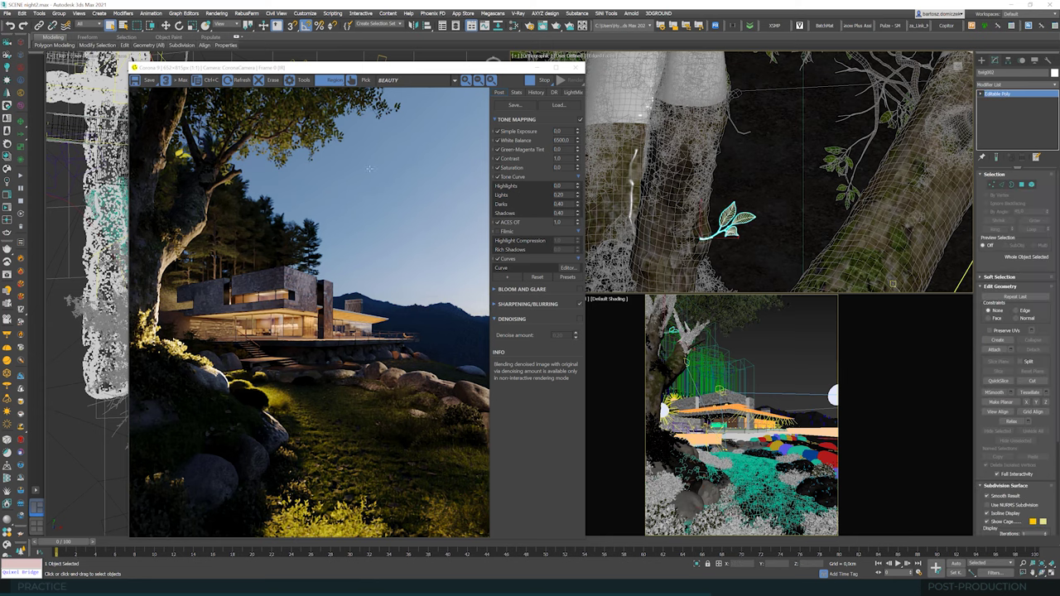
# Step: Uncover the top view, limit the selection filter to Lights, and select the disk light with 13000 intensity
pyautogui.moveTo(316, 73); pyautogui.dragTo(594, 99)
pyautogui.scroll(5, 216, 269)
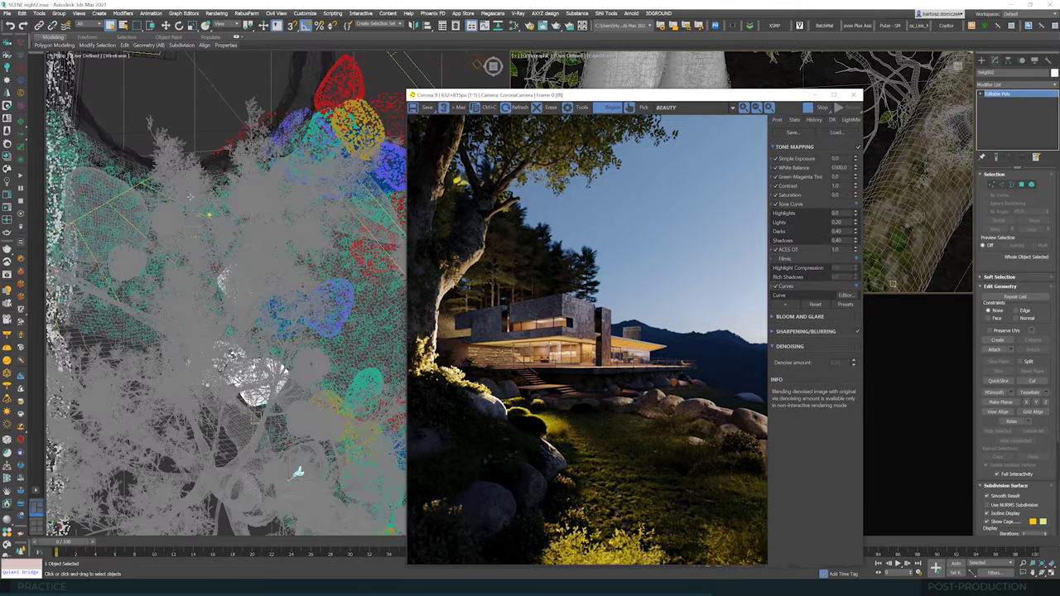
pyautogui.scroll(10, 191, 196)
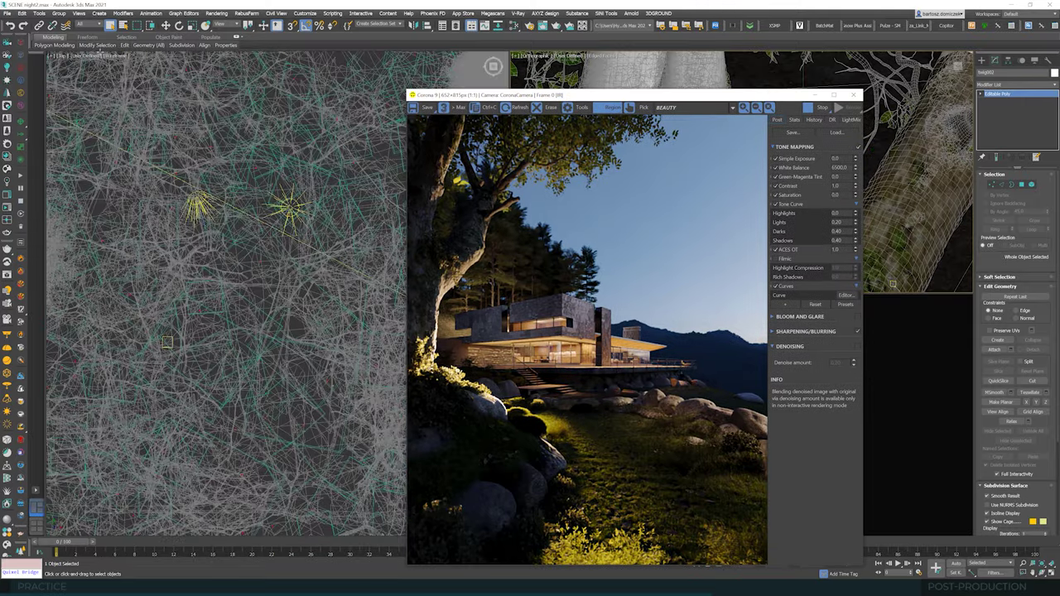
pyautogui.click(86, 23)
pyautogui.click(86, 53)
pyautogui.click(197, 207)
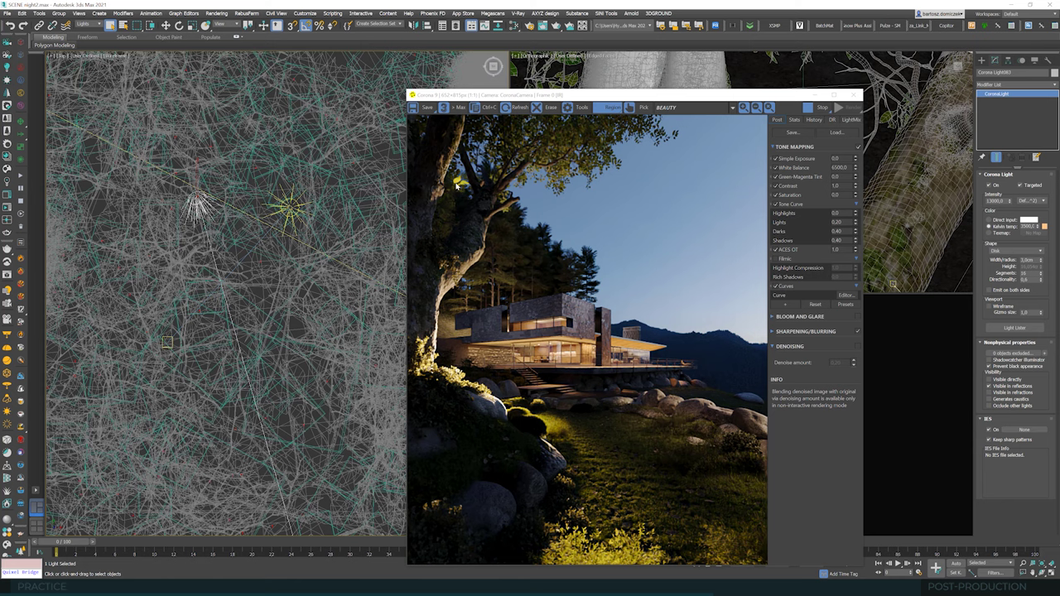
# Step: Uncover the orthographic view, set the selection filter to All, and exclude the leafy twig from the selected disk light
pyautogui.scroll(1, 458, 188)
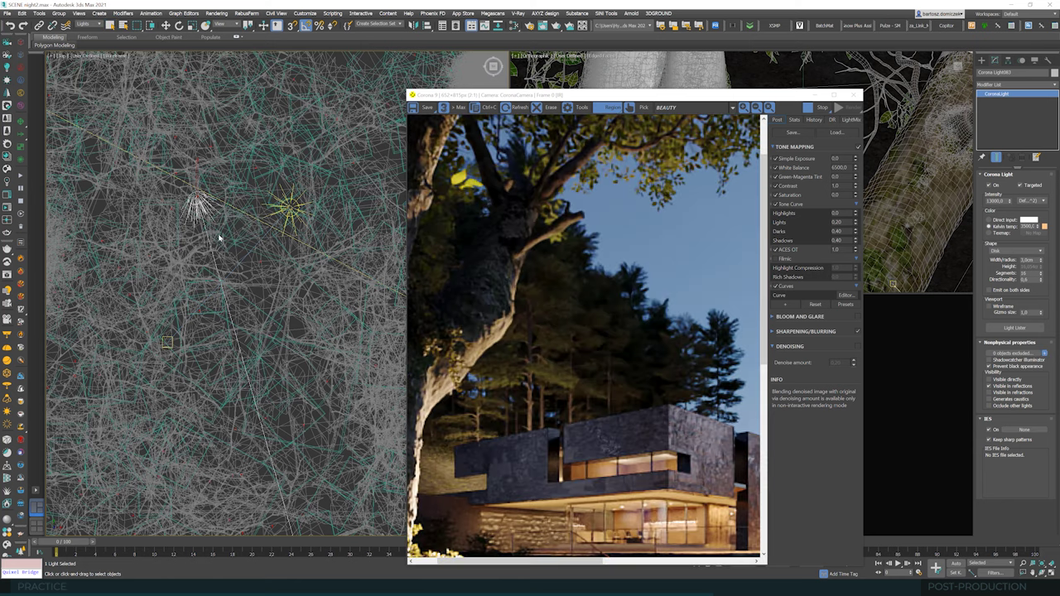
pyautogui.moveTo(580, 95); pyautogui.dragTo(316, 93)
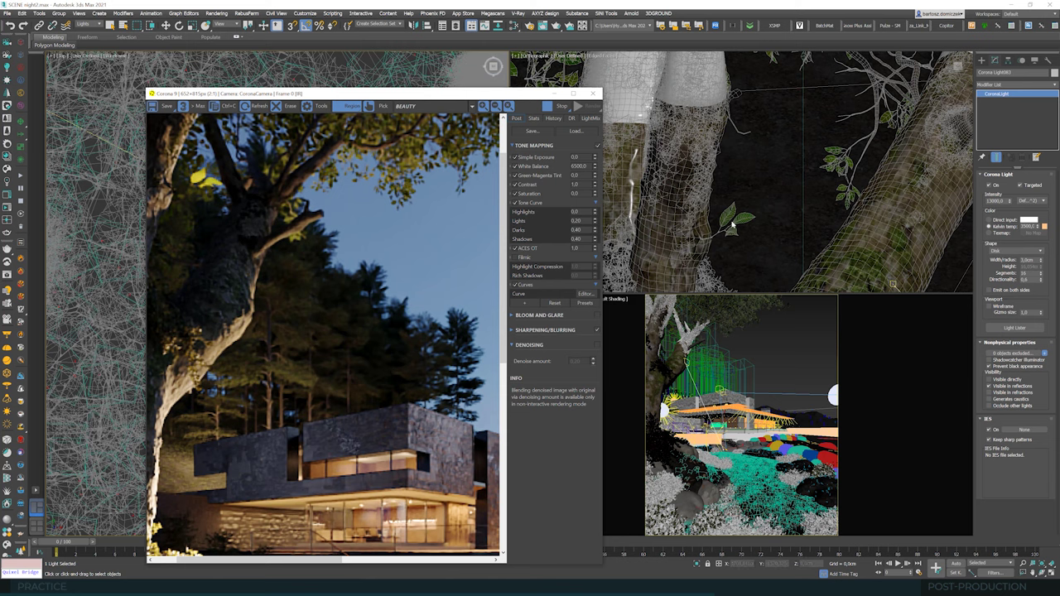
pyautogui.click(92, 26)
pyautogui.click(86, 31)
pyautogui.click(730, 217)
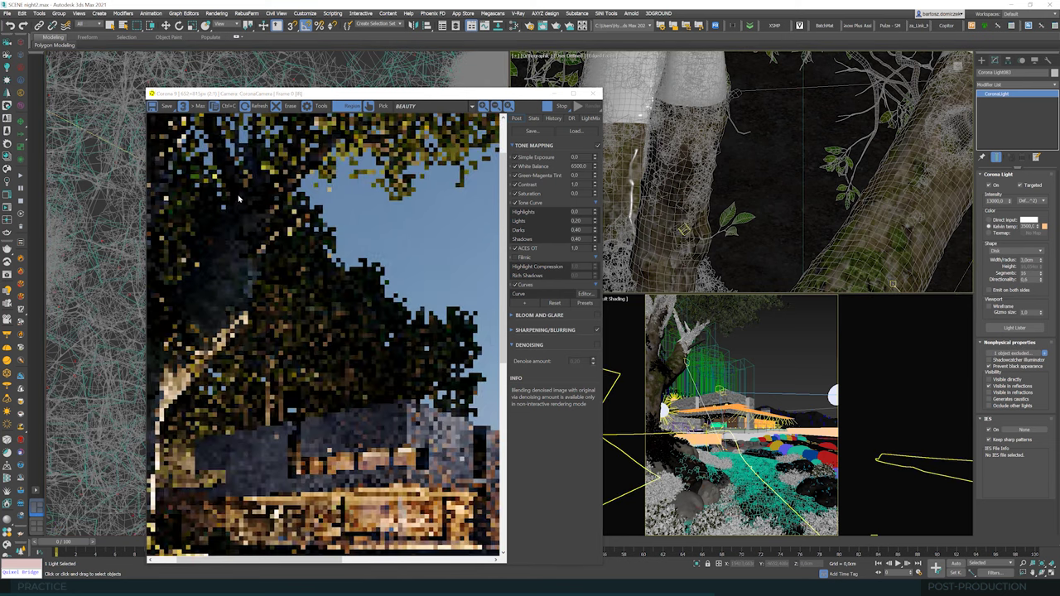
# Step: Inspect the tree trunk in the interactive render and undo the twig's exclusion from the disk light
pyautogui.scroll(1, 182, 195)
pyautogui.scroll(-1, 181, 194)
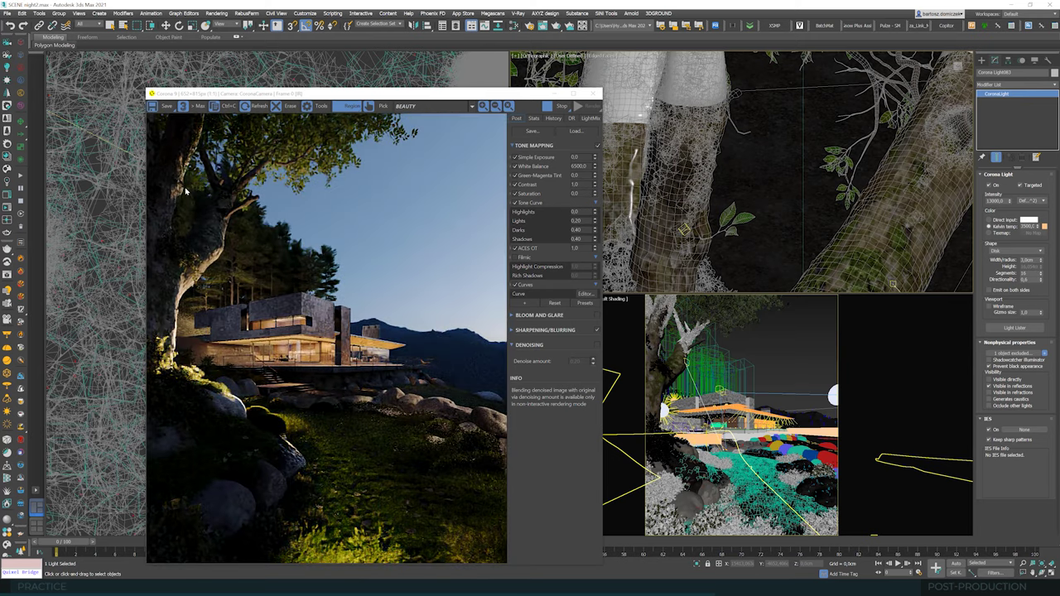
pyautogui.scroll(2, 186, 195)
pyautogui.scroll(-1, 185, 192)
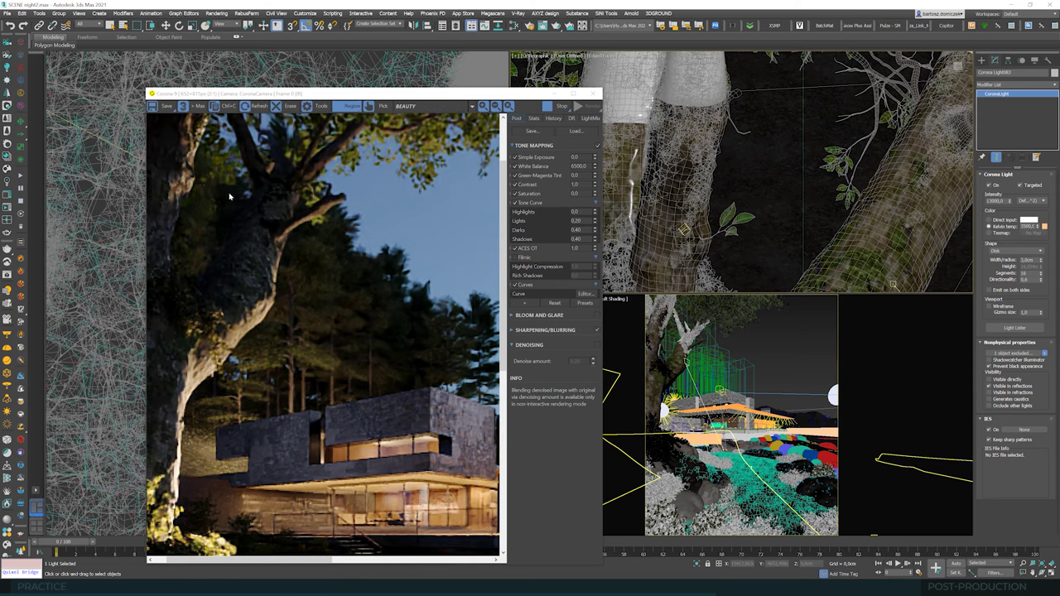
pyautogui.scroll(2, 188, 174)
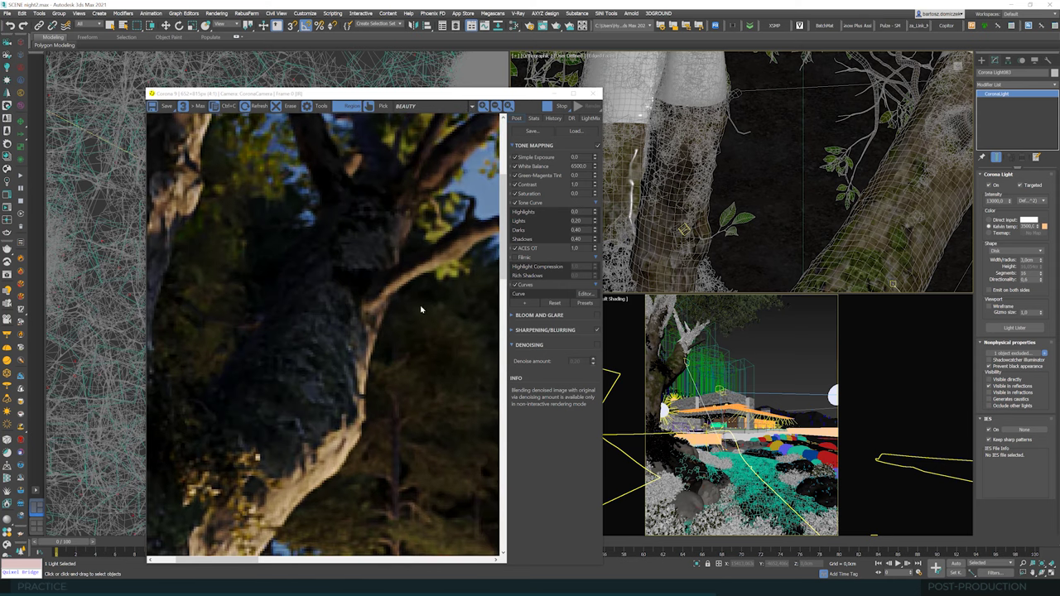
pyautogui.scroll(-4, 286, 232)
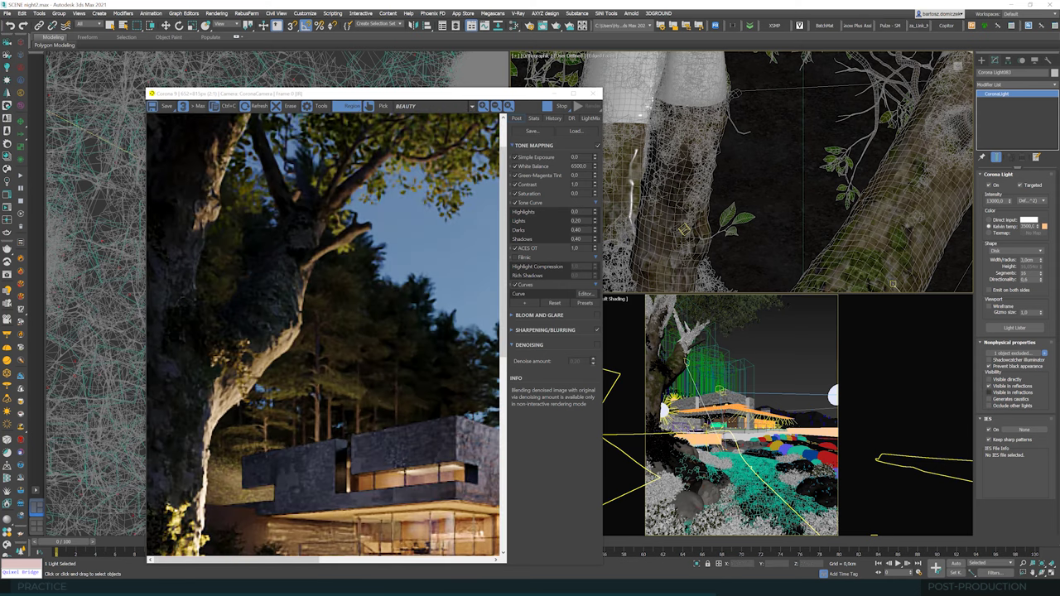
pyautogui.press('w')
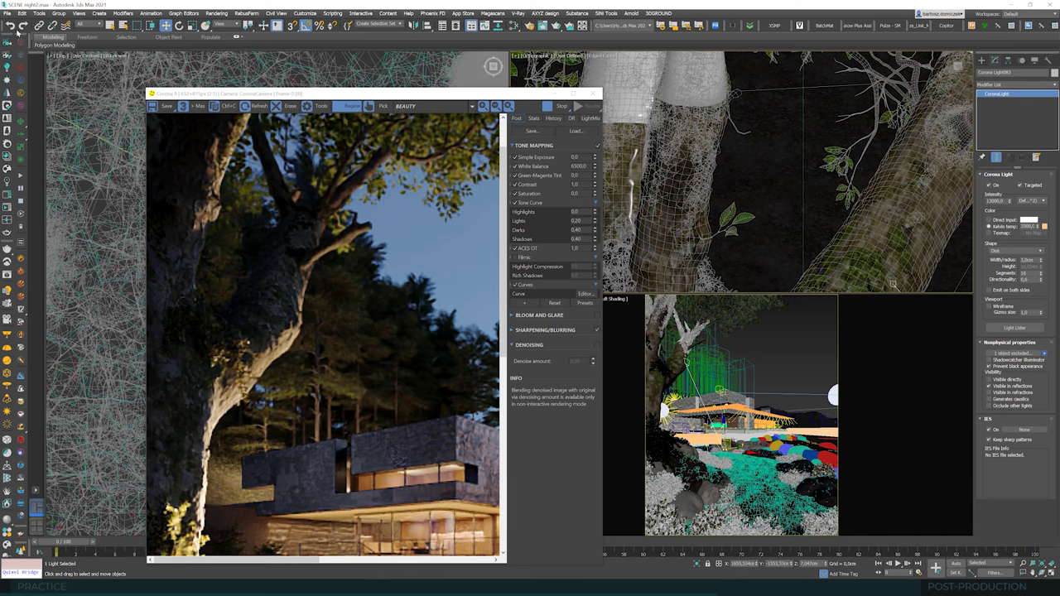
pyautogui.click(11, 26)
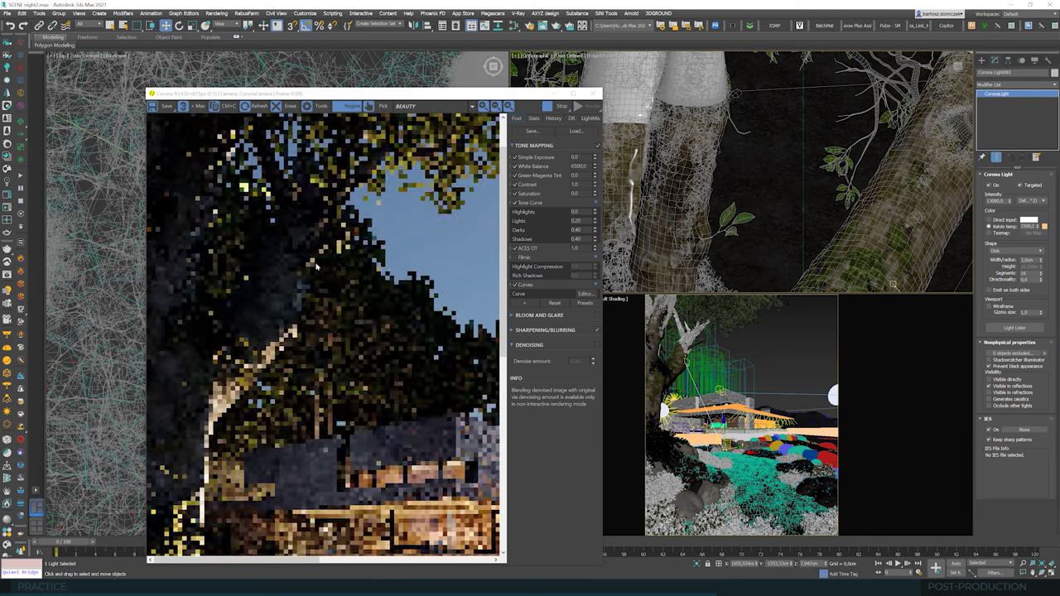
pyautogui.scroll(-2, 217, 214)
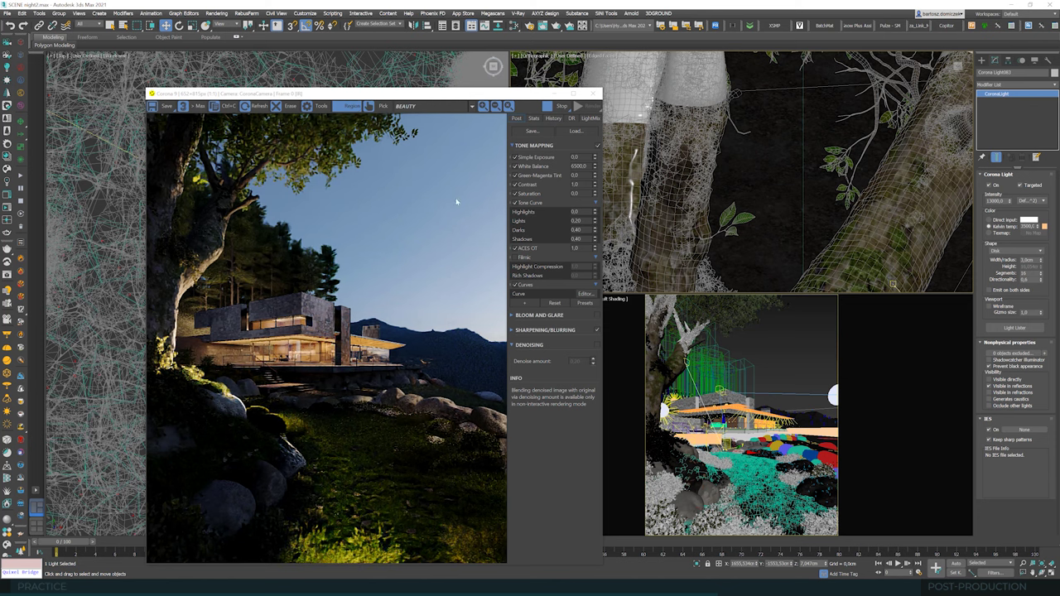
# Step: Select the rectangle light in front of the house in the camera view and set its intensity to 300
pyautogui.moveTo(472, 97); pyautogui.dragTo(470, 72)
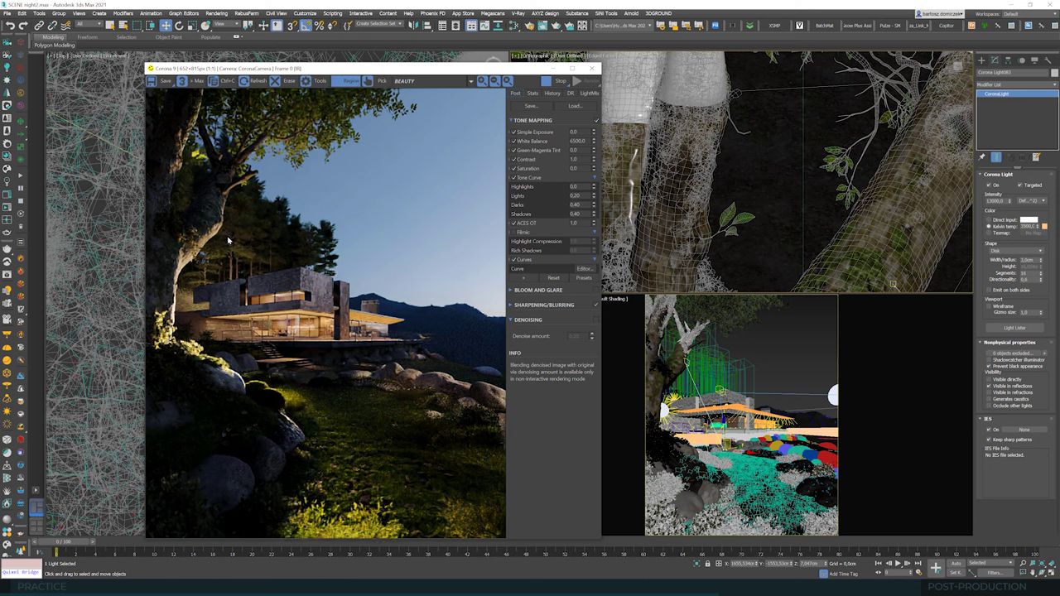
pyautogui.click(702, 440)
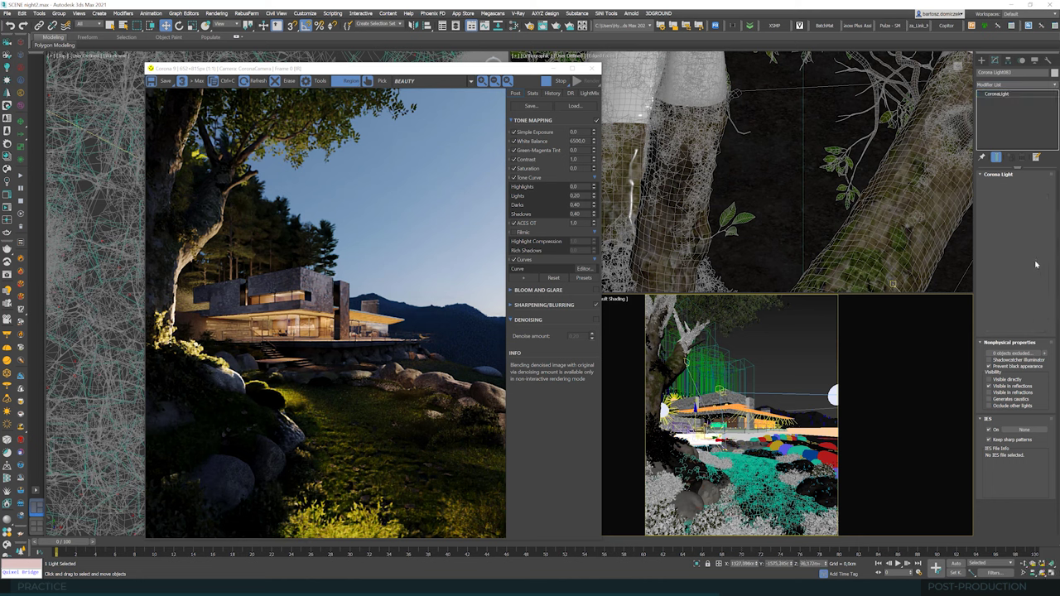
pyautogui.moveTo(992, 202); pyautogui.dragTo(986, 202)
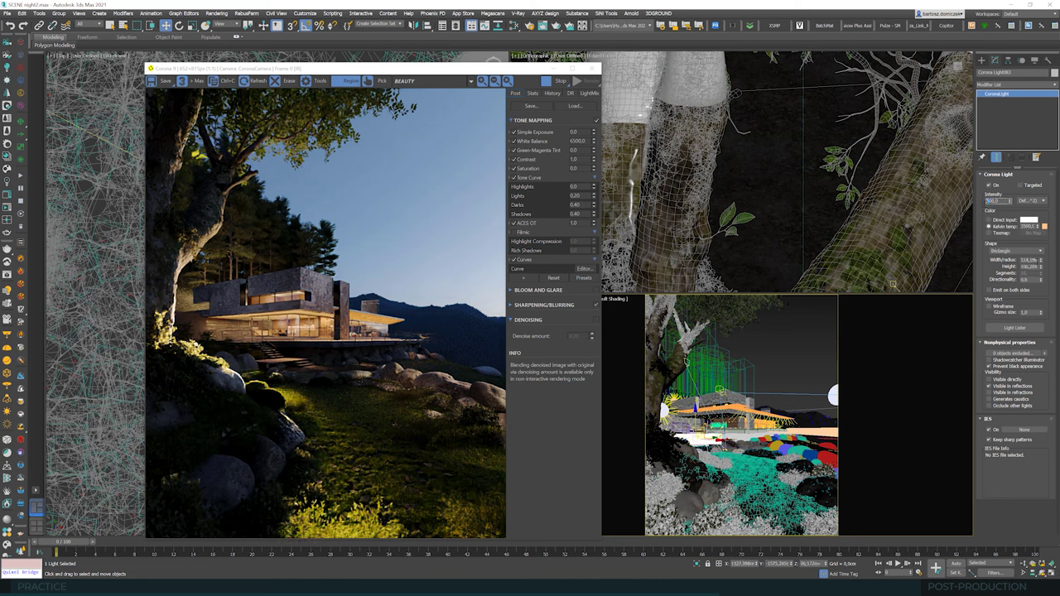
pyautogui.press('Tab')
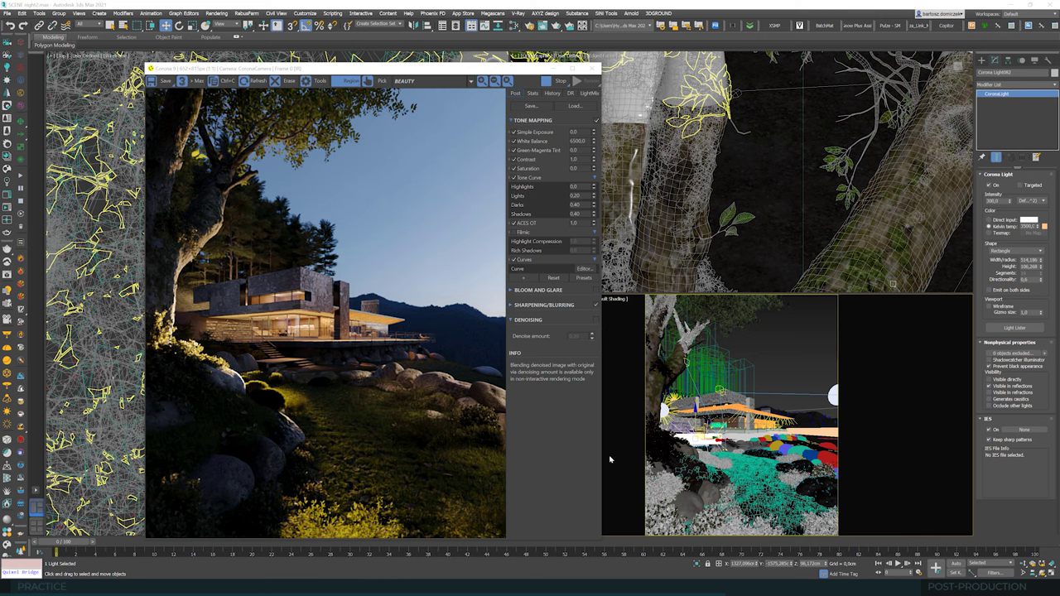
# Step: Uncover the top view and switch it from wireframe to default shading without edged faces around the selected rectangle light
pyautogui.moveTo(462, 69); pyautogui.dragTo(777, 65)
pyautogui.scroll(-4, 207, 233)
pyautogui.scroll(-8, 203, 235)
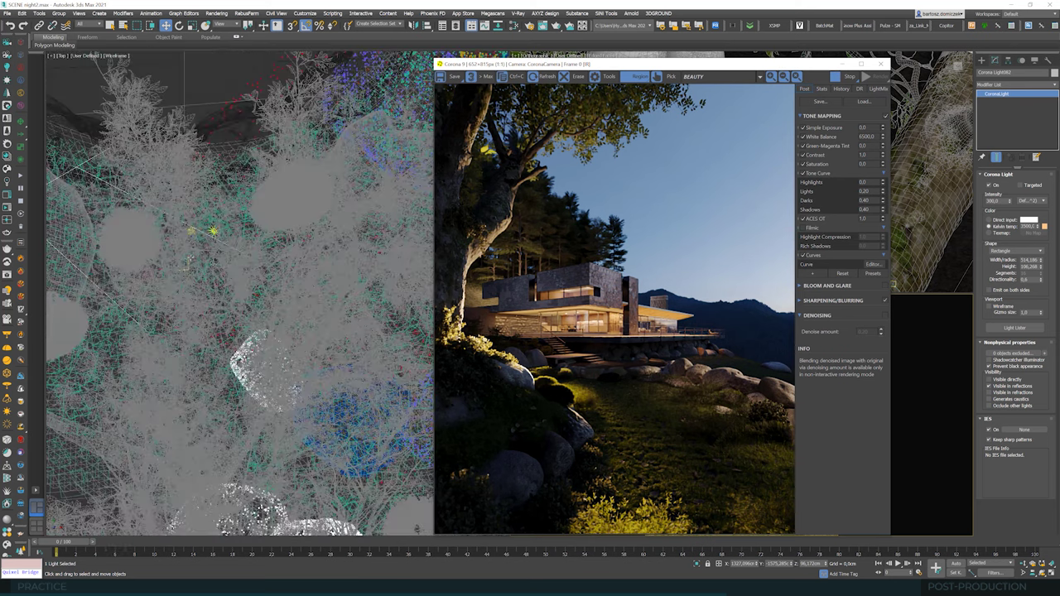
pyautogui.scroll(5, 313, 330)
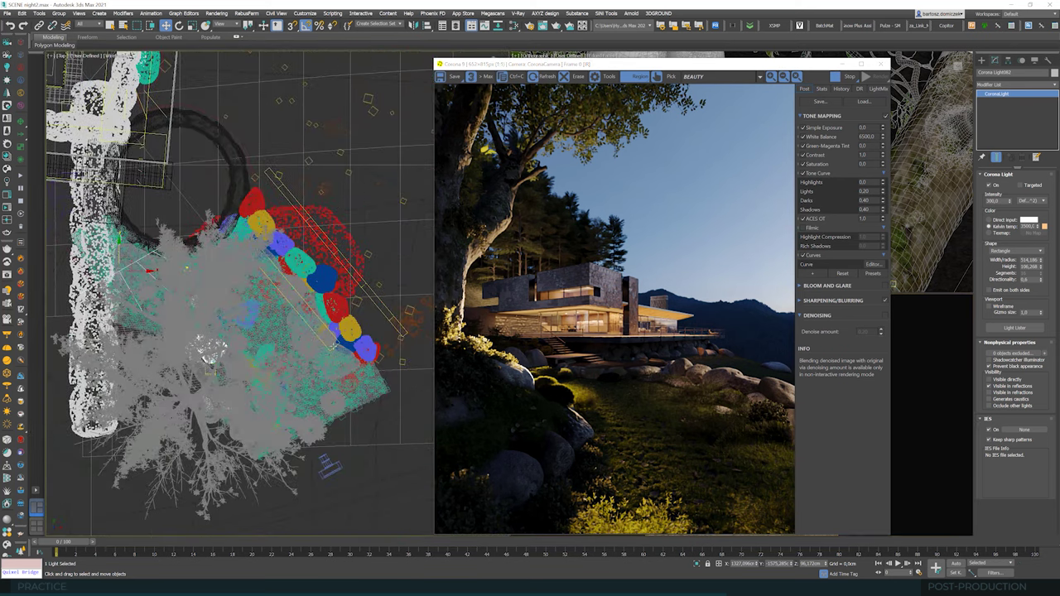
pyautogui.press('F3')
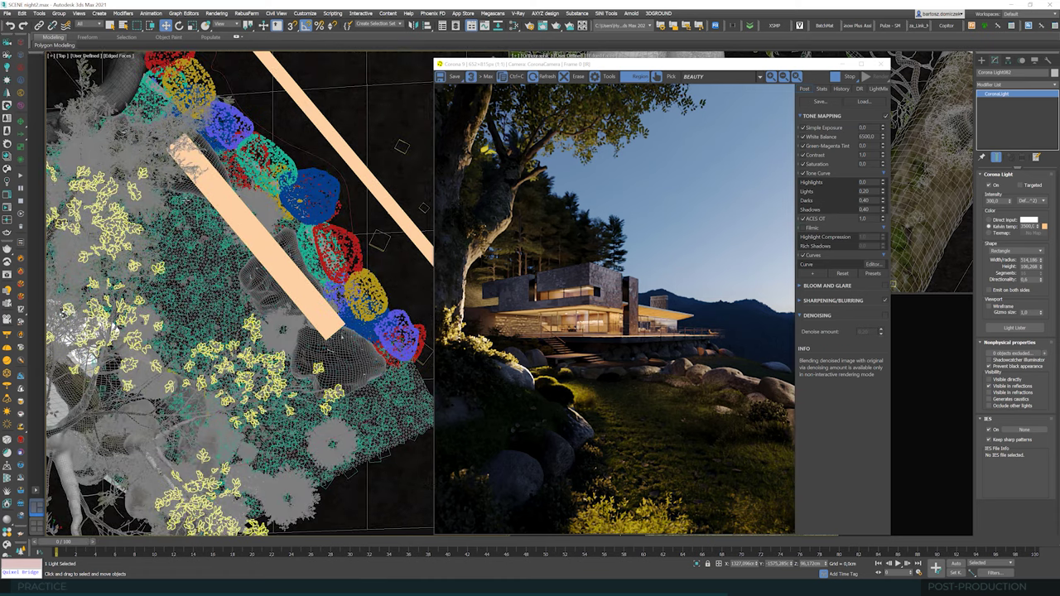
pyautogui.scroll(3, 302, 367)
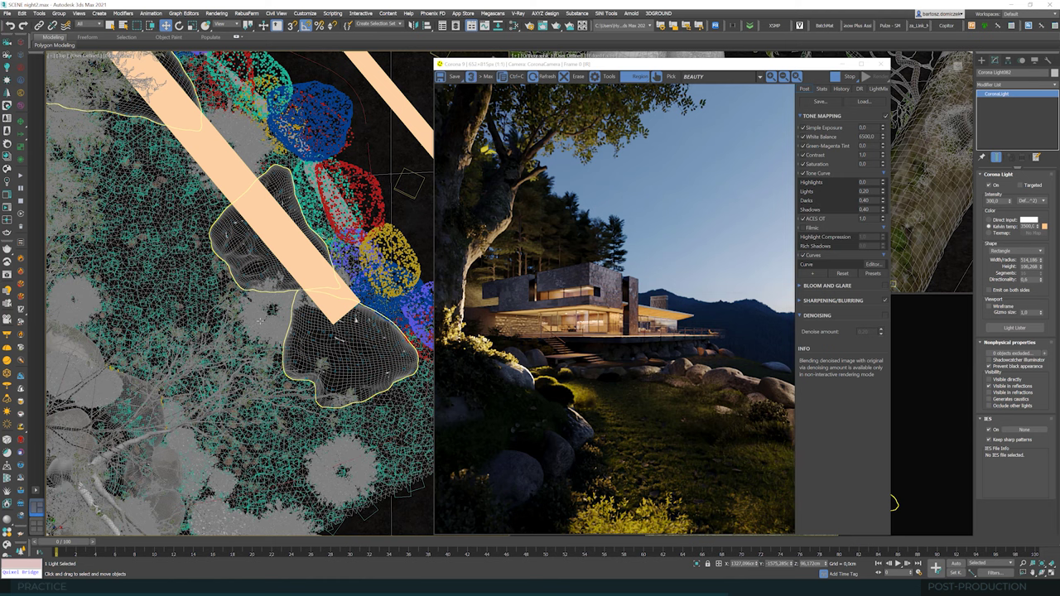
pyautogui.press('F4')
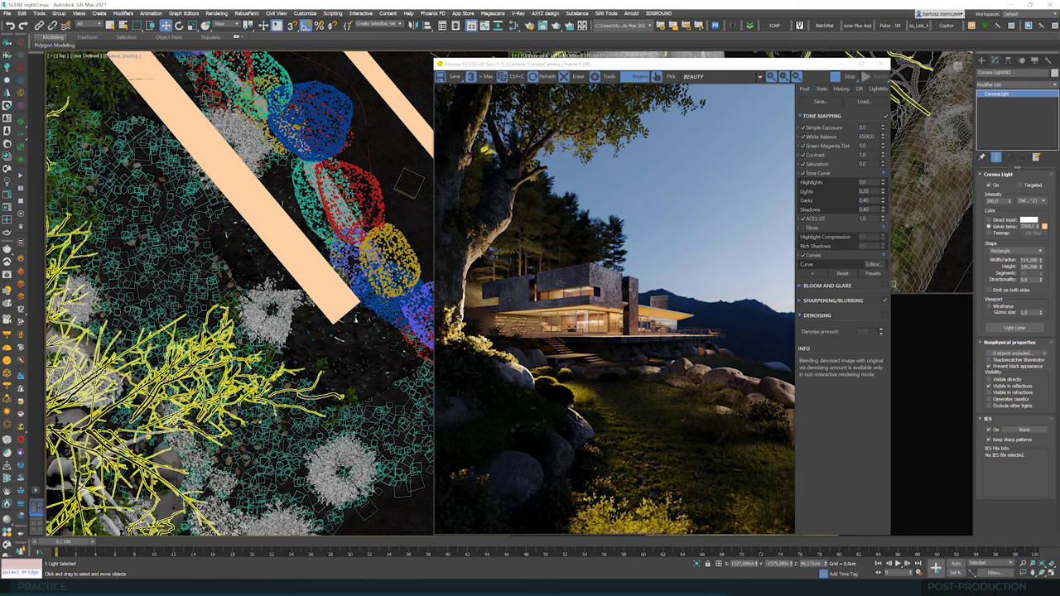
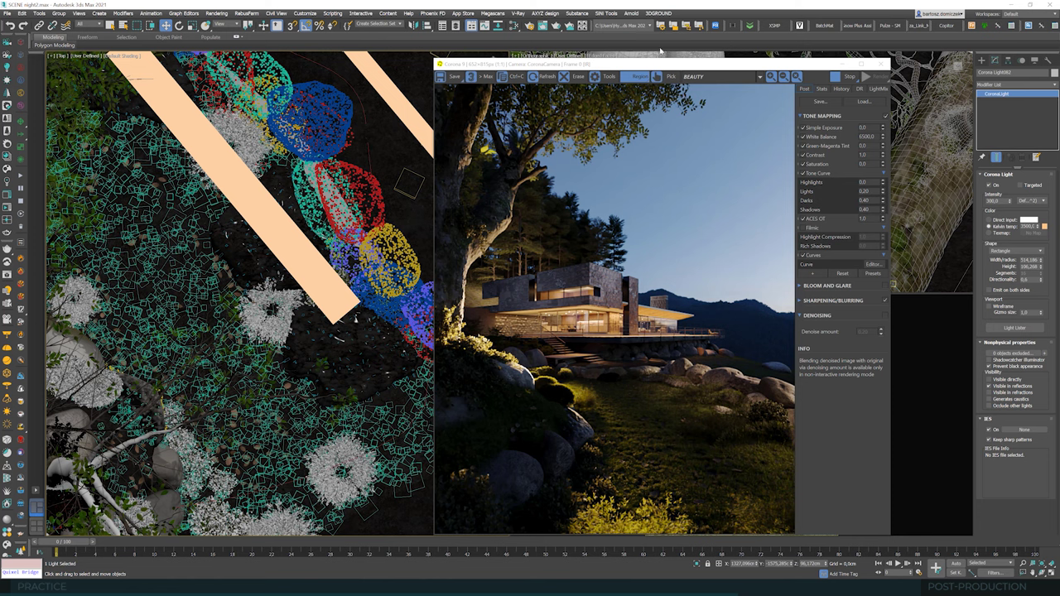
# Step: Move the landscape spot light fixture from outside the scene onto the grass near the end of the boulder row in the top view
pyautogui.moveTo(660, 63); pyautogui.dragTo(692, 57)
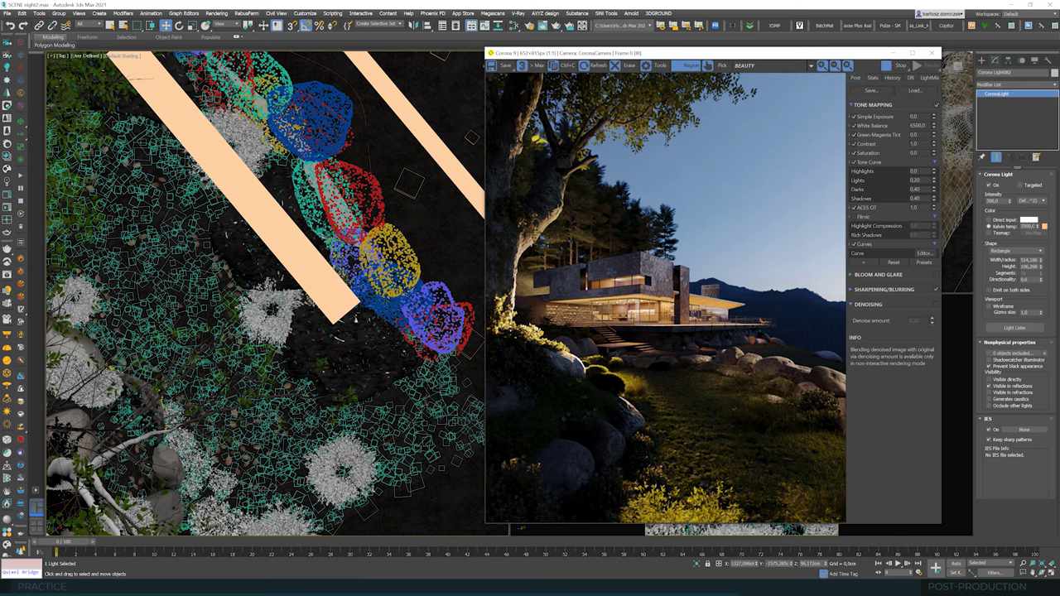
pyautogui.scroll(-9, 315, 265)
pyautogui.scroll(4, 274, 334)
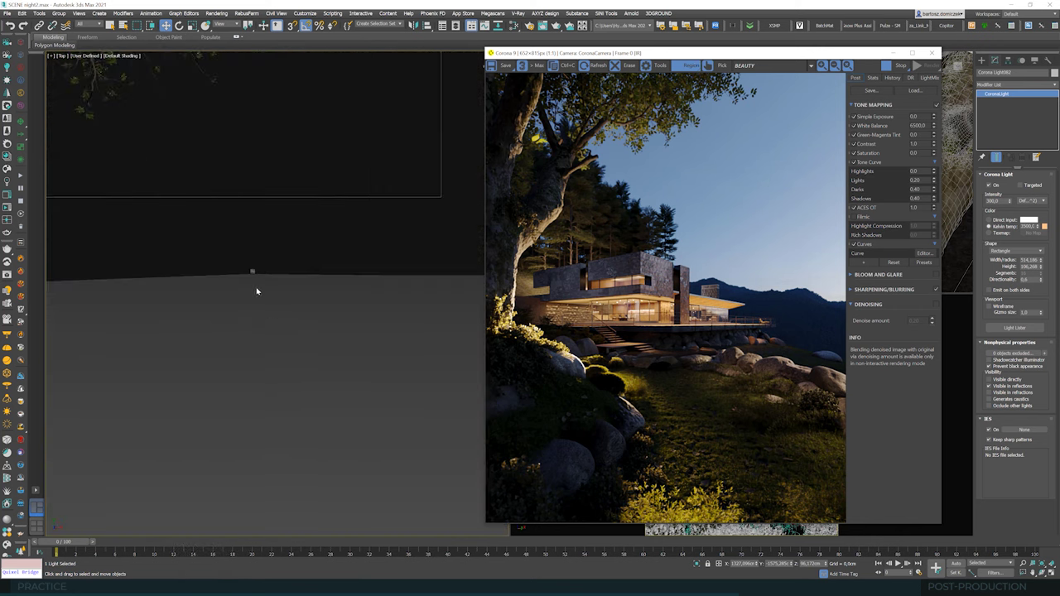
pyautogui.scroll(3, 258, 293)
pyautogui.click(248, 250)
pyautogui.moveTo(305, 378); pyautogui.dragTo(307, 392, button='middle')
pyautogui.scroll(-2, 299, 393)
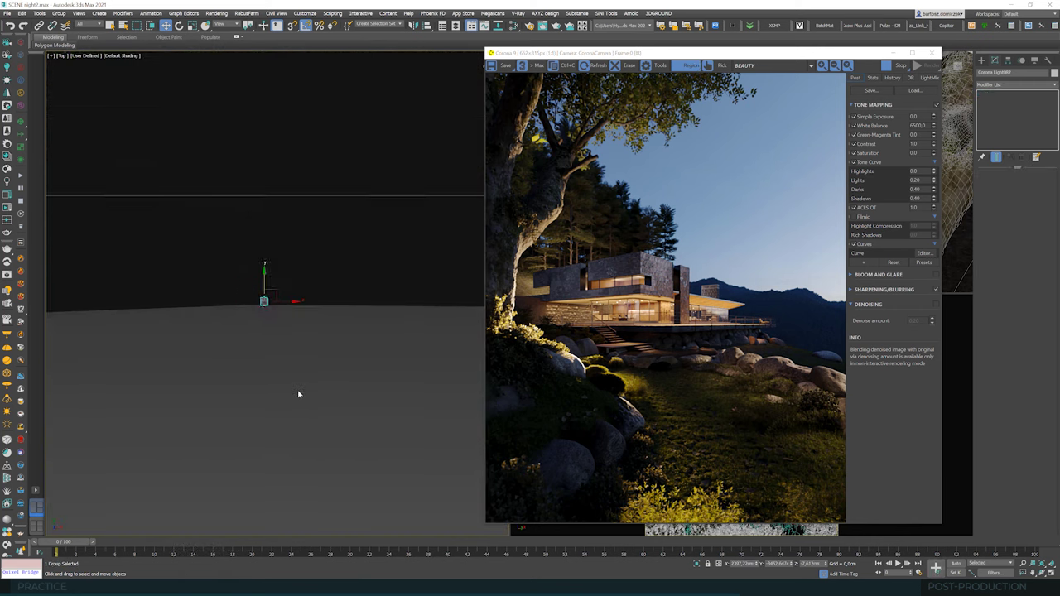
pyautogui.scroll(-4, 299, 393)
pyautogui.moveTo(296, 344); pyautogui.dragTo(298, 177)
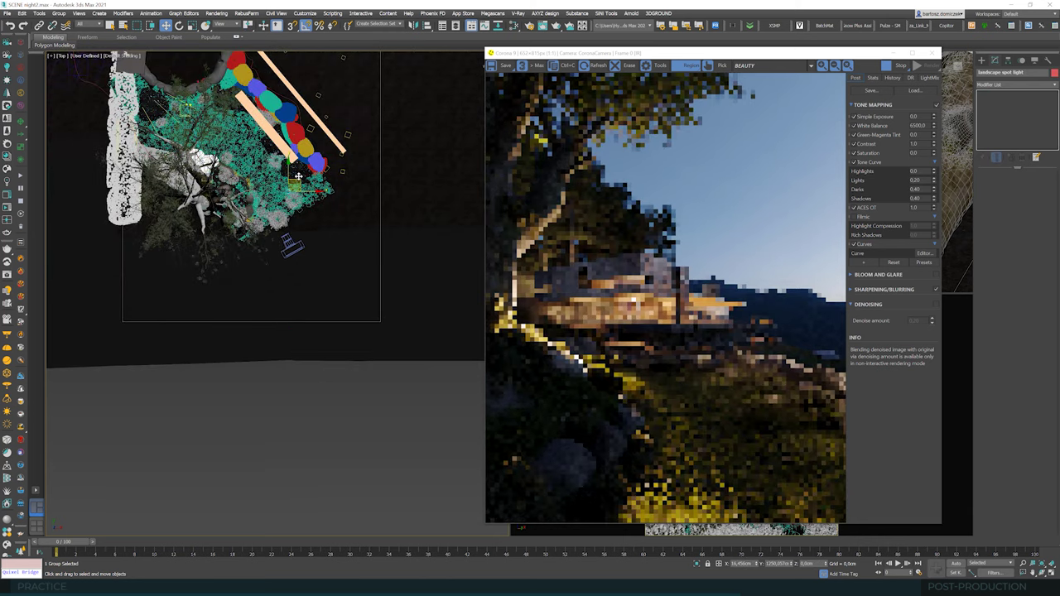
# Step: Frame the landscape spot light closely in the orthographic view and raise it slightly out of the ground
pyautogui.moveTo(826, 58); pyautogui.dragTo(456, 105)
pyautogui.hotkey('alt', 'w')
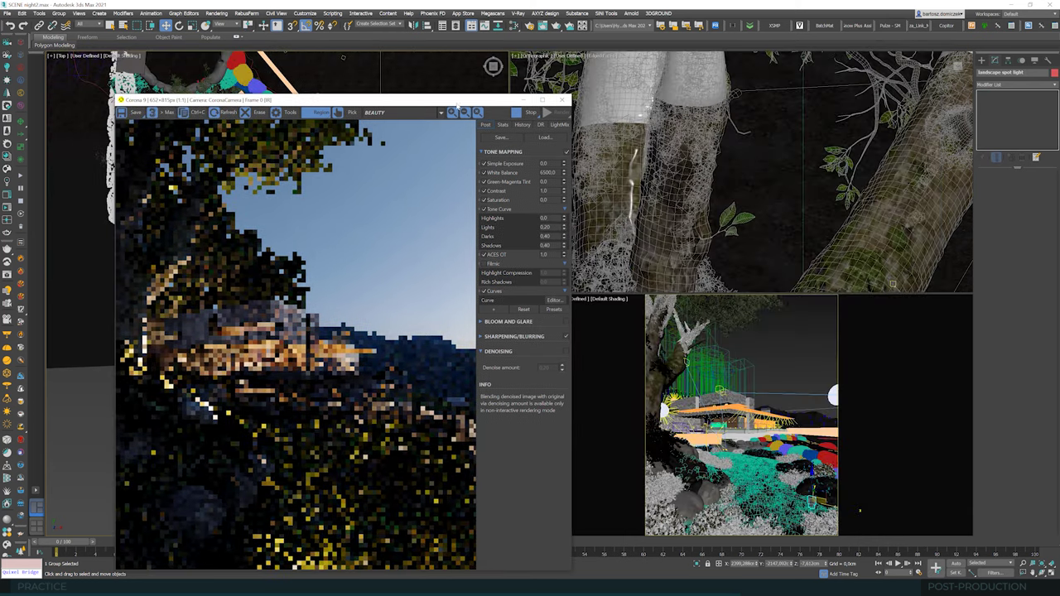
pyautogui.scroll(-7, 675, 145)
pyautogui.moveTo(675, 145); pyautogui.dragTo(602, 105, button='middle')
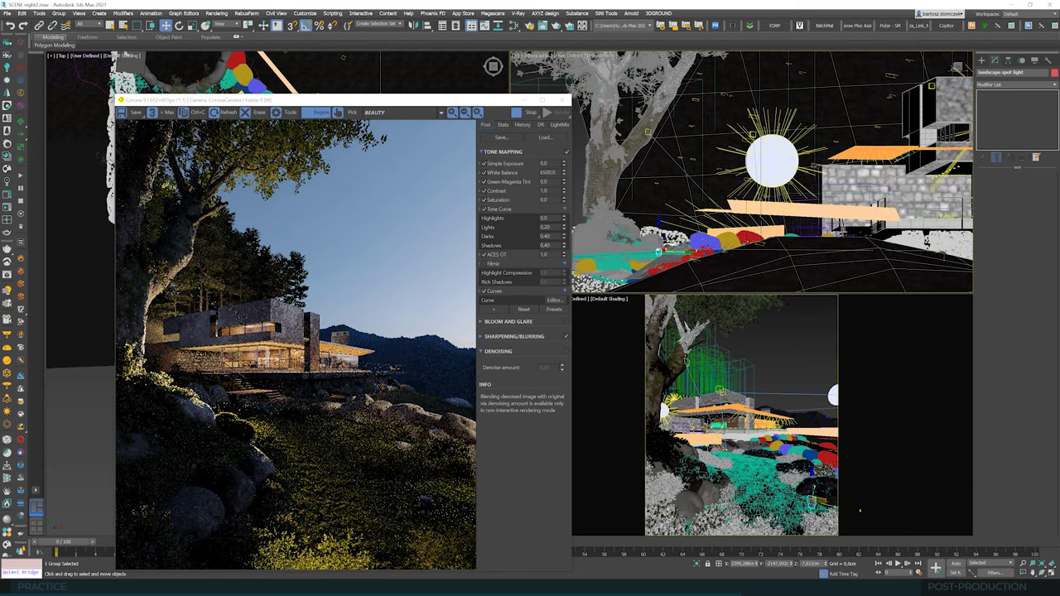
pyautogui.keyDown('alt'); pyautogui.moveTo(783, 184); pyautogui.dragTo(841, 249, button='middle'); pyautogui.keyUp('alt')
pyautogui.scroll(5, 663, 250)
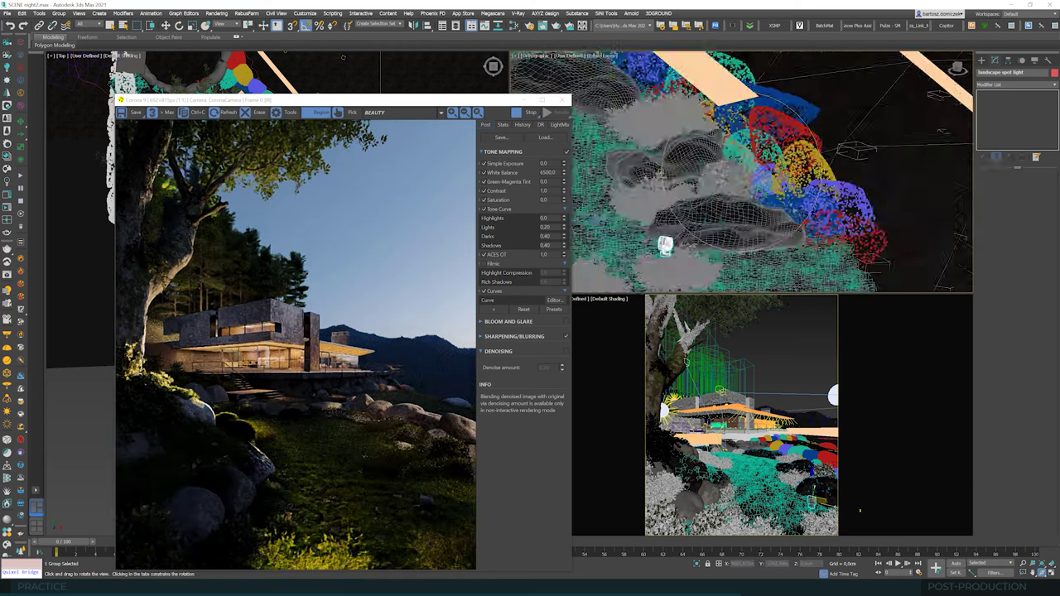
pyautogui.scroll(2, 665, 249)
pyautogui.keyDown('alt'); pyautogui.moveTo(664, 249); pyautogui.dragTo(693, 253, button='middle'); pyautogui.keyUp('alt')
pyautogui.scroll(8, 669, 252)
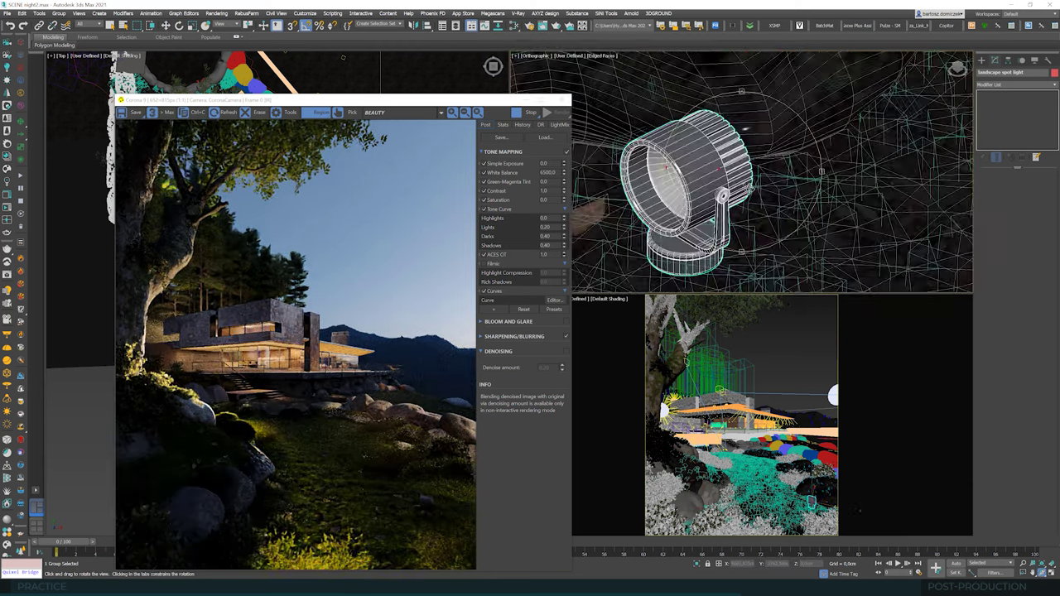
pyautogui.moveTo(749, 189)
pyautogui.keyDown('alt'); pyautogui.mouseDown(button='middle')
pyautogui.moveTo(719, 180)
pyautogui.moveTo(732, 182)
pyautogui.mouseUp(button='middle'); pyautogui.keyUp('alt')
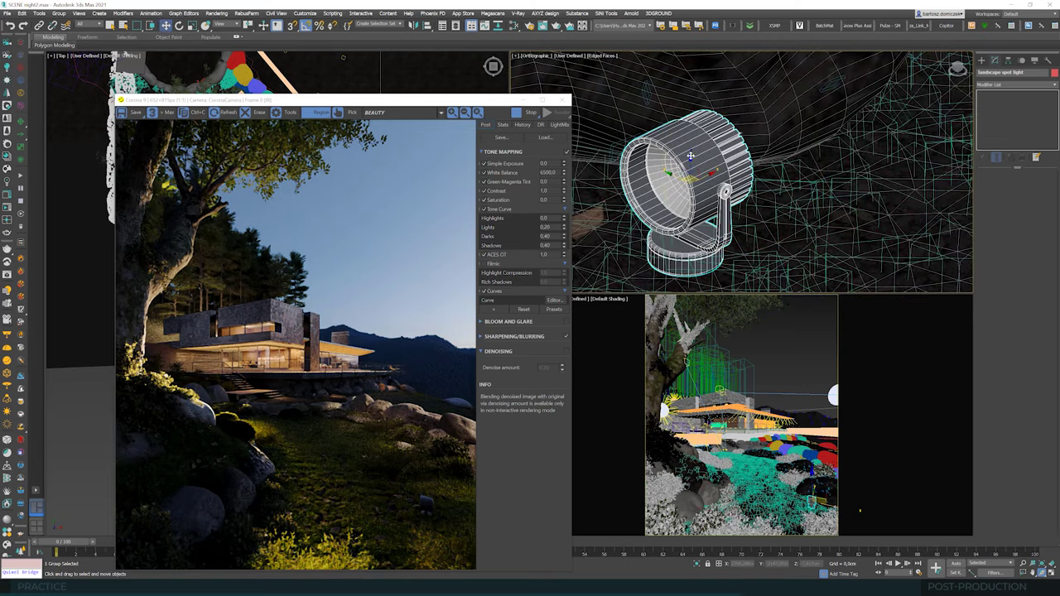
pyautogui.moveTo(691, 161); pyautogui.dragTo(691, 150)
# Step: Switch the top view to wireframe and create a disk-shaped Corona light of about 6 cm radius beside the spot light fixture
pyautogui.moveTo(421, 103); pyautogui.dragTo(593, 265)
pyautogui.scroll(2, 285, 192)
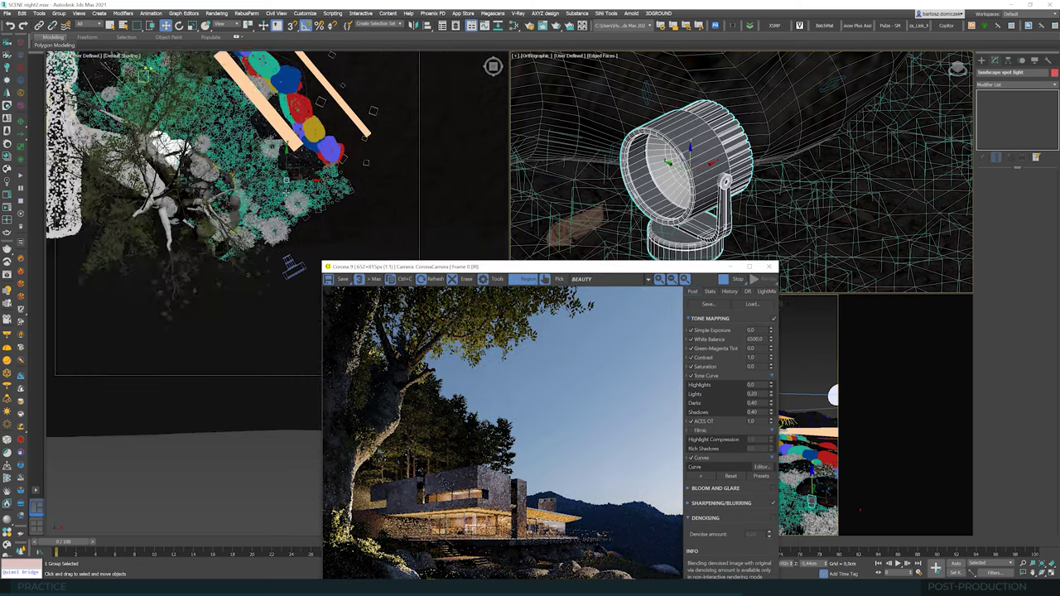
pyautogui.scroll(3, 285, 192)
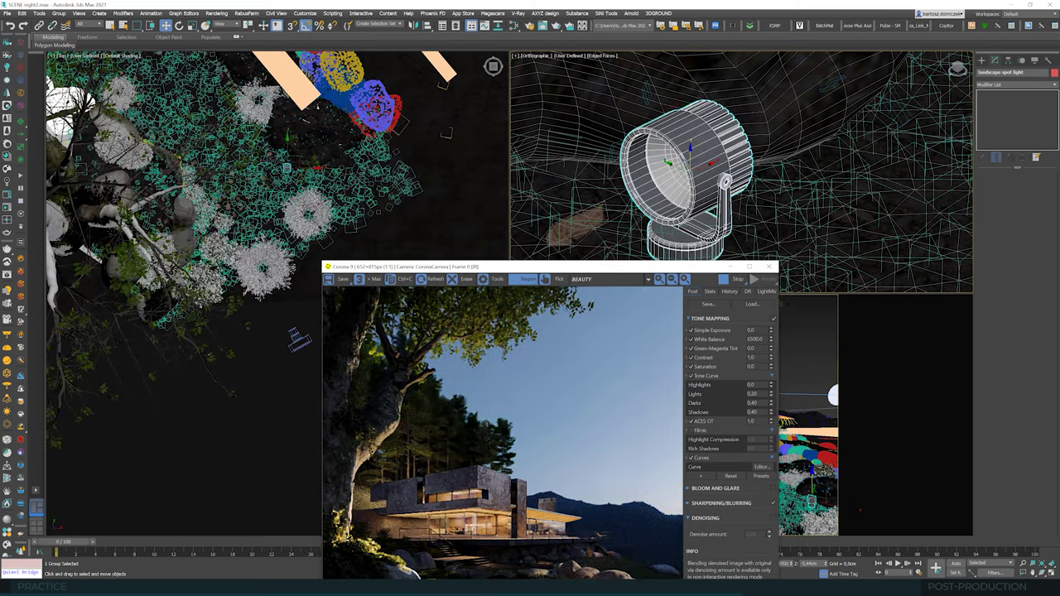
pyautogui.scroll(4, 292, 170)
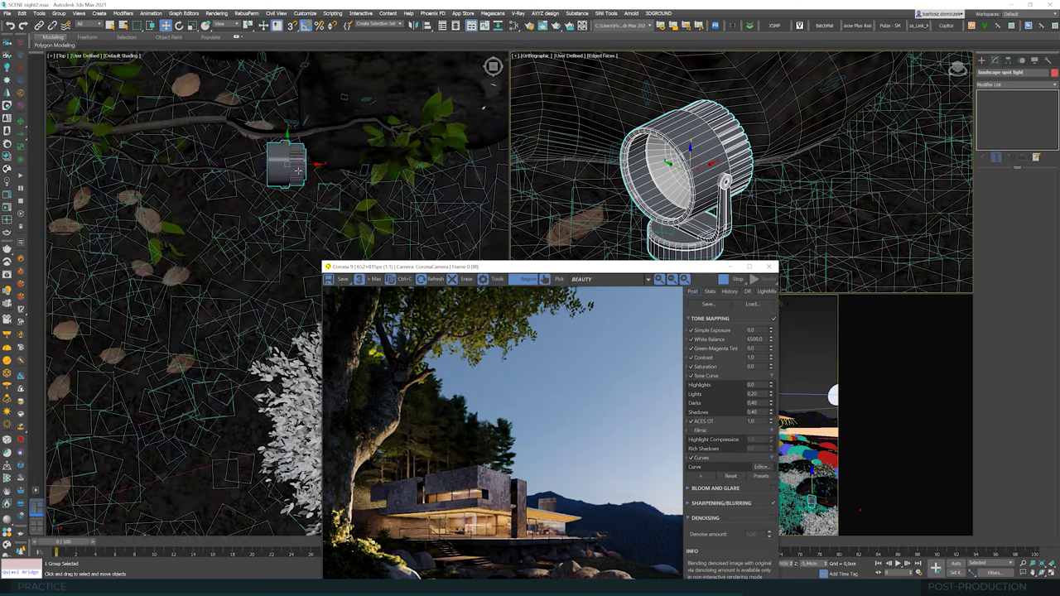
pyautogui.press('F3')
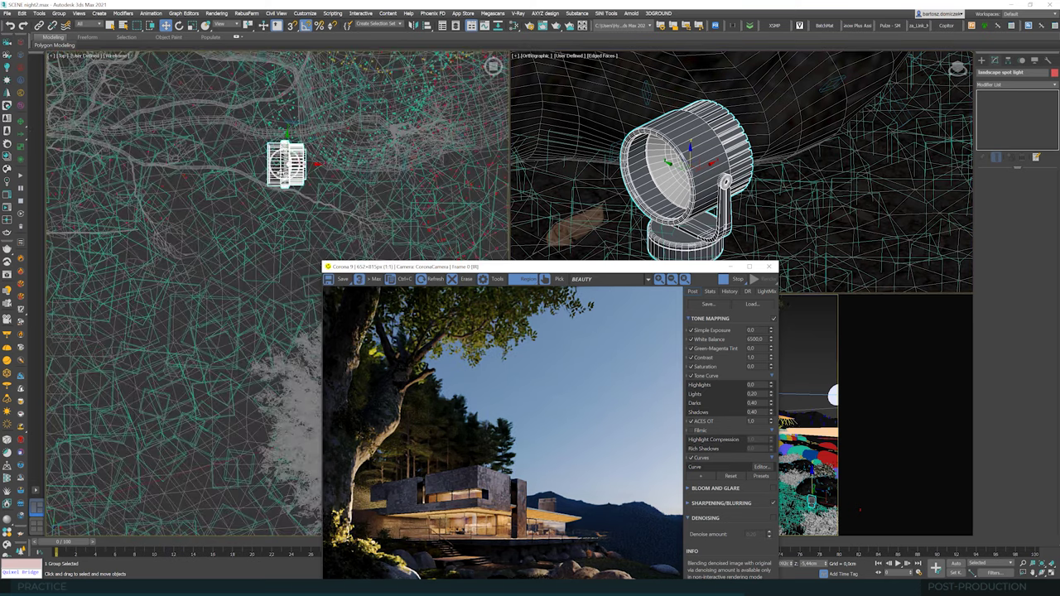
pyautogui.scroll(5, 274, 169)
pyautogui.click(225, 172)
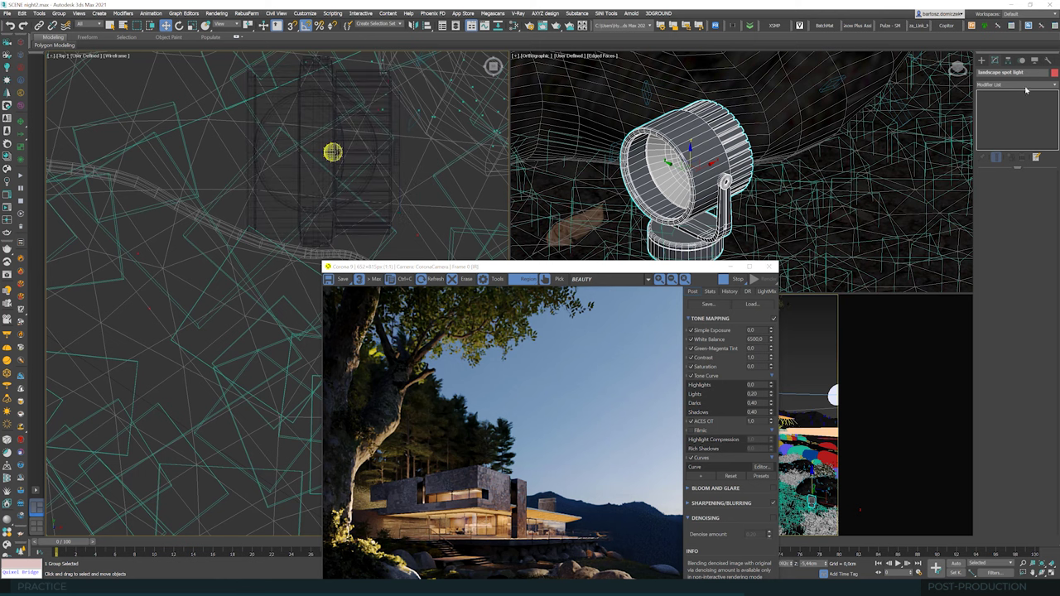
pyautogui.click(981, 59)
pyautogui.click(999, 109)
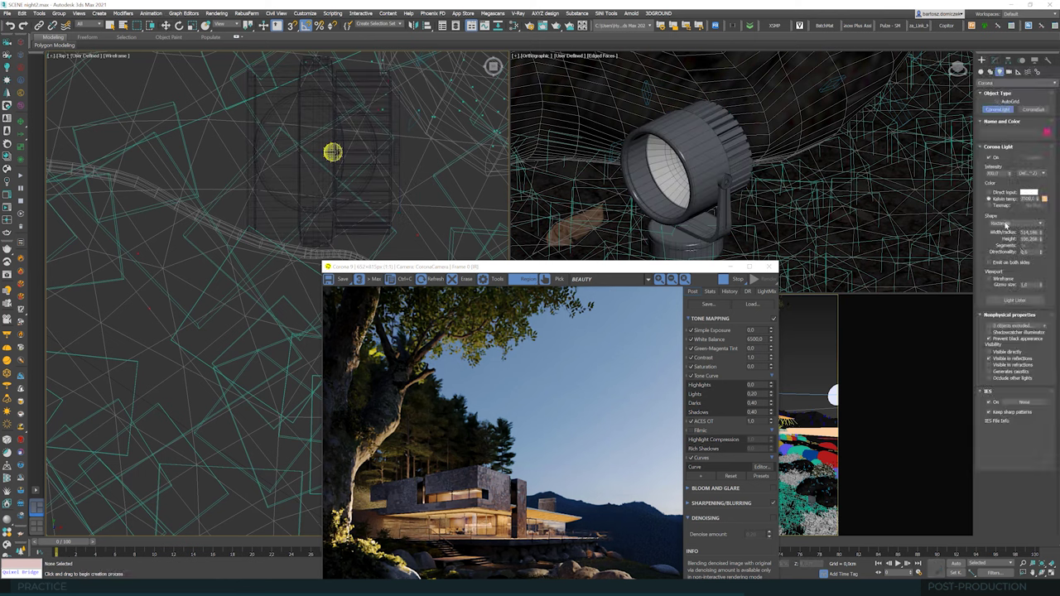
pyautogui.click(1005, 224)
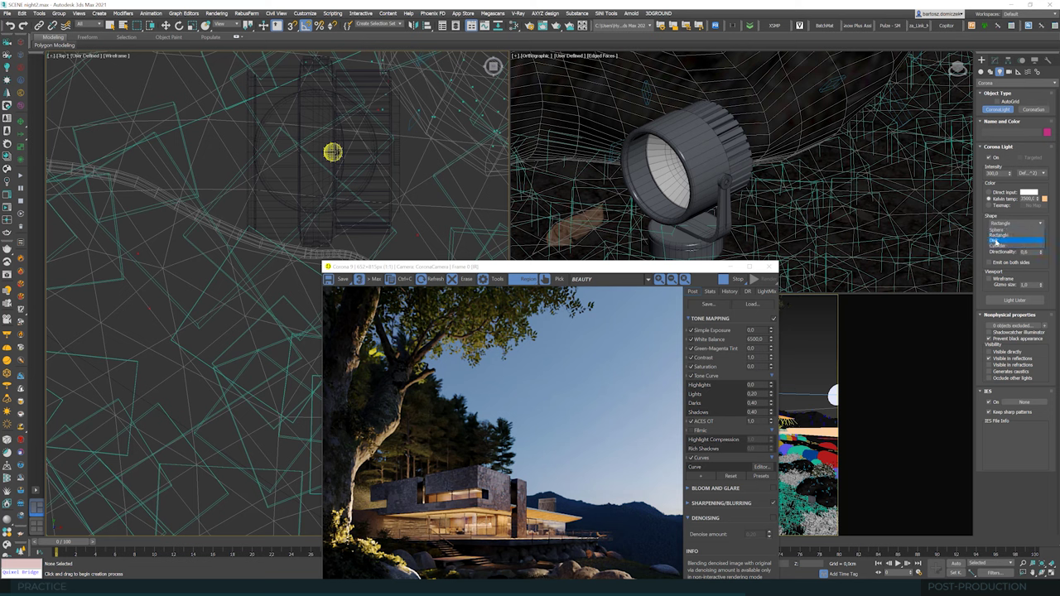
pyautogui.click(997, 240)
pyautogui.moveTo(206, 119); pyautogui.dragTo(241, 154)
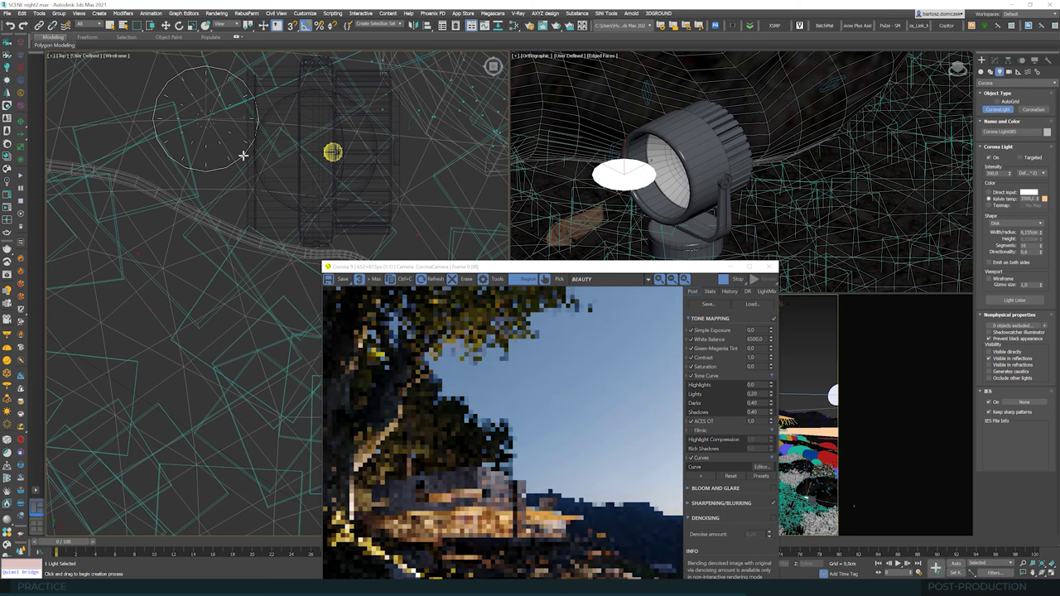
# Step: Rotate the disk light 90 degrees to match the fixture's opening and move it inside the spot light's head
pyautogui.click(179, 25)
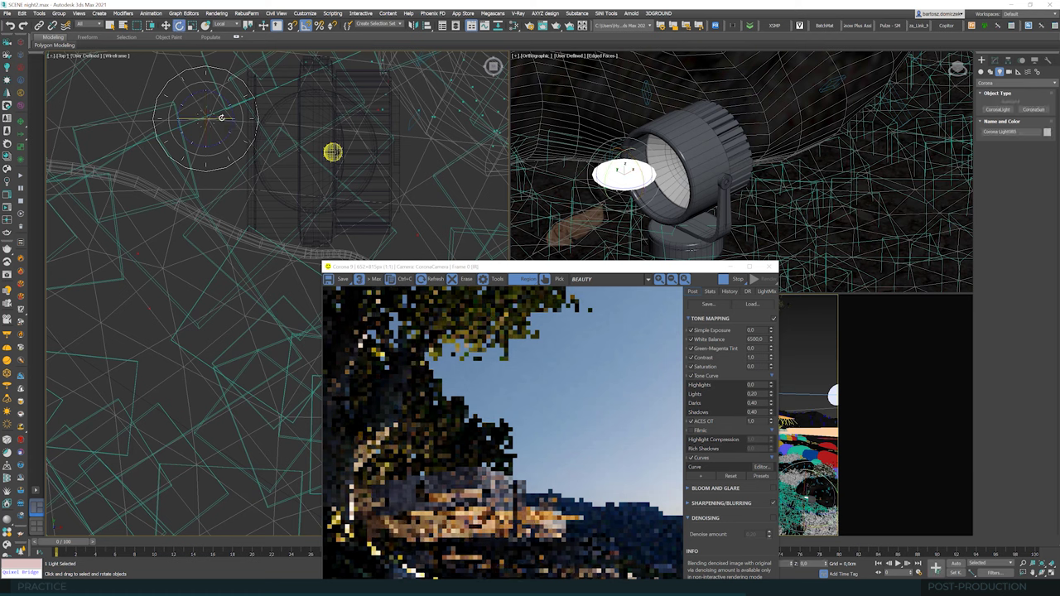
pyautogui.moveTo(221, 119); pyautogui.dragTo(245, 117)
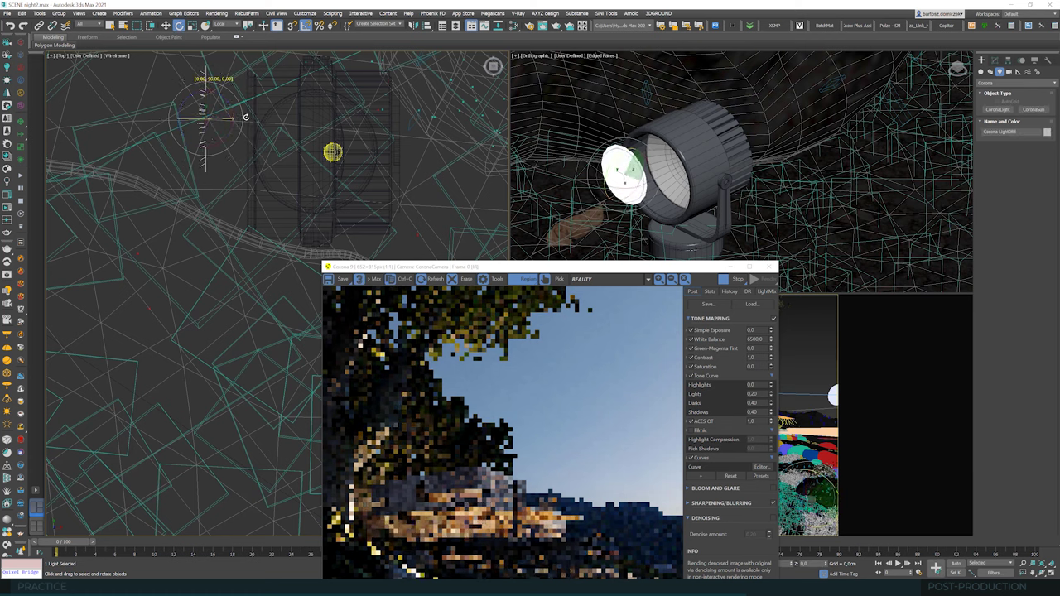
pyautogui.click(165, 26)
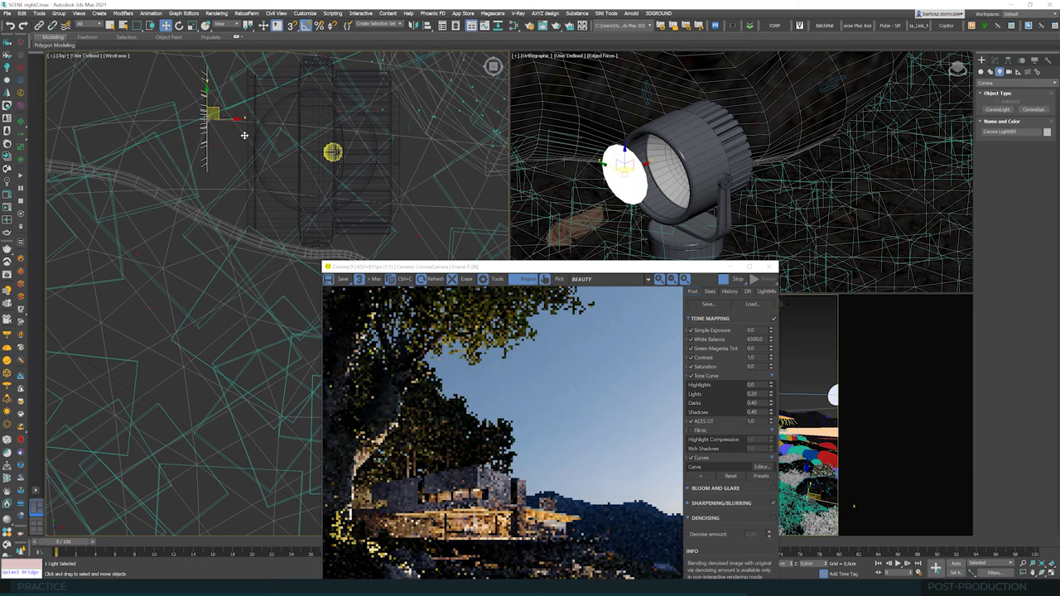
pyautogui.moveTo(213, 121); pyautogui.dragTo(276, 148)
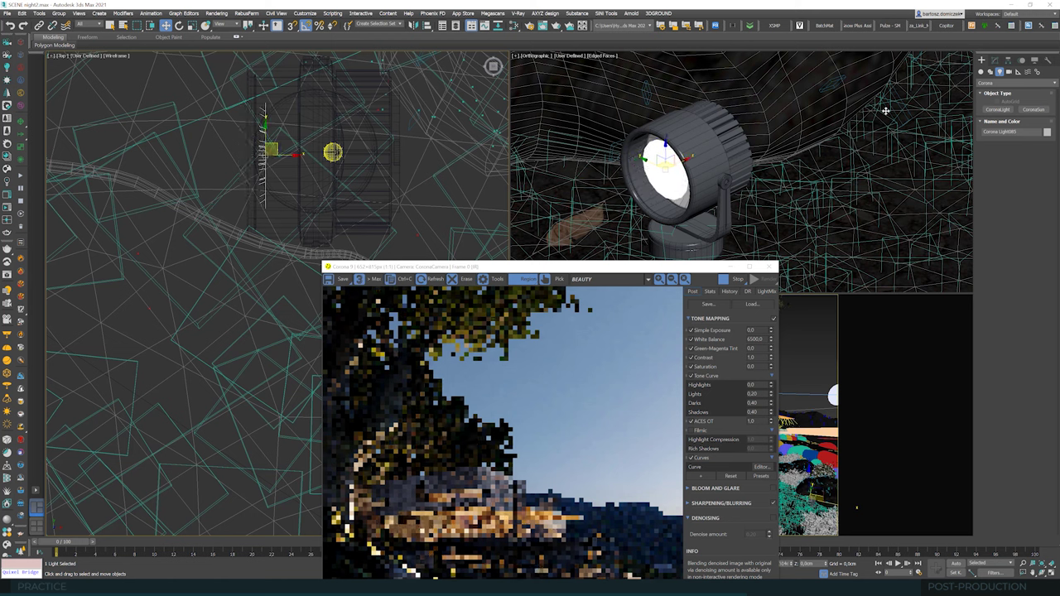
# Step: Load the Real-IES_narrow_bright.ies profile for the disk light and set its radius to 3 cm
pyautogui.click(995, 62)
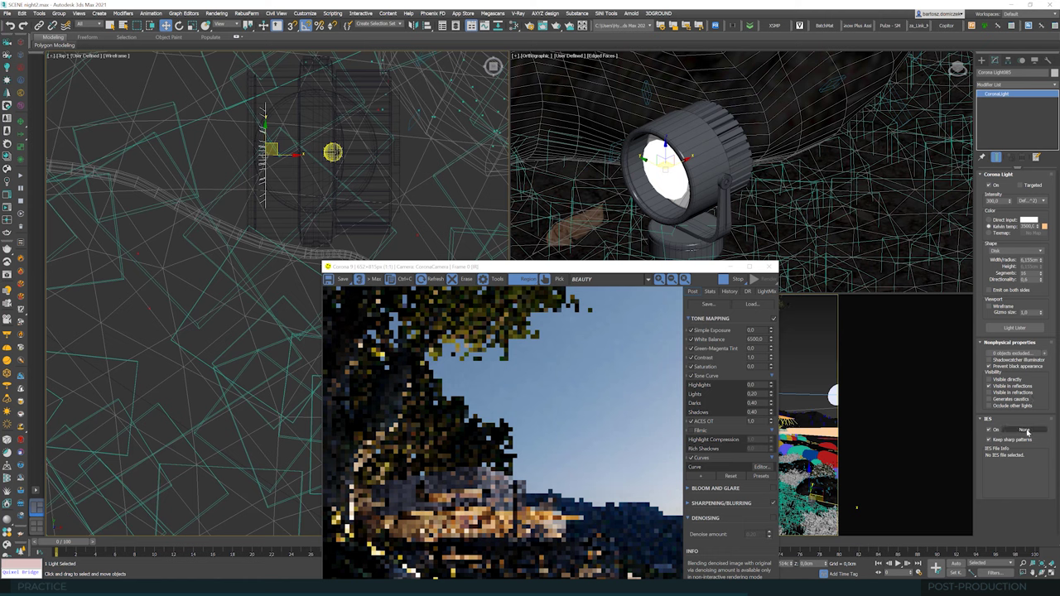
pyautogui.click(1025, 429)
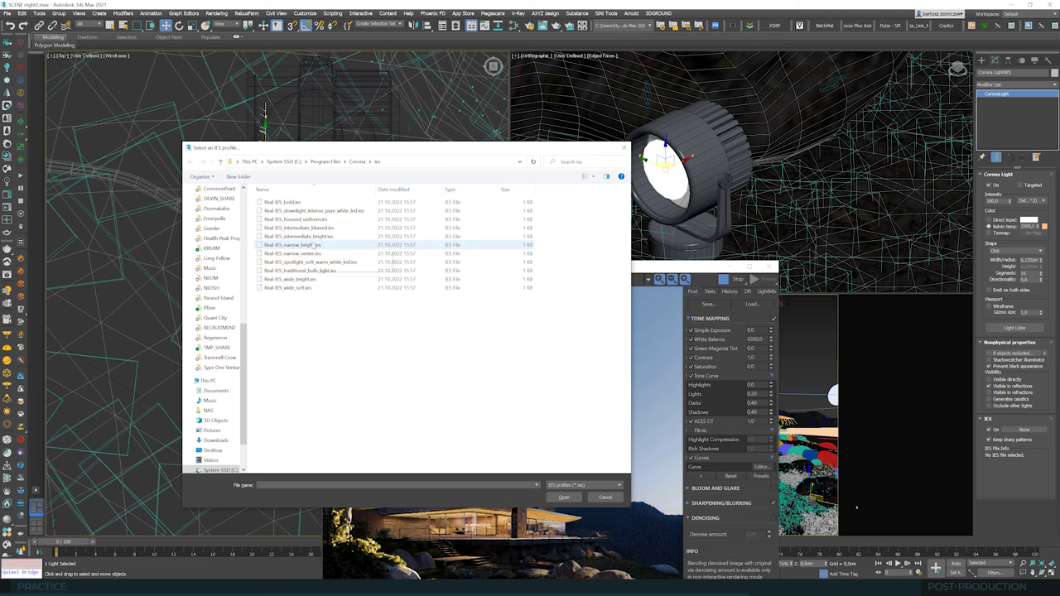
pyautogui.doubleClick(315, 246)
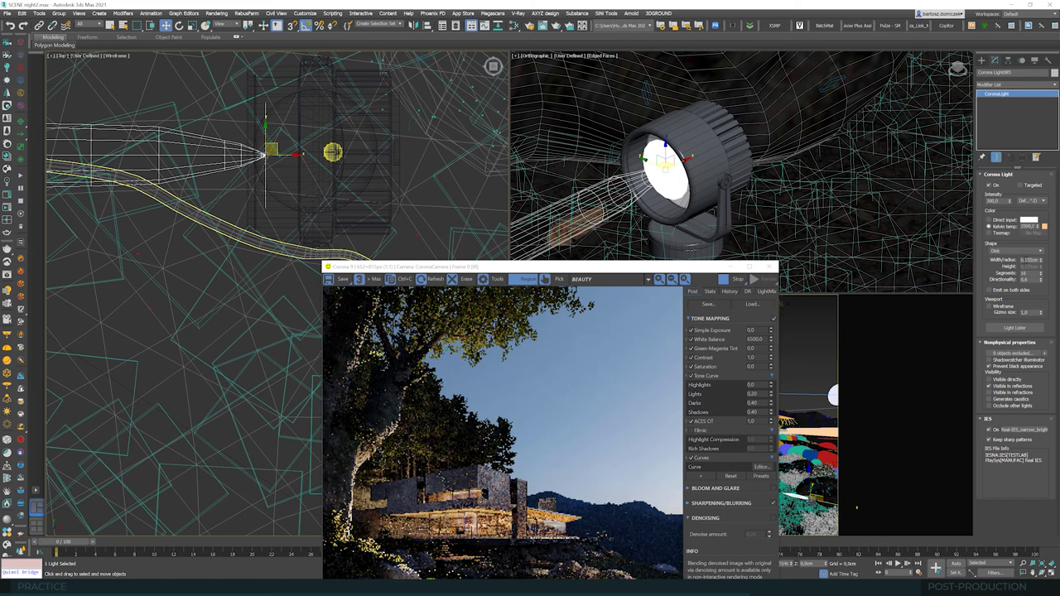
pyautogui.doubleClick(1027, 260)
pyautogui.write('3')
pyautogui.press('Tab')
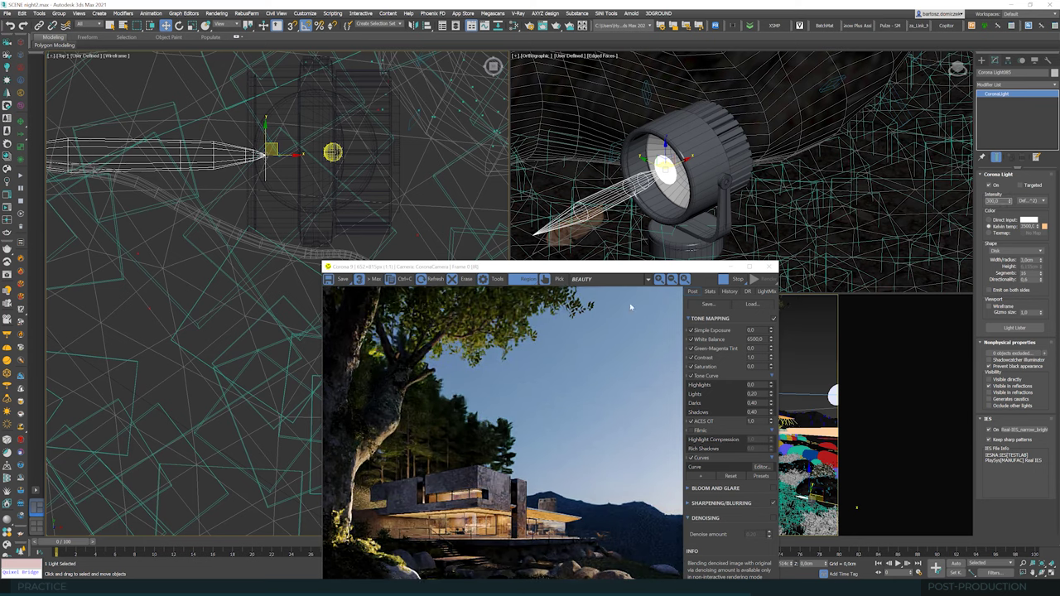
# Step: Uncover the render of the foreground and set the disk light's intensity to 800 and its directionality to 0
pyautogui.moveTo(616, 270); pyautogui.dragTo(649, 75)
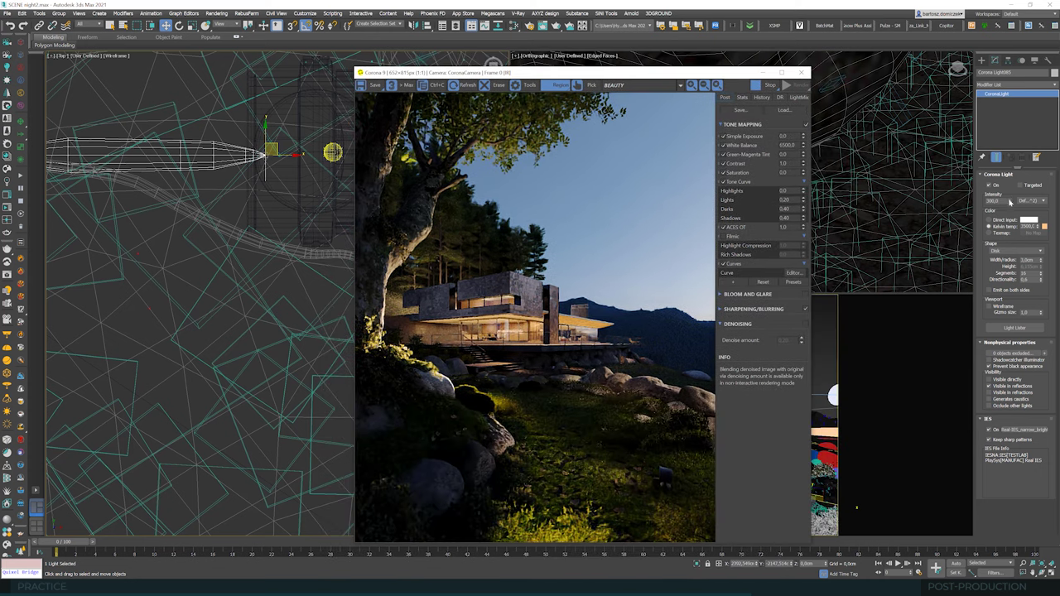
pyautogui.doubleClick(993, 201)
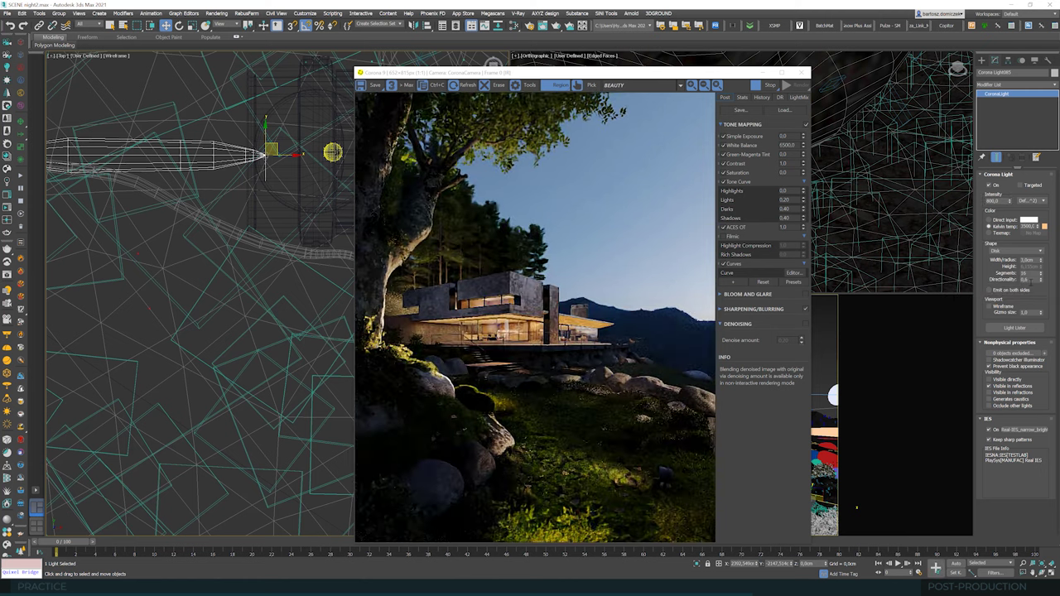
pyautogui.press('Tab')
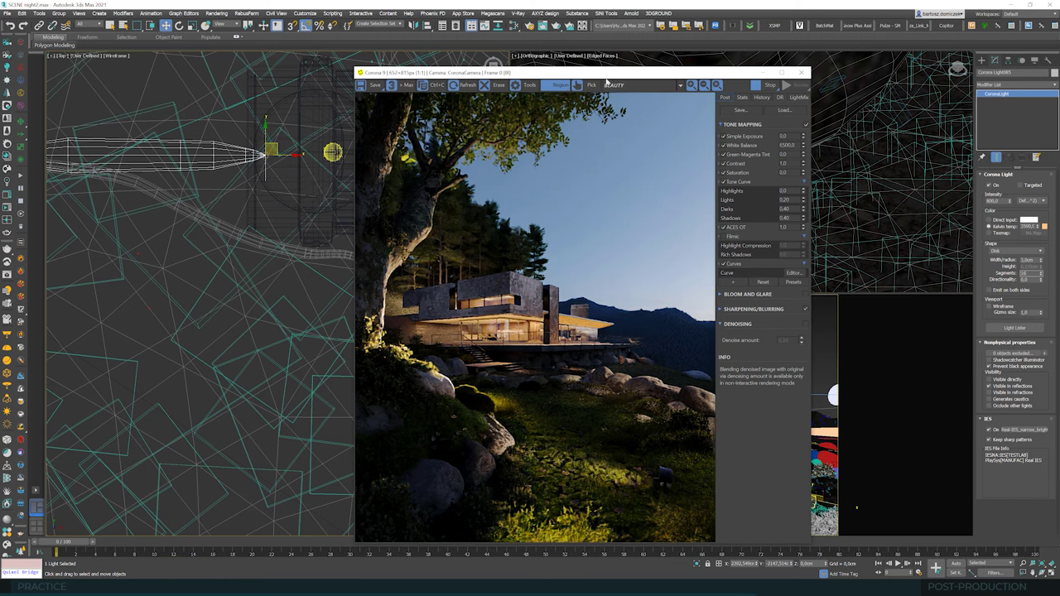
# Step: Select the spot light fixture together with its disk light in the top view and group them
pyautogui.moveTo(621, 73); pyautogui.dragTo(828, 112)
pyautogui.scroll(-1, 287, 271)
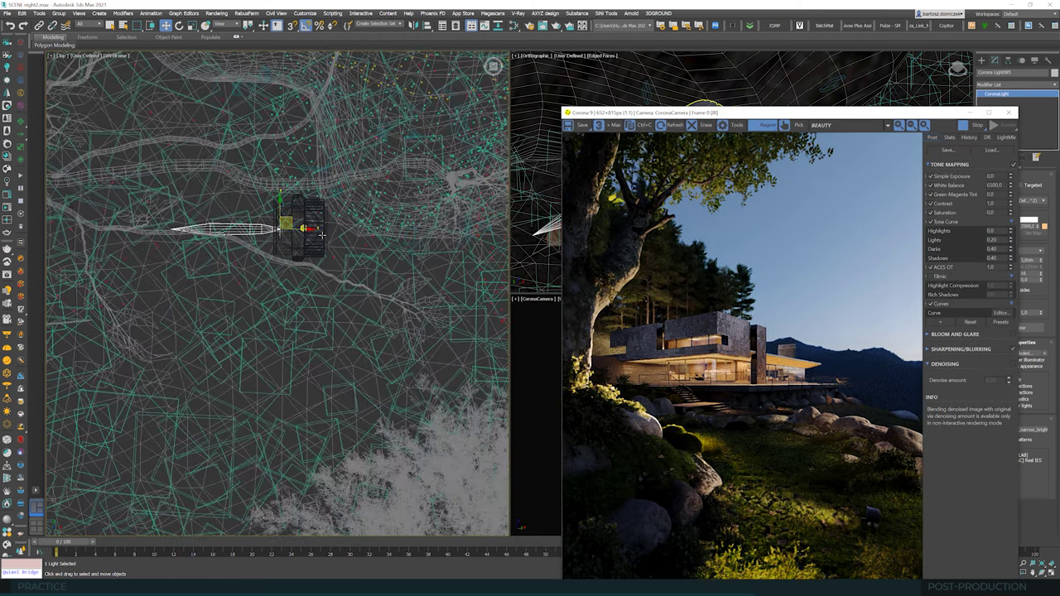
pyautogui.scroll(3, 320, 237)
pyautogui.keyDown('ctrl'); pyautogui.click(319, 237); pyautogui.keyUp('ctrl')
pyautogui.scroll(-6, 253, 250)
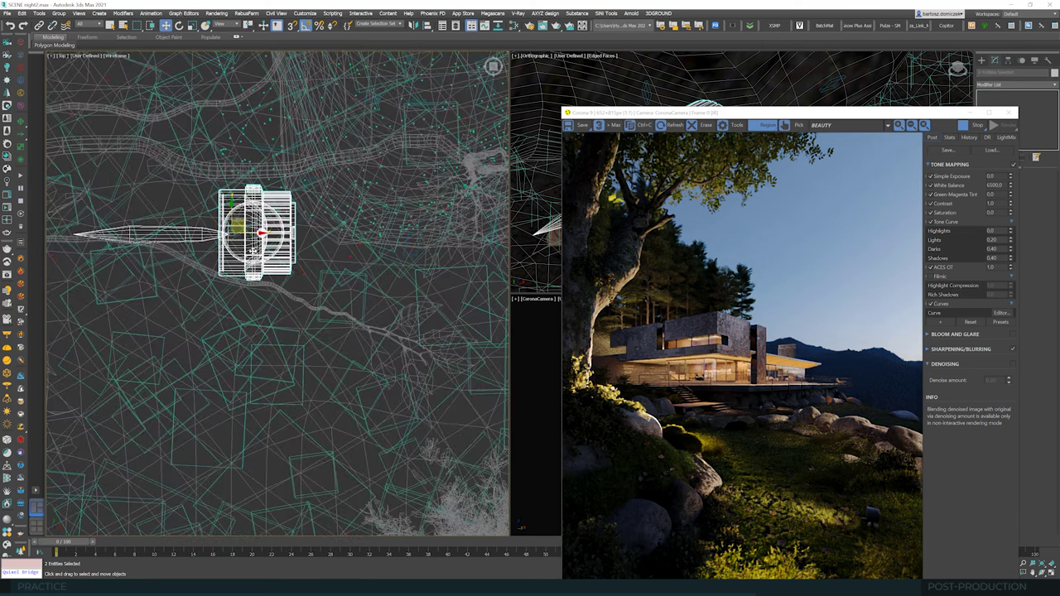
pyautogui.click(60, 14)
pyautogui.click(65, 25)
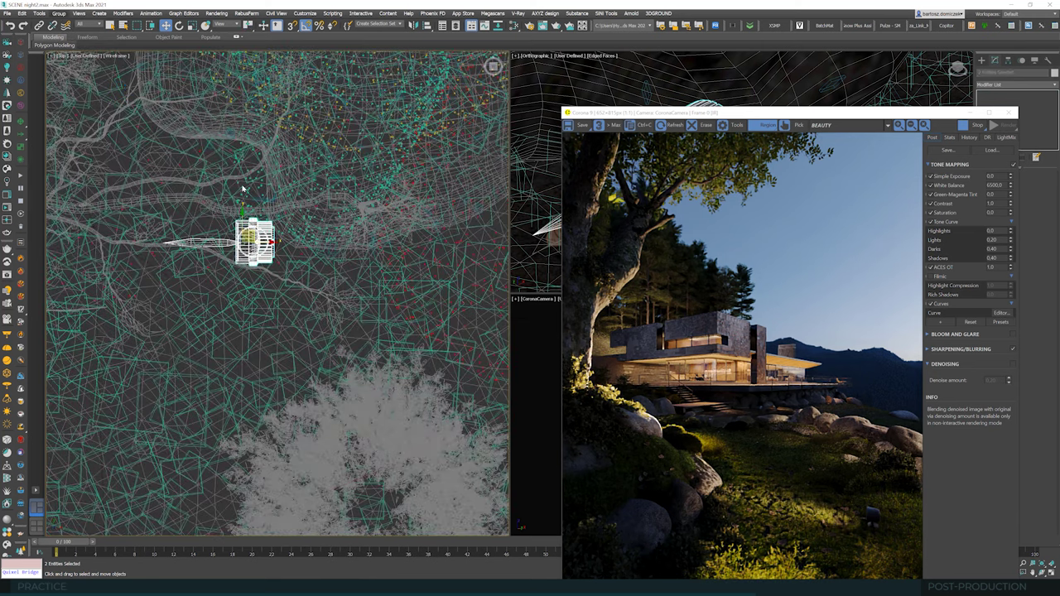
pyautogui.press('Return')
# Step: Rotate the grouped spot light in the top view to aim it at the foreground rocks, and shift its position slightly
pyautogui.press('e')
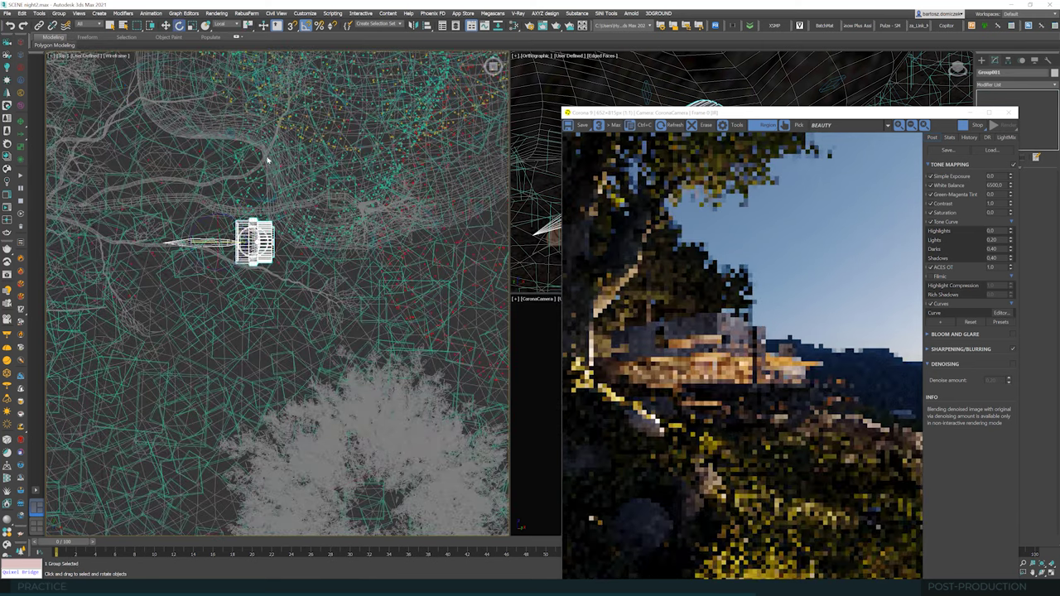
pyautogui.scroll(-3, 270, 187)
pyautogui.moveTo(270, 194); pyautogui.dragTo(238, 165)
pyautogui.scroll(-3, 327, 251)
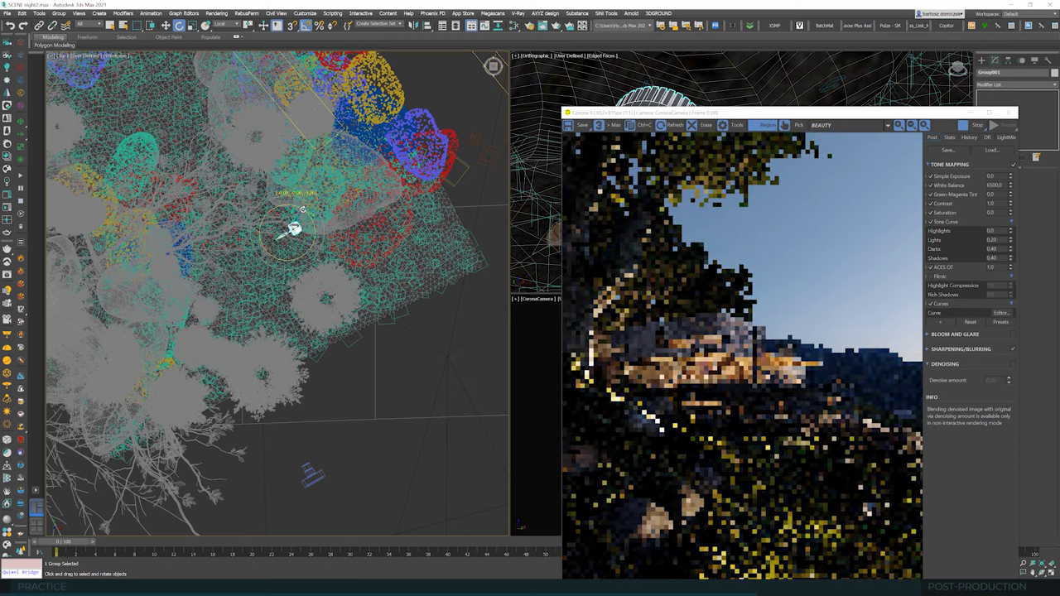
pyautogui.click(166, 25)
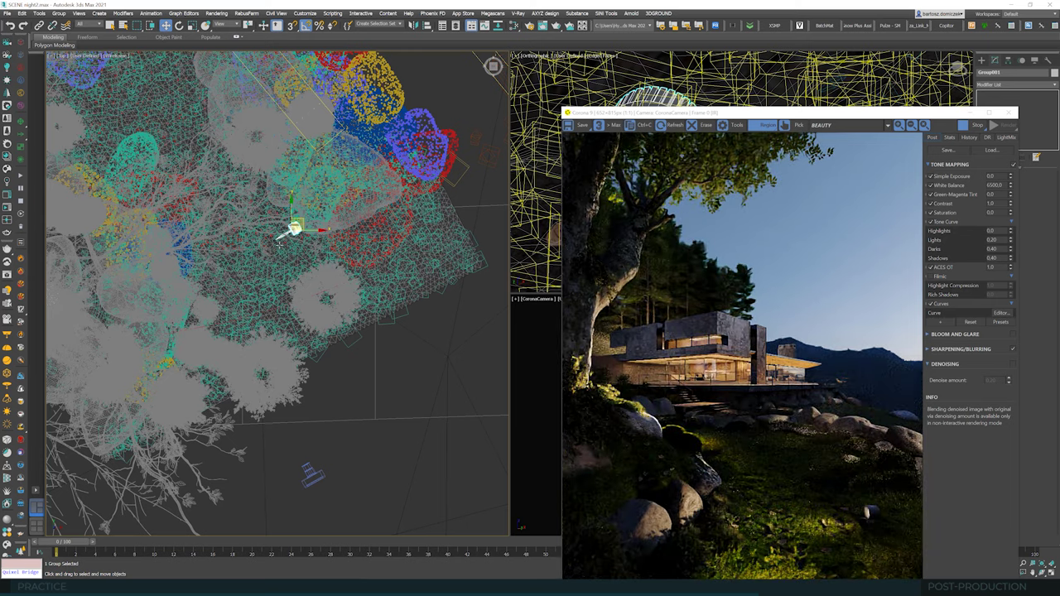
pyautogui.moveTo(306, 221); pyautogui.dragTo(311, 225)
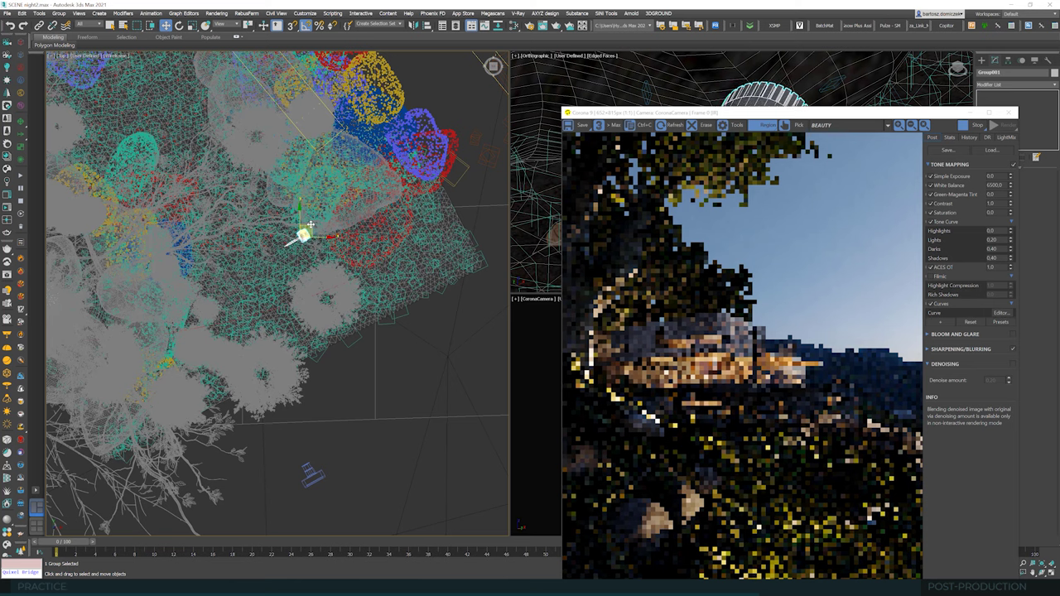
# Step: Clone the grouped spot light twice as instances in the top view, spacing the copies along the foreground rocks toward the house
pyautogui.scroll(2, 307, 236)
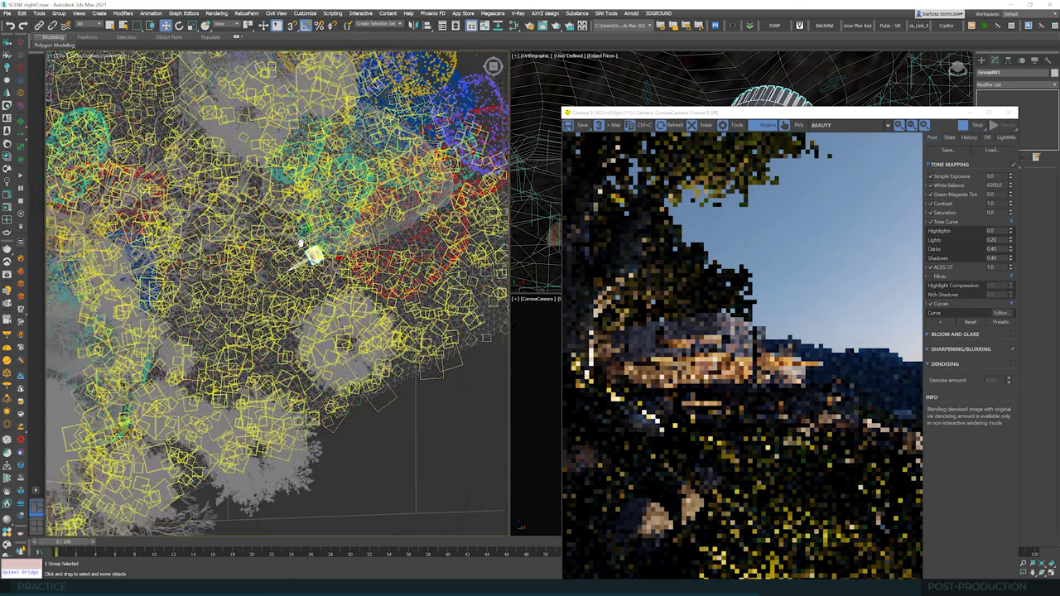
pyautogui.scroll(3, 302, 244)
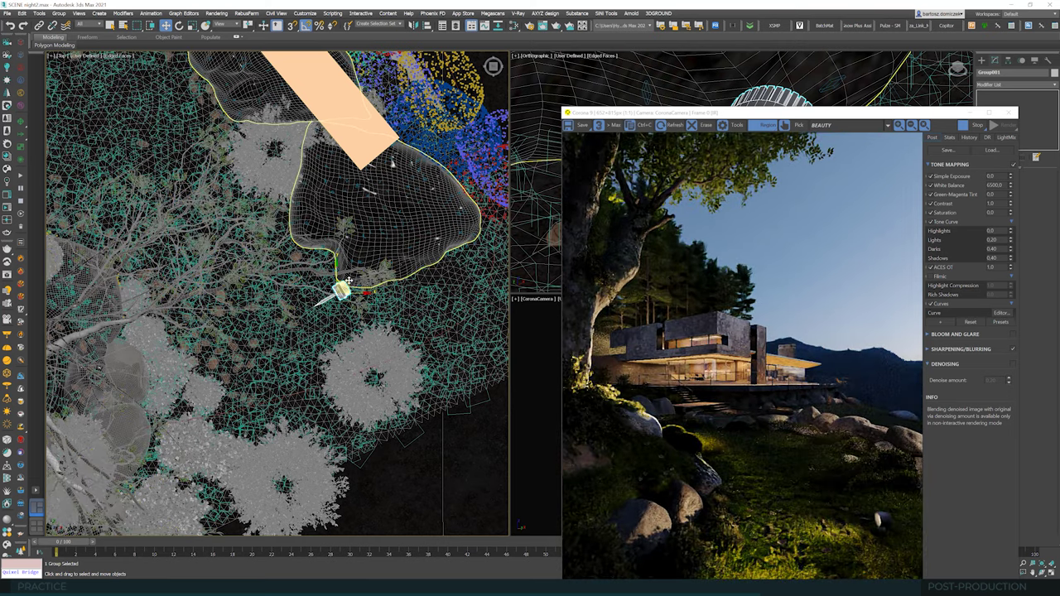
pyautogui.moveTo(341, 290); pyautogui.dragTo(281, 213)
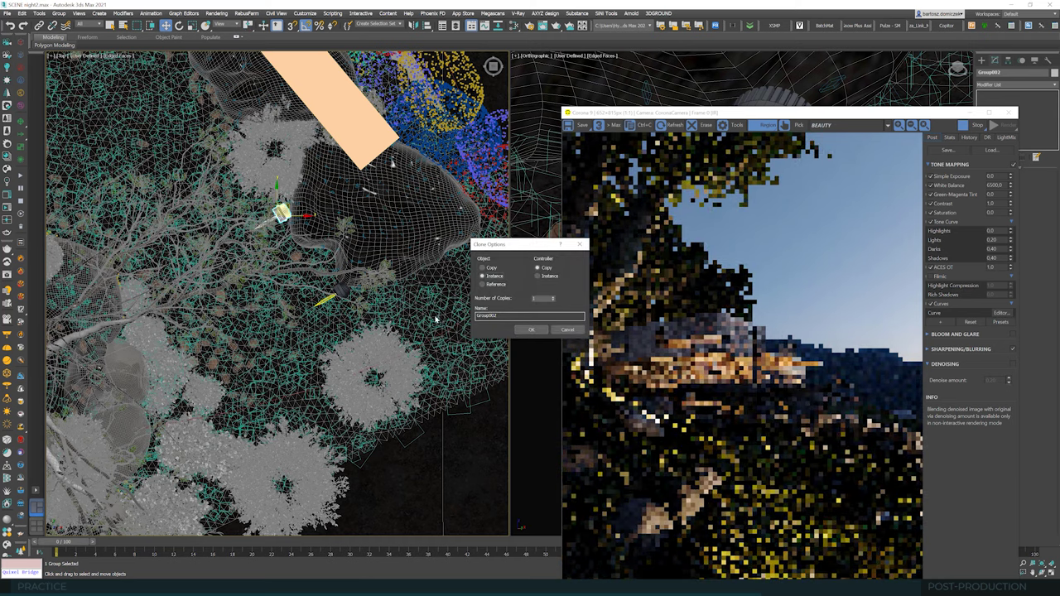
pyautogui.click(532, 330)
pyautogui.moveTo(308, 211); pyautogui.dragTo(387, 284, button='middle')
pyautogui.moveTo(369, 278); pyautogui.dragTo(309, 190)
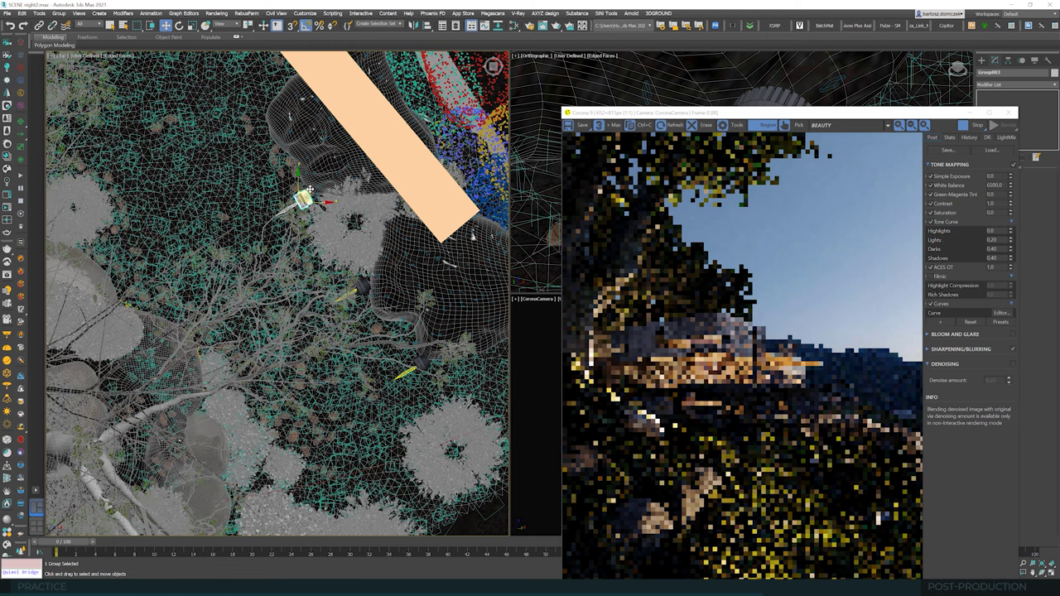
pyautogui.hotkey('ctrl', 'v')
pyautogui.press('Return')
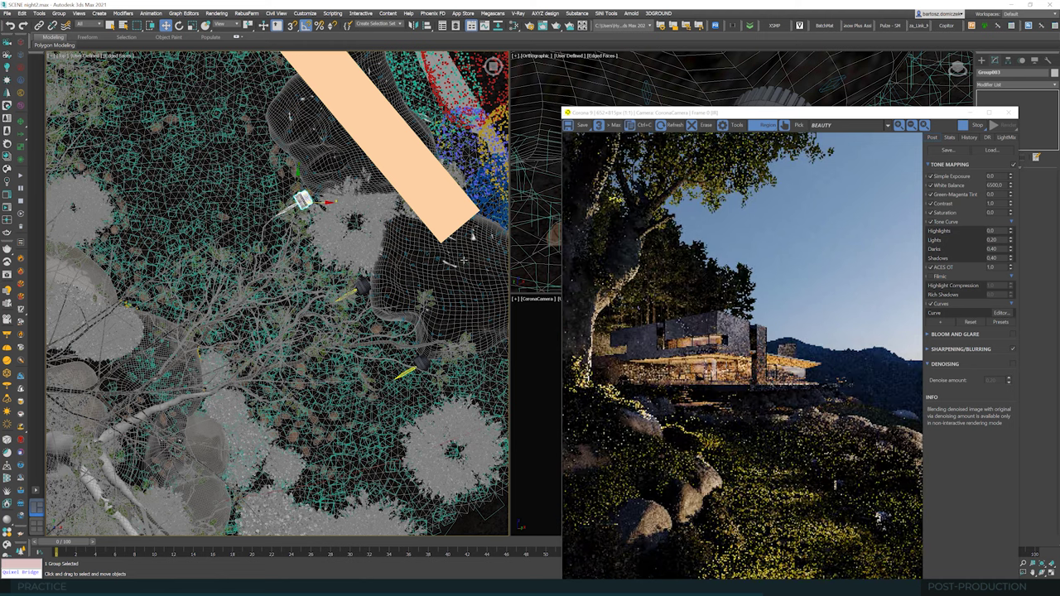
# Step: Uncover more of the scene and continue the row of spot lights with a third and fourth clone farther along the rocks
pyautogui.moveTo(833, 112); pyautogui.dragTo(811, 86)
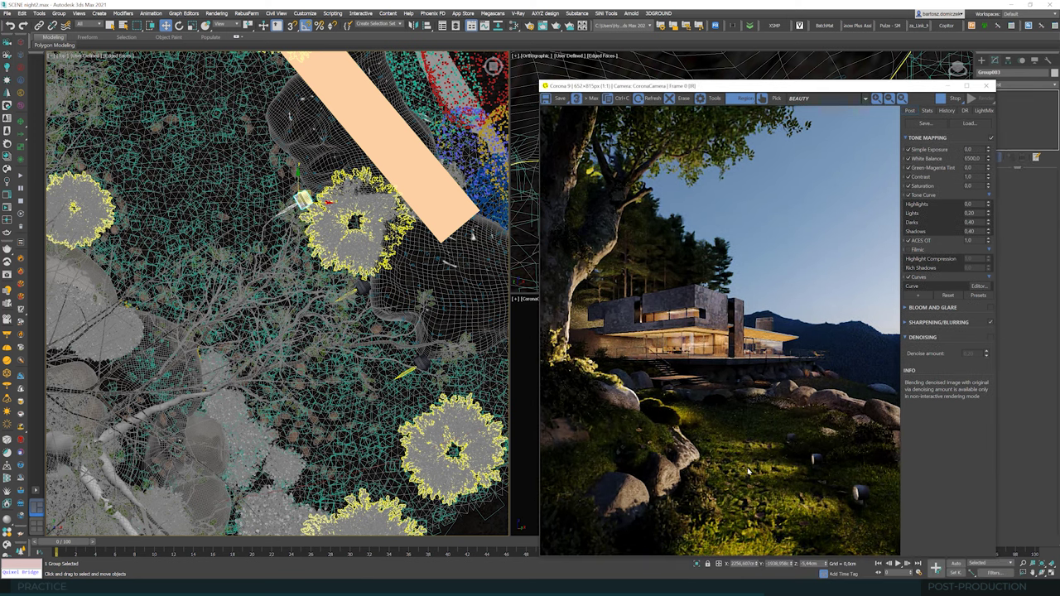
pyautogui.moveTo(332, 191); pyautogui.dragTo(363, 265, button='middle')
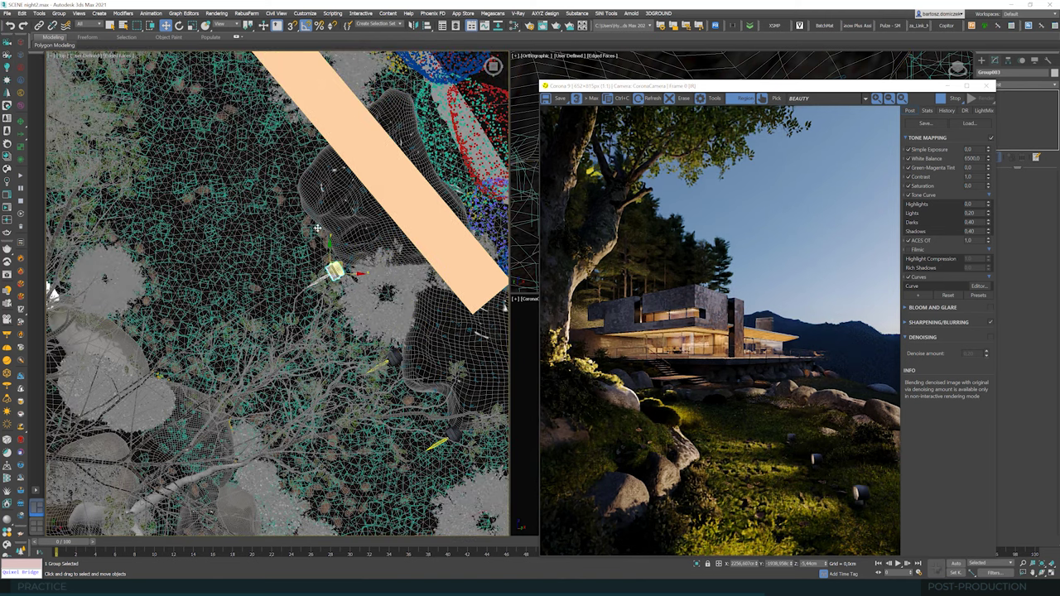
pyautogui.moveTo(343, 263); pyautogui.dragTo(295, 182)
pyautogui.press('Return')
pyautogui.moveTo(296, 175); pyautogui.dragTo(344, 289, button='middle')
pyautogui.moveTo(338, 299)
pyautogui.keyDown('shift'); pyautogui.mouseDown()
pyautogui.moveTo(303, 206)
pyautogui.moveTo(313, 194)
pyautogui.mouseUp(); pyautogui.keyUp('shift')
pyautogui.press('Return')
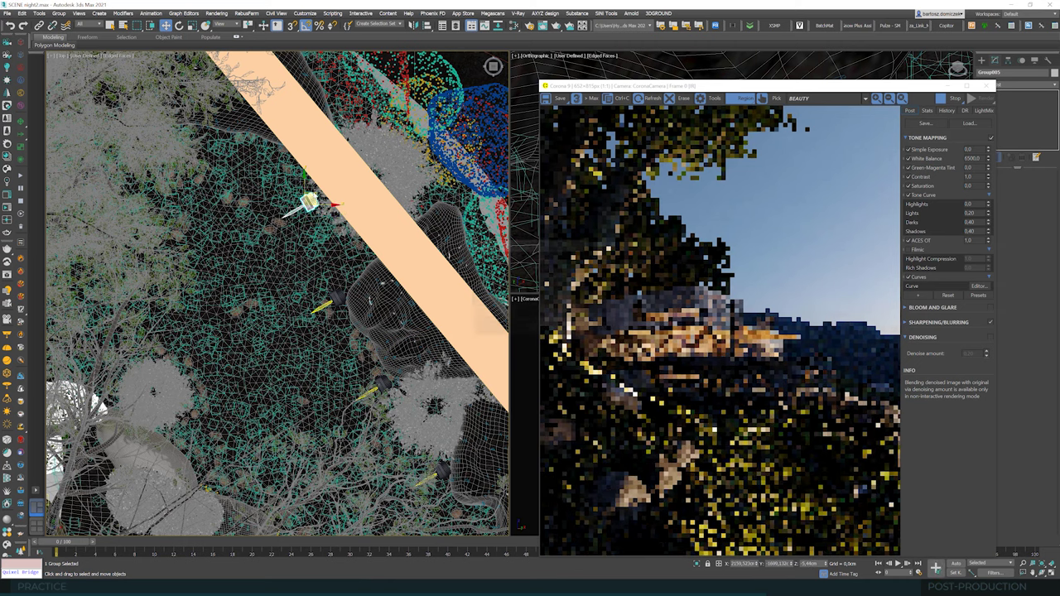
# Step: Add a fifth and sixth spot light clone at the far end of the row under the tree, and switch the top view to wireframe
pyautogui.moveTo(265, 178); pyautogui.dragTo(331, 292, button='middle')
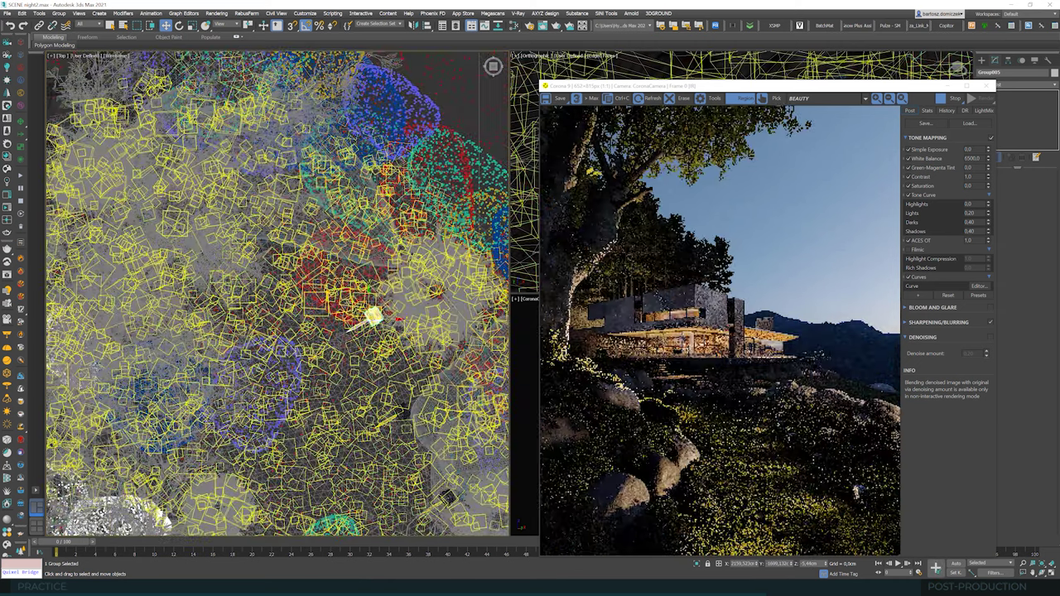
pyautogui.keyDown('shift'); pyautogui.moveTo(374, 313); pyautogui.dragTo(262, 239); pyautogui.keyUp('shift')
pyautogui.press('Return')
pyautogui.moveTo(261, 239); pyautogui.dragTo(422, 309, button='middle')
pyautogui.scroll(-2, 427, 313)
pyautogui.scroll(2, 421, 313)
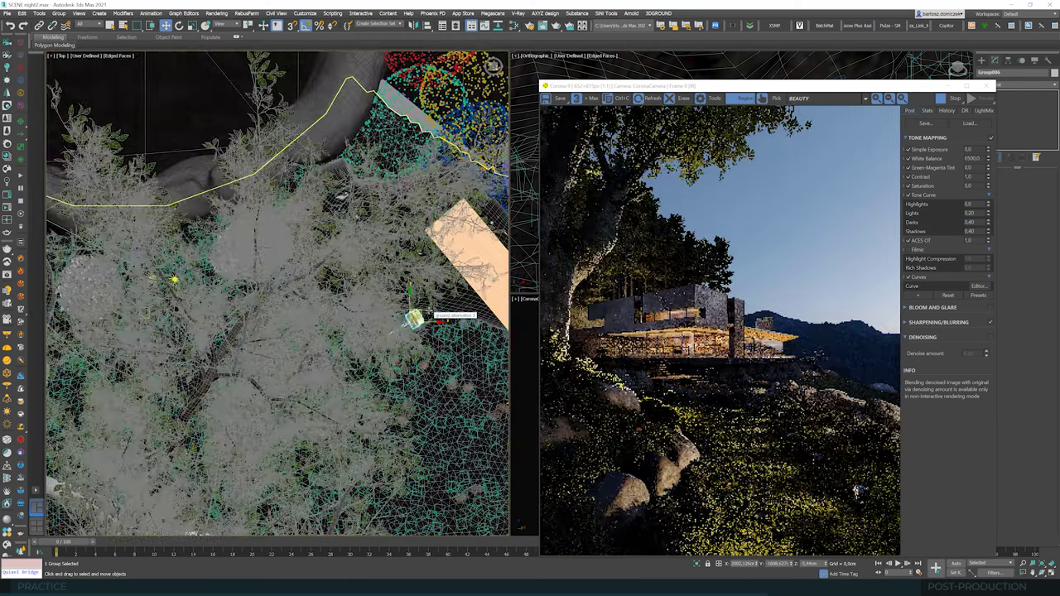
pyautogui.keyDown('shift'); pyautogui.moveTo(287, 288); pyautogui.dragTo(258, 299); pyautogui.keyUp('shift')
pyautogui.press('Return')
pyautogui.press('F3')
pyautogui.scroll(4, 268, 290)
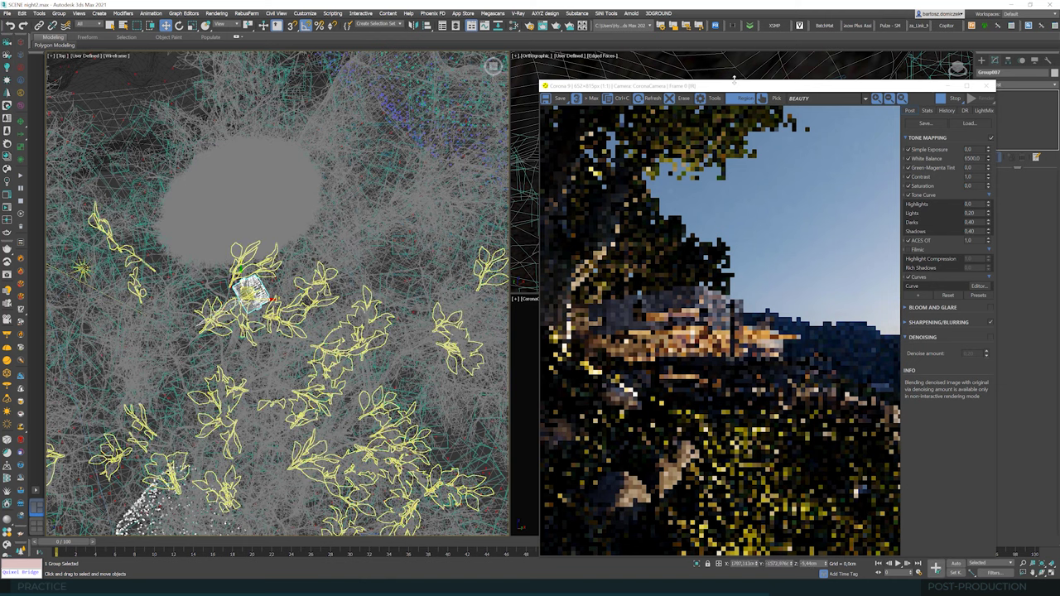
# Step: Examine the row of spot lights and the lit grass up close in the interactive render
pyautogui.moveTo(725, 88); pyautogui.dragTo(617, 65)
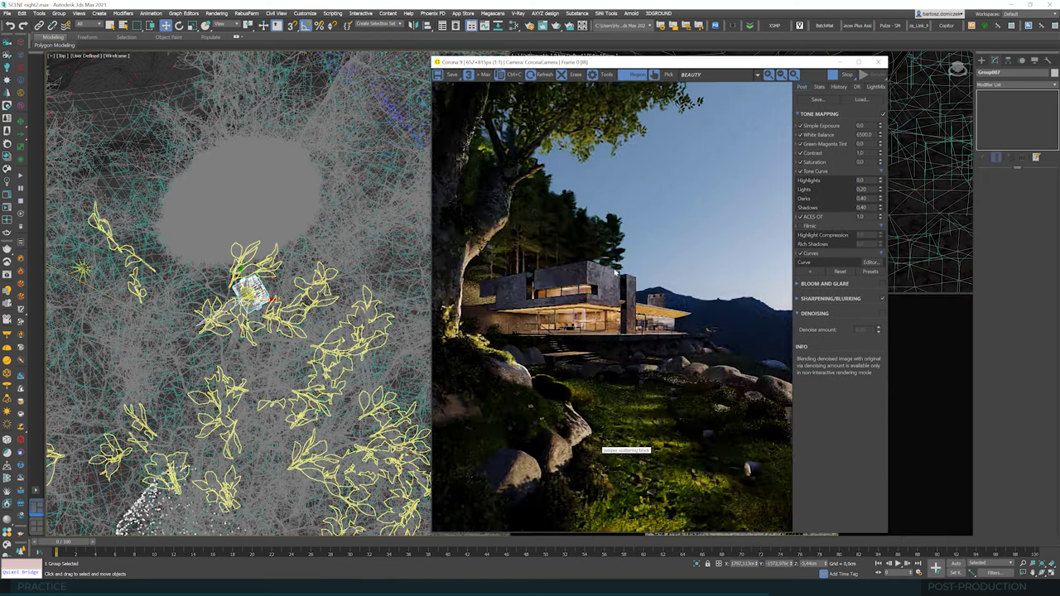
pyautogui.scroll(1, 756, 493)
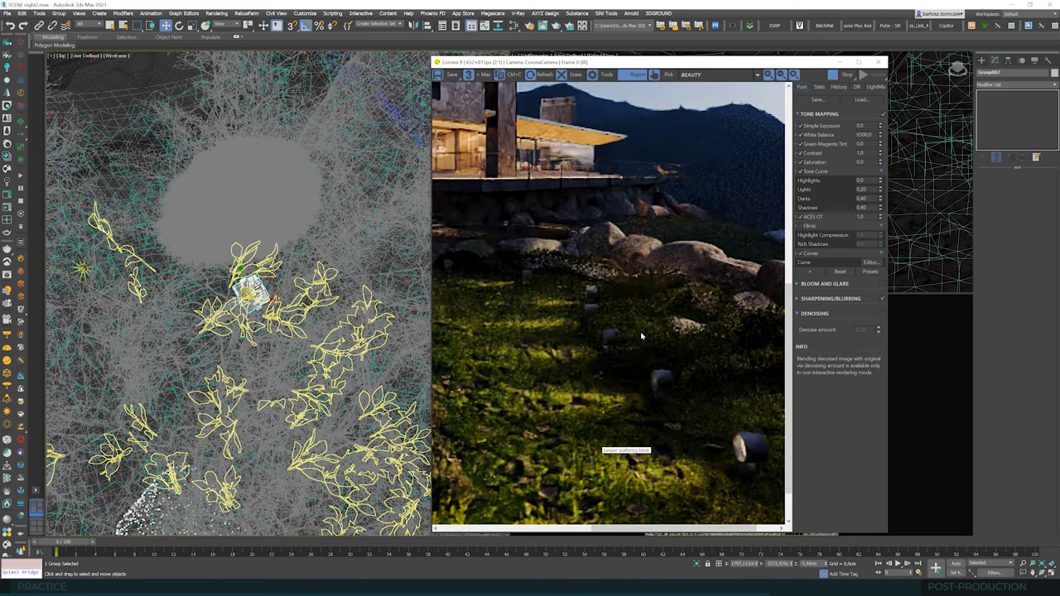
pyautogui.scroll(-1, 639, 344)
pyautogui.scroll(1, 637, 393)
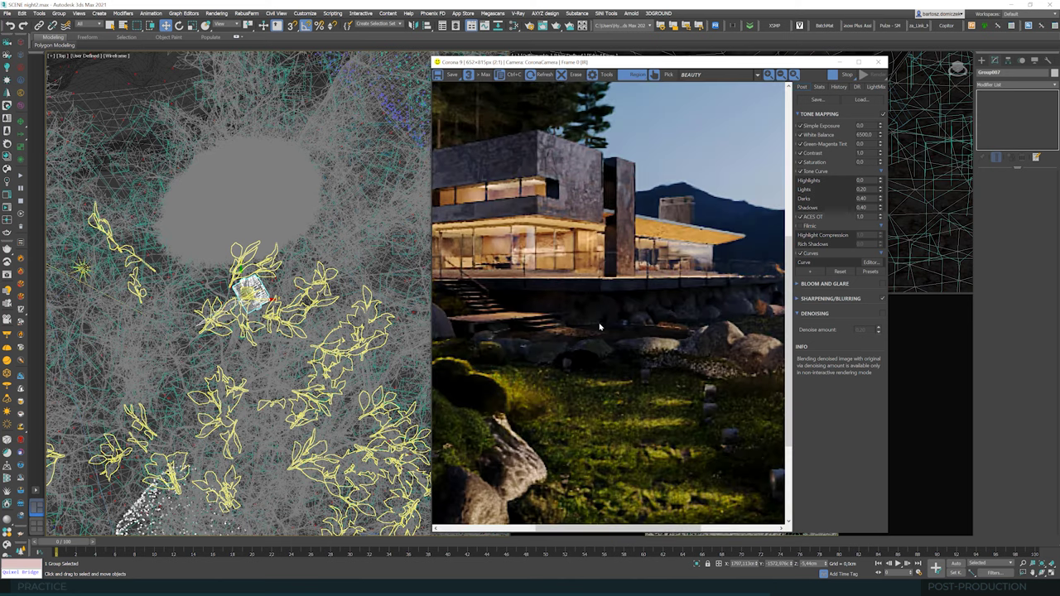
pyautogui.scroll(-1, 601, 326)
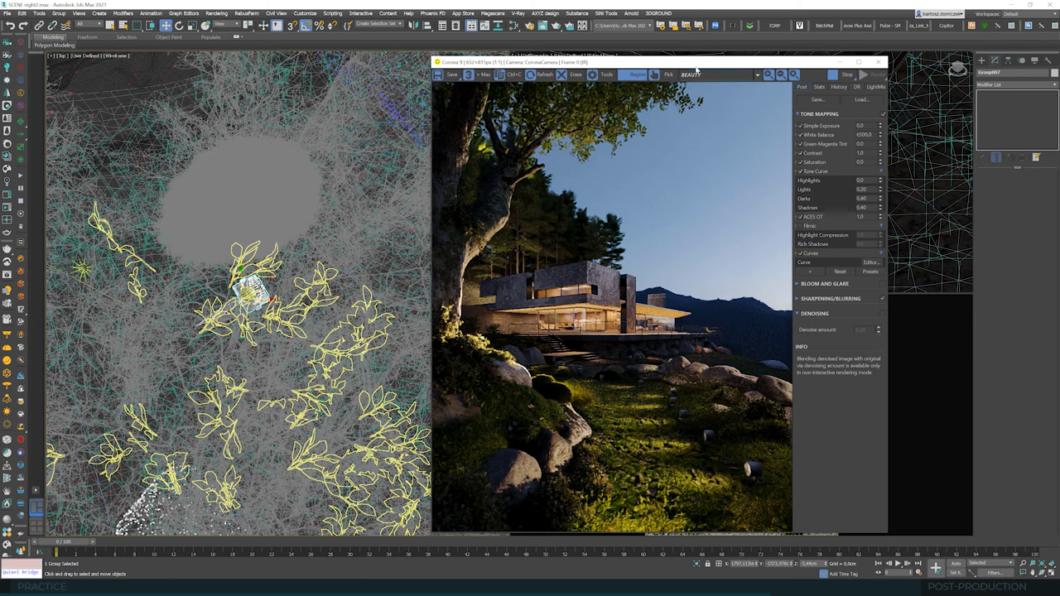
pyautogui.moveTo(694, 64); pyautogui.dragTo(694, 47)
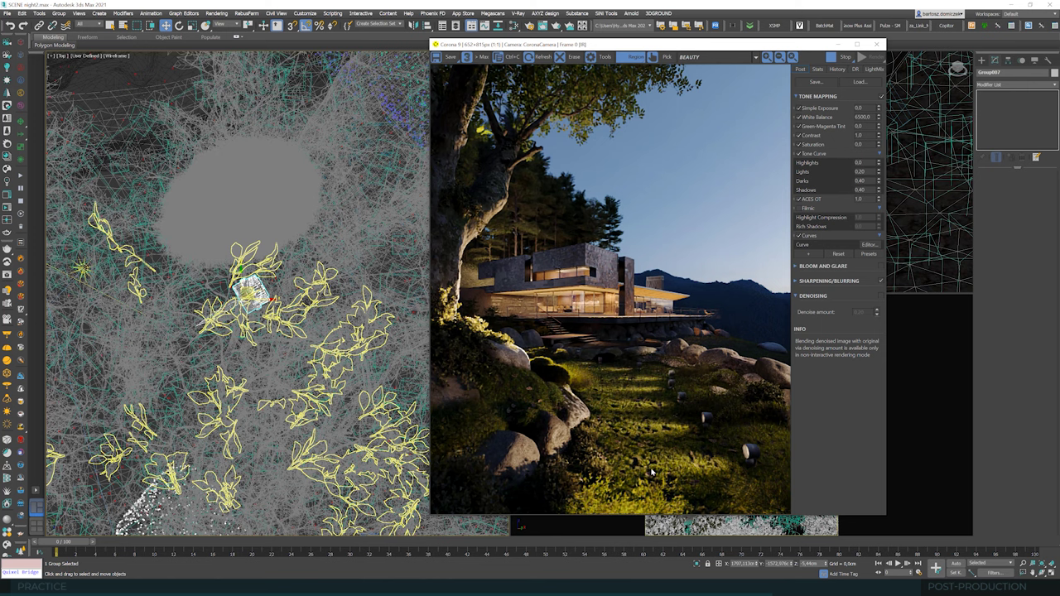
pyautogui.scroll(1, 655, 464)
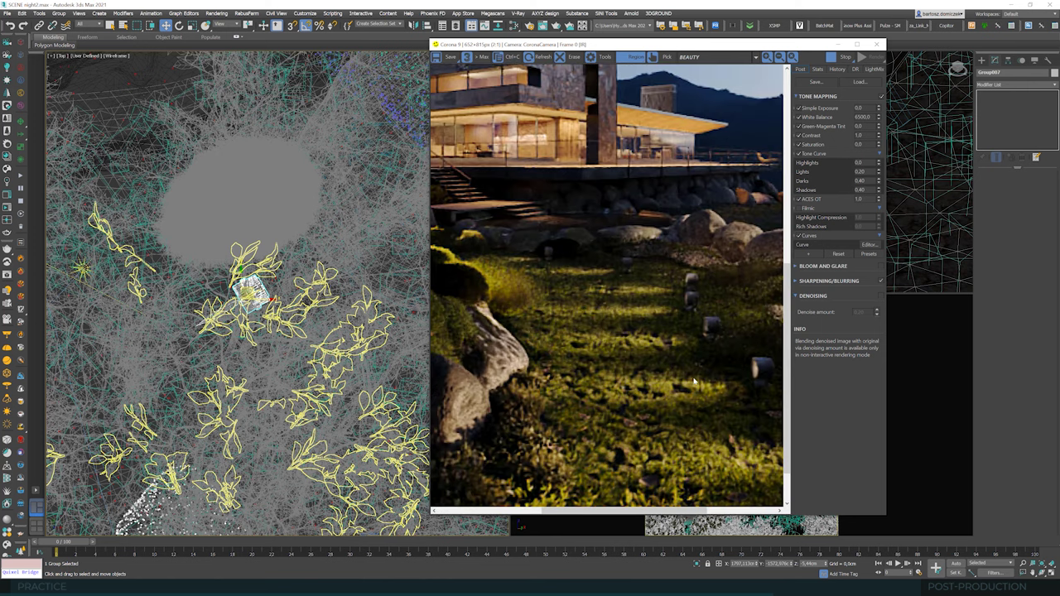
pyautogui.scroll(-1, 672, 395)
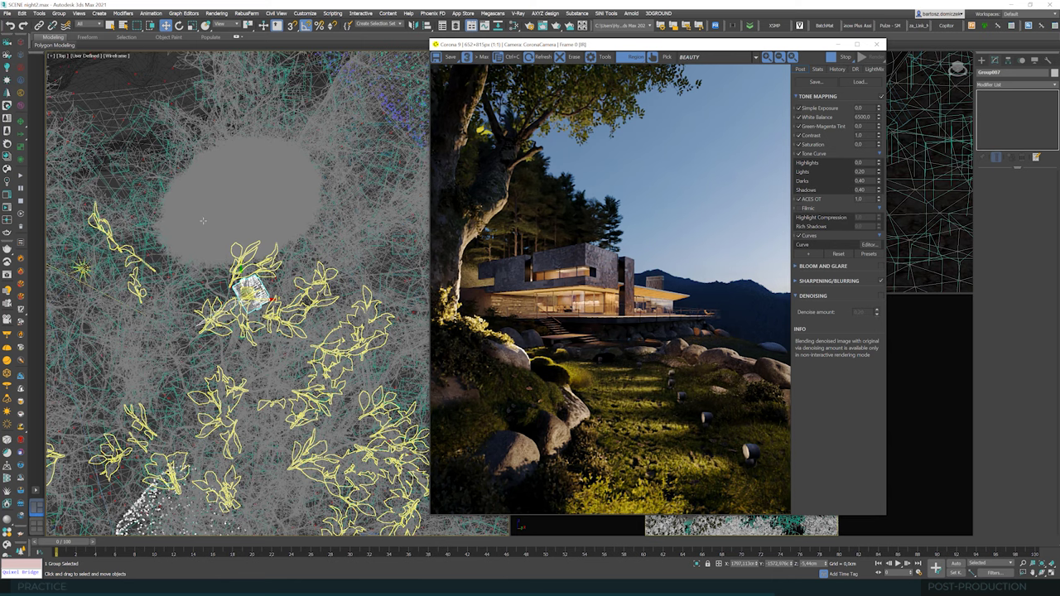
# Step: Open the original spot light group, inspect its disk light's settings, and undo that light's selection
pyautogui.scroll(-6, 203, 221)
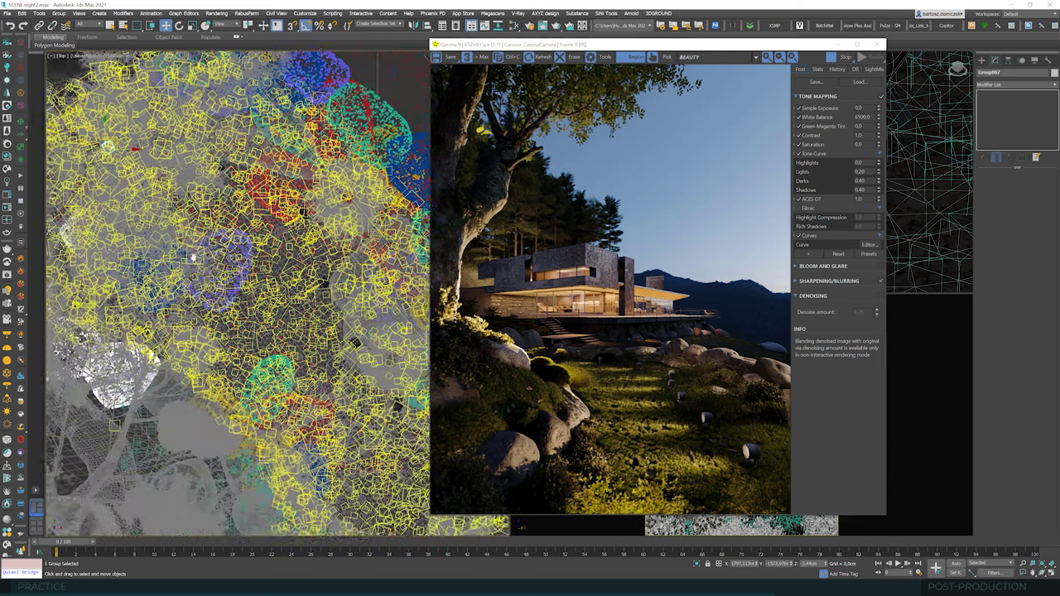
pyautogui.moveTo(193, 257); pyautogui.dragTo(145, 179, button='middle')
pyautogui.scroll(-2, 314, 381)
pyautogui.scroll(4, 259, 331)
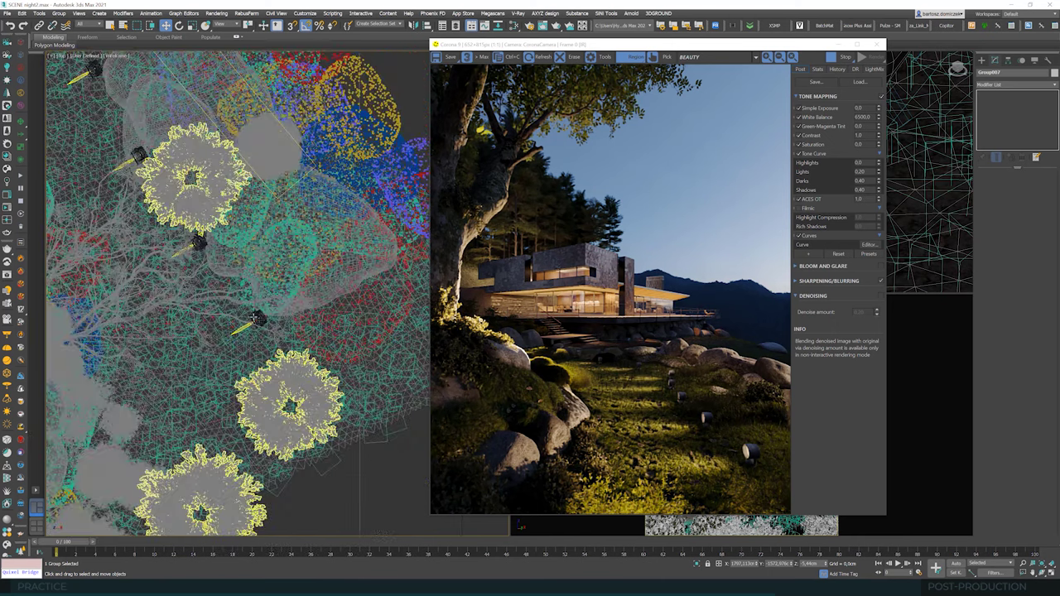
pyautogui.scroll(8, 258, 319)
pyautogui.click(58, 14)
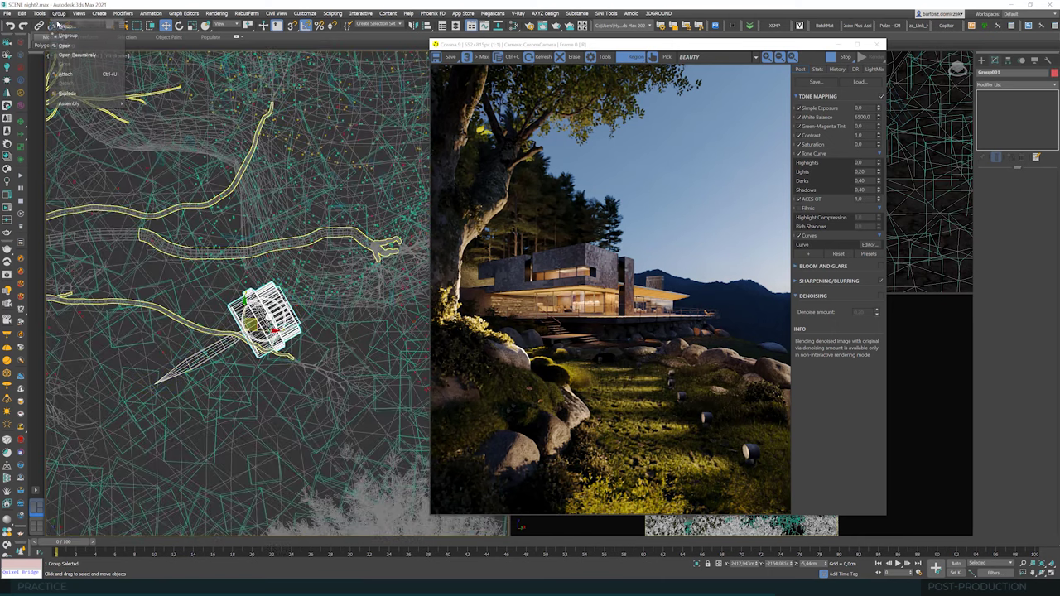
pyautogui.click(64, 46)
pyautogui.click(228, 347)
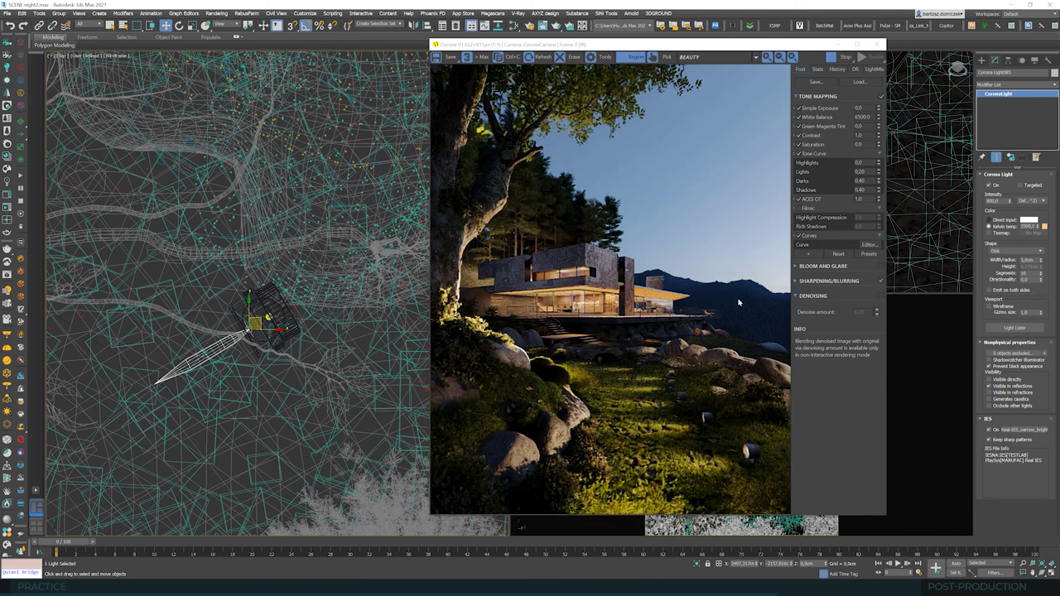
pyautogui.click(10, 27)
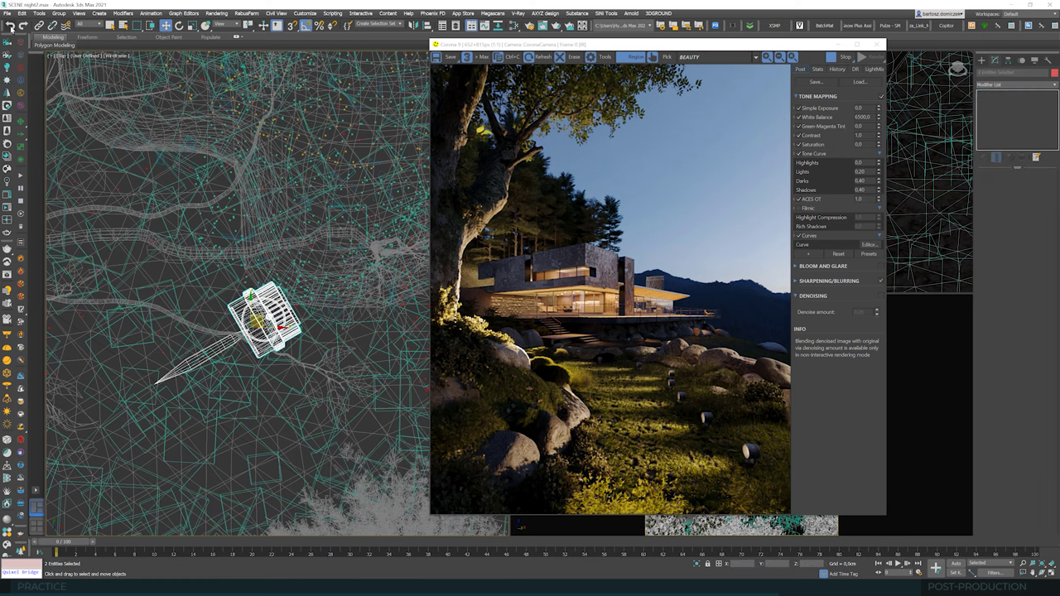
# Step: Add the three spot light copies nearest the original fixture to the selection in the top view
pyautogui.scroll(-5, 352, 359)
pyautogui.scroll(4, 240, 239)
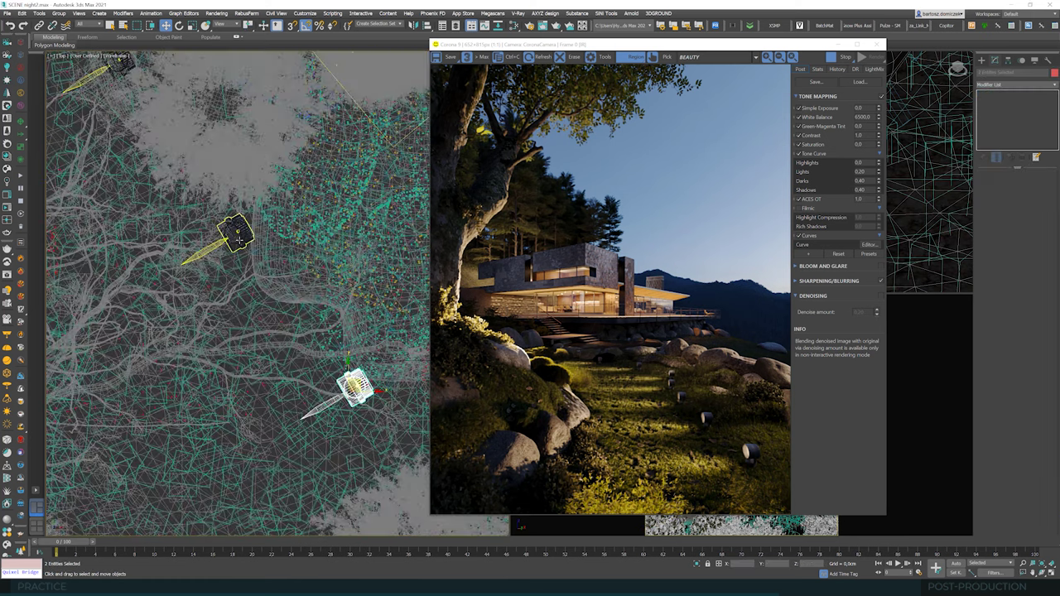
pyautogui.keyDown('ctrl'); pyautogui.click(230, 232); pyautogui.keyUp('ctrl')
pyautogui.moveTo(228, 306); pyautogui.dragTo(279, 315, button='middle')
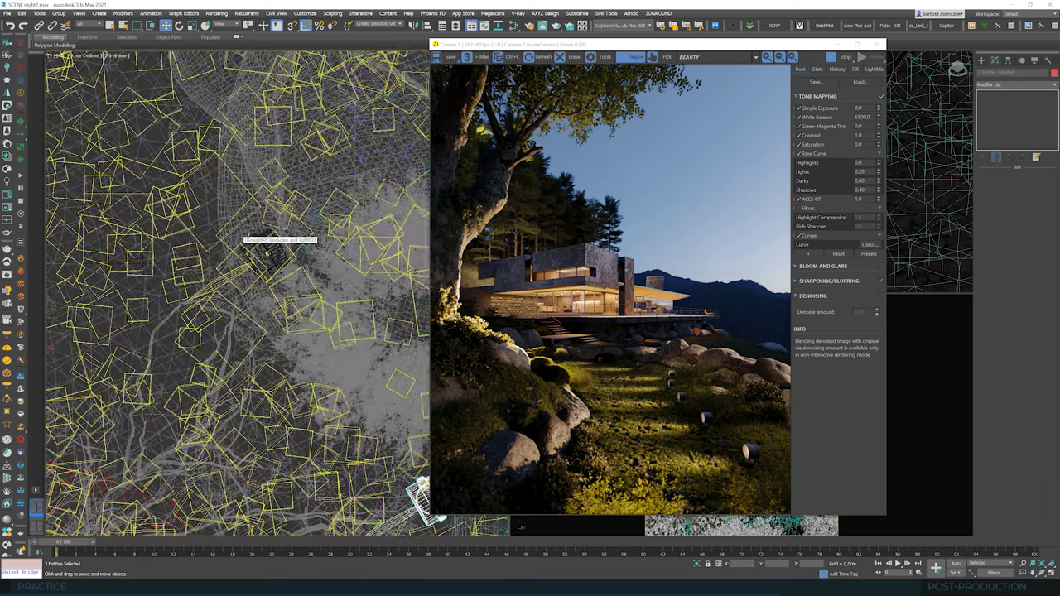
pyautogui.keyDown('ctrl'); pyautogui.click(264, 251); pyautogui.keyUp('ctrl')
pyautogui.scroll(-2, 270, 263)
pyautogui.scroll(-2, 189, 167)
pyautogui.moveTo(188, 167); pyautogui.dragTo(327, 310, button='middle')
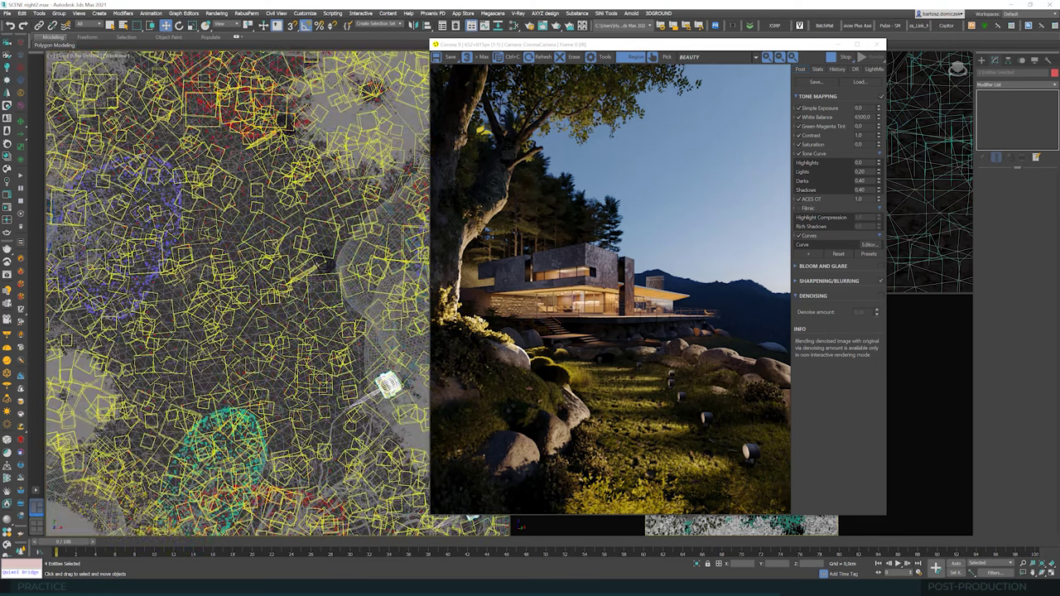
pyautogui.keyDown('ctrl'); pyautogui.click(324, 262); pyautogui.keyUp('ctrl')
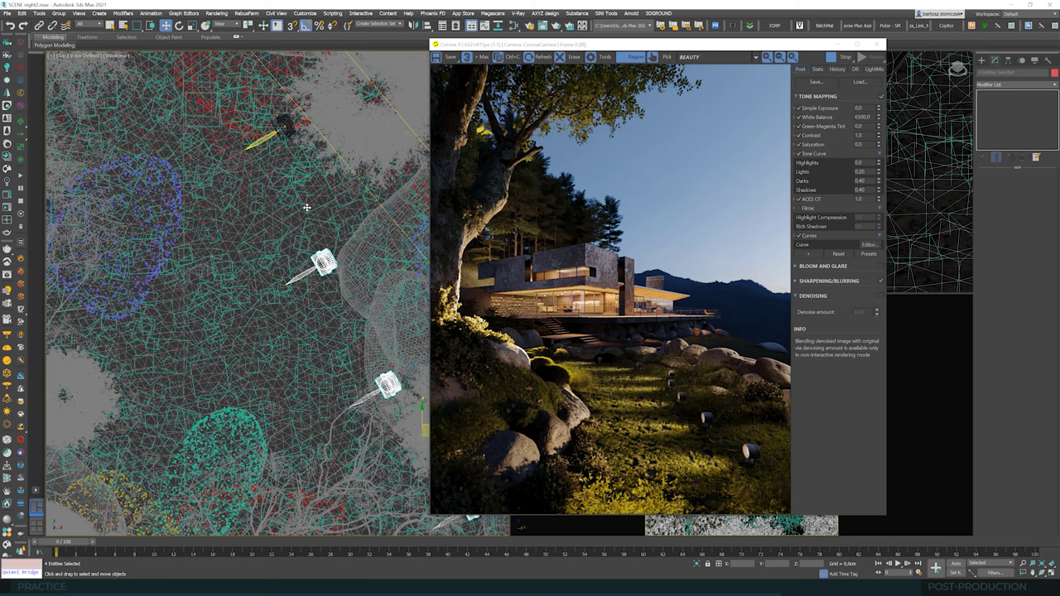
# Step: Extend the selection with the spot light copies farther along the row, leaving the overlapping tree unselected
pyautogui.scroll(2, 330, 171)
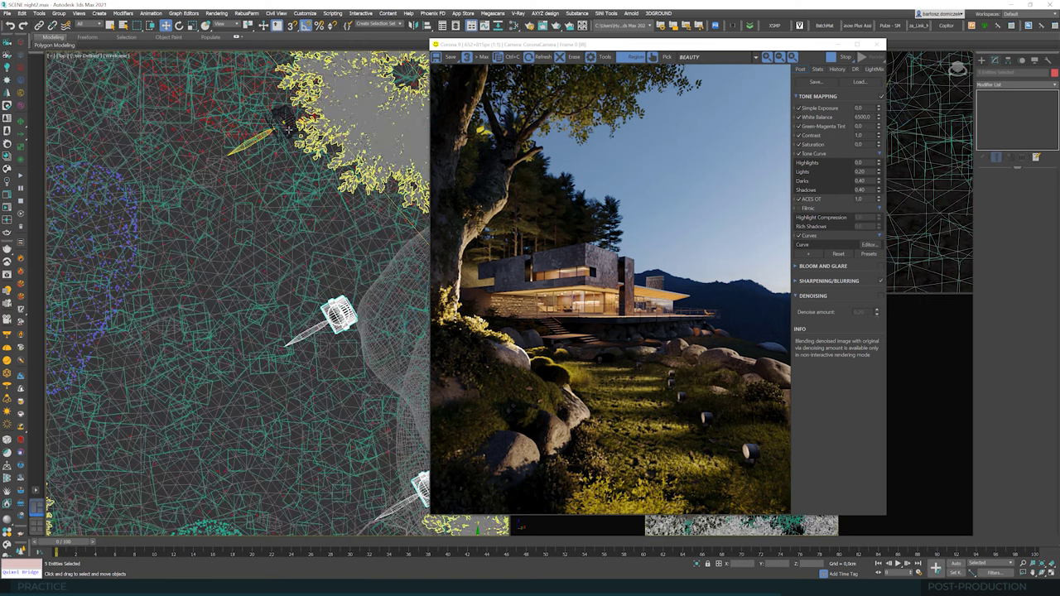
pyautogui.moveTo(263, 235); pyautogui.dragTo(364, 388, button='middle')
pyautogui.moveTo(200, 142); pyautogui.dragTo(326, 210, button='middle')
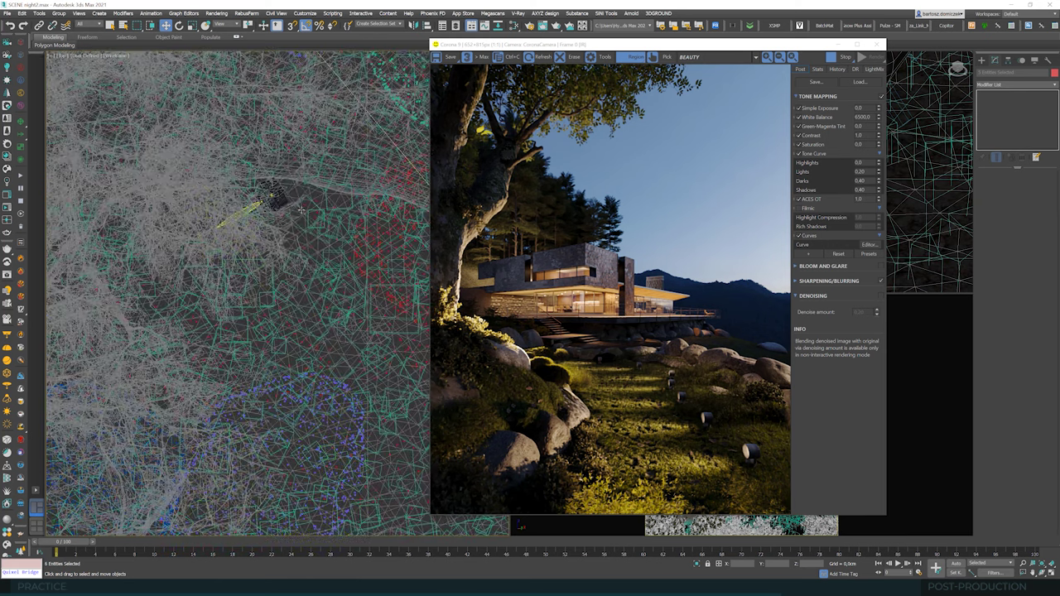
pyautogui.scroll(2, 318, 220)
pyautogui.keyDown('ctrl'); pyautogui.click(275, 197); pyautogui.keyUp('ctrl')
pyautogui.keyDown('ctrl'); pyautogui.click(275, 197); pyautogui.keyUp('ctrl')
pyautogui.scroll(4, 275, 198)
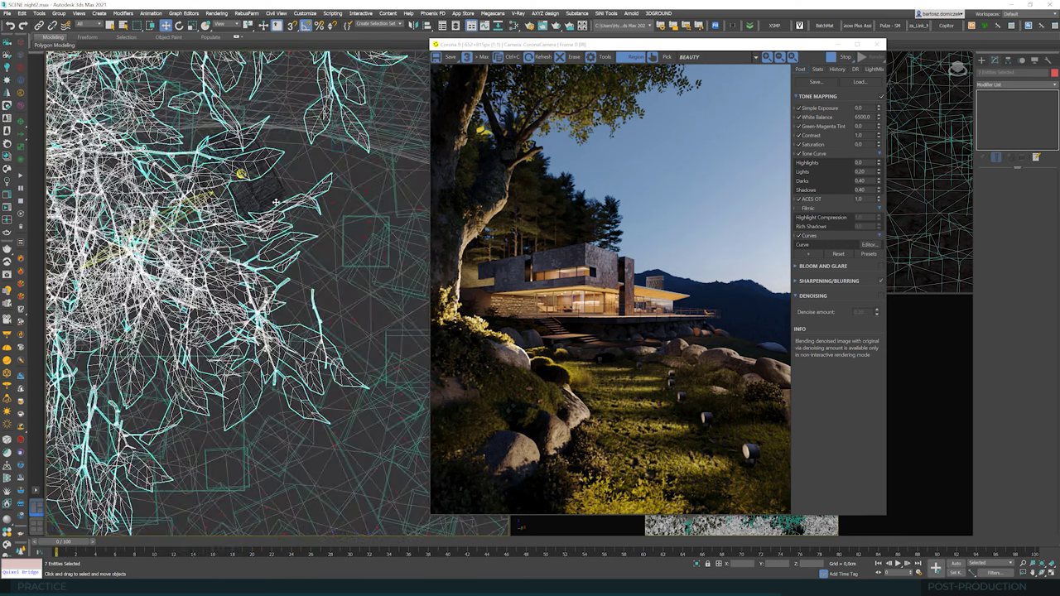
pyautogui.scroll(-8, 325, 285)
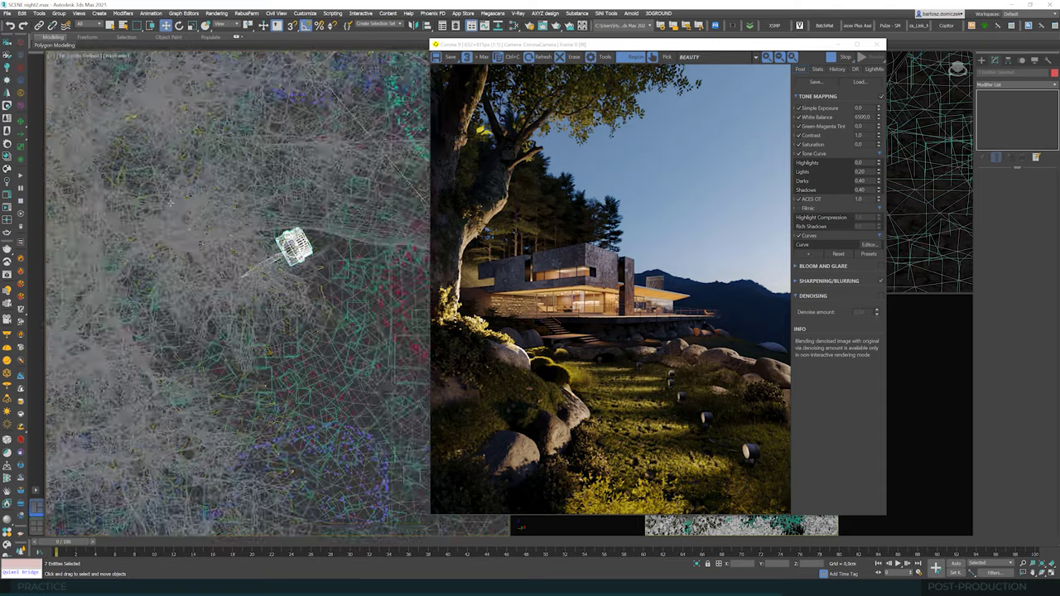
pyautogui.scroll(-2, 325, 285)
# Step: Add the remaining unselected spot light in the orthographic view, and lower all the fixtures about 2.2 cm into the ground
pyautogui.moveTo(597, 44); pyautogui.dragTo(308, 58)
pyautogui.scroll(-8, 763, 208)
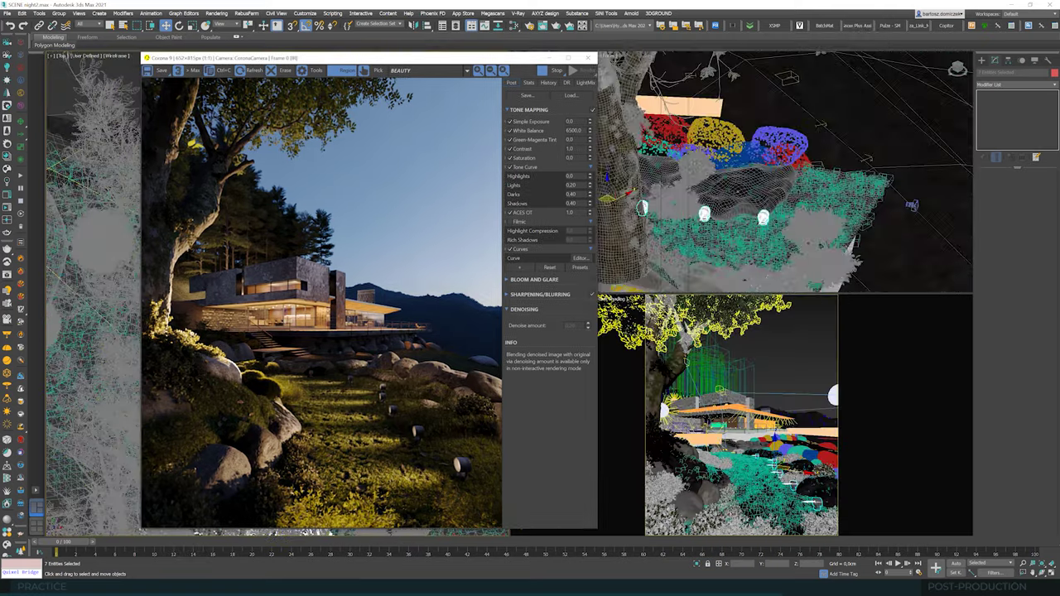
pyautogui.keyDown('alt'); pyautogui.moveTo(762, 213); pyautogui.dragTo(646, 248, button='middle'); pyautogui.keyUp('alt')
pyautogui.scroll(4, 758, 175)
pyautogui.keyDown('ctrl'); pyautogui.click(865, 189); pyautogui.keyUp('ctrl')
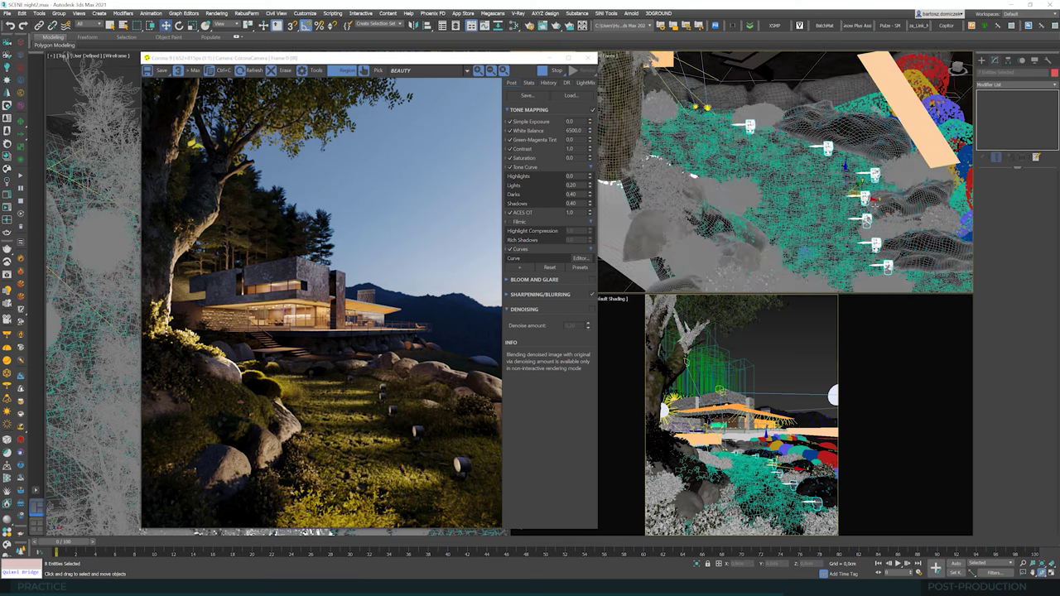
pyautogui.scroll(6, 866, 179)
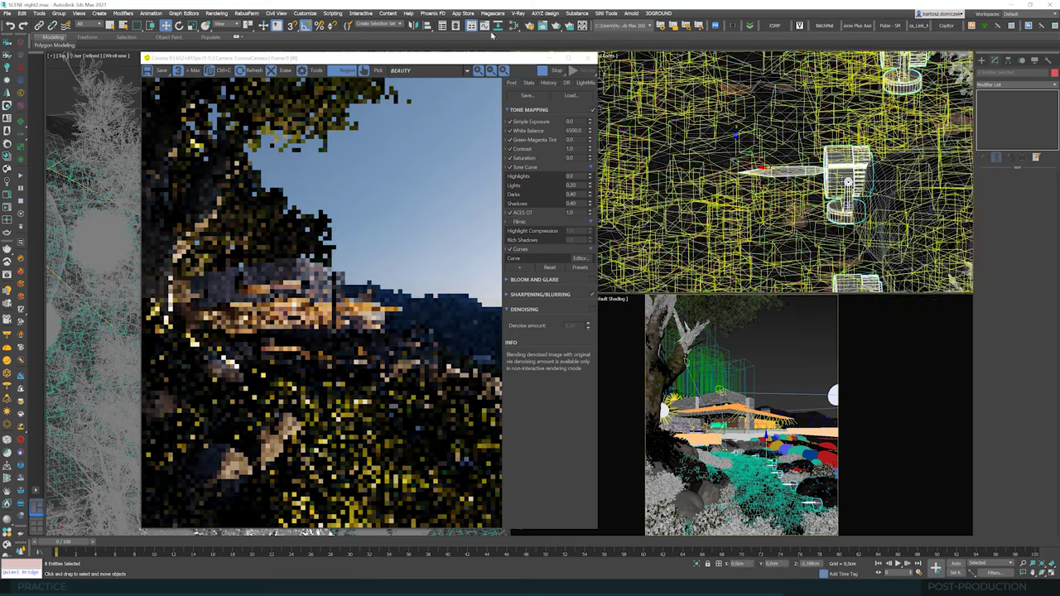
pyautogui.moveTo(458, 58); pyautogui.dragTo(518, 37)
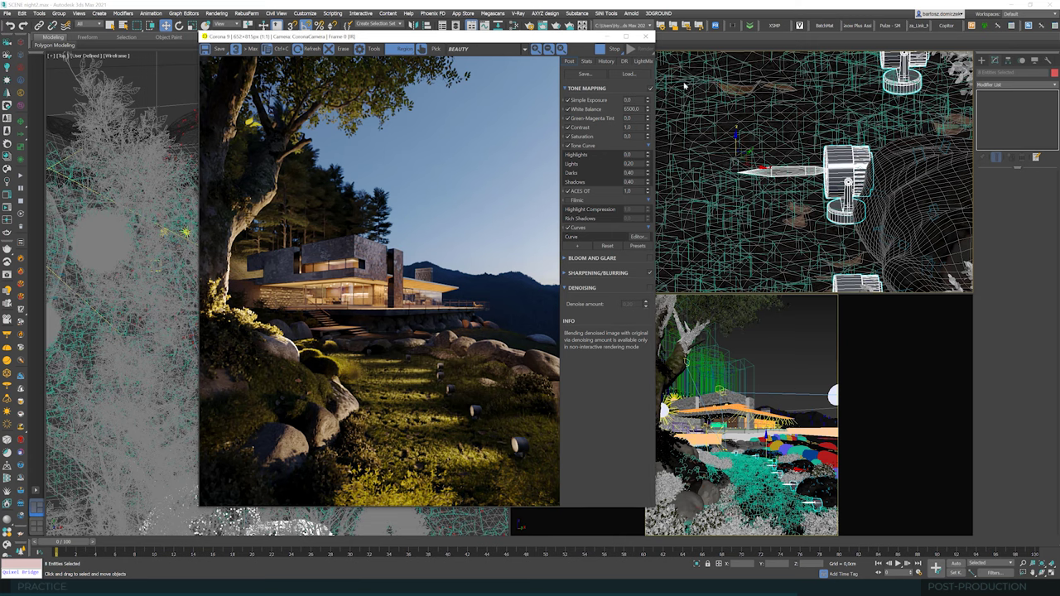
# Step: Sample the pond water's material into the Slate Material Editor and review its Volumetrics and SSS settings
pyautogui.moveTo(405, 41); pyautogui.dragTo(306, 62)
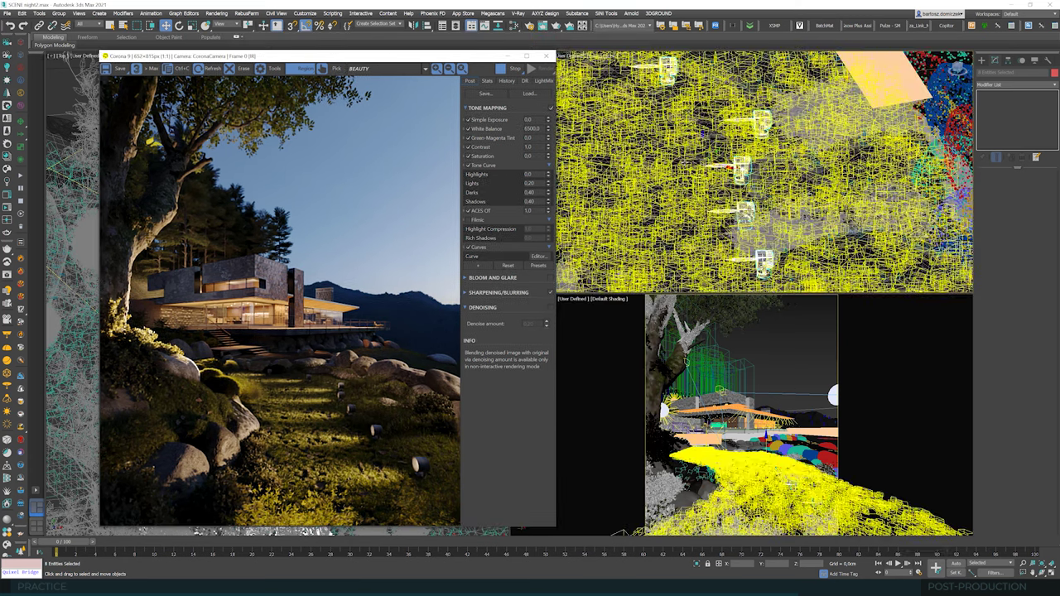
pyautogui.click(514, 25)
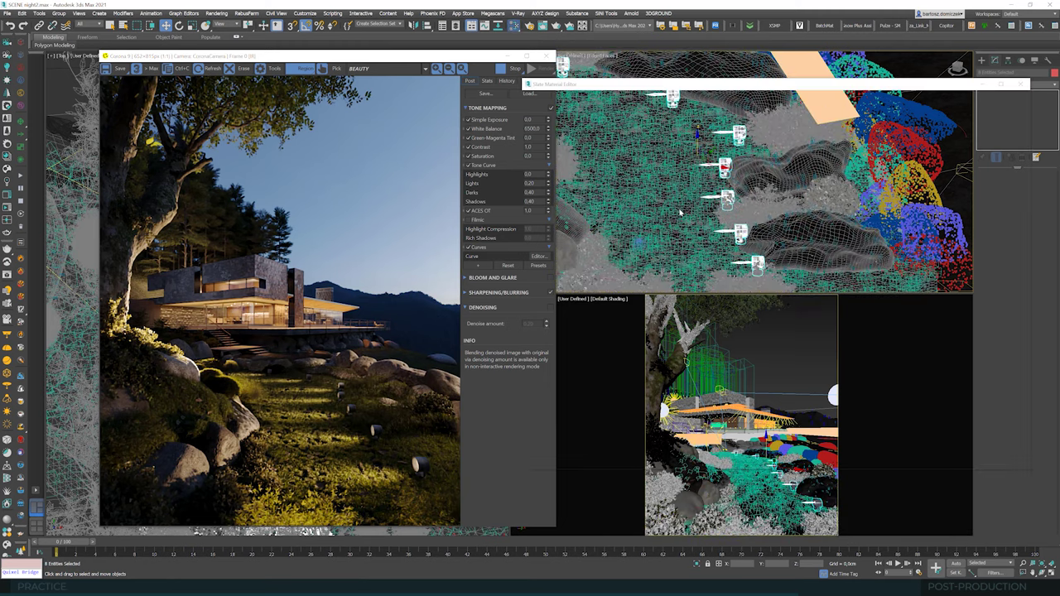
pyautogui.moveTo(678, 83); pyautogui.dragTo(377, 196)
pyautogui.scroll(-2, 731, 153)
pyautogui.click(237, 215)
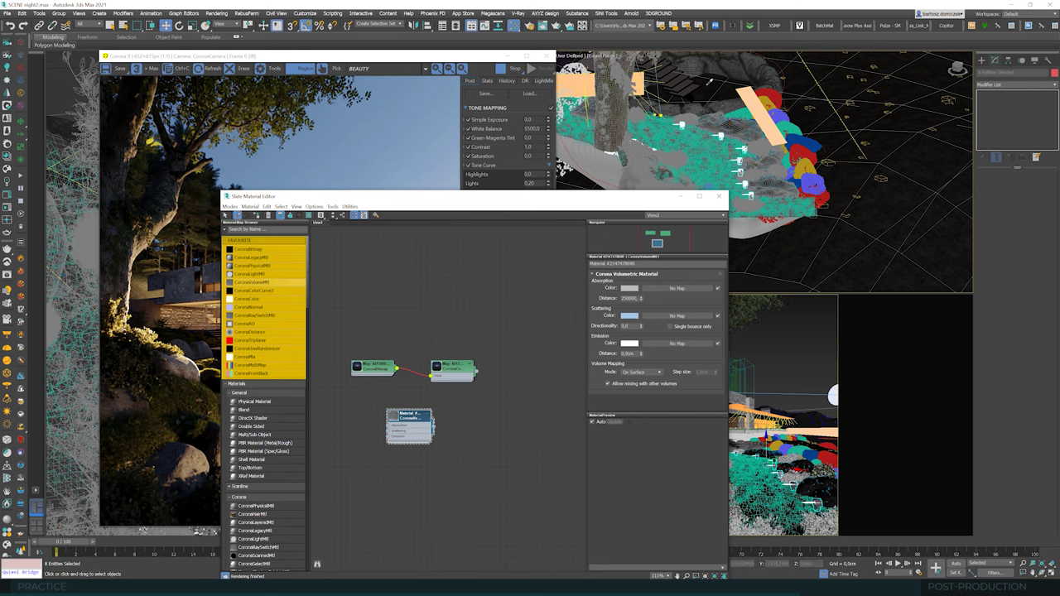
pyautogui.click(661, 114)
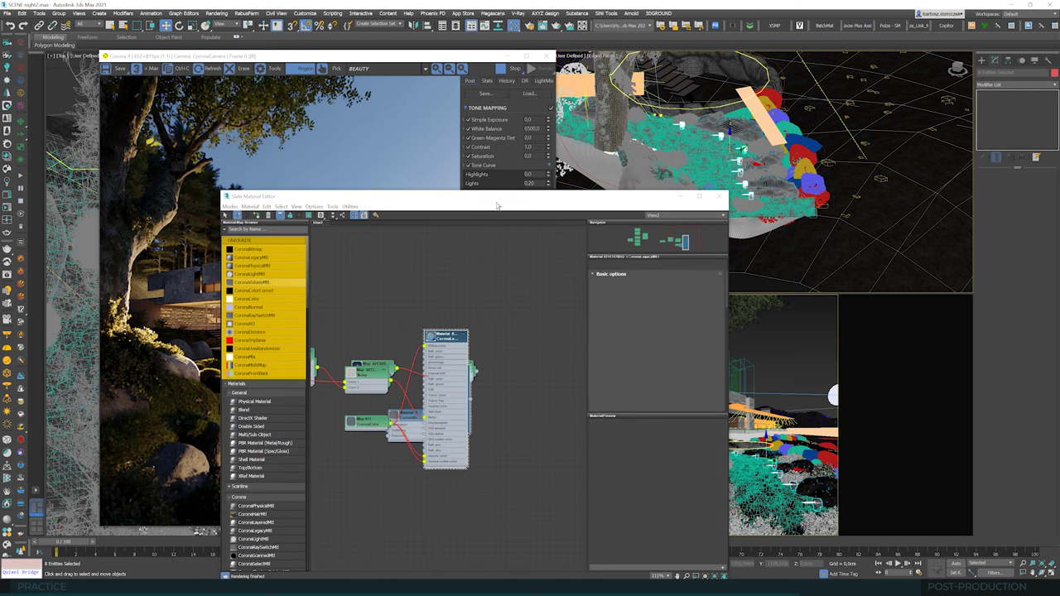
pyautogui.moveTo(480, 200); pyautogui.dragTo(613, 89)
pyautogui.moveTo(591, 233); pyautogui.dragTo(591, 379)
pyautogui.moveTo(858, 184); pyautogui.dragTo(854, 228)
pyautogui.scroll(3, 854, 232)
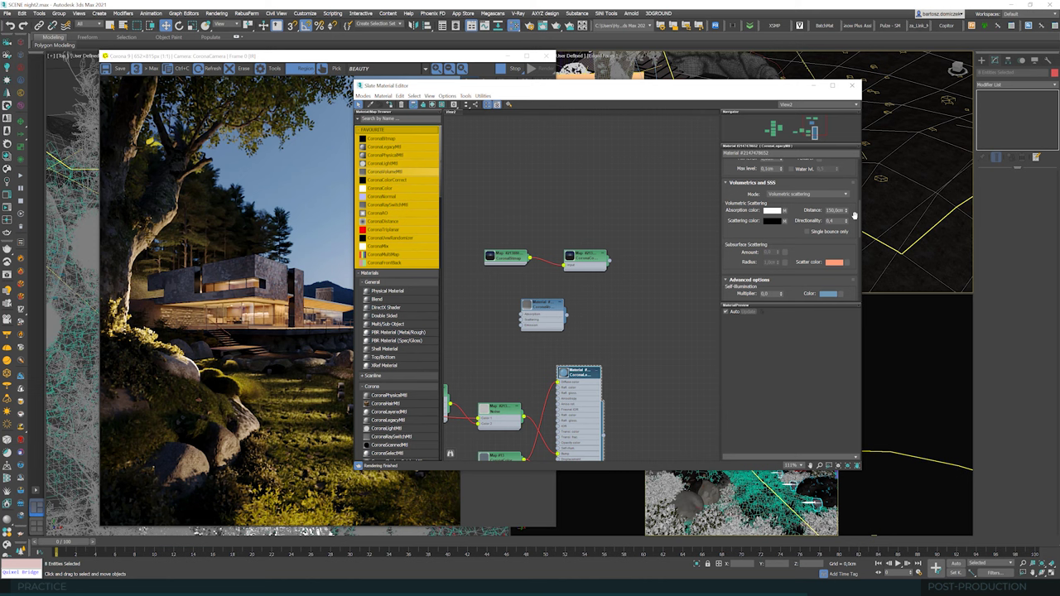
pyautogui.click(851, 85)
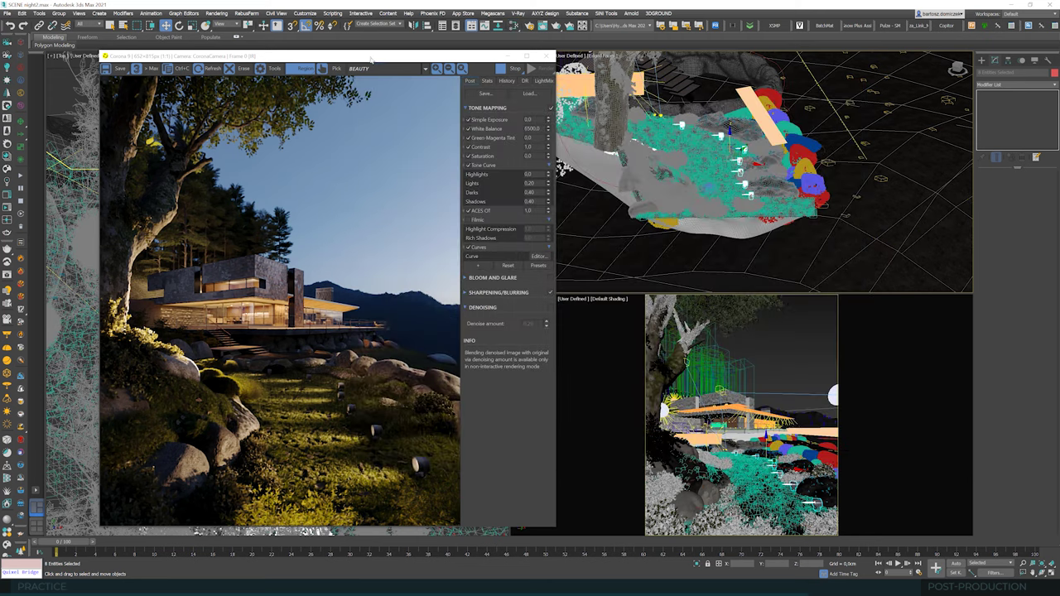
# Step: Create a disk-shaped Corona Light with a radius of about 13 cm inside the round pond in the top view
pyautogui.moveTo(371, 59); pyautogui.dragTo(762, 79)
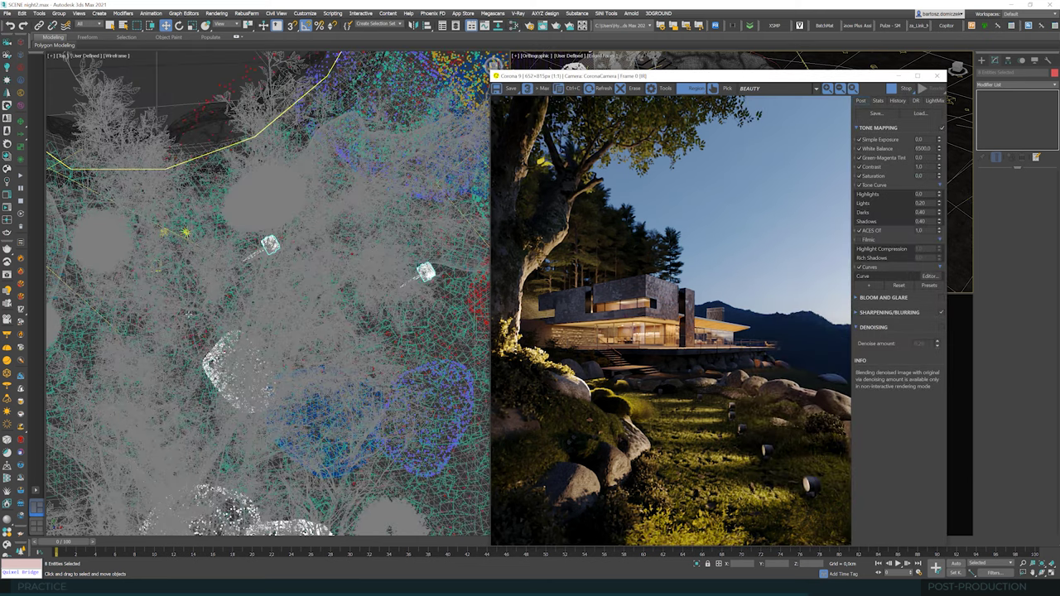
pyautogui.scroll(-2, 171, 293)
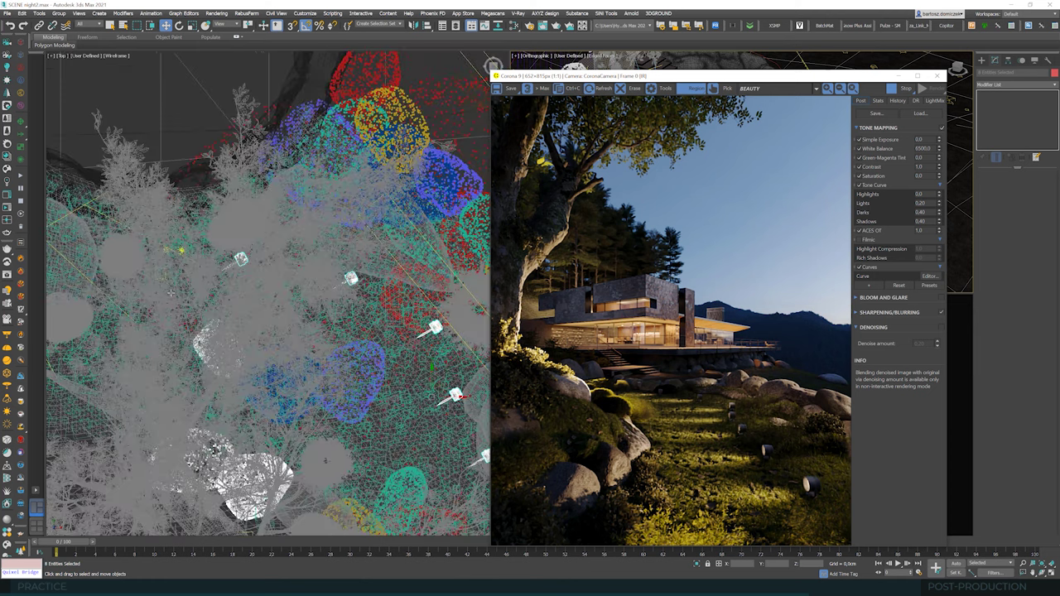
pyautogui.moveTo(175, 173); pyautogui.dragTo(225, 236, button='middle')
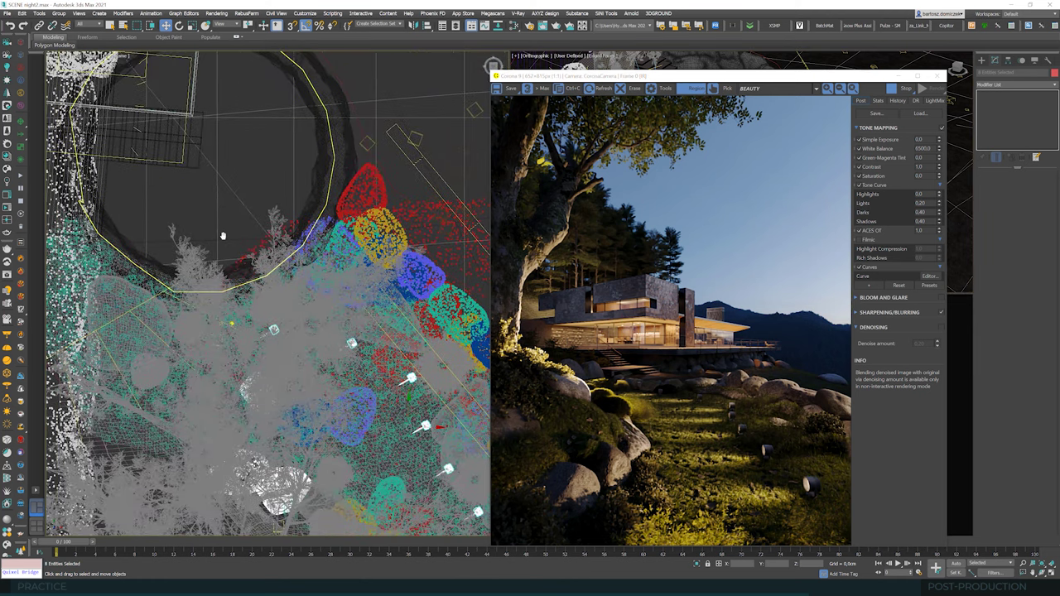
pyautogui.moveTo(188, 179); pyautogui.dragTo(219, 221, button='middle')
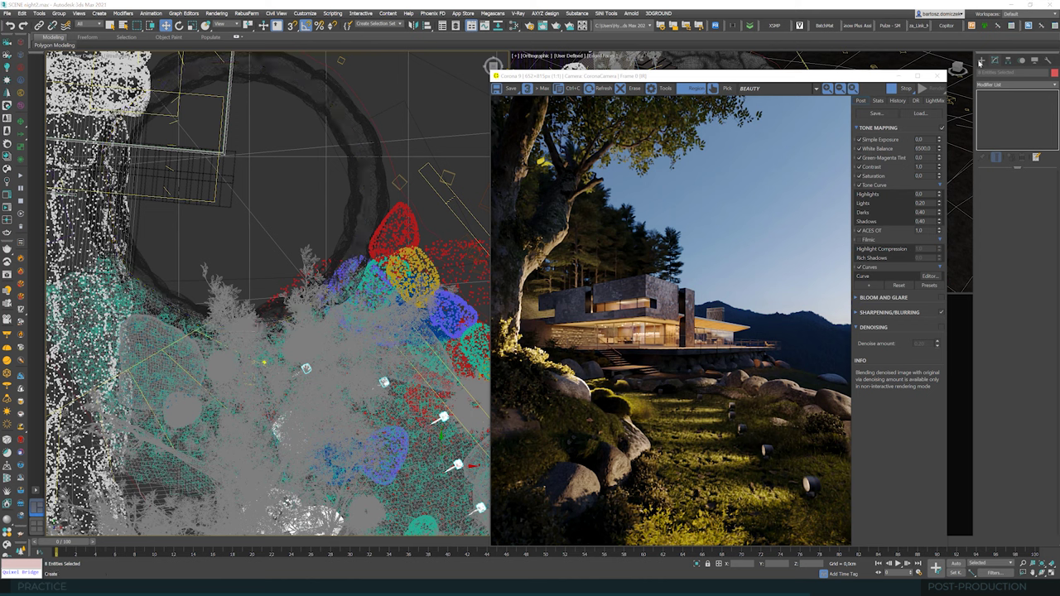
pyautogui.click(981, 59)
pyautogui.click(988, 84)
pyautogui.click(986, 106)
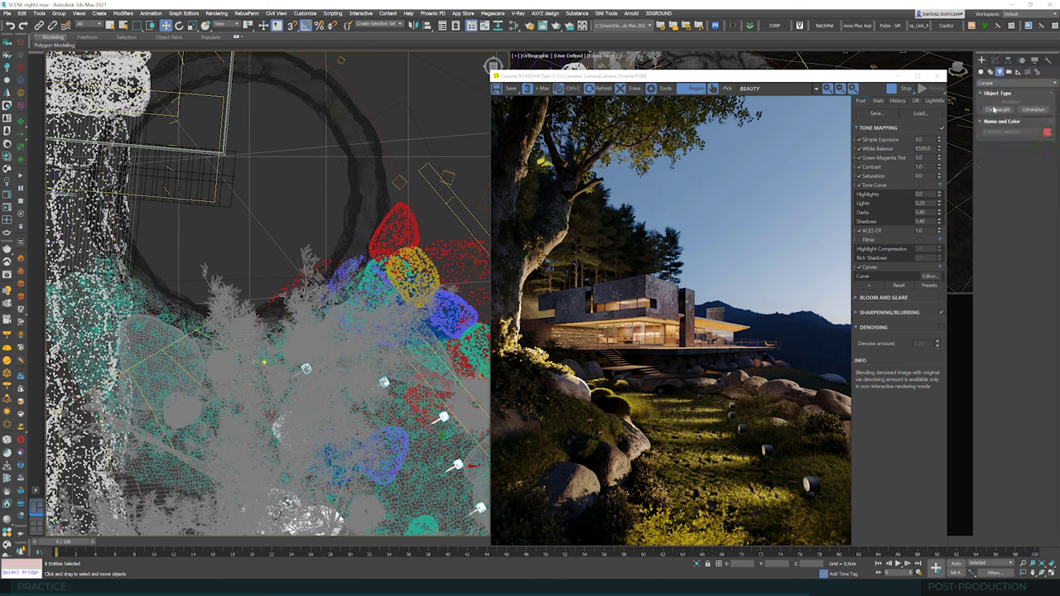
pyautogui.click(997, 108)
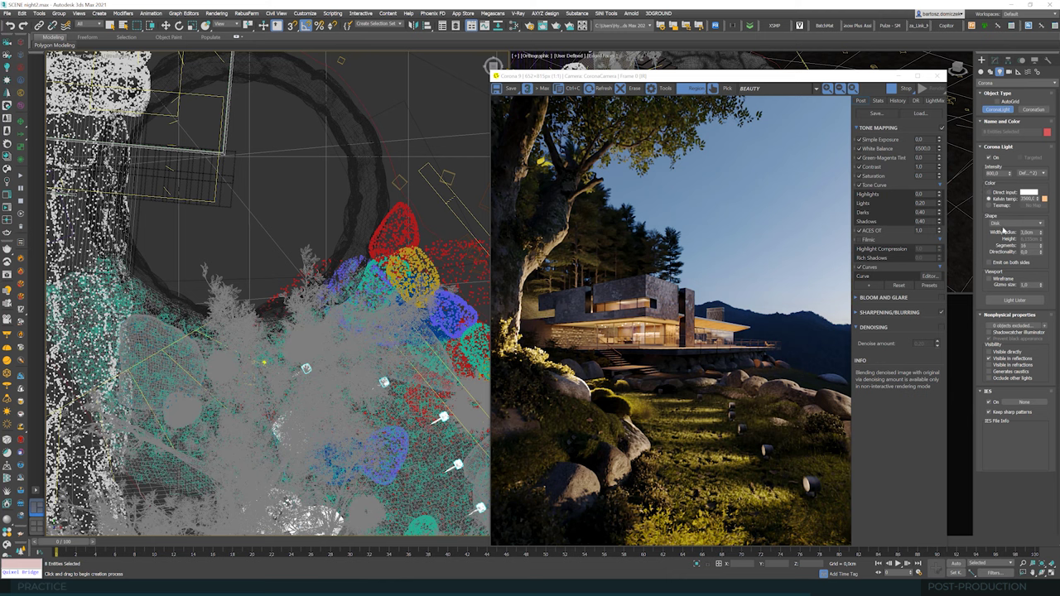
pyautogui.moveTo(254, 116); pyautogui.dragTo(254, 118)
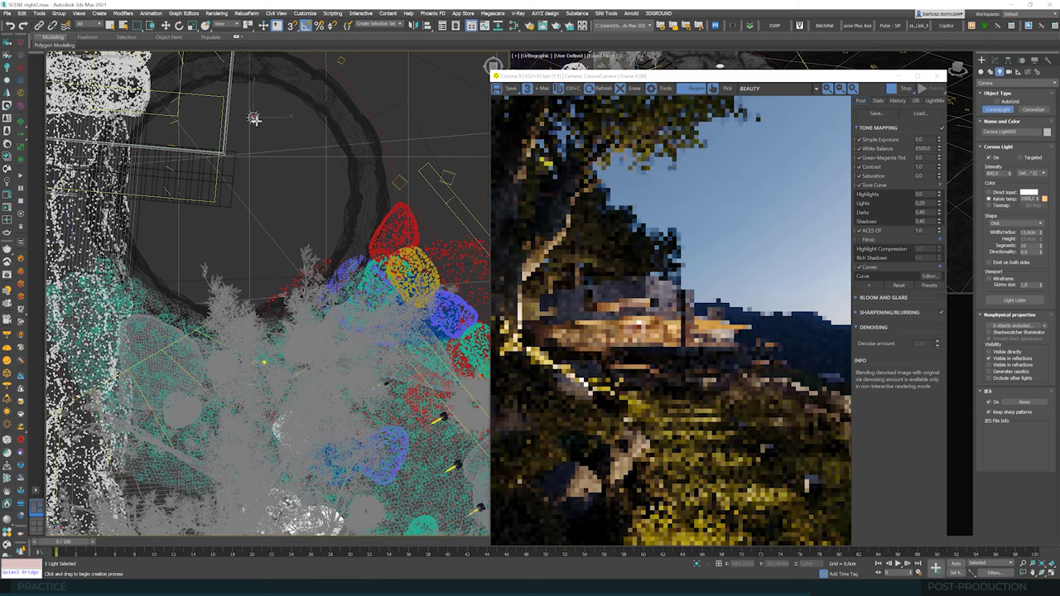
# Step: Rotate the new light to shine horizontally across the pond, and move it to the pond's far rim beside the house
pyautogui.press('e')
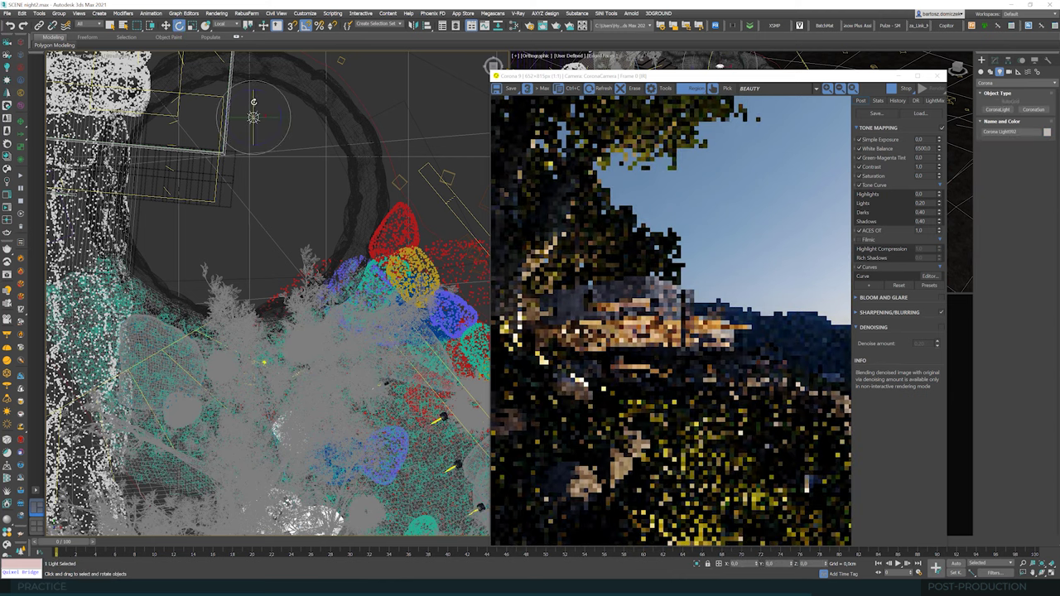
pyautogui.moveTo(253, 102); pyautogui.dragTo(257, 75)
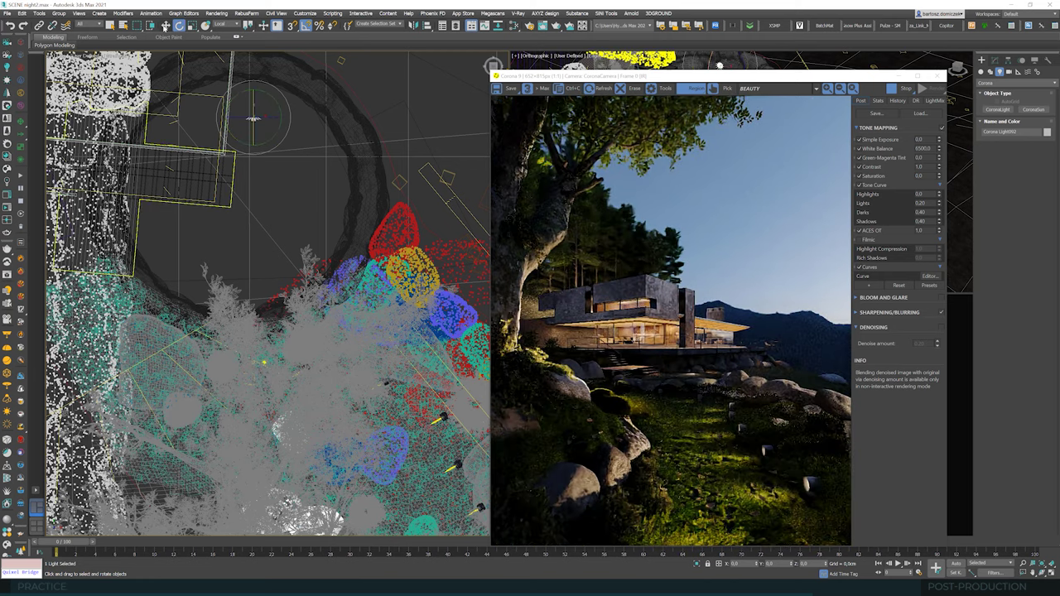
pyautogui.press('w')
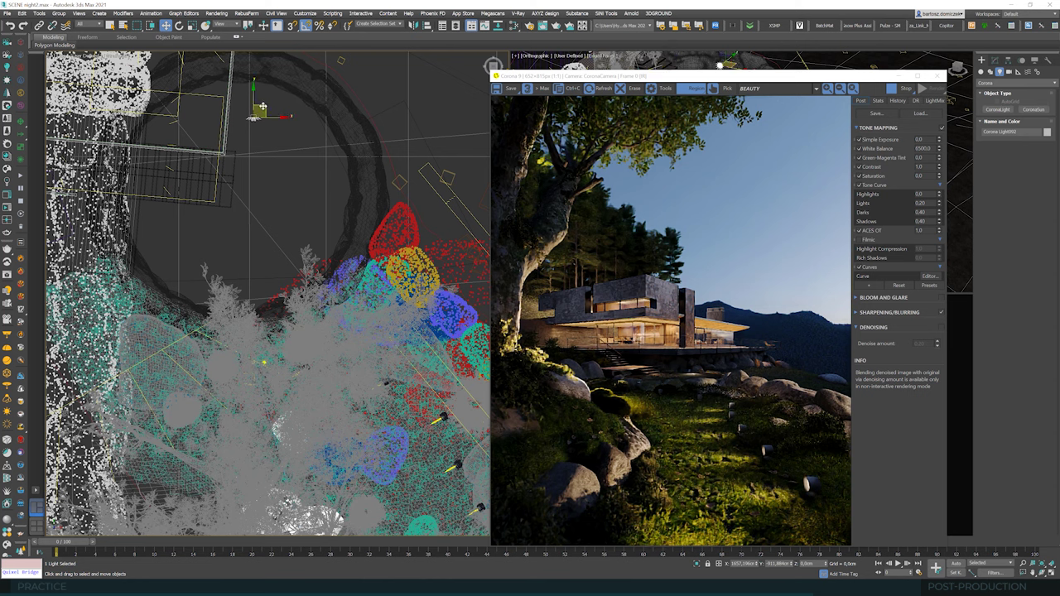
pyautogui.moveTo(261, 108); pyautogui.dragTo(253, 76)
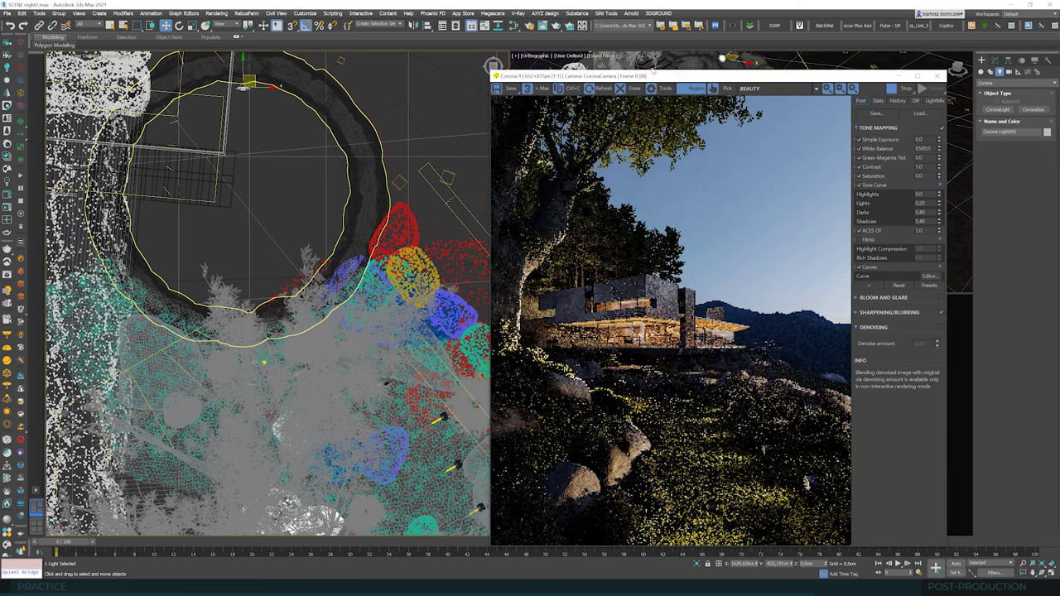
# Step: Load the Real-IES_spotlight_soft_warm_white_led.ies profile into the pond light and set its radius to 6 cm
pyautogui.moveTo(729, 76); pyautogui.dragTo(557, 55)
pyautogui.click(998, 65)
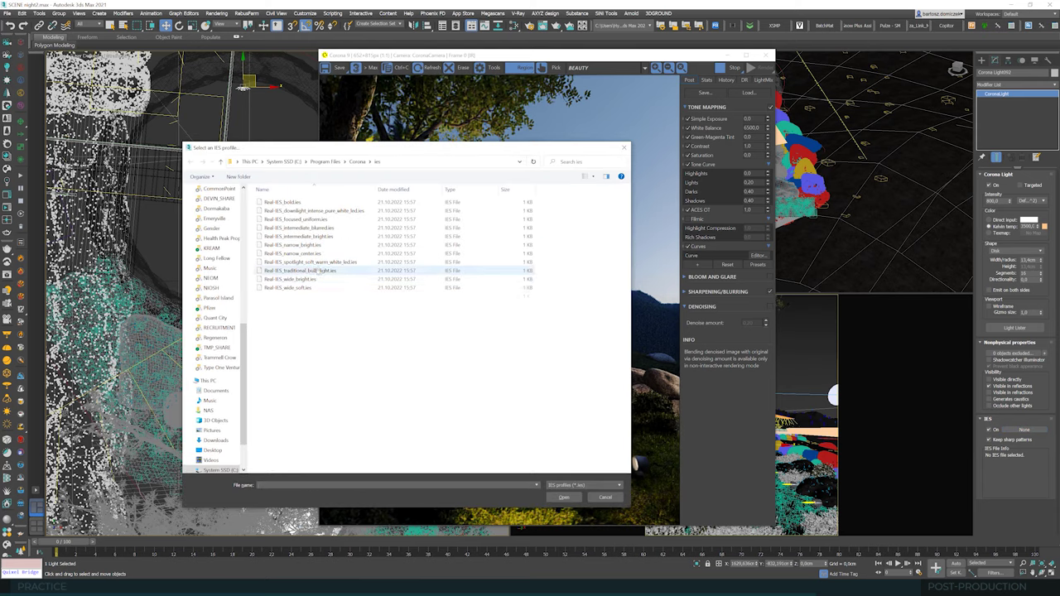
pyautogui.doubleClick(316, 265)
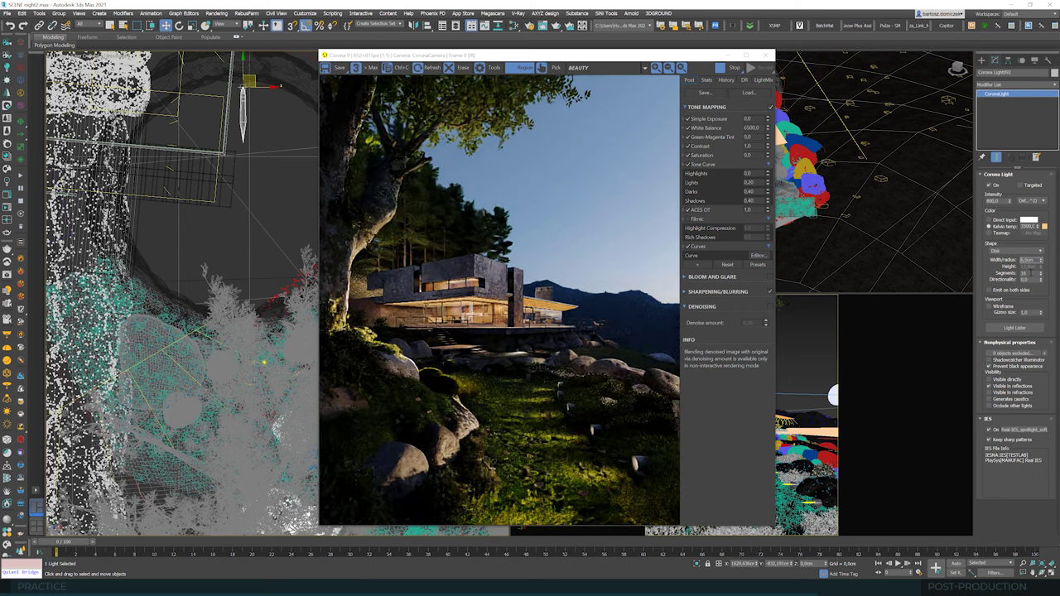
pyautogui.press('Tab')
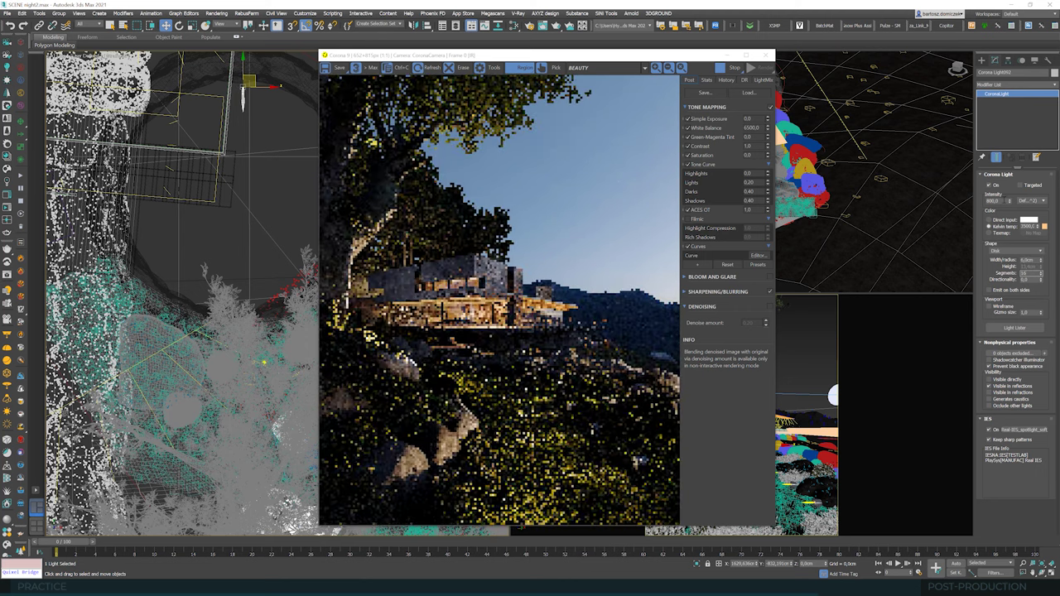
# Step: Give the pond light a light blue direct input color and set its intensity to 1800
pyautogui.click(1028, 221)
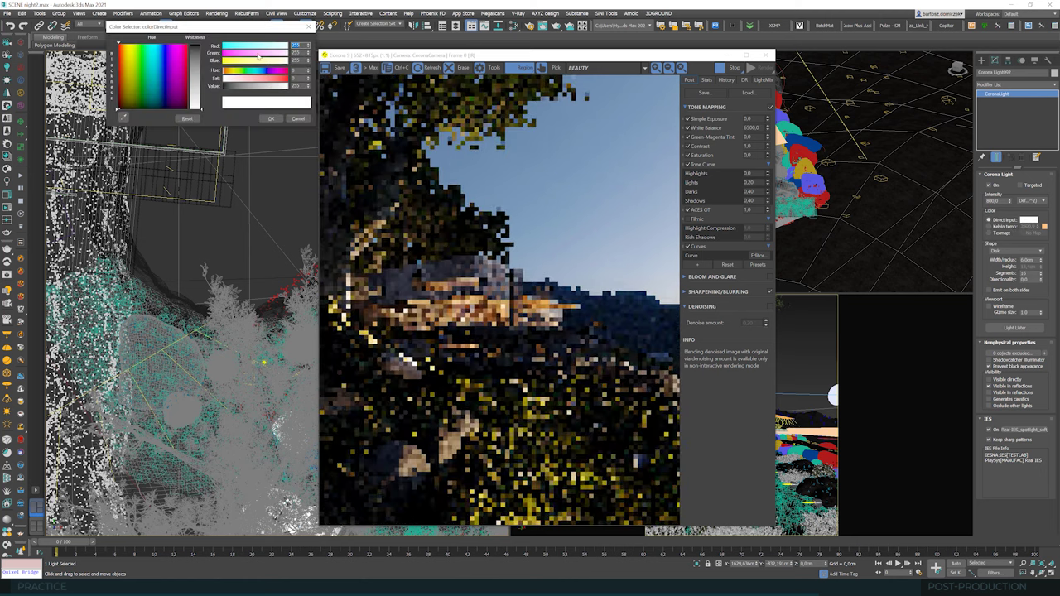
pyautogui.moveTo(155, 69); pyautogui.dragTo(160, 45)
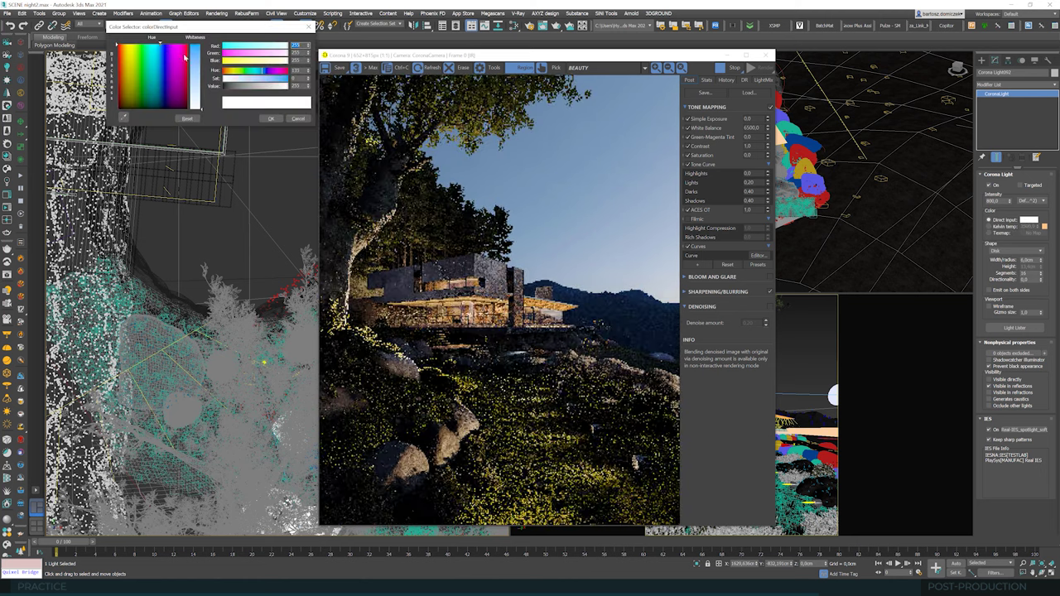
pyautogui.click(271, 118)
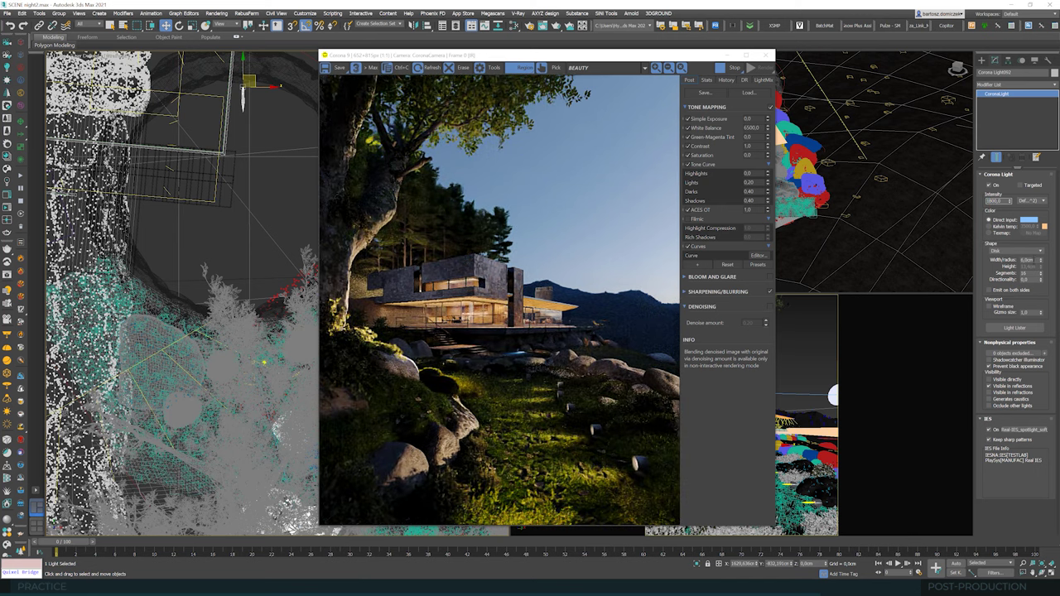
# Step: Lower the pond light slightly in the orthographic view so it sits below the water surface
pyautogui.moveTo(629, 56); pyautogui.dragTo(540, 207)
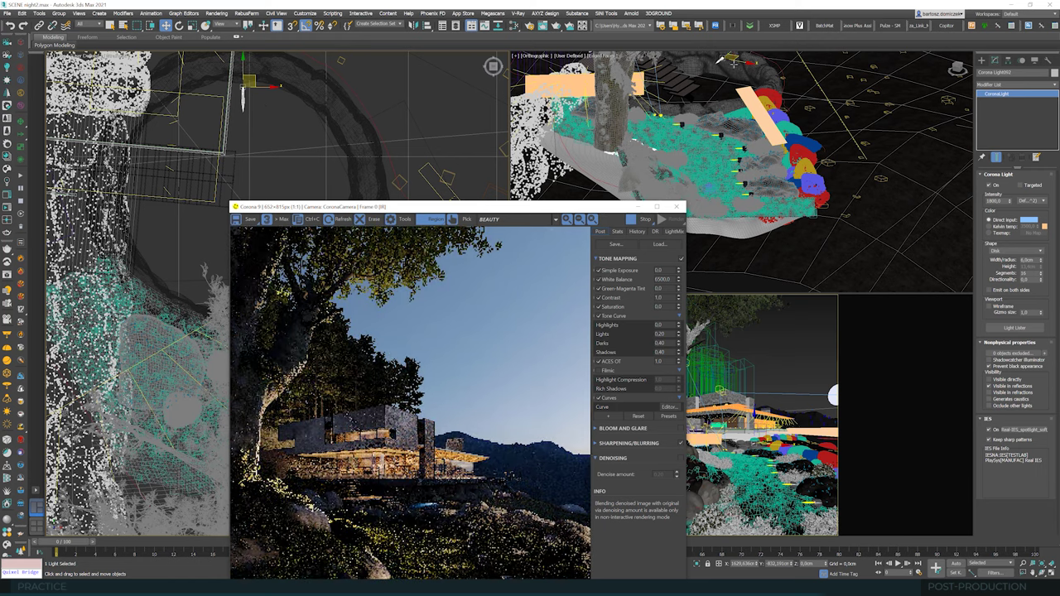
pyautogui.scroll(2, 734, 63)
pyautogui.moveTo(734, 63); pyautogui.dragTo(748, 104, button='middle')
pyautogui.scroll(3, 746, 100)
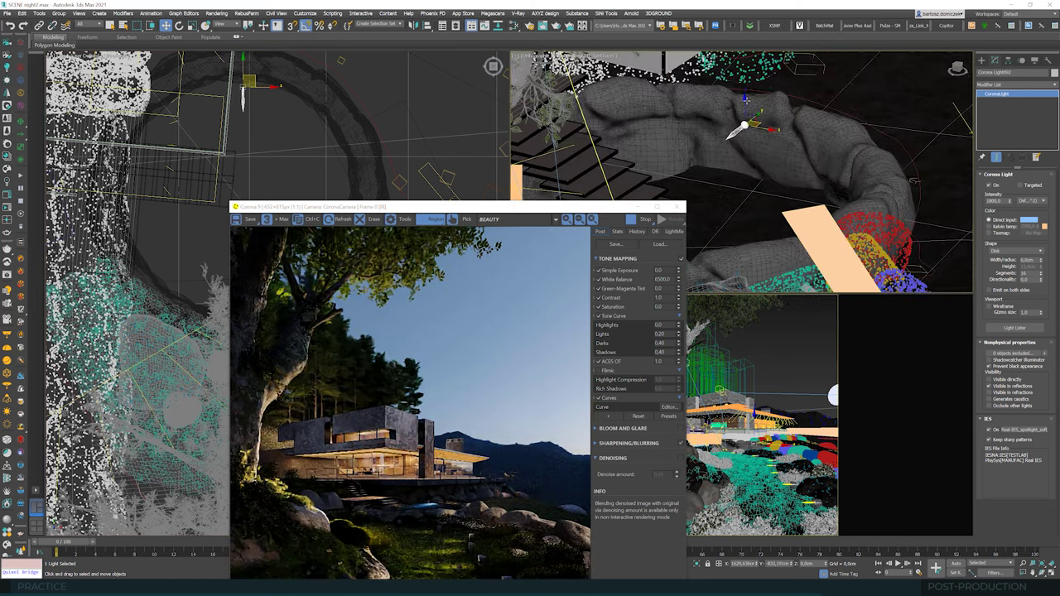
pyautogui.moveTo(745, 103); pyautogui.dragTo(745, 109)
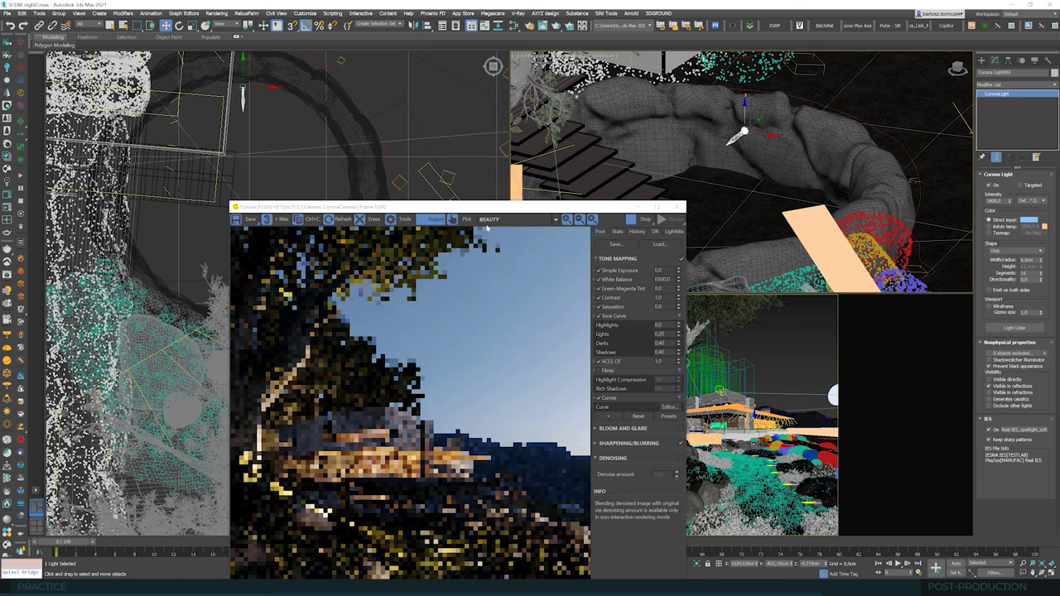
# Step: Clone the blue pond light as an instance toward the opposite side of the pond in the top view
pyautogui.moveTo(487, 208); pyautogui.dragTo(655, 92)
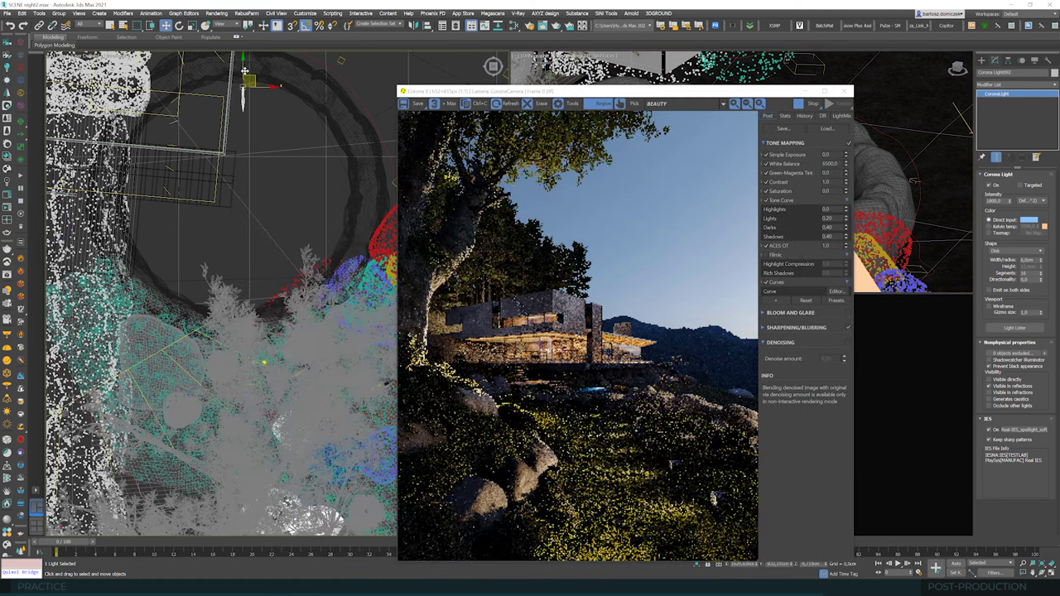
pyautogui.keyDown('shift'); pyautogui.moveTo(242, 67); pyautogui.dragTo(243, 240); pyautogui.keyUp('shift')
pyautogui.click(262, 226)
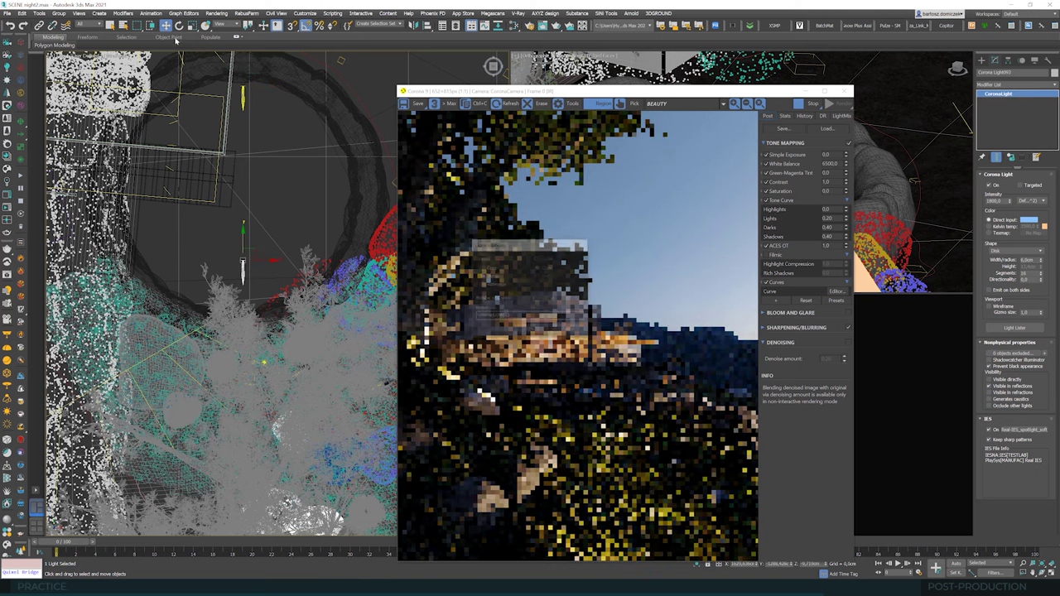
# Step: Turn the cloned light around to face the original, and move it against the pond's near rim
pyautogui.press('e')
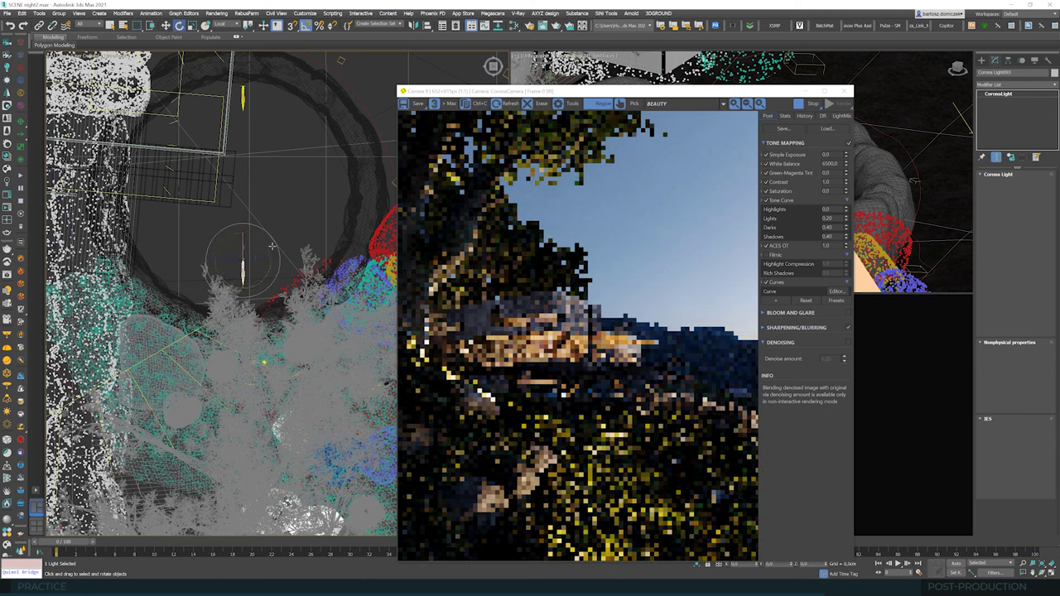
pyautogui.moveTo(261, 240); pyautogui.dragTo(293, 281)
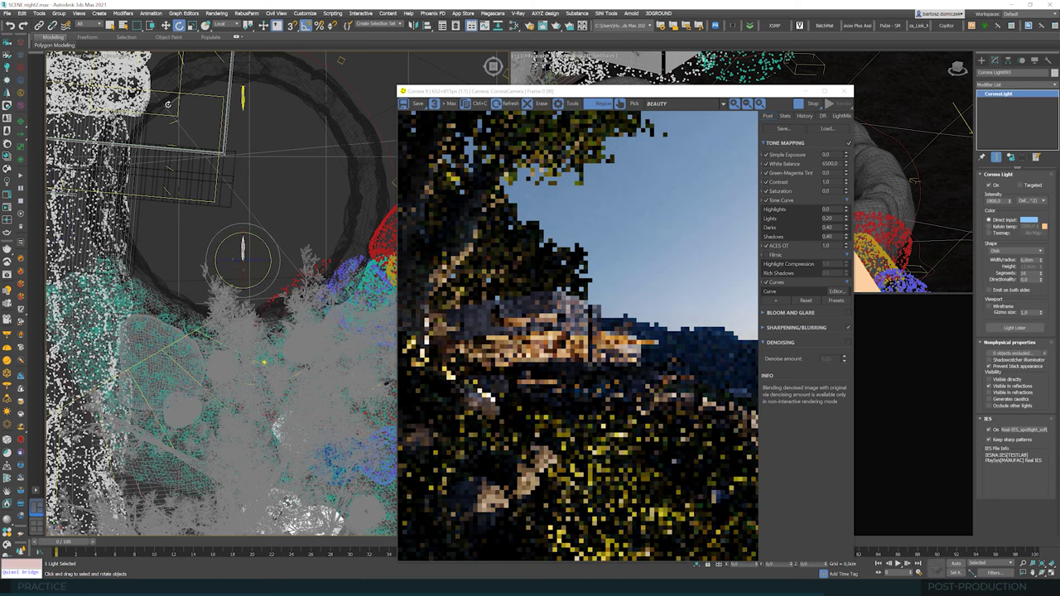
pyautogui.press('w')
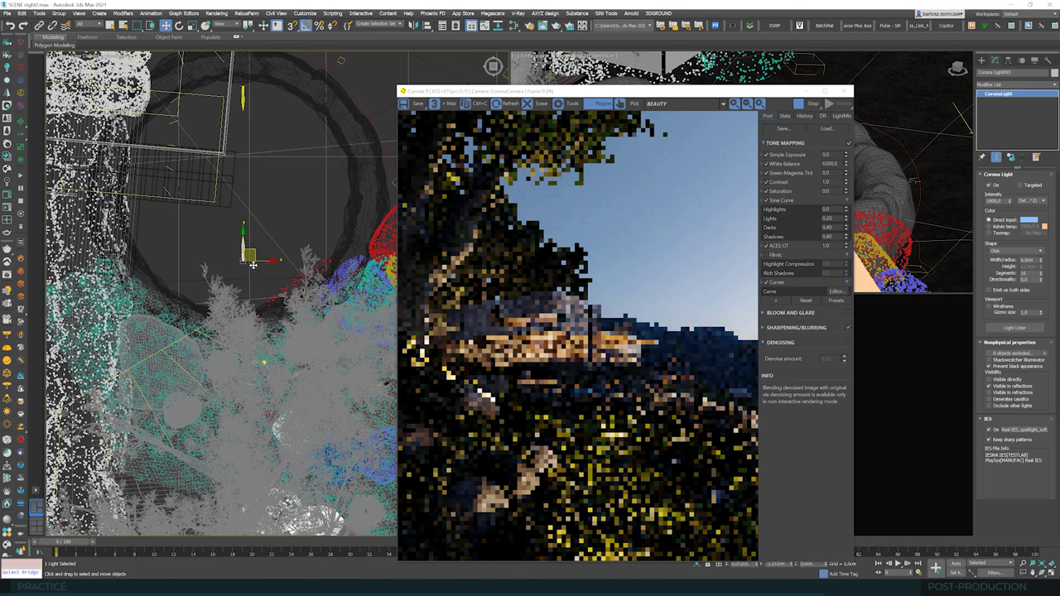
pyautogui.moveTo(248, 240); pyautogui.dragTo(253, 295)
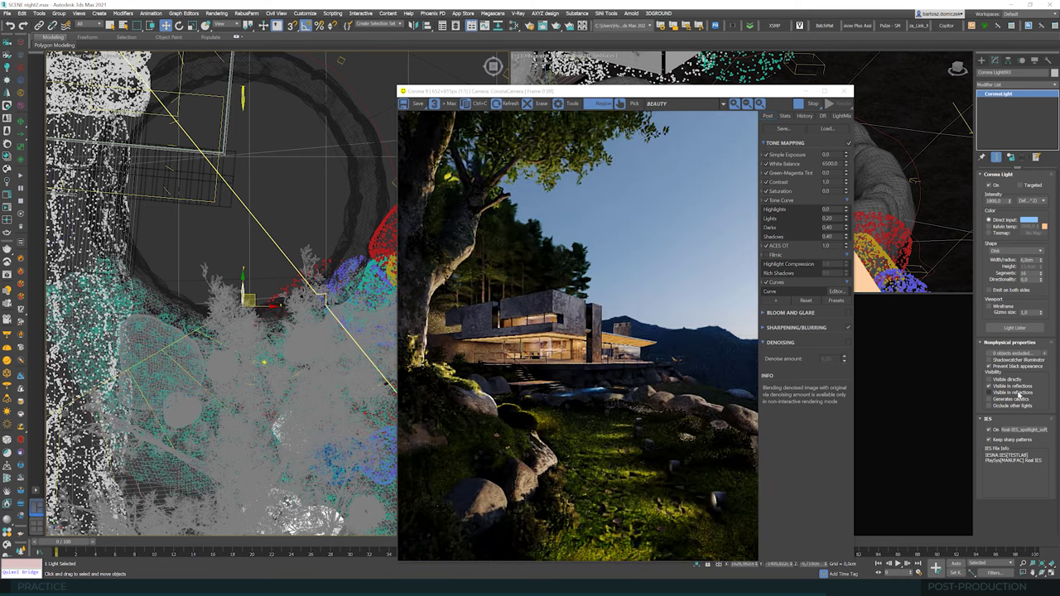
# Step: Make the pond light directly visible and restrict object selection to lights
pyautogui.click(1008, 380)
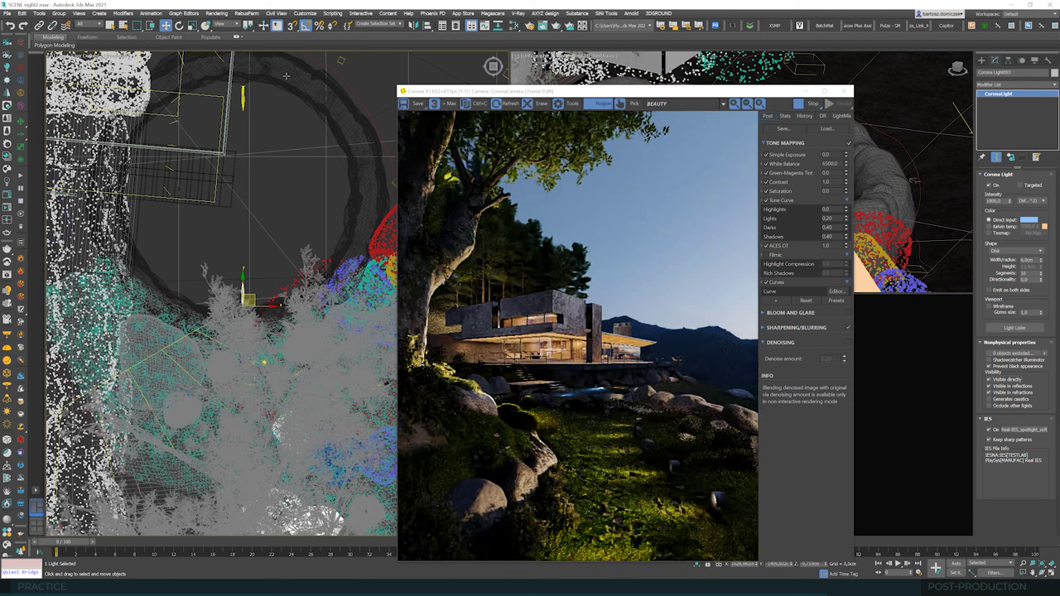
pyautogui.scroll(3, 277, 83)
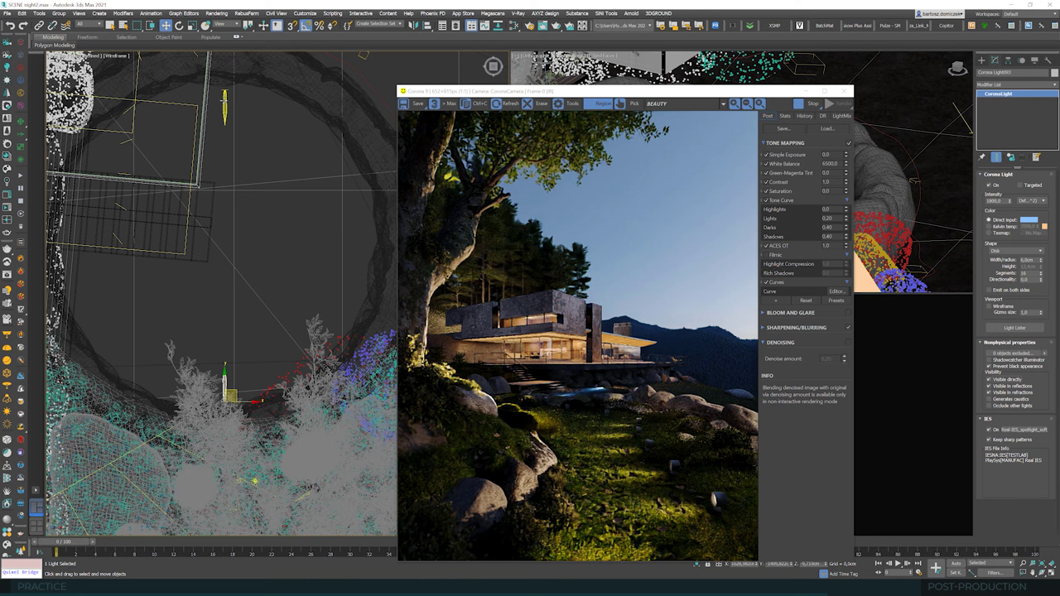
pyautogui.click(87, 24)
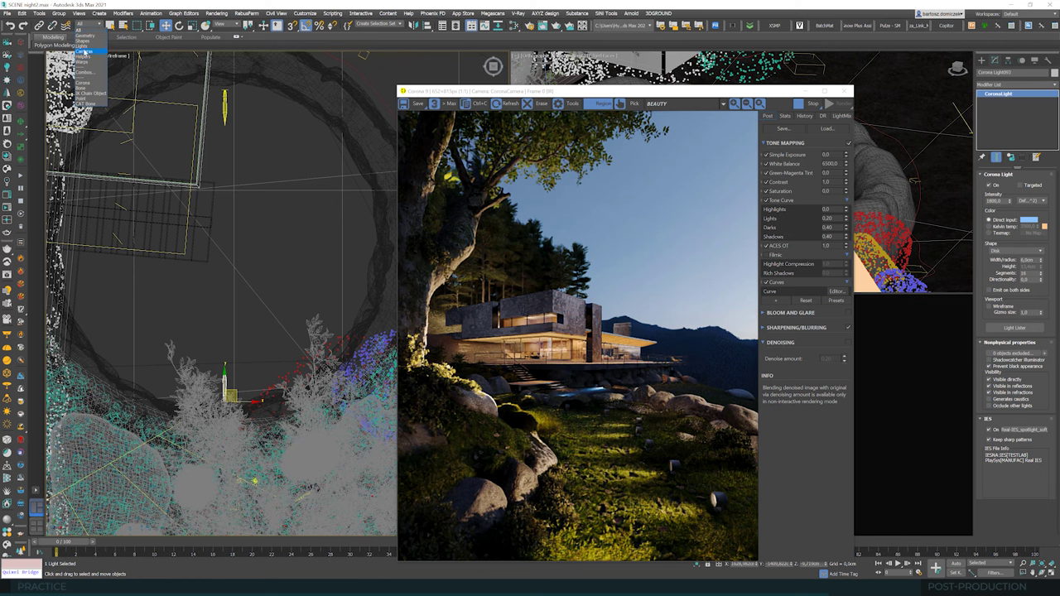
pyautogui.click(83, 47)
# Step: Select both opposing pond lights and try to rotate-clone them around their own local centers
pyautogui.click(179, 25)
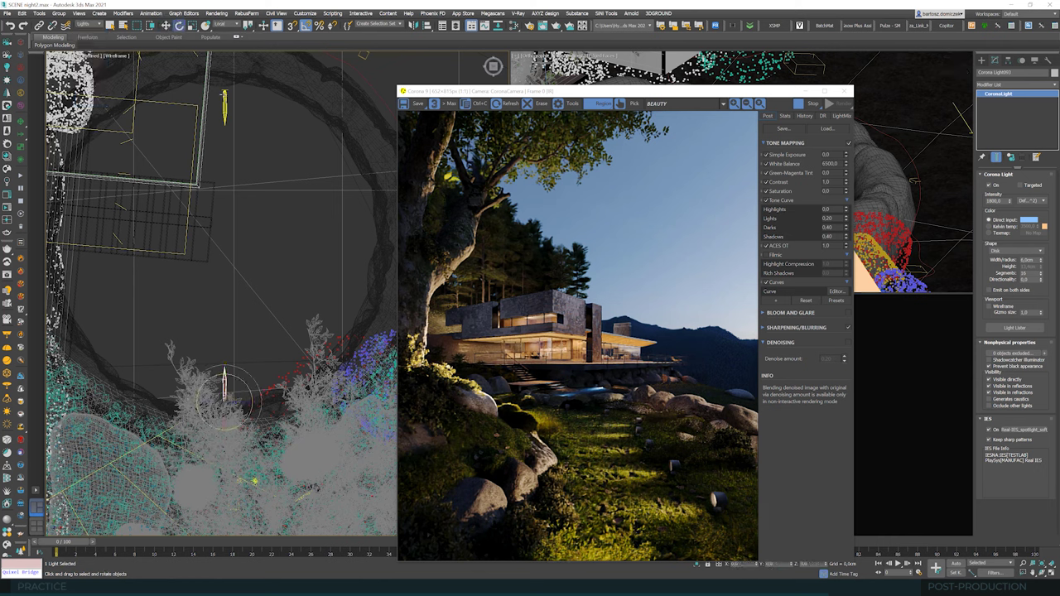
pyautogui.keyDown('ctrl'); pyautogui.click(239, 362); pyautogui.keyUp('ctrl')
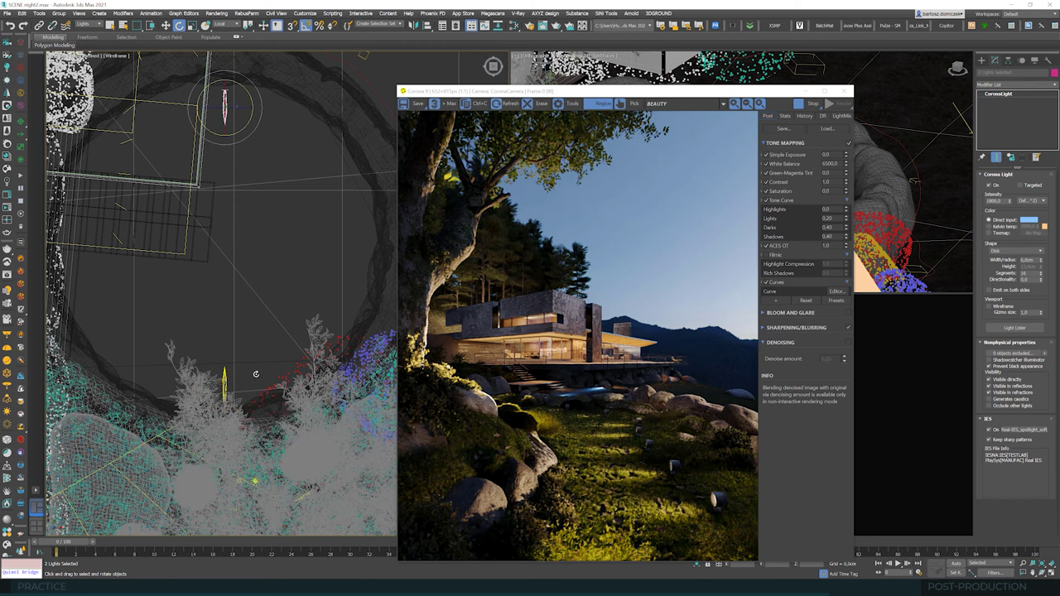
pyautogui.keyDown('shift'); pyautogui.moveTo(240, 361); pyautogui.dragTo(237, 390); pyautogui.keyUp('shift')
pyautogui.click(545, 331)
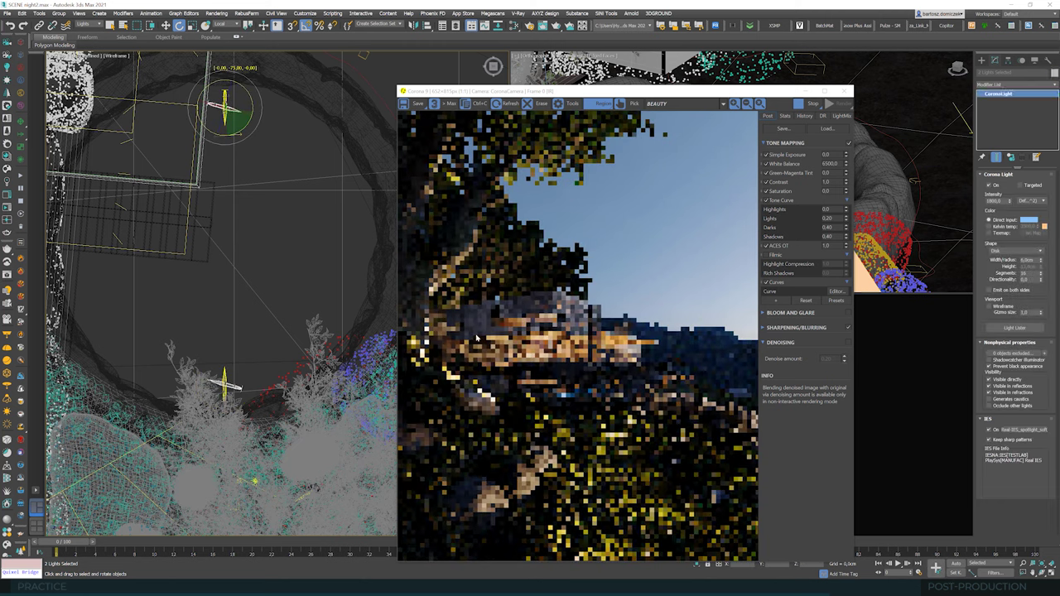
# Step: Rotate-clone the light pair around its shared center using the View coordinate system, forming a ring of twelve pond lights
pyautogui.click(233, 25)
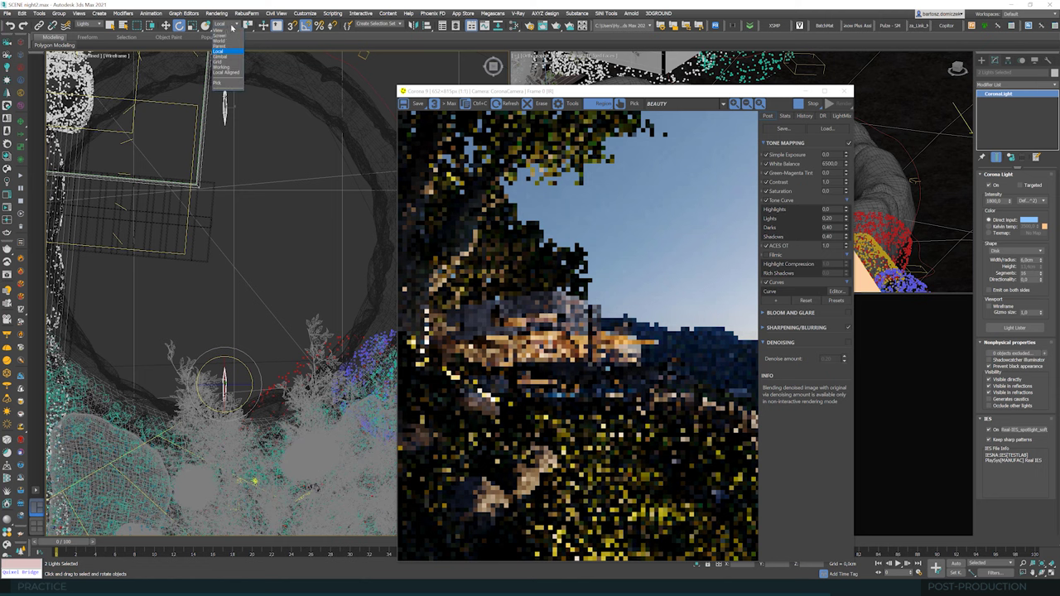
pyautogui.click(222, 32)
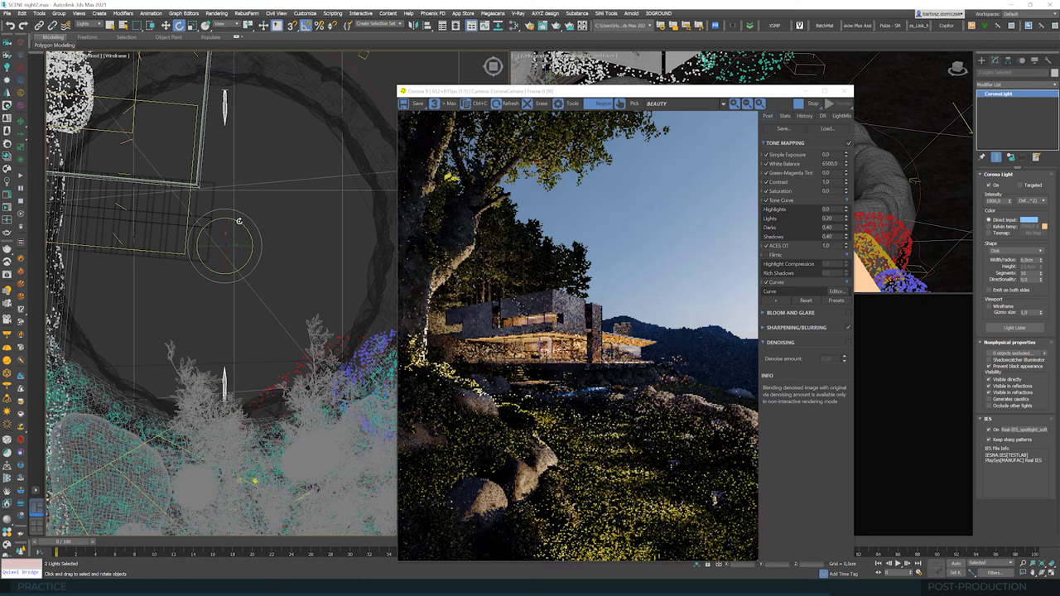
pyautogui.moveTo(238, 221)
pyautogui.mouseDown()
pyautogui.moveTo(262, 232)
pyautogui.moveTo(245, 226)
pyautogui.mouseUp()
pyautogui.press('Return')
# Step: Select all twelve pond lights and rotate the whole ring slightly clockwise in the top view
pyautogui.keyDown('ctrl'); pyautogui.click(224, 381); pyautogui.keyUp('ctrl')
pyautogui.keyDown('ctrl'); pyautogui.click(224, 103); pyautogui.keyUp('ctrl')
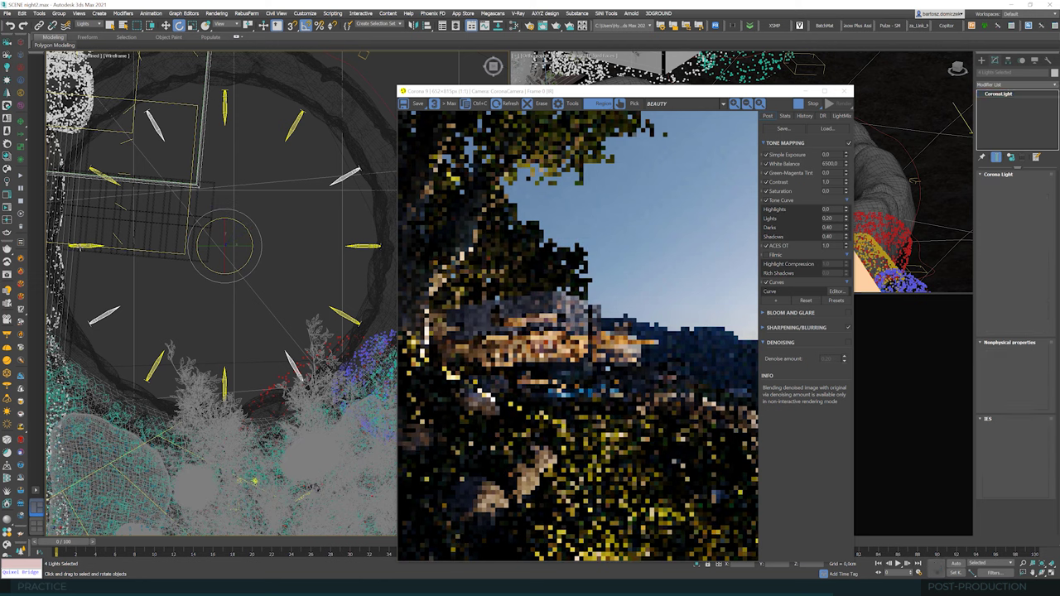
pyautogui.keyDown('ctrl'); pyautogui.click(81, 247); pyautogui.keyUp('ctrl')
pyautogui.keyDown('ctrl'); pyautogui.click(93, 169); pyautogui.keyUp('ctrl')
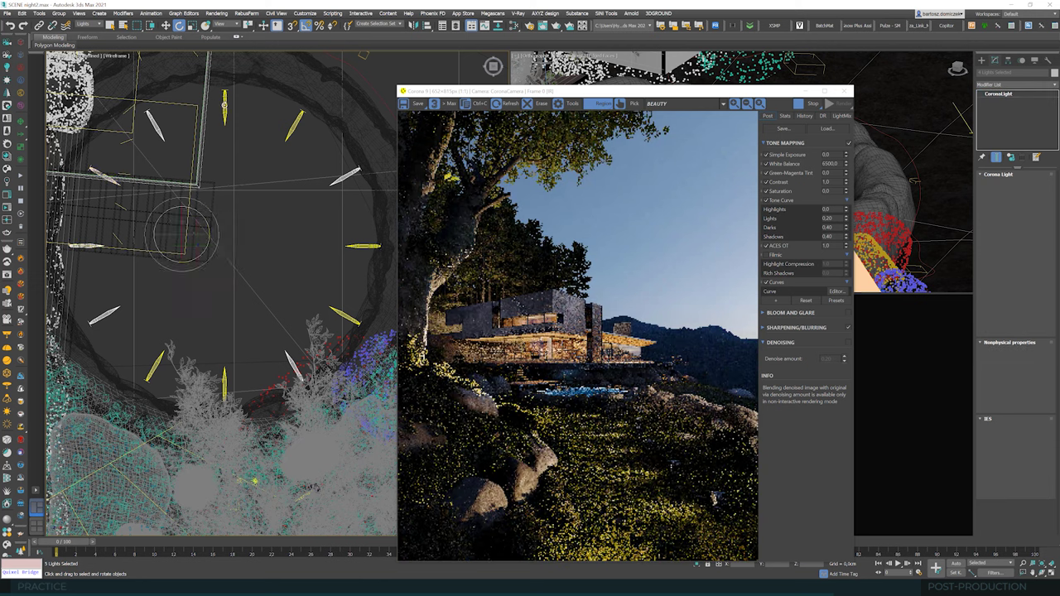
pyautogui.keyDown('ctrl'); pyautogui.click(224, 105); pyautogui.keyUp('ctrl')
pyautogui.keyDown('ctrl'); pyautogui.click(296, 127); pyautogui.keyUp('ctrl')
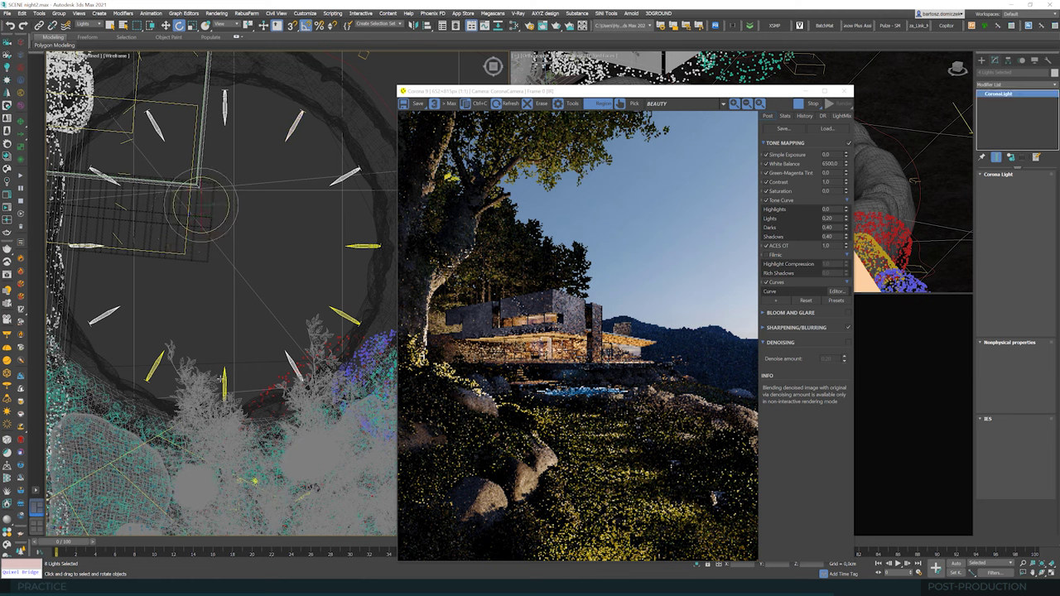
pyautogui.keyDown('ctrl'); pyautogui.click(363, 246); pyautogui.keyUp('ctrl')
pyautogui.keyDown('ctrl'); pyautogui.click(154, 365); pyautogui.keyUp('ctrl')
pyautogui.keyDown('ctrl'); pyautogui.click(223, 383); pyautogui.keyUp('ctrl')
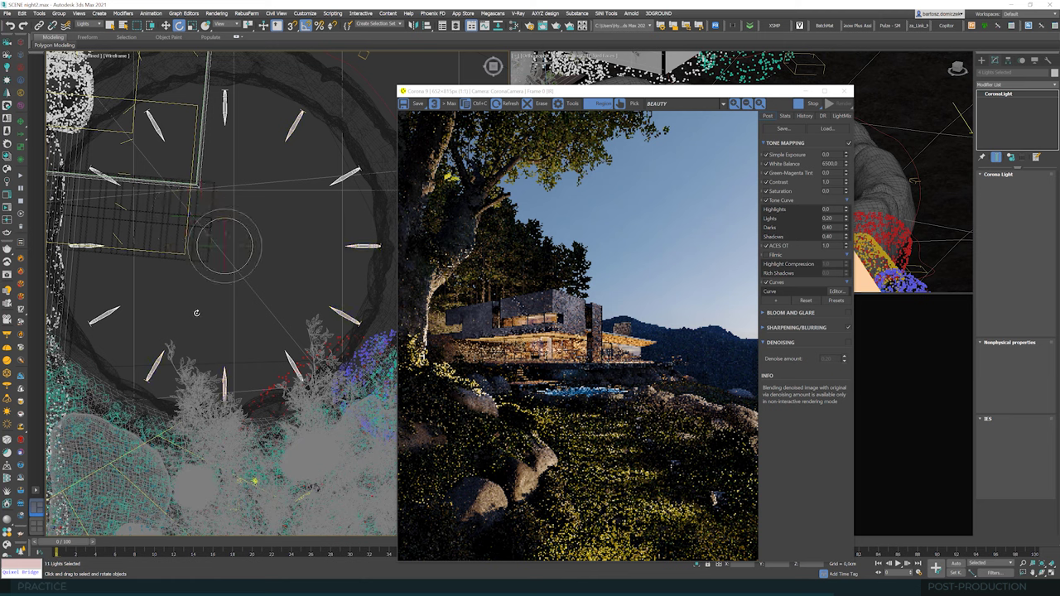
pyautogui.moveTo(233, 221); pyautogui.dragTo(240, 224)
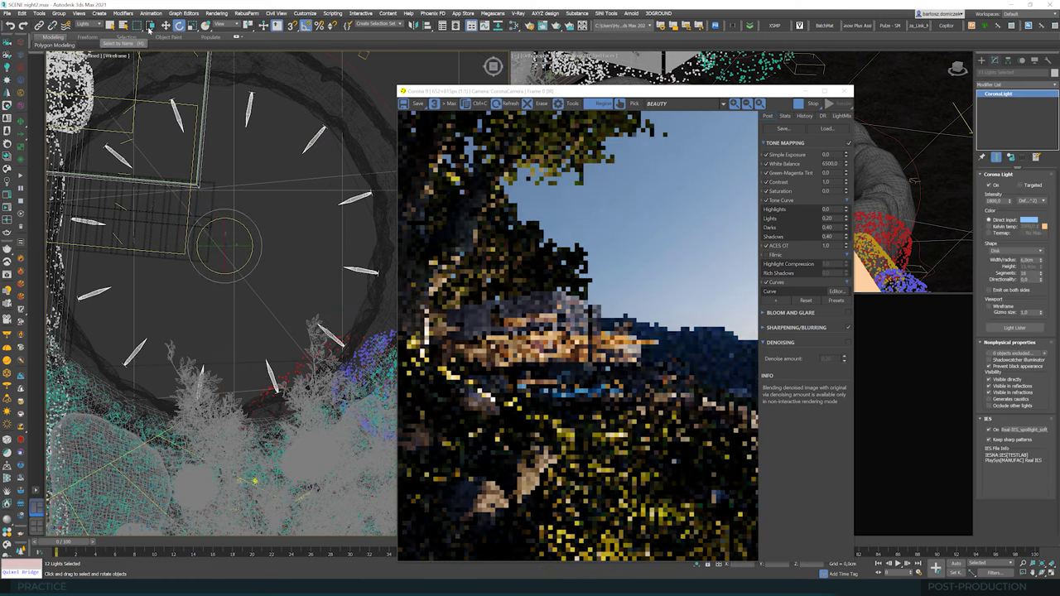
# Step: Delete the single ring light that sits beneath the stairs
pyautogui.click(166, 25)
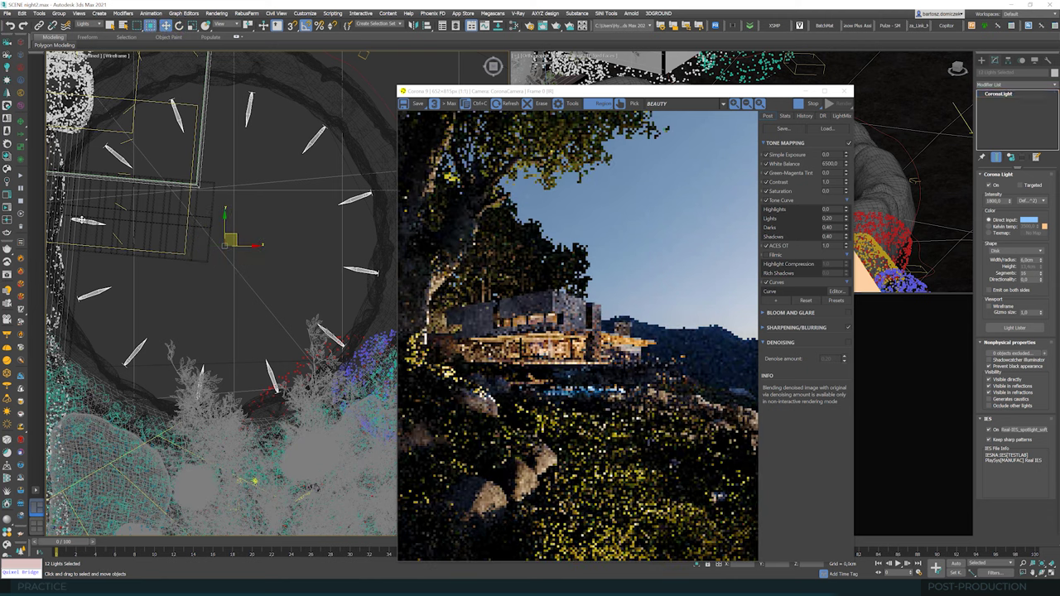
pyautogui.click(87, 221)
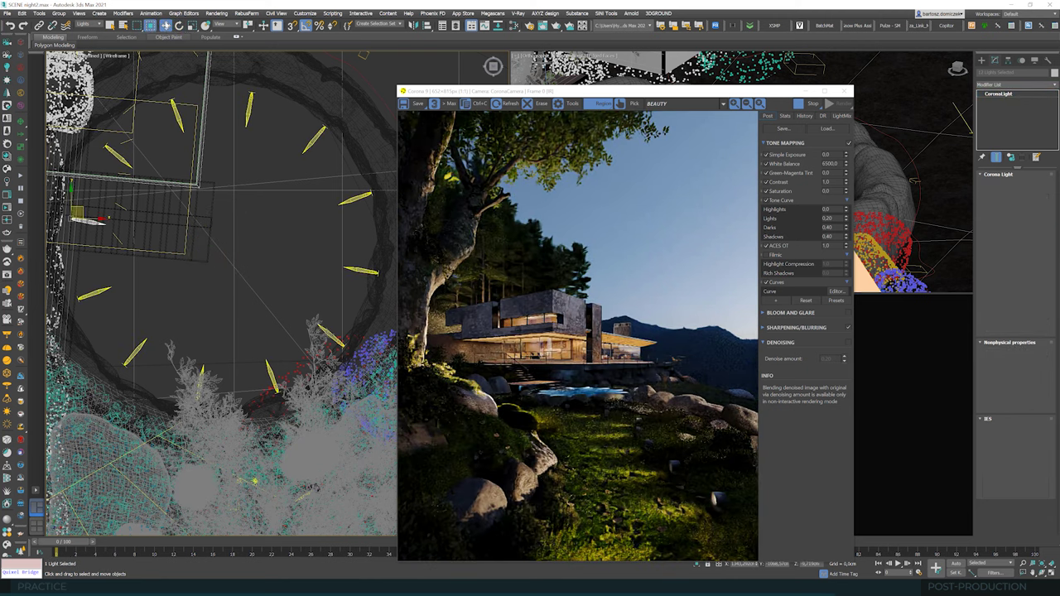
pyautogui.press('Delete')
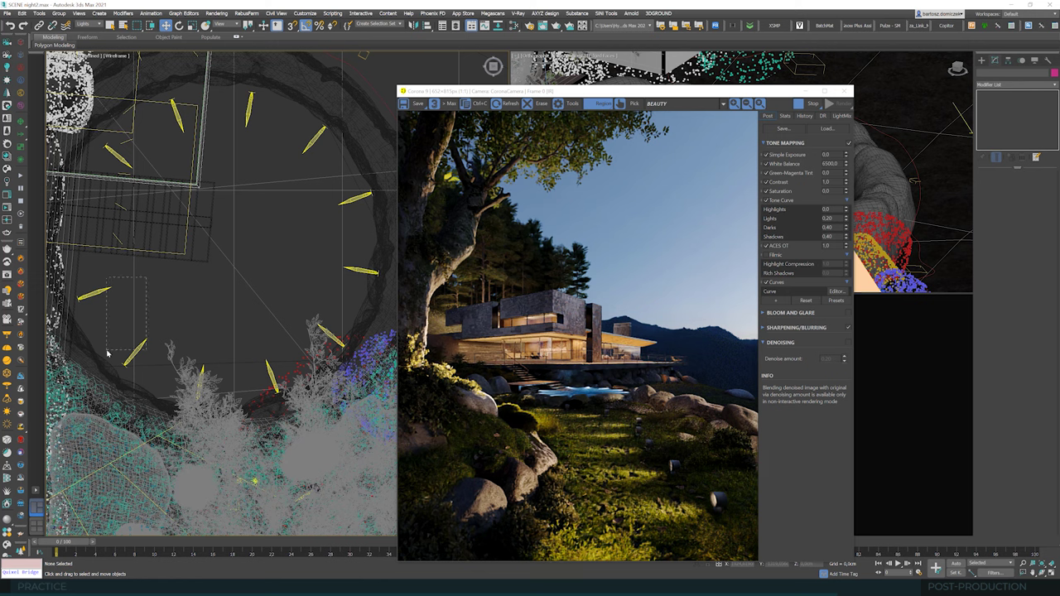
# Step: Select the eleven remaining pond lights and shift the ring slightly toward the stairs in the top view
pyautogui.moveTo(107, 353); pyautogui.dragTo(107, 353)
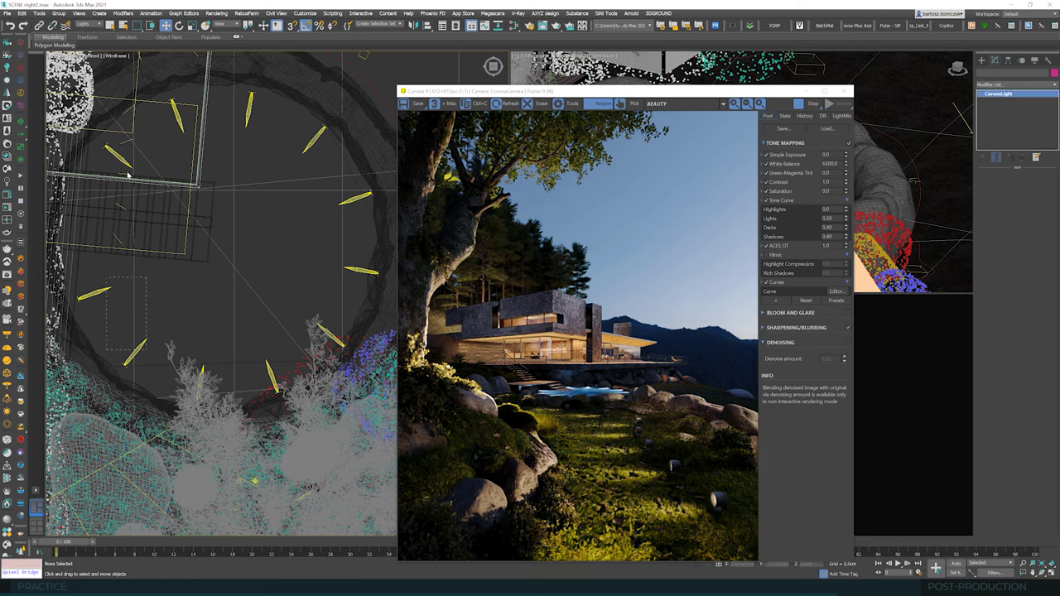
pyautogui.keyDown('ctrl'); pyautogui.click(179, 116); pyautogui.keyUp('ctrl')
pyautogui.keyDown('ctrl'); pyautogui.click(177, 117); pyautogui.keyUp('ctrl')
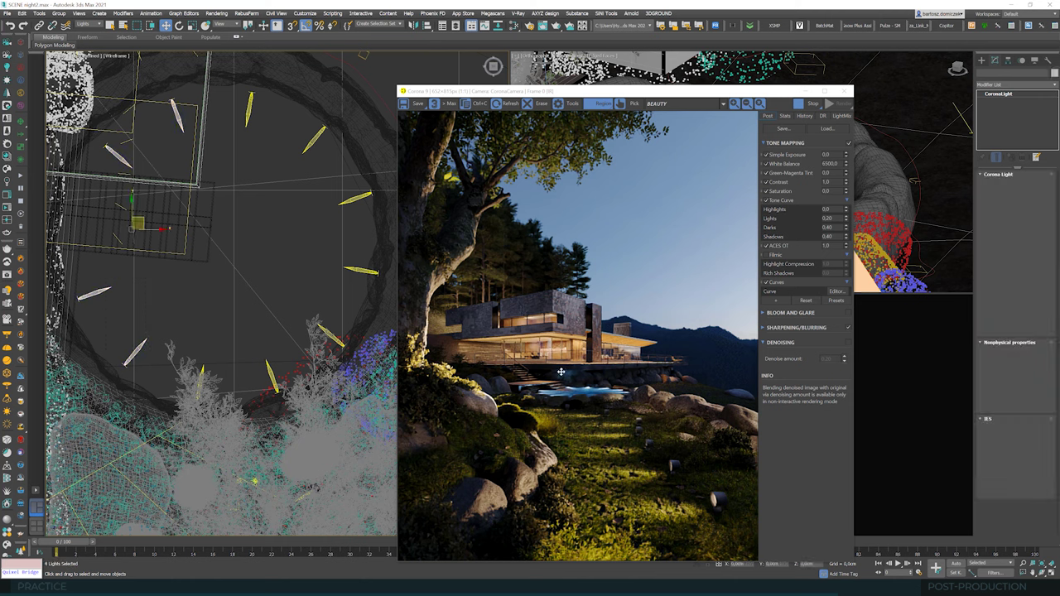
pyautogui.keyDown('ctrl'); pyautogui.click(250, 110); pyautogui.keyUp('ctrl')
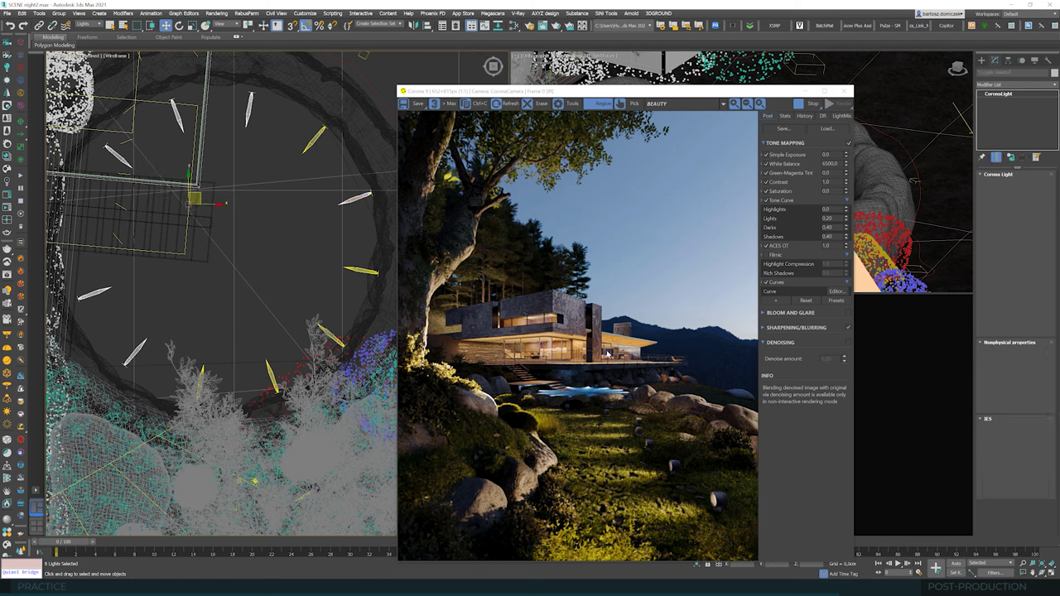
pyautogui.keyDown('ctrl'); pyautogui.click(357, 270); pyautogui.keyUp('ctrl')
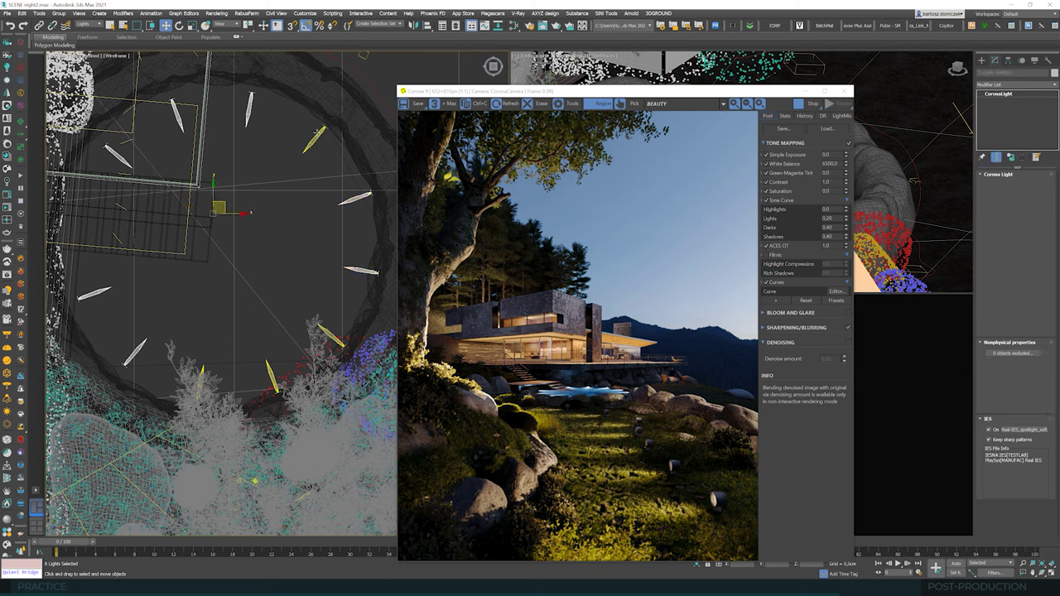
pyautogui.keyDown('ctrl'); pyautogui.click(306, 343); pyautogui.keyUp('ctrl')
pyautogui.keyDown('ctrl'); pyautogui.click(315, 140); pyautogui.keyUp('ctrl')
pyautogui.keyDown('ctrl'); pyautogui.click(328, 333); pyautogui.keyUp('ctrl')
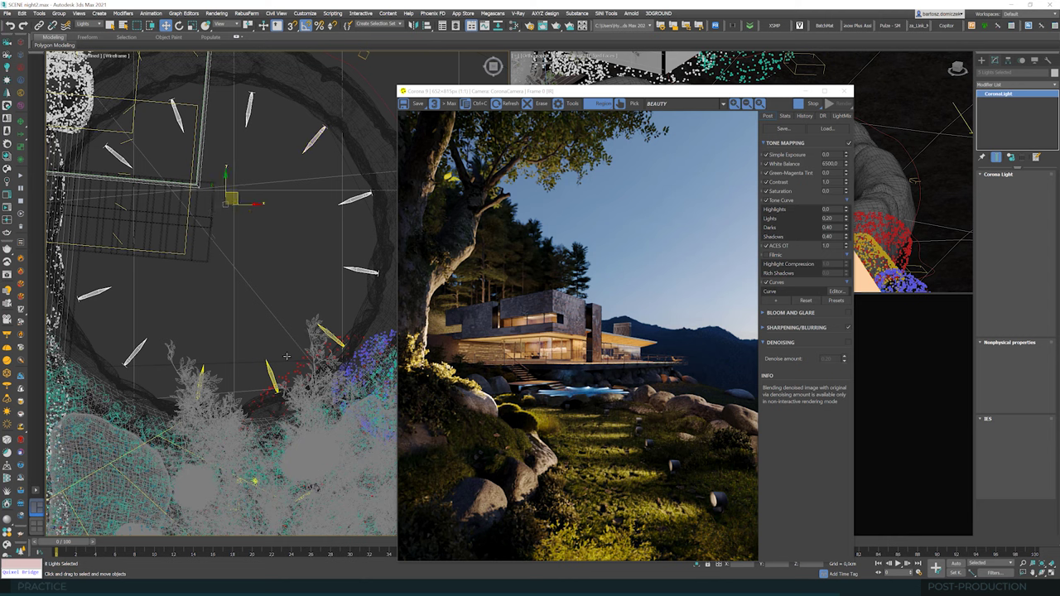
pyautogui.keyDown('ctrl'); pyautogui.click(268, 365); pyautogui.keyUp('ctrl')
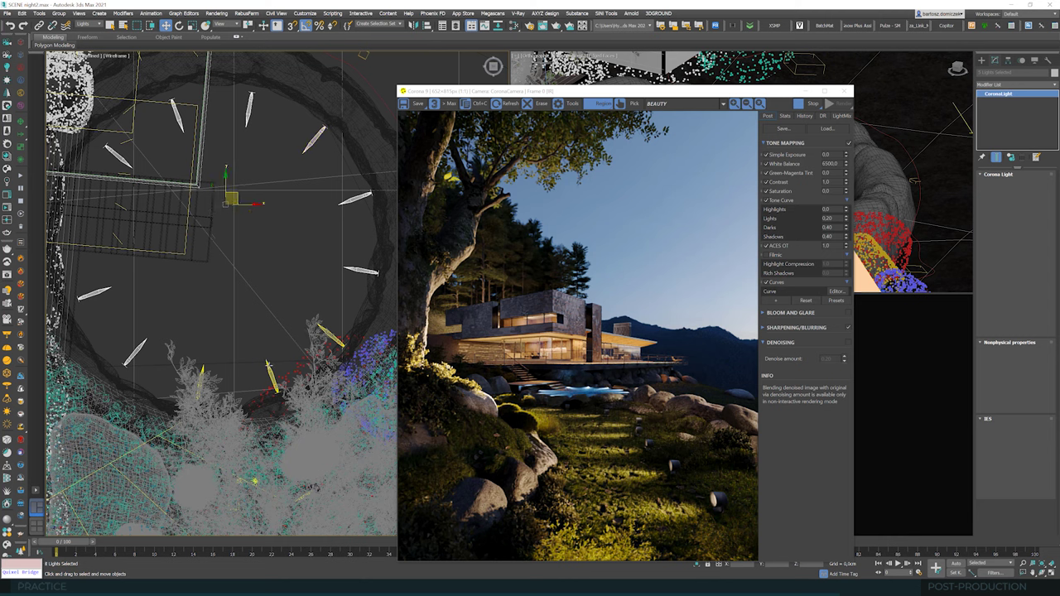
pyautogui.keyDown('ctrl'); pyautogui.click(245, 251); pyautogui.keyUp('ctrl')
pyautogui.moveTo(245, 235); pyautogui.dragTo(240, 233)
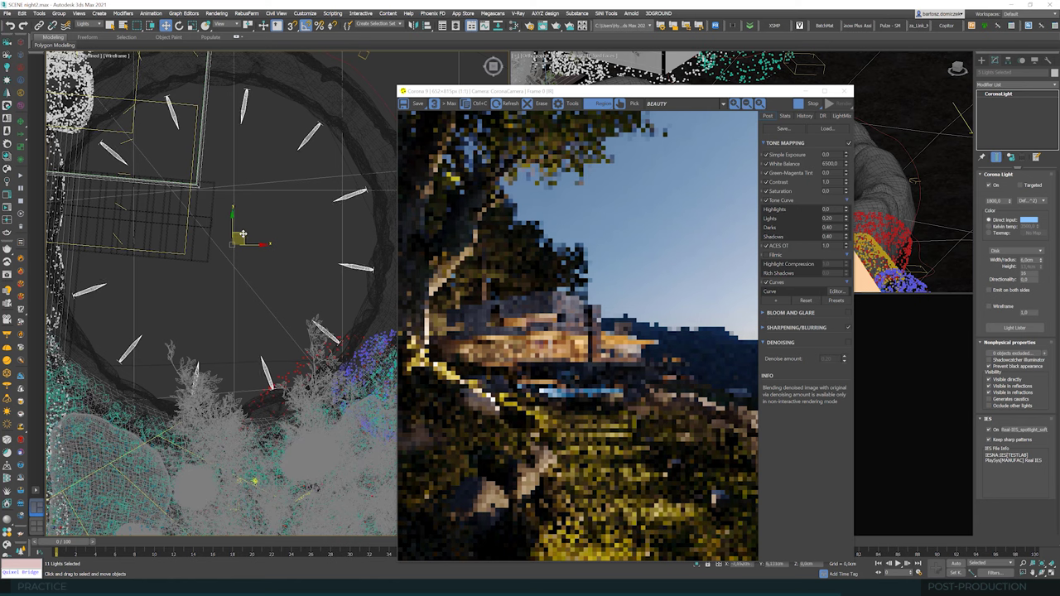
# Step: Lower all eleven pond lights vertically deeper into the pond in the perspective view
pyautogui.moveTo(740, 95); pyautogui.dragTo(440, 77)
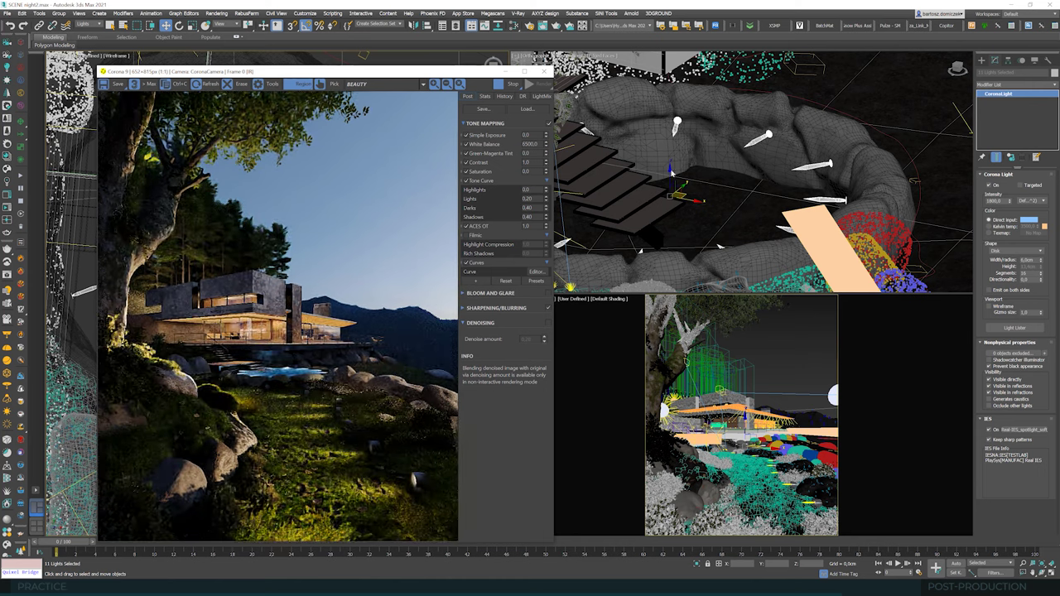
pyautogui.moveTo(668, 173); pyautogui.dragTo(664, 197)
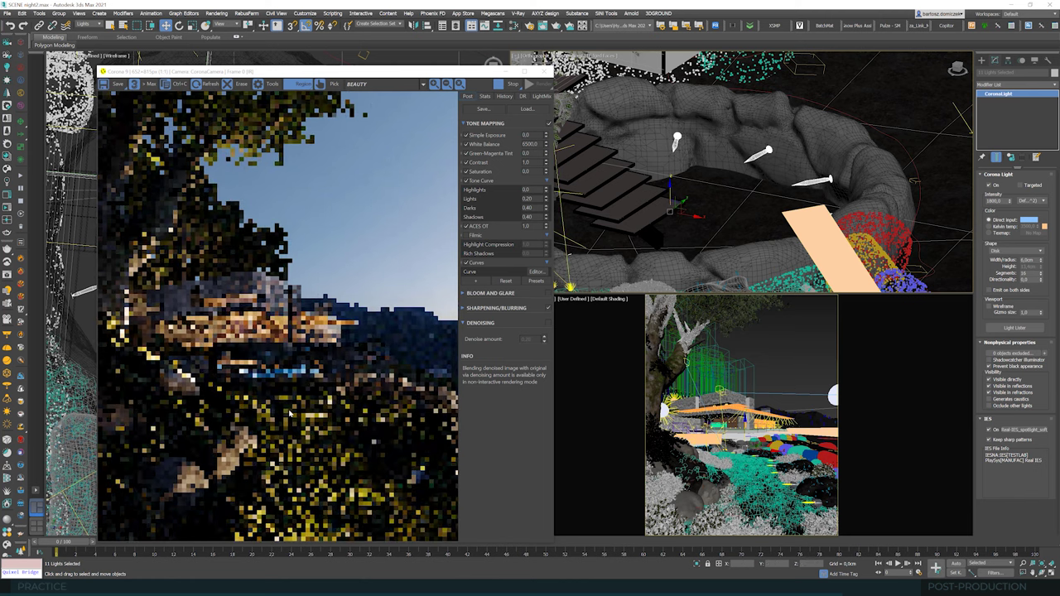
pyautogui.scroll(2, 265, 352)
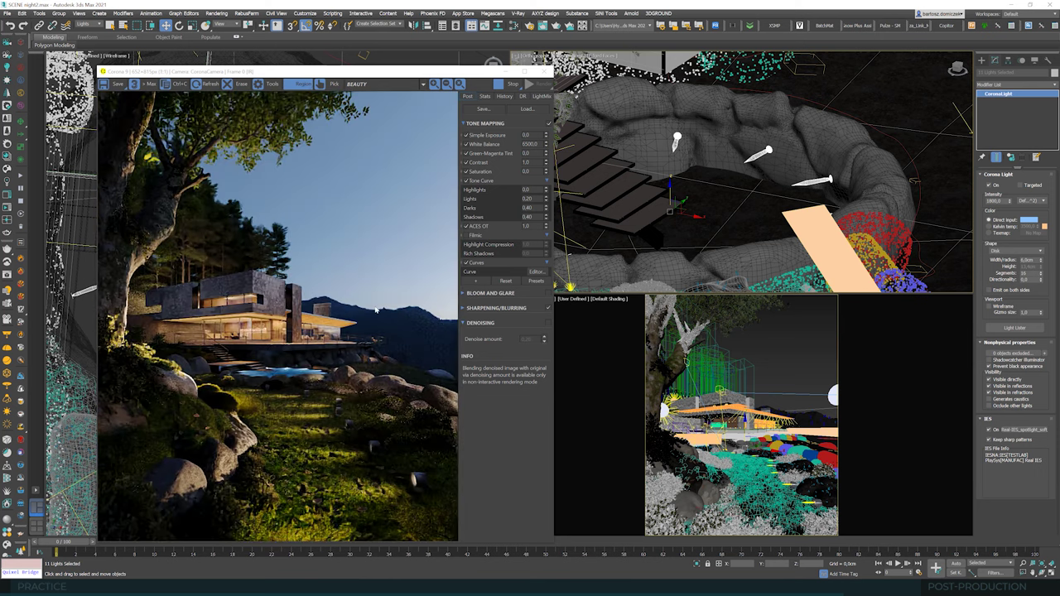
pyautogui.moveTo(445, 75); pyautogui.dragTo(477, 64)
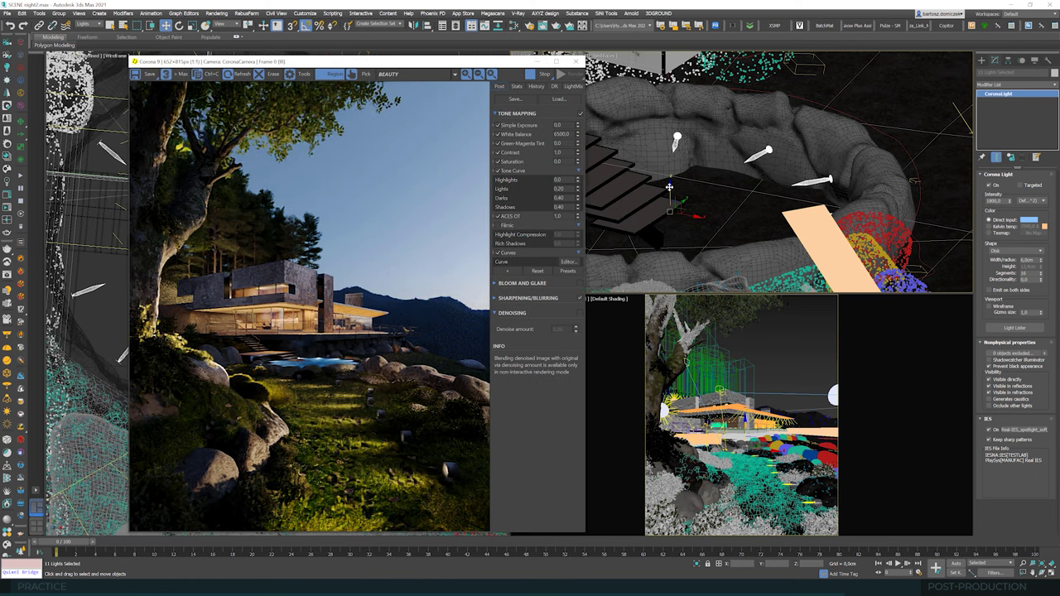
pyautogui.moveTo(669, 187); pyautogui.dragTo(669, 192)
# Step: Select the four pond lights along the near rim, raise them slightly, and inspect the pond in the interactive render
pyautogui.moveTo(468, 62); pyautogui.dragTo(702, 56)
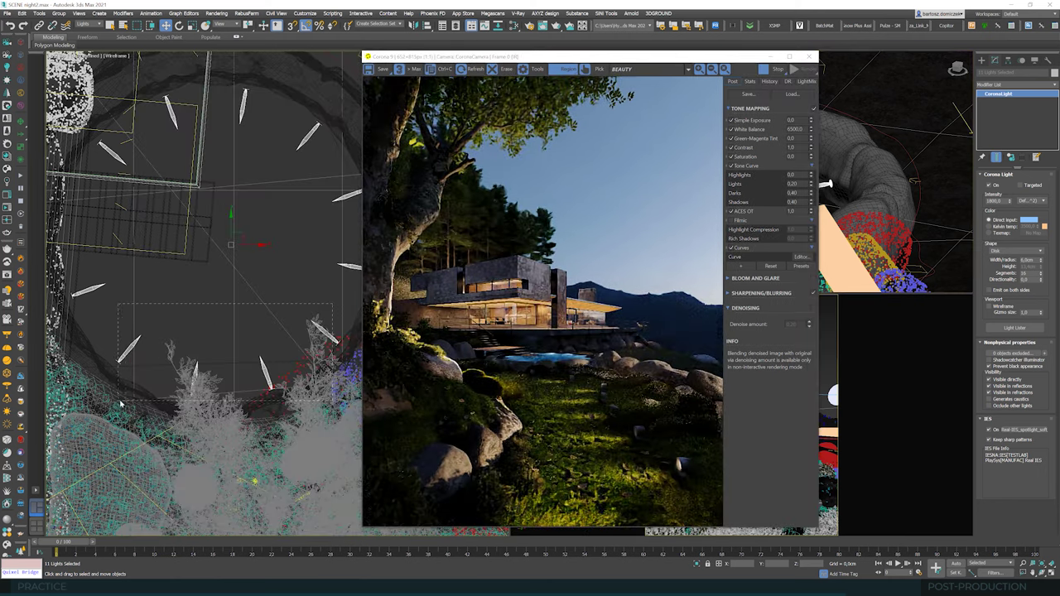
pyautogui.moveTo(117, 381); pyautogui.dragTo(354, 306)
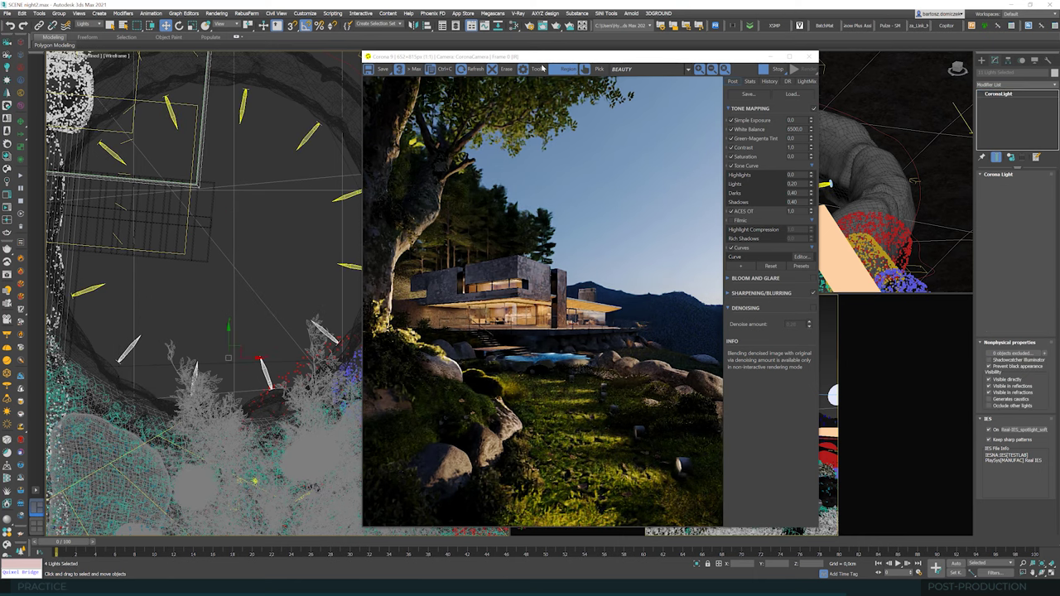
pyautogui.moveTo(631, 67); pyautogui.dragTo(407, 76)
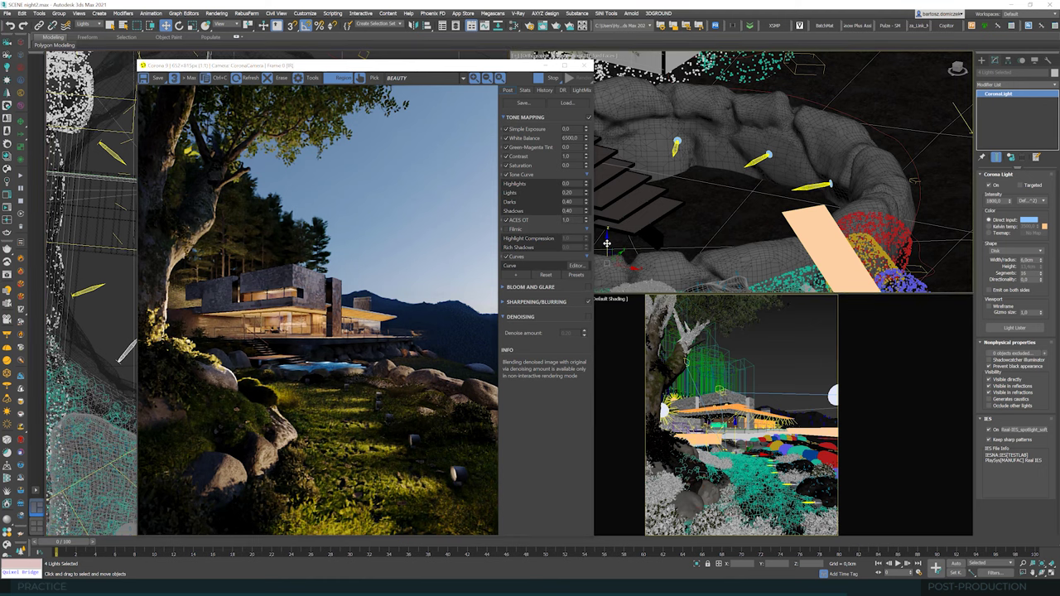
pyautogui.moveTo(609, 240)
pyautogui.mouseDown()
pyautogui.moveTo(610, 218)
pyautogui.moveTo(602, 233)
pyautogui.mouseUp()
pyautogui.moveTo(419, 81); pyautogui.dragTo(432, 59)
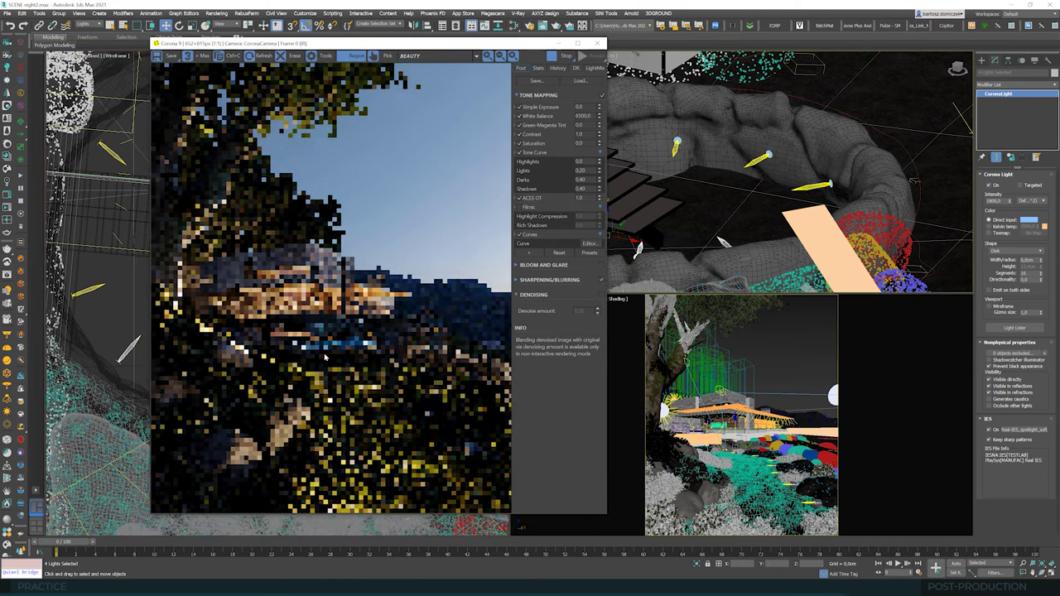
pyautogui.scroll(1, 327, 331)
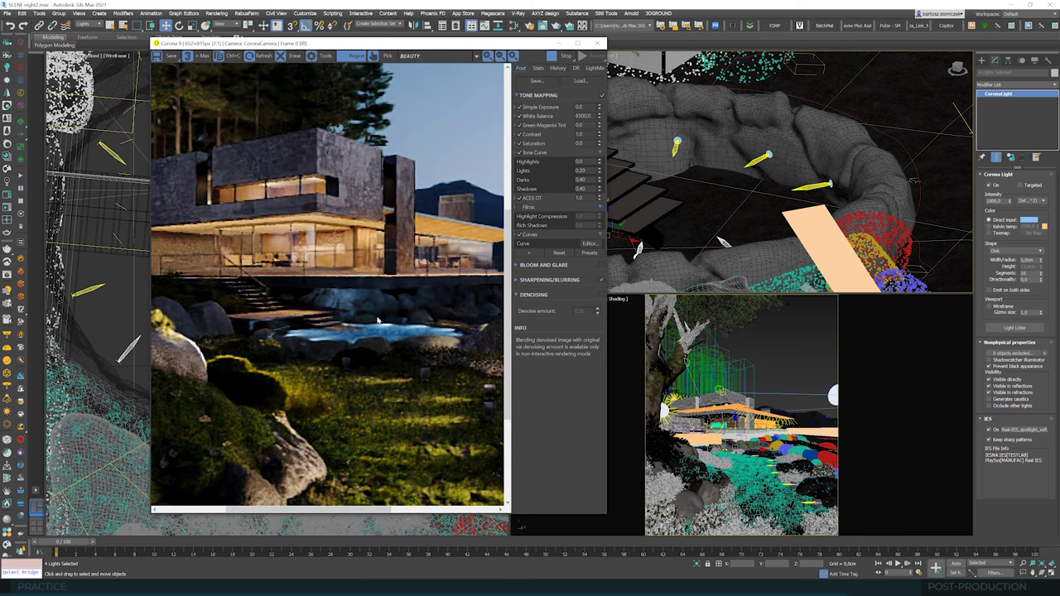
pyautogui.scroll(-1, 348, 308)
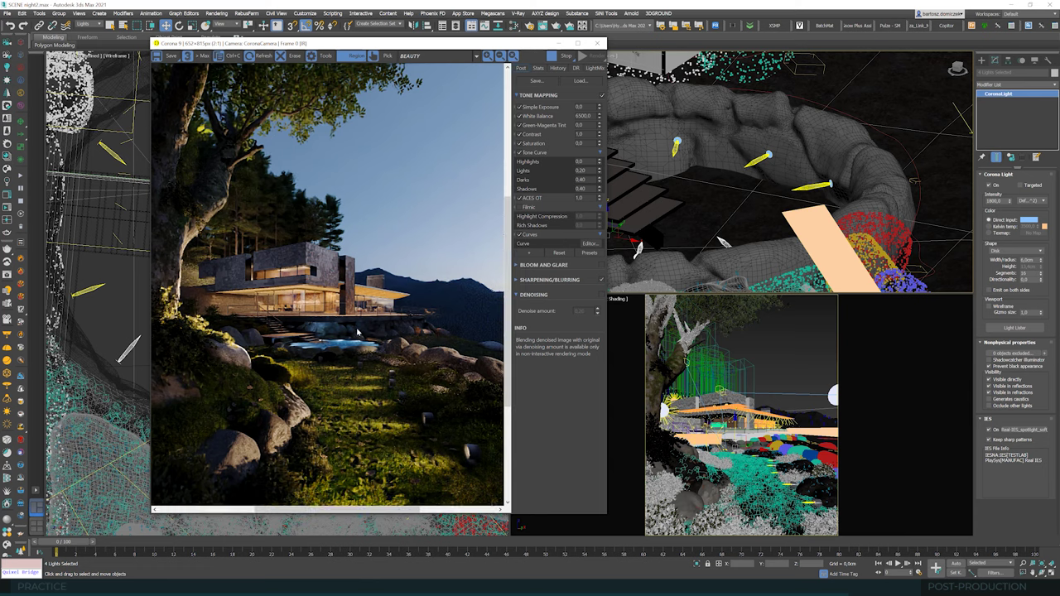
pyautogui.scroll(1, 370, 331)
pyautogui.scroll(-1, 365, 331)
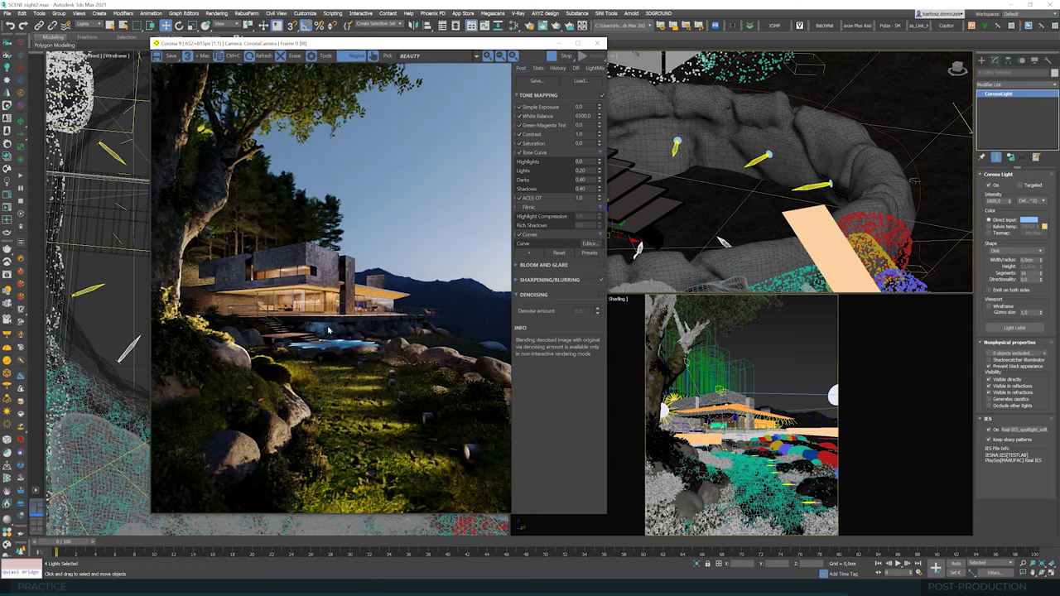
pyautogui.keyDown('alt'); pyautogui.moveTo(648, 216); pyautogui.dragTo(697, 162, button='middle'); pyautogui.keyUp('alt')
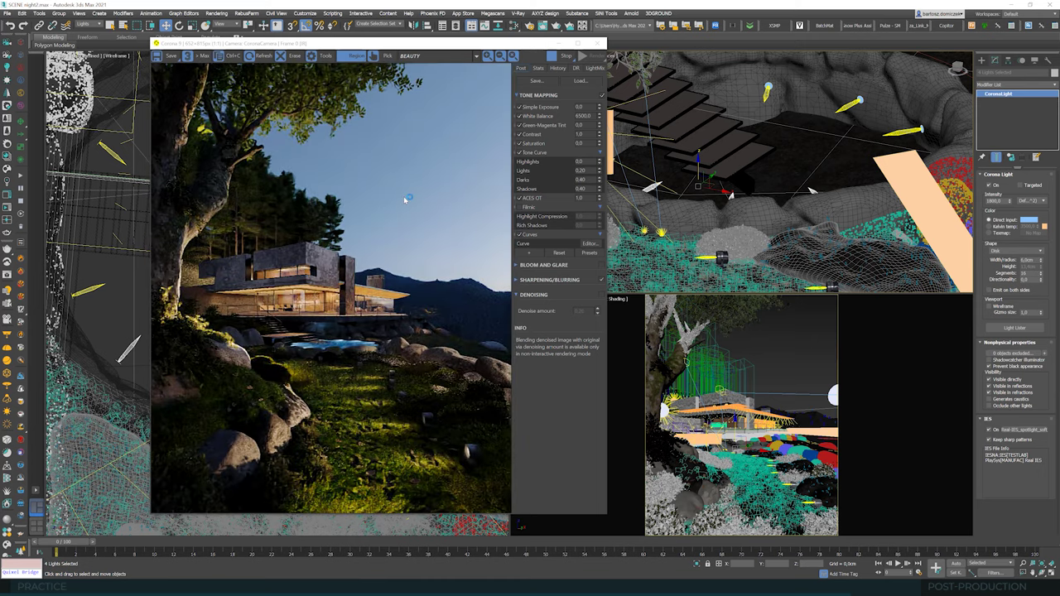
# Step: Create a large disk Corona light centred over the pond in the top view and raise it about 130 cm in the perspective view
pyautogui.moveTo(511, 44); pyautogui.dragTo(810, 43)
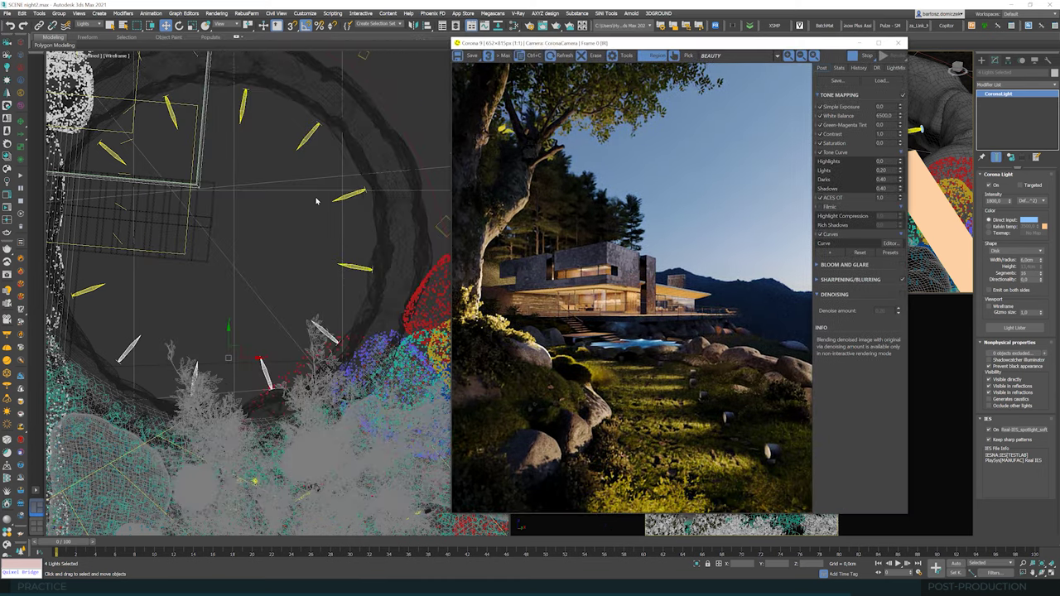
pyautogui.scroll(5, 318, 198)
pyautogui.click(982, 61)
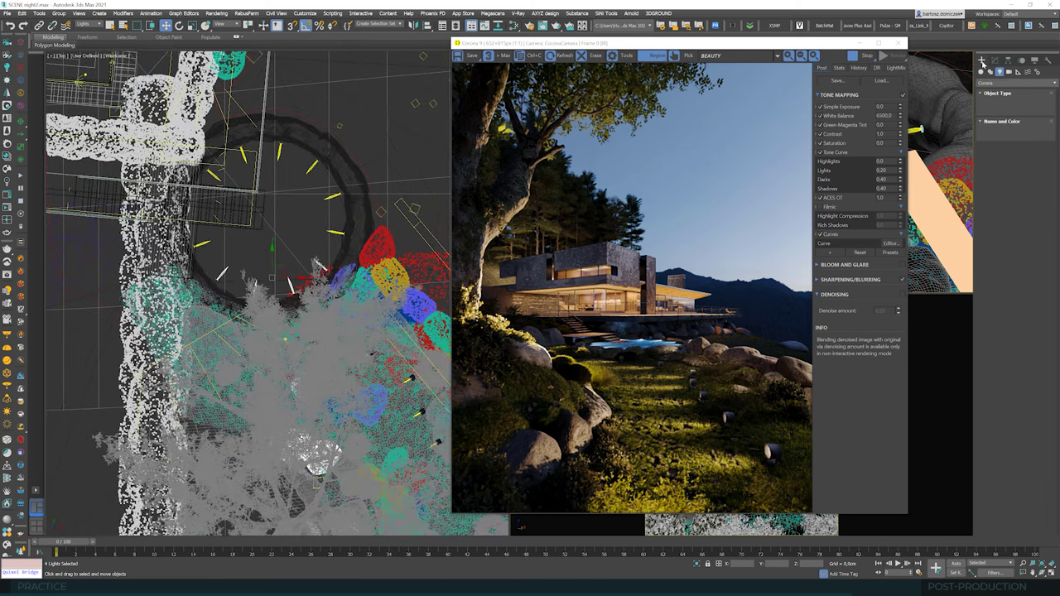
pyautogui.click(999, 111)
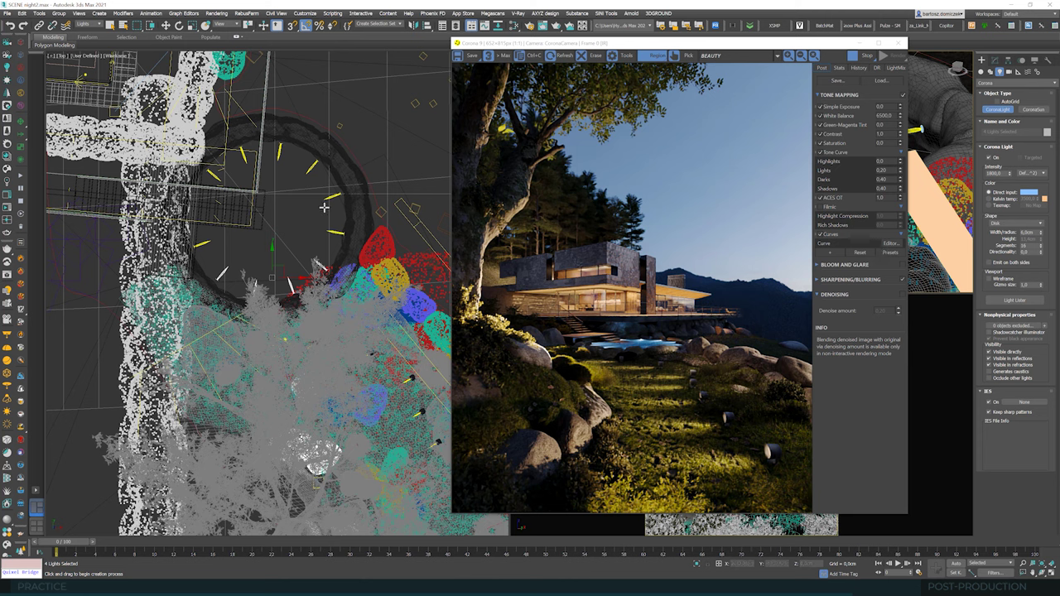
pyautogui.moveTo(271, 217); pyautogui.dragTo(362, 172)
pyautogui.press('w')
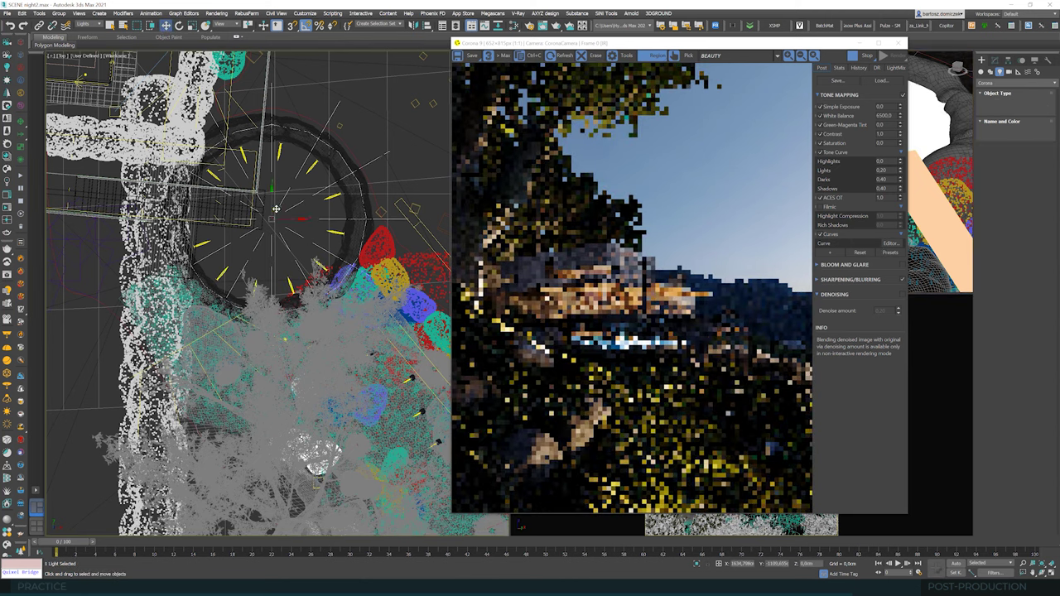
pyautogui.moveTo(769, 41); pyautogui.dragTo(389, 78)
pyautogui.moveTo(758, 109); pyautogui.dragTo(763, 30)
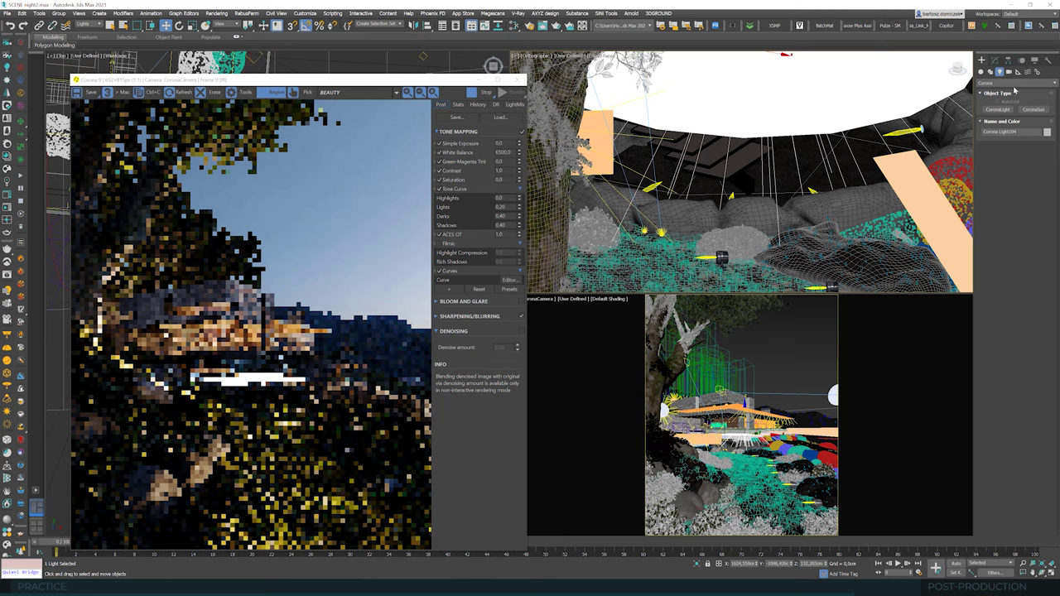
# Step: Set the intensity of the new disk light above the pond to 0,4
pyautogui.click(996, 62)
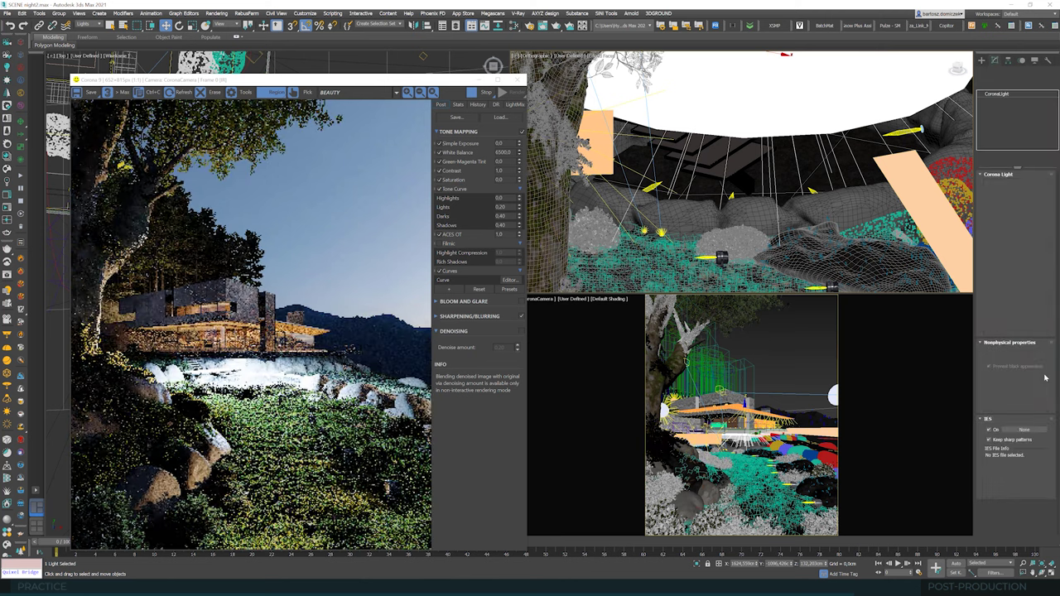
pyautogui.click(1006, 393)
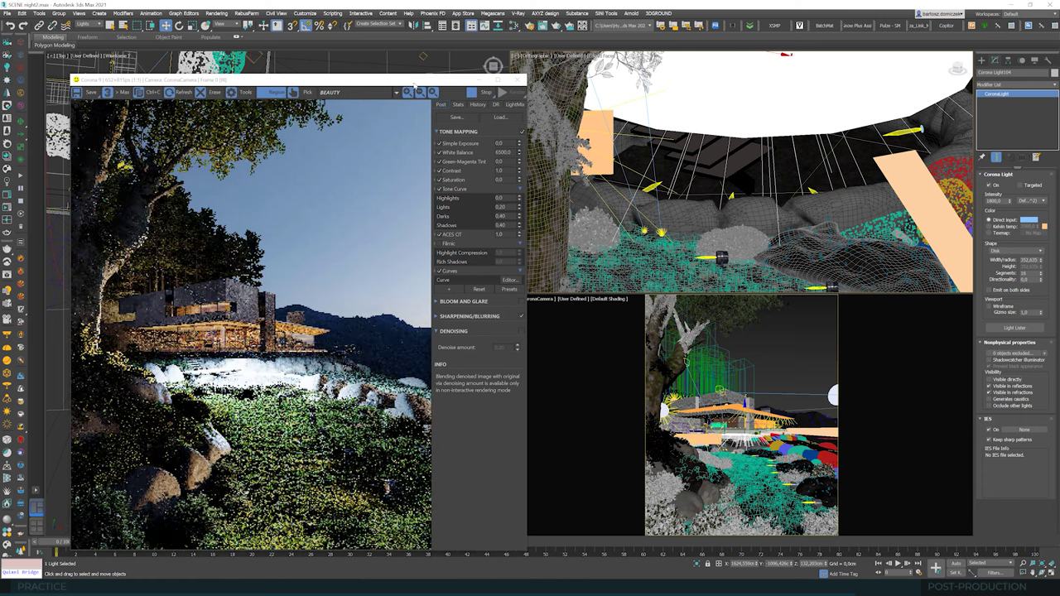
pyautogui.moveTo(415, 81); pyautogui.dragTo(493, 76)
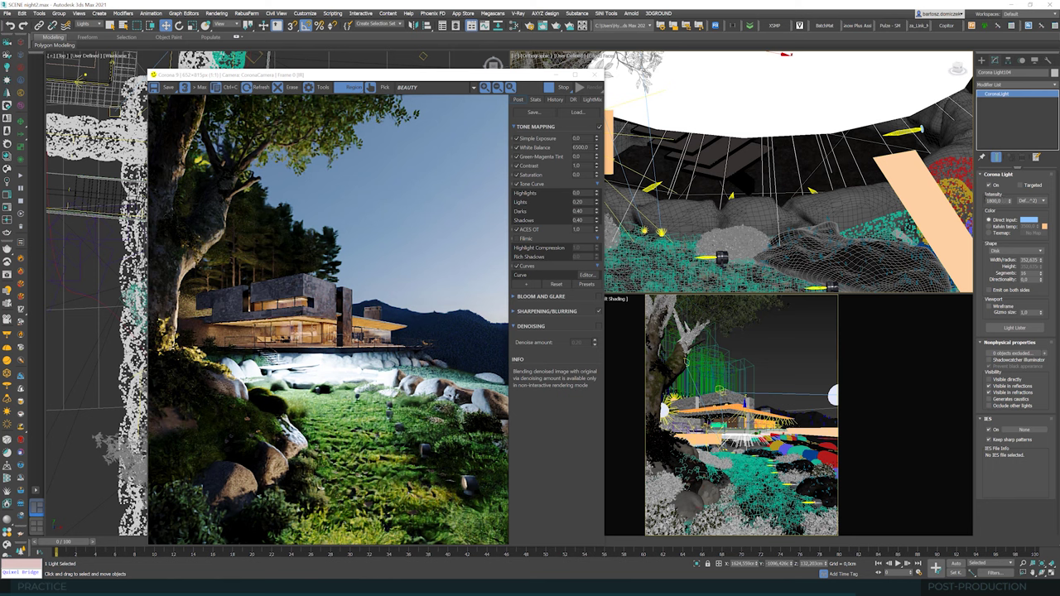
pyautogui.doubleClick(994, 201)
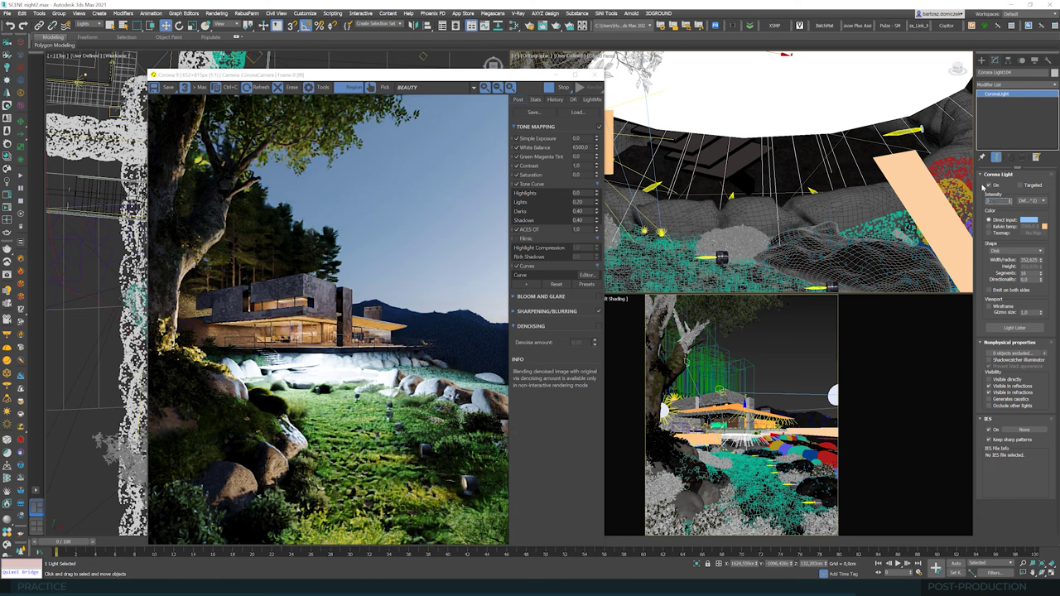
pyautogui.write('0,4')
pyautogui.press('Return')
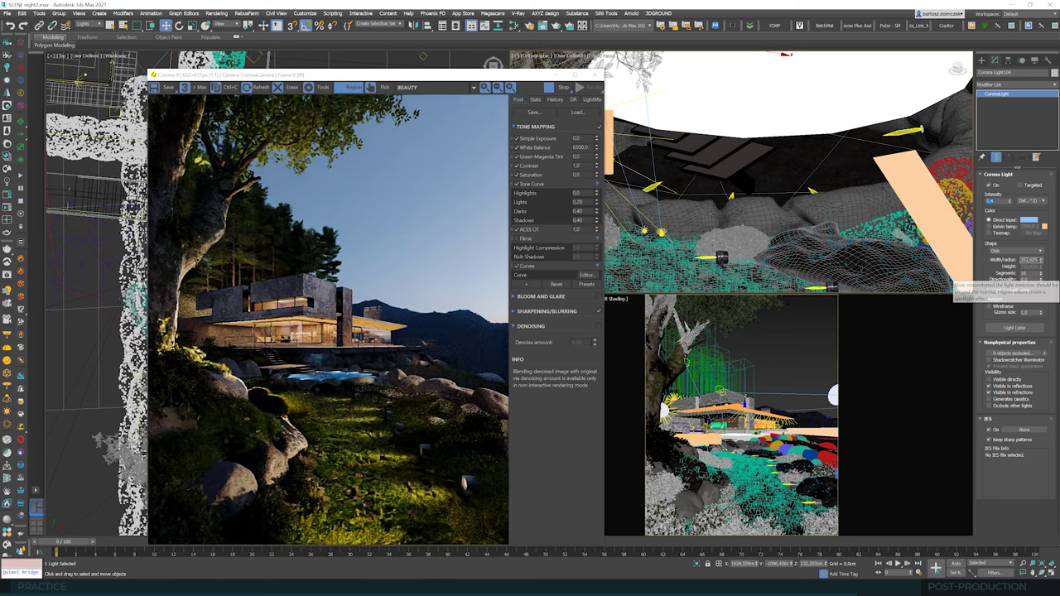
# Step: Set the blue disk light above the pool to intensity 5 and directionality 0.4, checking the pool in the render
pyautogui.write('5')
pyautogui.press('Return')
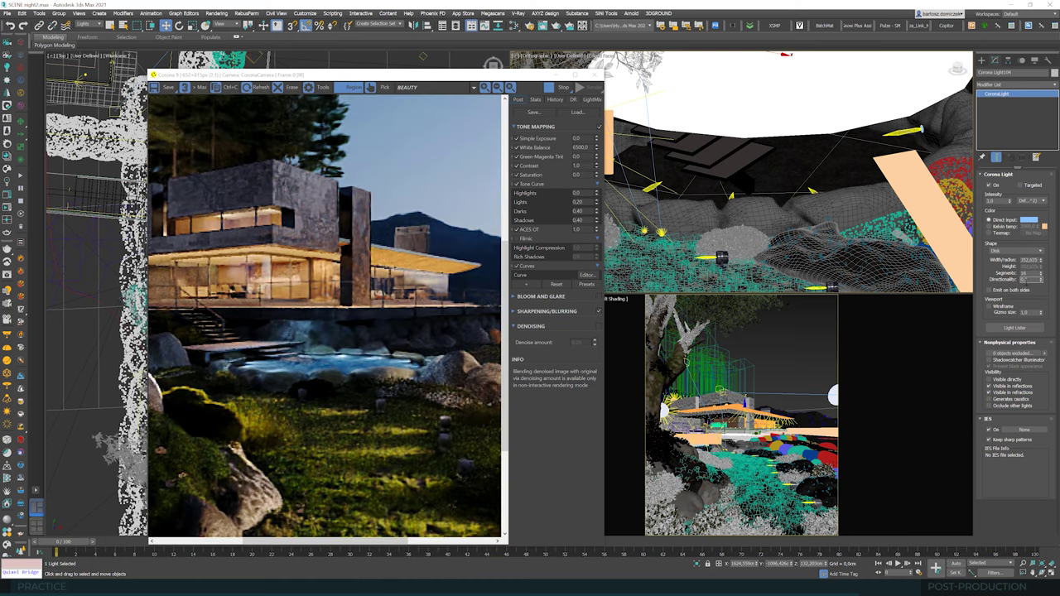
pyautogui.press('Return')
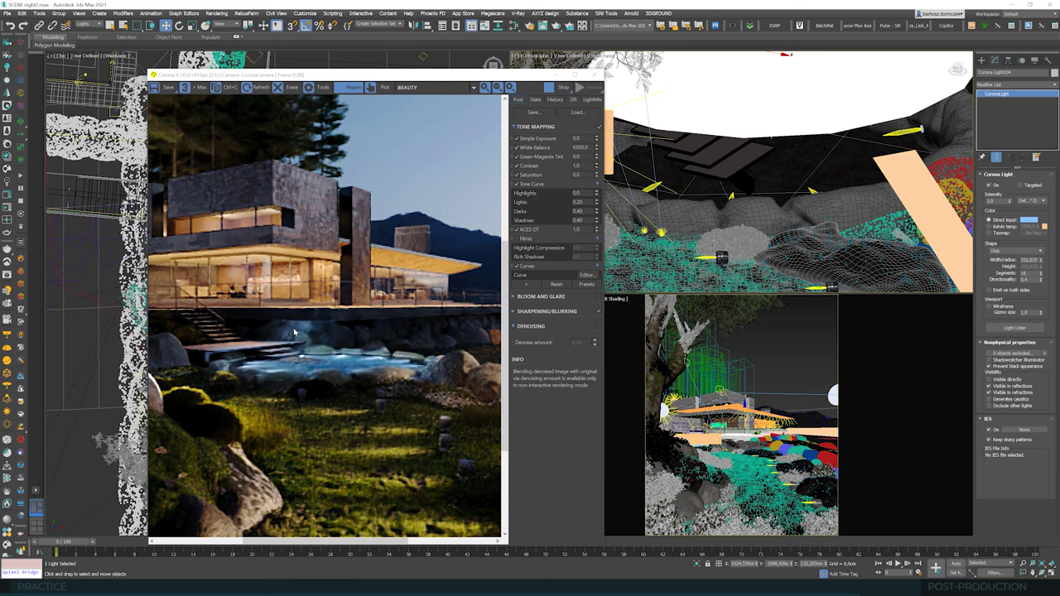
pyautogui.scroll(-3, 344, 334)
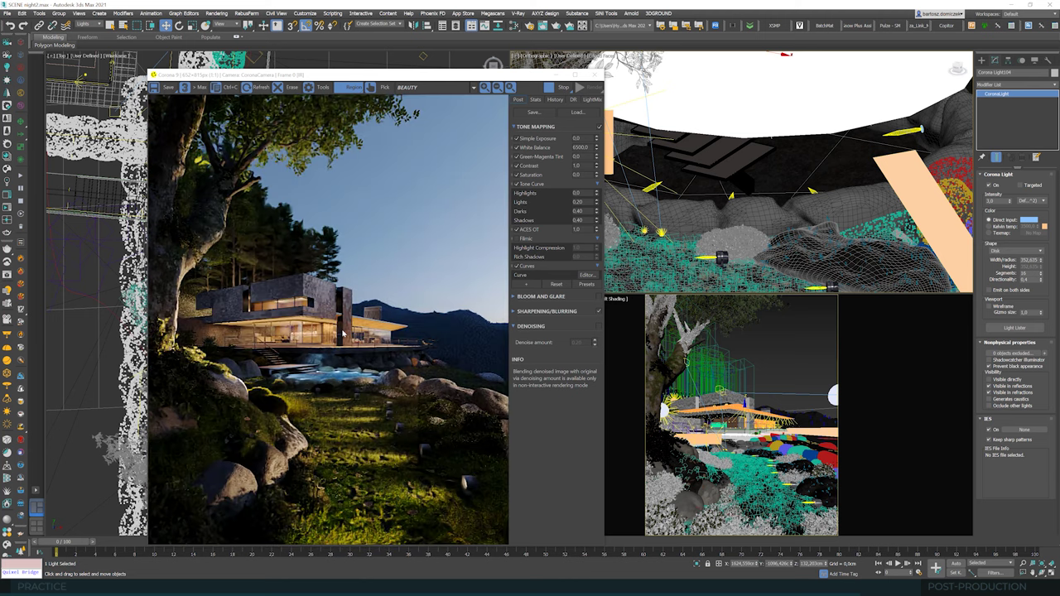
pyautogui.scroll(2, 327, 393)
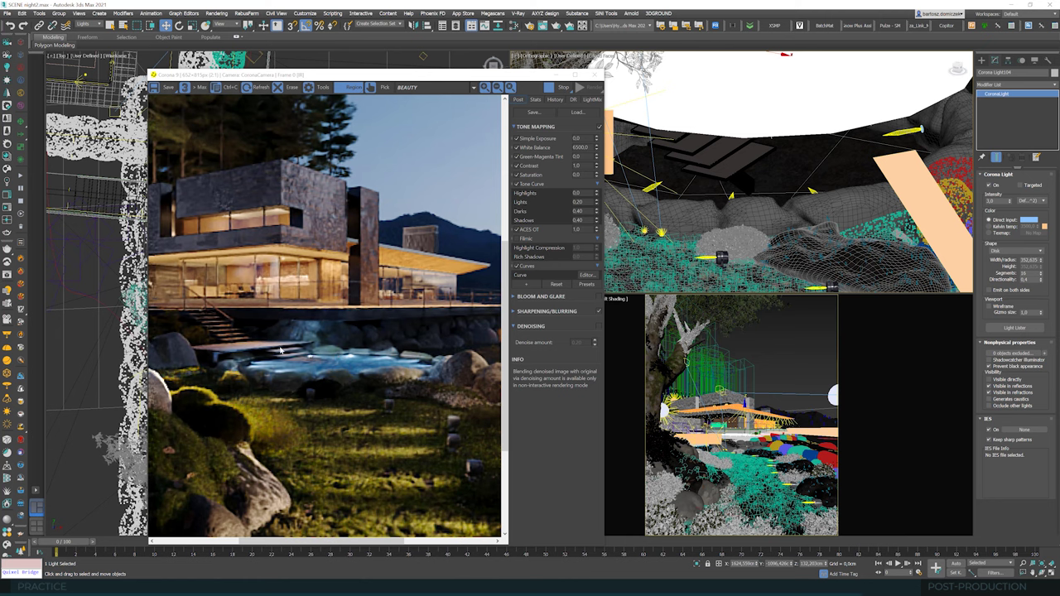
pyautogui.scroll(-3, 296, 352)
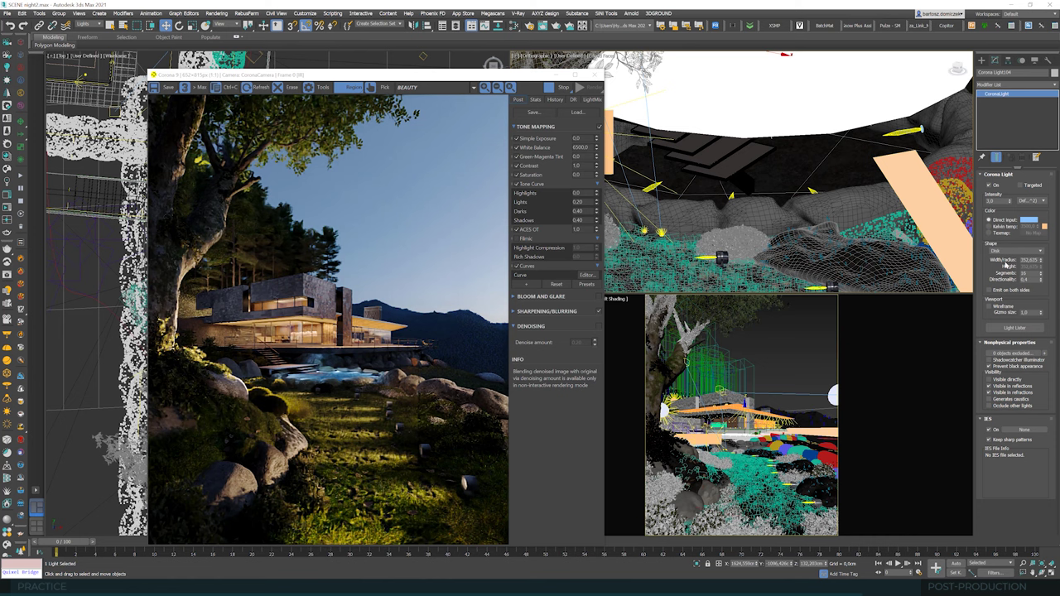
pyautogui.scroll(2, 354, 374)
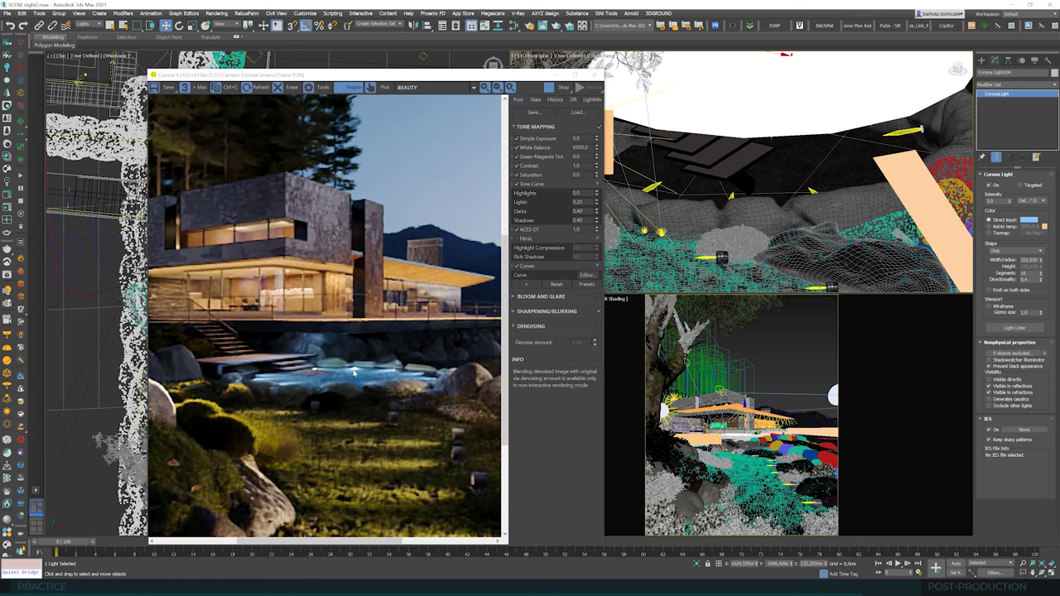
pyautogui.scroll(-2, 298, 379)
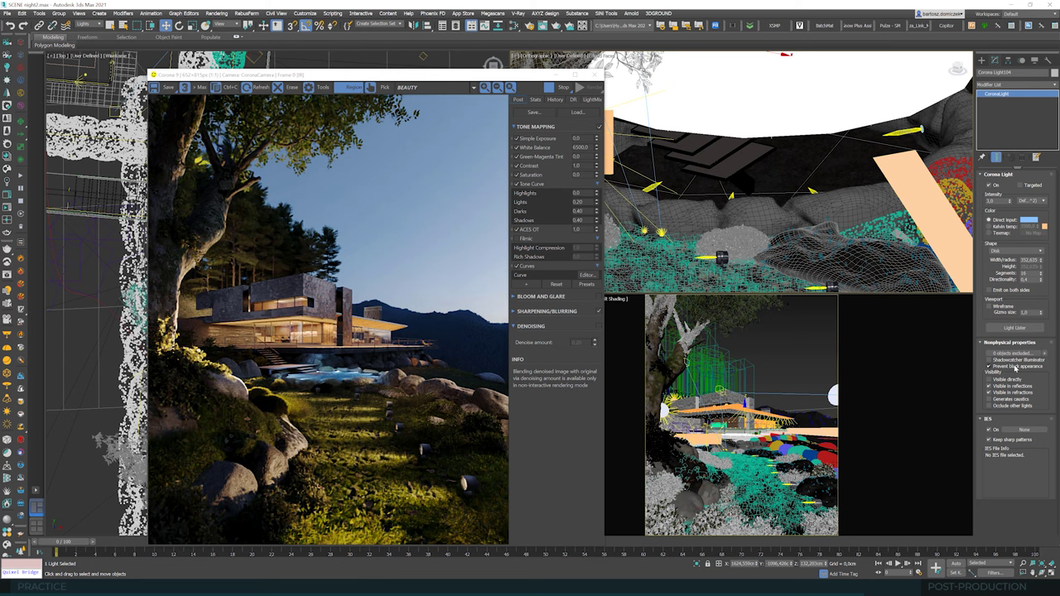
# Step: Try turning off the pool light's visibility in reflections, compare the water in the render, and restore the option
pyautogui.moveTo(1016, 366)
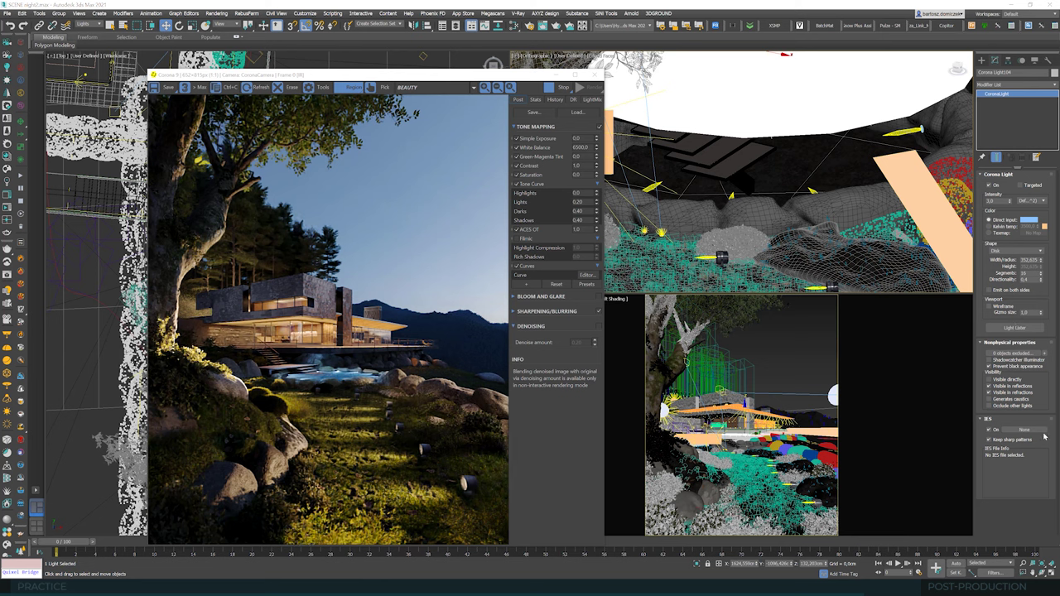
pyautogui.click(1017, 387)
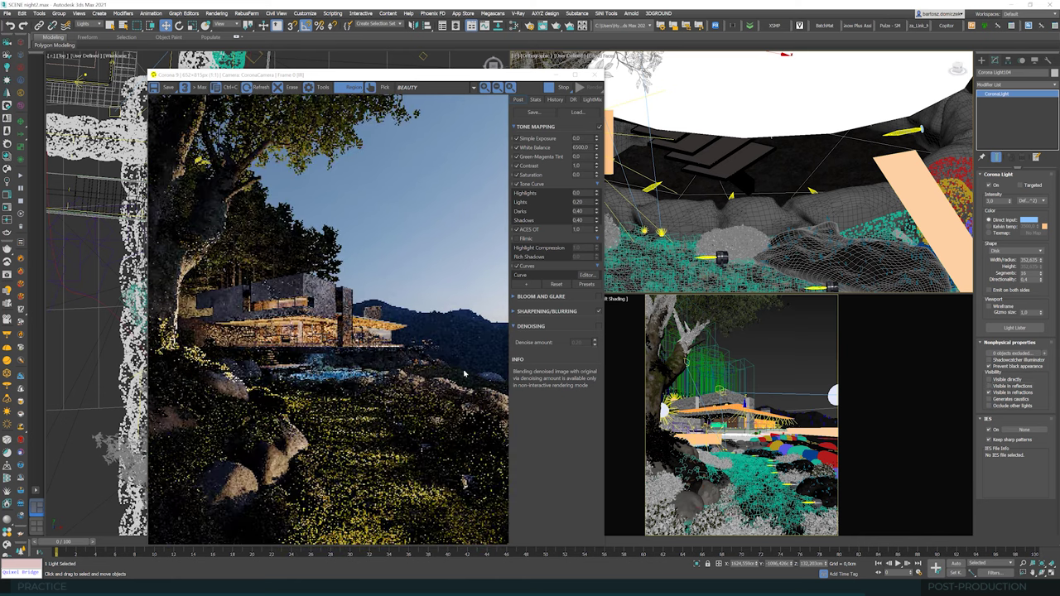
pyautogui.scroll(2, 340, 389)
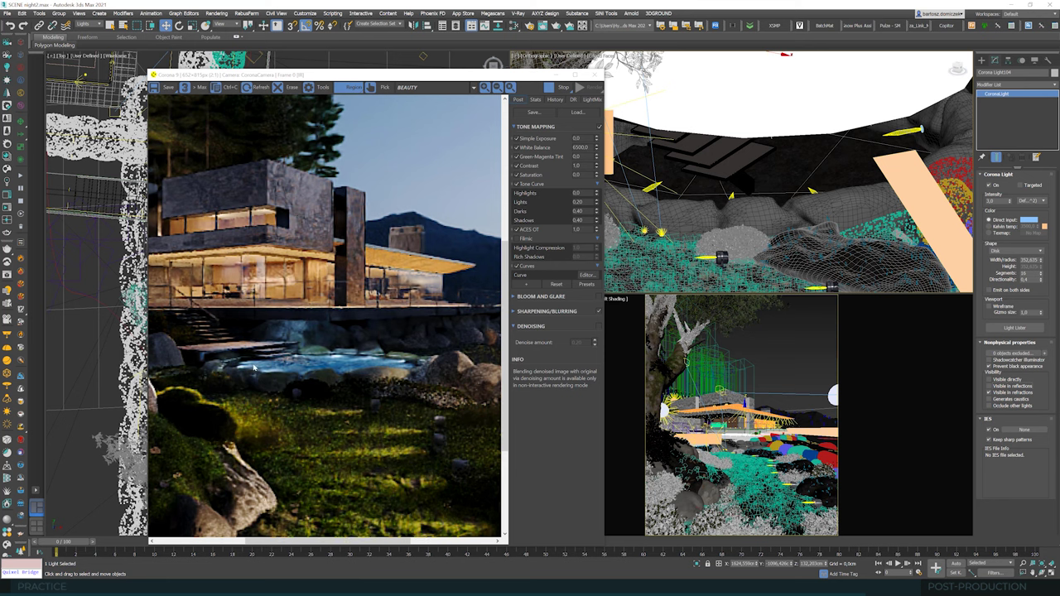
pyautogui.click(1009, 386)
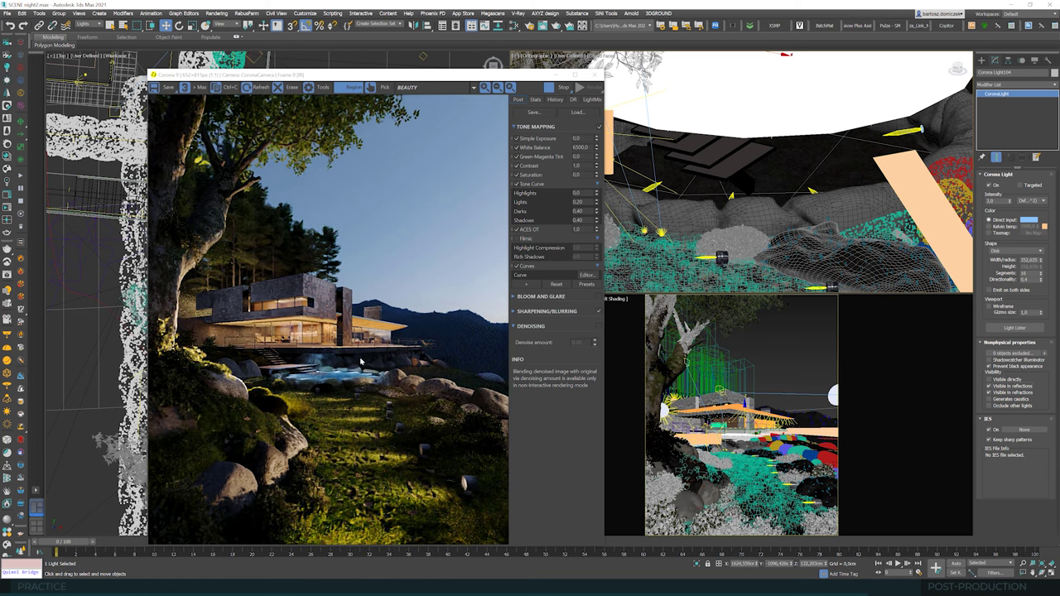
# Step: Examine the pool and the rocks beneath the terrace in the interactive render
pyautogui.scroll(1, 360, 362)
pyautogui.scroll(-1, 377, 362)
pyautogui.scroll(1, 446, 361)
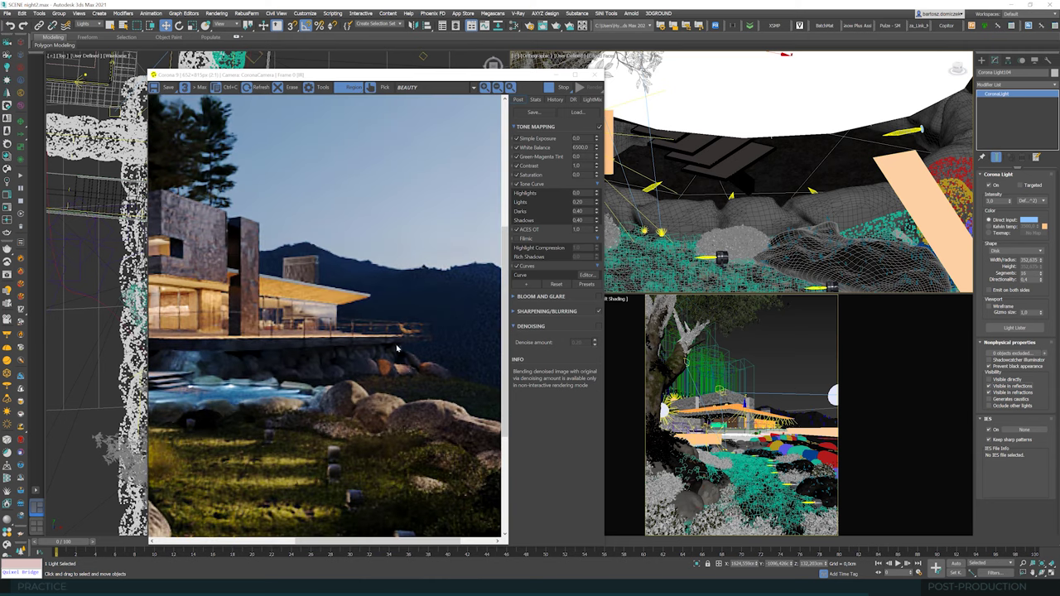
pyautogui.scroll(-1, 387, 373)
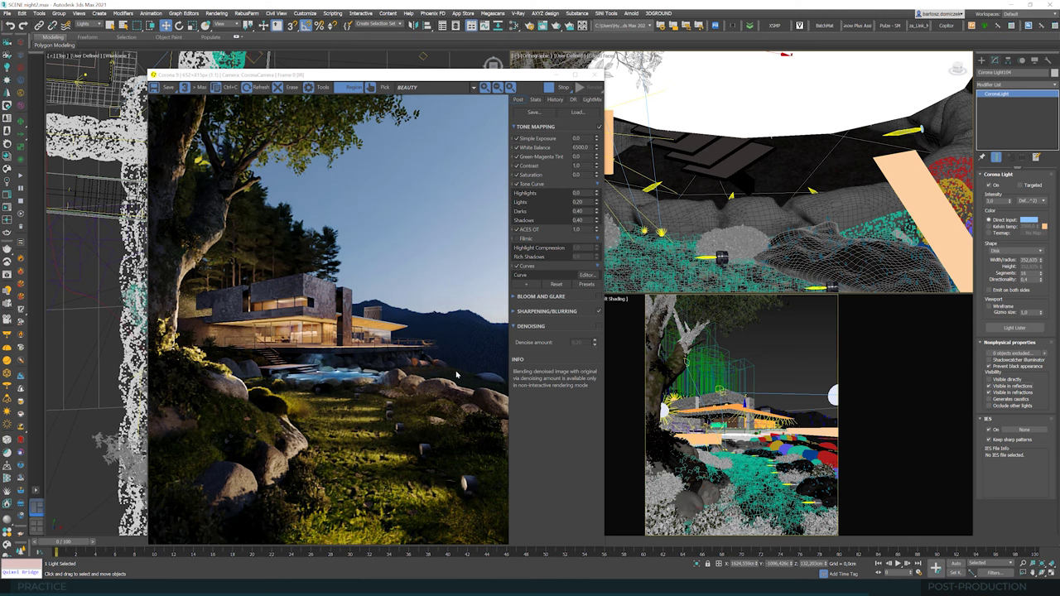
pyautogui.scroll(1, 457, 375)
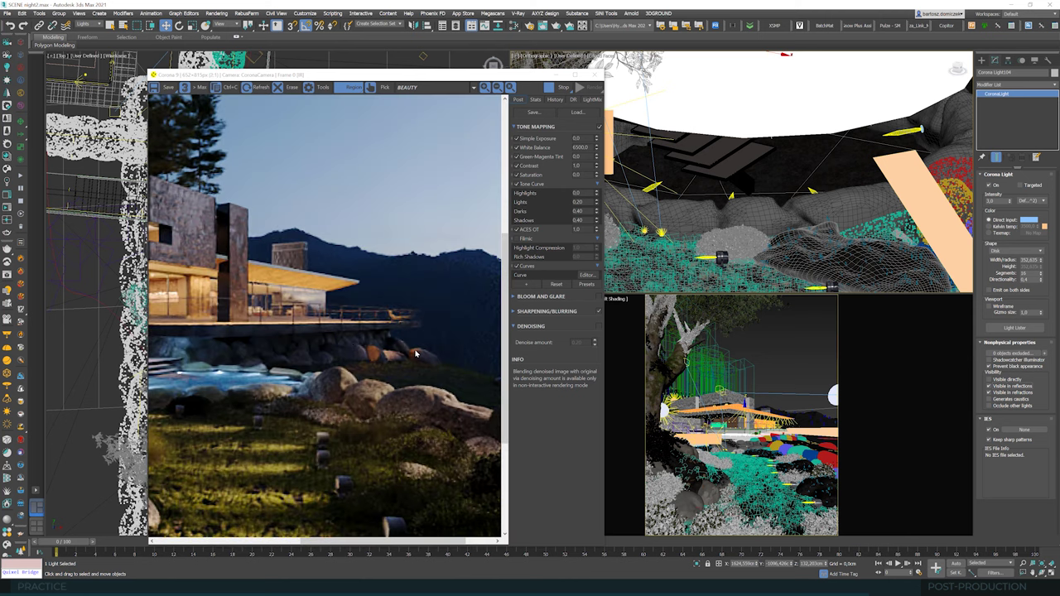
pyautogui.scroll(-1, 416, 355)
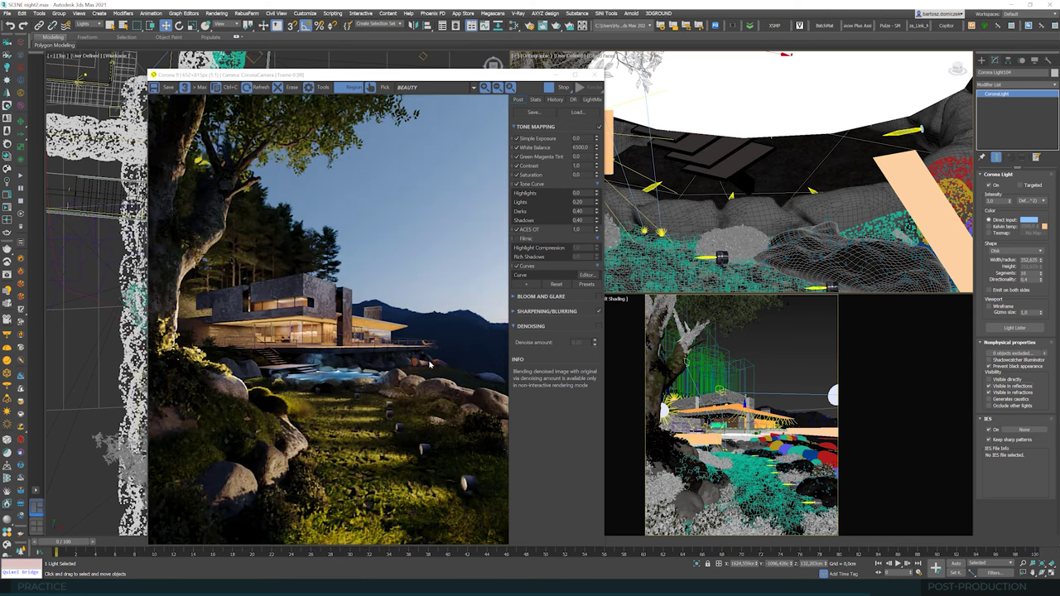
# Step: Clone the rectangular light along the terrace edge as one instance, placing the copy just outside the row of rocks in plan
pyautogui.moveTo(475, 77); pyautogui.dragTo(809, 85)
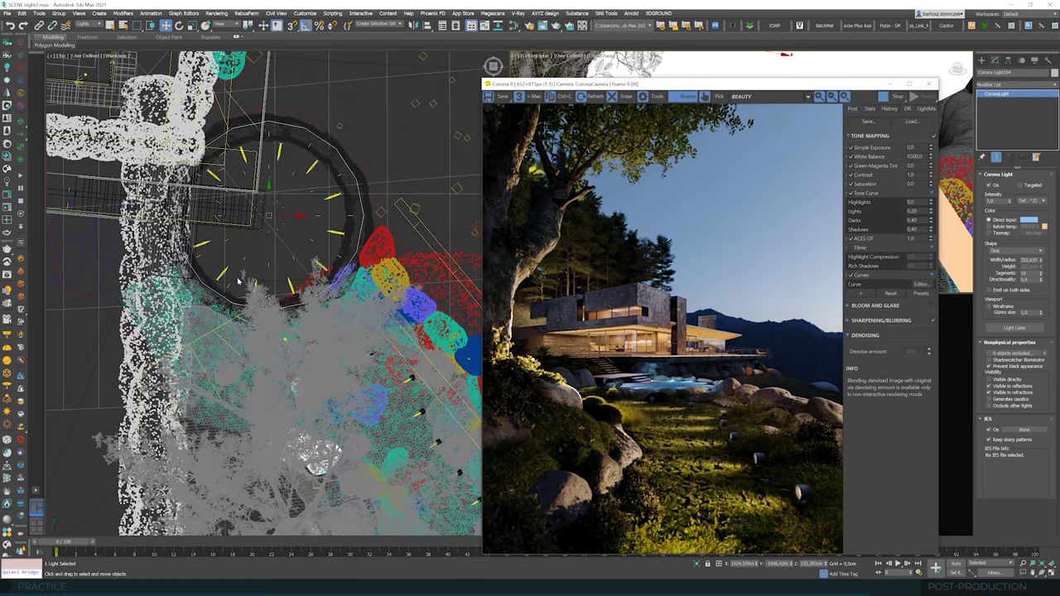
pyautogui.scroll(-3, 238, 282)
pyautogui.click(209, 124)
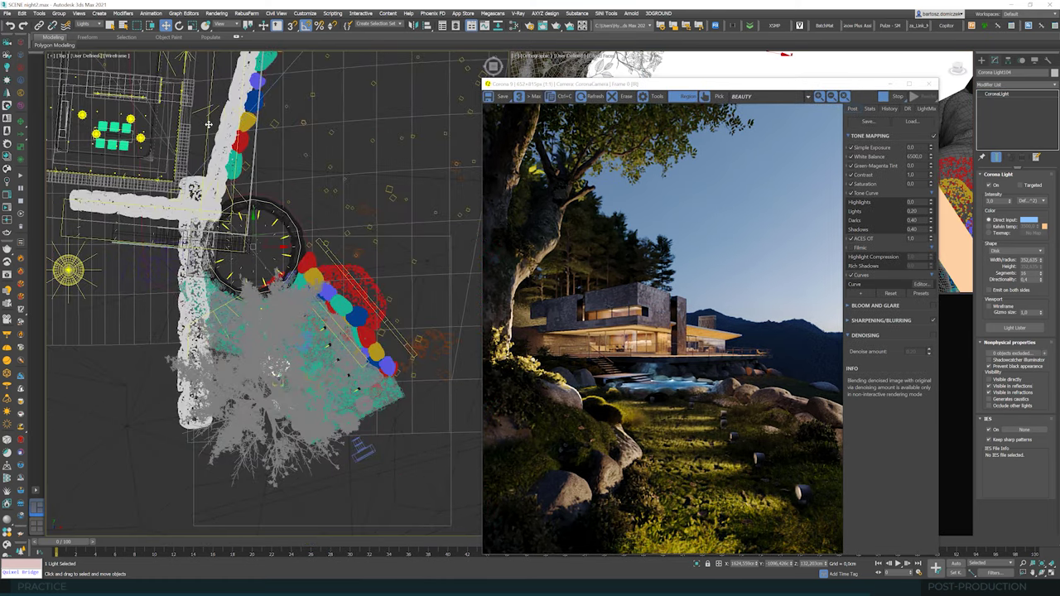
pyautogui.moveTo(209, 124); pyautogui.dragTo(225, 243, button='middle')
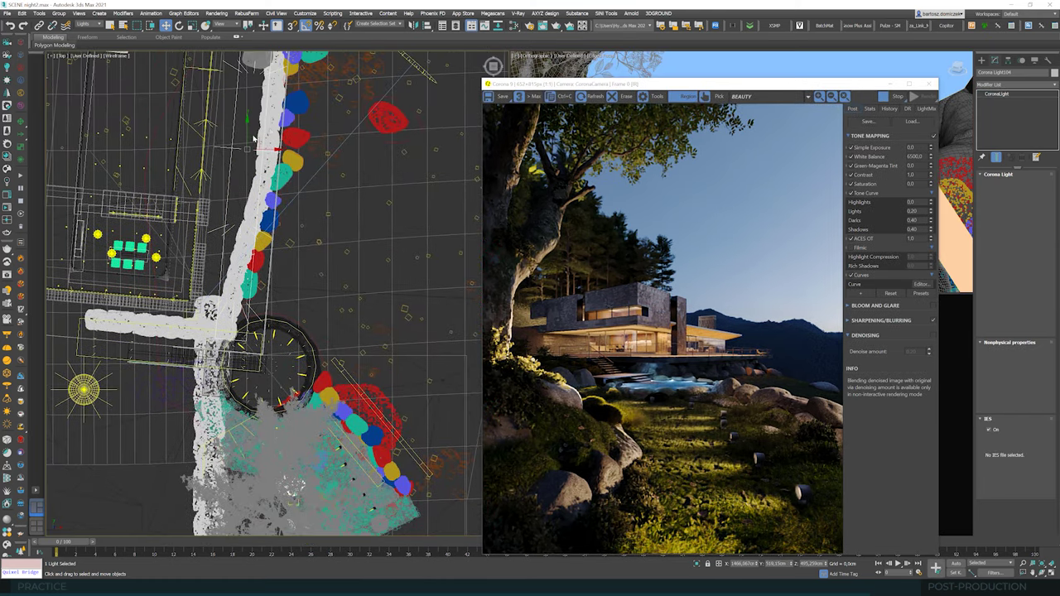
pyautogui.click(254, 137)
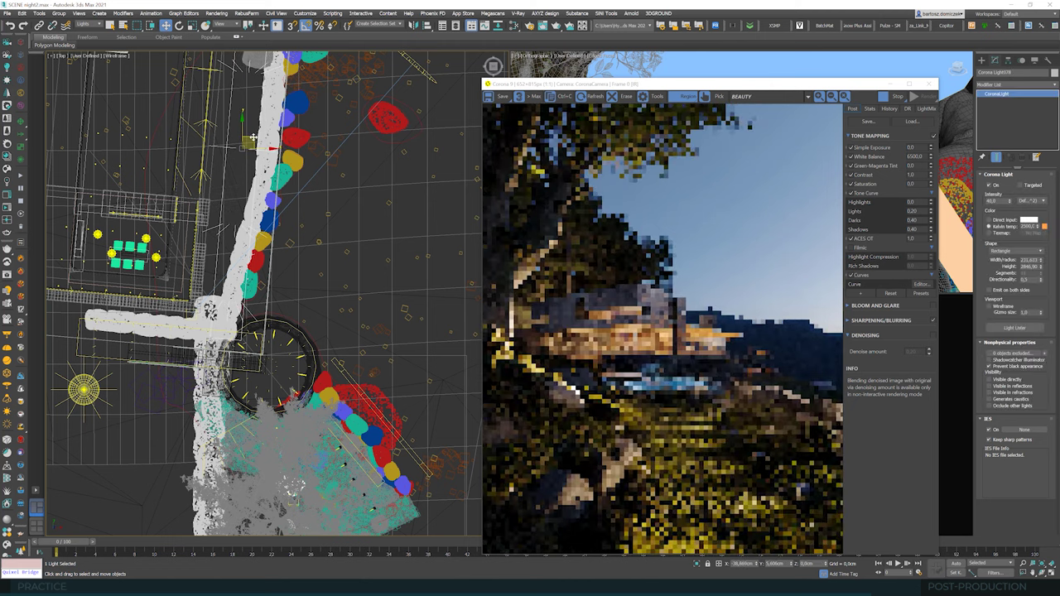
pyautogui.moveTo(763, 87); pyautogui.dragTo(632, 83)
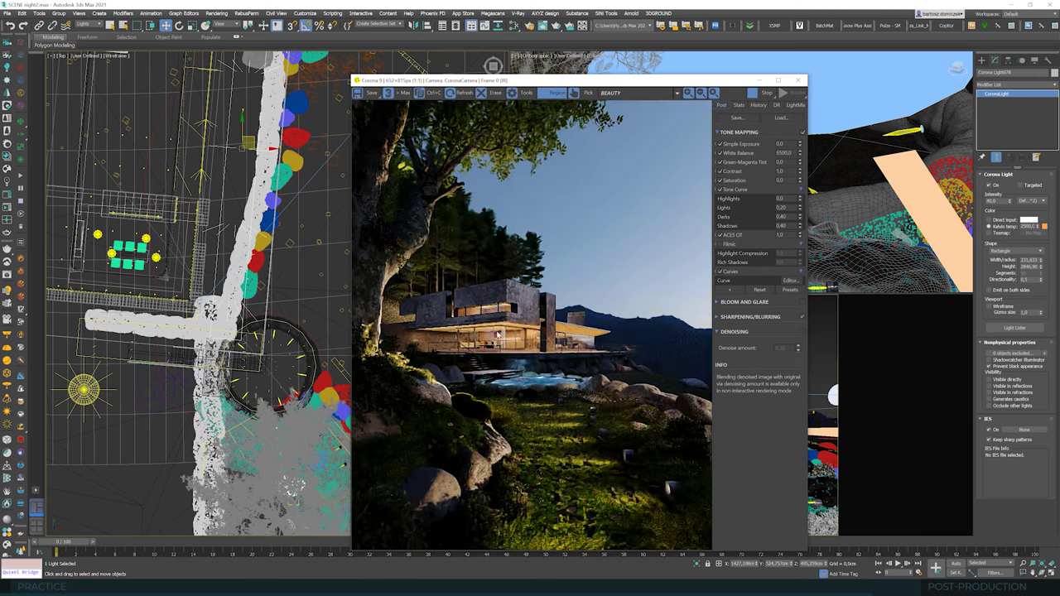
pyautogui.moveTo(671, 85); pyautogui.dragTo(807, 91)
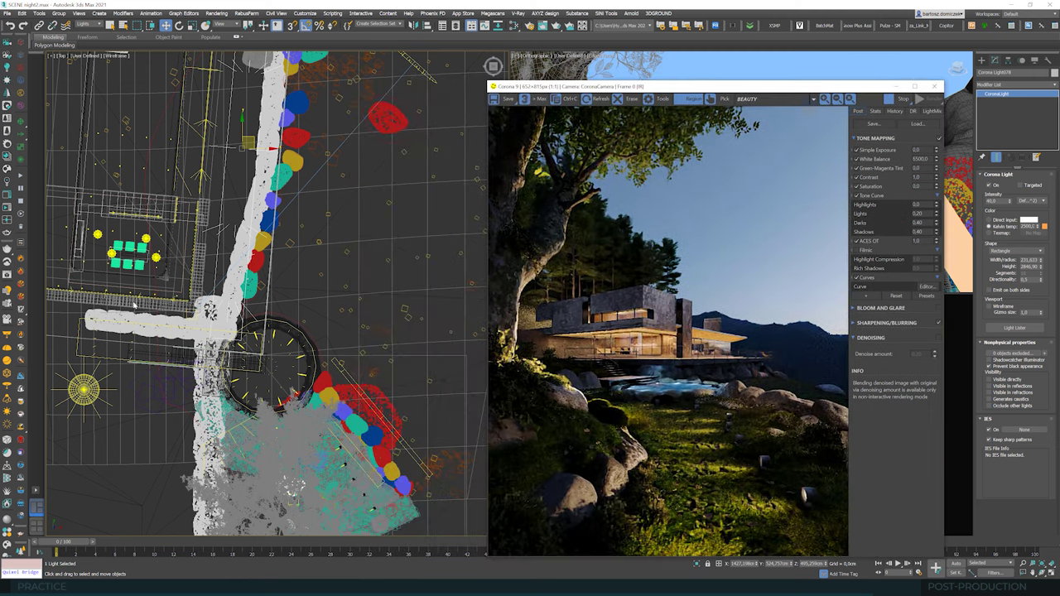
pyautogui.scroll(-2, 134, 300)
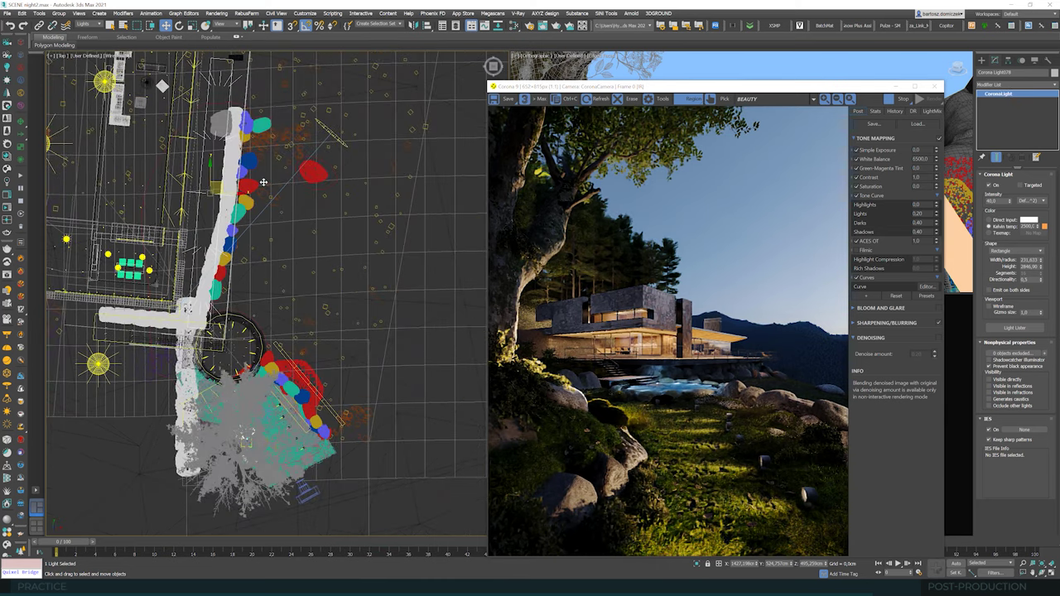
pyautogui.moveTo(218, 180); pyautogui.dragTo(267, 191)
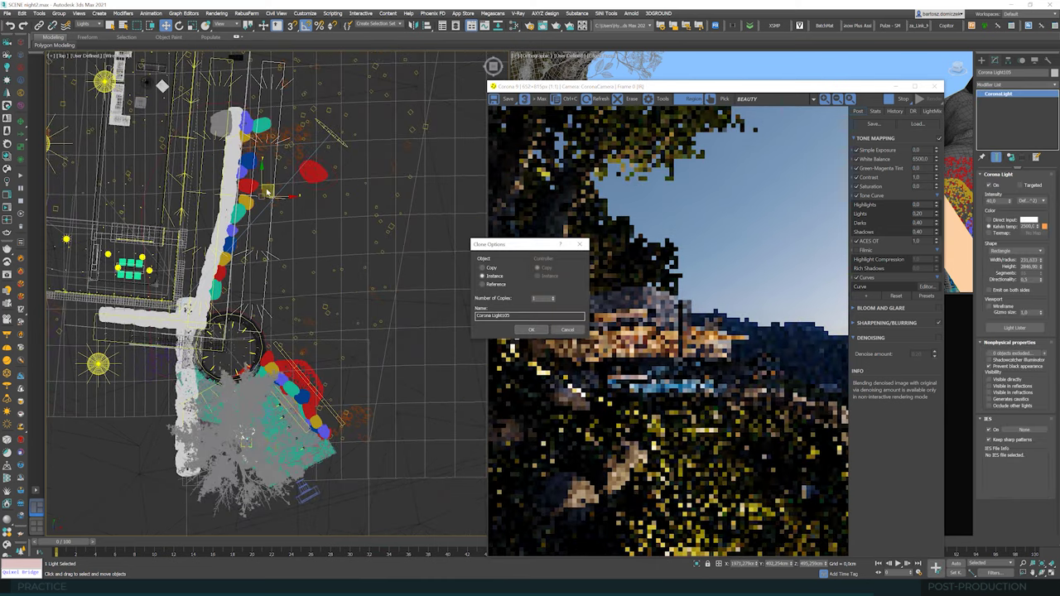
pyautogui.press('Return')
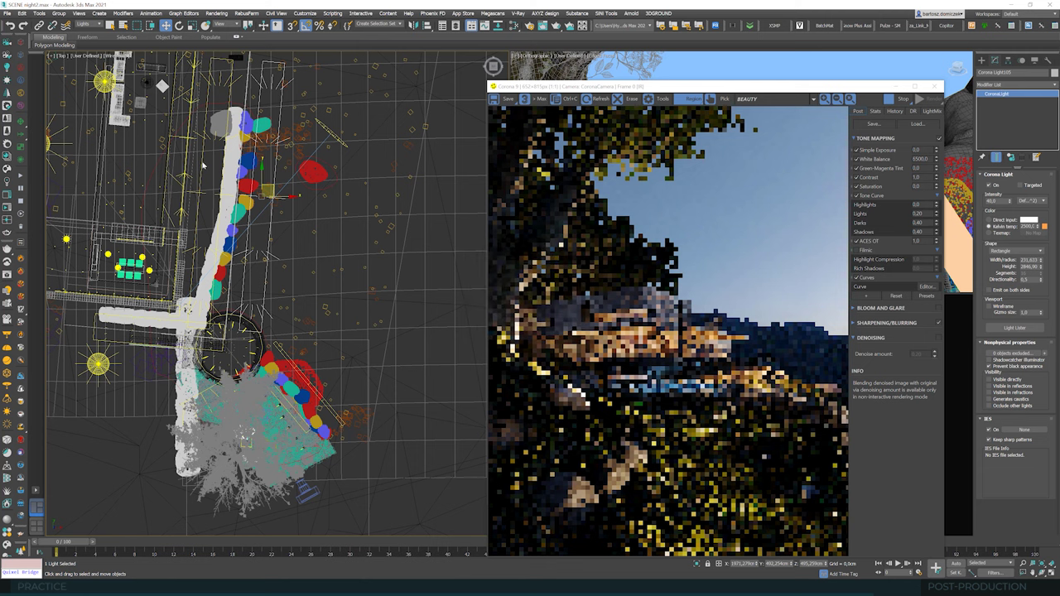
# Step: Rotate the cloned light by -45 degrees about its local Y axis, using the Local reference coordinate system
pyautogui.click(180, 28)
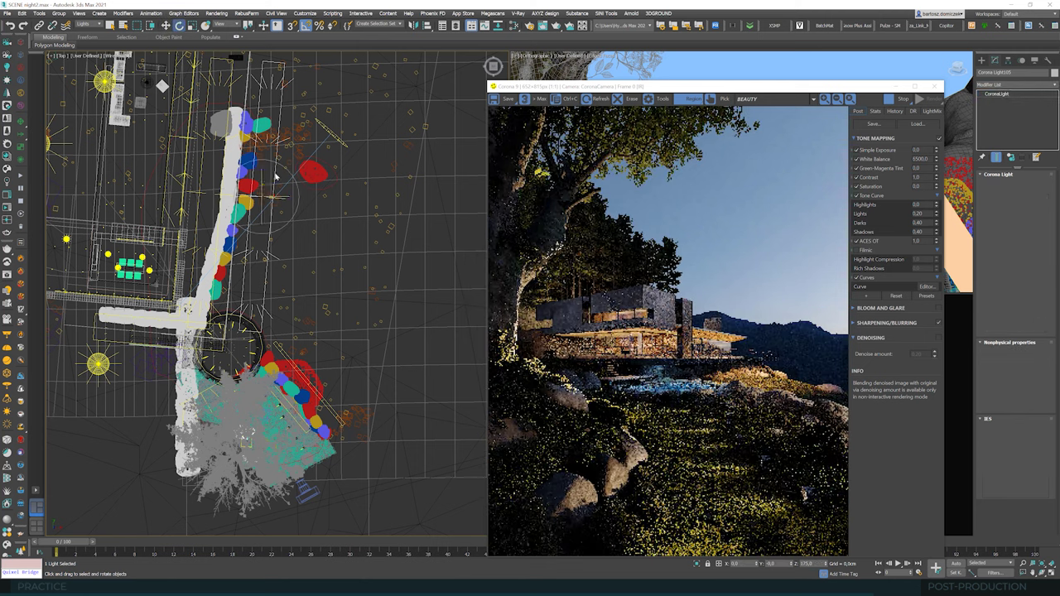
pyautogui.click(229, 25)
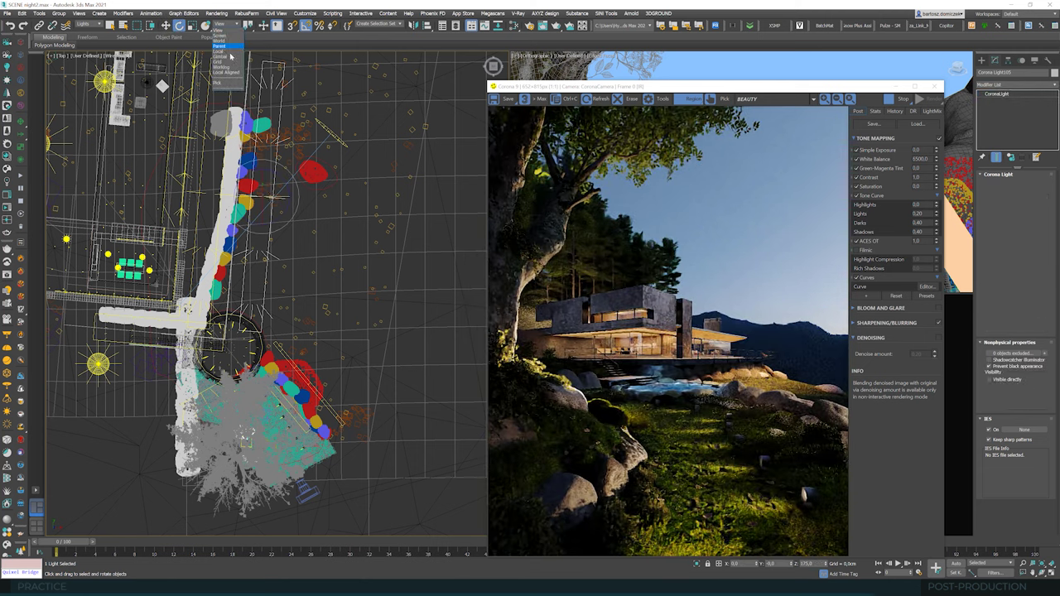
pyautogui.click(228, 58)
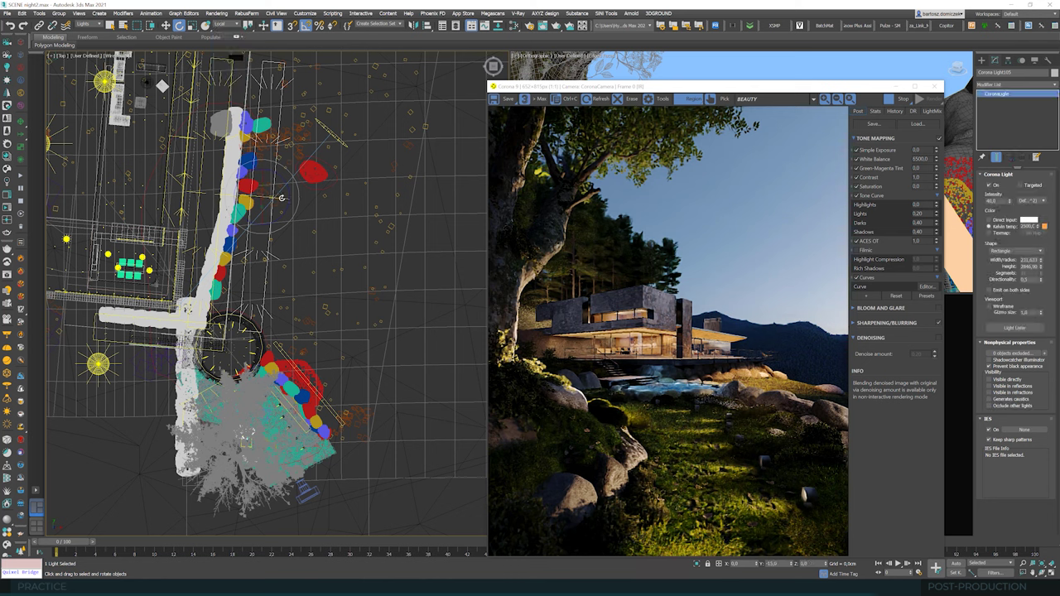
pyautogui.moveTo(276, 198); pyautogui.dragTo(277, 189)
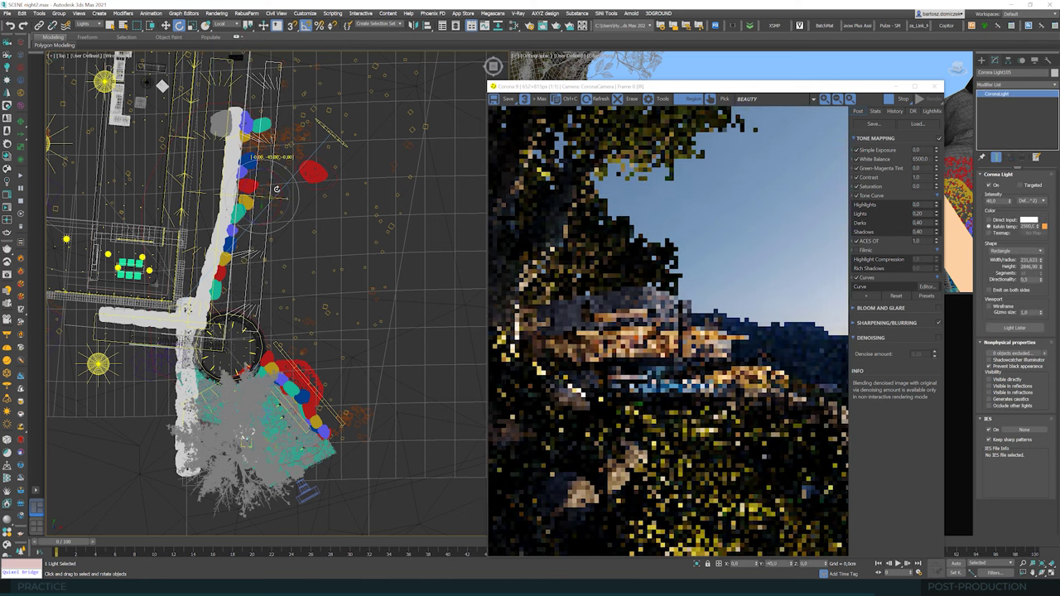
# Step: Shorten the cloned rectangular light to a height of about 2533.7 and narrow its width
pyautogui.click(166, 25)
pyautogui.moveTo(1040, 272); pyautogui.dragTo(1041, 265)
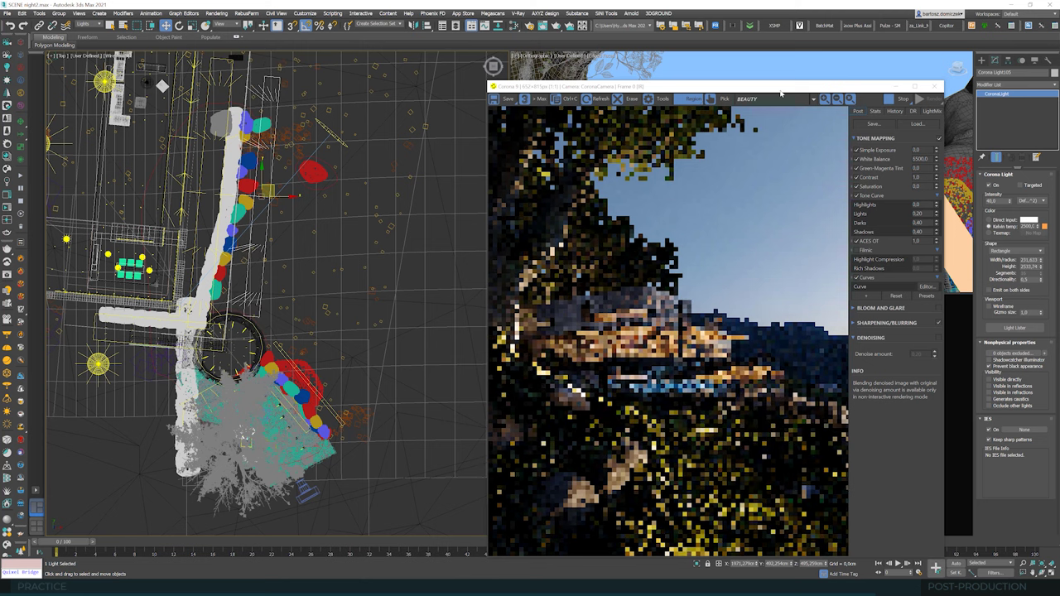
pyautogui.moveTo(745, 87); pyautogui.dragTo(393, 86)
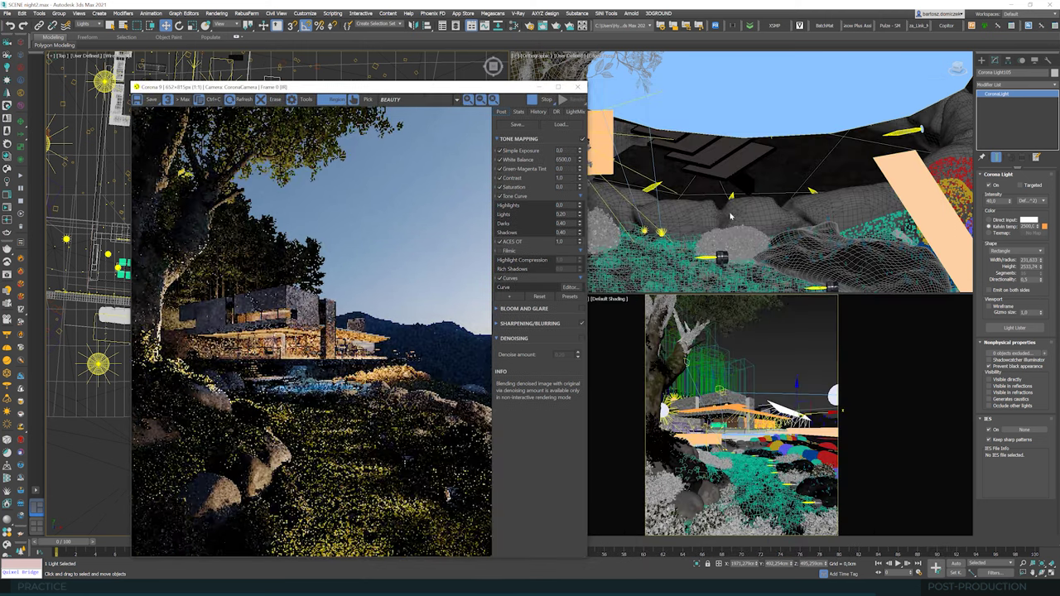
pyautogui.scroll(-5, 730, 216)
pyautogui.moveTo(730, 217); pyautogui.dragTo(689, 238, button='middle')
pyautogui.moveTo(1041, 262); pyautogui.dragTo(1042, 287)
# Step: Lower the cloned light to about 158.7 cm in Z and tilt it further about its local Y axis toward the rocks
pyautogui.moveTo(895, 58); pyautogui.dragTo(859, 118, button='middle')
pyautogui.moveTo(848, 90); pyautogui.dragTo(858, 143)
pyautogui.press('e')
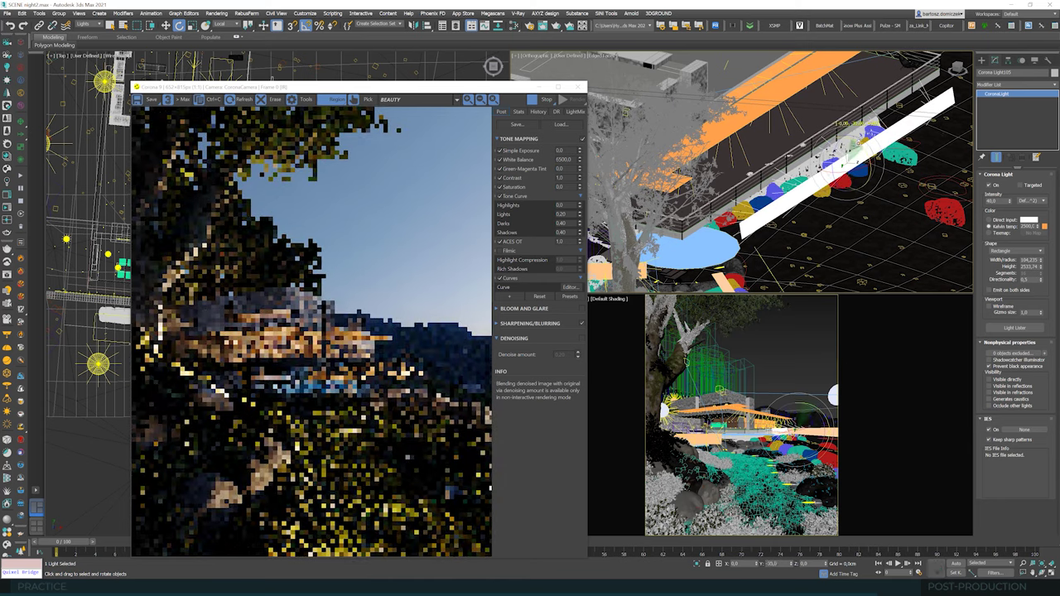
pyautogui.press('w')
pyautogui.keyDown('alt'); pyautogui.moveTo(739, 216); pyautogui.dragTo(756, 167, button='middle'); pyautogui.keyUp('alt')
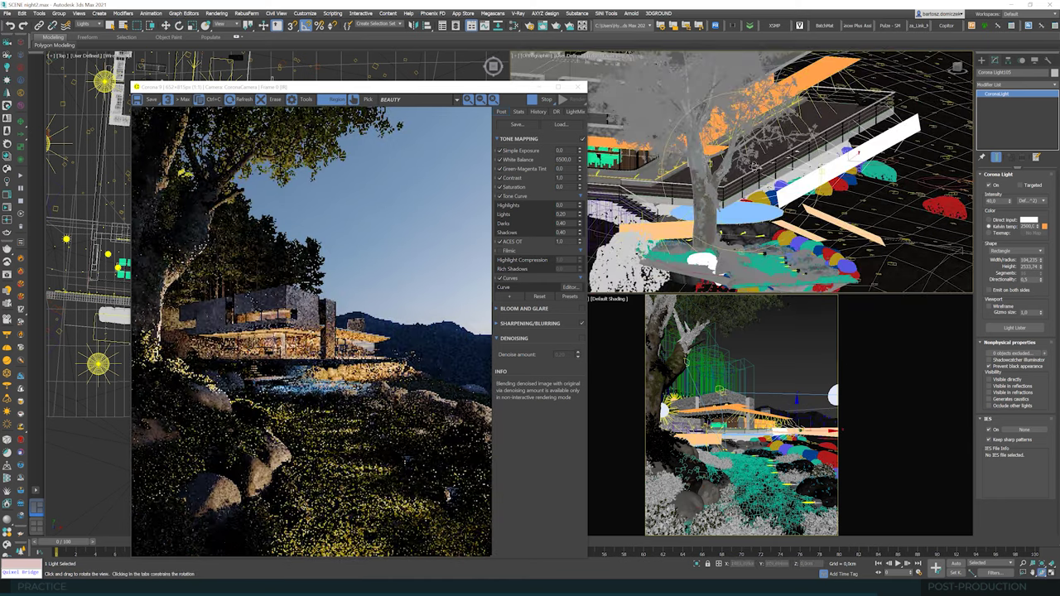
pyautogui.press('w')
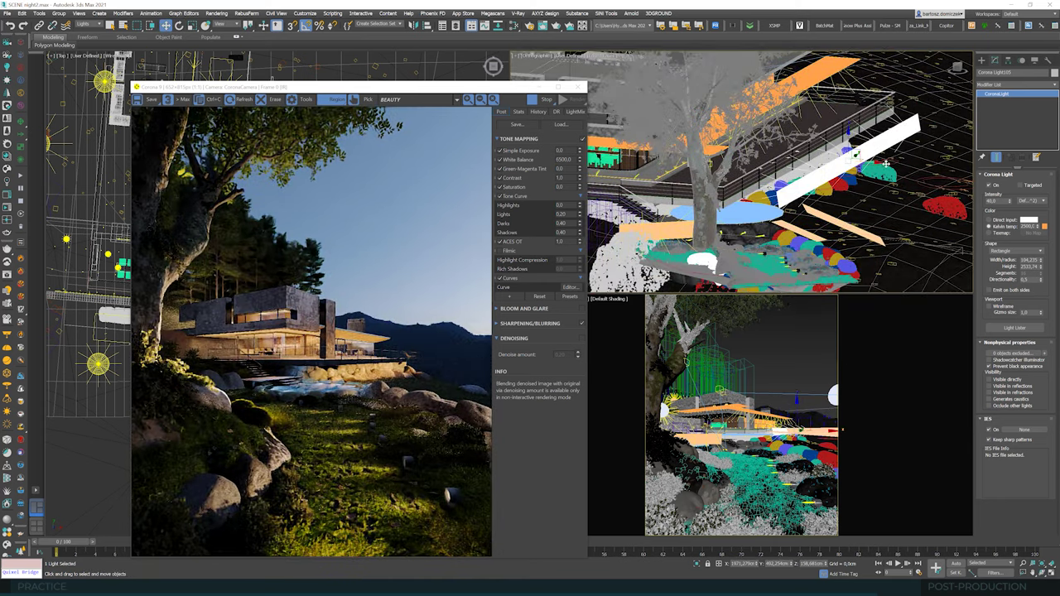
# Step: Shift the cloned light away from the terrace to X about 2123.4 cm, narrow its width to about 33.4, and inspect the render
pyautogui.moveTo(887, 164); pyautogui.dragTo(910, 168)
pyautogui.moveTo(1041, 261); pyautogui.dragTo(1044, 283)
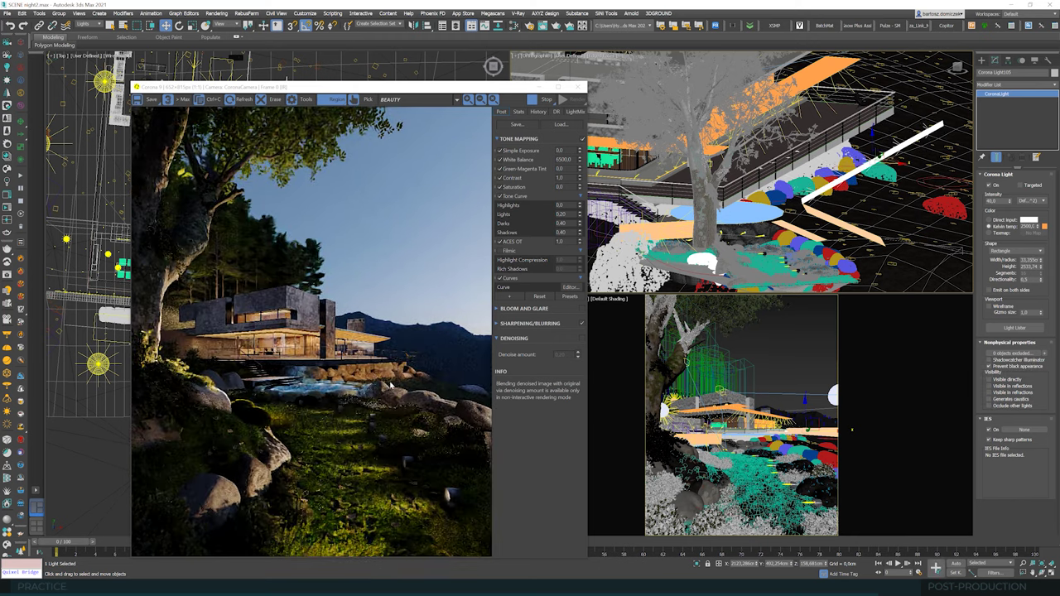
pyautogui.scroll(1, 406, 386)
pyautogui.scroll(-1, 354, 356)
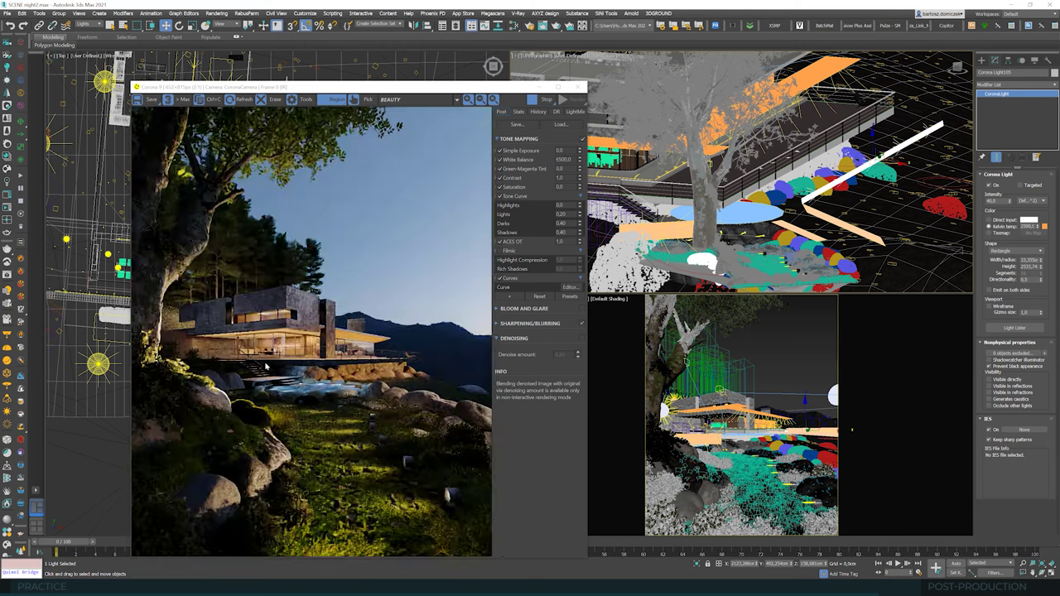
# Step: Set the cloned rectangular light's intensity to 2 and inspect the rocks beneath the terrace in the render
pyautogui.scroll(2, 362, 387)
pyautogui.scroll(-1, 451, 364)
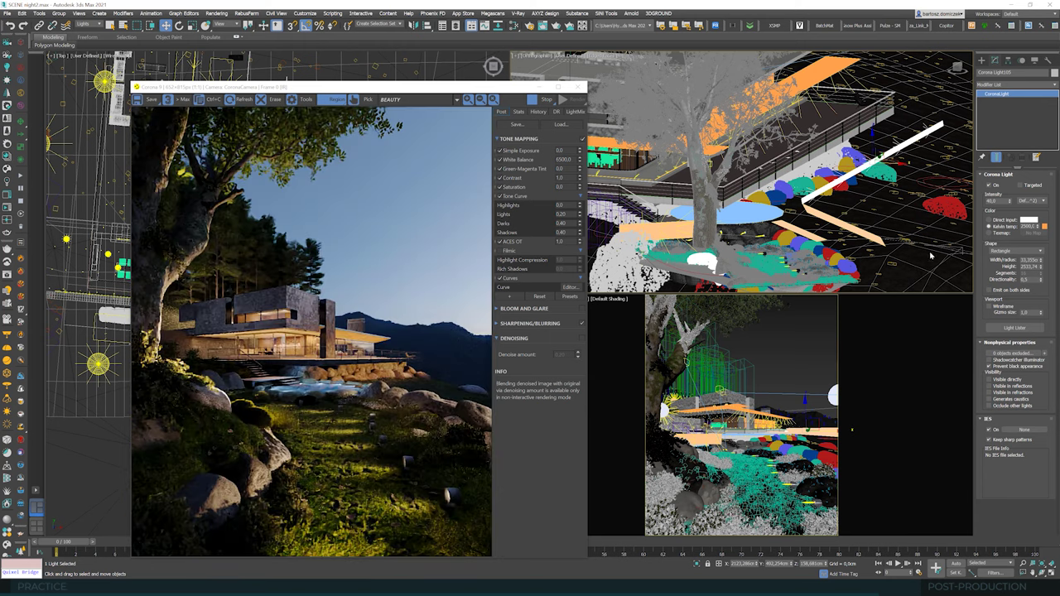
pyautogui.doubleClick(994, 201)
pyautogui.write('2')
pyautogui.press('Return')
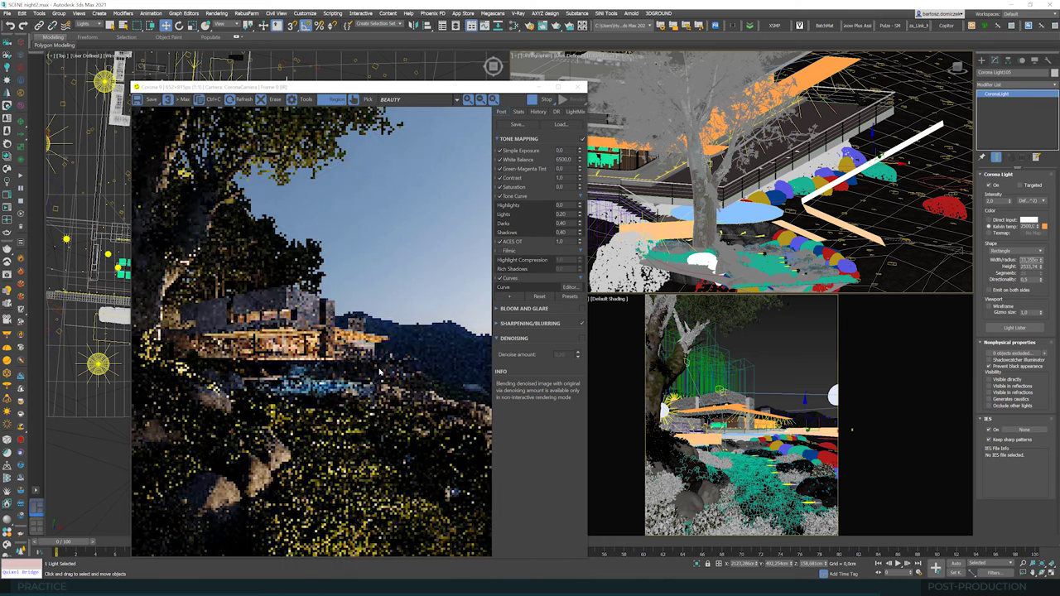
pyautogui.scroll(1, 381, 373)
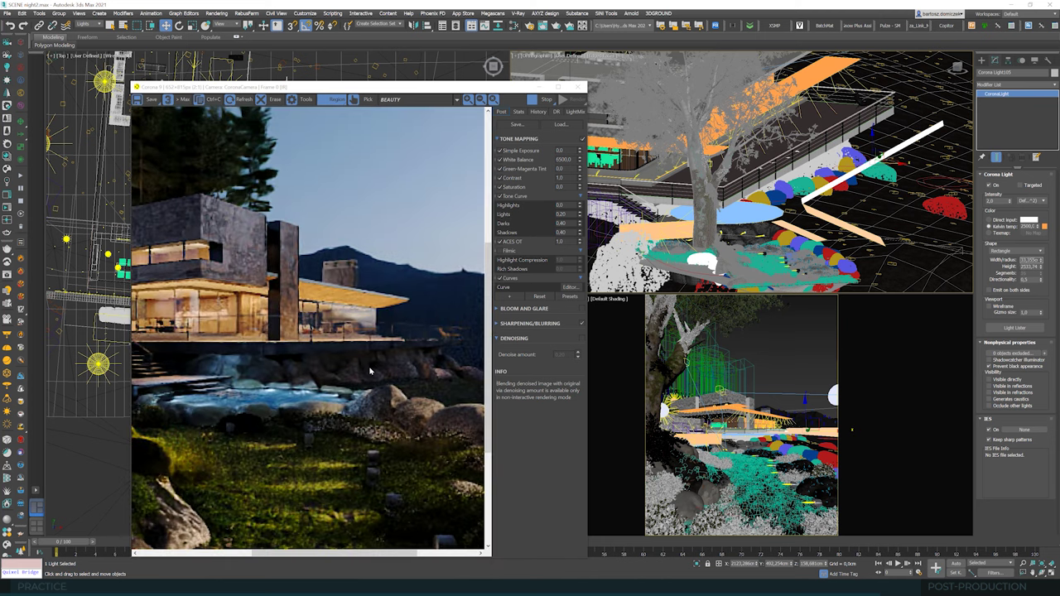
pyautogui.scroll(-1, 389, 377)
pyautogui.scroll(1, 362, 378)
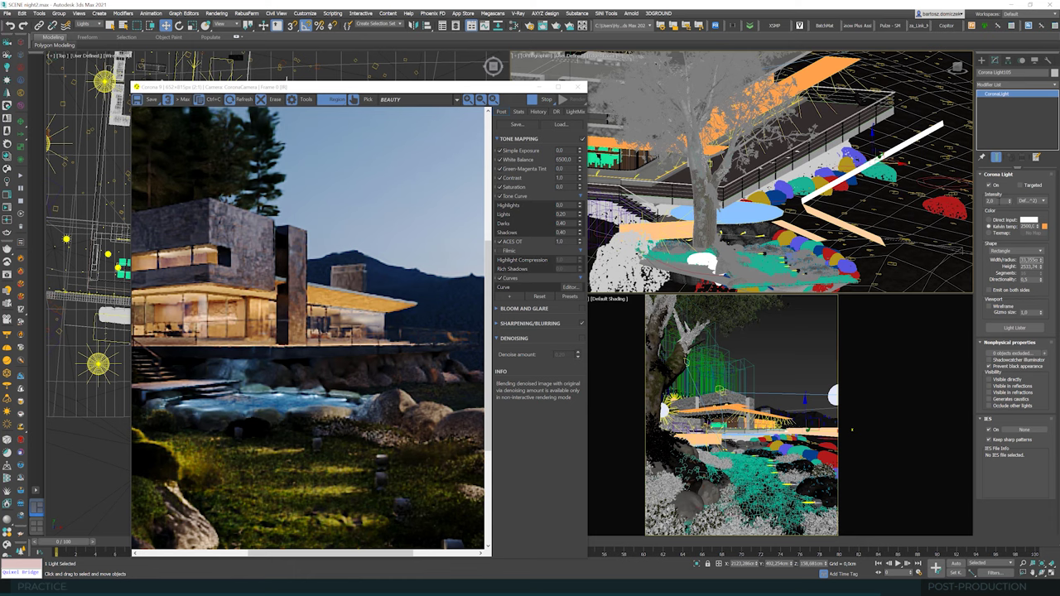
# Step: Set the cloned light's intensity to 3 and compare the rock lighting up close and in the full render
pyautogui.doubleClick(992, 201)
pyautogui.write('3')
pyautogui.press('Tab')
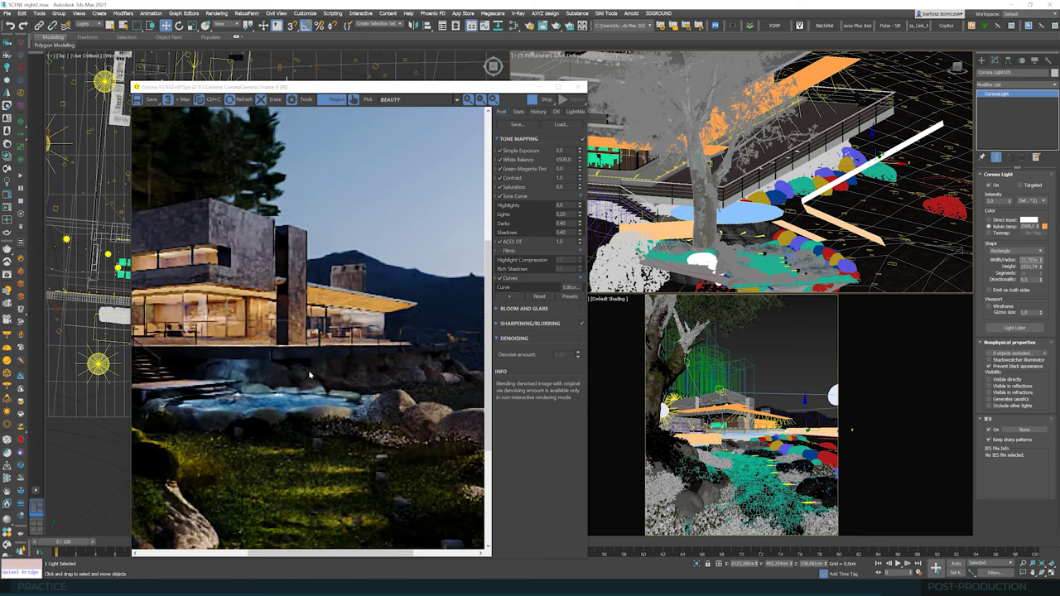
pyautogui.scroll(1, 315, 373)
pyautogui.scroll(-2, 336, 369)
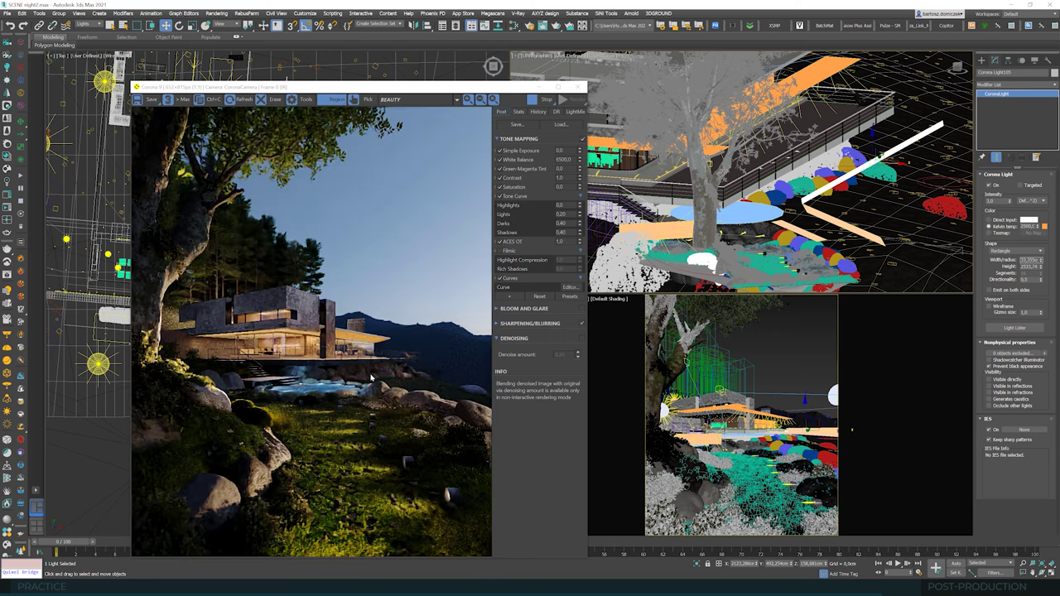
pyautogui.scroll(1, 400, 385)
pyautogui.scroll(-1, 380, 370)
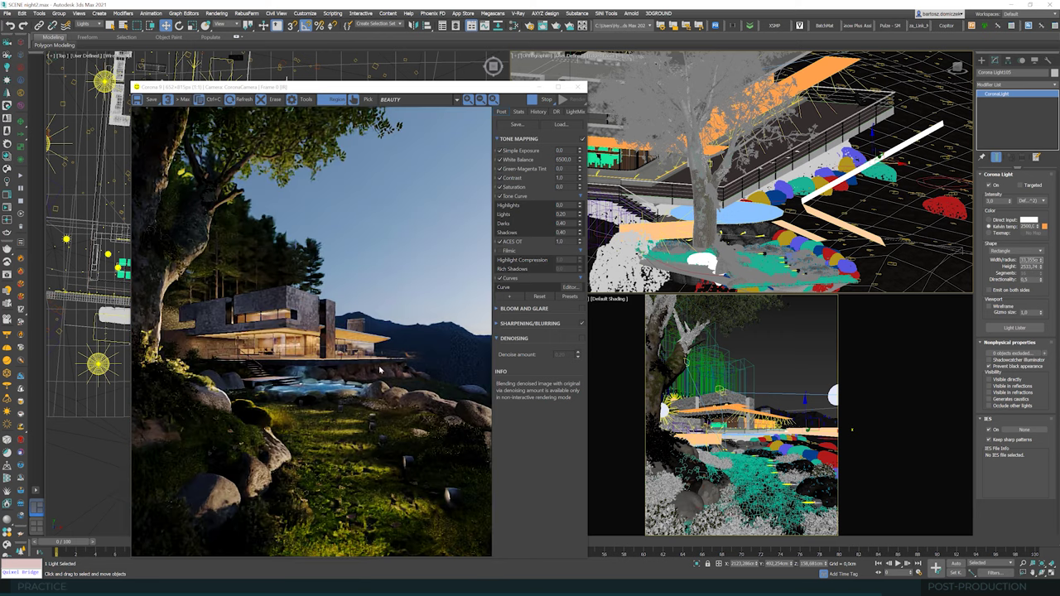
# Step: Set the cloned light's Kelvin temperature to 4000
pyautogui.write('4000')
pyautogui.press('Return')
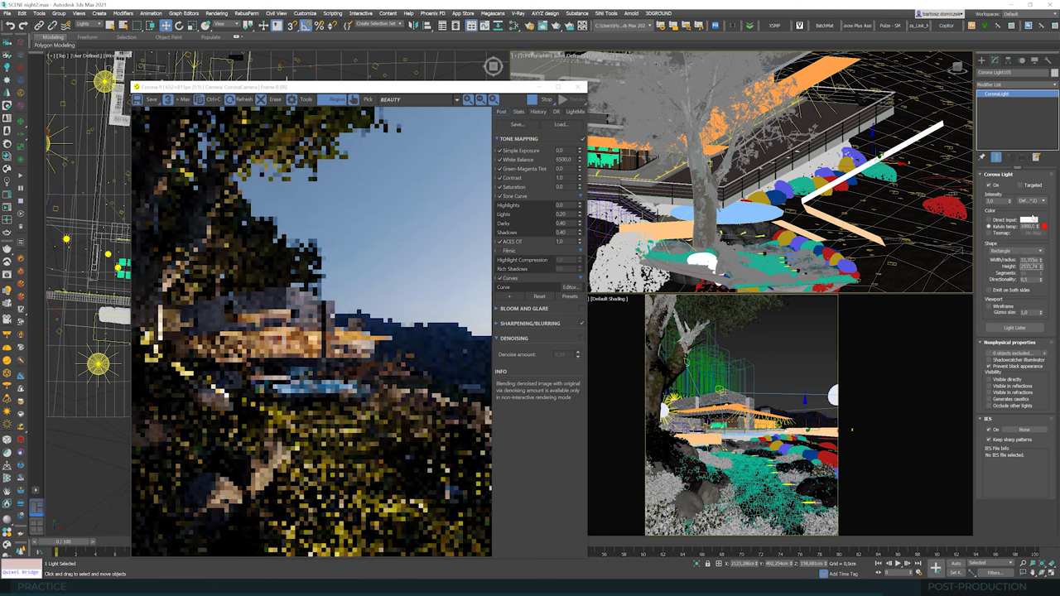
pyautogui.doubleClick(1027, 226)
pyautogui.write('4000')
pyautogui.press('Return')
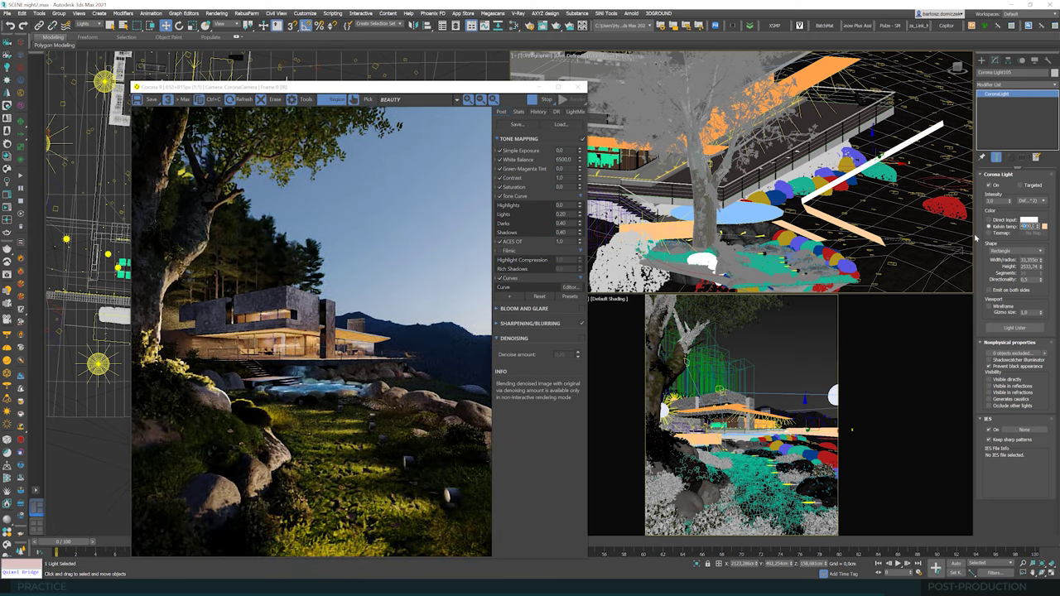
# Step: Try an intensity of 4 on the rock light and restore it to 3
pyautogui.click(1009, 200)
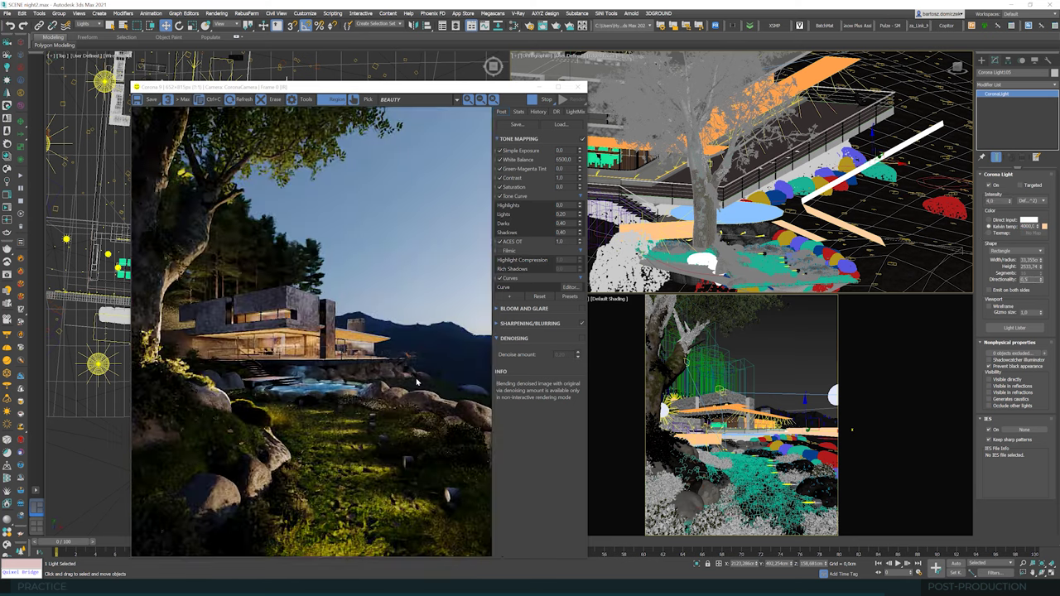
pyautogui.doubleClick(997, 202)
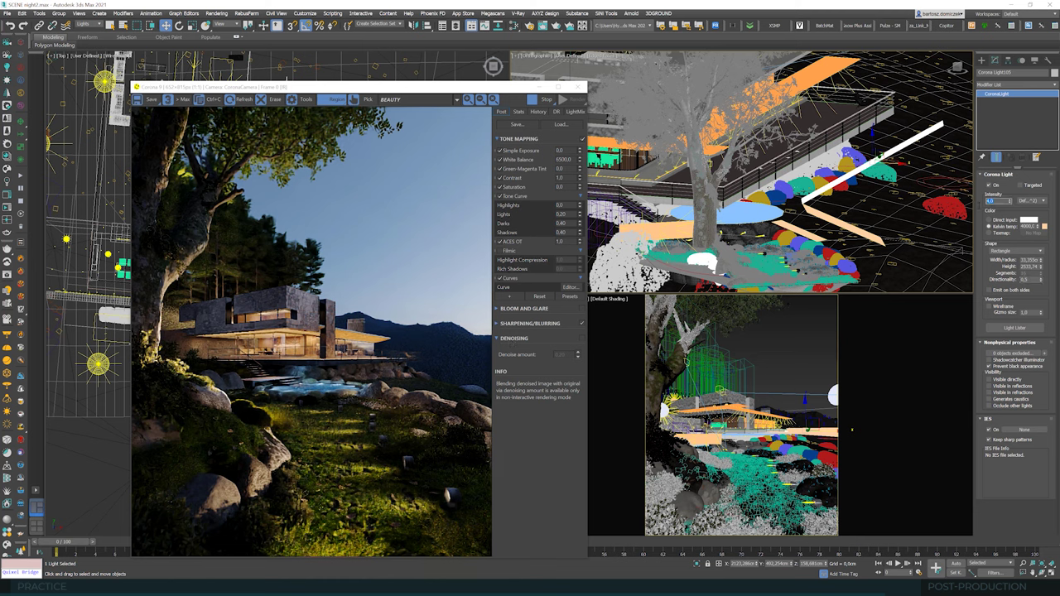
pyautogui.write('3')
pyautogui.press('Tab')
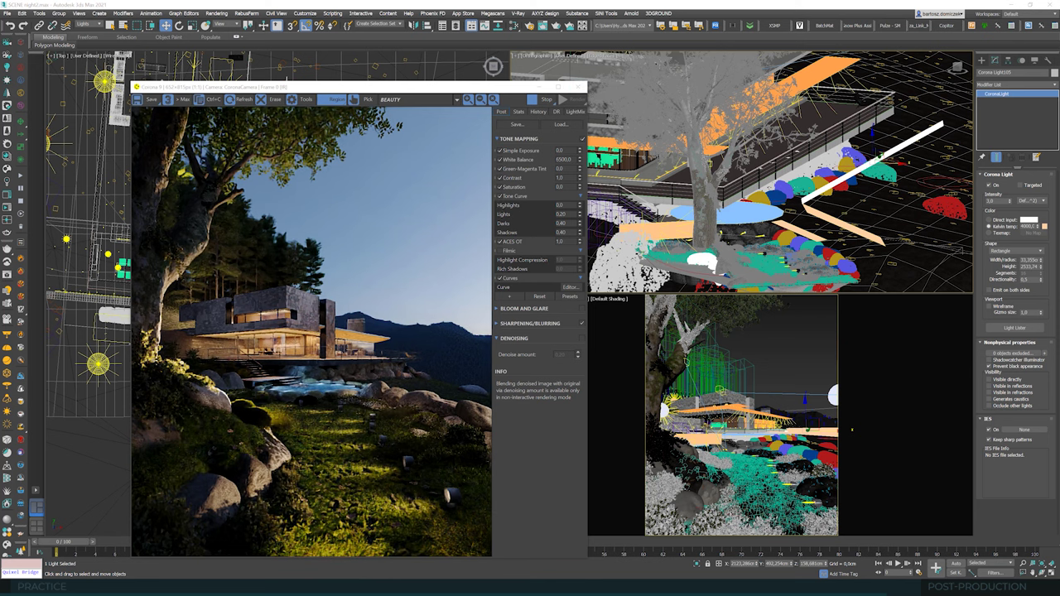
# Step: Move the render window off the top view, highlight all scene lights briefly, and examine the spotlights around the round pool
pyautogui.moveTo(448, 86); pyautogui.dragTo(509, 77)
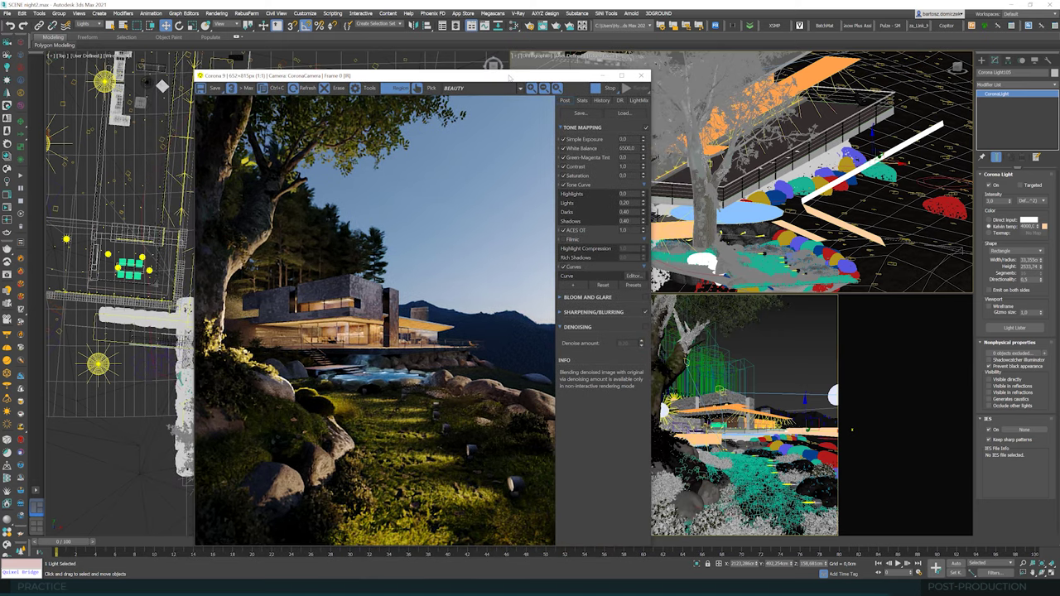
pyautogui.moveTo(509, 77); pyautogui.dragTo(693, 77)
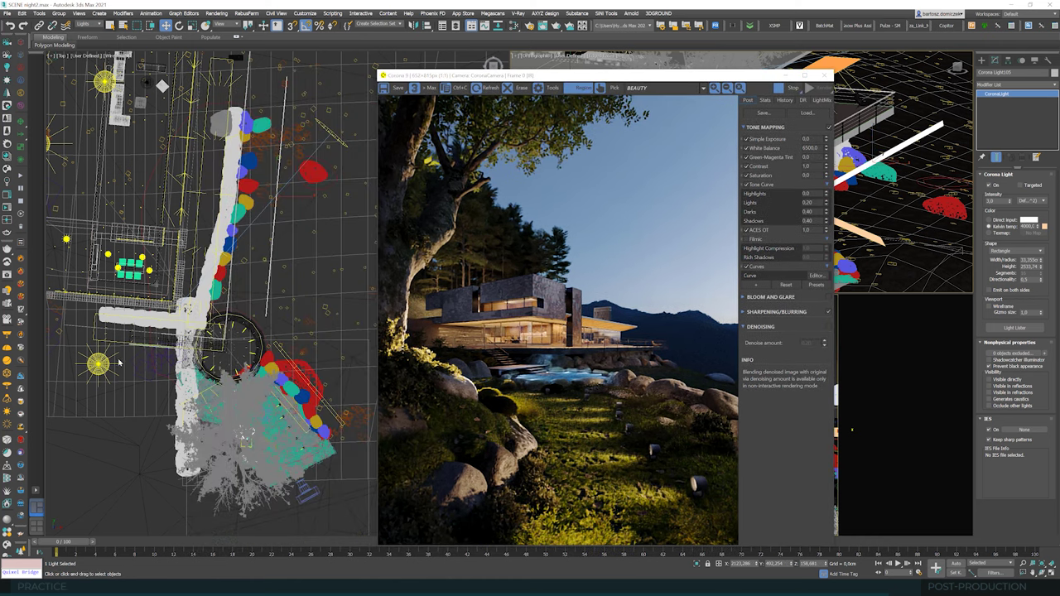
pyautogui.click(107, 434)
pyautogui.hotkey('ctrl', 'a')
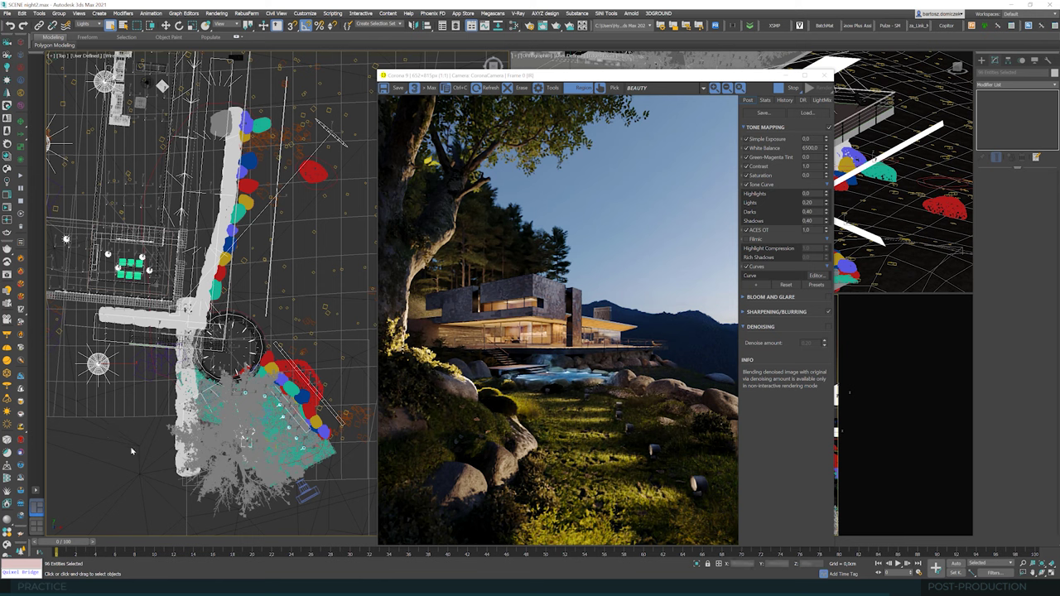
pyautogui.click(133, 451)
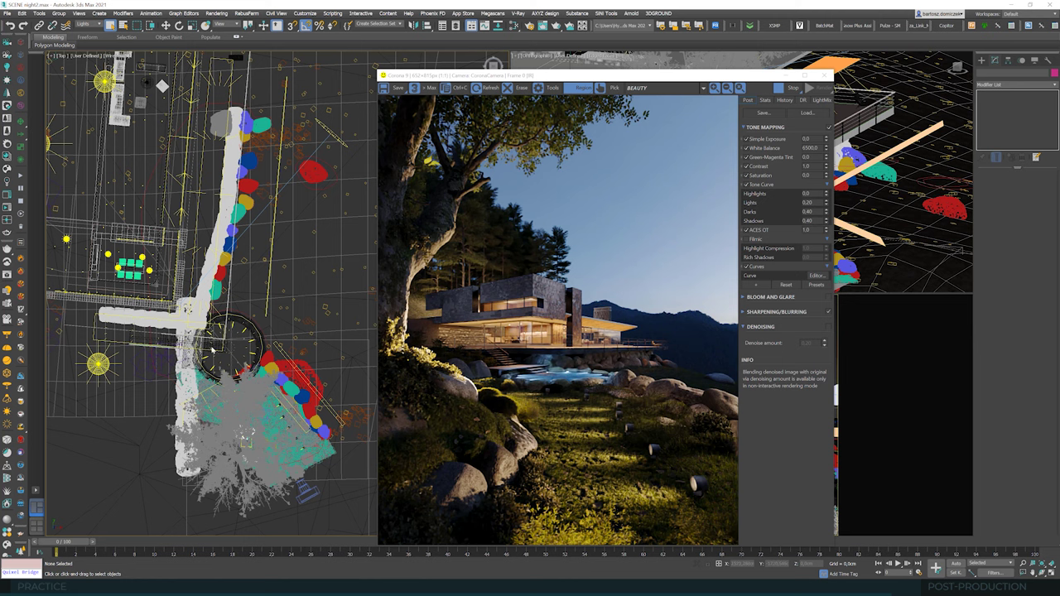
pyautogui.scroll(10, 236, 377)
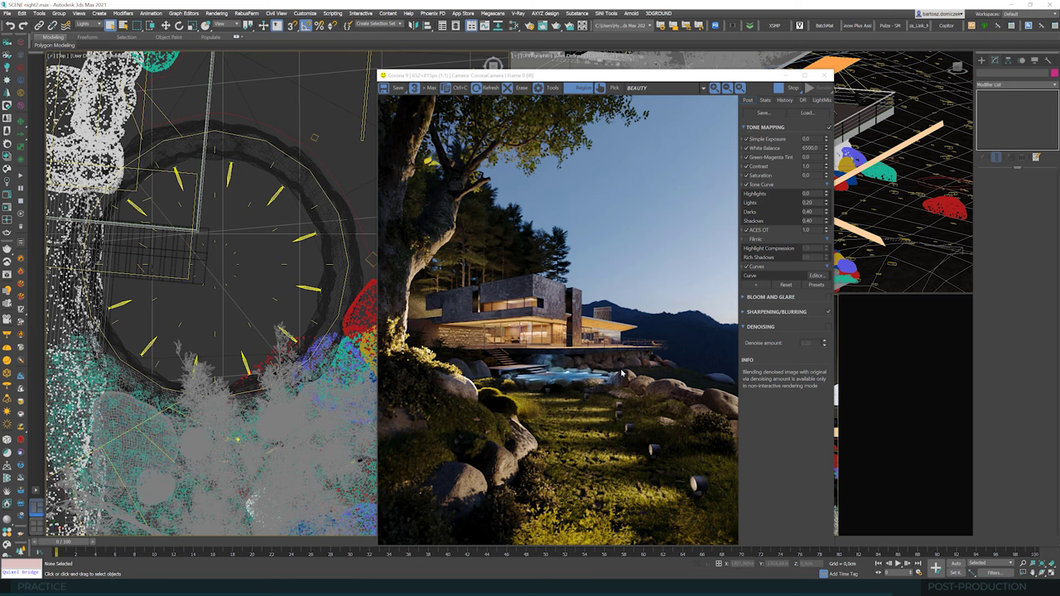
pyautogui.scroll(-3, 248, 296)
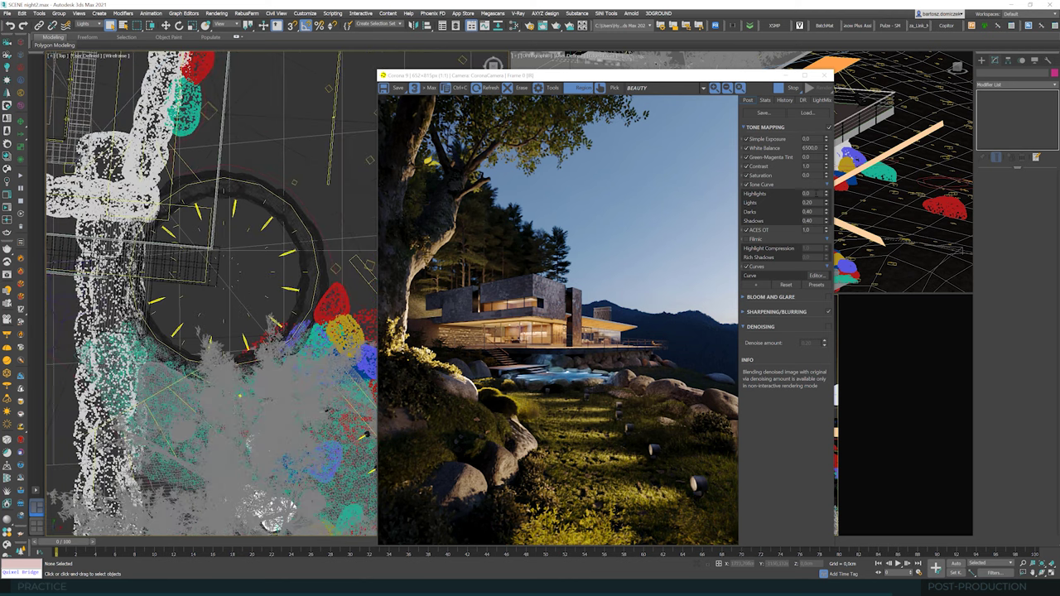
# Step: Close the render window and swap the visible Moss_LowPoly and Assets_LowPoly layers for Moss_HighPoly and Assets_HighPoly
pyautogui.click(826, 75)
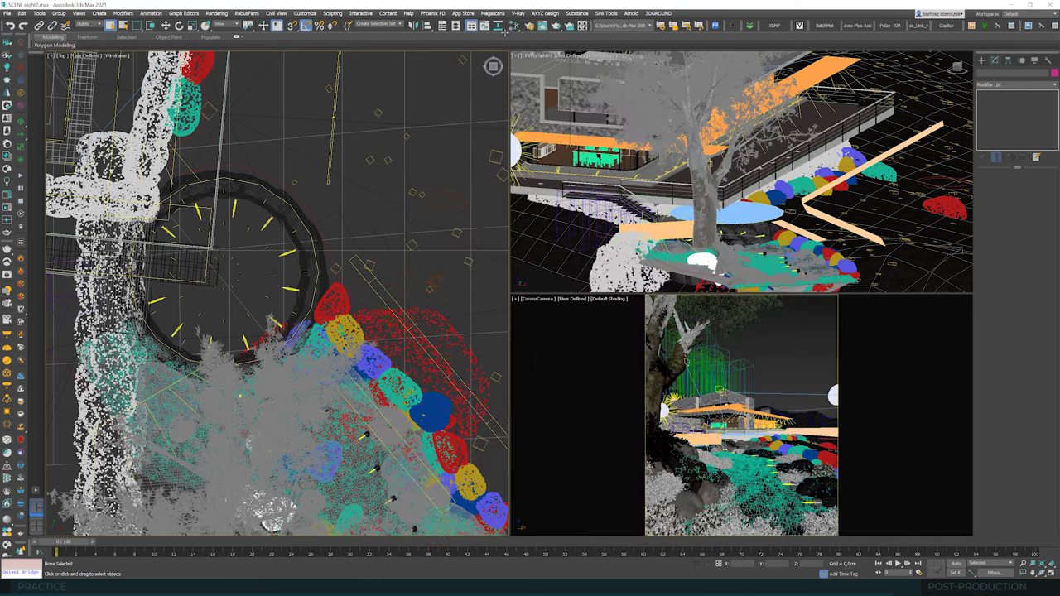
pyautogui.click(456, 27)
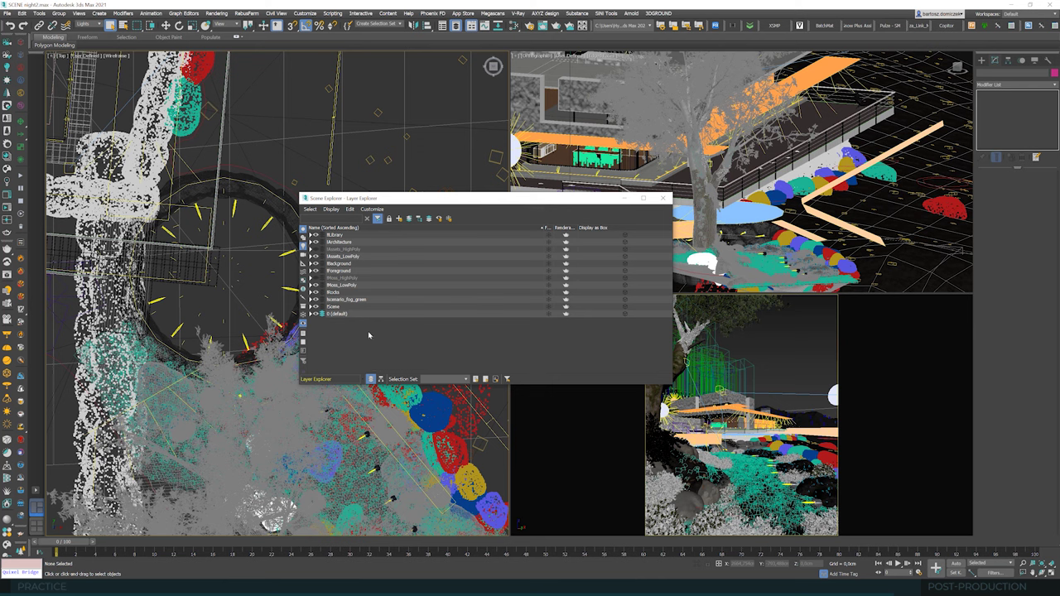
pyautogui.click(314, 285)
pyautogui.click(315, 277)
pyautogui.click(315, 255)
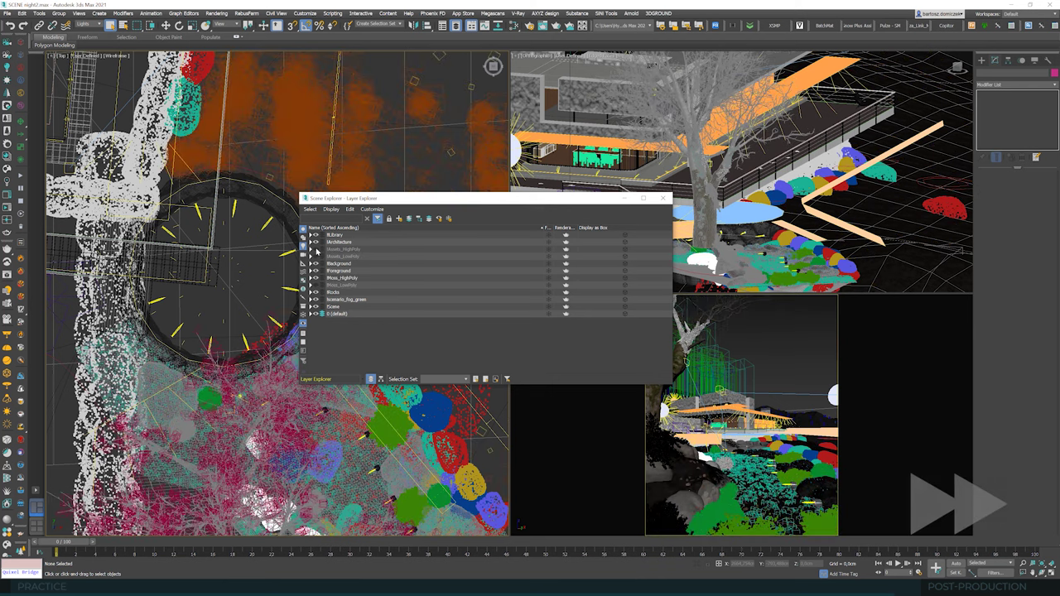
pyautogui.click(315, 248)
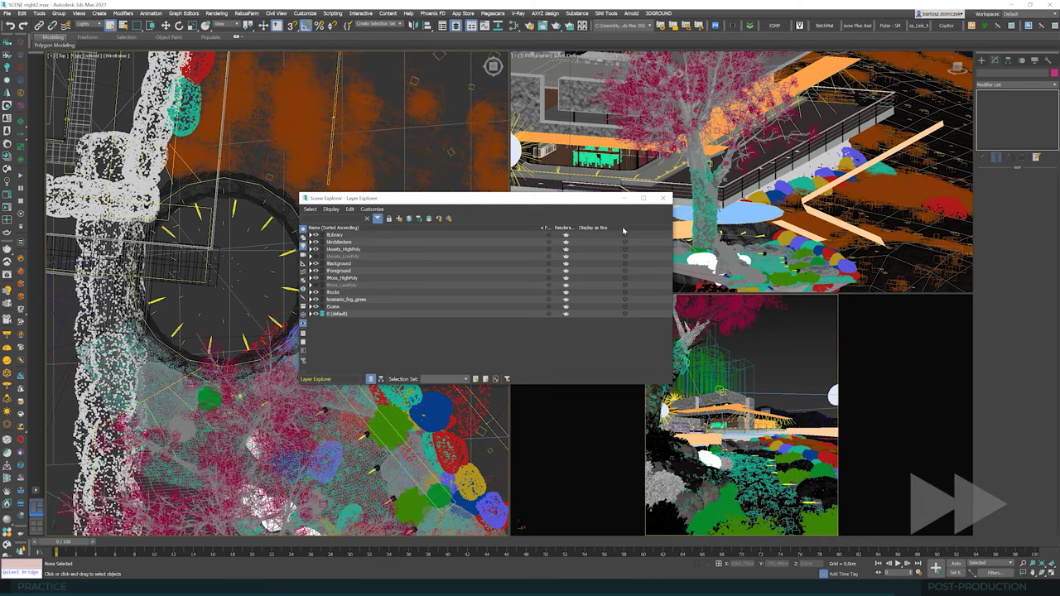
pyautogui.click(663, 200)
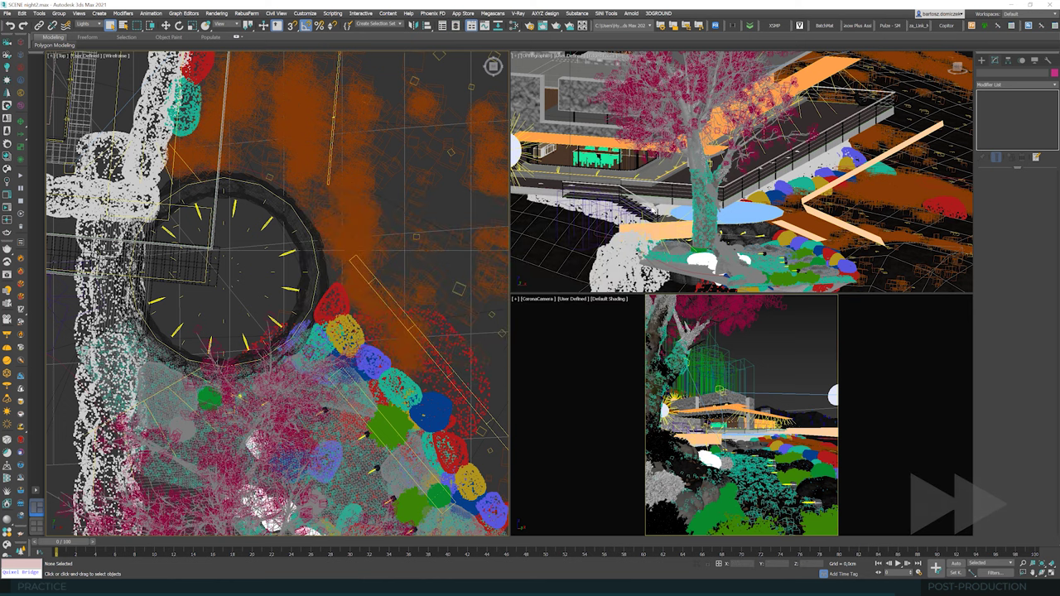
# Step: Reopen the render and examine how the high-poly vegetation is lit along the grass path, beside the pool and in the foreground
pyautogui.click(6, 208)
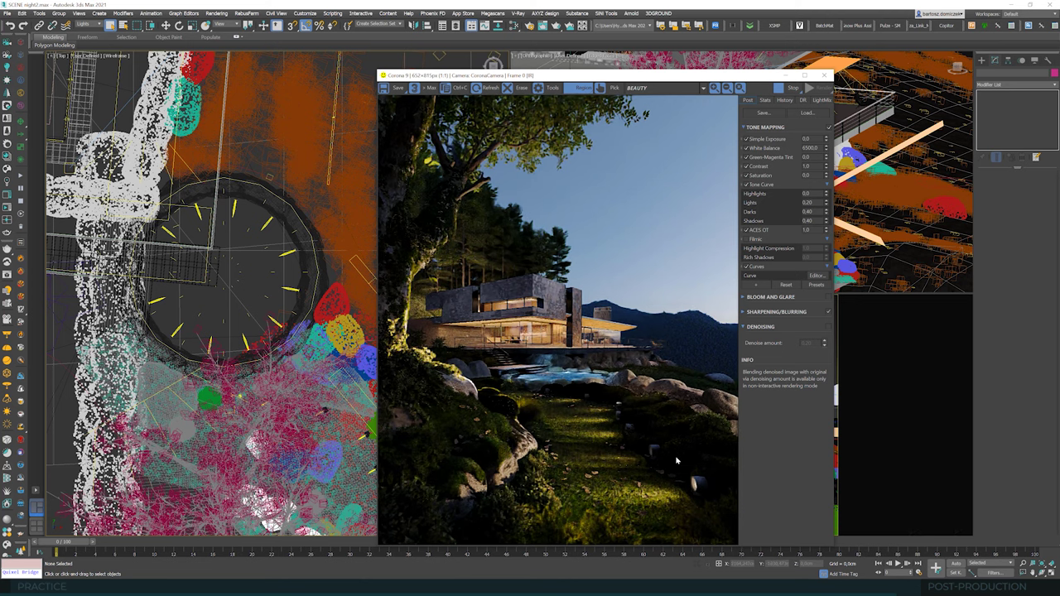
pyautogui.scroll(1, 678, 460)
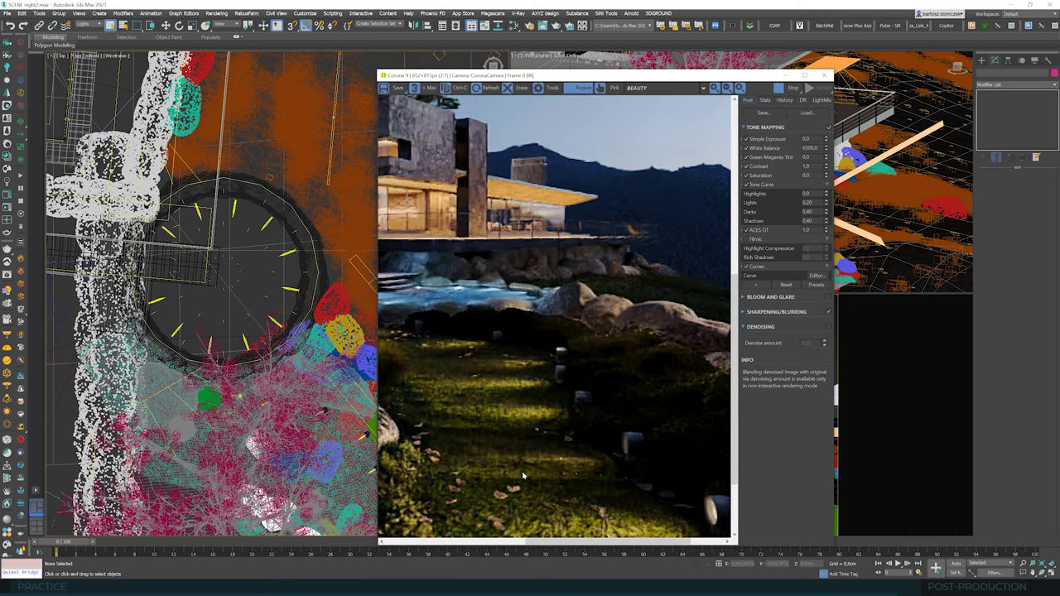
pyautogui.scroll(-2, 523, 476)
pyautogui.scroll(2, 608, 436)
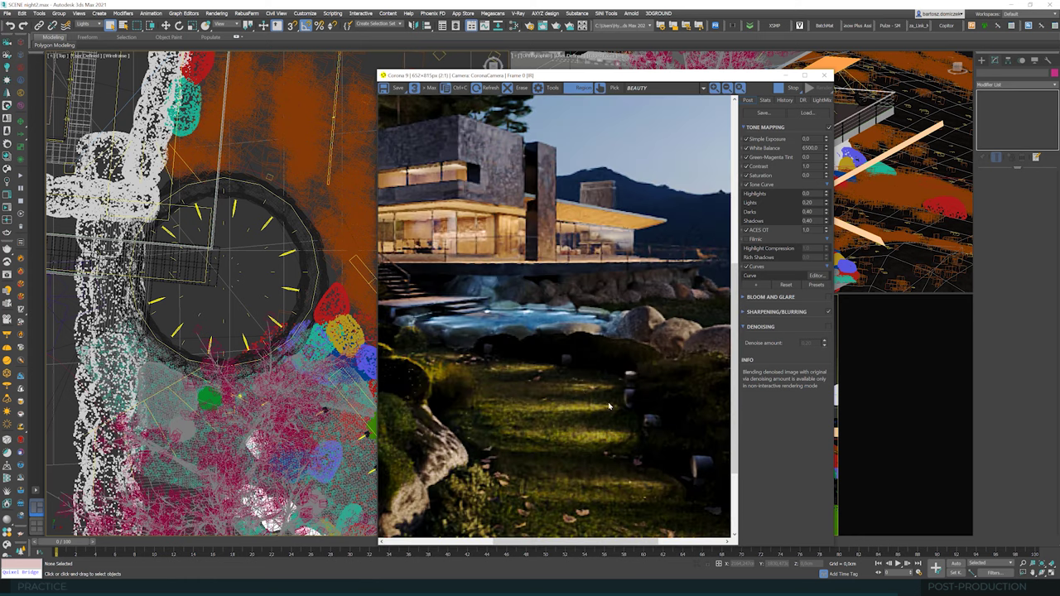
pyautogui.scroll(-1, 613, 406)
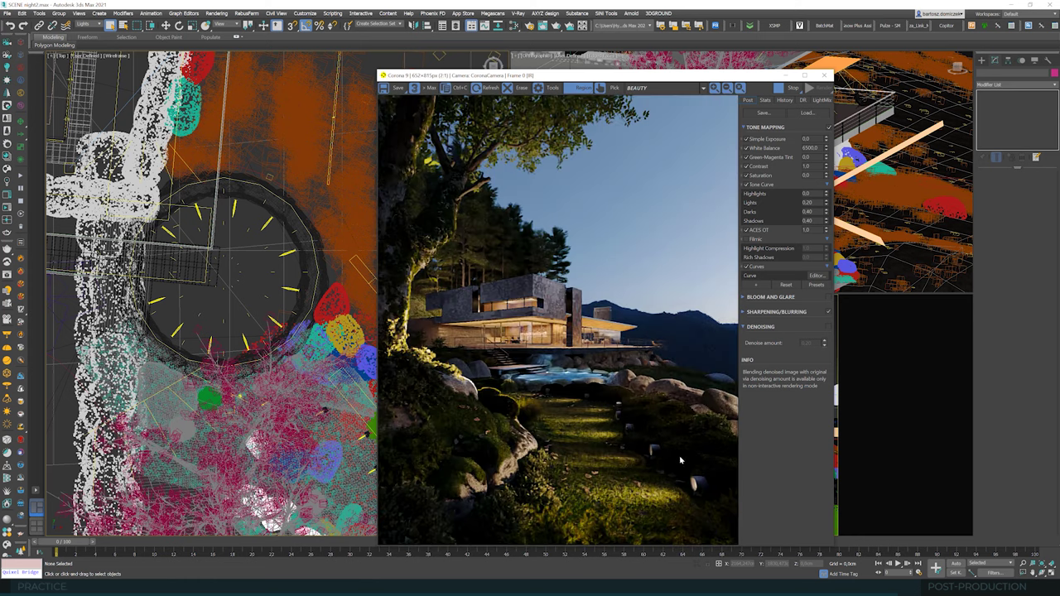
pyautogui.scroll(1, 680, 461)
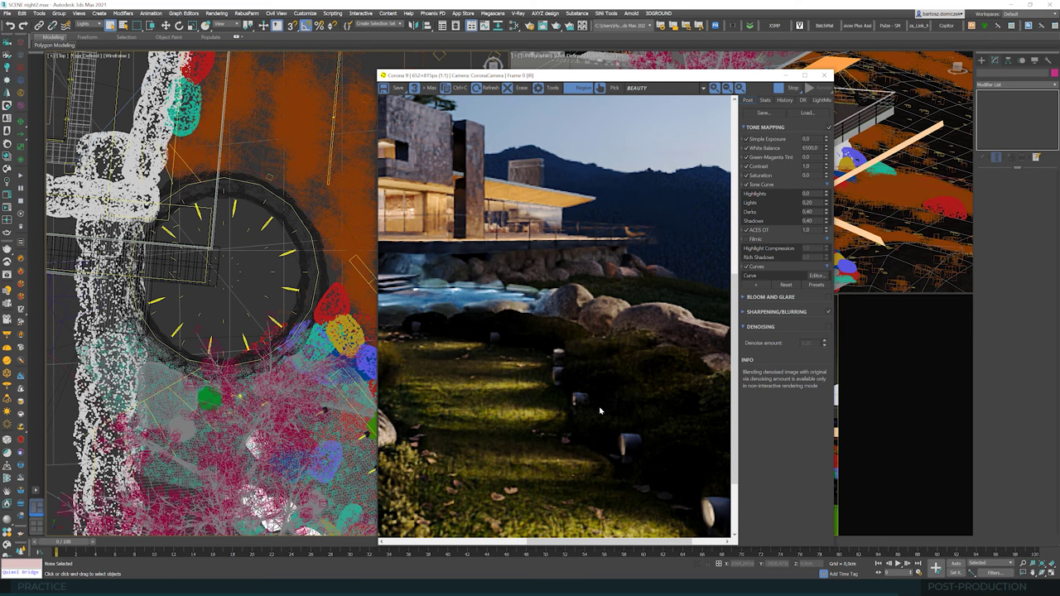
pyautogui.scroll(-1, 600, 409)
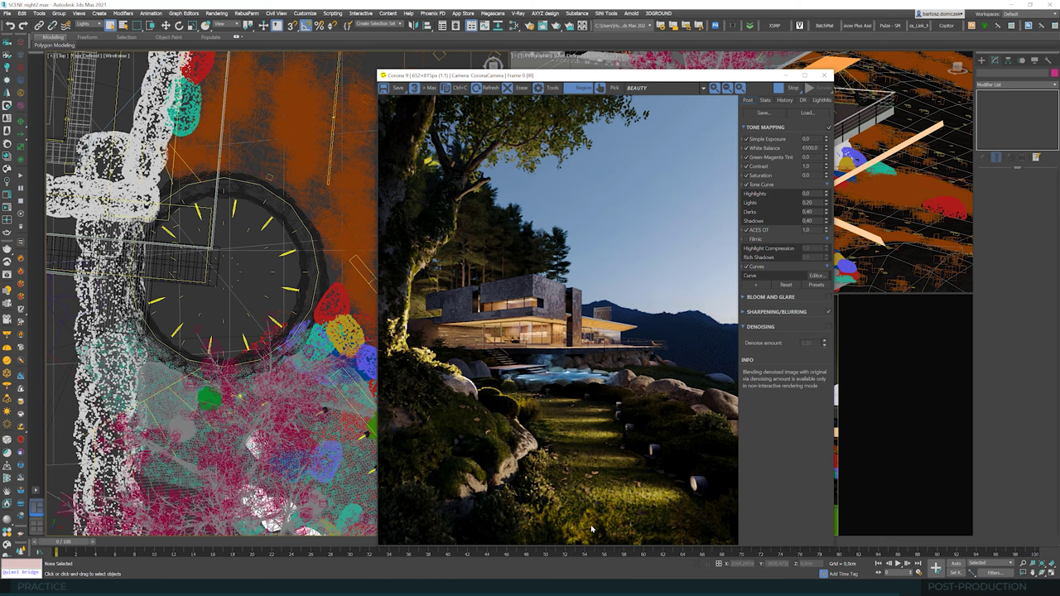
pyautogui.scroll(1, 615, 528)
pyautogui.scroll(-1, 592, 393)
pyautogui.scroll(1, 608, 513)
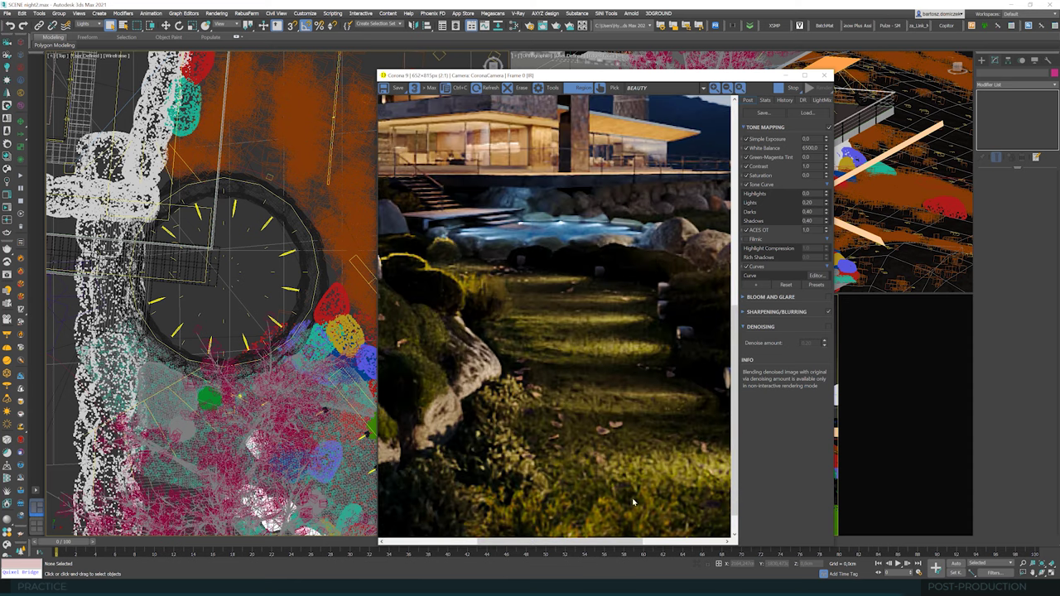
pyautogui.scroll(-1, 663, 523)
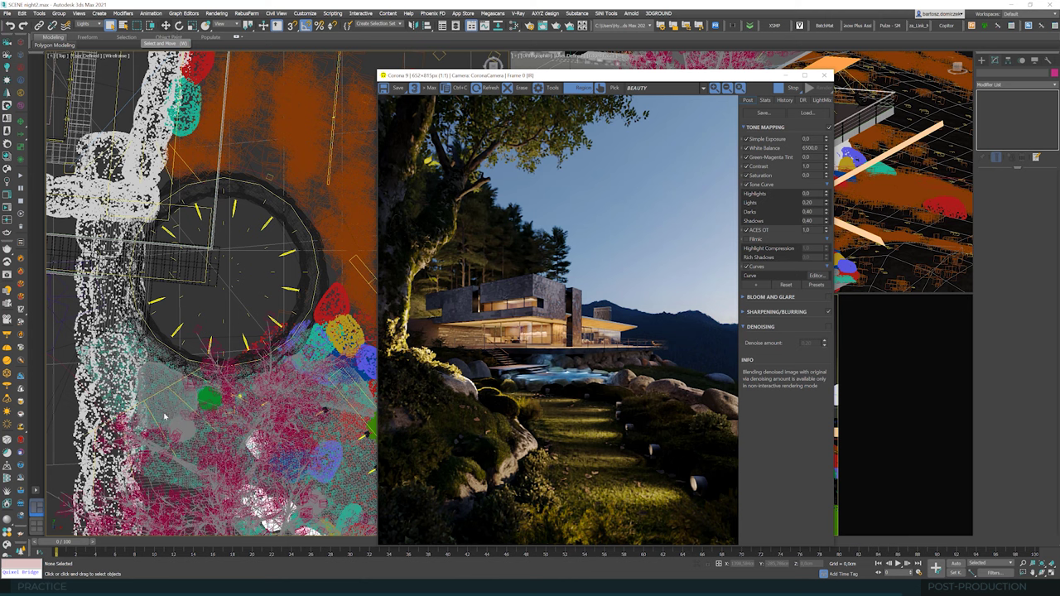
# Step: Select the warm rectangular light near the stairs and move the render window clear of the perspective and camera views
pyautogui.press('w')
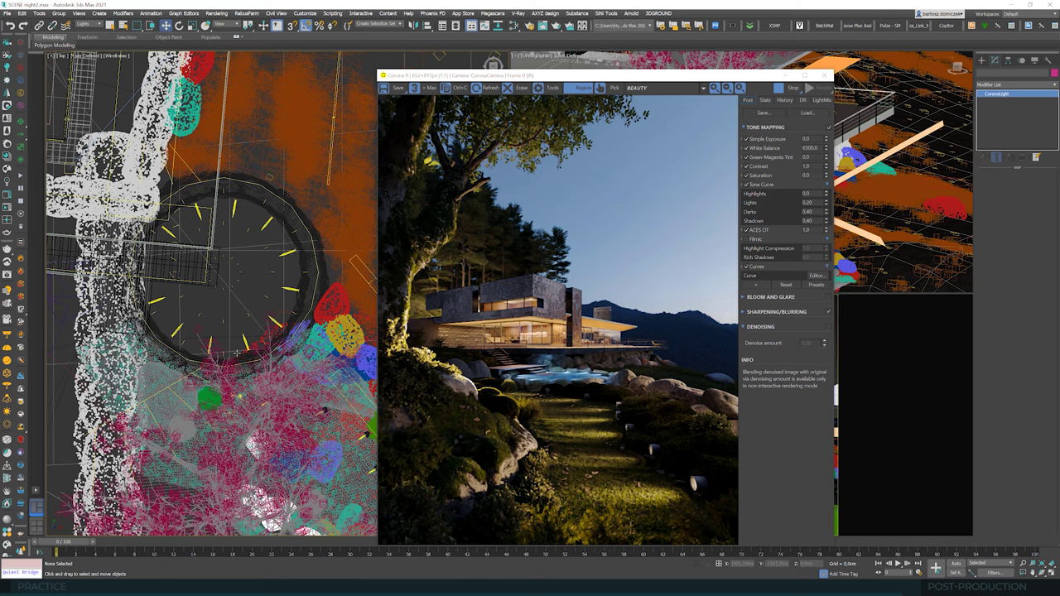
pyautogui.click(690, 65)
pyautogui.moveTo(647, 74); pyautogui.dragTo(406, 64)
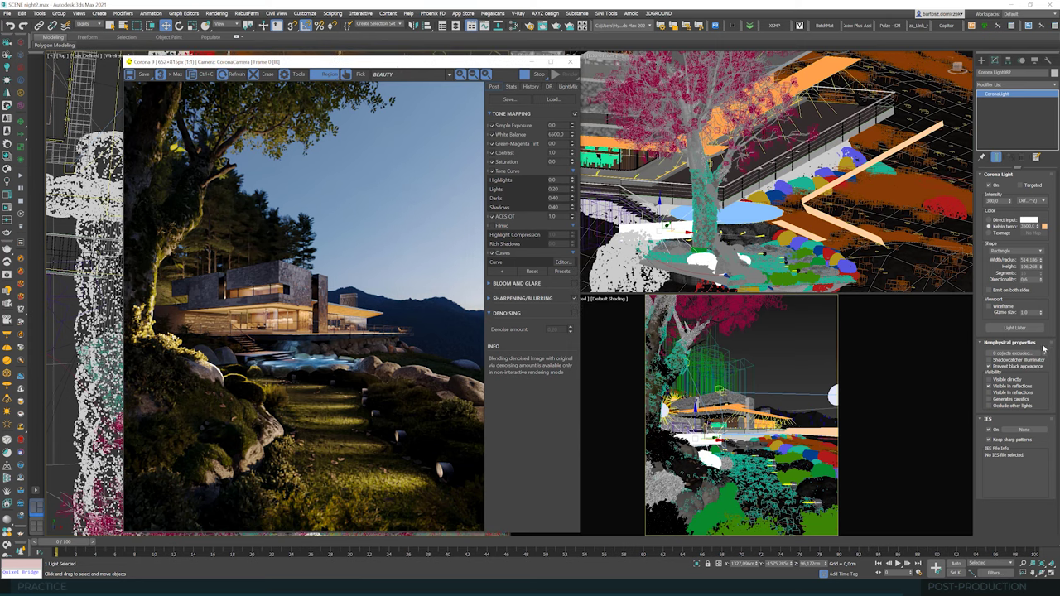
# Step: Try excluding the two foreground bushes in the camera view from the warm rectangular light, with the selection filter set to All
pyautogui.press('q')
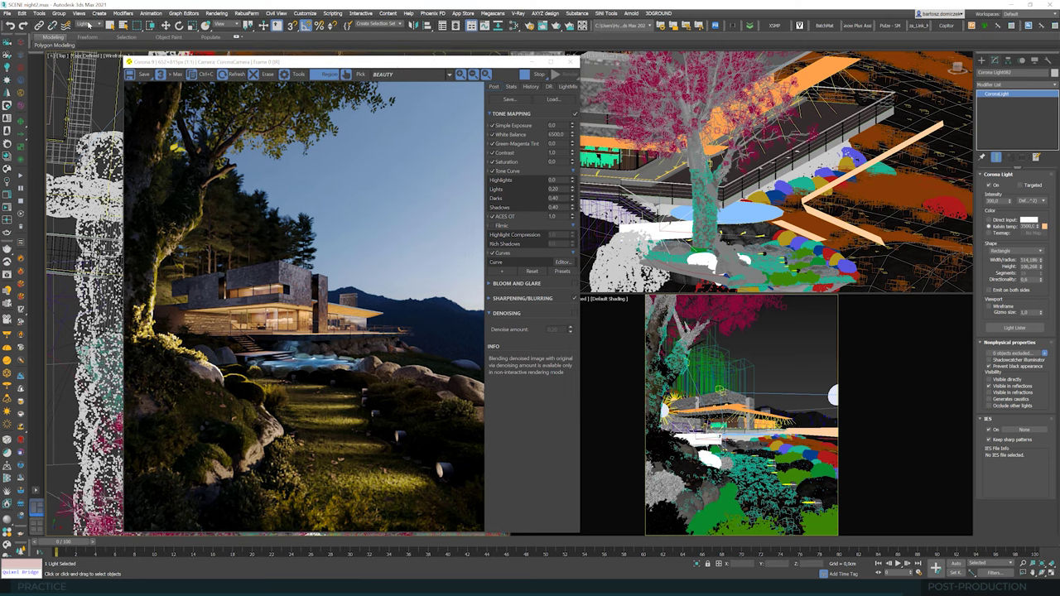
pyautogui.click(89, 25)
pyautogui.click(87, 34)
pyautogui.click(767, 527)
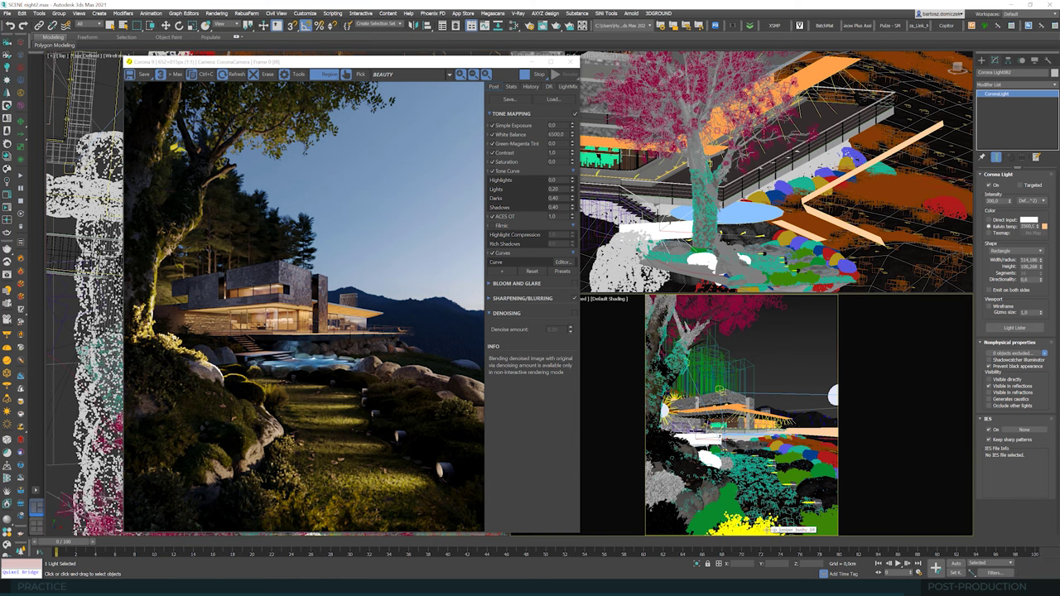
pyautogui.click(820, 522)
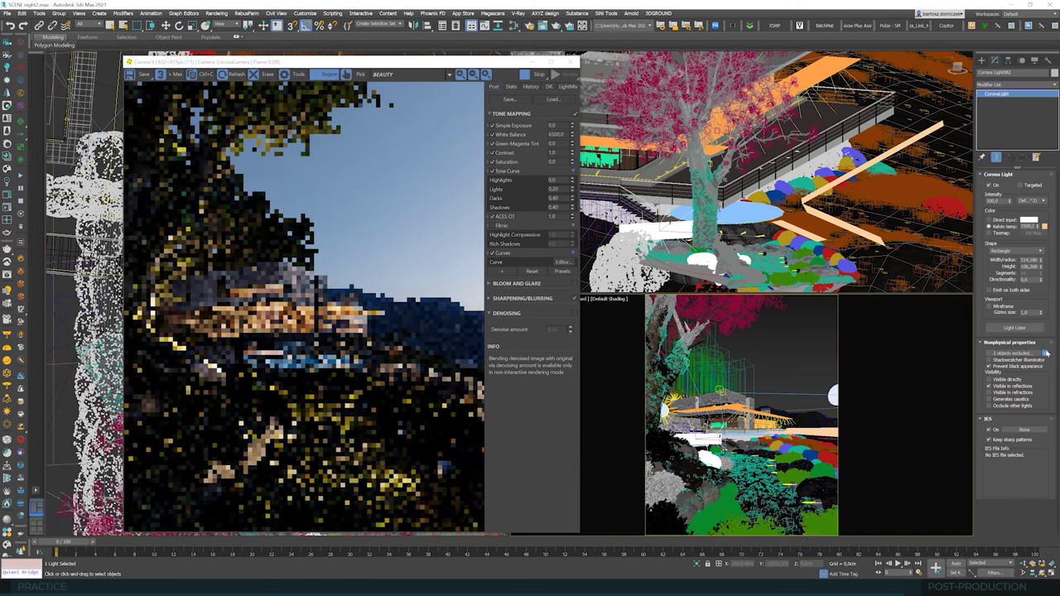
pyautogui.press('w')
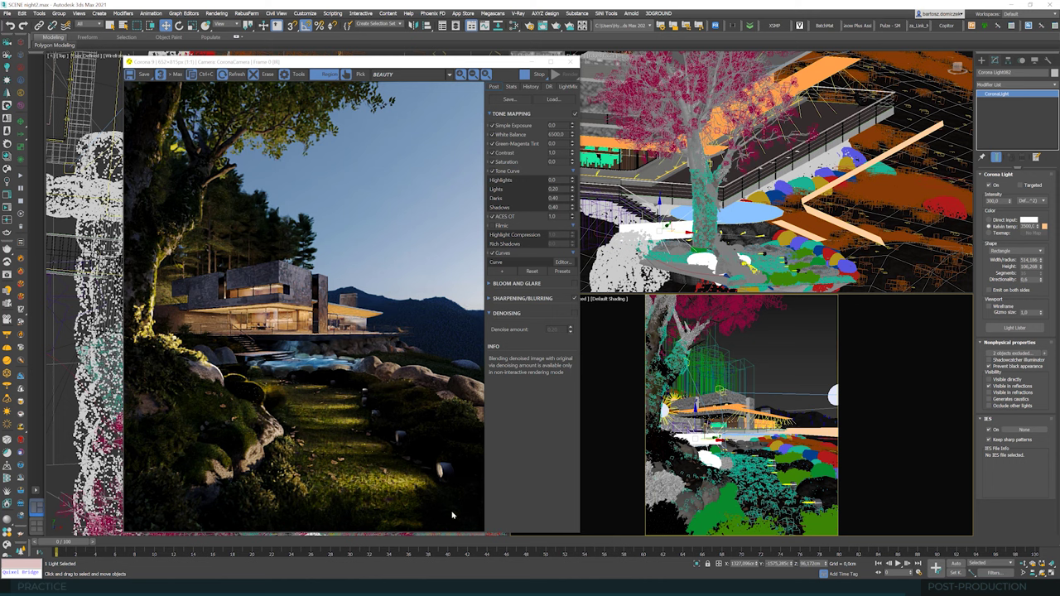
# Step: Undo both plant exclusions on the warm rectangular light and clear the selection
pyautogui.moveTo(392, 64); pyautogui.dragTo(571, 62)
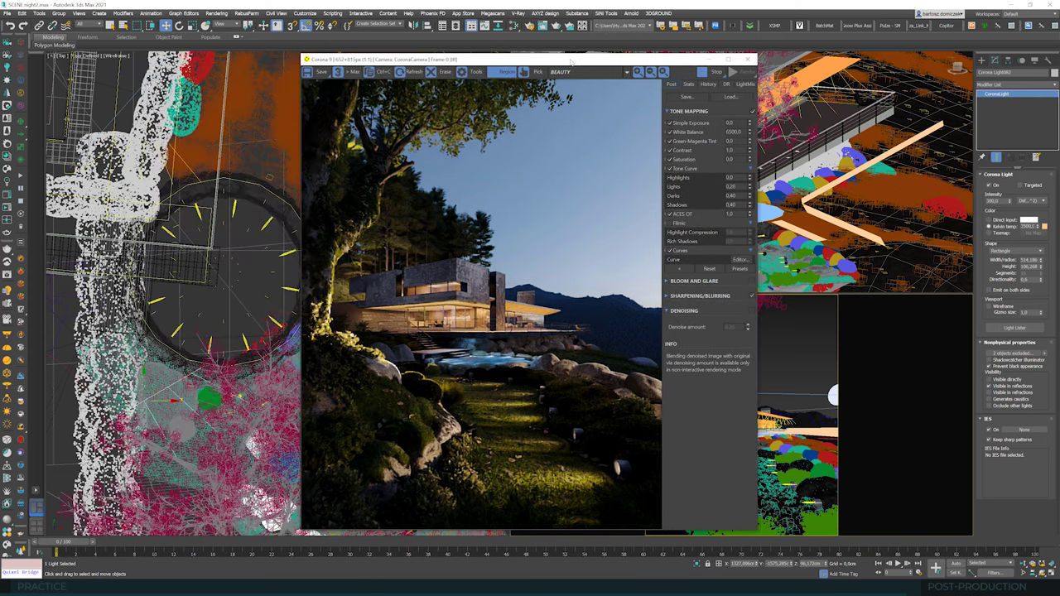
pyautogui.click(10, 26)
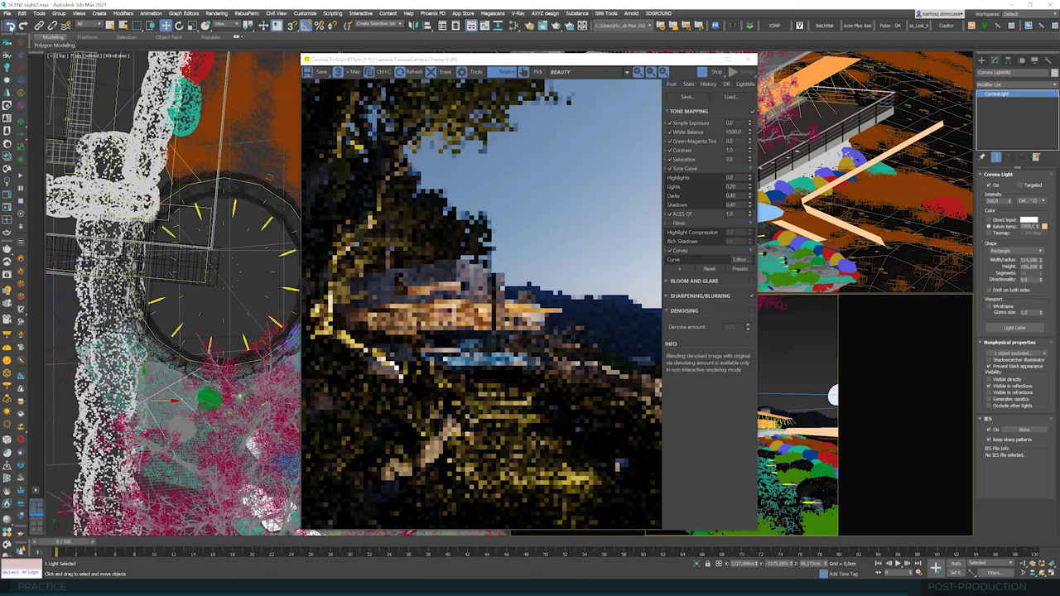
pyautogui.click(9, 26)
pyautogui.click(812, 359)
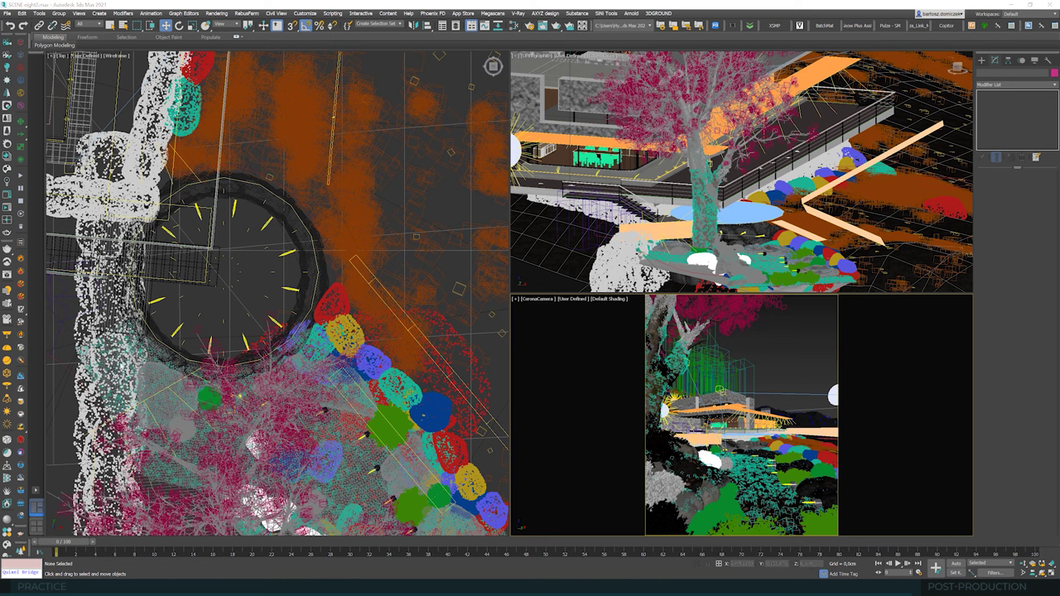
# Step: Add the CESSENTIAL_Reflect, CESSENTIAL_Refract and CESSENTIAL_Translucency render elements in the render setup
pyautogui.click(217, 14)
pyautogui.click(236, 54)
pyautogui.moveTo(0, 117); pyautogui.dragTo(512, 134)
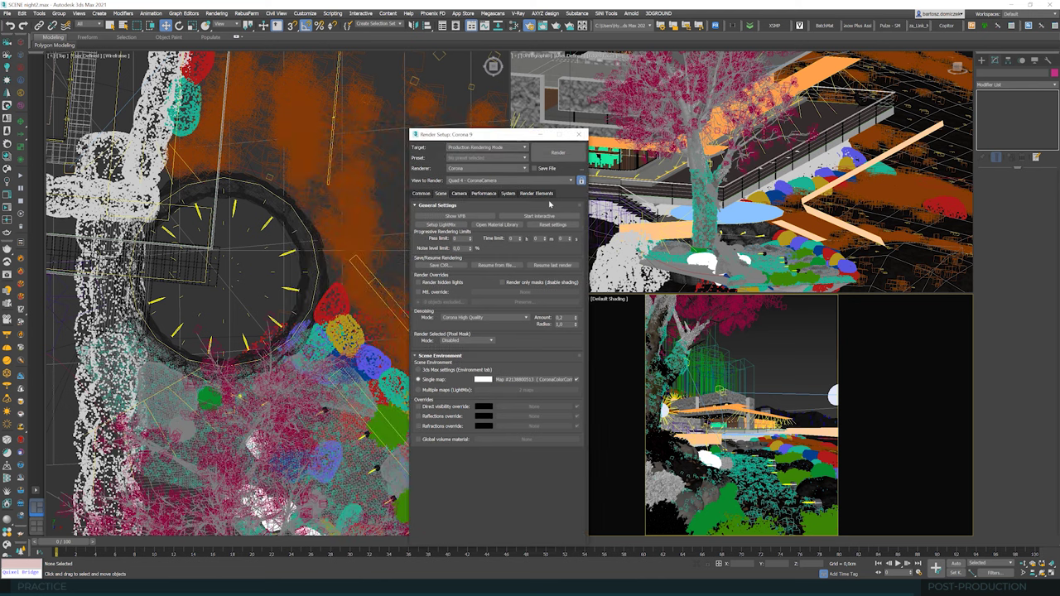
pyautogui.click(530, 195)
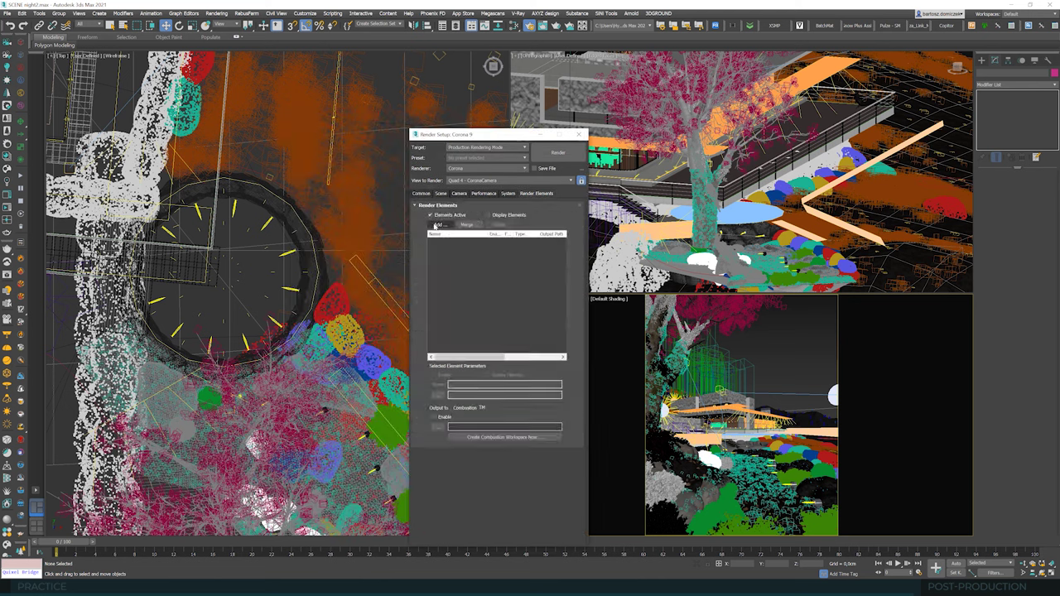
pyautogui.click(437, 225)
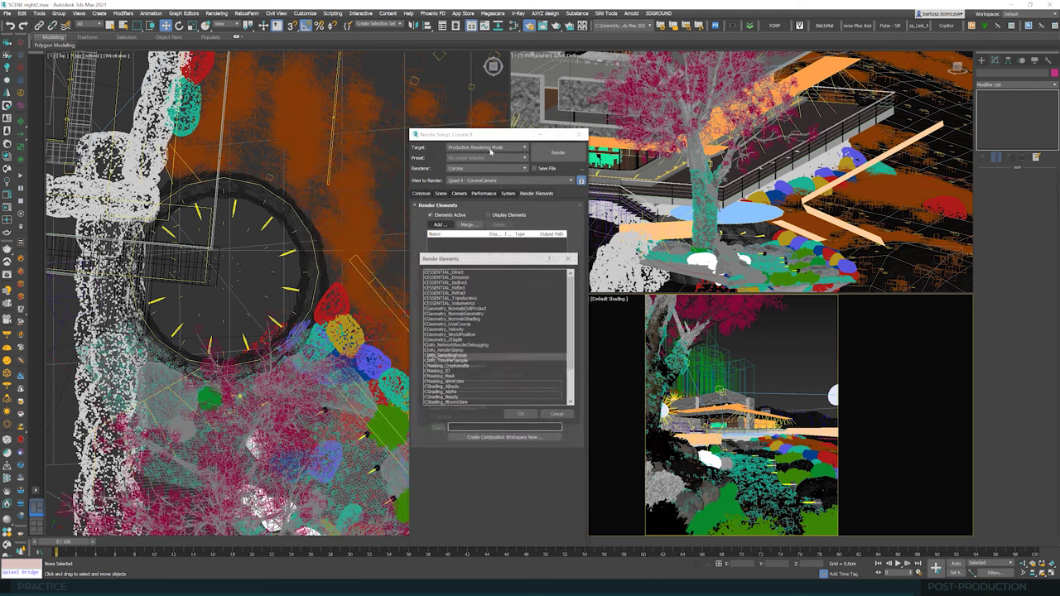
pyautogui.click(462, 288)
pyautogui.keyDown('shift'); pyautogui.click(461, 293); pyautogui.keyUp('shift')
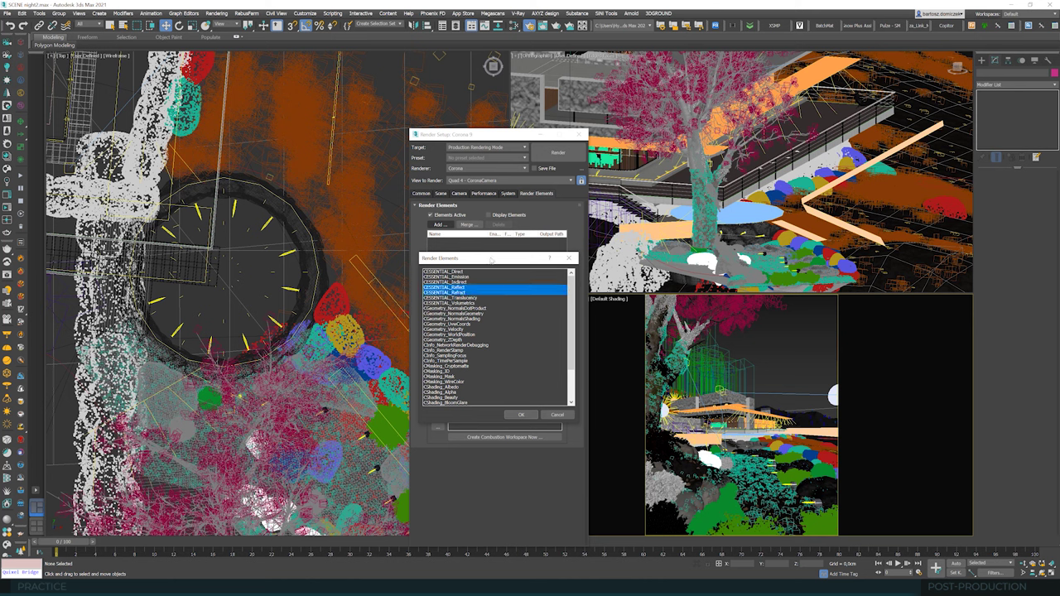
pyautogui.moveTo(490, 261); pyautogui.dragTo(506, 199)
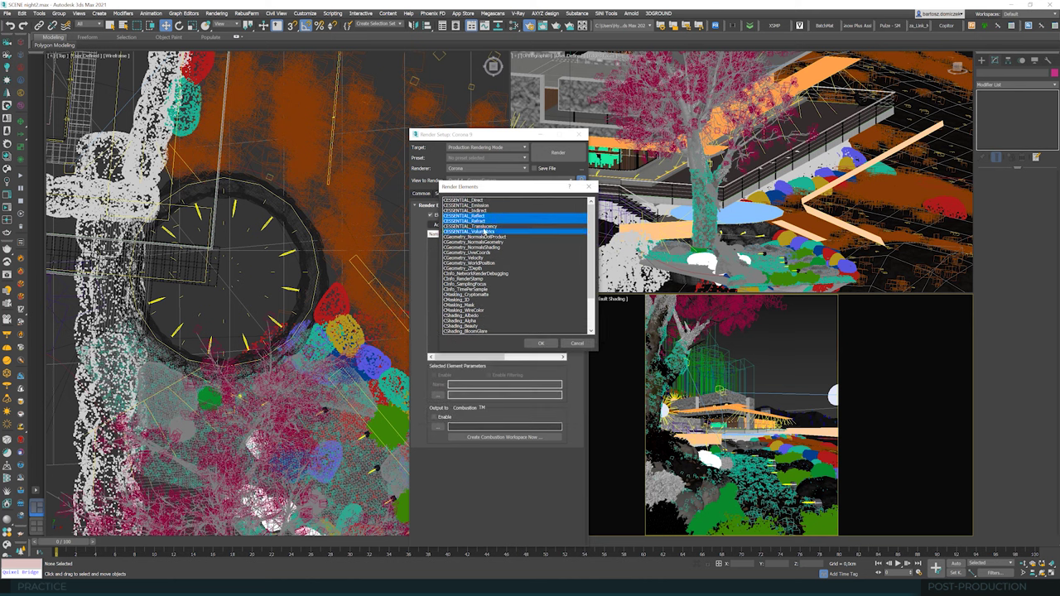
pyautogui.keyDown('ctrl'); pyautogui.click(485, 226); pyautogui.keyUp('ctrl')
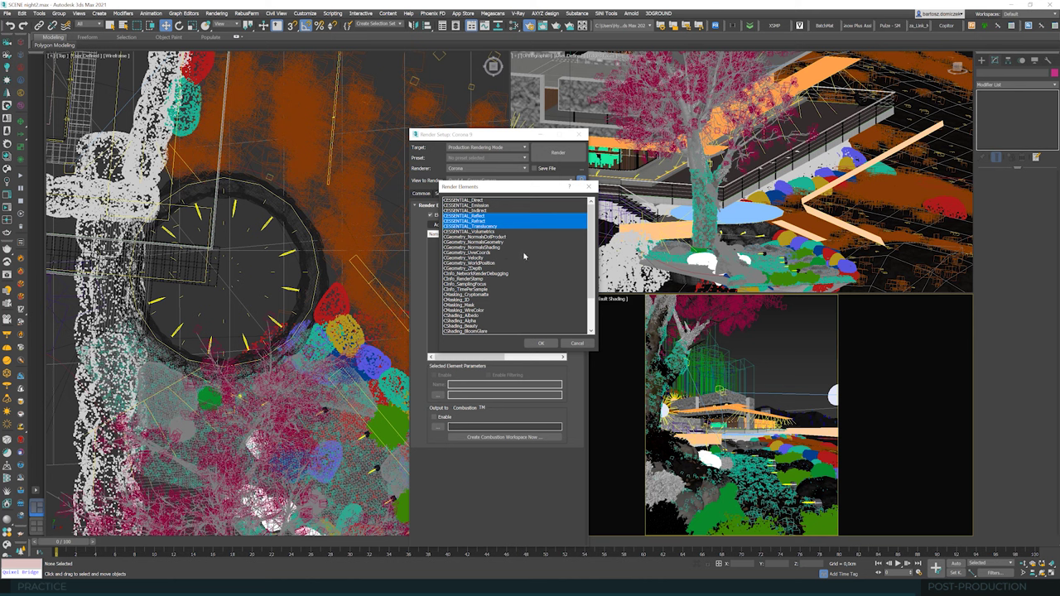
pyautogui.scroll(-3, 523, 257)
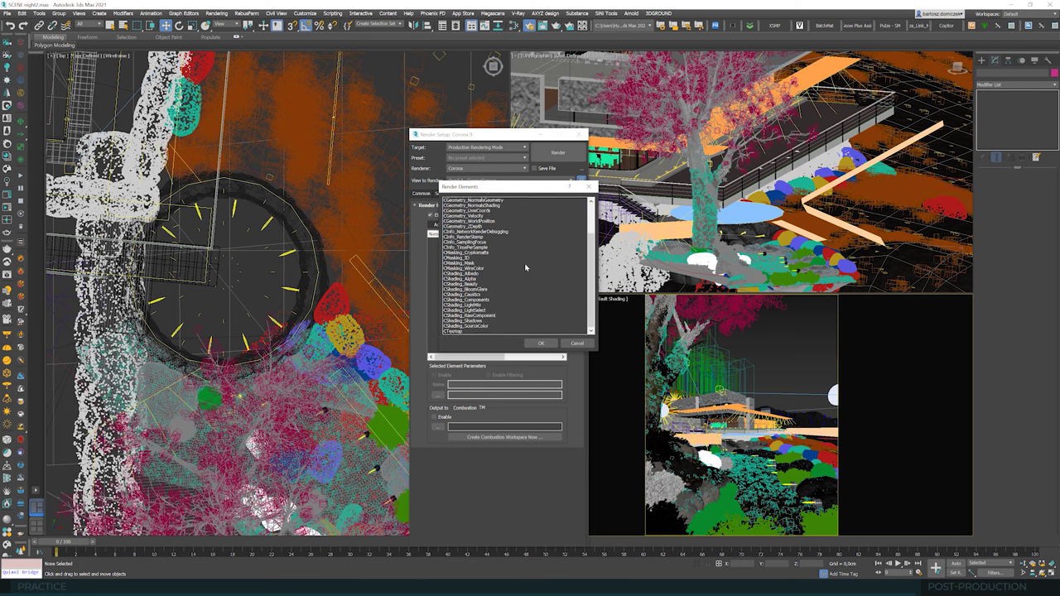
pyautogui.scroll(3, 525, 268)
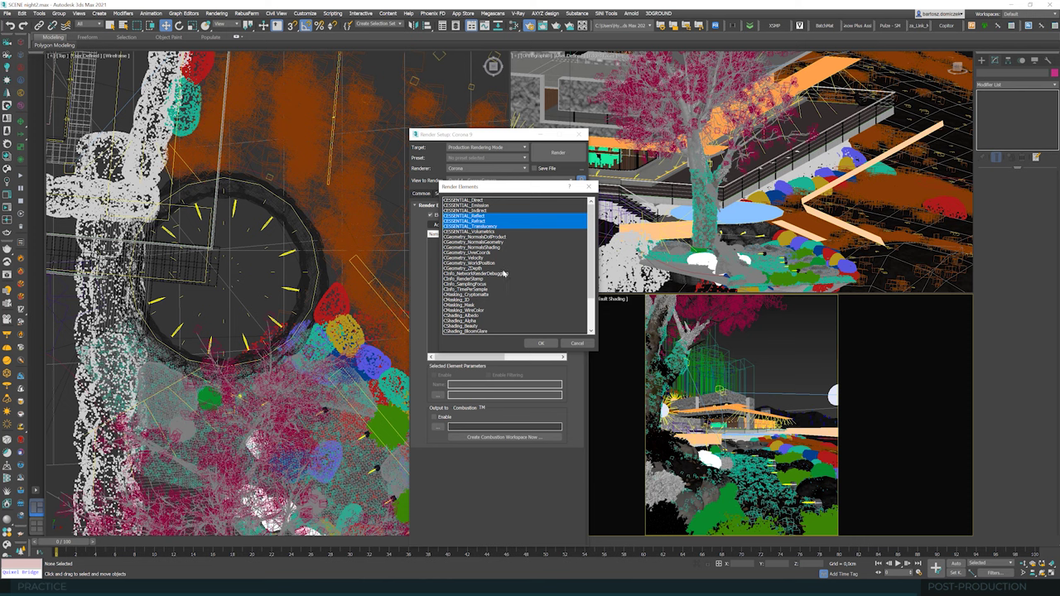
pyautogui.click(540, 343)
# Step: Check the common output parameters and start the production render of the CoronaCamera view
pyautogui.moveTo(488, 132); pyautogui.dragTo(458, 89)
pyautogui.click(396, 153)
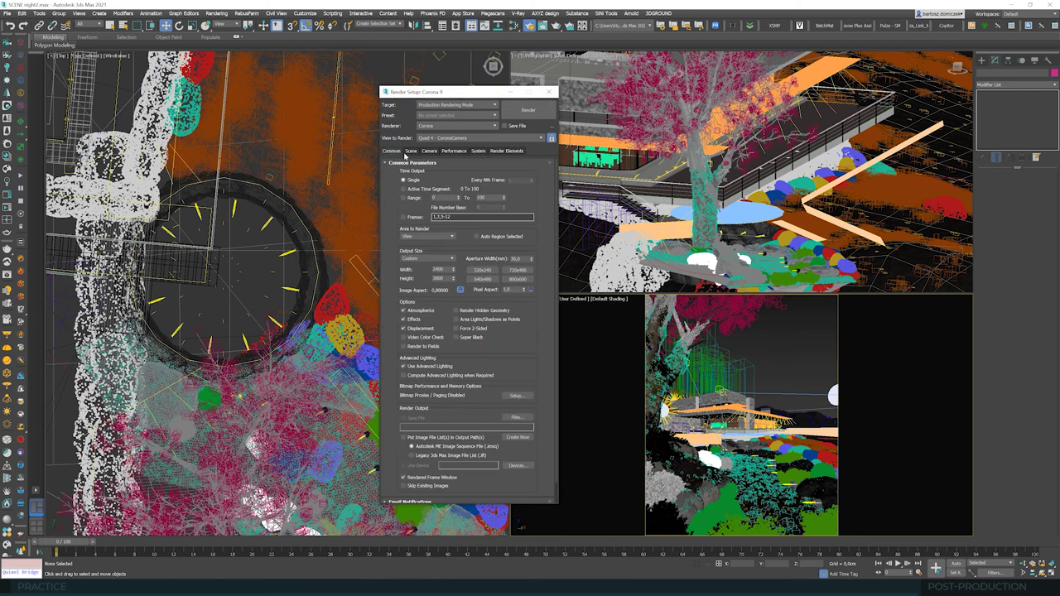
pyautogui.moveTo(452, 94); pyautogui.dragTo(269, 88)
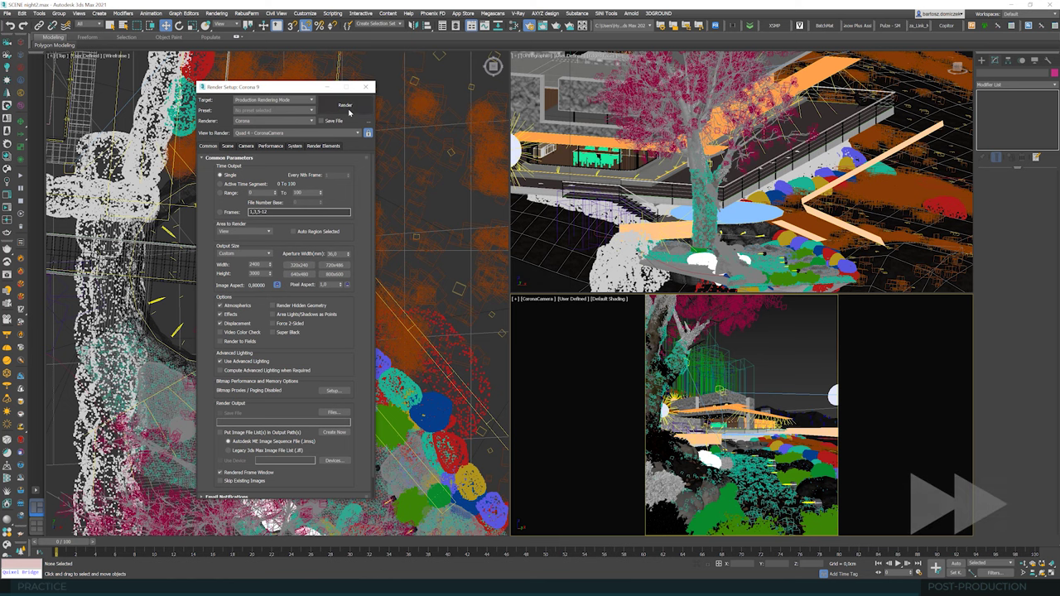
pyautogui.click(344, 106)
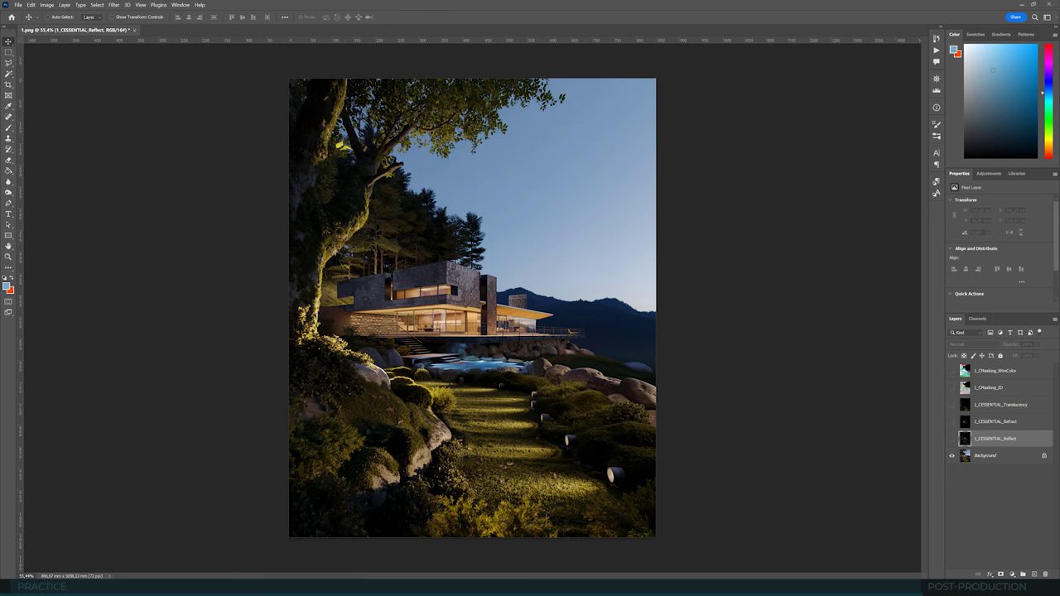
# Step: In Photoshop, preview the Reflect, Refract, Translucency, CMasking_ID and CMasking_WireColor layers one at a time over the rendered image
pyautogui.click(952, 439)
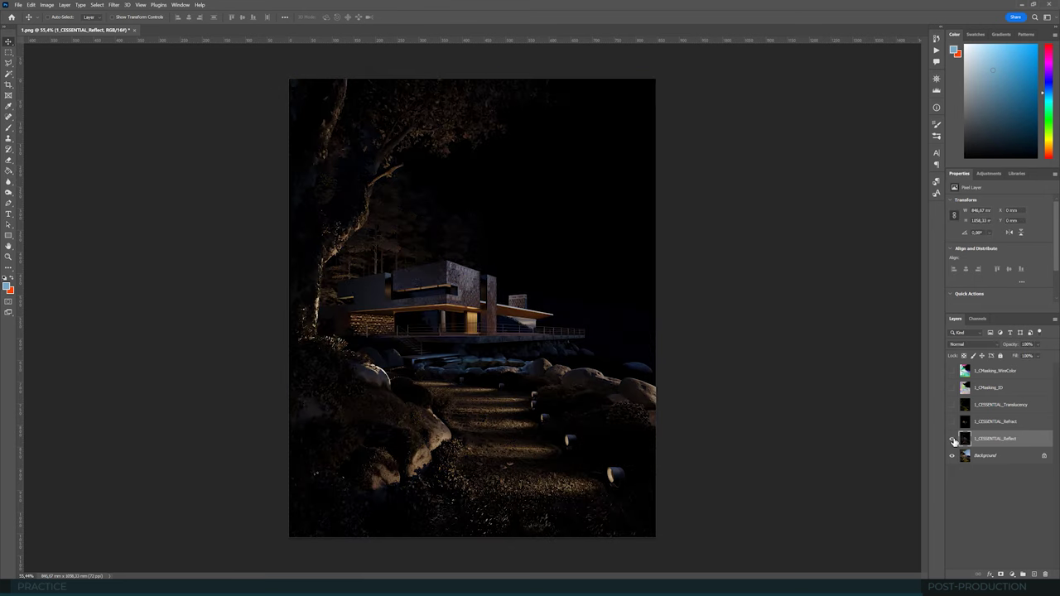
pyautogui.click(953, 439)
pyautogui.click(952, 423)
pyautogui.click(952, 423)
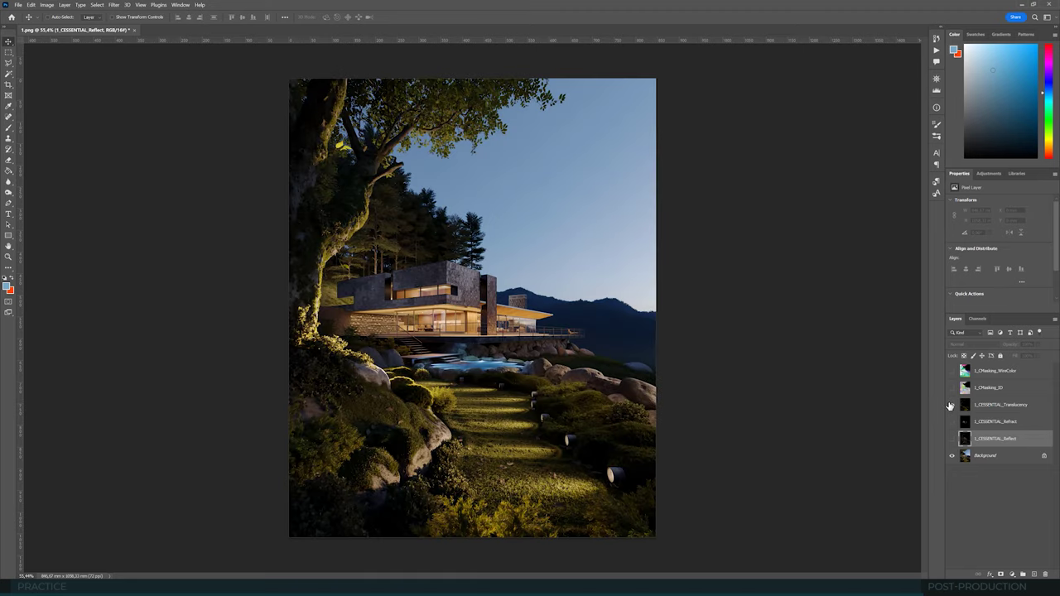
pyautogui.click(950, 405)
pyautogui.click(951, 405)
pyautogui.click(952, 389)
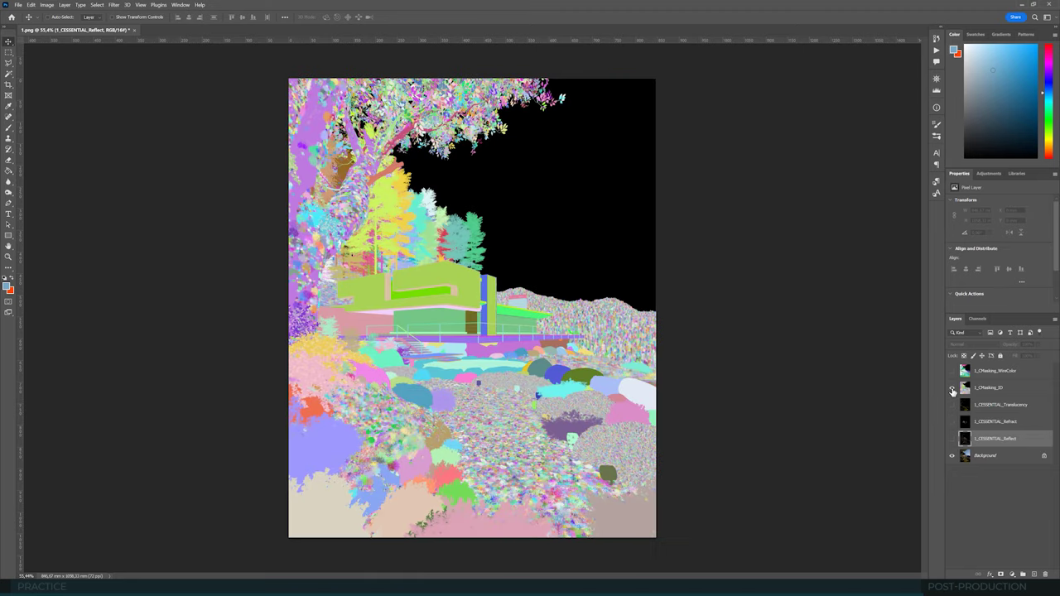
pyautogui.click(952, 388)
pyautogui.click(952, 371)
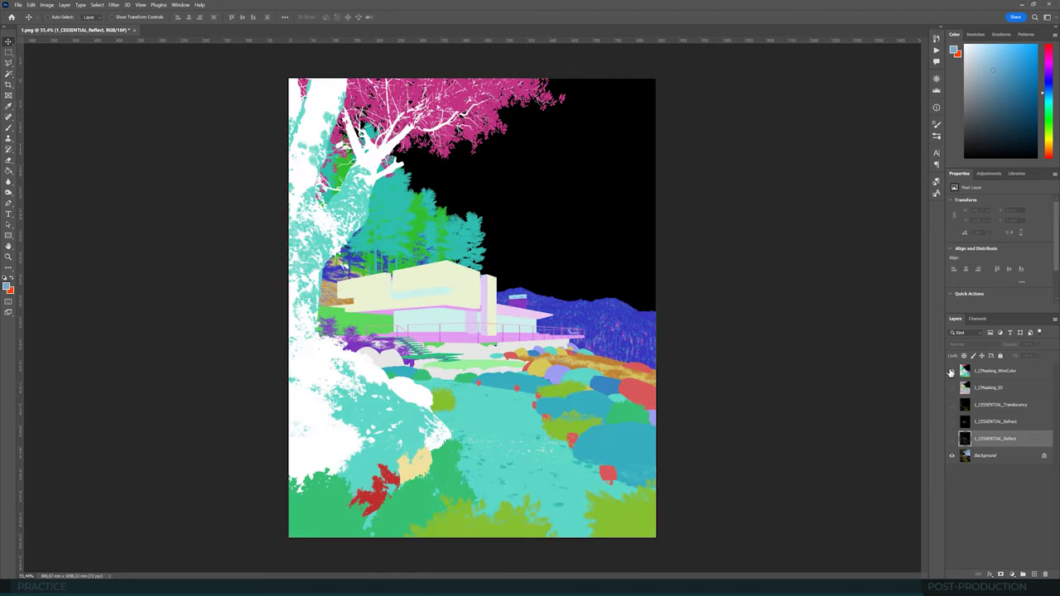
pyautogui.click(952, 371)
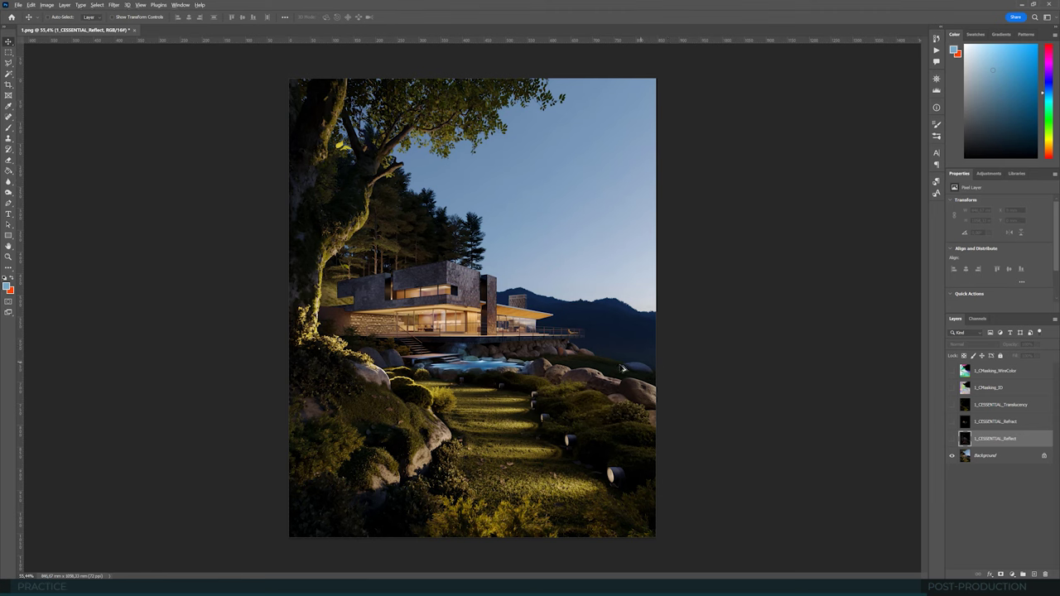
# Step: Show and activate the CMasking_WireColor layer, and place a rectangular marquee around the lime-green foreground bushes at the image's lower edge
pyautogui.keyDown('alt'); pyautogui.scroll(4, 461, 385); pyautogui.keyUp('alt')
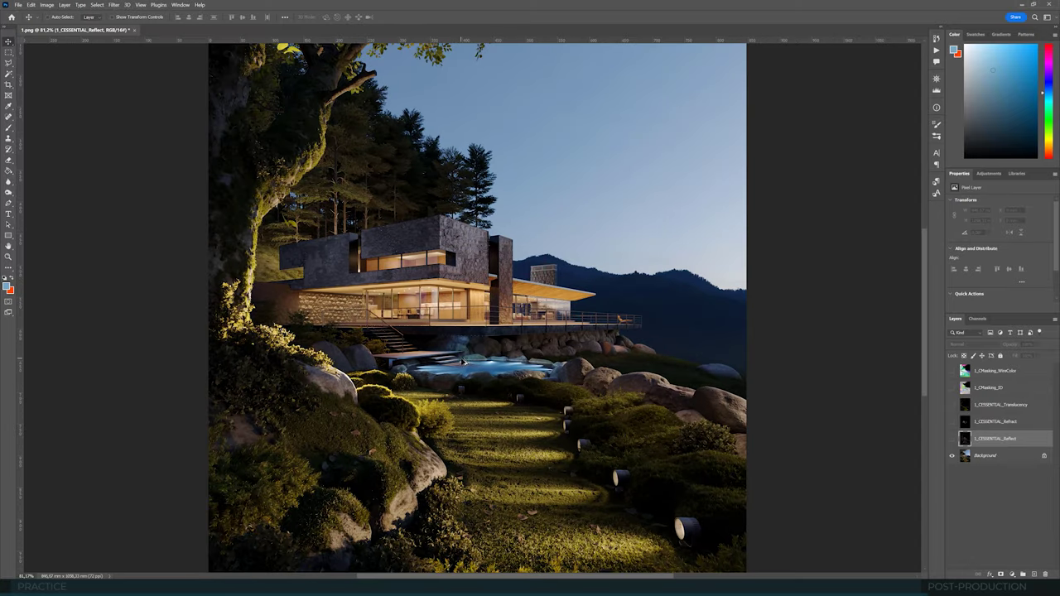
pyautogui.keyDown('alt'); pyautogui.scroll(-2, 496, 334); pyautogui.keyUp('alt')
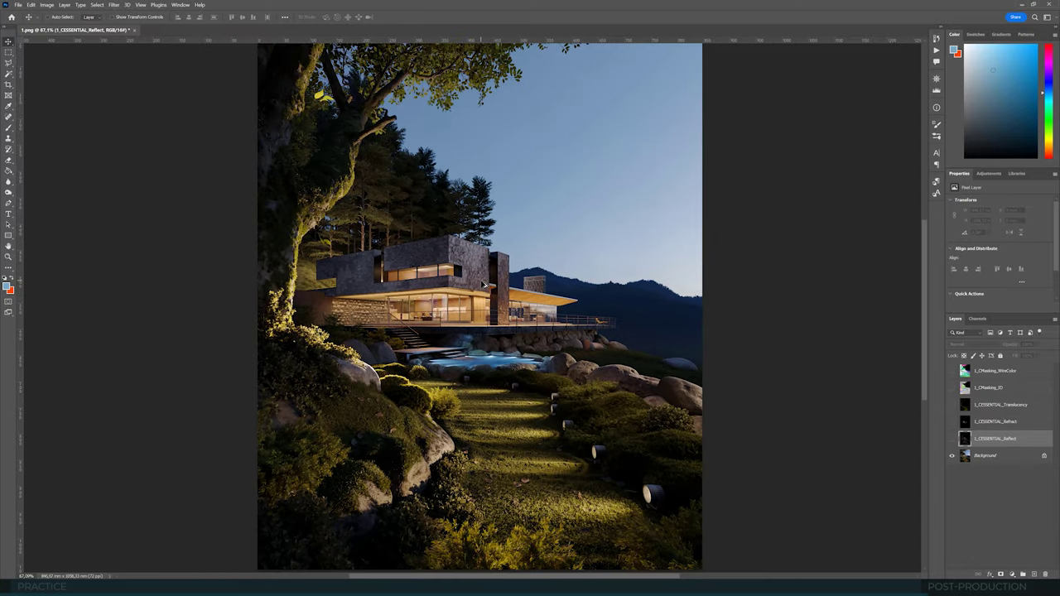
pyautogui.keyDown('alt'); pyautogui.scroll(-3, 481, 283); pyautogui.keyUp('alt')
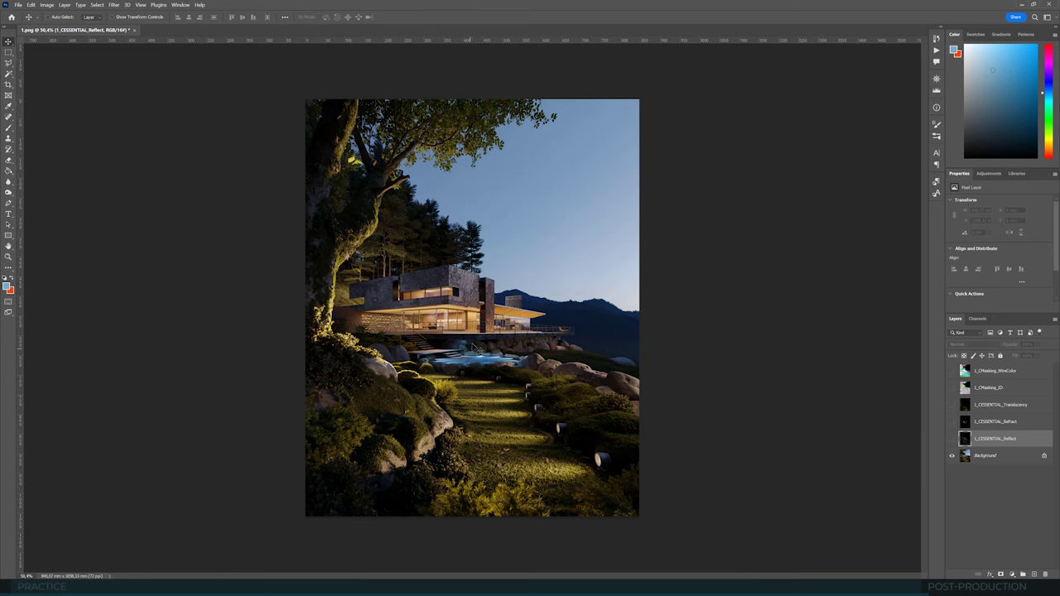
pyautogui.keyDown('alt'); pyautogui.scroll(3, 475, 367); pyautogui.keyUp('alt')
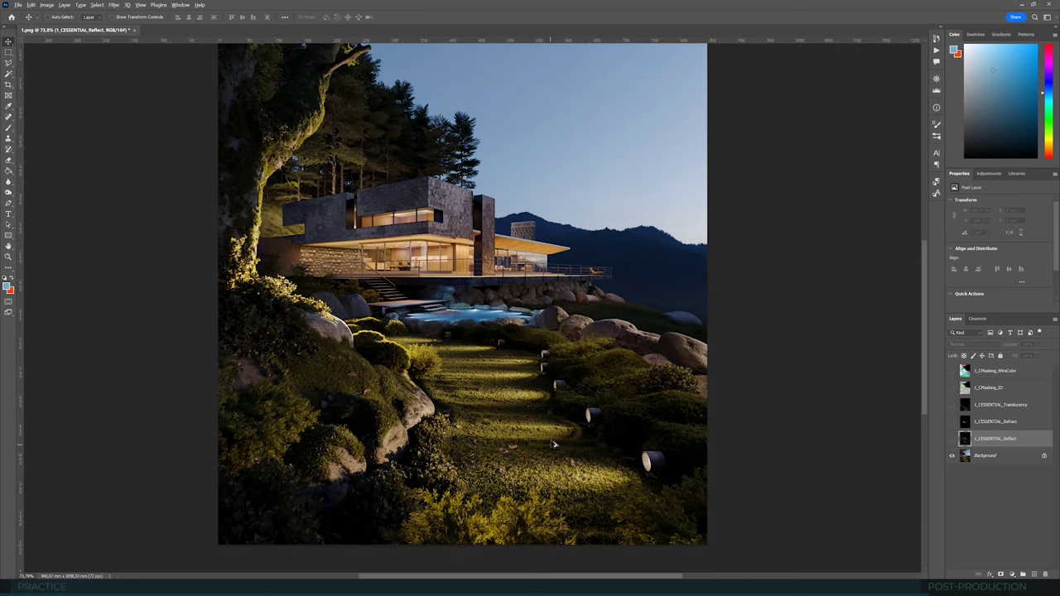
pyautogui.keyDown('alt'); pyautogui.scroll(-1, 553, 444); pyautogui.keyUp('alt')
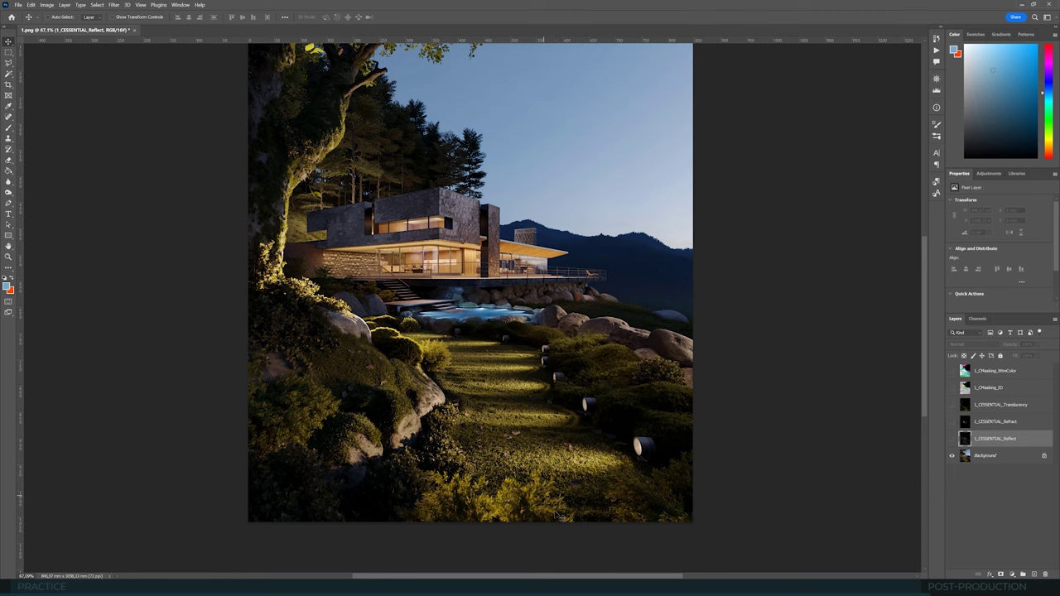
pyautogui.click(951, 371)
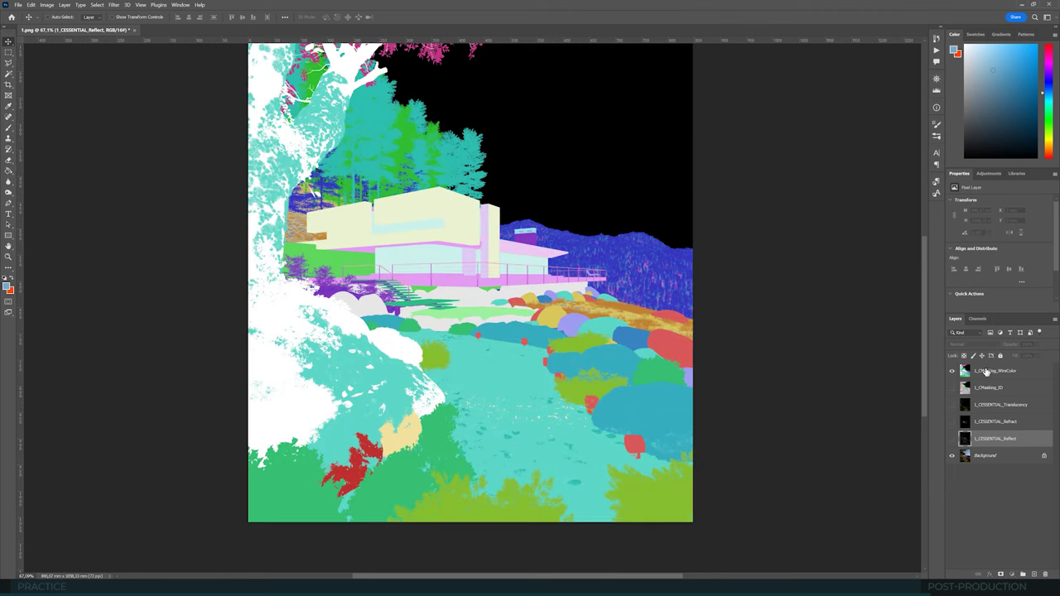
pyautogui.click(963, 372)
pyautogui.click(8, 51)
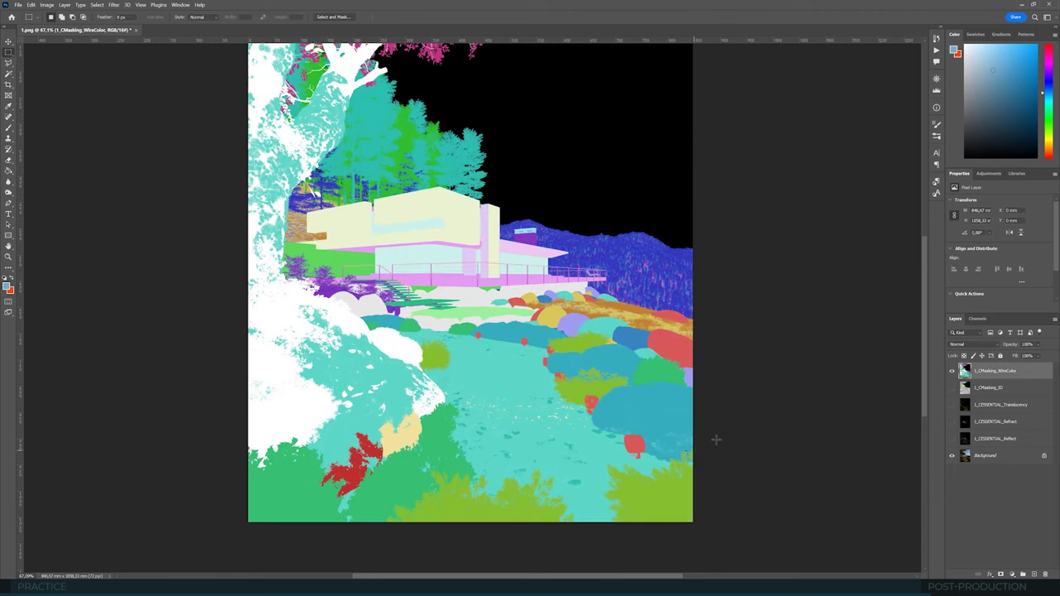
pyautogui.moveTo(717, 437); pyautogui.dragTo(358, 530)
# Step: Narrow the marquee to the lime-green bushes with Color Range, sampling their color and raising the fuzziness
pyautogui.click(99, 5)
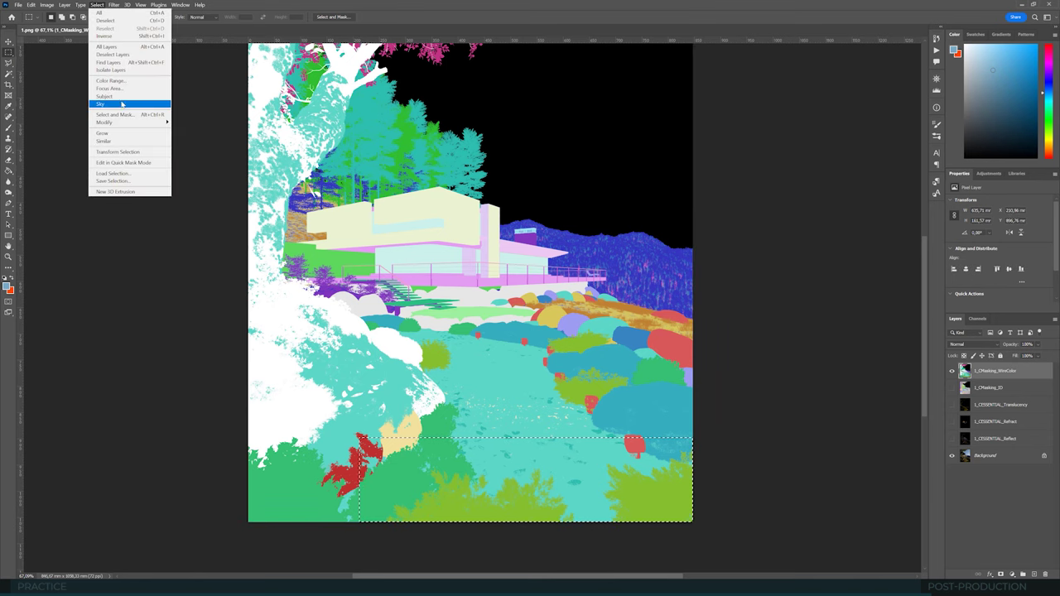
pyautogui.click(124, 79)
pyautogui.click(520, 510)
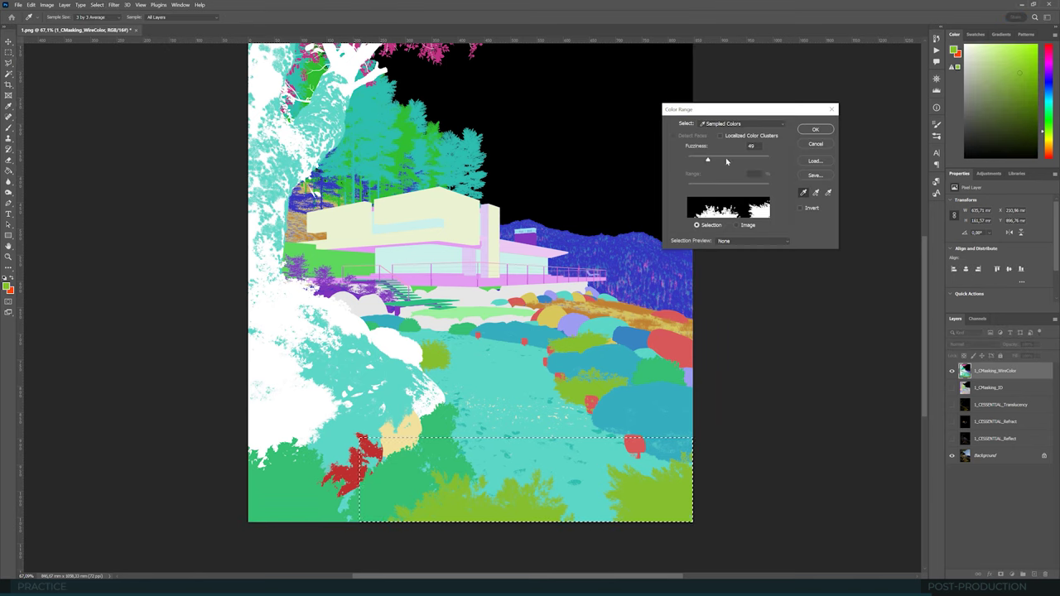
pyautogui.click(725, 159)
pyautogui.click(816, 129)
# Step: Hide the CMasking_WireColor layer and darken the selected foreground bushes with a masked Curves adjustment above the Background layer
pyautogui.click(952, 371)
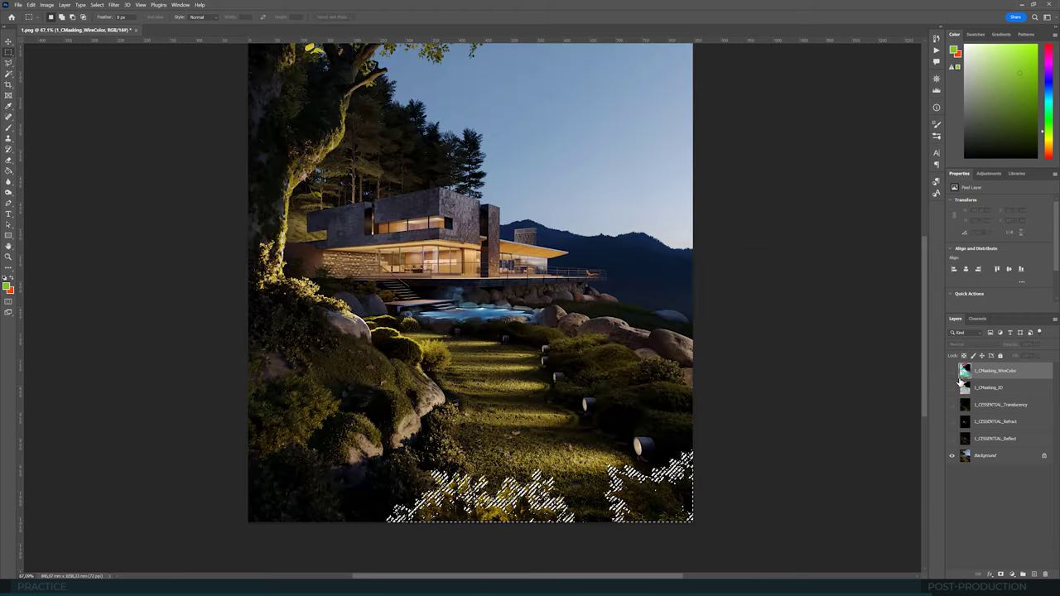
pyautogui.click(994, 455)
pyautogui.click(989, 173)
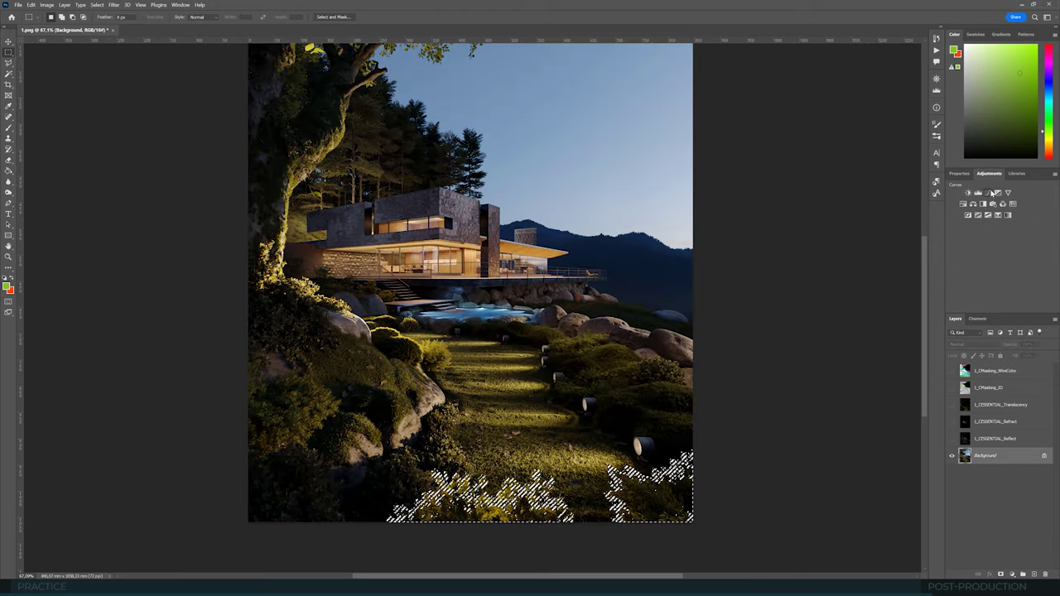
pyautogui.click(988, 192)
pyautogui.click(1026, 250)
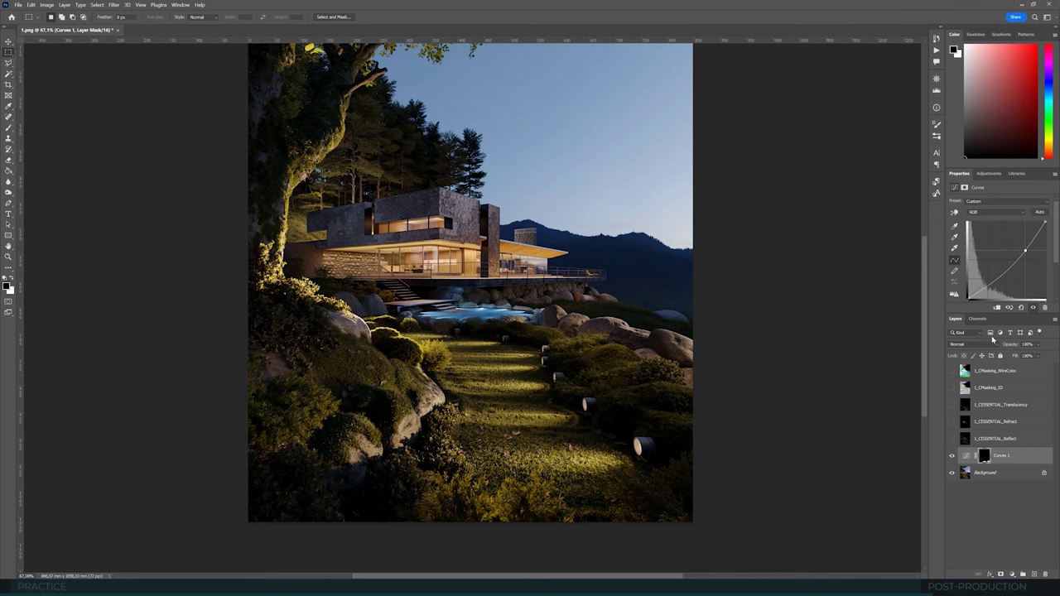
# Step: Compare the foreground bushes with the Curves adjustment hidden and shown, and inspect the darkening up close and across the whole image
pyautogui.click(952, 457)
pyautogui.click(952, 458)
pyautogui.keyDown('alt'); pyautogui.scroll(-4, 618, 421); pyautogui.keyUp('alt')
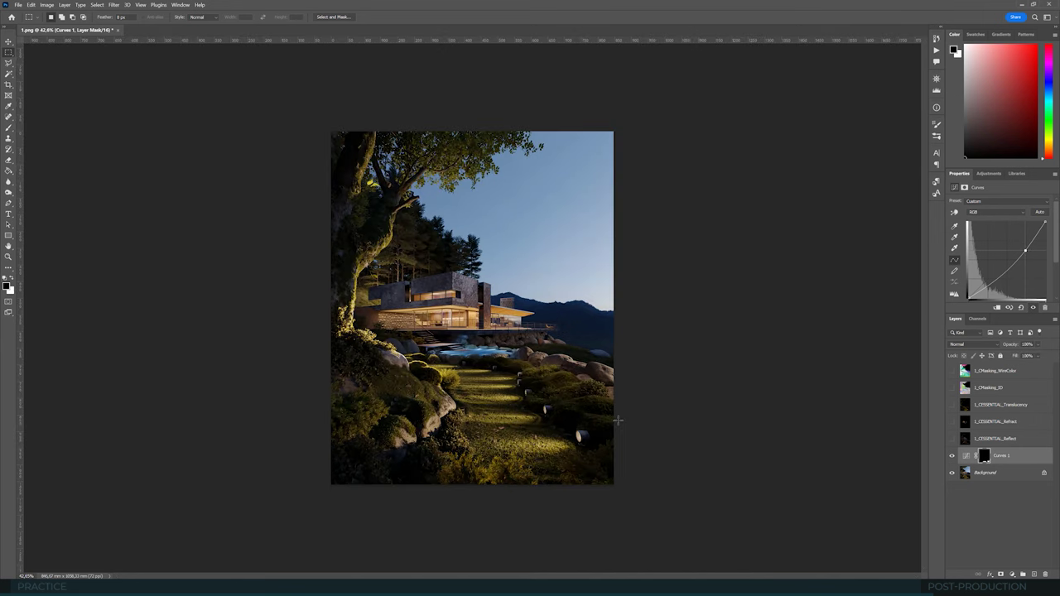
pyautogui.keyDown('alt'); pyautogui.scroll(4, 552, 447); pyautogui.keyUp('alt')
pyautogui.scroll(-2, 549, 472)
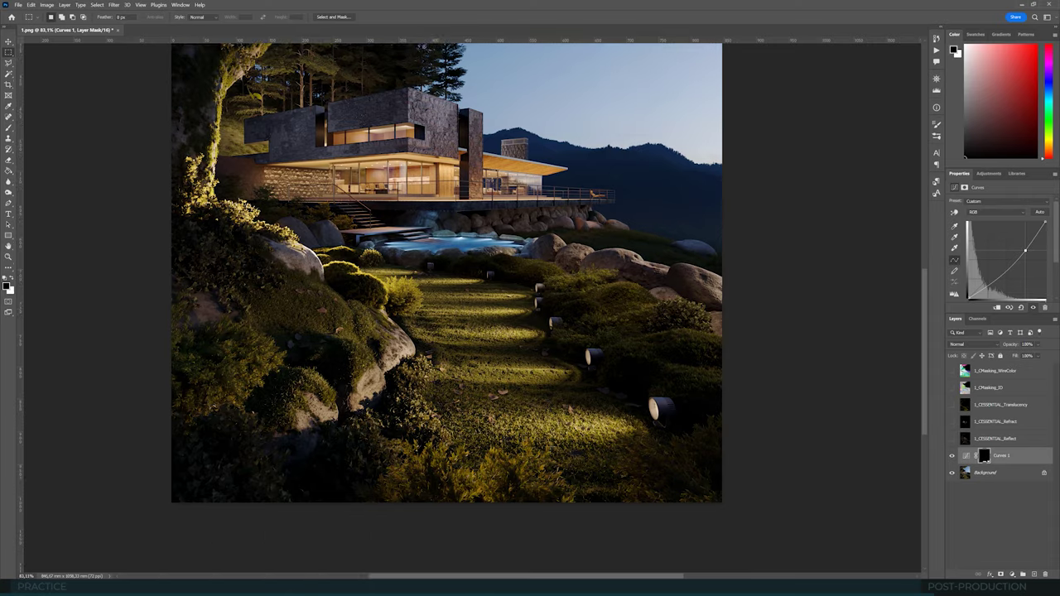
pyautogui.keyDown('alt'); pyautogui.scroll(7, 506, 476); pyautogui.keyUp('alt')
pyautogui.keyDown('alt'); pyautogui.scroll(-7, 540, 404); pyautogui.keyUp('alt')
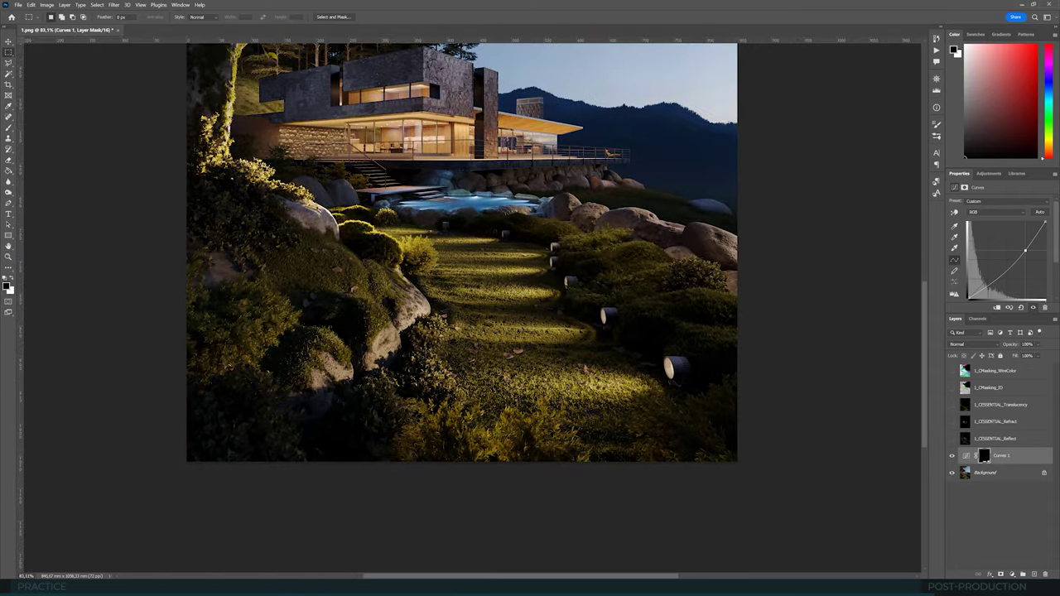
# Step: Add a layer above the Curves adjustment with a black gradient fading upward from the image's lower edge, at 77% opacity
pyautogui.click(1034, 574)
pyautogui.click(8, 170)
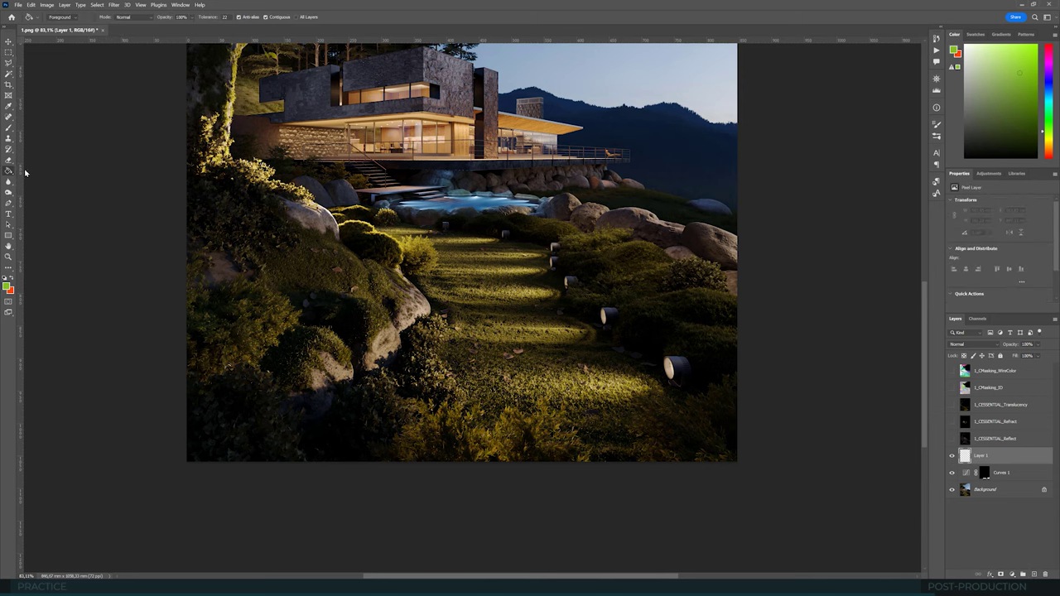
pyautogui.click(37, 171)
pyautogui.keyDown('alt'); pyautogui.click(340, 450); pyautogui.keyUp('alt')
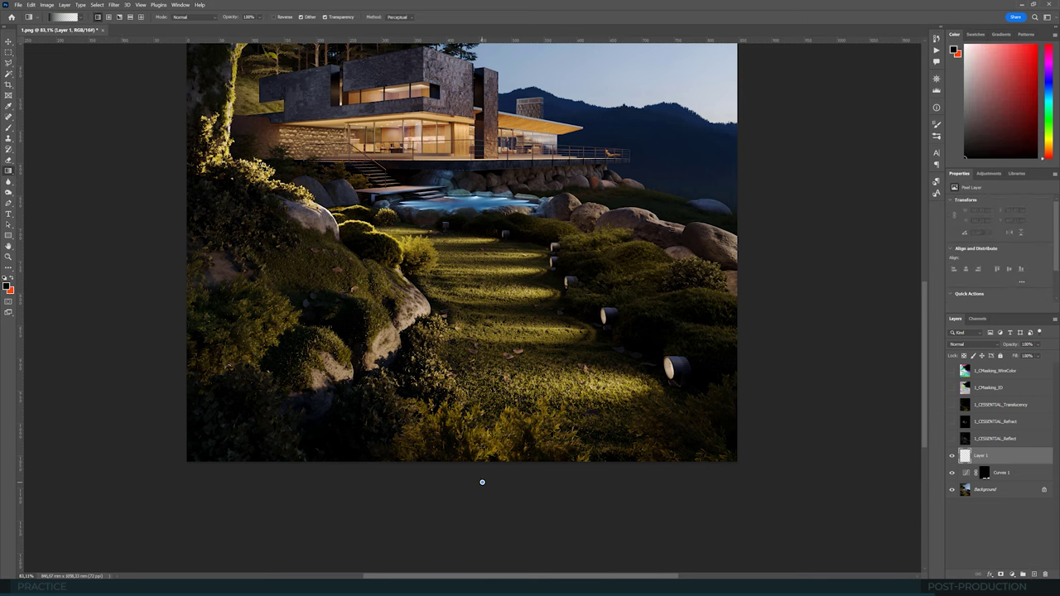
pyautogui.moveTo(482, 482); pyautogui.dragTo(489, 373)
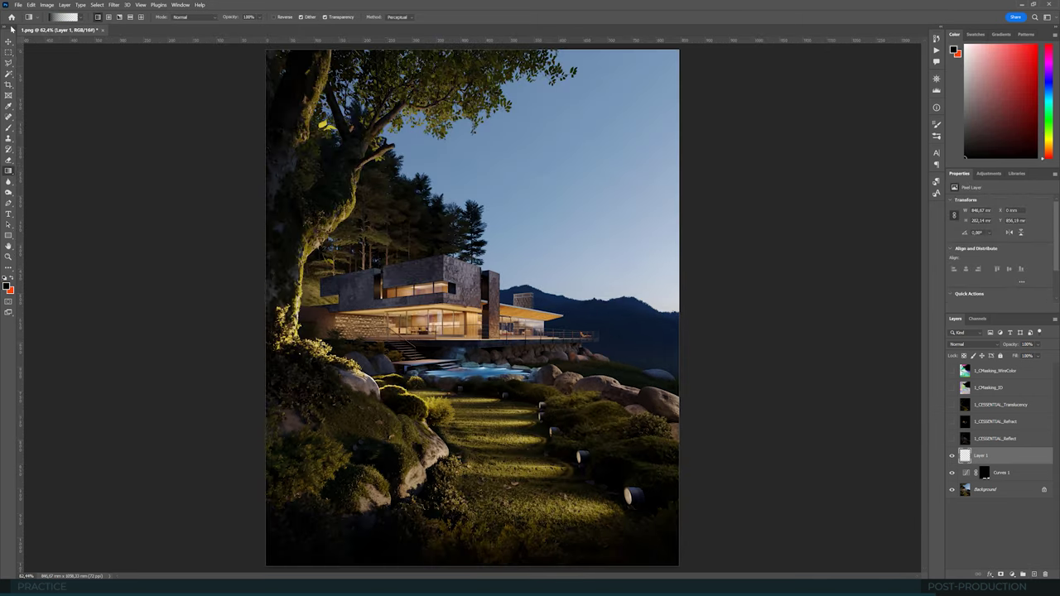
pyautogui.press('v')
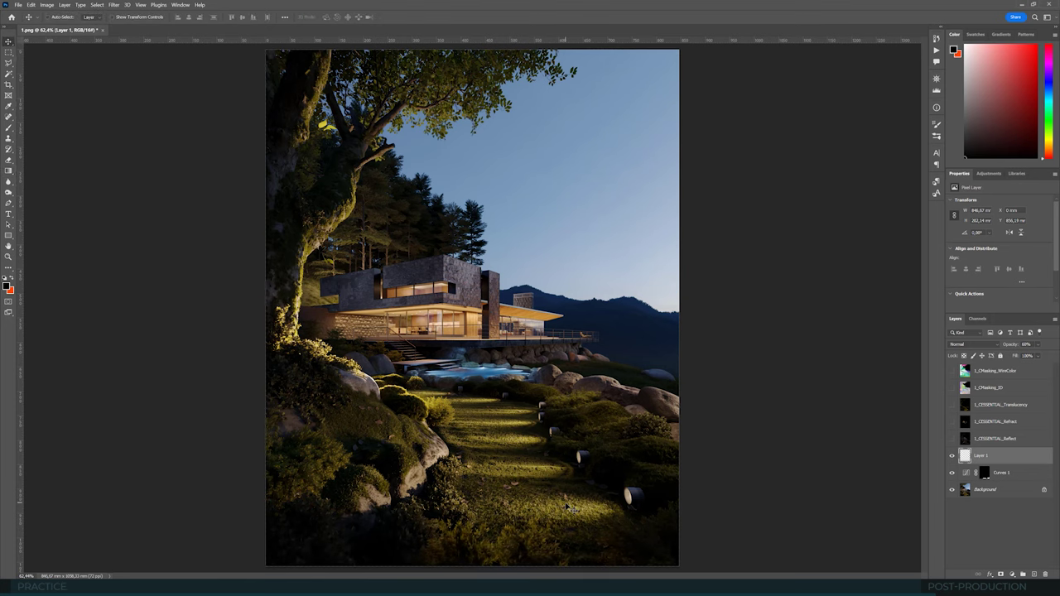
pyautogui.press('7')
pyautogui.press('7')
pyautogui.keyDown('alt'); pyautogui.scroll(3, 504, 563); pyautogui.keyUp('alt')
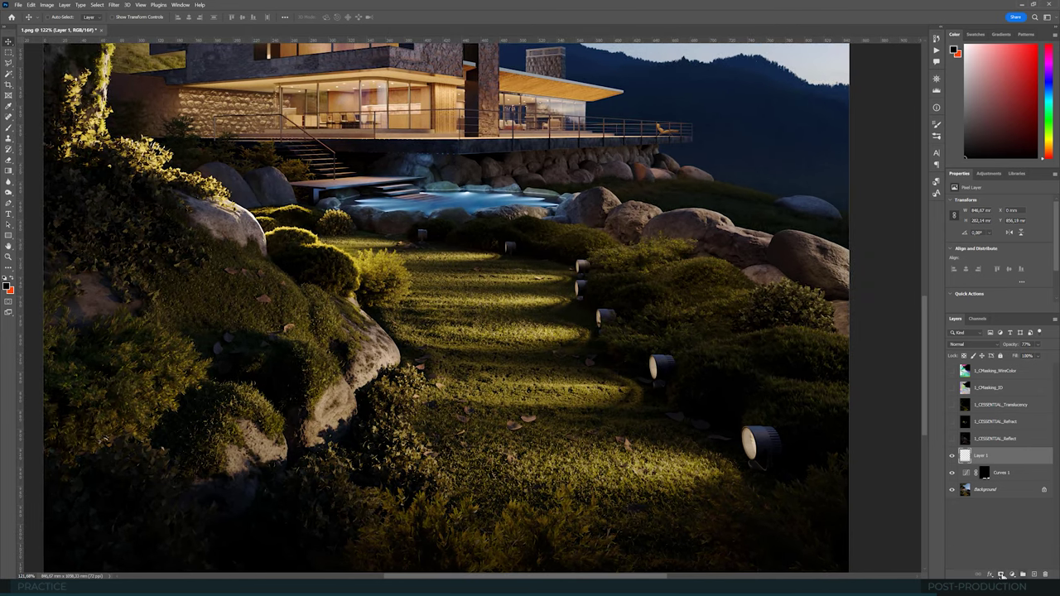
# Step: Add a layer mask to the black gradient layer, restrict it to the lower edge with a mask gradient, and set the layer's opacity to 50%
pyautogui.click(1001, 575)
pyautogui.press('g')
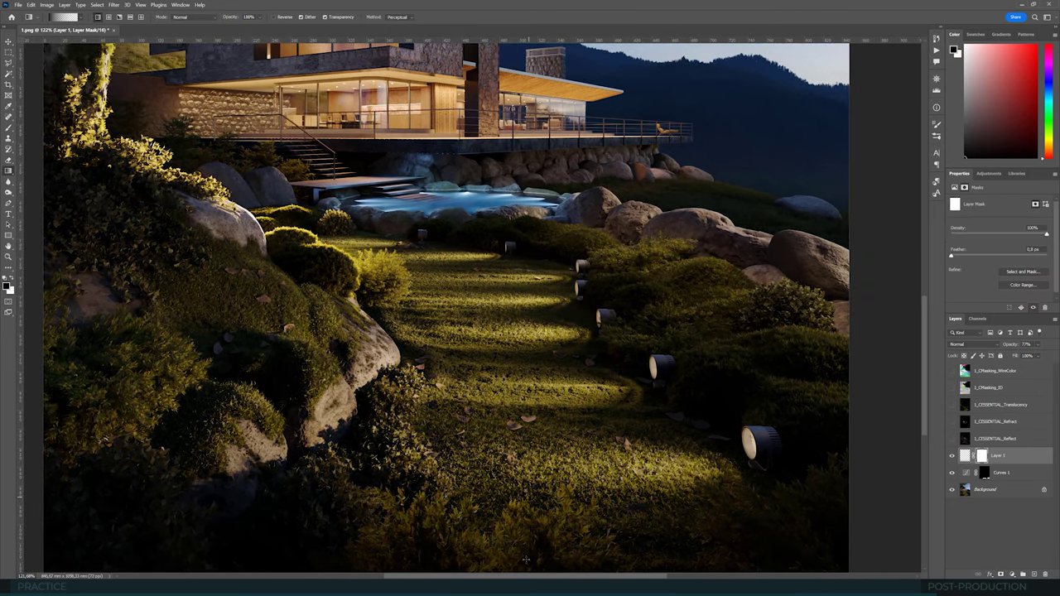
pyautogui.hotkey('ctrl', 'i')
pyautogui.keyDown('alt'); pyautogui.scroll(-2, 556, 406); pyautogui.keyUp('alt')
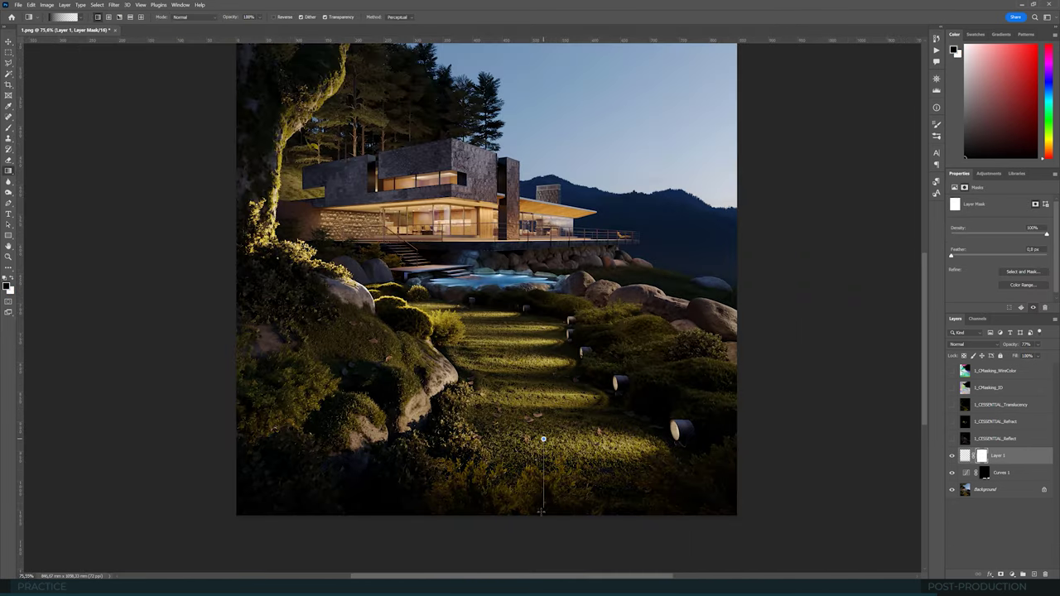
pyautogui.keyDown('alt'); pyautogui.scroll(-3, 544, 439); pyautogui.keyUp('alt')
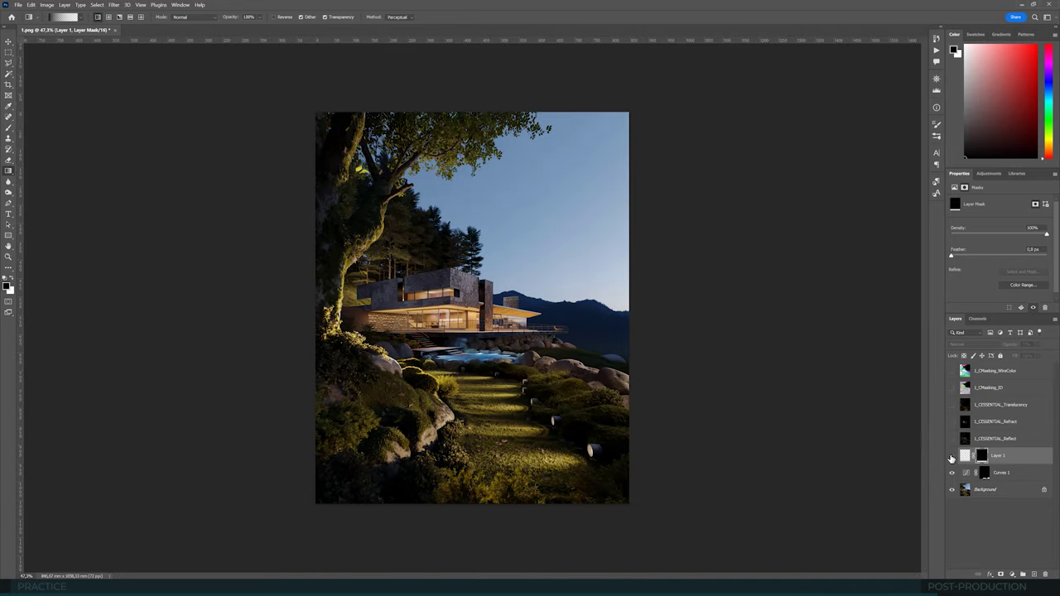
pyautogui.click(9, 41)
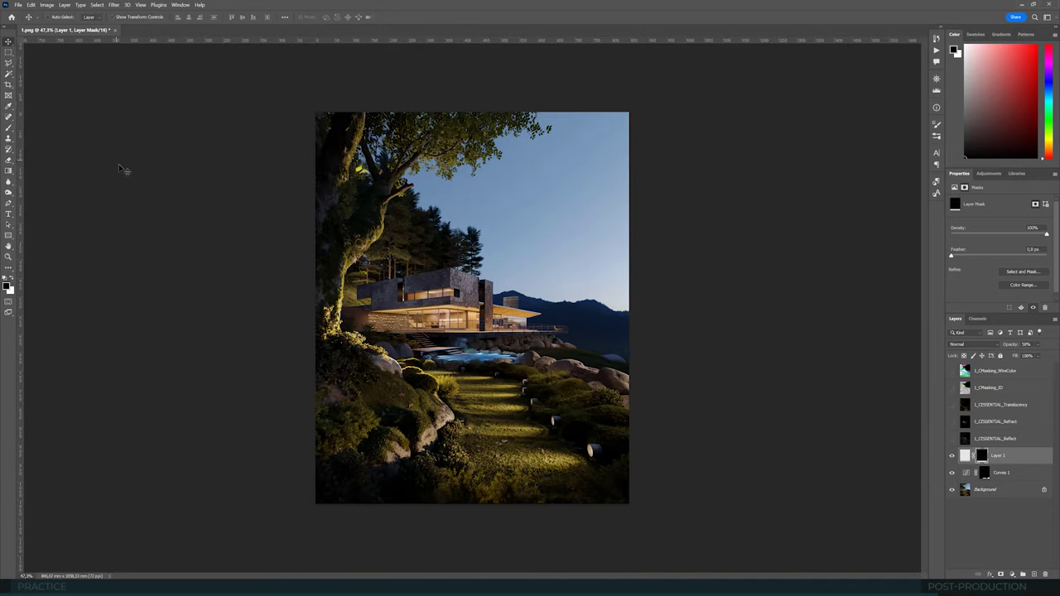
# Step: Examine the overall image and the blue pool light falling on the rock wall beneath the terrace
pyautogui.keyDown('alt'); pyautogui.scroll(-1, 262, 274); pyautogui.keyUp('alt')
pyautogui.keyDown('alt'); pyautogui.scroll(-1, 262, 273); pyautogui.keyUp('alt')
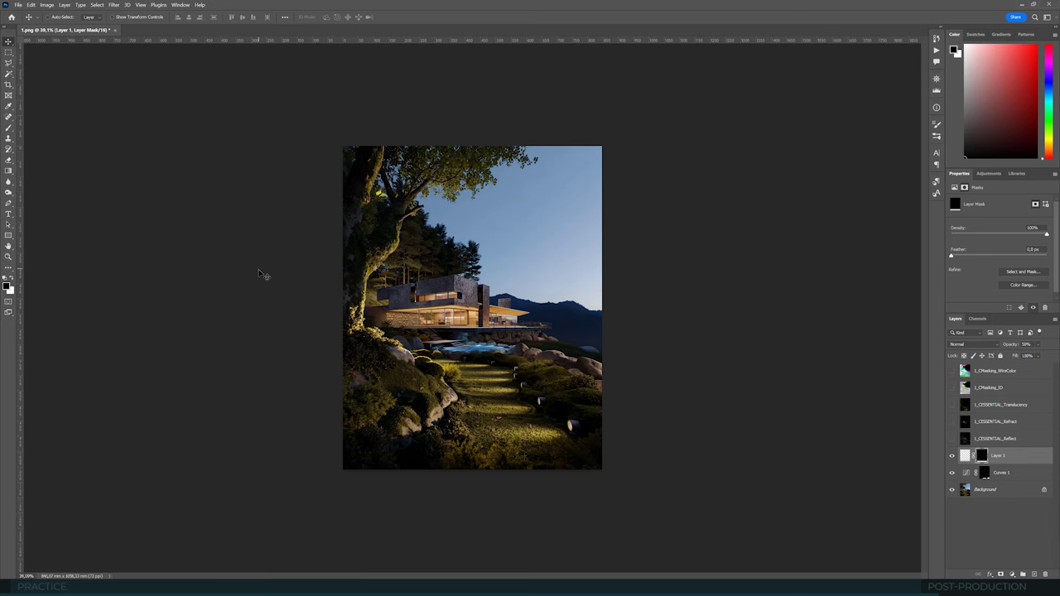
pyautogui.keyDown('alt'); pyautogui.scroll(2, 468, 329); pyautogui.keyUp('alt')
pyautogui.keyDown('alt'); pyautogui.scroll(-1, 468, 329); pyautogui.keyUp('alt')
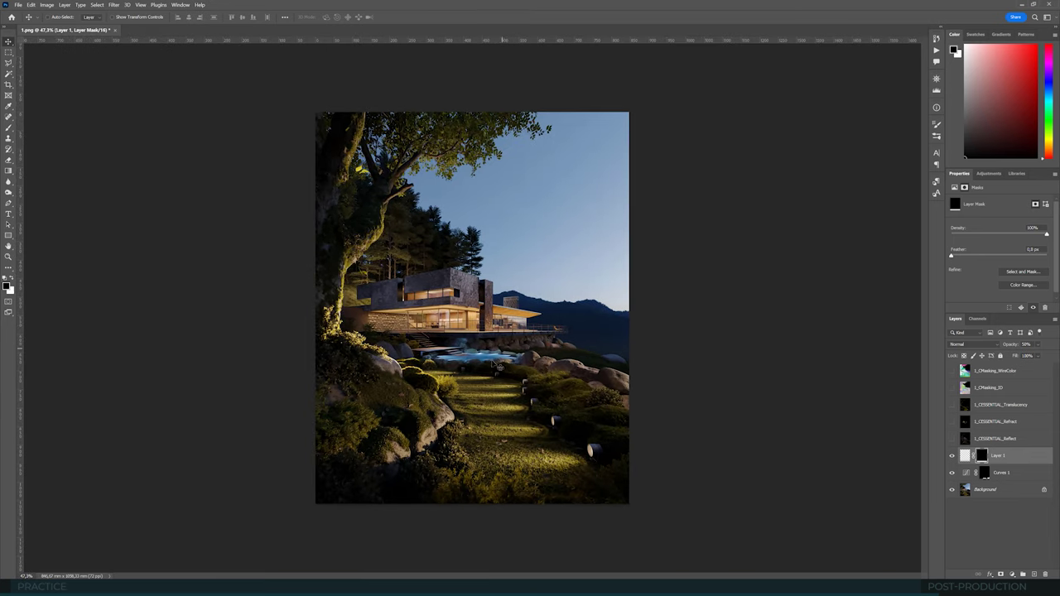
pyautogui.keyDown('alt'); pyautogui.scroll(2, 471, 408); pyautogui.keyUp('alt')
pyautogui.keyDown('alt'); pyautogui.scroll(1, 479, 448); pyautogui.keyUp('alt')
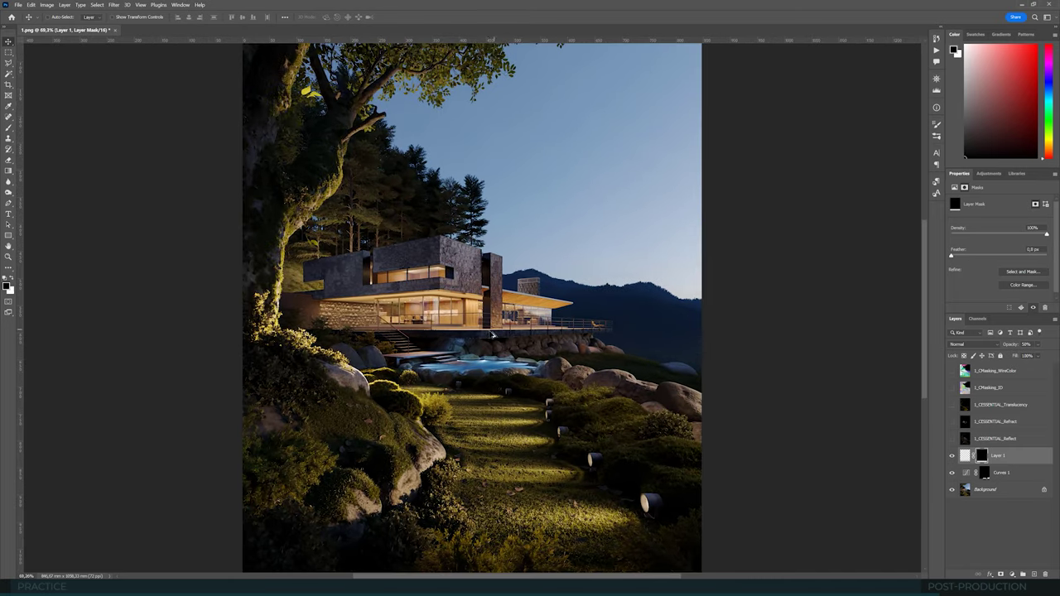
pyautogui.keyDown('alt'); pyautogui.scroll(2, 487, 335); pyautogui.keyUp('alt')
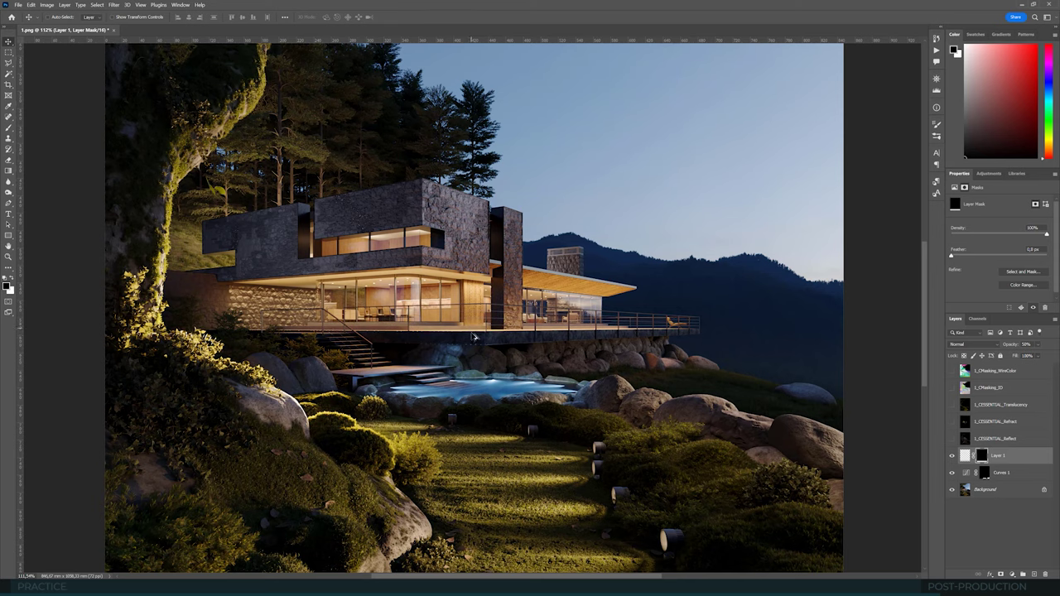
pyautogui.keyDown('alt'); pyautogui.scroll(1, 482, 344); pyautogui.keyUp('alt')
pyautogui.keyDown('alt'); pyautogui.scroll(5, 484, 350); pyautogui.keyUp('alt')
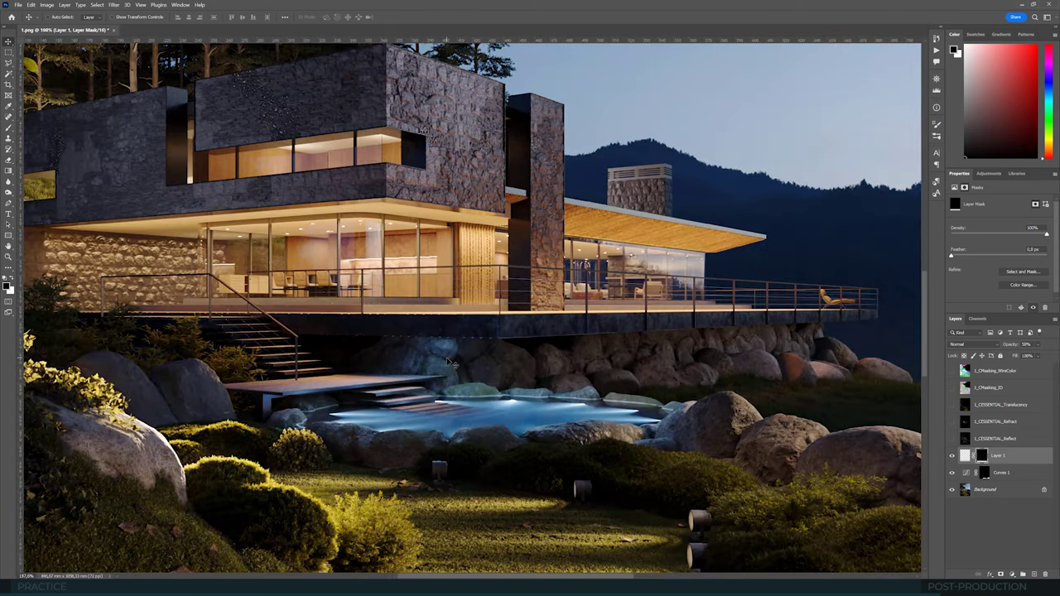
pyautogui.keyDown('alt'); pyautogui.scroll(-1, 448, 363); pyautogui.keyUp('alt')
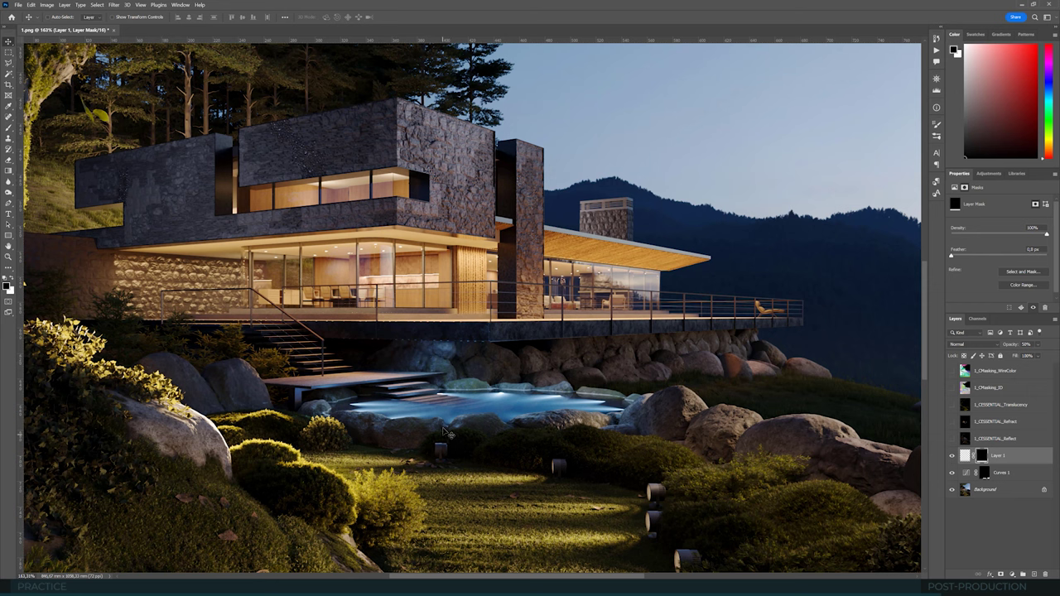
pyautogui.keyDown('alt'); pyautogui.scroll(3, 431, 369); pyautogui.keyUp('alt')
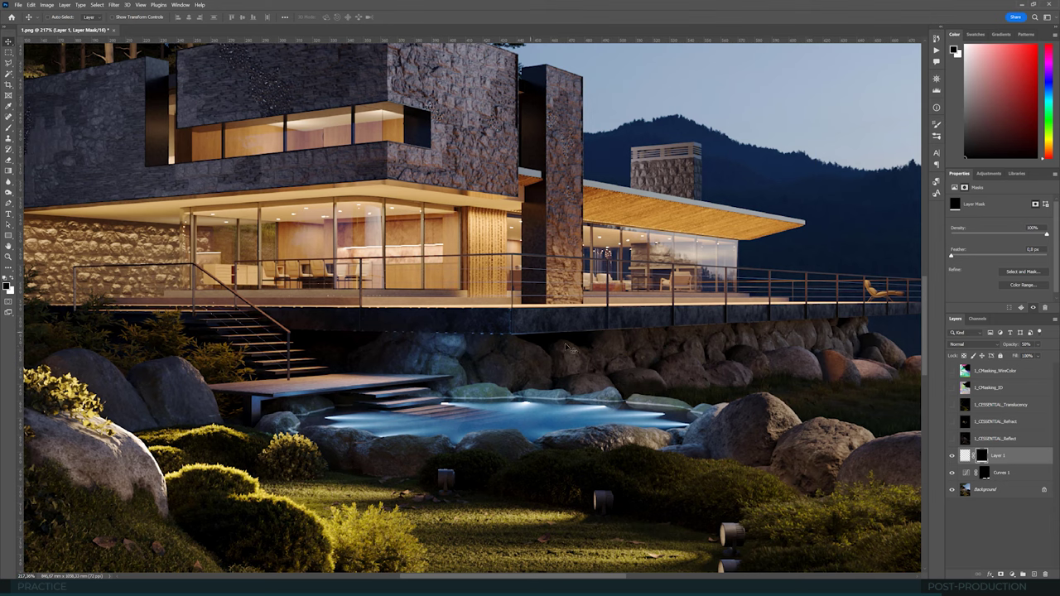
pyautogui.keyDown('alt'); pyautogui.scroll(-1, 468, 338); pyautogui.keyUp('alt')
pyautogui.keyDown('alt'); pyautogui.scroll(4, 456, 337); pyautogui.keyUp('alt')
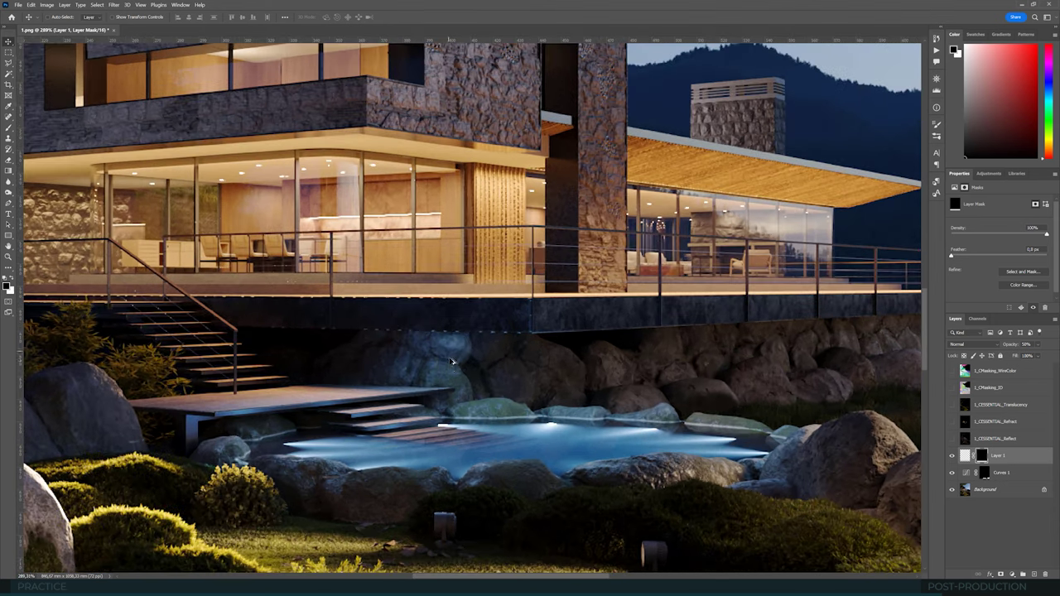
# Step: Select the rock wall beneath the terrace with the Magic Wand, using the CMasking_WireColor and CMasking_ID layers
pyautogui.click(997, 373)
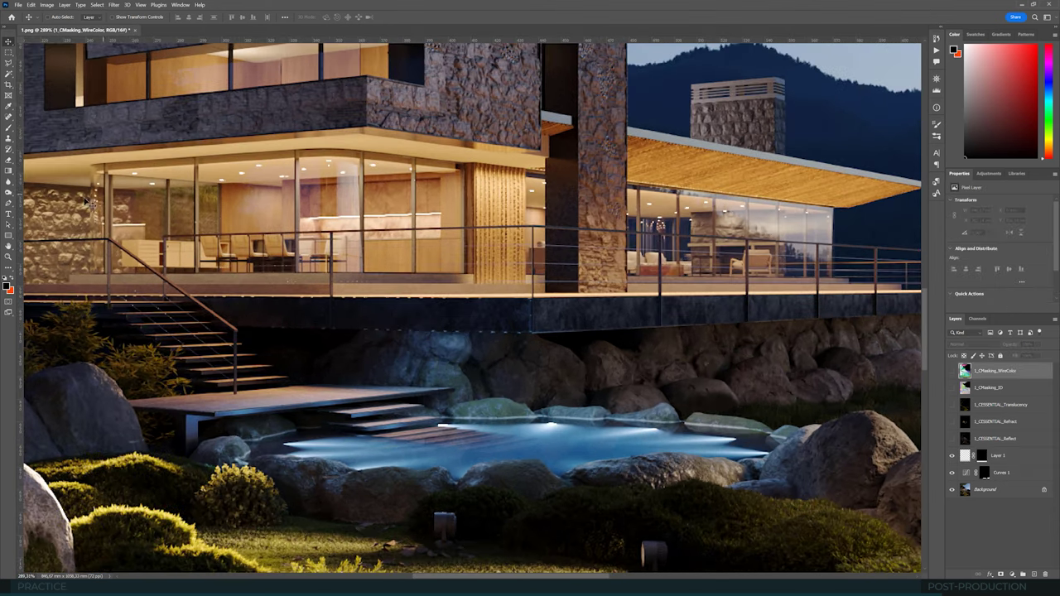
pyautogui.click(8, 73)
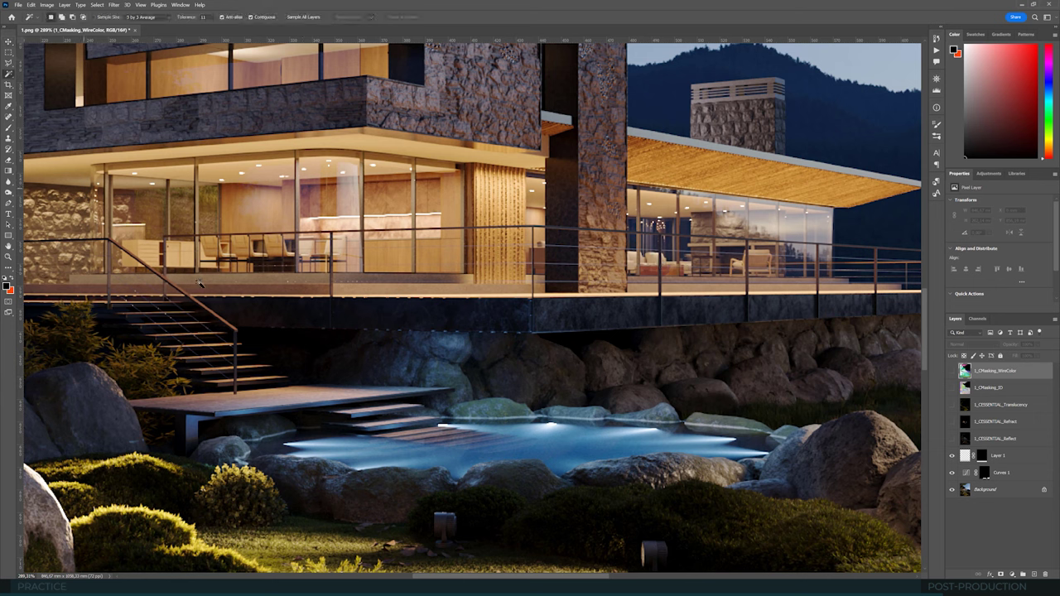
pyautogui.click(444, 349)
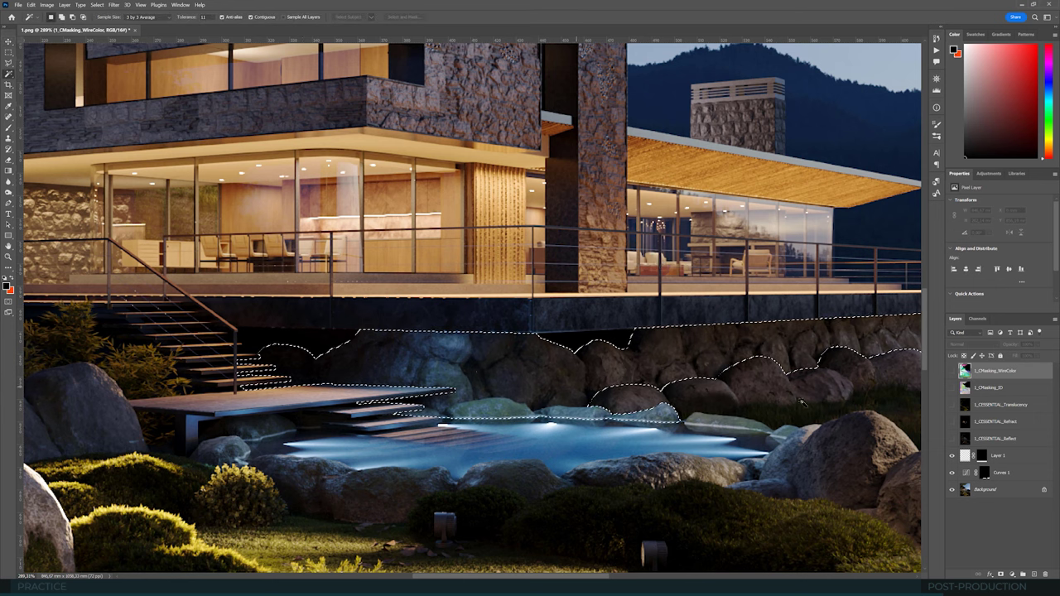
pyautogui.click(994, 387)
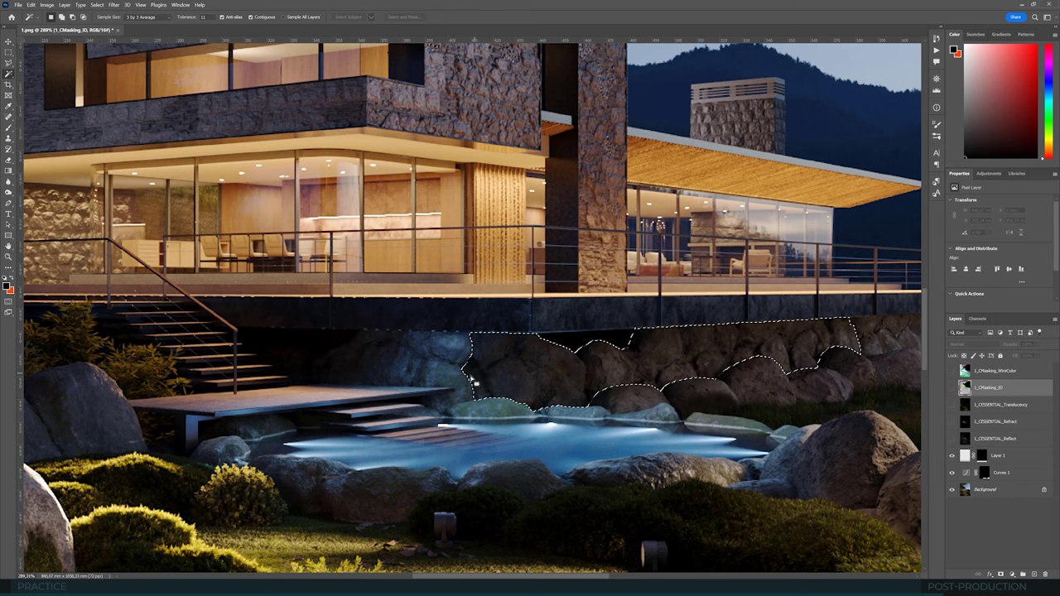
pyautogui.click(461, 378)
pyautogui.keyDown('alt'); pyautogui.scroll(3, 348, 357); pyautogui.keyUp('alt')
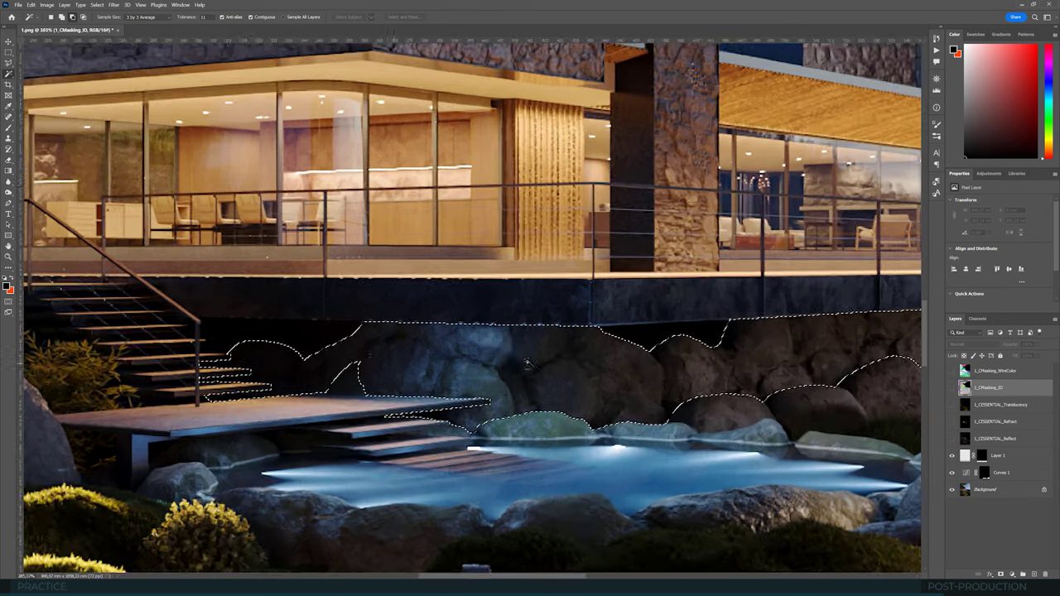
pyautogui.keyDown('alt'); pyautogui.scroll(-2, 530, 351); pyautogui.keyUp('alt')
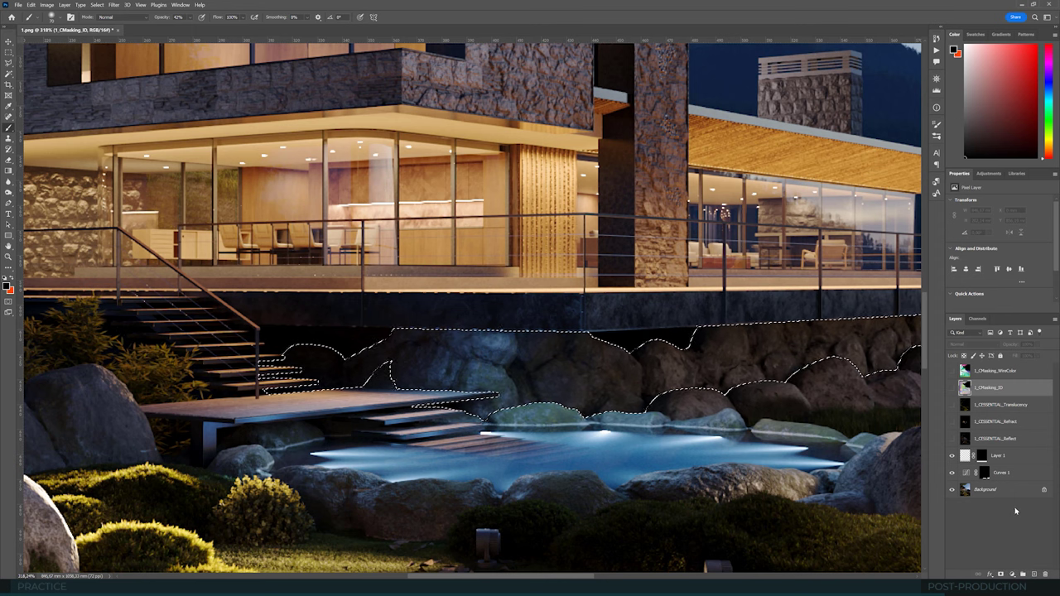
# Step: Add a layer above the gradient layer in Color blend mode and brush a dark neutral color over the blue-tinted rocks beneath the terrace
pyautogui.click(1017, 455)
pyautogui.click(1035, 573)
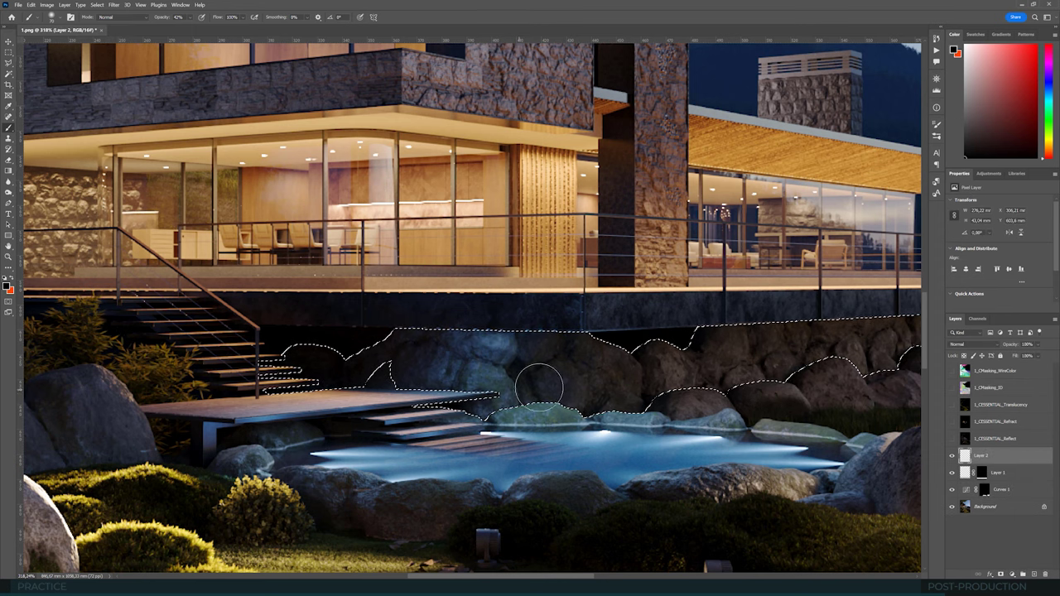
pyautogui.keyDown('alt'); pyautogui.scroll(2, 567, 381); pyautogui.keyUp('alt')
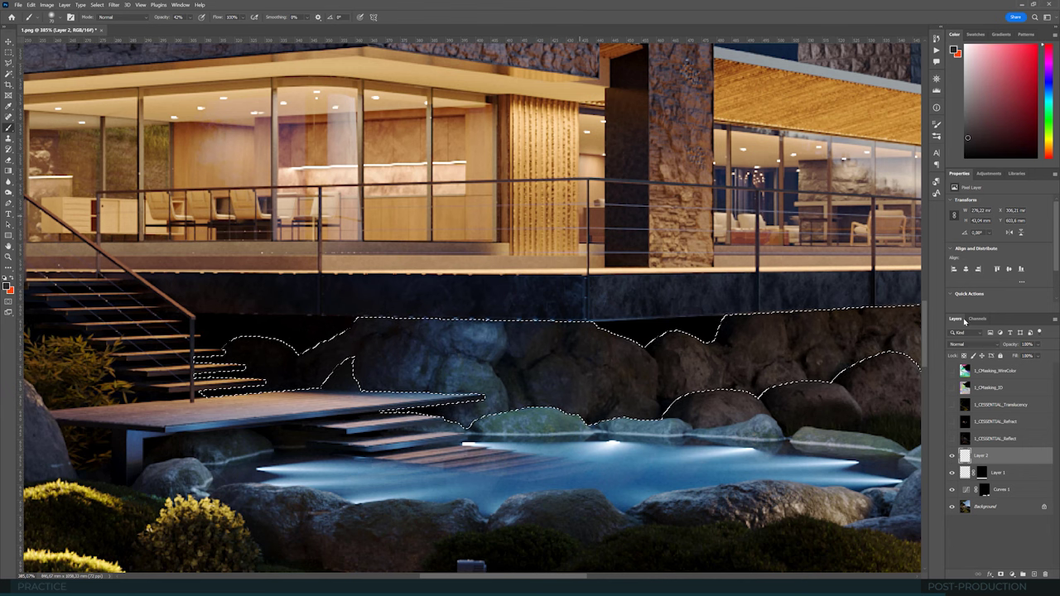
pyautogui.click(970, 344)
pyautogui.click(966, 543)
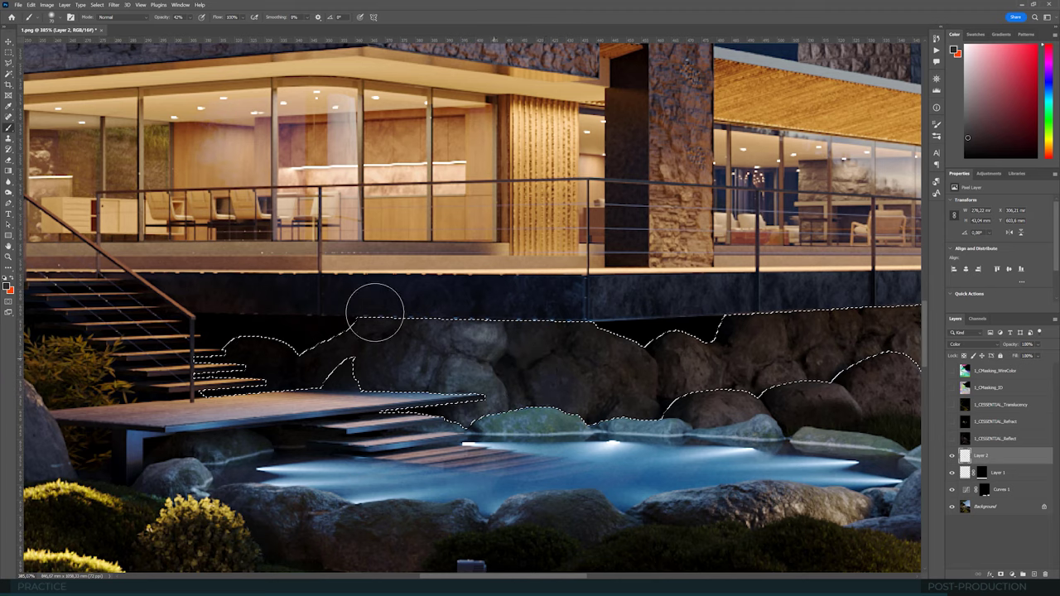
pyautogui.hotkey('ctrl', 'd')
pyautogui.hotkey('ctrl', '0')
pyautogui.keyDown('alt'); pyautogui.scroll(-4, 460, 304); pyautogui.keyUp('alt')
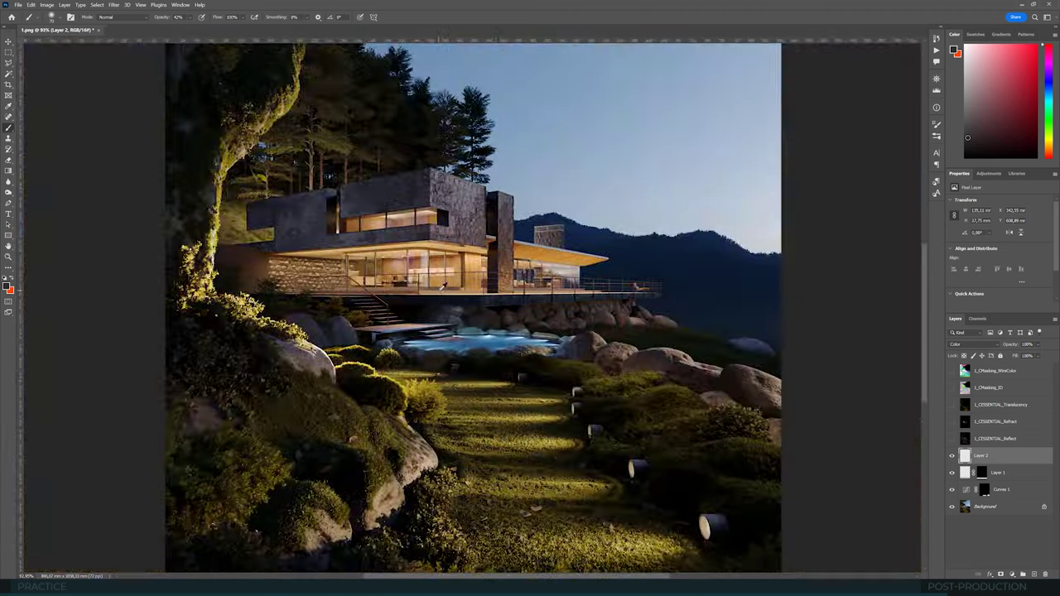
pyautogui.keyDown('alt'); pyautogui.scroll(10, 465, 336); pyautogui.keyUp('alt')
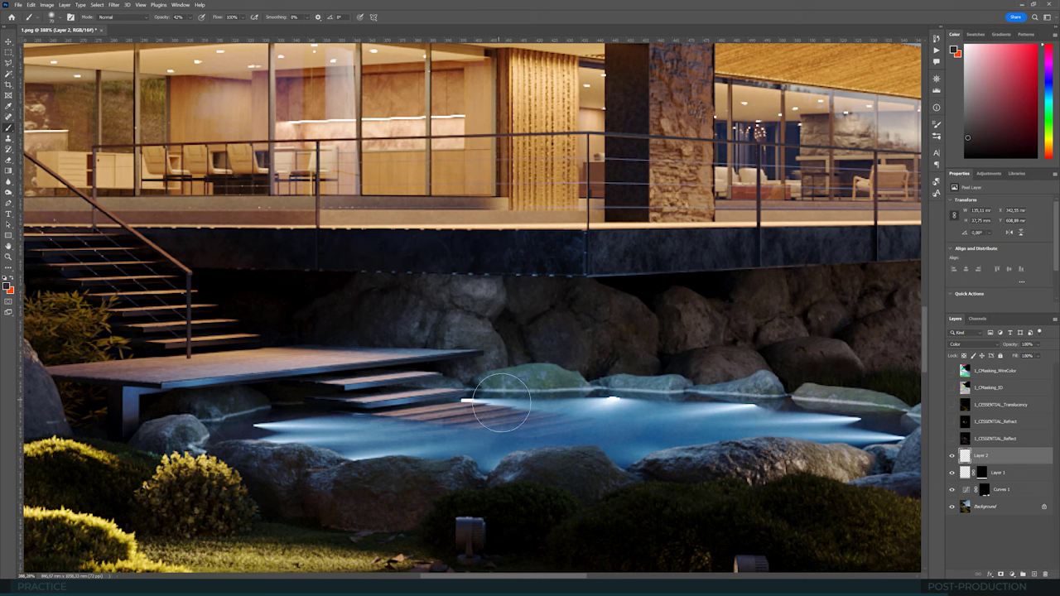
# Step: Restore the rock selection and paint a dark tone over the pool-lit rocks on a new Multiply layer at 50% opacity, ending deselected
pyautogui.hotkey('ctrl', 'z')
pyautogui.click(1034, 574)
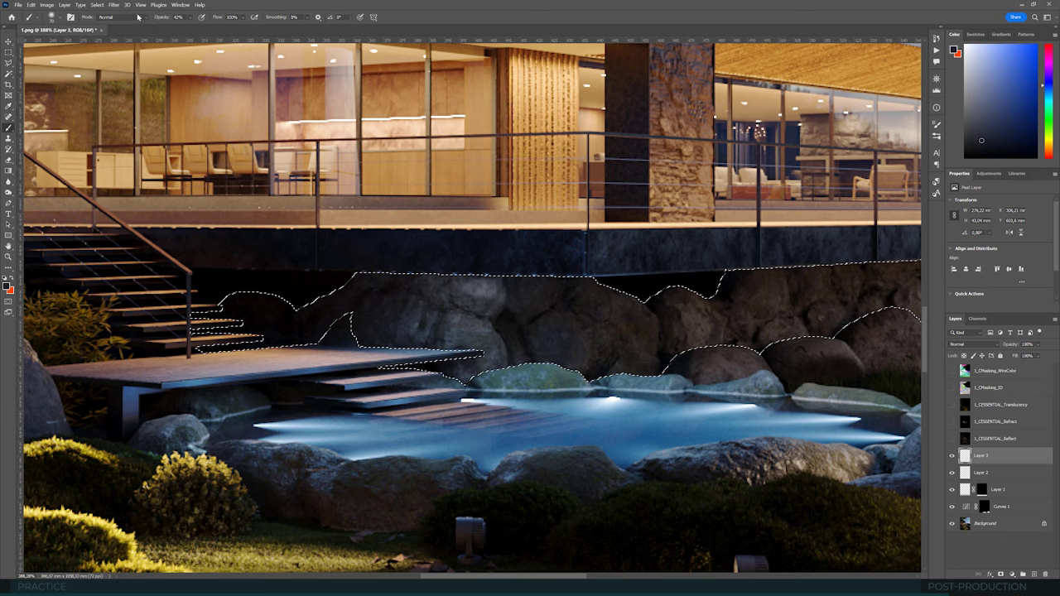
pyautogui.click(959, 345)
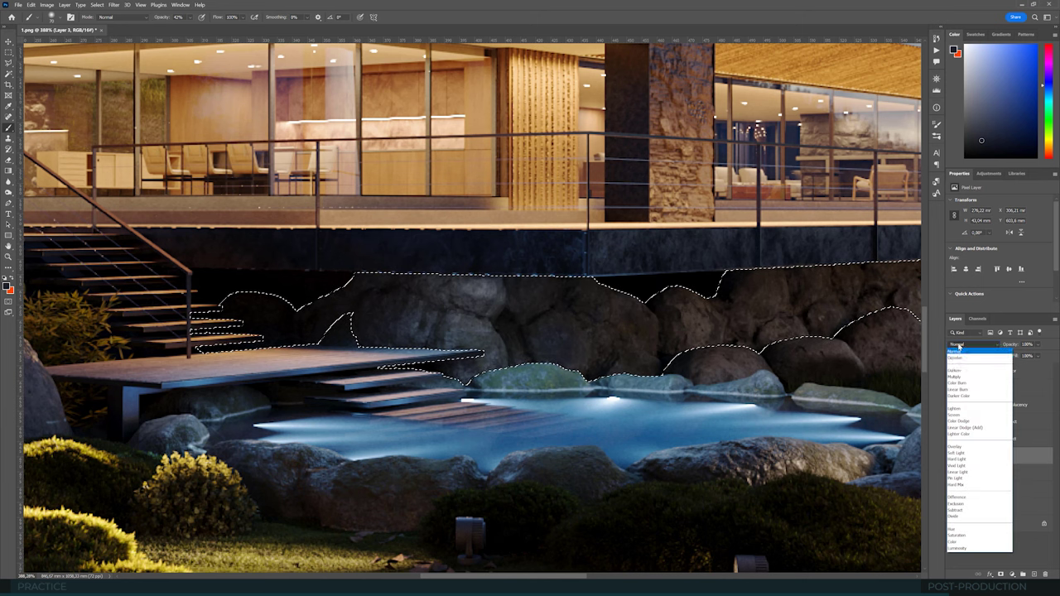
pyautogui.click(955, 377)
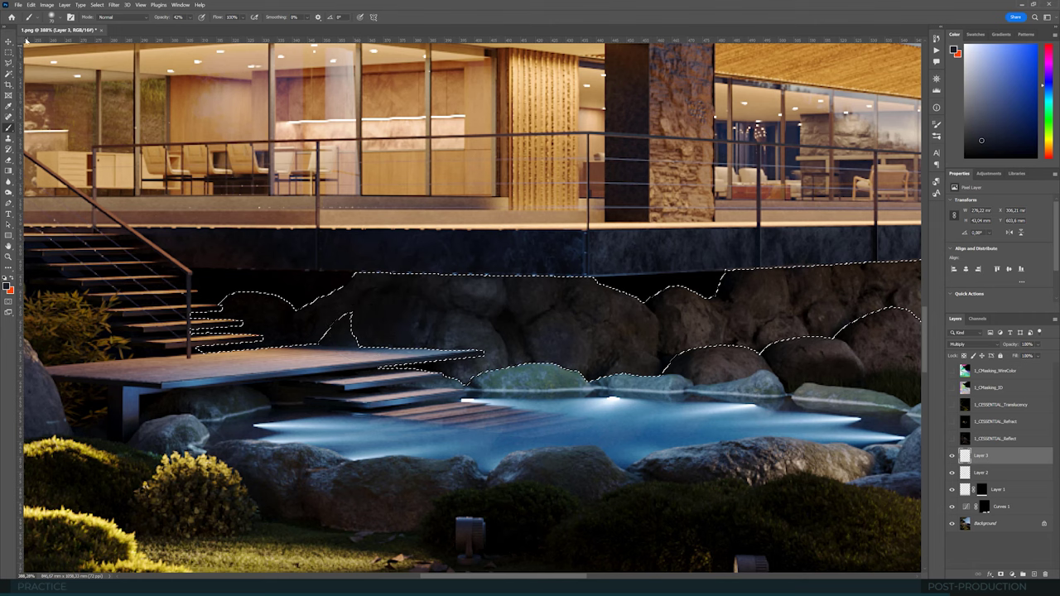
pyautogui.press('v')
pyautogui.hotkey('ctrl', 'd')
pyautogui.press('5')
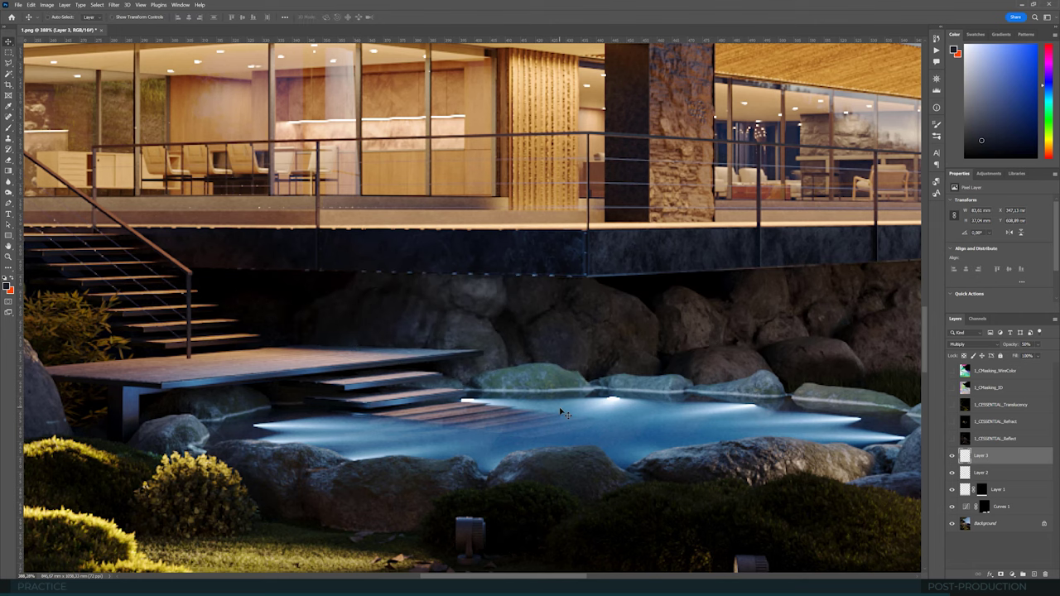
# Step: Compare the whole image with and without the Layer 2 and Layer 3 corrections on the rocks, leaving both layers shown
pyautogui.keyDown('alt'); pyautogui.scroll(-8, 563, 413); pyautogui.keyUp('alt')
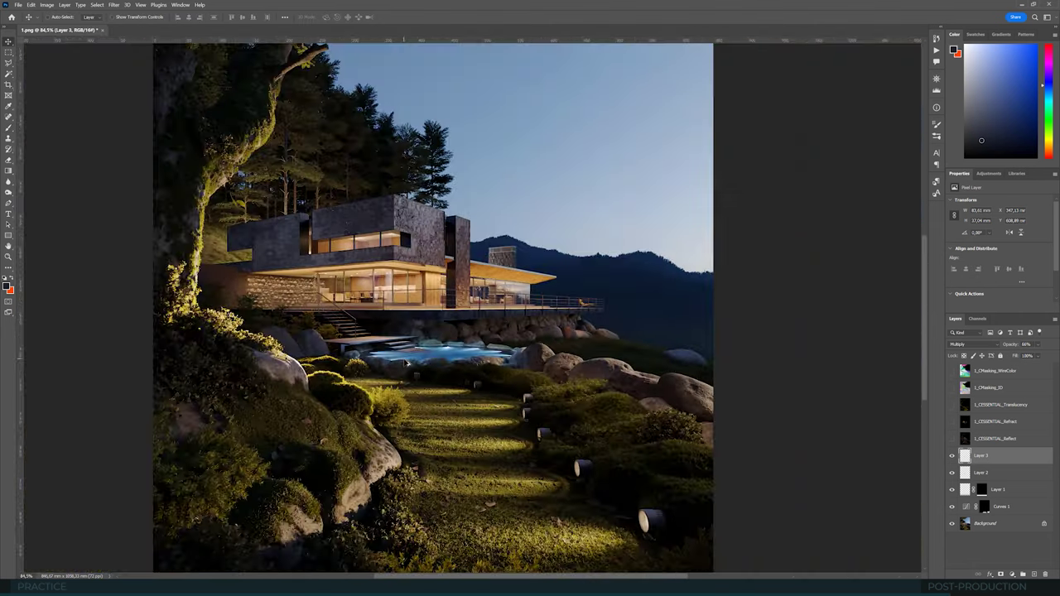
pyautogui.keyDown('alt'); pyautogui.scroll(2, 407, 362); pyautogui.keyUp('alt')
pyautogui.keyDown('alt'); pyautogui.scroll(-4, 415, 356); pyautogui.keyUp('alt')
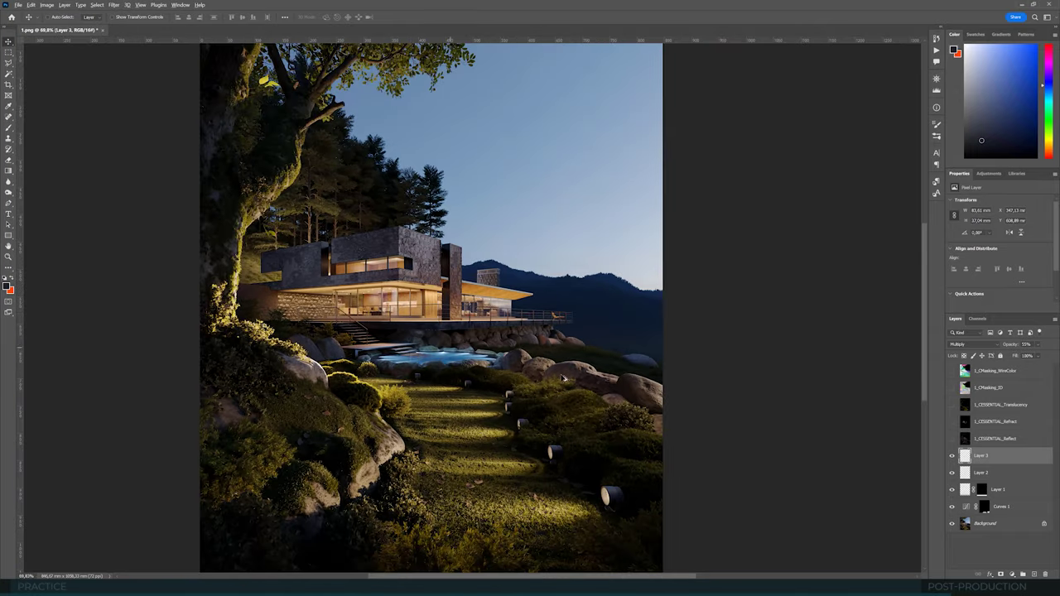
pyautogui.click(952, 458)
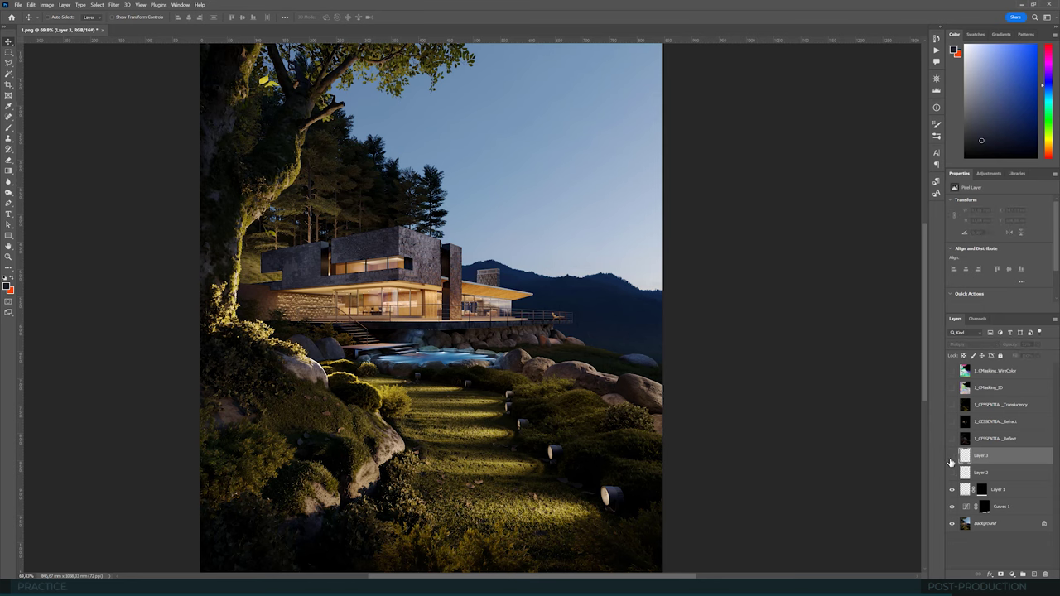
pyautogui.click(951, 458)
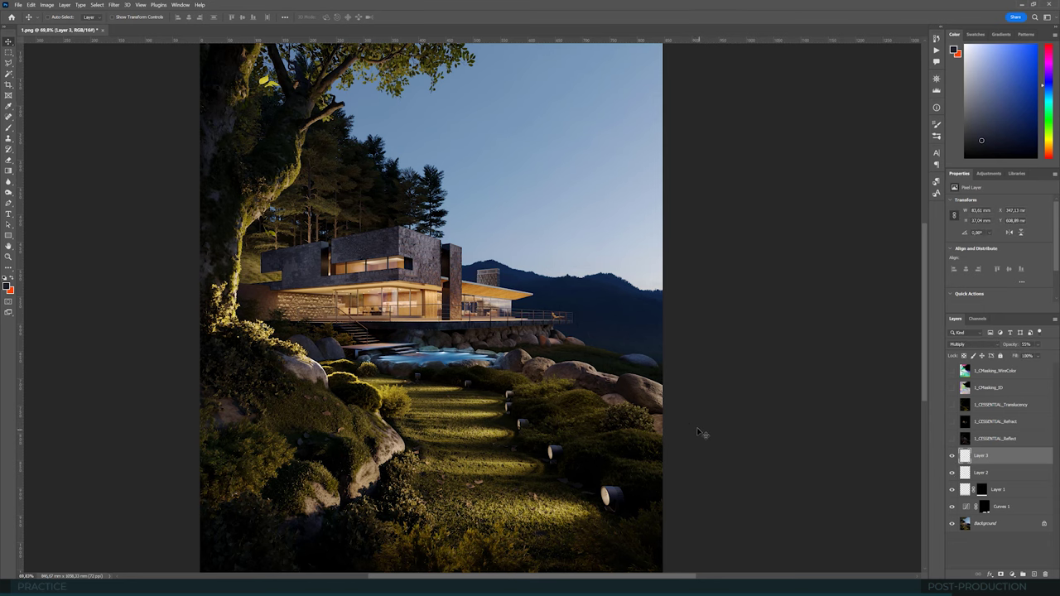
# Step: Examine the terrace slab's dark edge, the pool and the surrounding rocks at close range and in the overall image
pyautogui.keyDown('alt'); pyautogui.scroll(2, 416, 377); pyautogui.keyUp('alt')
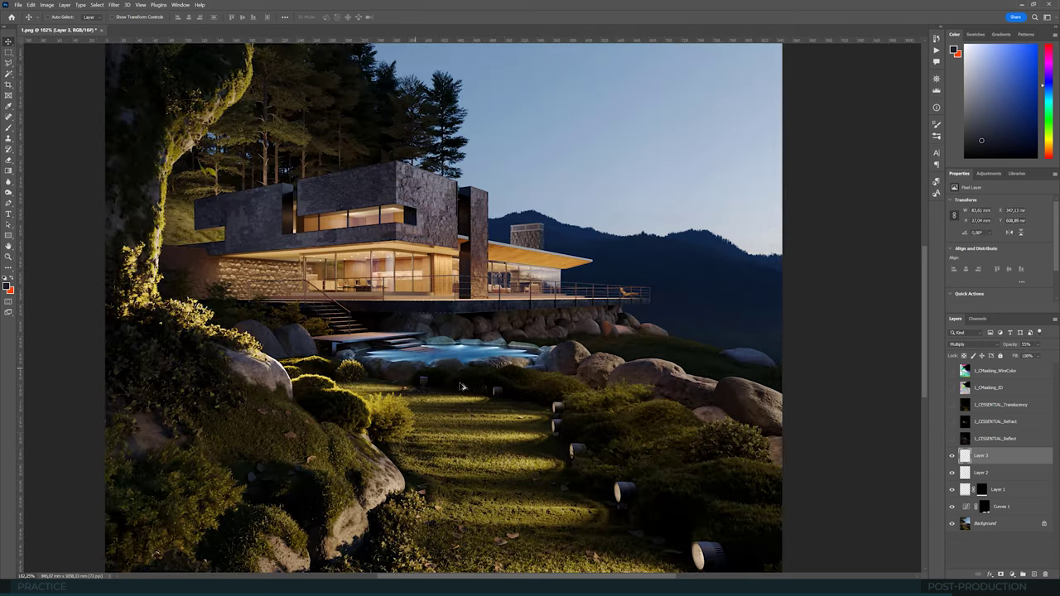
pyautogui.keyDown('alt'); pyautogui.scroll(3, 470, 381); pyautogui.keyUp('alt')
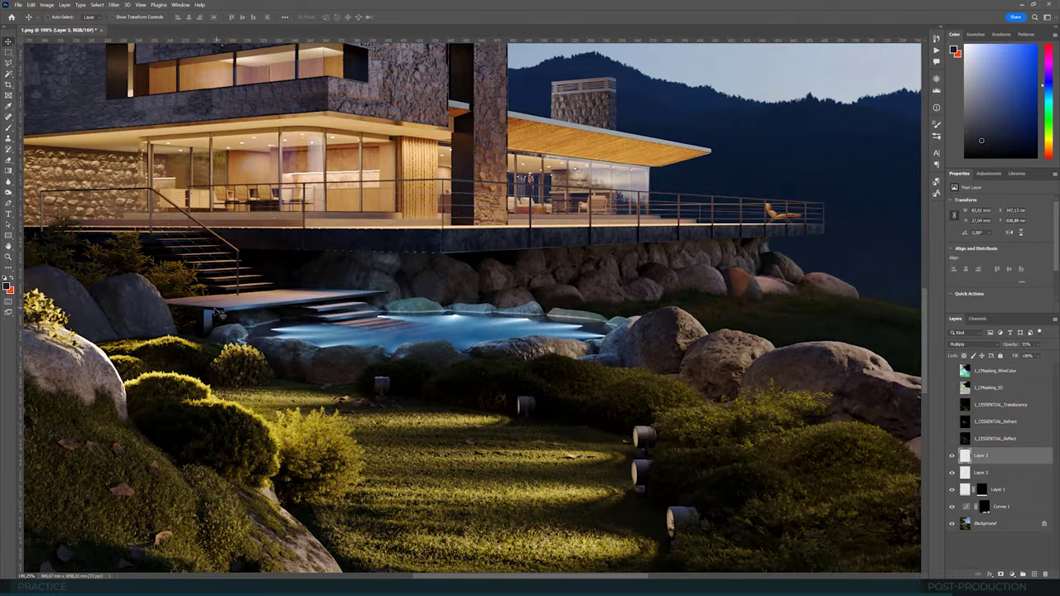
pyautogui.keyDown('alt'); pyautogui.scroll(1, 219, 311); pyautogui.keyUp('alt')
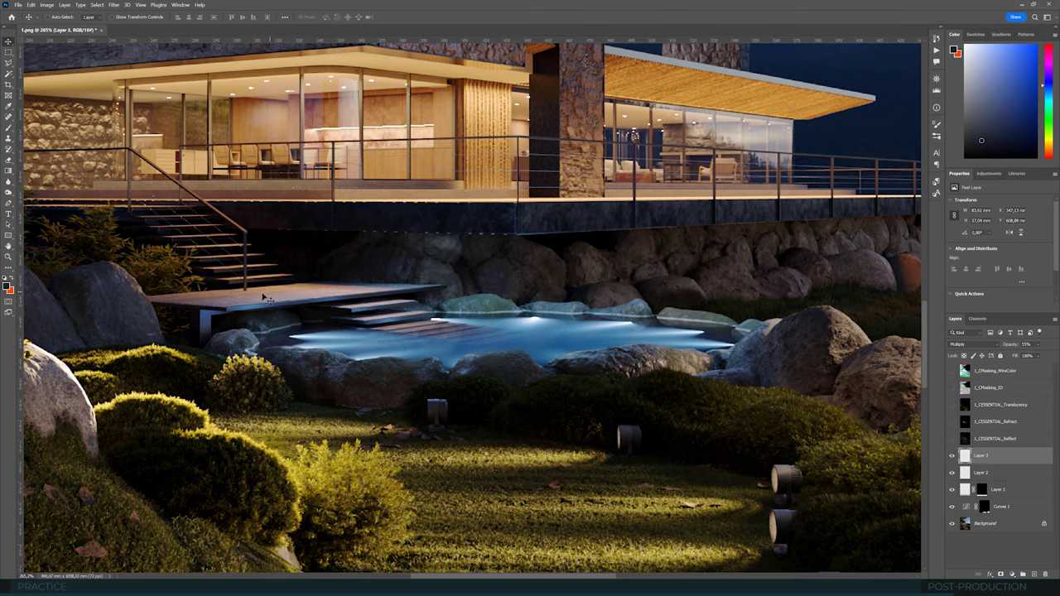
pyautogui.keyDown('alt'); pyautogui.scroll(-1, 315, 304); pyautogui.keyUp('alt')
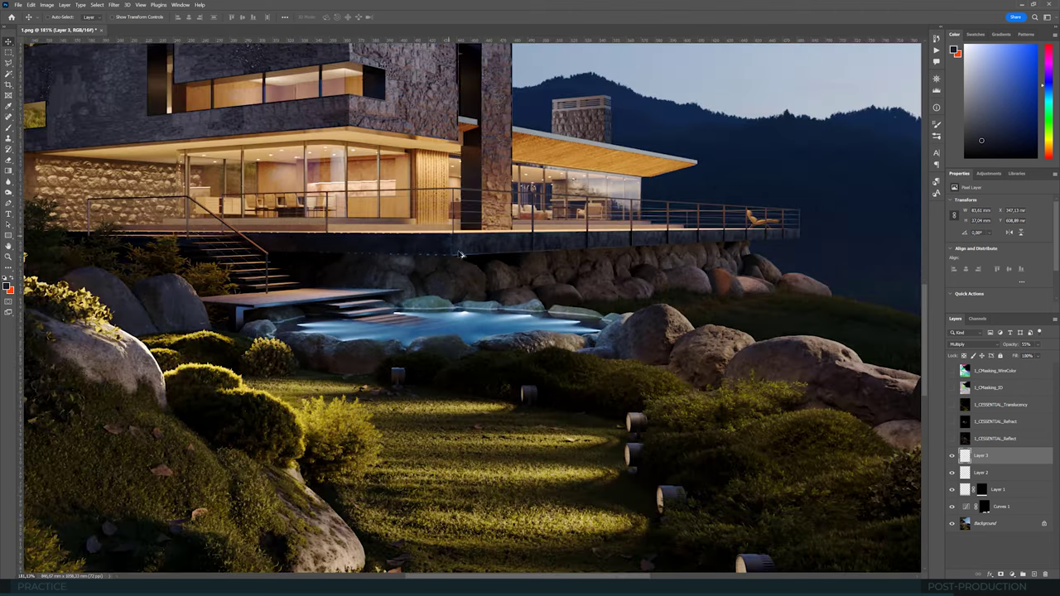
pyautogui.keyDown('alt'); pyautogui.scroll(-3, 461, 254); pyautogui.keyUp('alt')
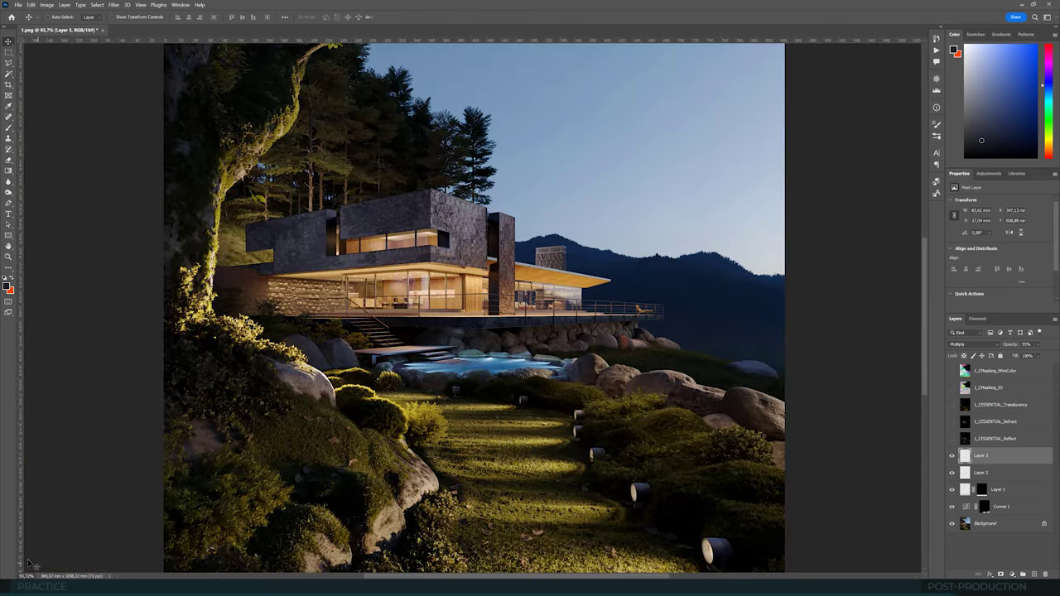
pyautogui.scroll(2, 501, 378)
pyautogui.keyDown('alt'); pyautogui.scroll(3, 497, 387); pyautogui.keyUp('alt')
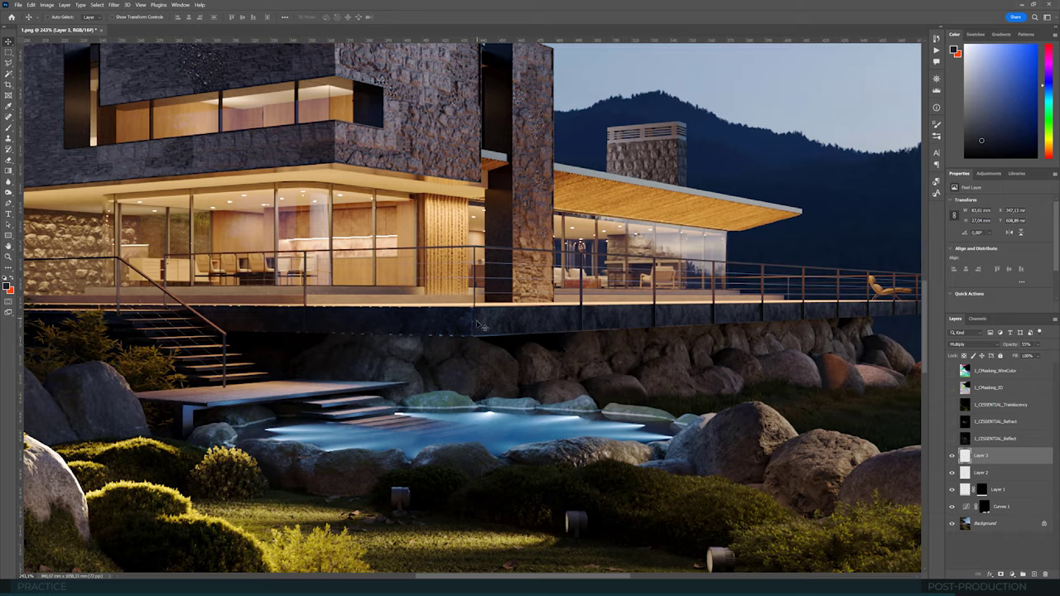
pyautogui.keyDown('alt'); pyautogui.scroll(1, 480, 325); pyautogui.keyUp('alt')
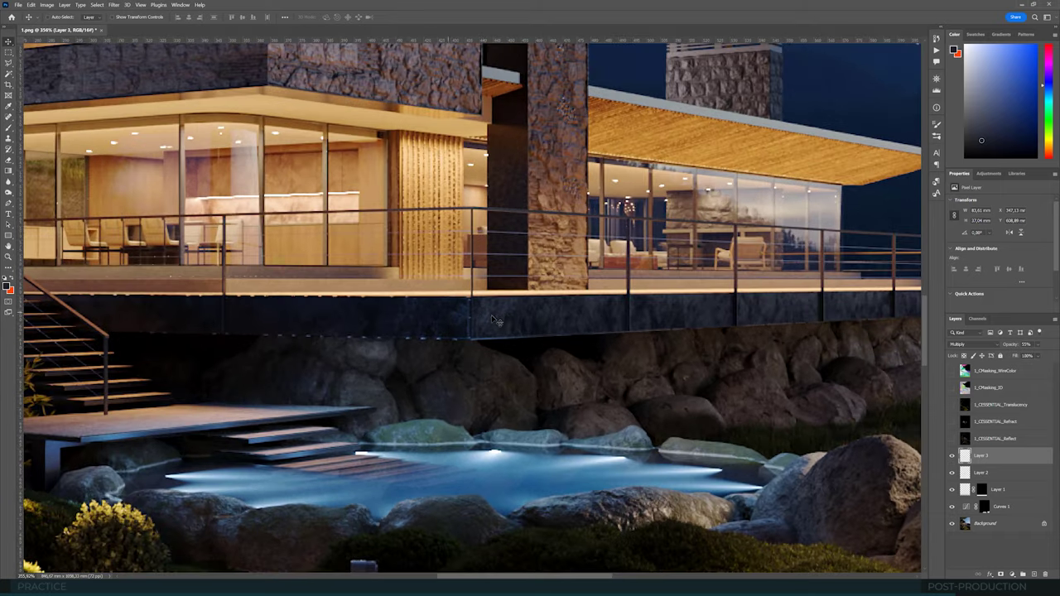
# Step: Select the terrace slab's edge panels from the front corner toward the valley with the Magic Wand on 1_CMasking_ID, ending with that layer hidden
pyautogui.keyDown('alt'); pyautogui.scroll(-1, 404, 322); pyautogui.keyUp('alt')
pyautogui.click(952, 389)
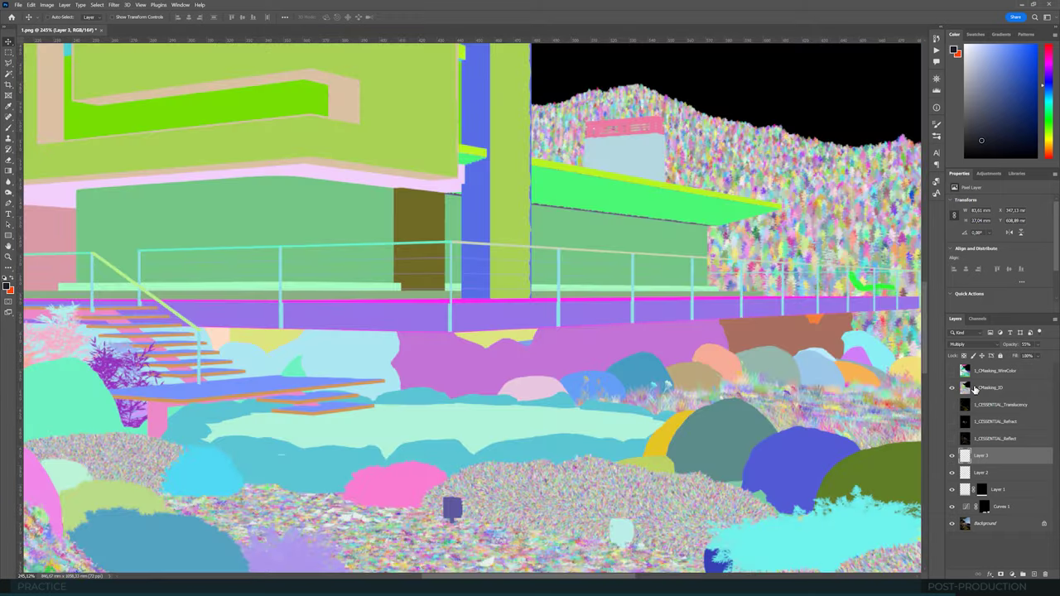
pyautogui.click(994, 387)
pyautogui.click(9, 74)
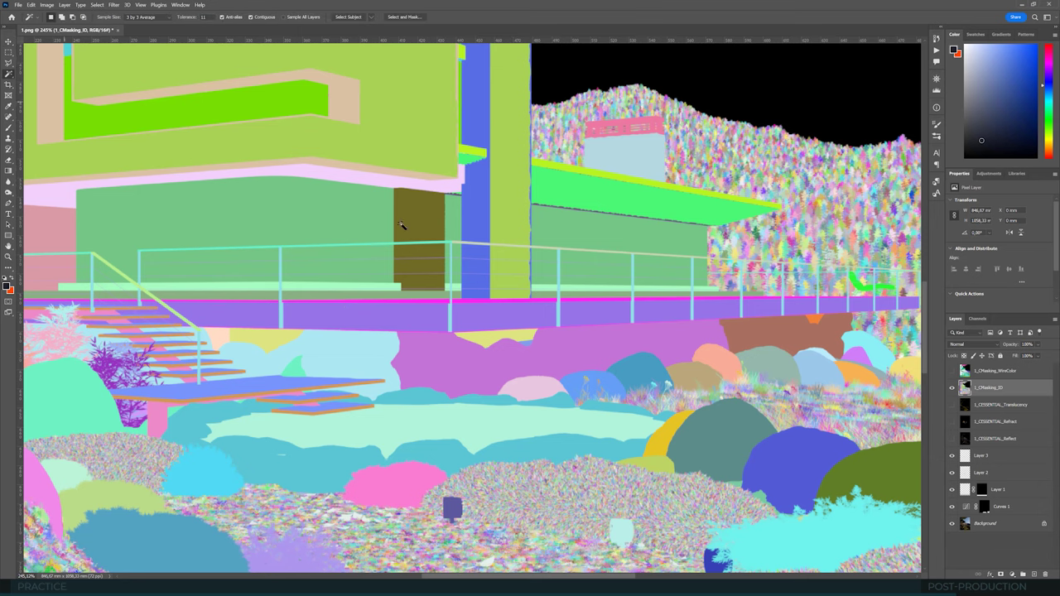
pyautogui.click(503, 318)
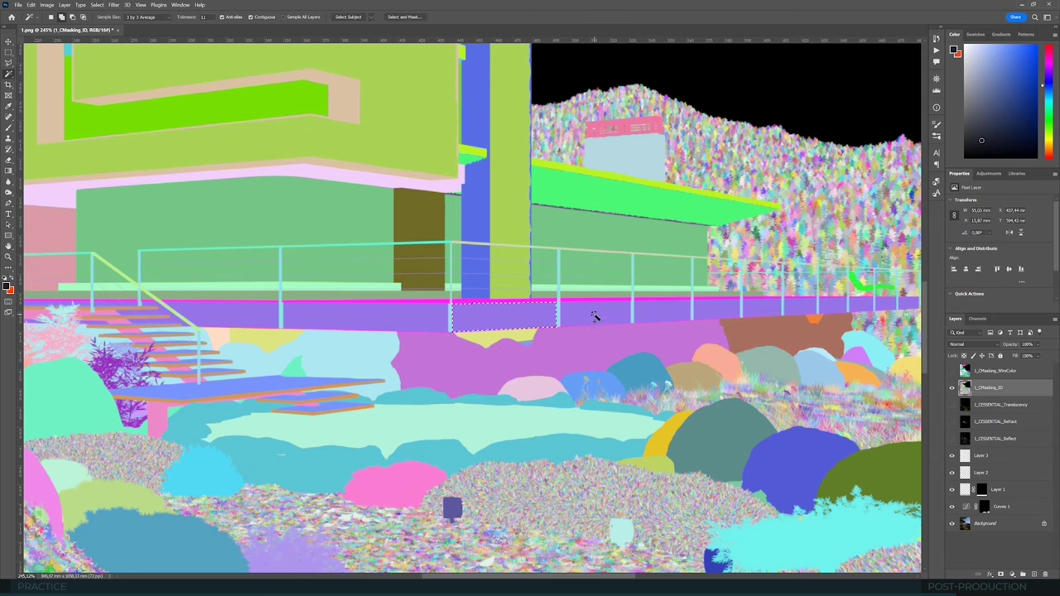
pyautogui.click(953, 387)
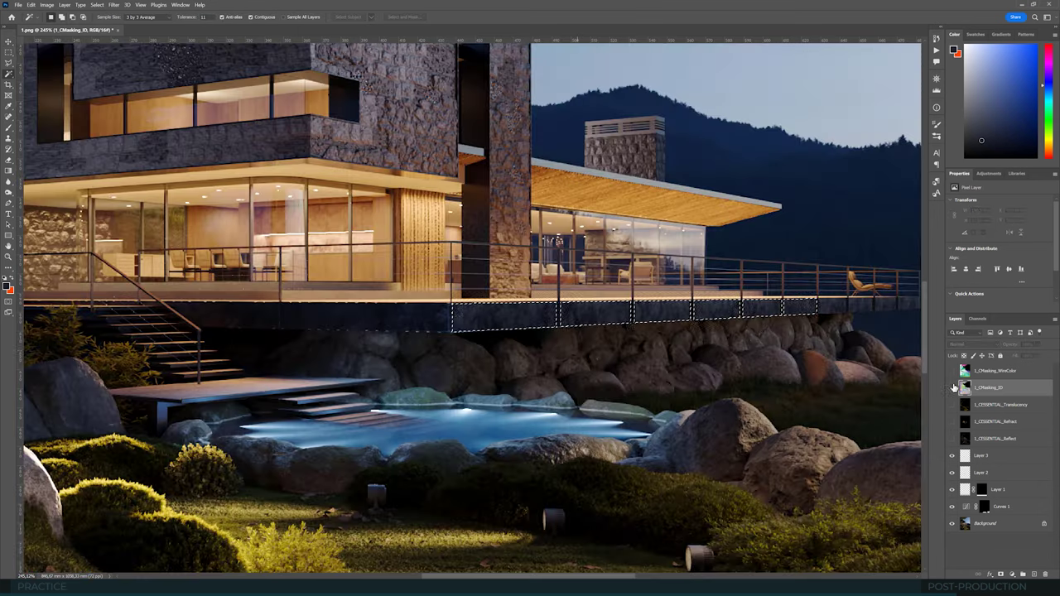
# Step: Add a Curves adjustment above Layer 3 for the selected slab edge and raise the curve's midtones to brighten it
pyautogui.click(1004, 455)
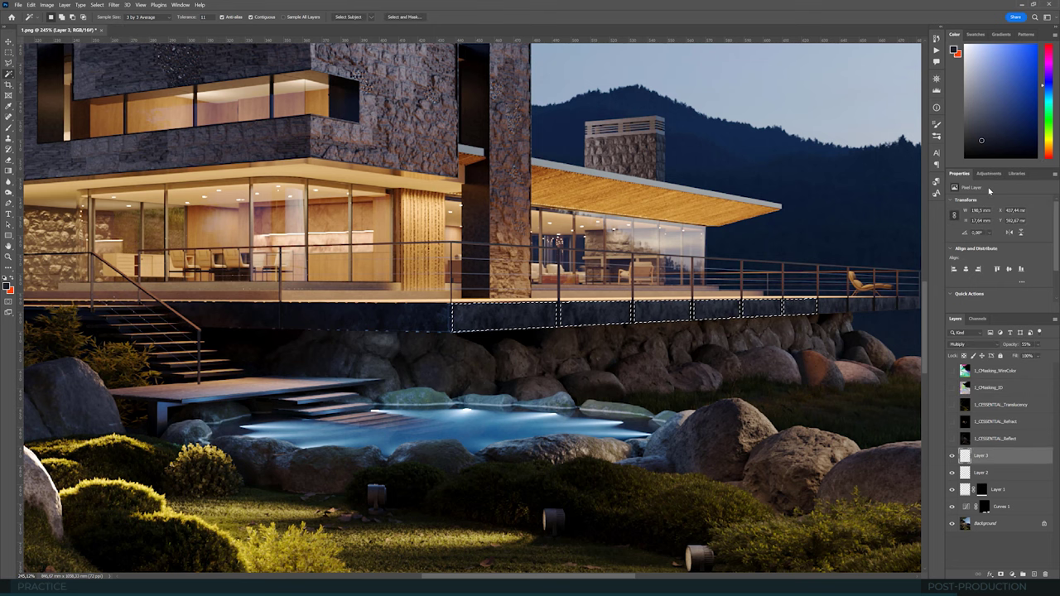
pyautogui.click(989, 190)
pyautogui.moveTo(1011, 249); pyautogui.dragTo(1008, 244)
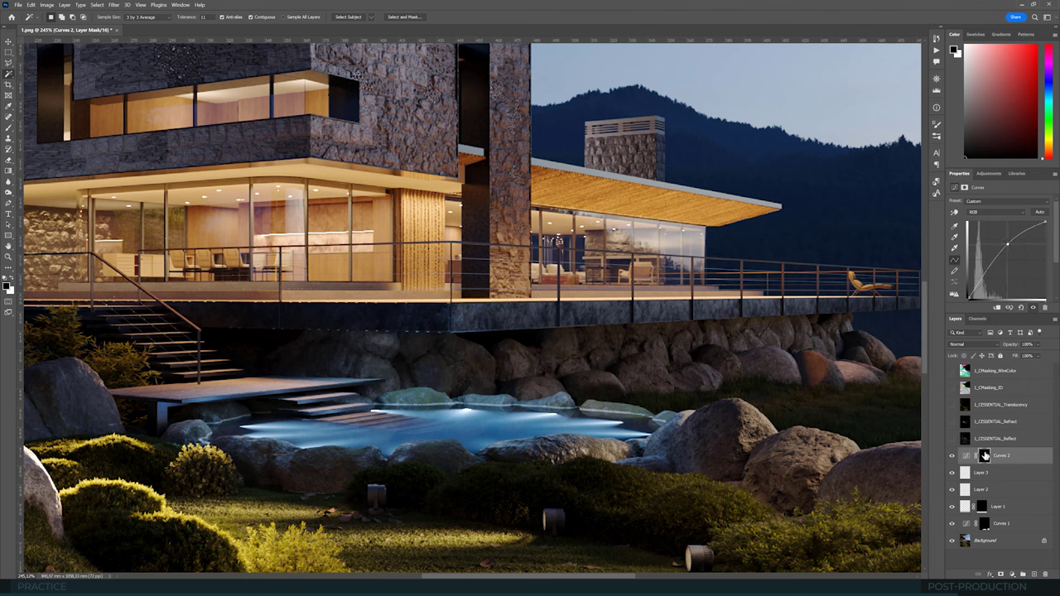
# Step: Fade the brightening along the slab edge with gradients on the new Curves layer's mask and compare the result with the layer off and on
pyautogui.click(979, 455)
pyautogui.click(8, 171)
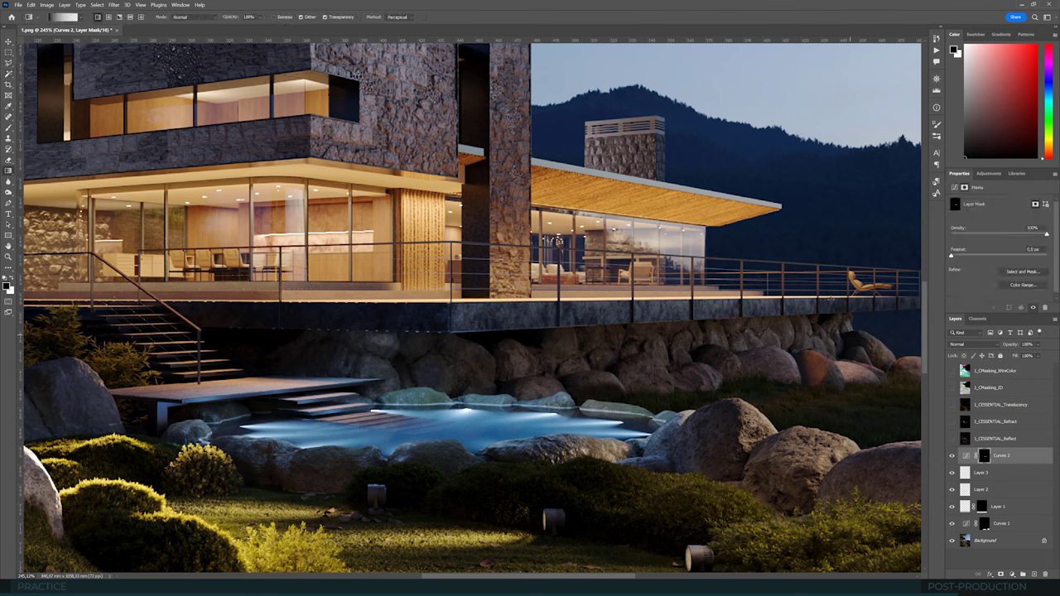
pyautogui.moveTo(829, 309); pyautogui.dragTo(470, 321)
pyautogui.moveTo(825, 306); pyautogui.dragTo(504, 308)
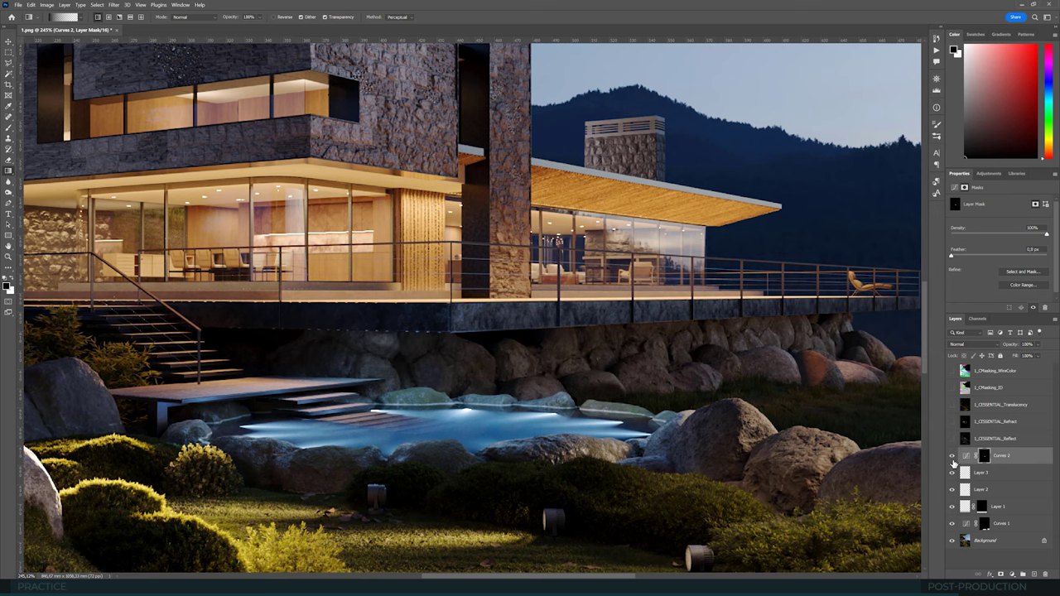
pyautogui.click(952, 457)
pyautogui.click(952, 457)
# Step: Examine the slab edge, the pool area and the rocks beneath the terrace's far end, both close up and in the overall image
pyautogui.hotkey('ctrl', '0')
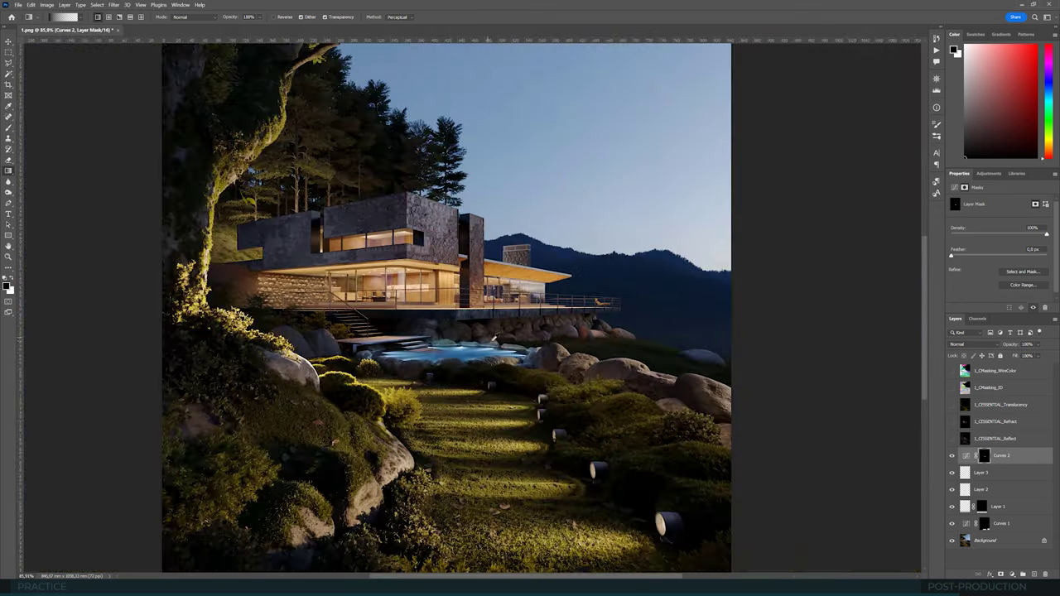
pyautogui.keyDown('alt'); pyautogui.scroll(5, 495, 336); pyautogui.keyUp('alt')
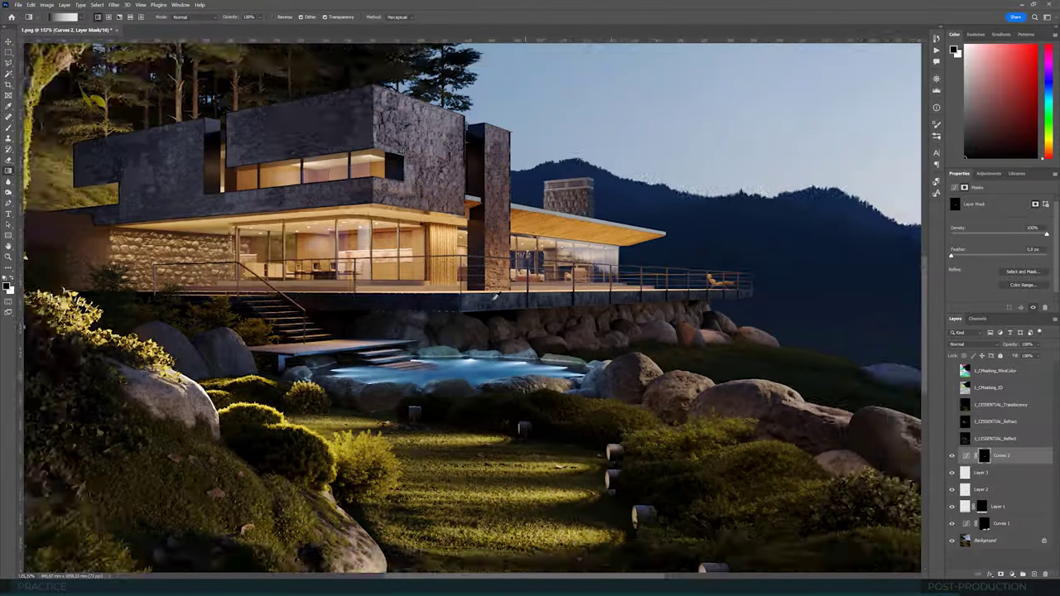
pyautogui.keyDown('alt'); pyautogui.scroll(-4, 495, 295); pyautogui.keyUp('alt')
pyautogui.keyDown('alt'); pyautogui.scroll(5, 487, 293); pyautogui.keyUp('alt')
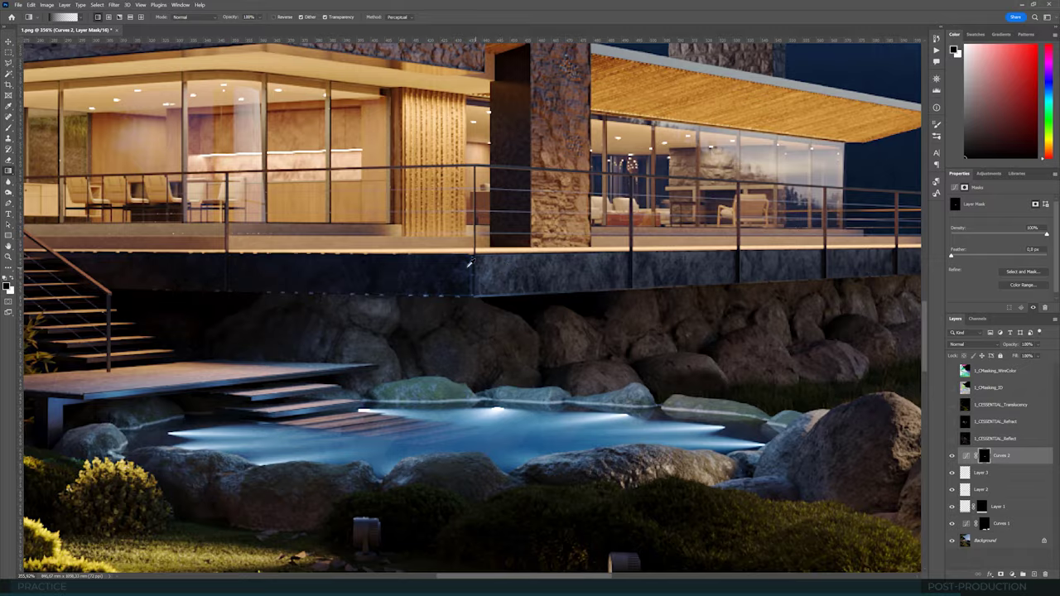
pyautogui.keyDown('alt'); pyautogui.scroll(-7, 470, 263); pyautogui.keyUp('alt')
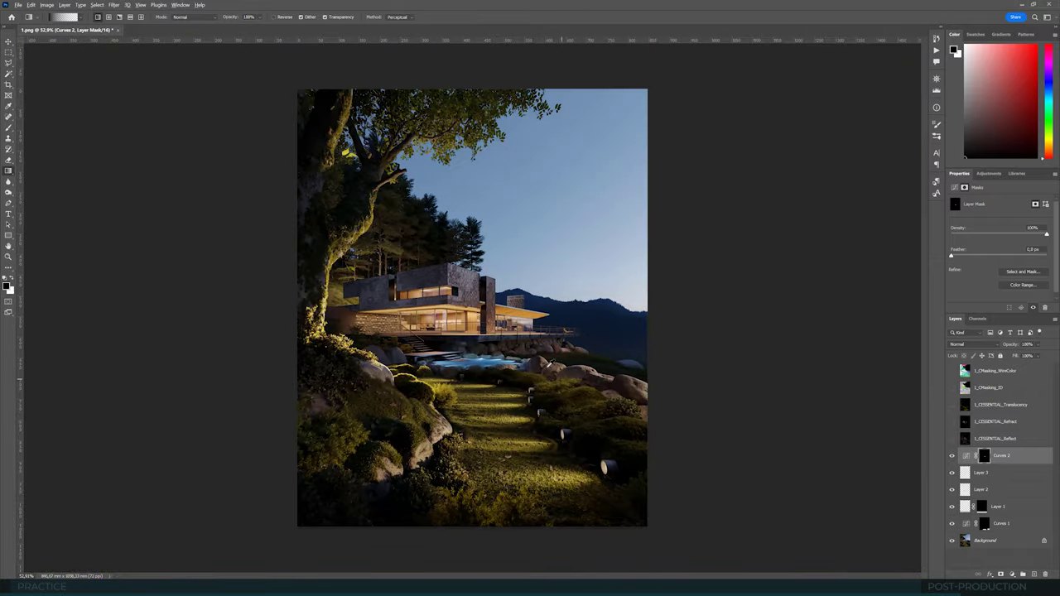
pyautogui.keyDown('alt'); pyautogui.scroll(3, 489, 363); pyautogui.keyUp('alt')
pyautogui.scroll(-1, 489, 363)
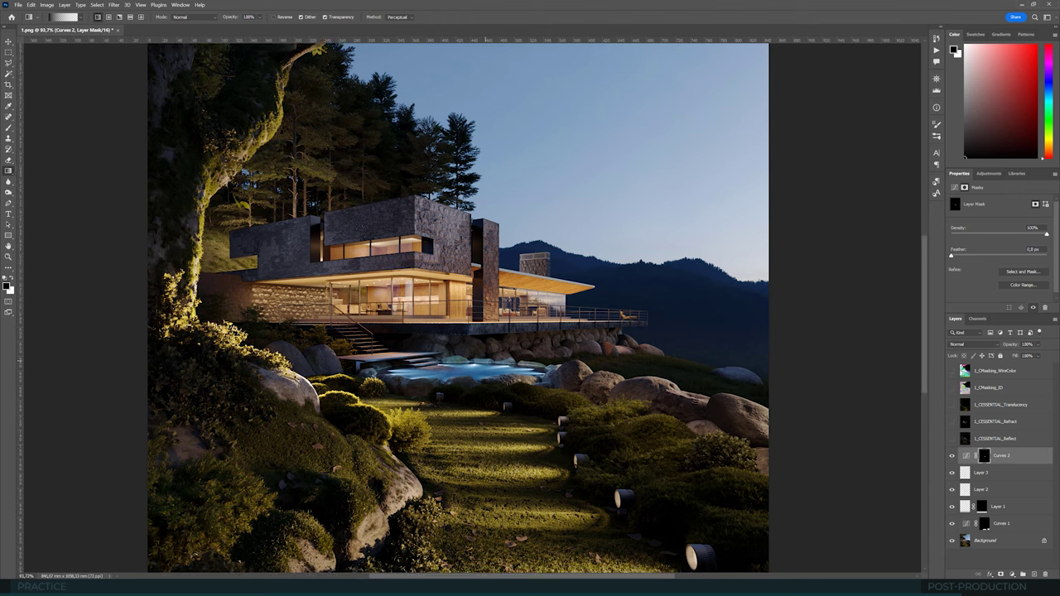
pyautogui.keyDown('alt'); pyautogui.scroll(-1, 512, 332); pyautogui.keyUp('alt')
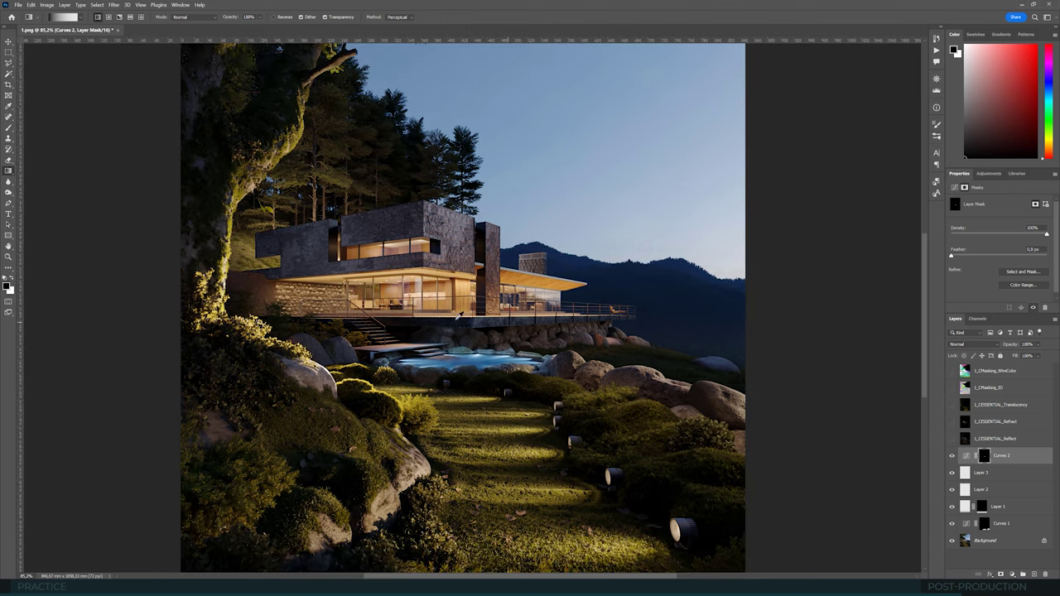
pyautogui.keyDown('alt'); pyautogui.scroll(6, 500, 334); pyautogui.keyUp('alt')
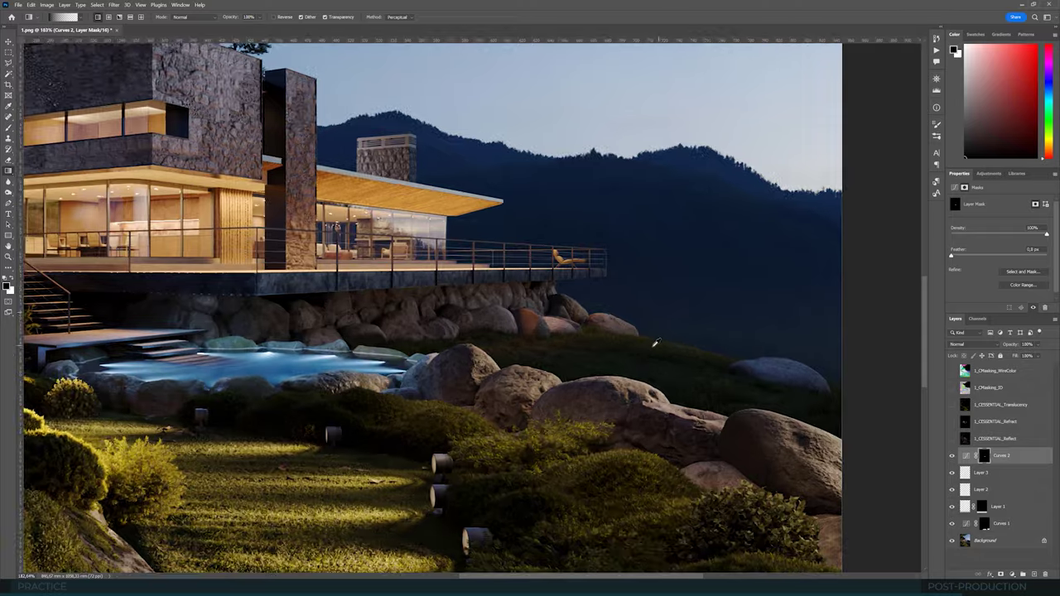
pyautogui.keyDown('alt'); pyautogui.scroll(-8, 508, 288); pyautogui.keyUp('alt')
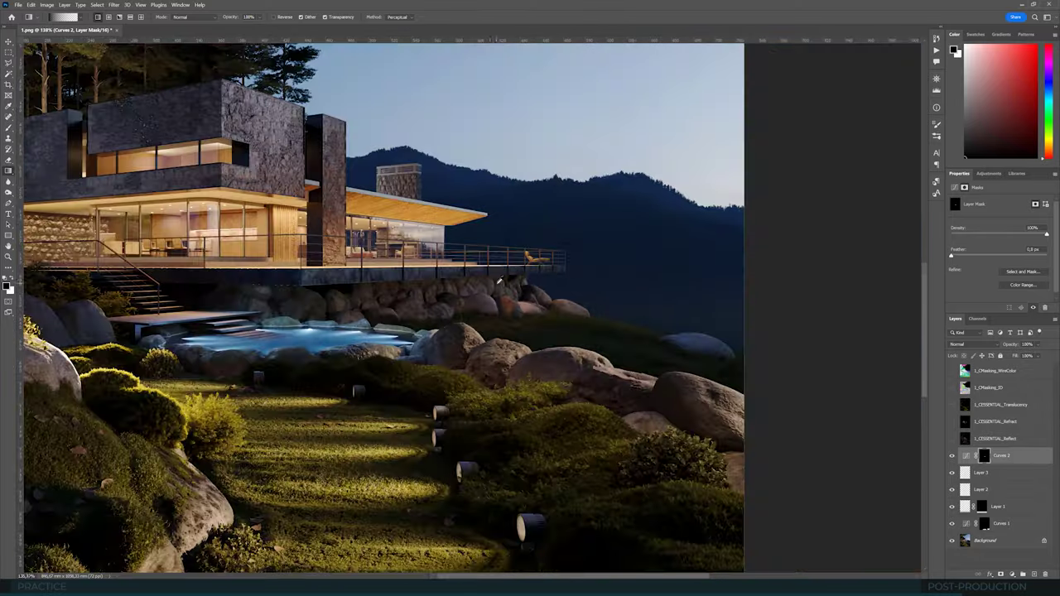
pyautogui.keyDown('alt'); pyautogui.scroll(8, 509, 287); pyautogui.keyUp('alt')
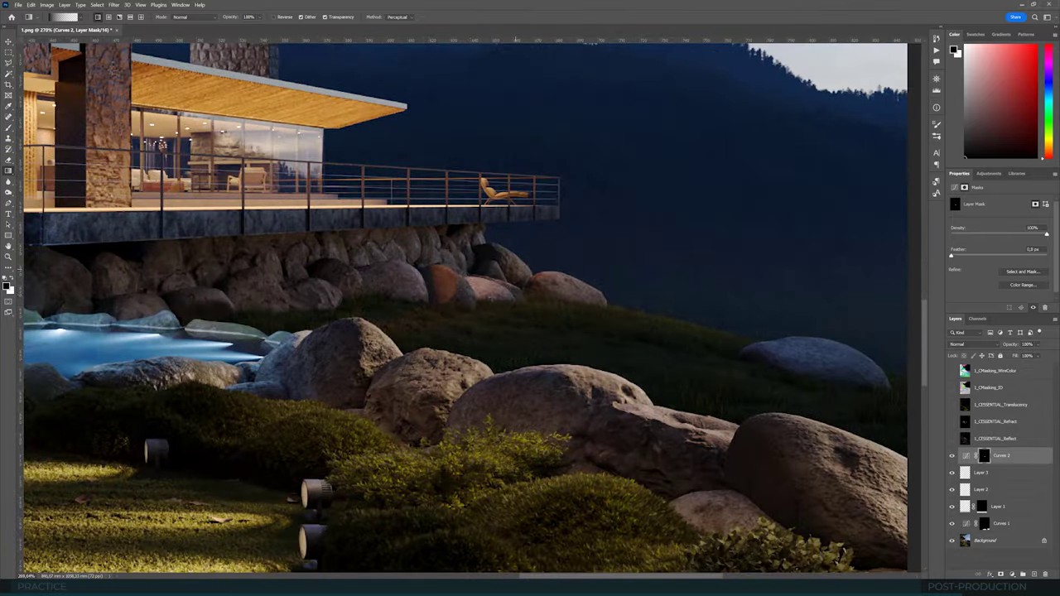
pyautogui.keyDown('alt'); pyautogui.scroll(-8, 602, 342); pyautogui.keyUp('alt')
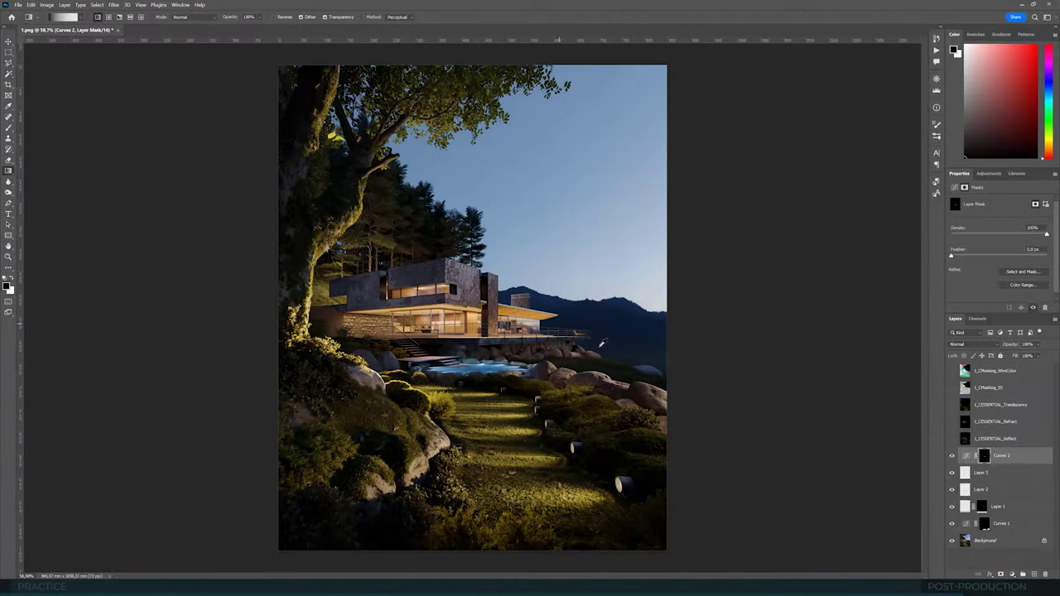
pyautogui.keyDown('alt'); pyautogui.scroll(8, 603, 342); pyautogui.keyUp('alt')
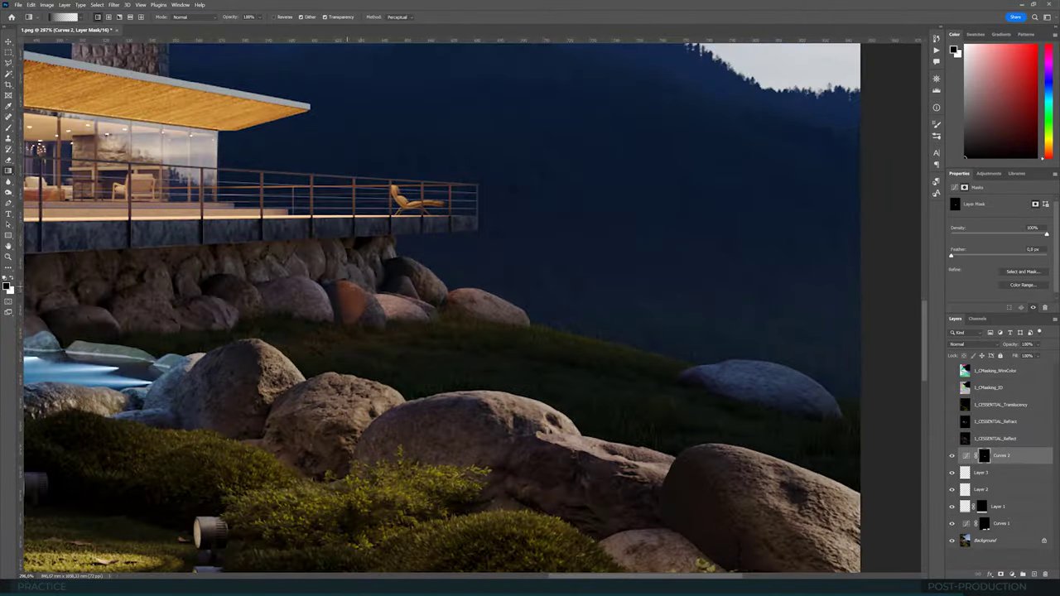
pyautogui.keyDown('alt'); pyautogui.scroll(3, 508, 294); pyautogui.keyUp('alt')
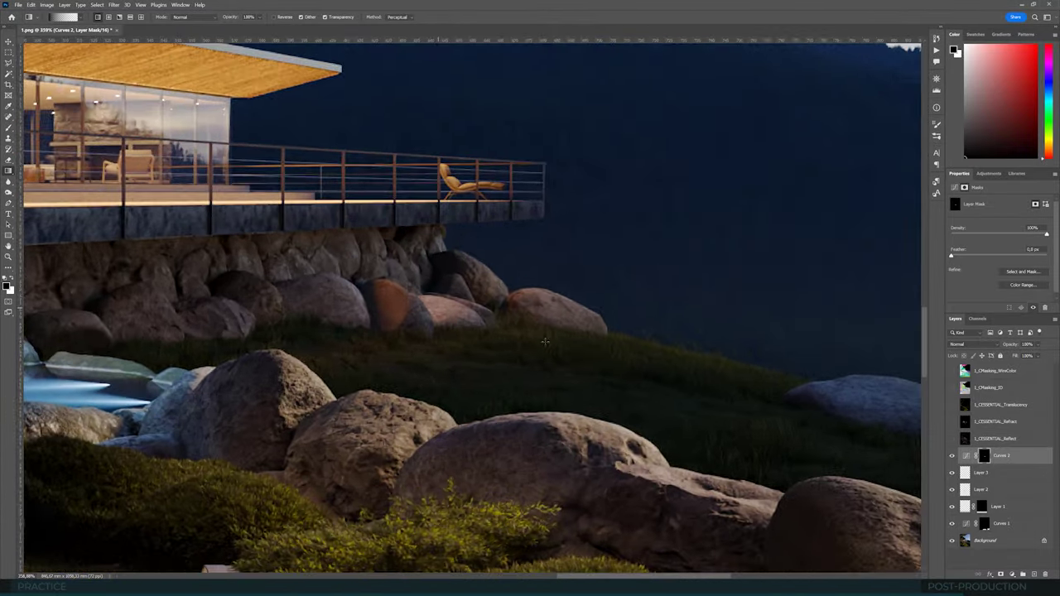
# Step: Select the orange-tinted and neighboring rocks beneath the terrace's far end with the Magic Wand, using the hidden 1_CMasking_ID layer
pyautogui.click(1009, 390)
pyautogui.click(9, 74)
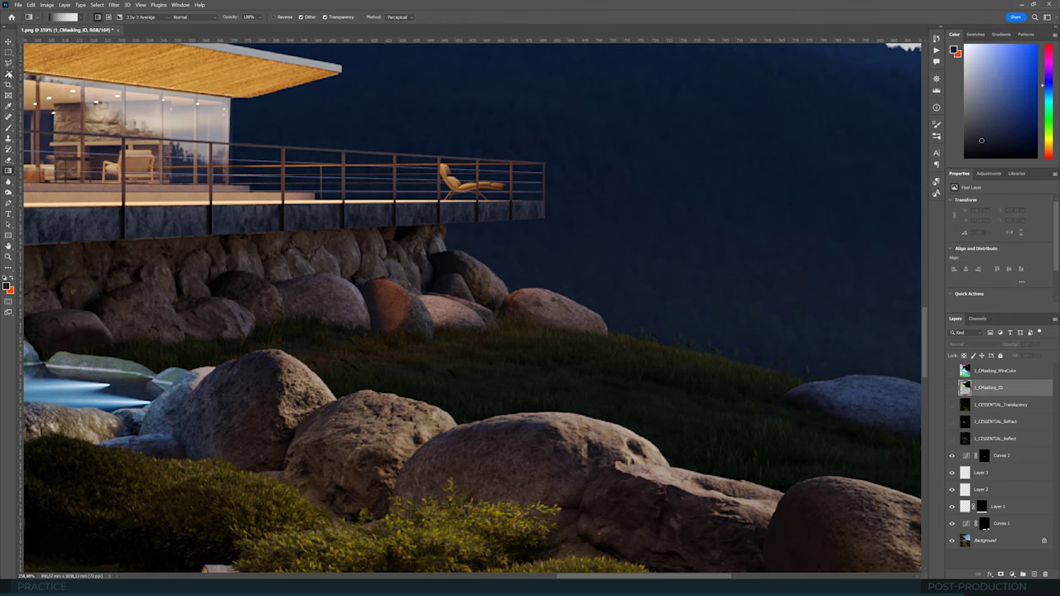
pyautogui.keyDown('shift'); pyautogui.click(453, 315); pyautogui.keyUp('shift')
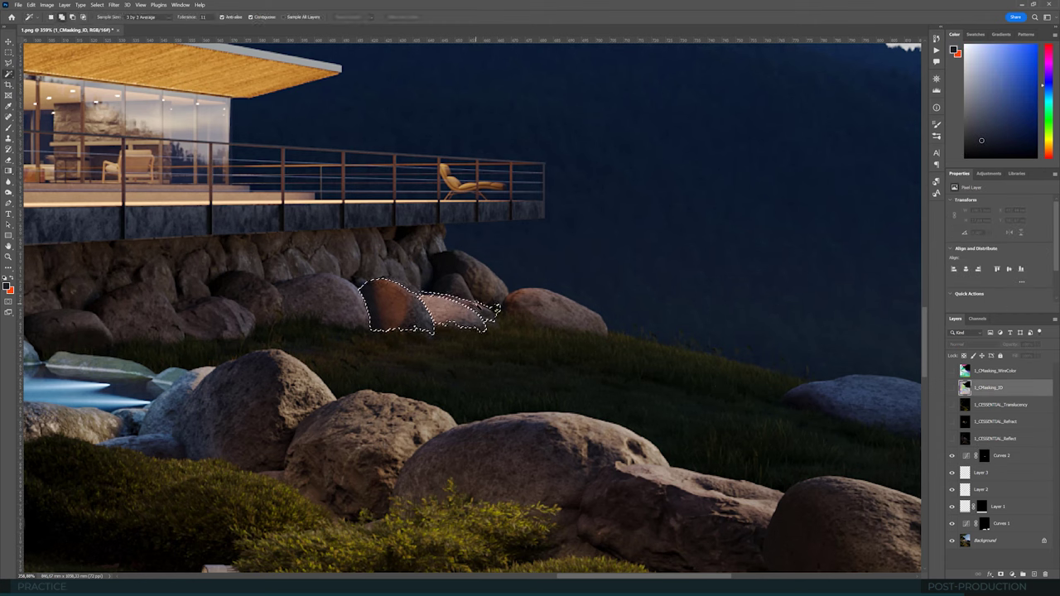
pyautogui.keyDown('shift'); pyautogui.click(538, 308); pyautogui.keyUp('shift')
pyautogui.keyDown('shift'); pyautogui.click(474, 278); pyautogui.keyUp('shift')
pyautogui.keyDown('shift'); pyautogui.click(412, 259); pyautogui.keyUp('shift')
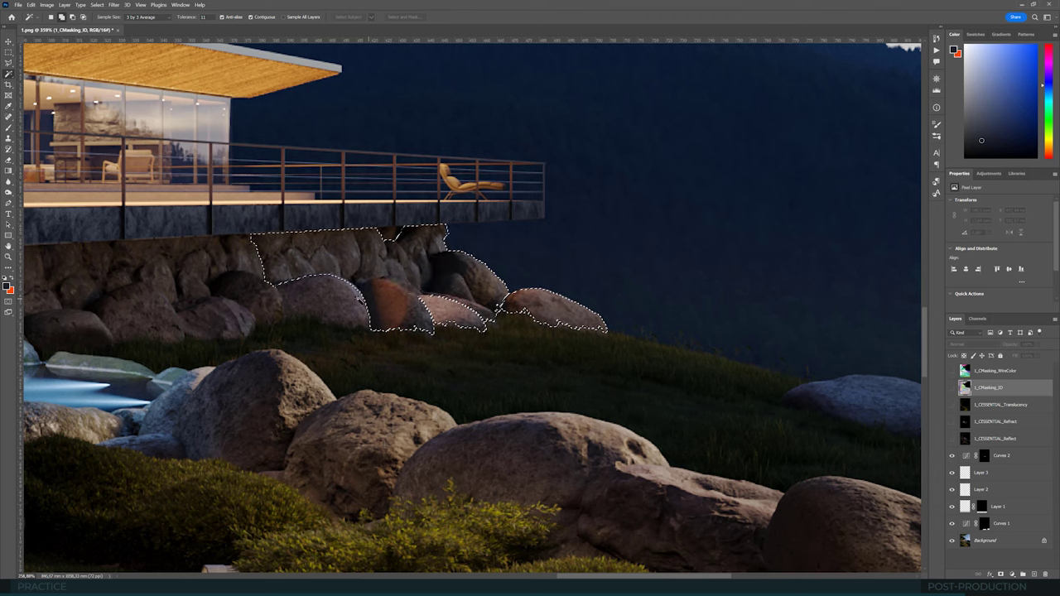
pyautogui.keyDown('shift'); pyautogui.click(355, 300); pyautogui.keyUp('shift')
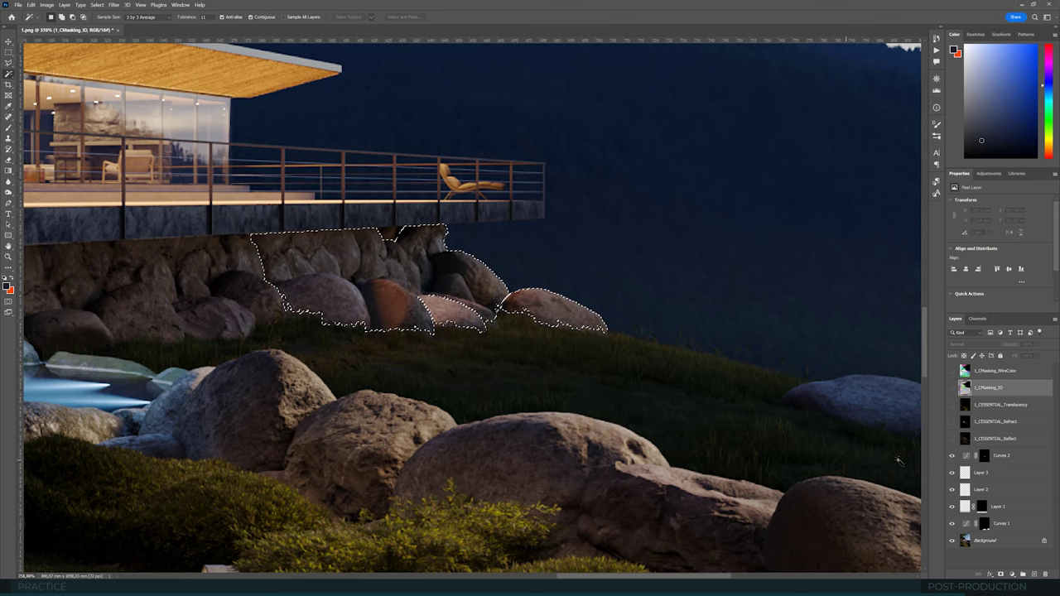
# Step: Add a layer above Curves 2 in Color blend mode and paint the selected orange rocks with a color sampled from the neighboring rock
pyautogui.click(983, 455)
pyautogui.click(1033, 574)
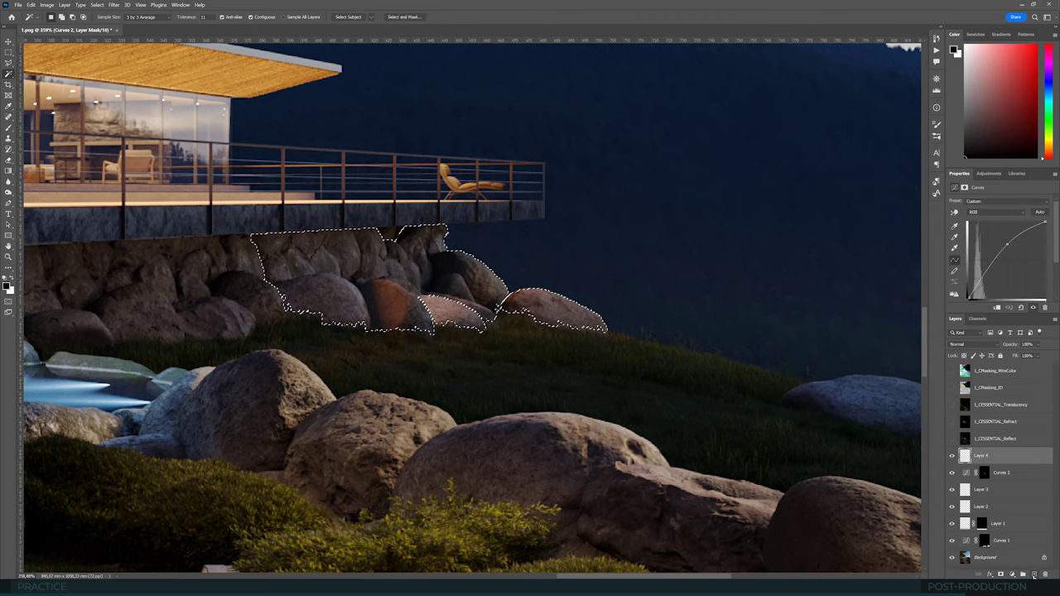
pyautogui.click(973, 344)
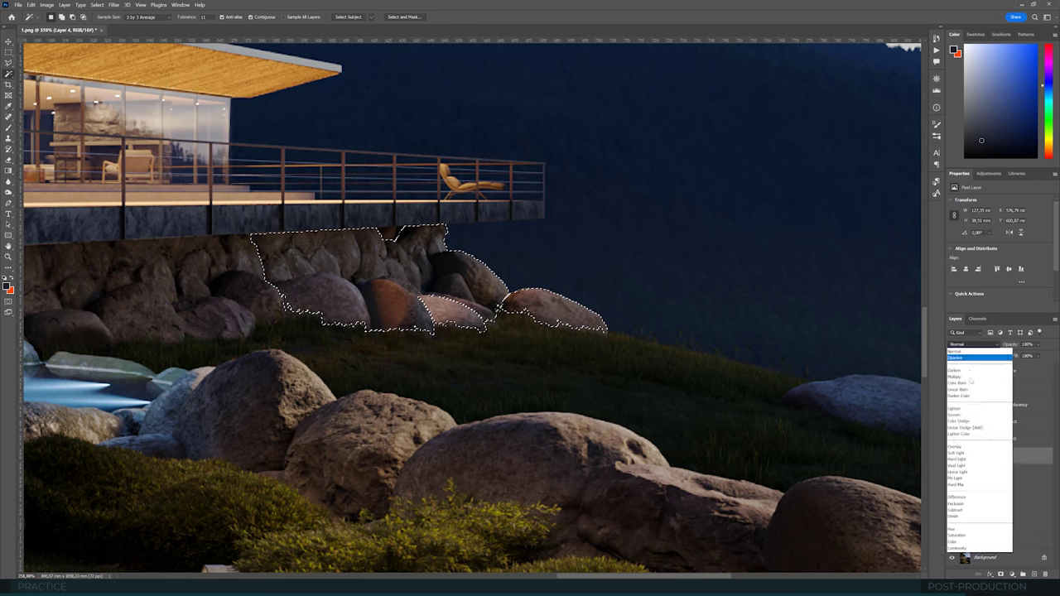
pyautogui.click(975, 540)
pyautogui.press('b')
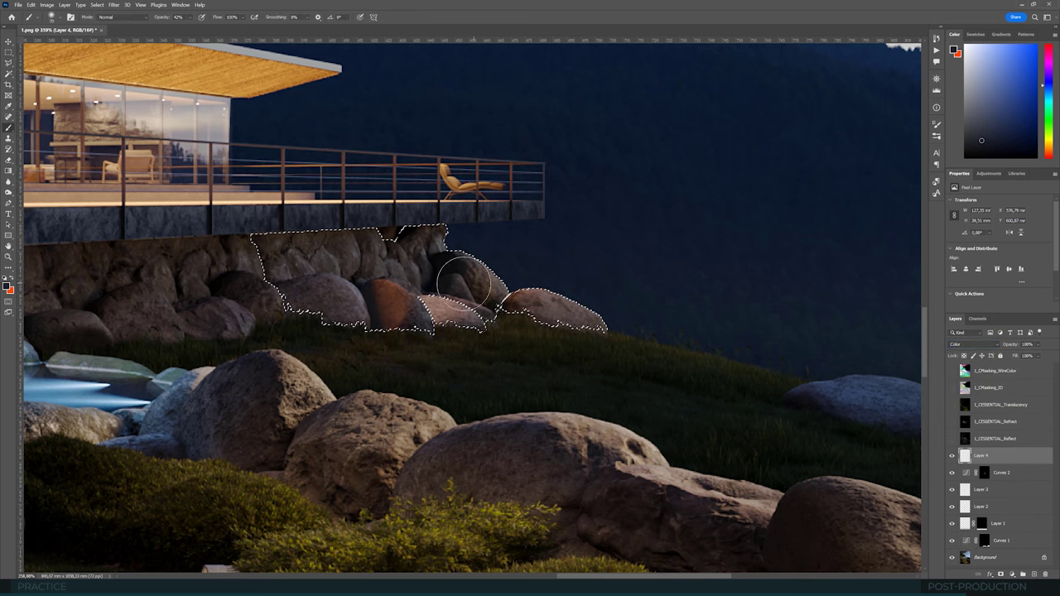
pyautogui.keyDown('alt'); pyautogui.click(348, 287); pyautogui.keyUp('alt')
pyautogui.moveTo(403, 314)
pyautogui.mouseDown()
pyautogui.moveTo(434, 293)
pyautogui.moveTo(478, 290)
pyautogui.mouseUp()
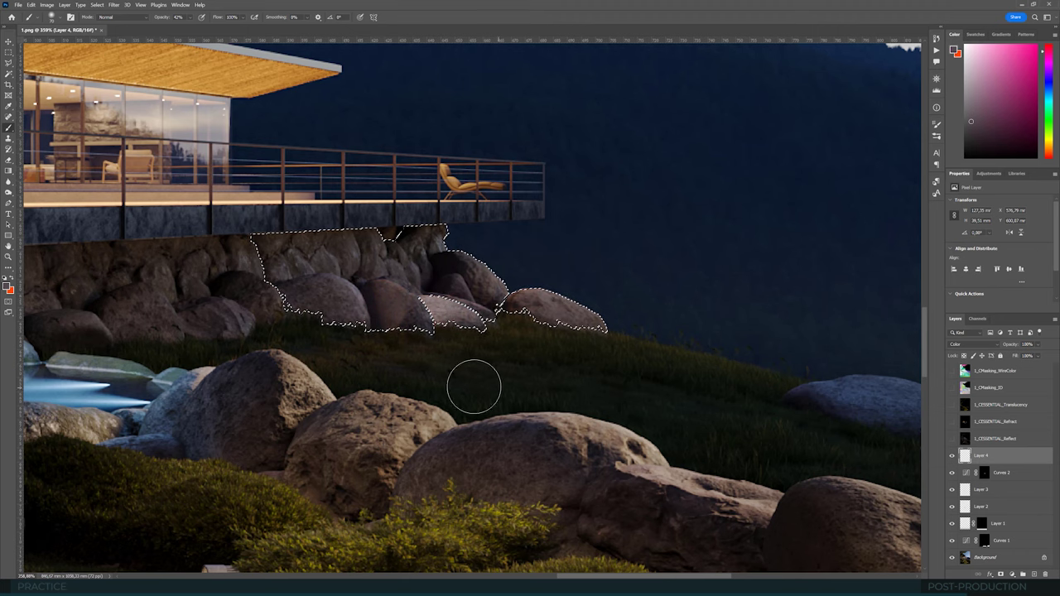
# Step: Deselect the rocks and brush the same color along their lower edges where they meet the grass
pyautogui.hotkey('ctrl', 'd')
pyautogui.keyDown('alt'); pyautogui.scroll(2, 407, 335); pyautogui.keyUp('alt')
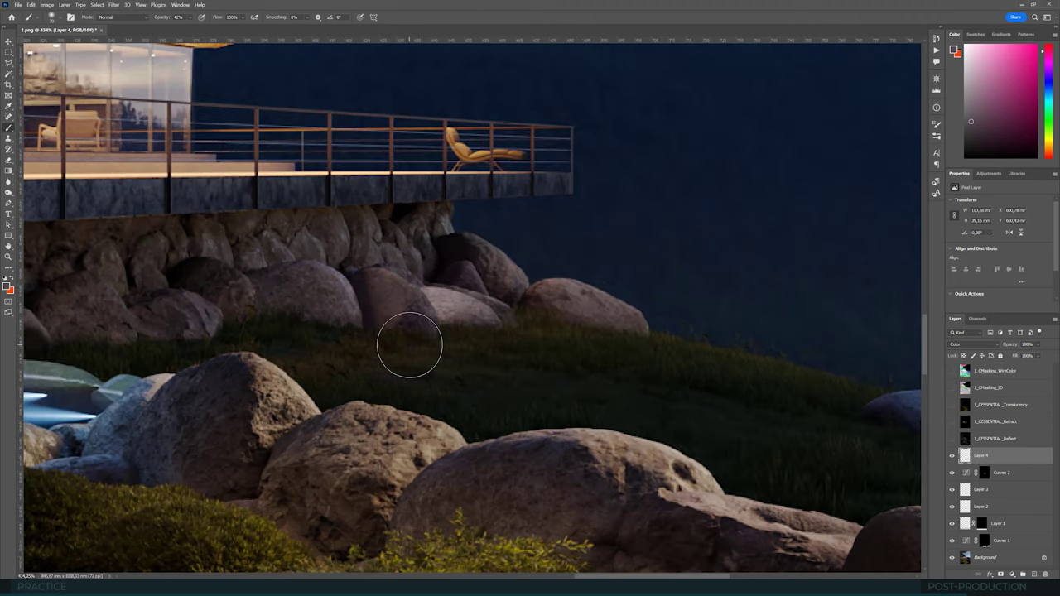
pyautogui.moveTo(380, 330)
pyautogui.mouseDown()
pyautogui.moveTo(428, 334)
pyautogui.moveTo(440, 323)
pyautogui.moveTo(523, 311)
pyautogui.mouseUp()
pyautogui.keyDown('alt'); pyautogui.scroll(-3, 520, 319); pyautogui.keyUp('alt')
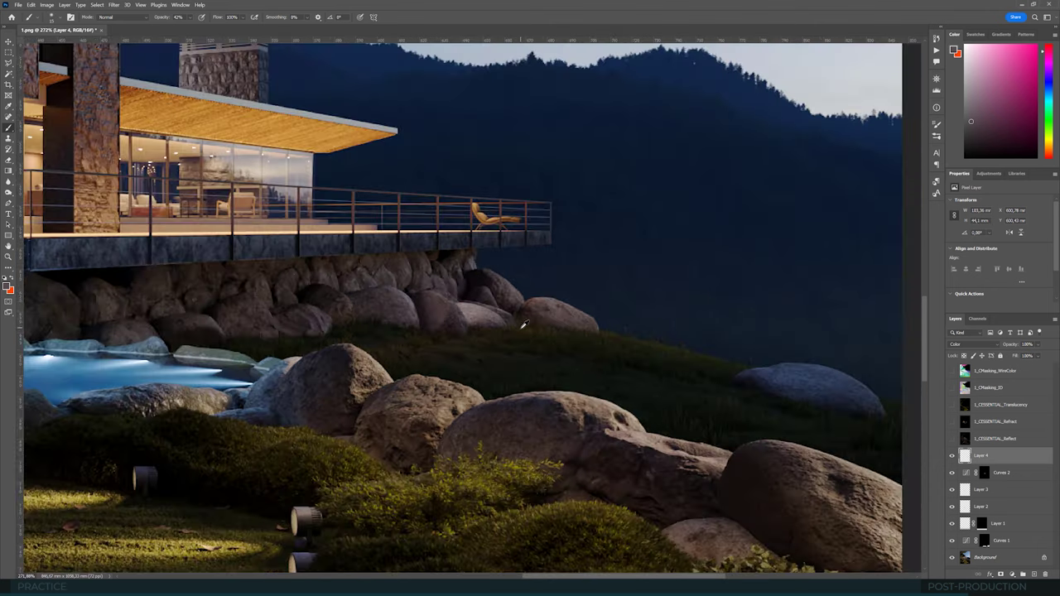
pyautogui.keyDown('alt'); pyautogui.scroll(3, 487, 282); pyautogui.keyUp('alt')
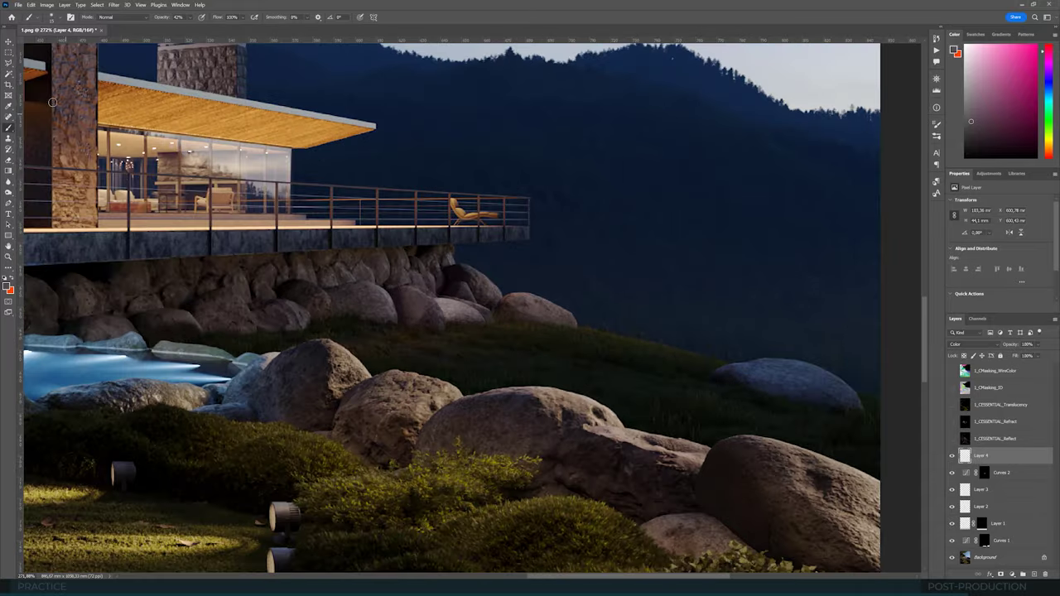
# Step: Reduce Layer 4's opacity to 55% and compare the overall image with the layer off and on
pyautogui.click(8, 42)
pyautogui.press('5')
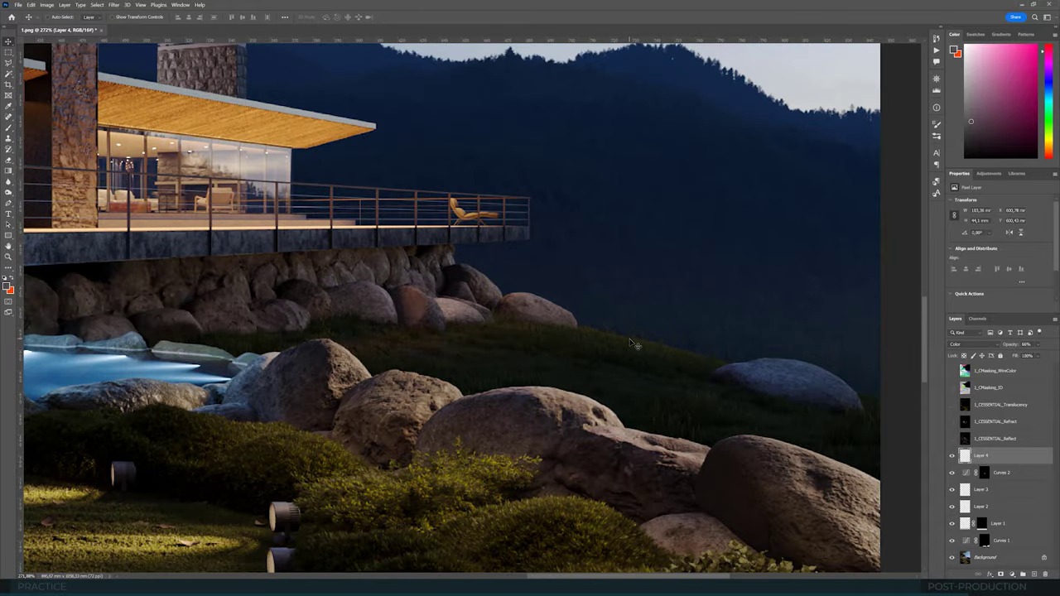
pyautogui.keyDown('alt'); pyautogui.scroll(-4, 601, 342); pyautogui.keyUp('alt')
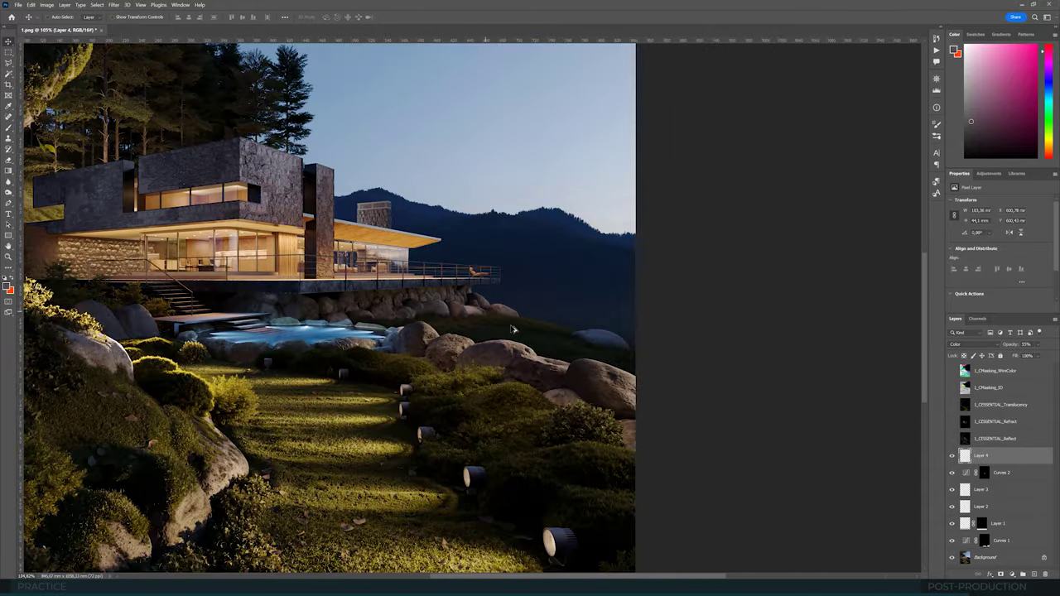
pyautogui.keyDown('alt'); pyautogui.scroll(5, 497, 320); pyautogui.keyUp('alt')
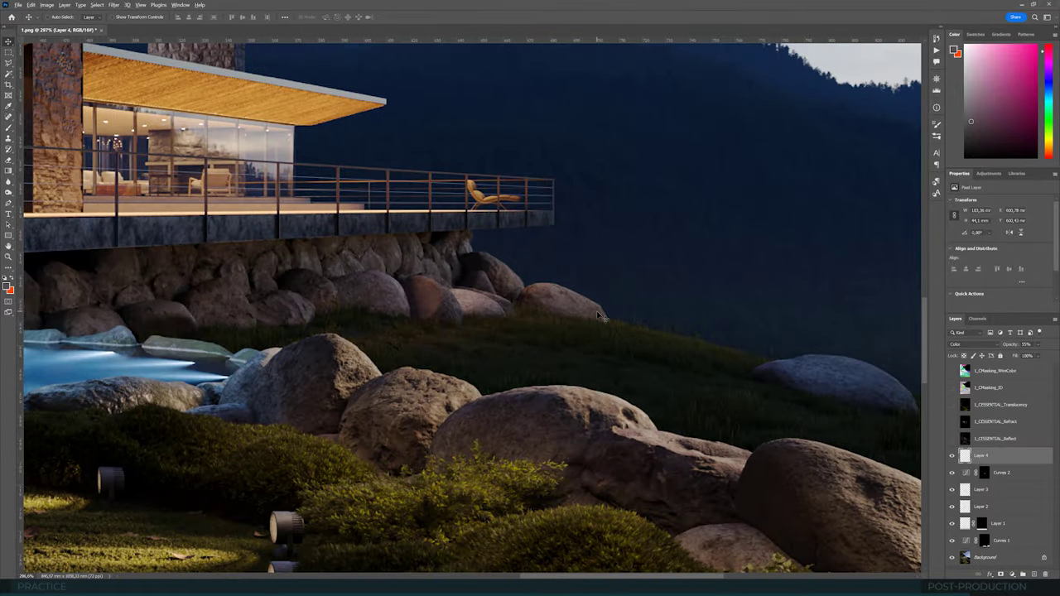
pyautogui.keyDown('alt'); pyautogui.scroll(-6, 601, 317); pyautogui.keyUp('alt')
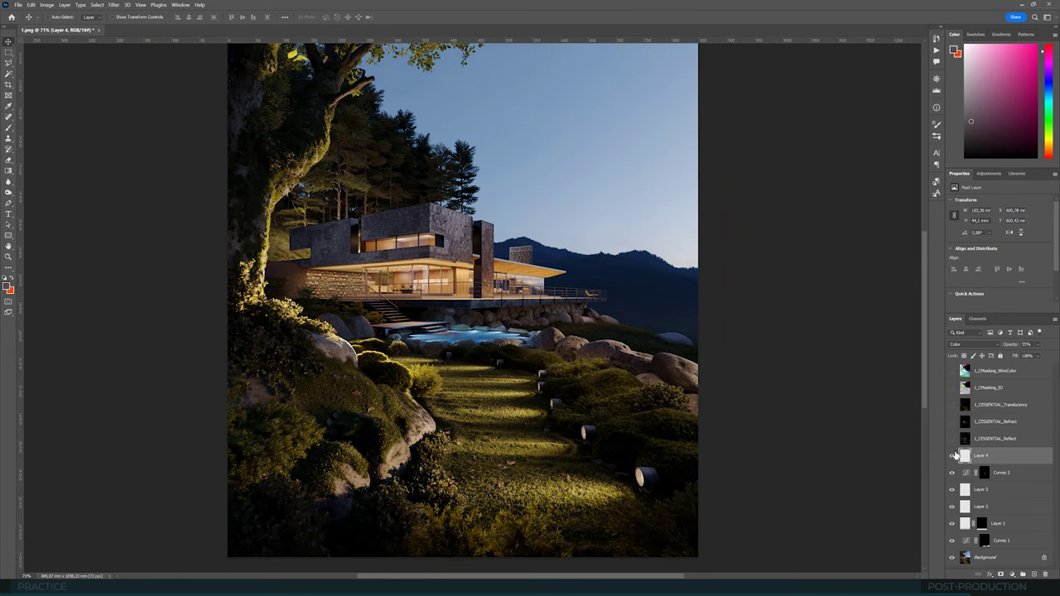
pyautogui.click(952, 456)
pyautogui.click(952, 456)
# Step: Add a layer above Layer 4, set it to Multiply and paint over the bright rocks beneath the terrace's far end to darken them
pyautogui.keyDown('alt'); pyautogui.scroll(8, 679, 332); pyautogui.keyUp('alt')
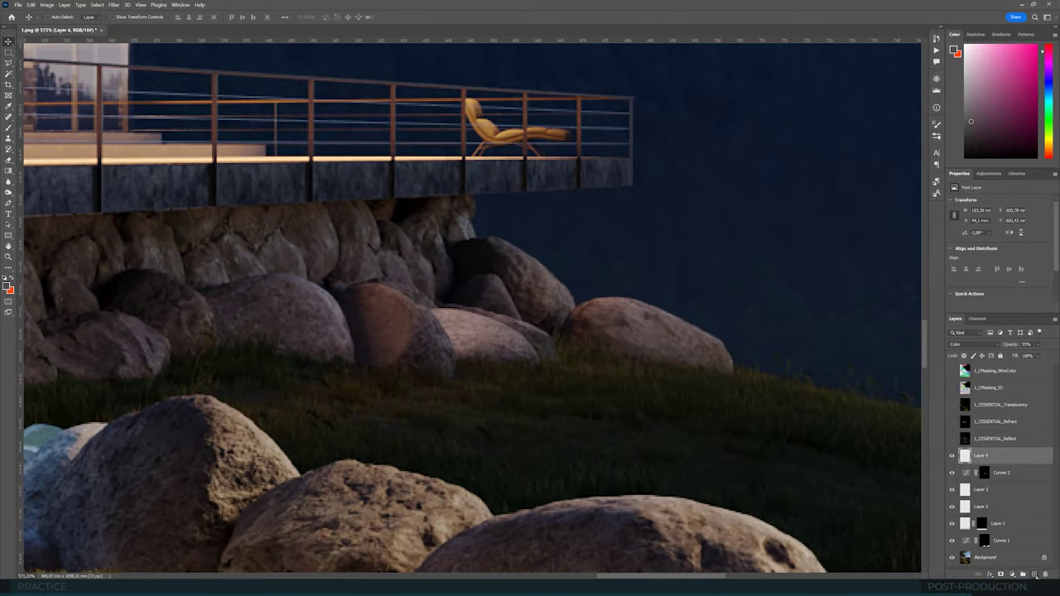
pyautogui.click(1033, 574)
pyautogui.click(8, 120)
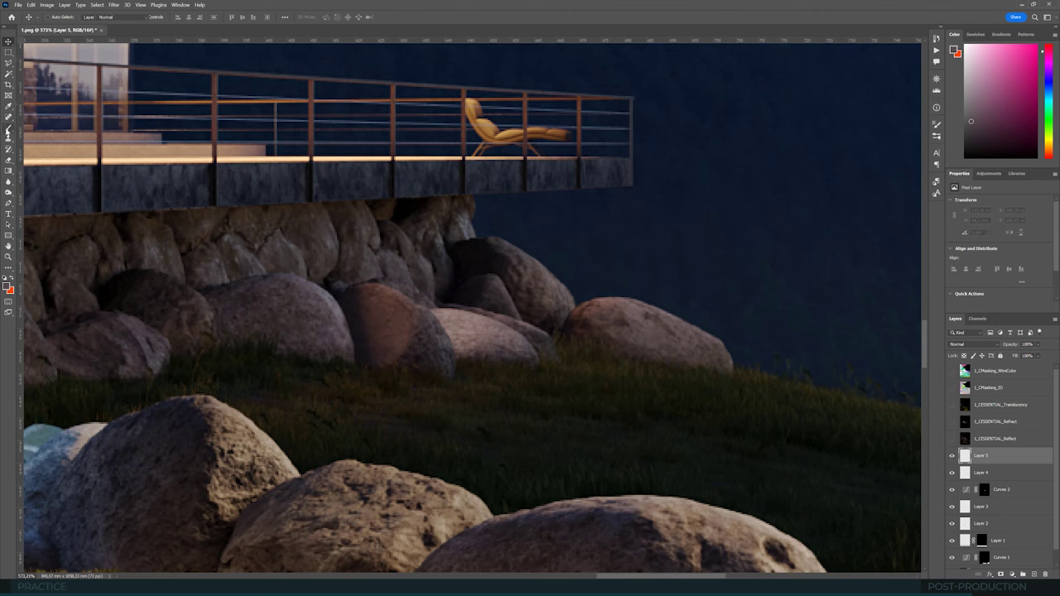
pyautogui.moveTo(453, 343)
pyautogui.mouseDown()
pyautogui.moveTo(519, 352)
pyautogui.moveTo(507, 331)
pyautogui.mouseUp()
pyautogui.click(963, 346)
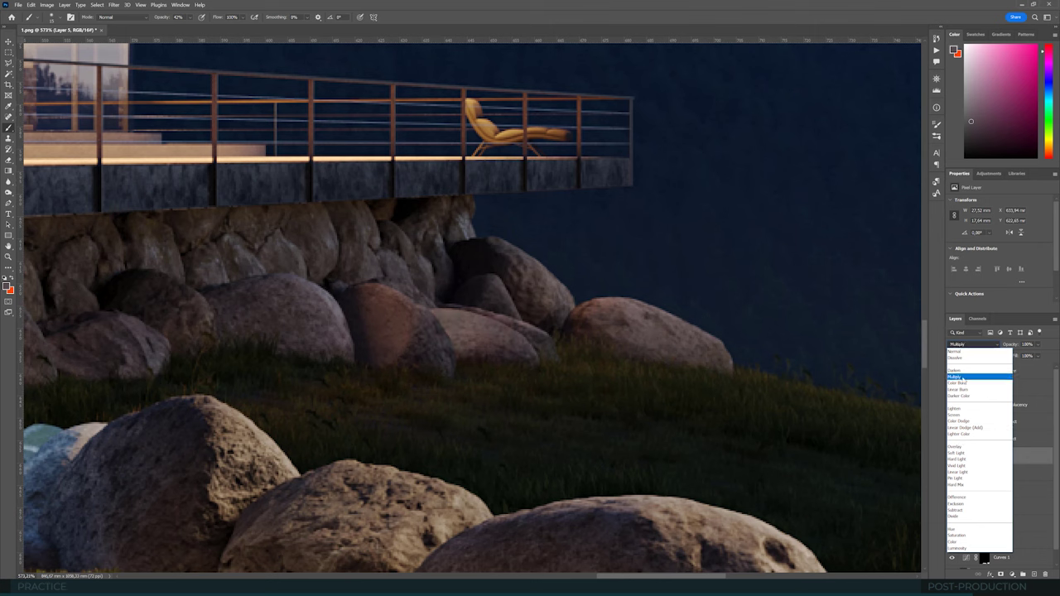
pyautogui.click(955, 377)
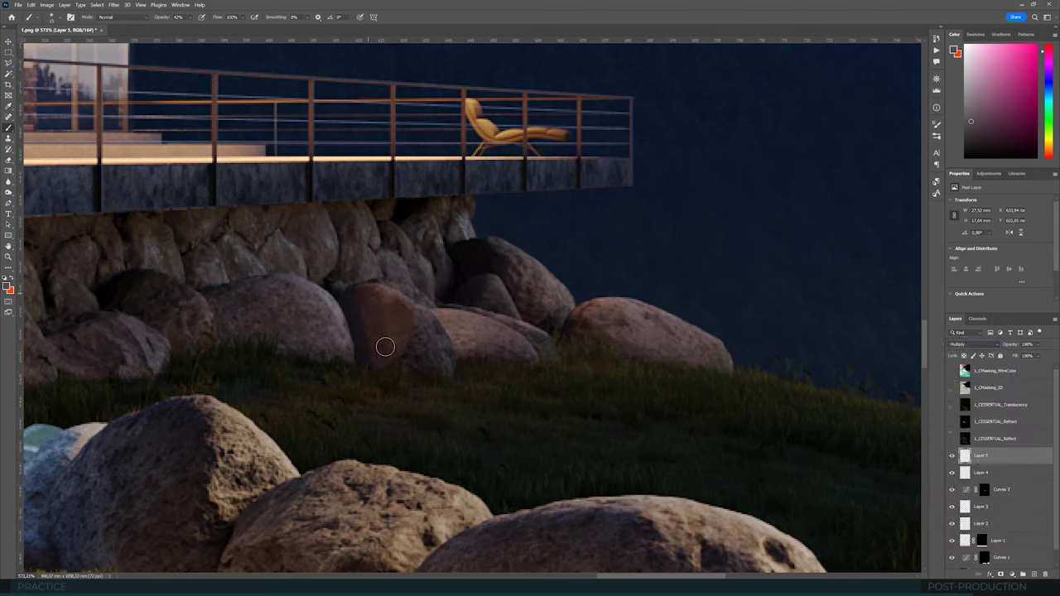
pyautogui.moveTo(498, 339)
pyautogui.mouseDown()
pyautogui.moveTo(554, 331)
pyautogui.moveTo(585, 312)
pyautogui.moveTo(717, 352)
pyautogui.moveTo(636, 334)
pyautogui.moveTo(539, 276)
pyautogui.moveTo(543, 309)
pyautogui.moveTo(618, 333)
pyautogui.mouseUp()
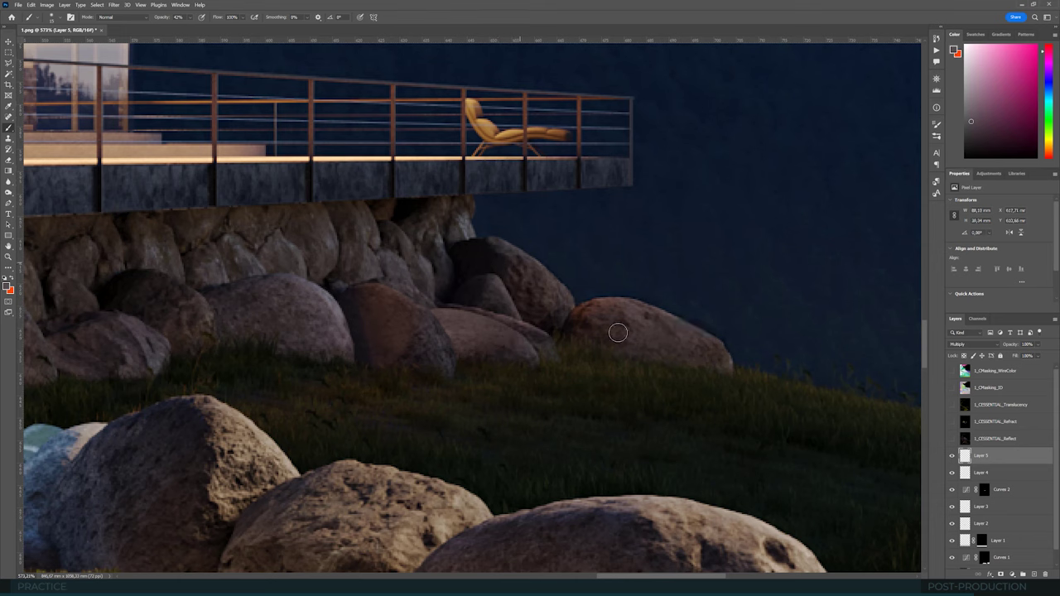
# Step: Split Layer 5's underlying-layer Blend If shadow slider to 41 / 104 and reduce the layer's opacity to 50%
pyautogui.click(991, 574)
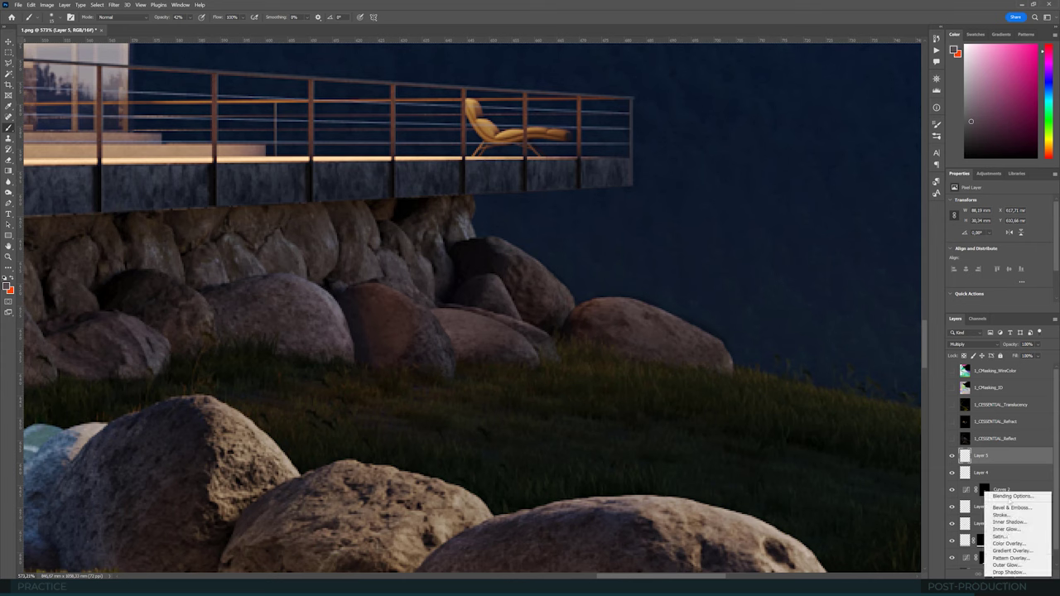
pyautogui.click(1012, 496)
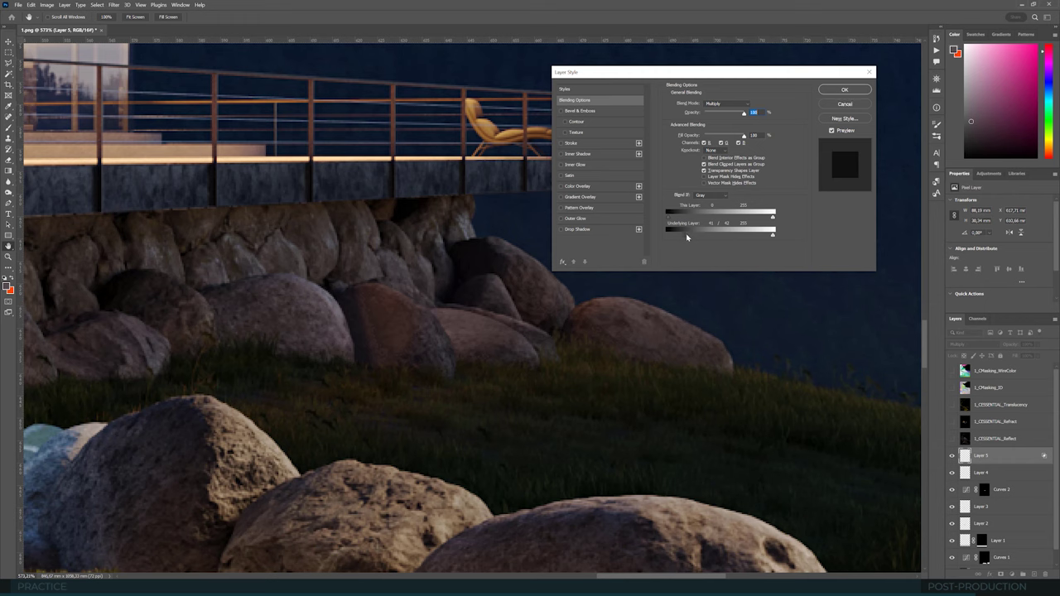
pyautogui.moveTo(687, 238)
pyautogui.mouseDown()
pyautogui.moveTo(712, 238)
pyautogui.moveTo(686, 236)
pyautogui.mouseUp()
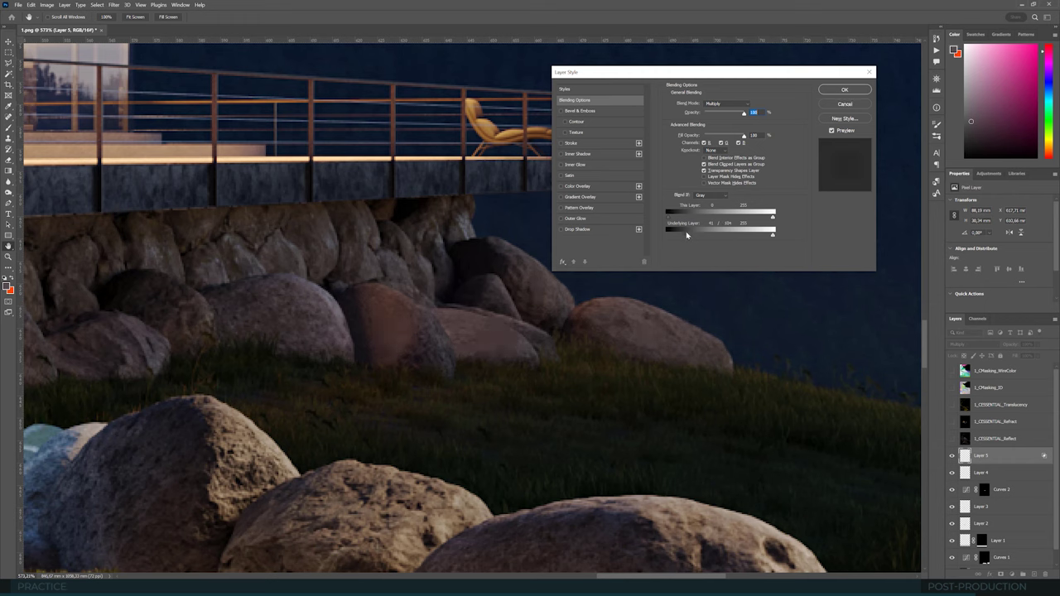
pyautogui.click(845, 90)
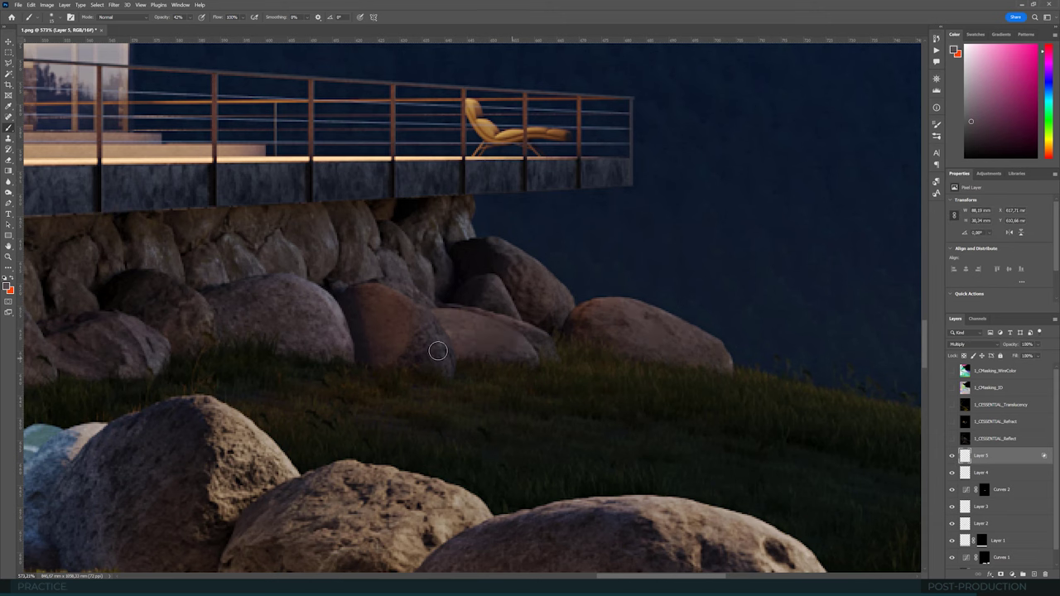
pyautogui.press('v')
pyautogui.press('5')
pyautogui.press('8')
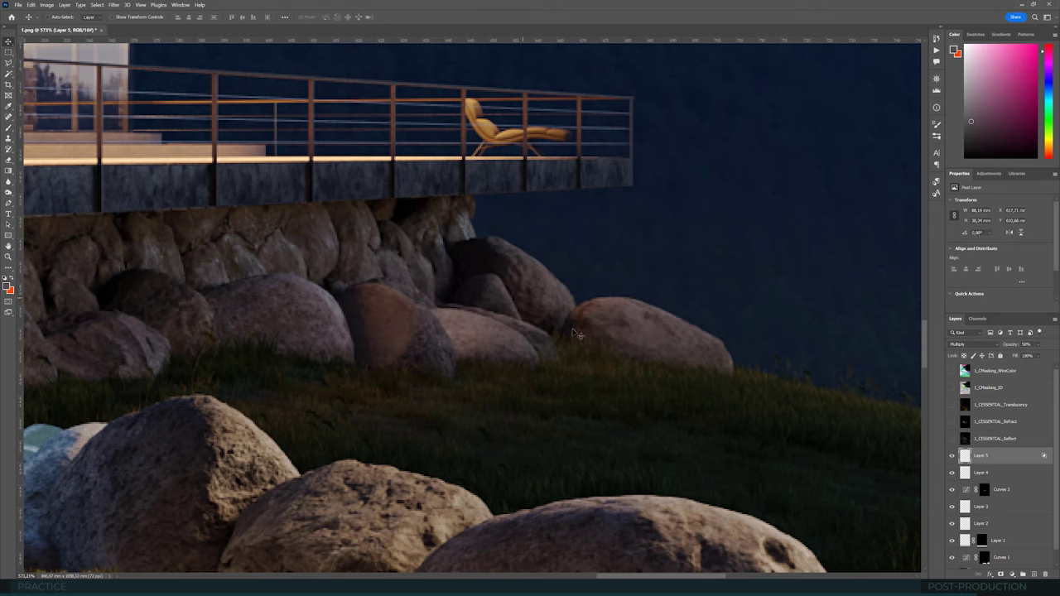
# Step: Examine the overall image, the house and the large tree, including the bright leaves beside its trunk
pyautogui.hotkey('ctrl', '0')
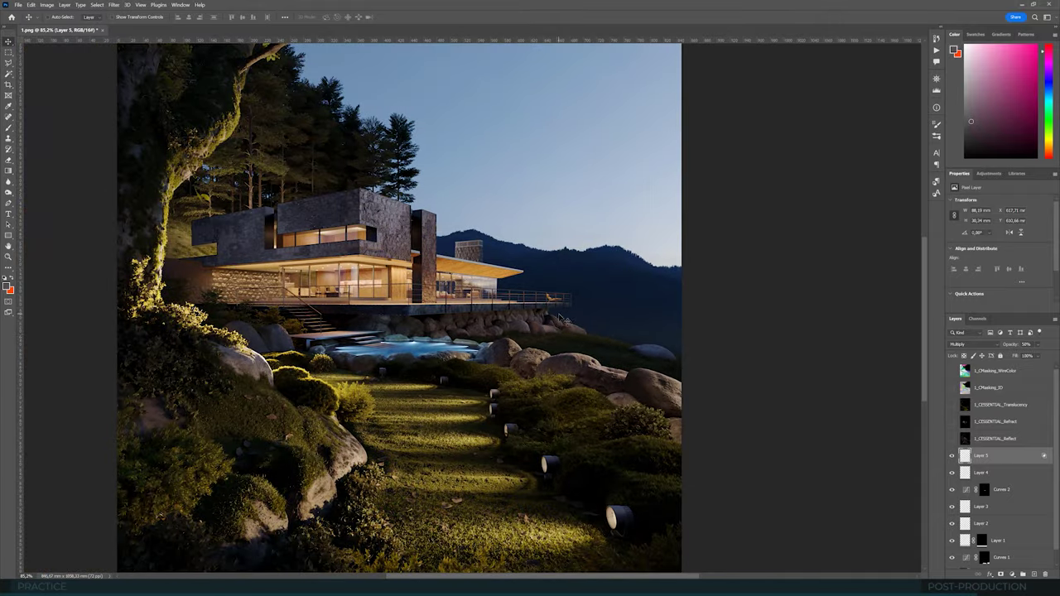
pyautogui.keyDown('alt'); pyautogui.scroll(3, 559, 318); pyautogui.keyUp('alt')
pyautogui.keyDown('alt'); pyautogui.scroll(-4, 586, 338); pyautogui.keyUp('alt')
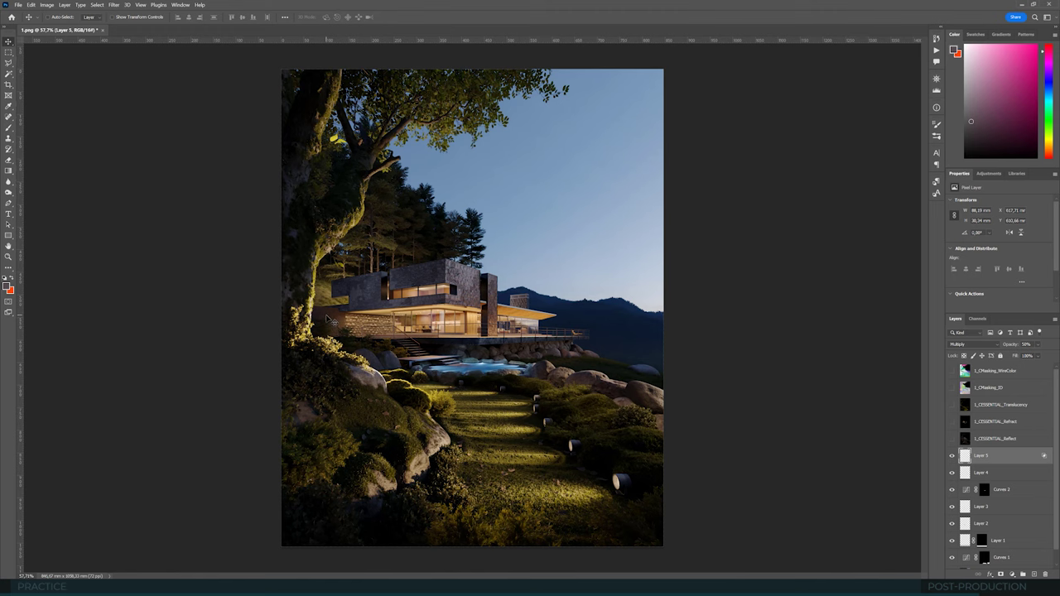
pyautogui.keyDown('alt'); pyautogui.scroll(6, 332, 169); pyautogui.keyUp('alt')
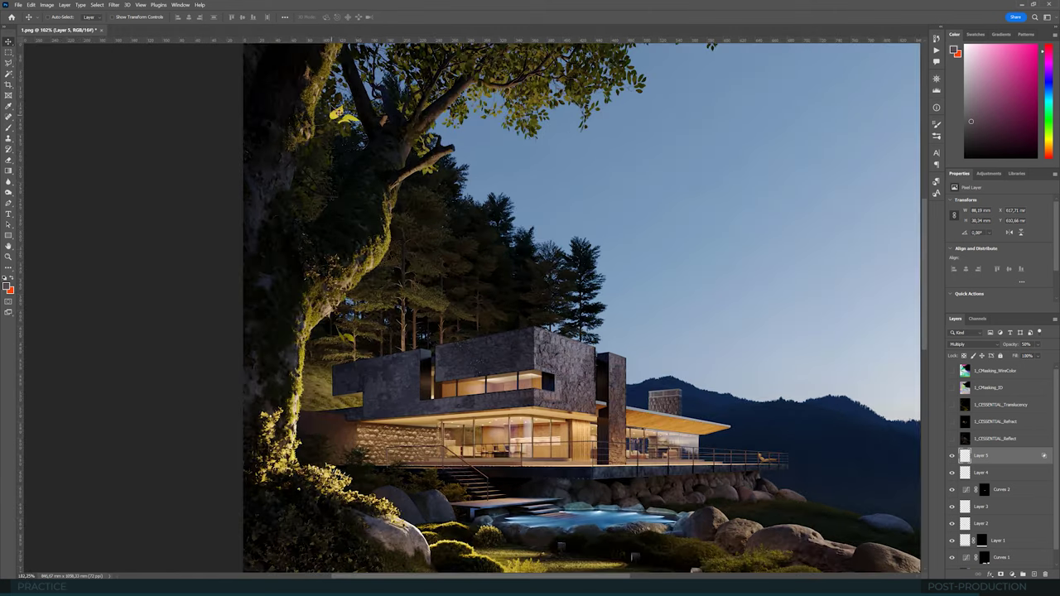
pyautogui.keyDown('alt'); pyautogui.scroll(-3, 327, 132); pyautogui.keyUp('alt')
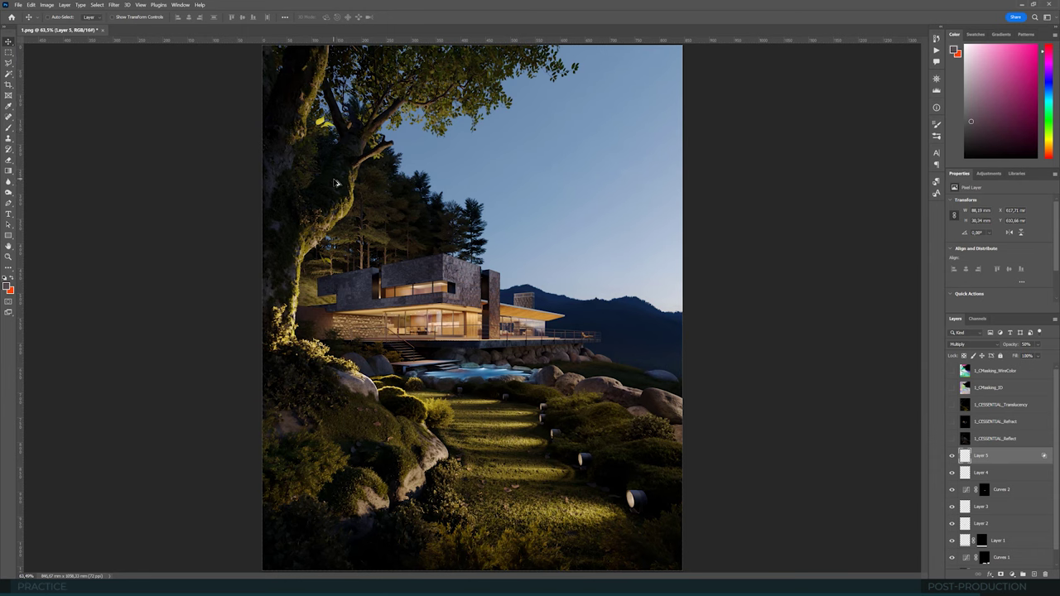
pyautogui.keyDown('alt'); pyautogui.scroll(-2, 335, 182); pyautogui.keyUp('alt')
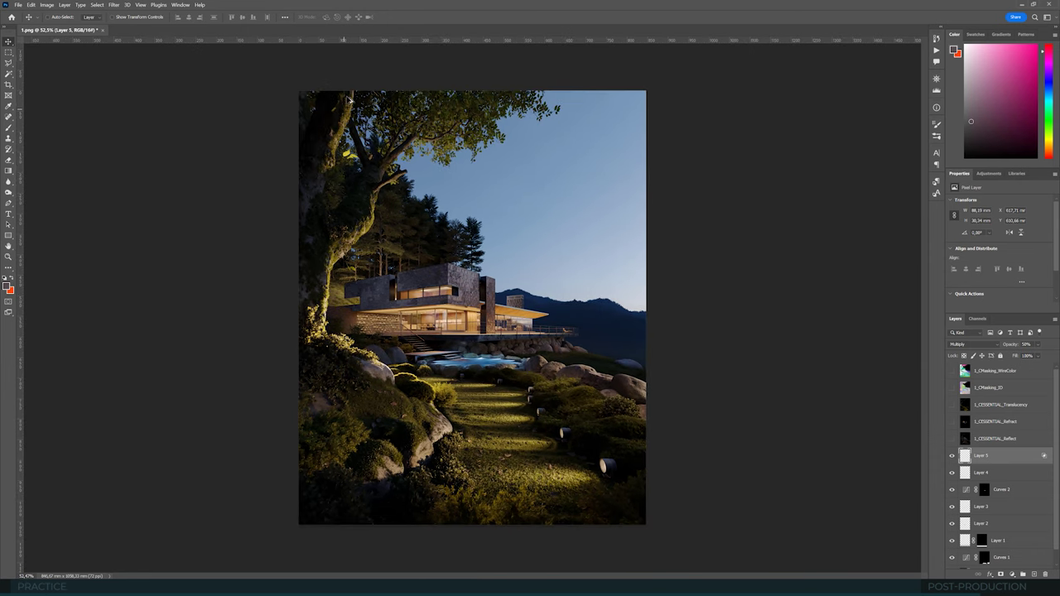
pyautogui.keyDown('alt'); pyautogui.scroll(4, 289, 124); pyautogui.keyUp('alt')
pyautogui.keyDown('alt'); pyautogui.scroll(-2, 288, 124); pyautogui.keyUp('alt')
pyautogui.keyDown('alt'); pyautogui.scroll(5, 288, 124); pyautogui.keyUp('alt')
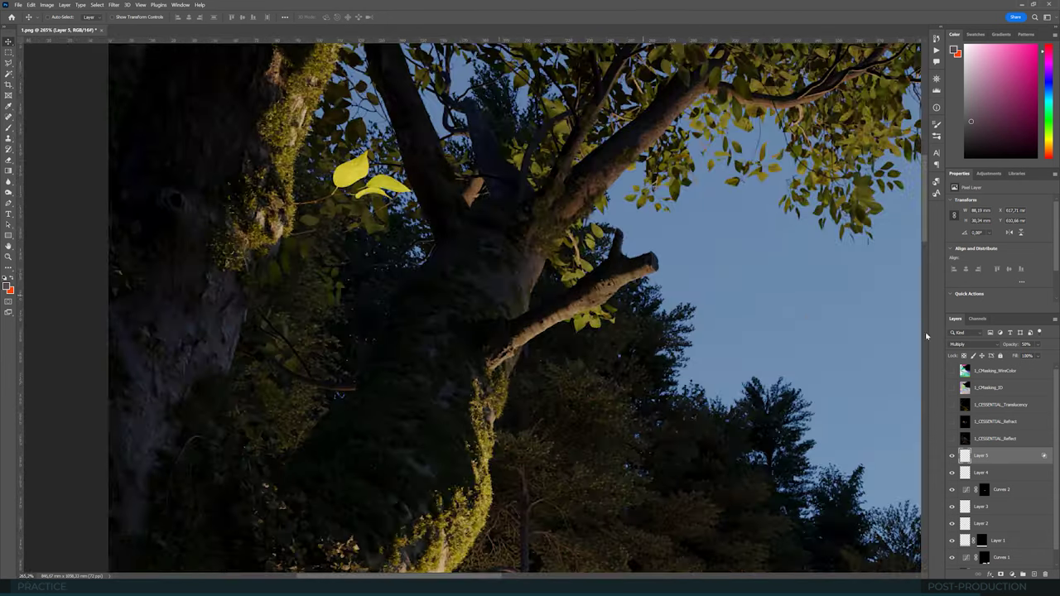
# Step: Check the 1_CMasking_WireColor mask over the tree, hide it again, and show and activate the 1_CMasking_ID layer instead
pyautogui.click(1011, 375)
pyautogui.click(952, 371)
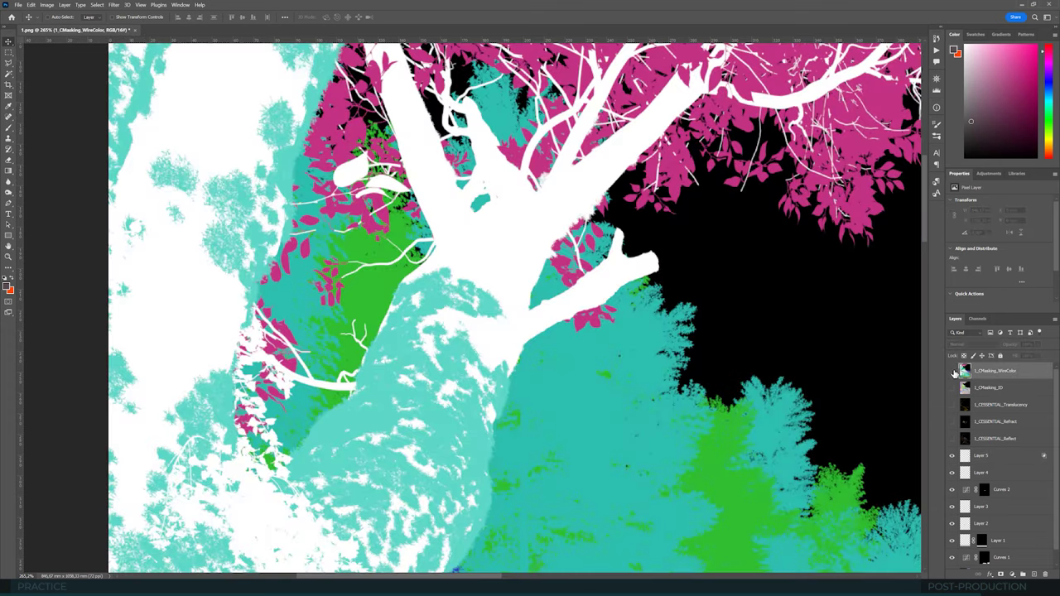
pyautogui.click(951, 371)
pyautogui.click(952, 388)
pyautogui.click(998, 388)
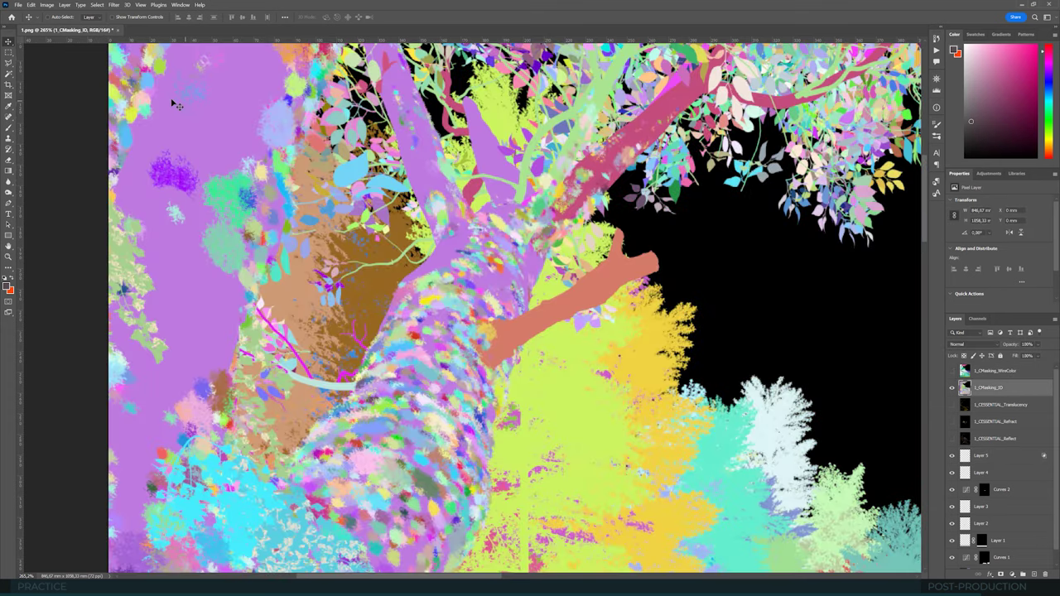
# Step: Marquee the area around the two bright leaves and select their light-blue ID color within it using Color Range with lower fuzziness
pyautogui.click(8, 51)
pyautogui.moveTo(431, 146)
pyautogui.mouseDown()
pyautogui.moveTo(256, 209)
pyautogui.moveTo(279, 232)
pyautogui.mouseUp()
pyautogui.keyDown('alt'); pyautogui.scroll(2, 351, 190); pyautogui.keyUp('alt')
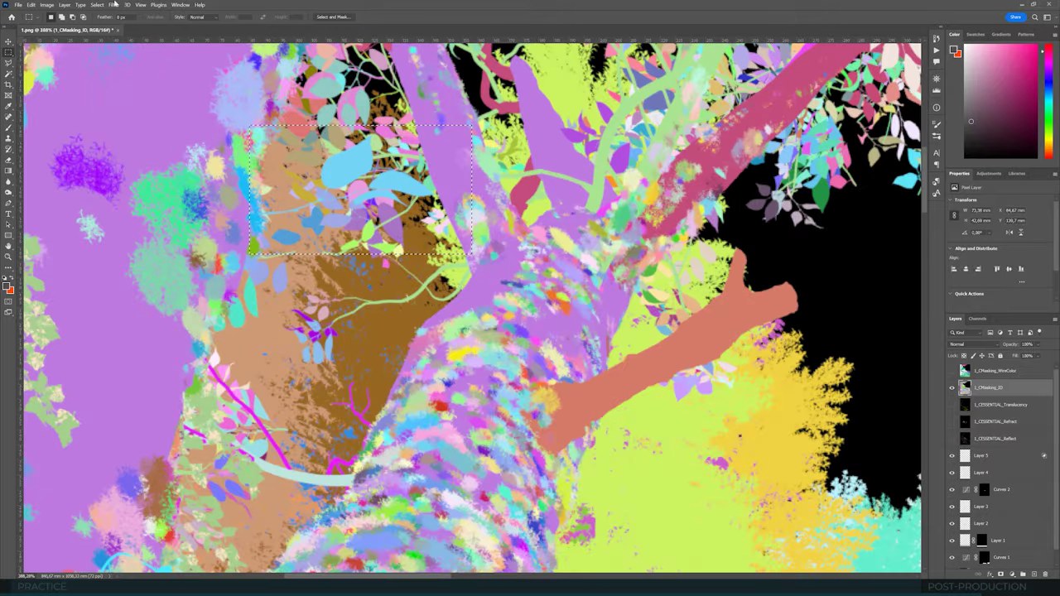
pyautogui.click(96, 6)
pyautogui.click(108, 81)
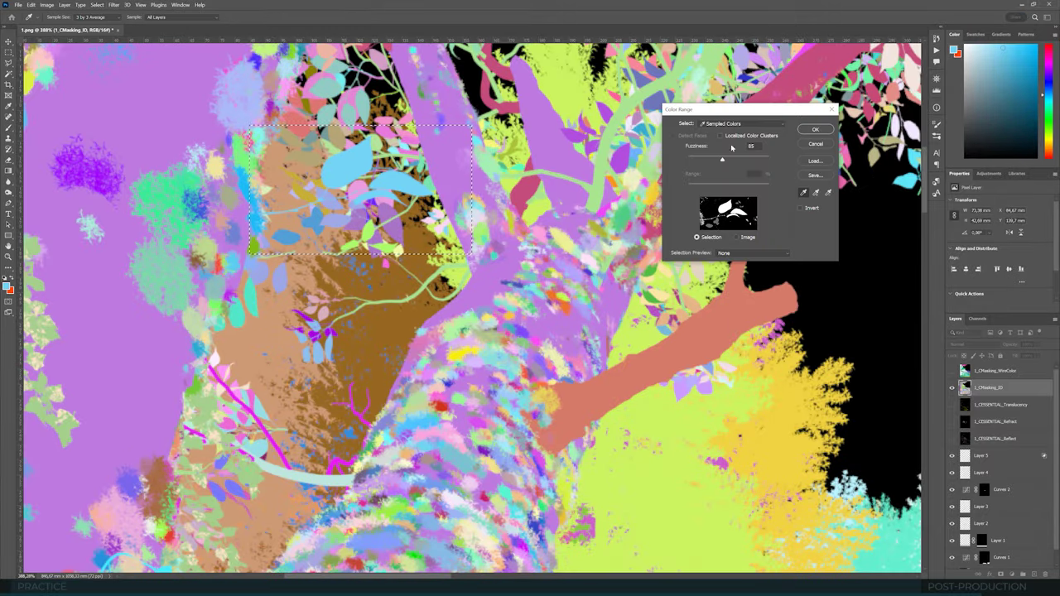
pyautogui.moveTo(707, 163); pyautogui.dragTo(705, 162)
pyautogui.press('Return')
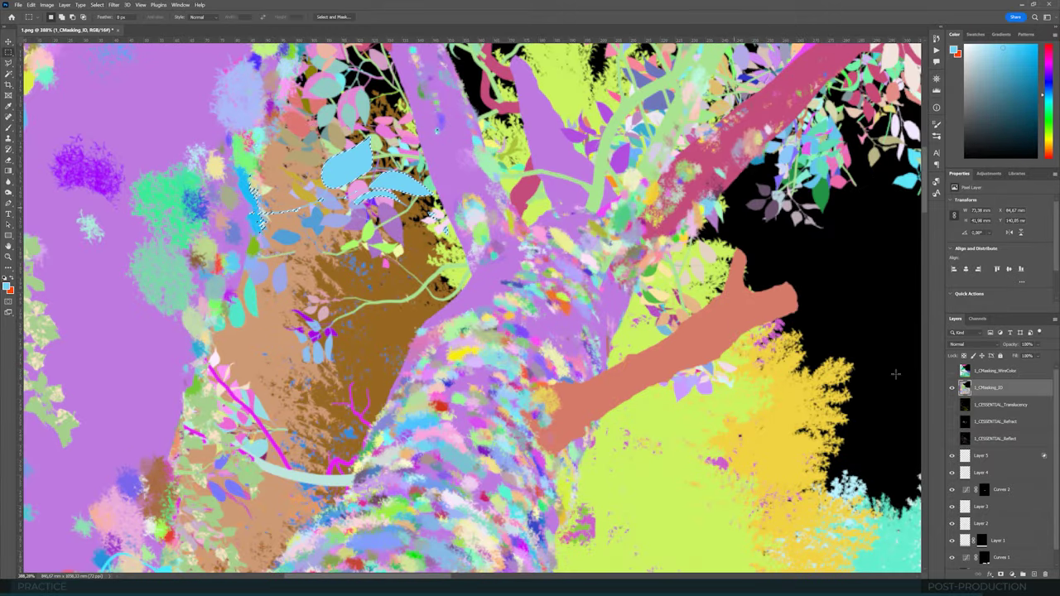
# Step: Hide the 1_CMasking_ID layer, add a Curves adjustment above Layer 5 for the selected leaves and lower the curve to darken them
pyautogui.click(953, 387)
pyautogui.scroll(-1, 952, 387)
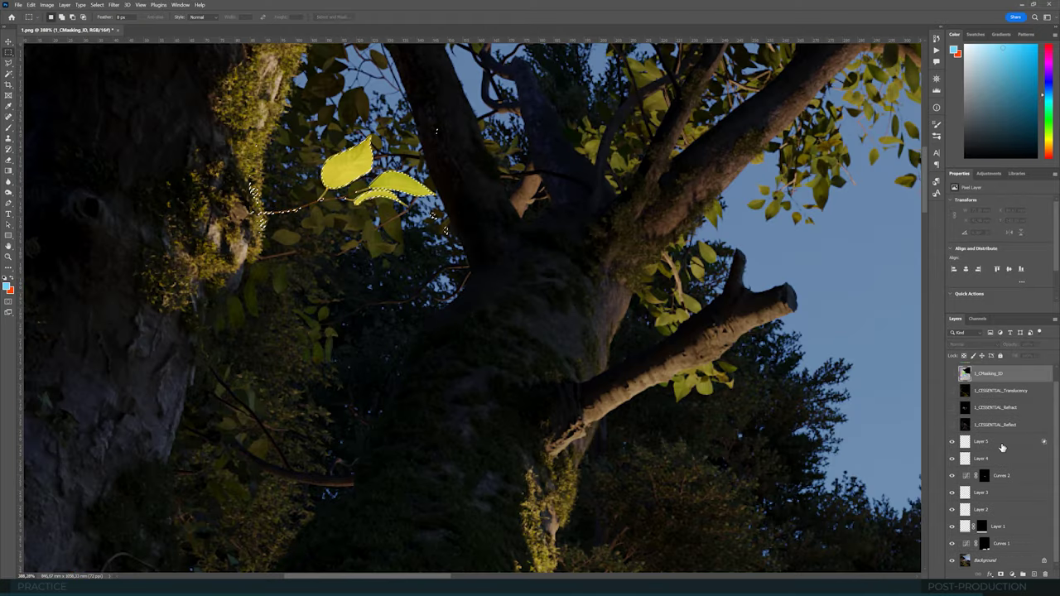
pyautogui.click(990, 441)
pyautogui.click(988, 173)
pyautogui.click(989, 194)
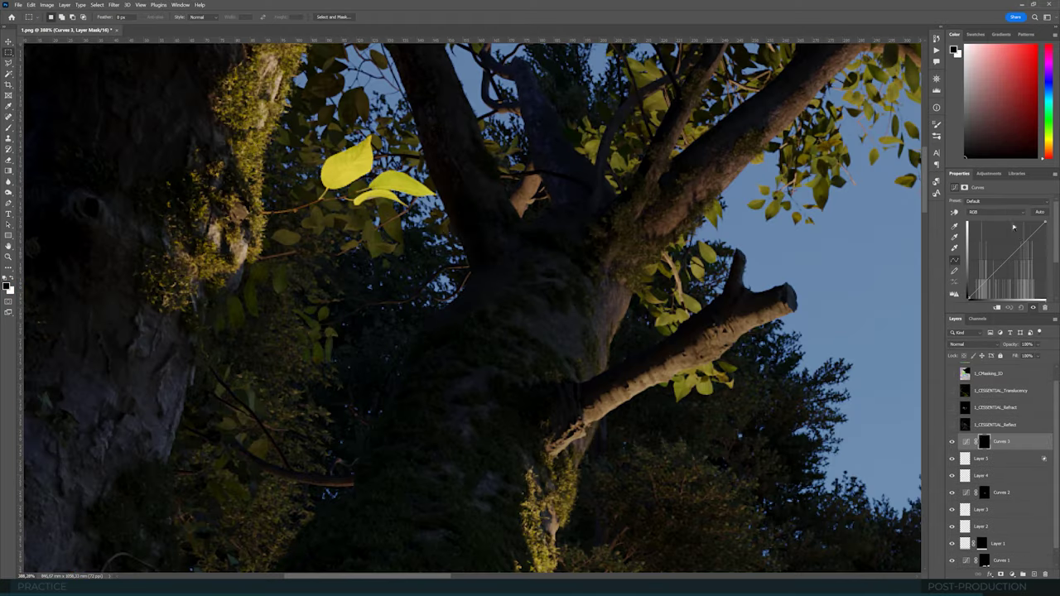
pyautogui.moveTo(1023, 244); pyautogui.dragTo(1025, 262)
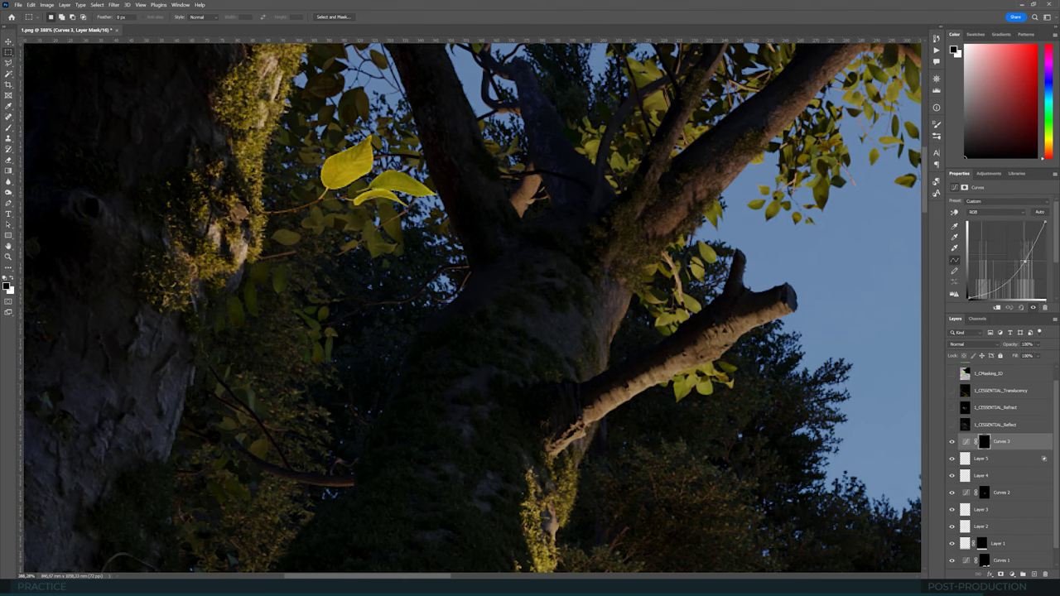
# Step: Paint white on the Curves 3 layer mask with a small brush along the edges of the two bright leaves
pyautogui.click(982, 445)
pyautogui.click(8, 126)
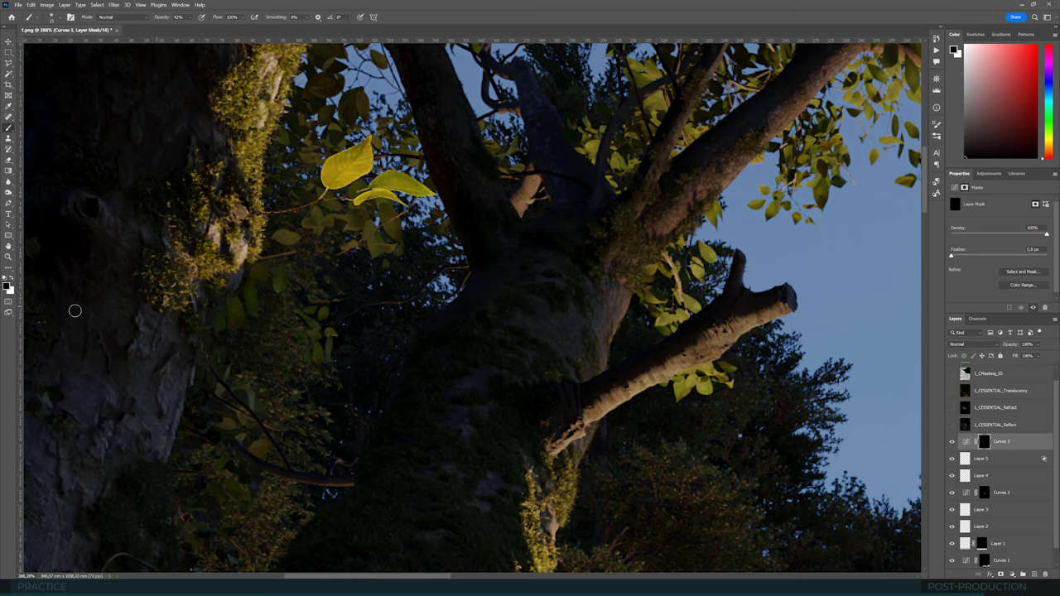
pyautogui.press('x')
pyautogui.keyDown('alt'); pyautogui.scroll(4, 390, 191); pyautogui.keyUp('alt')
pyautogui.press('[')
pyautogui.press('[')
pyautogui.press('[')
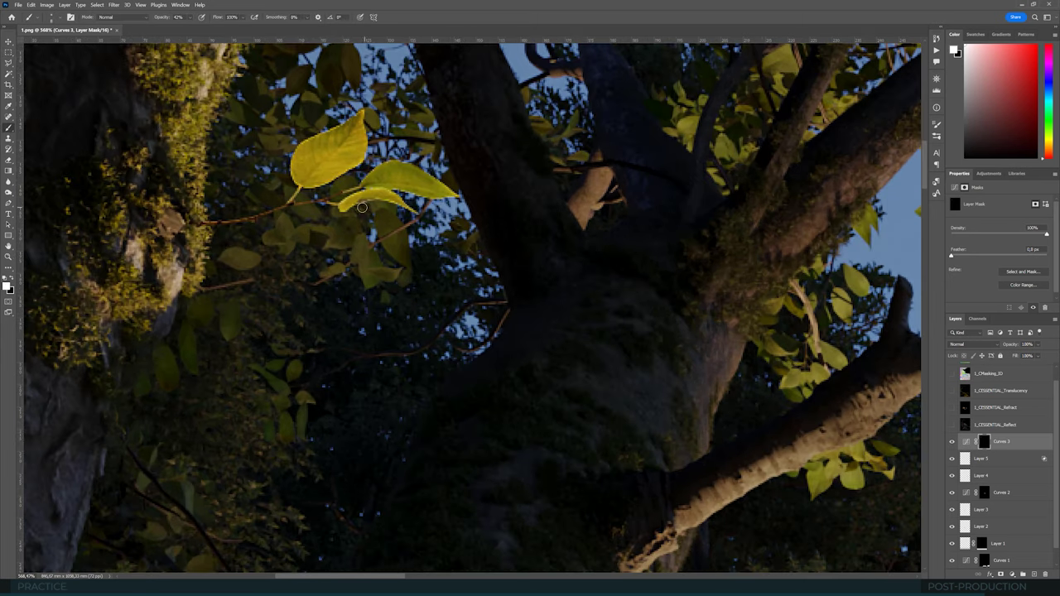
pyautogui.moveTo(343, 207); pyautogui.dragTo(403, 206)
pyautogui.moveTo(356, 120)
pyautogui.mouseDown()
pyautogui.moveTo(303, 148)
pyautogui.moveTo(297, 189)
pyautogui.mouseUp()
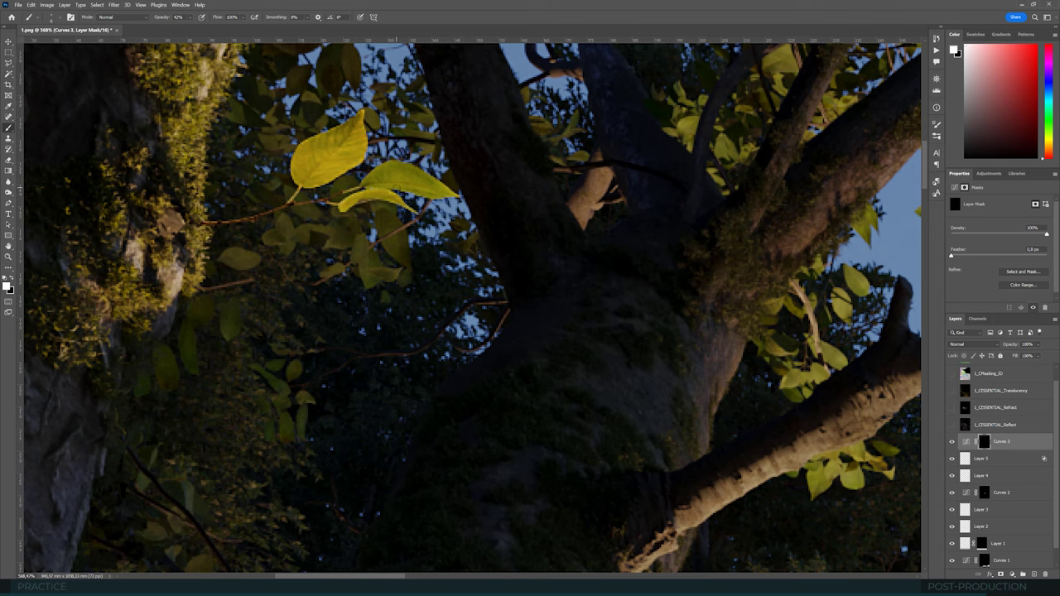
# Step: Examine the overall image, the house and the brown stone wall between the tree trunk and the terrace
pyautogui.hotkey('ctrl', '0')
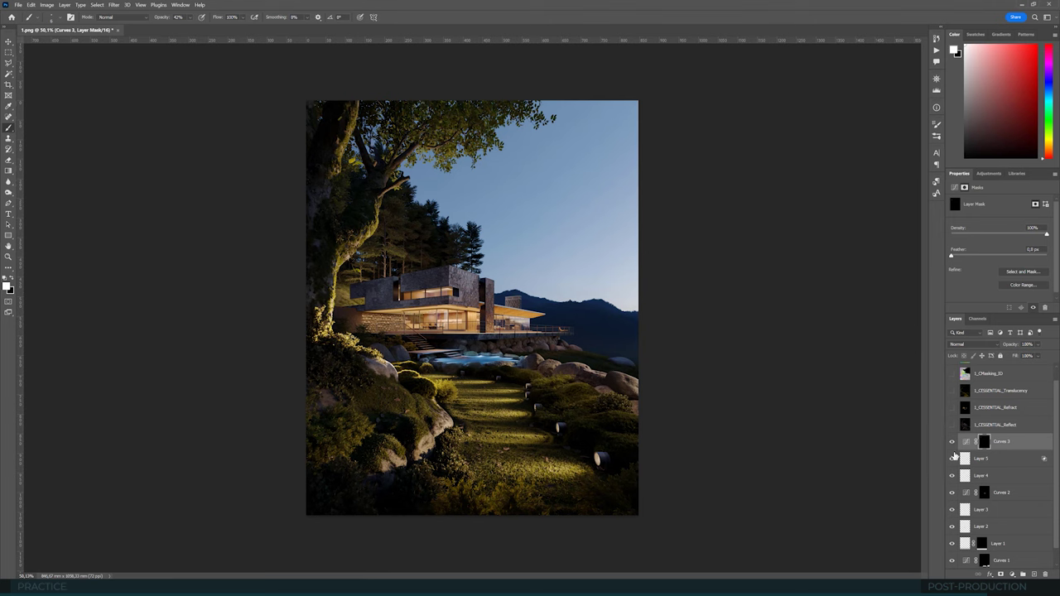
pyautogui.hotkey('ctrl', '-')
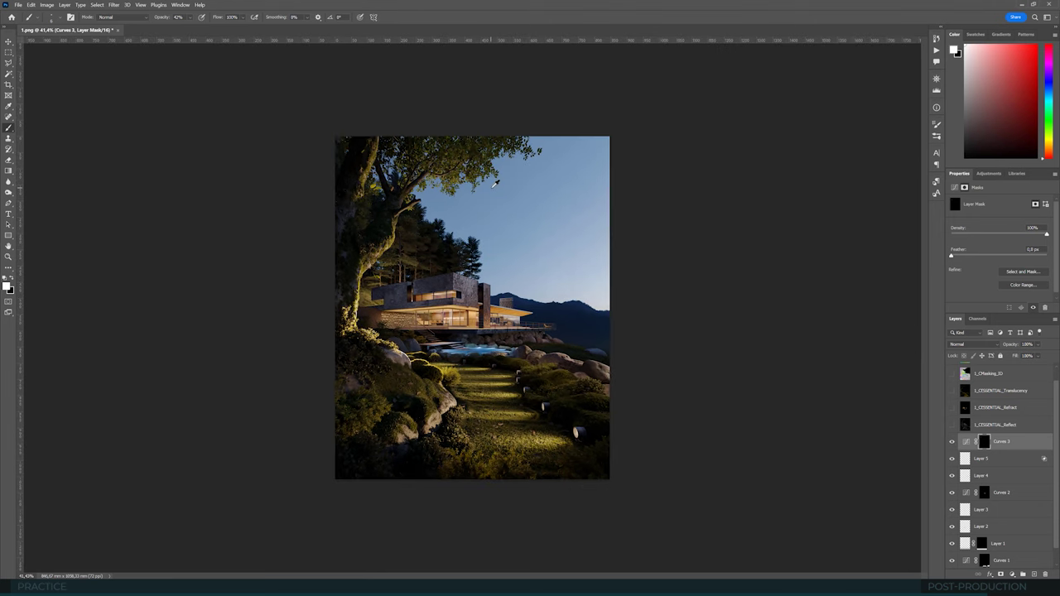
pyautogui.hotkey('ctrl', '+')
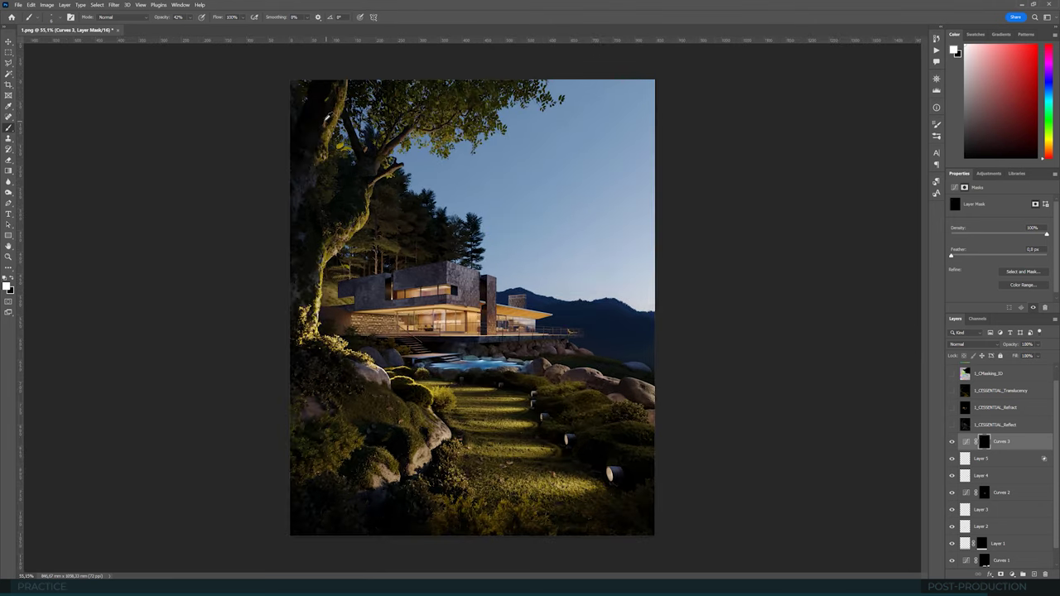
pyautogui.keyDown('alt'); pyautogui.scroll(10, 325, 121); pyautogui.keyUp('alt')
pyautogui.keyDown('alt'); pyautogui.scroll(-9, 322, 114); pyautogui.keyUp('alt')
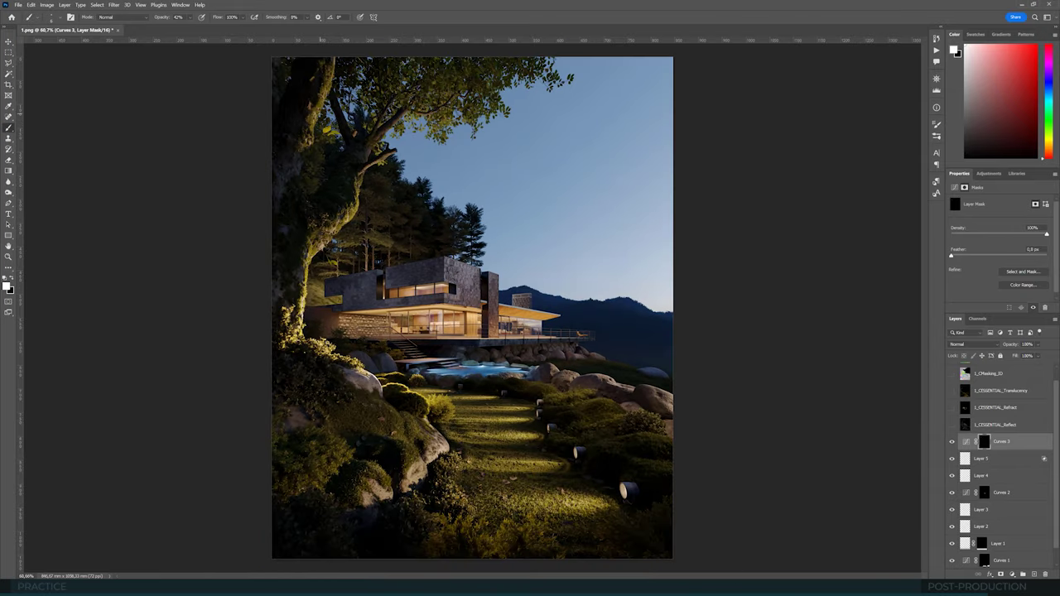
pyautogui.hotkey('ctrl', '-')
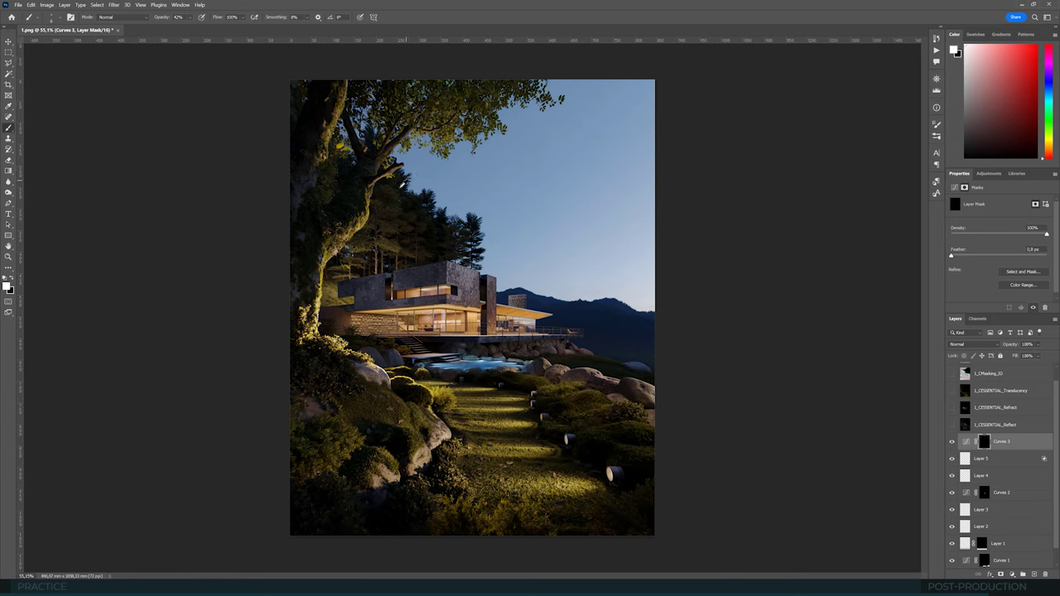
pyautogui.keyDown('alt'); pyautogui.scroll(5, 355, 311); pyautogui.keyUp('alt')
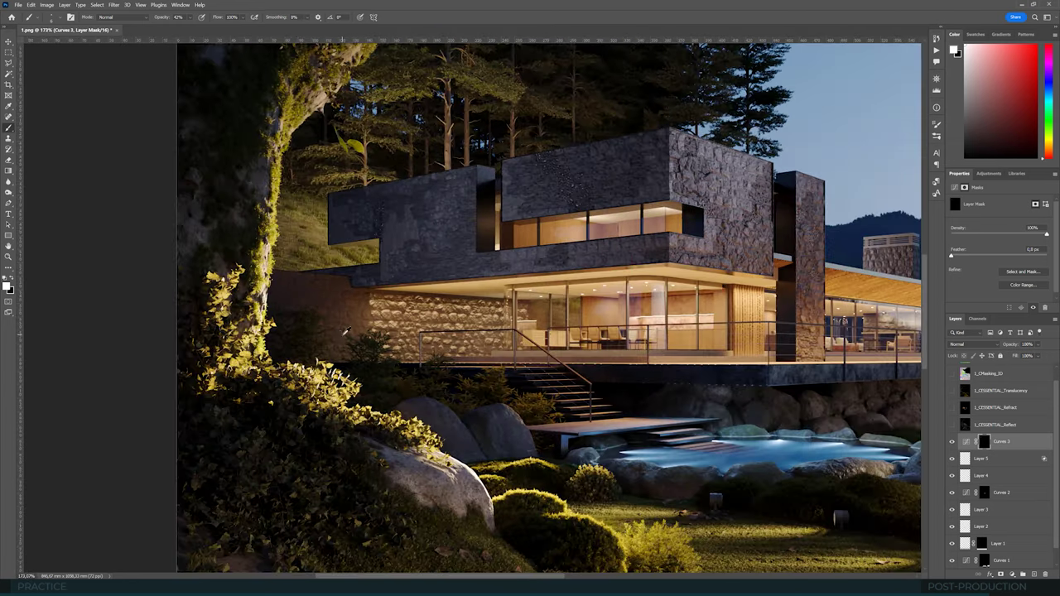
pyautogui.keyDown('alt'); pyautogui.scroll(-2, 316, 331); pyautogui.keyUp('alt')
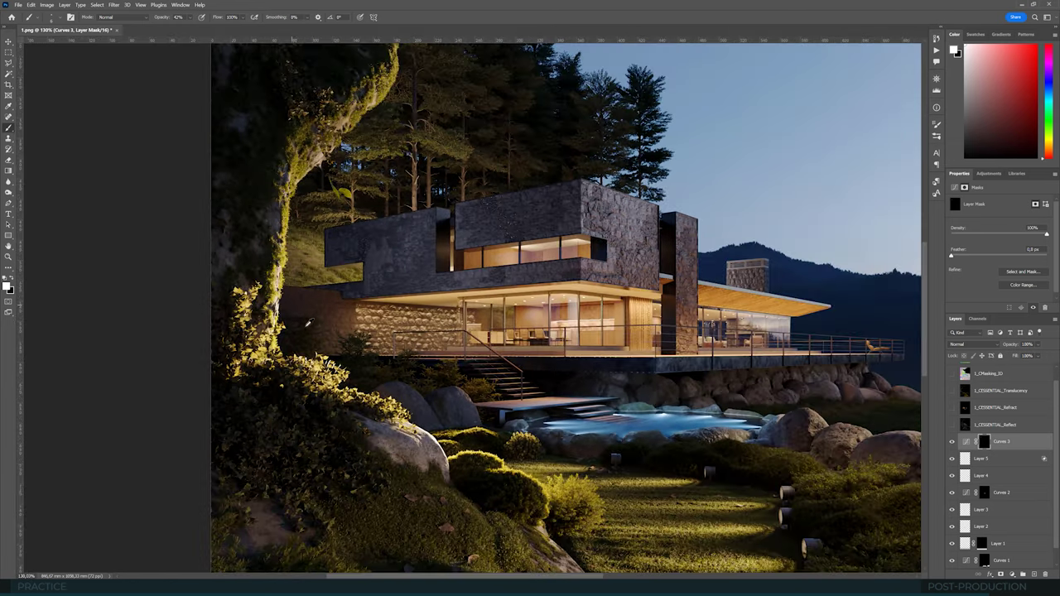
pyautogui.keyDown('alt'); pyautogui.scroll(3, 320, 315); pyautogui.keyUp('alt')
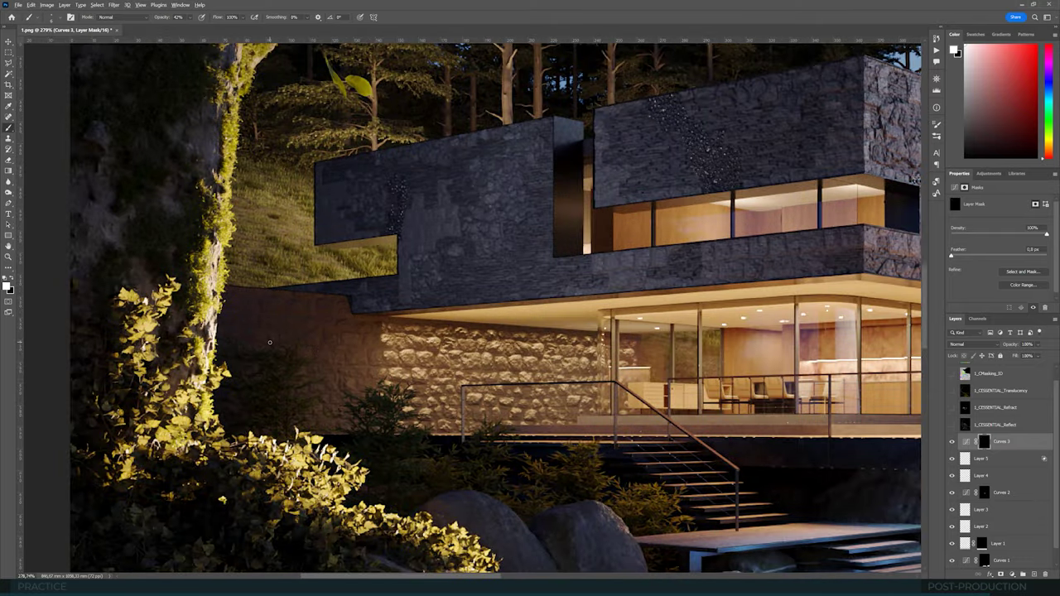
pyautogui.keyDown('alt'); pyautogui.scroll(-4, 270, 342); pyautogui.keyUp('alt')
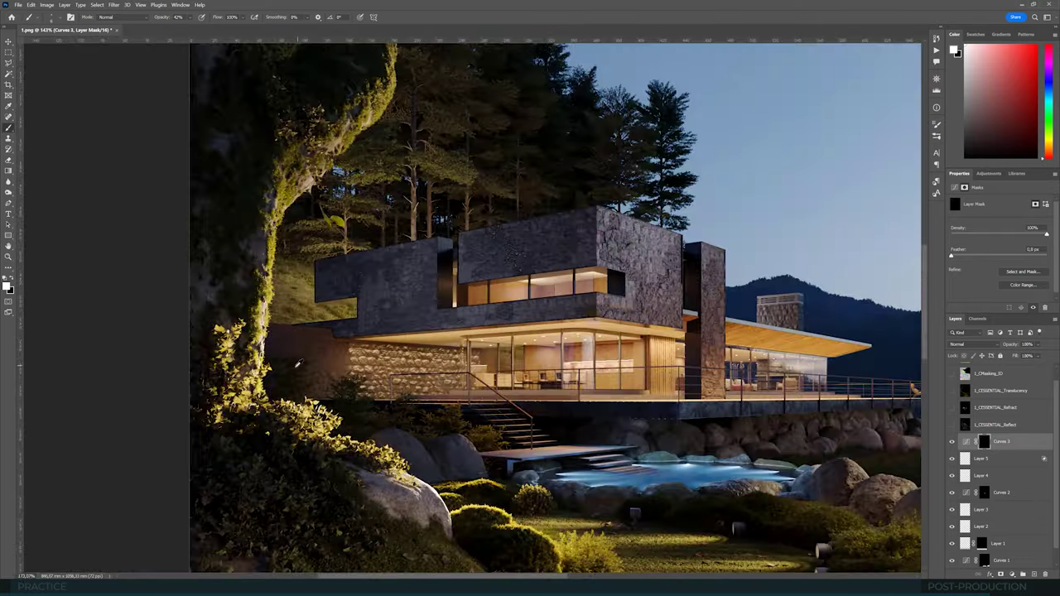
pyautogui.keyDown('alt'); pyautogui.scroll(3, 296, 363); pyautogui.keyUp('alt')
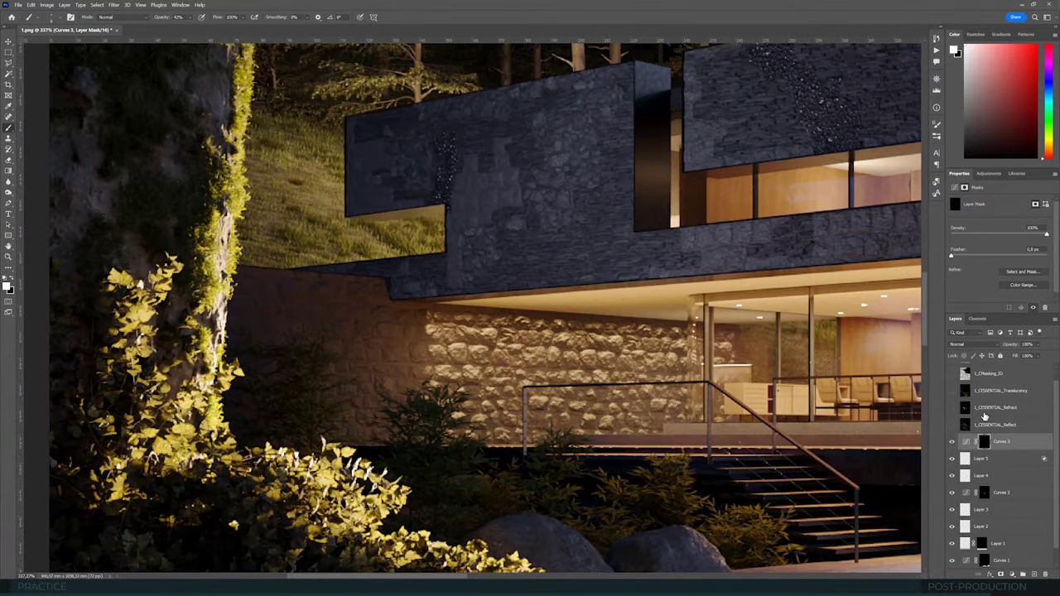
# Step: Show and activate the 1_CMasking_WireColor layer and marquee the area around the green stone wall beside the terrace
pyautogui.scroll(1, 984, 416)
pyautogui.click(951, 371)
pyautogui.click(990, 372)
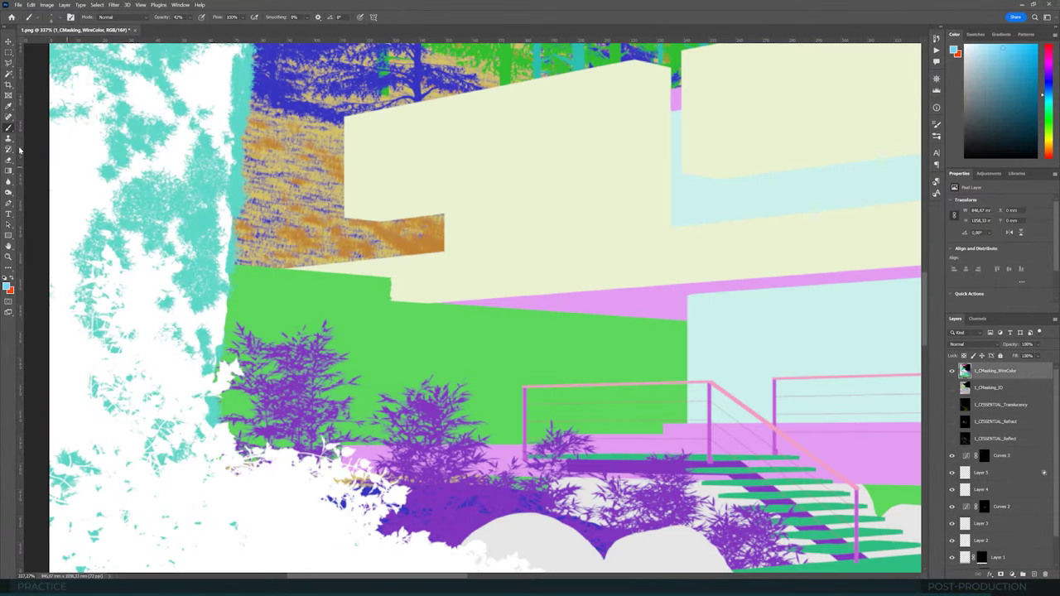
pyautogui.click(8, 52)
pyautogui.moveTo(173, 246)
pyautogui.mouseDown()
pyautogui.moveTo(539, 460)
pyautogui.moveTo(704, 477)
pyautogui.mouseUp()
# Step: Select the wall's green color within the marquee using Color Range, and hide the 1_CMasking_WireColor layer
pyautogui.click(97, 4)
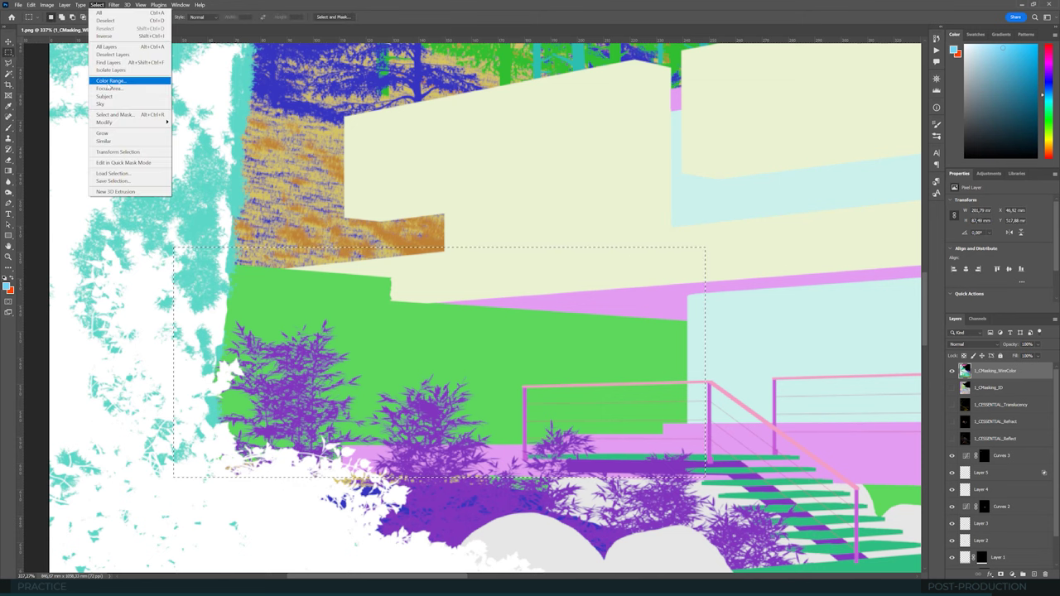
pyautogui.click(116, 81)
pyautogui.click(278, 288)
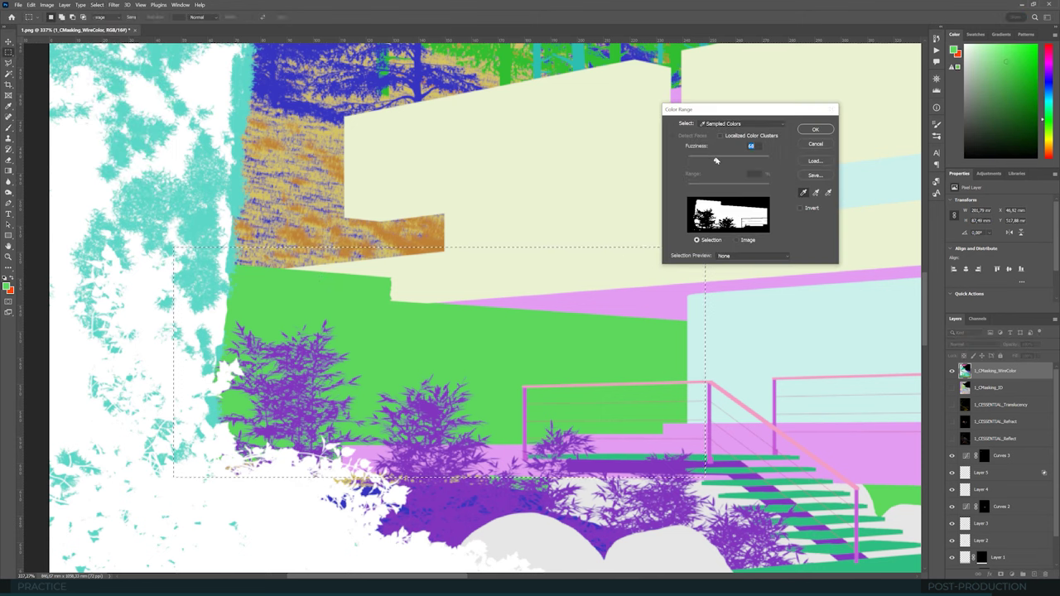
pyautogui.click(814, 130)
pyautogui.click(951, 370)
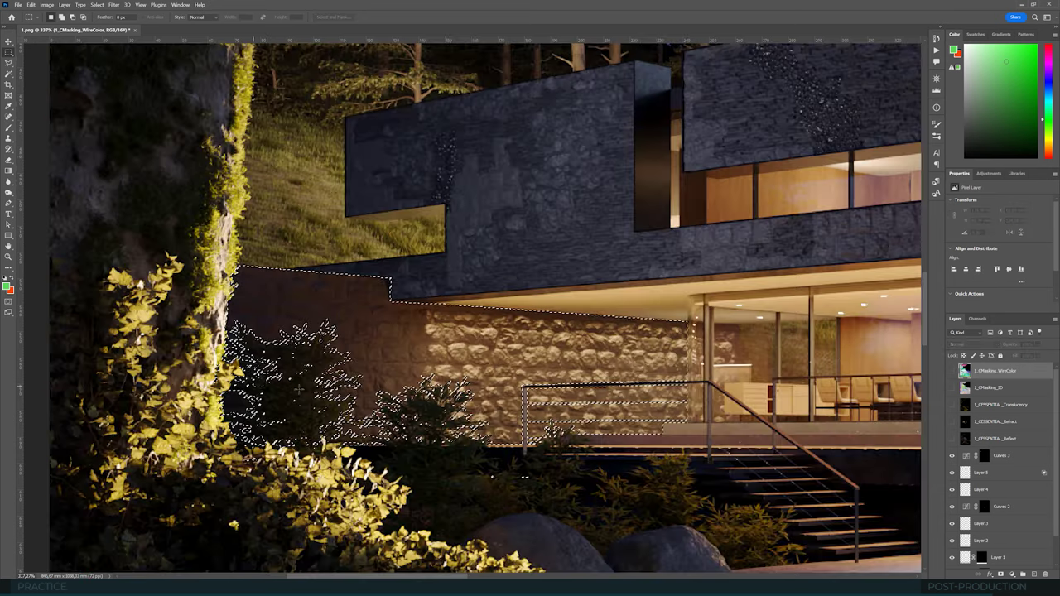
# Step: Add a layer above Curves 3 and fade a gradient in the facade's sampled dark blue from the wall's unlit end toward its lit stones
pyautogui.keyDown('alt'); pyautogui.scroll(6, 296, 406); pyautogui.keyUp('alt')
pyautogui.keyDown('alt'); pyautogui.scroll(-4, 296, 406); pyautogui.keyUp('alt')
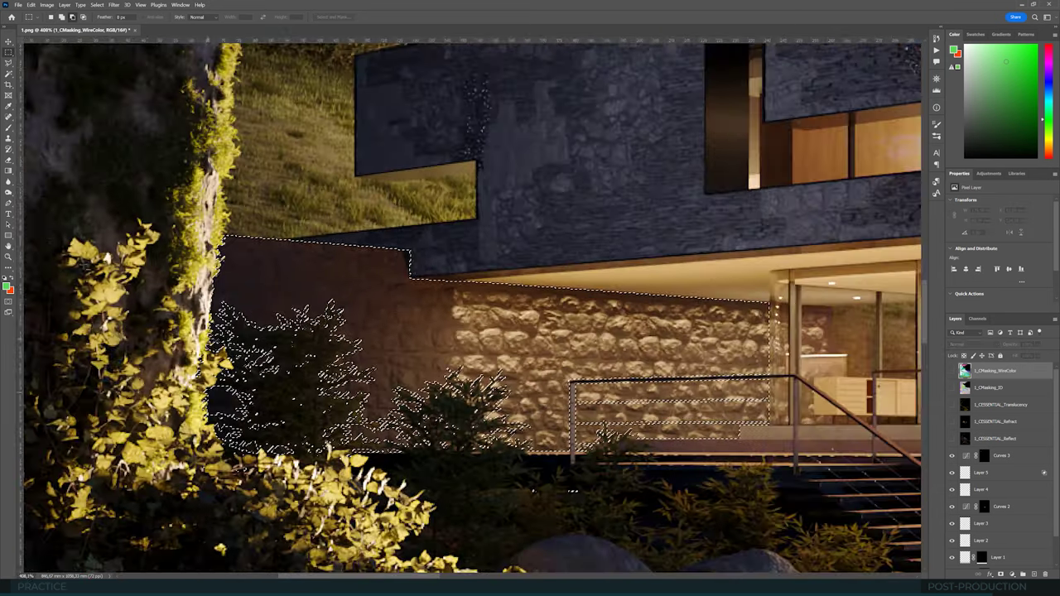
pyautogui.click(8, 171)
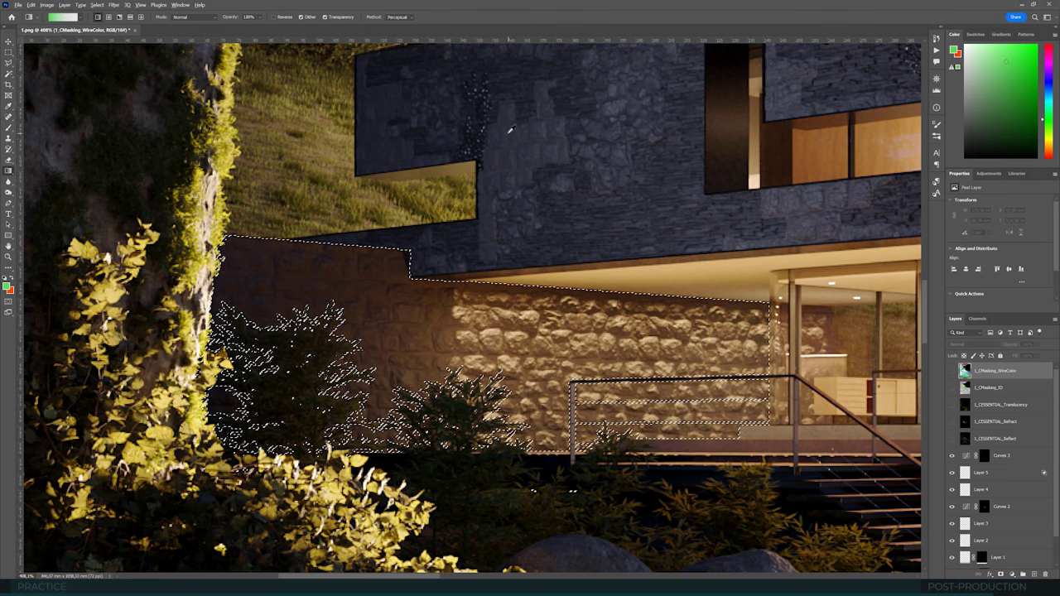
pyautogui.press('d')
pyautogui.hotkey('ctrl', 'shift', 'alt', 'n')
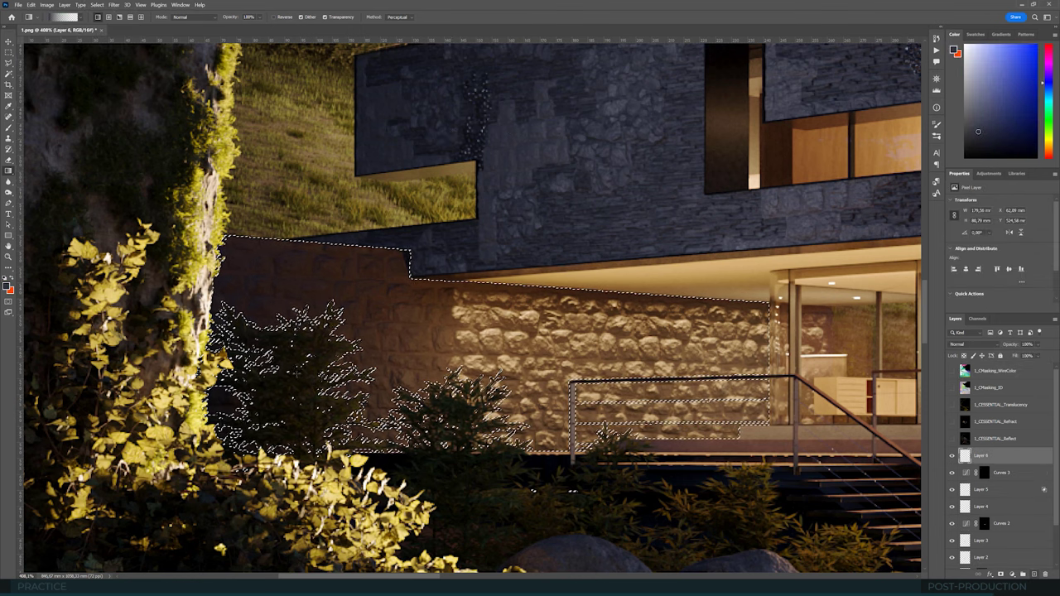
pyautogui.moveTo(294, 348); pyautogui.dragTo(497, 348)
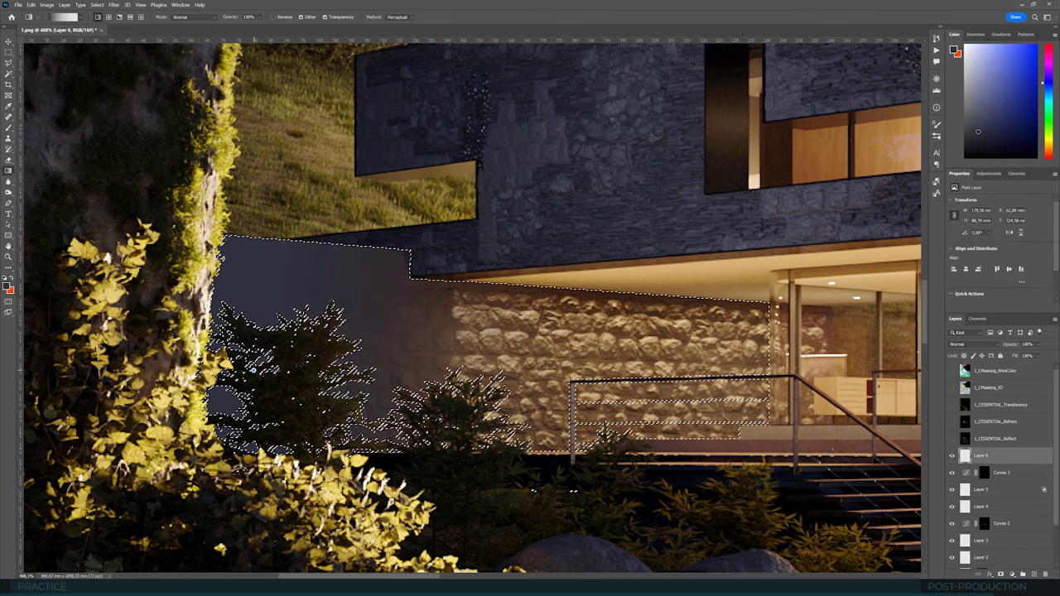
# Step: Deselect the wall and set Layer 6 to Color blend mode at 45% opacity
pyautogui.hotkey('ctrl', 'd')
pyautogui.click(962, 345)
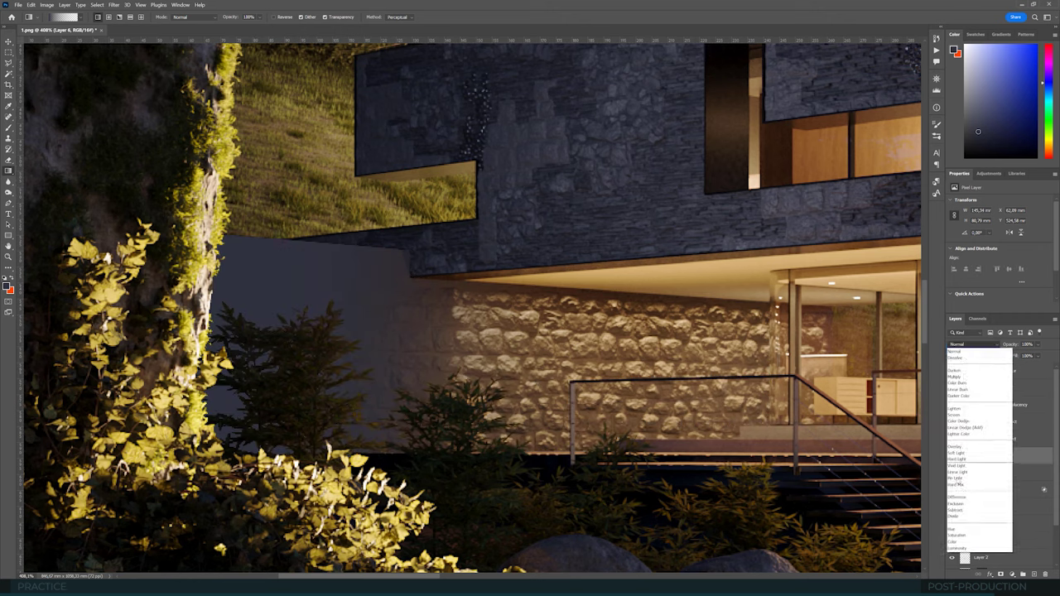
pyautogui.click(953, 542)
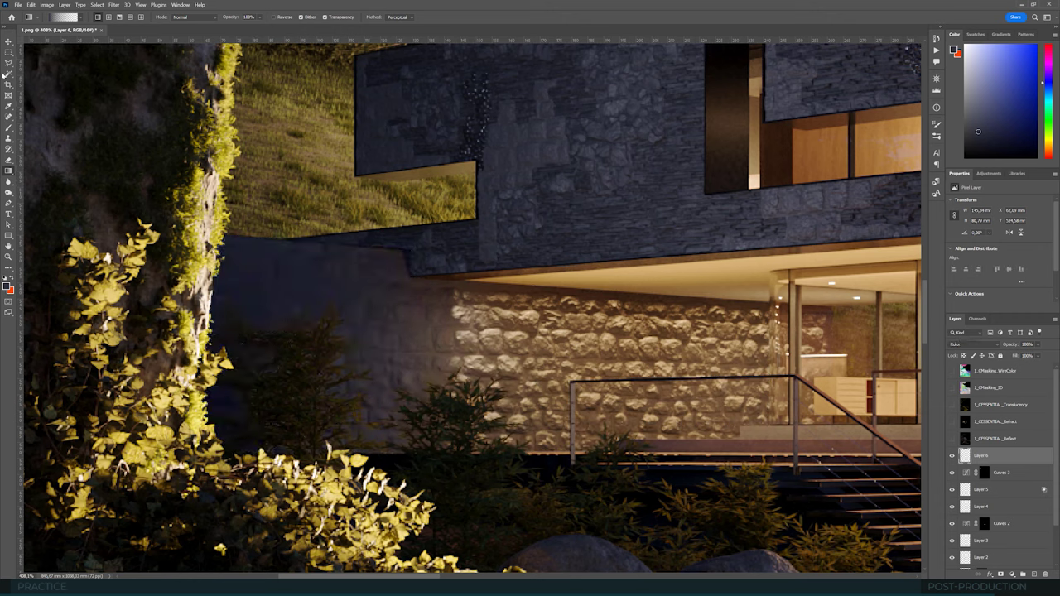
pyautogui.click(8, 44)
pyautogui.press('4')
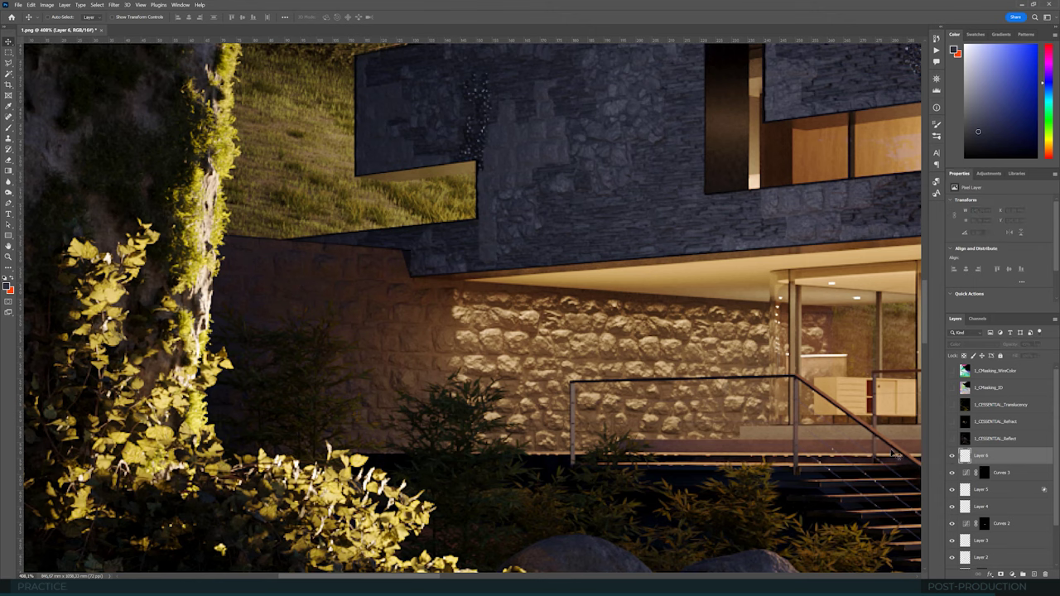
# Step: Compare the image with Layer 6 hidden and shown, and examine the whole scene and the house up close
pyautogui.hotkey('ctrl', '0')
pyautogui.keyDown('alt'); pyautogui.scroll(2, 385, 337); pyautogui.keyUp('alt')
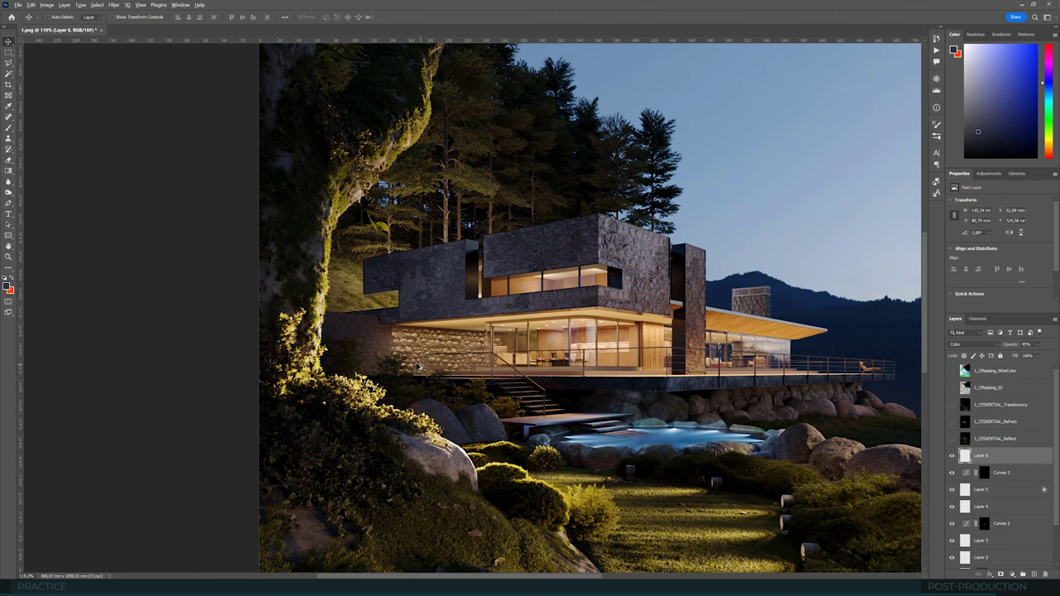
pyautogui.keyDown('alt'); pyautogui.scroll(-2, 419, 367); pyautogui.keyUp('alt')
pyautogui.keyDown('alt'); pyautogui.scroll(2, 339, 320); pyautogui.keyUp('alt')
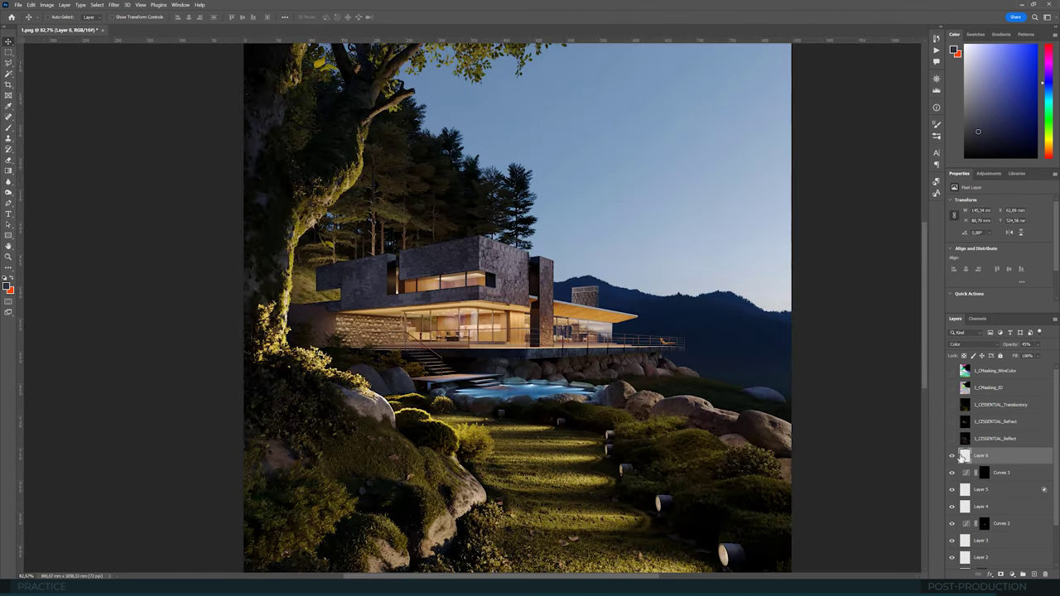
pyautogui.keyDown('alt'); pyautogui.scroll(1, 337, 335); pyautogui.keyUp('alt')
pyautogui.keyDown('alt'); pyautogui.scroll(-2, 337, 340); pyautogui.keyUp('alt')
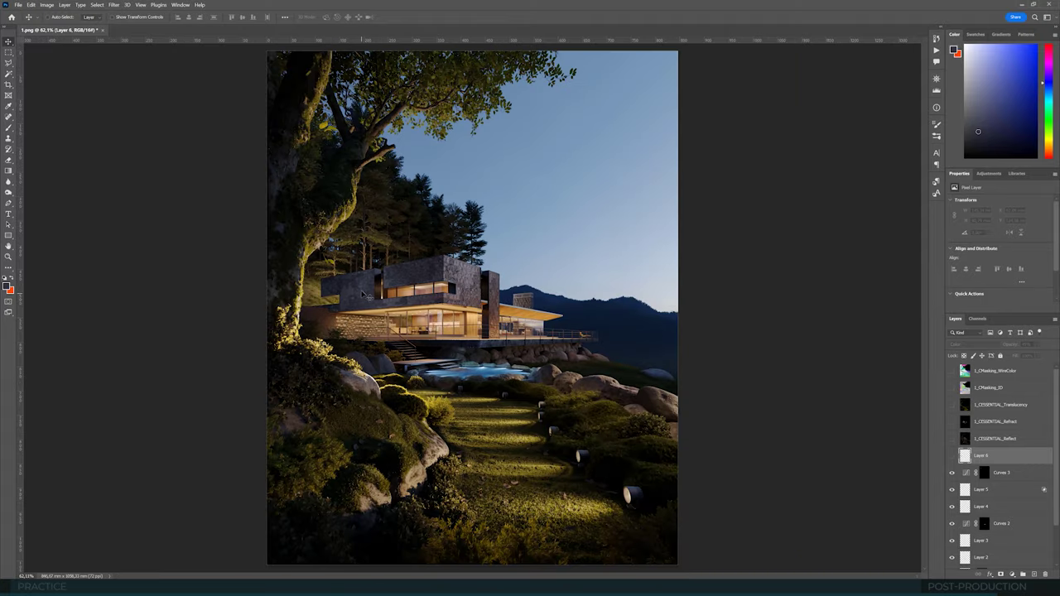
pyautogui.click(952, 456)
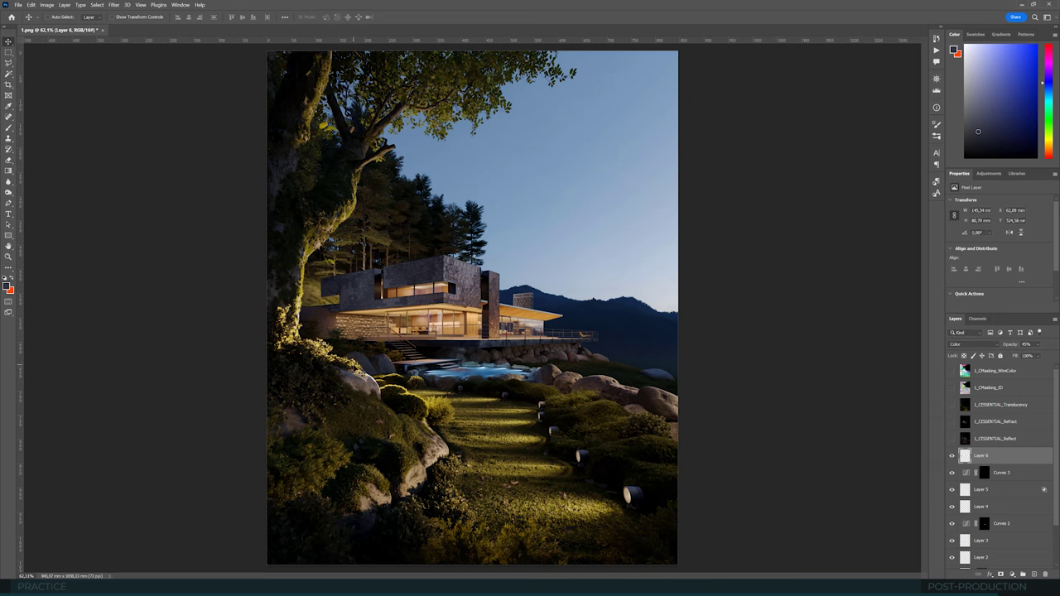
pyautogui.keyDown('alt'); pyautogui.scroll(3, 320, 337); pyautogui.keyUp('alt')
pyautogui.keyDown('alt'); pyautogui.scroll(-5, 319, 337); pyautogui.keyUp('alt')
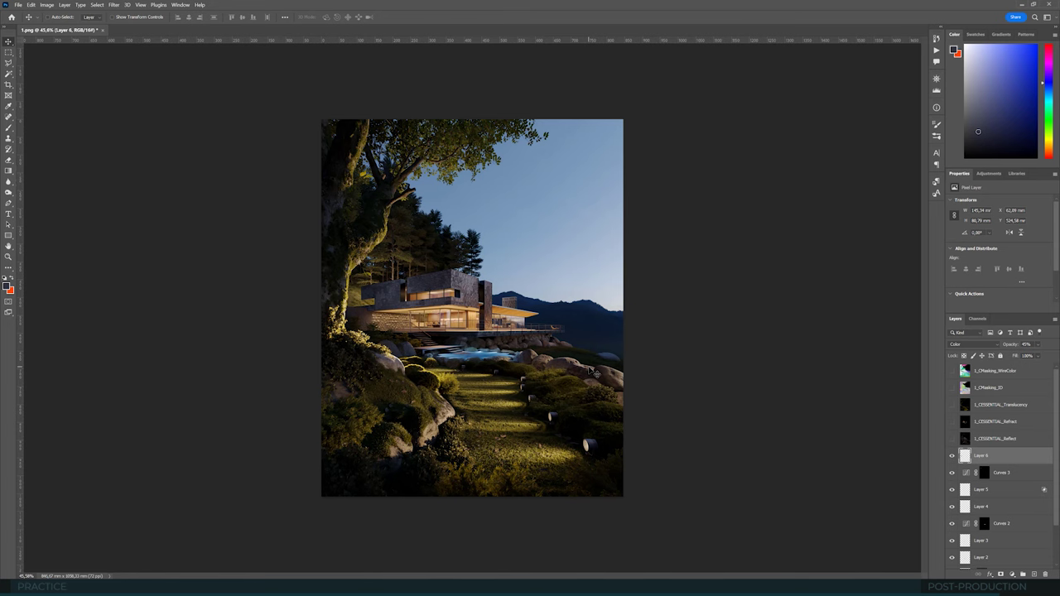
pyautogui.keyDown('alt'); pyautogui.scroll(3, 563, 371); pyautogui.keyUp('alt')
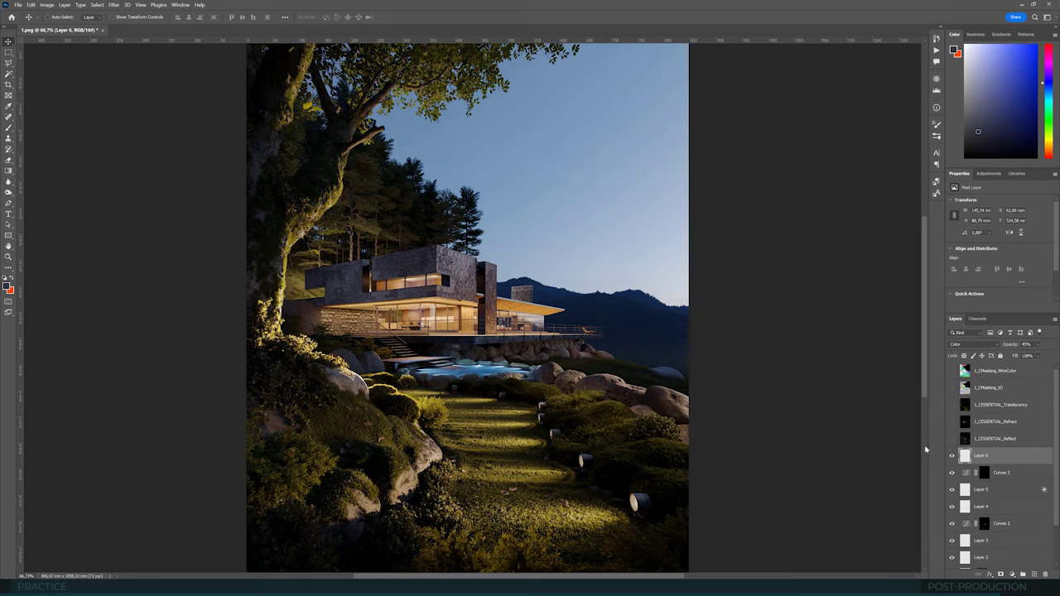
pyautogui.keyDown('alt'); pyautogui.scroll(3, 333, 278); pyautogui.keyUp('alt')
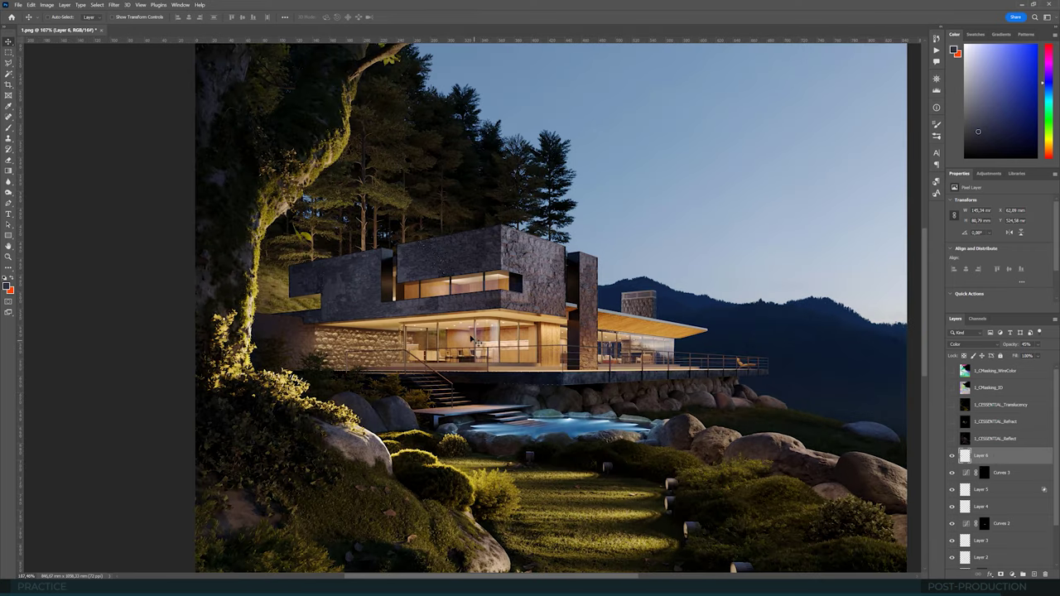
pyautogui.keyDown('alt'); pyautogui.scroll(4, 497, 319); pyautogui.keyUp('alt')
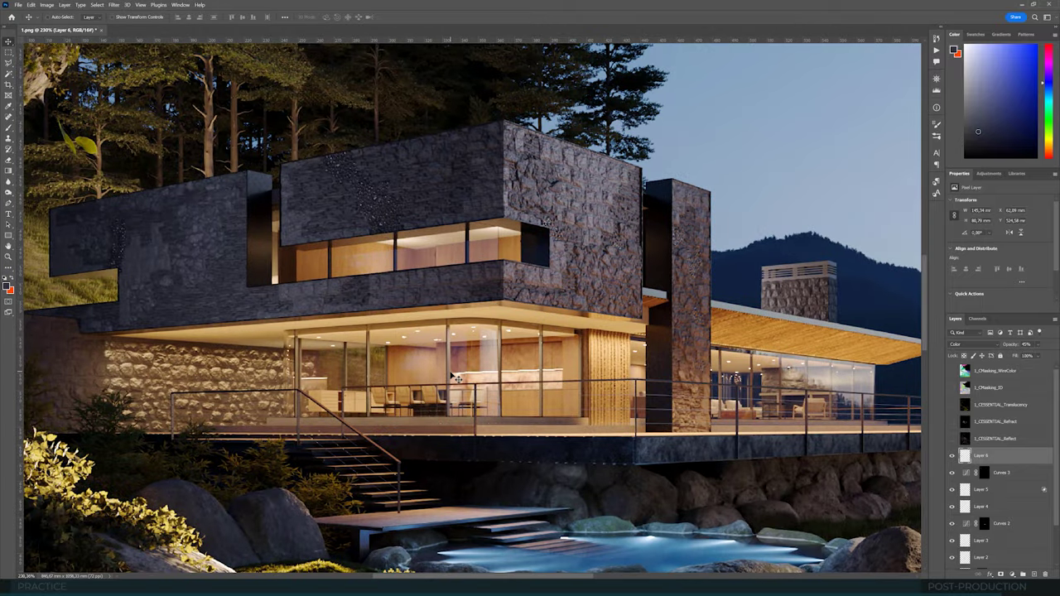
pyautogui.keyDown('alt'); pyautogui.scroll(-1, 395, 346); pyautogui.keyUp('alt')
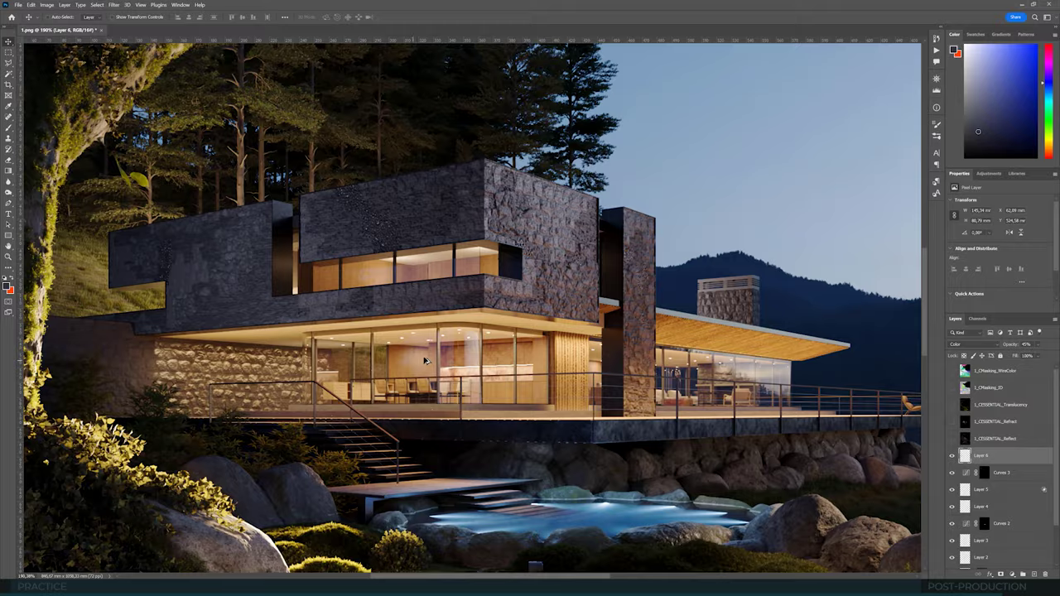
pyautogui.keyDown('alt'); pyautogui.scroll(-2, 424, 360); pyautogui.keyUp('alt')
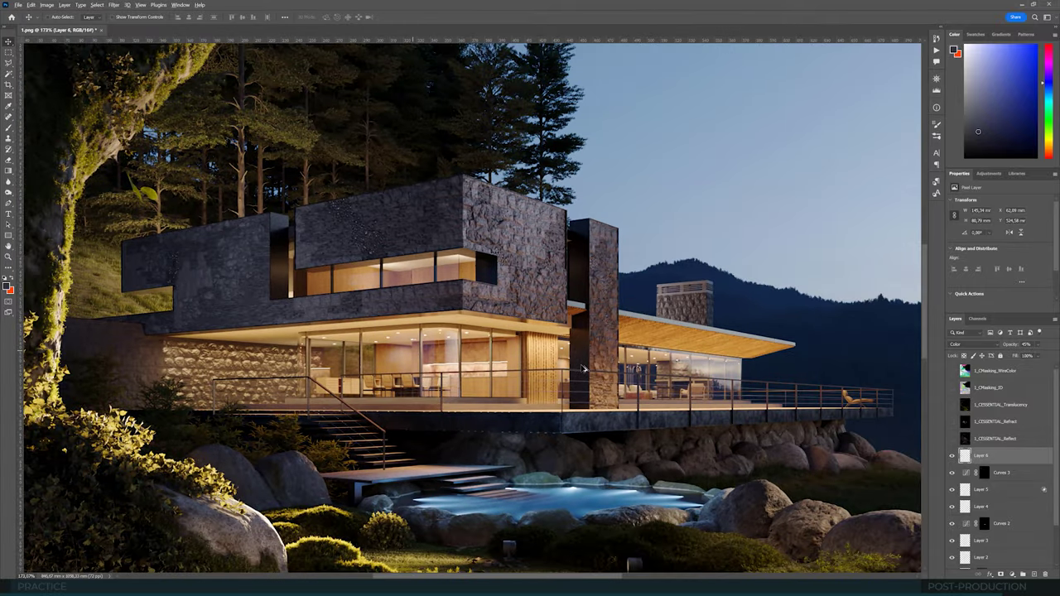
# Step: Show and activate the 1_CMasking_WireColor layer, and draw a rectangular marquee around the house's glazed areas
pyautogui.click(951, 371)
pyautogui.click(964, 384)
pyautogui.click(8, 51)
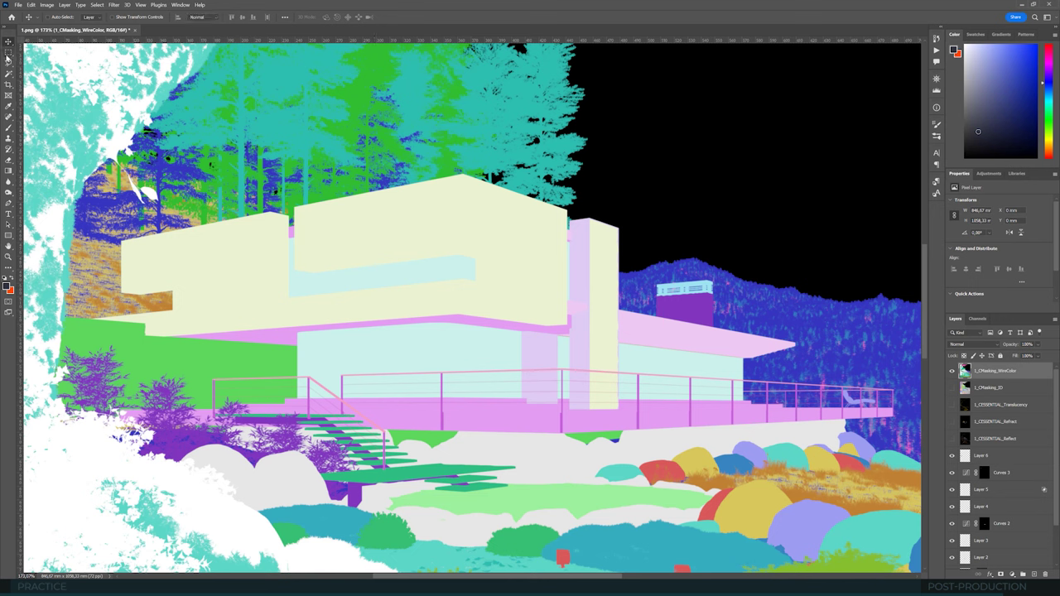
pyautogui.moveTo(264, 224); pyautogui.dragTo(799, 439)
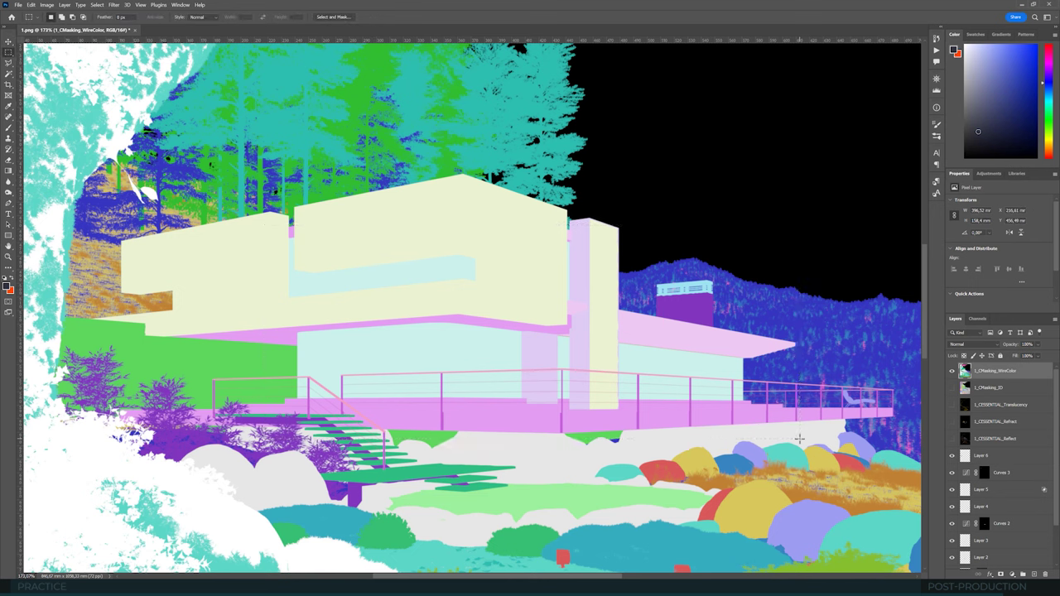
# Step: Select the glazing's pale cyan color within the marquee using Color Range, and hide the 1_CMasking_WireColor layer
pyautogui.click(97, 4)
pyautogui.click(116, 80)
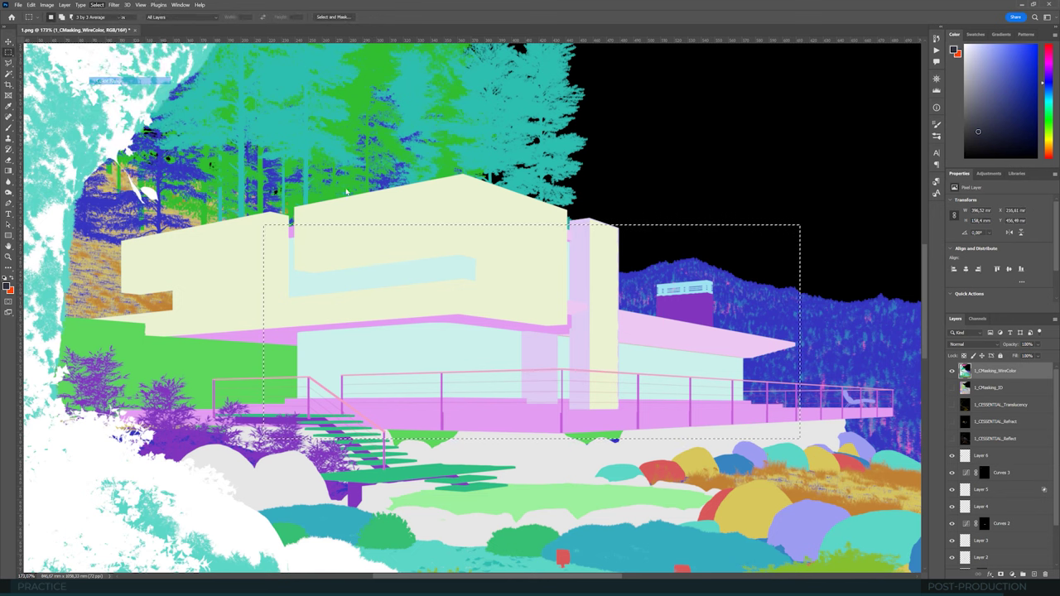
pyautogui.click(319, 284)
pyautogui.moveTo(717, 158); pyautogui.dragTo(712, 158)
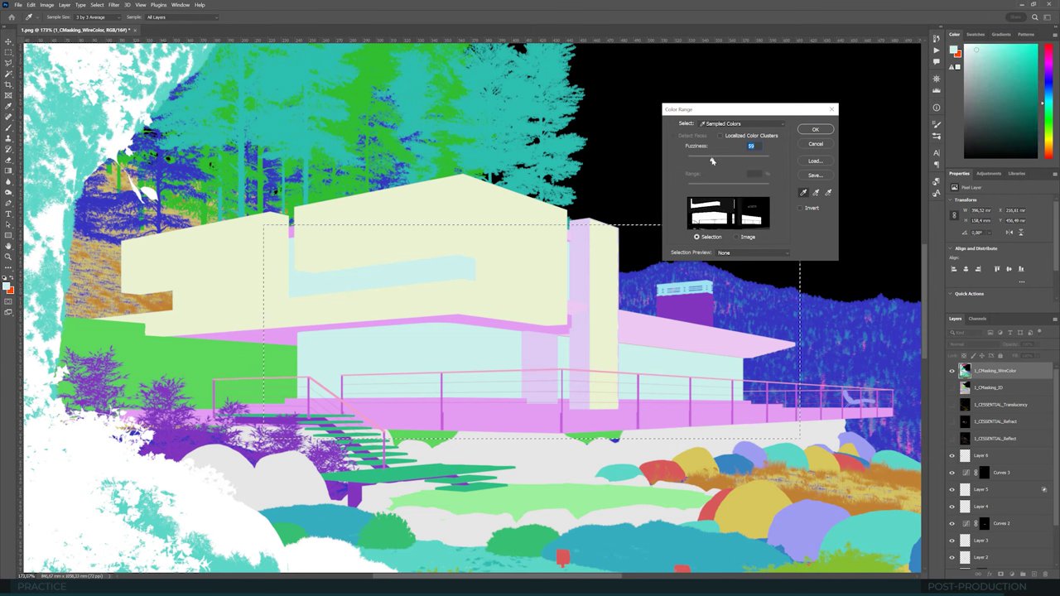
pyautogui.press('Return')
pyautogui.keyDown('shift'); pyautogui.moveTo(739, 267); pyautogui.dragTo(633, 313); pyautogui.keyUp('shift')
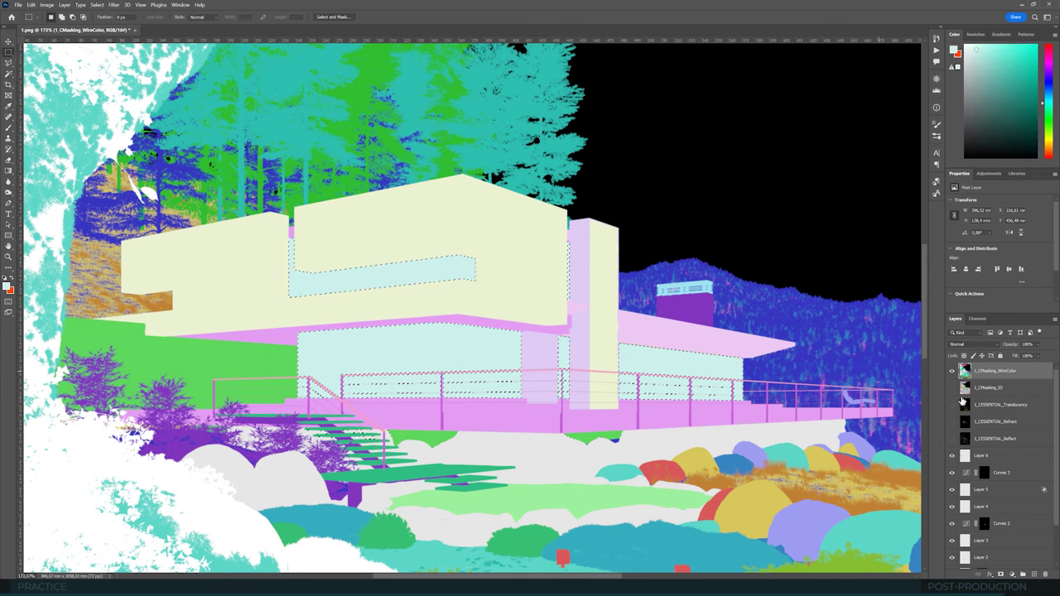
pyautogui.click(951, 370)
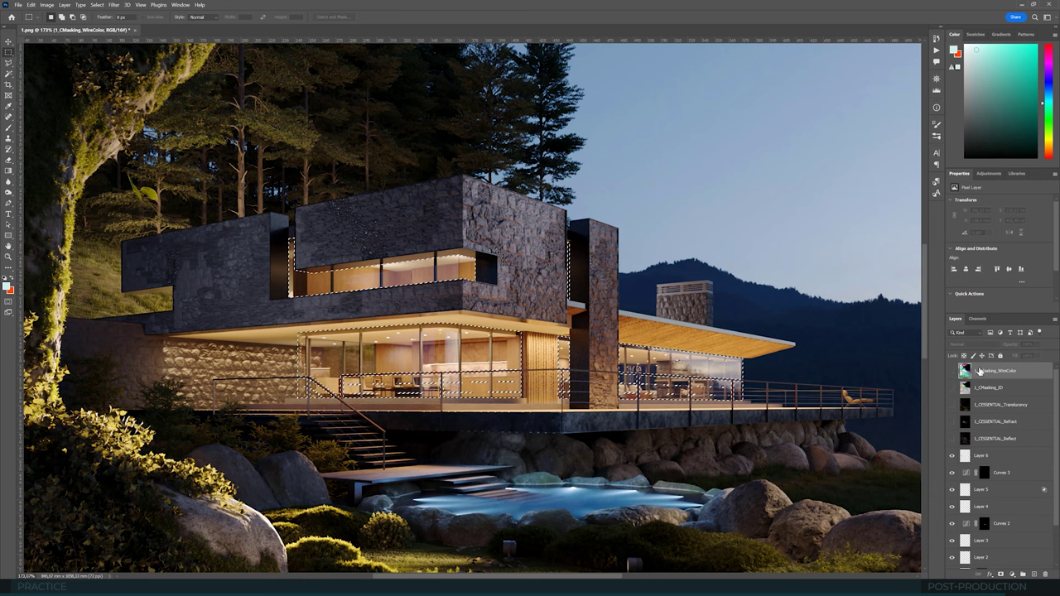
# Step: Copy the selected glass areas of 1_CESSENTIAL_Reflect to a new layer, hide the source layer, and place the copy directly above Layer 6
pyautogui.click(952, 438)
pyautogui.click(962, 439)
pyautogui.hotkey('ctrl', 'j')
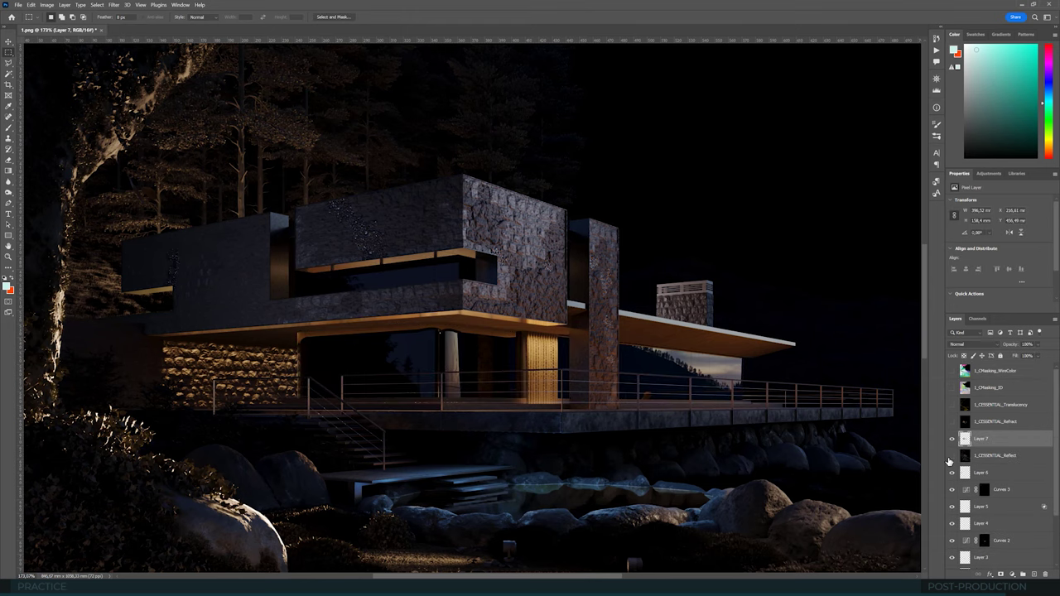
pyautogui.click(952, 456)
pyautogui.moveTo(996, 445); pyautogui.dragTo(987, 458)
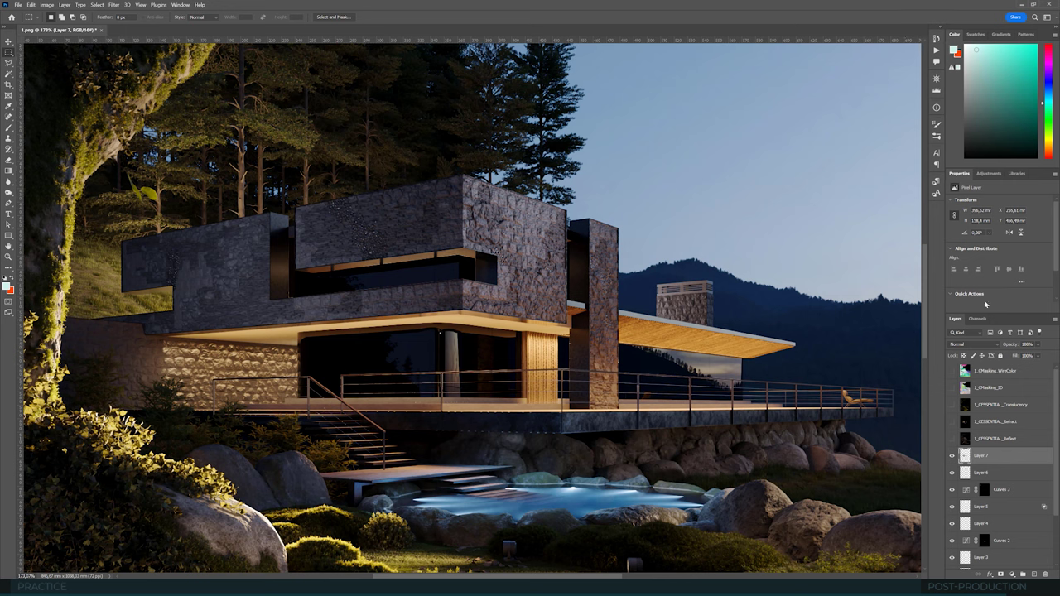
# Step: Add a Curves adjustment clipped to Layer 7 and raise its curve steeply in the shadows to brighten the glass reflections
pyautogui.click(988, 174)
pyautogui.click(987, 202)
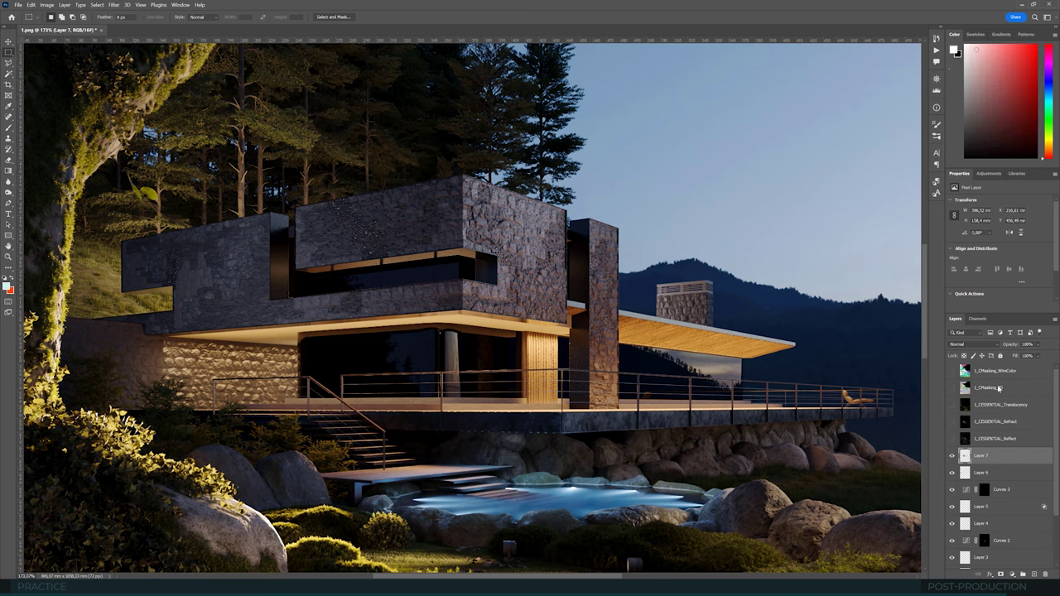
pyautogui.keyDown('alt'); pyautogui.click(990, 463); pyautogui.keyUp('alt')
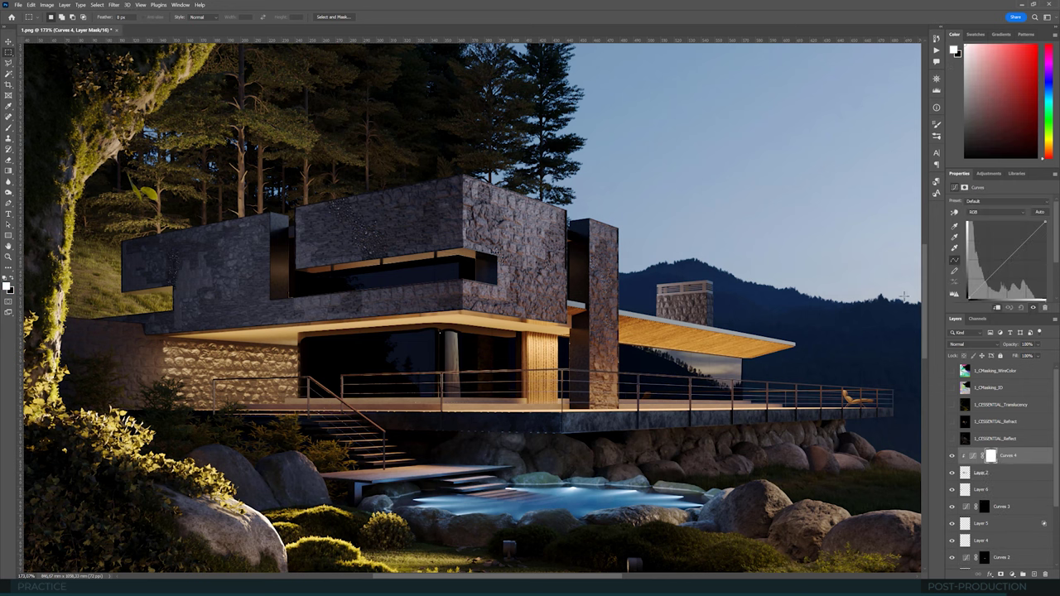
pyautogui.keyDown('alt'); pyautogui.scroll(3, 411, 356); pyautogui.keyUp('alt')
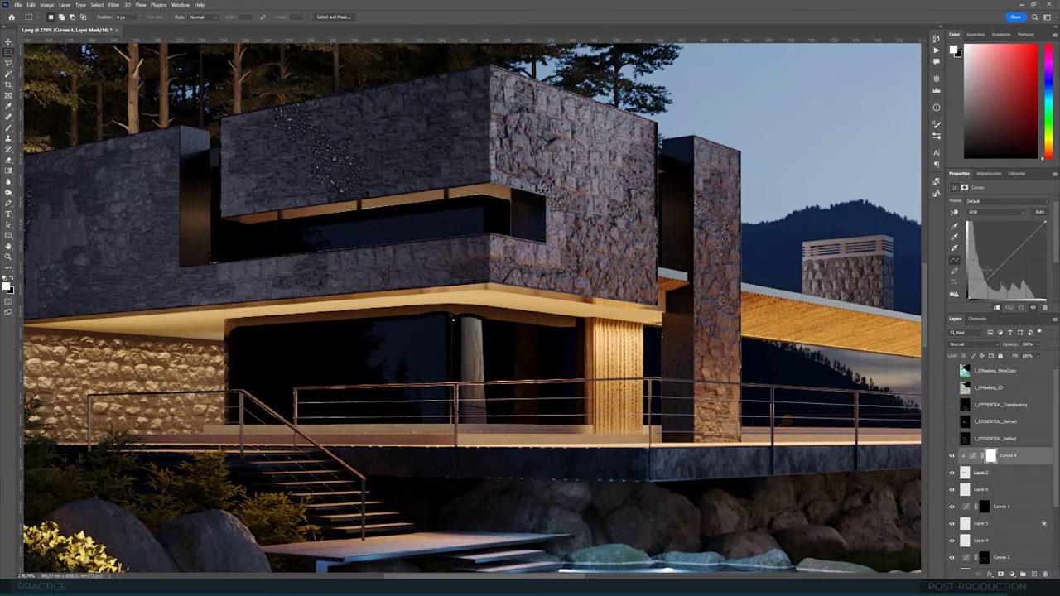
pyautogui.moveTo(987, 270); pyautogui.dragTo(991, 240)
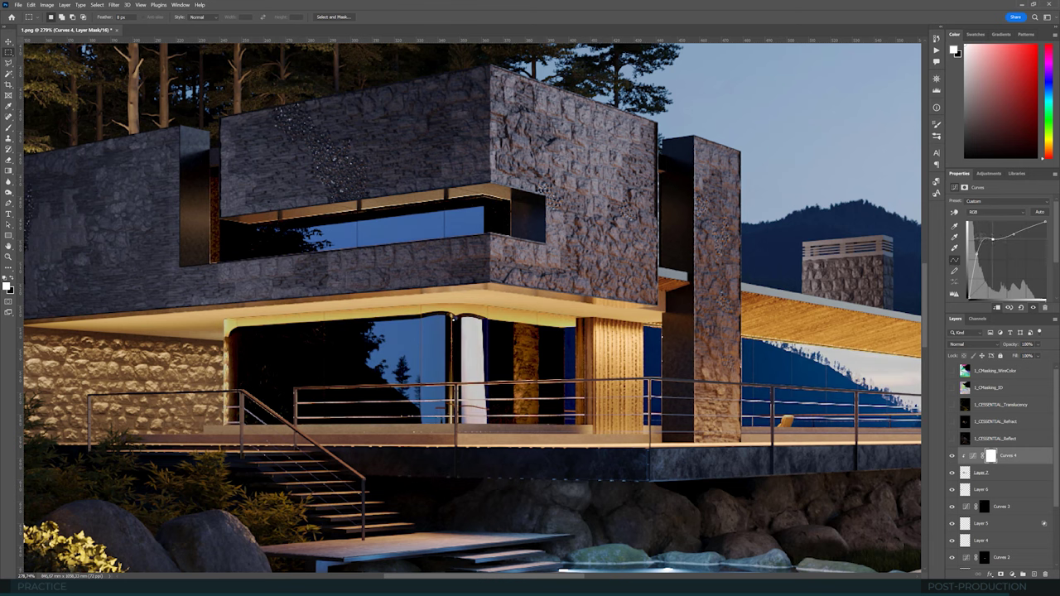
pyautogui.moveTo(990, 240); pyautogui.dragTo(981, 246)
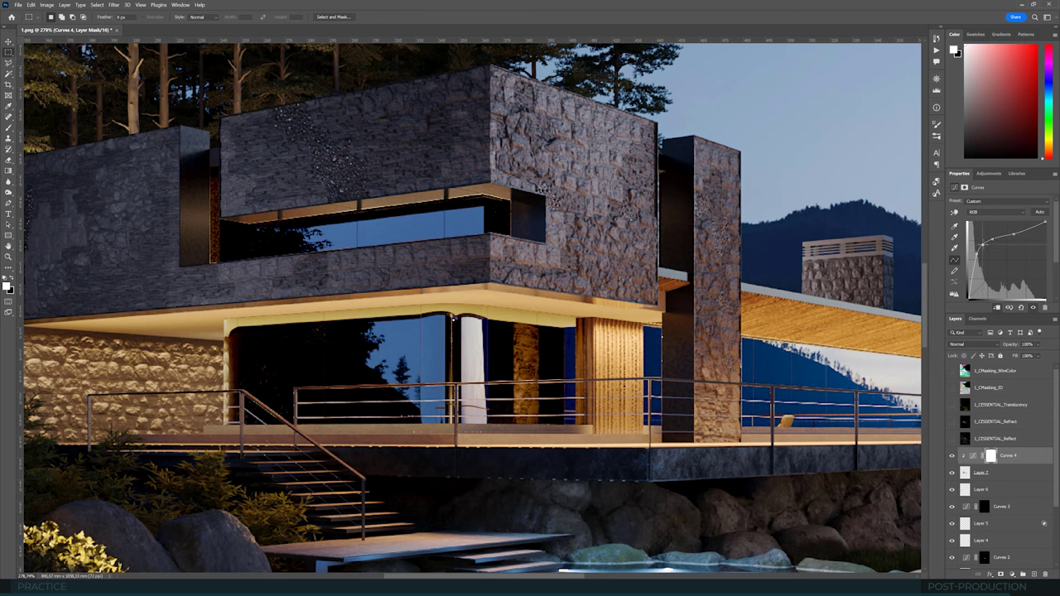
# Step: Set the blend mode of the glass reflection layer, Layer 7, to Lighten
pyautogui.click(998, 474)
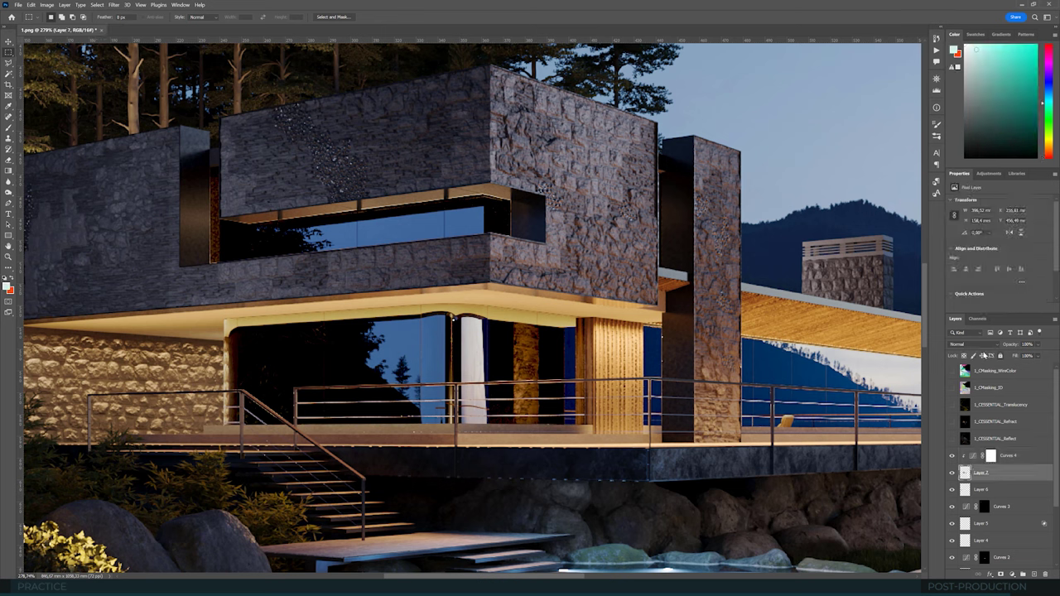
pyautogui.click(973, 344)
pyautogui.click(955, 412)
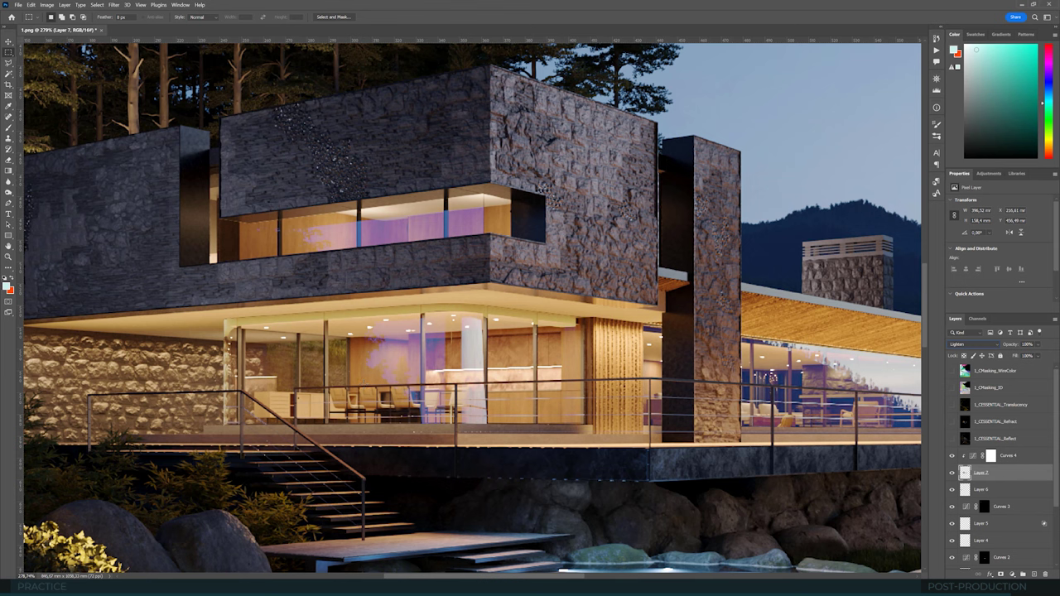
# Step: Compare the house windows with the reflections of Layer 7 hidden and shown
pyautogui.click(950, 473)
pyautogui.click(951, 473)
pyautogui.click(951, 473)
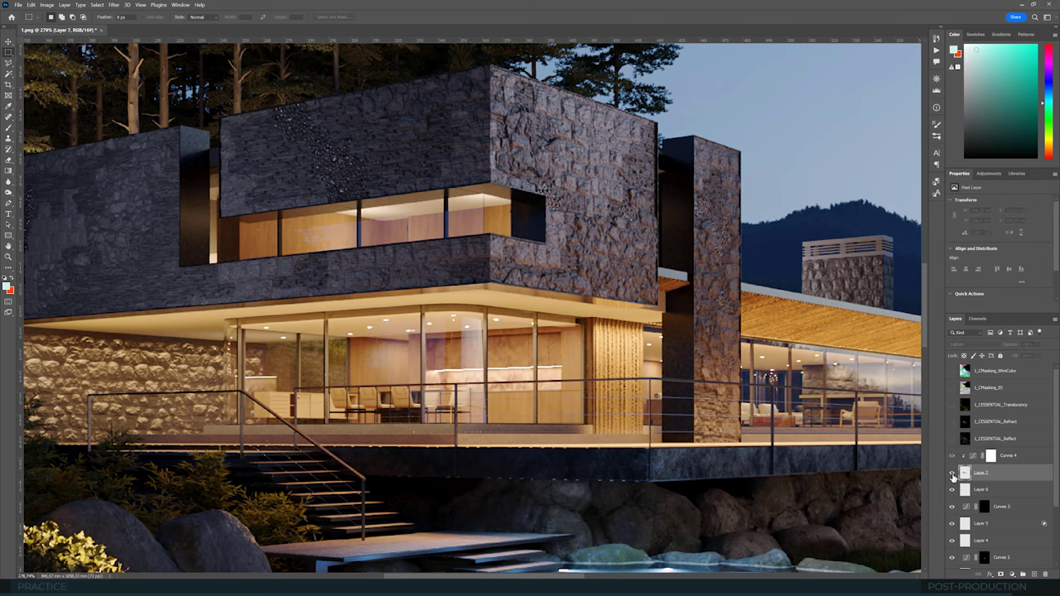
pyautogui.click(952, 473)
pyautogui.click(951, 473)
pyautogui.click(952, 473)
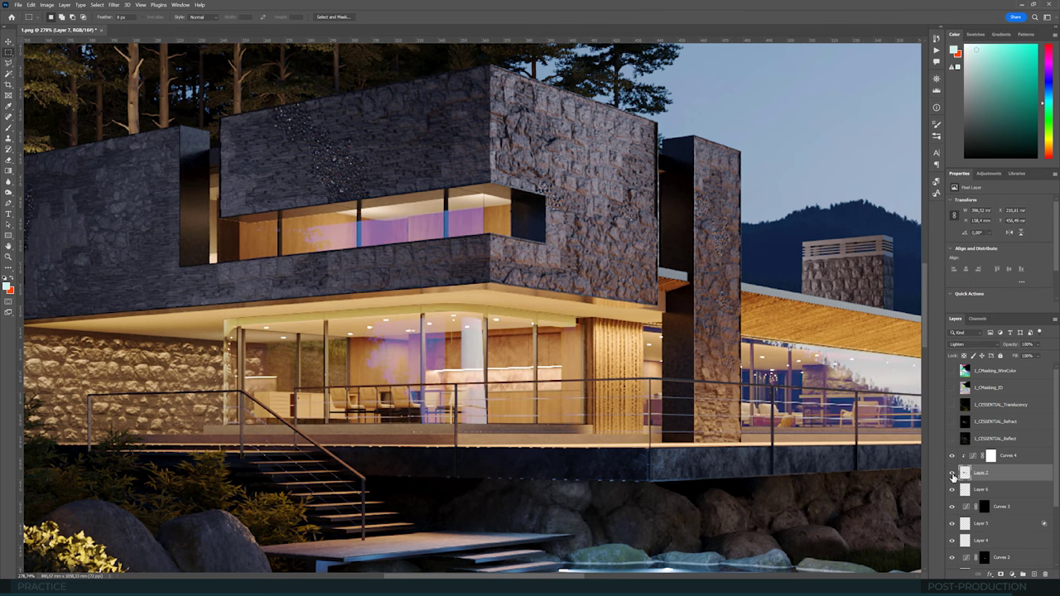
pyautogui.click(951, 473)
pyautogui.click(952, 473)
pyautogui.click(987, 373)
pyautogui.press('w')
pyautogui.click(222, 286)
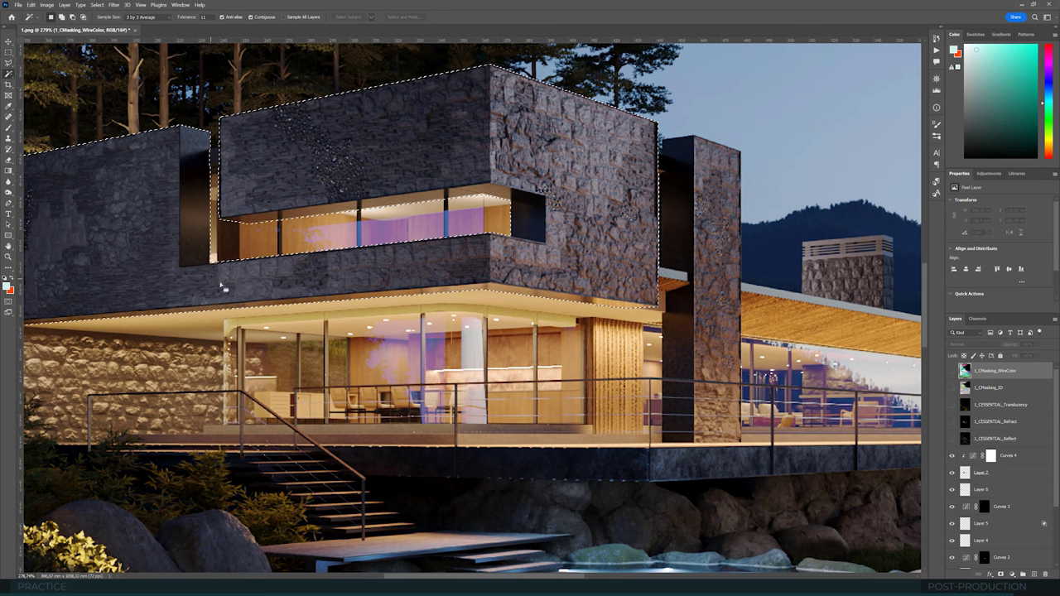
pyautogui.keyDown('shift'); pyautogui.click(721, 247); pyautogui.keyUp('shift')
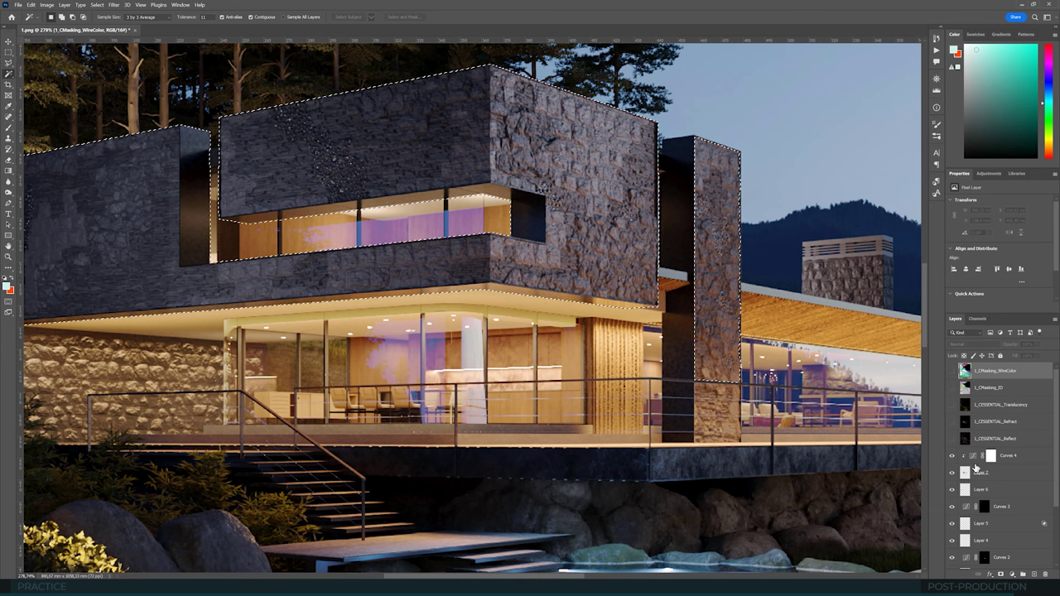
pyautogui.click(984, 475)
pyautogui.hotkey('ctrl', 'd')
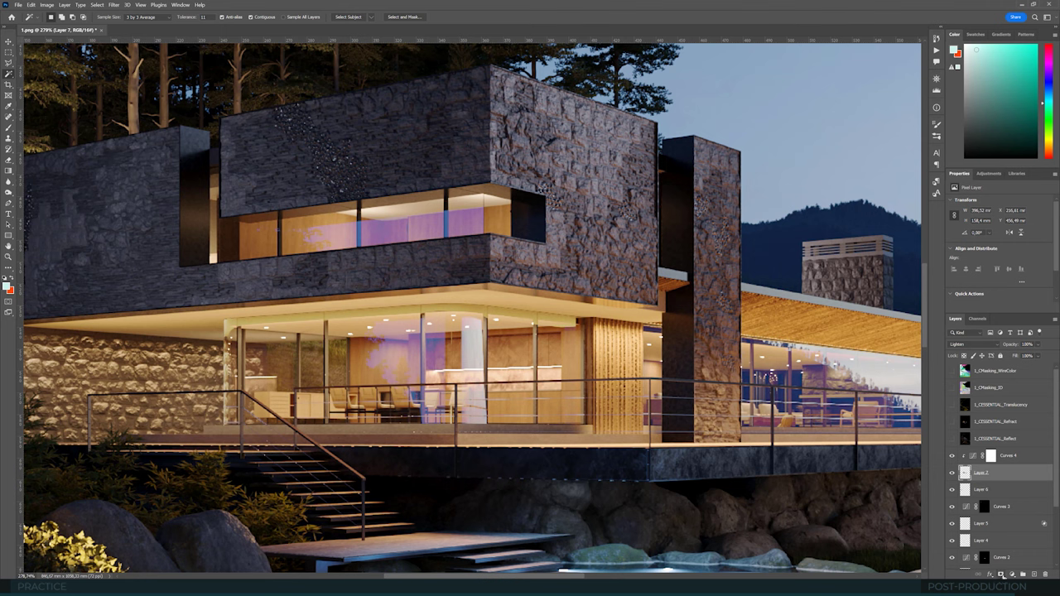
# Step: Add a mask to Layer 7 and paint it black at 100% brush opacity along the ground-floor glazing's left and upper edges
pyautogui.click(1002, 574)
pyautogui.click(8, 128)
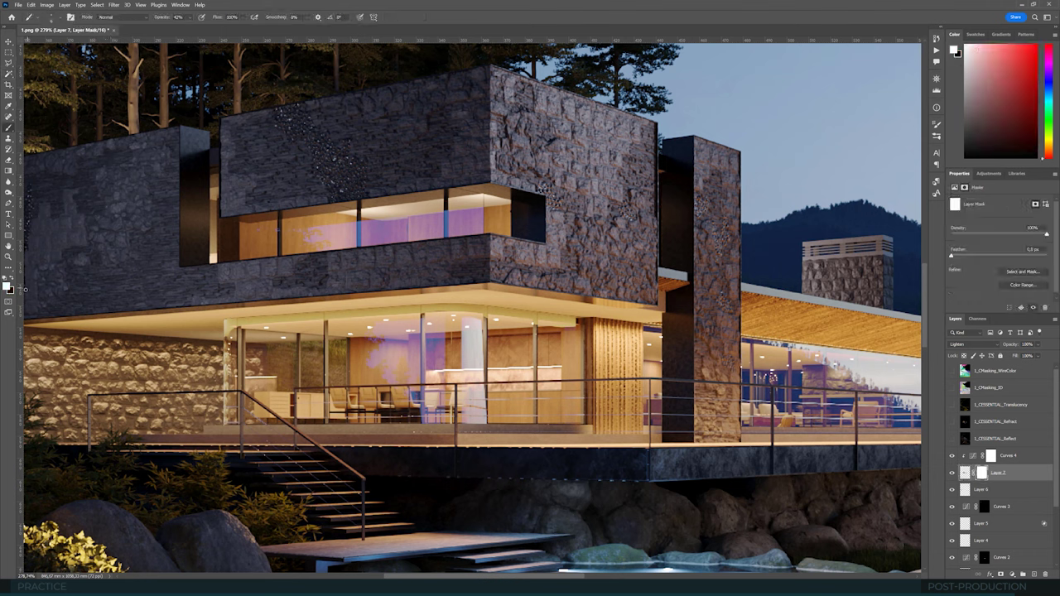
pyautogui.press('x')
pyautogui.keyDown('alt'); pyautogui.moveTo(224, 430); pyautogui.dragTo(236, 430, button='right'); pyautogui.keyUp('alt')
pyautogui.moveTo(225, 426); pyautogui.dragTo(228, 328)
pyautogui.click(190, 18)
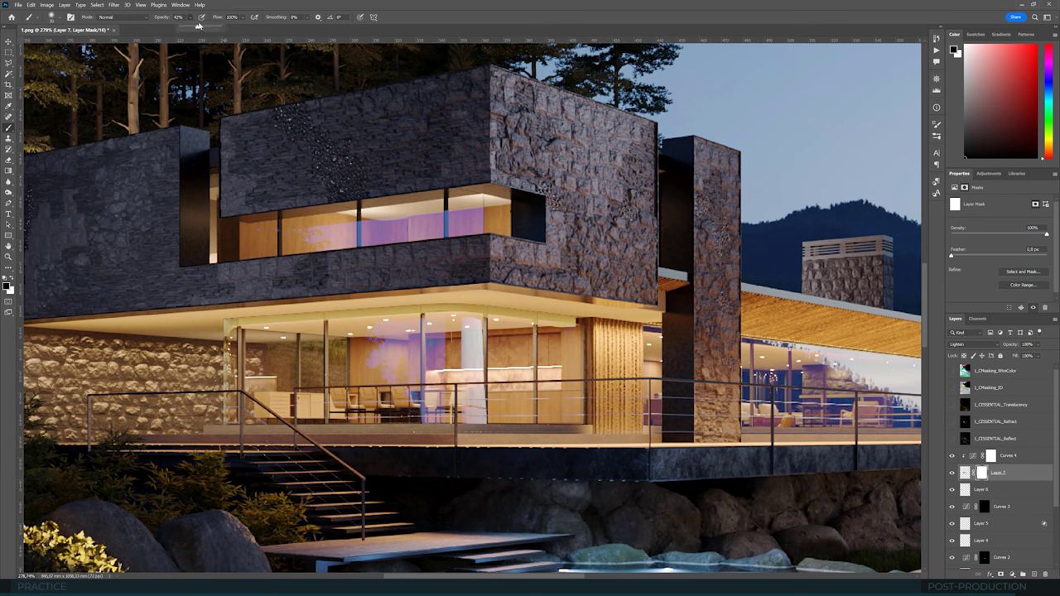
pyautogui.moveTo(198, 26); pyautogui.dragTo(221, 27)
pyautogui.moveTo(226, 424)
pyautogui.mouseDown()
pyautogui.moveTo(221, 329)
pyautogui.moveTo(247, 322)
pyautogui.moveTo(460, 308)
pyautogui.moveTo(585, 326)
pyautogui.mouseUp()
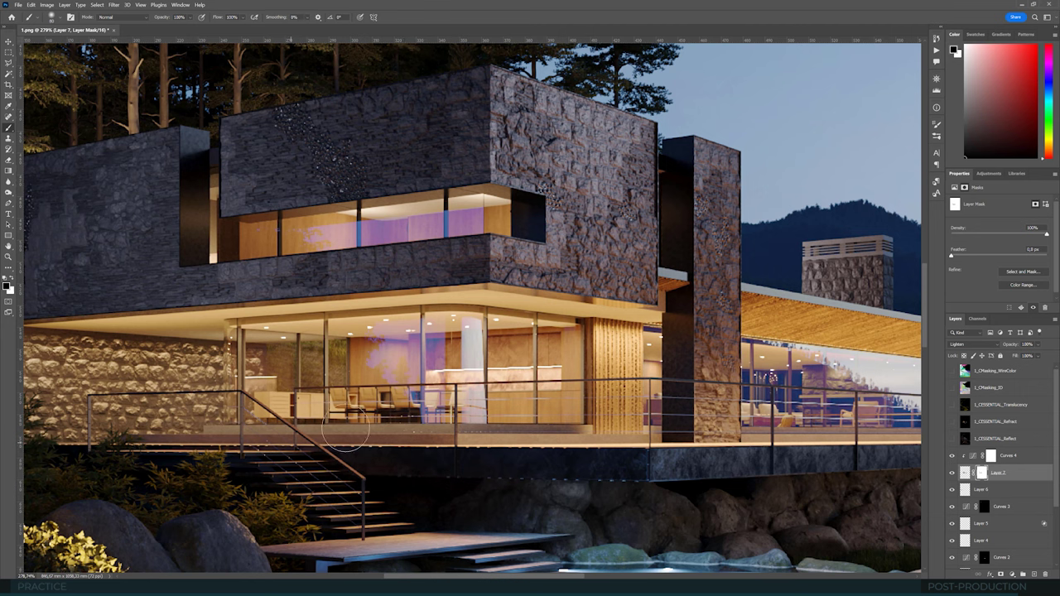
# Step: Adjust the reflection pixels of Layer 7 with Hue/Saturation, setting hue to -23 and saturation to -24
pyautogui.keyDown('alt'); pyautogui.scroll(2, 473, 415); pyautogui.keyUp('alt')
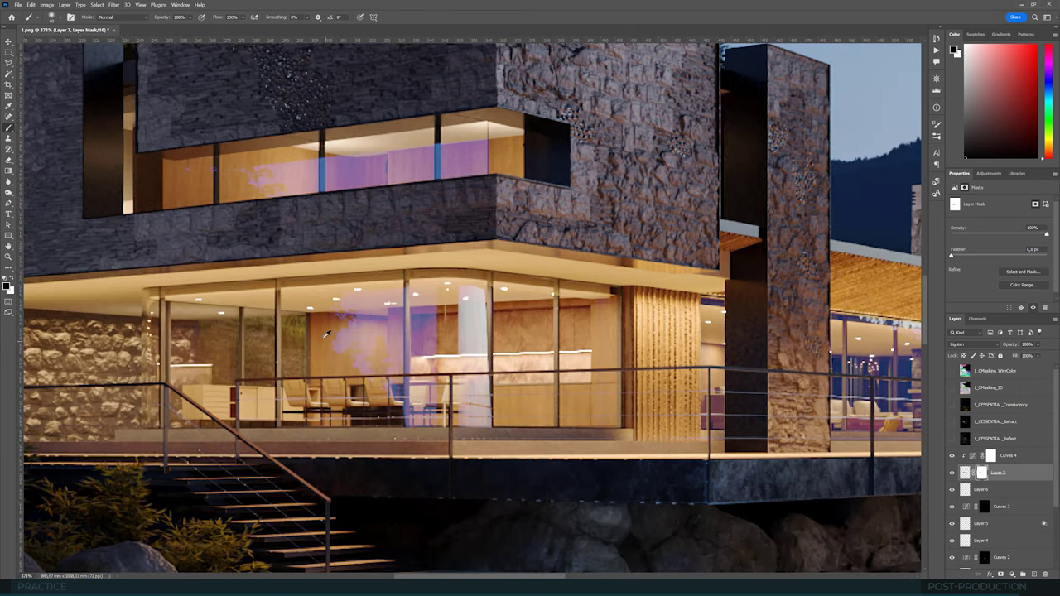
pyautogui.keyDown('alt'); pyautogui.scroll(-5, 325, 333); pyautogui.keyUp('alt')
pyautogui.keyDown('alt'); pyautogui.scroll(-2, 321, 255); pyautogui.keyUp('alt')
pyautogui.keyDown('alt'); pyautogui.scroll(3, 321, 255); pyautogui.keyUp('alt')
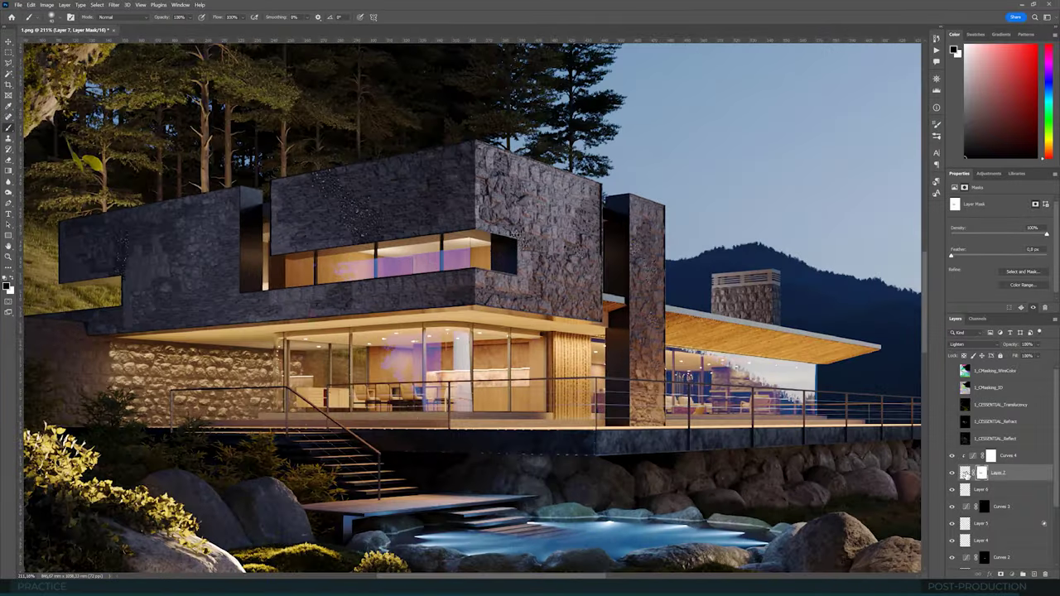
pyautogui.click(965, 473)
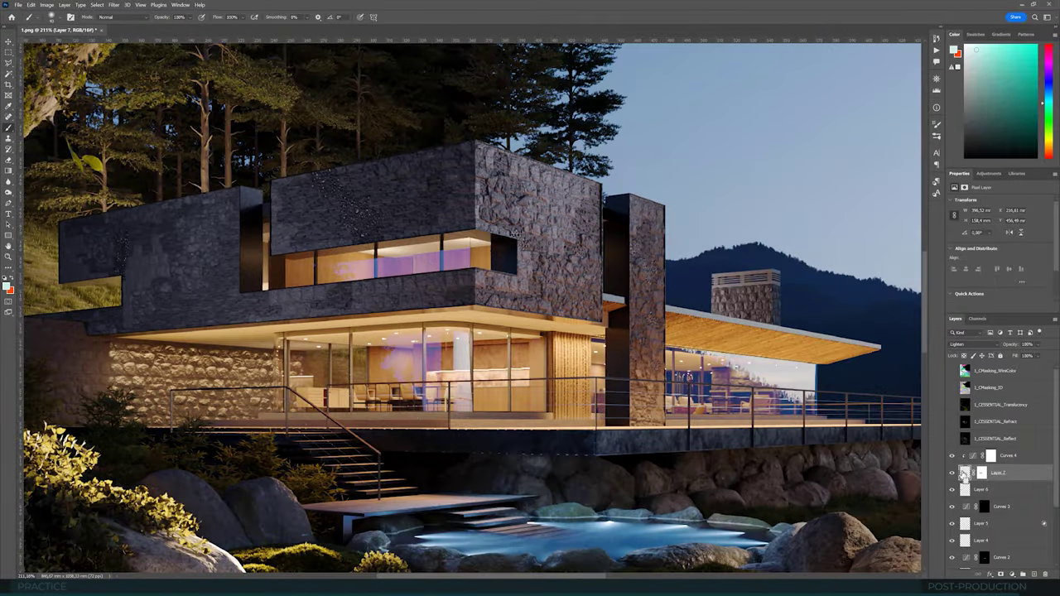
pyautogui.hotkey('ctrl', 'u')
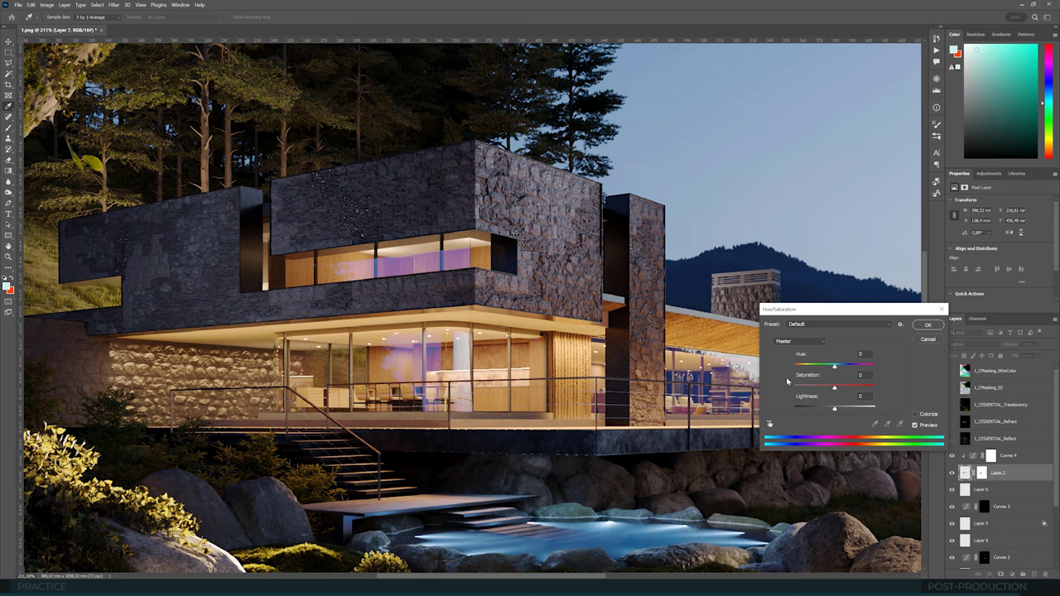
pyautogui.moveTo(838, 367)
pyautogui.mouseDown()
pyautogui.moveTo(819, 373)
pyautogui.moveTo(827, 387)
pyautogui.moveTo(826, 372)
pyautogui.mouseUp()
pyautogui.click(821, 386)
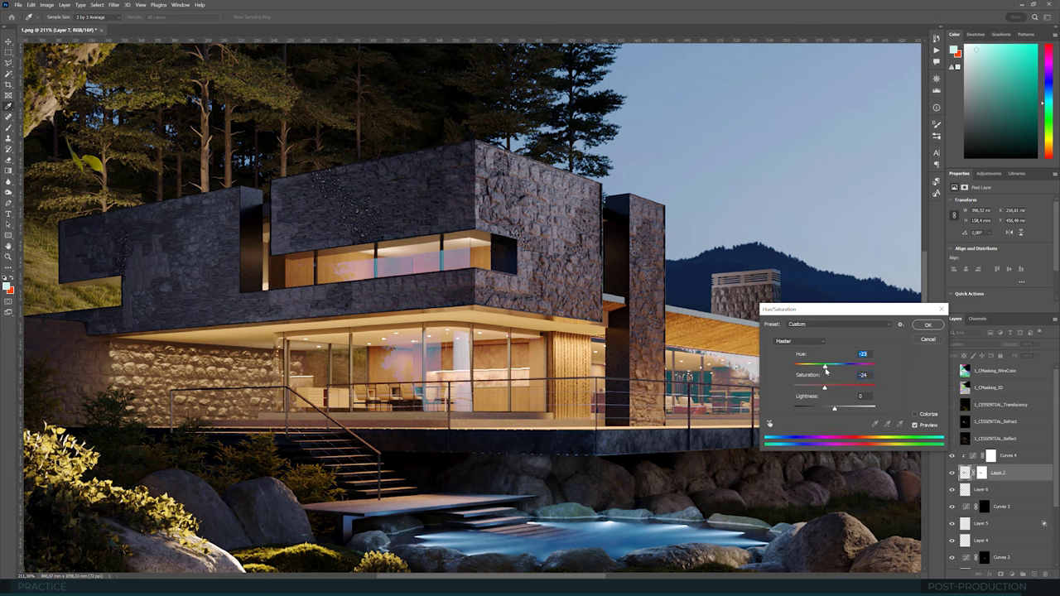
pyautogui.click(928, 324)
# Step: Examine the tinted window reflections up close and within the whole scene
pyautogui.keyDown('alt'); pyautogui.scroll(-8, 457, 250); pyautogui.keyUp('alt')
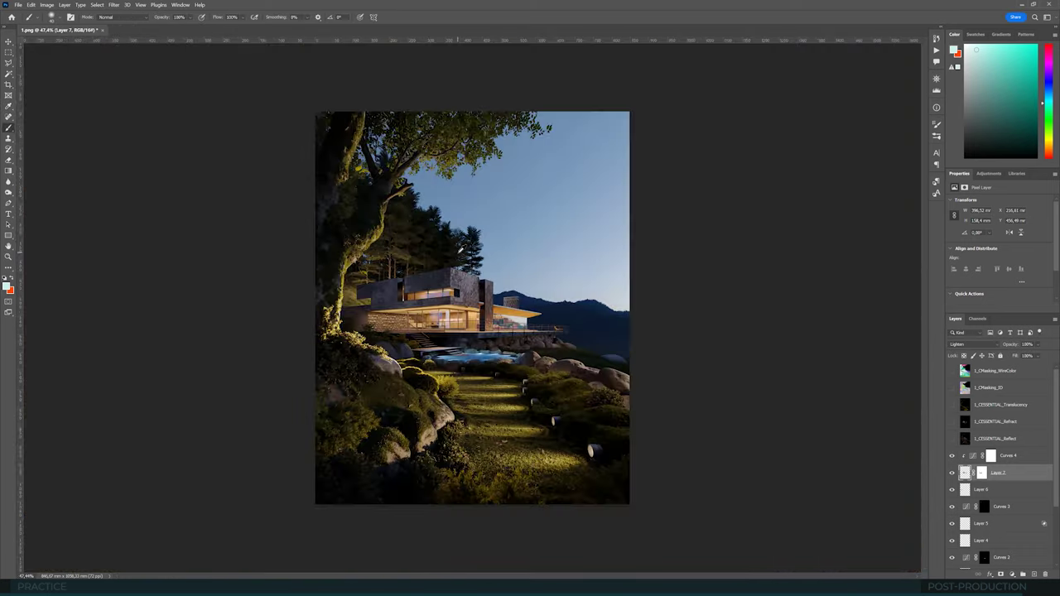
pyautogui.keyDown('alt'); pyautogui.scroll(6, 457, 267); pyautogui.keyUp('alt')
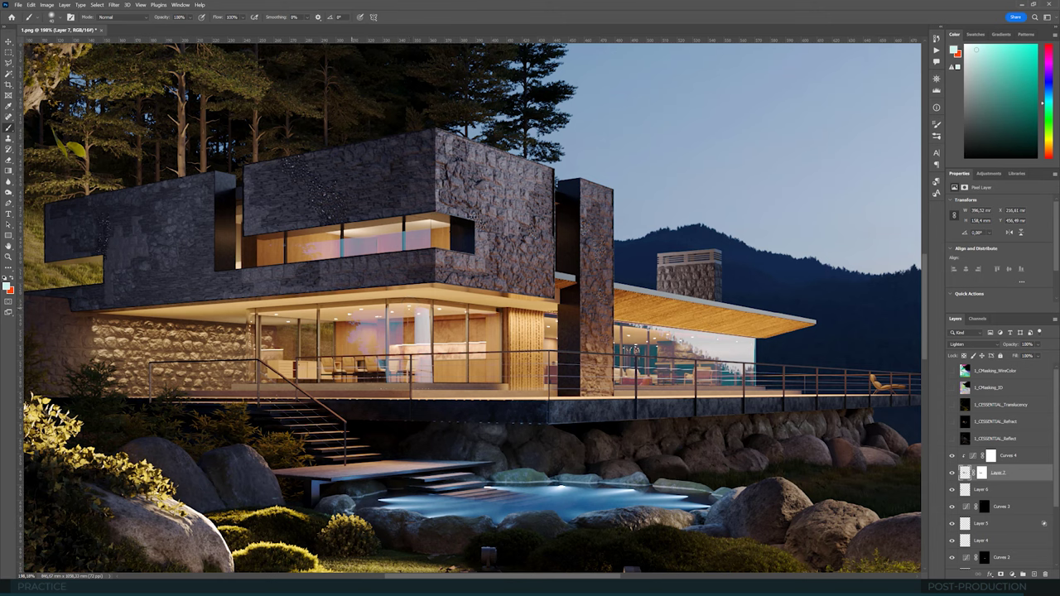
pyautogui.click(8, 41)
pyautogui.keyDown('alt'); pyautogui.scroll(4, 340, 323); pyautogui.keyUp('alt')
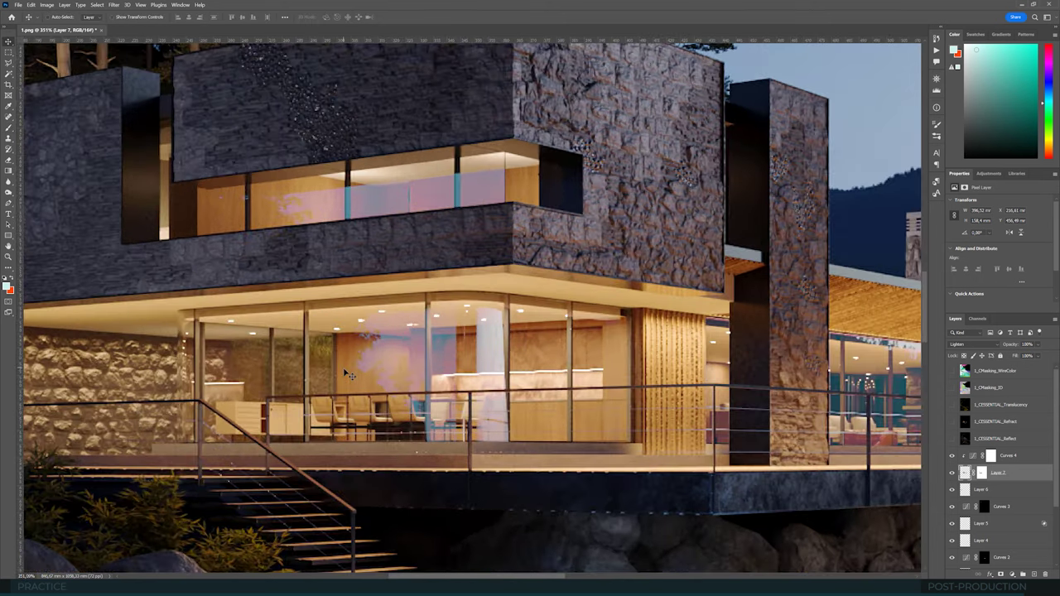
pyautogui.keyDown('alt'); pyautogui.scroll(-3, 346, 366); pyautogui.keyUp('alt')
pyautogui.keyDown('alt'); pyautogui.scroll(3, 346, 366); pyautogui.keyUp('alt')
pyautogui.keyDown('alt'); pyautogui.scroll(-5, 350, 348); pyautogui.keyUp('alt')
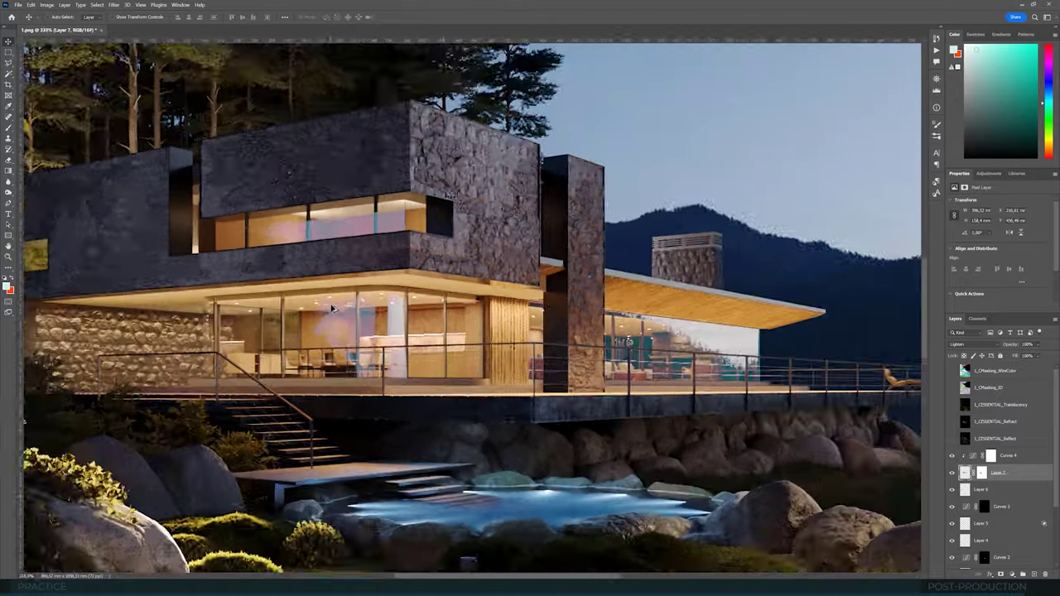
pyautogui.keyDown('alt'); pyautogui.scroll(-3, 365, 338); pyautogui.keyUp('alt')
pyautogui.keyDown('alt'); pyautogui.scroll(2, 364, 338); pyautogui.keyUp('alt')
pyautogui.keyDown('alt'); pyautogui.scroll(-4, 415, 348); pyautogui.keyUp('alt')
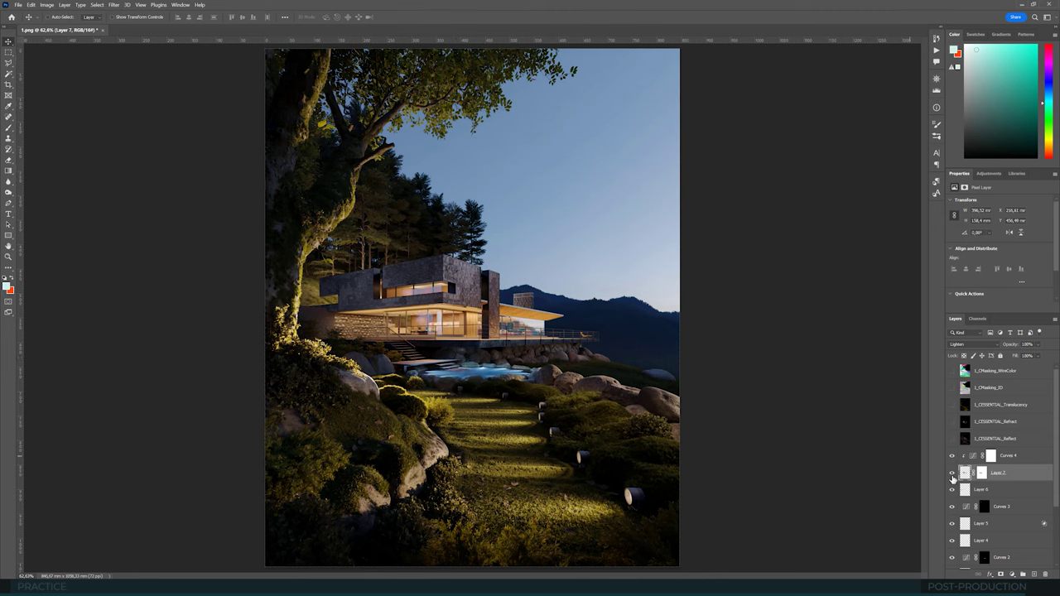
# Step: Compare the whole scene with Layer 7 hidden and shown, and inspect the glazing beneath the wooden roof overhang
pyautogui.click(952, 475)
pyautogui.click(952, 476)
pyautogui.click(952, 475)
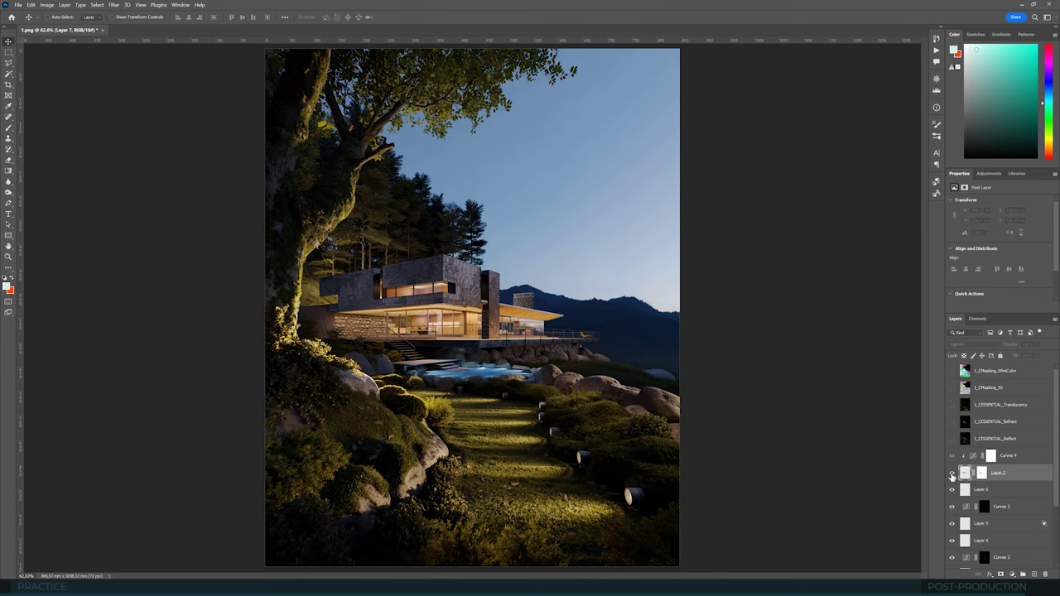
pyautogui.click(952, 476)
pyautogui.keyDown('alt'); pyautogui.scroll(5, 540, 318); pyautogui.keyUp('alt')
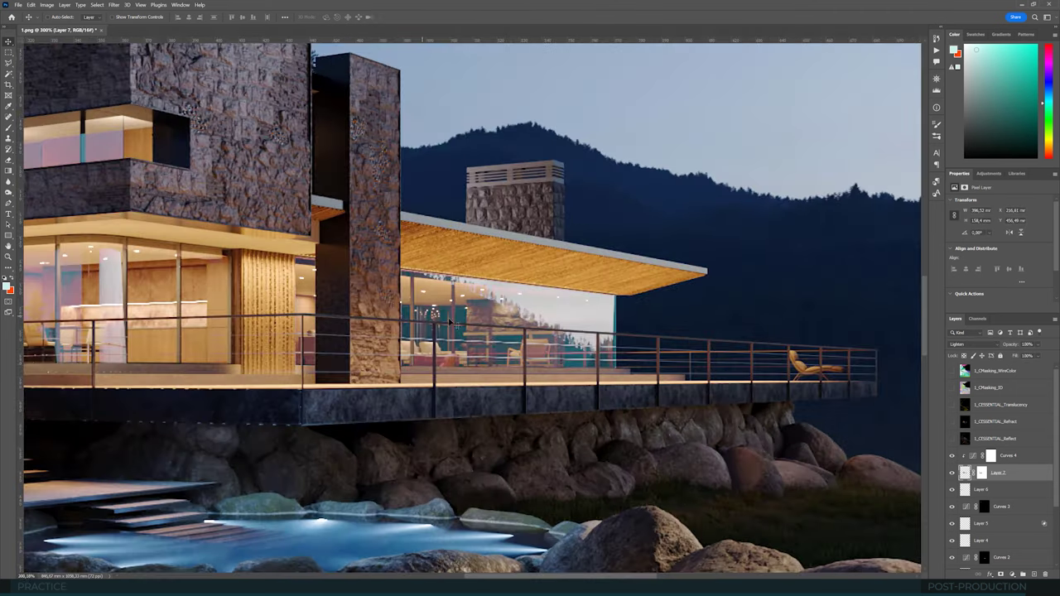
# Step: Fade Layer 7's reflections on the glazing beneath the wooden roof overhang with a black-to-white gradient on its layer mask
pyautogui.click(982, 474)
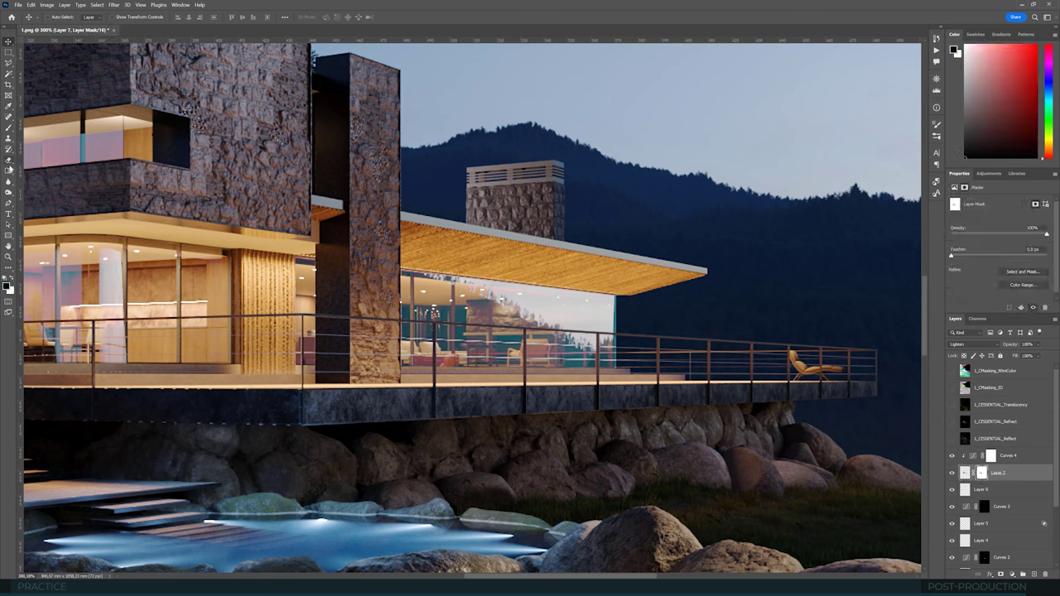
pyautogui.click(9, 170)
pyautogui.moveTo(334, 337); pyautogui.dragTo(318, 338)
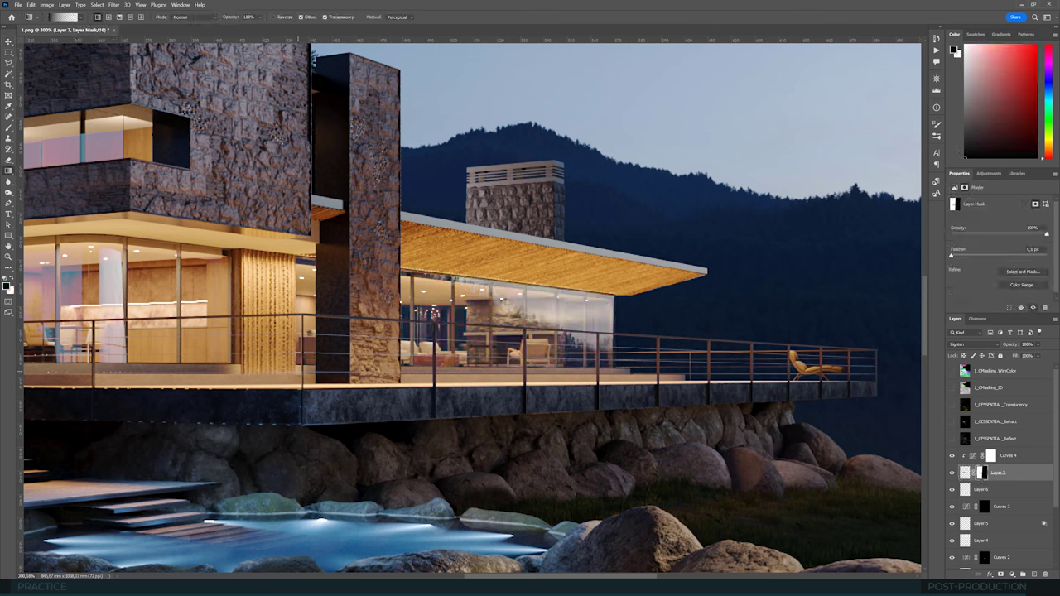
# Step: Compare the scene with Layer 7 hidden and shown, inspecting the faded reflections up close and in the whole image
pyautogui.keyDown('alt'); pyautogui.scroll(-3, 620, 341); pyautogui.keyUp('alt')
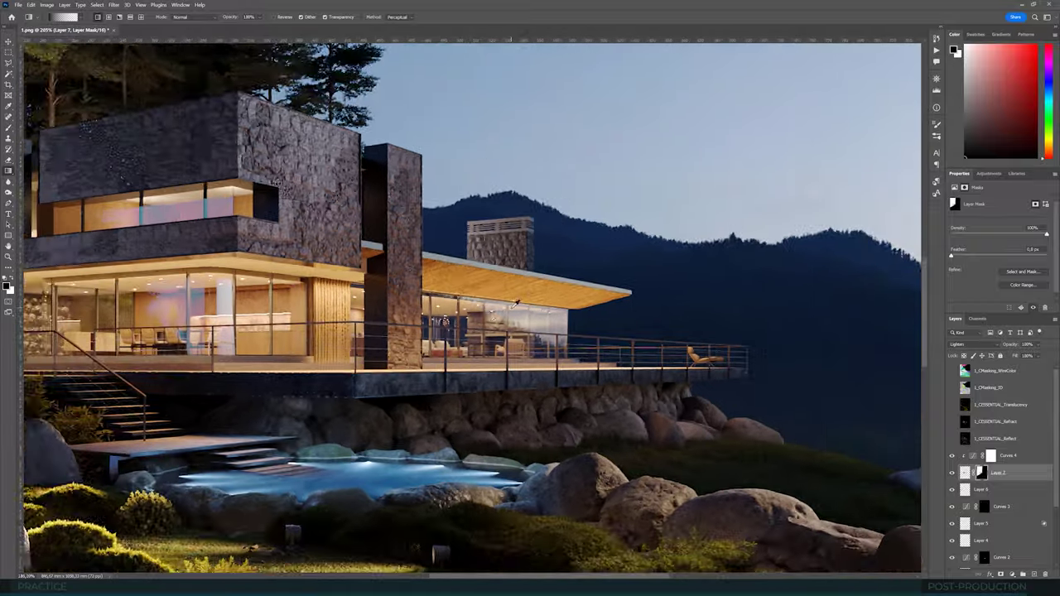
pyautogui.keyDown('alt'); pyautogui.scroll(3, 580, 336); pyautogui.keyUp('alt')
pyautogui.keyDown('alt'); pyautogui.scroll(-5, 542, 319); pyautogui.keyUp('alt')
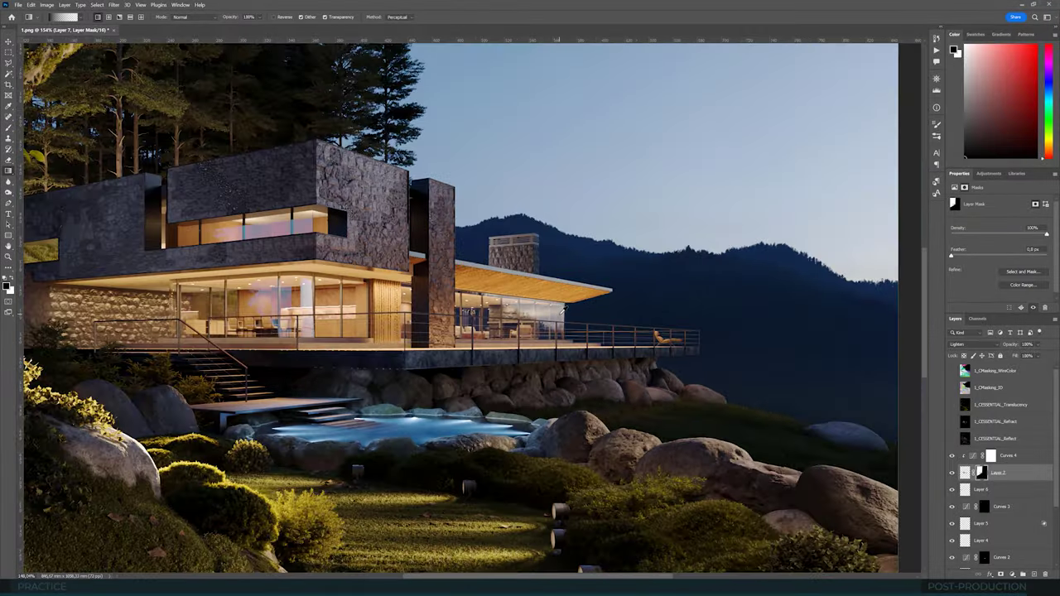
pyautogui.click(952, 473)
pyautogui.click(952, 473)
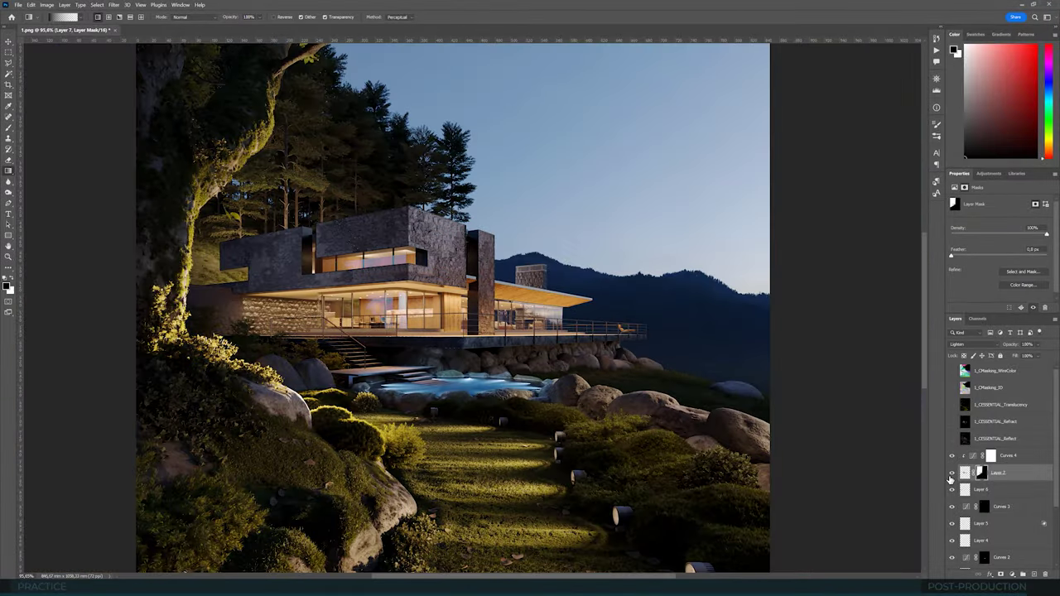
pyautogui.click(951, 473)
pyautogui.click(952, 473)
pyautogui.keyDown('alt'); pyautogui.scroll(-3, 416, 337); pyautogui.keyUp('alt')
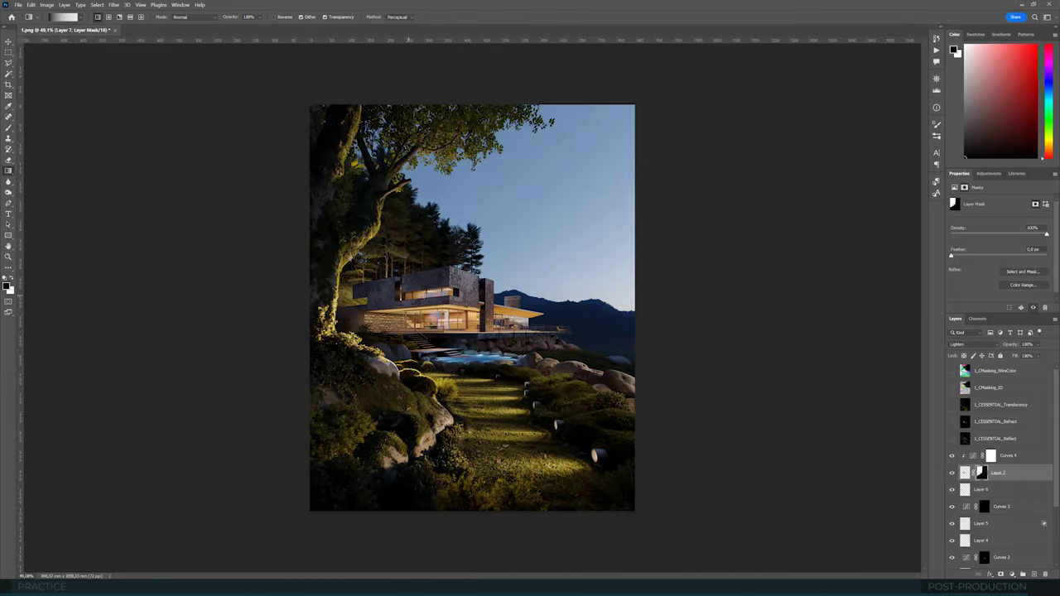
pyautogui.keyDown('alt'); pyautogui.scroll(3, 428, 299); pyautogui.keyUp('alt')
pyautogui.keyDown('alt'); pyautogui.scroll(-2, 418, 300); pyautogui.keyUp('alt')
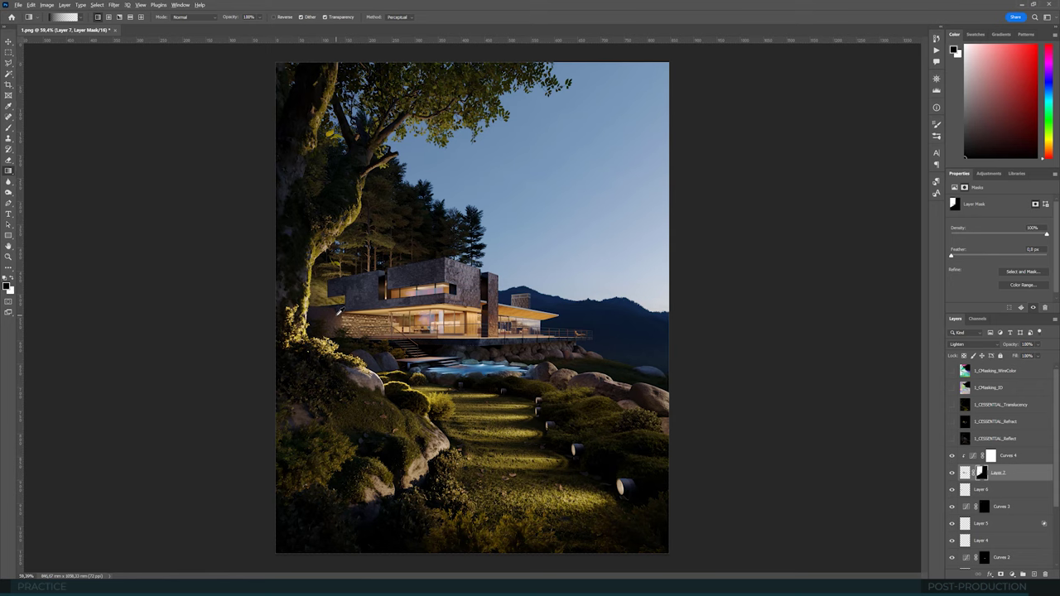
pyautogui.keyDown('alt'); pyautogui.scroll(-1, 337, 311); pyautogui.keyUp('alt')
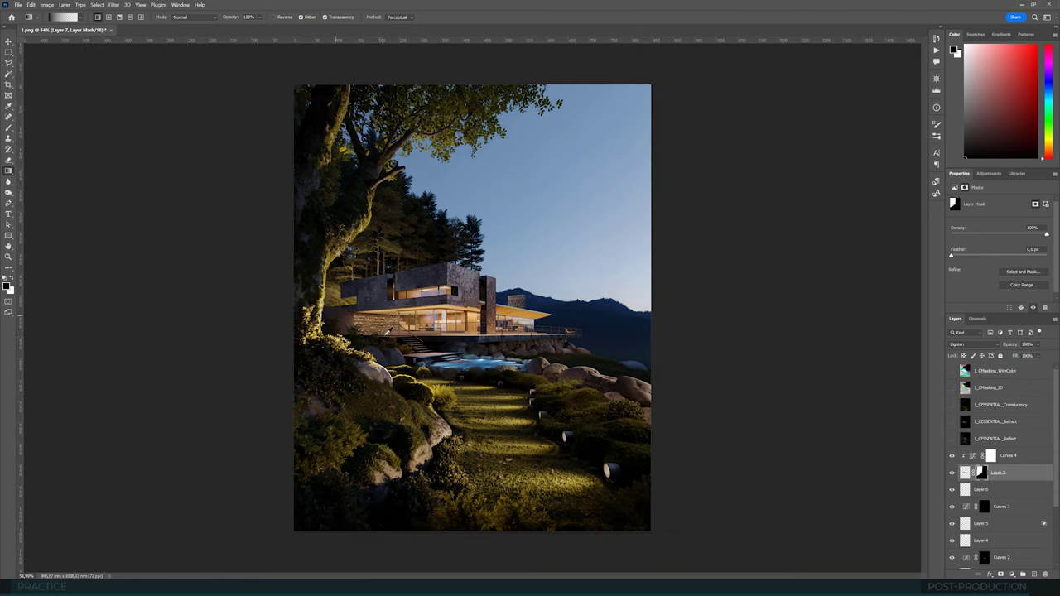
# Step: Group all layers from Curves 4 down to Curves 1, leaving the Background outside the group
pyautogui.scroll(-4, 1023, 431)
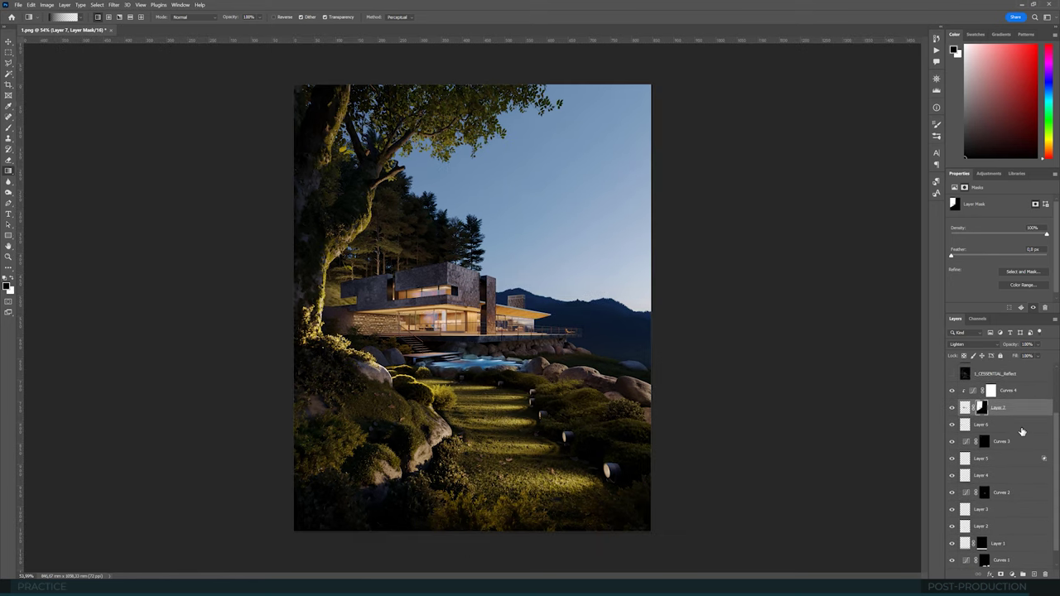
pyautogui.scroll(2, 1022, 431)
pyautogui.click(1018, 430)
pyautogui.scroll(-3, 1006, 497)
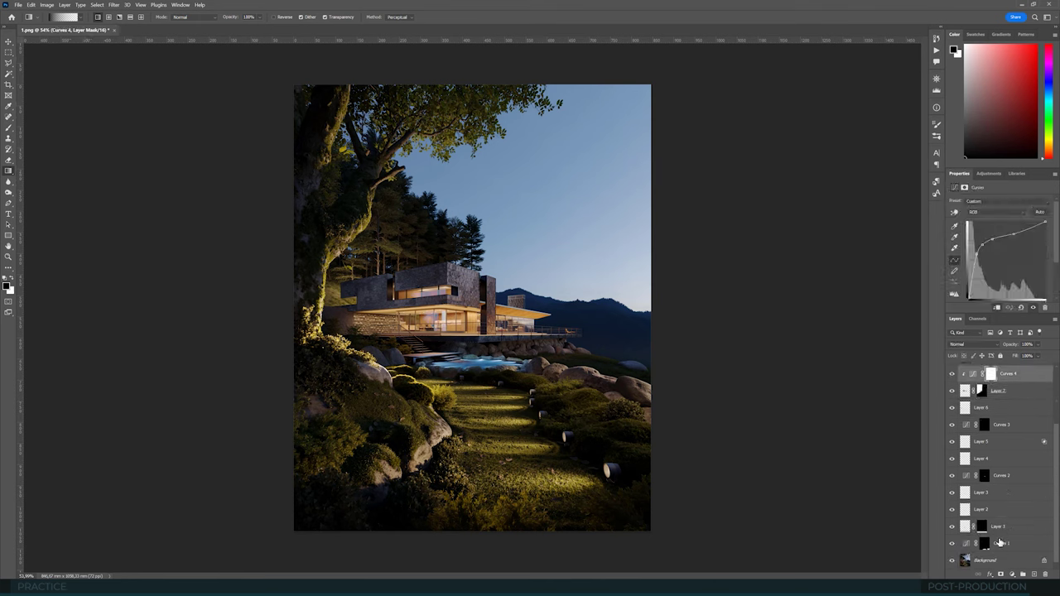
pyautogui.keyDown('shift'); pyautogui.click(999, 542); pyautogui.keyUp('shift')
pyautogui.hotkey('ctrl', 'g')
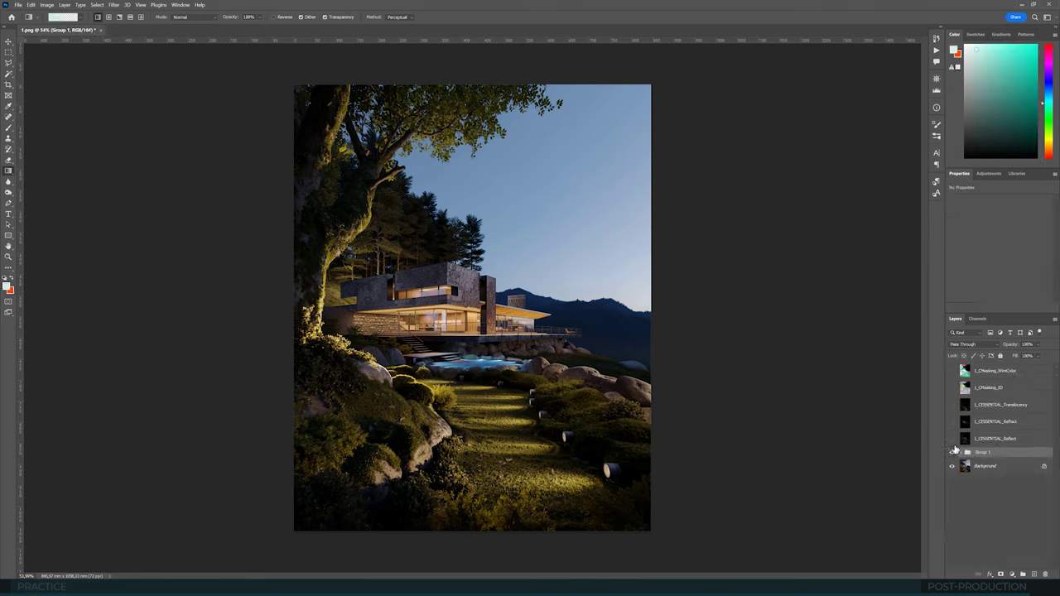
# Step: Compare the original render with the corrected image by hiding and showing Group 1
pyautogui.click(952, 452)
pyautogui.click(952, 452)
pyautogui.click(953, 453)
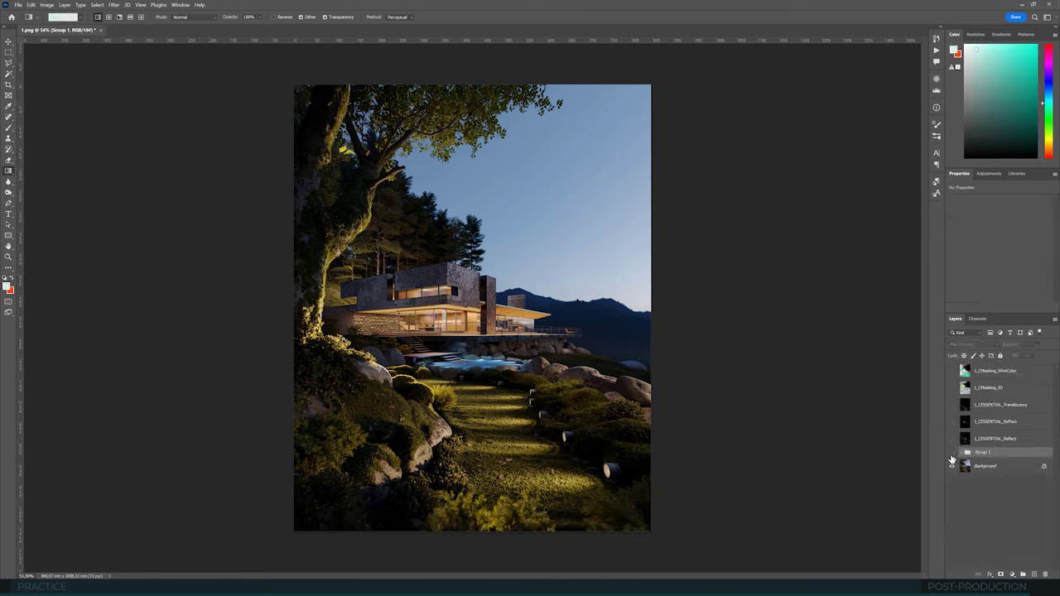
pyautogui.click(953, 453)
pyautogui.click(952, 453)
pyautogui.click(952, 453)
pyautogui.keyDown('alt'); pyautogui.scroll(3, 489, 260); pyautogui.keyUp('alt')
pyautogui.keyDown('alt'); pyautogui.scroll(-2, 525, 254); pyautogui.keyUp('alt')
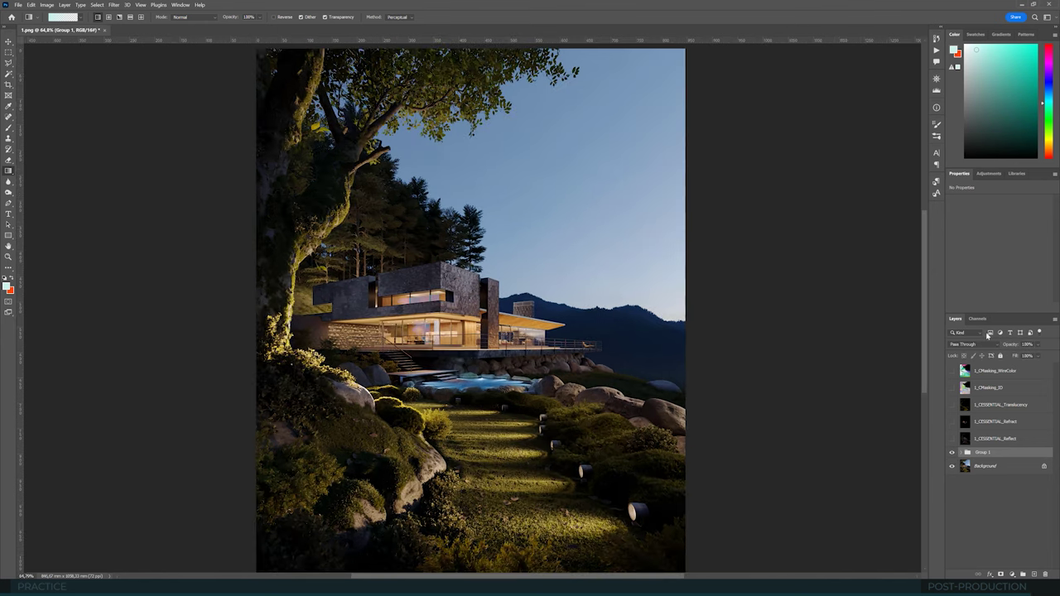
# Step: Add a Hue/Saturation adjustment layer above Group 1 and set the sky's Cyans to hue +4, saturation +31 and lightness -6
pyautogui.click(988, 174)
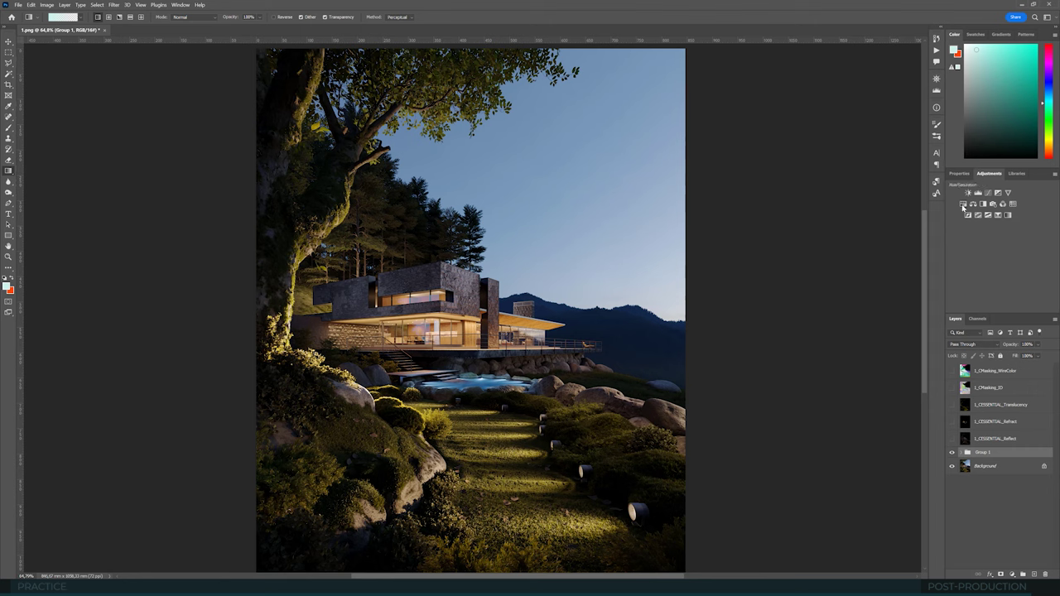
pyautogui.click(964, 205)
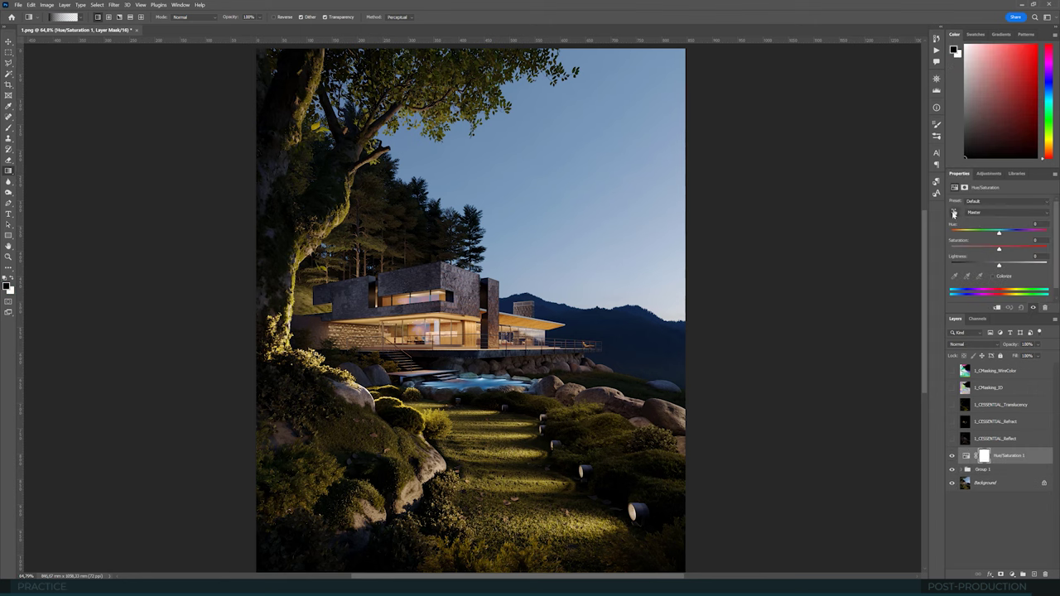
pyautogui.click(953, 213)
pyautogui.click(513, 150)
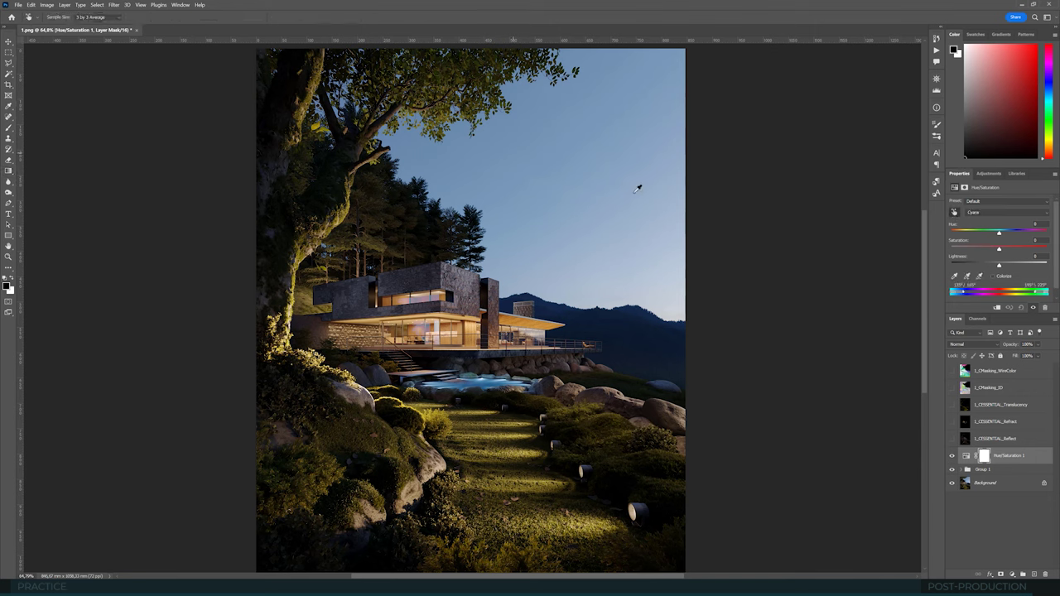
pyautogui.moveTo(1033, 248)
pyautogui.mouseDown()
pyautogui.moveTo(1006, 251)
pyautogui.moveTo(1034, 253)
pyautogui.mouseUp()
pyautogui.moveTo(1007, 255); pyautogui.dragTo(1011, 255)
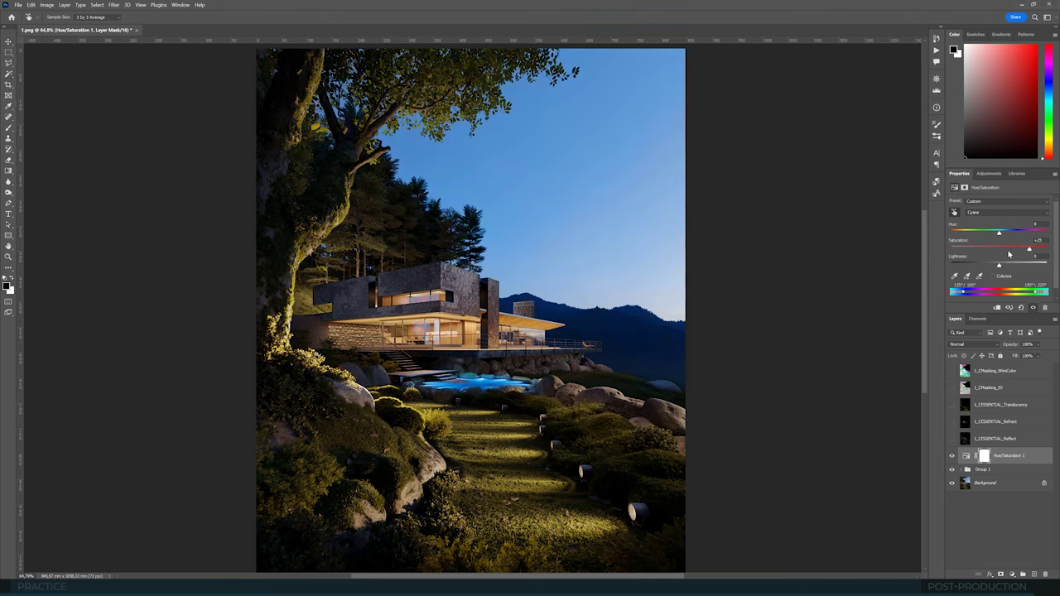
pyautogui.moveTo(1008, 254); pyautogui.dragTo(1015, 255)
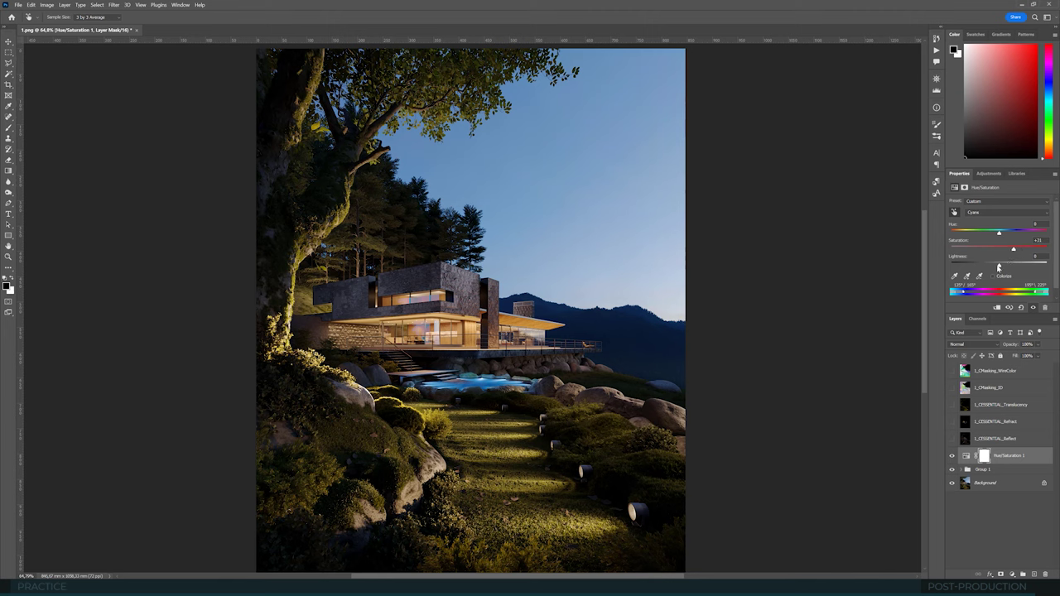
pyautogui.moveTo(991, 269)
pyautogui.mouseDown()
pyautogui.moveTo(978, 269)
pyautogui.moveTo(1000, 267)
pyautogui.mouseUp()
pyautogui.moveTo(1004, 236); pyautogui.dragTo(1007, 237)
# Step: Limit the sky's Hue/Saturation adjustment to the upper part of the scene with a gradient on its layer mask
pyautogui.click(983, 455)
pyautogui.press('g')
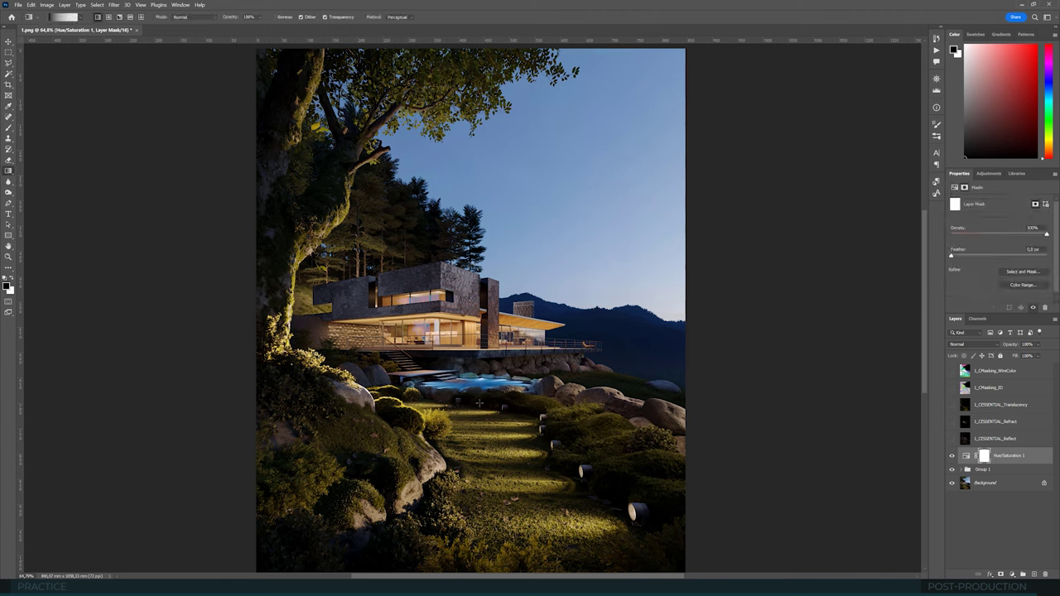
pyautogui.hotkey('ctrl', 'i')
pyautogui.keyDown('alt'); pyautogui.scroll(5, 460, 322); pyautogui.keyUp('alt')
# Step: Paint the house and the trees behind it black on the Hue/Saturation 1 mask with a large soft brush
pyautogui.click(8, 127)
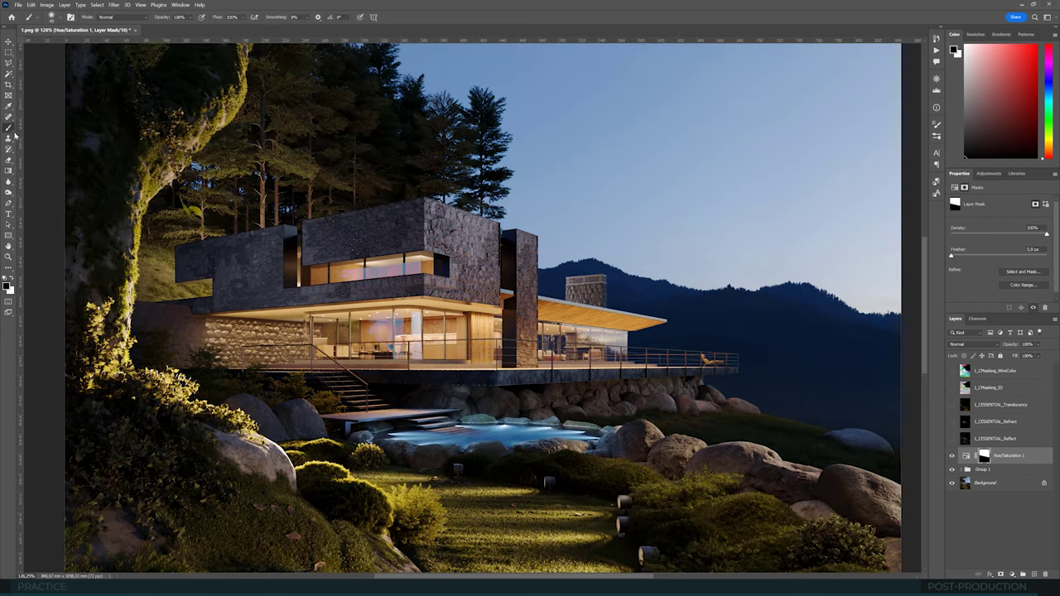
pyautogui.press(']')
pyautogui.press(']')
pyautogui.press(']')
pyautogui.press(']')
pyautogui.press(']')
pyautogui.press(']')
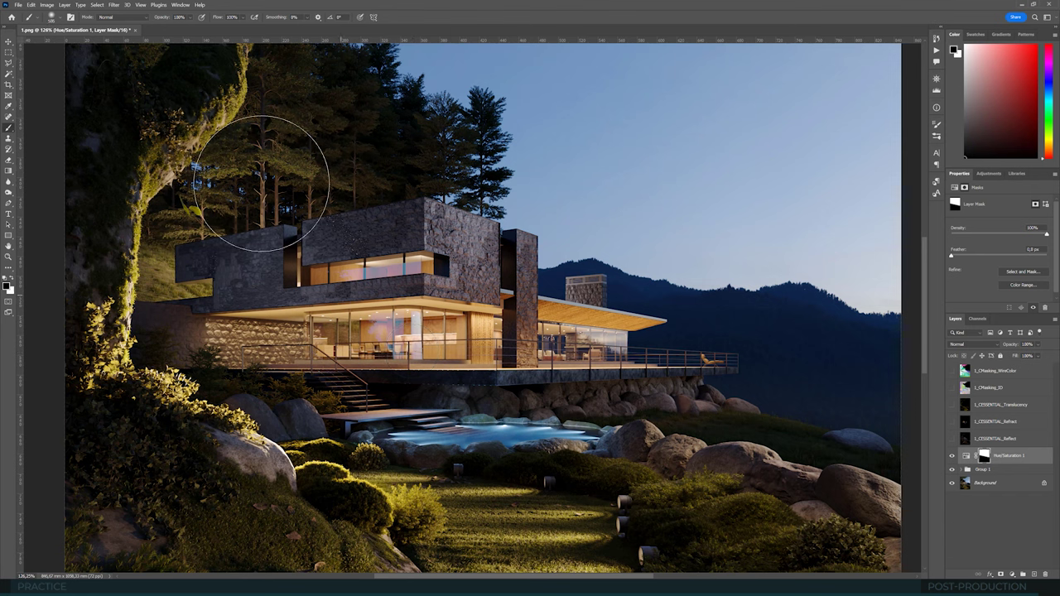
pyautogui.press('[')
pyautogui.press('[')
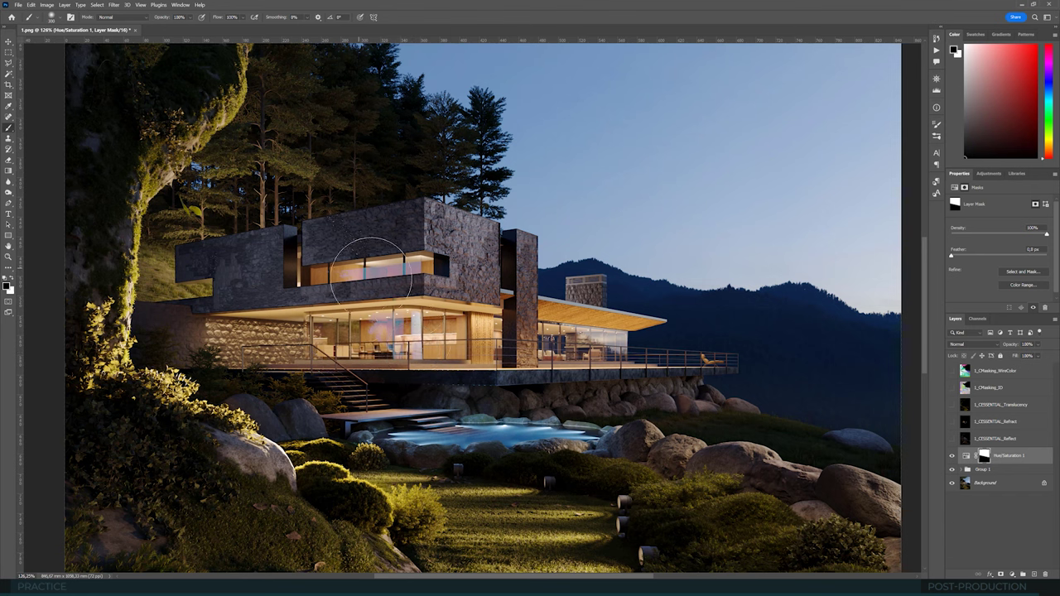
# Step: Compare the whole scene with the sky's Hue/Saturation adjustment hidden and shown
pyautogui.keyDown('alt'); pyautogui.scroll(-7, 373, 290); pyautogui.keyUp('alt')
pyautogui.click(953, 456)
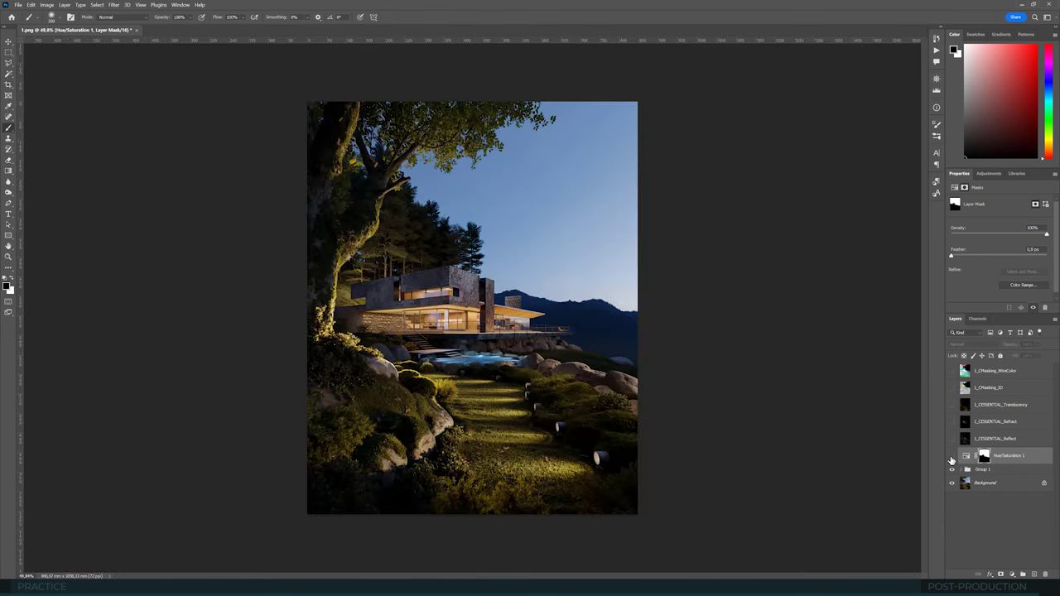
pyautogui.click(952, 457)
pyautogui.keyDown('alt'); pyautogui.scroll(-2, 613, 346); pyautogui.keyUp('alt')
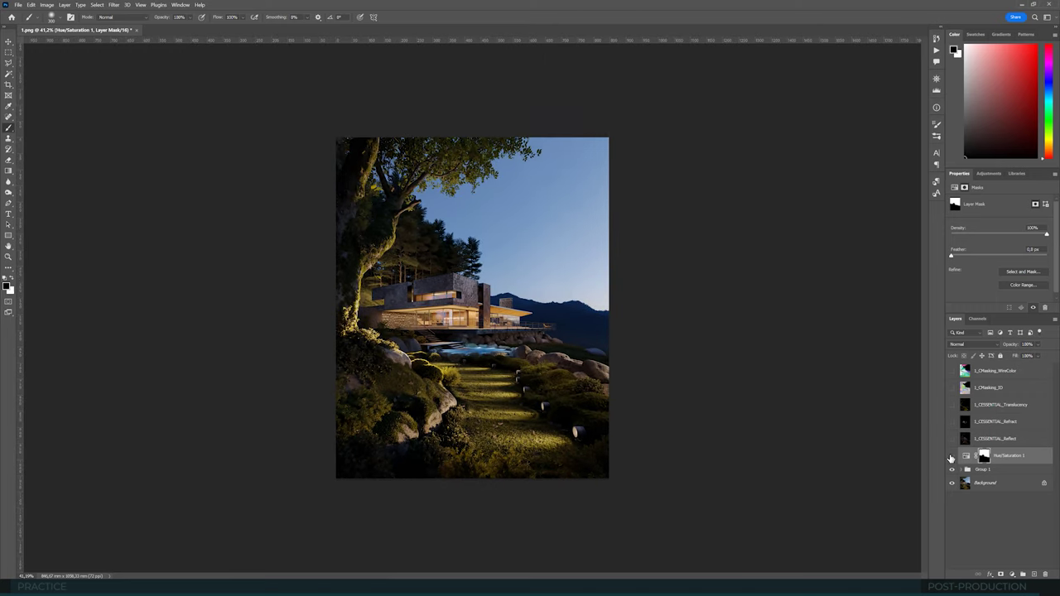
pyautogui.click(951, 458)
pyautogui.click(951, 458)
# Step: Sample the sky in Hue/Saturation 1 and set the Cyans saturation to +39
pyautogui.click(966, 457)
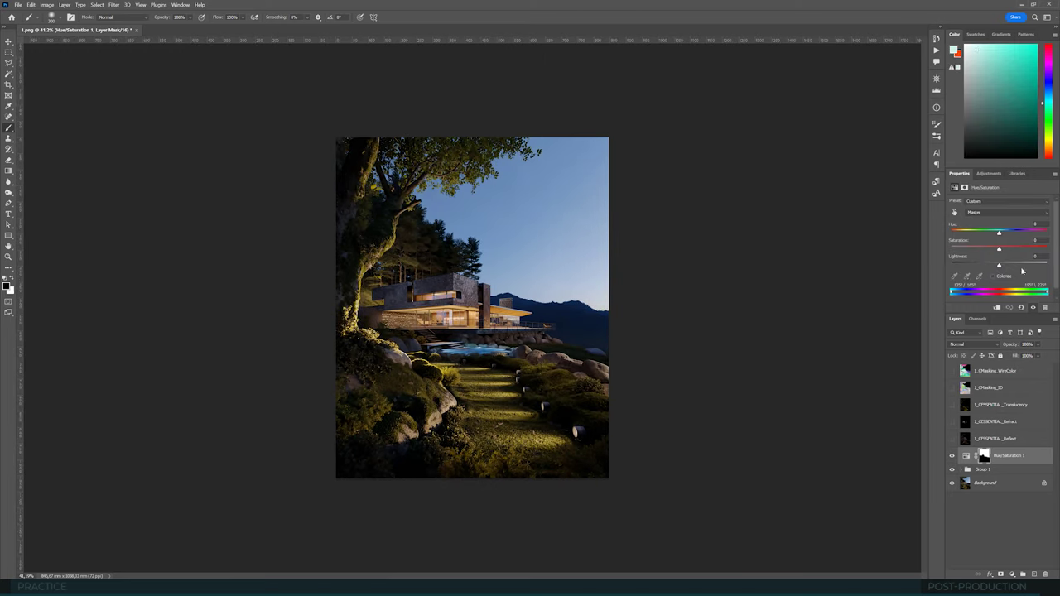
pyautogui.keyDown('alt'); pyautogui.scroll(2, 519, 210); pyautogui.keyUp('alt')
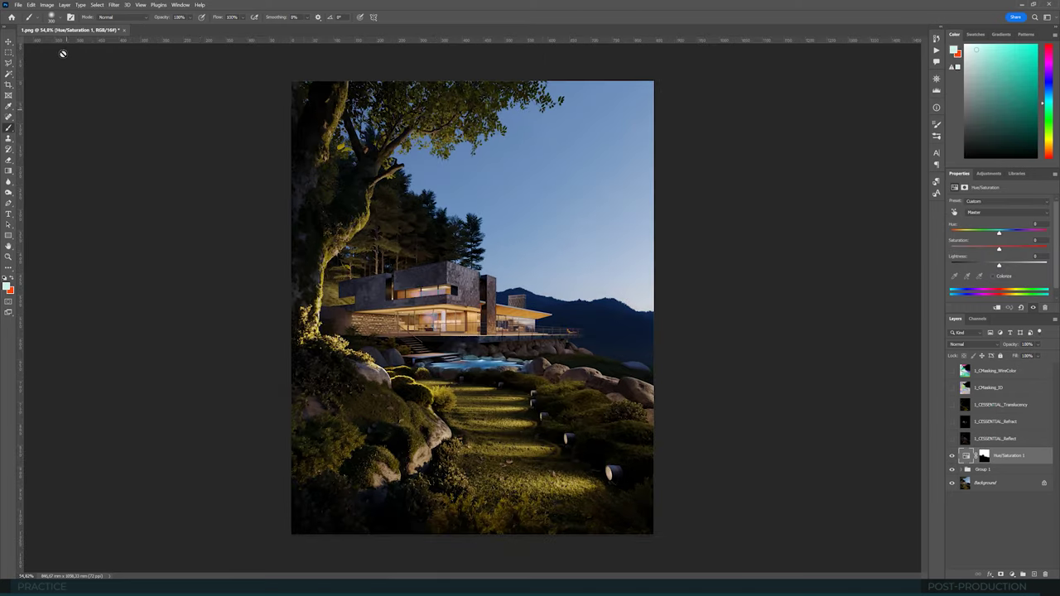
pyautogui.click(954, 212)
pyautogui.moveTo(514, 171); pyautogui.dragTo(740, 170)
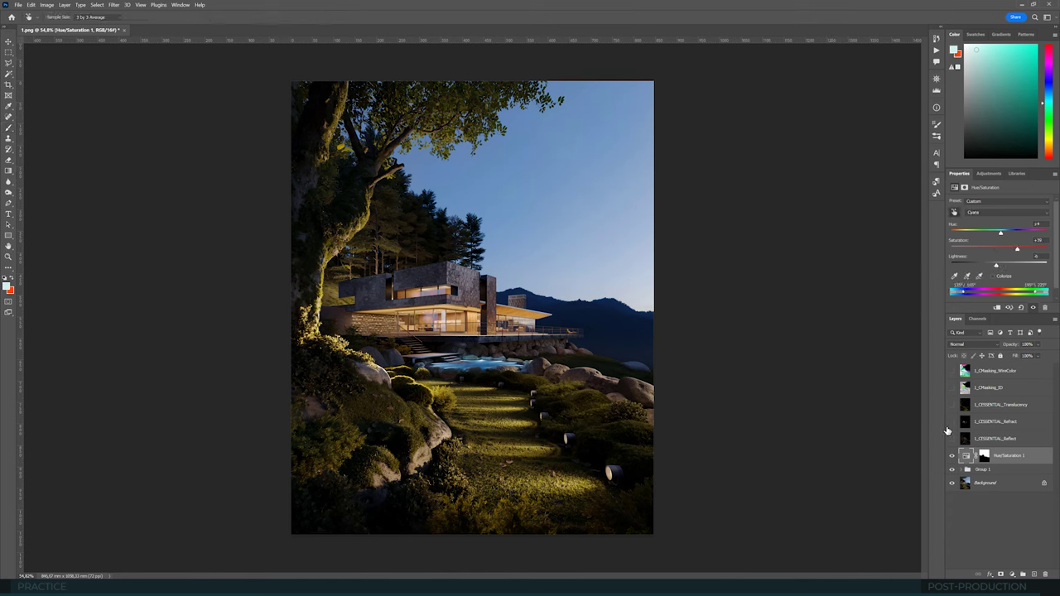
# Step: Add a second Hue/Saturation adjustment layer, sample the house's warm lighting and set the Yellows saturation to +7
pyautogui.keyDown('alt'); pyautogui.scroll(-1, 509, 271); pyautogui.keyUp('alt')
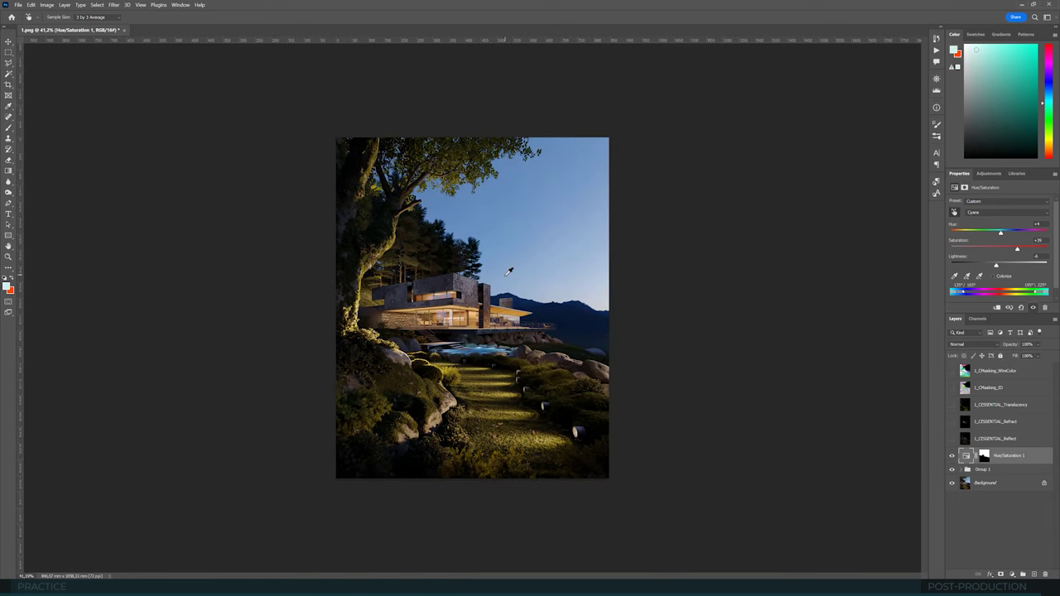
pyautogui.keyDown('alt'); pyautogui.scroll(5, 509, 271); pyautogui.keyUp('alt')
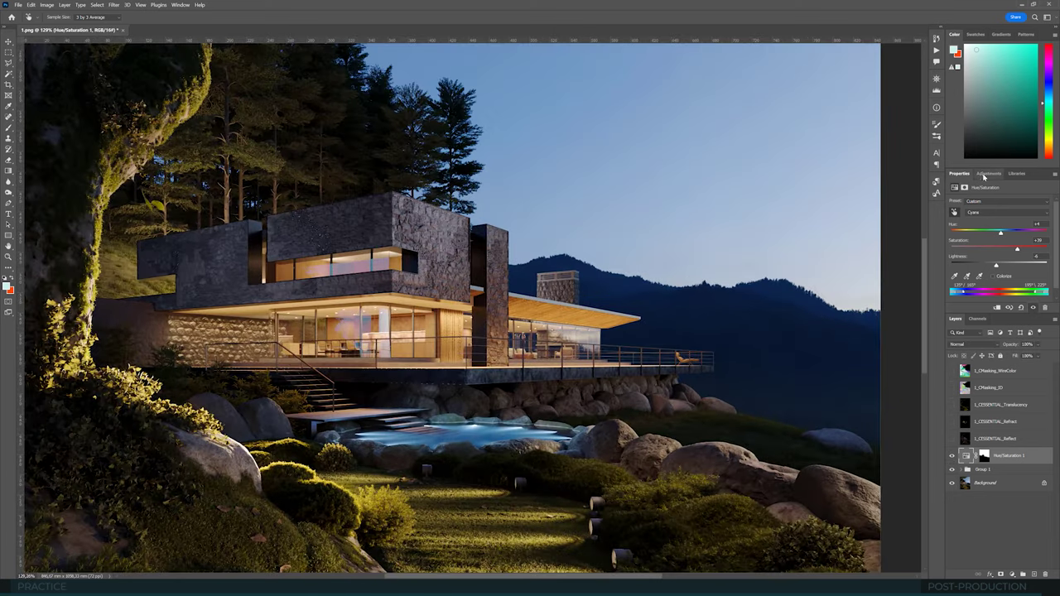
pyautogui.click(983, 175)
pyautogui.click(965, 206)
pyautogui.keyDown('alt'); pyautogui.scroll(2, 533, 411); pyautogui.keyUp('alt')
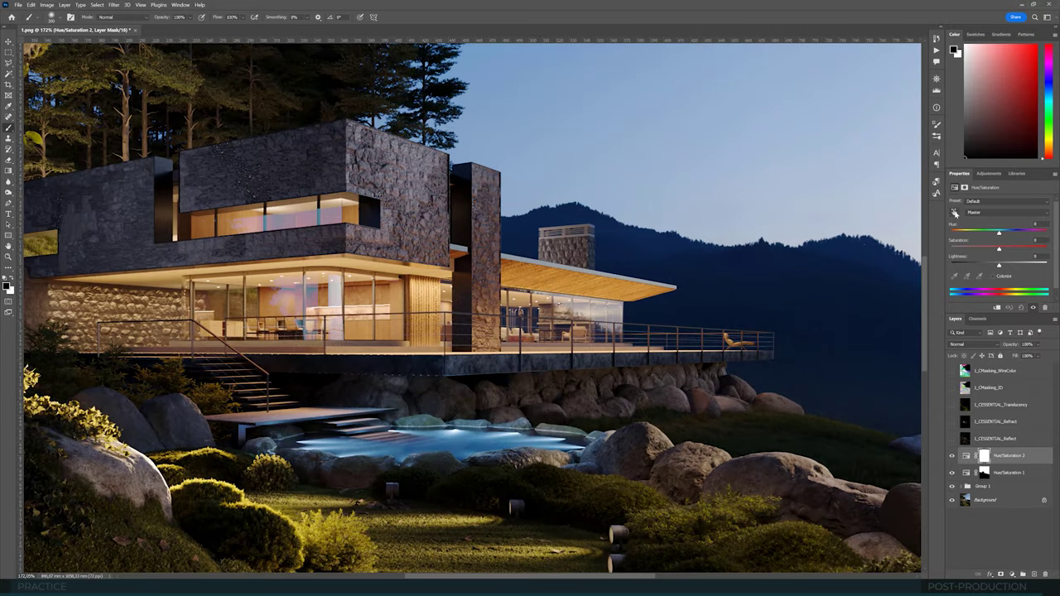
pyautogui.click(954, 212)
pyautogui.click(403, 273)
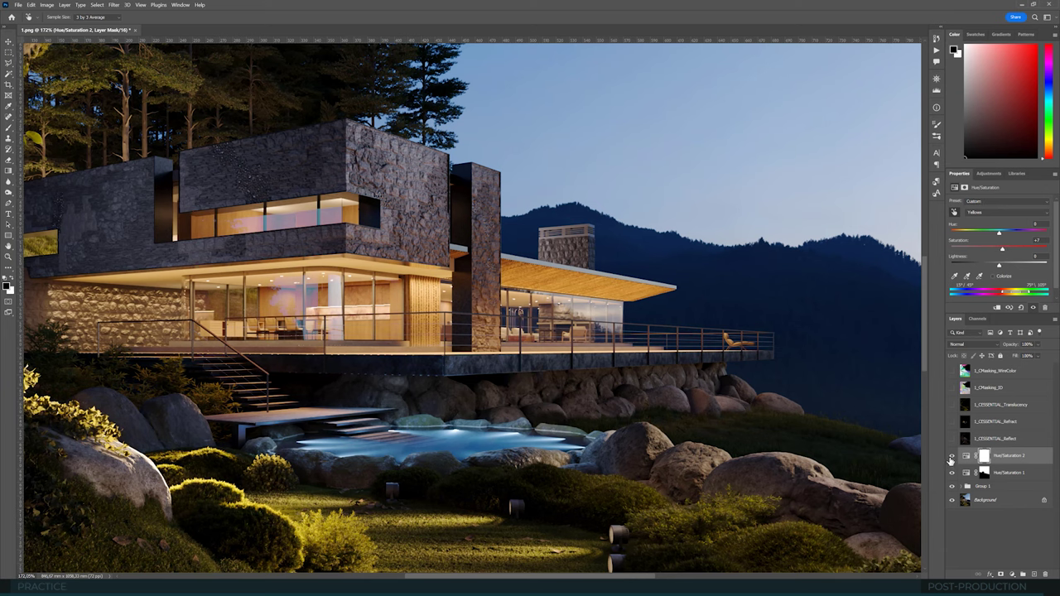
# Step: Compare the scene with Hue/Saturation 2 hidden and shown, and set its Yellows saturation to +14
pyautogui.keyDown('alt'); pyautogui.scroll(-5, 524, 260); pyautogui.keyUp('alt')
pyautogui.hotkey('ctrl', '0')
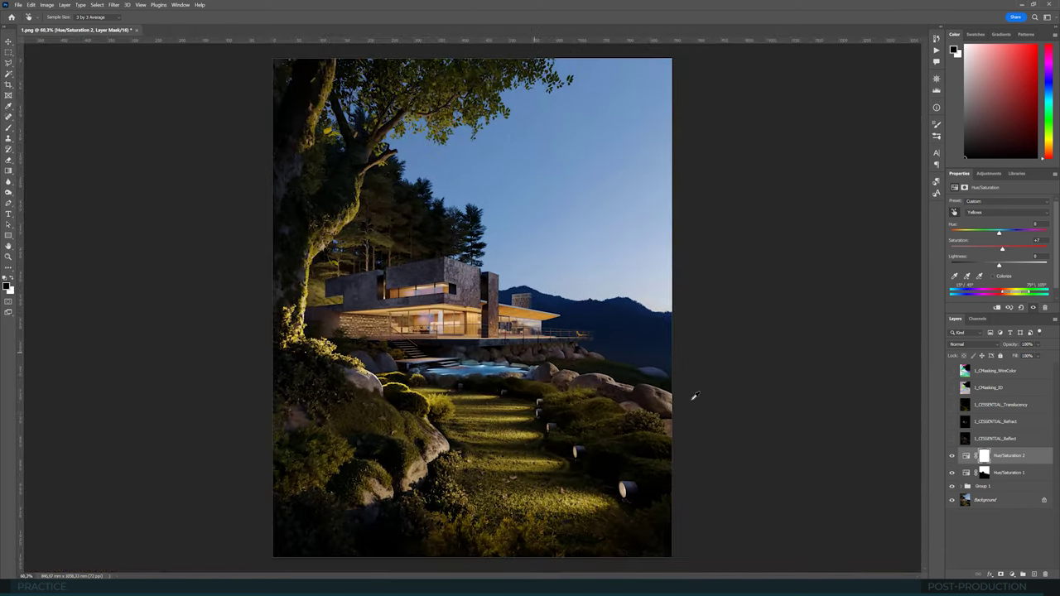
pyautogui.click(952, 456)
pyautogui.click(952, 456)
pyautogui.click(952, 457)
pyautogui.click(952, 456)
pyautogui.click(952, 457)
pyautogui.keyDown('alt'); pyautogui.scroll(-2, 522, 385); pyautogui.keyUp('alt')
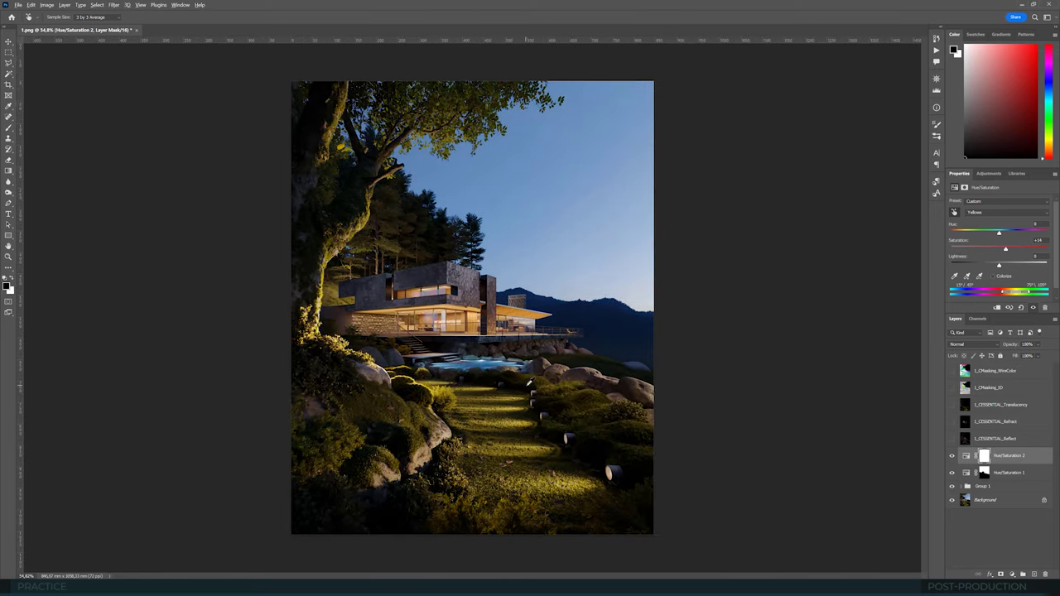
pyautogui.keyDown('alt'); pyautogui.scroll(2, 506, 345); pyautogui.keyUp('alt')
pyautogui.keyDown('alt'); pyautogui.scroll(-2, 452, 310); pyautogui.keyUp('alt')
# Step: Add a new layer above Hue/Saturation 2 and darken the image's right, top and left edges with inward black-to-transparent gradients as a vignette
pyautogui.click(1033, 574)
pyautogui.press('b')
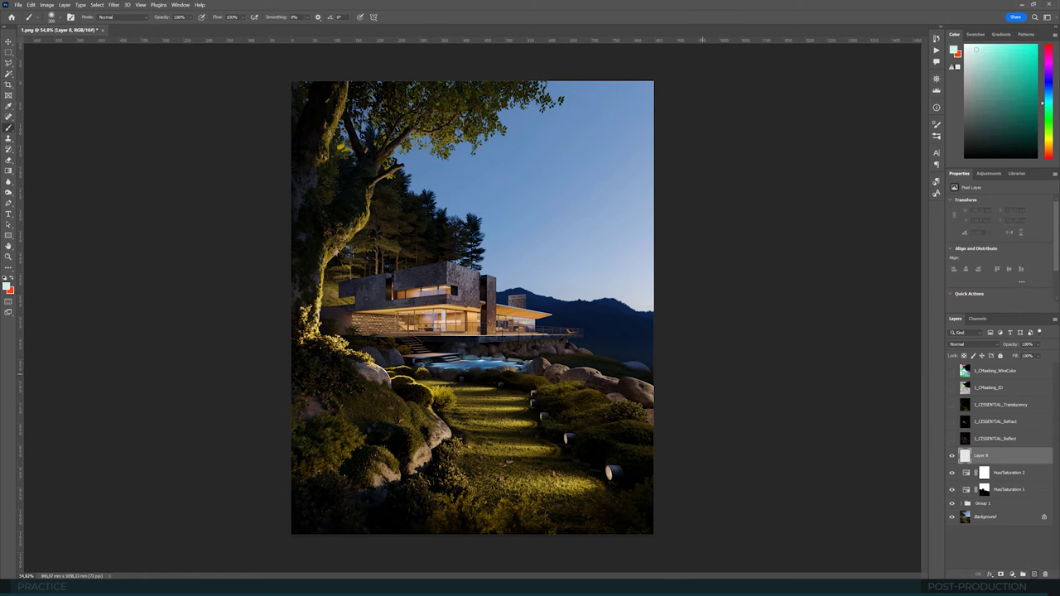
pyautogui.click(5, 280)
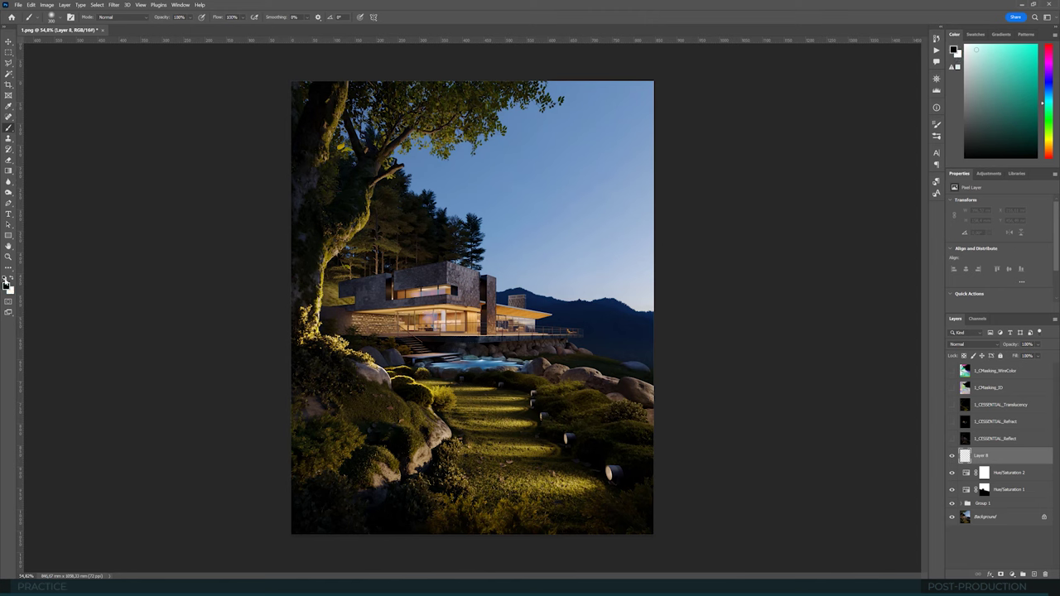
pyautogui.click(8, 171)
pyautogui.moveTo(677, 301); pyautogui.dragTo(587, 300)
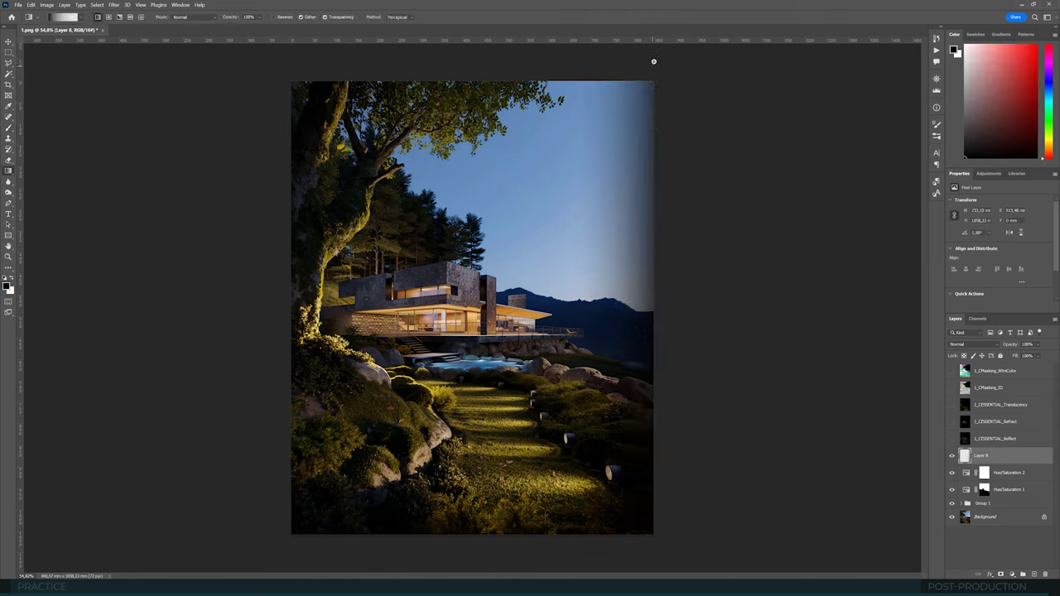
pyautogui.moveTo(654, 62); pyautogui.dragTo(611, 124)
pyautogui.moveTo(507, 58); pyautogui.dragTo(507, 129)
pyautogui.moveTo(238, 68); pyautogui.dragTo(336, 134)
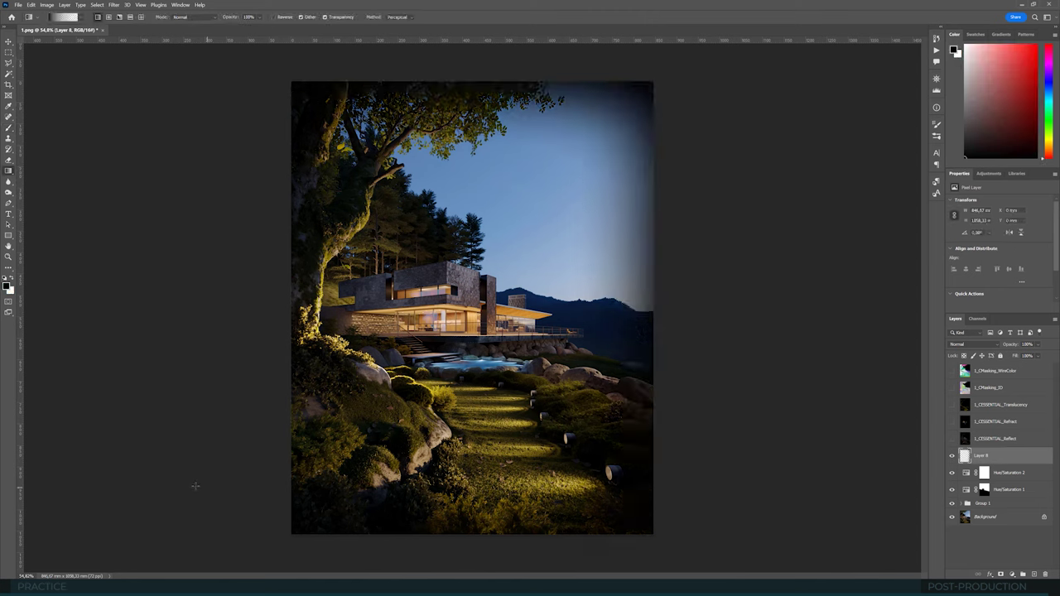
pyautogui.moveTo(199, 507); pyautogui.dragTo(313, 508)
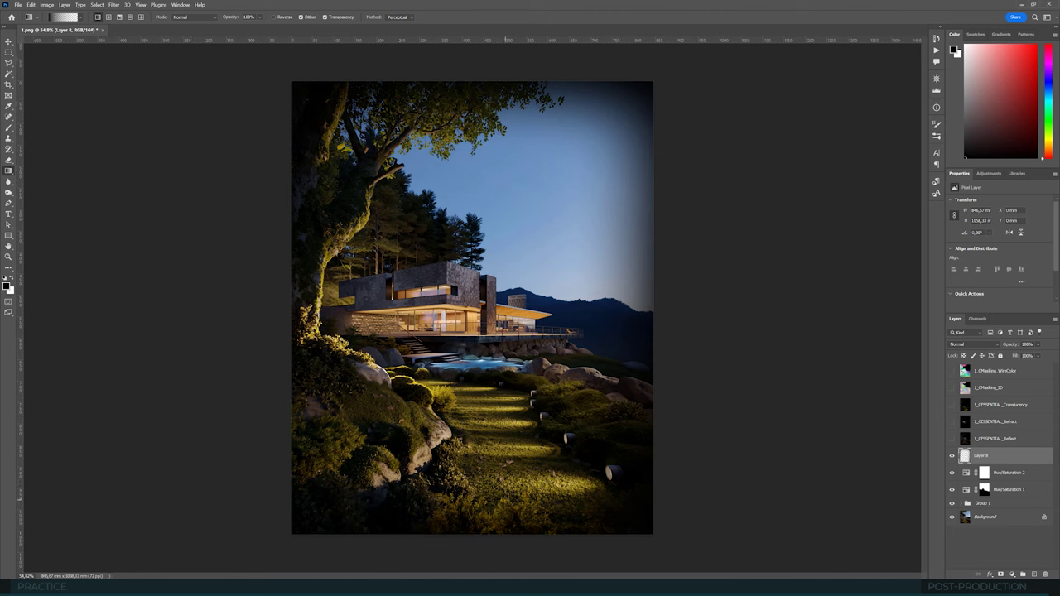
# Step: Set the vignette layer's blend mode to Soft Light and its opacity to 30%
pyautogui.click(979, 343)
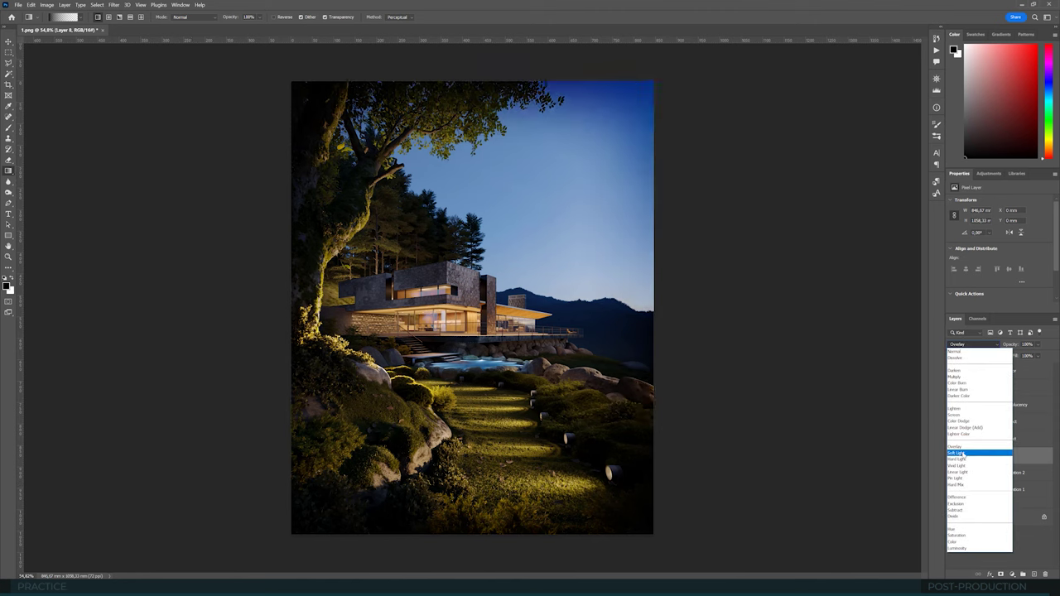
pyautogui.click(957, 453)
pyautogui.click(7, 41)
pyautogui.press('4')
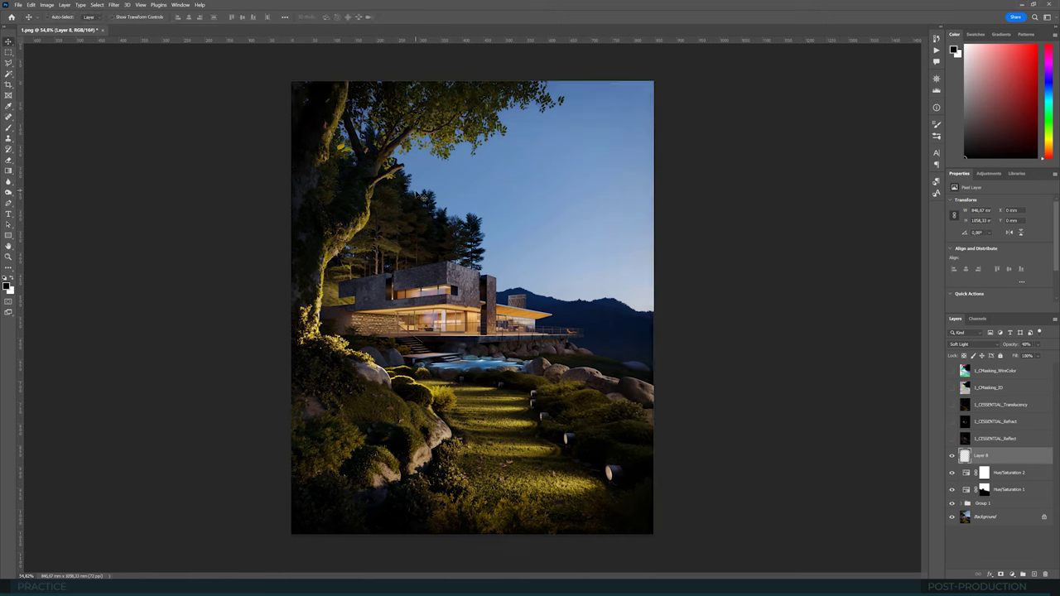
pyautogui.press('3')
# Step: Compare the whole scene with the vignette layer hidden and shown
pyautogui.click(950, 460)
pyautogui.click(951, 460)
pyautogui.click(950, 462)
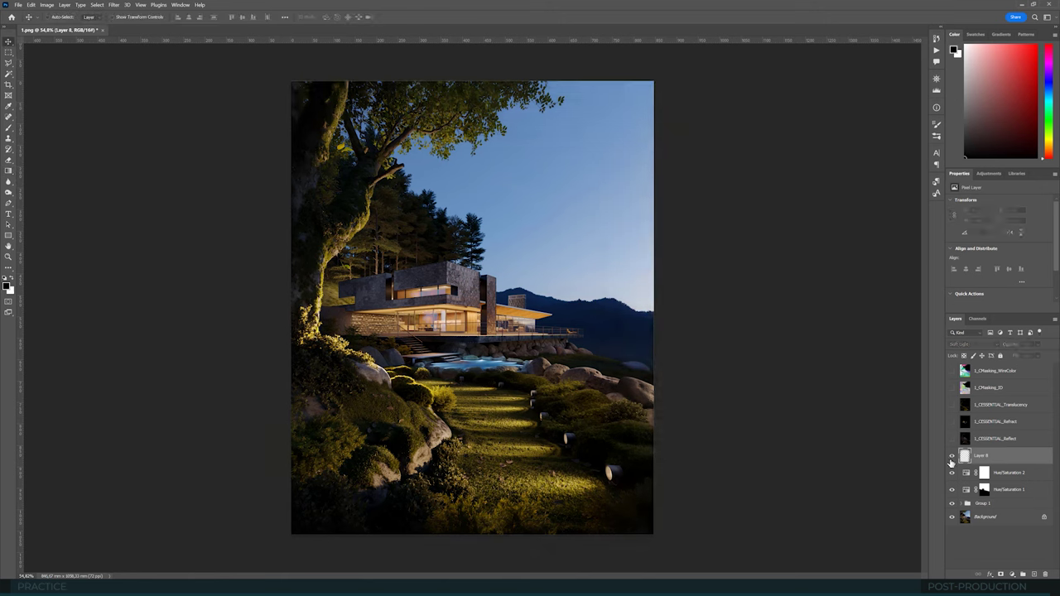
pyautogui.click(951, 462)
pyautogui.click(951, 462)
pyautogui.click(951, 463)
pyautogui.keyDown('alt'); pyautogui.scroll(-2, 717, 267); pyautogui.keyUp('alt')
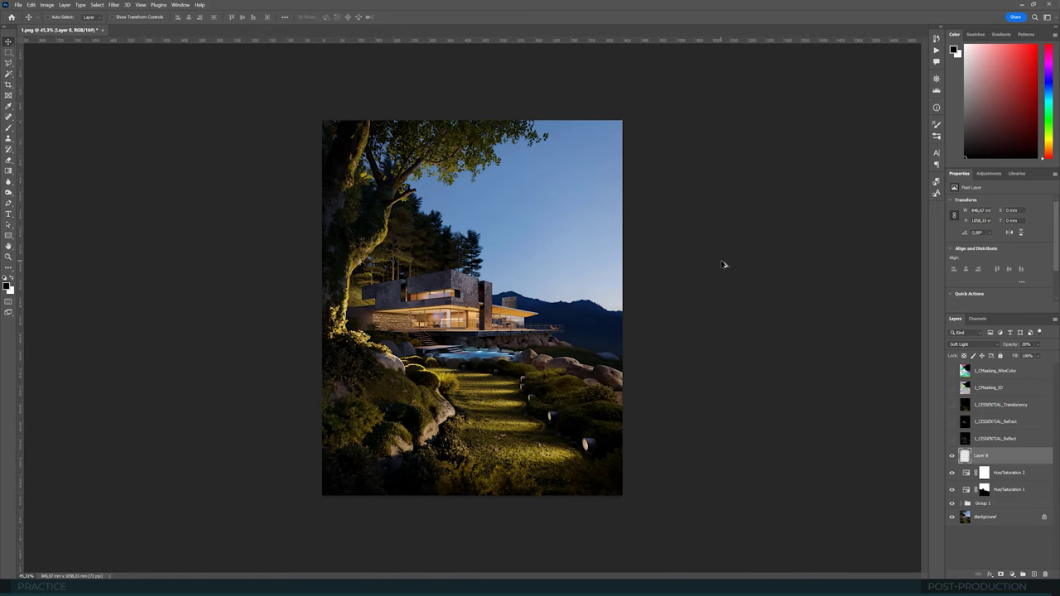